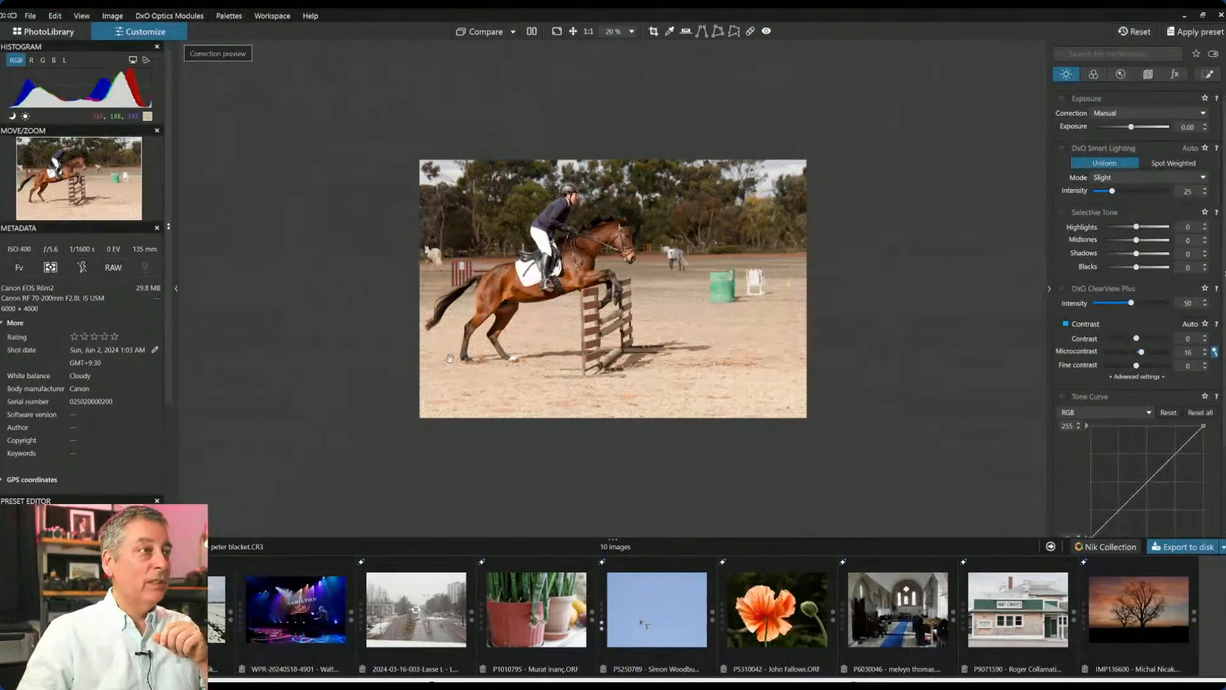
Crop the horse photo at its original aspect ratio to about 3876 × 2584 px around the rider and the jump.
{"action": "scroll", "coordinate": [537, 355], "scroll_direction": "up", "scroll_amount": 3}
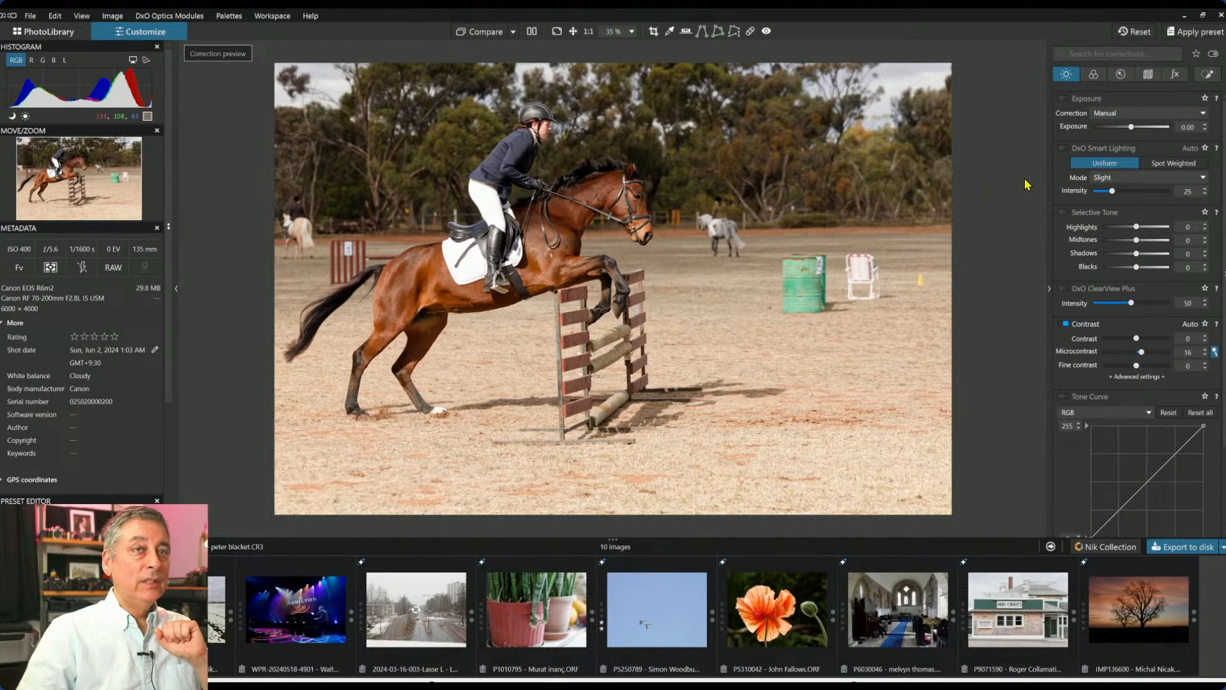
{"action": "left_click", "coordinate": [1147, 75]}
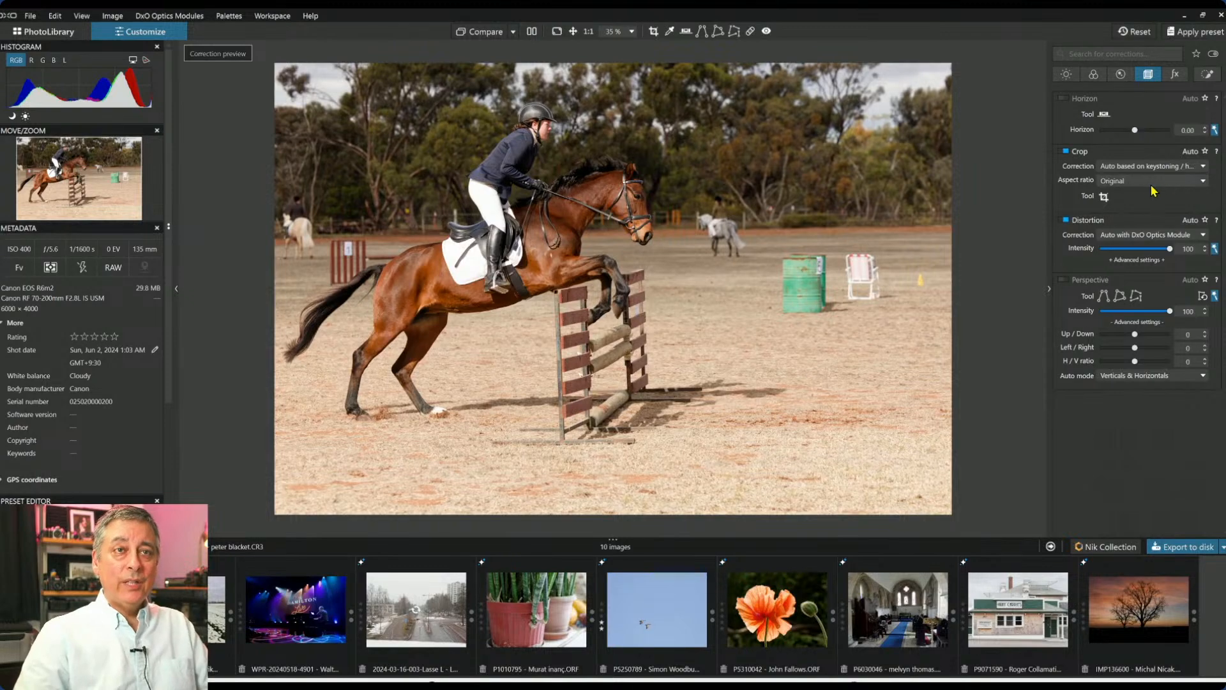
{"action": "left_click", "coordinate": [1104, 197]}
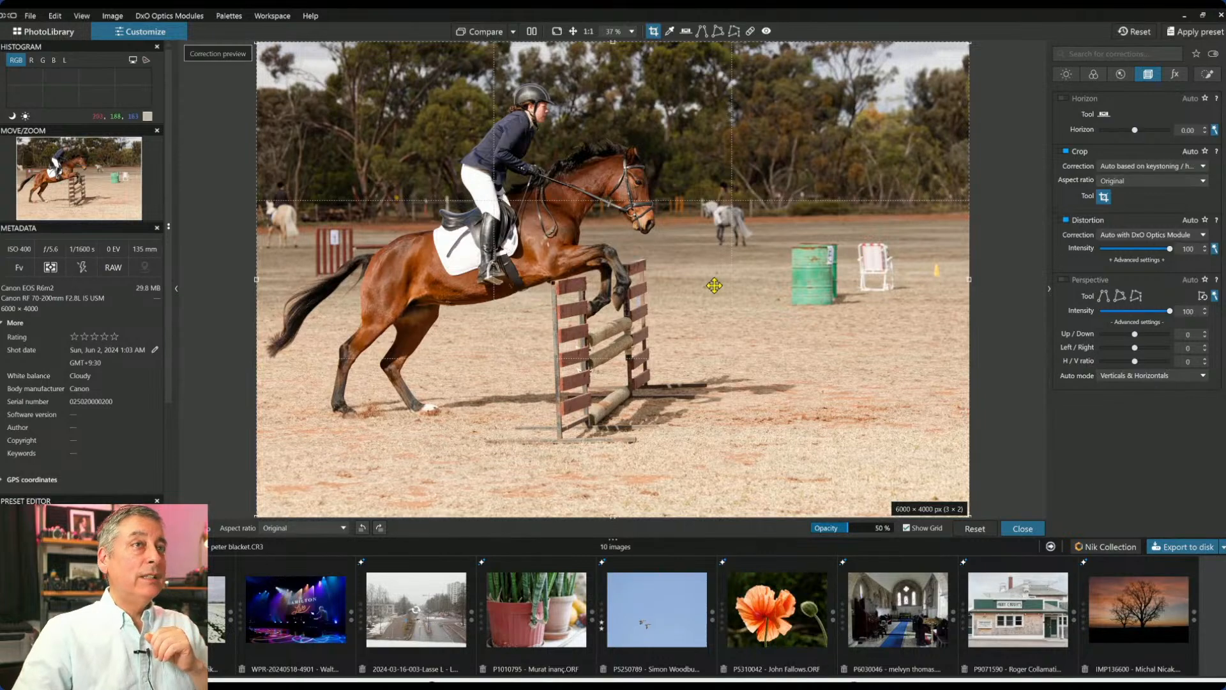
{"action": "scroll", "coordinate": [714, 284], "scroll_direction": "down", "scroll_amount": 1}
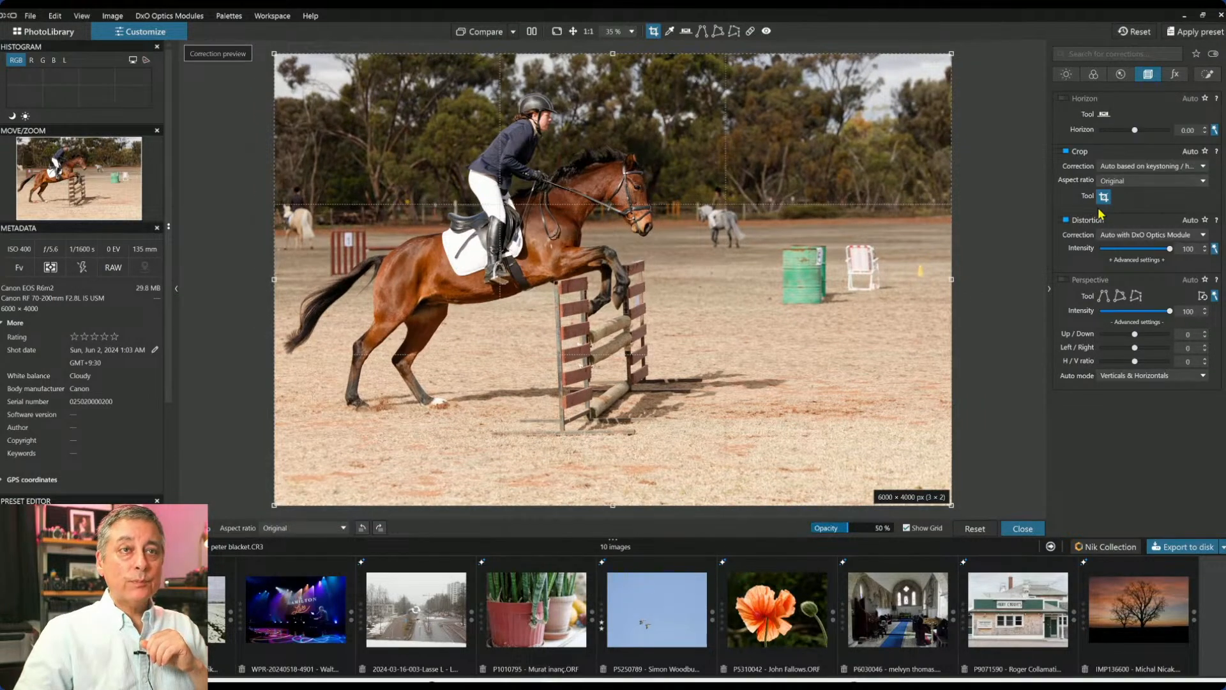
{"action": "left_click_drag", "start_coordinate": [612, 504], "coordinate": [631, 382]}
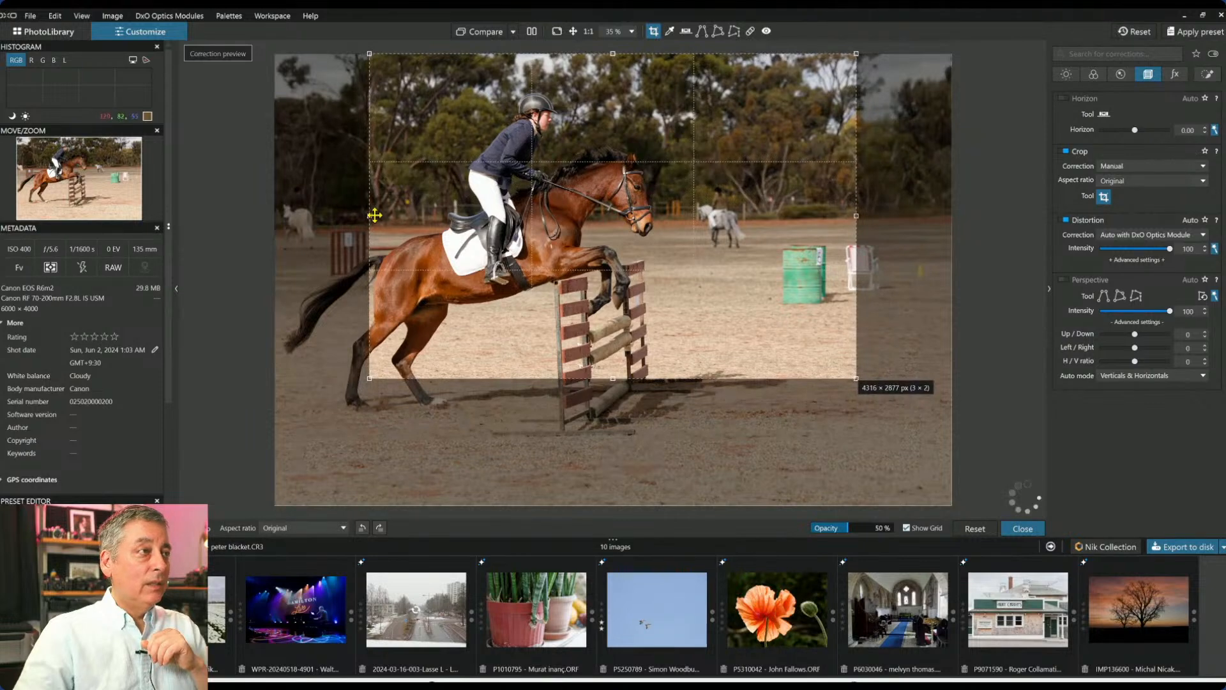
{"action": "left_click_drag", "start_coordinate": [372, 213], "coordinate": [417, 213]}
{"action": "left_click_drag", "start_coordinate": [772, 215], "coordinate": [767, 211]}
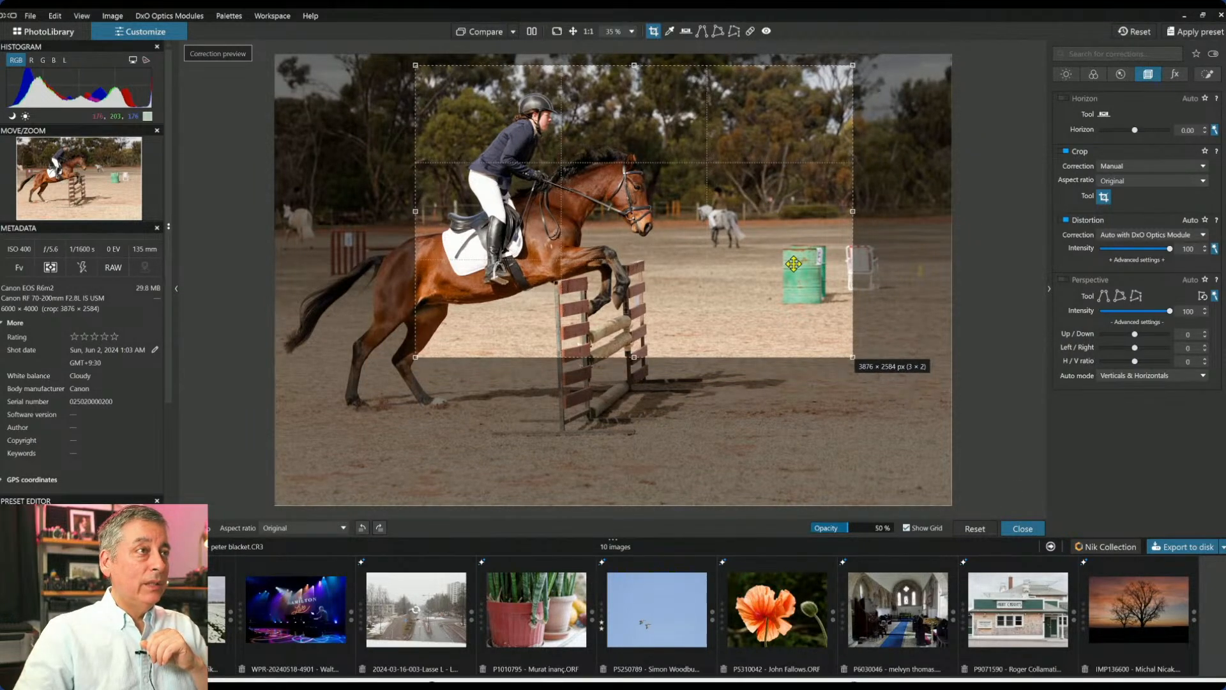
{"action": "key", "text": "Return"}
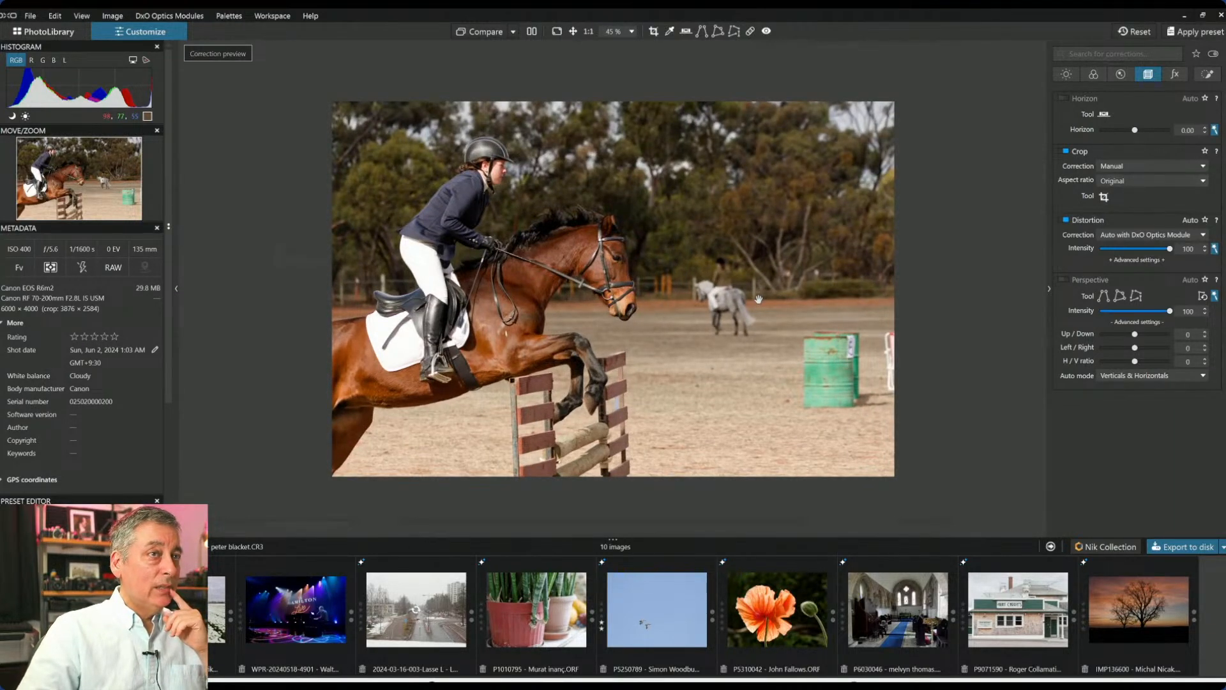
Change the crop's aspect ratio to 1 × 1 and reposition the square frame around the rider and the horse's front half.
{"action": "left_click", "coordinate": [1137, 181]}
{"action": "left_click", "coordinate": [1121, 224]}
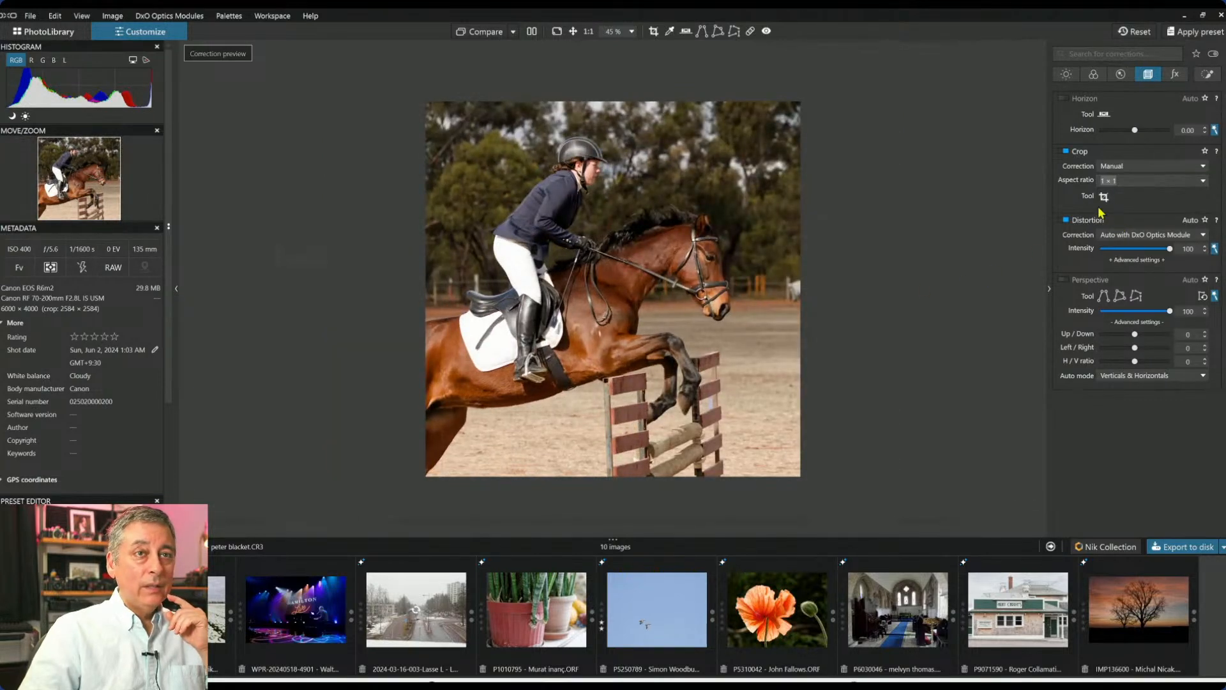
{"action": "left_click", "coordinate": [1104, 196]}
{"action": "left_click_drag", "start_coordinate": [676, 326], "coordinate": [659, 320]}
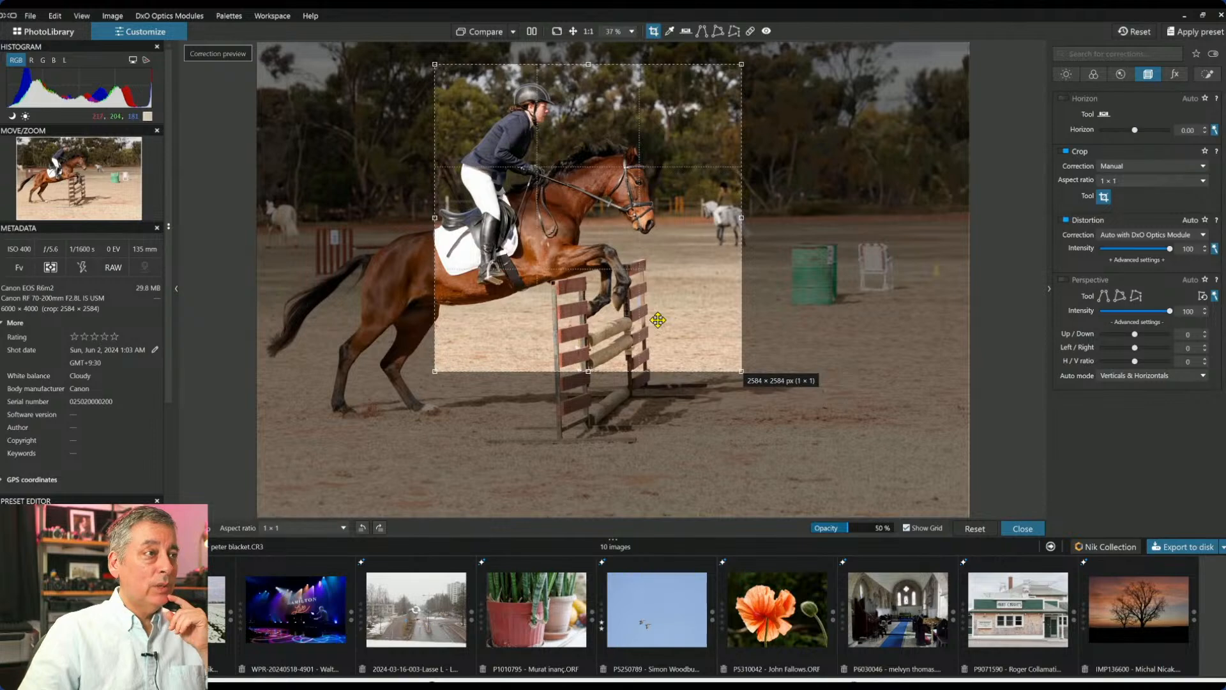
{"action": "key", "text": "Return"}
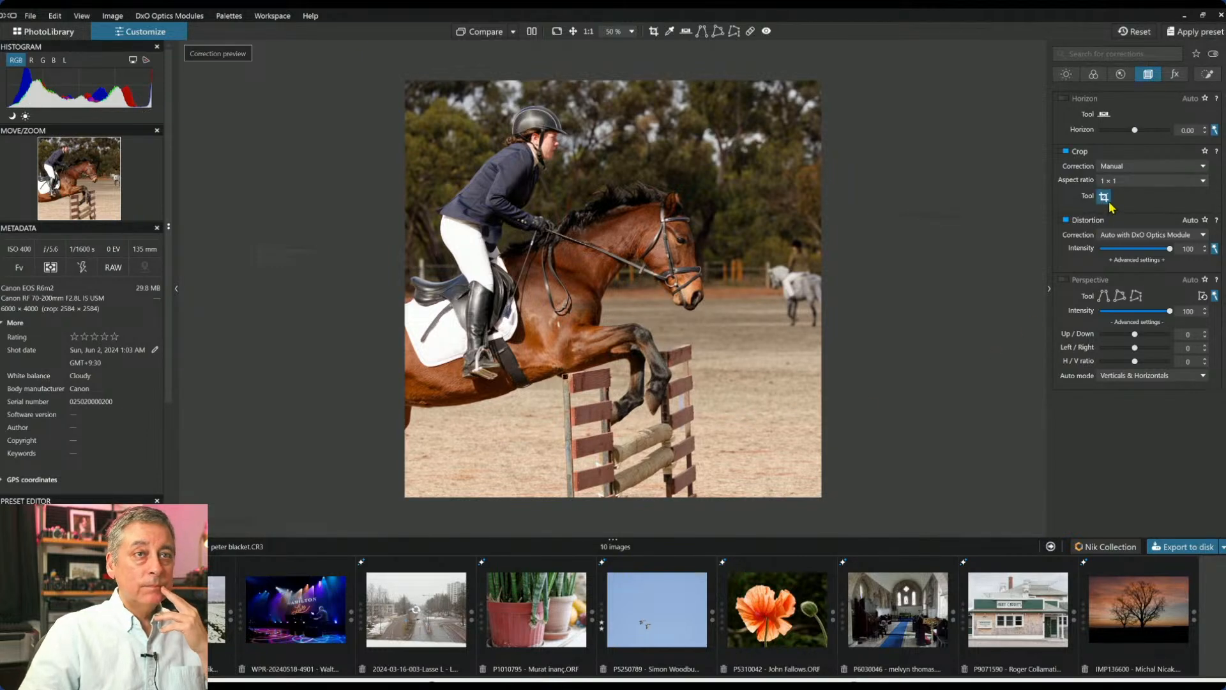
Change the crop's aspect ratio to 4 × 3 and frame the rider and jump at about 3036 × 2277 px.
{"action": "left_click", "coordinate": [1105, 196]}
{"action": "left_click", "coordinate": [1124, 181]}
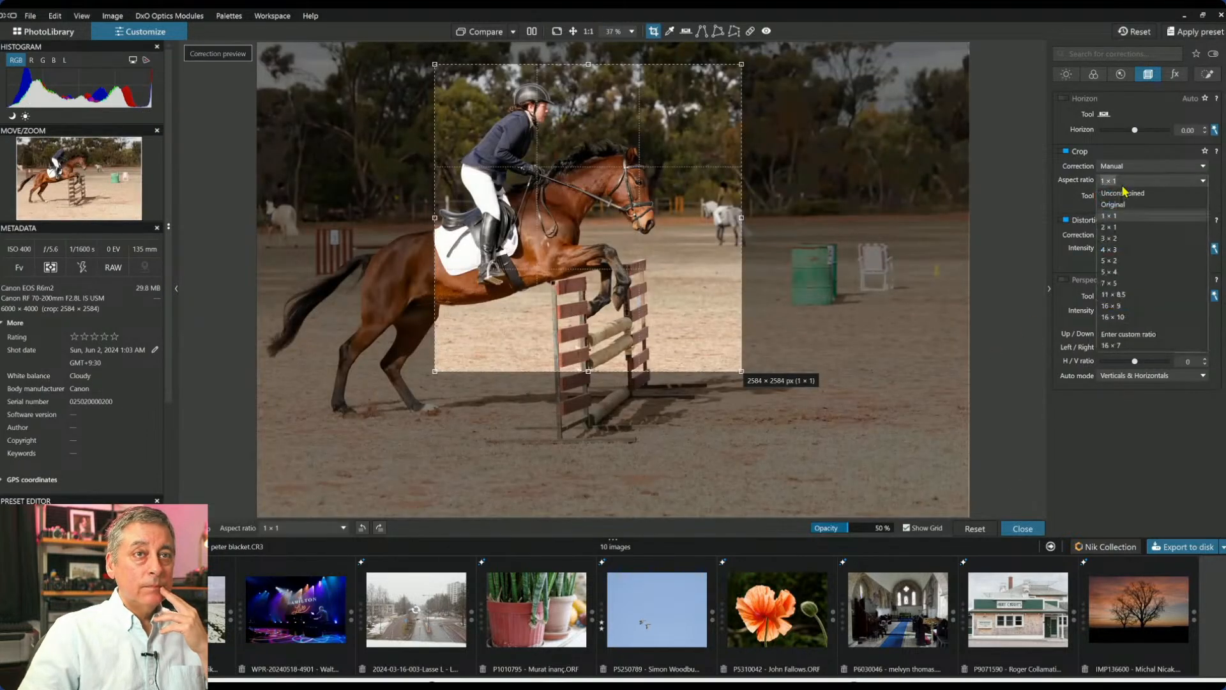
{"action": "left_click", "coordinate": [1117, 256]}
{"action": "left_click_drag", "start_coordinate": [588, 294], "coordinate": [599, 333]}
{"action": "left_click_drag", "start_coordinate": [593, 298], "coordinate": [599, 303]}
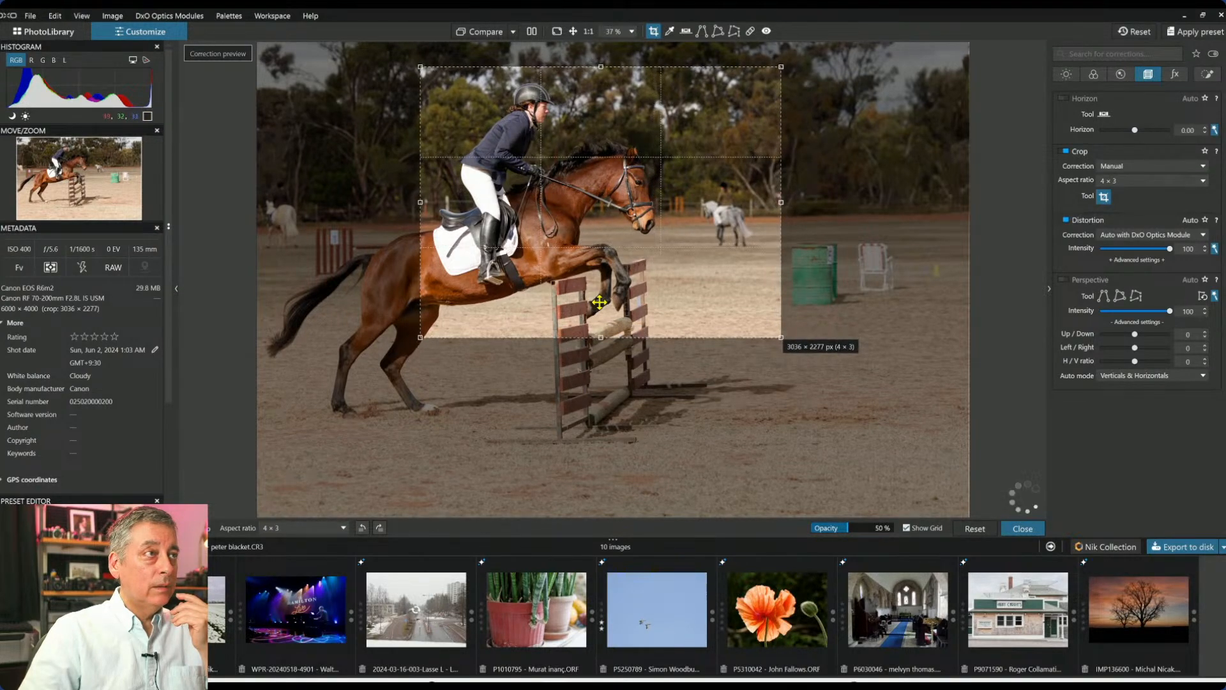
{"action": "key", "text": "Return"}
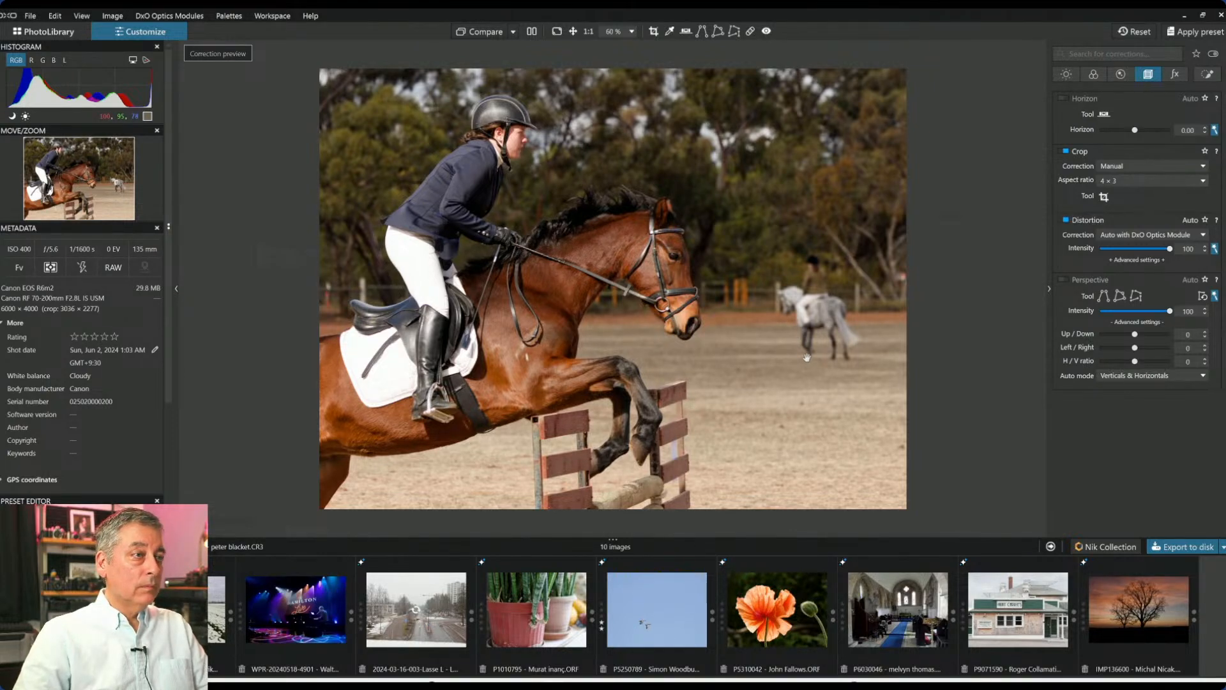
Remove the grey horse and its rider from the background with the repair brush.
{"action": "left_click", "coordinate": [751, 31]}
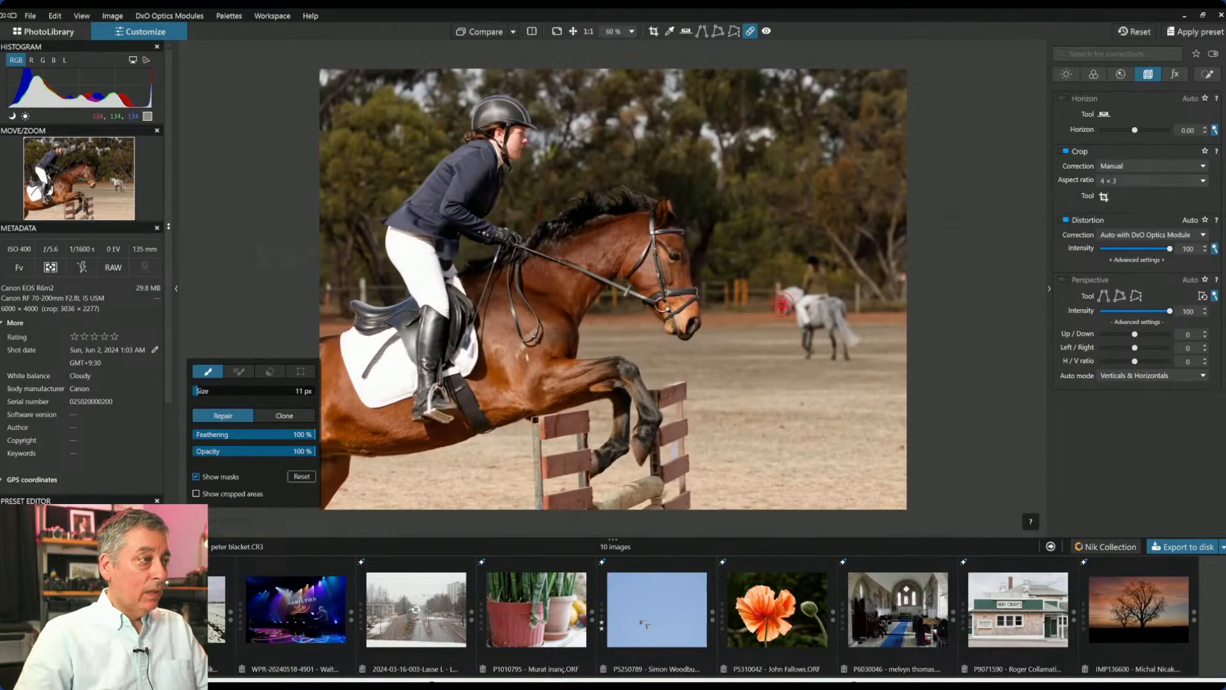
{"action": "left_click_drag", "start_coordinate": [782, 295], "coordinate": [793, 306]}
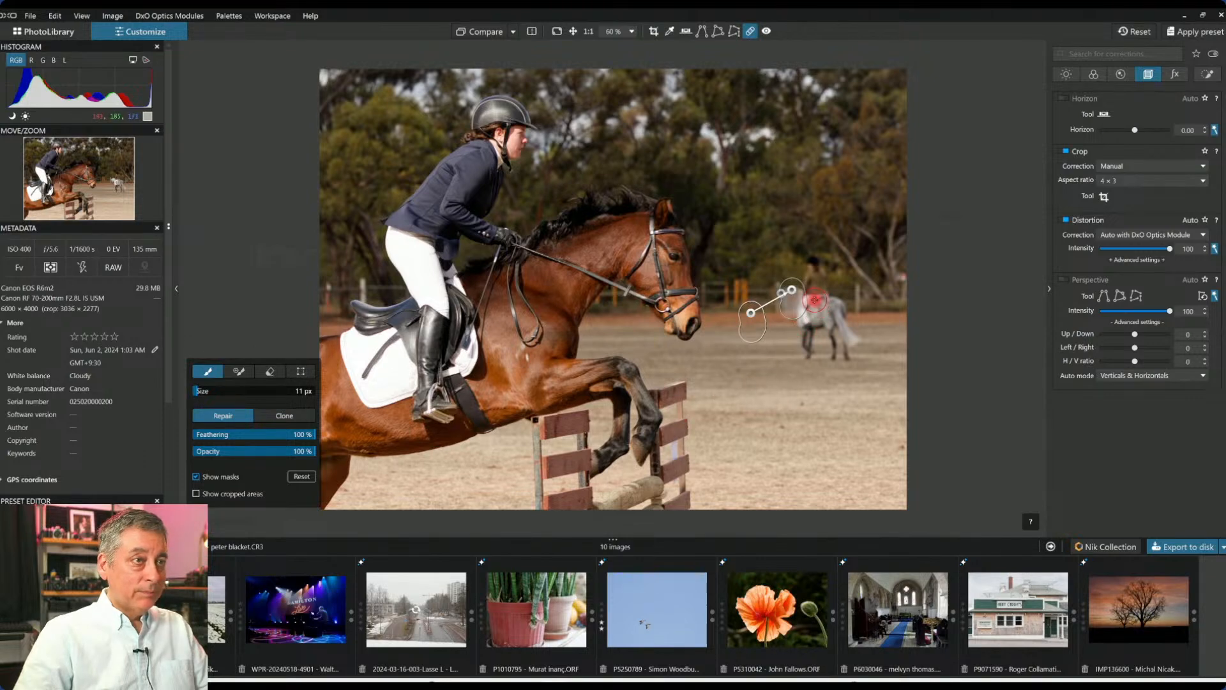
{"action": "mouse_move", "coordinate": [809, 298]}
{"action": "left_mouse_down"}
{"action": "mouse_move", "coordinate": [839, 304]}
{"action": "mouse_move", "coordinate": [806, 351]}
{"action": "mouse_move", "coordinate": [822, 328]}
{"action": "mouse_move", "coordinate": [837, 361]}
{"action": "mouse_move", "coordinate": [844, 338]}
{"action": "mouse_move", "coordinate": [851, 355]}
{"action": "left_mouse_up"}
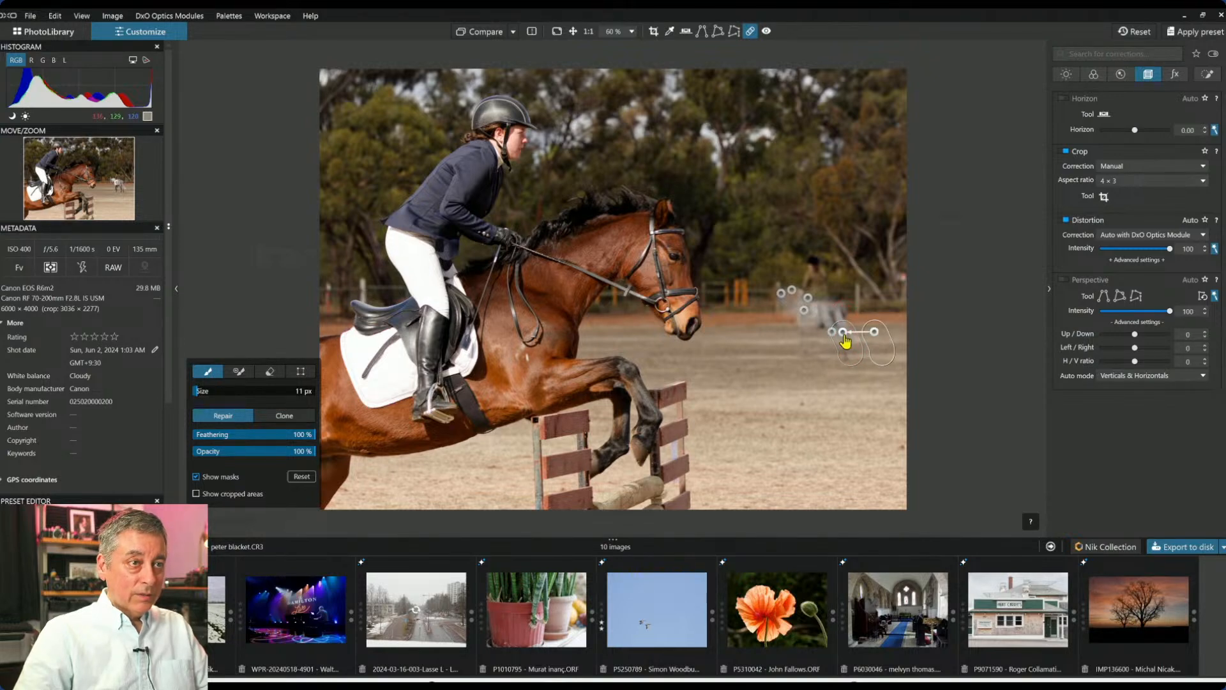
{"action": "mouse_move", "coordinate": [852, 307]}
{"action": "left_mouse_down"}
{"action": "mouse_move", "coordinate": [804, 310]}
{"action": "mouse_move", "coordinate": [840, 317]}
{"action": "left_mouse_up"}
{"action": "mouse_move", "coordinate": [816, 324]}
{"action": "left_mouse_down"}
{"action": "mouse_move", "coordinate": [813, 311]}
{"action": "mouse_move", "coordinate": [845, 316]}
{"action": "left_mouse_up"}
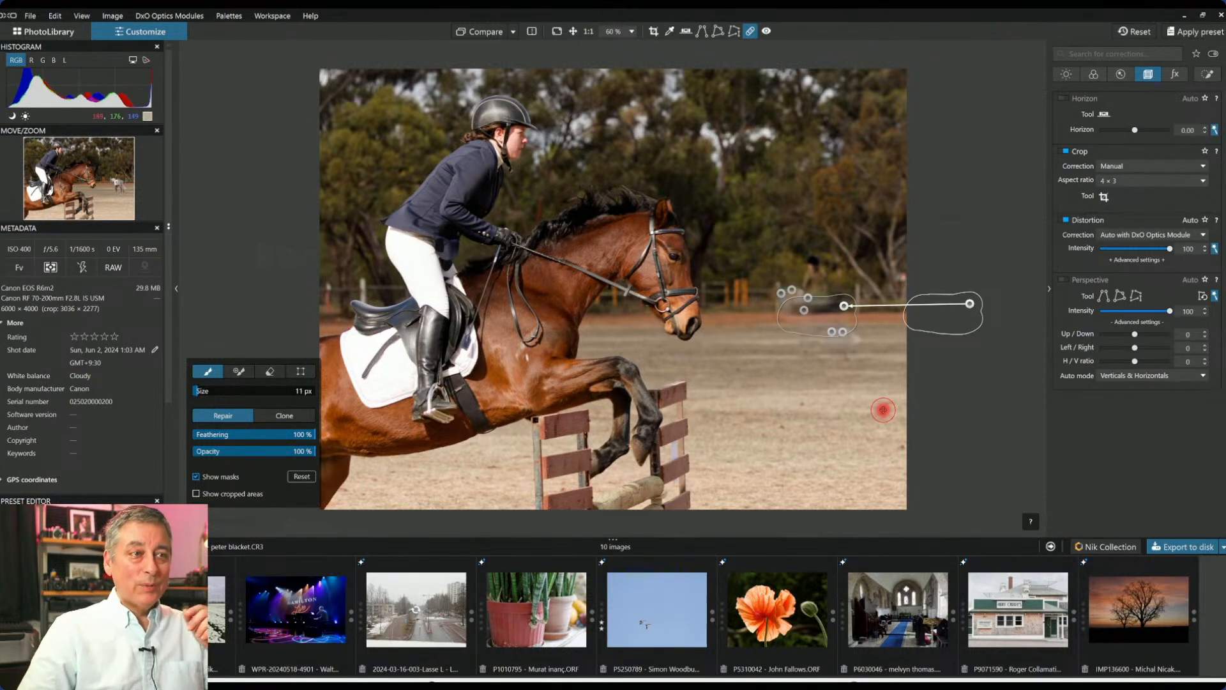
{"action": "mouse_move", "coordinate": [820, 315]}
{"action": "left_mouse_down"}
{"action": "mouse_move", "coordinate": [800, 295]}
{"action": "mouse_move", "coordinate": [783, 298]}
{"action": "mouse_move", "coordinate": [792, 306]}
{"action": "left_mouse_up"}
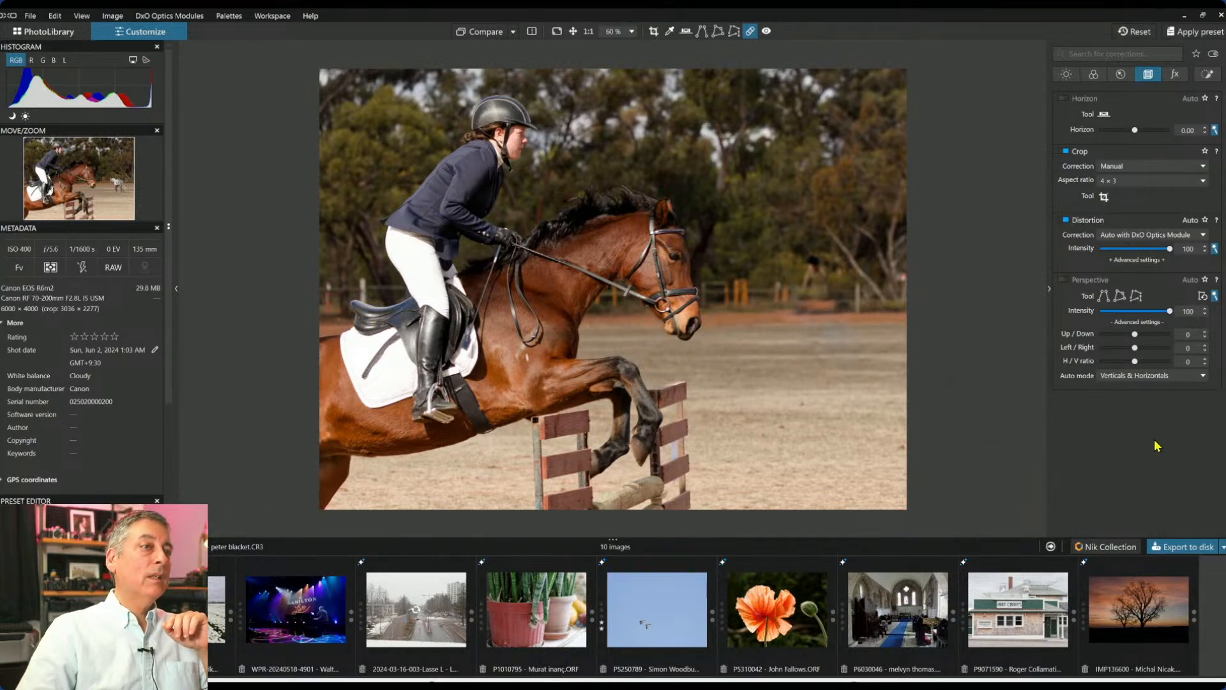
{"action": "left_click", "coordinate": [751, 33]}
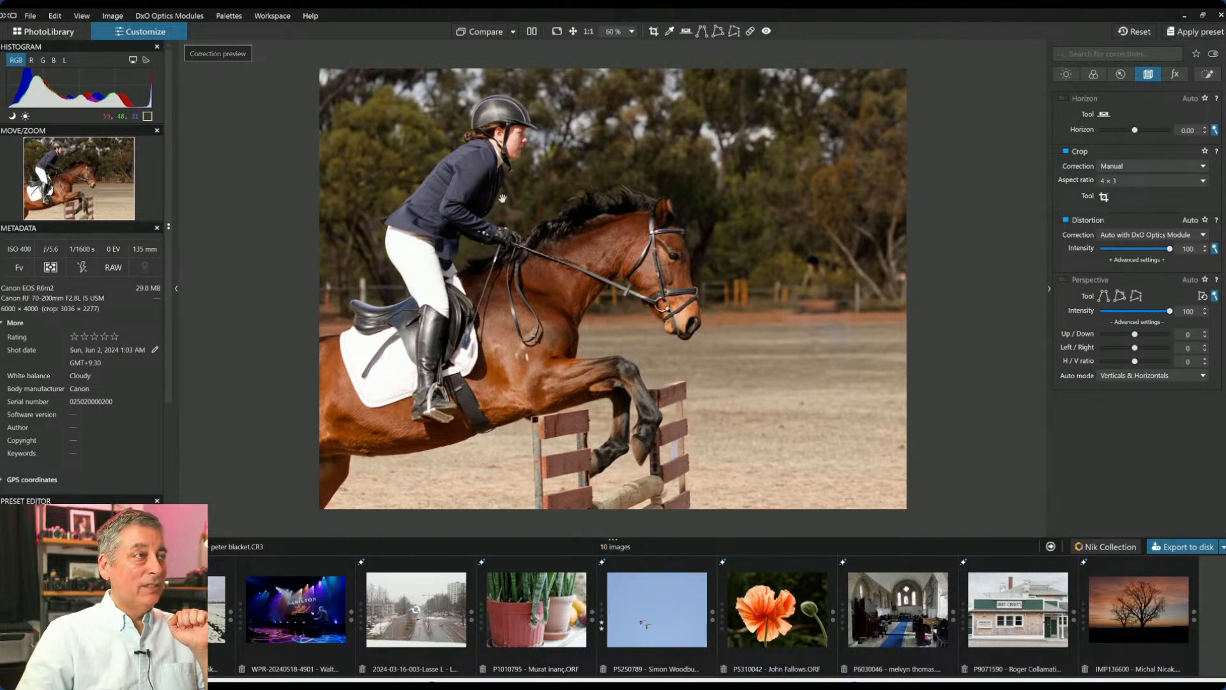
Add a control line local adjustment over the sandy foreground, fading upward and sampling the sand's colour.
{"action": "left_click", "coordinate": [1210, 77]}
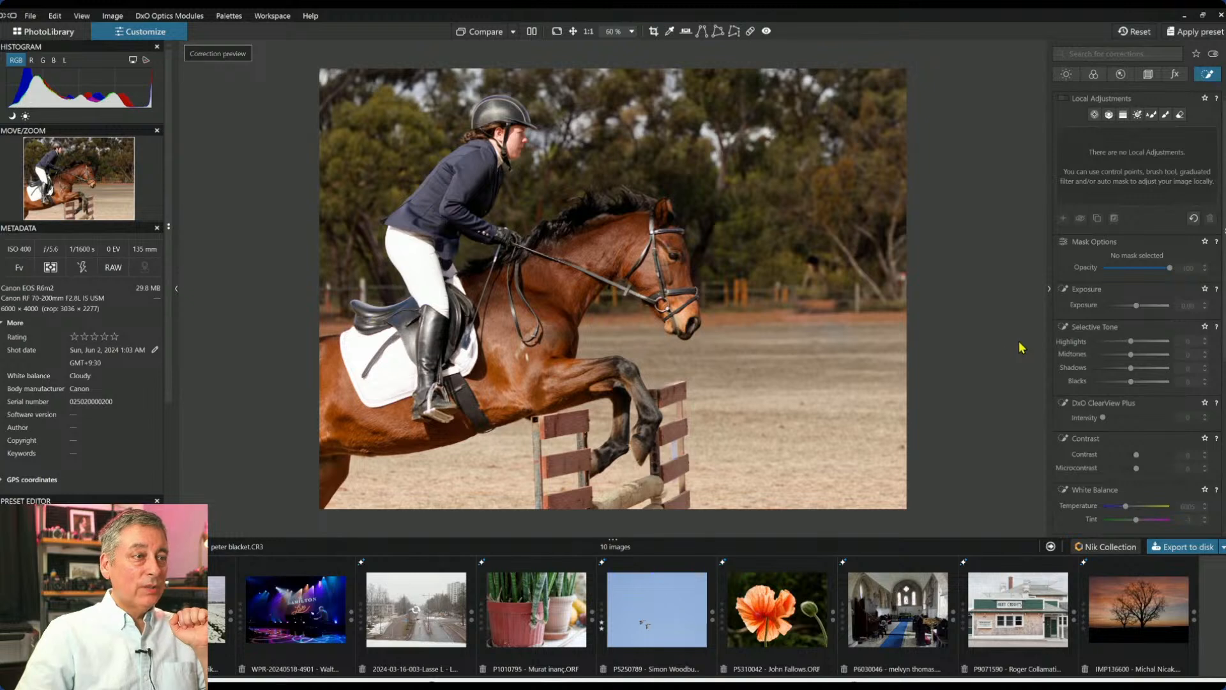
{"action": "left_click", "coordinate": [1110, 115]}
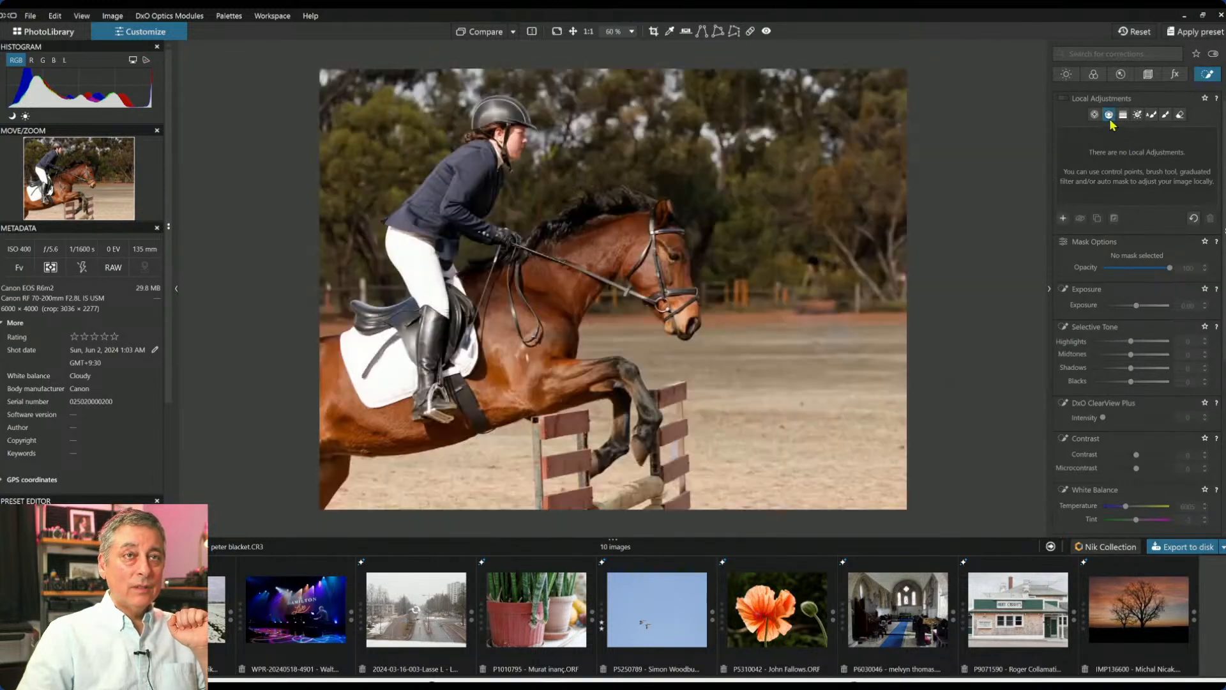
{"action": "left_click_drag", "start_coordinate": [732, 449], "coordinate": [732, 360]}
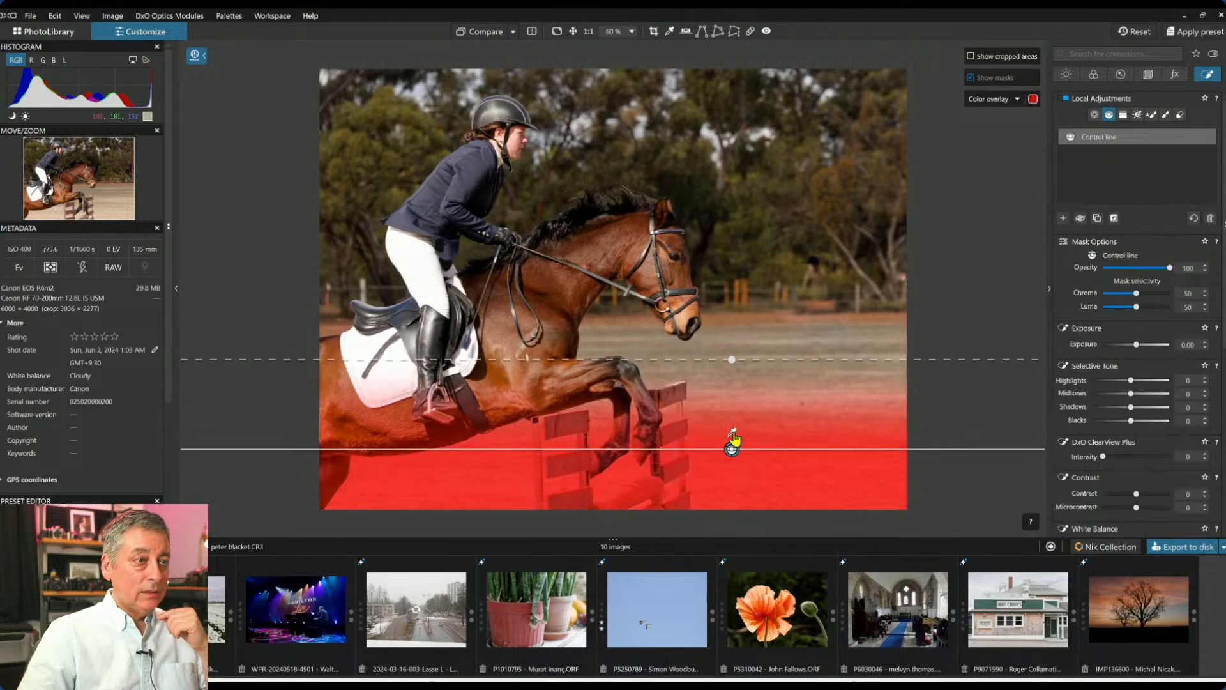
{"action": "left_click_drag", "start_coordinate": [758, 454], "coordinate": [766, 461]}
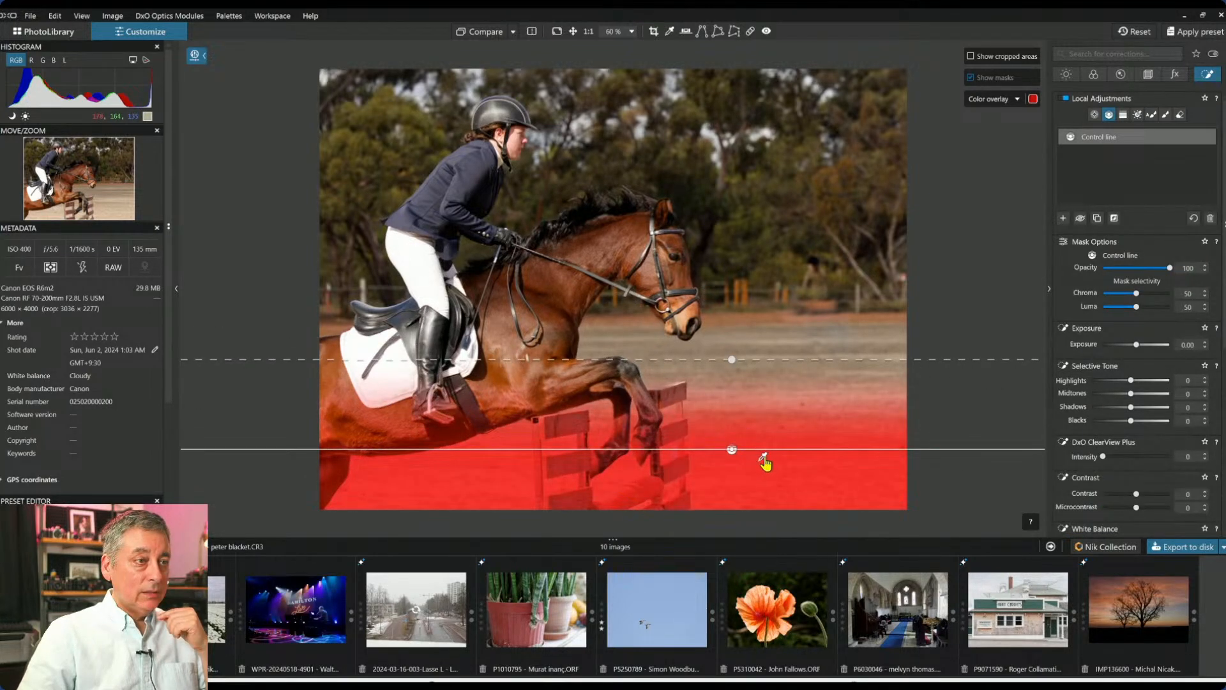
Set the control line's chroma selectivity to 59, luma selectivity to 60 and exposure to -1.17.
{"action": "left_click", "coordinate": [1144, 294]}
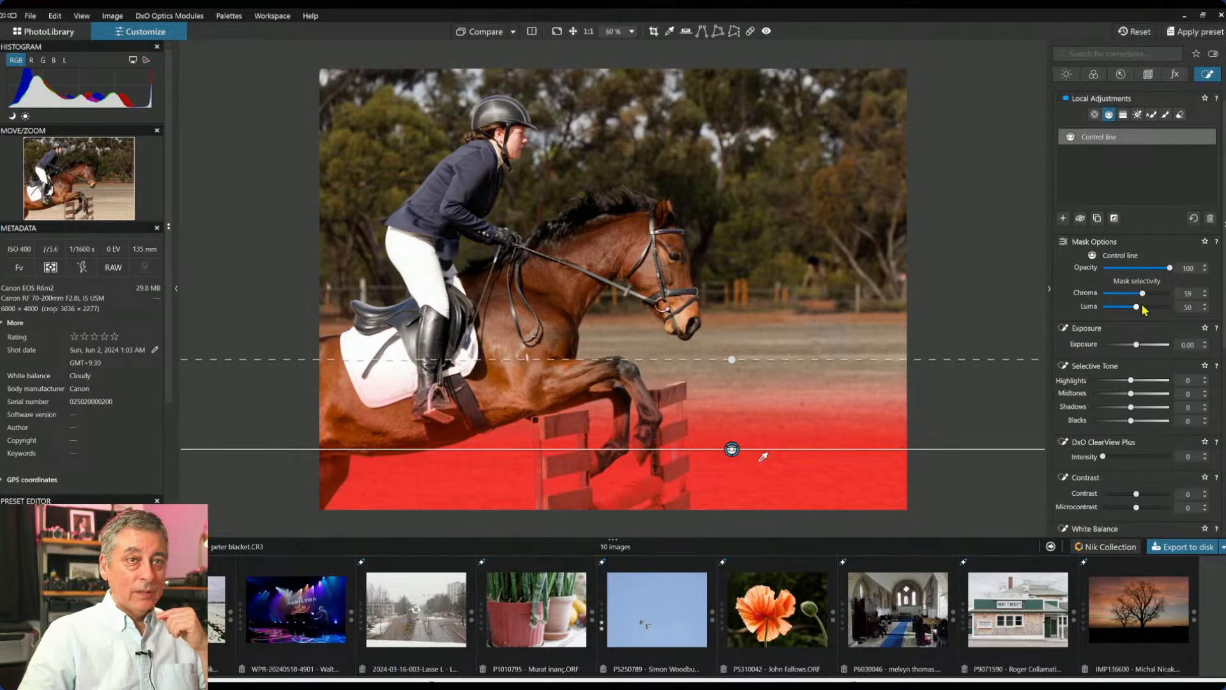
{"action": "left_click", "coordinate": [1146, 308]}
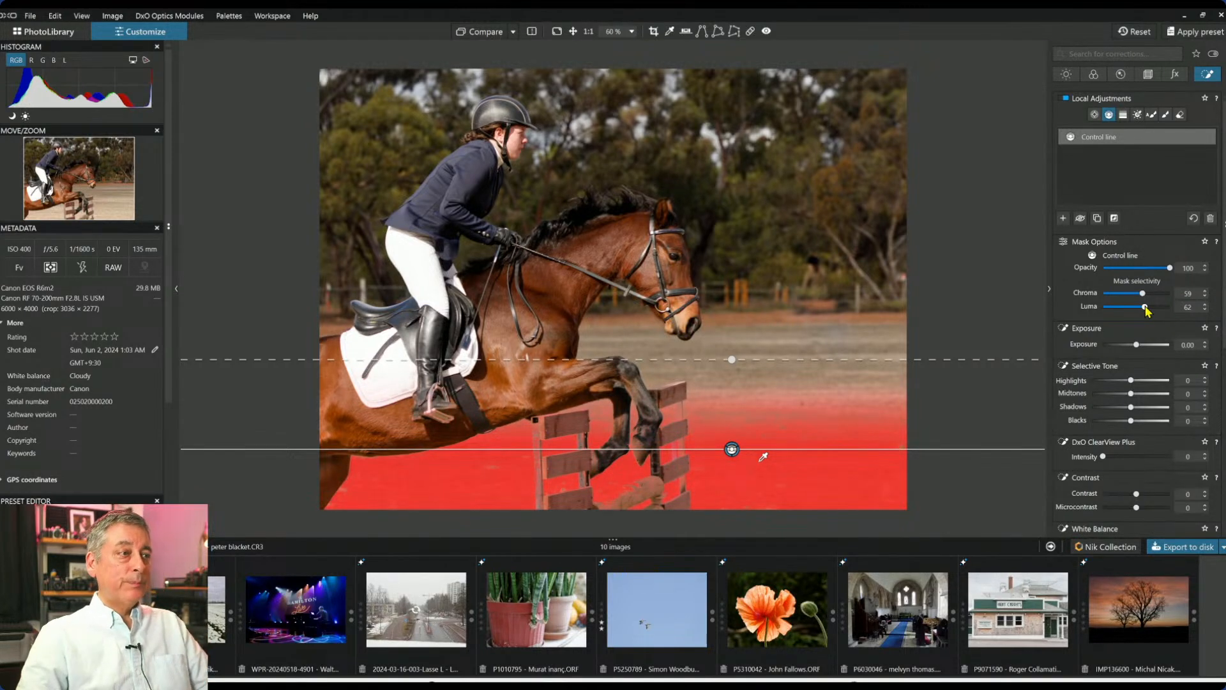
{"action": "left_click_drag", "start_coordinate": [1146, 307], "coordinate": [1144, 306]}
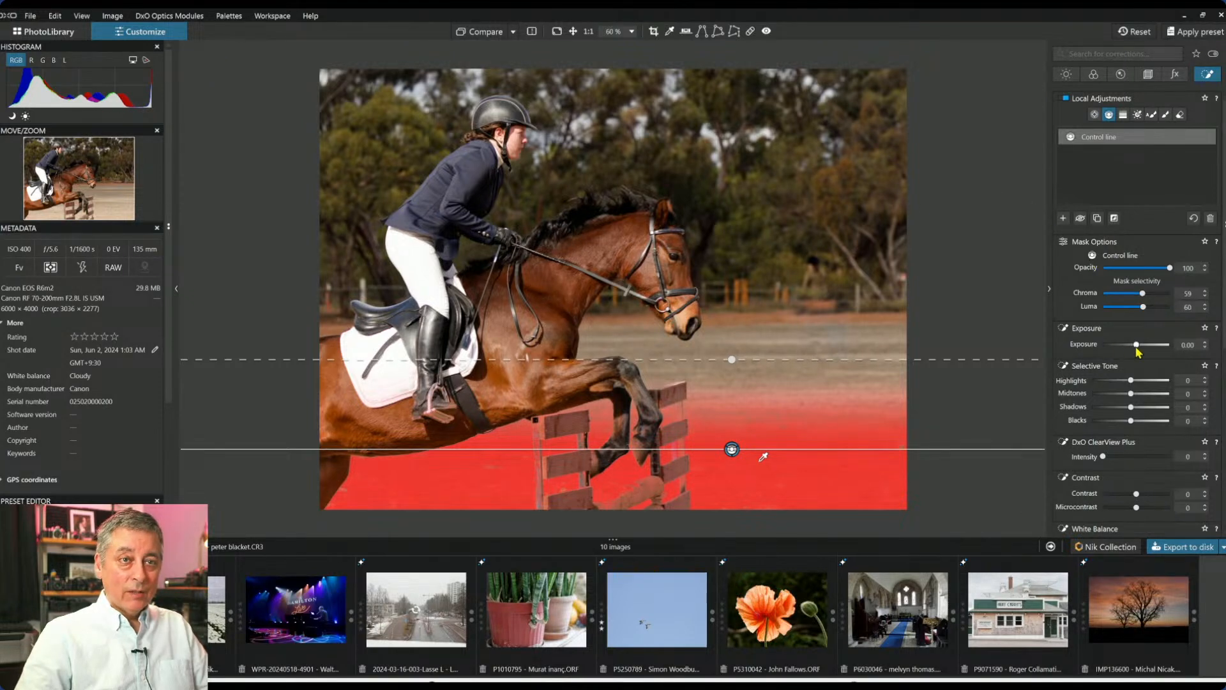
{"action": "left_click_drag", "start_coordinate": [1136, 348], "coordinate": [1128, 345]}
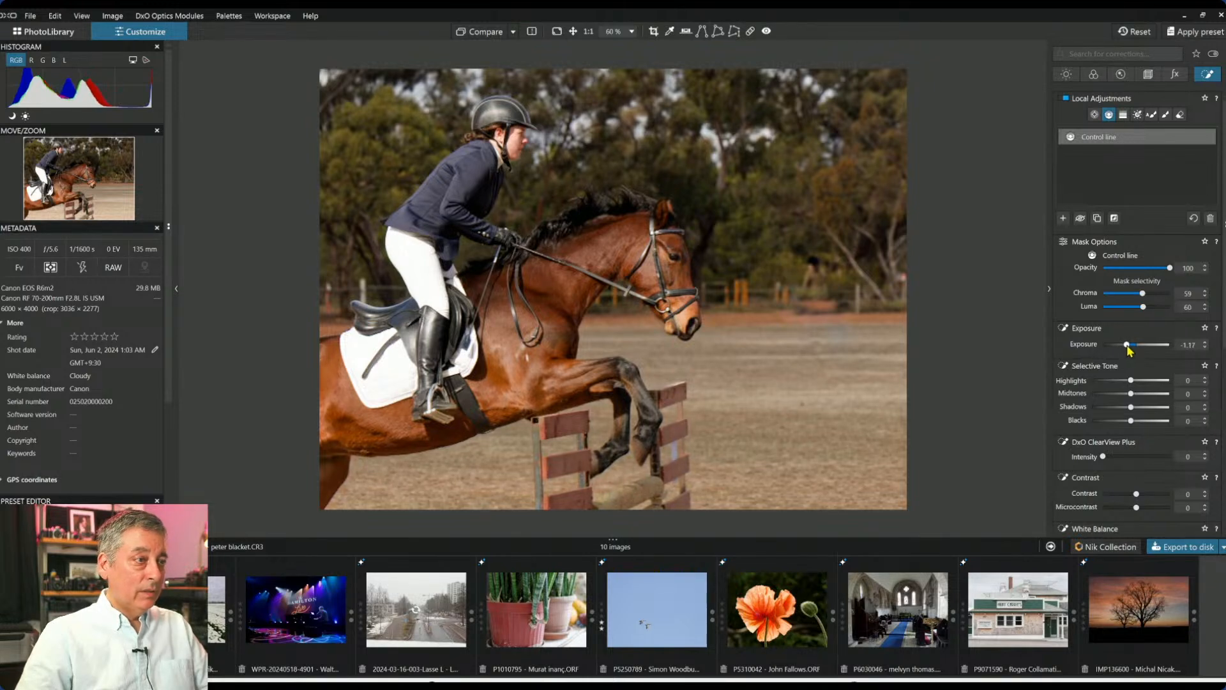
Create a new mask with control points on the white saddle pad and the rider's white breeches.
{"action": "left_click", "coordinate": [1063, 218]}
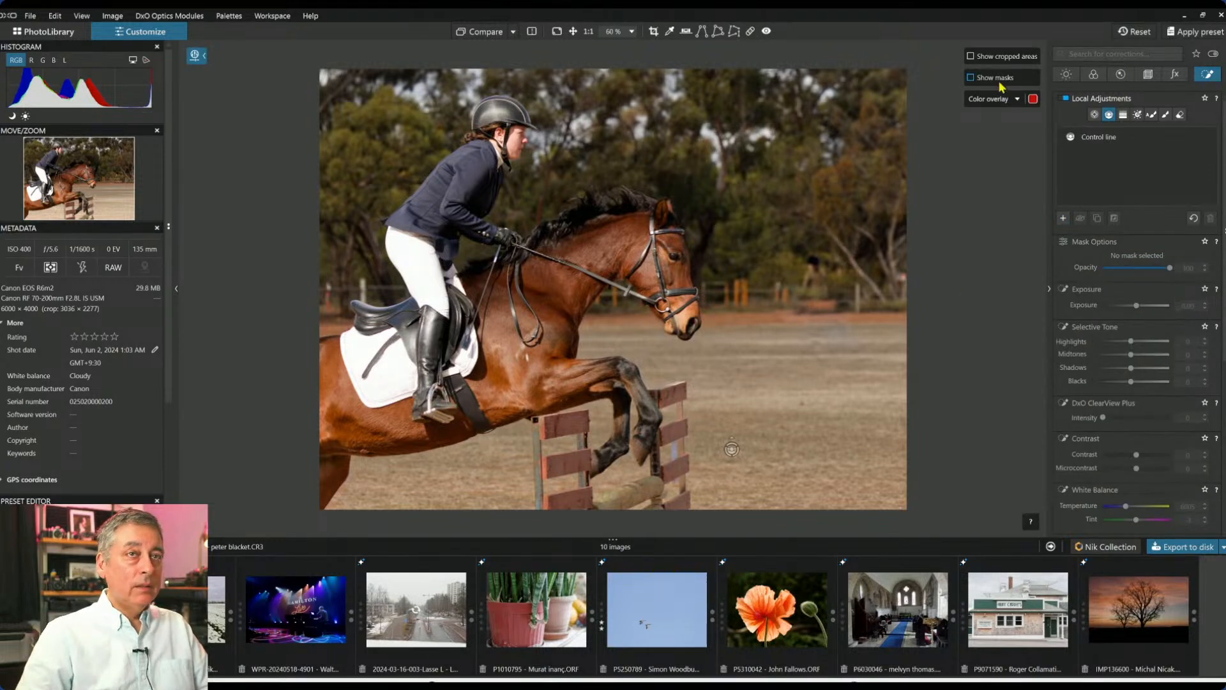
{"action": "left_click", "coordinate": [1094, 116]}
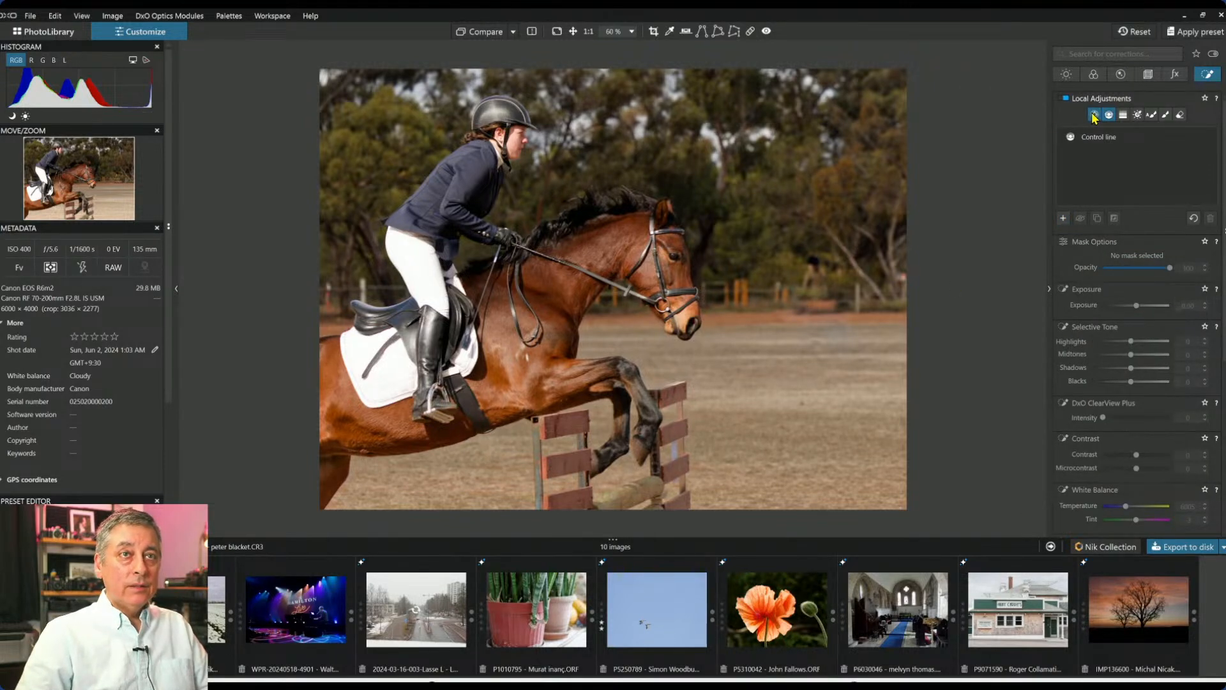
{"action": "left_click", "coordinate": [387, 368]}
{"action": "left_click", "coordinate": [419, 263]}
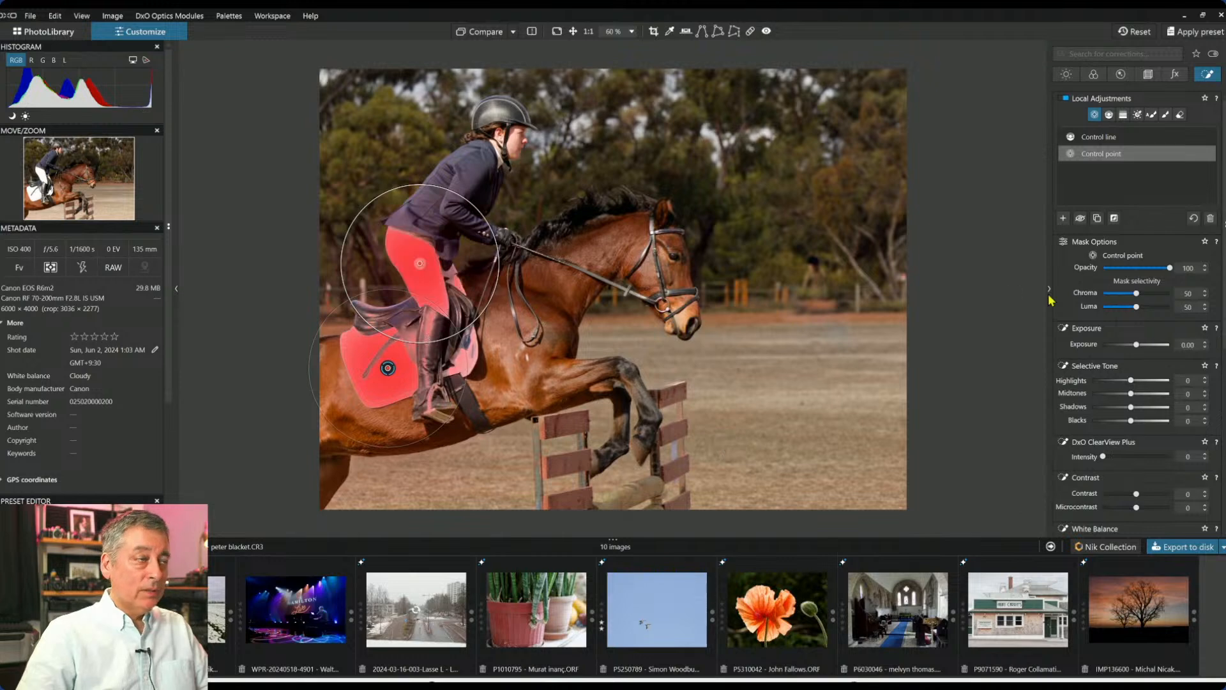
Set the mask over the white saddle pad and breeches to chroma selectivity 58, exposure -1.13 and highlights -54.
{"action": "left_click_drag", "start_coordinate": [1137, 294], "coordinate": [1143, 294]}
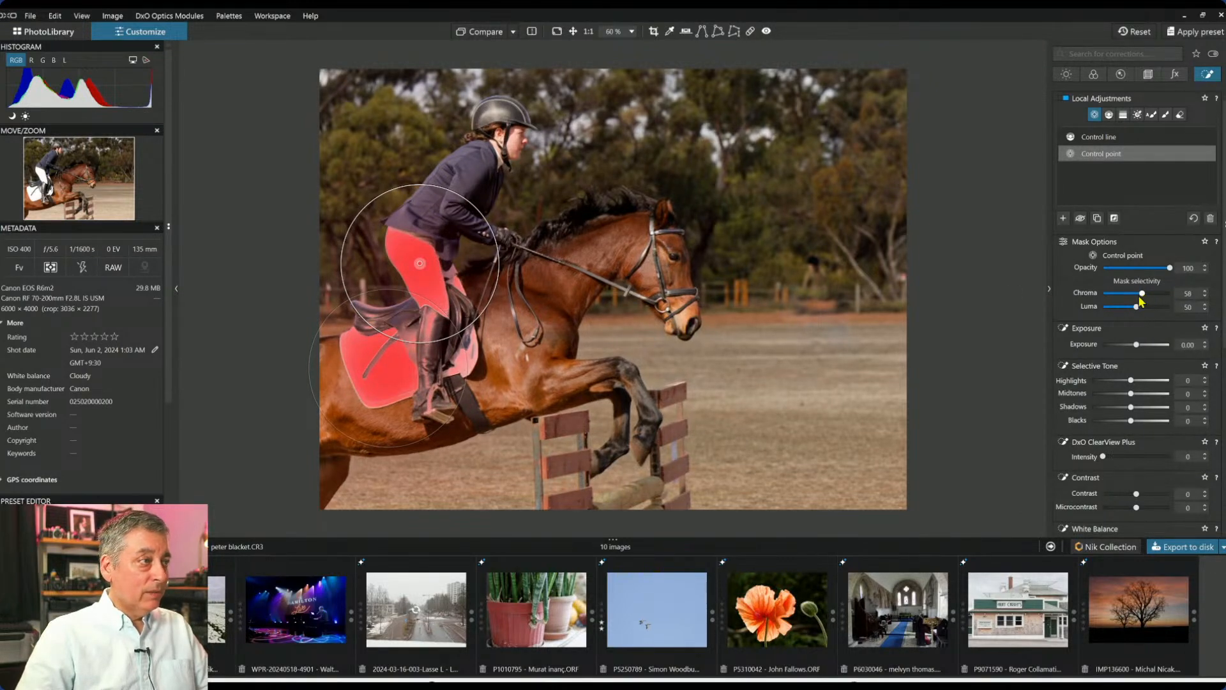
{"action": "left_click_drag", "start_coordinate": [1137, 345], "coordinate": [1128, 346]}
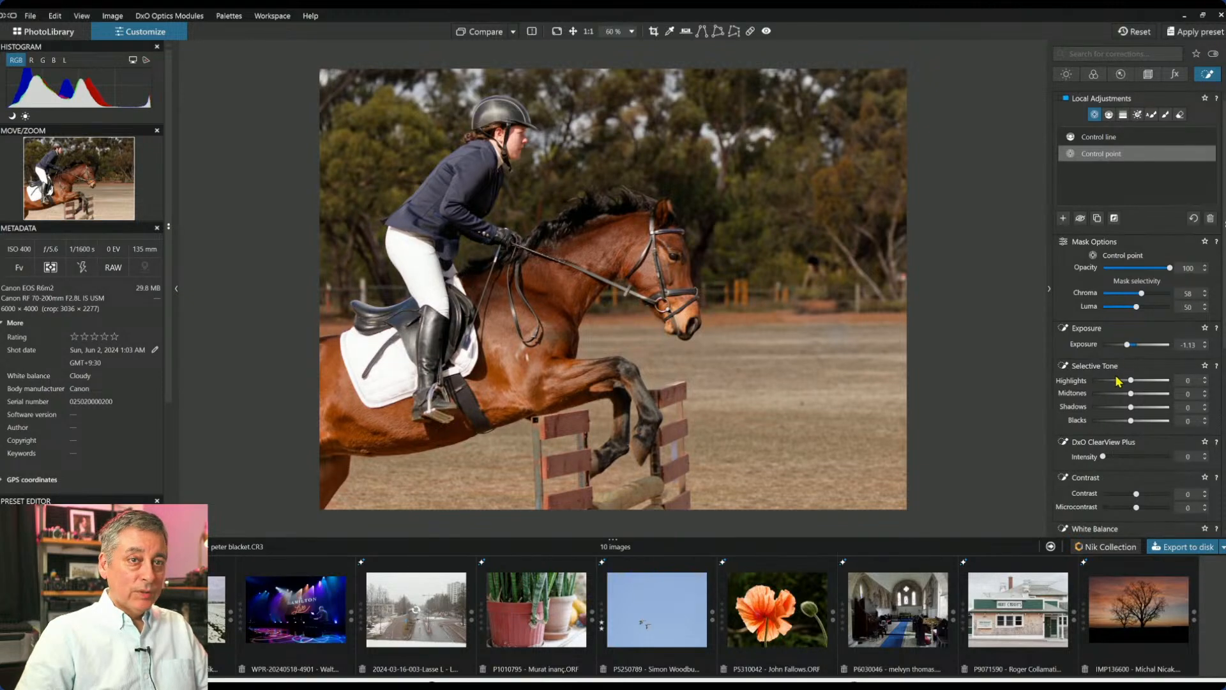
{"action": "mouse_move", "coordinate": [1115, 382]}
{"action": "left_mouse_down"}
{"action": "mouse_move", "coordinate": [1102, 382]}
{"action": "mouse_move", "coordinate": [1130, 347]}
{"action": "mouse_move", "coordinate": [1115, 385]}
{"action": "left_mouse_up"}
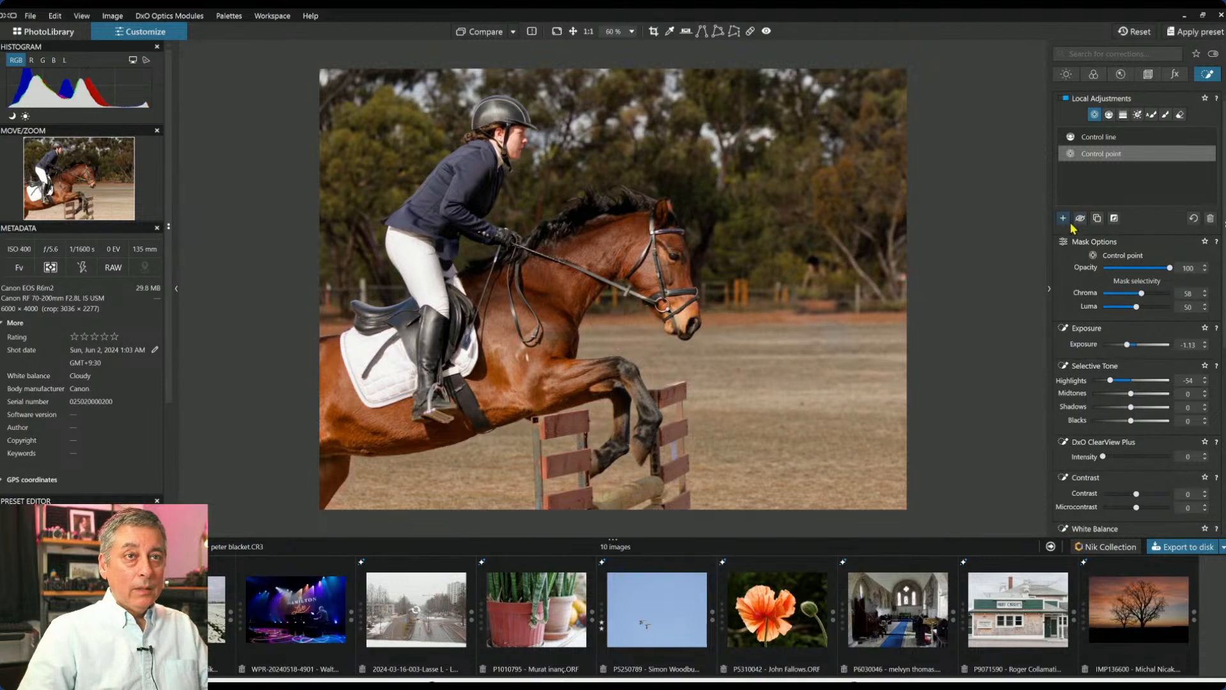
Add a new control point mask on the horse's head, shrink its radius to fit, and set midtones to 41.
{"action": "left_click", "coordinate": [1063, 217]}
{"action": "left_click", "coordinate": [669, 258]}
{"action": "left_click_drag", "start_coordinate": [714, 207], "coordinate": [683, 238]}
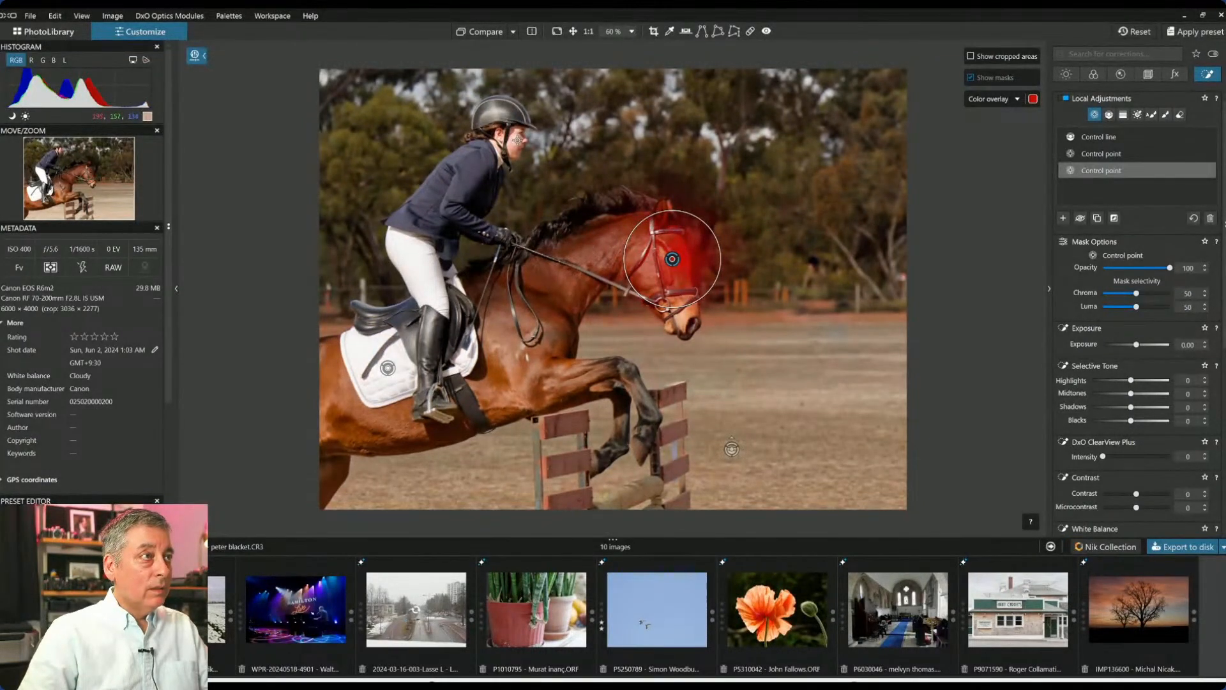
{"action": "left_click", "coordinate": [1148, 394]}
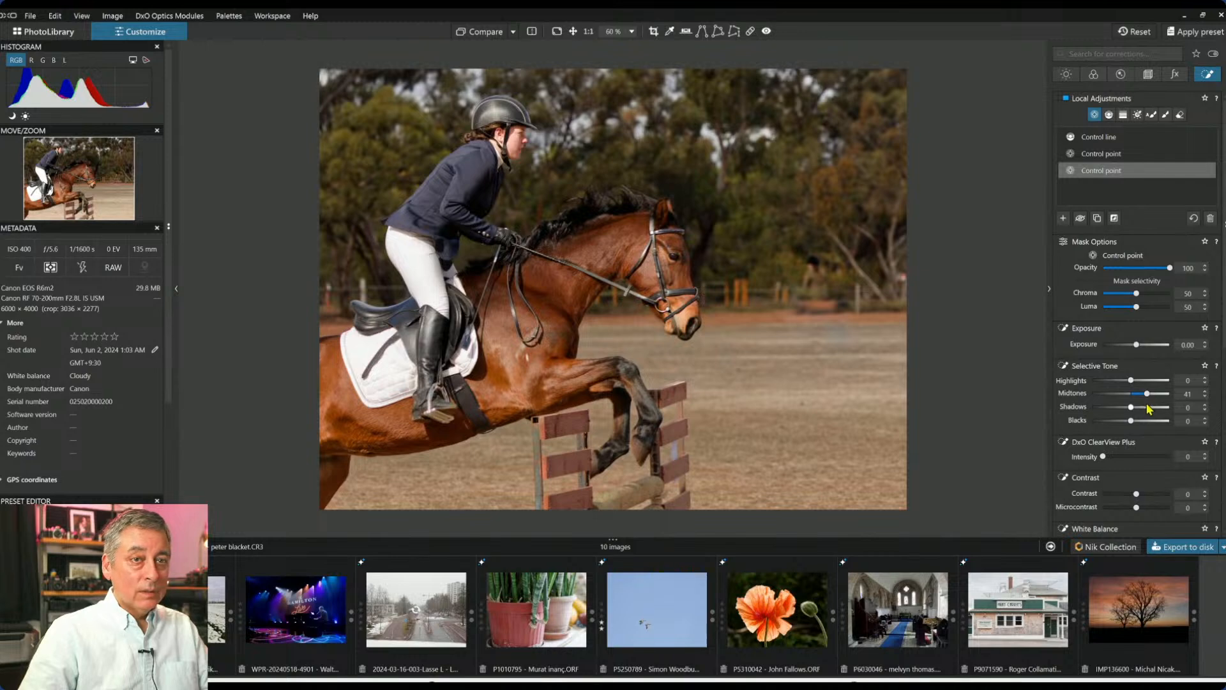
Set the horse's head mask to shadows 21 and microcontrast 47.
{"action": "left_click_drag", "start_coordinate": [1147, 409], "coordinate": [1143, 413]}
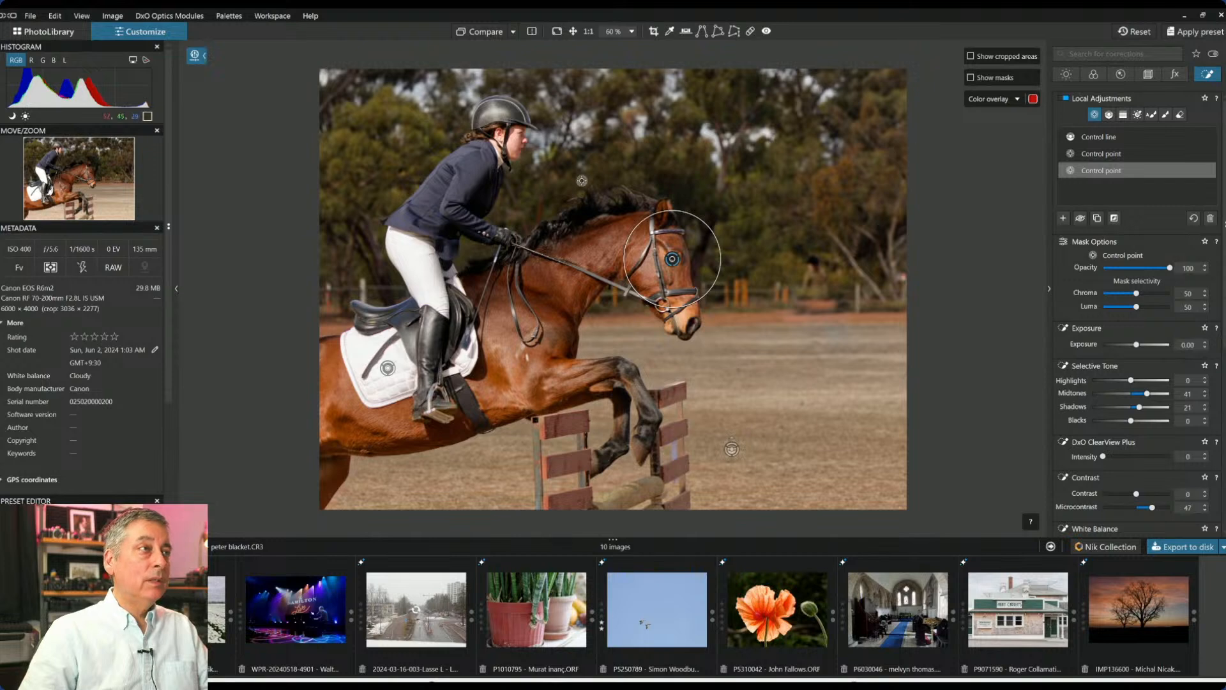
Add a new control point mask on the rider's face, shrink its radius to fit, and set chroma selectivity to 58.
{"action": "left_click", "coordinate": [1064, 218]}
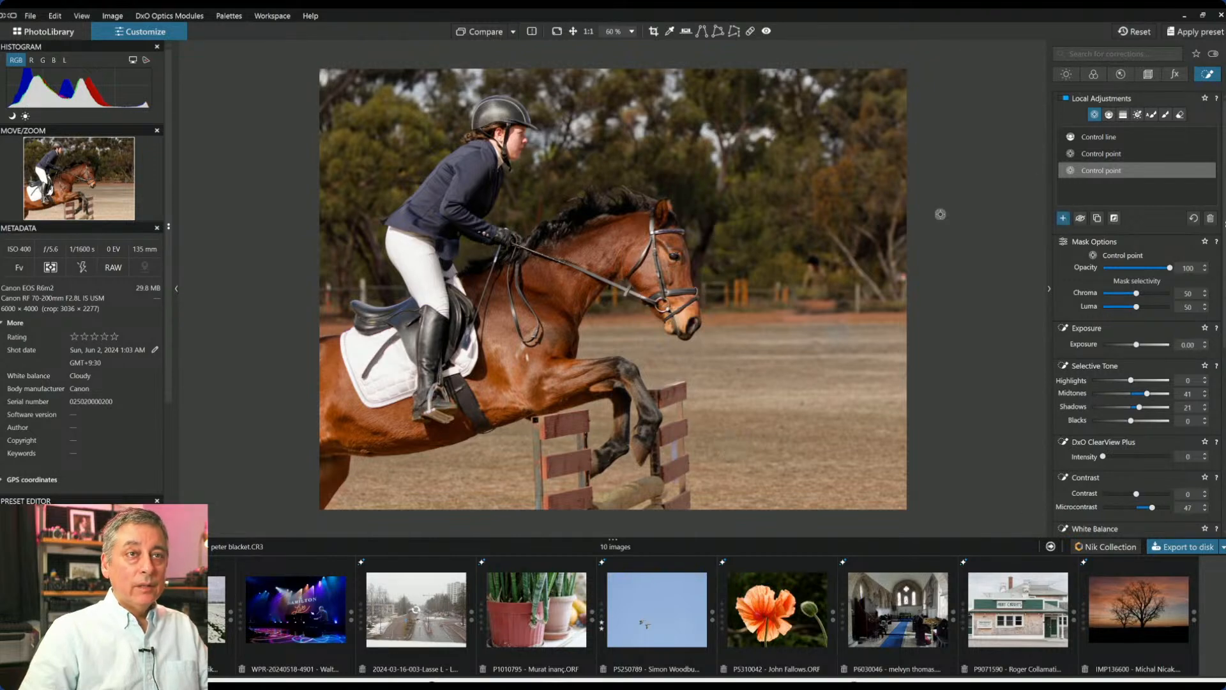
{"action": "left_click", "coordinate": [518, 144]}
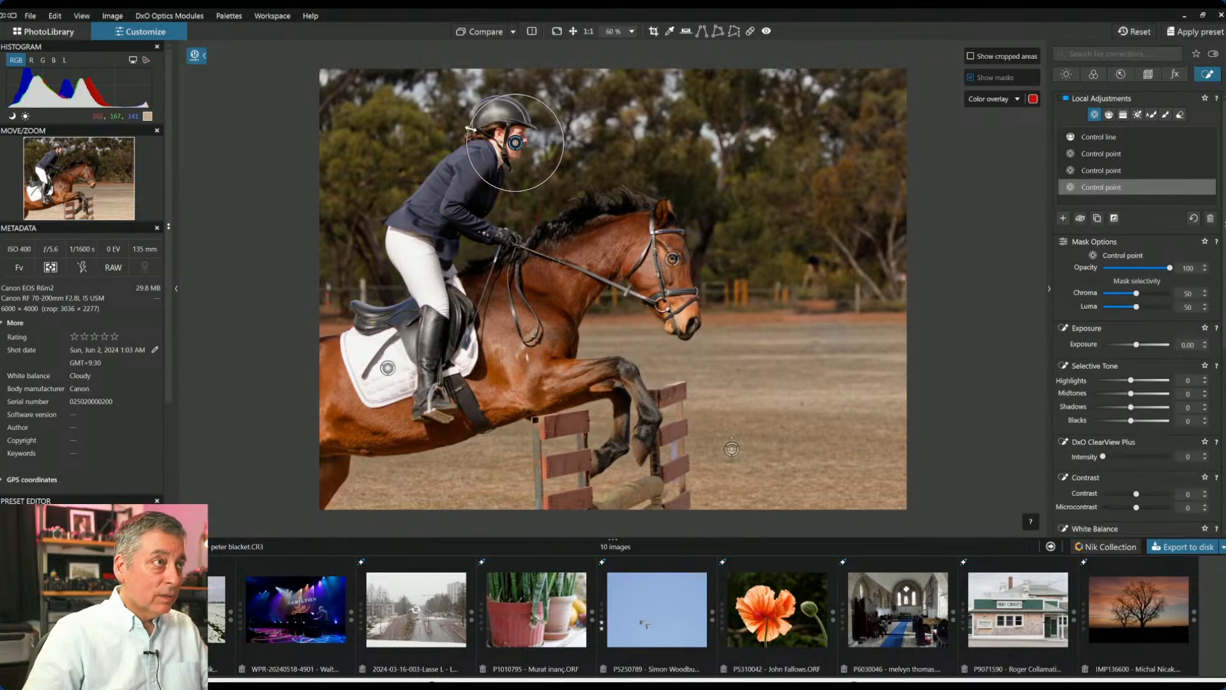
{"action": "left_click_drag", "start_coordinate": [471, 120], "coordinate": [486, 128]}
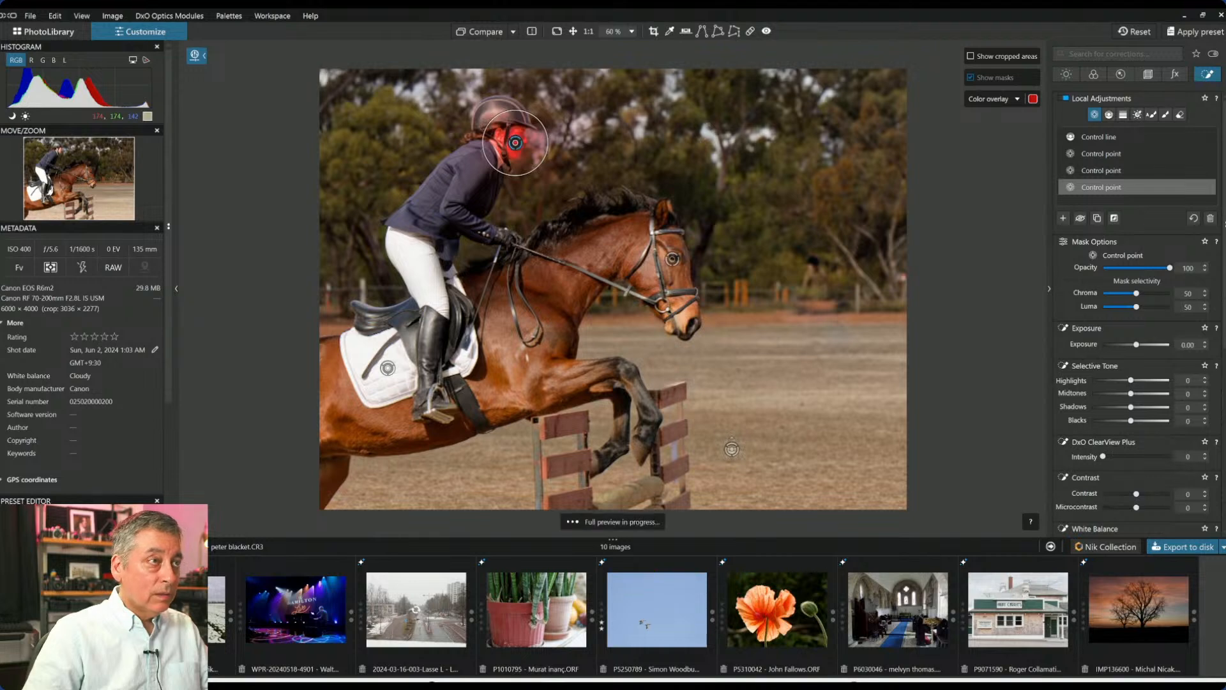
{"action": "left_click_drag", "start_coordinate": [1139, 297], "coordinate": [1144, 298]}
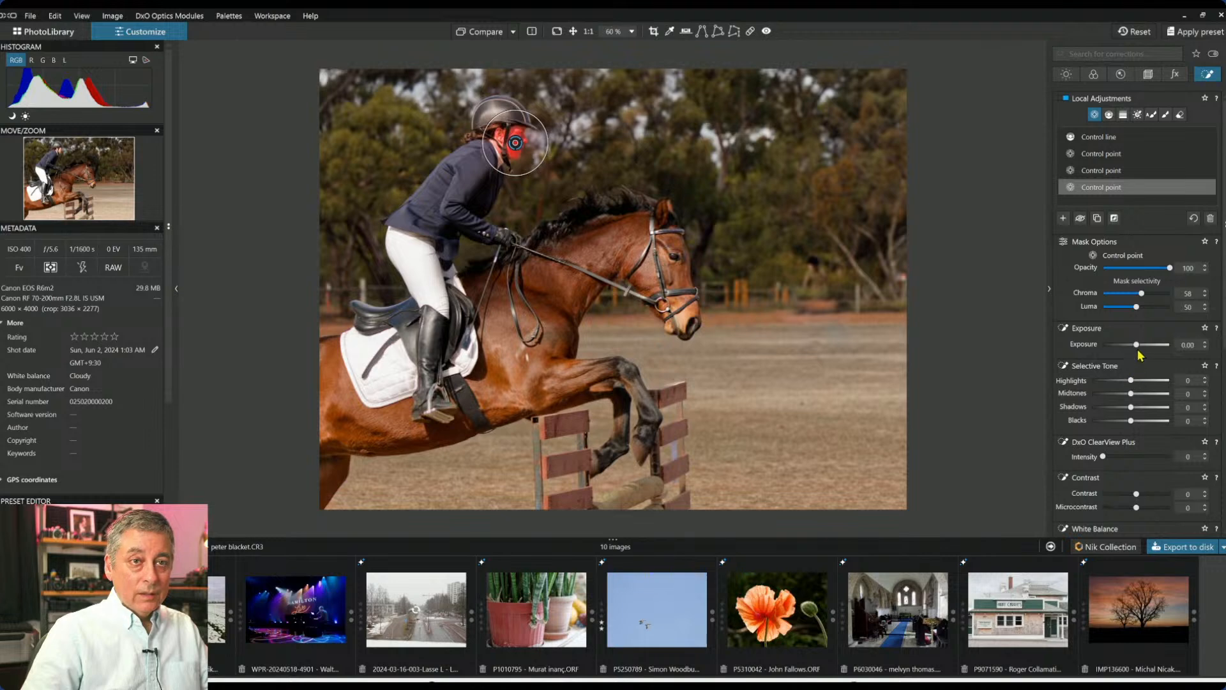
Set the rider's face mask to exposure 0.52, highlights -20 and shadows 42.
{"action": "left_click_drag", "start_coordinate": [1140, 349], "coordinate": [1143, 349]}
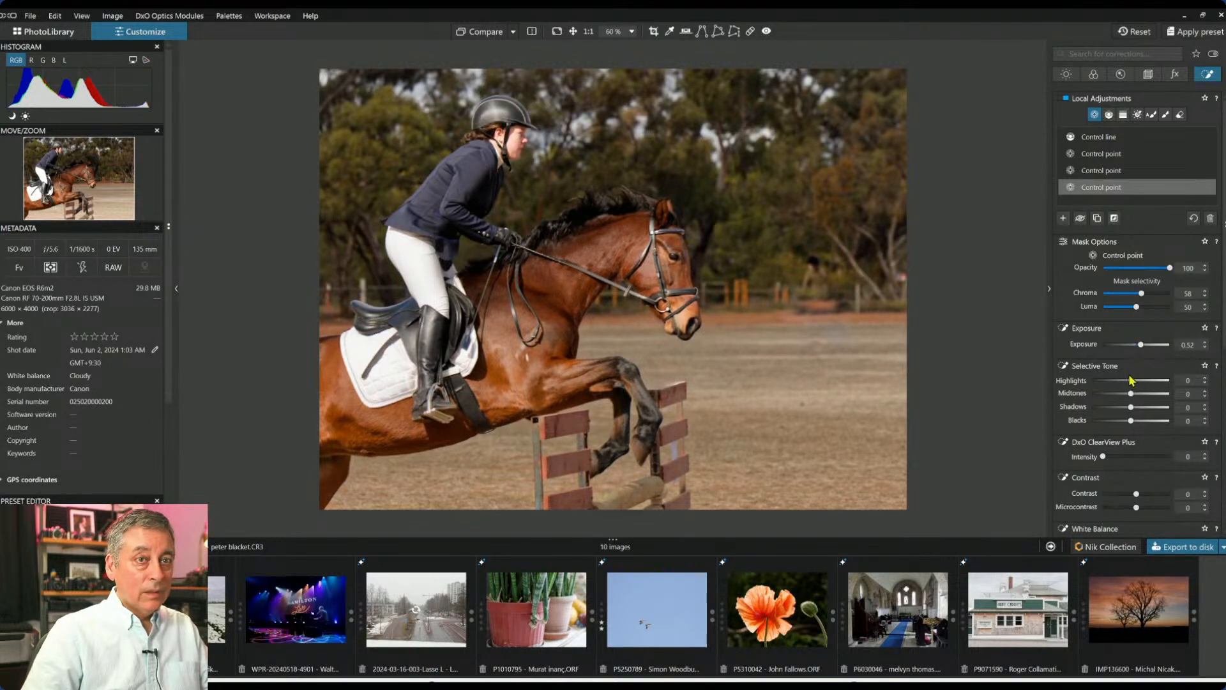
{"action": "left_click_drag", "start_coordinate": [1125, 382], "coordinate": [1154, 416]}
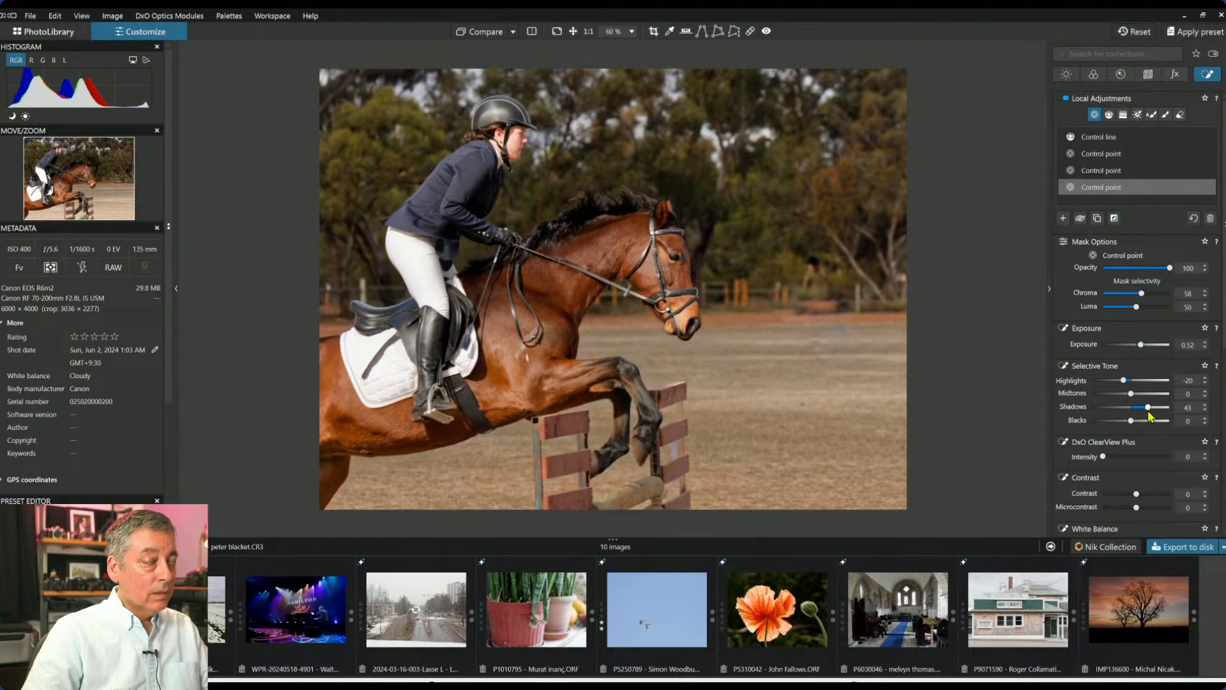
Close the local adjustments and compare the edited photo with its uncorrected version, using the reference that keeps the geometry.
{"action": "mouse_move", "coordinate": [575, 44]}
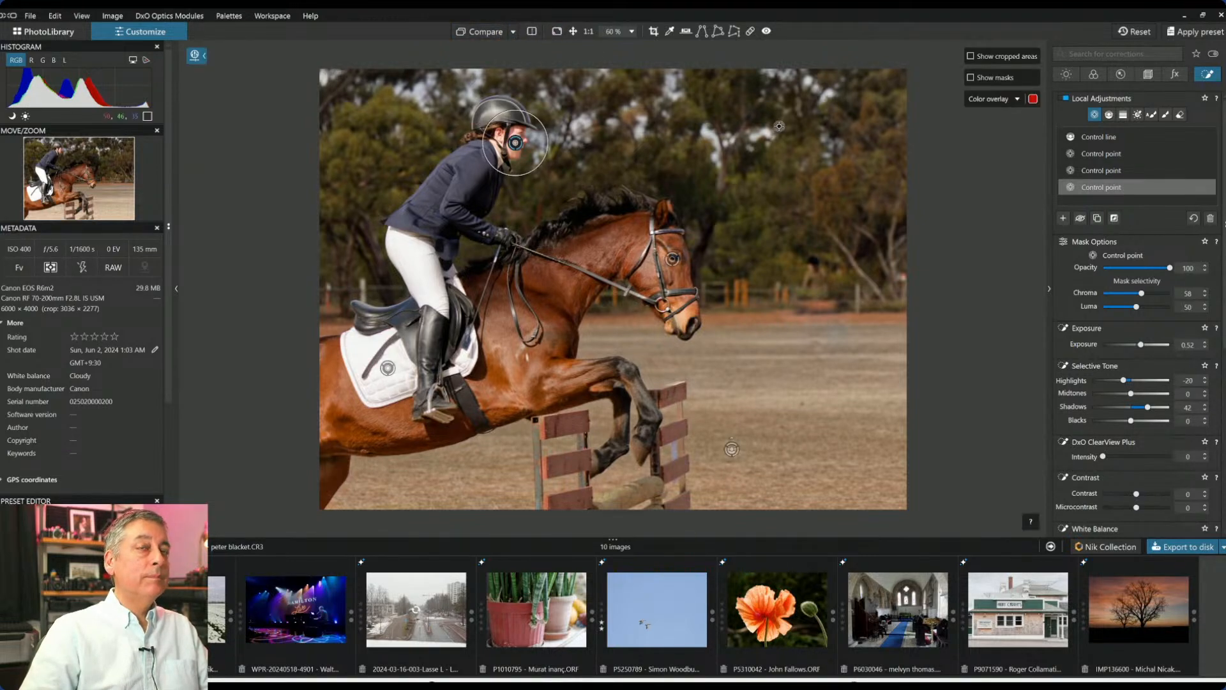
{"action": "key", "text": "ctrl+d"}
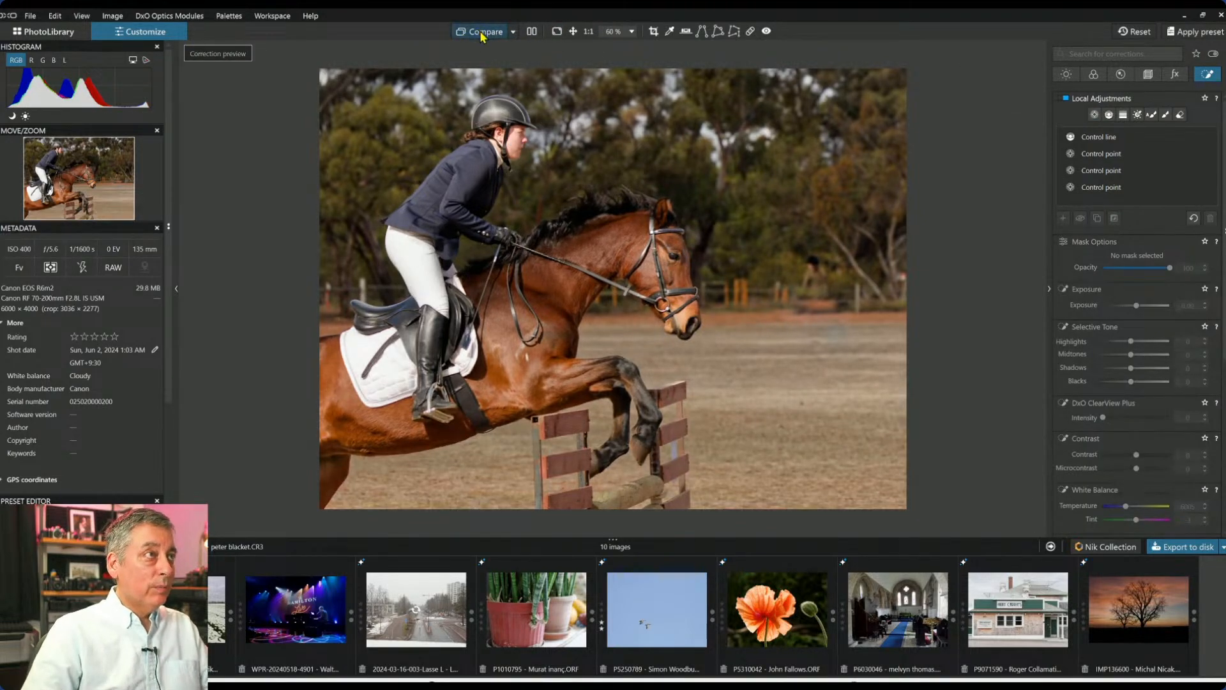
{"action": "left_click", "coordinate": [483, 33]}
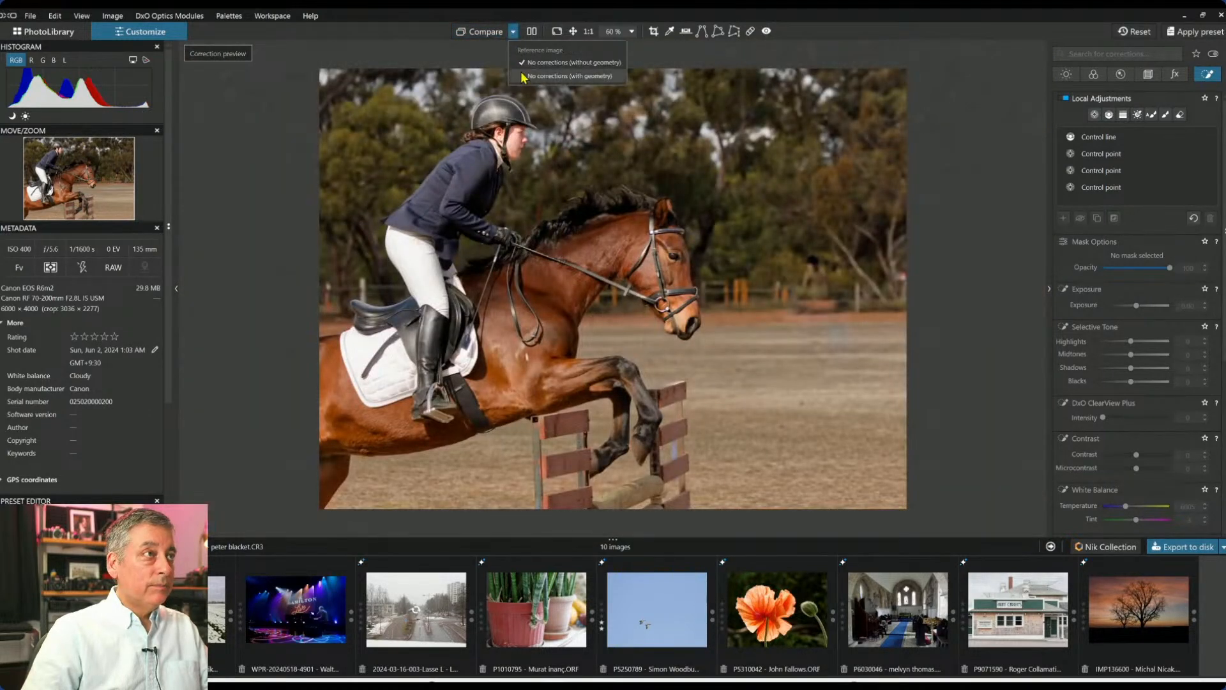
{"action": "left_click", "coordinate": [490, 34]}
{"action": "left_click", "coordinate": [490, 33]}
{"action": "left_click", "coordinate": [490, 33]}
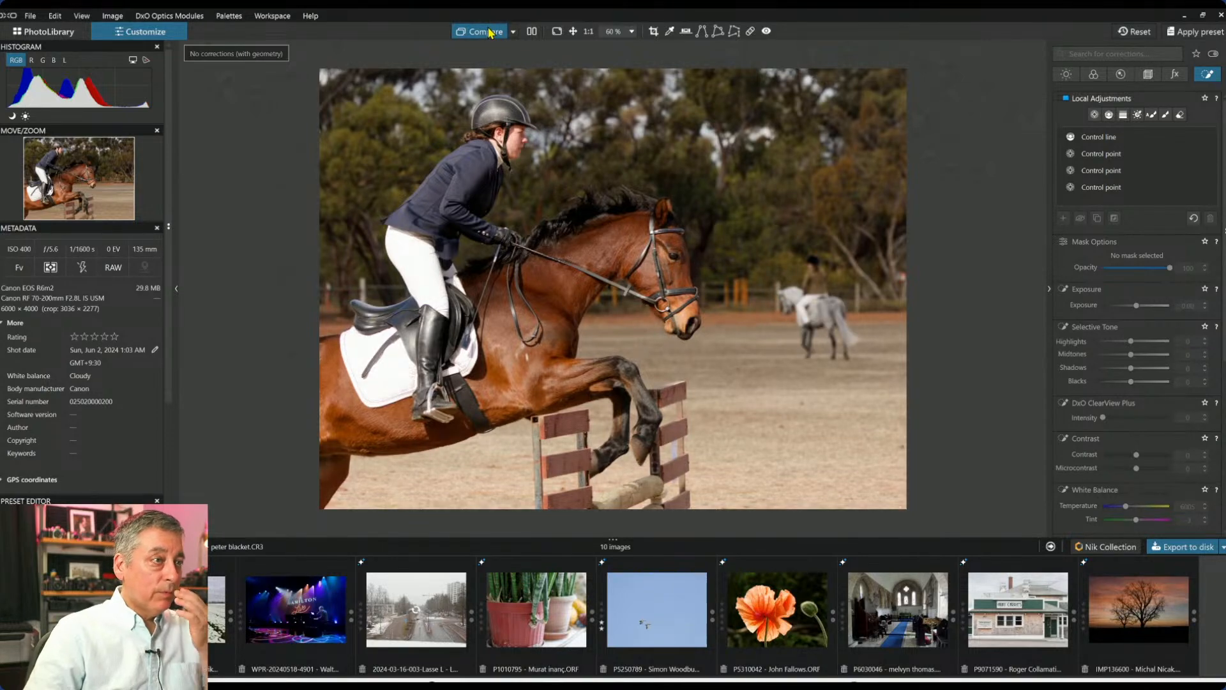
{"action": "left_click", "coordinate": [490, 33]}
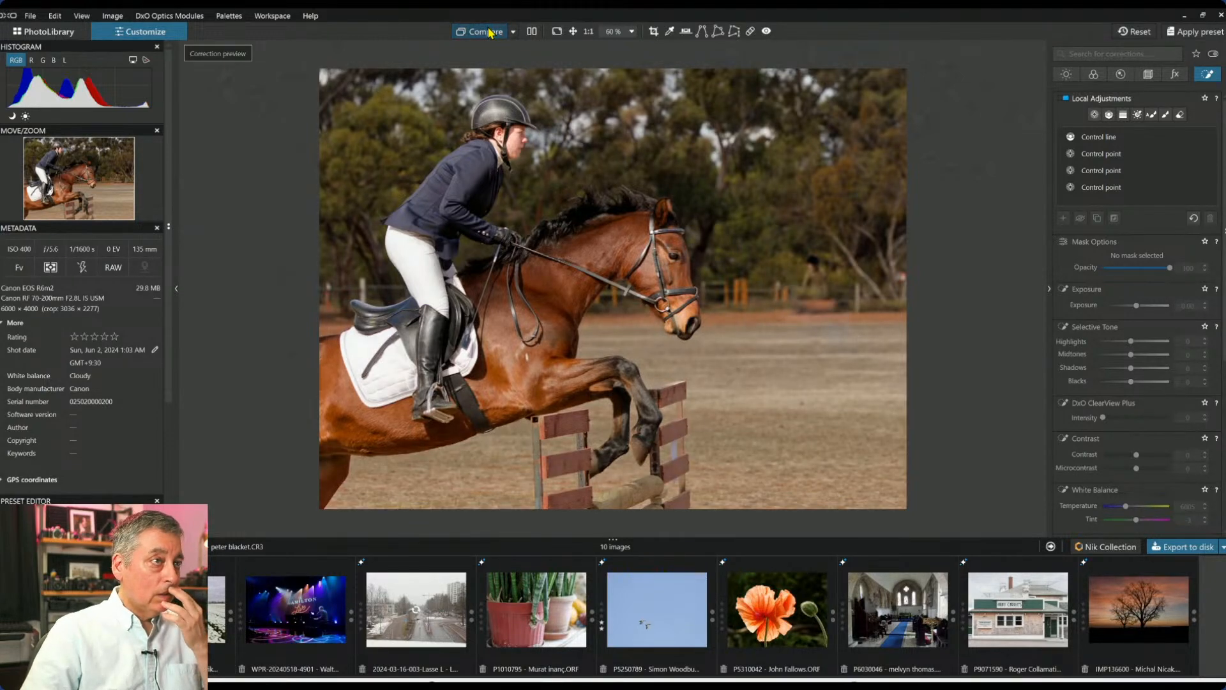
{"action": "left_click", "coordinate": [490, 33]}
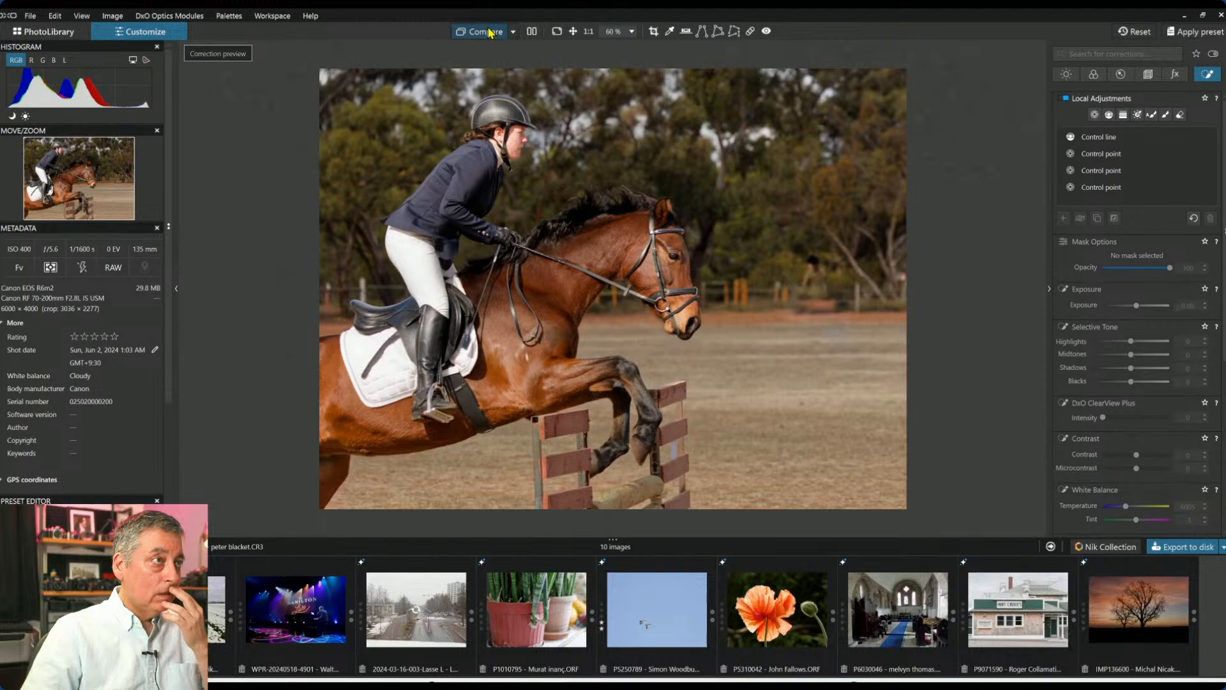
{"action": "left_click", "coordinate": [490, 32]}
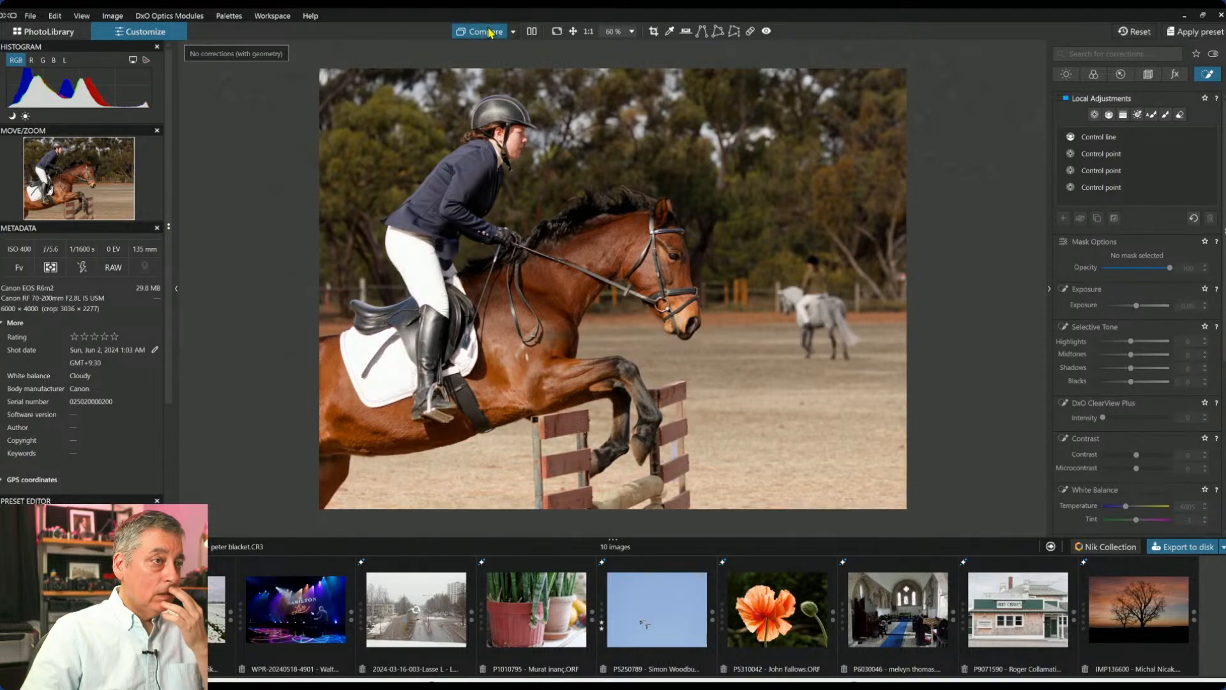
{"action": "left_click", "coordinate": [490, 33]}
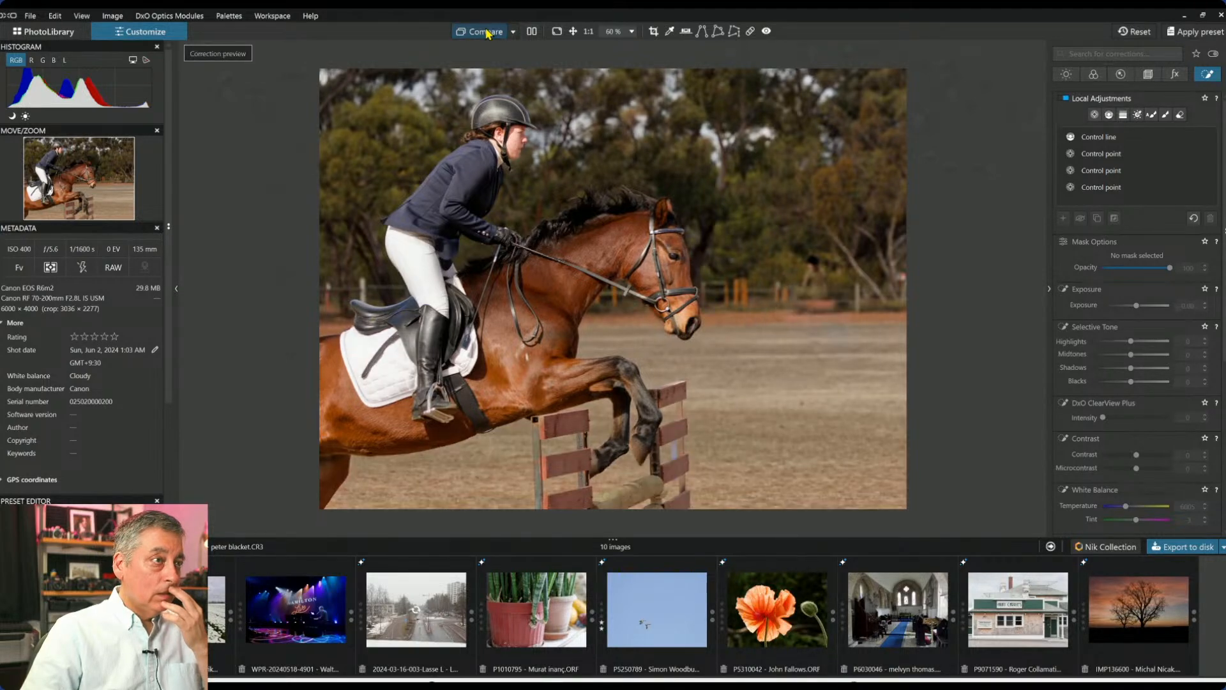
Add a new control point mask on the horse's eye and shrink its radius to fit closely around the eye.
{"action": "scroll", "coordinate": [703, 268], "scroll_direction": "up", "scroll_amount": 4}
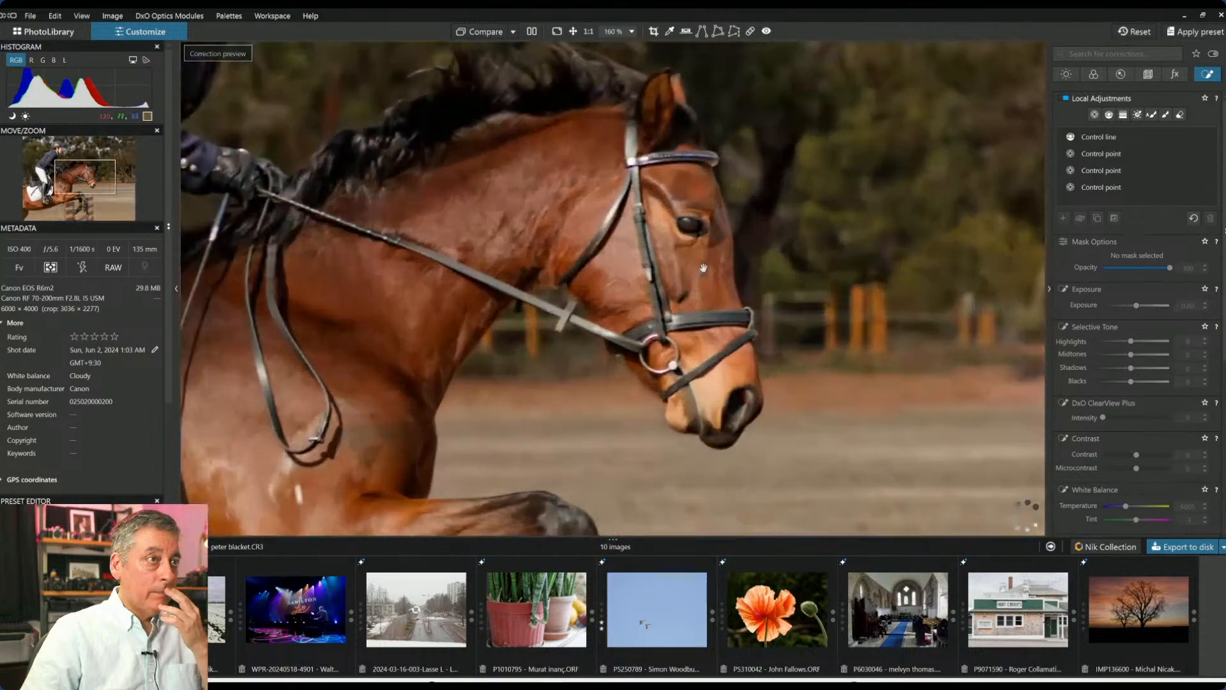
{"action": "scroll", "coordinate": [704, 268], "scroll_direction": "up", "scroll_amount": 1}
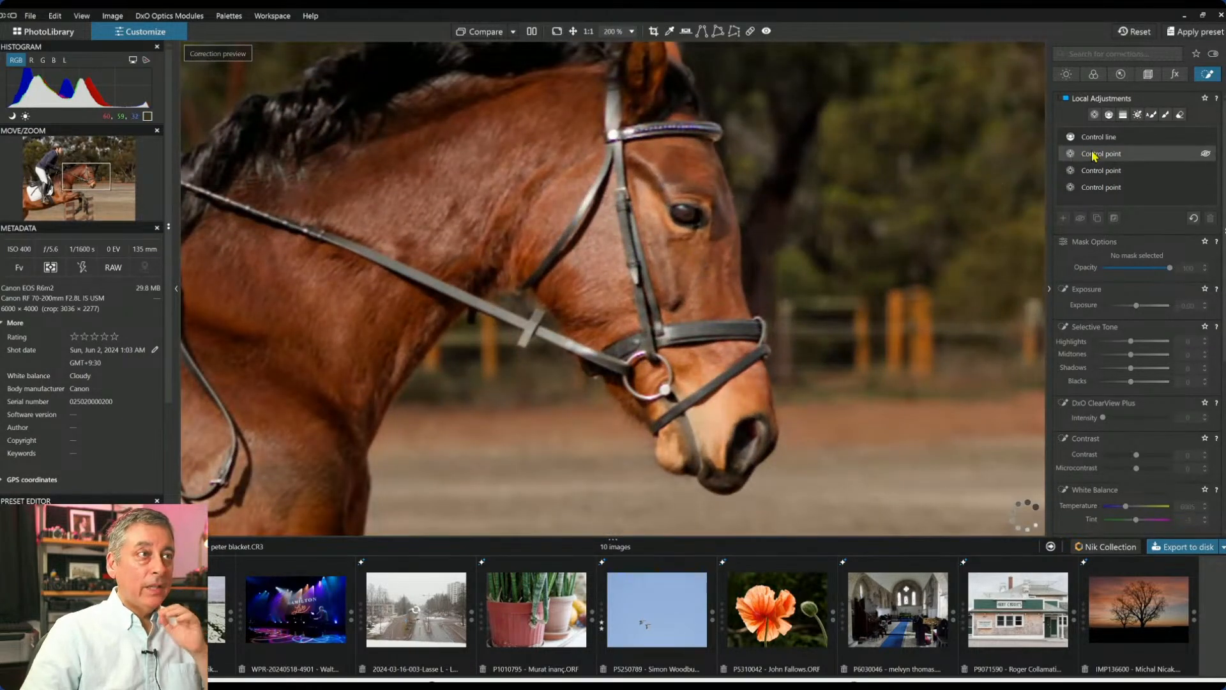
{"action": "left_click", "coordinate": [1094, 115]}
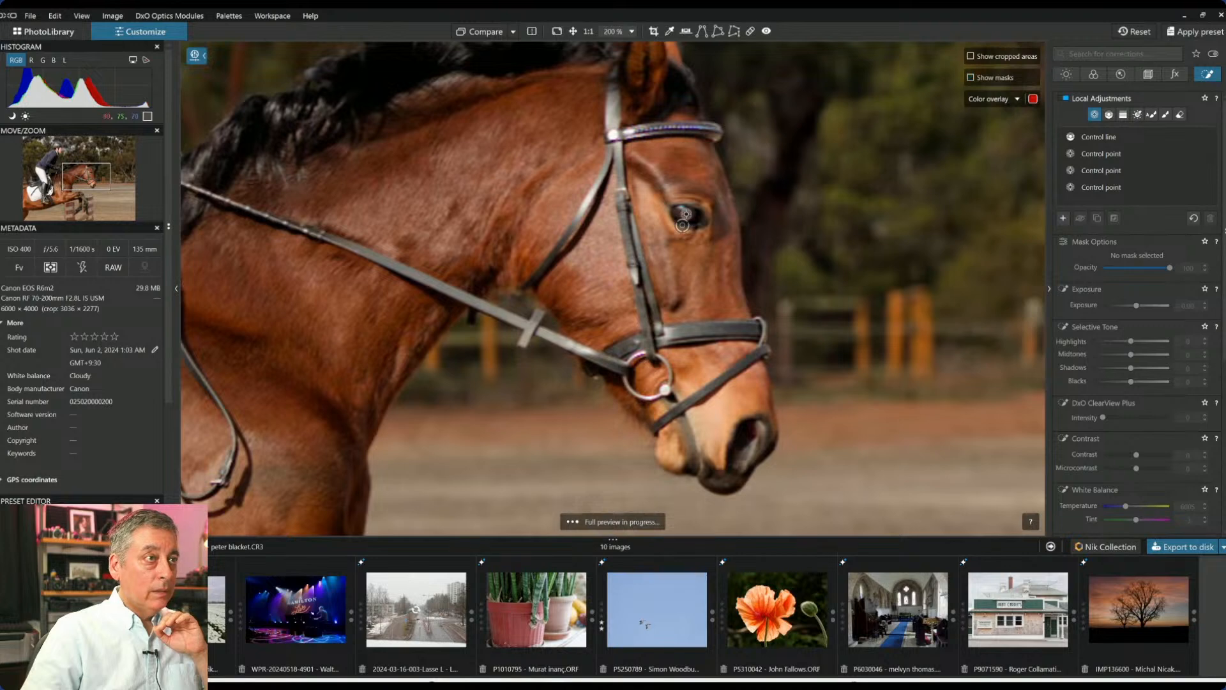
{"action": "left_click", "coordinate": [684, 214]}
{"action": "key", "text": "m"}
{"action": "left_click_drag", "start_coordinate": [745, 124], "coordinate": [701, 200]}
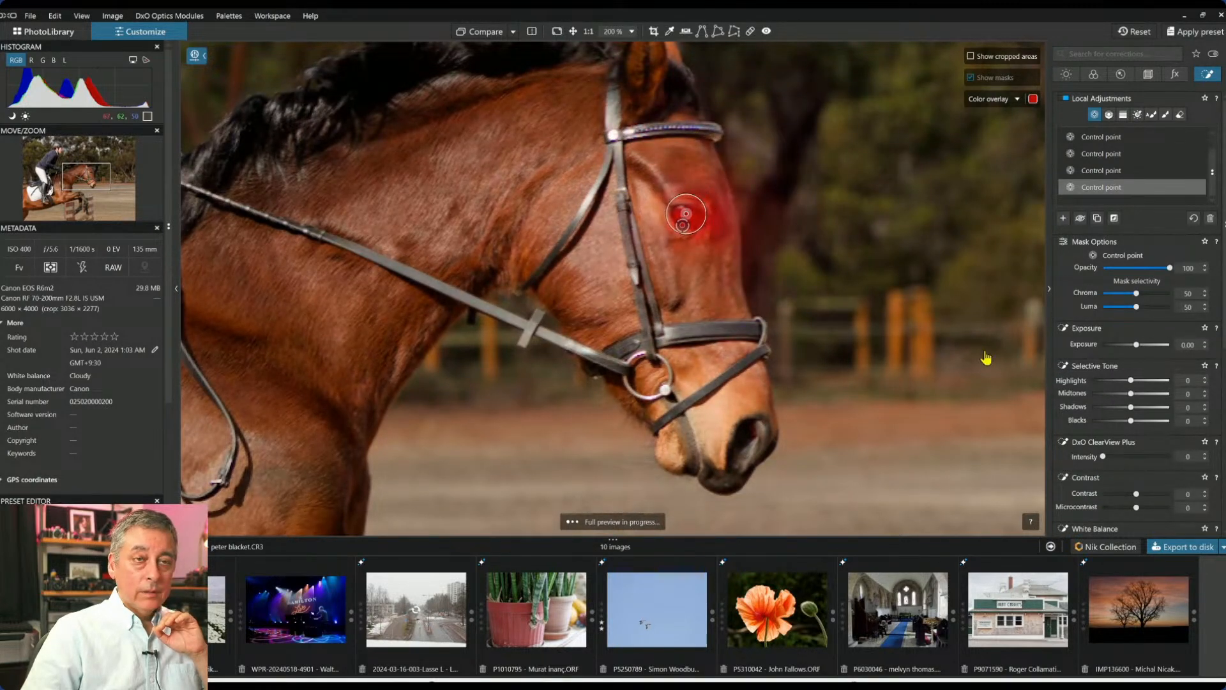
Set the horse's eye mask to ClearView Plus intensity 82 and shadows 16, and close the local adjustments.
{"action": "left_click", "coordinate": [1141, 457]}
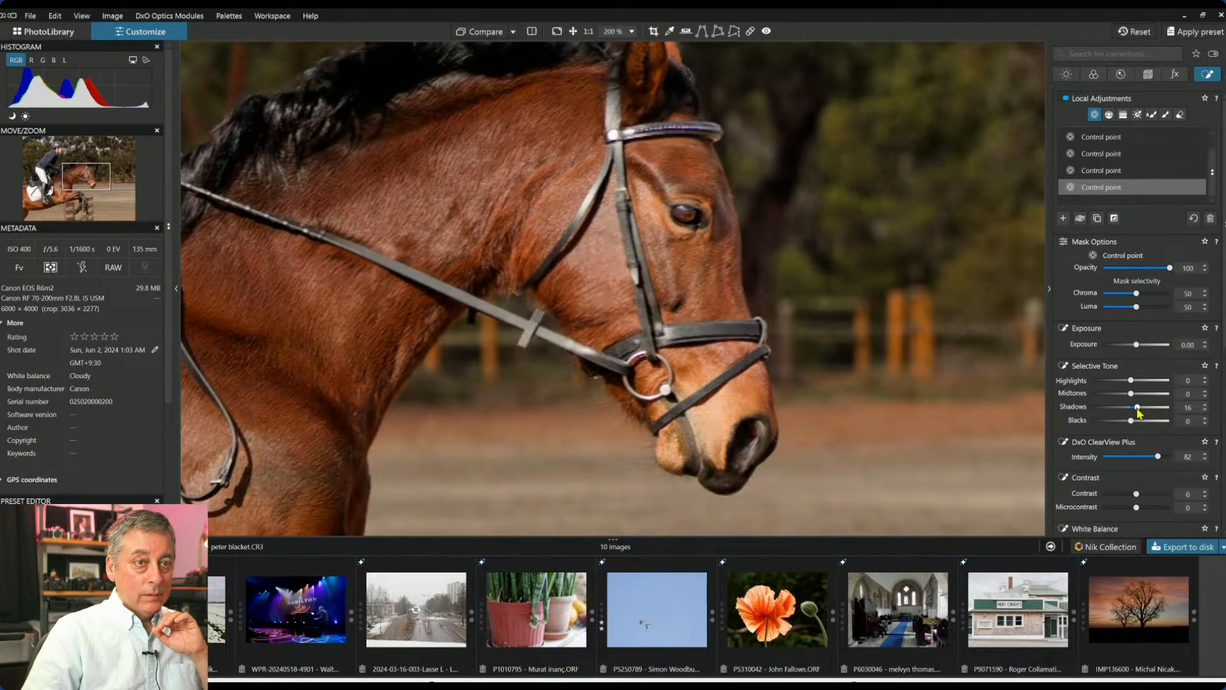
{"action": "scroll", "coordinate": [708, 307], "scroll_direction": "down", "scroll_amount": 5}
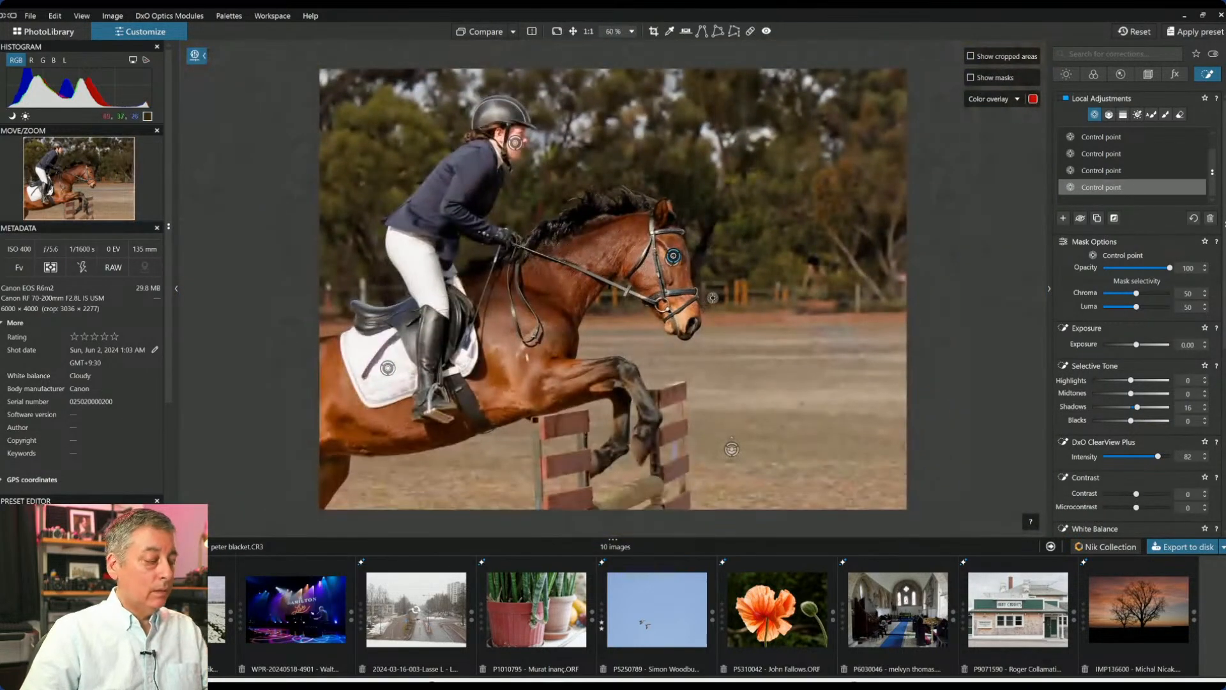
{"action": "key", "text": "Escape"}
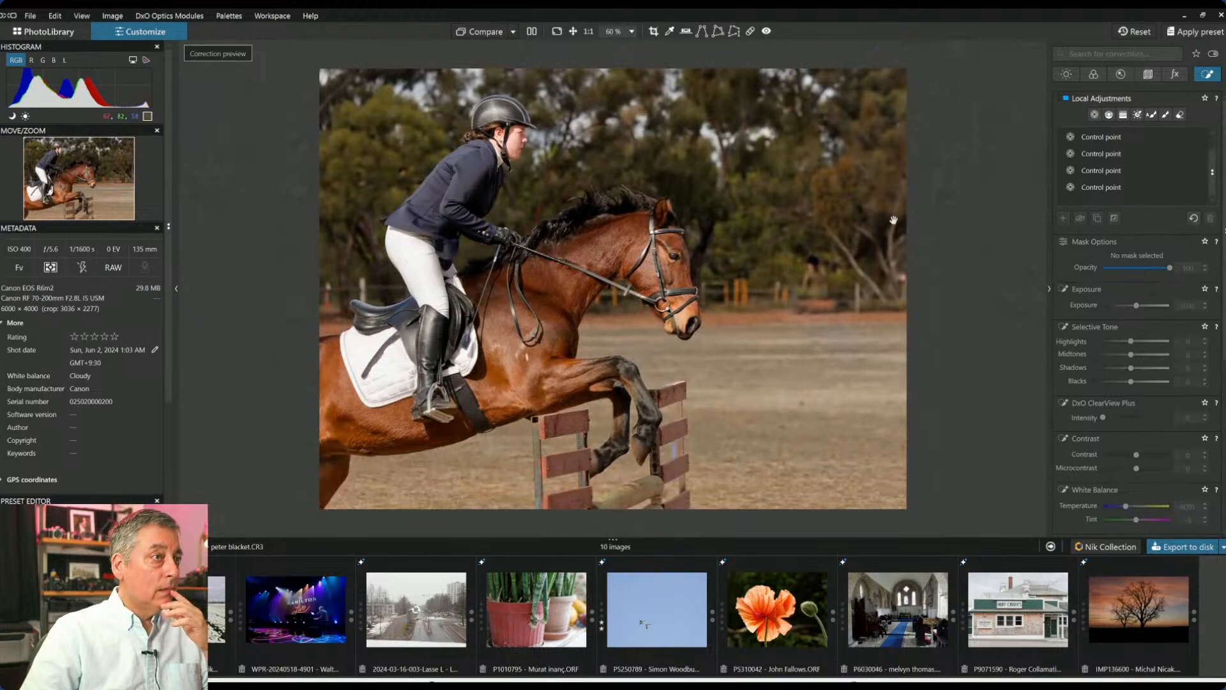
Apply creative vignetting with intensity -26 and move its center onto the horse's neck.
{"action": "scroll", "coordinate": [880, 230], "scroll_direction": "down", "scroll_amount": 1}
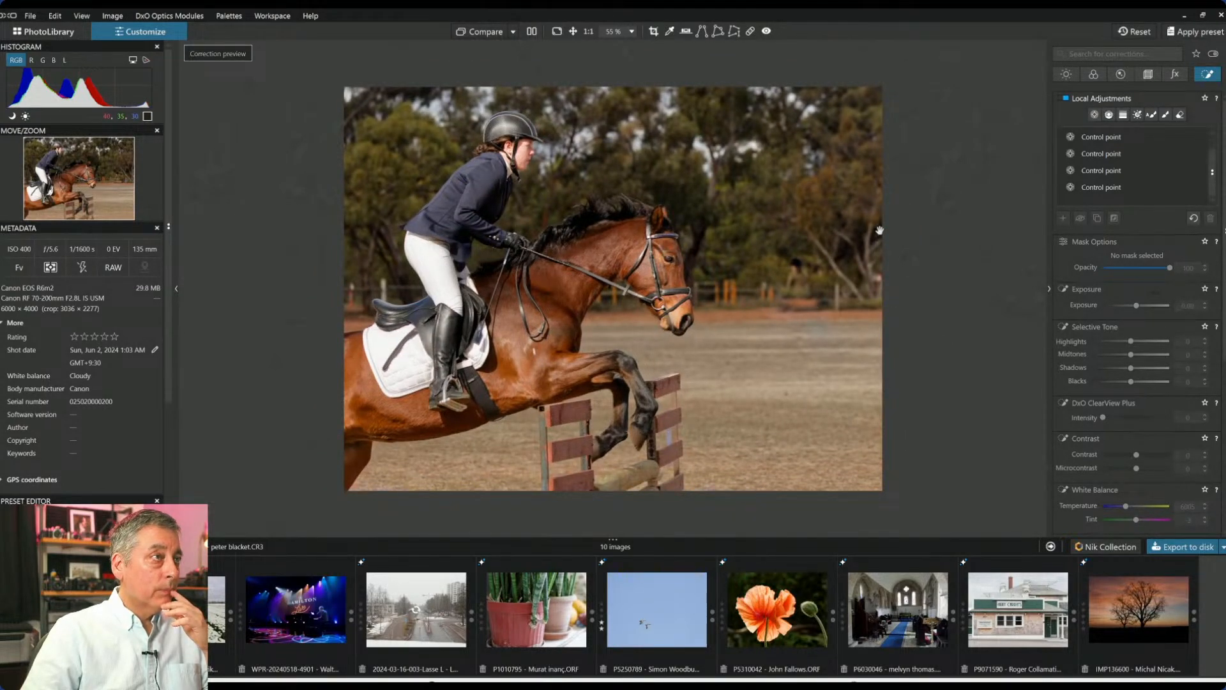
{"action": "left_click", "coordinate": [1175, 74]}
{"action": "scroll", "coordinate": [1125, 449], "scroll_direction": "down", "scroll_amount": 5}
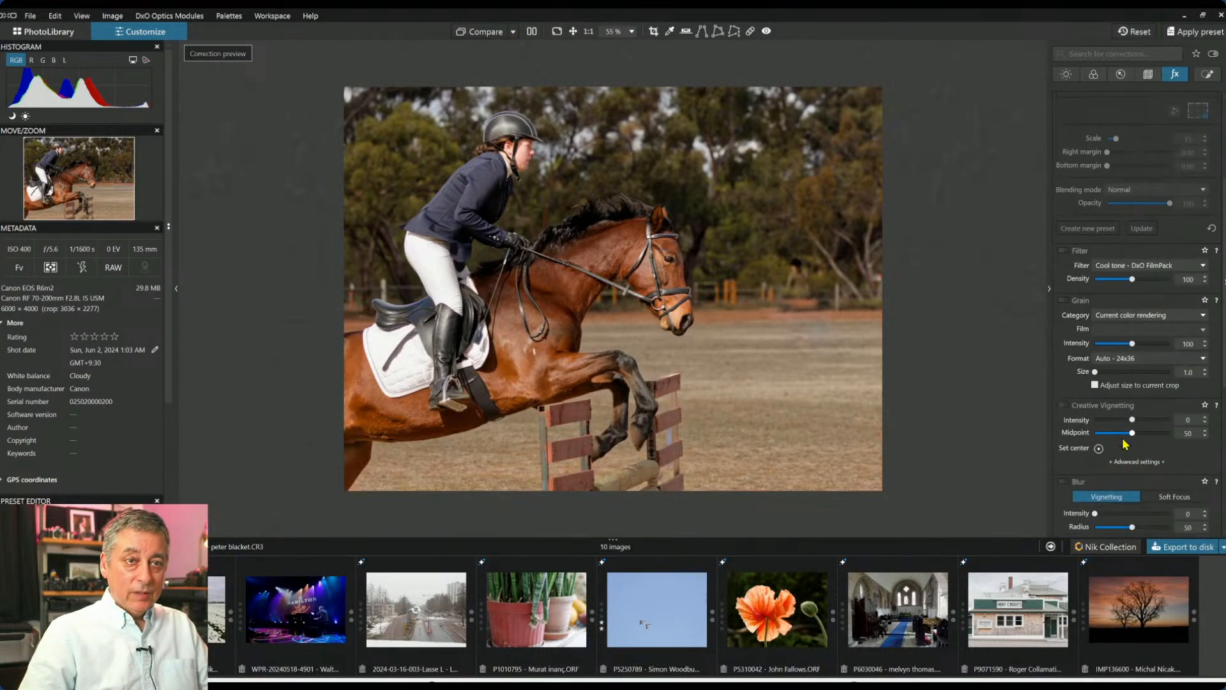
{"action": "left_click_drag", "start_coordinate": [1128, 365], "coordinate": [1124, 366]}
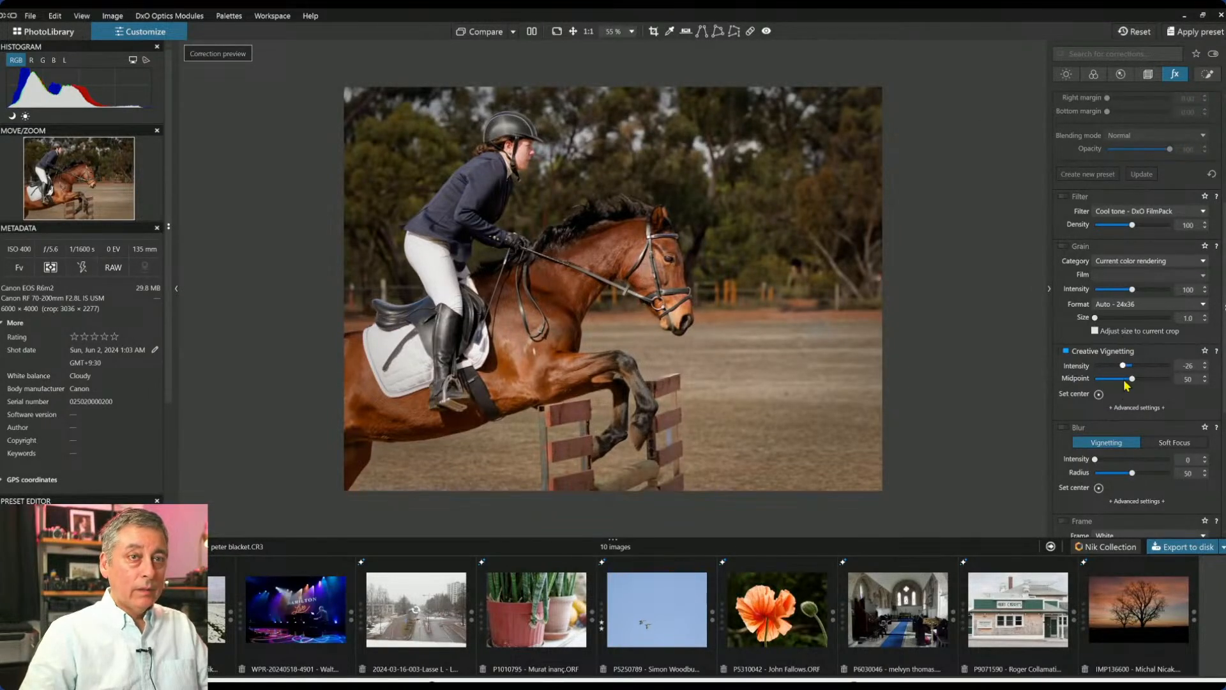
{"action": "left_click", "coordinate": [1099, 394]}
{"action": "left_click_drag", "start_coordinate": [612, 282], "coordinate": [584, 253]}
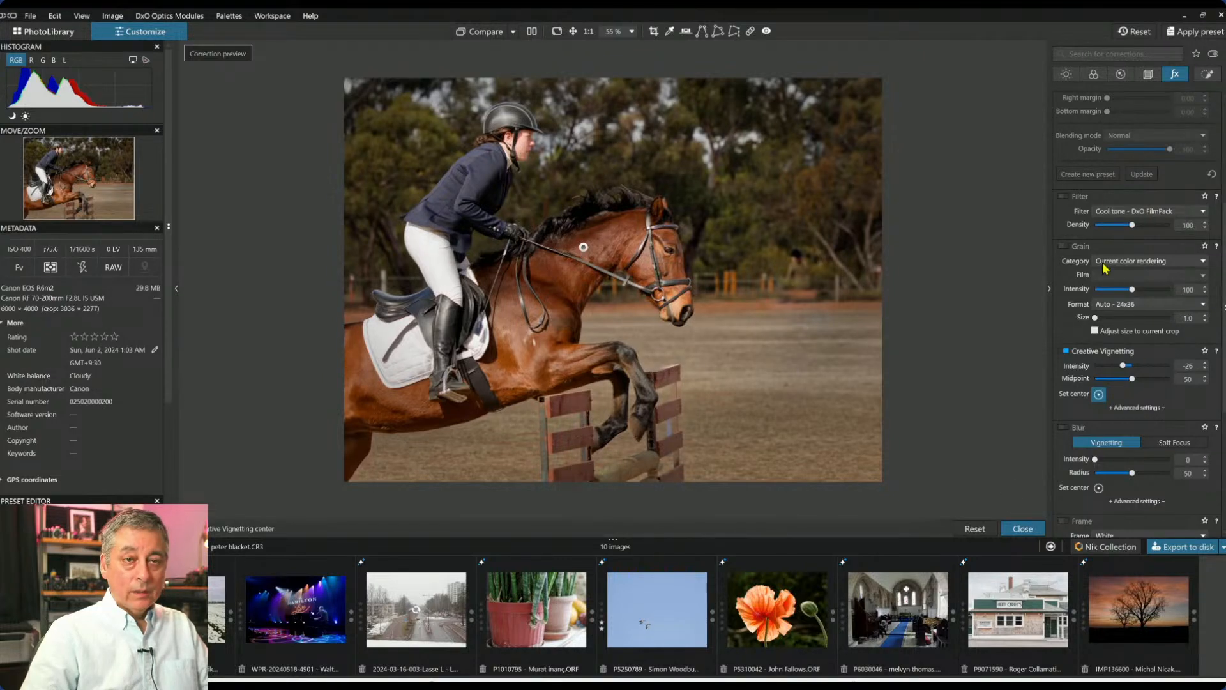
Set the global exposure to 0.40, microcontrast to 16, highlights to -5 and shadows to 5.
{"action": "left_click", "coordinate": [1066, 74]}
{"action": "scroll", "coordinate": [1124, 161], "scroll_direction": "up", "scroll_amount": 2}
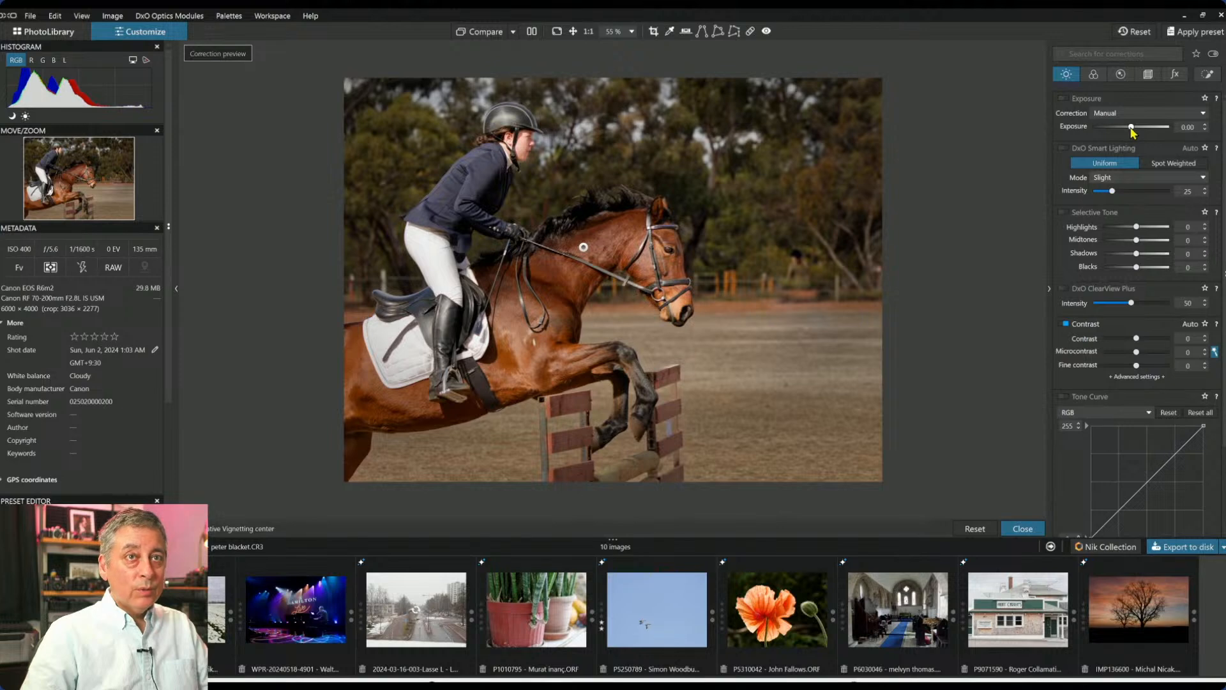
{"action": "left_click_drag", "start_coordinate": [1130, 128], "coordinate": [1136, 128]}
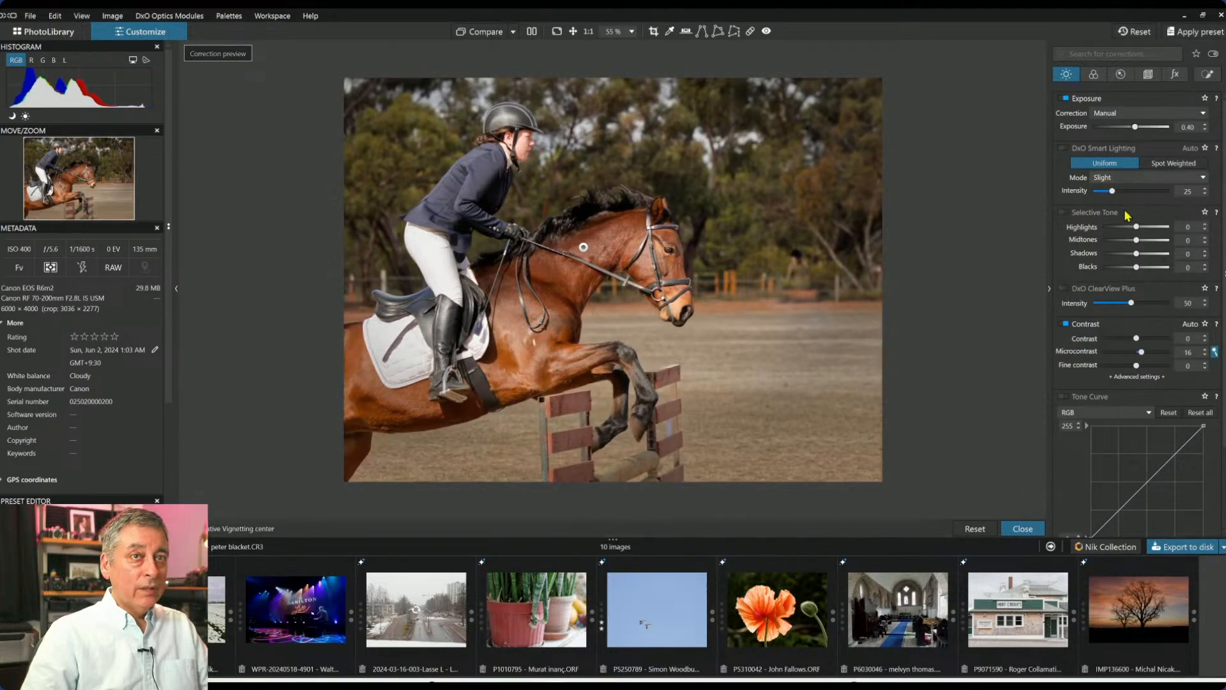
{"action": "left_click_drag", "start_coordinate": [1136, 228], "coordinate": [1135, 228]}
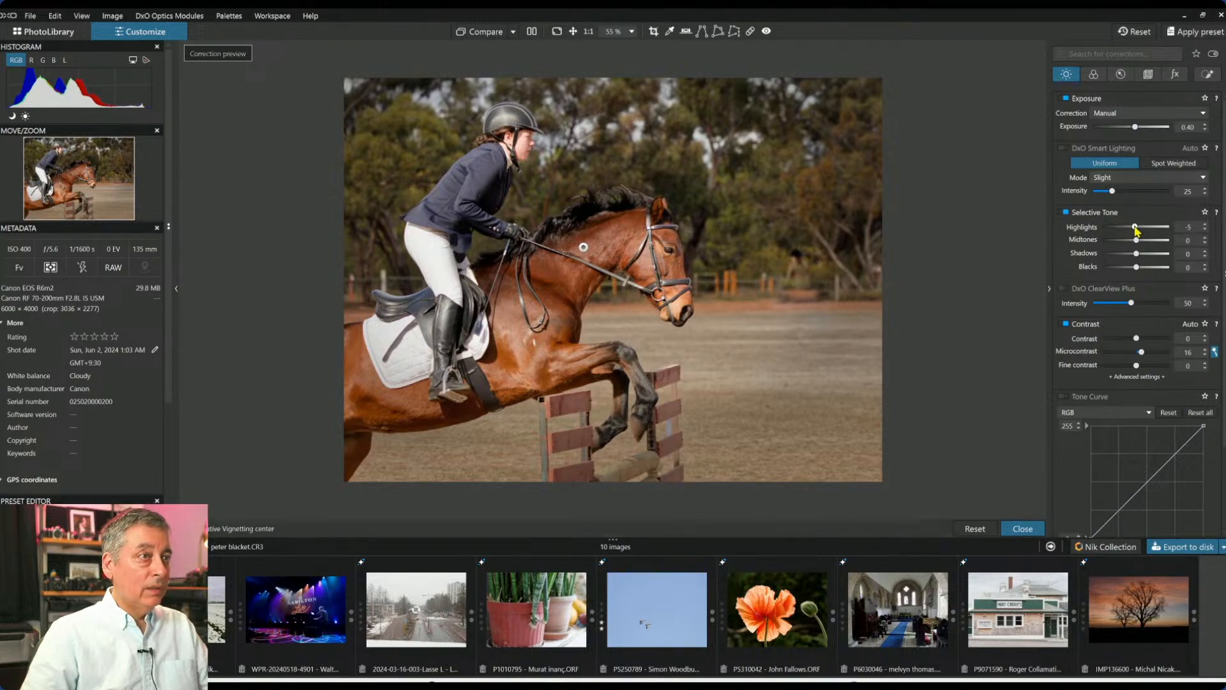
{"action": "left_click_drag", "start_coordinate": [1137, 255], "coordinate": [1138, 255]}
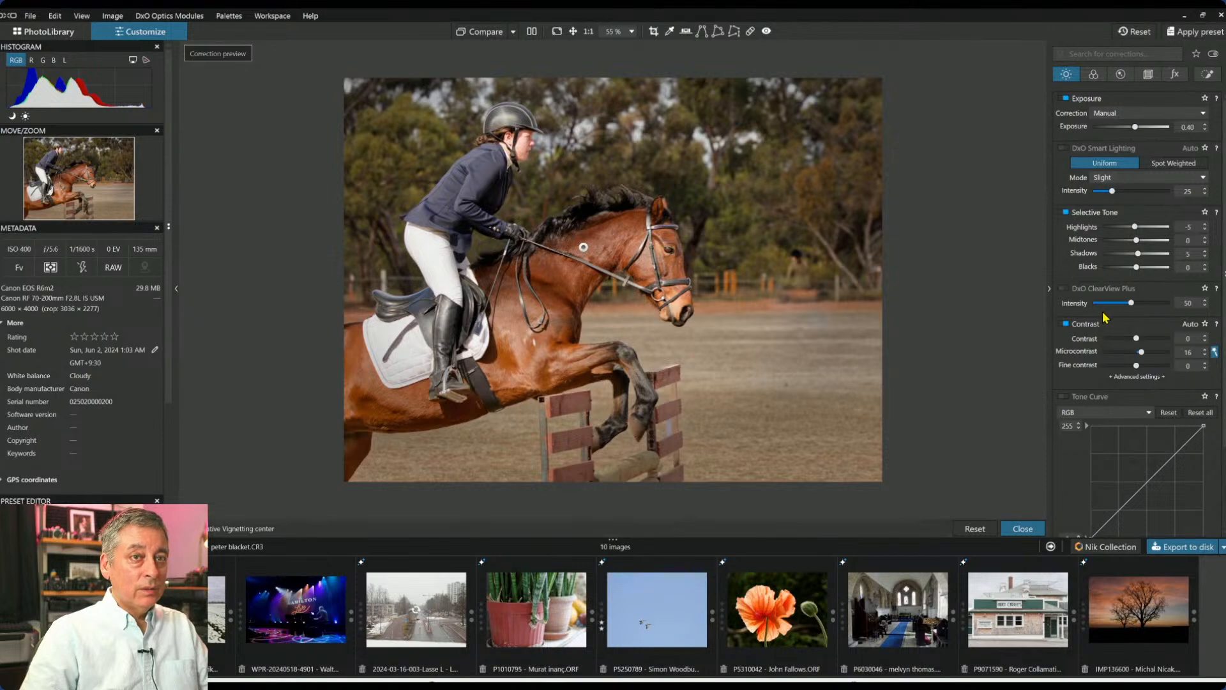
Apply global ClearView Plus at intensity 6 and set the global microcontrast back to 0.
{"action": "scroll", "coordinate": [1103, 307], "scroll_direction": "down", "scroll_amount": 1}
{"action": "left_click", "coordinate": [1103, 276]}
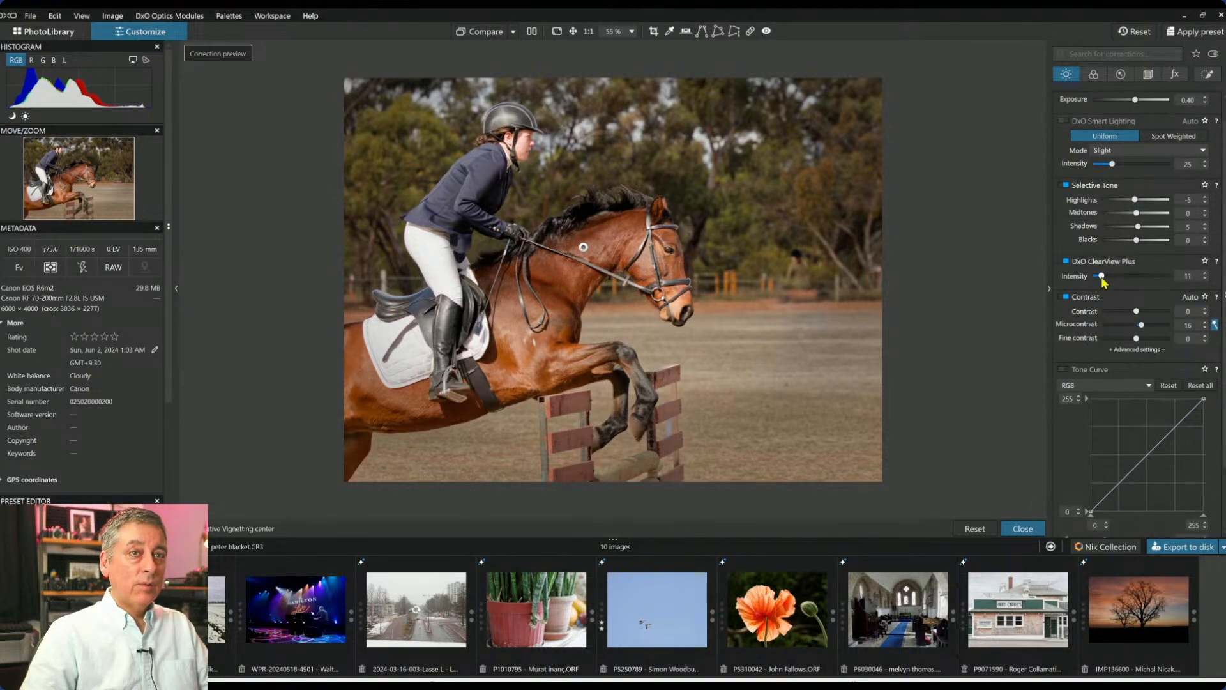
{"action": "scroll", "coordinate": [1102, 277], "scroll_direction": "down", "scroll_amount": 1}
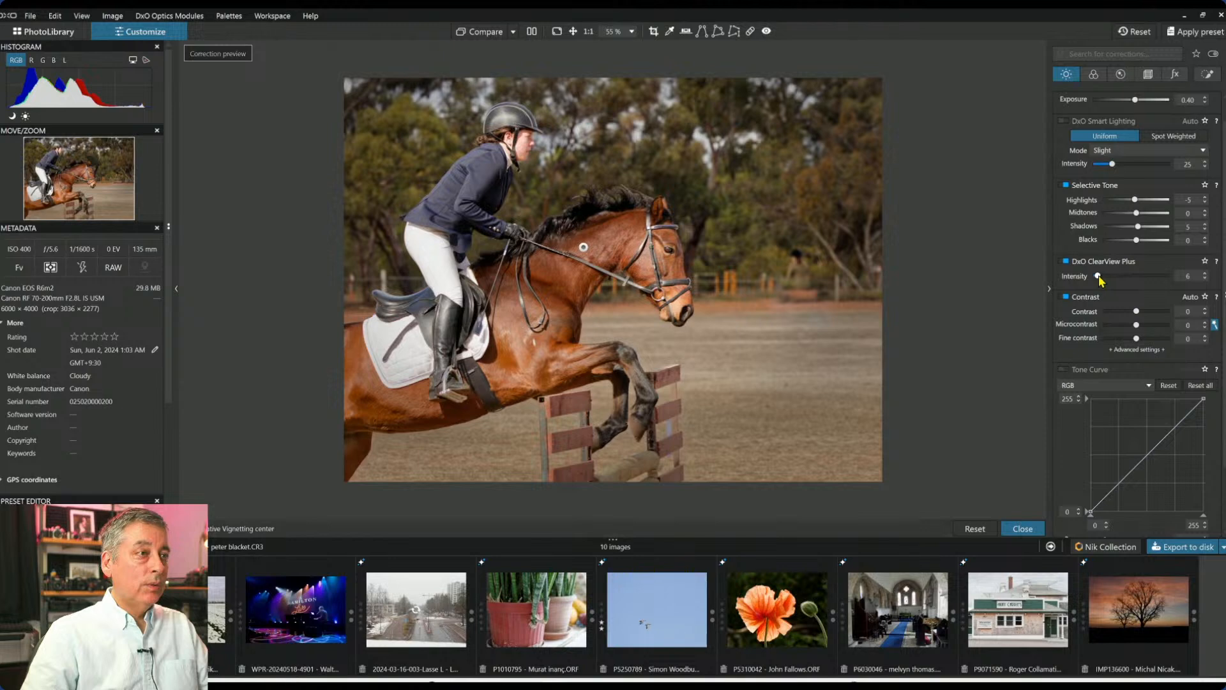
Reopen the local adjustments and set the control line mask's exposure to -1.25.
{"action": "left_click", "coordinate": [1206, 77]}
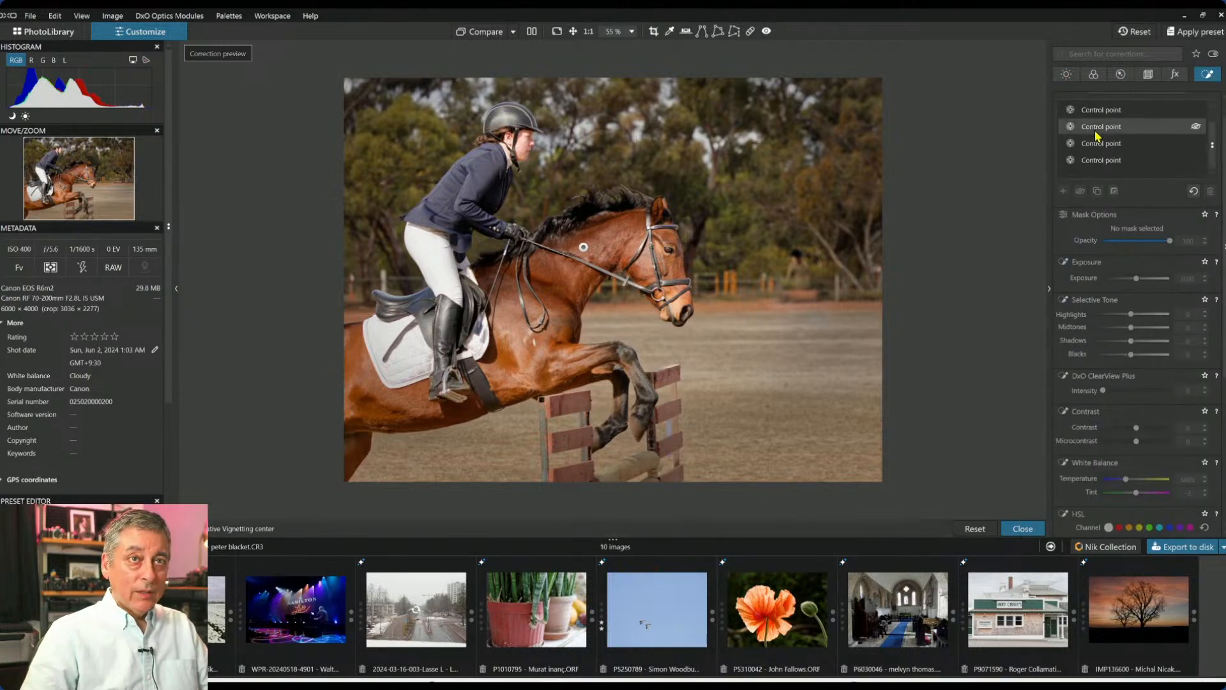
{"action": "left_click", "coordinate": [1100, 111]}
{"action": "scroll", "coordinate": [1099, 117], "scroll_direction": "up", "scroll_amount": 1}
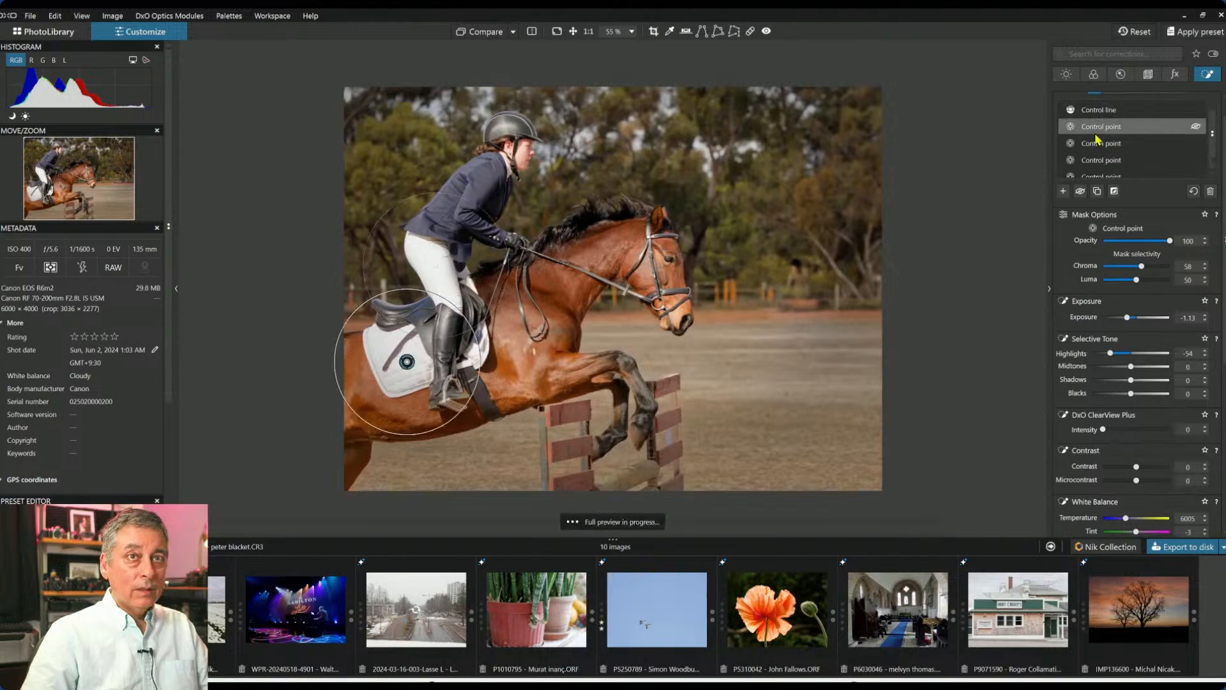
{"action": "left_click", "coordinate": [1098, 114]}
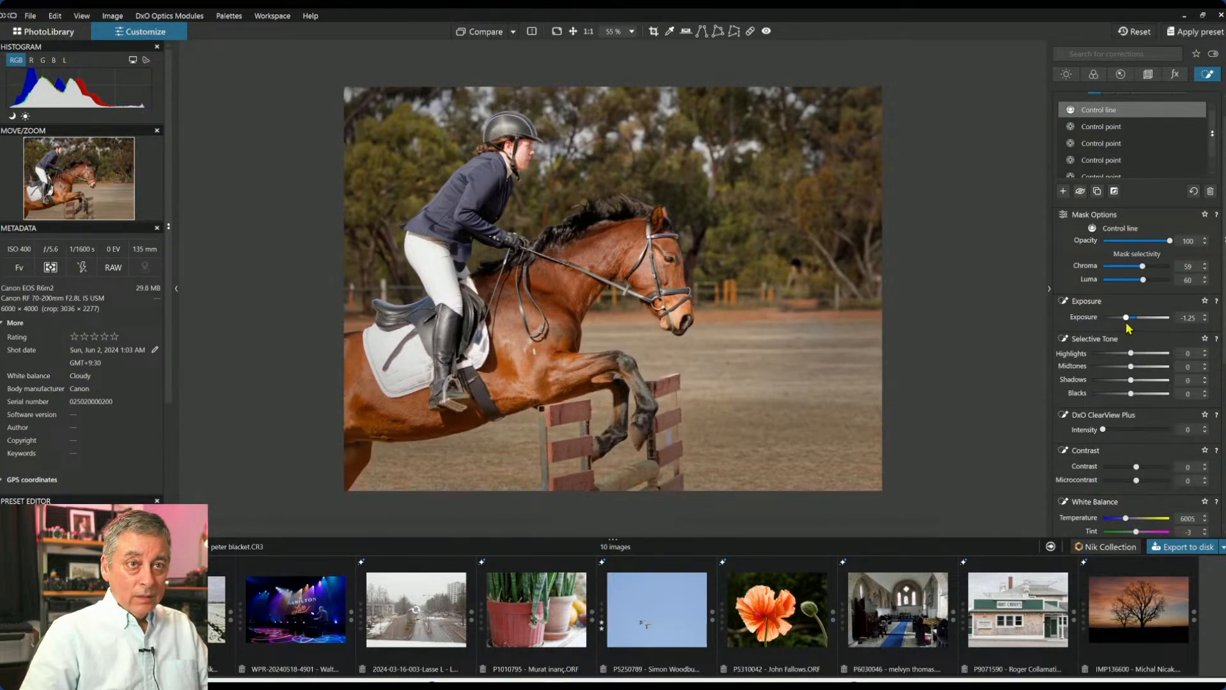
Give the control line mask ClearView Plus 20, exposure -0.98 and microcontrast 37, and leave the local adjustments.
{"action": "left_click", "coordinate": [1120, 431]}
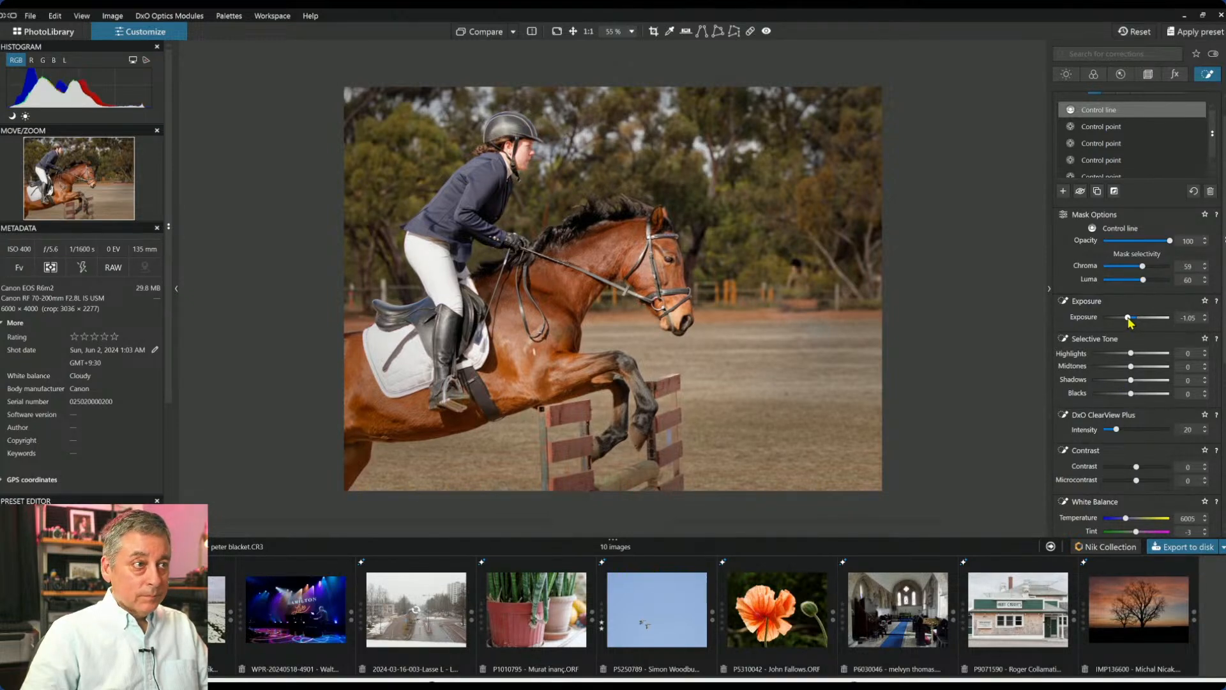
{"action": "left_click_drag", "start_coordinate": [1128, 322], "coordinate": [1130, 322]}
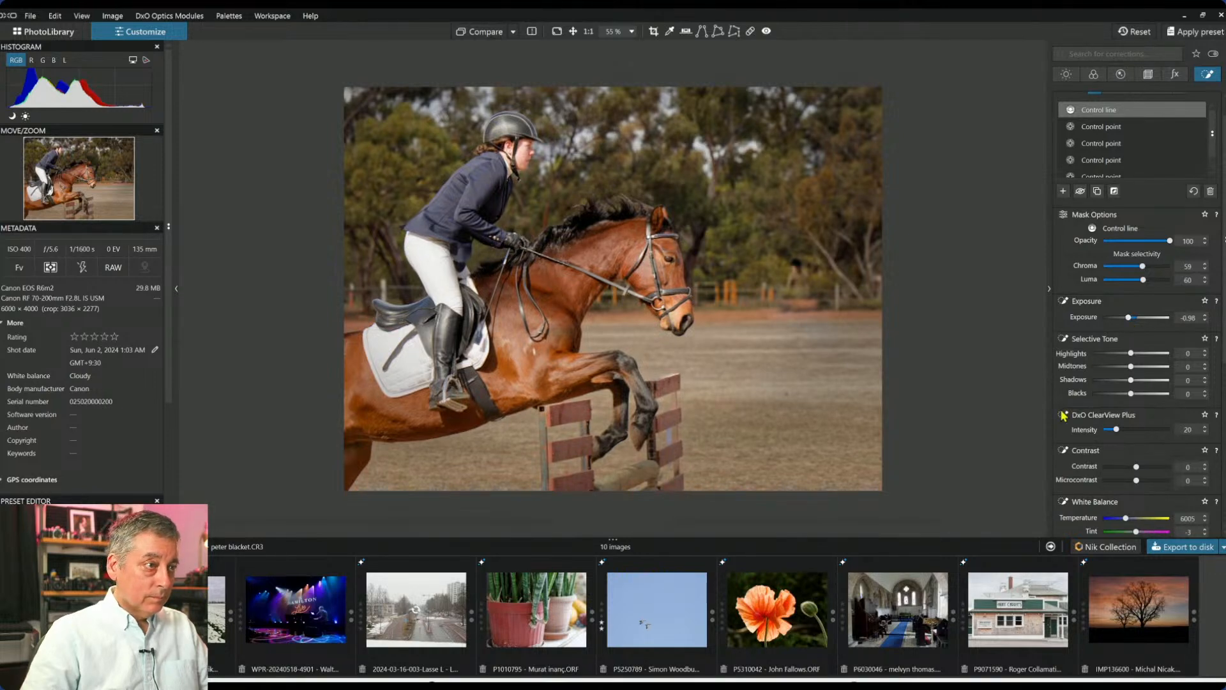
{"action": "left_click_drag", "start_coordinate": [1137, 480], "coordinate": [1150, 482]}
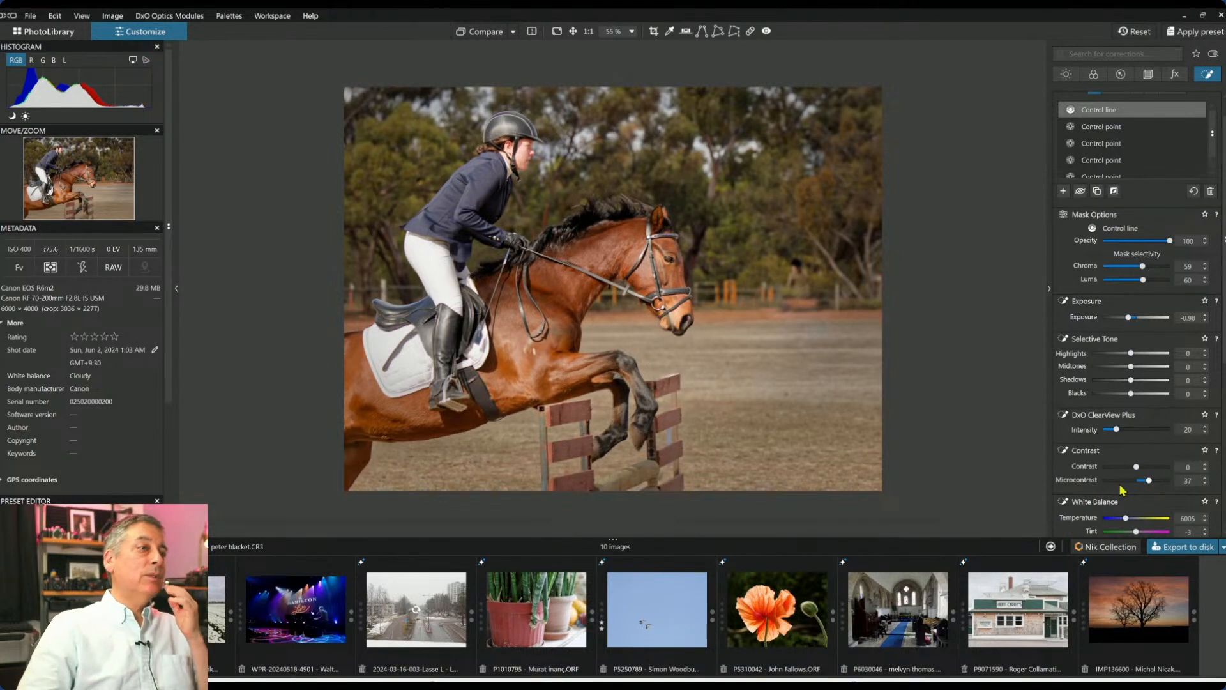
{"action": "left_click", "coordinate": [1208, 74]}
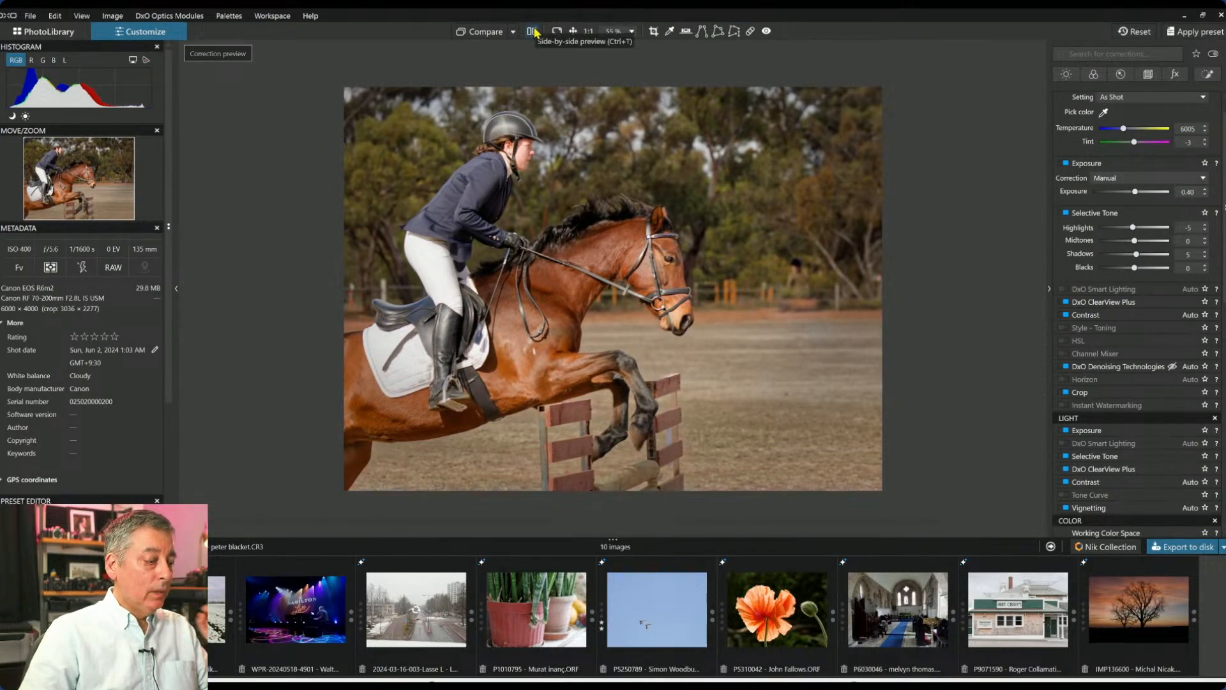
Hide the palettes and filmstrip and compare the edit side by side with the uncorrected original without geometry.
{"action": "key", "text": "Tab"}
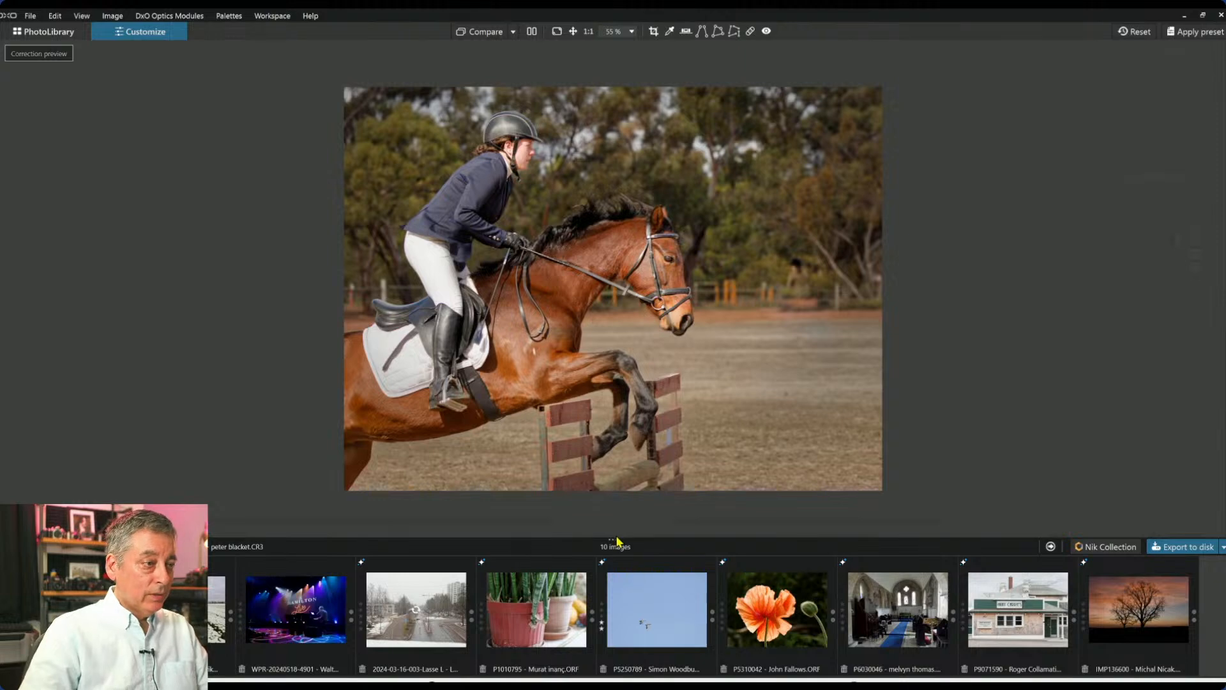
{"action": "left_click_drag", "start_coordinate": [617, 540], "coordinate": [619, 664]}
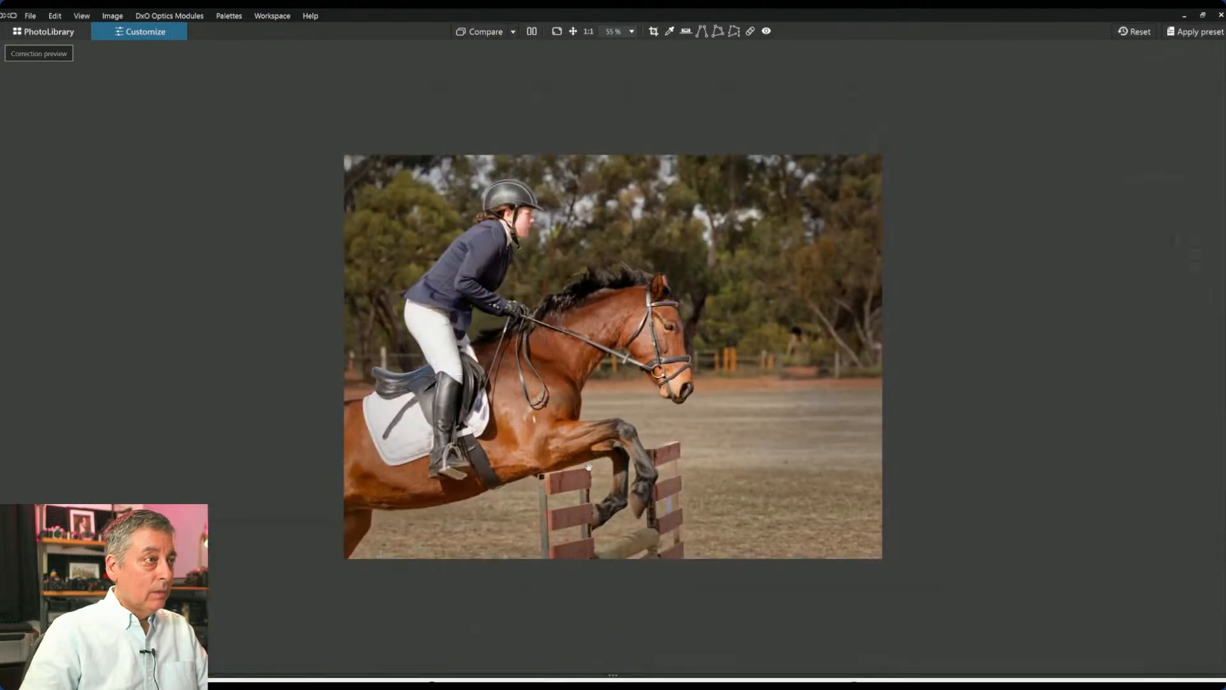
{"action": "left_click", "coordinate": [532, 32]}
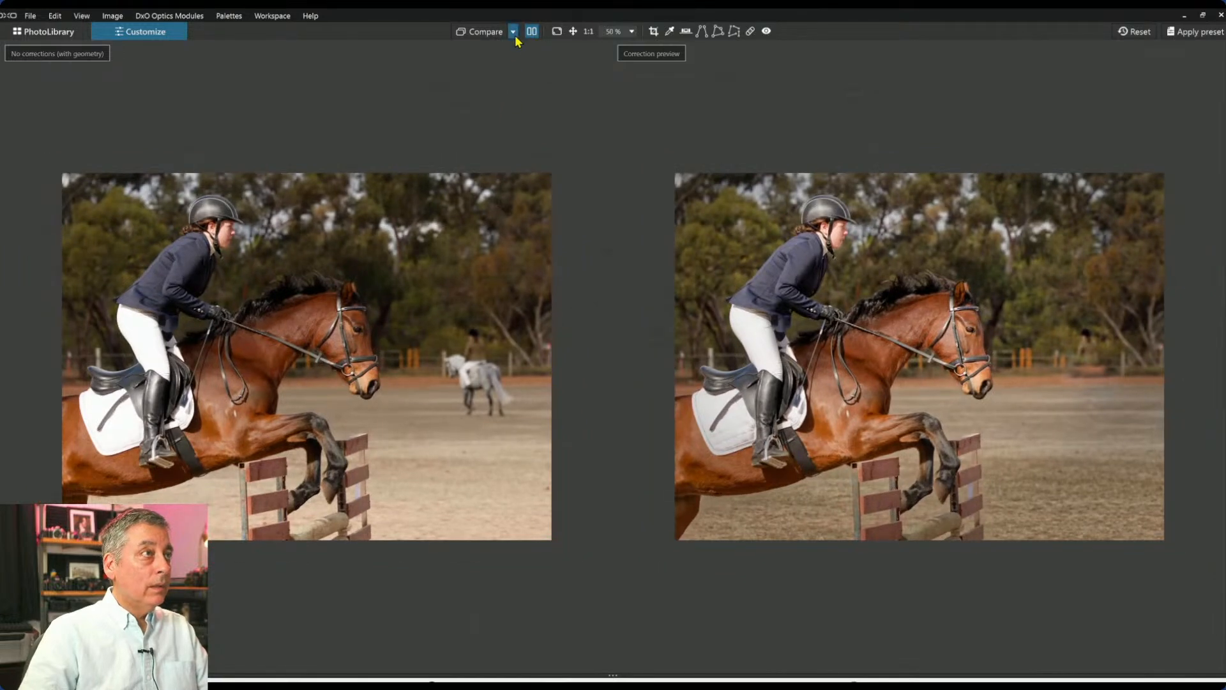
{"action": "left_click", "coordinate": [513, 32]}
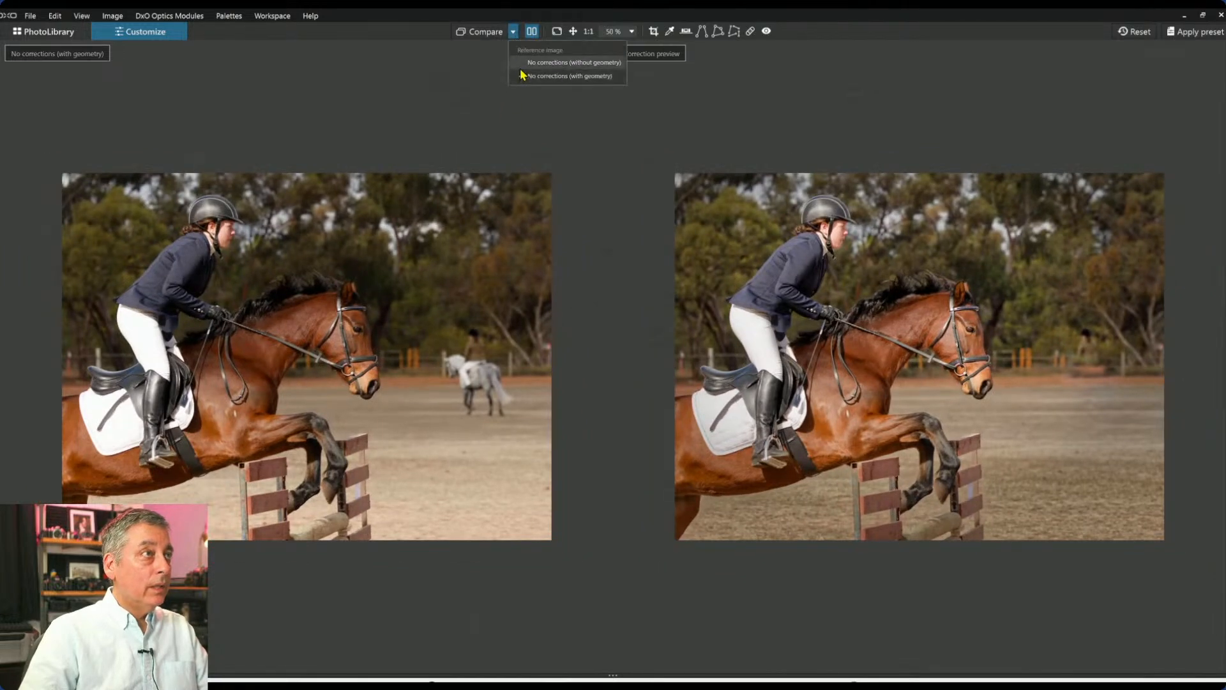
{"action": "left_click", "coordinate": [524, 62]}
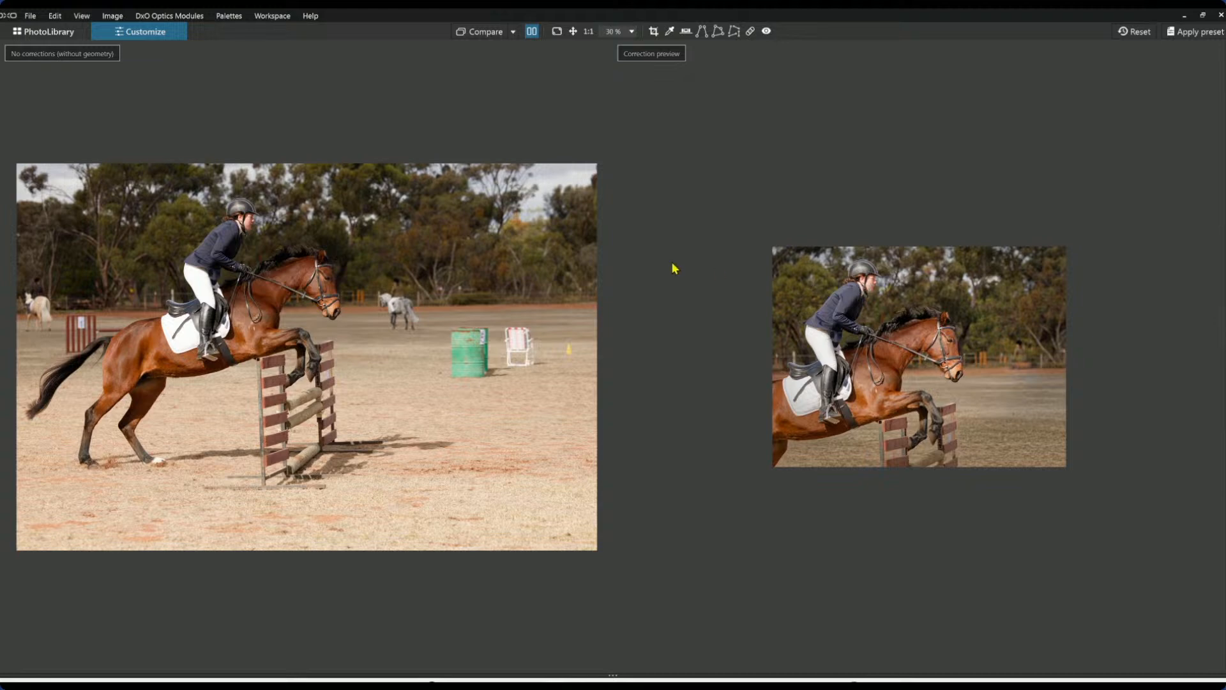
{"action": "left_click", "coordinate": [532, 32]}
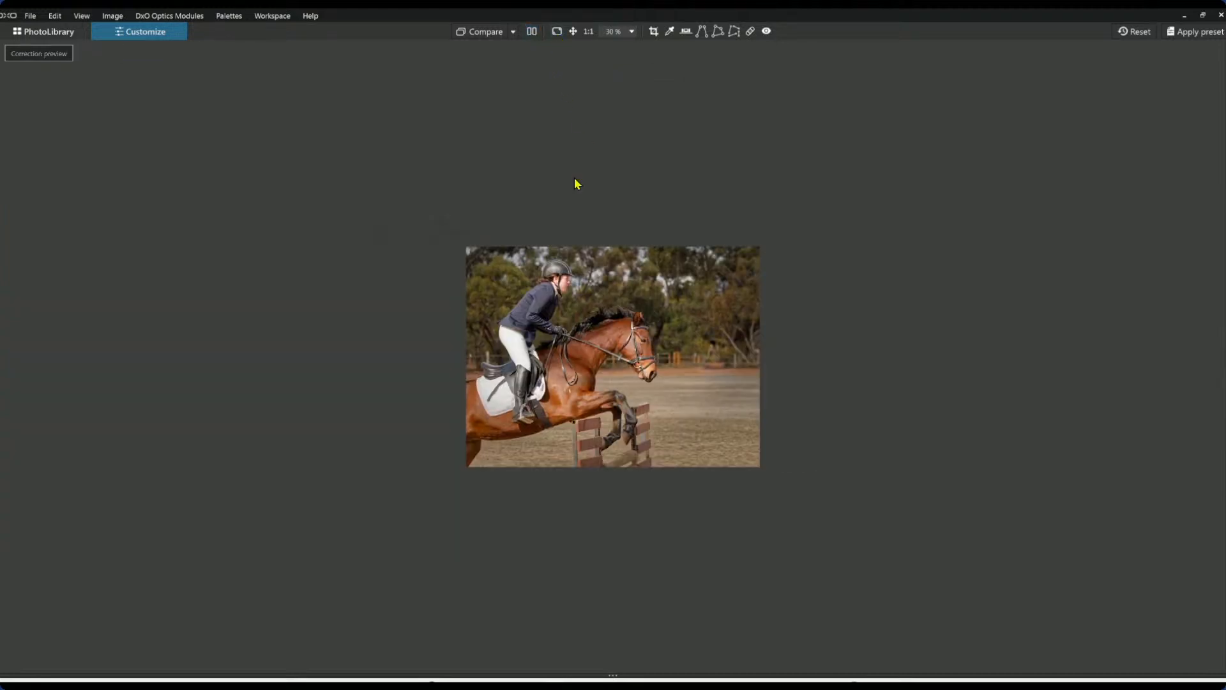
Enlarge the edited photo and toggle the full-image comparison against the uncorrected version with geometry.
{"action": "scroll", "coordinate": [615, 376], "scroll_direction": "up", "scroll_amount": 2}
{"action": "scroll", "coordinate": [615, 375], "scroll_direction": "up", "scroll_amount": 2}
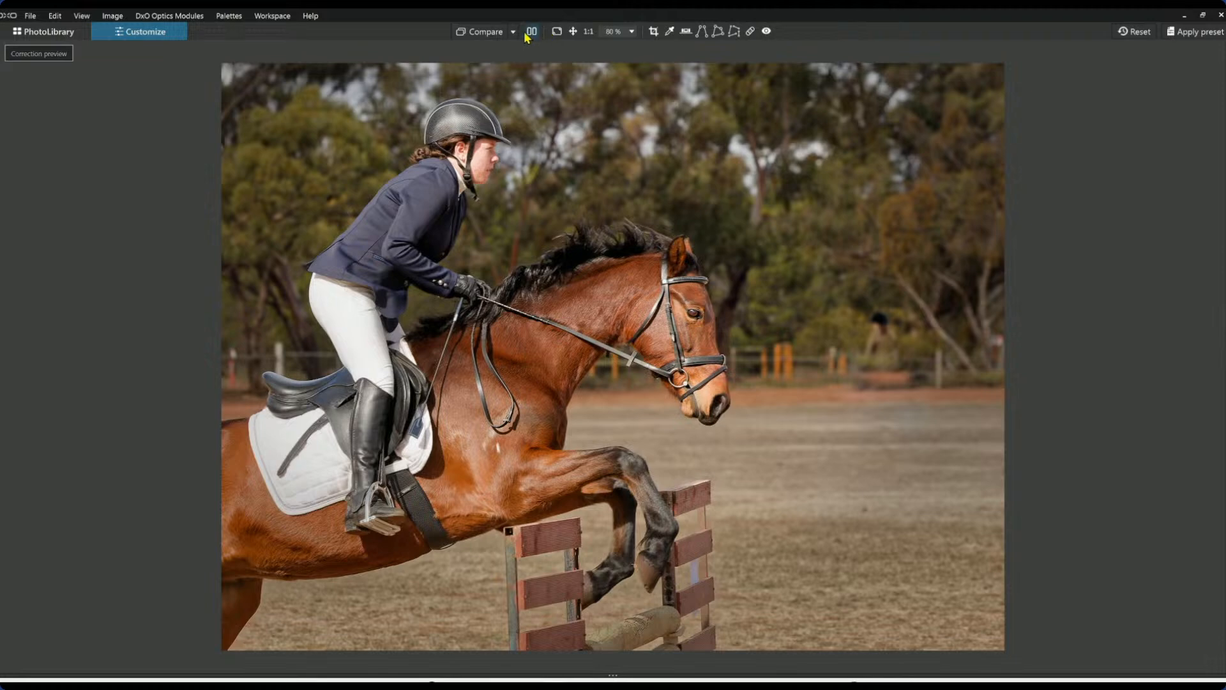
{"action": "left_click", "coordinate": [489, 31]}
{"action": "left_click", "coordinate": [513, 31]}
{"action": "left_click", "coordinate": [527, 73]}
{"action": "left_click", "coordinate": [488, 36]}
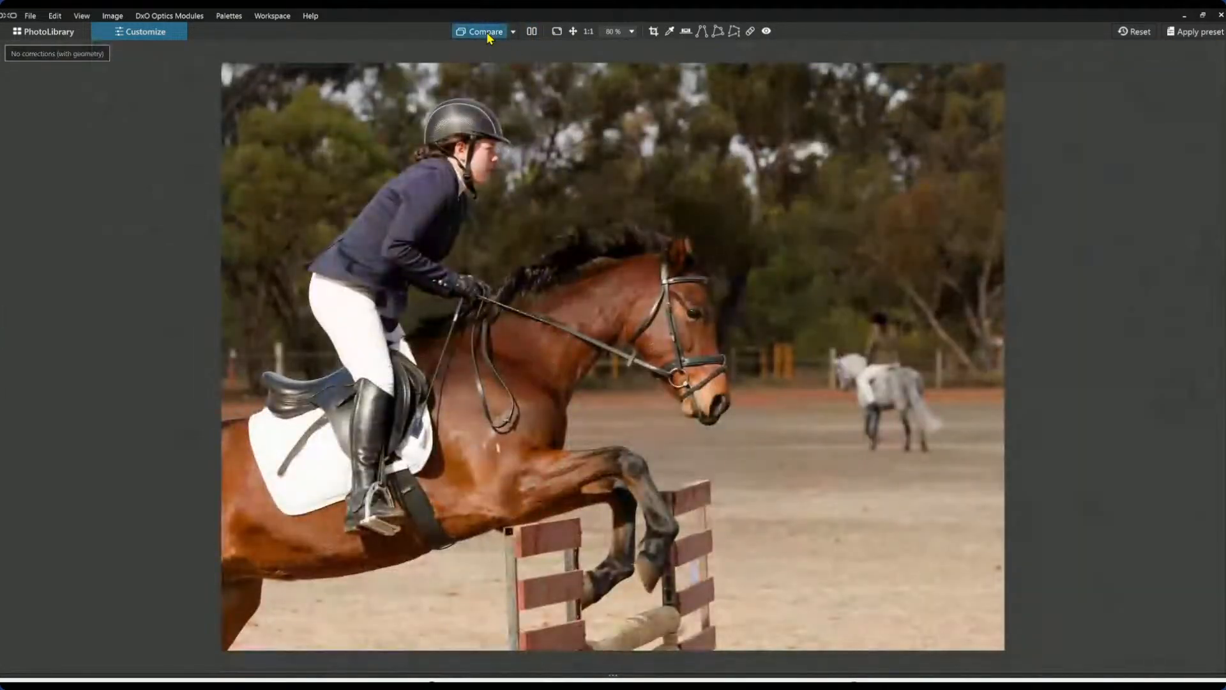
{"action": "left_click", "coordinate": [487, 32]}
{"action": "left_click", "coordinate": [486, 32]}
{"action": "left_click", "coordinate": [486, 33]}
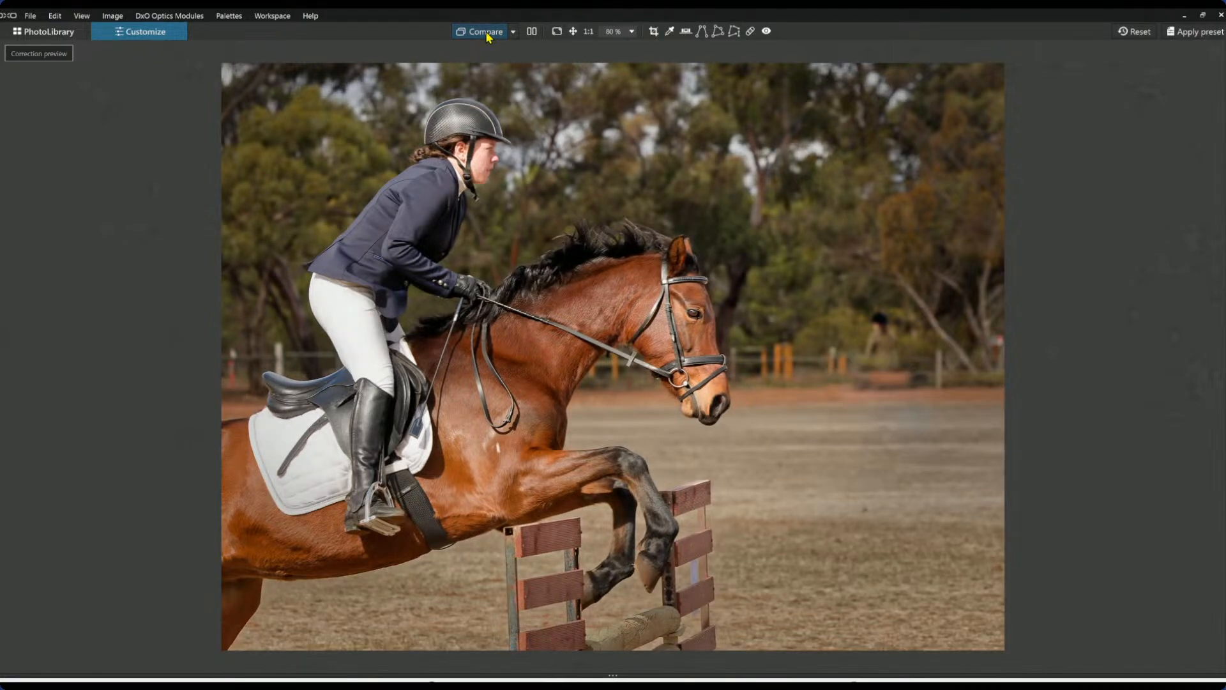
View the geometry-matched original and the edit side by side, return to the single preview and inspect it enlarged.
{"action": "left_click", "coordinate": [531, 32]}
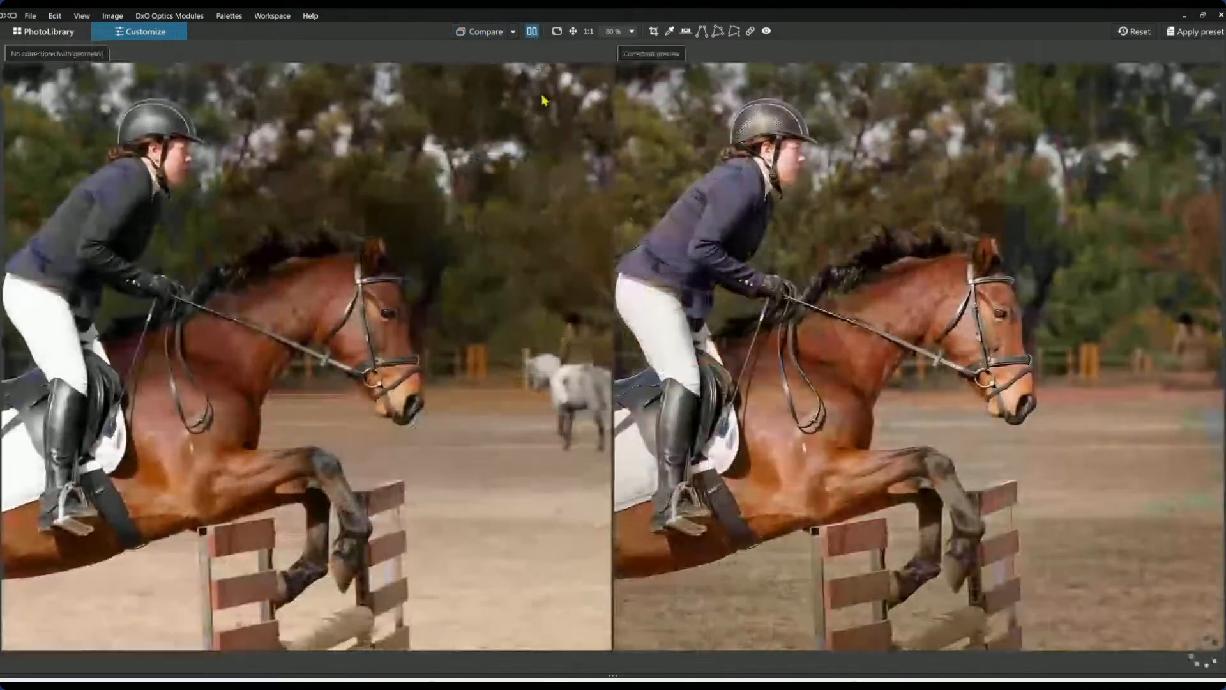
{"action": "scroll", "coordinate": [693, 371], "scroll_direction": "up", "scroll_amount": 1}
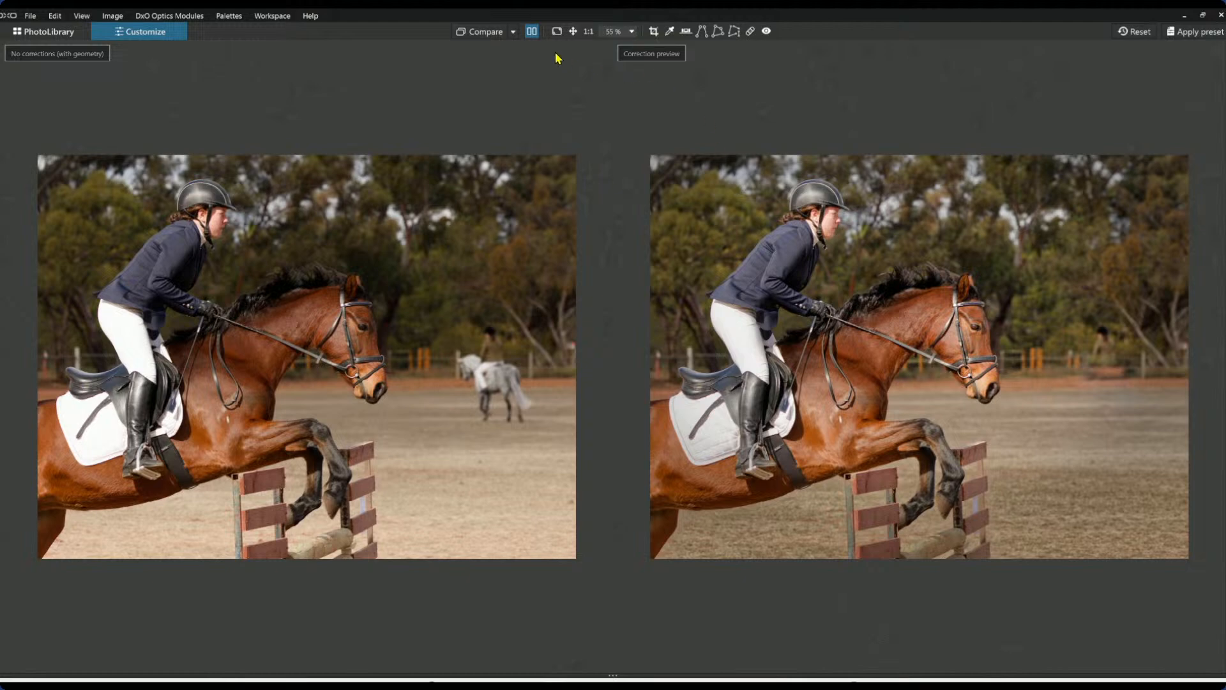
{"action": "left_click", "coordinate": [533, 32]}
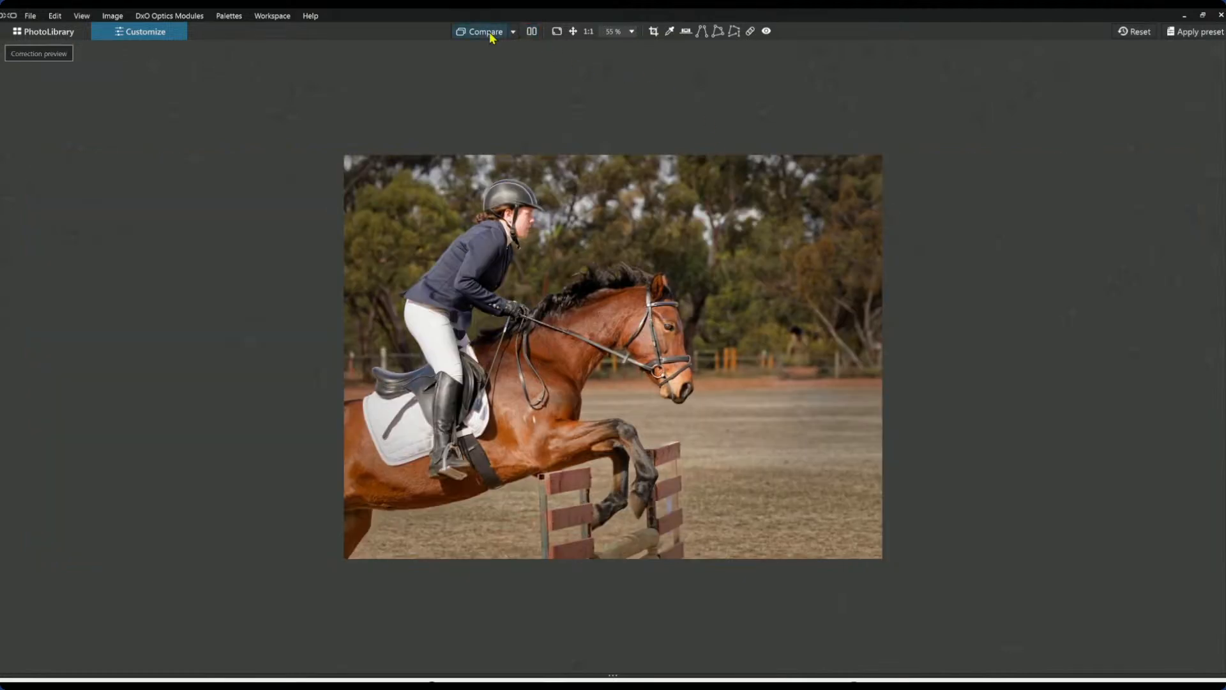
{"action": "scroll", "coordinate": [554, 260], "scroll_direction": "up", "scroll_amount": 3}
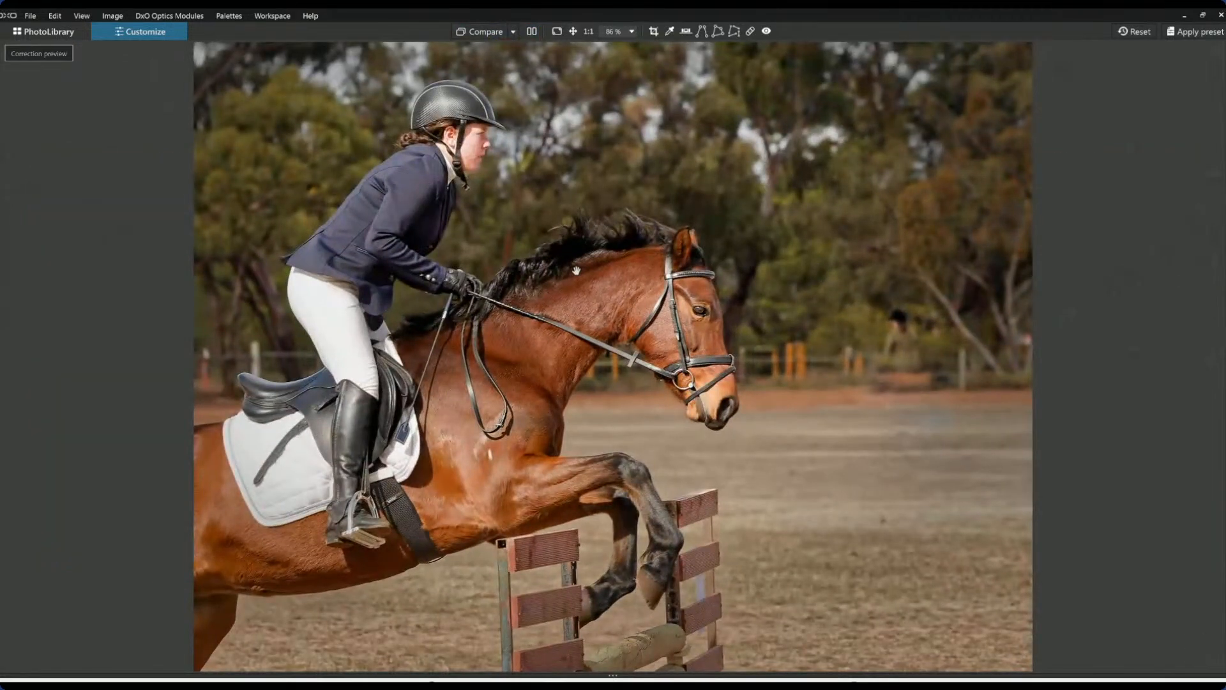
Open the tulip field photo IMG_1671 from the library for editing, bring back the palettes and inspect the image.
{"action": "left_click", "coordinate": [44, 31]}
{"action": "left_click", "coordinate": [432, 488]}
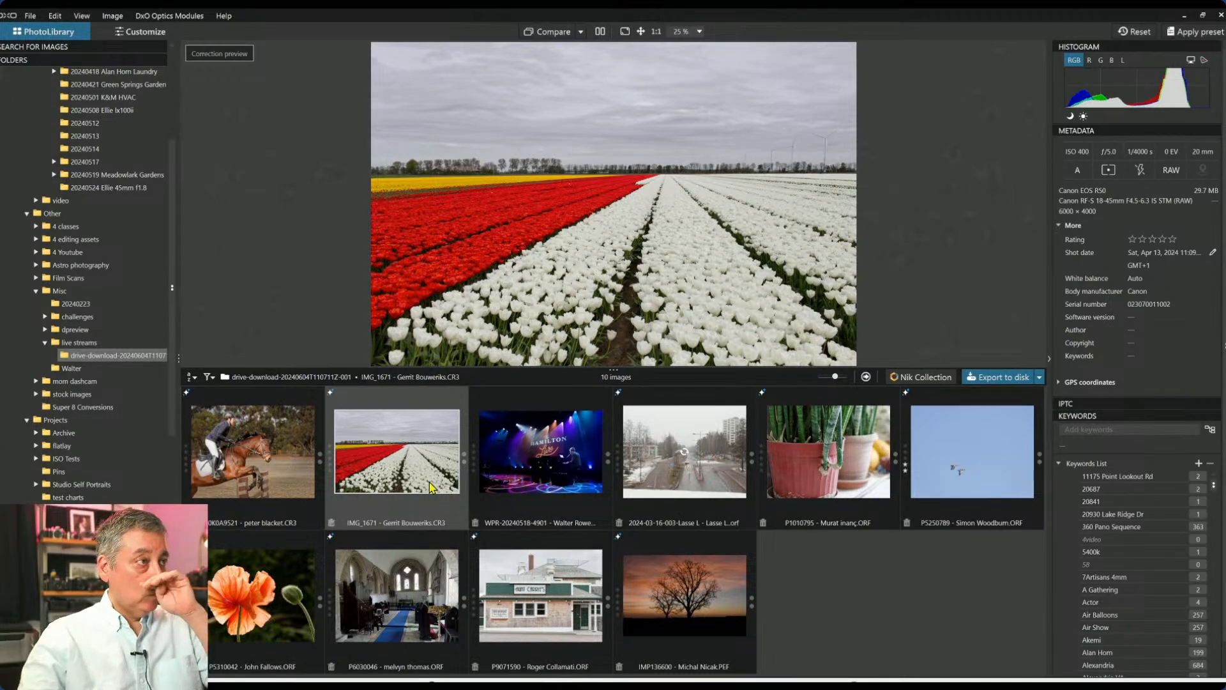
{"action": "double_click", "coordinate": [432, 488]}
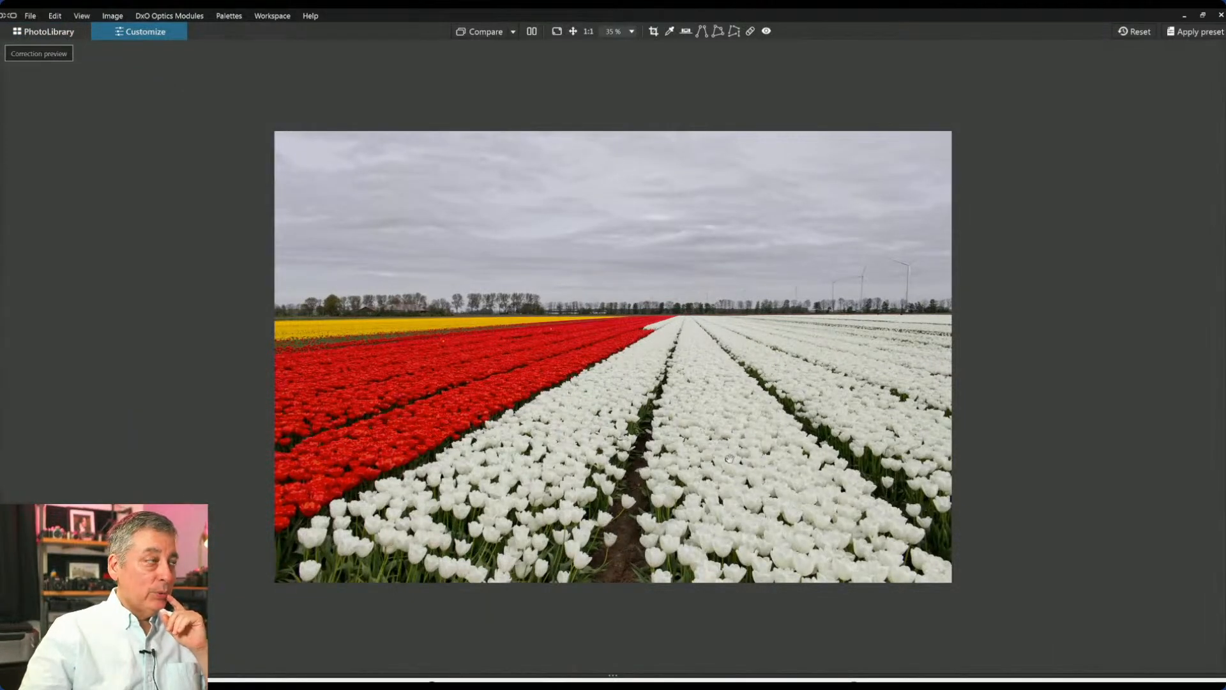
{"action": "key", "text": "F9"}
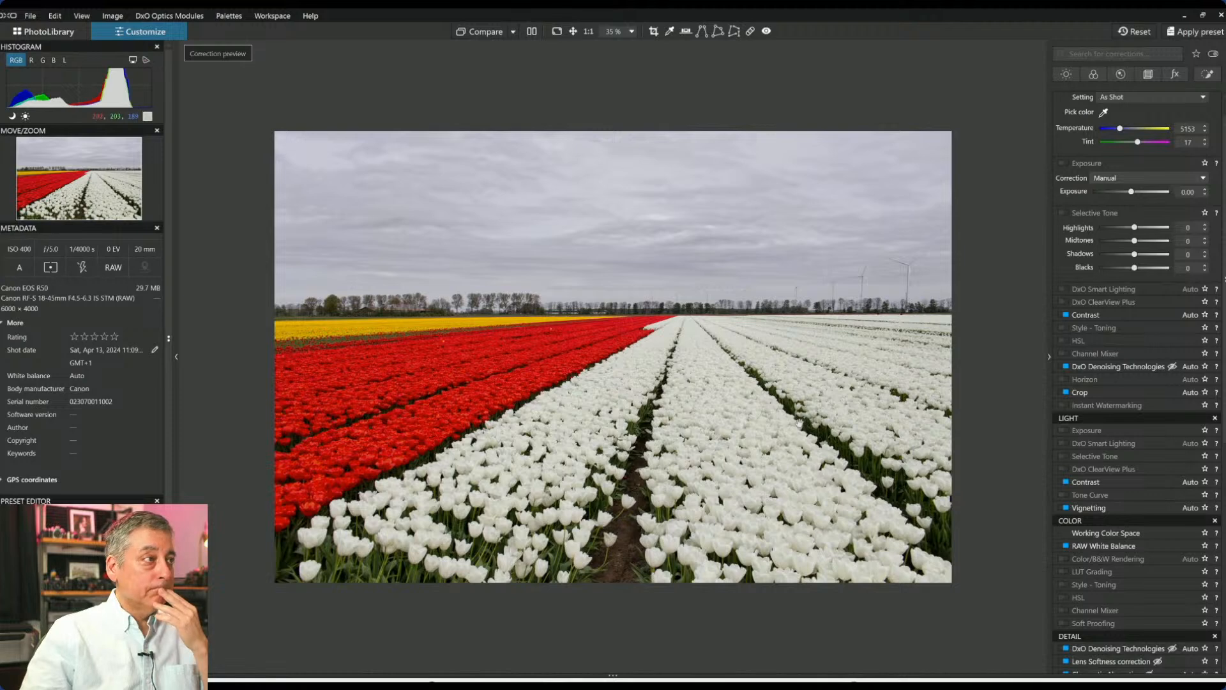
{"action": "scroll", "coordinate": [799, 421], "scroll_direction": "up", "scroll_amount": 1}
{"action": "scroll", "coordinate": [799, 422], "scroll_direction": "up", "scroll_amount": 1}
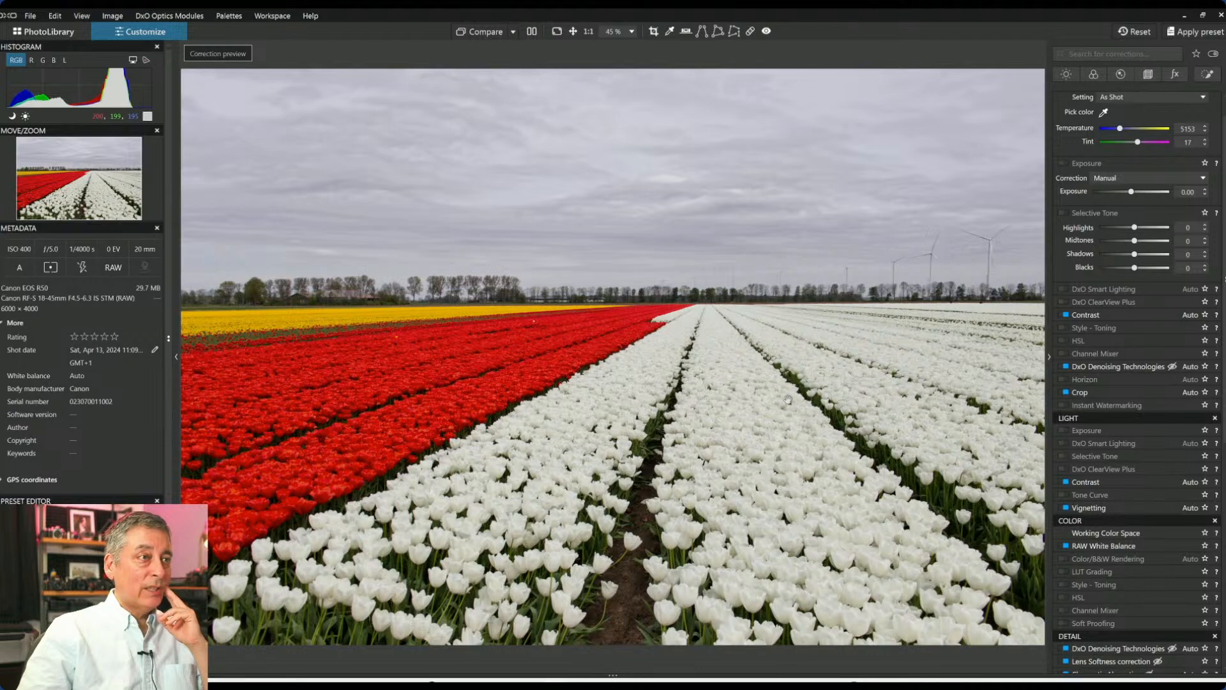
{"action": "scroll", "coordinate": [788, 400], "scroll_direction": "down", "scroll_amount": 1}
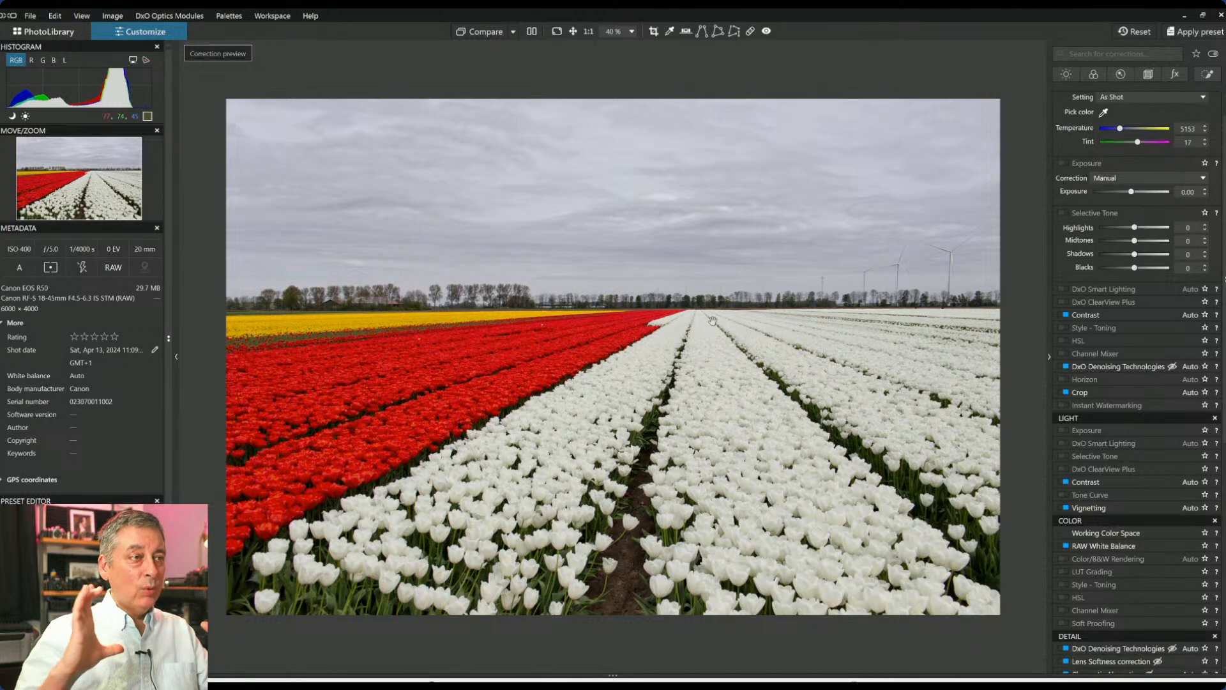
Crop the tulip photo at a 16 × 9 ratio to about 5524 × 3107 px, trimming both sides and the foreground.
{"action": "left_click", "coordinate": [1147, 81]}
{"action": "left_click", "coordinate": [1133, 182]}
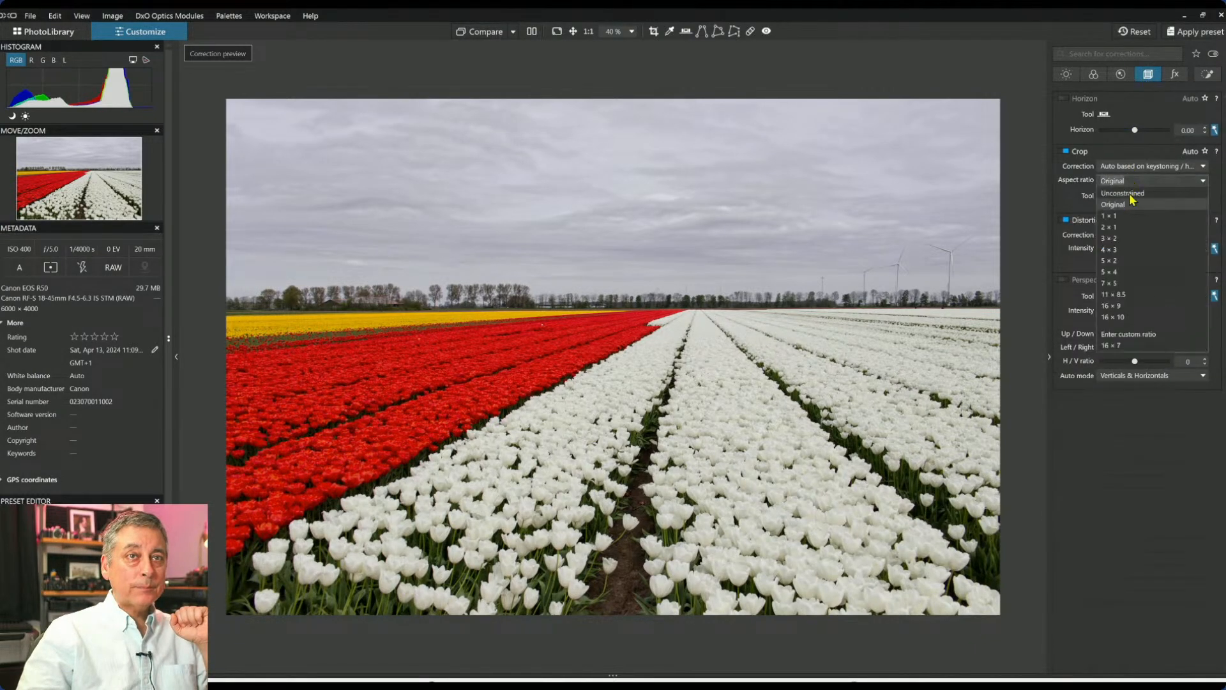
{"action": "left_click", "coordinate": [1130, 306]}
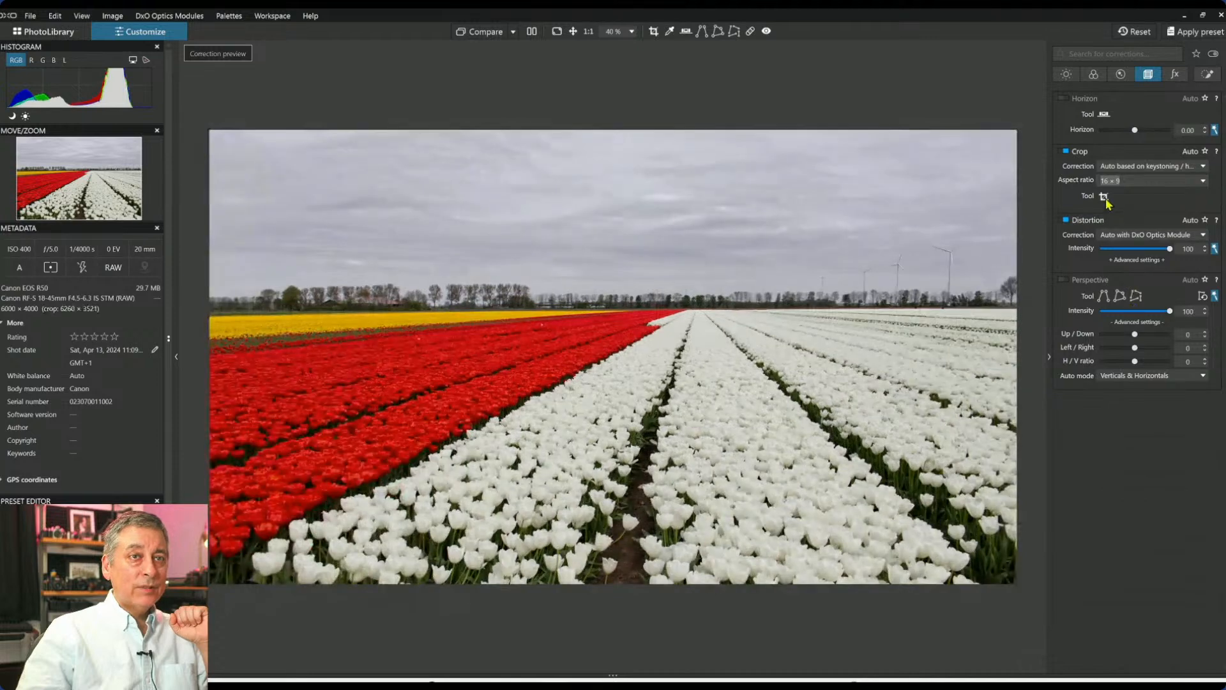
{"action": "left_click", "coordinate": [1105, 198]}
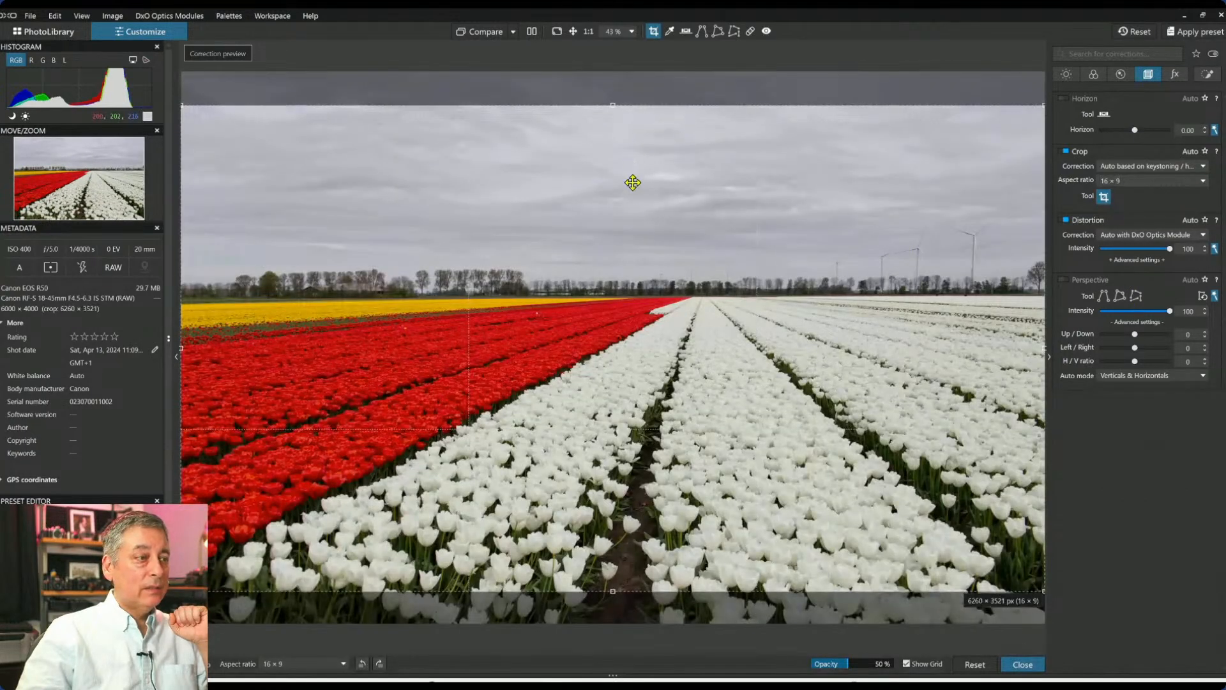
{"action": "left_click_drag", "start_coordinate": [632, 170], "coordinate": [632, 218]}
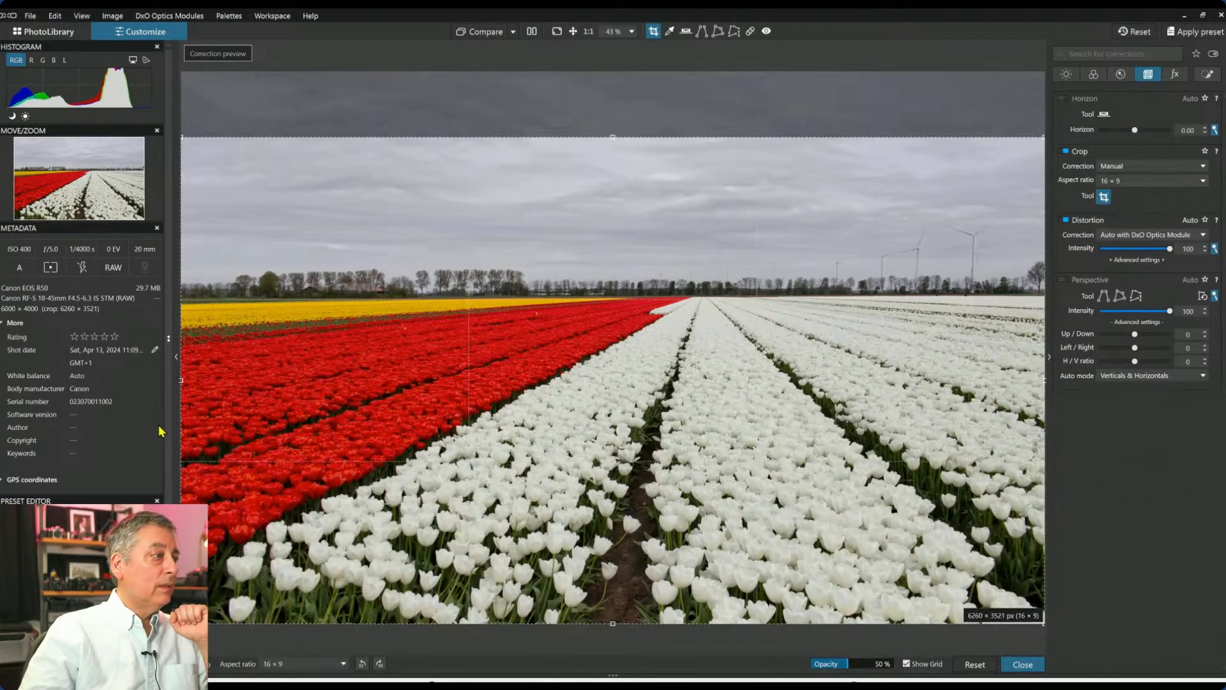
{"action": "left_click_drag", "start_coordinate": [182, 378], "coordinate": [271, 383]}
{"action": "left_click_drag", "start_coordinate": [451, 447], "coordinate": [429, 393]}
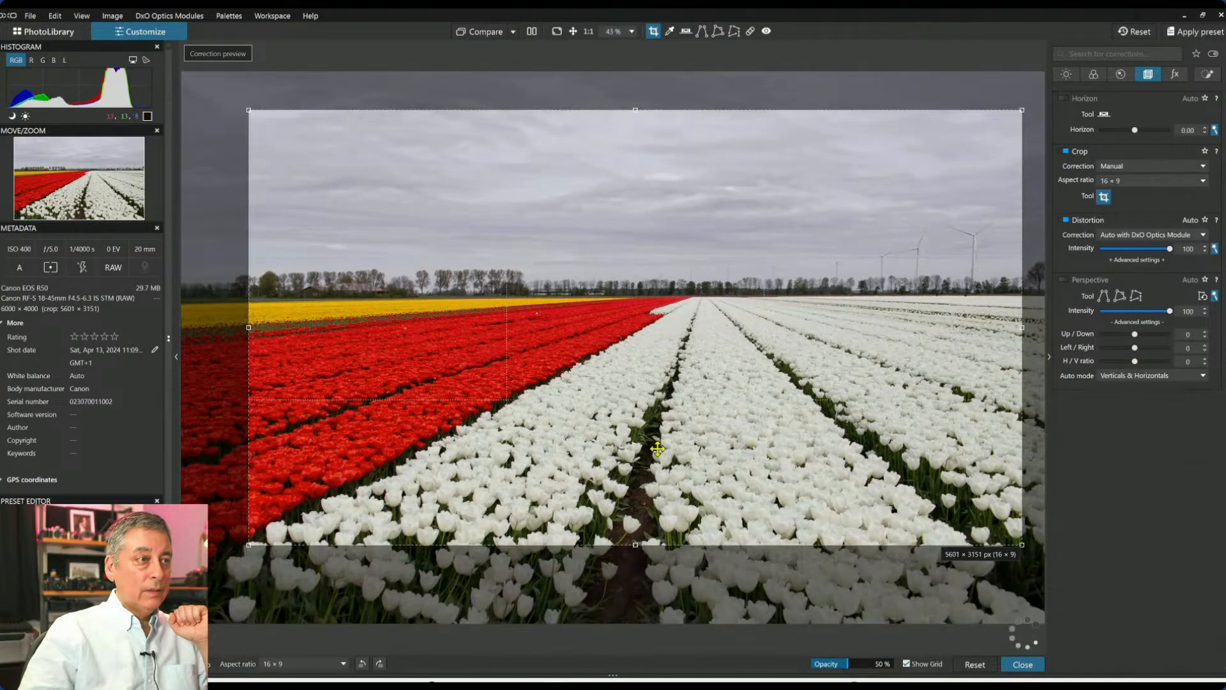
{"action": "left_click_drag", "start_coordinate": [1023, 327], "coordinate": [1011, 327]}
{"action": "key", "text": "Return"}
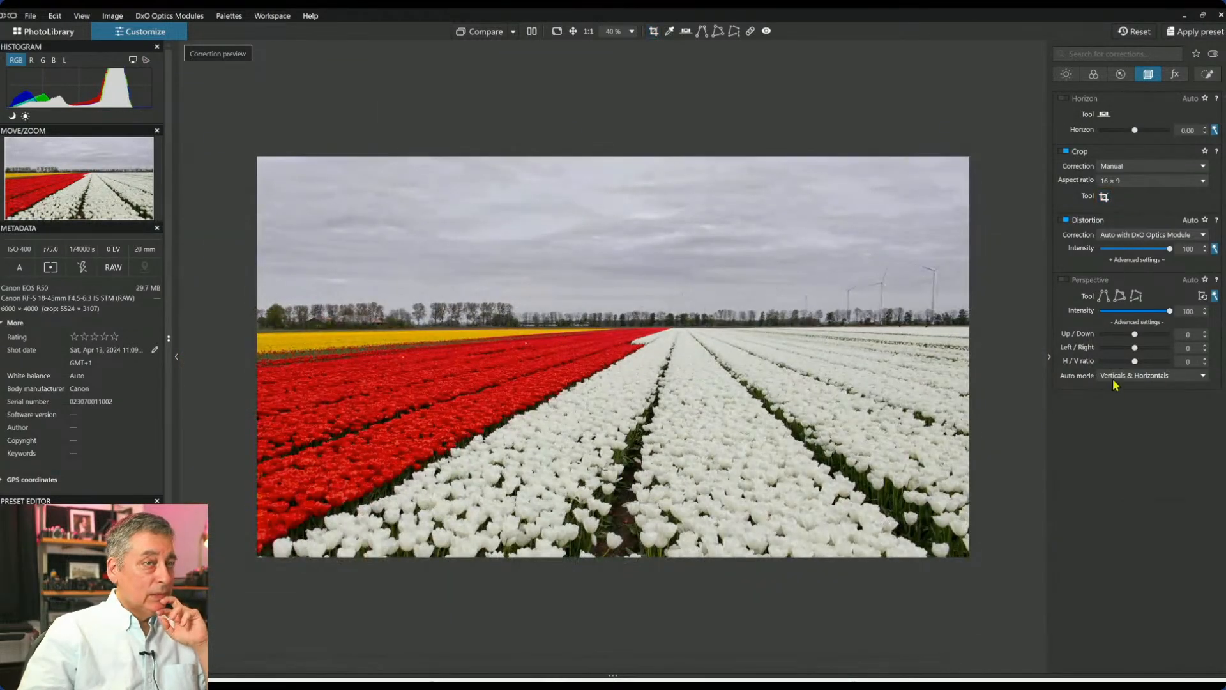
Change the crop's aspect ratio to 16 × 7 and shift the frame down to cut sky and include more tulips.
{"action": "left_click", "coordinate": [1111, 181]}
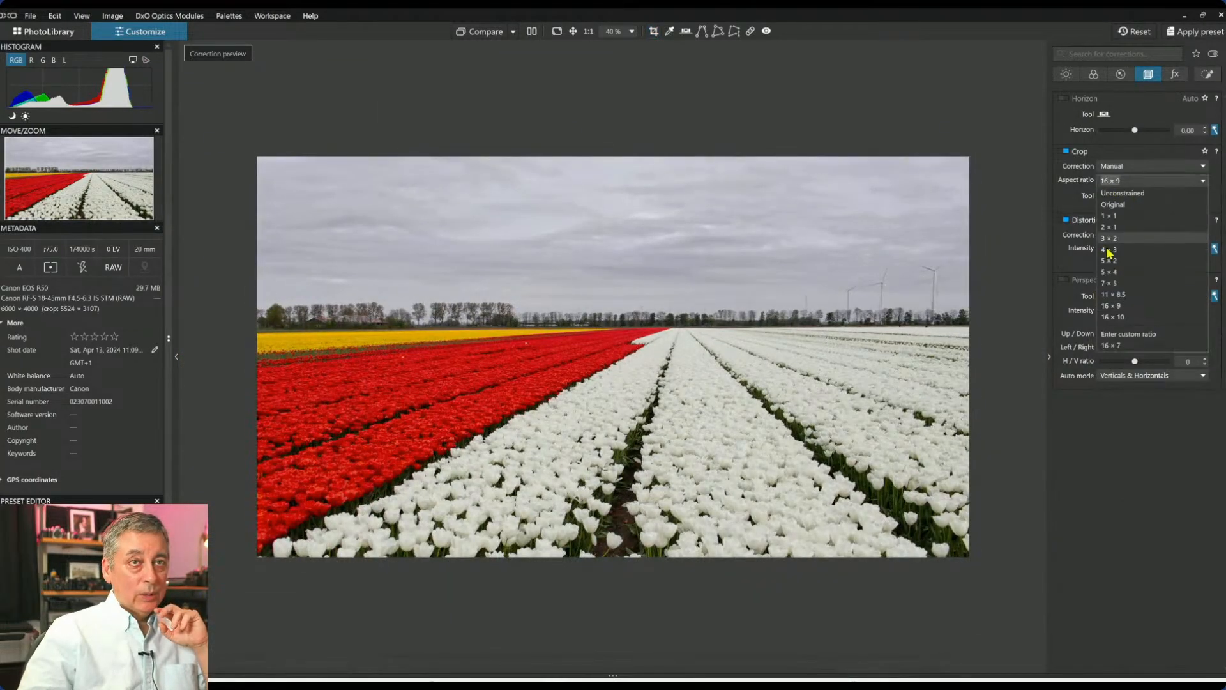
{"action": "left_click", "coordinate": [1112, 346]}
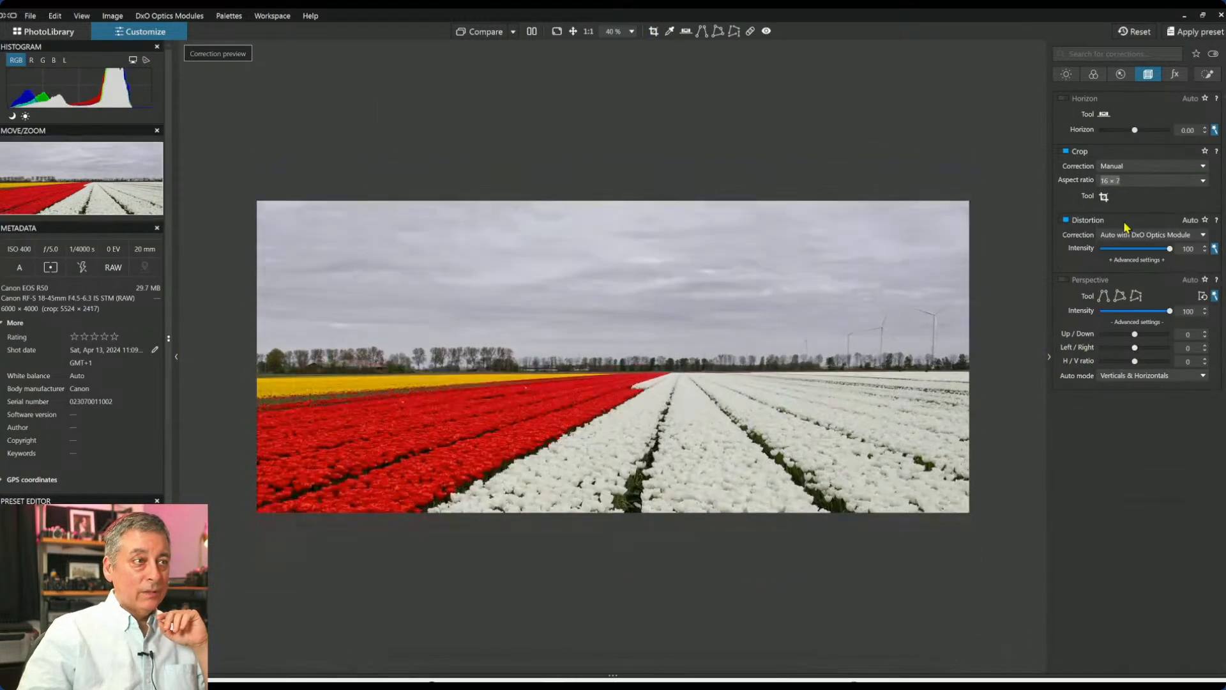
{"action": "left_click", "coordinate": [1104, 196]}
{"action": "left_click_drag", "start_coordinate": [898, 238], "coordinate": [807, 327]}
{"action": "key", "text": "Return"}
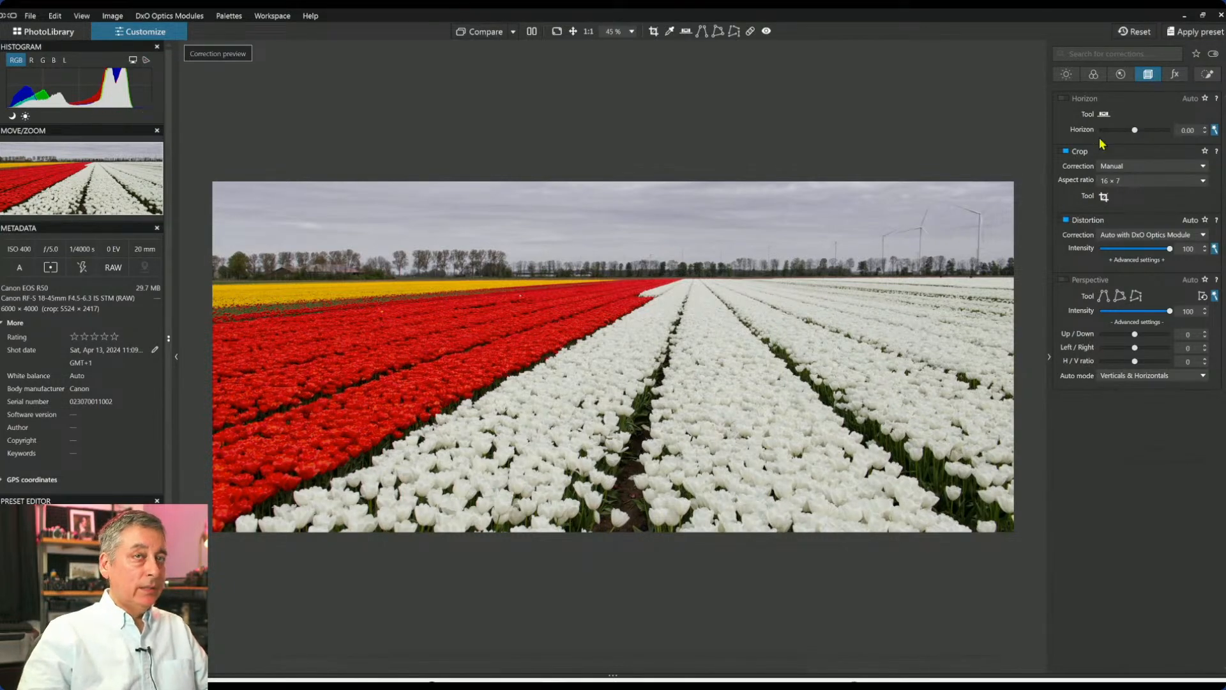
Tighten and reposition the 16 × 7 crop on the tulip rows to about 5349 × 2340 px and apply it.
{"action": "left_click", "coordinate": [1104, 196]}
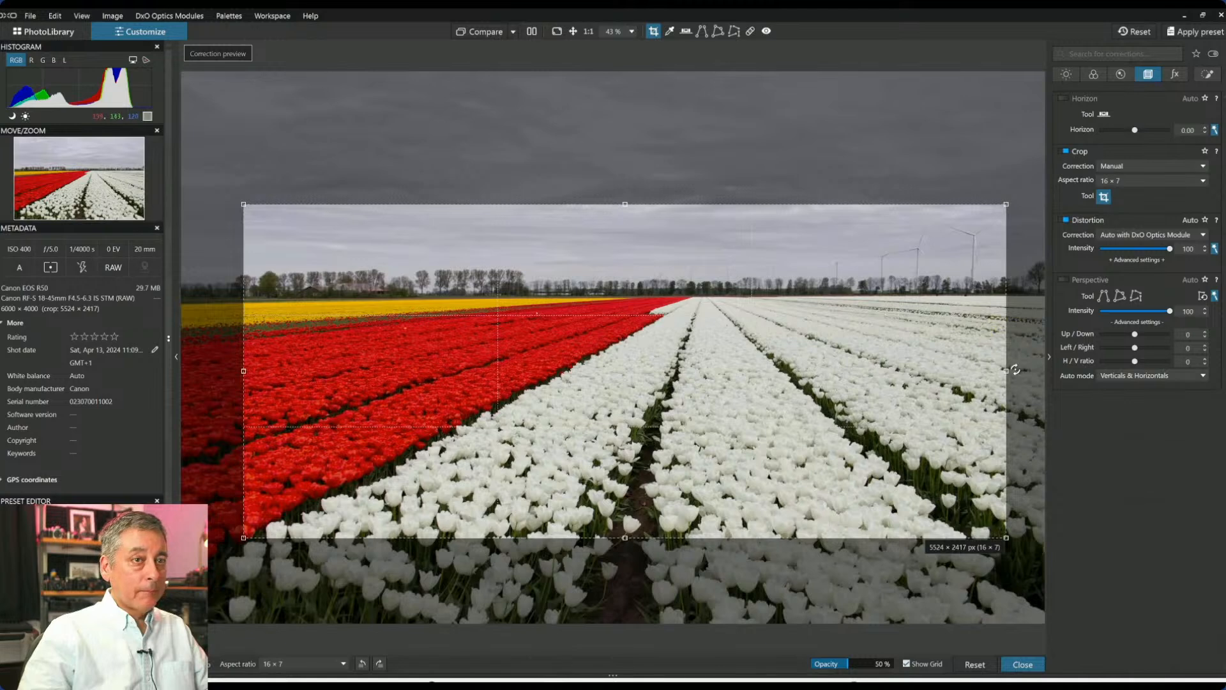
{"action": "left_click_drag", "start_coordinate": [1008, 371], "coordinate": [939, 370]}
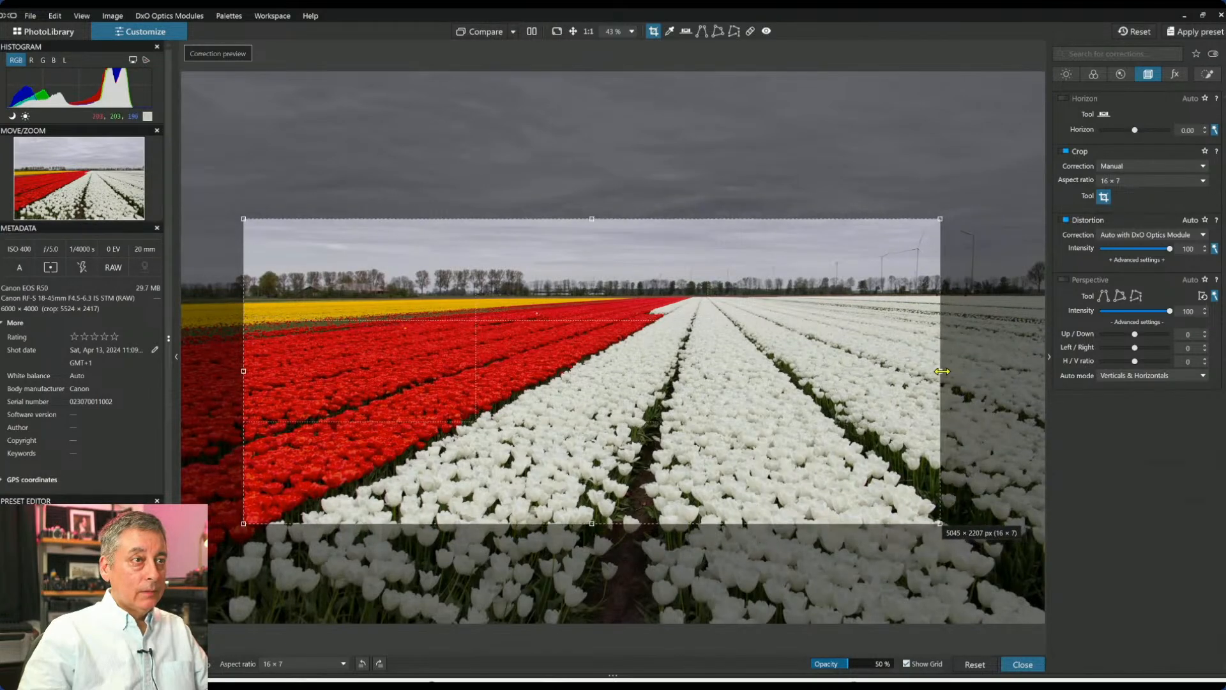
{"action": "left_click_drag", "start_coordinate": [854, 356], "coordinate": [829, 380]}
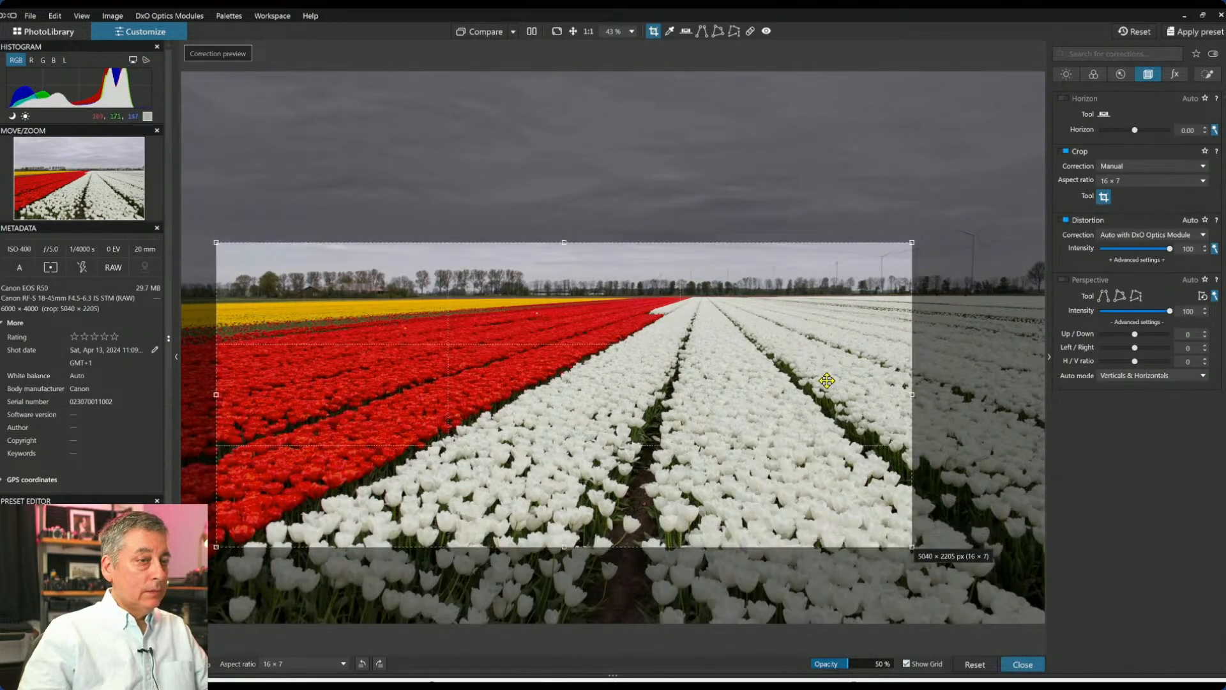
{"action": "left_click_drag", "start_coordinate": [915, 393], "coordinate": [969, 391]}
{"action": "left_click_drag", "start_coordinate": [887, 393], "coordinate": [883, 370]}
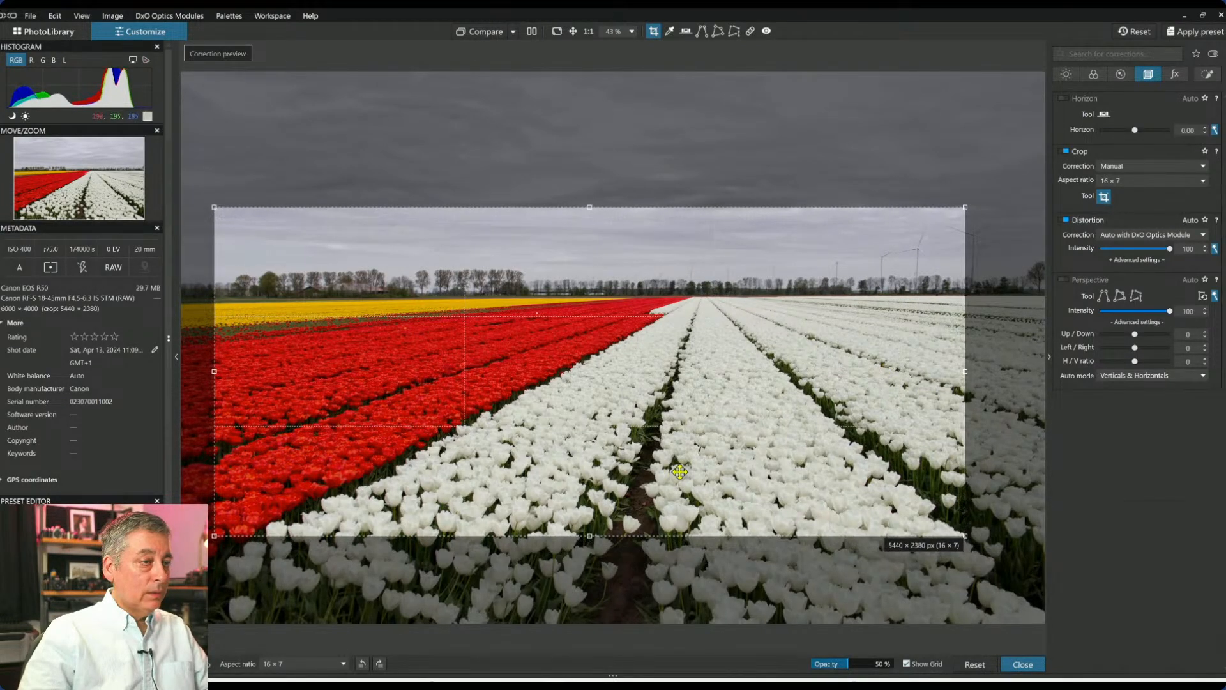
{"action": "left_click_drag", "start_coordinate": [590, 536], "coordinate": [603, 529]}
{"action": "left_click_drag", "start_coordinate": [584, 469], "coordinate": [599, 474]}
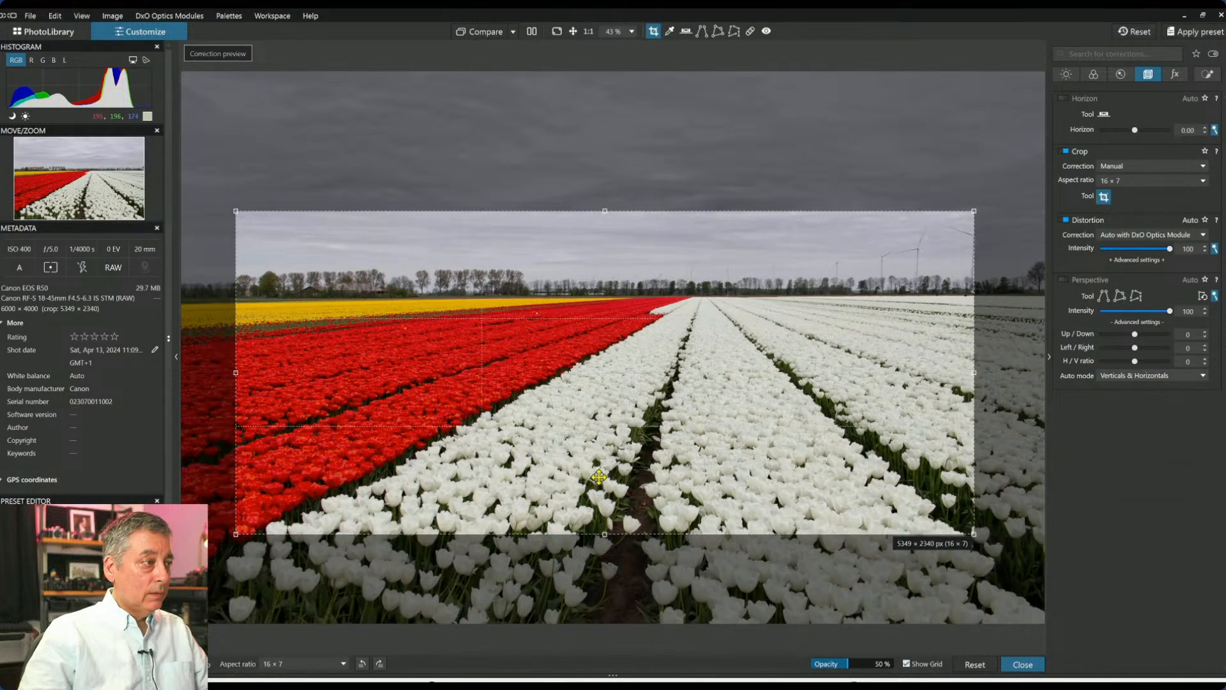
{"action": "key", "text": "Return"}
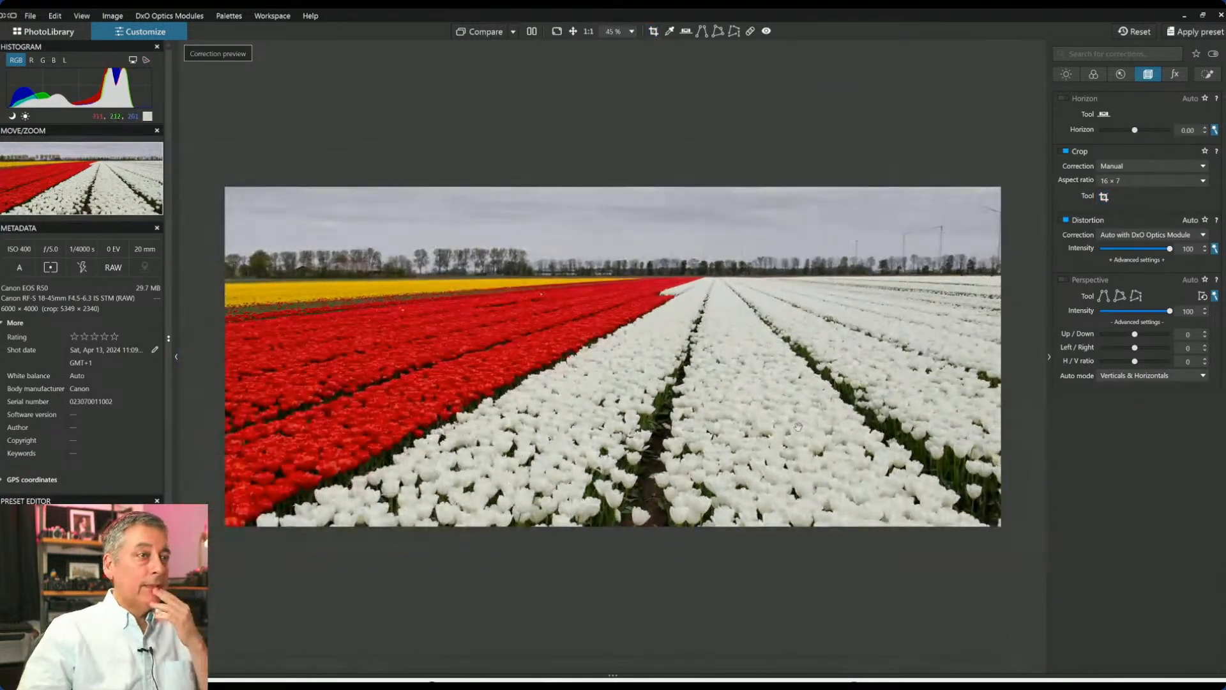
Try DxO ClearView Plus at intensity 50 on the whole photo and switch it off again.
{"action": "left_click", "coordinate": [1066, 75]}
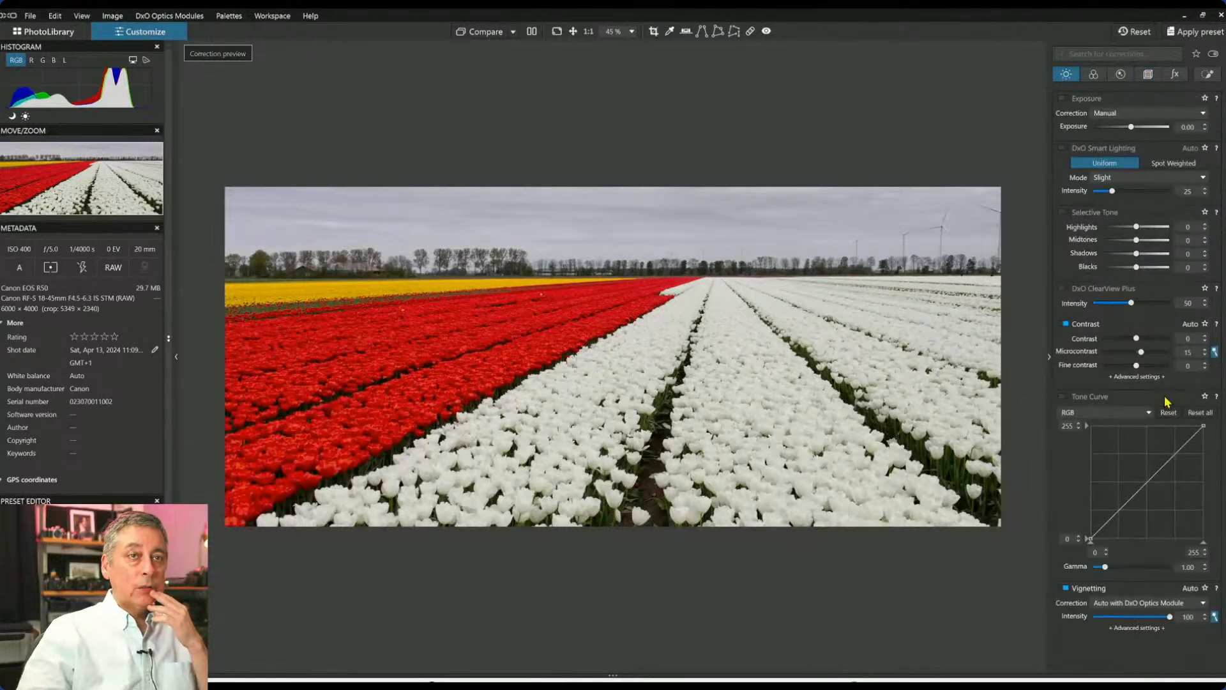
{"action": "left_click", "coordinate": [1066, 289]}
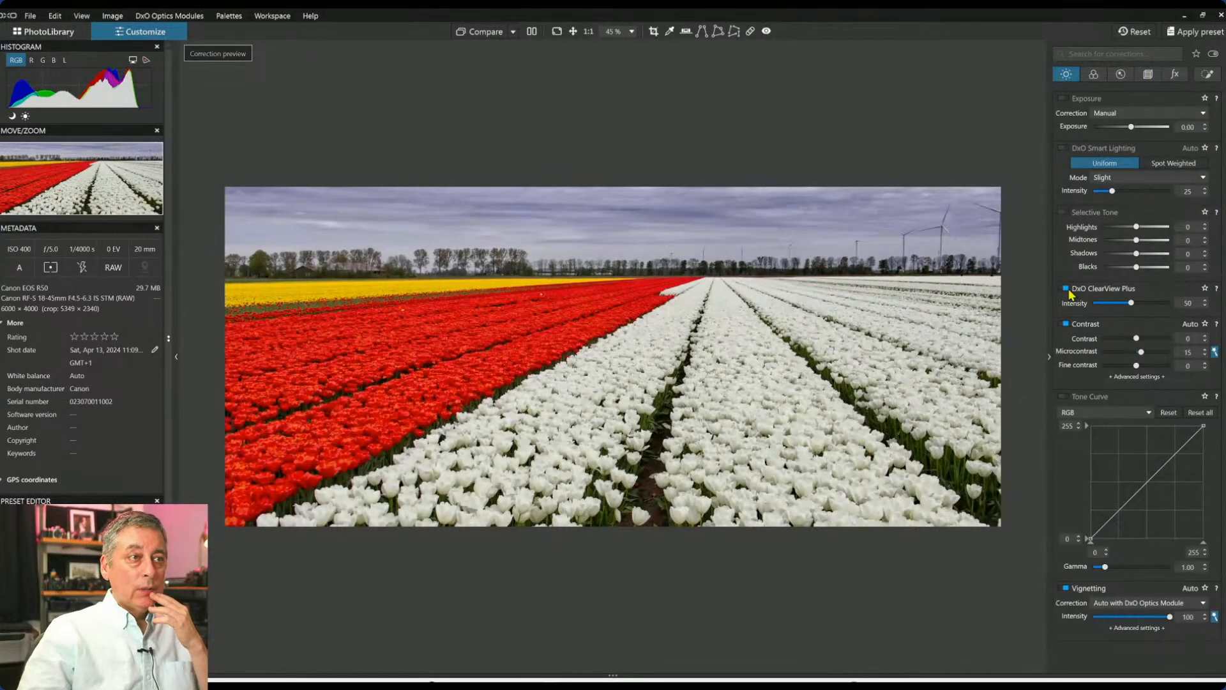
{"action": "left_click", "coordinate": [1071, 293]}
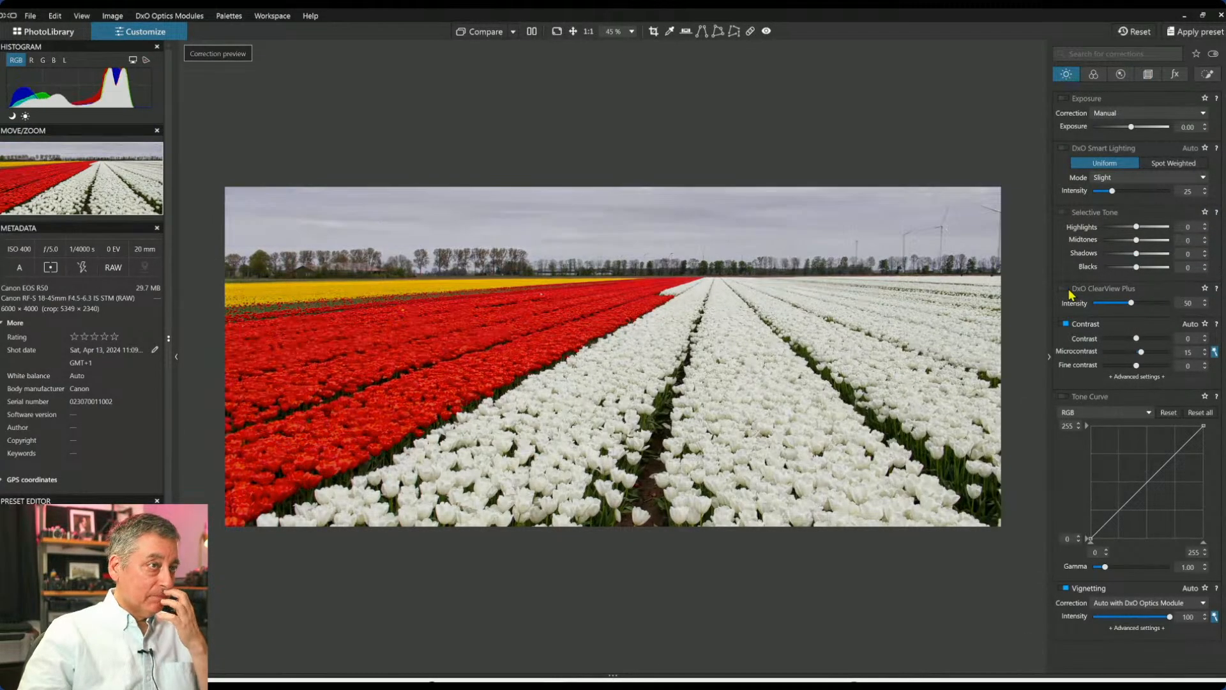
Widen the 16 × 7 crop to about 5569 × 2436 px so the rightmost wind turbine is fully included.
{"action": "left_click", "coordinate": [1176, 75]}
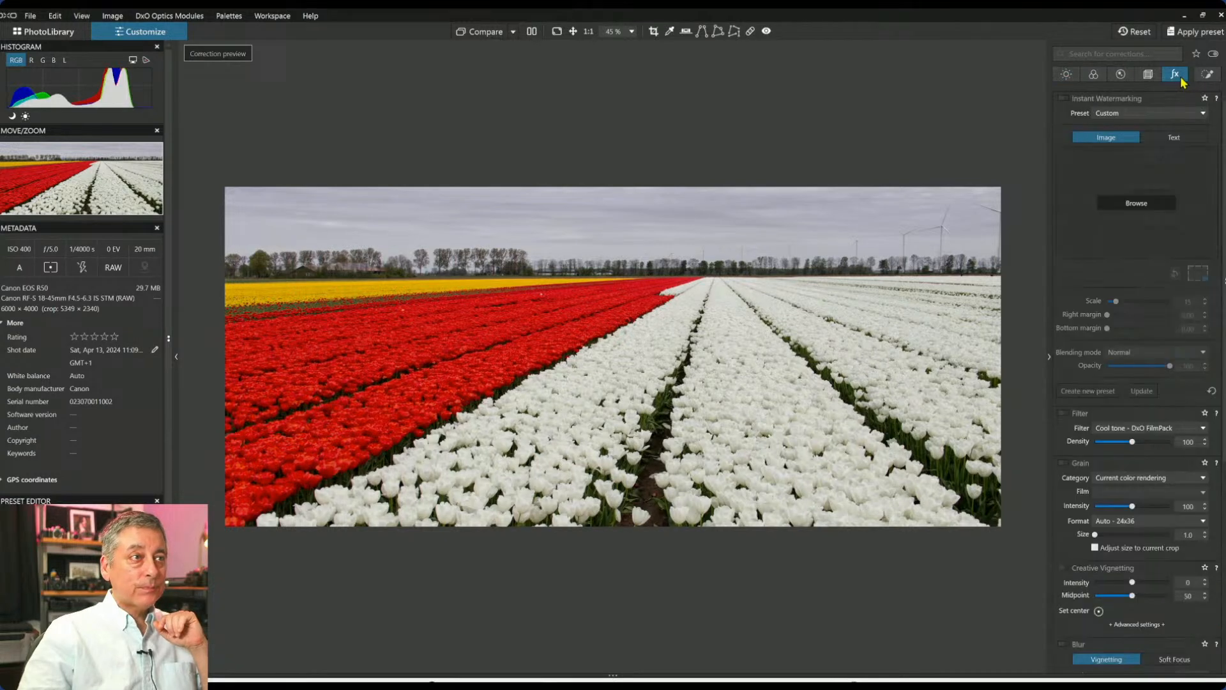
{"action": "left_click", "coordinate": [1148, 75]}
{"action": "left_click", "coordinate": [1105, 197]}
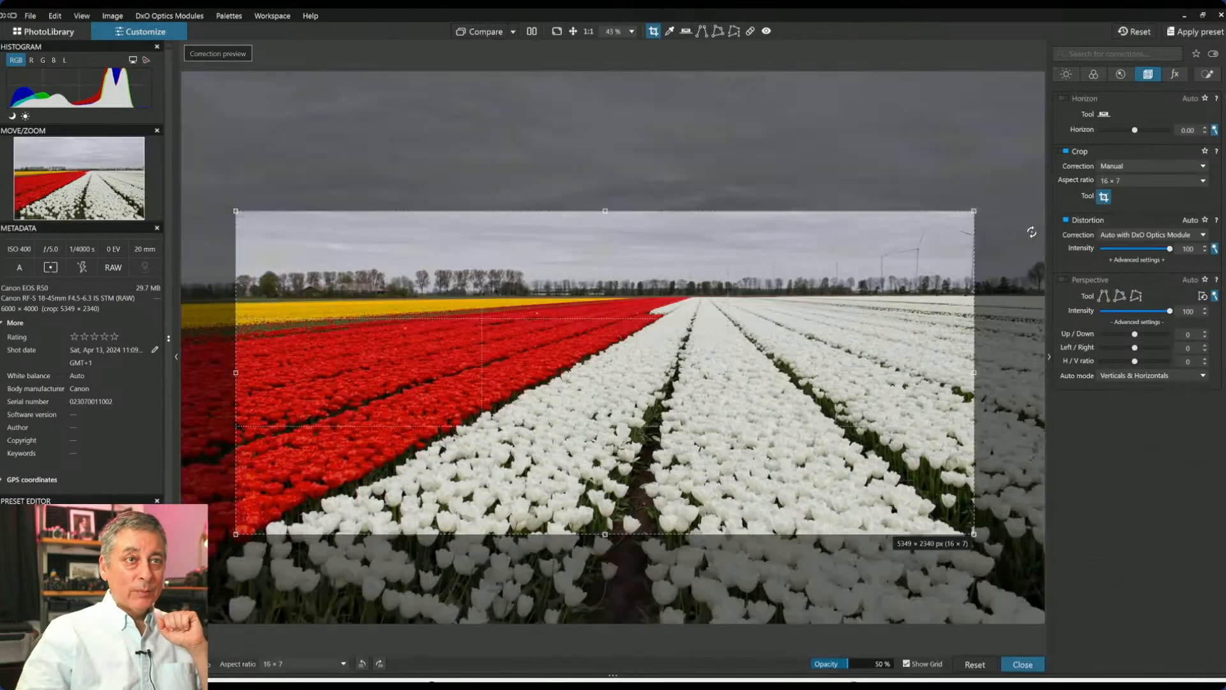
{"action": "left_click_drag", "start_coordinate": [974, 374], "coordinate": [1005, 372]}
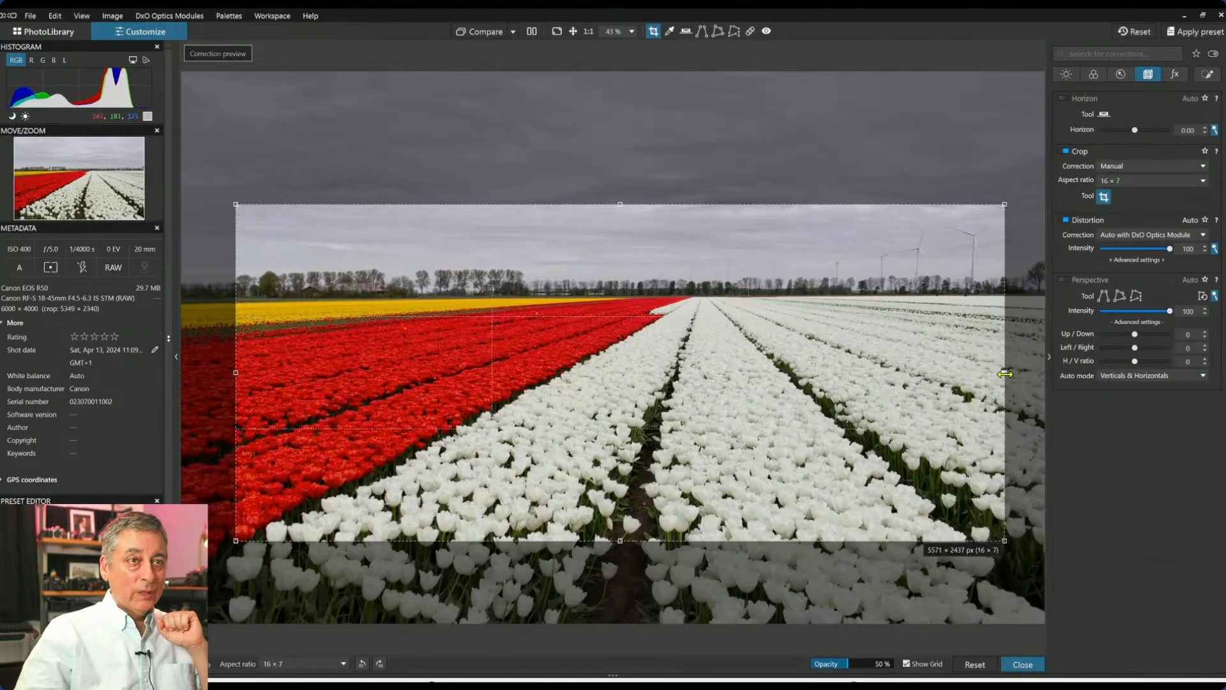
{"action": "key", "text": "Return"}
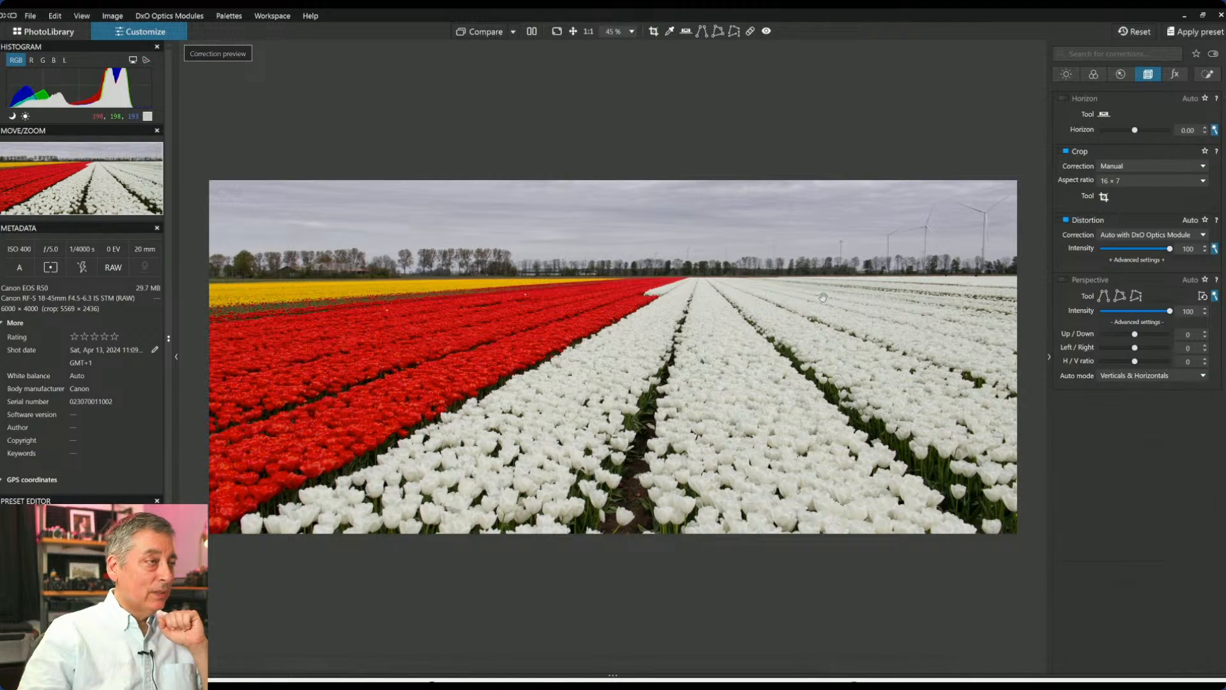
Add a local control line across the horizon, sample the sky for its mask and set the Luma selectivity to 64.
{"action": "scroll", "coordinate": [784, 241], "scroll_direction": "up", "scroll_amount": 5}
{"action": "left_click_drag", "start_coordinate": [769, 160], "coordinate": [741, 407]}
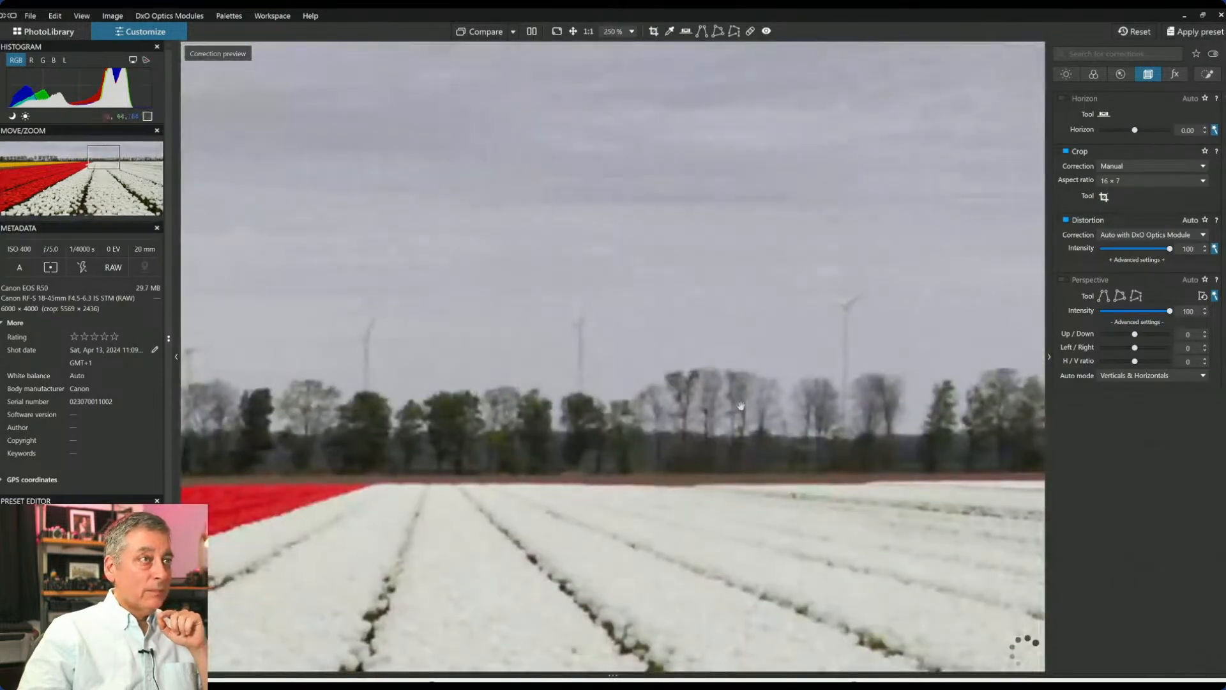
{"action": "scroll", "coordinate": [803, 394], "scroll_direction": "down", "scroll_amount": 5}
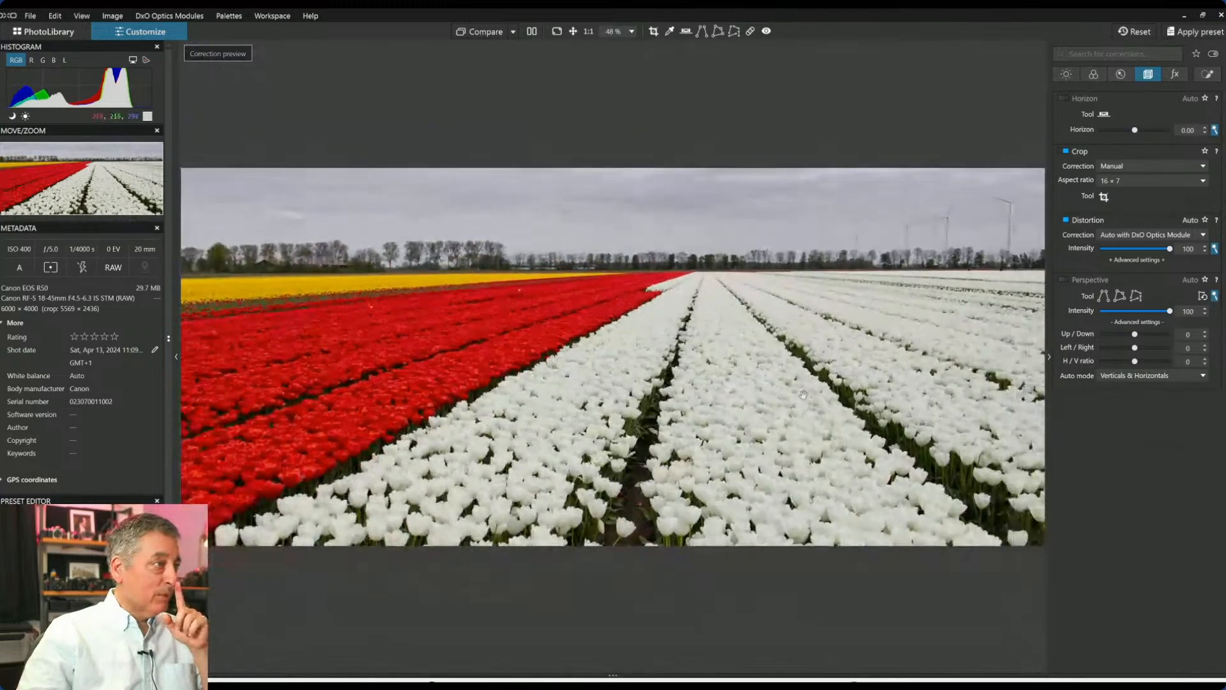
{"action": "scroll", "coordinate": [803, 394], "scroll_direction": "down", "scroll_amount": 1}
{"action": "scroll", "coordinate": [803, 394], "scroll_direction": "down", "scroll_amount": 1}
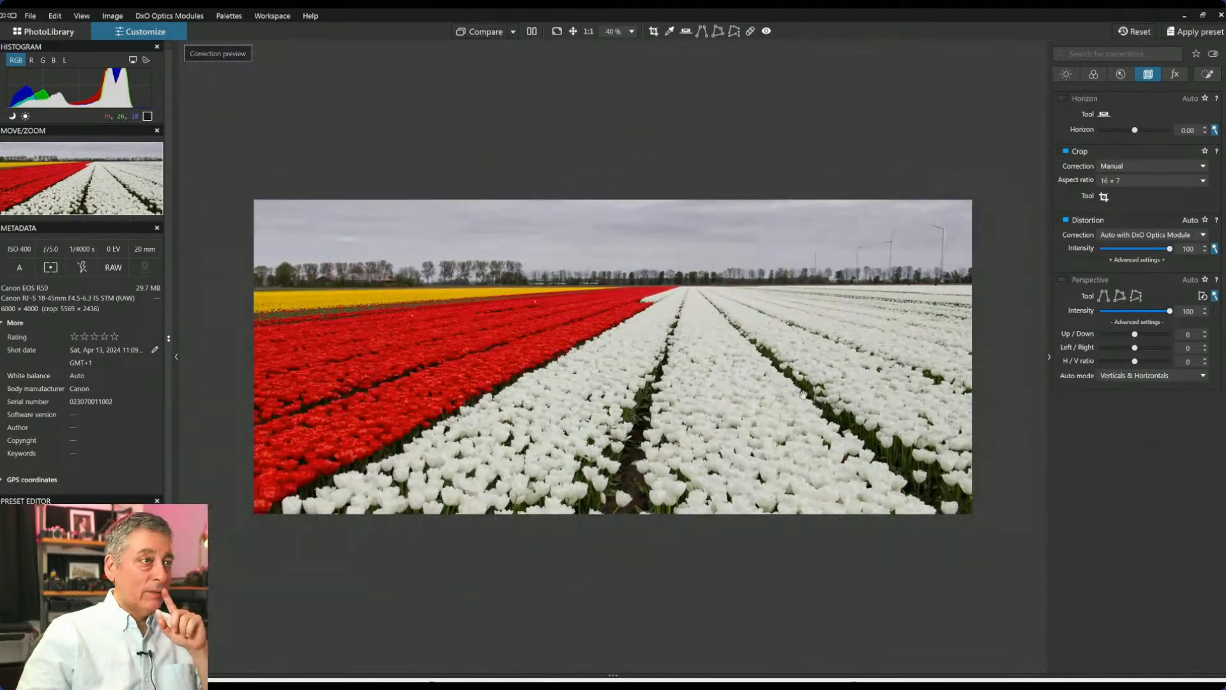
{"action": "left_click", "coordinate": [1208, 75]}
{"action": "left_click", "coordinate": [1108, 114]}
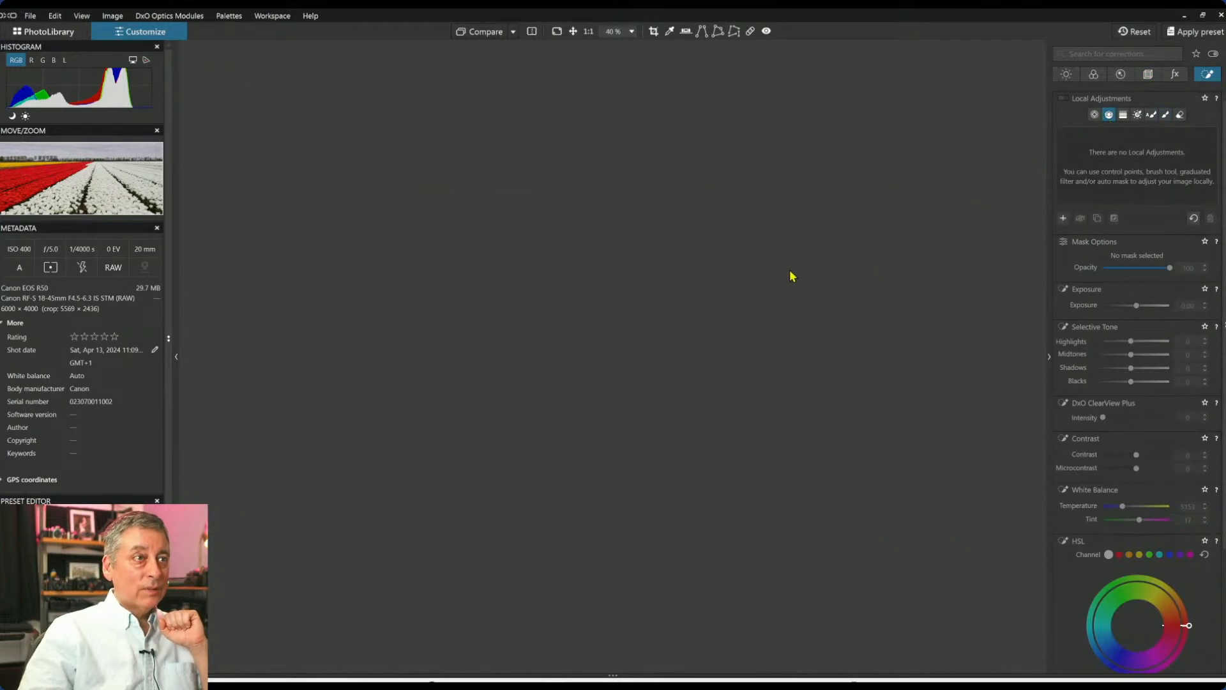
{"action": "left_click_drag", "start_coordinate": [701, 265], "coordinate": [703, 294]}
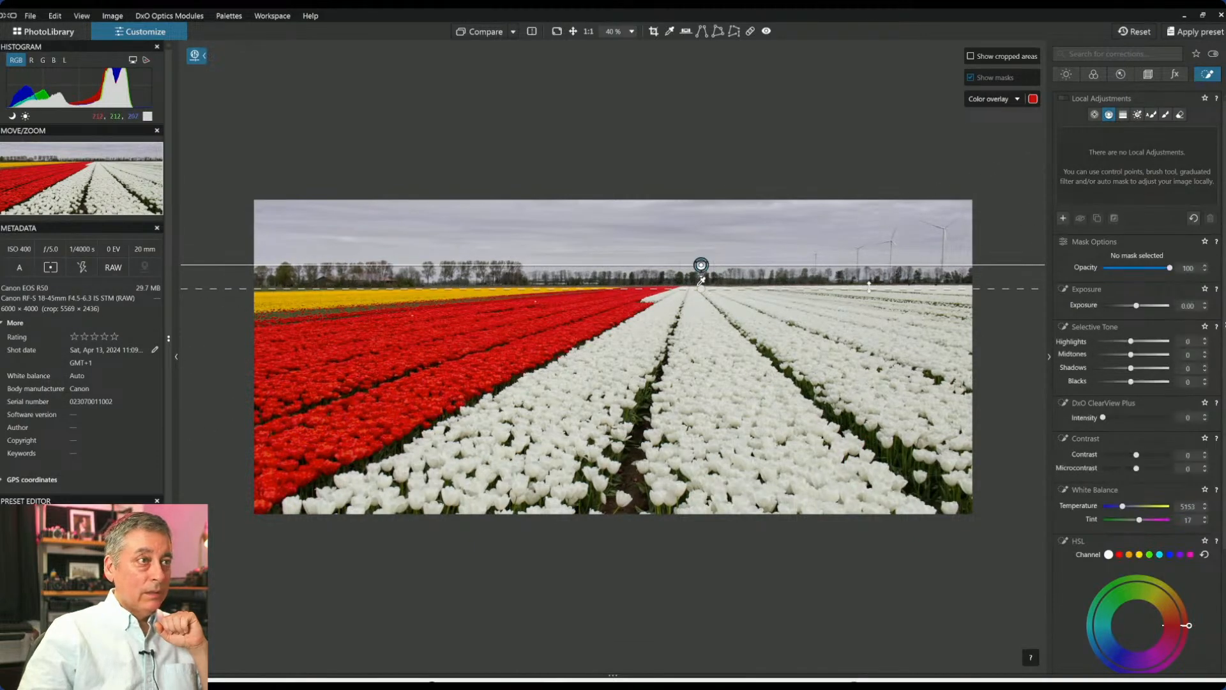
{"action": "left_click", "coordinate": [668, 245]}
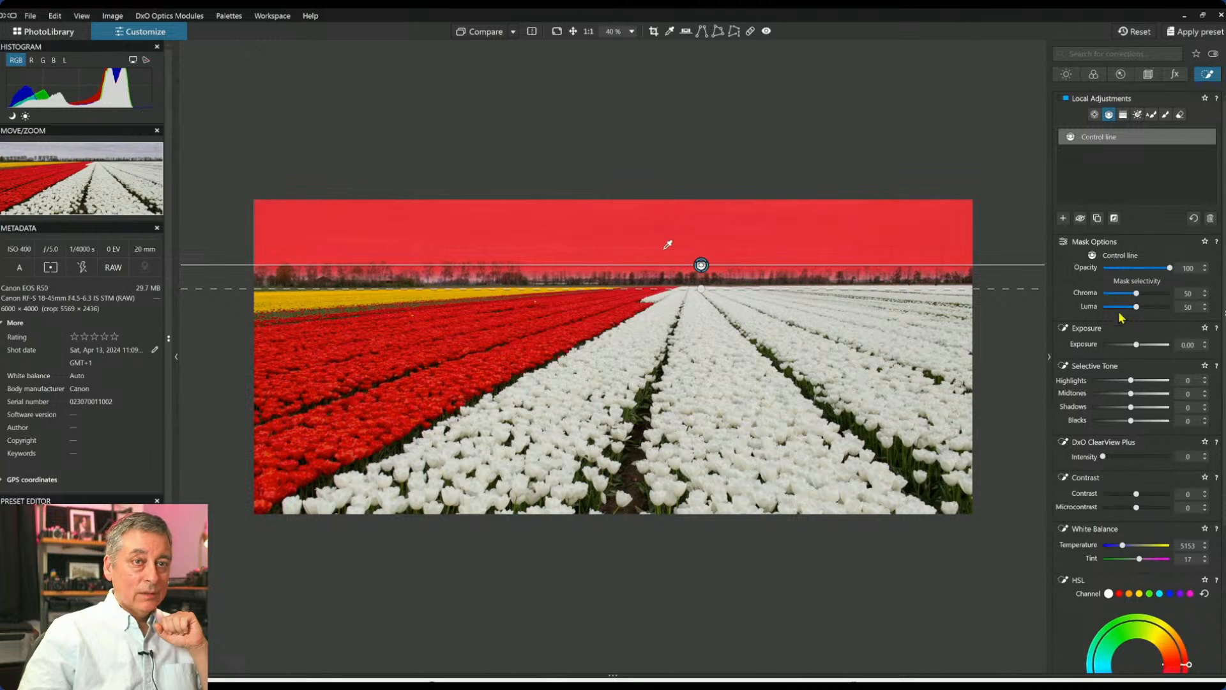
{"action": "left_click", "coordinate": [1147, 309]}
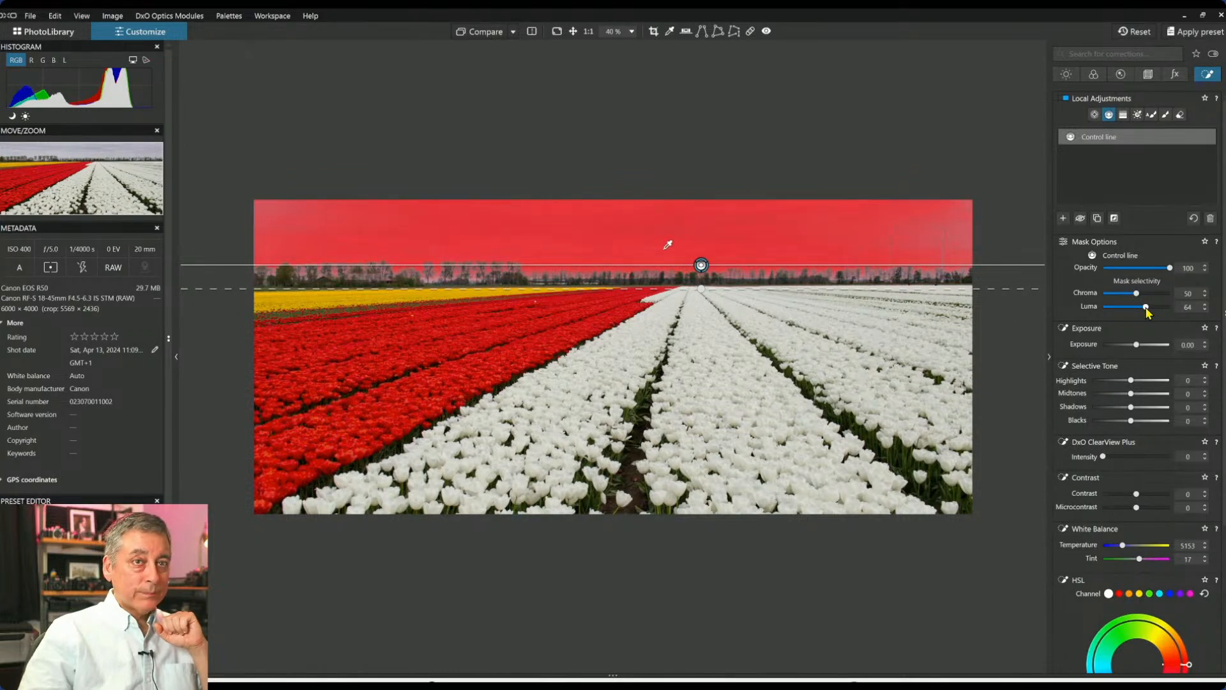
In the sky mask, set Highlights to 37, ClearView Plus to 54 and Microcontrast to 35, and reset a trial warmer temperature.
{"action": "left_click_drag", "start_coordinate": [1132, 383], "coordinate": [1149, 385]}
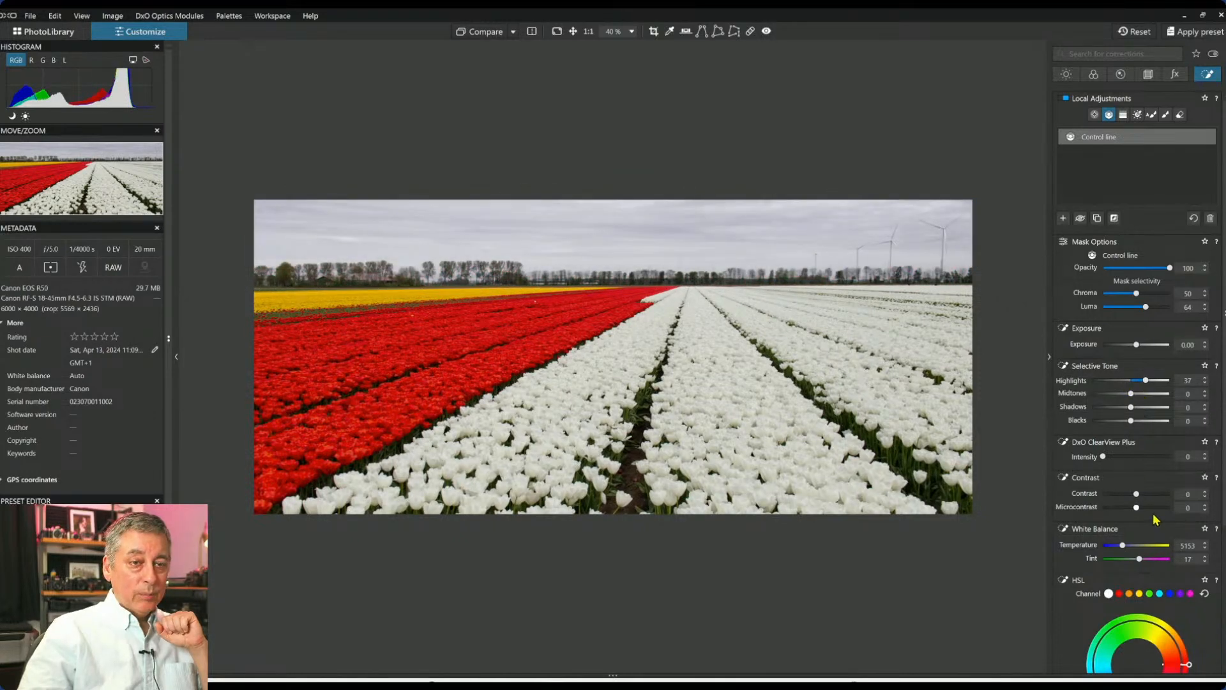
{"action": "scroll", "coordinate": [1143, 512], "scroll_direction": "down", "scroll_amount": 1}
{"action": "left_click_drag", "start_coordinate": [1127, 518], "coordinate": [1125, 519]}
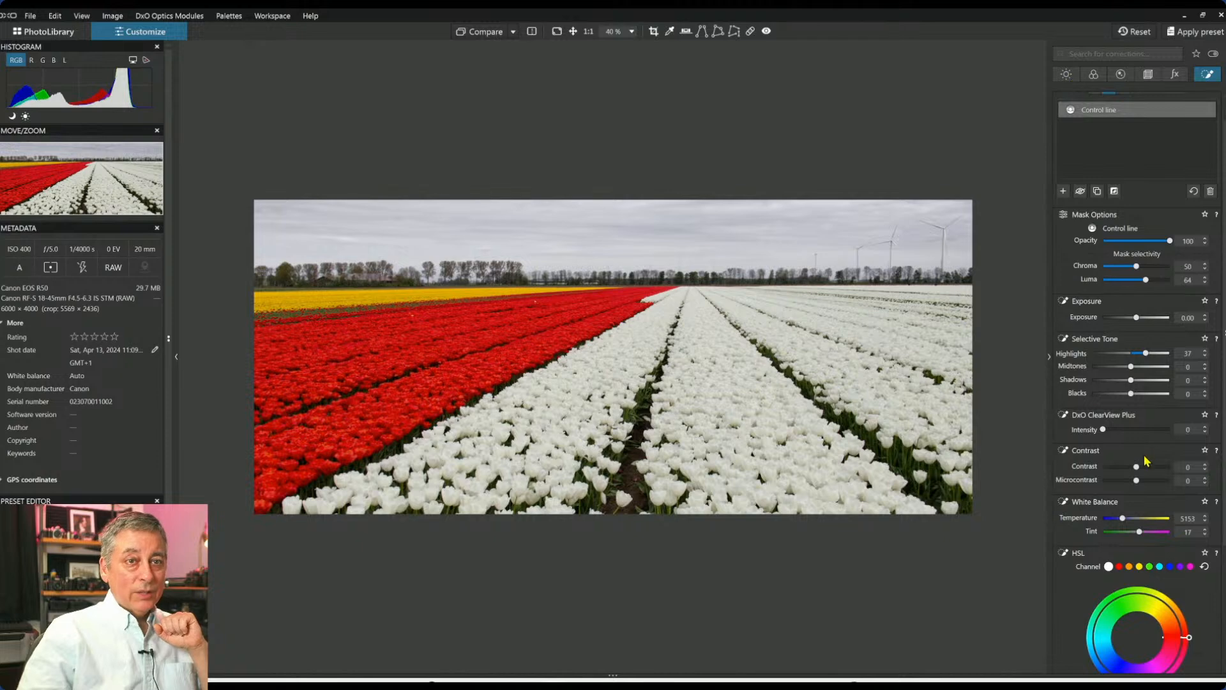
{"action": "left_click", "coordinate": [1135, 430]}
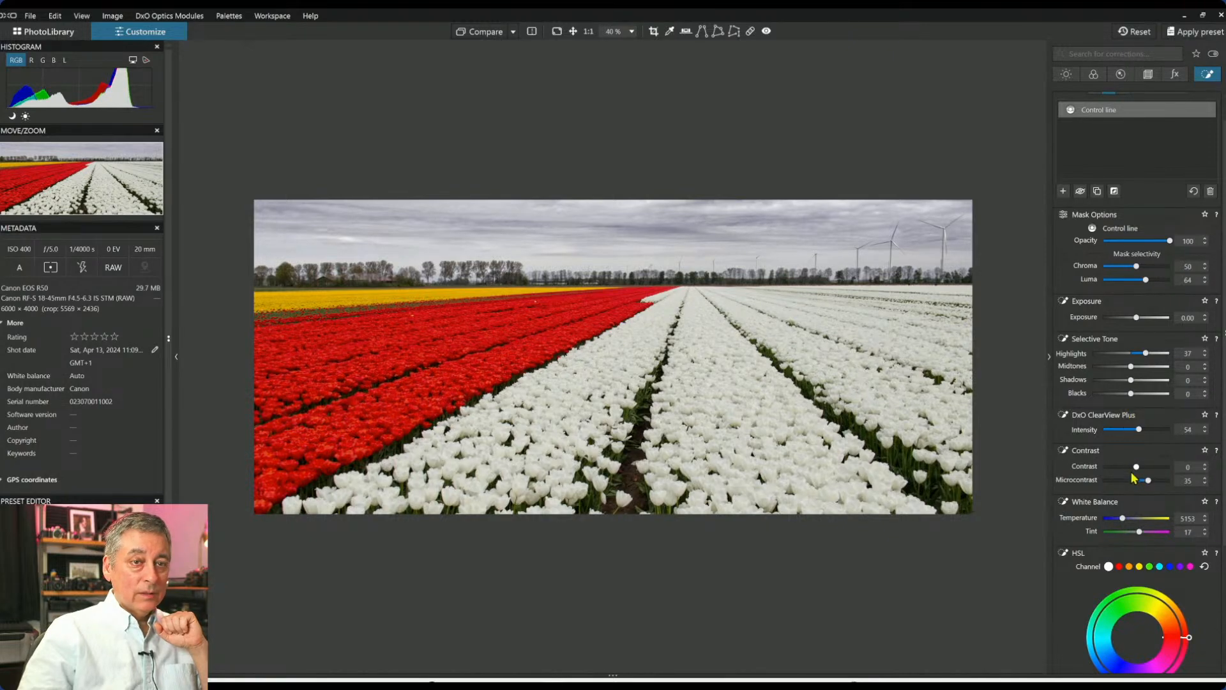
{"action": "left_click_drag", "start_coordinate": [1124, 519], "coordinate": [1131, 520]}
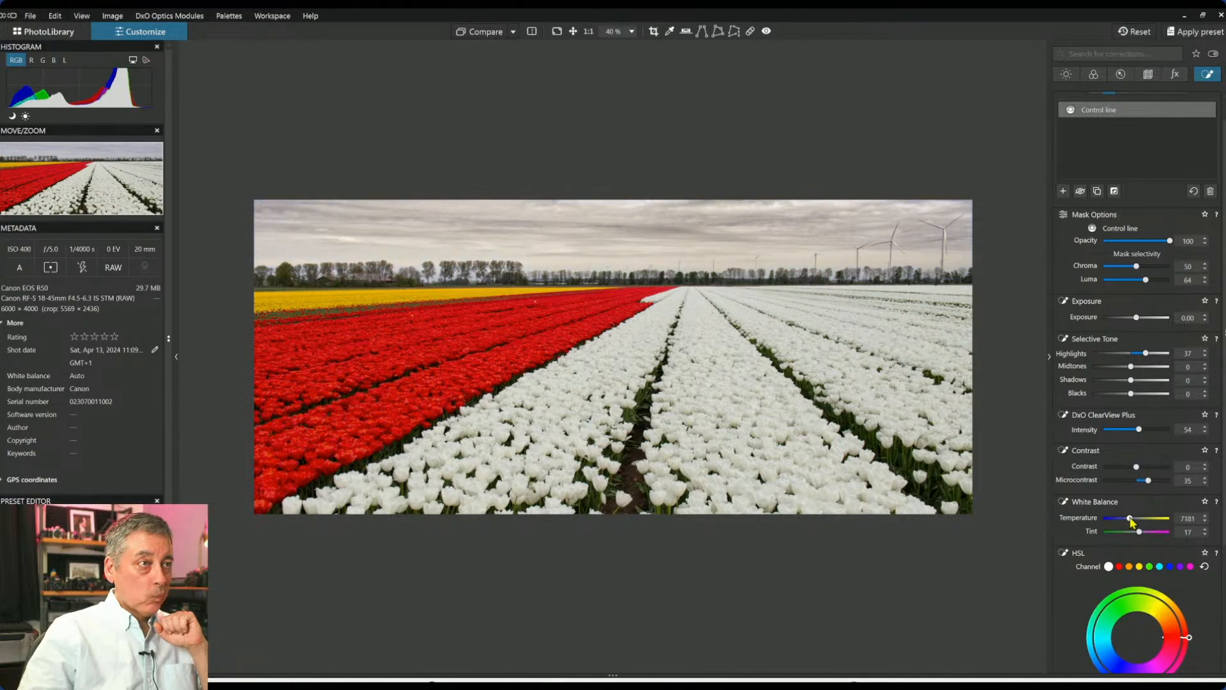
{"action": "double_click", "coordinate": [1131, 519]}
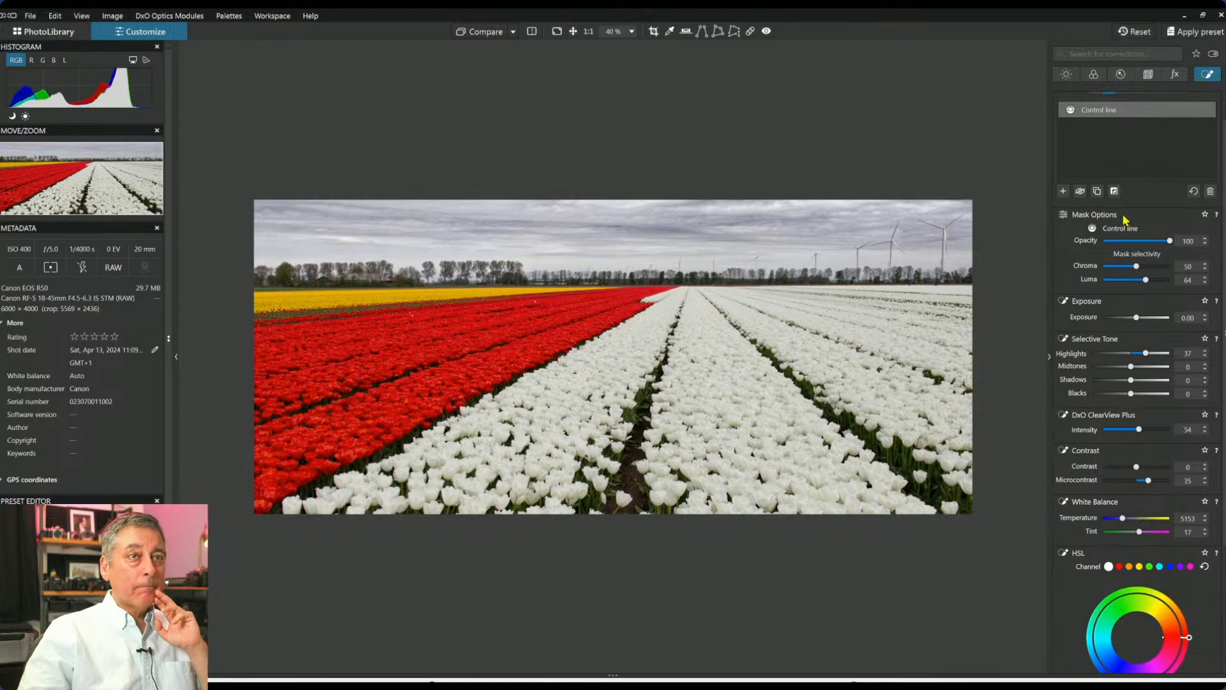
Set the RAW white balance by sampling a neutral colour from the white tulips.
{"action": "left_click", "coordinate": [1094, 74]}
{"action": "left_click", "coordinate": [1113, 165]}
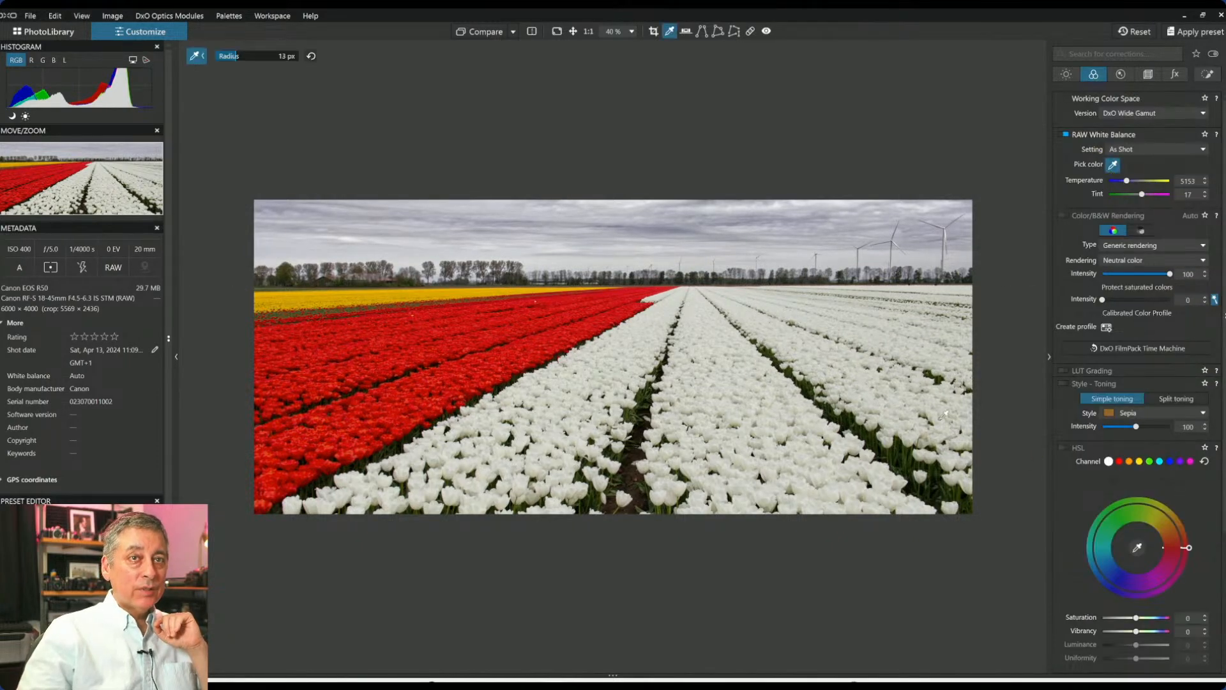
{"action": "left_click", "coordinate": [631, 371]}
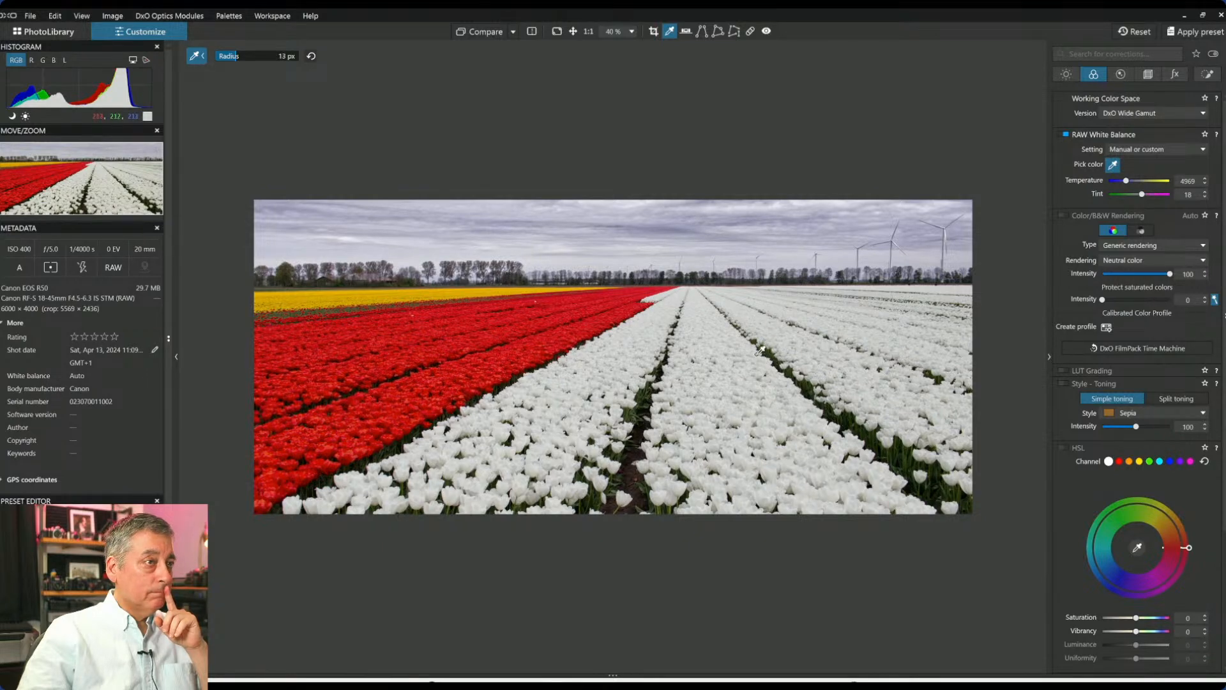
{"action": "scroll", "coordinate": [760, 350], "scroll_direction": "up", "scroll_amount": 1}
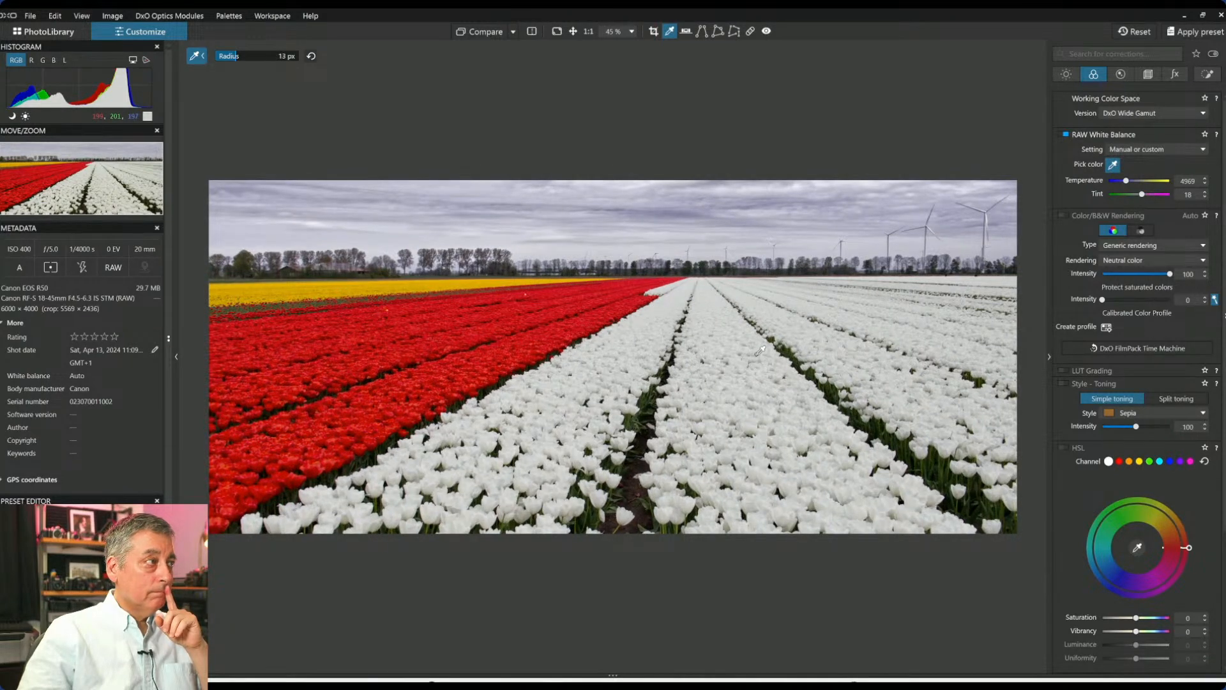
{"action": "scroll", "coordinate": [760, 351], "scroll_direction": "down", "scroll_amount": 1}
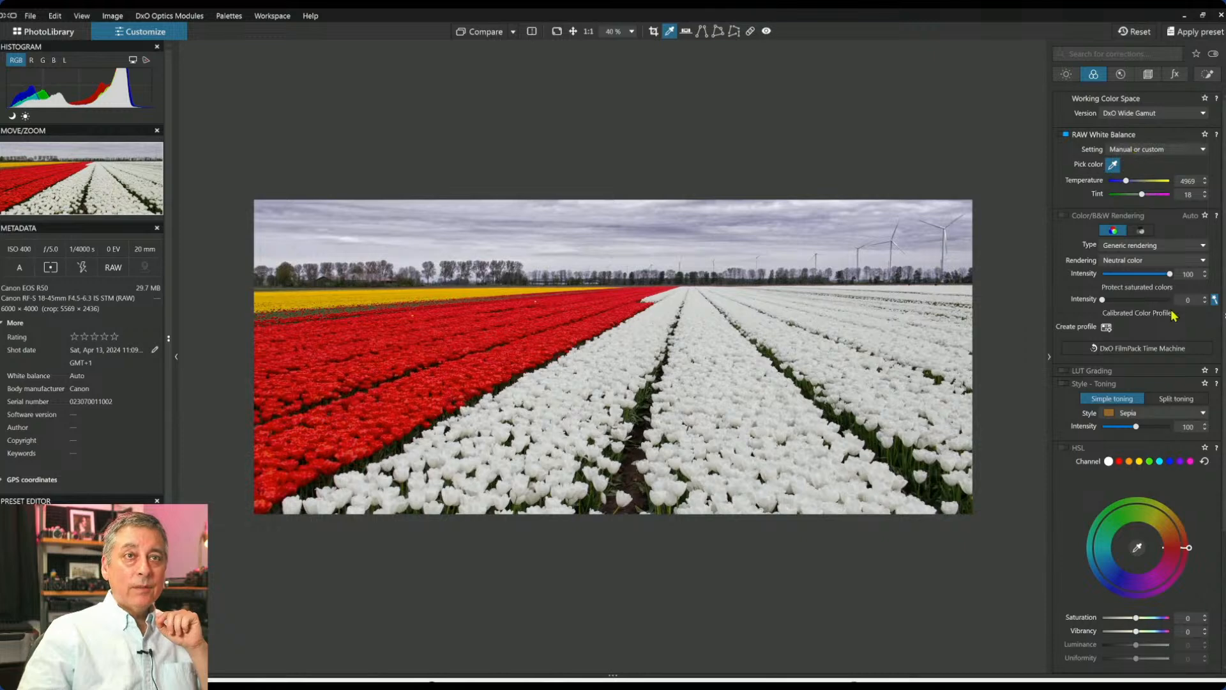
Compare the DxO - Natural and DxO - Vibrant colour renderings and select the DxO camera profile (Canon EOS R50).
{"action": "left_click", "coordinate": [1164, 262]}
{"action": "left_click", "coordinate": [1164, 274]}
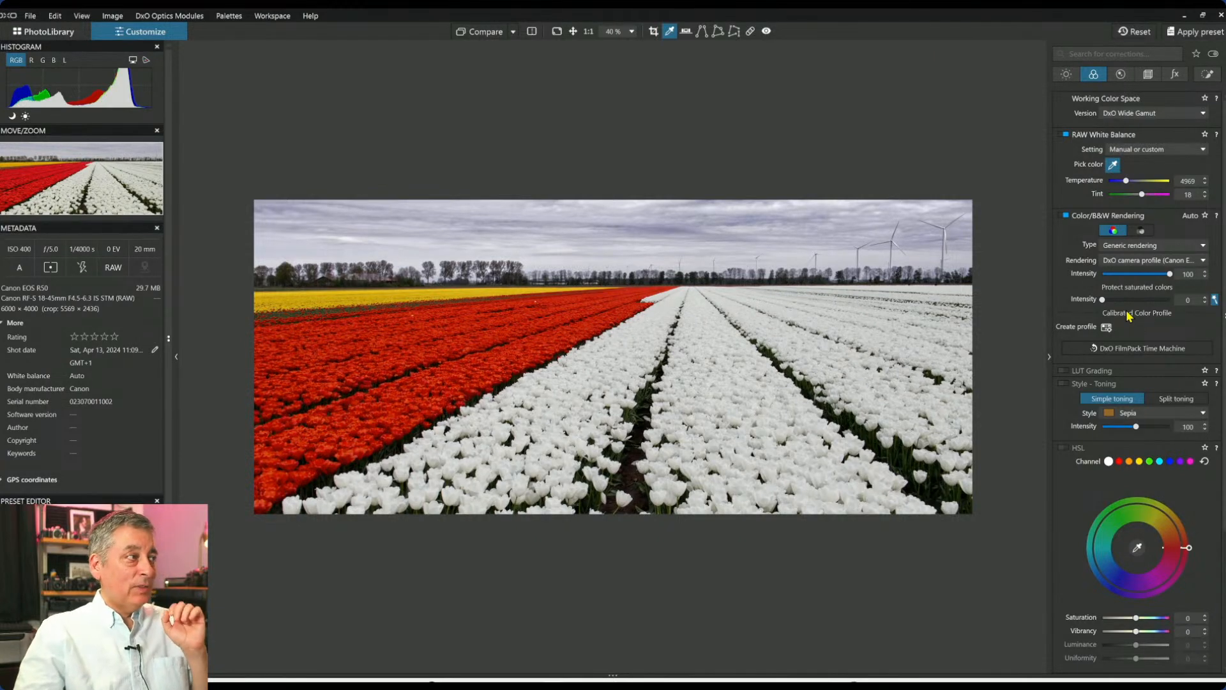
{"action": "scroll", "coordinate": [817, 309], "scroll_direction": "up", "scroll_amount": 1}
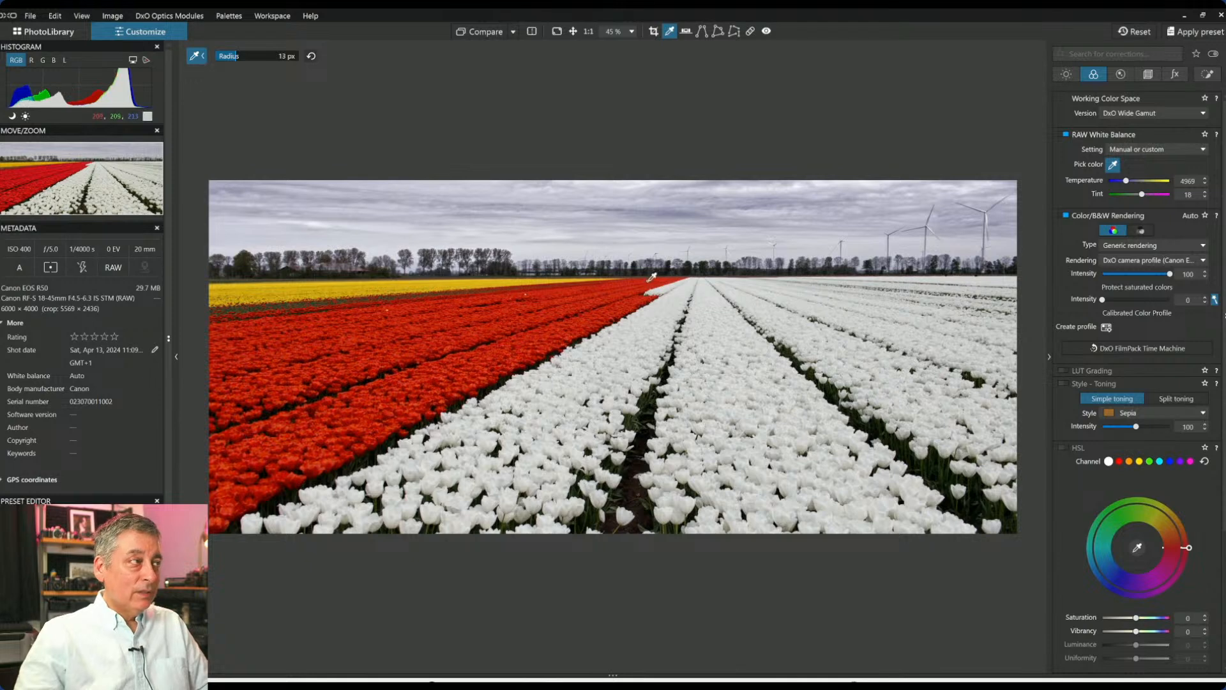
{"action": "left_click", "coordinate": [1126, 262]}
{"action": "left_click", "coordinate": [1129, 288]}
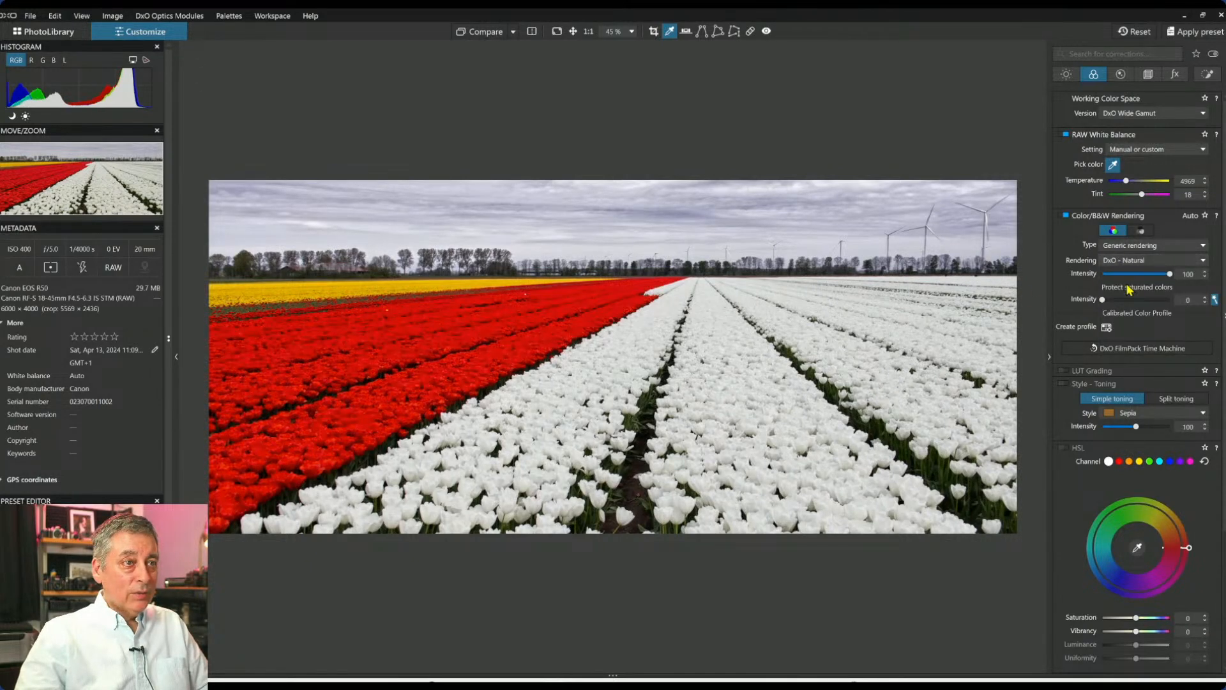
{"action": "left_click", "coordinate": [1135, 263]}
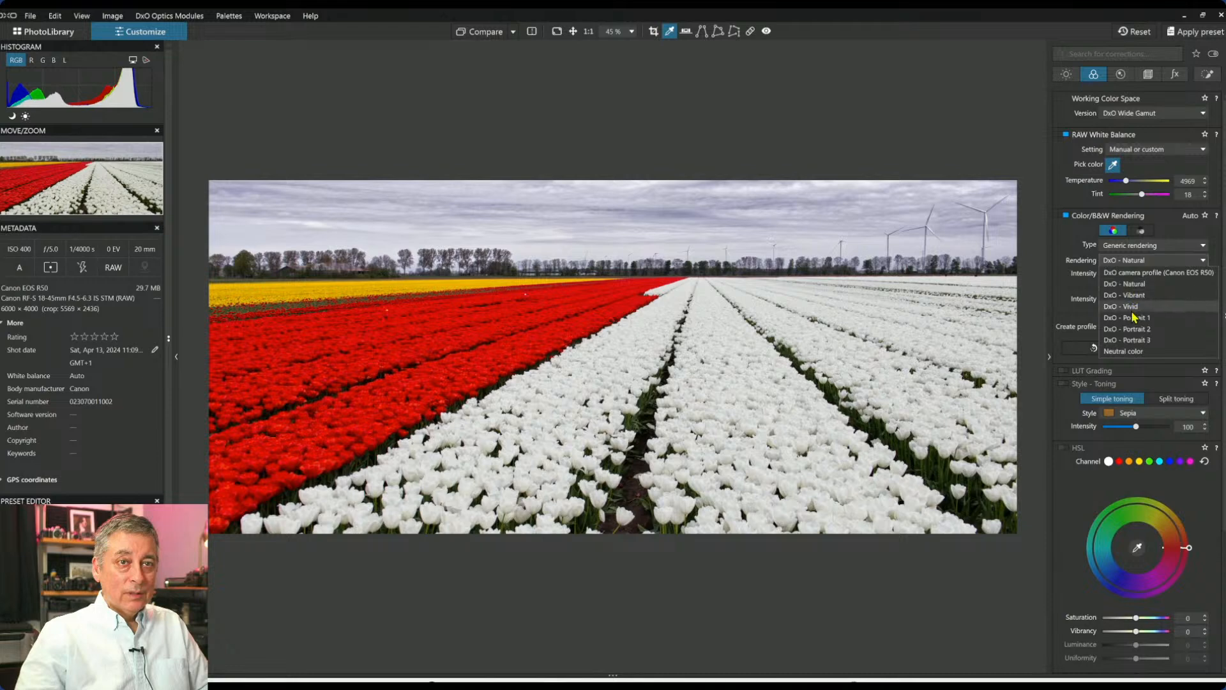
{"action": "left_click", "coordinate": [1132, 295]}
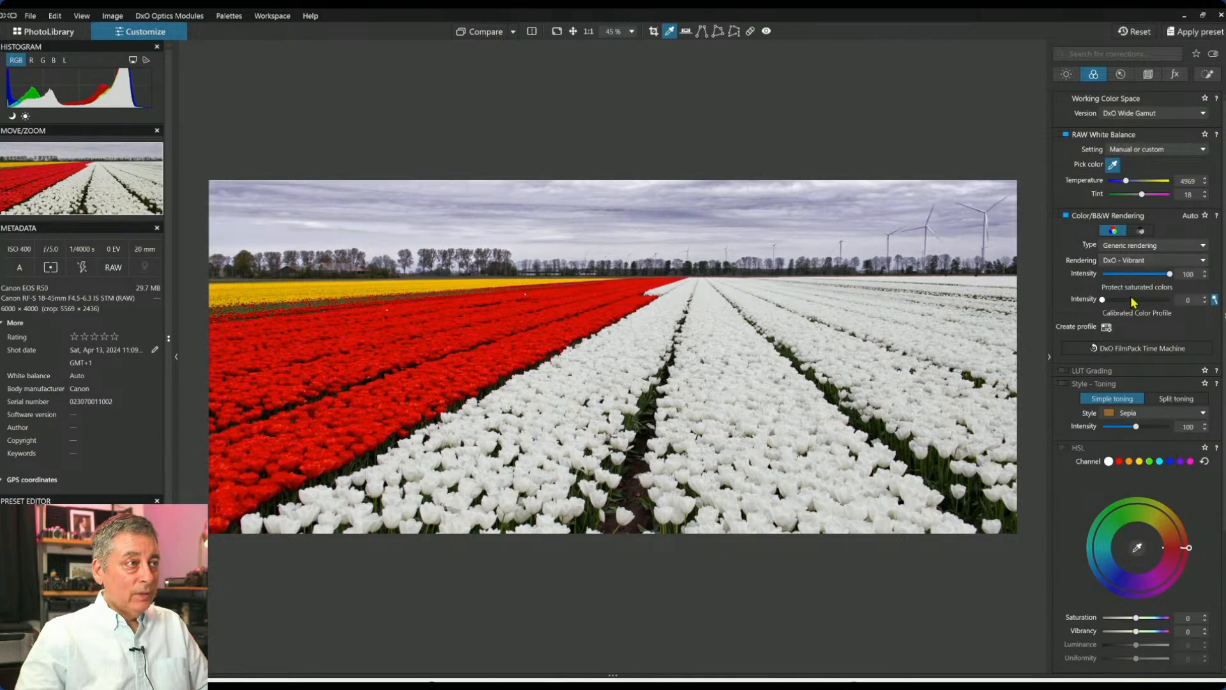
{"action": "left_click", "coordinate": [1136, 262]}
{"action": "left_click", "coordinate": [1137, 276]}
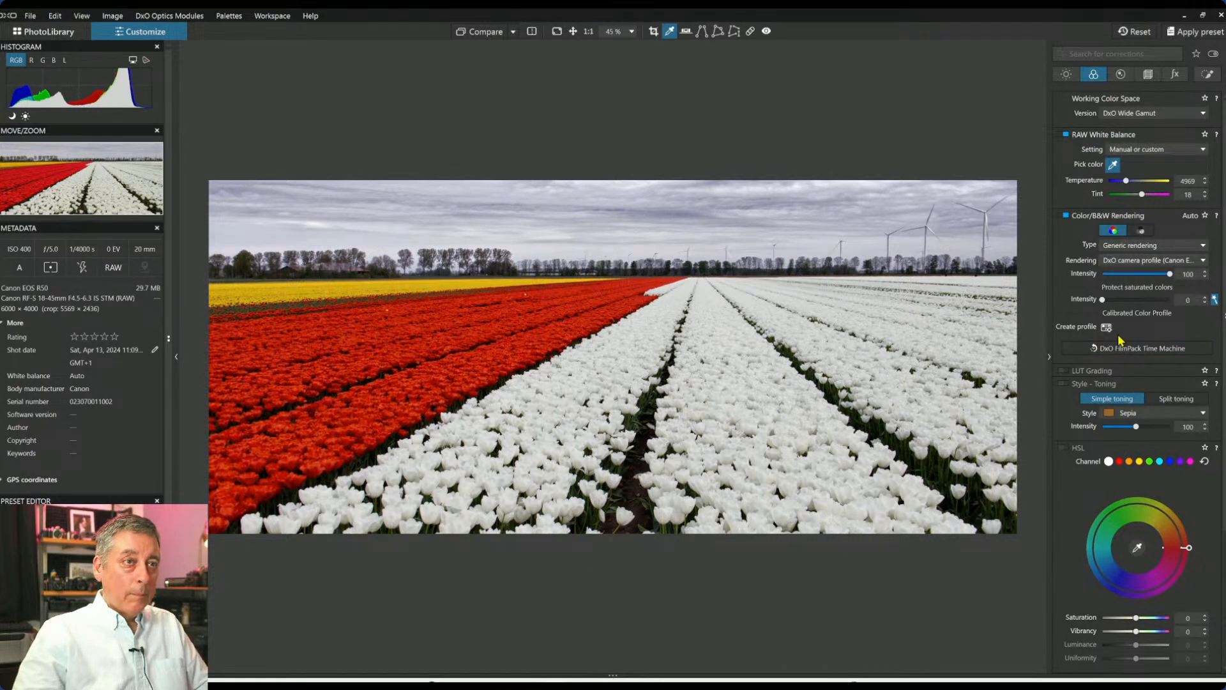
Set the global Selective Tone Shadows to 24 and Blacks to -16, and enable ClearView Plus at intensity 10.
{"action": "left_click", "coordinate": [1068, 75]}
{"action": "left_click", "coordinate": [1150, 255]}
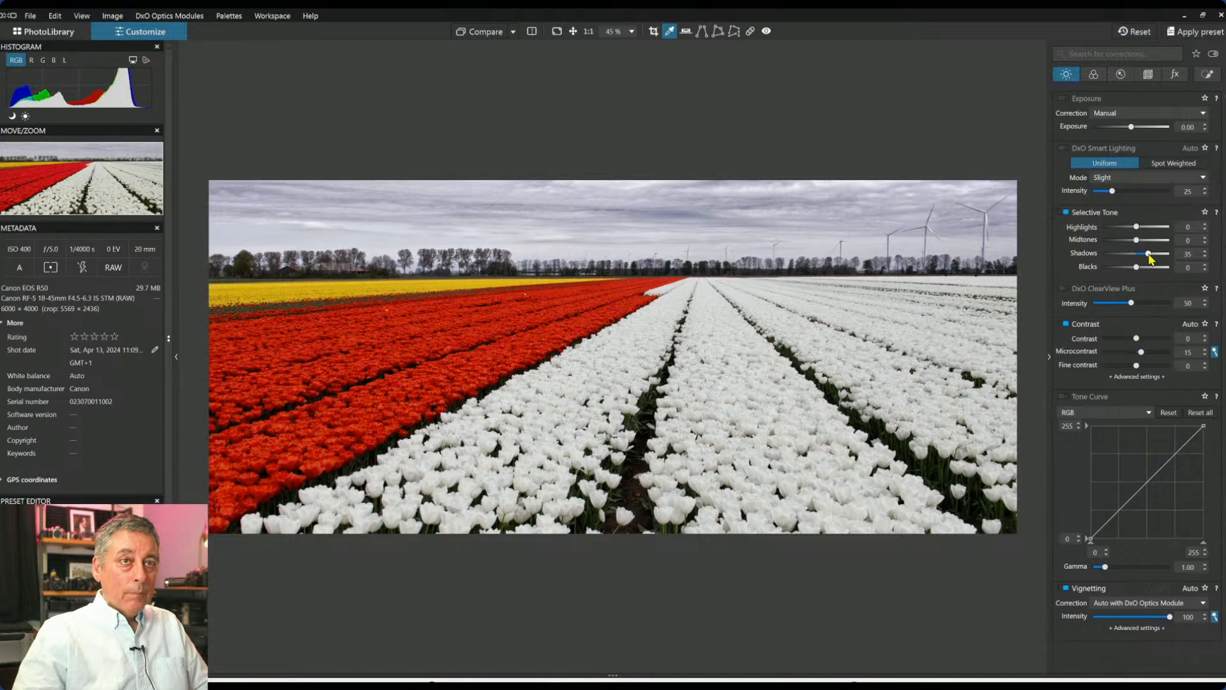
{"action": "left_click_drag", "start_coordinate": [1149, 254], "coordinate": [1132, 267]}
{"action": "left_click", "coordinate": [1101, 304]}
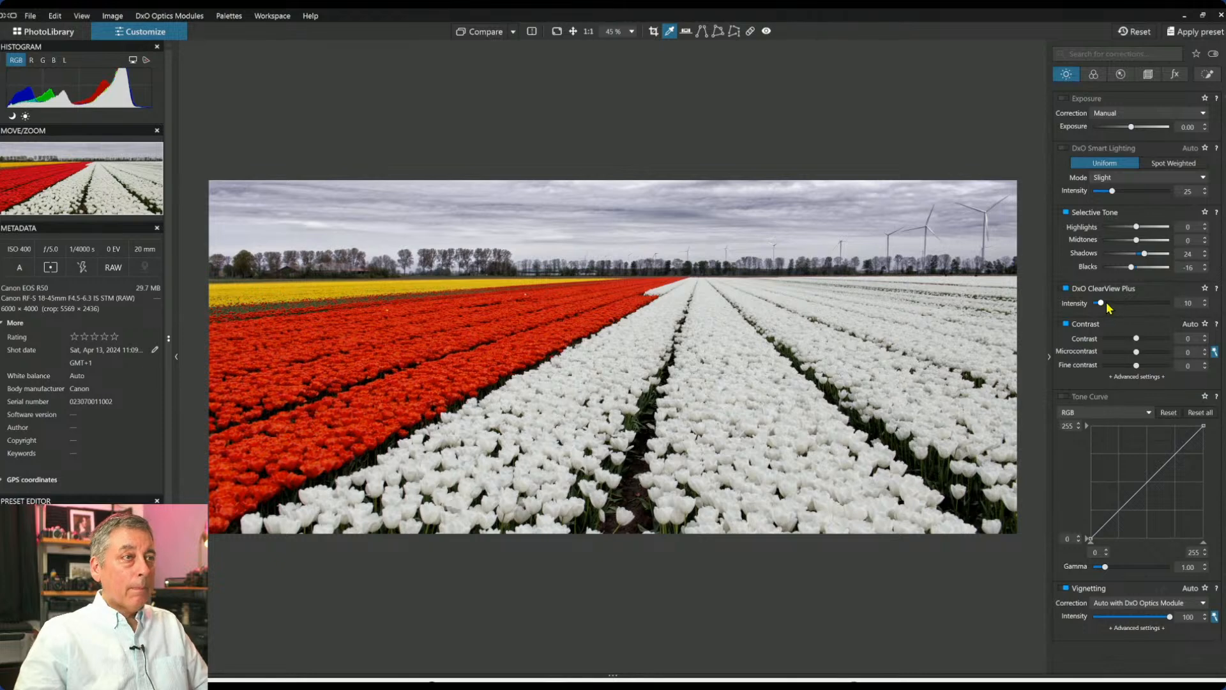
Reselect the sky's control line mask and reduce ClearView Plus to 32 and Microcontrast to 14.
{"action": "left_click", "coordinate": [1208, 75]}
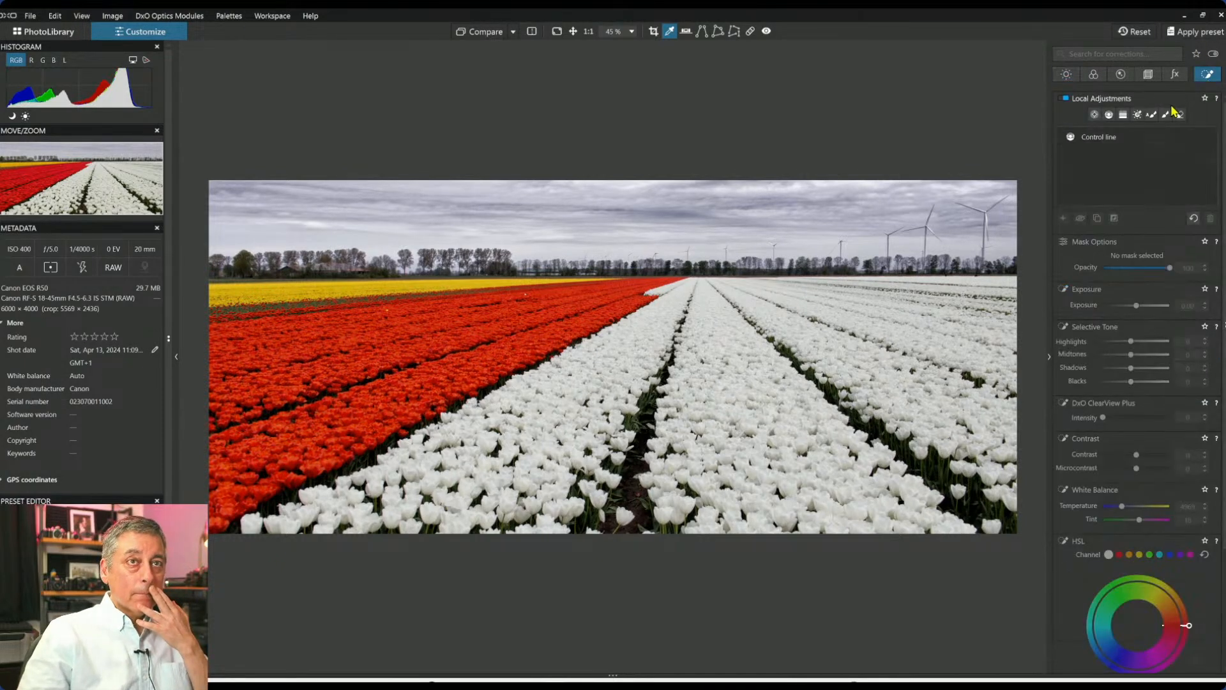
{"action": "left_click", "coordinate": [1111, 116]}
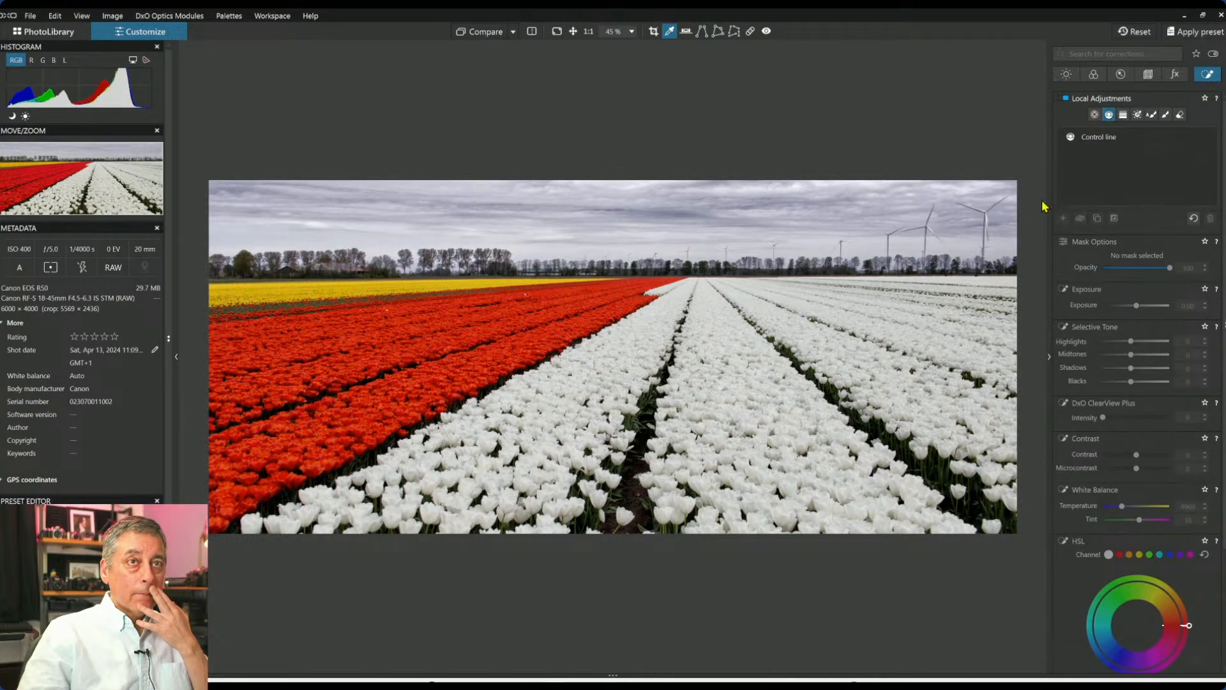
{"action": "left_click", "coordinate": [713, 258]}
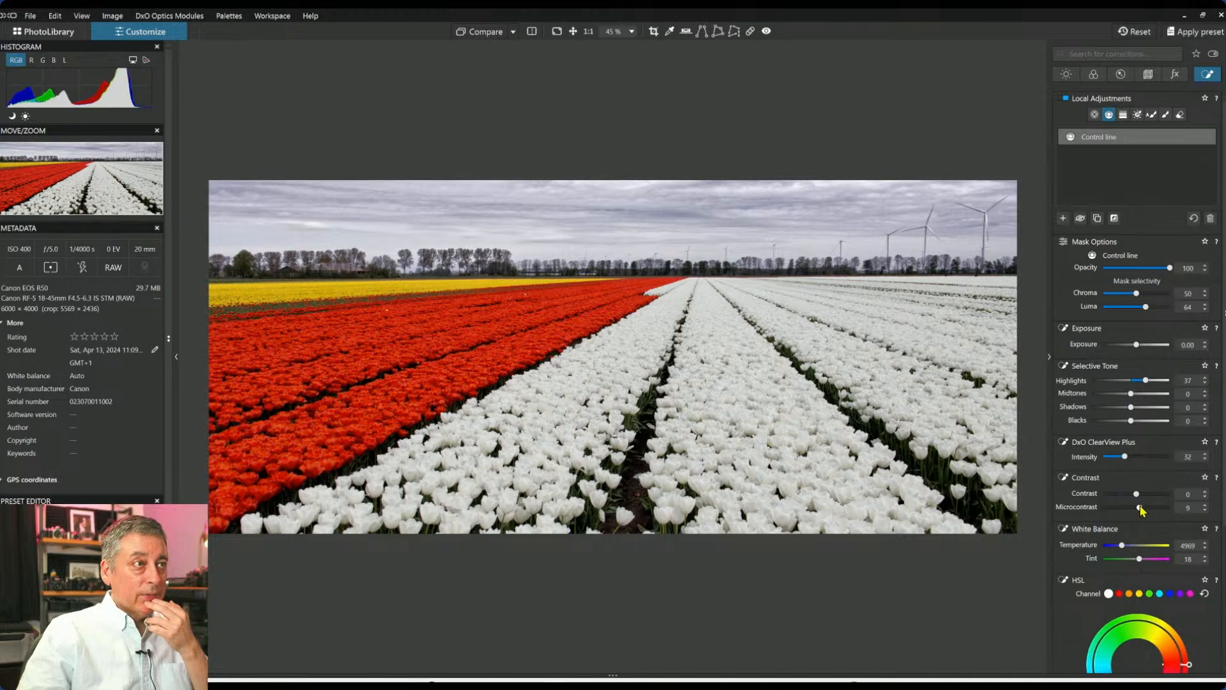
{"action": "mouse_move", "coordinate": [1140, 509]}
{"action": "left_mouse_down"}
{"action": "mouse_move", "coordinate": [1119, 509]}
{"action": "mouse_move", "coordinate": [1138, 516]}
{"action": "left_mouse_up"}
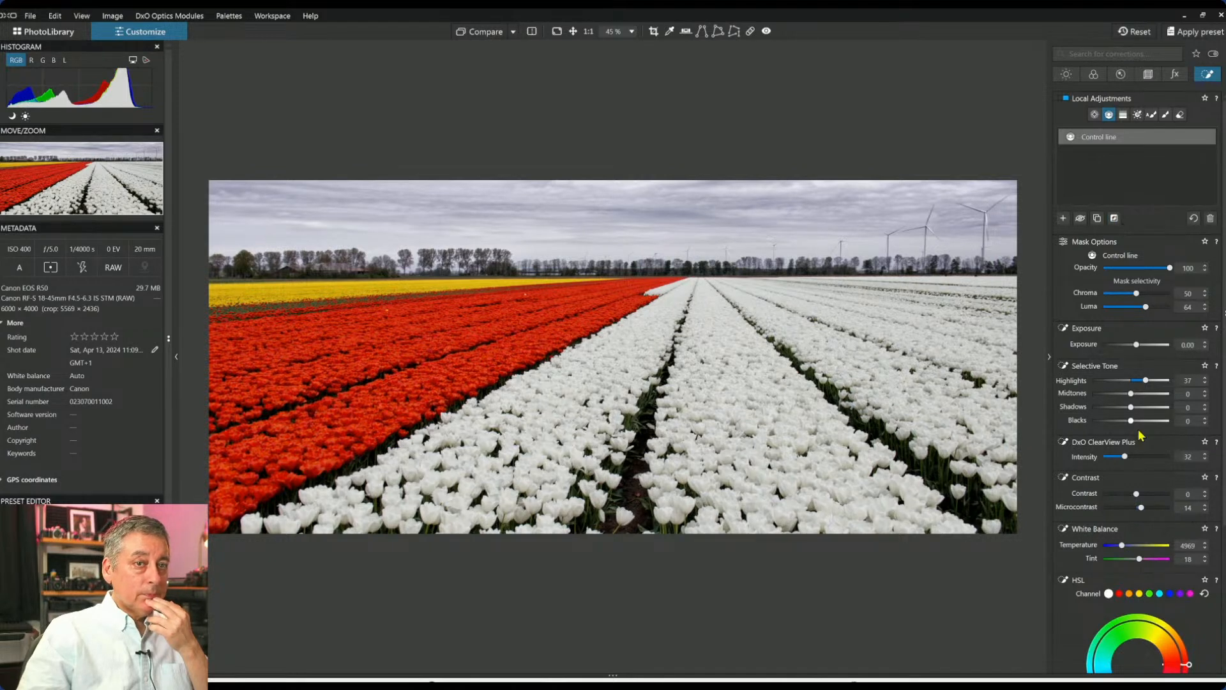
{"action": "mouse_move", "coordinate": [1123, 549]}
{"action": "left_mouse_down"}
{"action": "mouse_move", "coordinate": [1137, 549]}
{"action": "mouse_move", "coordinate": [1123, 549]}
{"action": "left_mouse_up"}
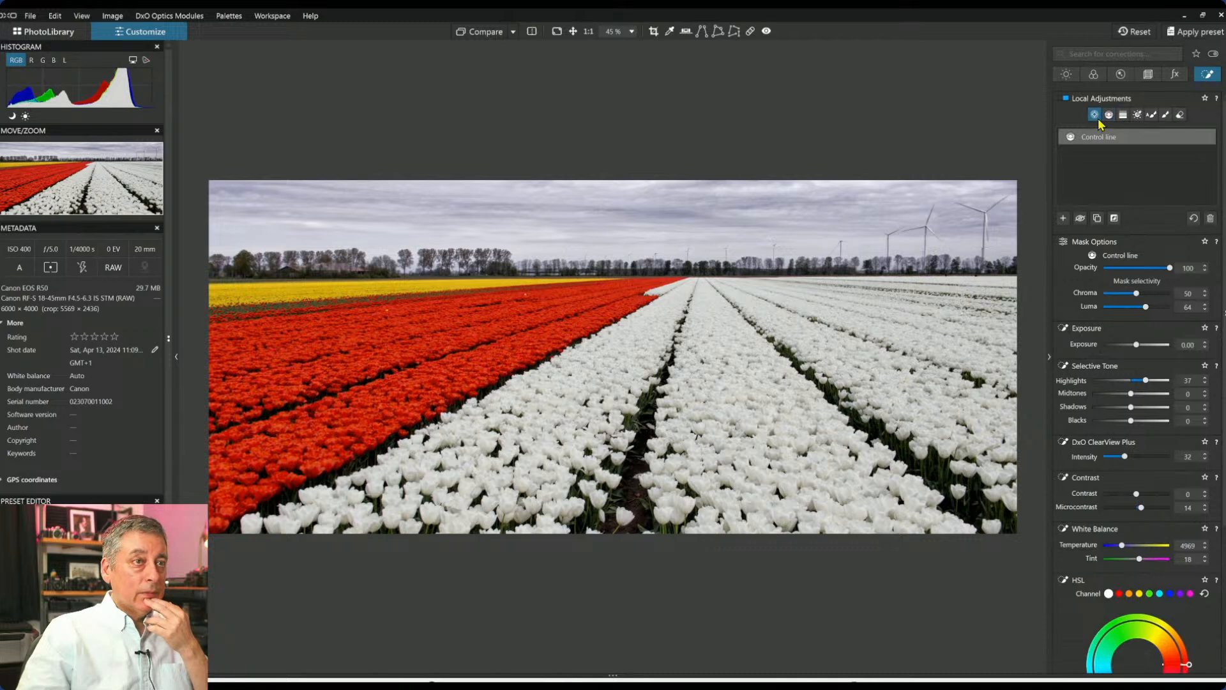
{"action": "left_click", "coordinate": [712, 253]}
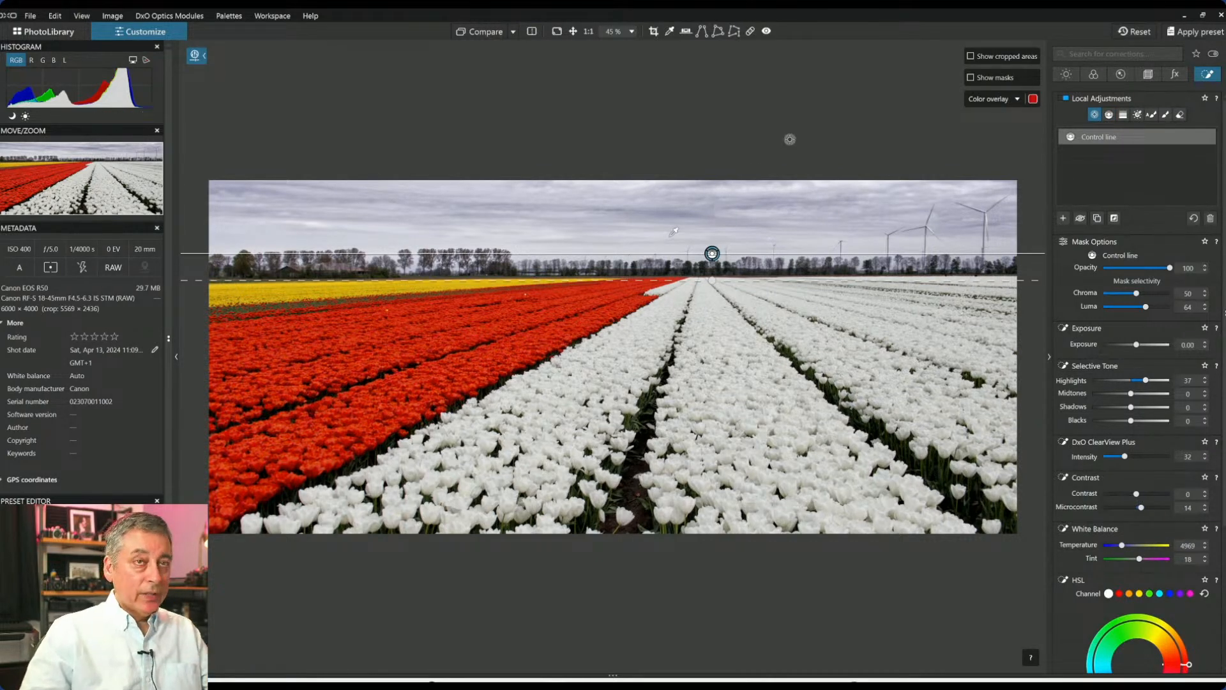
Try a new control point mask over the left part of the sky with Highlights 32 and Midtones 17, enlarging its area.
{"action": "left_click", "coordinate": [1063, 218]}
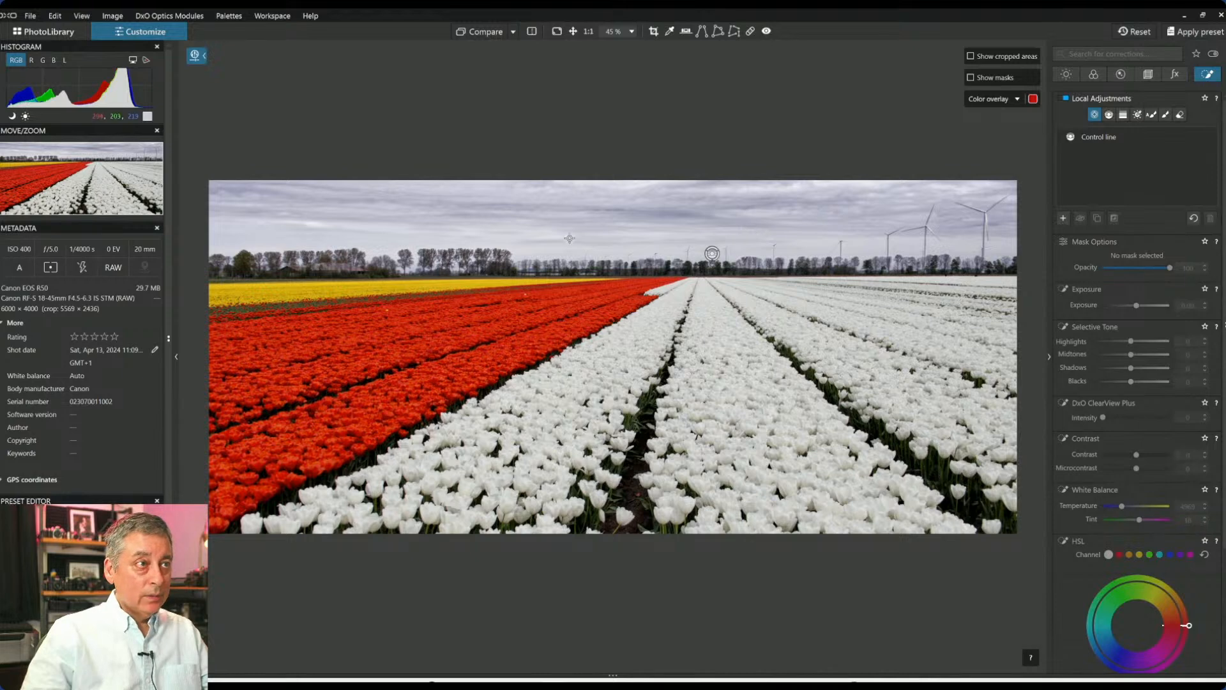
{"action": "left_click", "coordinate": [414, 244]}
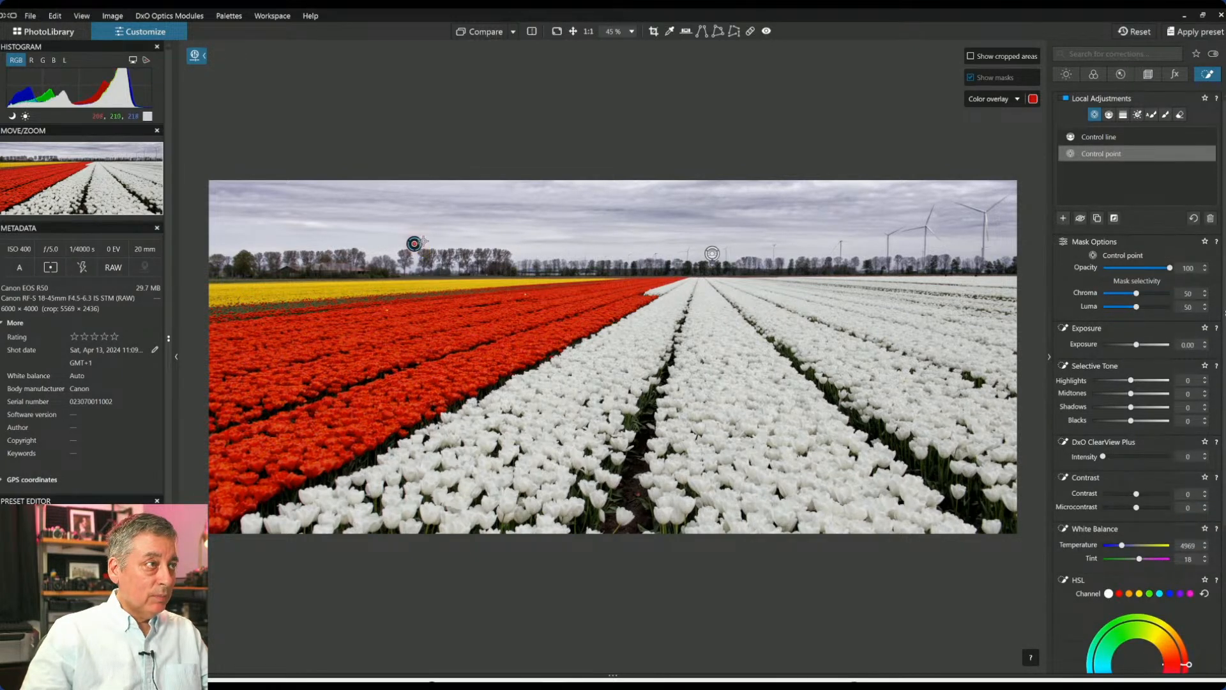
{"action": "left_click_drag", "start_coordinate": [423, 240], "coordinate": [488, 237]}
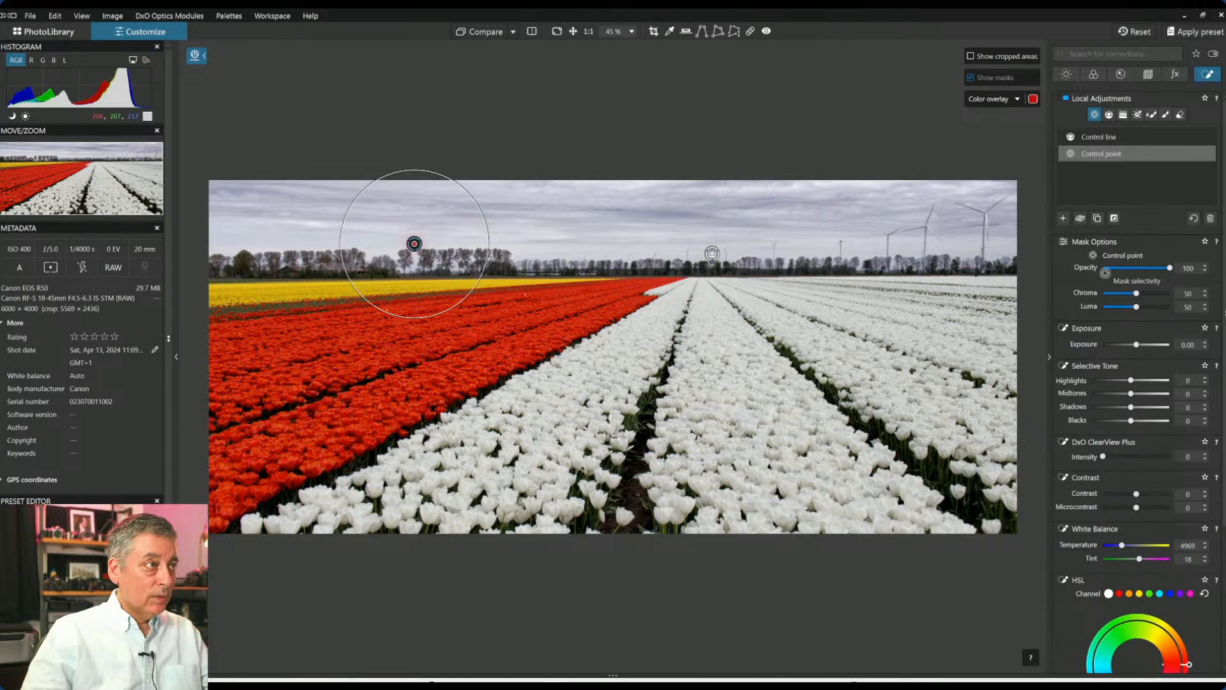
{"action": "mouse_move", "coordinate": [1132, 380]}
{"action": "left_mouse_down"}
{"action": "mouse_move", "coordinate": [1158, 382]}
{"action": "mouse_move", "coordinate": [1138, 393]}
{"action": "left_mouse_up"}
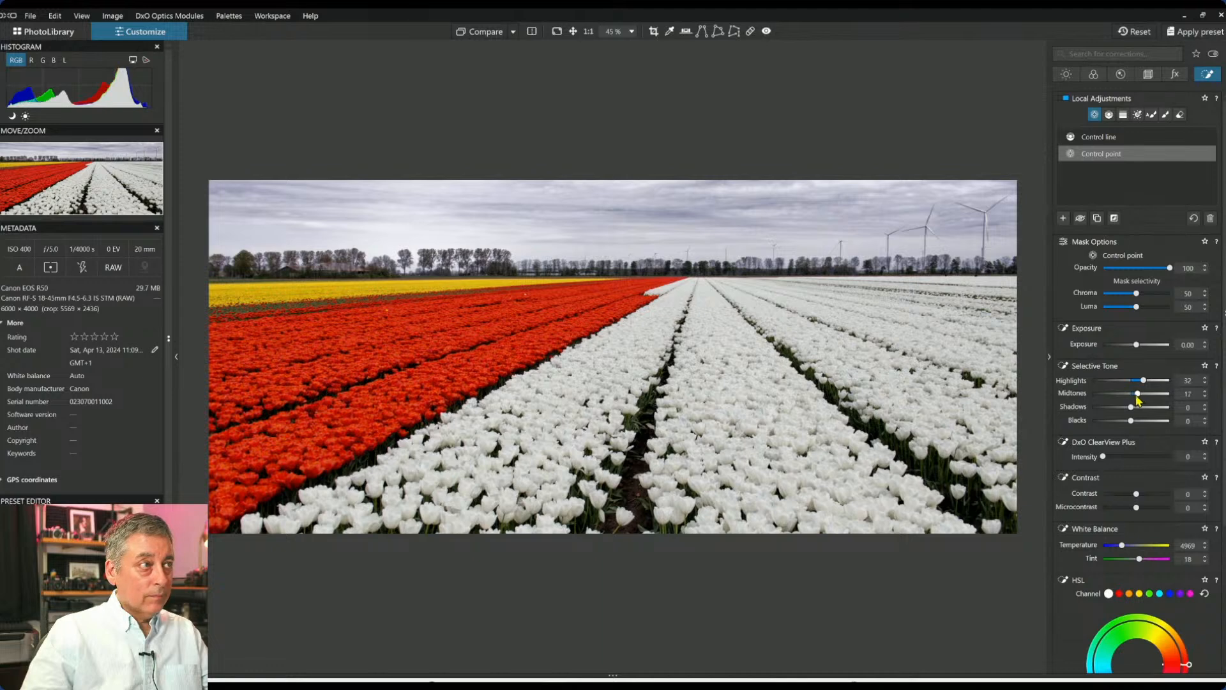
{"action": "left_click_drag", "start_coordinate": [343, 235], "coordinate": [310, 234]}
{"action": "left_click_drag", "start_coordinate": [415, 243], "coordinate": [330, 237]}
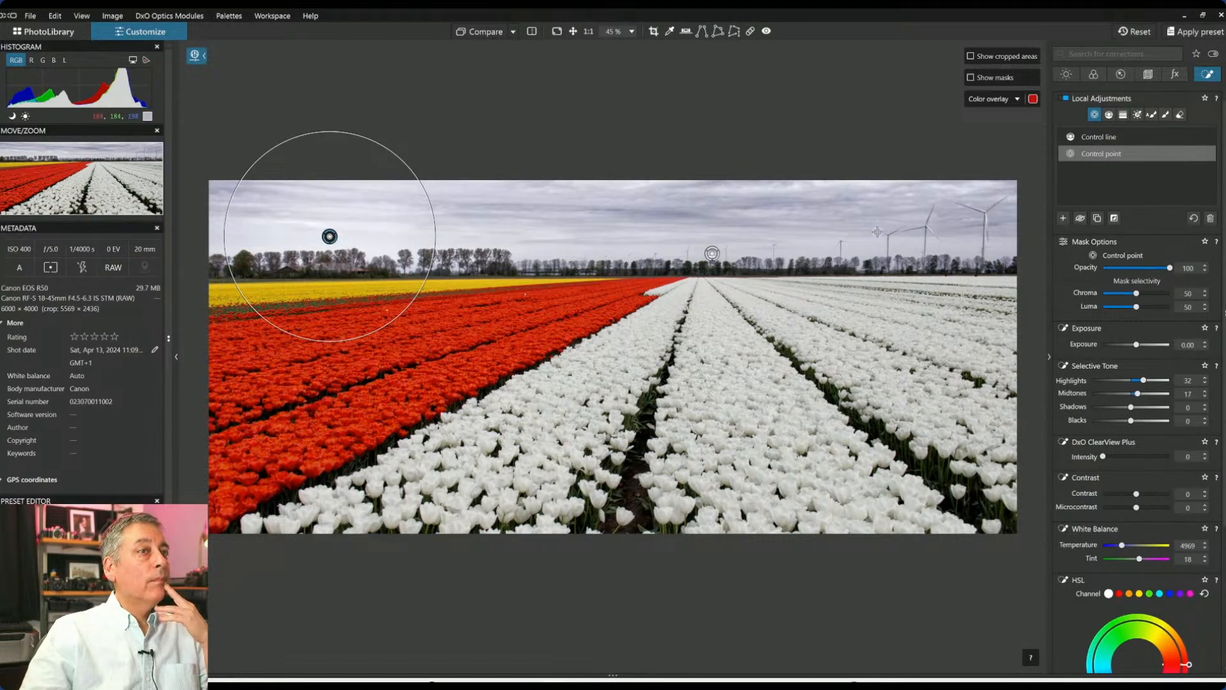
Add further control points near the wind turbines and mid-horizon, and delete this whole control point mask.
{"action": "left_click", "coordinate": [961, 245]}
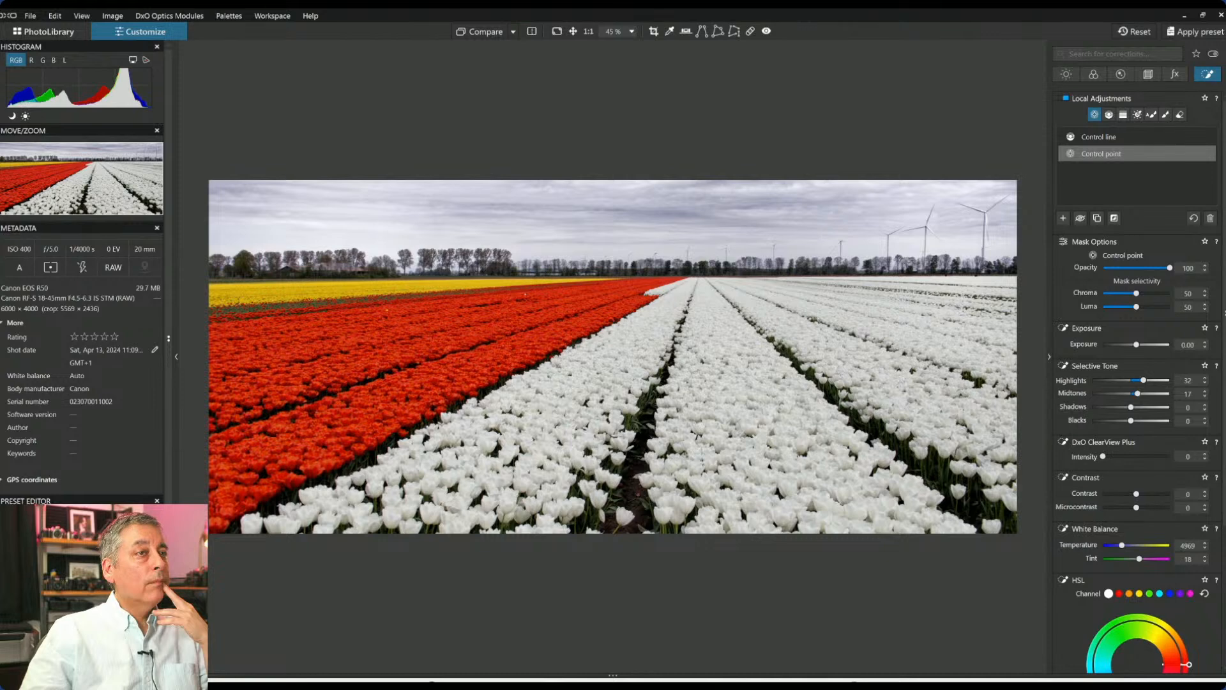
{"action": "left_click", "coordinate": [644, 253]}
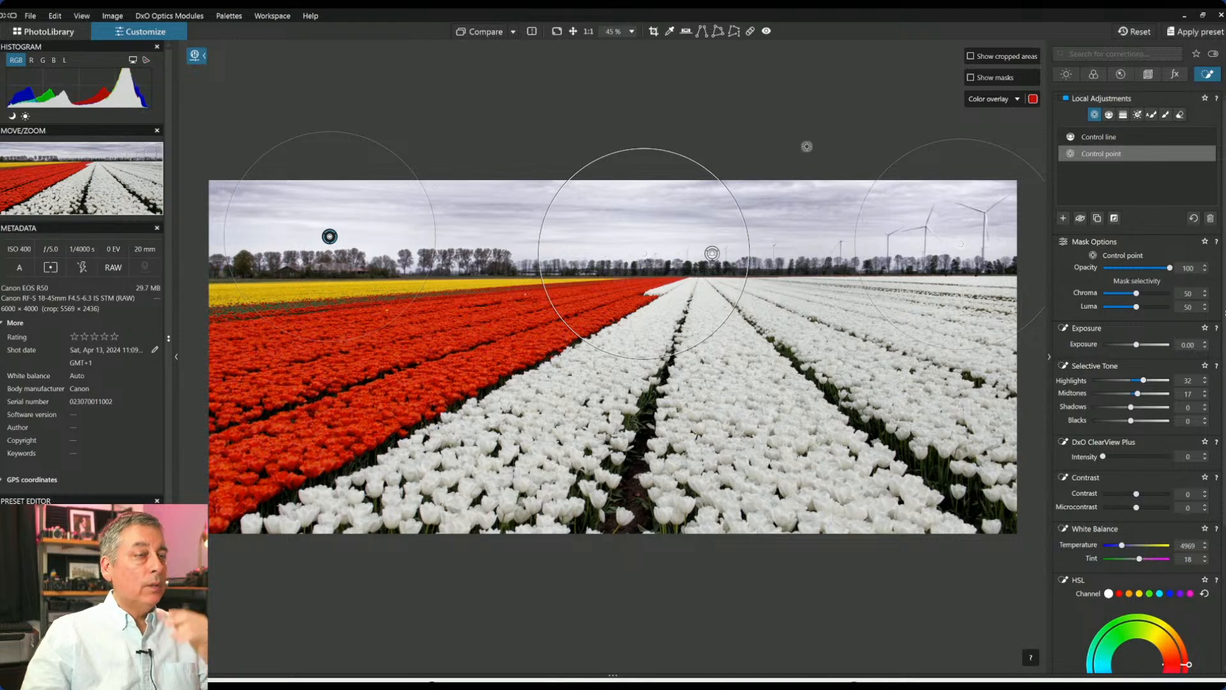
{"action": "key", "text": "ctrl+z"}
{"action": "key", "text": "Delete"}
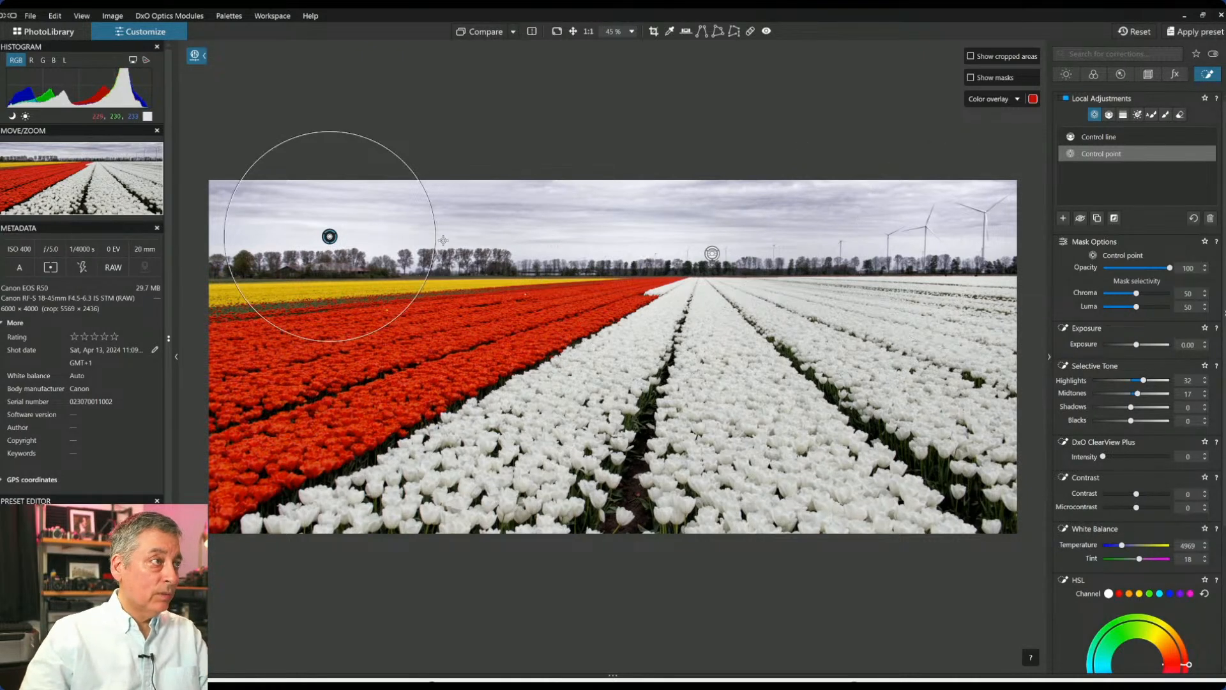
{"action": "key", "text": "Delete"}
Place a new control point in the sky above the middle of the horizon, enlarge its area and set Highlights to 56.
{"action": "left_click", "coordinate": [625, 247]}
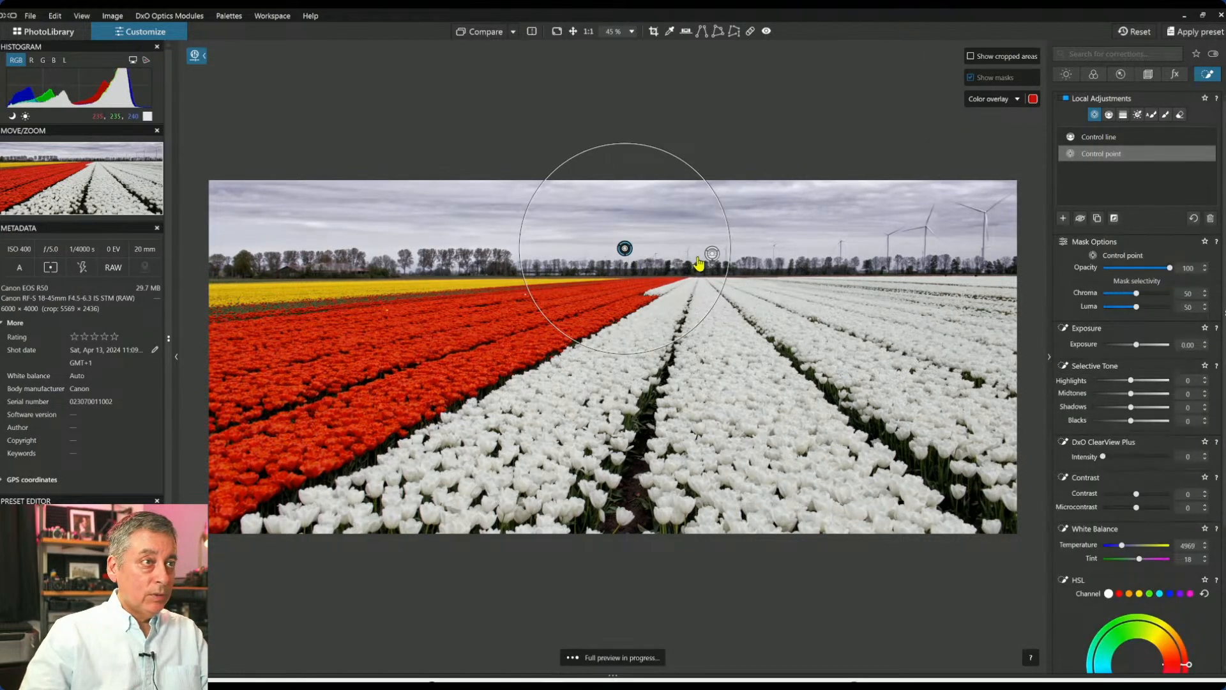
{"action": "left_click_drag", "start_coordinate": [625, 248], "coordinate": [649, 249]}
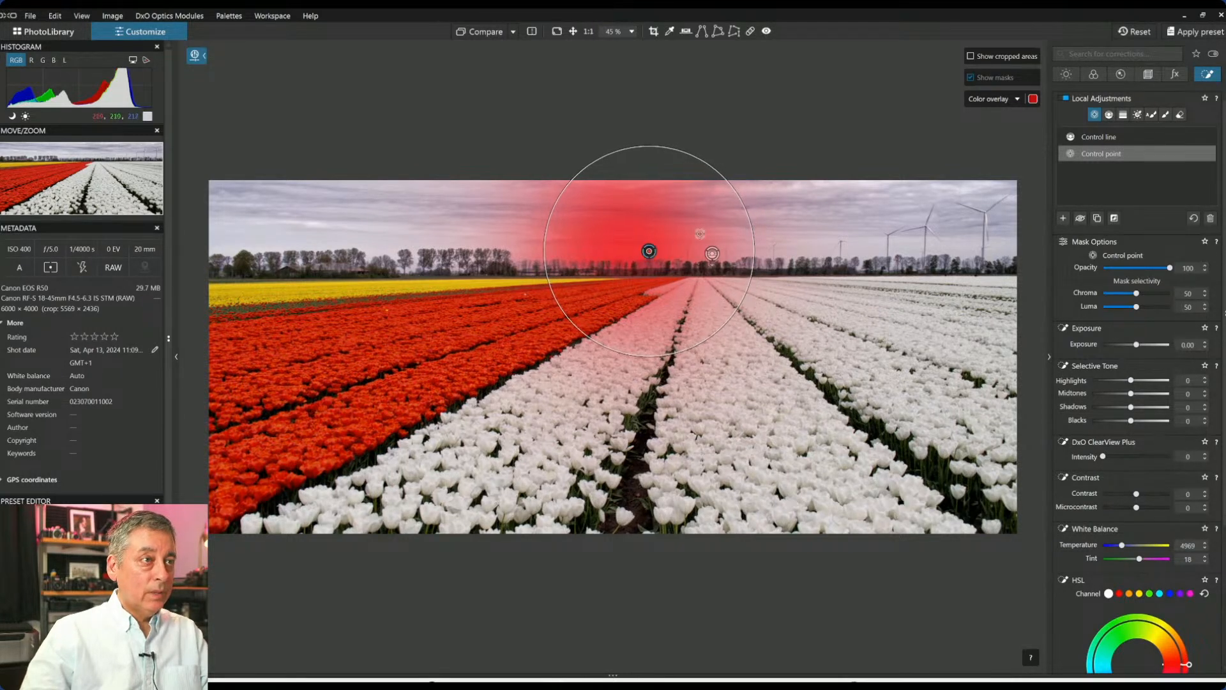
{"action": "left_click_drag", "start_coordinate": [745, 217], "coordinate": [814, 194]}
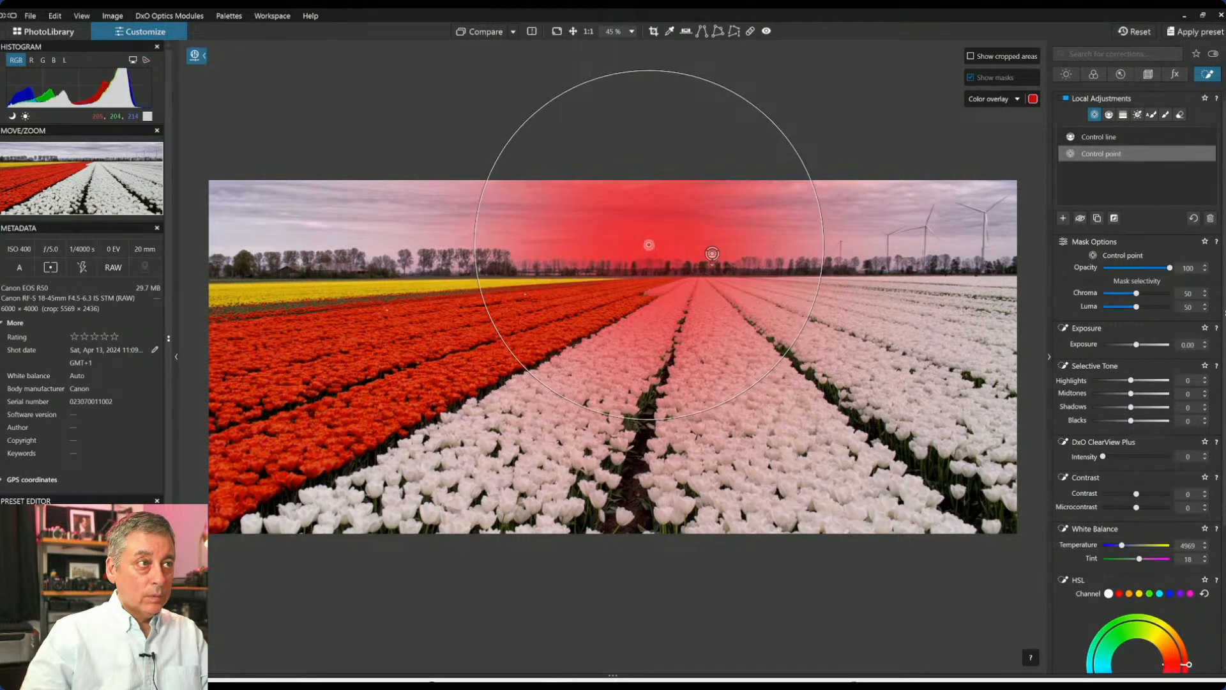
{"action": "left_click_drag", "start_coordinate": [1131, 381], "coordinate": [1159, 386]}
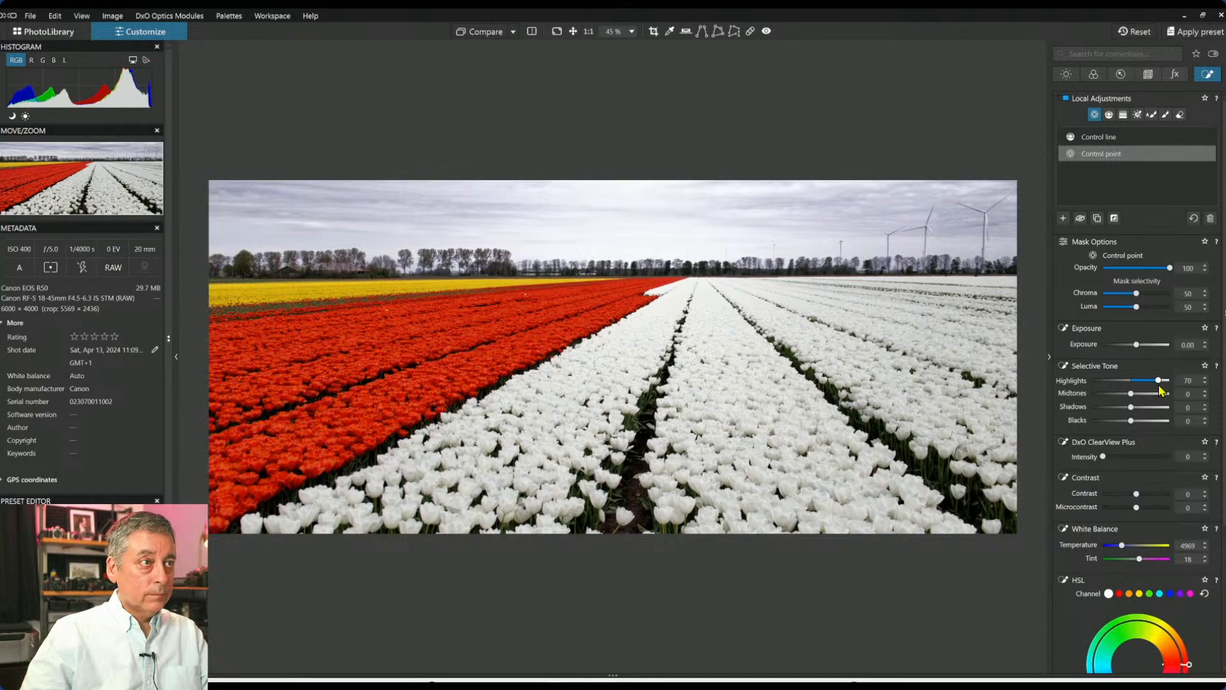
{"action": "left_click_drag", "start_coordinate": [1162, 388], "coordinate": [1156, 388]}
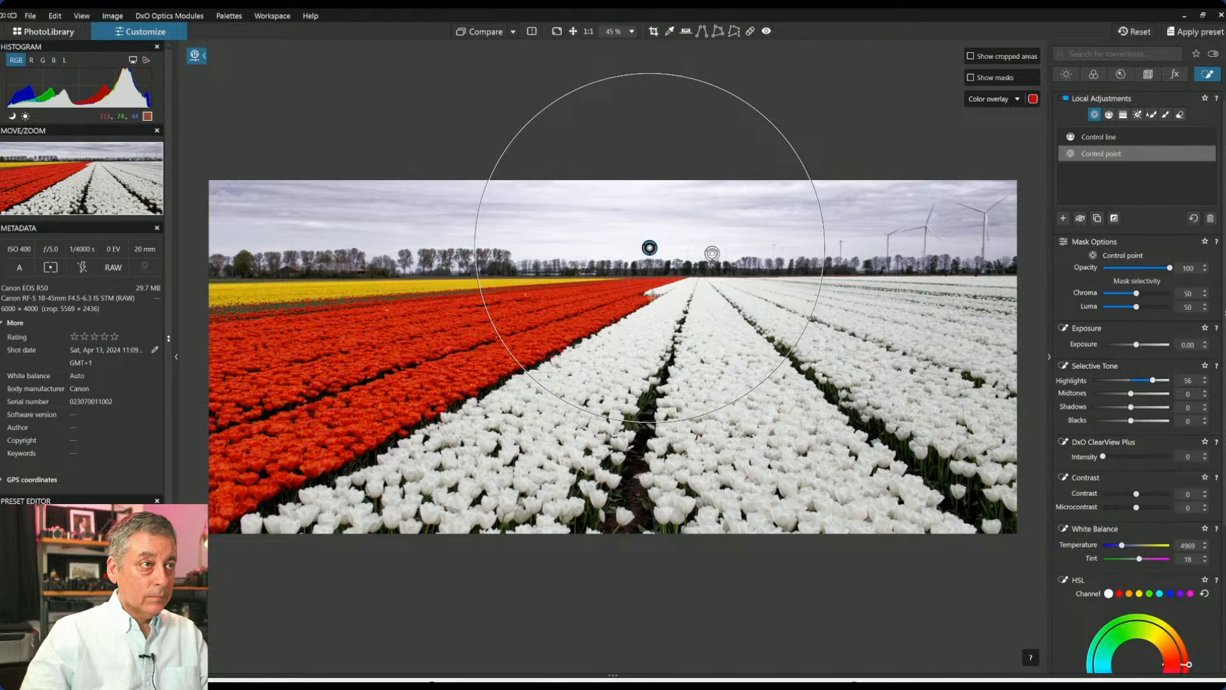
Shrink the central control point's area, move it slightly higher in the sky and set its temperature to 8648.
{"action": "left_click_drag", "start_coordinate": [677, 427], "coordinate": [661, 294]}
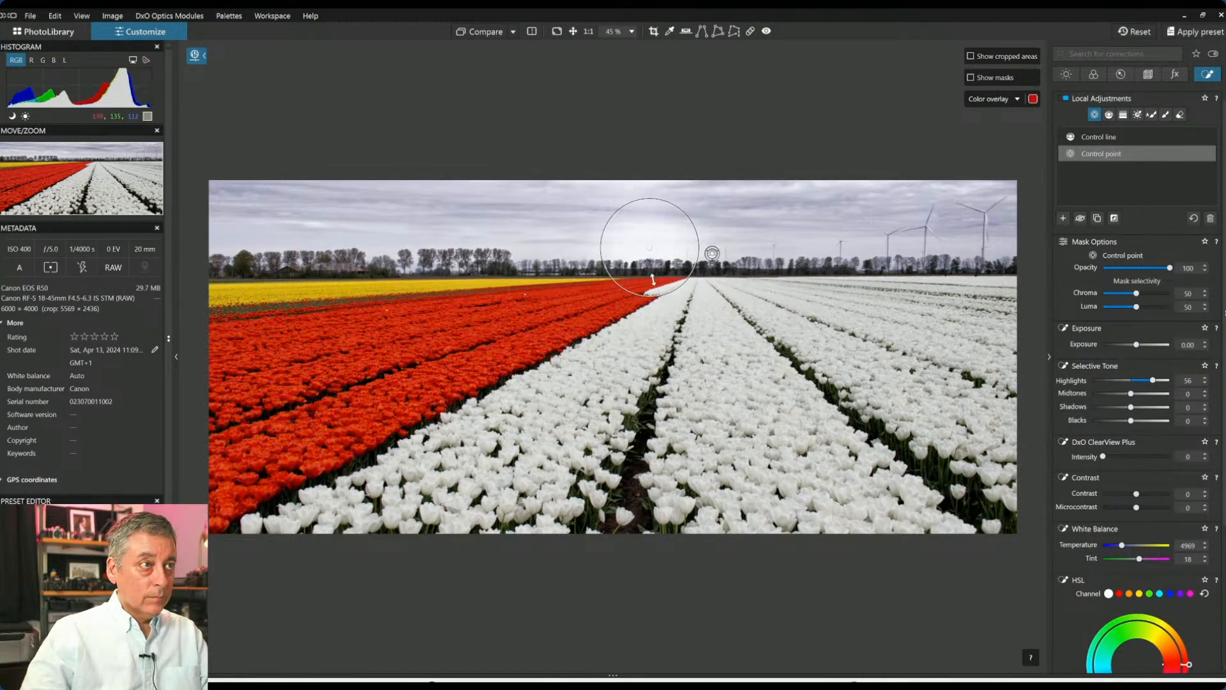
{"action": "left_click_drag", "start_coordinate": [650, 249], "coordinate": [647, 235]}
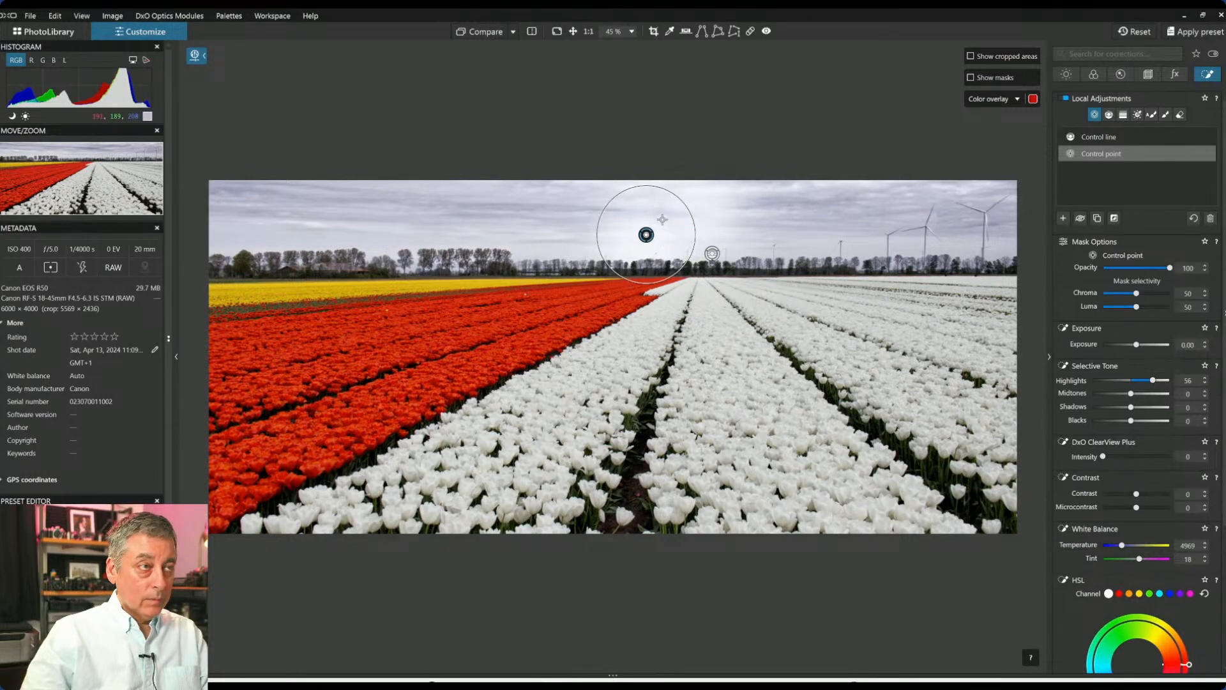
{"action": "left_click_drag", "start_coordinate": [690, 206], "coordinate": [699, 181]}
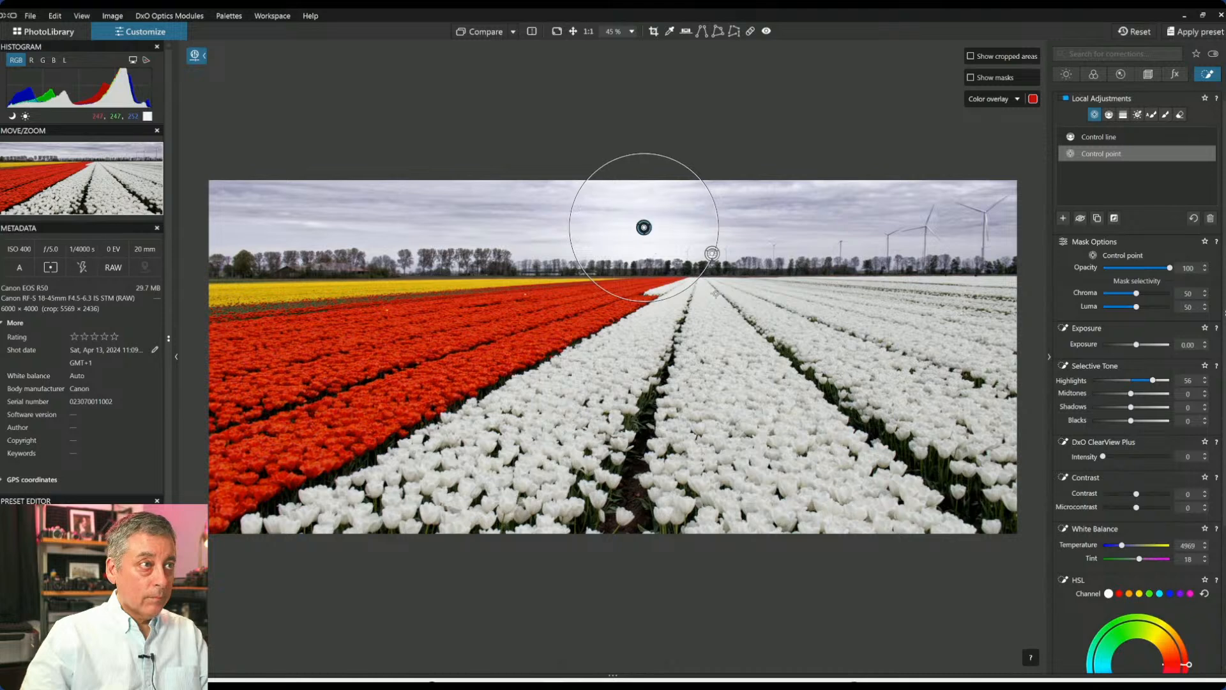
{"action": "left_click_drag", "start_coordinate": [1123, 546], "coordinate": [1134, 551]}
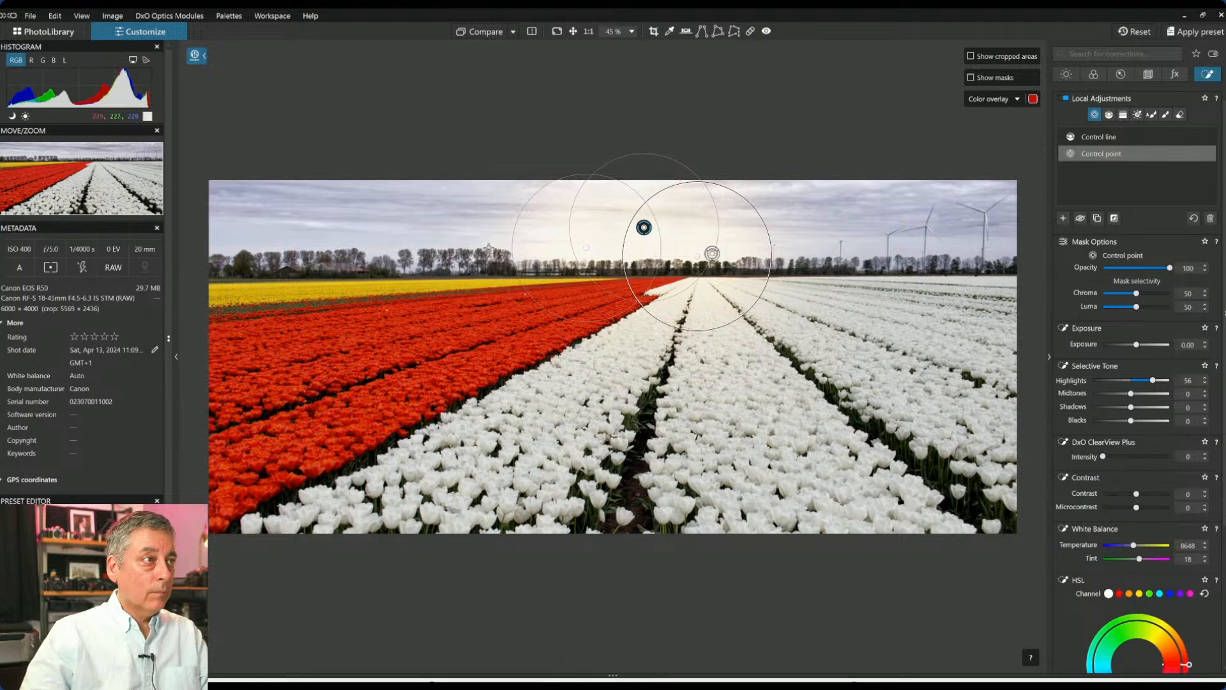
Extend the central glow with progressively smaller control points along the horizon on both sides, adjusting their sizes and positions.
{"action": "left_click_drag", "start_coordinate": [517, 176], "coordinate": [501, 216]}
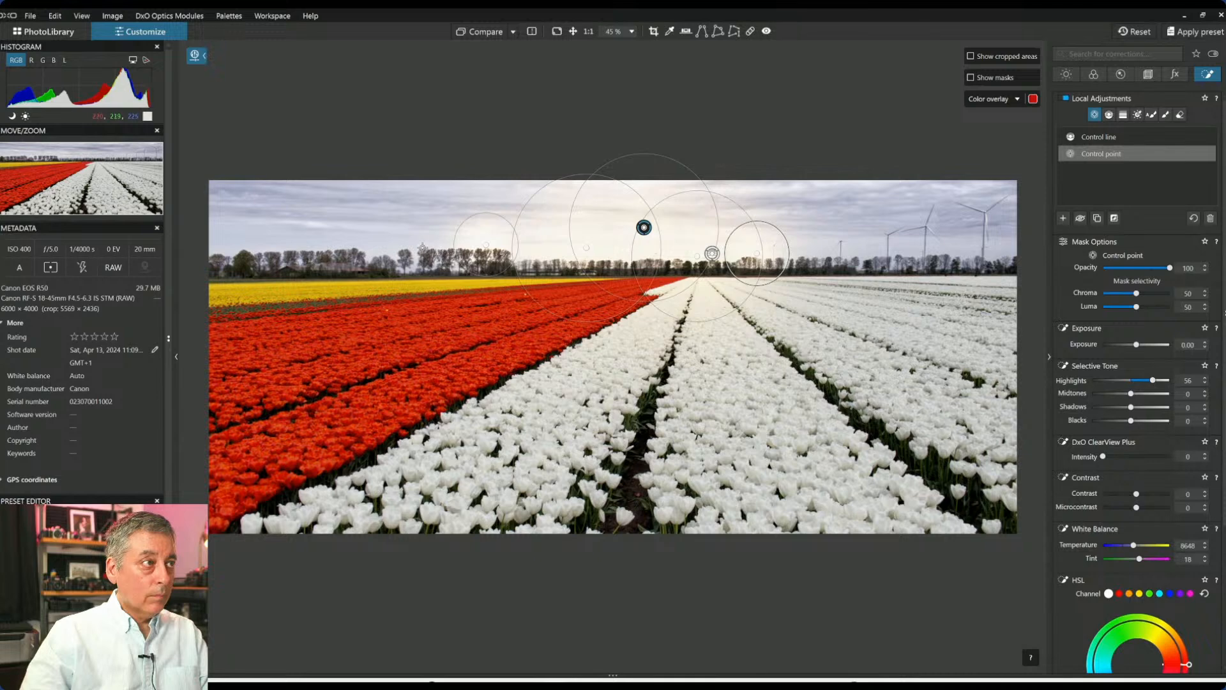
{"action": "left_click_drag", "start_coordinate": [443, 223], "coordinate": [434, 234]}
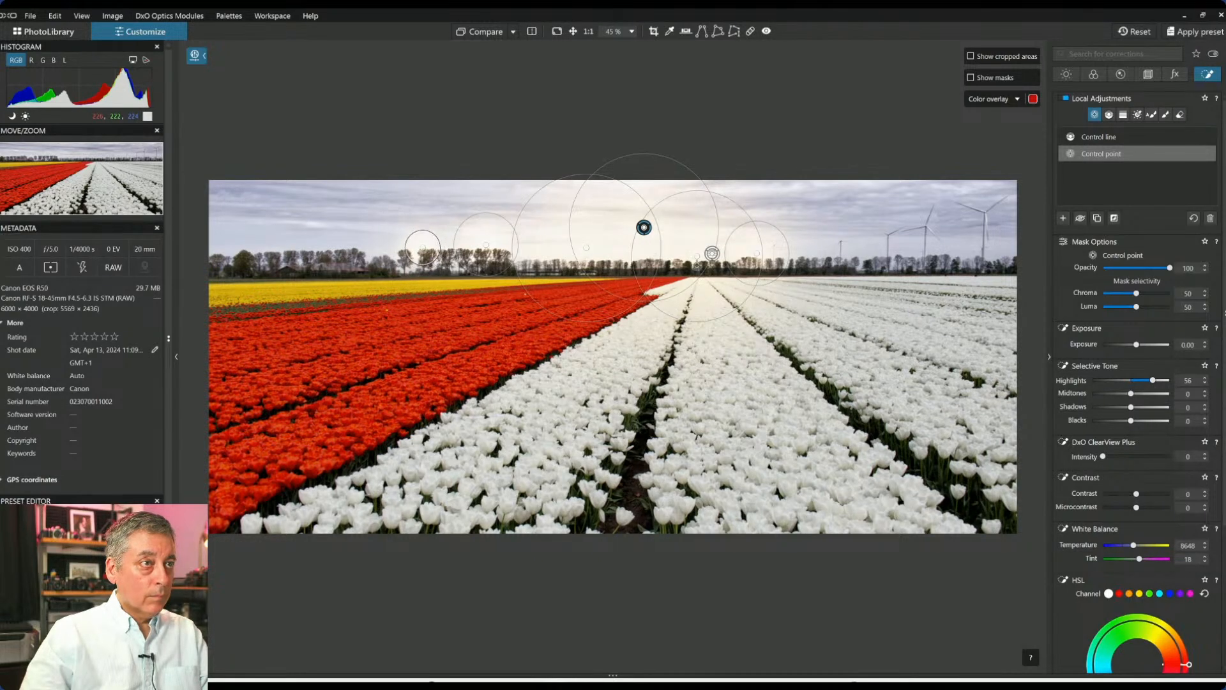
{"action": "left_click", "coordinate": [793, 254]}
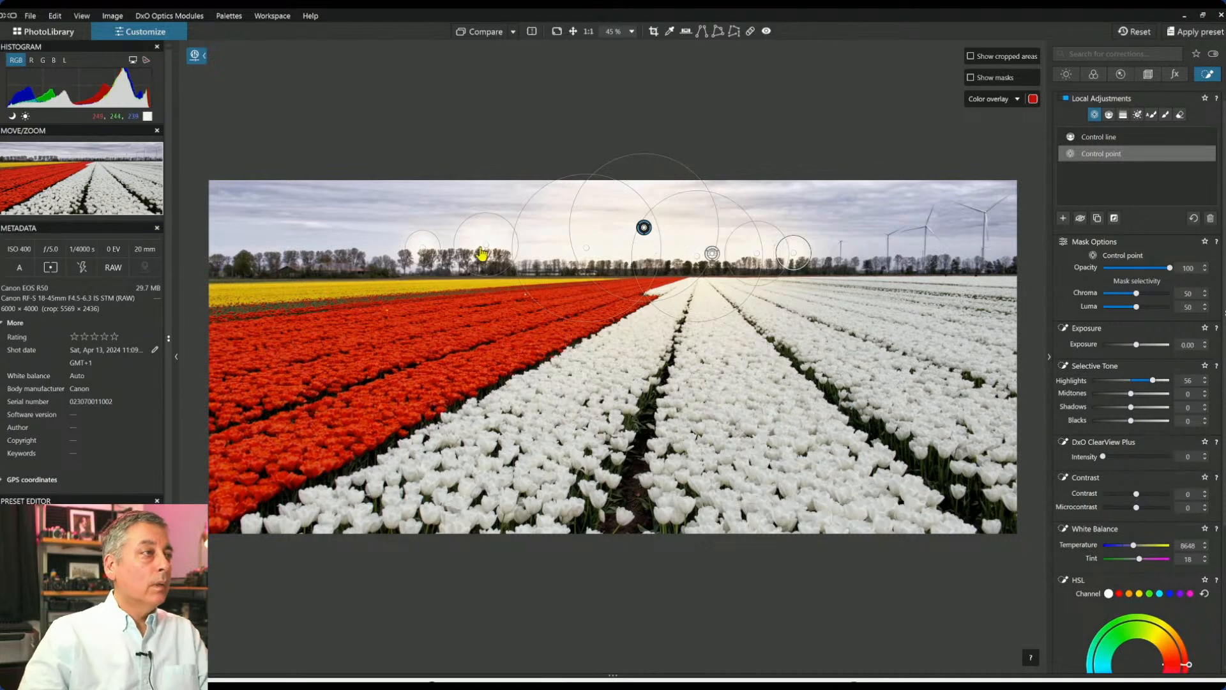
{"action": "left_click_drag", "start_coordinate": [424, 247], "coordinate": [460, 247]}
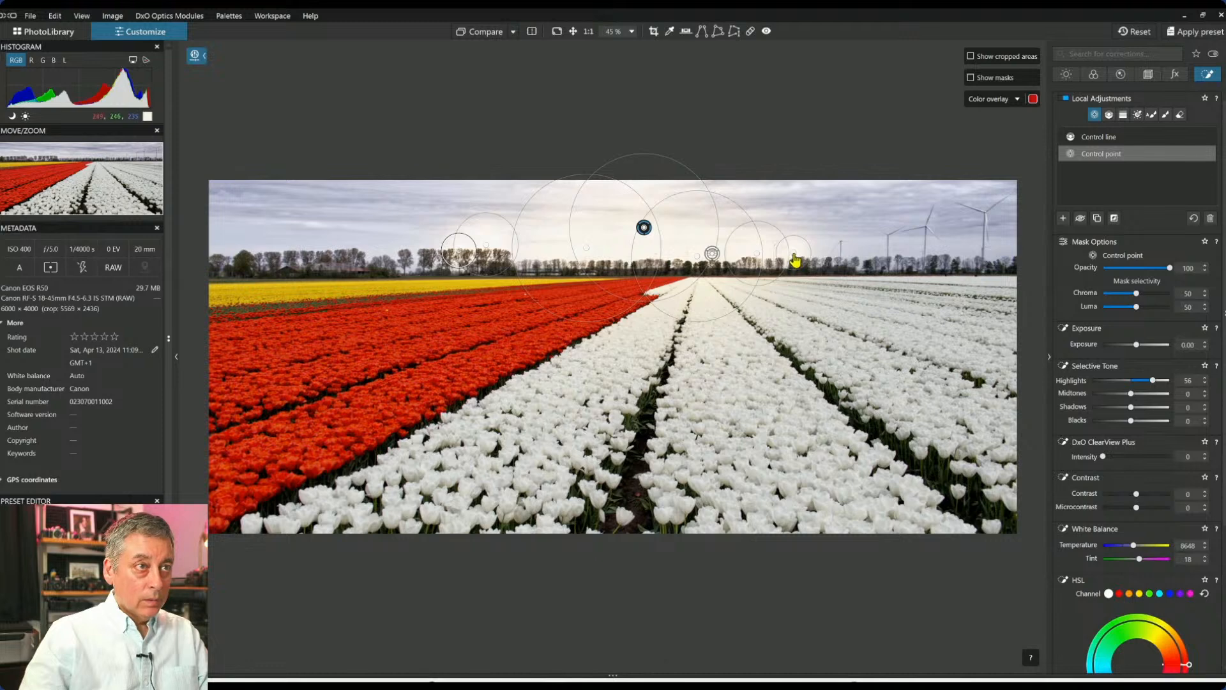
{"action": "left_click_drag", "start_coordinate": [791, 252], "coordinate": [787, 255]}
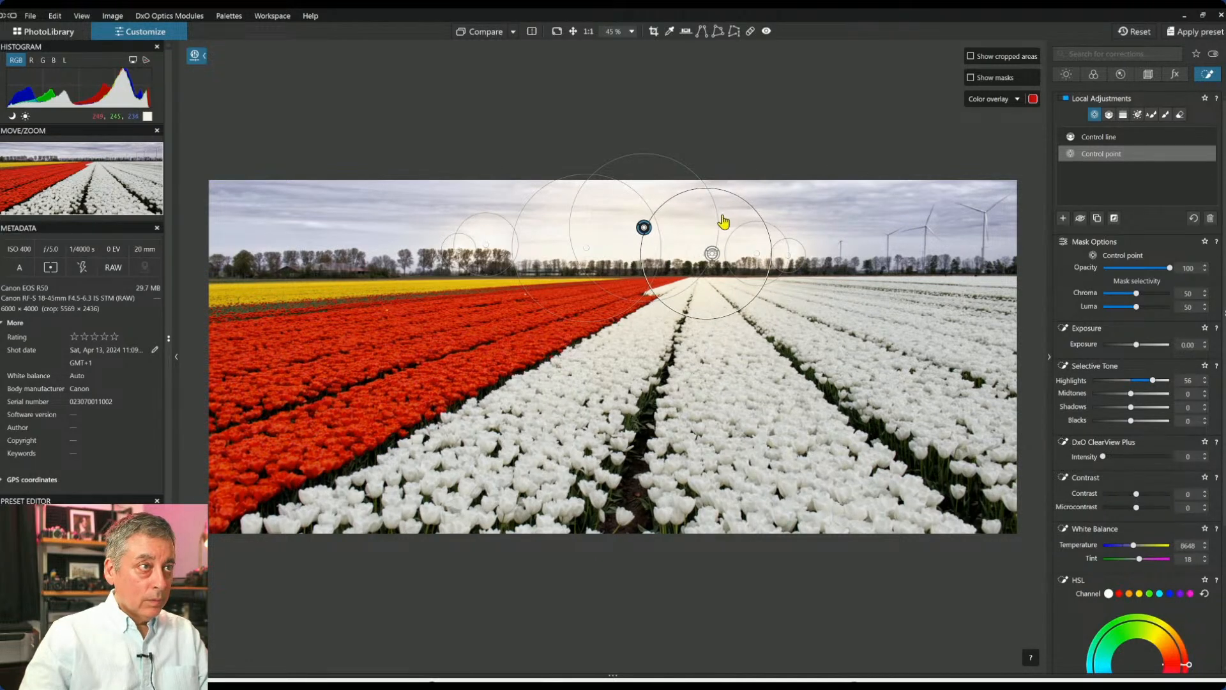
{"action": "left_click_drag", "start_coordinate": [571, 177], "coordinate": [572, 186]}
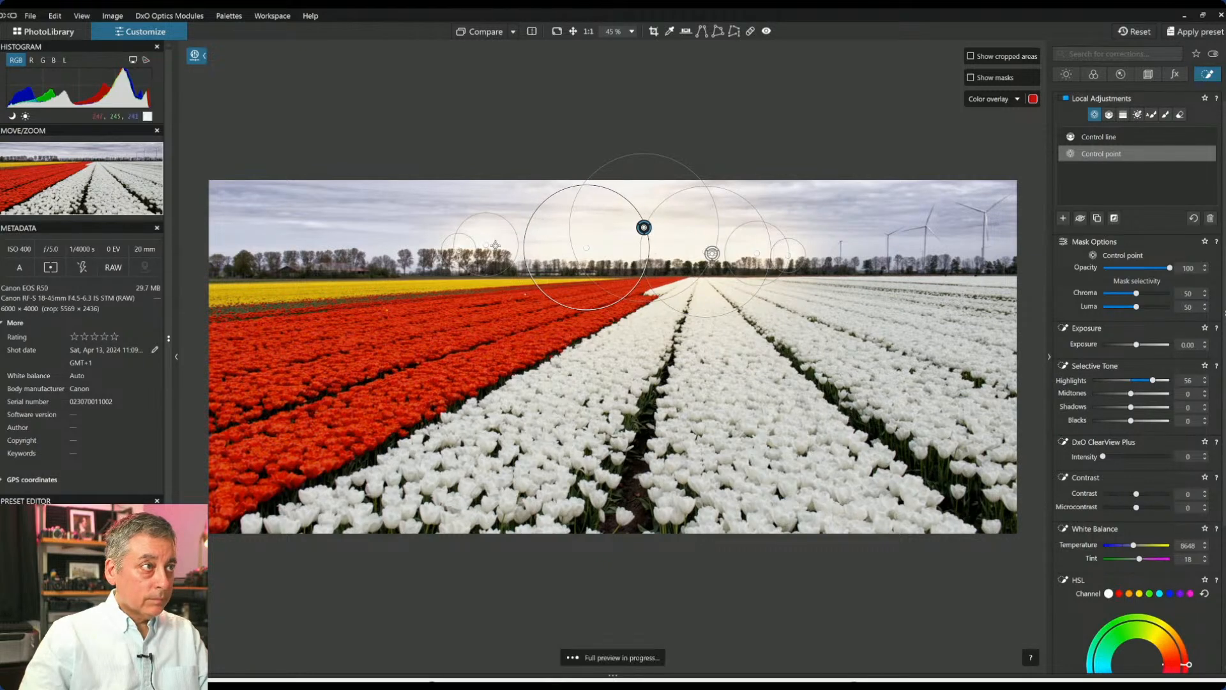
{"action": "mouse_move", "coordinate": [486, 246]}
{"action": "left_mouse_down"}
{"action": "mouse_move", "coordinate": [512, 250]}
{"action": "mouse_move", "coordinate": [478, 253]}
{"action": "mouse_move", "coordinate": [499, 252]}
{"action": "left_mouse_up"}
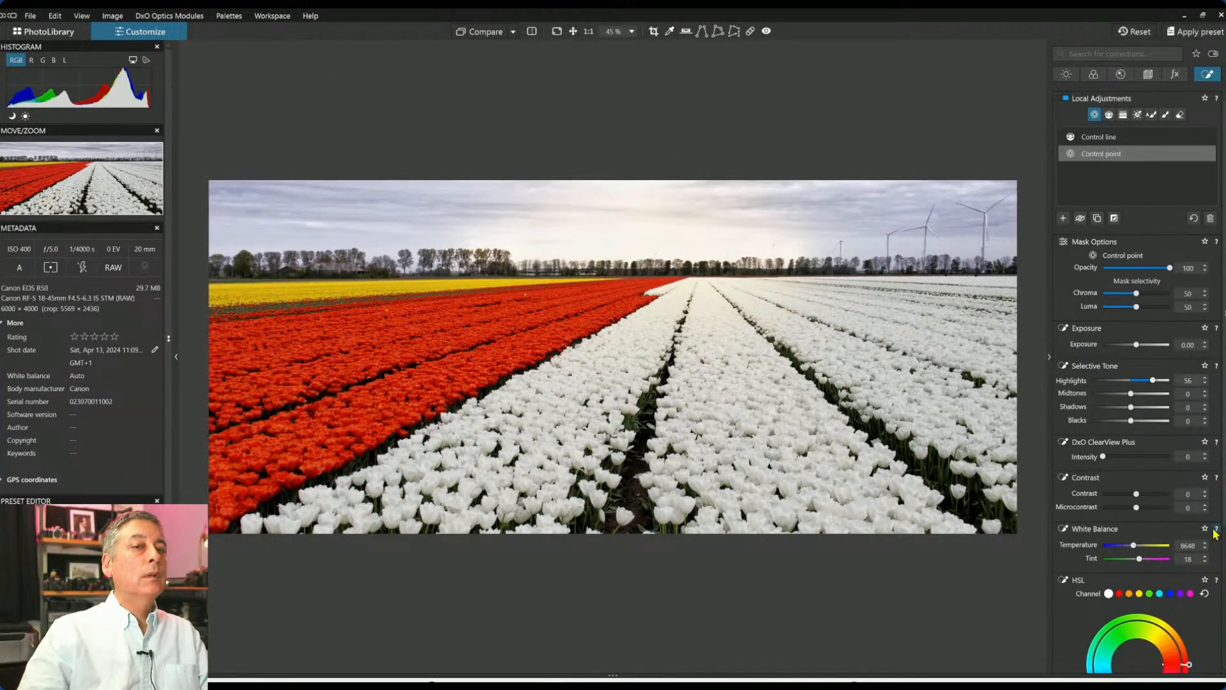
{"action": "left_click_drag", "start_coordinate": [1135, 548], "coordinate": [1133, 549]}
Create another control point mask just above the mid-horizon tree line and set its temperature to 16072.
{"action": "left_click", "coordinate": [1065, 219]}
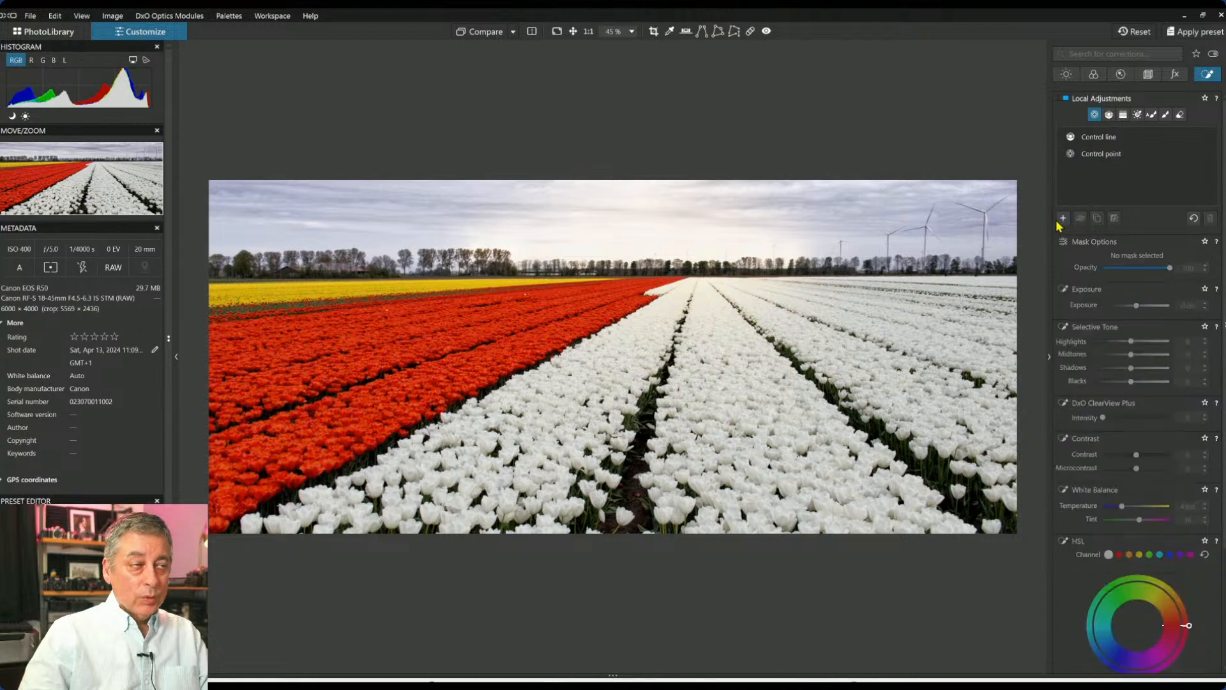
{"action": "left_click", "coordinate": [631, 255]}
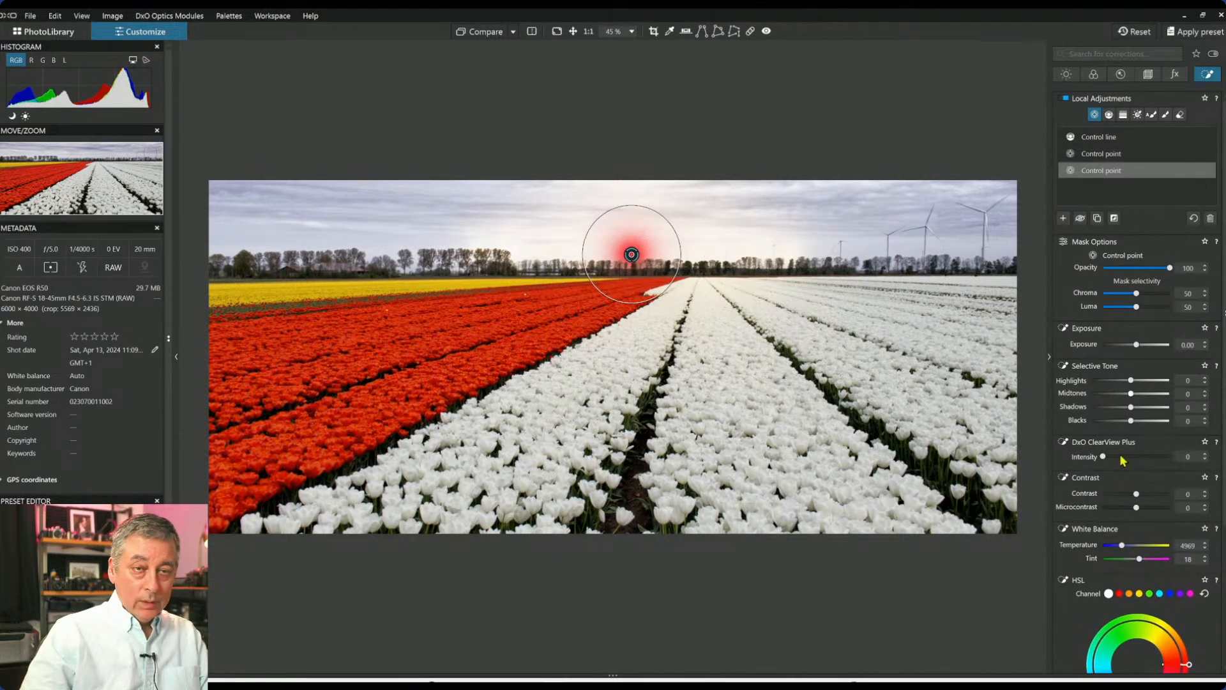
{"action": "left_click", "coordinate": [1147, 546]}
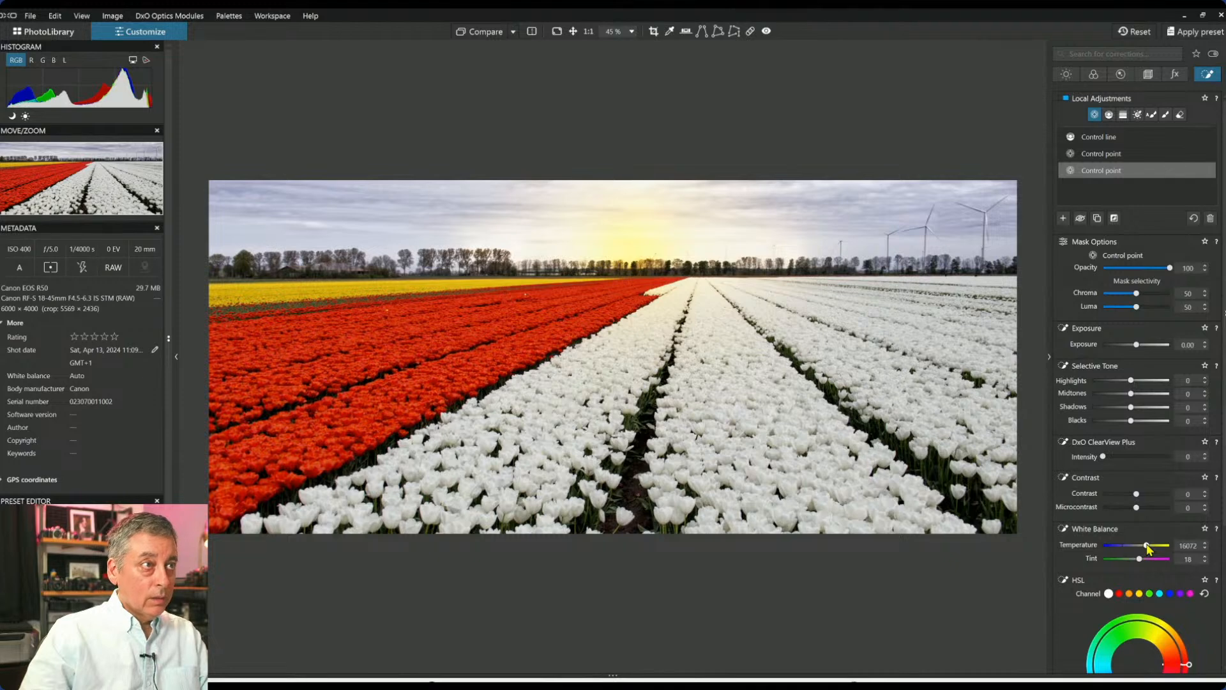
Set the mid-horizon control point's temperature to 11081 and tint to 103, and reselect the larger sky control point above it.
{"action": "left_click_drag", "start_coordinate": [1146, 548], "coordinate": [1143, 560]}
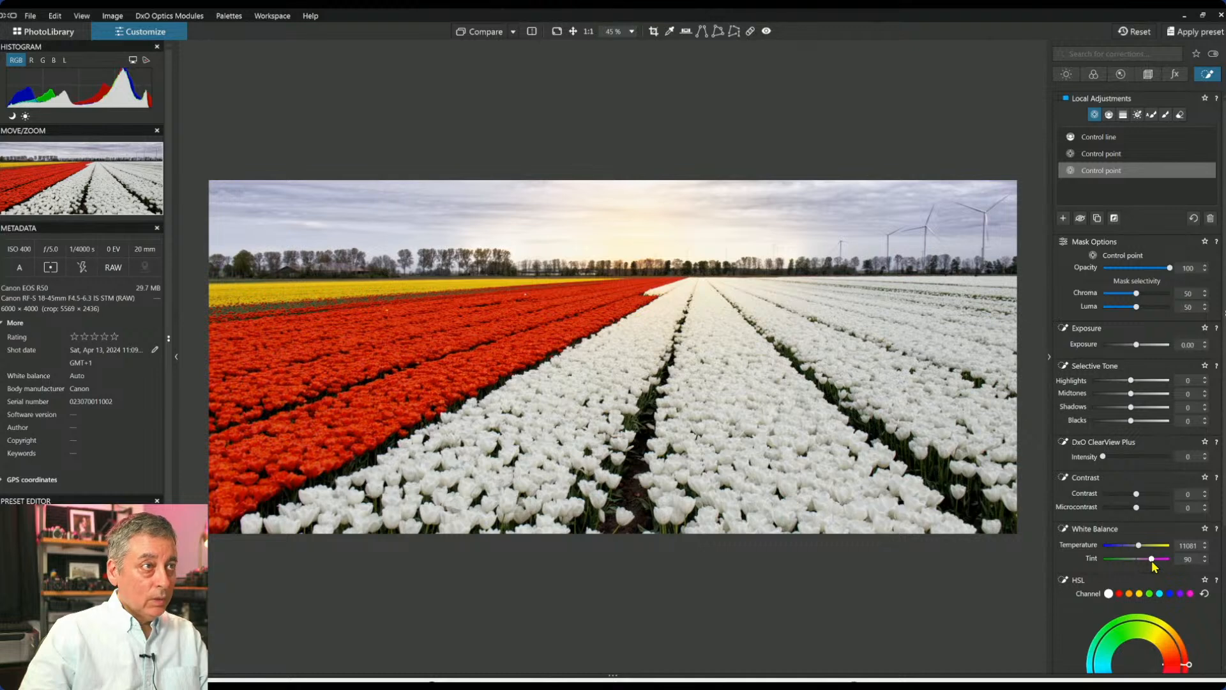
{"action": "left_click_drag", "start_coordinate": [1160, 562], "coordinate": [1155, 562]}
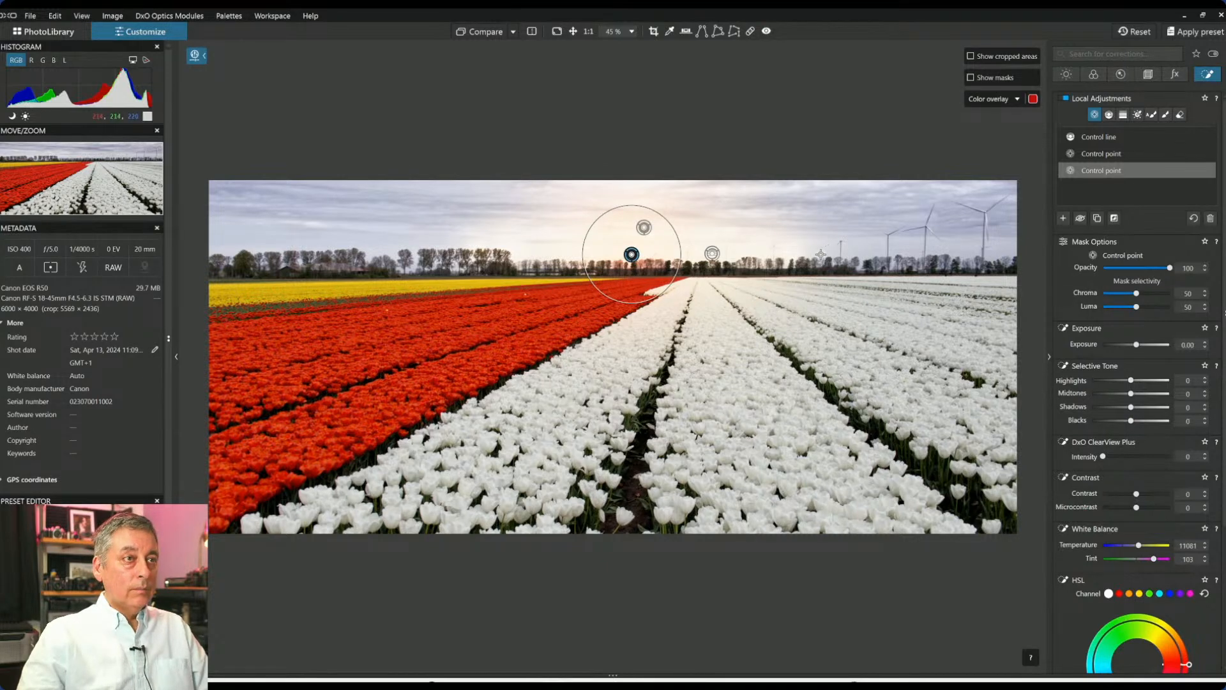
{"action": "left_click", "coordinate": [644, 228]}
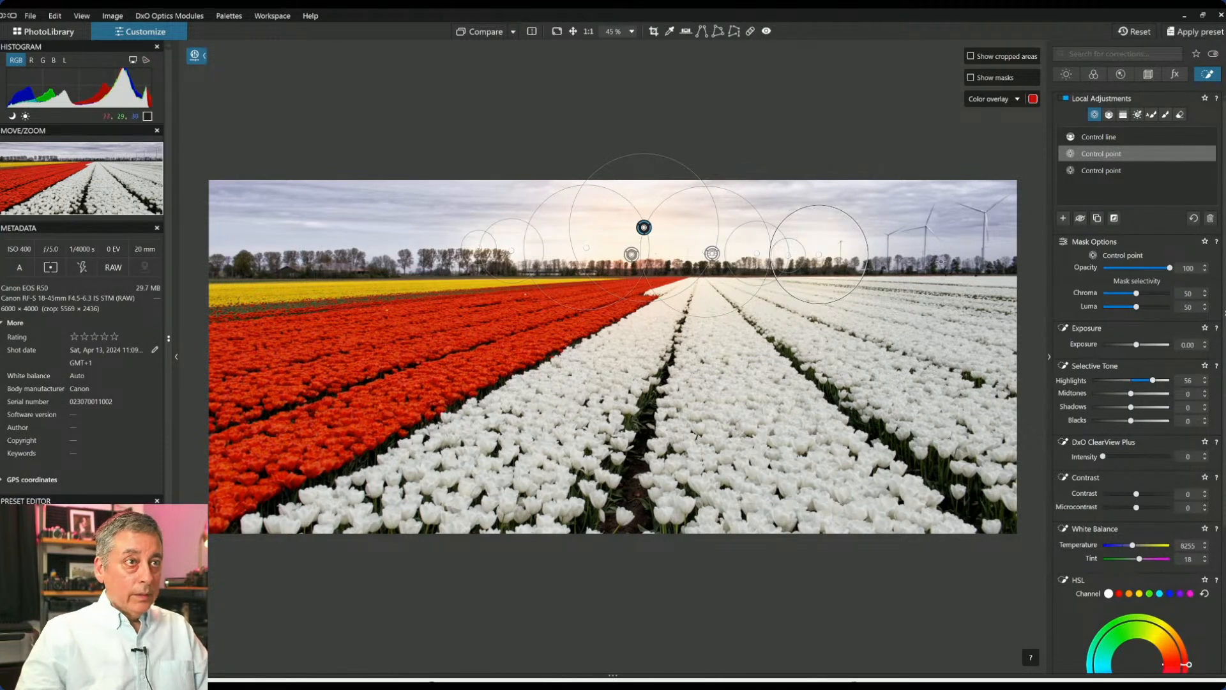
Create a small control point mask just above the horizon between the warm glow and the wind turbines, with Highlights at 17.
{"action": "left_click", "coordinate": [1063, 219]}
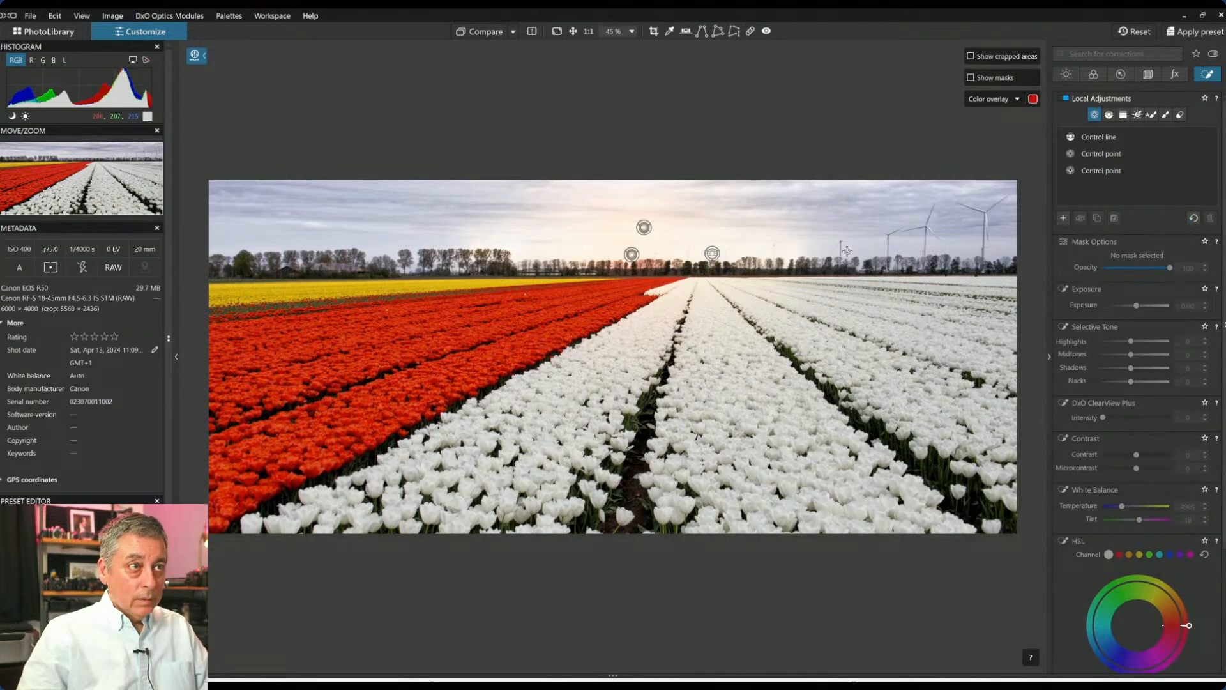
{"action": "left_click", "coordinate": [814, 253]}
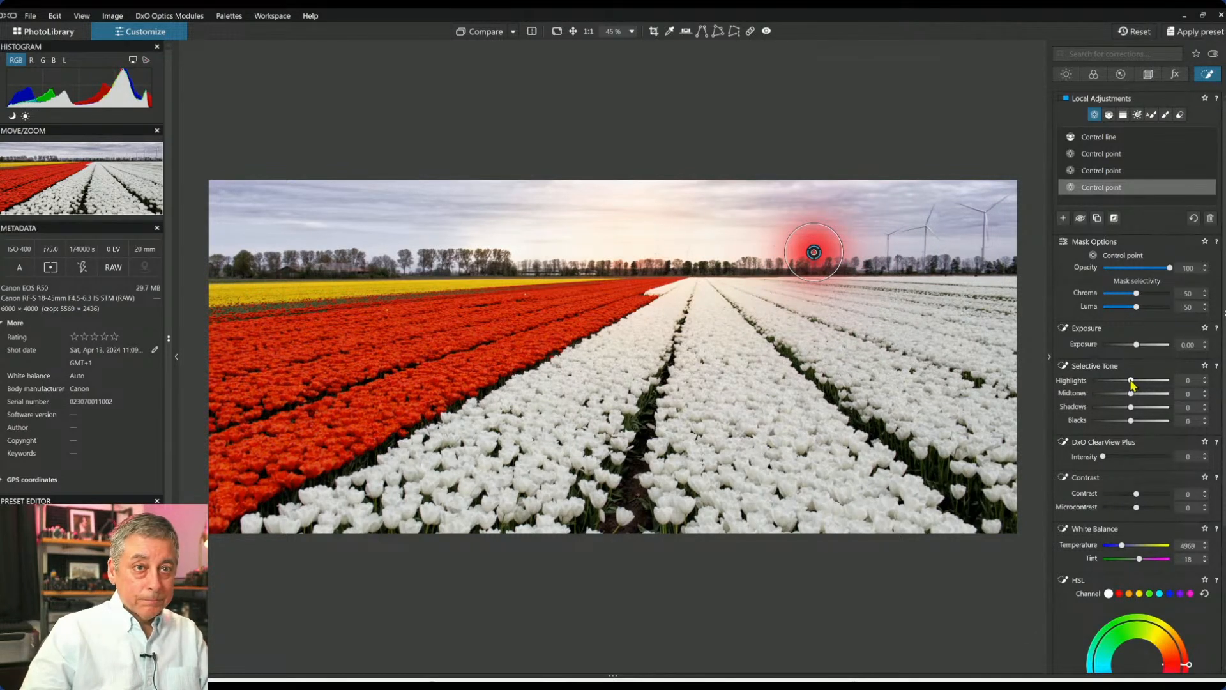
{"action": "left_click_drag", "start_coordinate": [1131, 381], "coordinate": [1140, 383]}
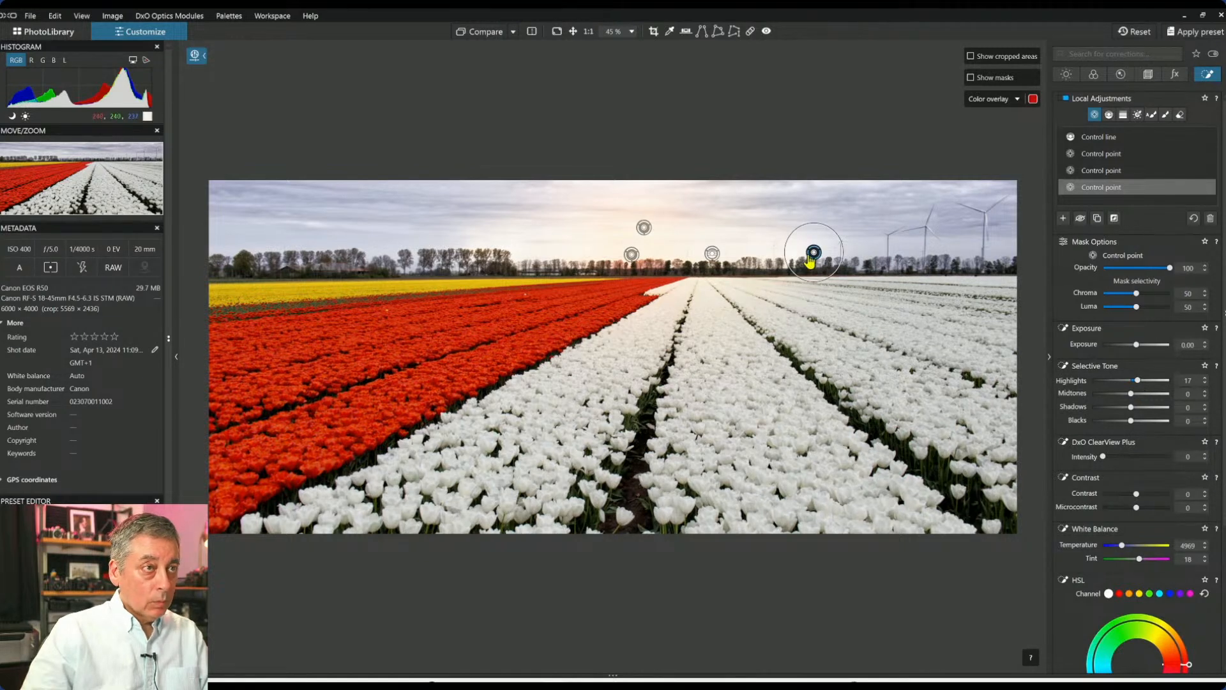
{"action": "left_click_drag", "start_coordinate": [813, 257], "coordinate": [820, 252]}
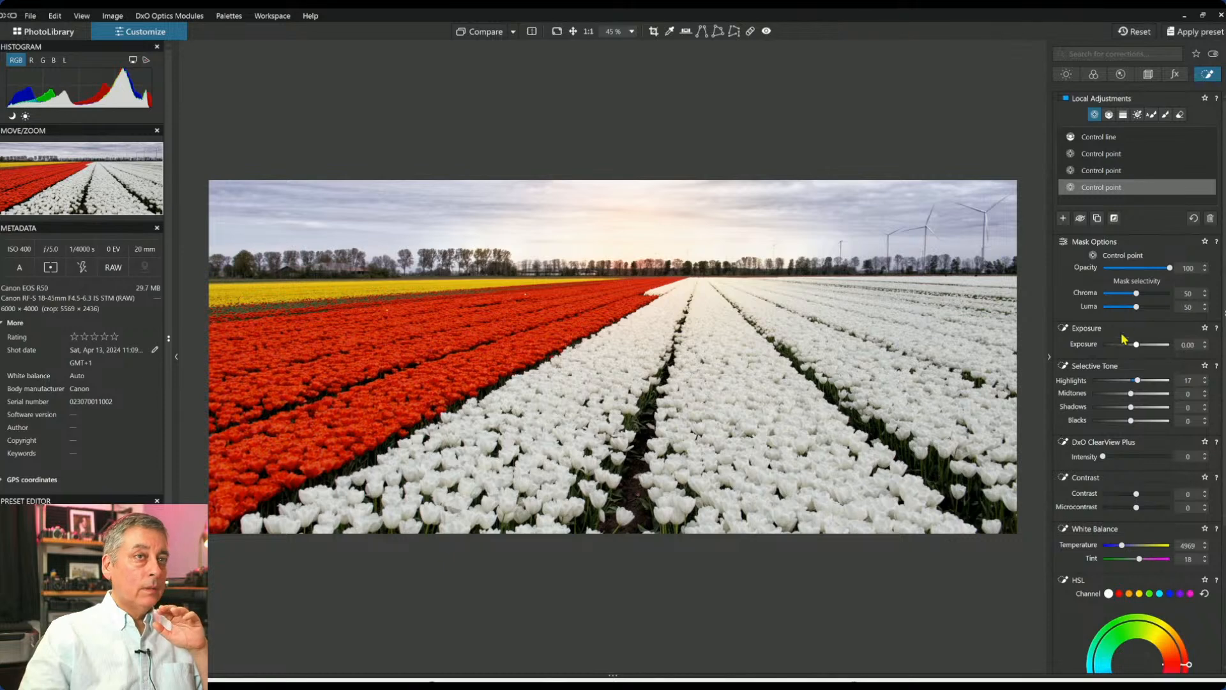
Tighten the 16×7 crop by pulling in its left edge to about 5410 × 2367 px and apply it.
{"action": "left_click", "coordinate": [1148, 75]}
{"action": "left_click", "coordinate": [1105, 197]}
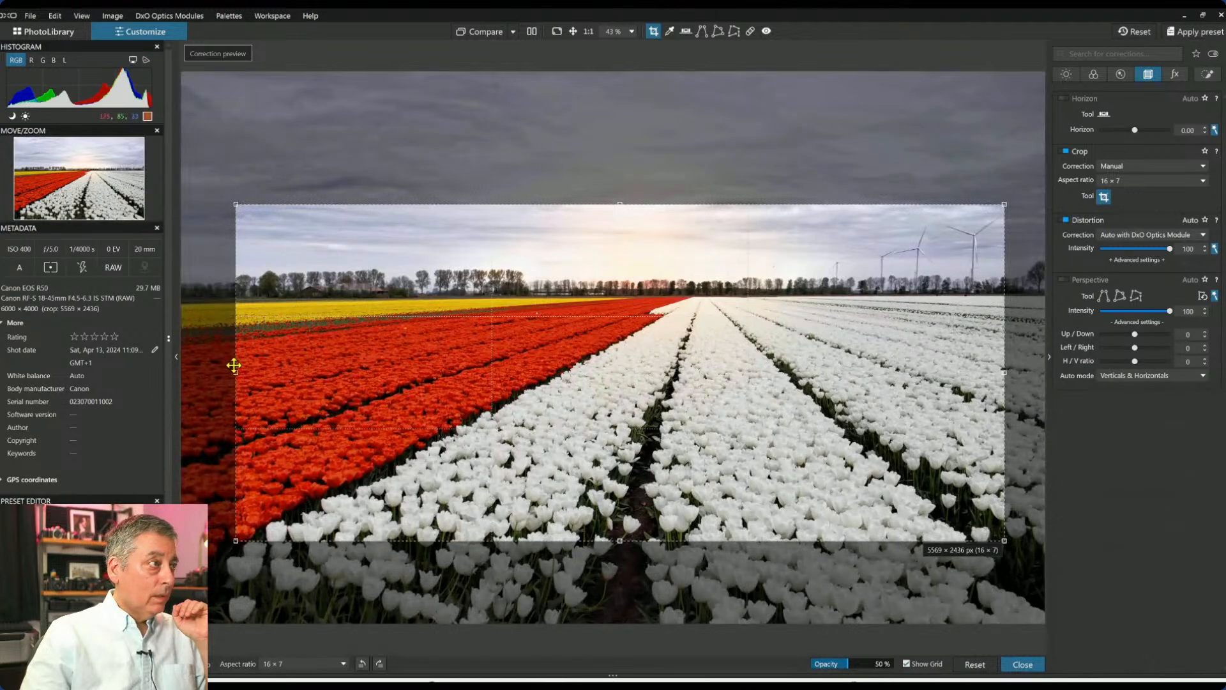
{"action": "left_click_drag", "start_coordinate": [234, 370], "coordinate": [256, 373]}
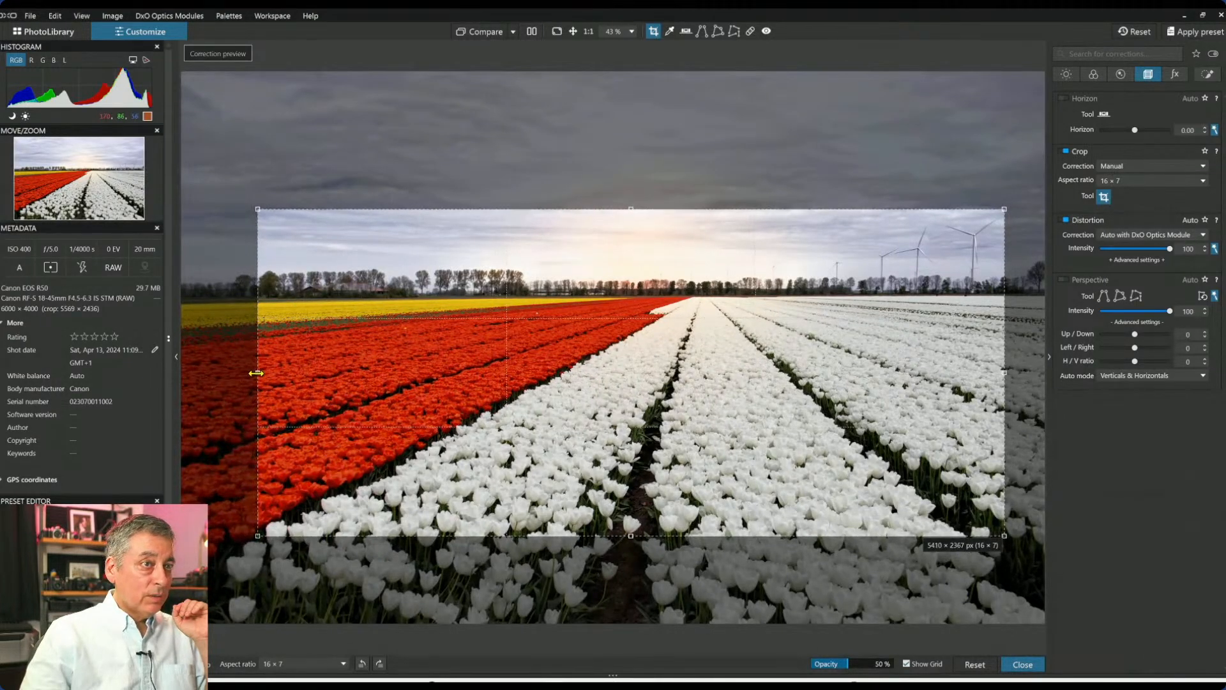
{"action": "key", "text": "Return"}
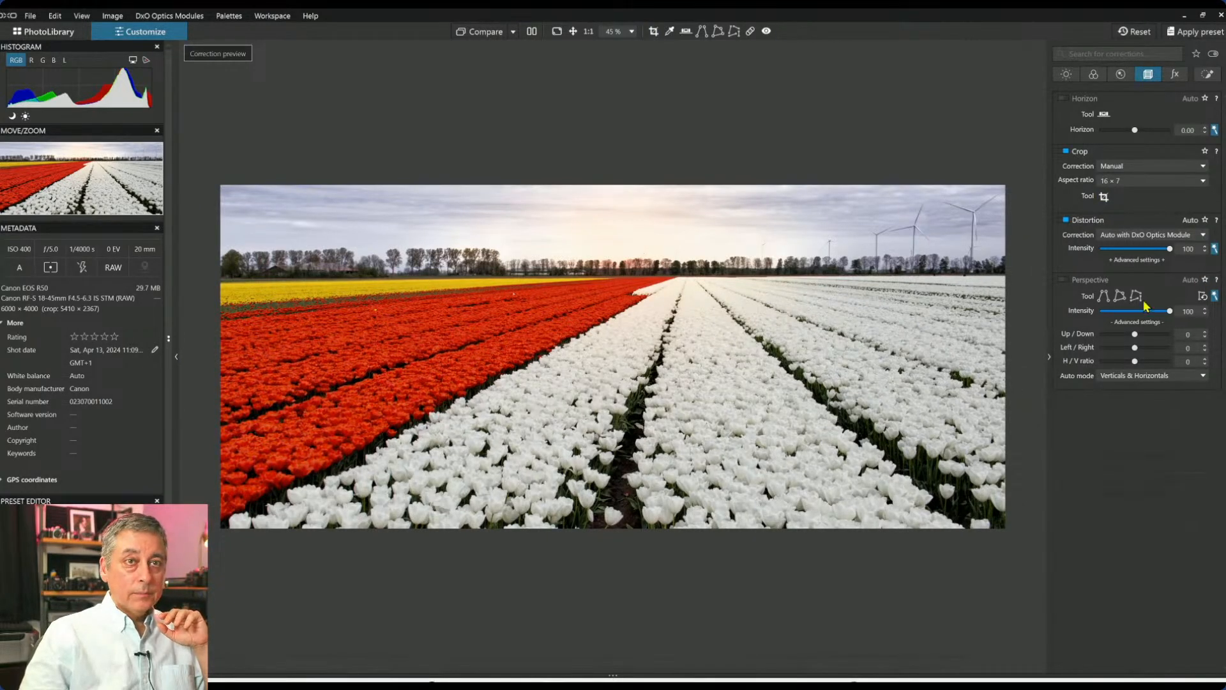
Enlarge the 16×7 crop upward to about 5725 × 2505 px to include more sky, and apply it.
{"action": "left_click", "coordinate": [1104, 196]}
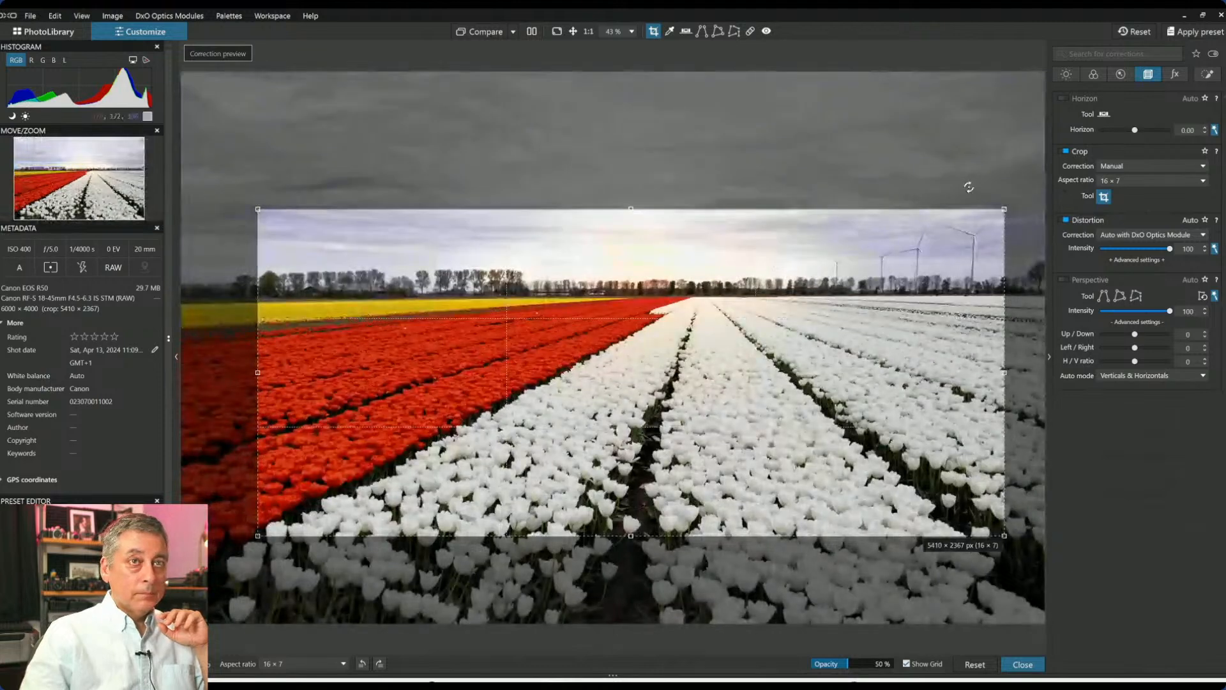
{"action": "left_click_drag", "start_coordinate": [631, 204], "coordinate": [631, 190]}
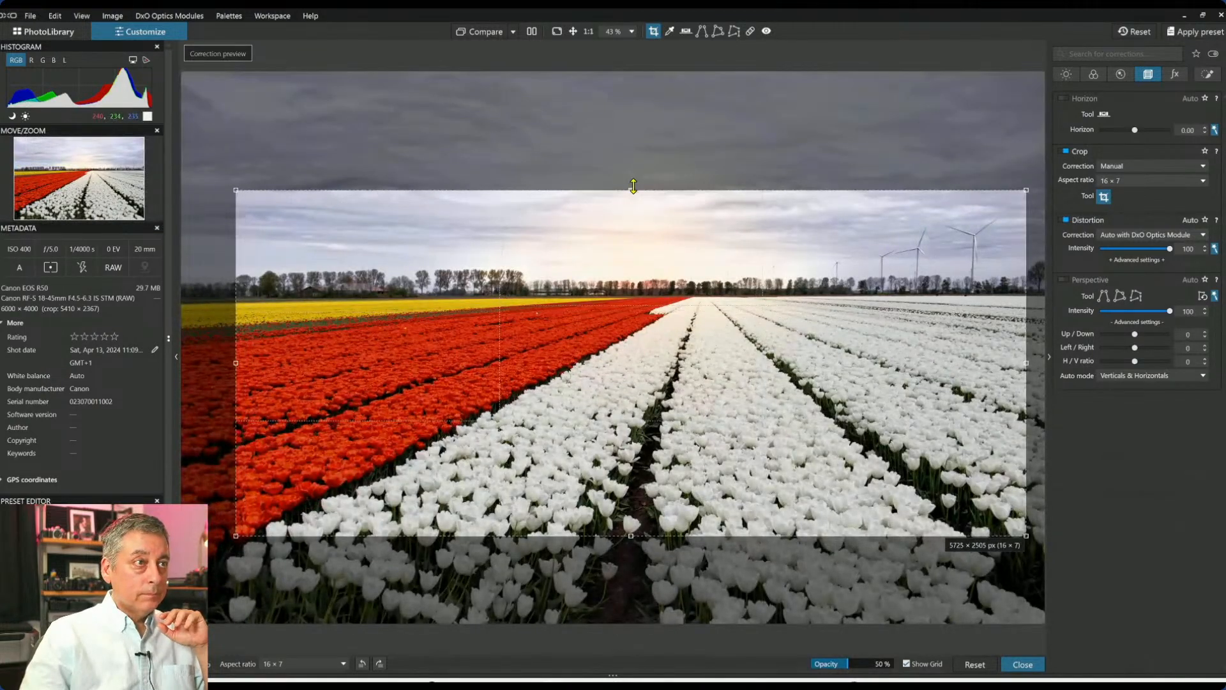
{"action": "key", "text": "Return"}
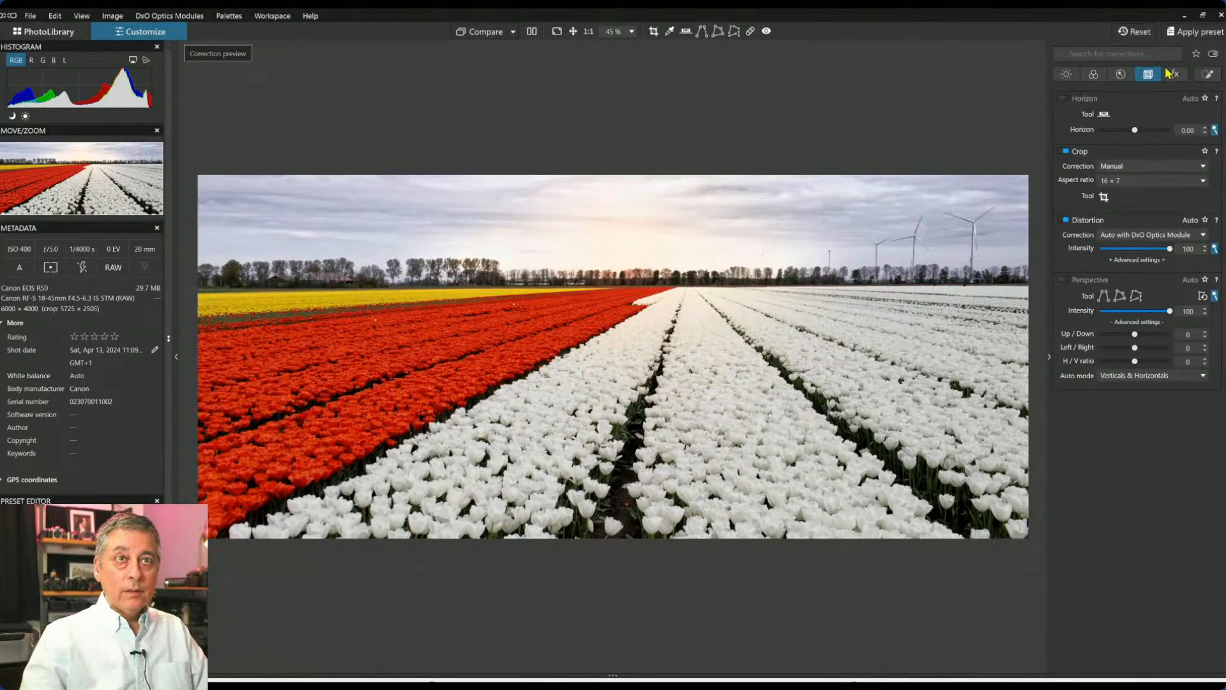
Return to the local adjustments, select the central sky mask and activate the control point tool.
{"action": "left_click", "coordinate": [1208, 75]}
{"action": "left_click", "coordinate": [1110, 116]}
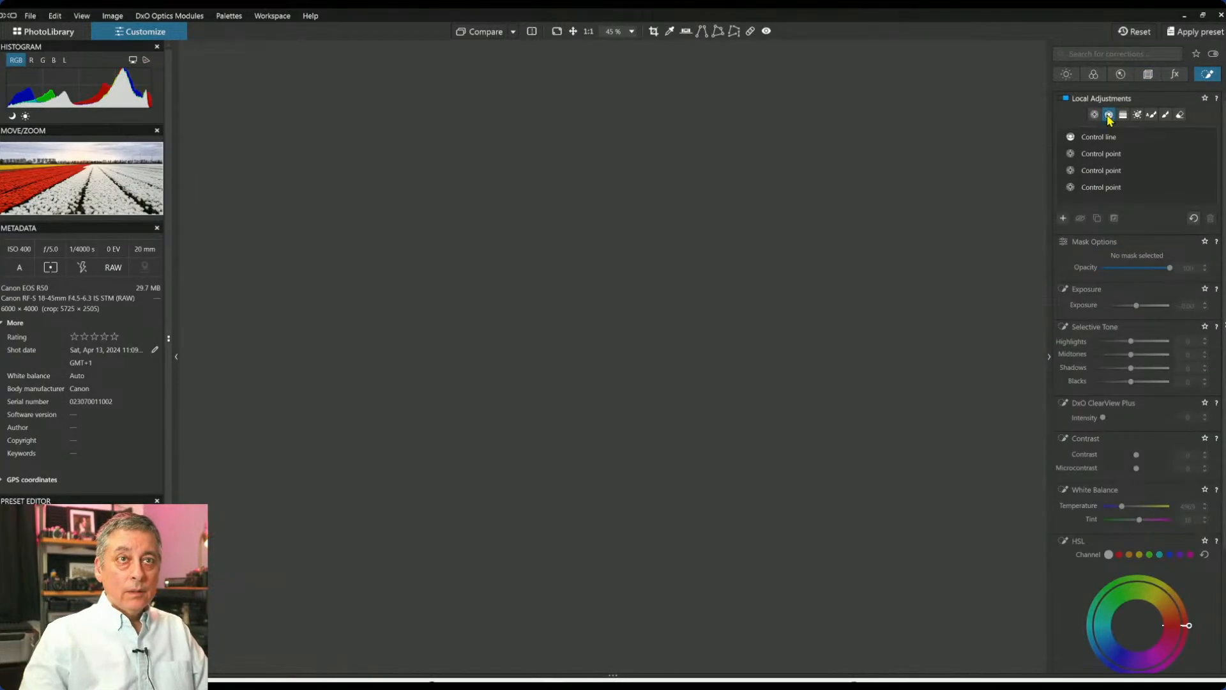
{"action": "left_click", "coordinate": [1102, 154]}
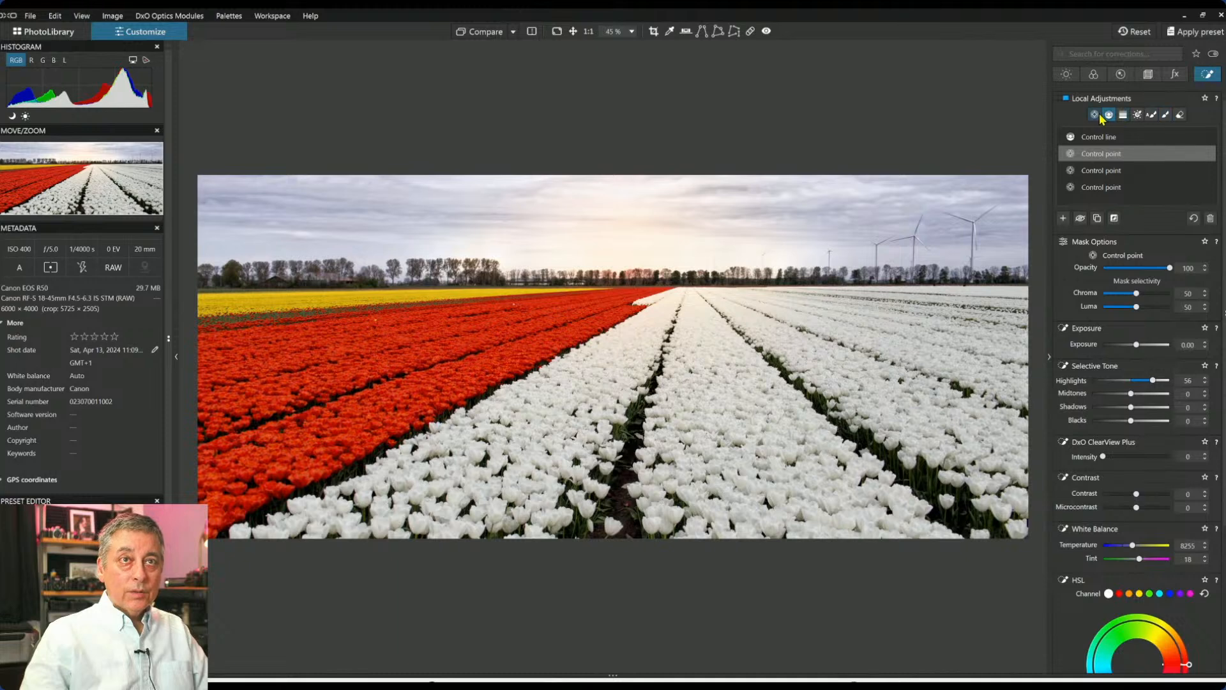
{"action": "left_click", "coordinate": [1096, 116]}
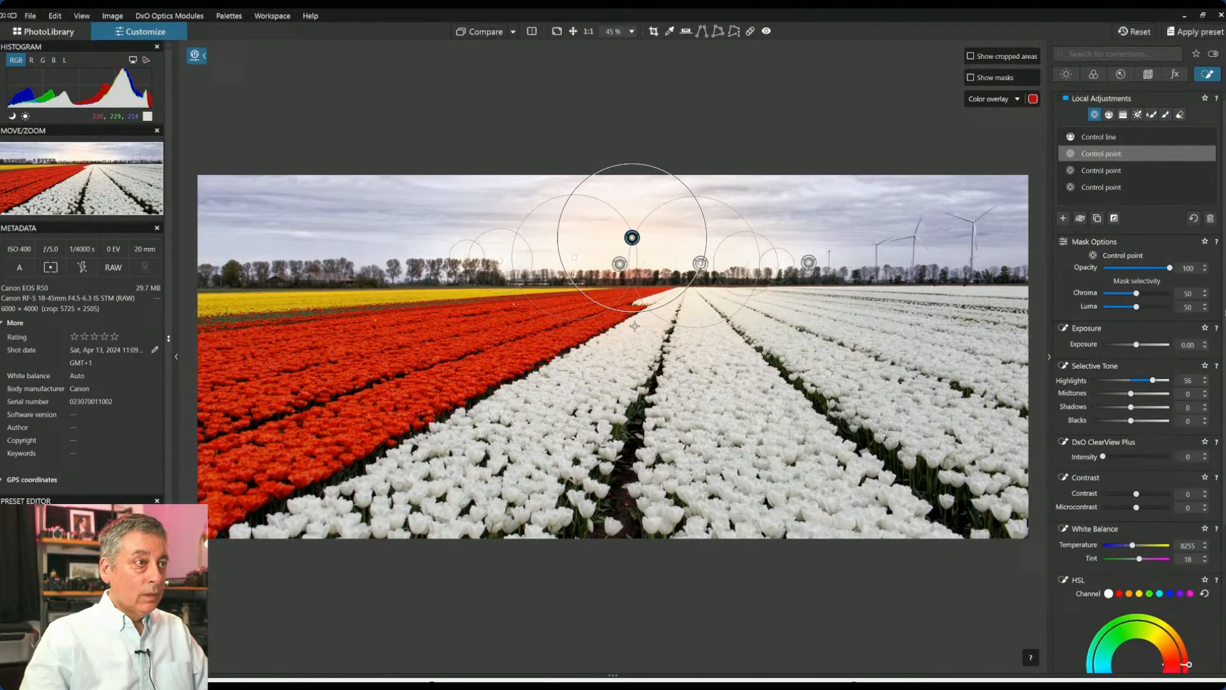
Try to extend the central sky mask with a control point over the tulips just below the horizon.
{"action": "left_click", "coordinate": [628, 325]}
{"action": "left_click_drag", "start_coordinate": [680, 316], "coordinate": [710, 310]}
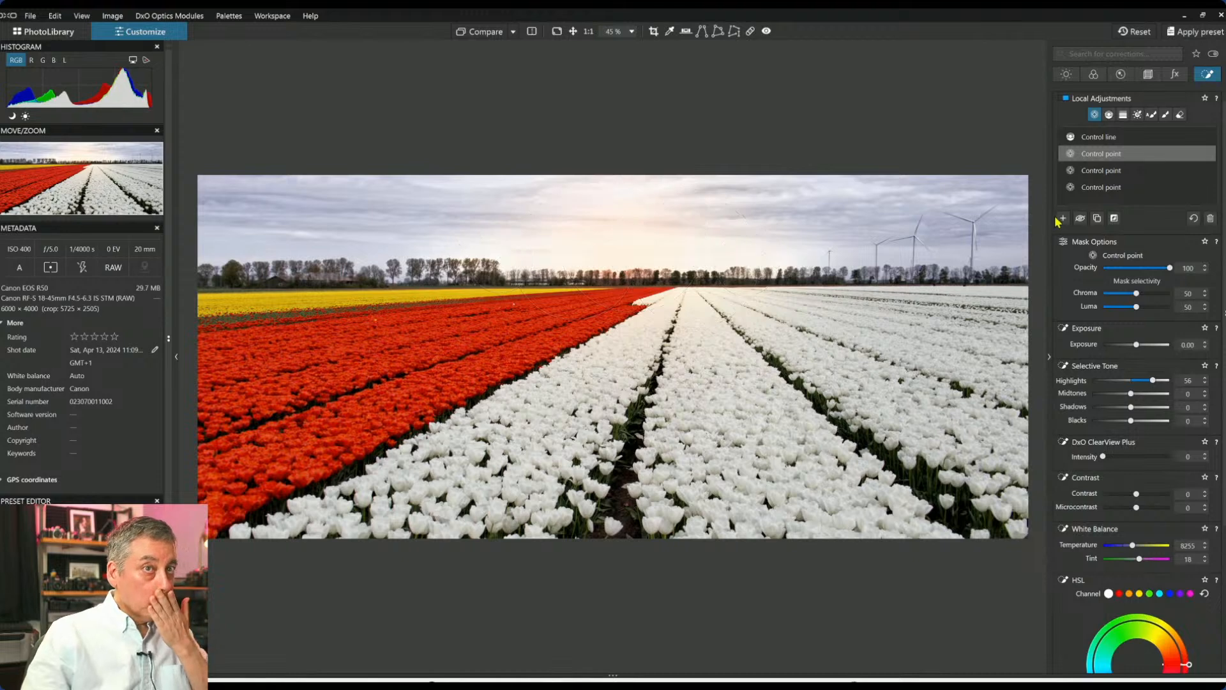
{"action": "left_click", "coordinate": [652, 326]}
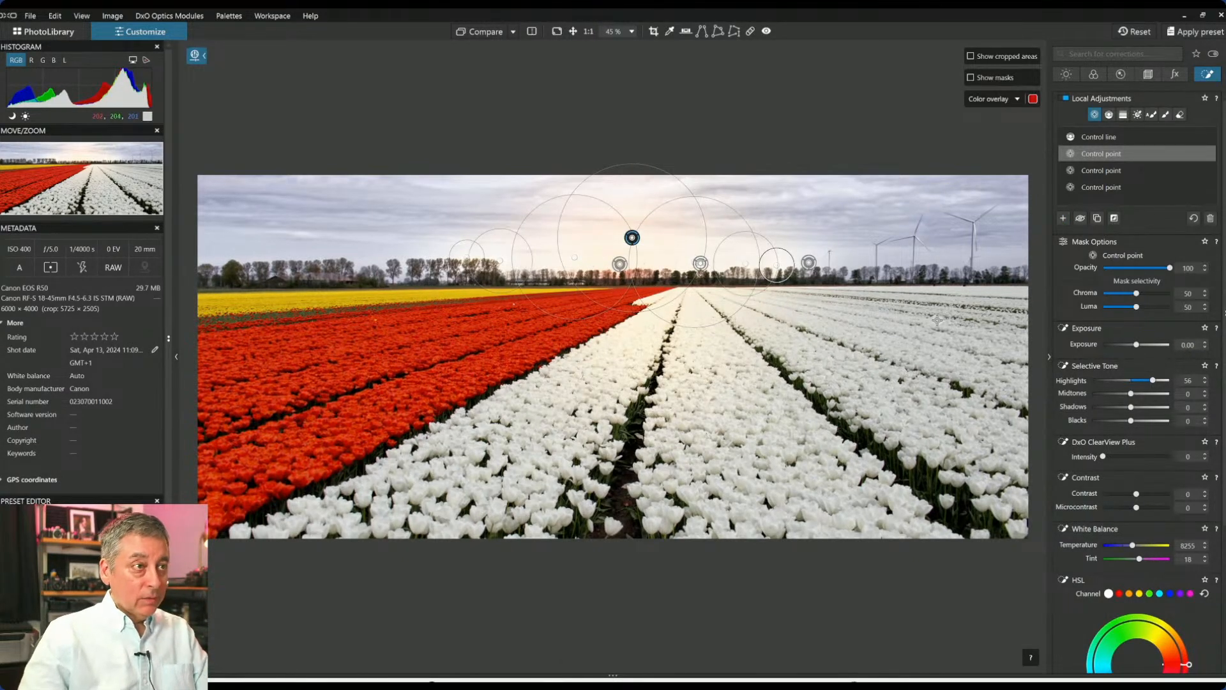
Create a control point mask over the tulip rows below the glow, set Highlights to 28 and Midtones to 23, and reposition its upper point.
{"action": "left_click", "coordinate": [1065, 219]}
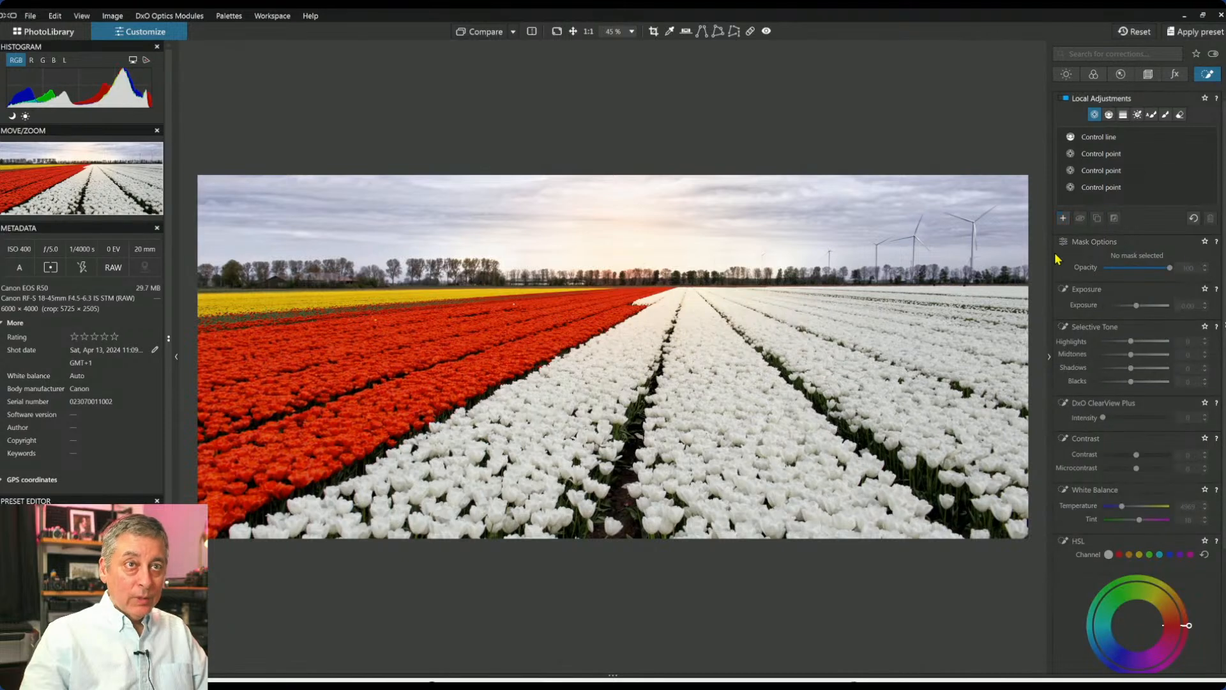
{"action": "left_click", "coordinate": [642, 338]}
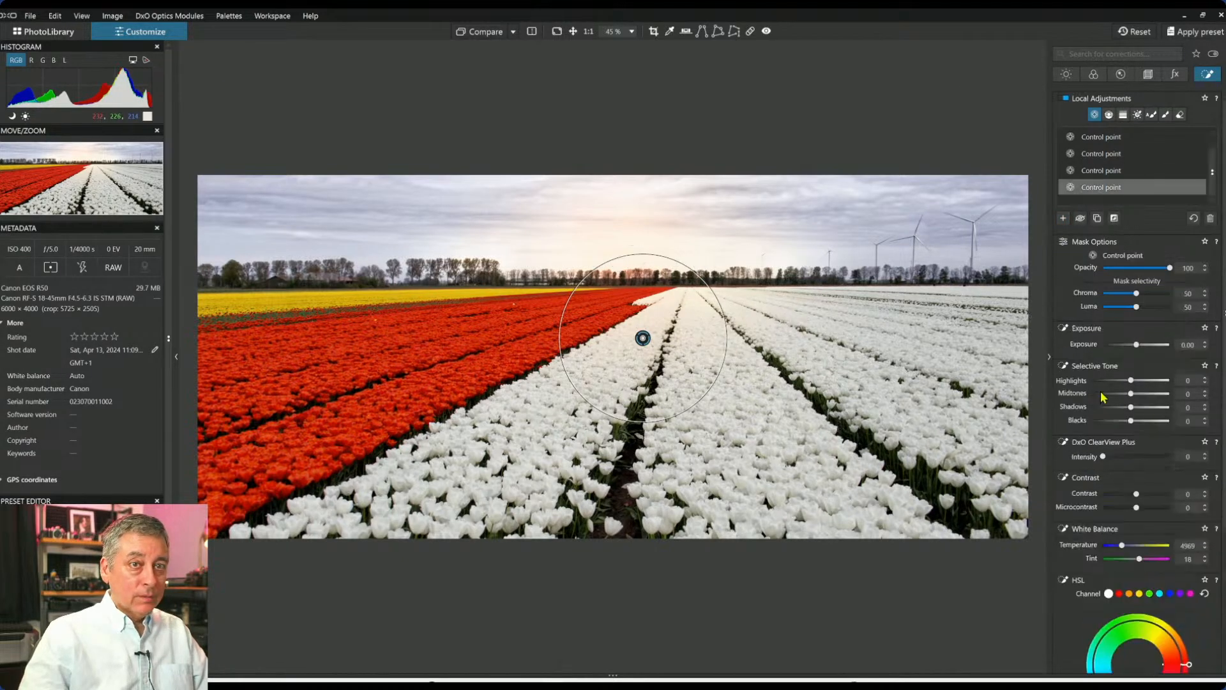
{"action": "left_click_drag", "start_coordinate": [1135, 380], "coordinate": [1140, 380]}
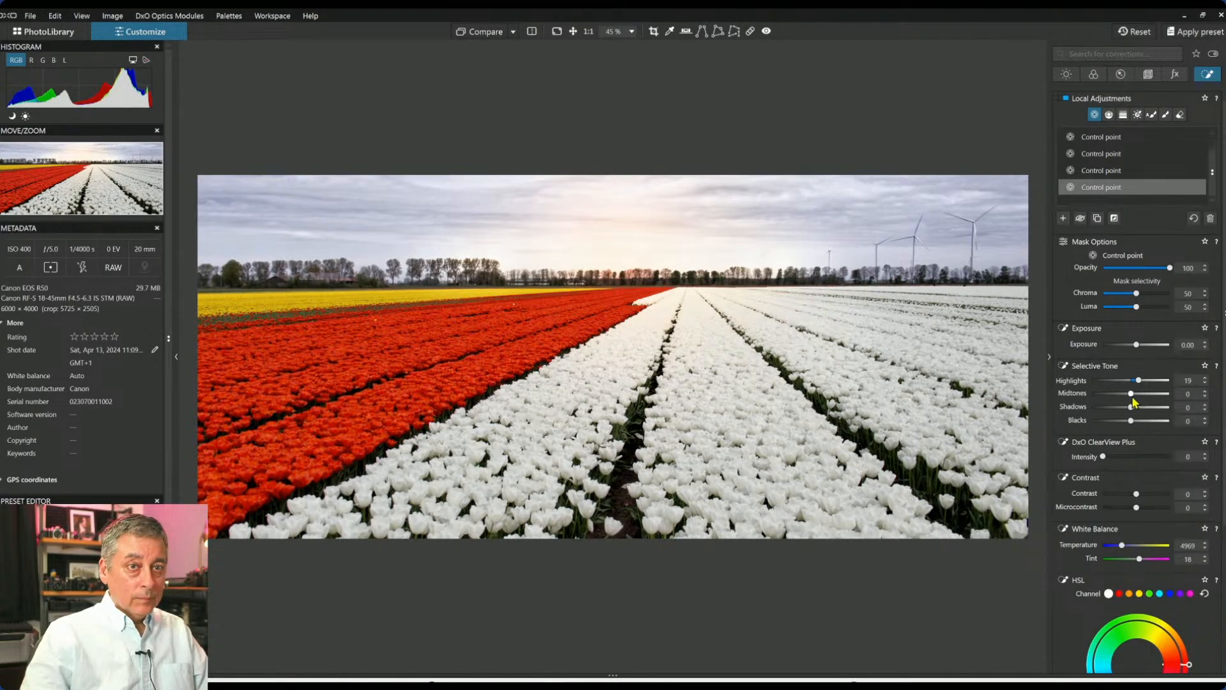
{"action": "left_click_drag", "start_coordinate": [1136, 399], "coordinate": [1139, 400]}
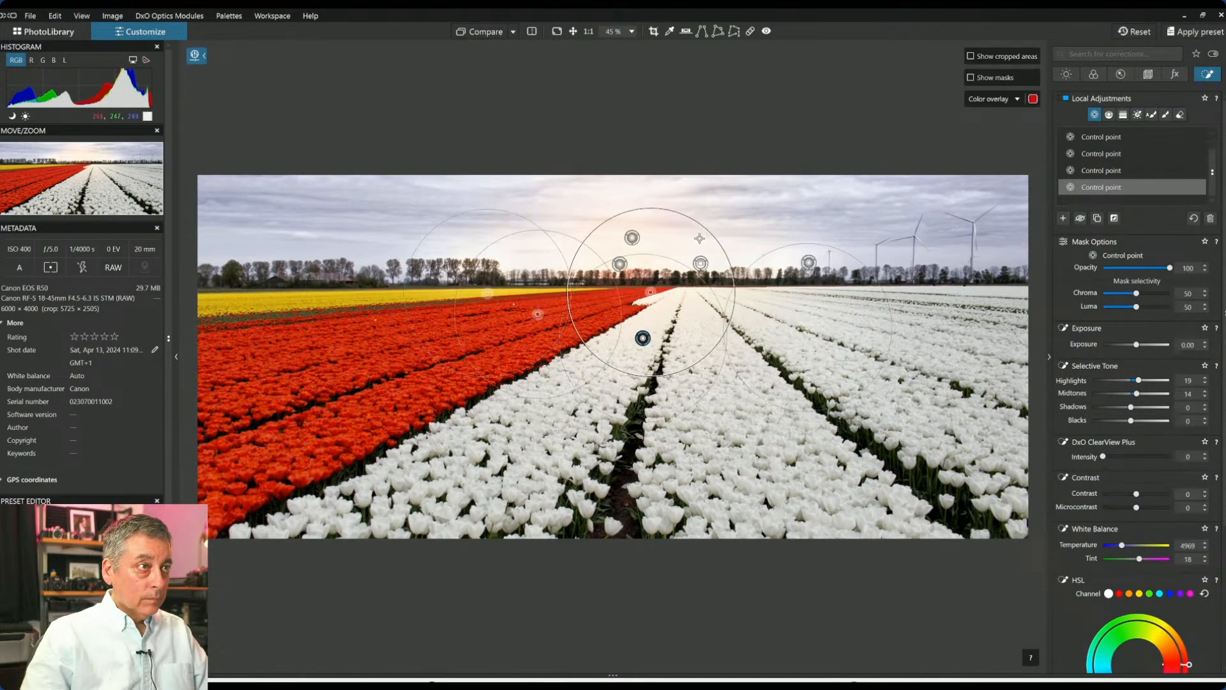
{"action": "left_click_drag", "start_coordinate": [702, 226], "coordinate": [675, 268]}
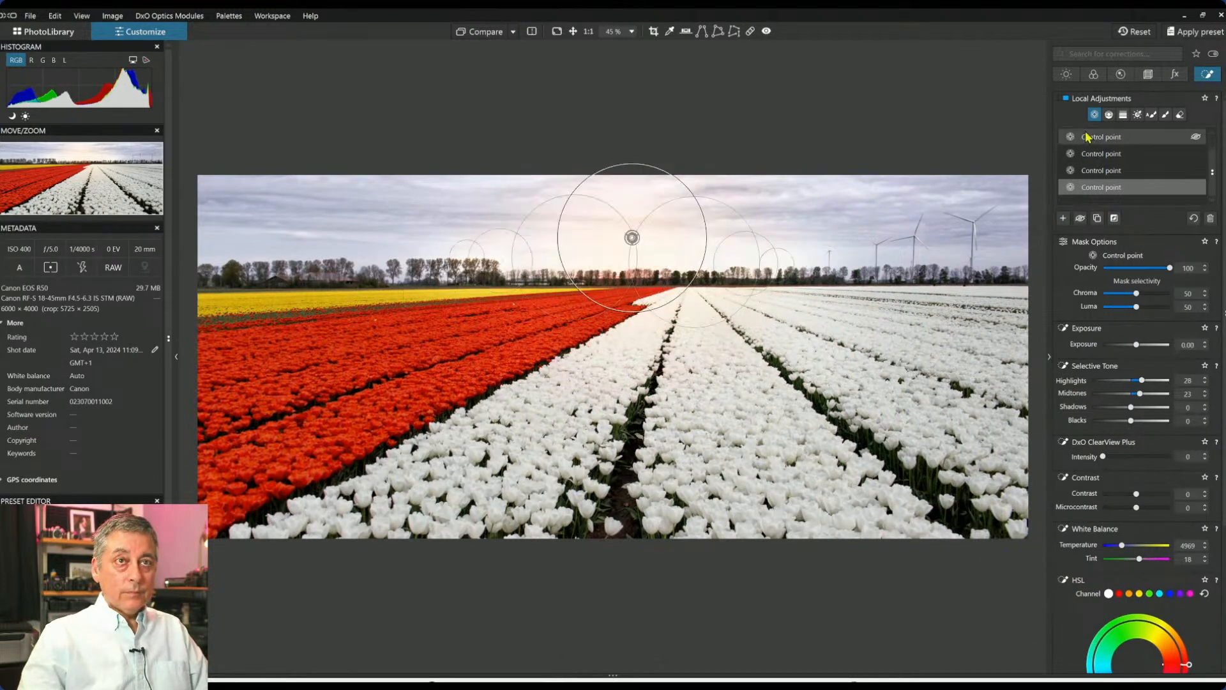
{"action": "left_click", "coordinate": [1066, 74]}
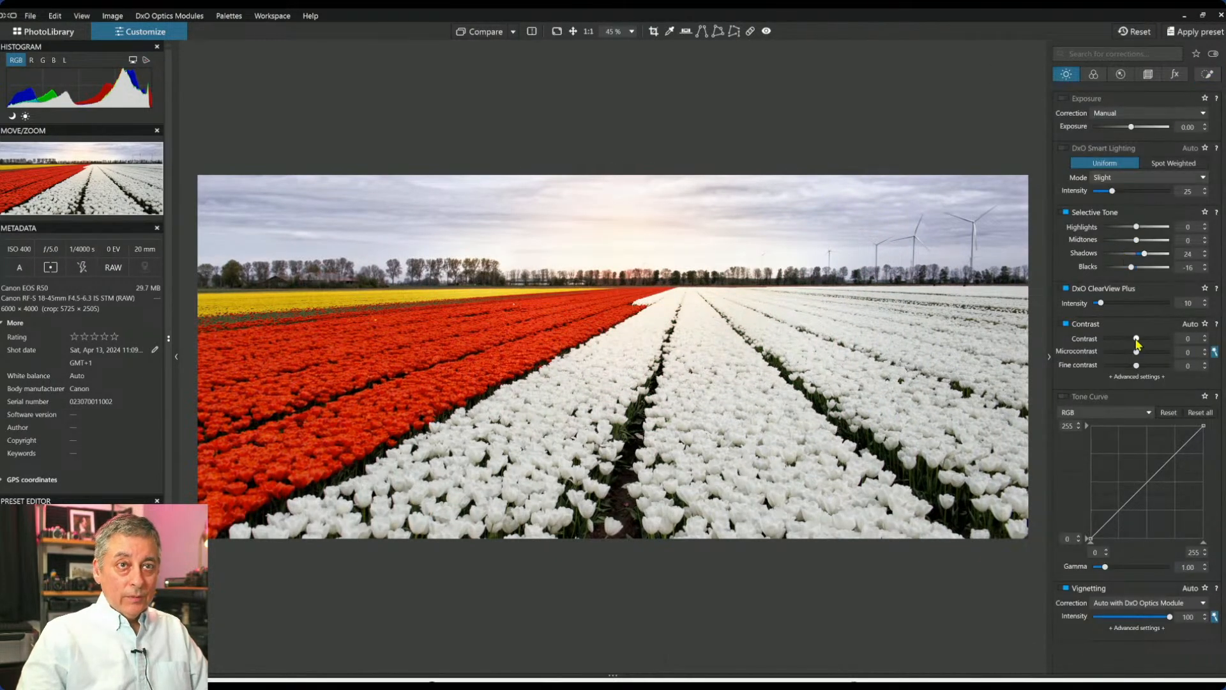
{"action": "left_click", "coordinate": [1207, 74]}
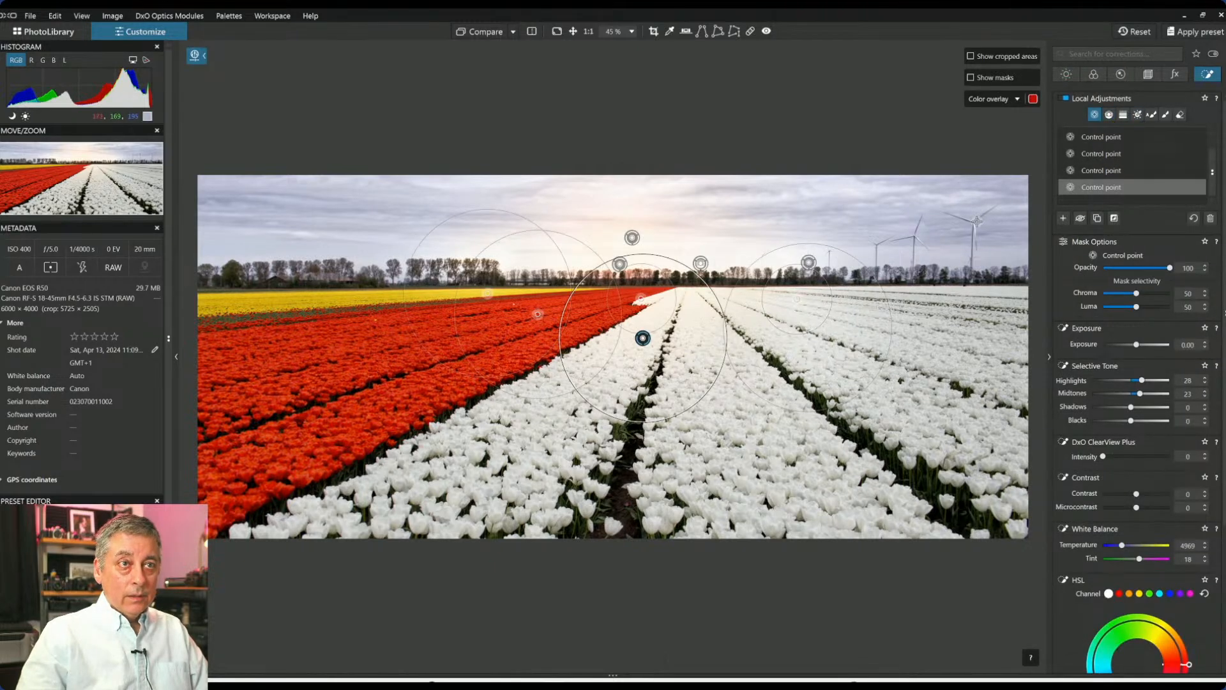
Try to emphasize the tallest wind turbine with a control point at ClearView Plus intensity 55, and remove that mask.
{"action": "left_click", "coordinate": [1060, 211]}
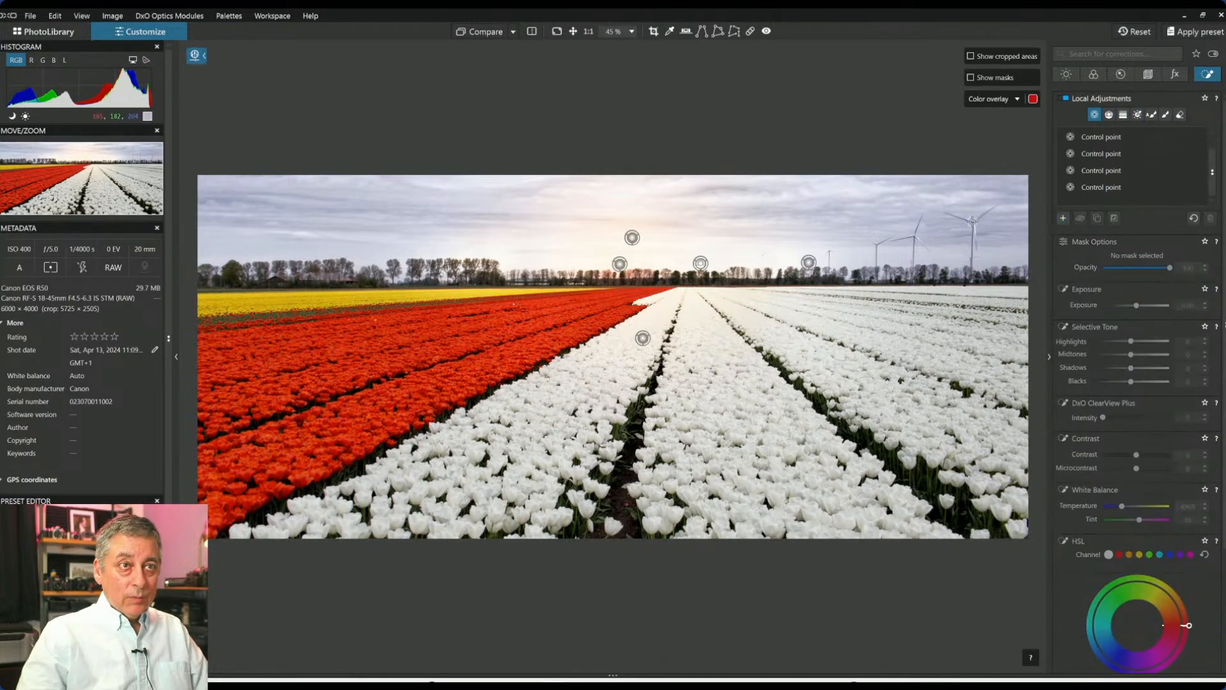
{"action": "left_click", "coordinate": [972, 223]}
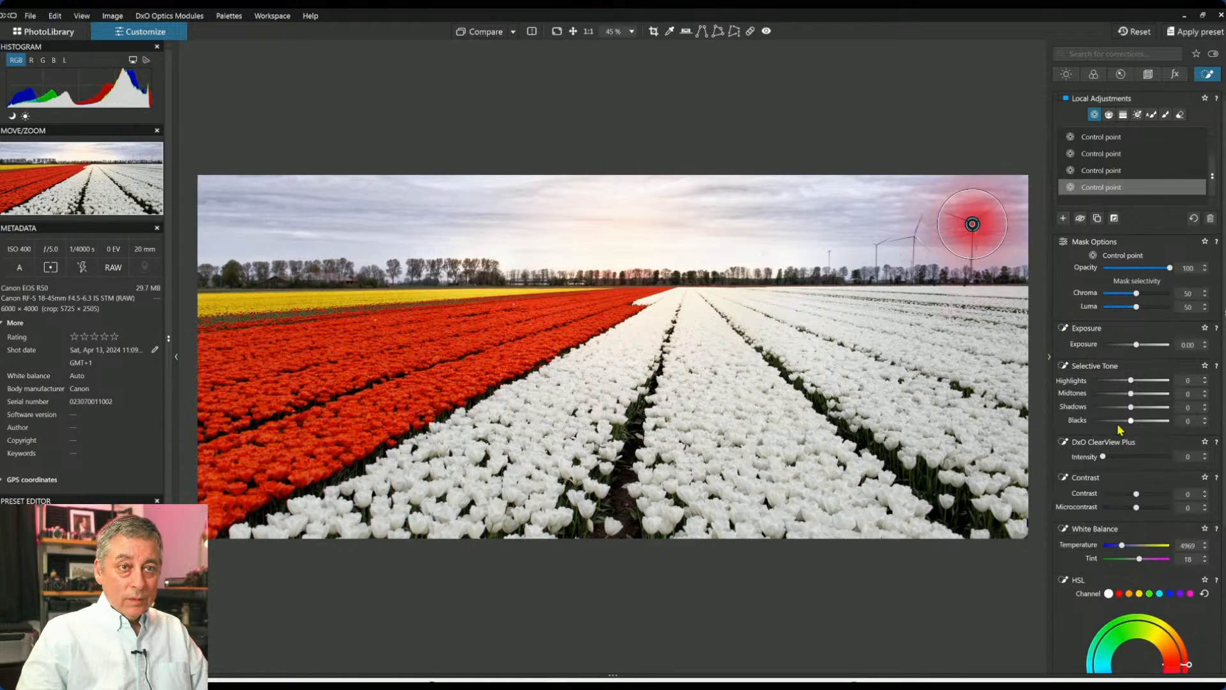
{"action": "left_click", "coordinate": [1140, 457]}
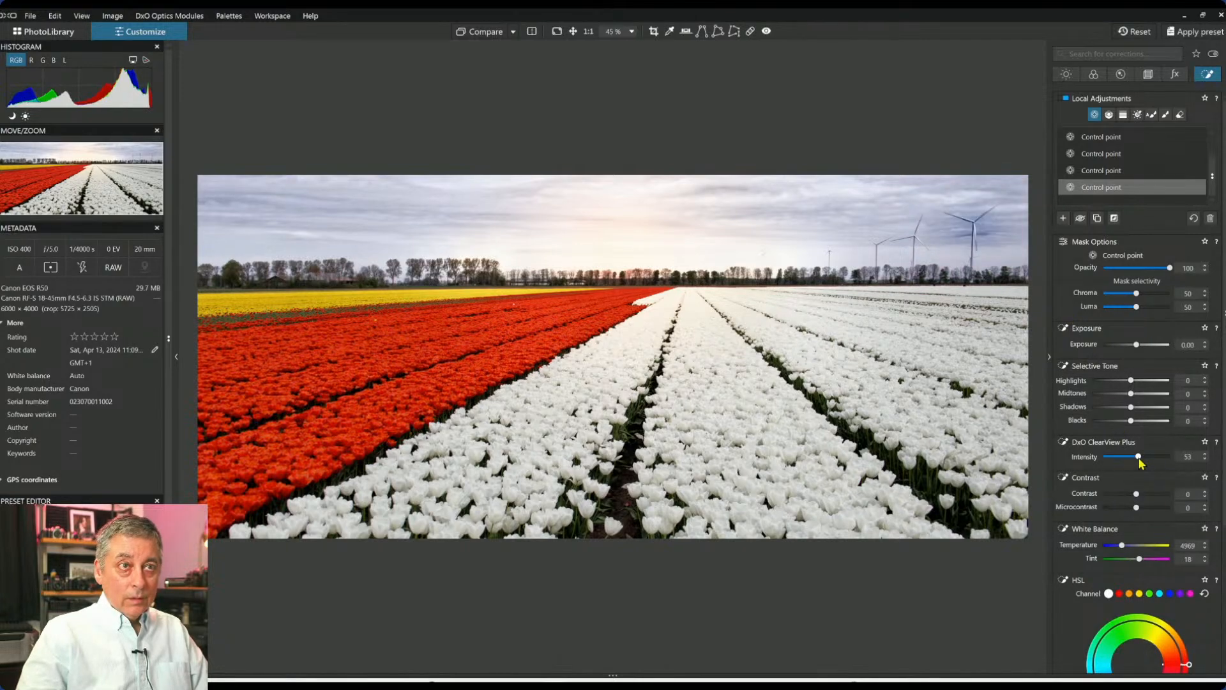
{"action": "left_click_drag", "start_coordinate": [1141, 463], "coordinate": [1141, 460]}
{"action": "scroll", "coordinate": [973, 222], "scroll_direction": "up", "scroll_amount": 5}
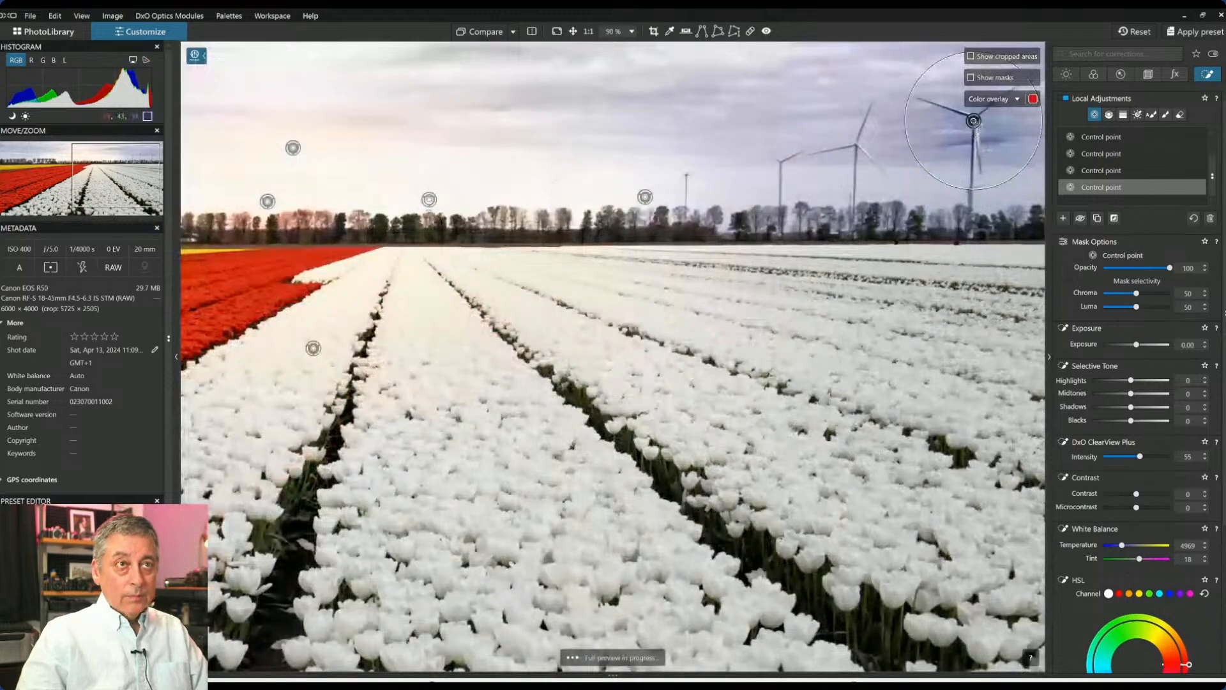
{"action": "left_click", "coordinate": [1070, 178]}
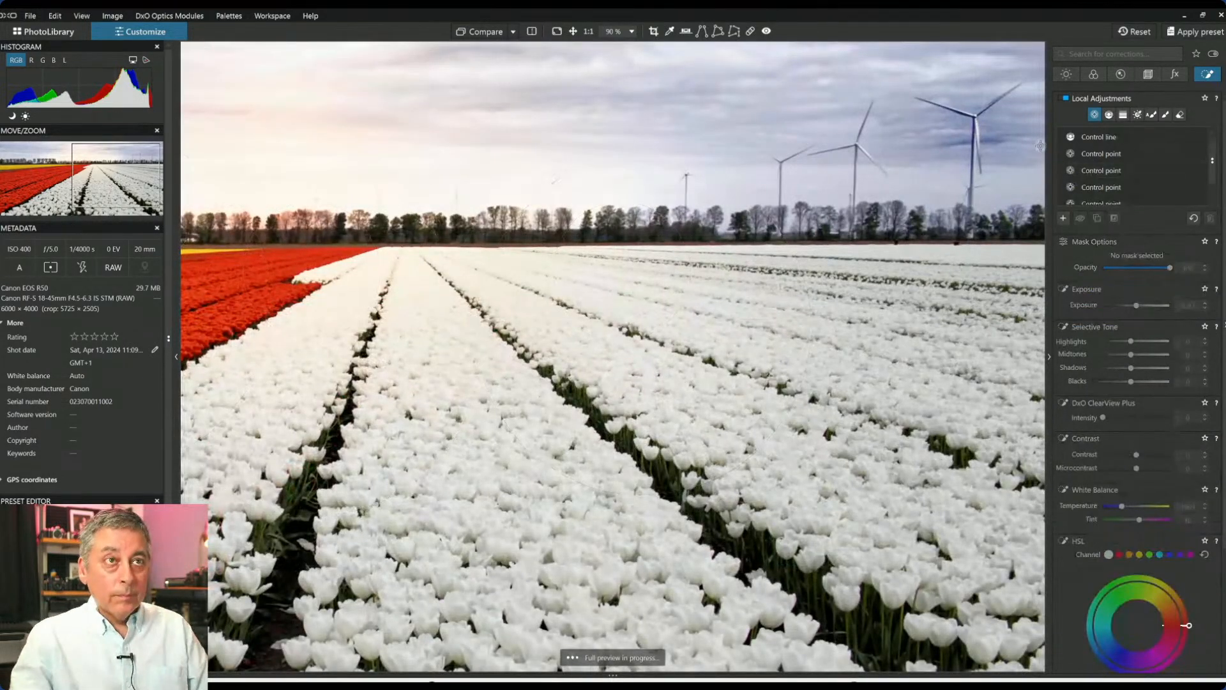
Paint an auto mask over the tallest wind turbine's blades and tower and set its ClearView Plus intensity to 37.
{"action": "left_click_drag", "start_coordinate": [142, 190], "coordinate": [149, 169]}
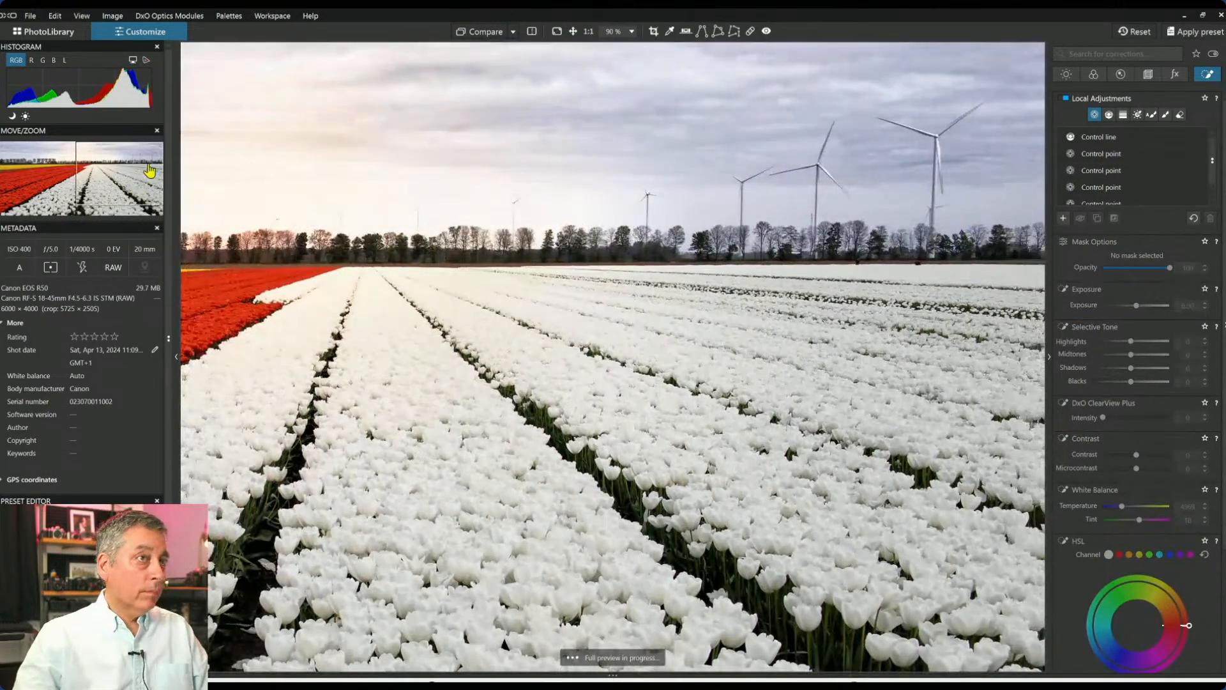
{"action": "left_click", "coordinate": [1153, 118]}
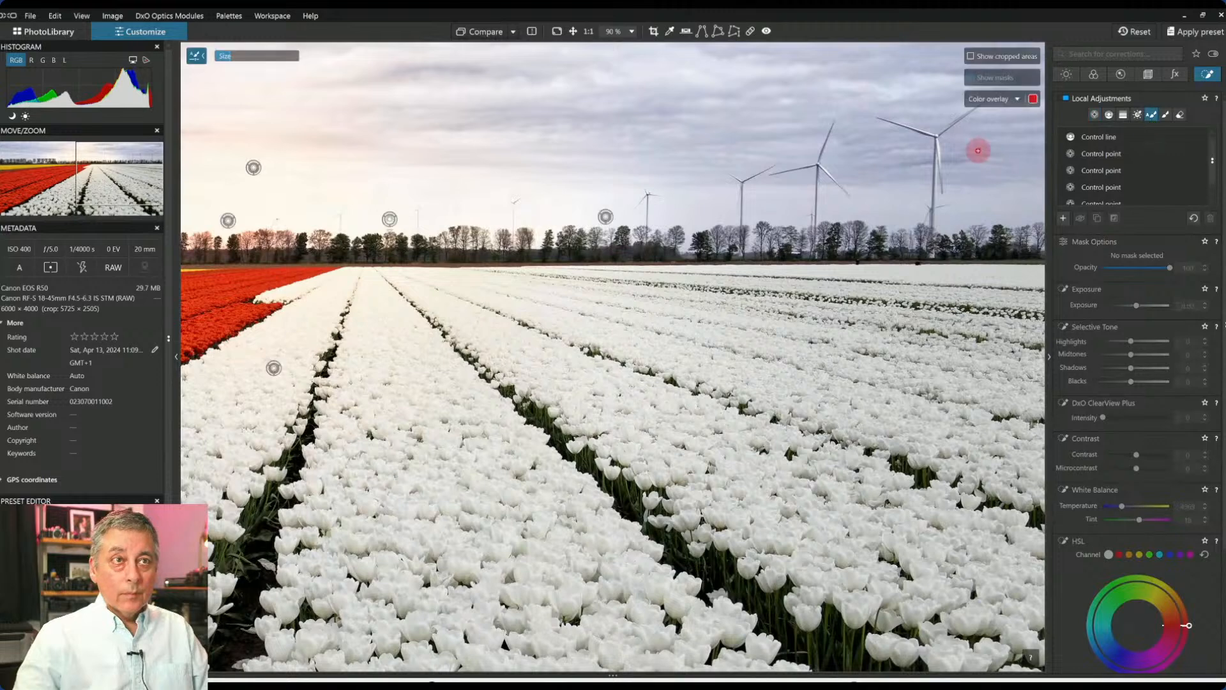
{"action": "mouse_move", "coordinate": [890, 121]}
{"action": "left_mouse_down"}
{"action": "mouse_move", "coordinate": [937, 136]}
{"action": "mouse_move", "coordinate": [976, 111]}
{"action": "mouse_move", "coordinate": [941, 131]}
{"action": "mouse_move", "coordinate": [932, 223]}
{"action": "left_mouse_up"}
{"action": "left_click", "coordinate": [1142, 417]}
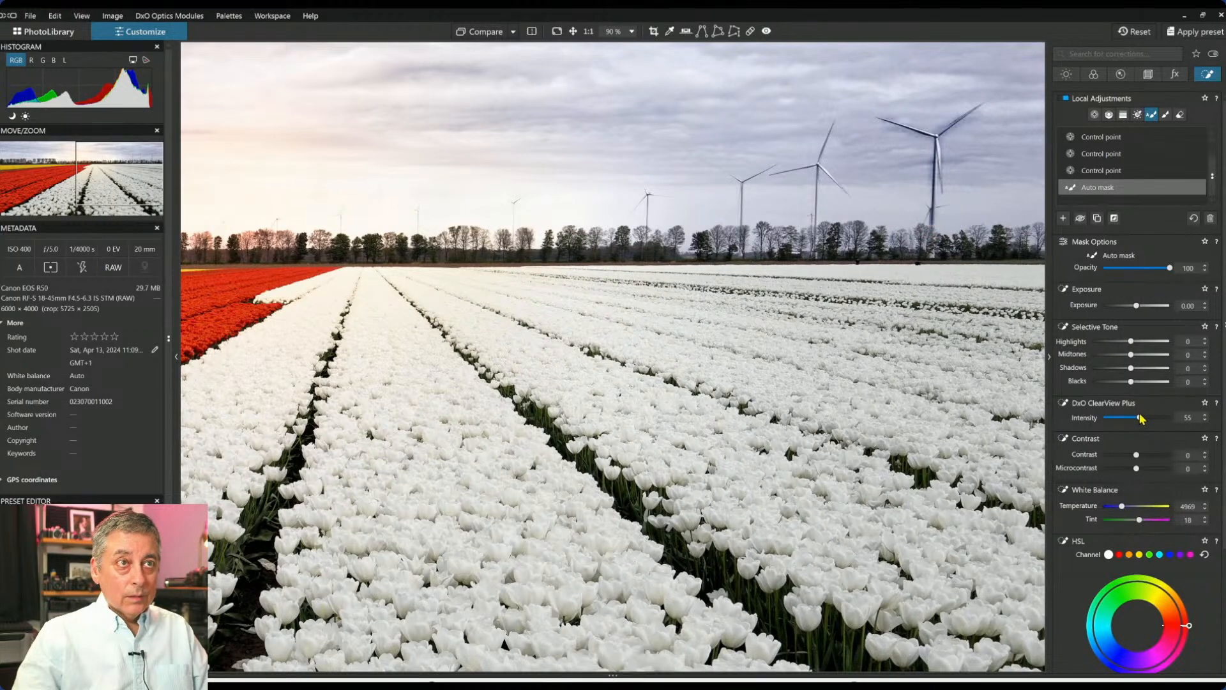
{"action": "left_click", "coordinate": [1129, 417]}
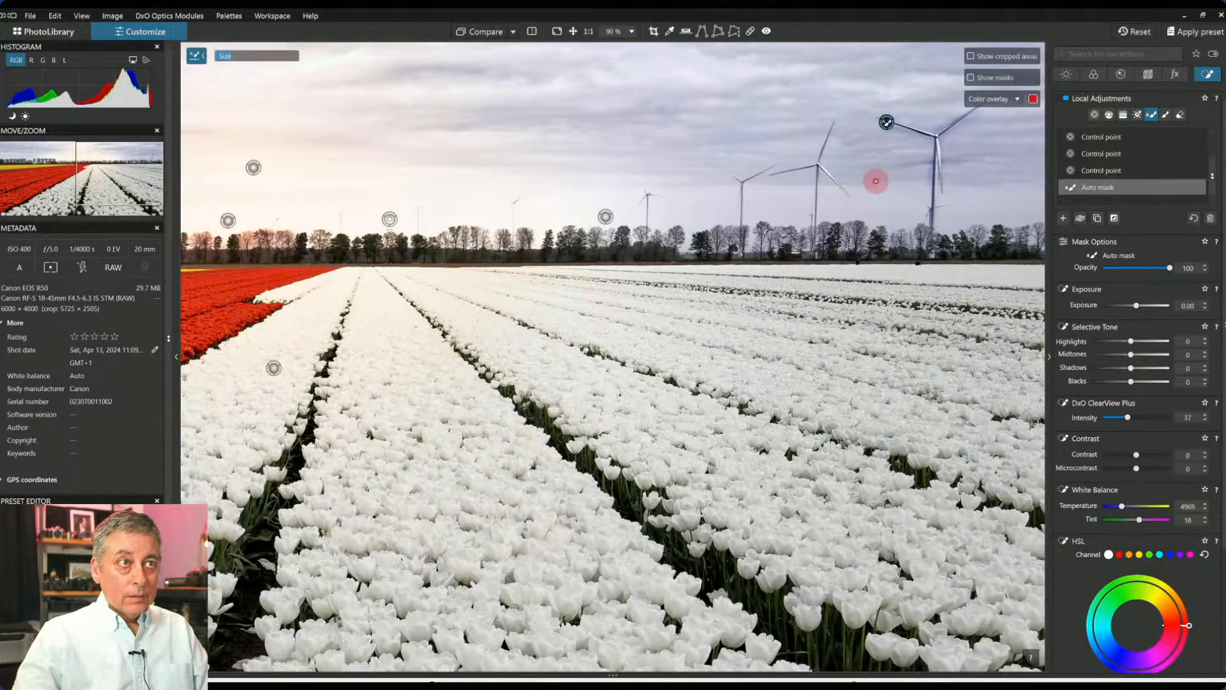
{"action": "scroll", "coordinate": [826, 142], "scroll_direction": "down", "scroll_amount": 1}
{"action": "key", "text": "super"}
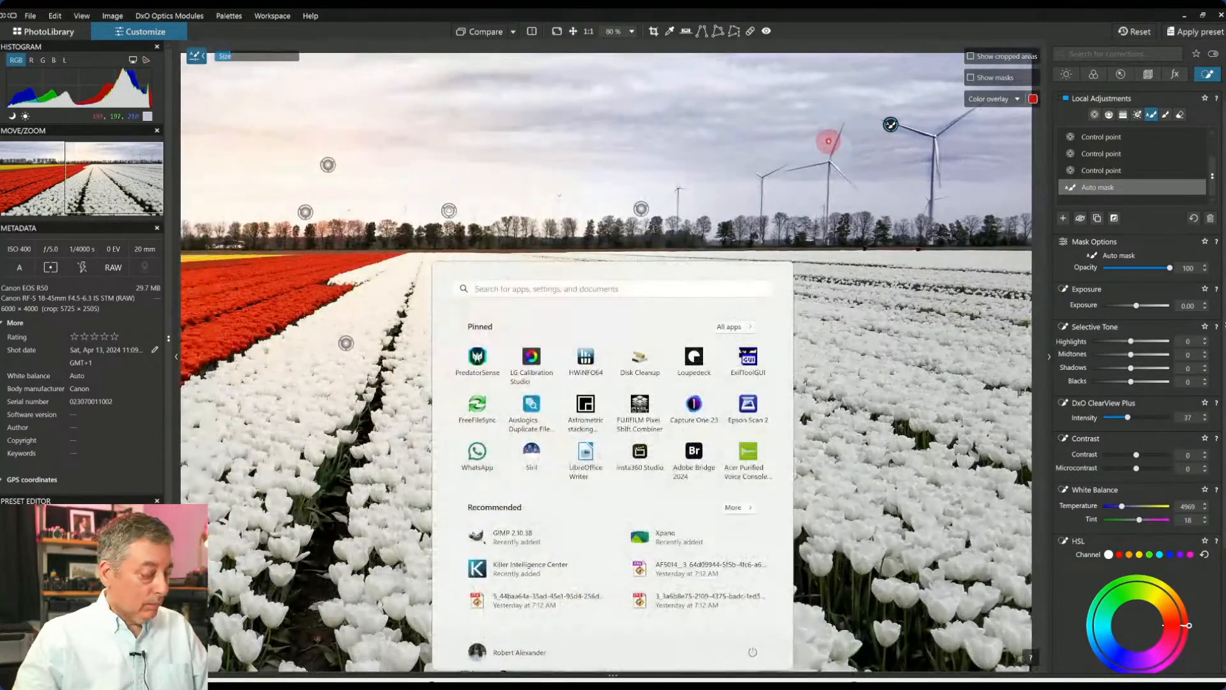
Extend the auto mask over the blades and towers of the two smaller wind turbines beside the tallest one.
{"action": "scroll", "coordinate": [836, 141], "scroll_direction": "up", "scroll_amount": 1}
{"action": "scroll", "coordinate": [837, 140], "scroll_direction": "up", "scroll_amount": 3}
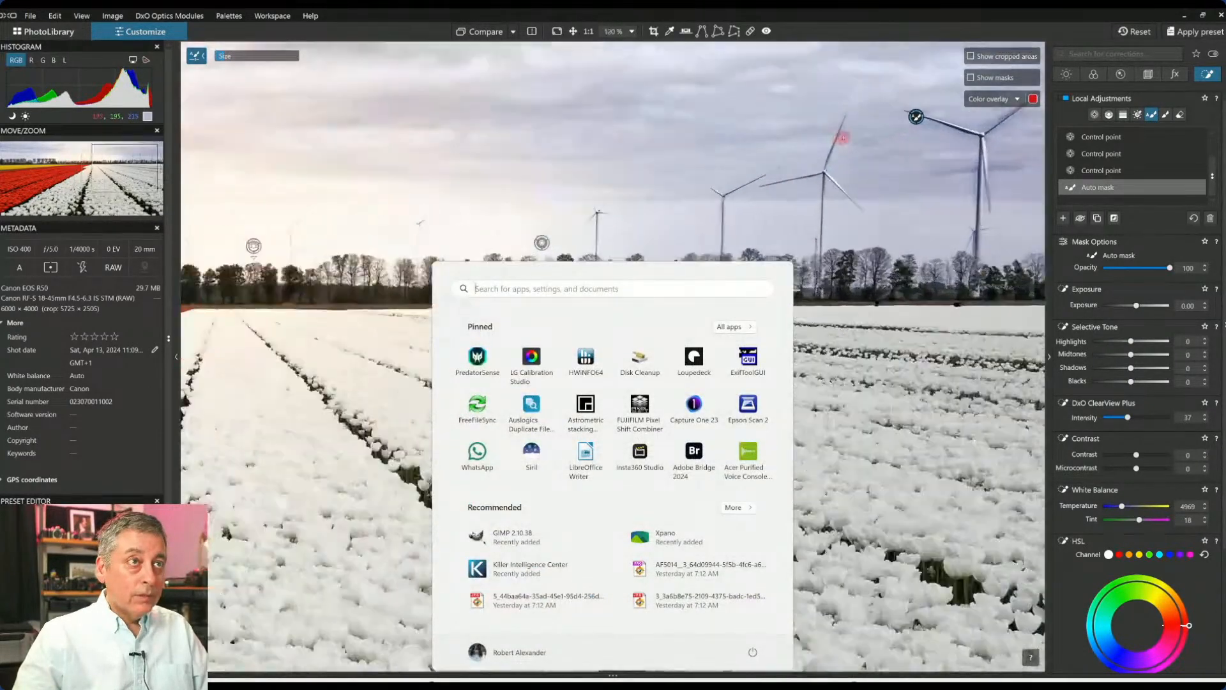
{"action": "key", "text": "Escape"}
{"action": "mouse_move", "coordinate": [847, 113]}
{"action": "left_mouse_down"}
{"action": "mouse_move", "coordinate": [820, 177]}
{"action": "mouse_move", "coordinate": [873, 228]}
{"action": "left_mouse_up"}
{"action": "left_click_drag", "start_coordinate": [827, 181], "coordinate": [752, 194]}
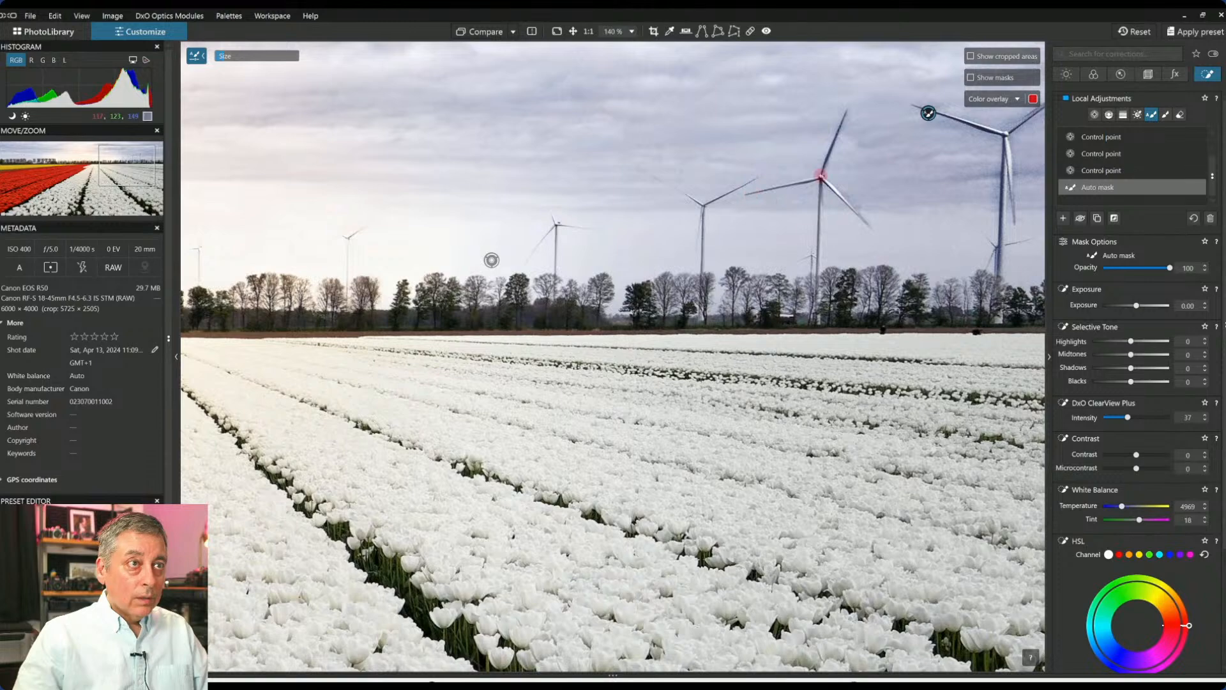
{"action": "left_click_drag", "start_coordinate": [704, 200], "coordinate": [691, 201]}
{"action": "scroll", "coordinate": [934, 243], "scroll_direction": "down", "scroll_amount": 5}
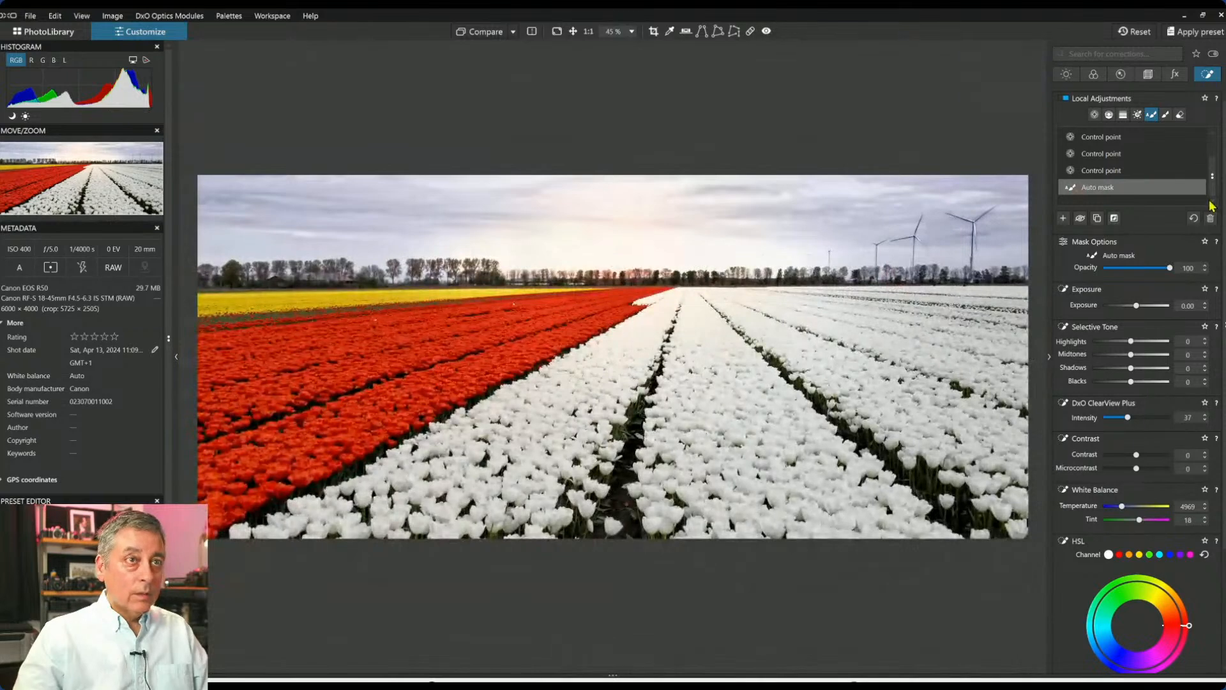
{"action": "scroll", "coordinate": [989, 353], "scroll_direction": "down", "scroll_amount": 3}
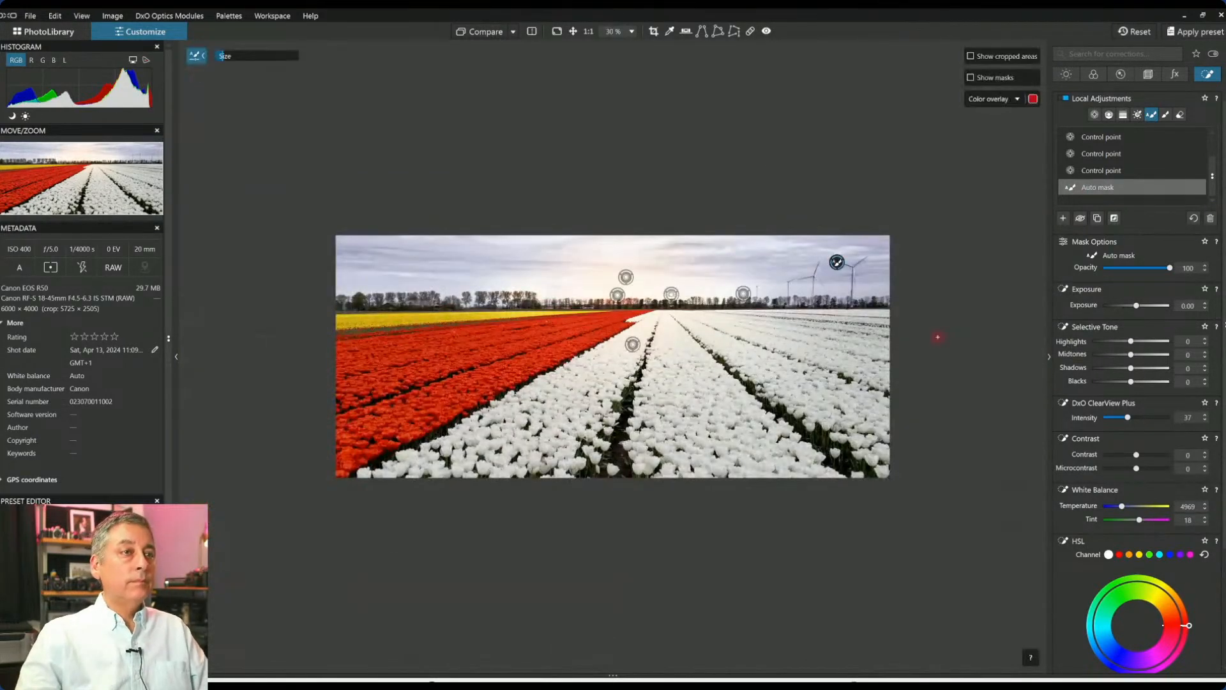
{"action": "scroll", "coordinate": [927, 341], "scroll_direction": "up", "scroll_amount": 1}
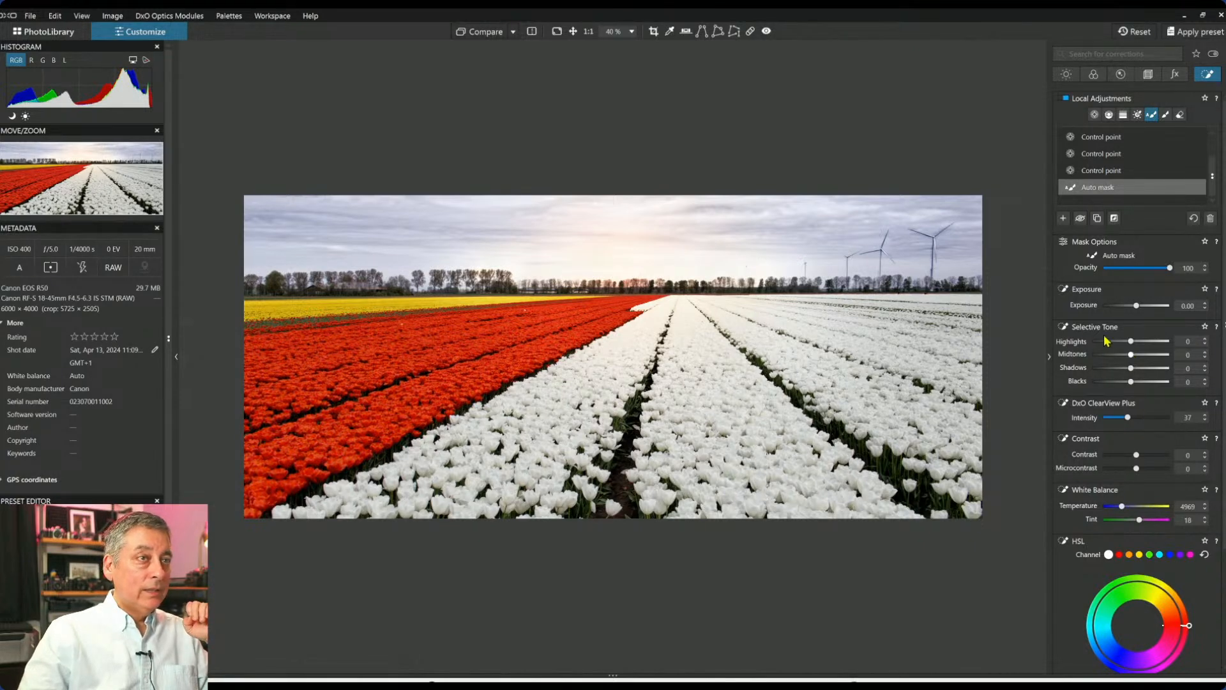
Create a new control line mask covering the whole sky, with its boundary lines around the tree line and horizon.
{"action": "left_click", "coordinate": [1064, 220]}
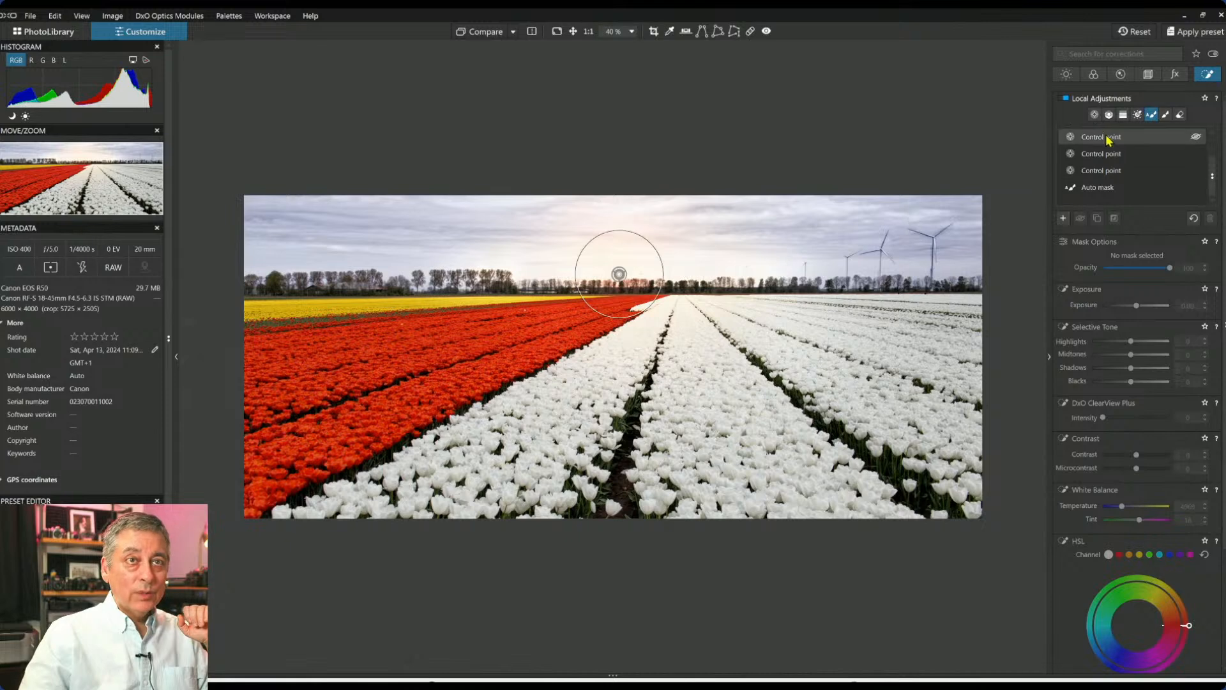
{"action": "left_click", "coordinate": [1109, 114]}
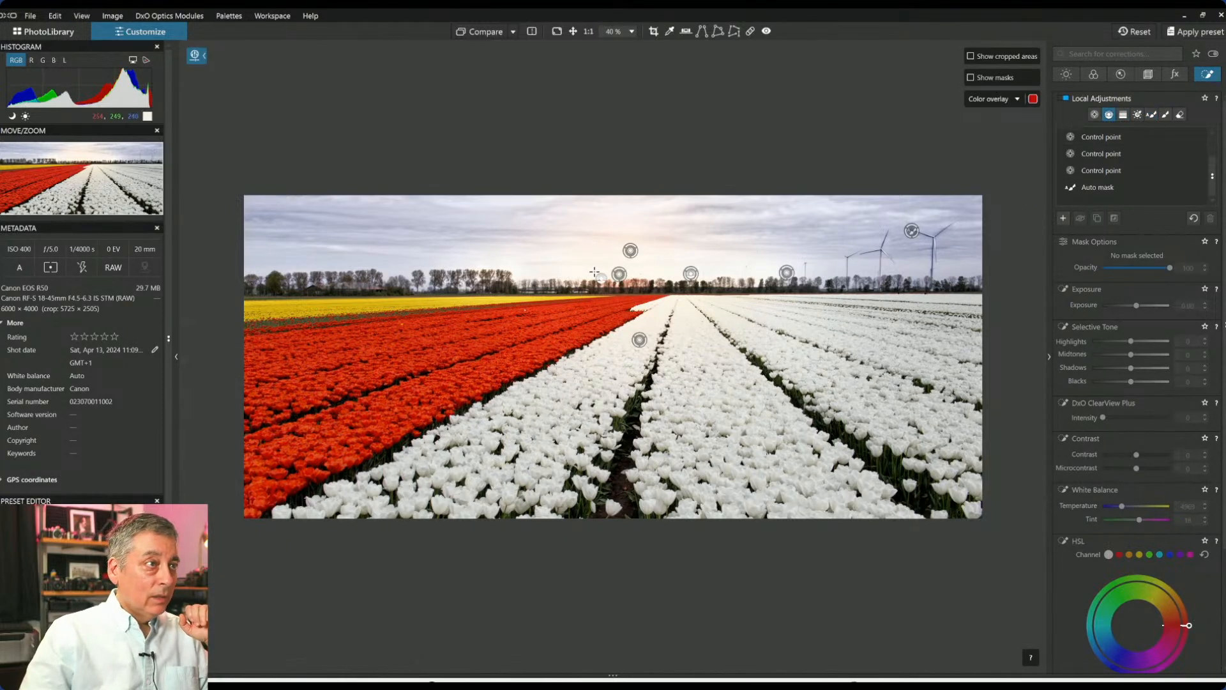
{"action": "left_click_drag", "start_coordinate": [595, 272], "coordinate": [596, 297]}
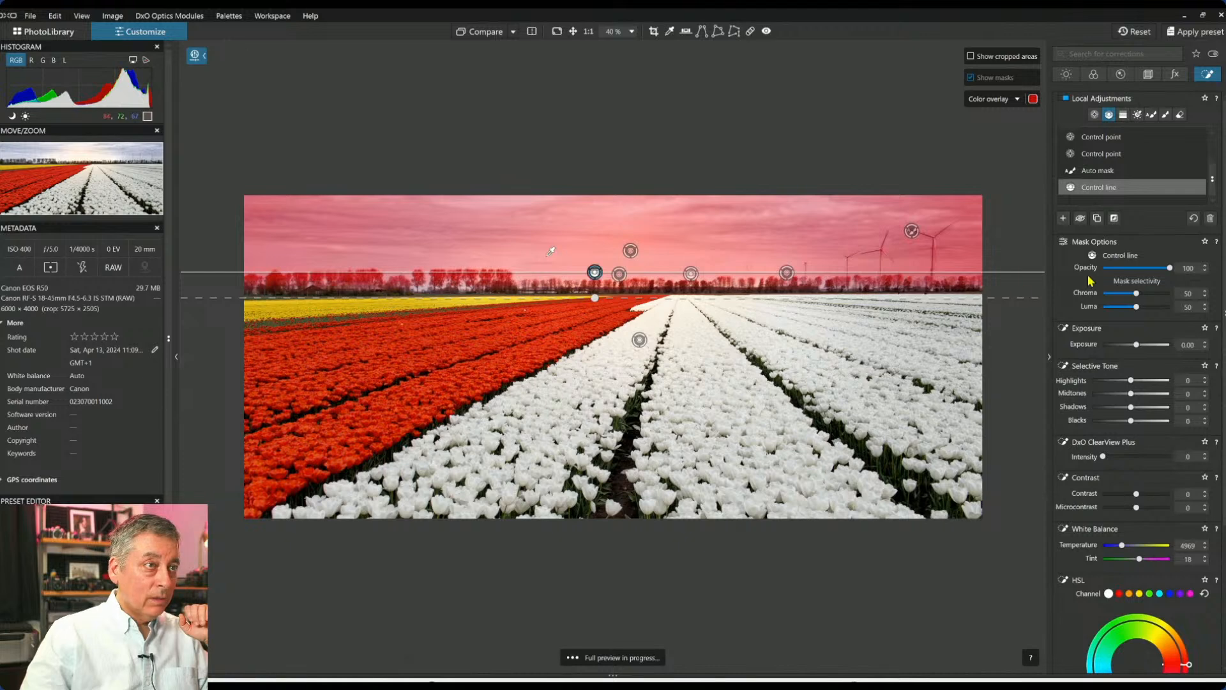
Warm the sky's control line mask by setting its white balance Temperature to 5869 and Tint to 32.
{"action": "left_click_drag", "start_coordinate": [1122, 545], "coordinate": [1143, 560]}
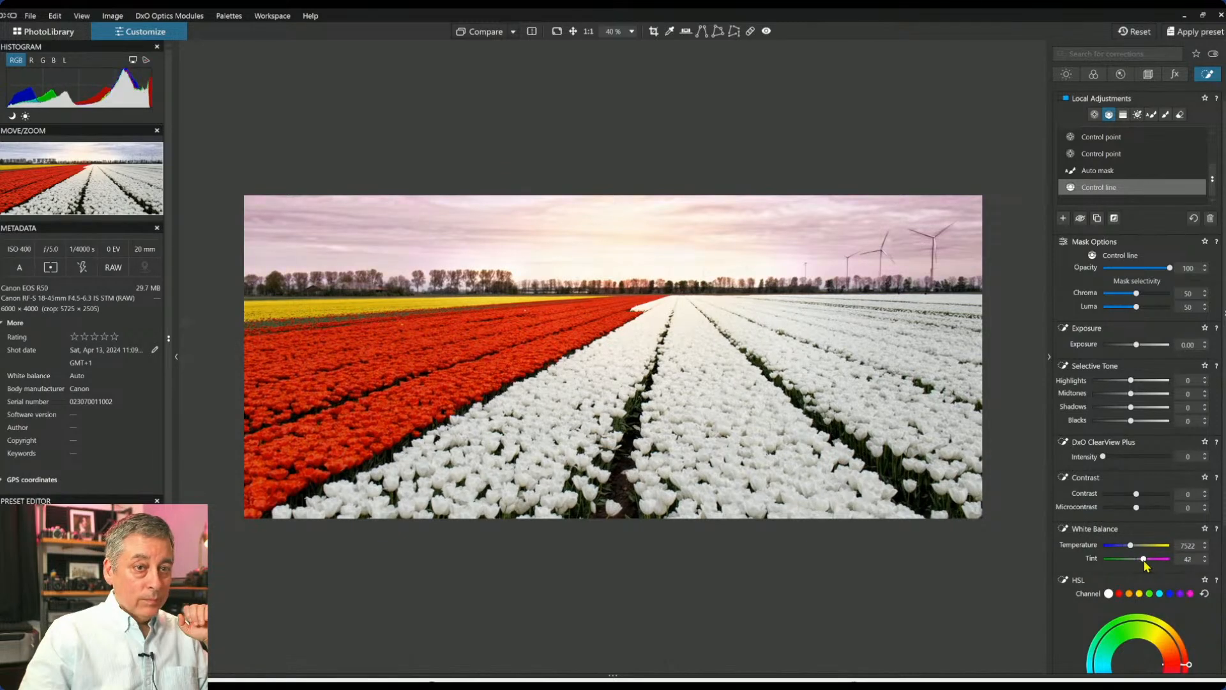
{"action": "scroll", "coordinate": [1179, 584], "scroll_direction": "down", "scroll_amount": 3}
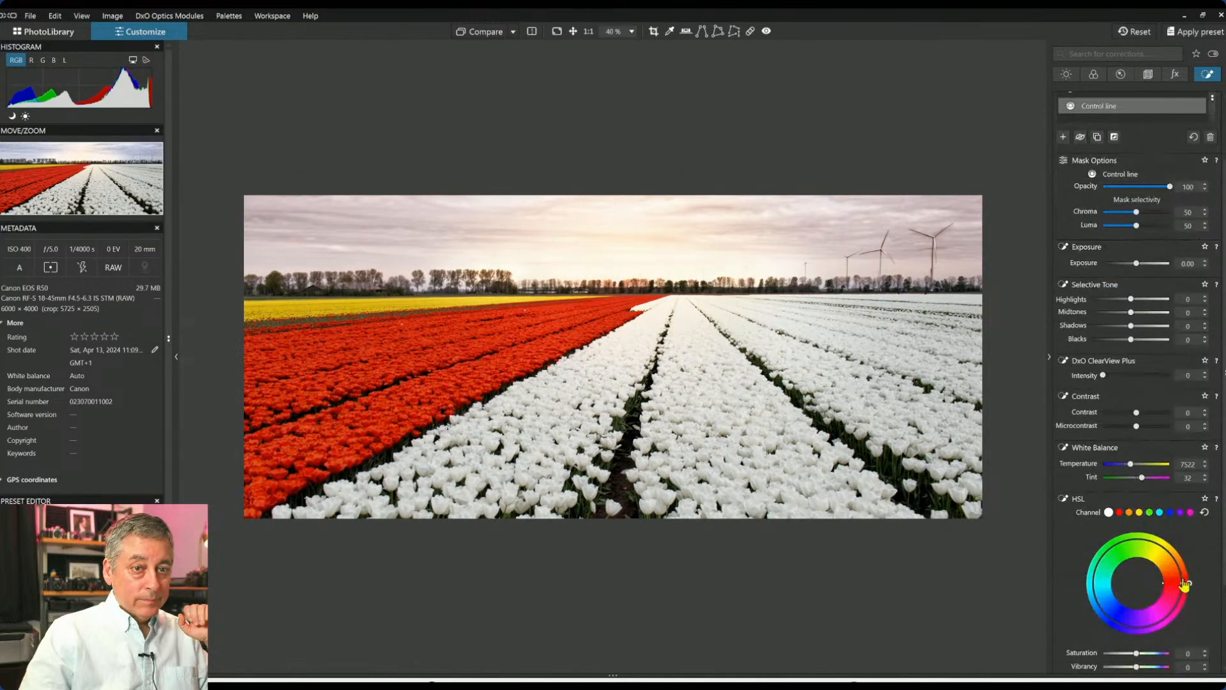
{"action": "mouse_move", "coordinate": [1189, 591]}
{"action": "left_mouse_down"}
{"action": "mouse_move", "coordinate": [1188, 571]}
{"action": "mouse_move", "coordinate": [1190, 593]}
{"action": "left_mouse_up"}
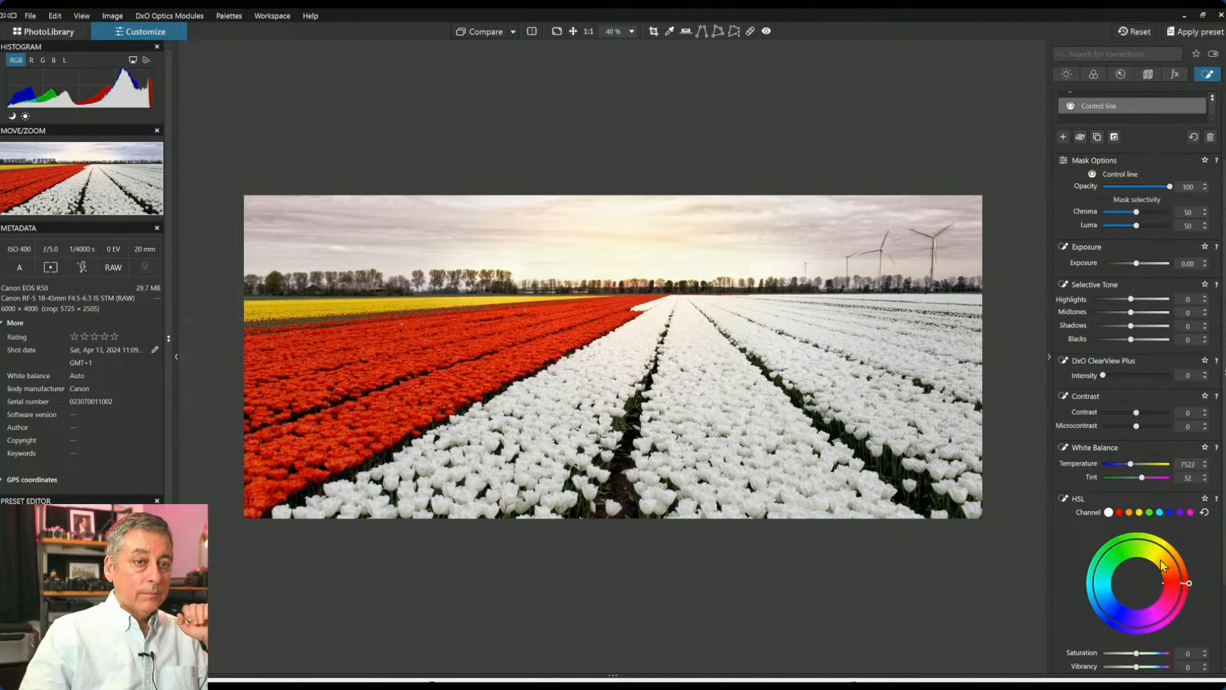
{"action": "left_click", "coordinate": [1129, 465]}
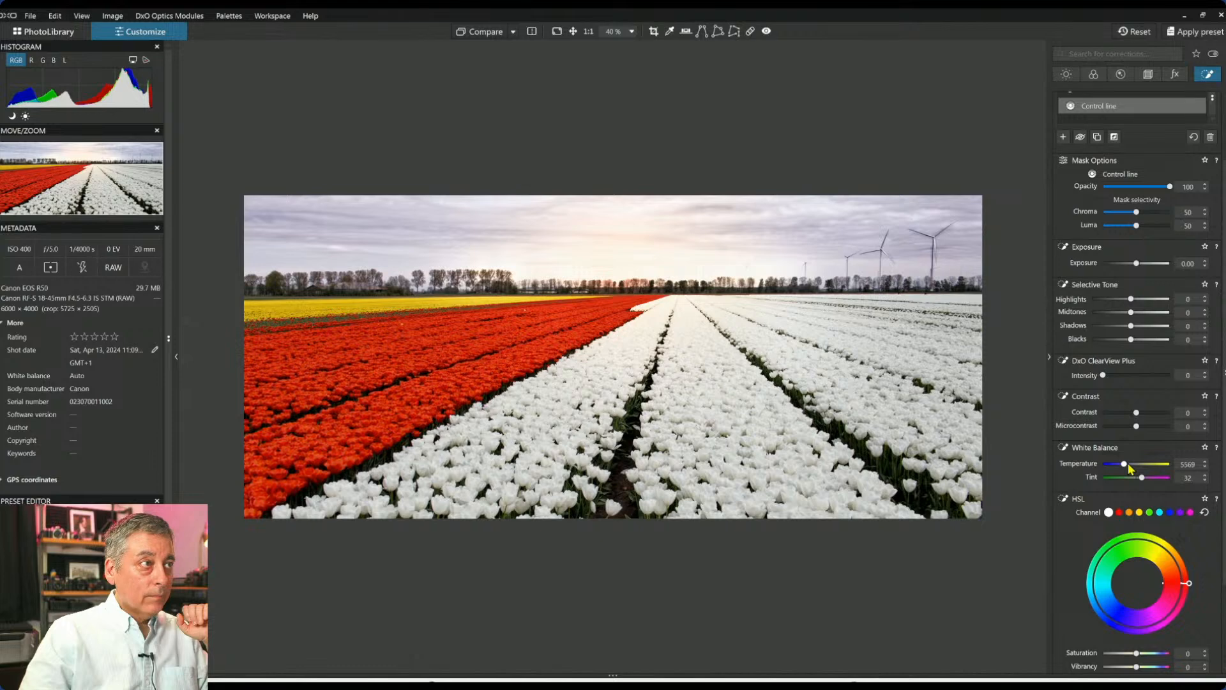
{"action": "left_click", "coordinate": [1129, 465]}
Set the sky mask's Highlights to 4 and finish editing the local adjustments.
{"action": "left_click", "coordinate": [1144, 300]}
{"action": "mouse_move", "coordinate": [1143, 304]}
{"action": "left_mouse_down"}
{"action": "mouse_move", "coordinate": [1123, 303]}
{"action": "mouse_move", "coordinate": [1135, 303]}
{"action": "left_mouse_up"}
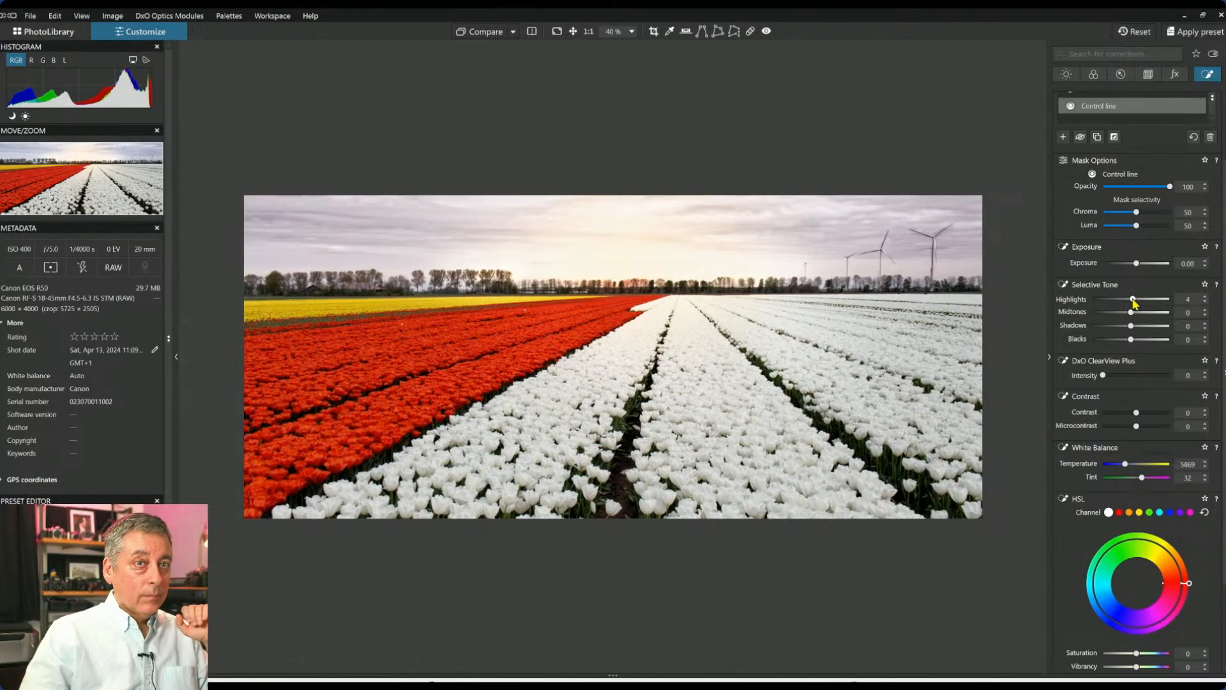
{"action": "left_click", "coordinate": [1054, 146]}
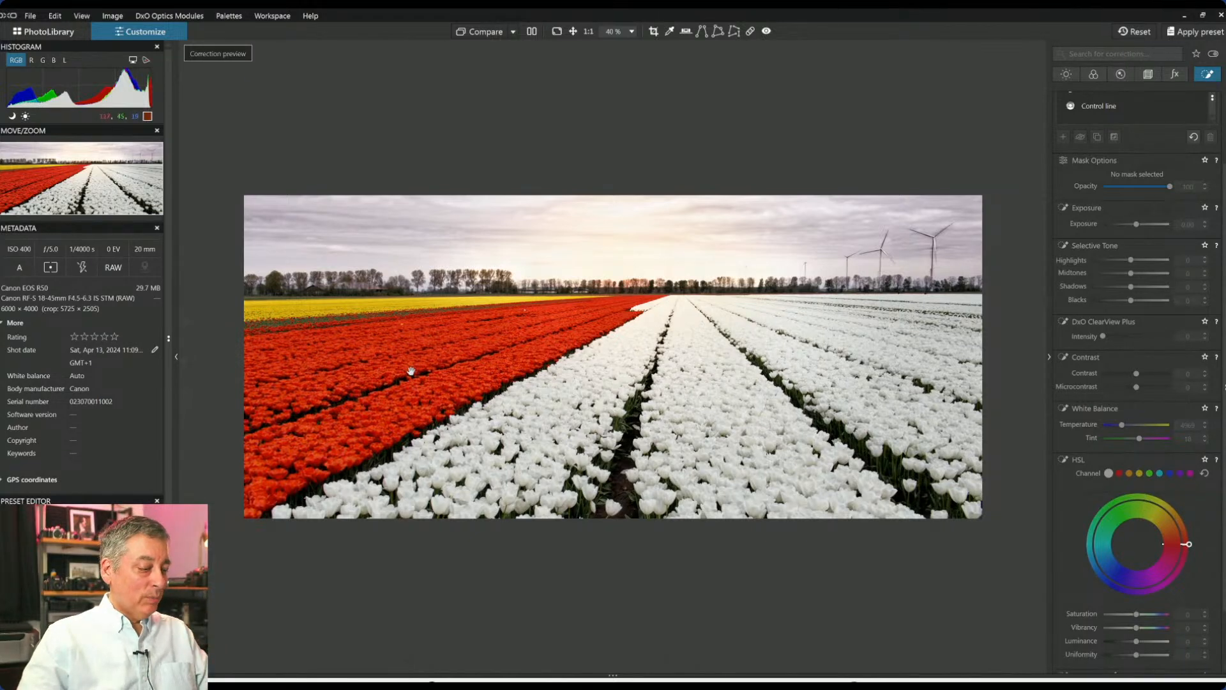
Compare the edited photo with its uncorrected version in a split view with the palettes hidden, and bring back the correction palettes.
{"action": "key", "text": "Tab"}
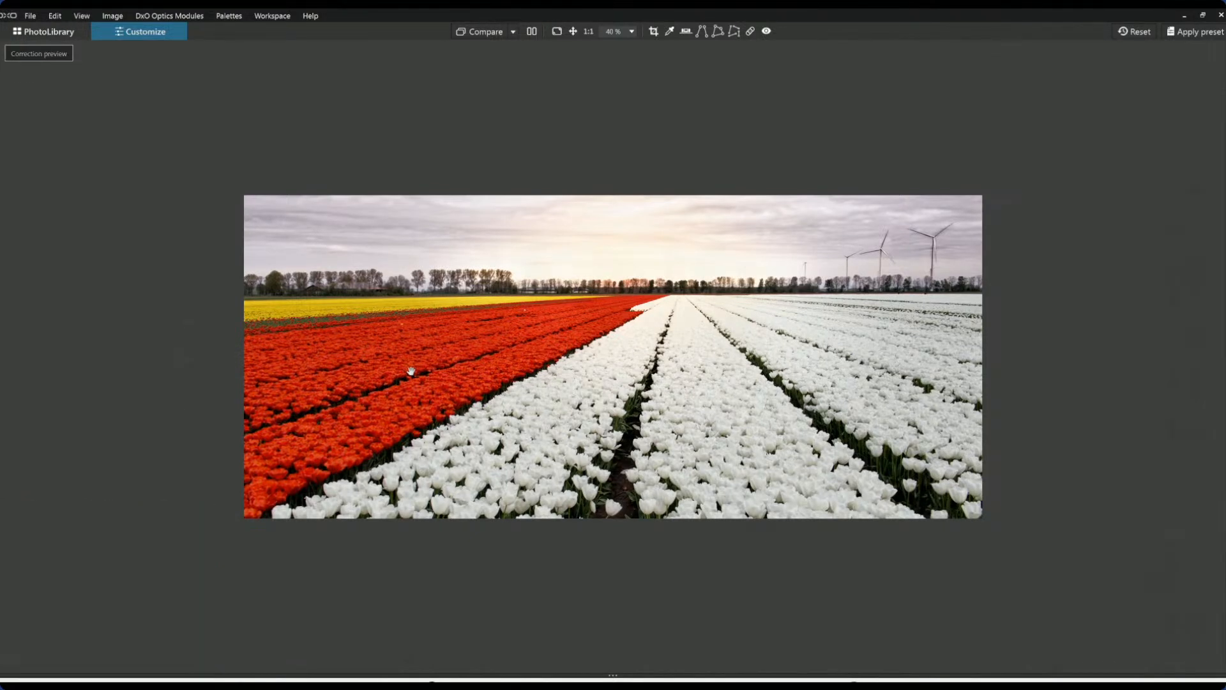
{"action": "left_click", "coordinate": [470, 35]}
{"action": "left_click", "coordinate": [532, 32]}
{"action": "scroll", "coordinate": [616, 272], "scroll_direction": "down", "scroll_amount": 1}
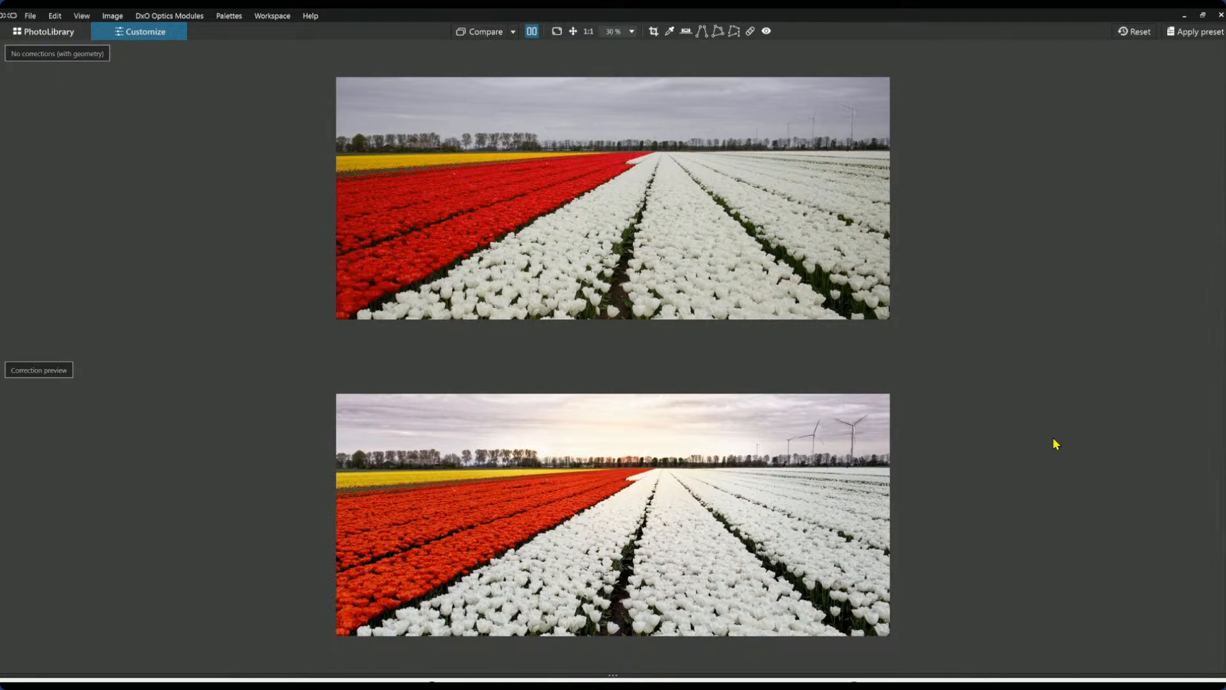
{"action": "key", "text": "Tab"}
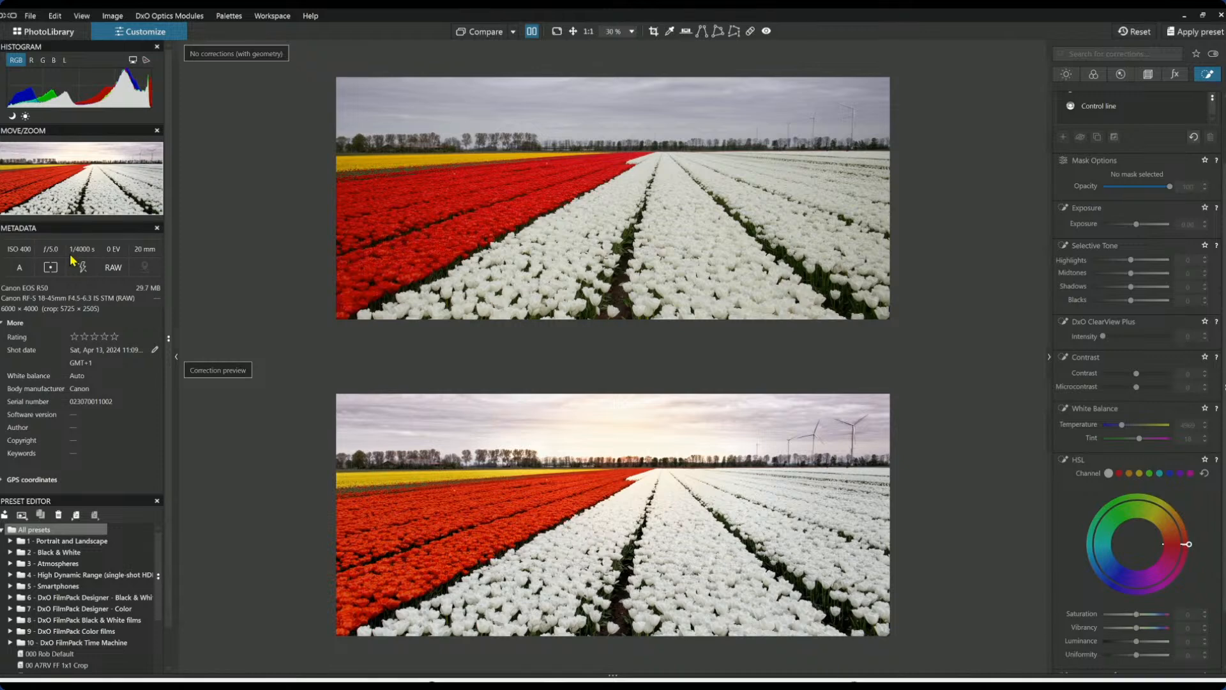
{"action": "key", "text": "Tab"}
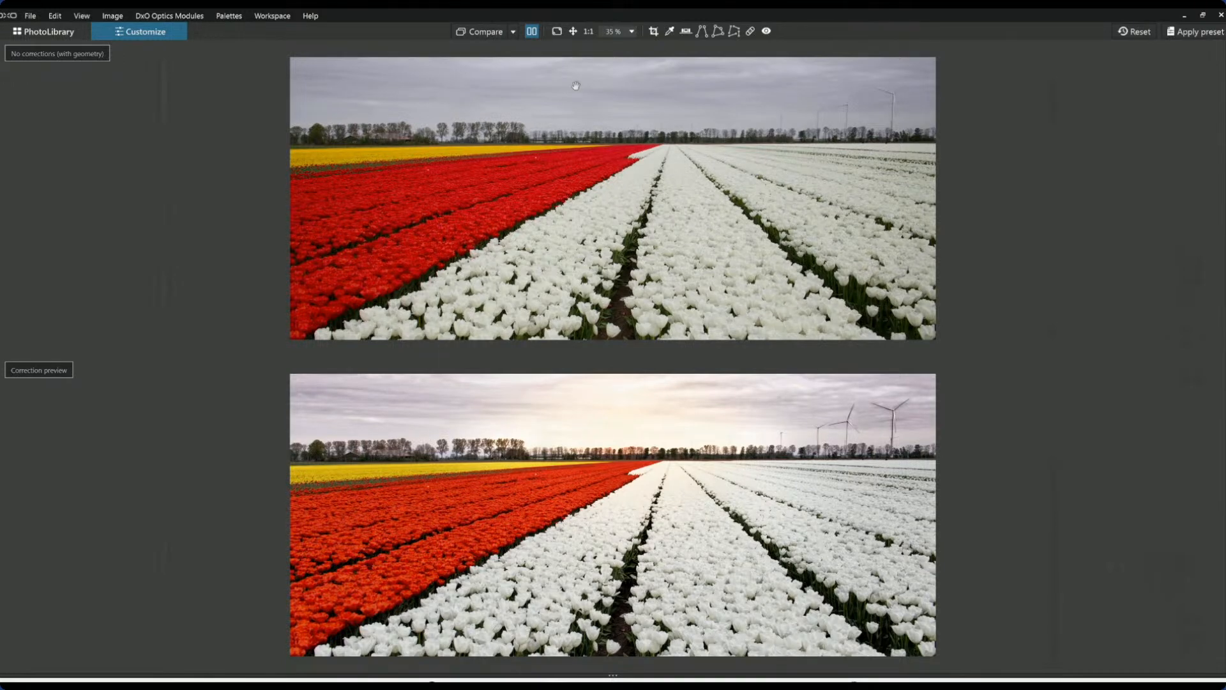
{"action": "left_click", "coordinate": [534, 36]}
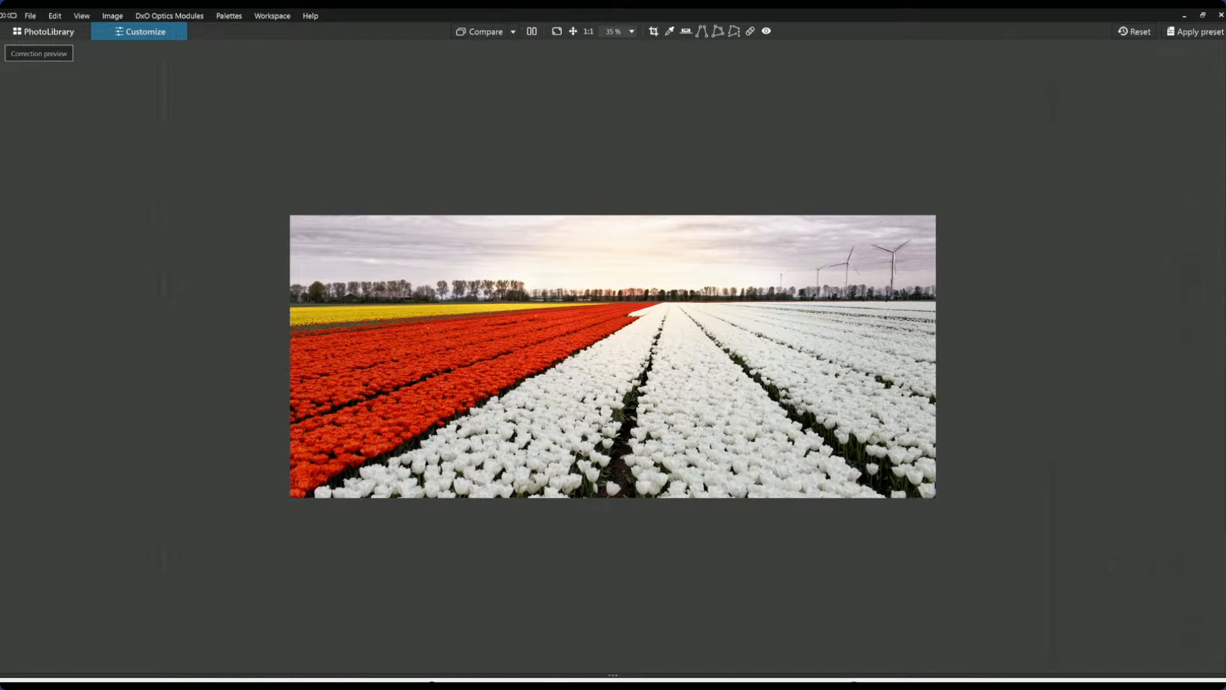
{"action": "left_click", "coordinate": [1224, 357]}
{"action": "scroll", "coordinate": [1120, 311], "scroll_direction": "up", "scroll_amount": 2}
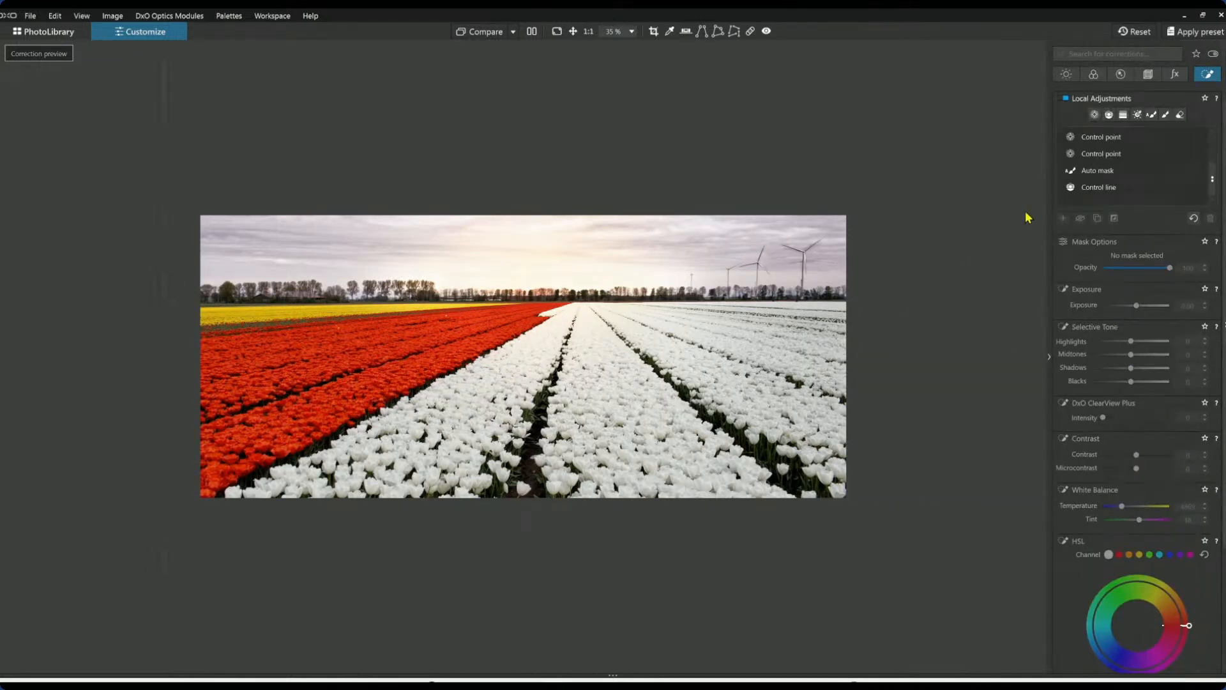
Reset all of the photo's corrections, and undo the reset.
{"action": "left_click", "coordinate": [1134, 32]}
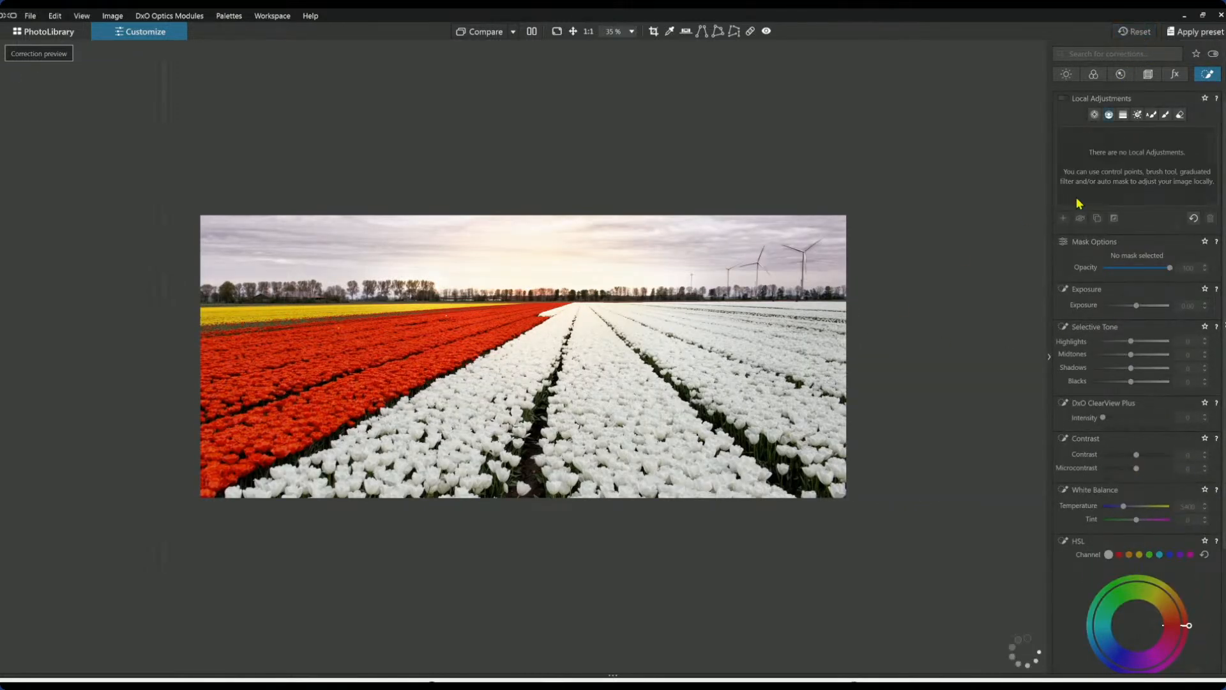
{"action": "key", "text": "ctrl+z"}
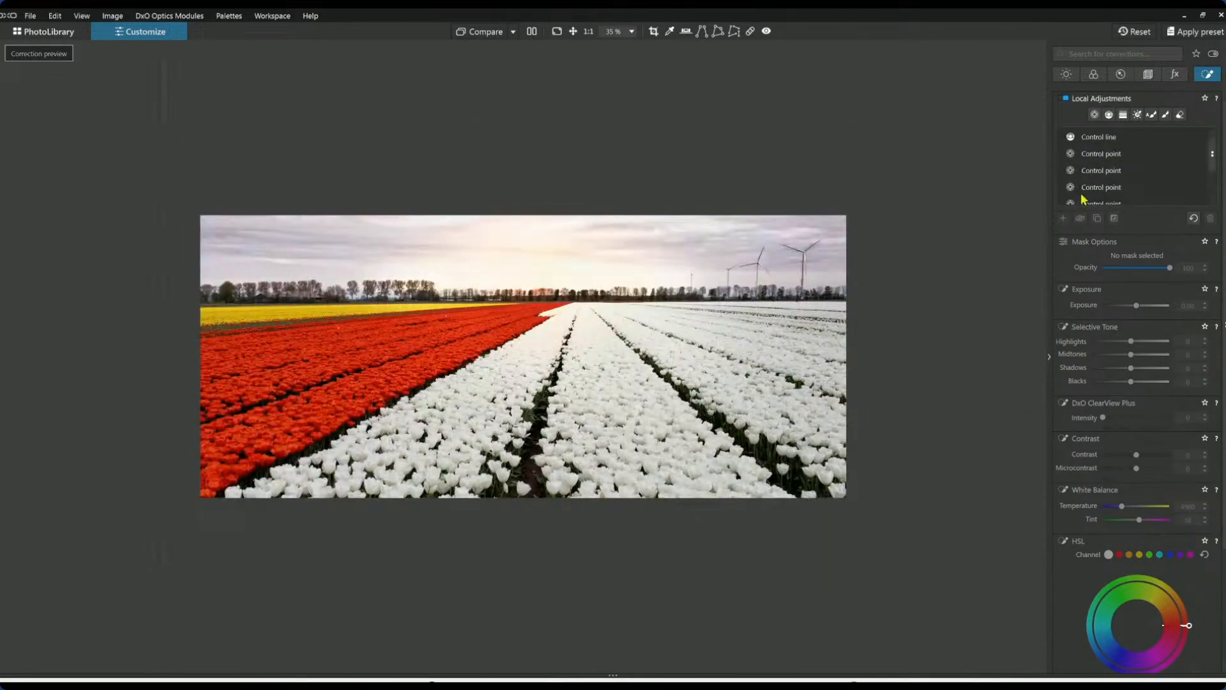
Enable DxO Smart Lighting in Uniform, Slight mode at intensity 25 and set the manual Exposure to 0.37.
{"action": "left_click", "coordinate": [1066, 74]}
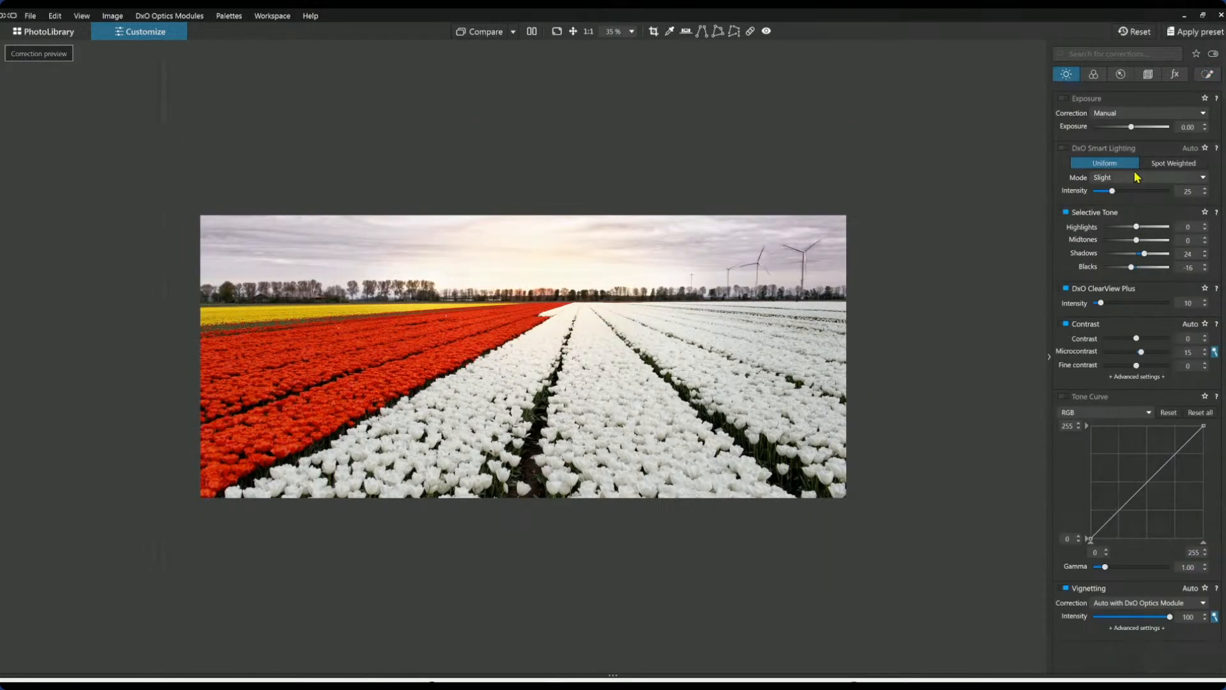
{"action": "left_click", "coordinate": [1065, 148]}
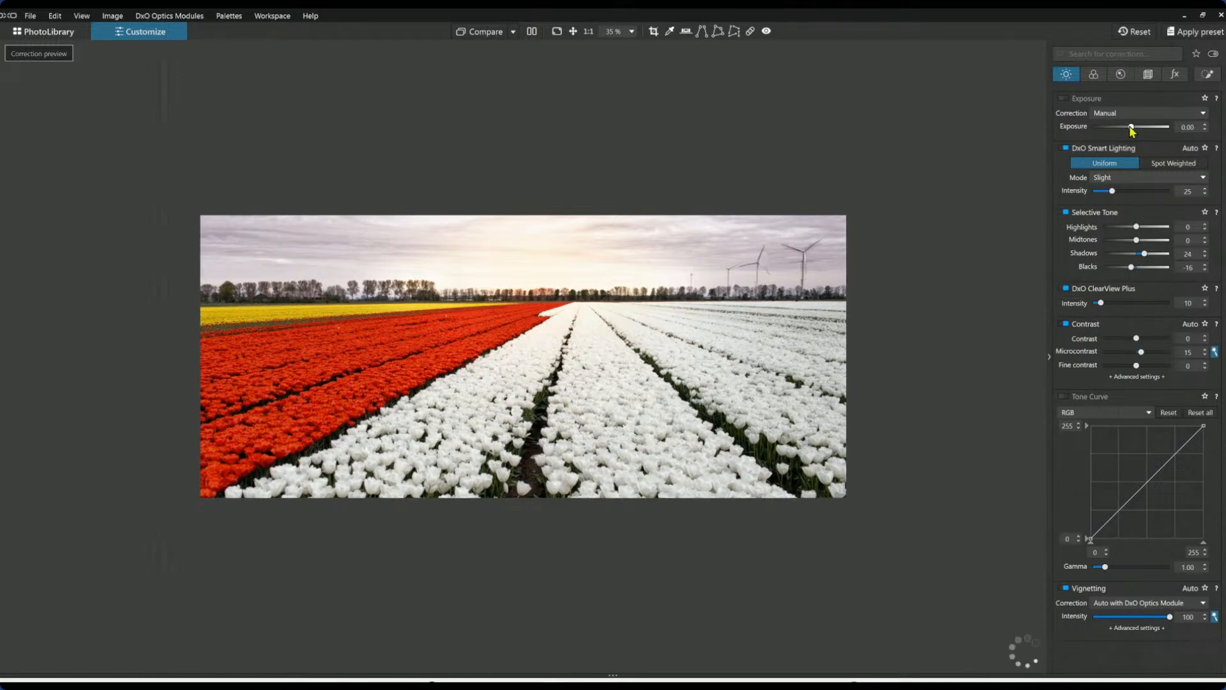
{"action": "left_click_drag", "start_coordinate": [1130, 127], "coordinate": [1135, 126]}
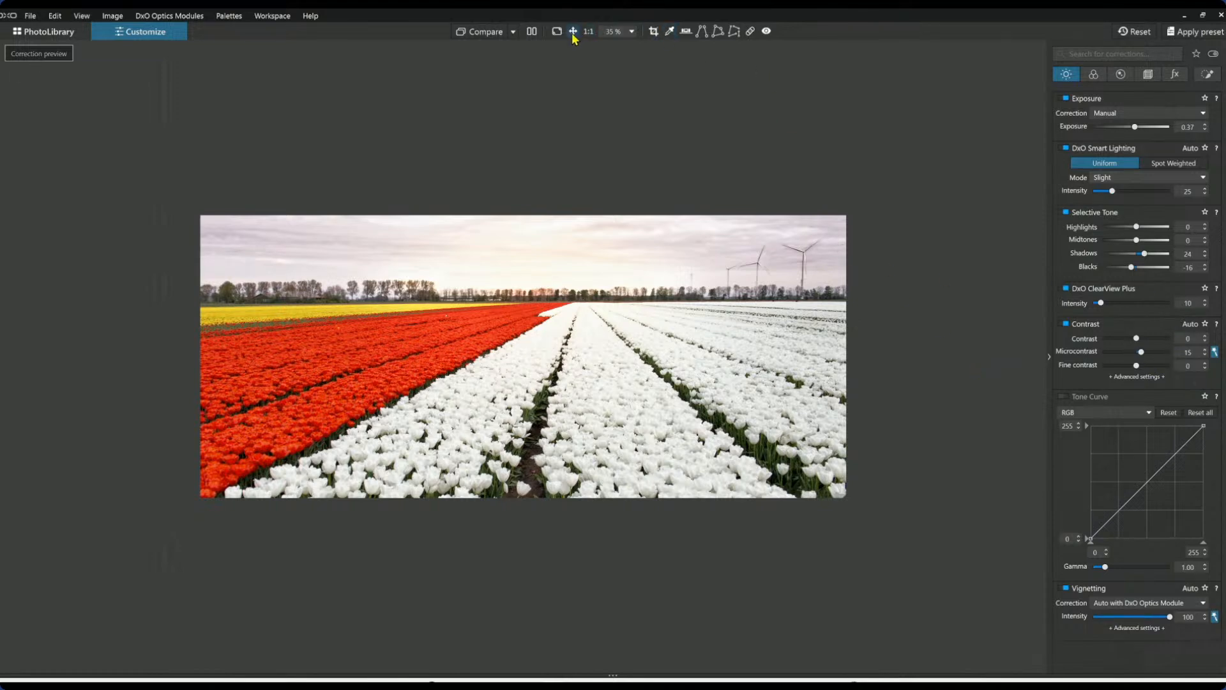
Examine the brightened photo enlarged without palettes and toggle the comparison with the uncorrected image.
{"action": "scroll", "coordinate": [616, 325], "scroll_direction": "up", "scroll_amount": 1}
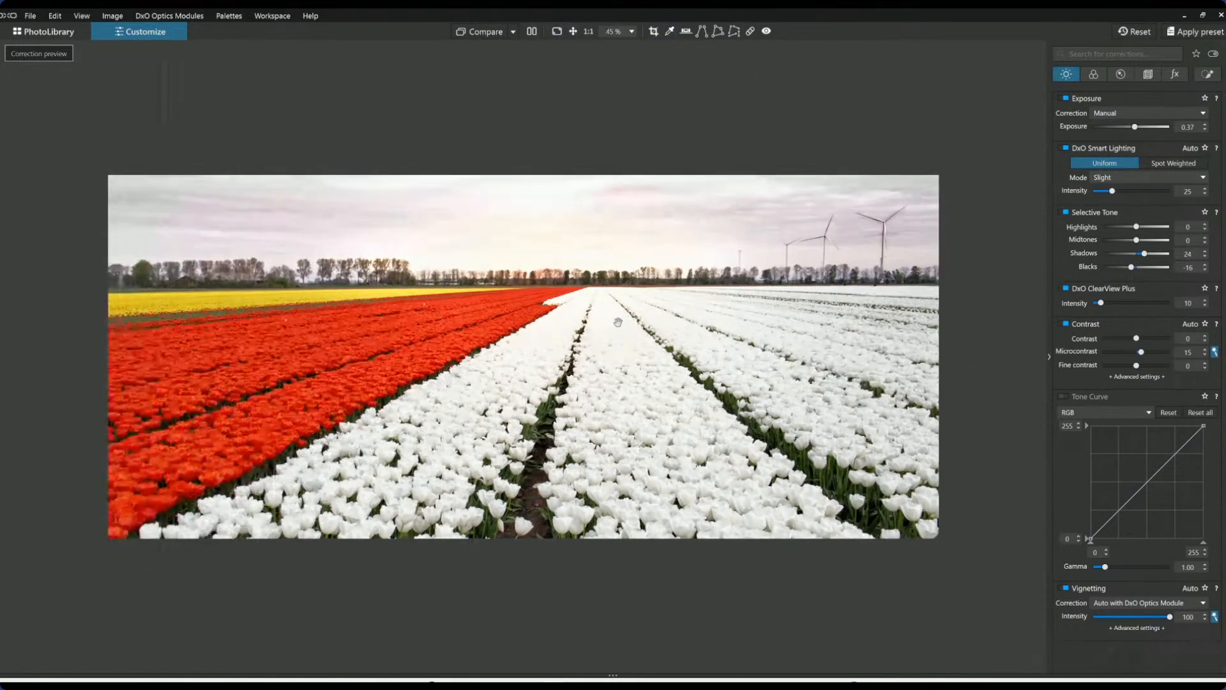
{"action": "key", "text": "F9"}
{"action": "scroll", "coordinate": [622, 310], "scroll_direction": "up", "scroll_amount": 1}
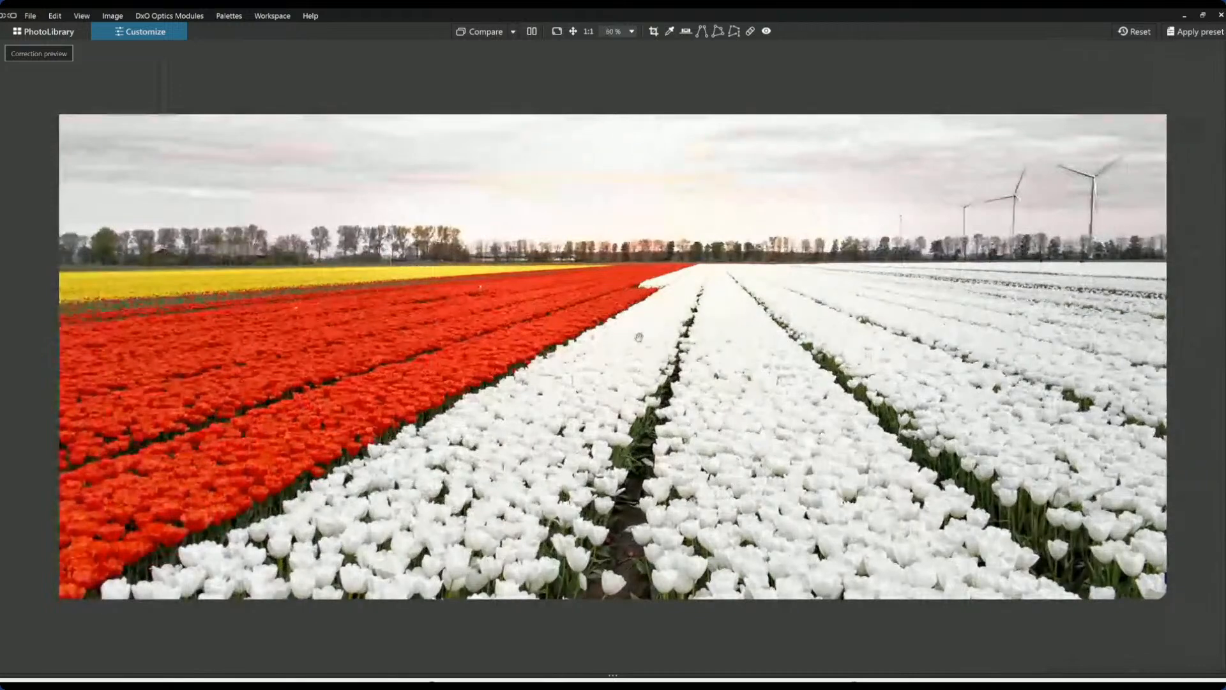
{"action": "left_click", "coordinate": [476, 33]}
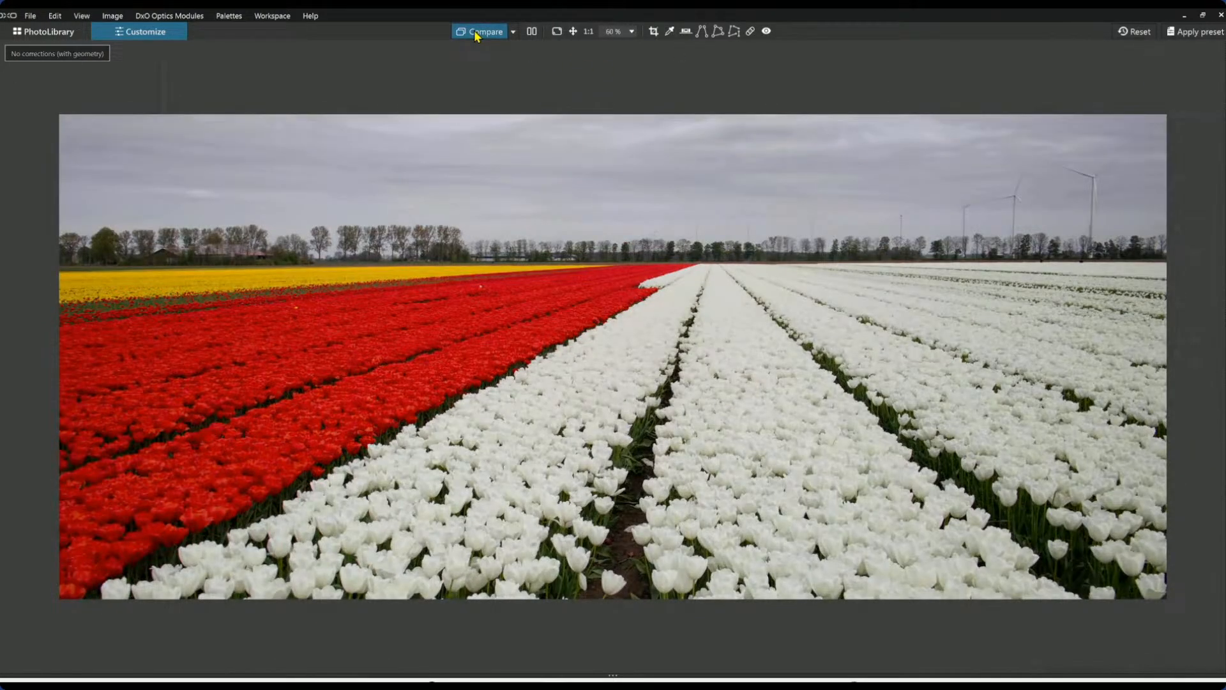
{"action": "left_click", "coordinate": [476, 33]}
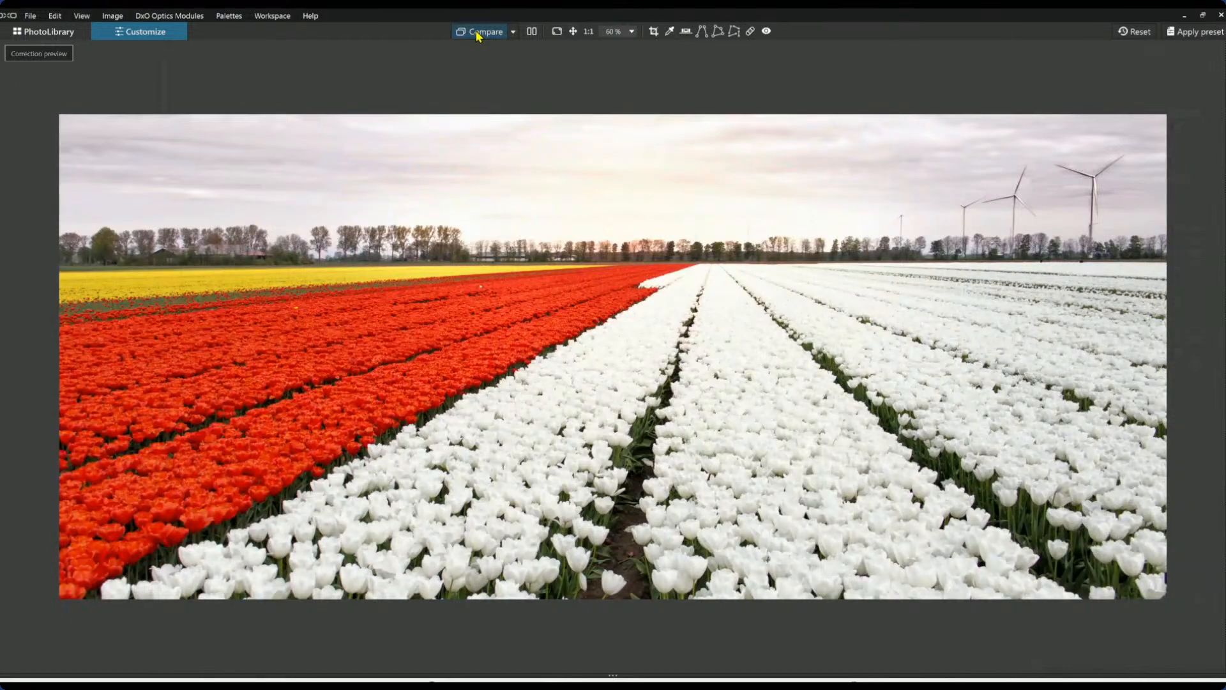
Compare the finished panorama side by side with the uncropped, uncorrected original, and return to the enlarged single view.
{"action": "left_click", "coordinate": [532, 35]}
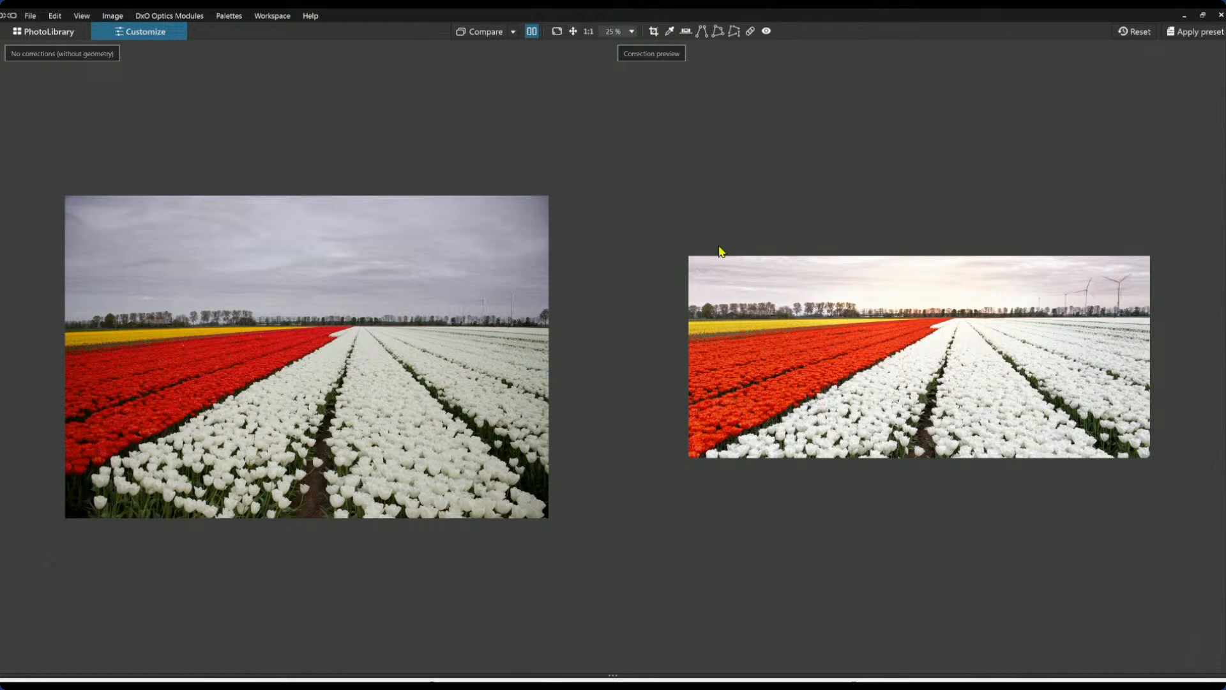
{"action": "scroll", "coordinate": [843, 369], "scroll_direction": "up", "scroll_amount": 1}
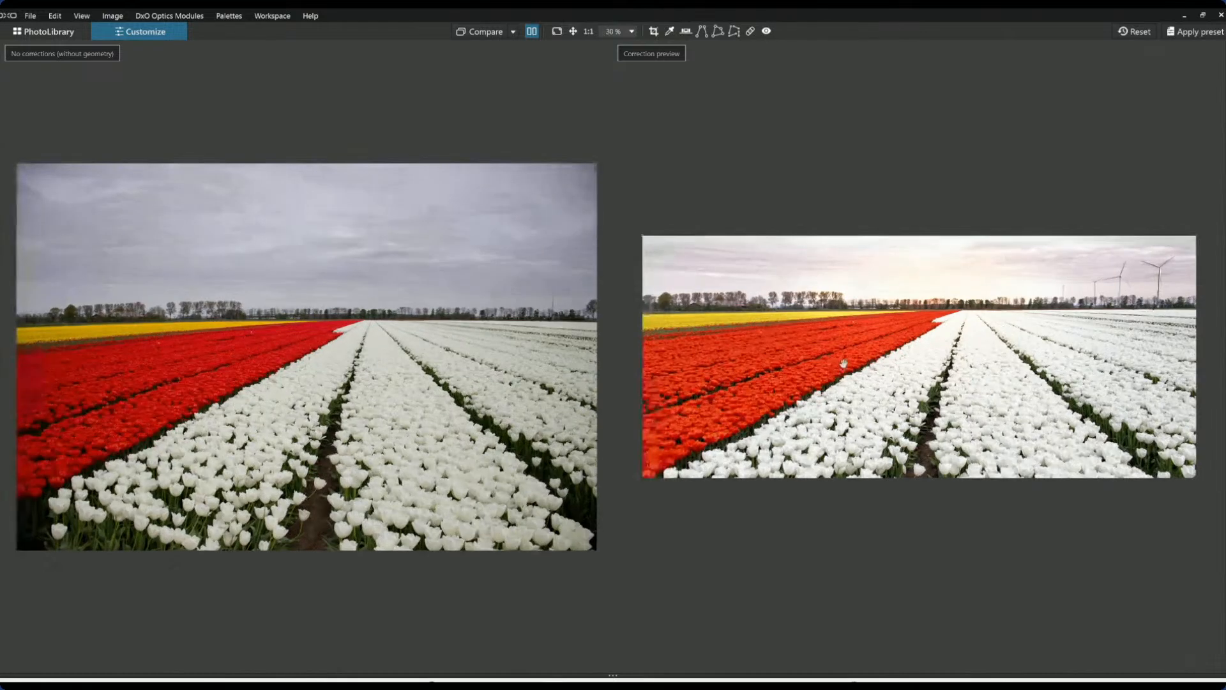
{"action": "left_click", "coordinate": [530, 32]}
{"action": "scroll", "coordinate": [604, 274], "scroll_direction": "up", "scroll_amount": 3}
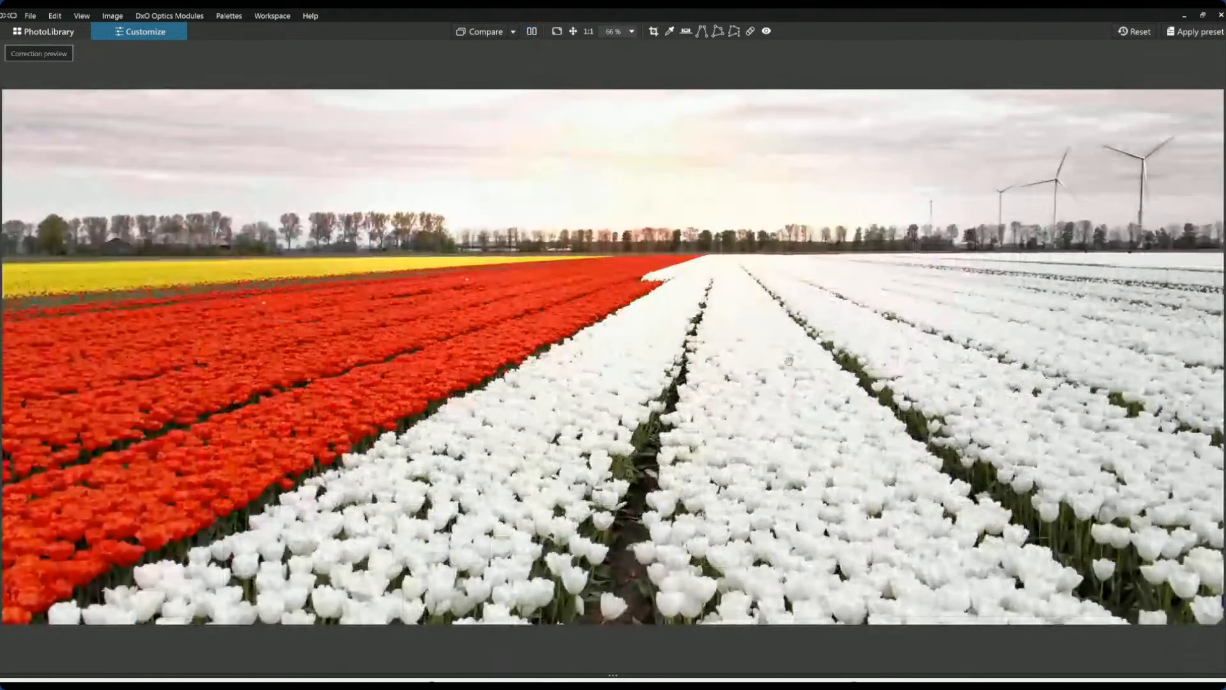
{"action": "scroll", "coordinate": [789, 362], "scroll_direction": "down", "scroll_amount": 1}
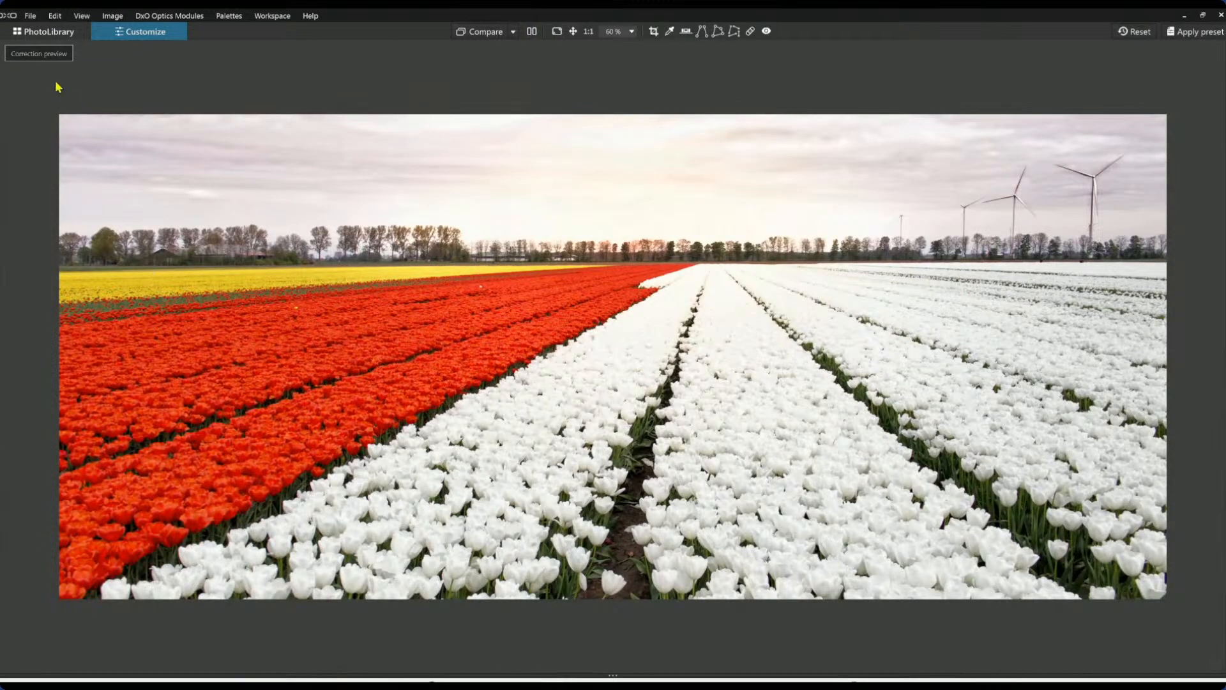
Return to the photo library and select the Hamilton Live concert photo as the next image.
{"action": "left_click", "coordinate": [64, 32]}
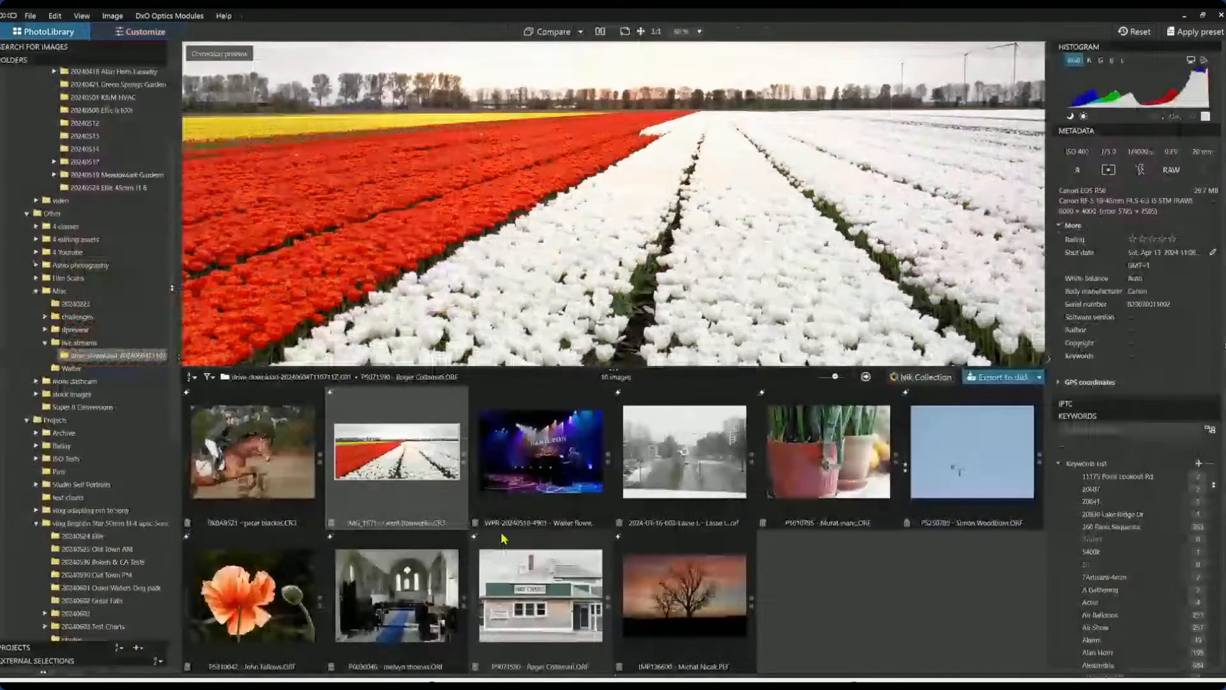
{"action": "left_click", "coordinate": [540, 489]}
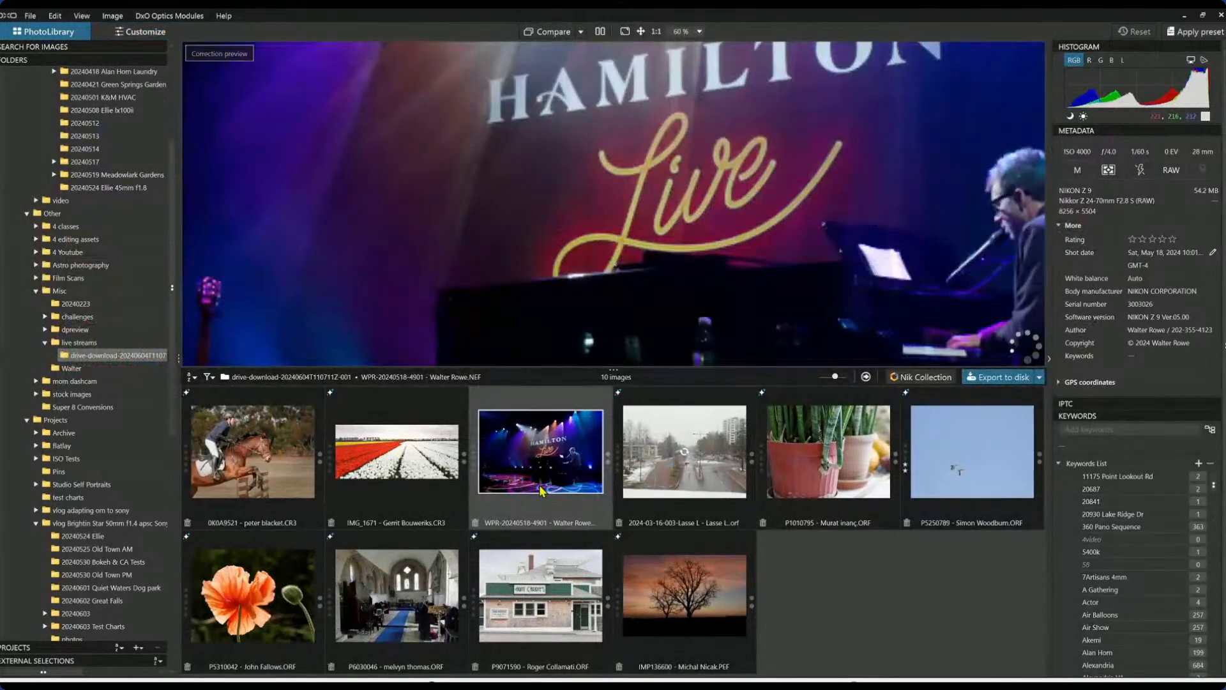
Open the Hamilton Live concert photo for customizing, look over the whole frame, and bring it up with the correction palettes shown.
{"action": "double_click", "coordinate": [541, 489]}
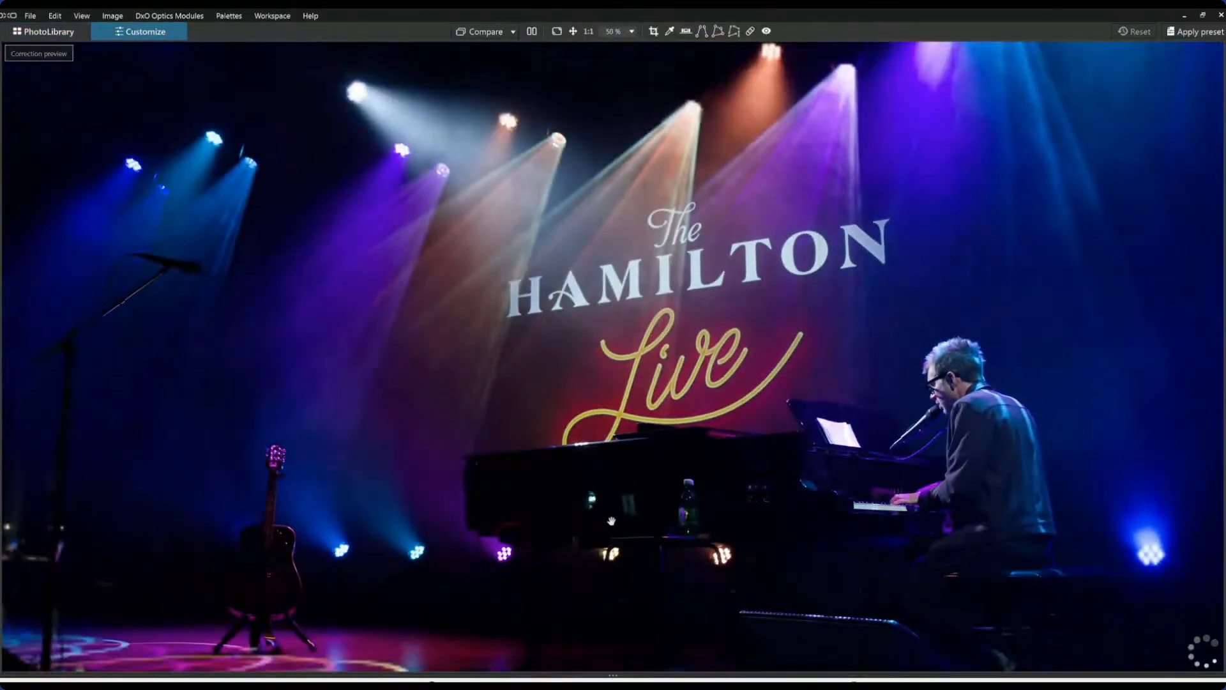
{"action": "scroll", "coordinate": [612, 520], "scroll_direction": "down", "scroll_amount": 1}
{"action": "scroll", "coordinate": [611, 521], "scroll_direction": "up", "scroll_amount": 1}
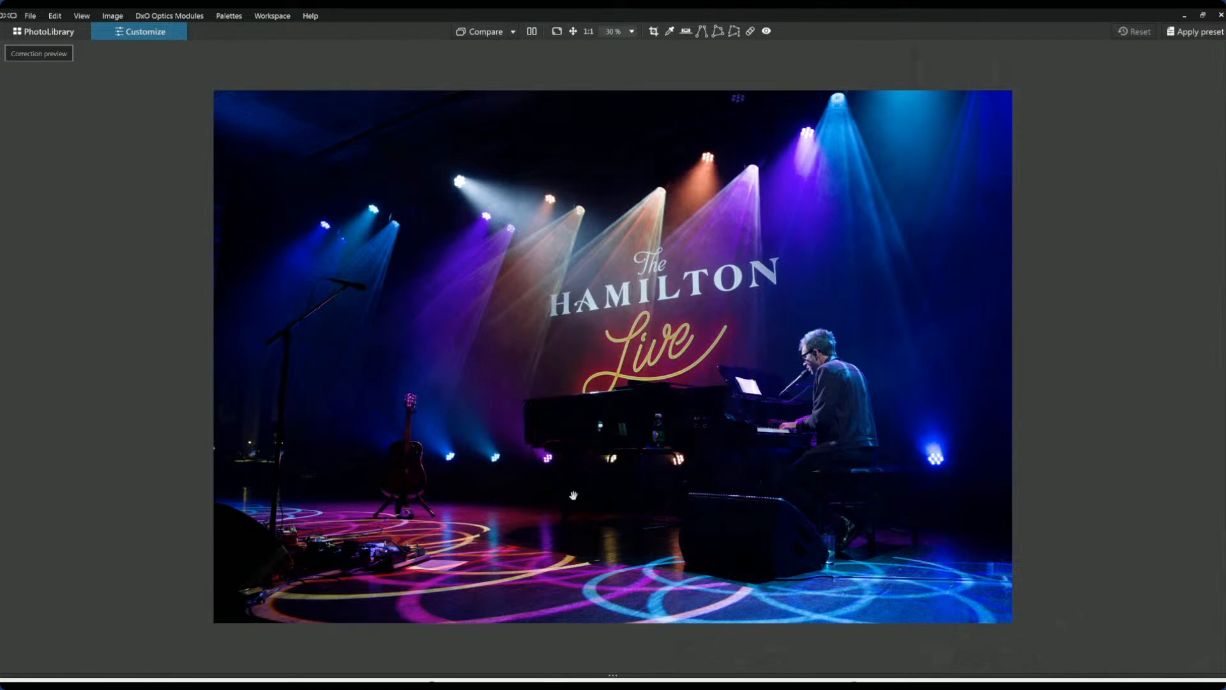
{"action": "left_click", "coordinate": [51, 32]}
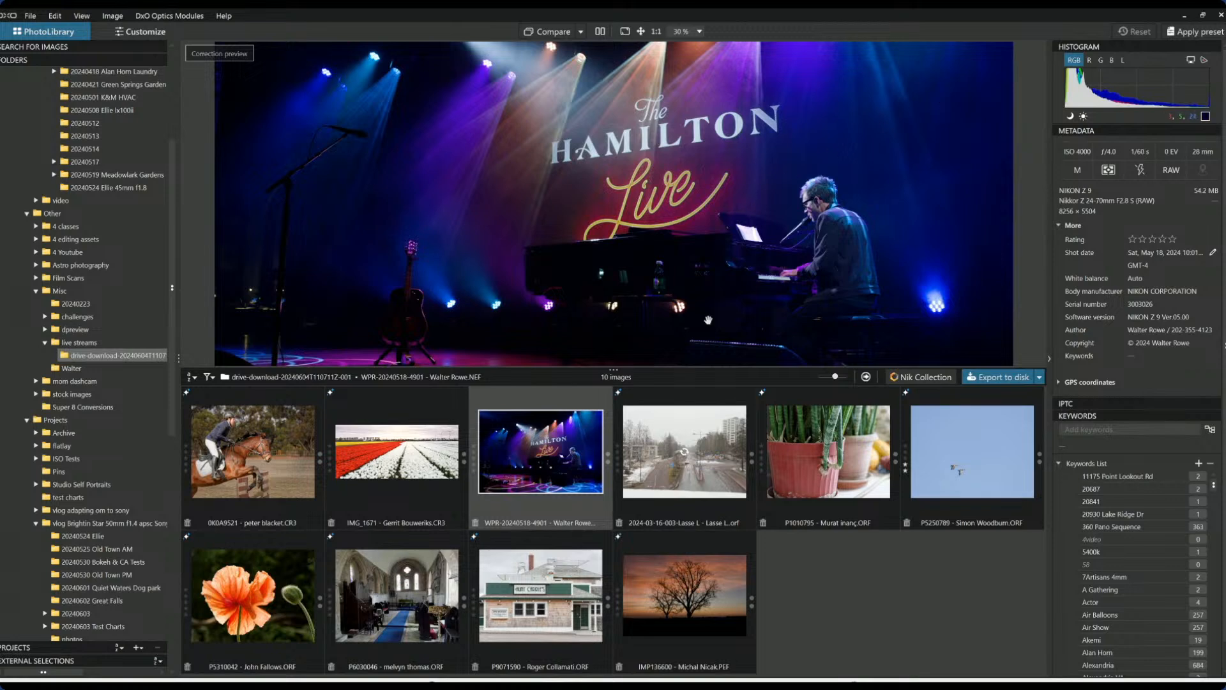
{"action": "double_click", "coordinate": [537, 489]}
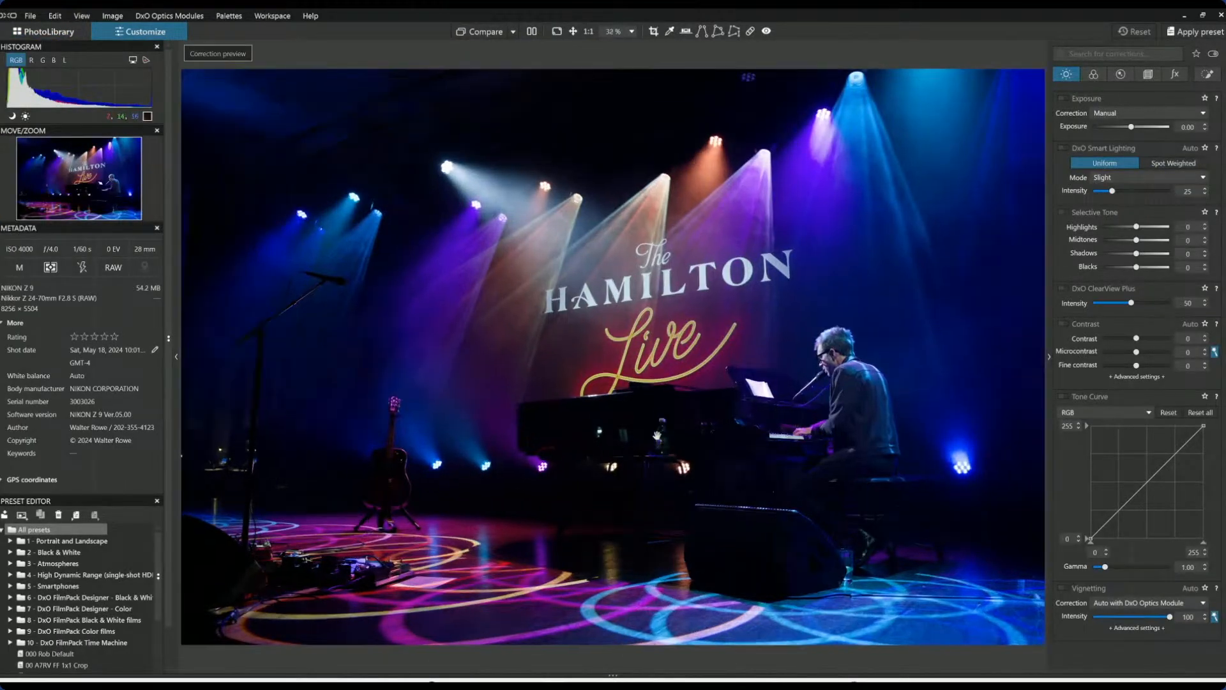
{"action": "scroll", "coordinate": [657, 436], "scroll_direction": "down", "scroll_amount": 1}
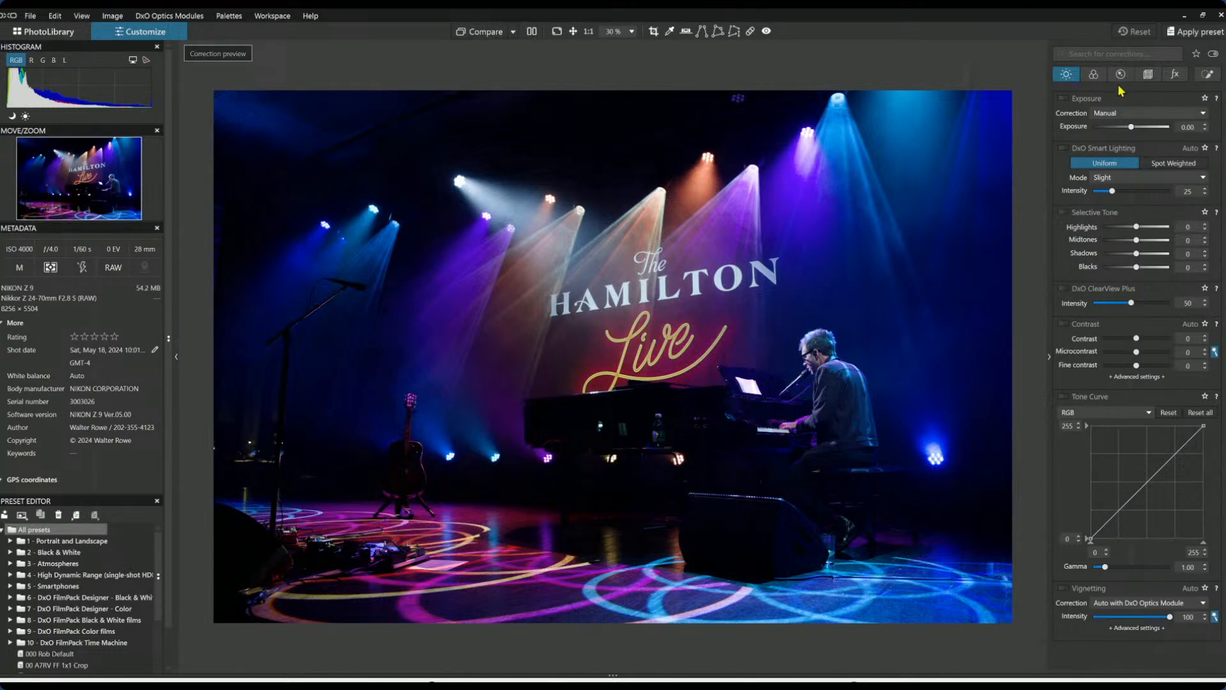
Try the automatic perspective correction on the concert photo and switch it back off.
{"action": "left_click", "coordinate": [1148, 77]}
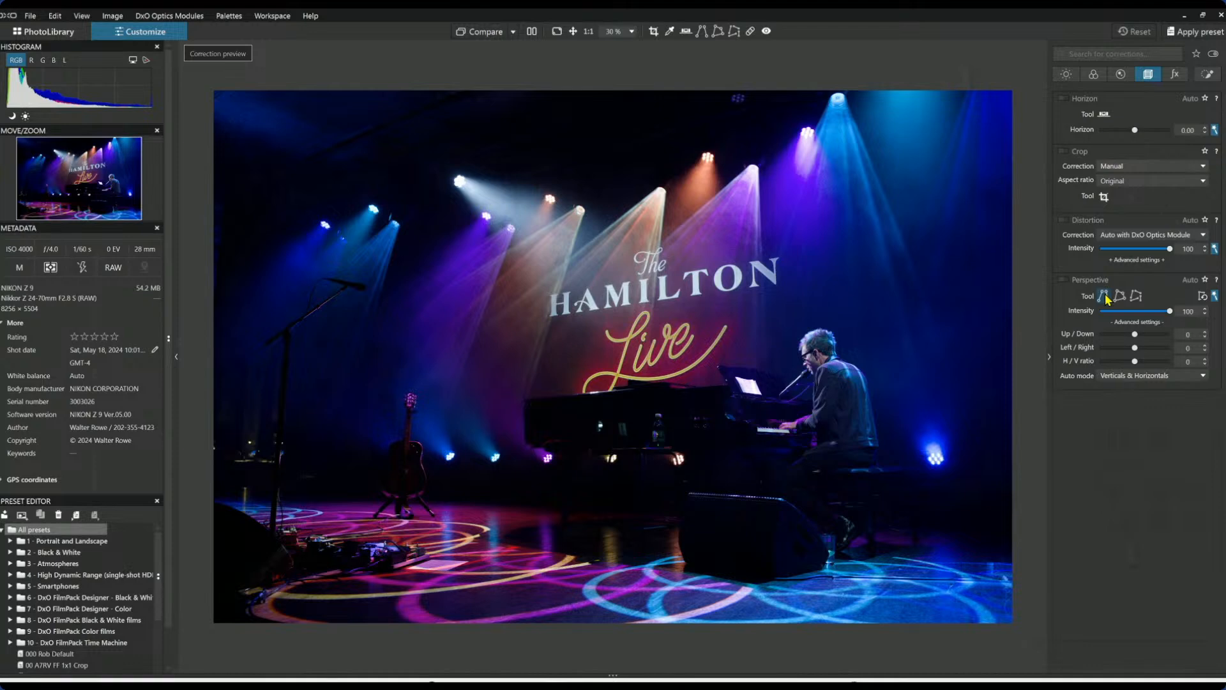
{"action": "left_click", "coordinate": [1065, 281]}
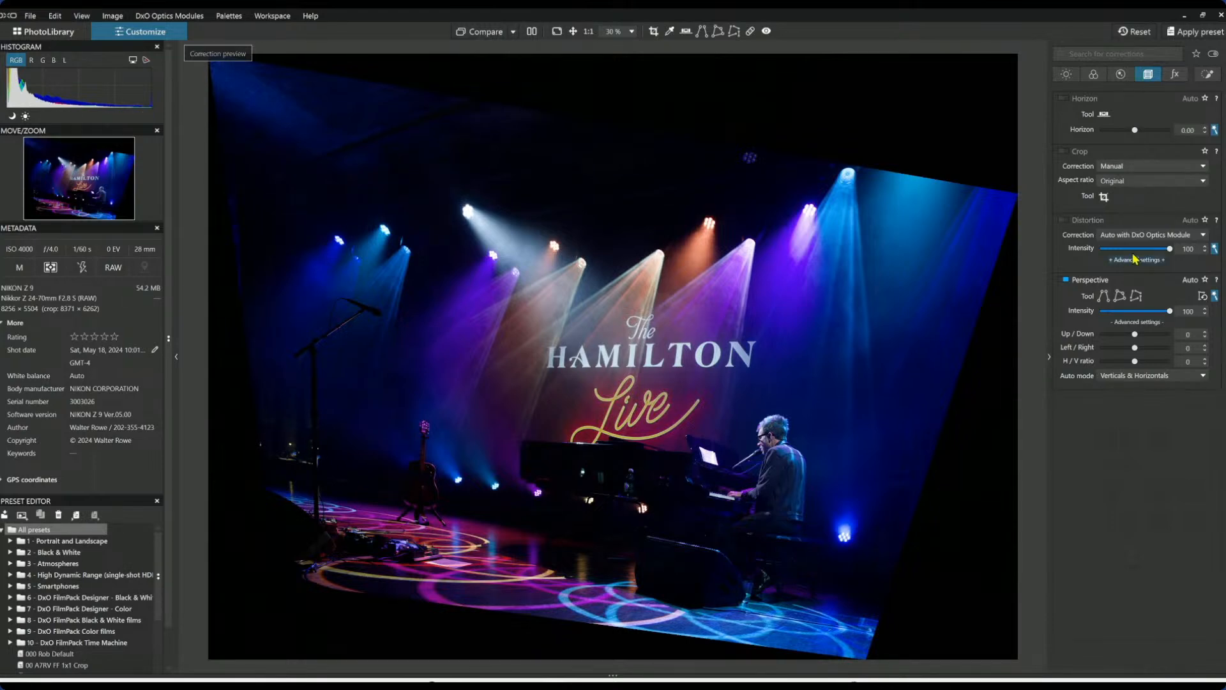
{"action": "left_click", "coordinate": [1065, 280]}
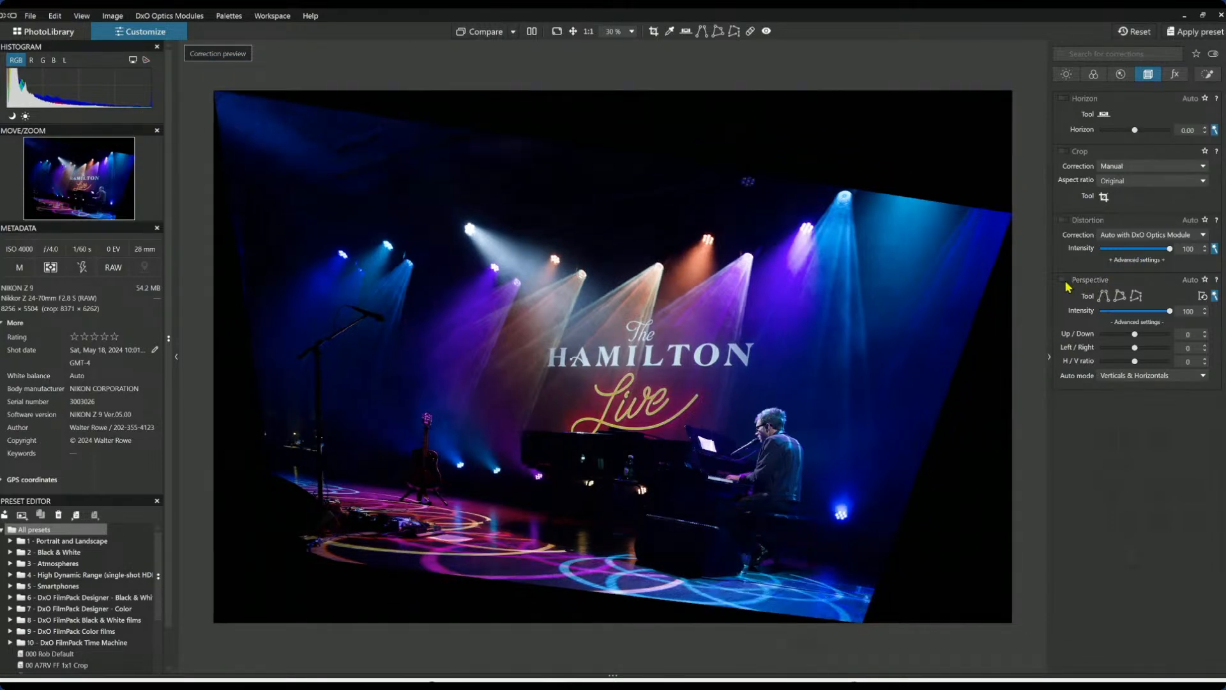
Start the Force parallel perspective correction and brighten the photo with a manual Exposure of 3.22 to reveal the dark stage edges.
{"action": "left_click", "coordinate": [1103, 295]}
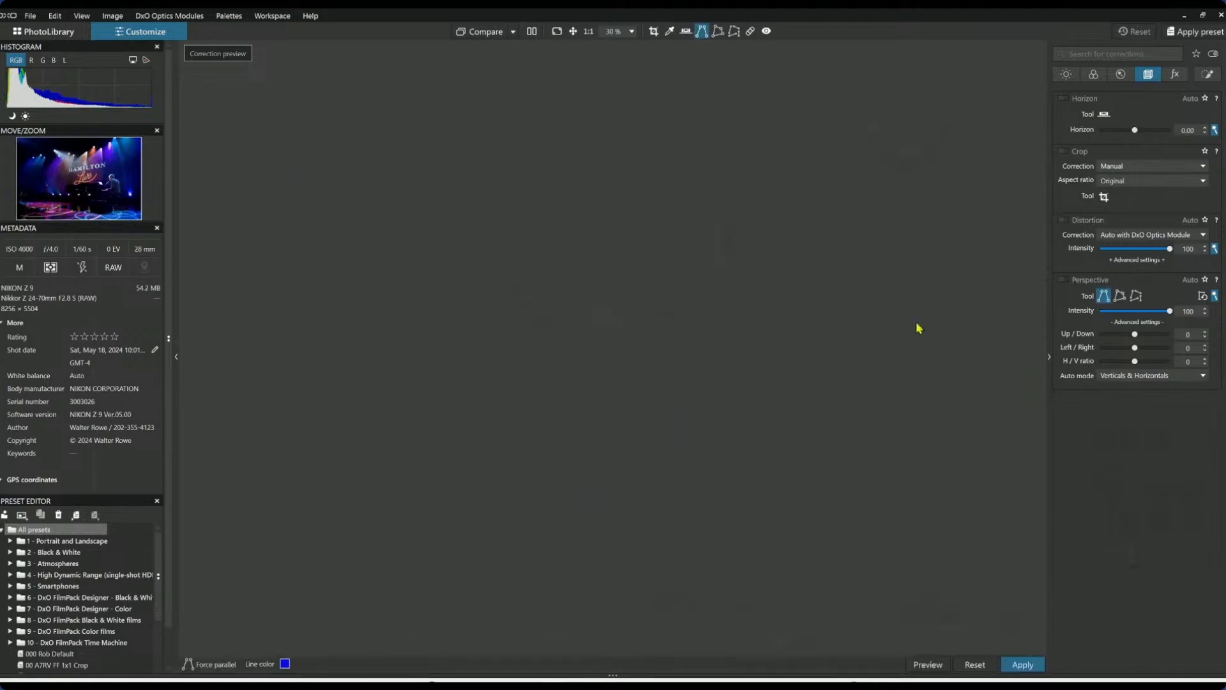
{"action": "left_click_drag", "start_coordinate": [414, 480], "coordinate": [269, 526]}
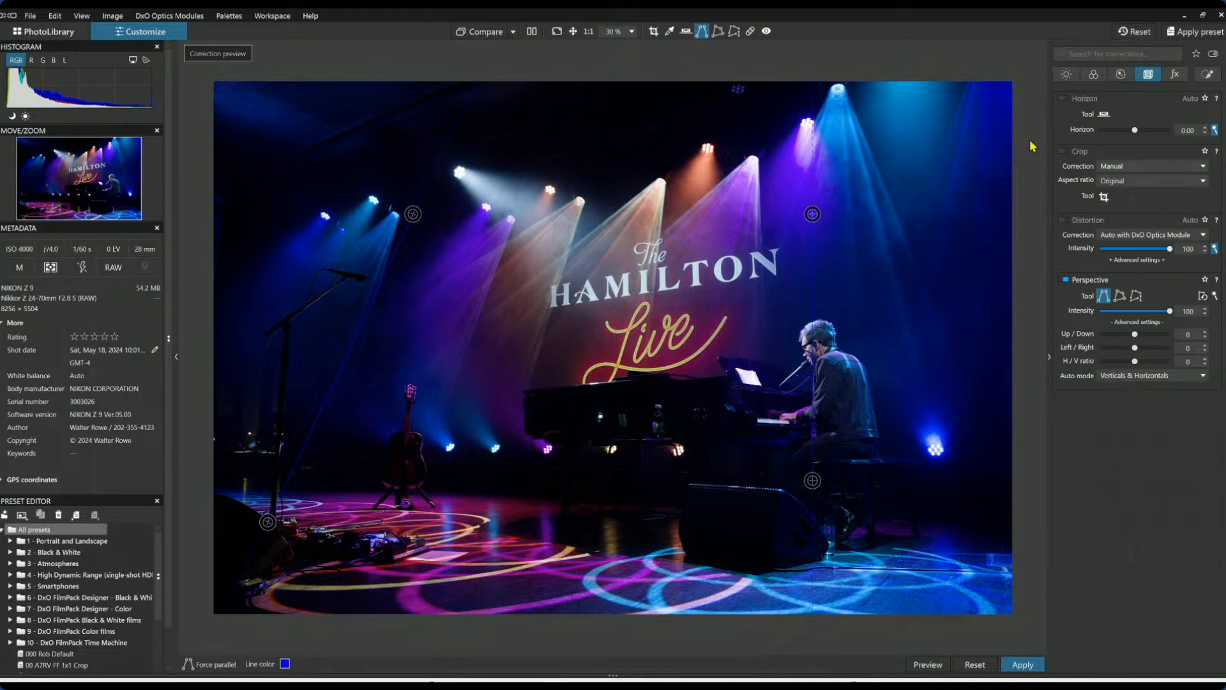
{"action": "left_click", "coordinate": [1066, 74]}
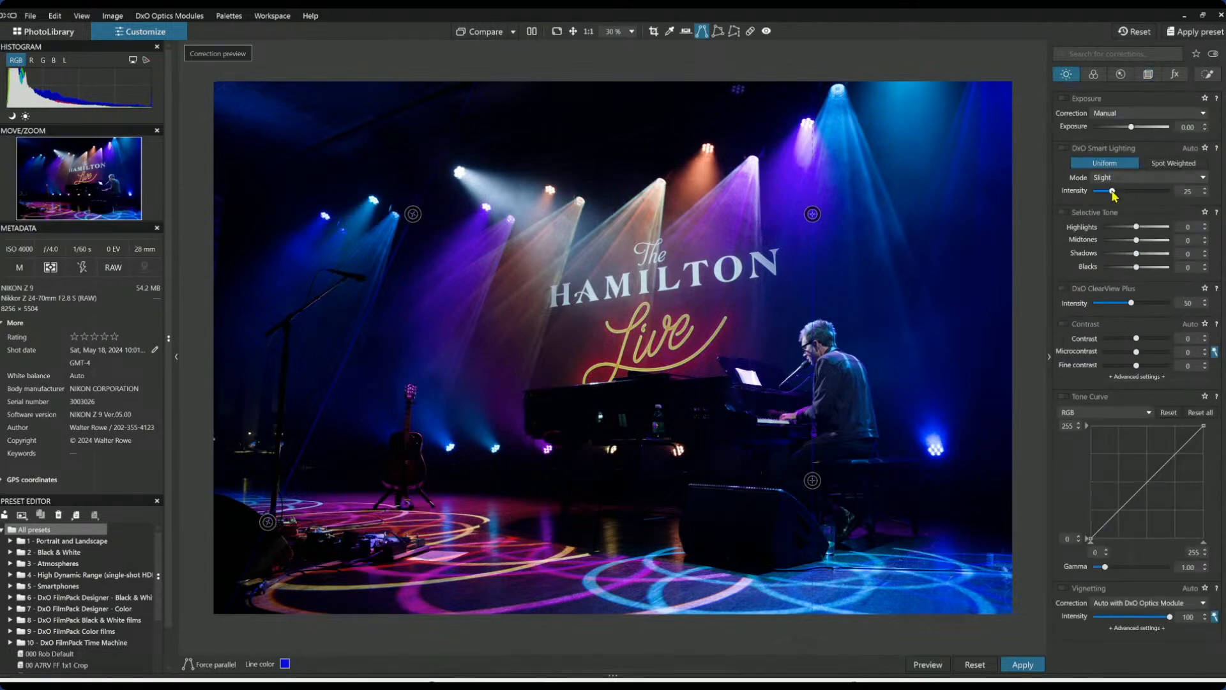
{"action": "left_click_drag", "start_coordinate": [1133, 130], "coordinate": [1164, 126]}
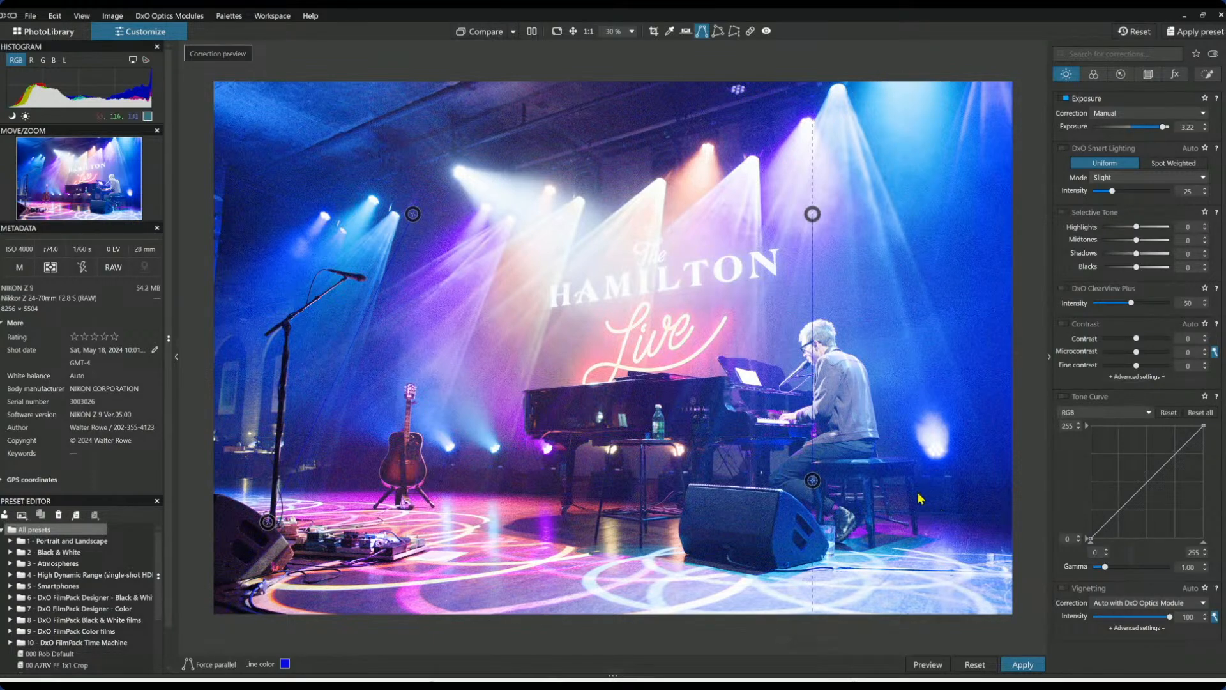
Align the first Force parallel guide line with the vertical edge of the background column beside the microphone stand.
{"action": "left_click_drag", "start_coordinate": [414, 213], "coordinate": [262, 358]}
{"action": "left_click_drag", "start_coordinate": [268, 522], "coordinate": [260, 448]}
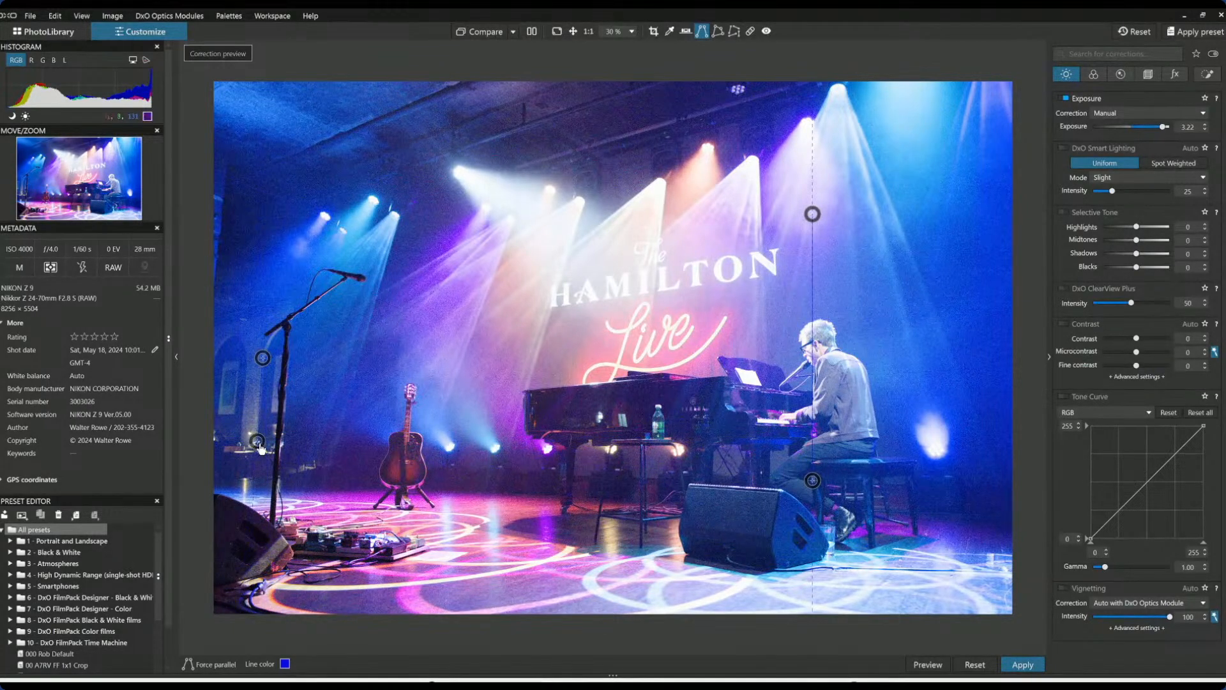
{"action": "scroll", "coordinate": [288, 435], "scroll_direction": "up", "scroll_amount": 5}
{"action": "left_click_drag", "start_coordinate": [42, 192], "coordinate": [25, 186]}
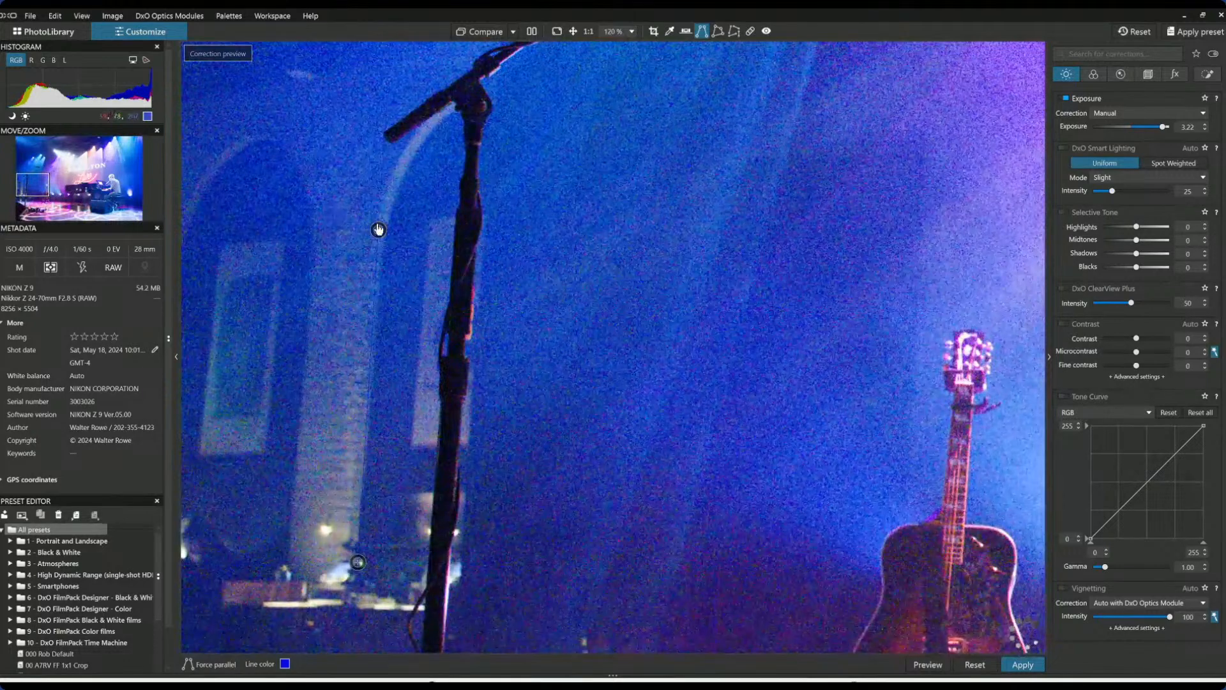
{"action": "left_click_drag", "start_coordinate": [378, 229], "coordinate": [381, 258]}
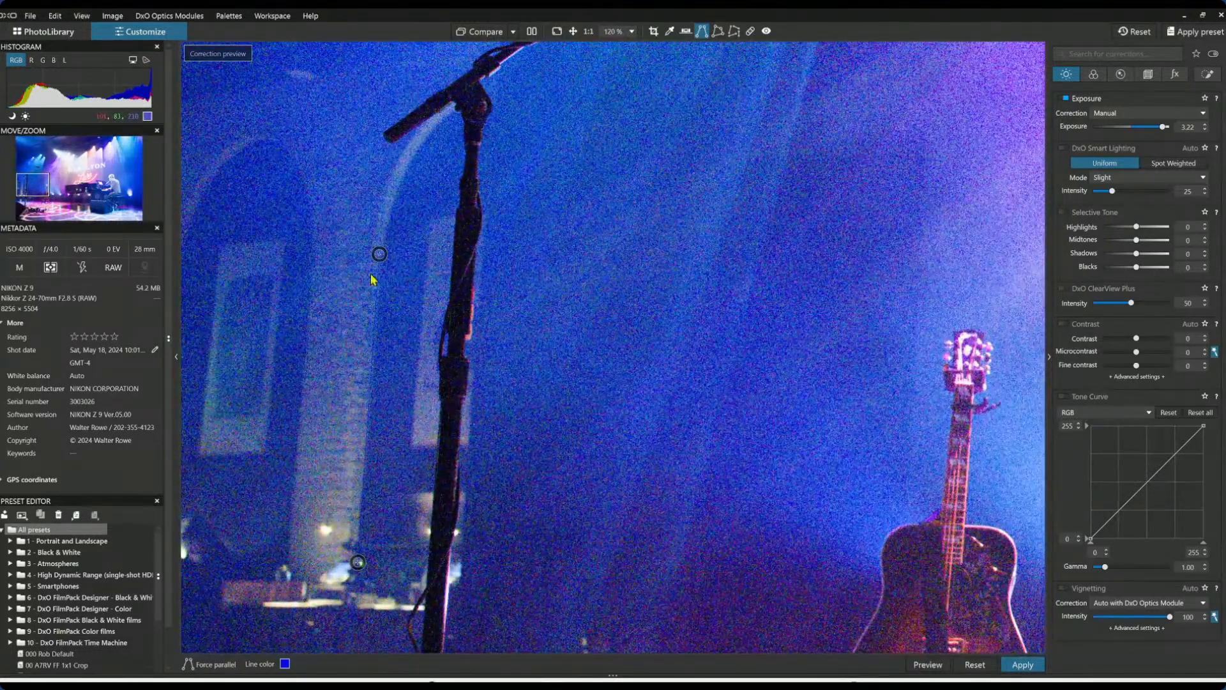
{"action": "left_click_drag", "start_coordinate": [358, 562], "coordinate": [359, 534]}
{"action": "scroll", "coordinate": [331, 351], "scroll_direction": "down", "scroll_amount": 1}
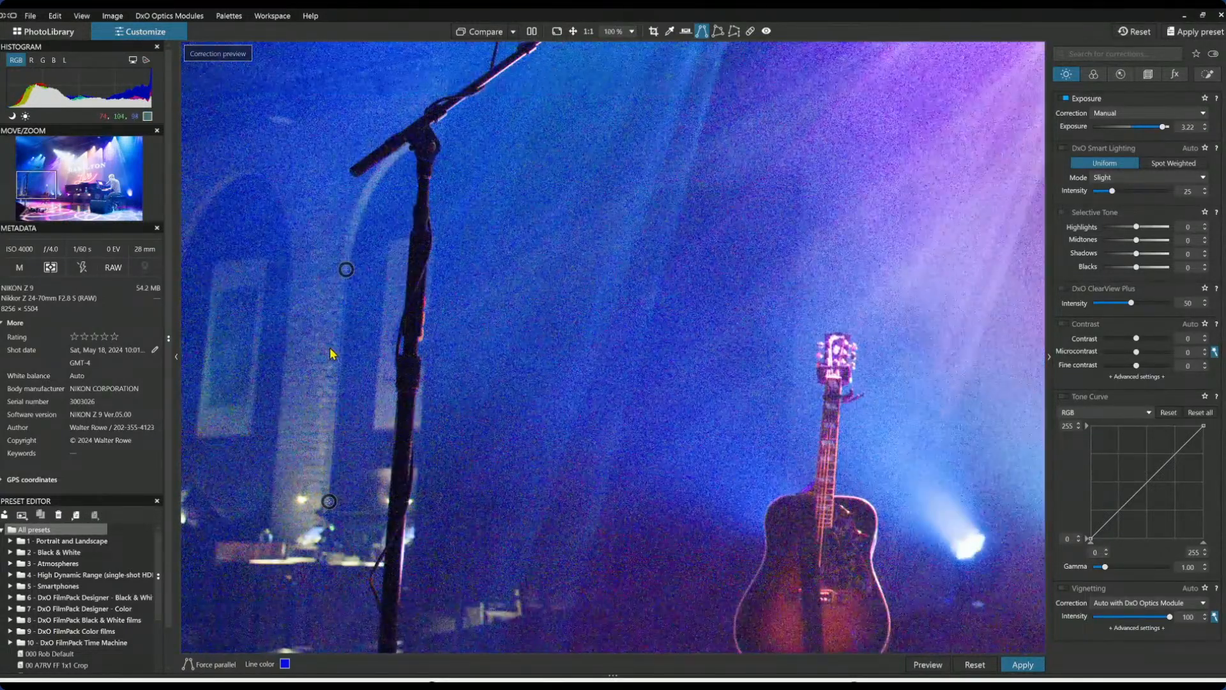
Align the second Force parallel guide line with the vertical edge of the piano leg near the pianist's knees.
{"action": "scroll", "coordinate": [331, 354], "scroll_direction": "down", "scroll_amount": 3}
{"action": "scroll", "coordinate": [841, 498], "scroll_direction": "up", "scroll_amount": 2}
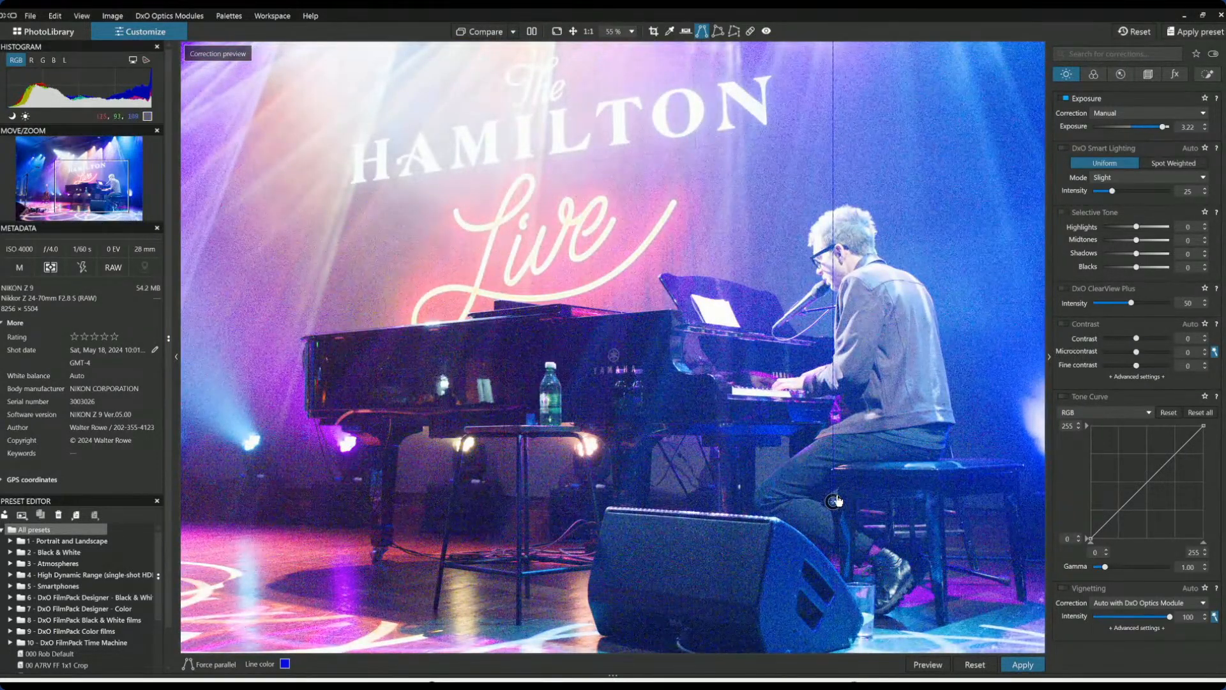
{"action": "left_click_drag", "start_coordinate": [833, 502], "coordinate": [640, 502]}
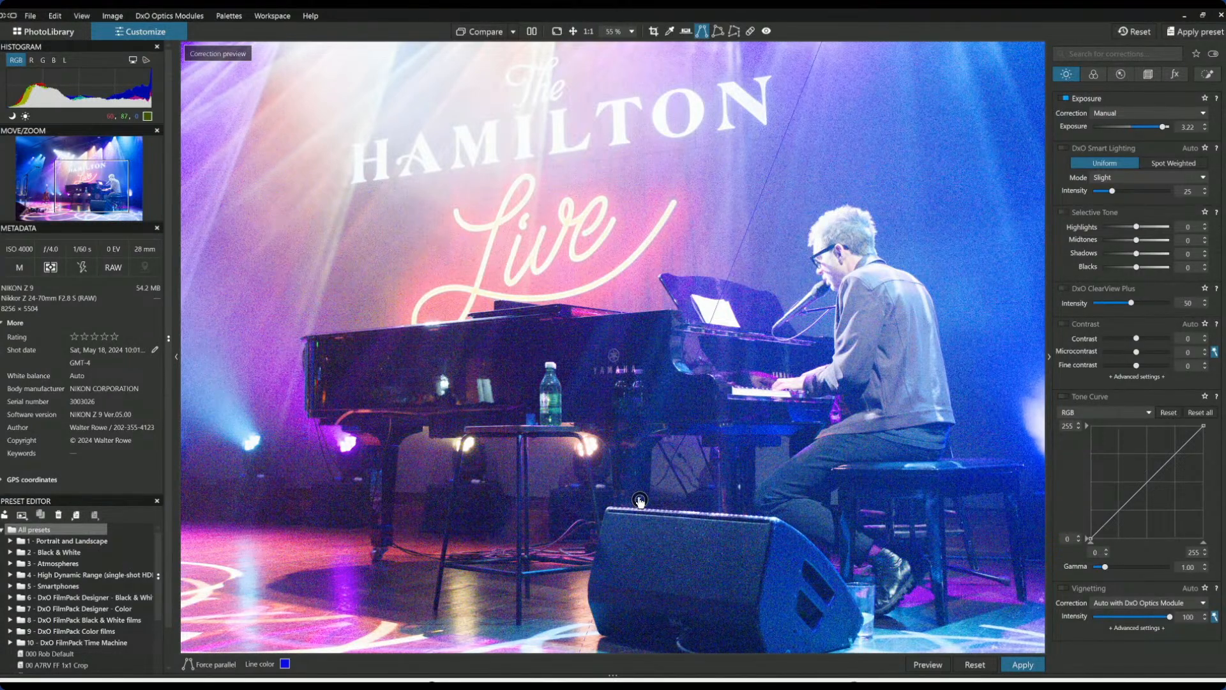
{"action": "left_click_drag", "start_coordinate": [640, 502], "coordinate": [751, 519]}
{"action": "key", "text": "ctrl+0"}
{"action": "left_click_drag", "start_coordinate": [829, 203], "coordinate": [787, 451]}
{"action": "scroll", "coordinate": [782, 457], "scroll_direction": "up", "scroll_amount": 5}
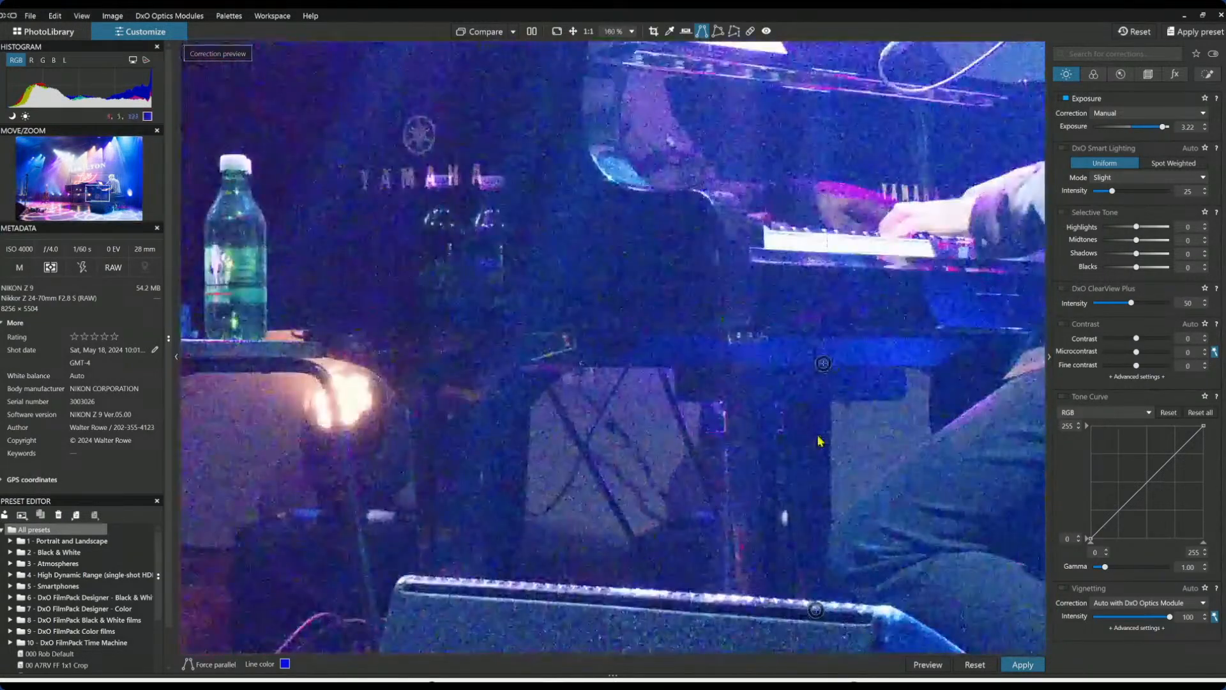
{"action": "left_click_drag", "start_coordinate": [816, 610], "coordinate": [834, 588]}
{"action": "left_click_drag", "start_coordinate": [824, 364], "coordinate": [830, 388]}
{"action": "left_click_drag", "start_coordinate": [839, 594], "coordinate": [837, 587]}
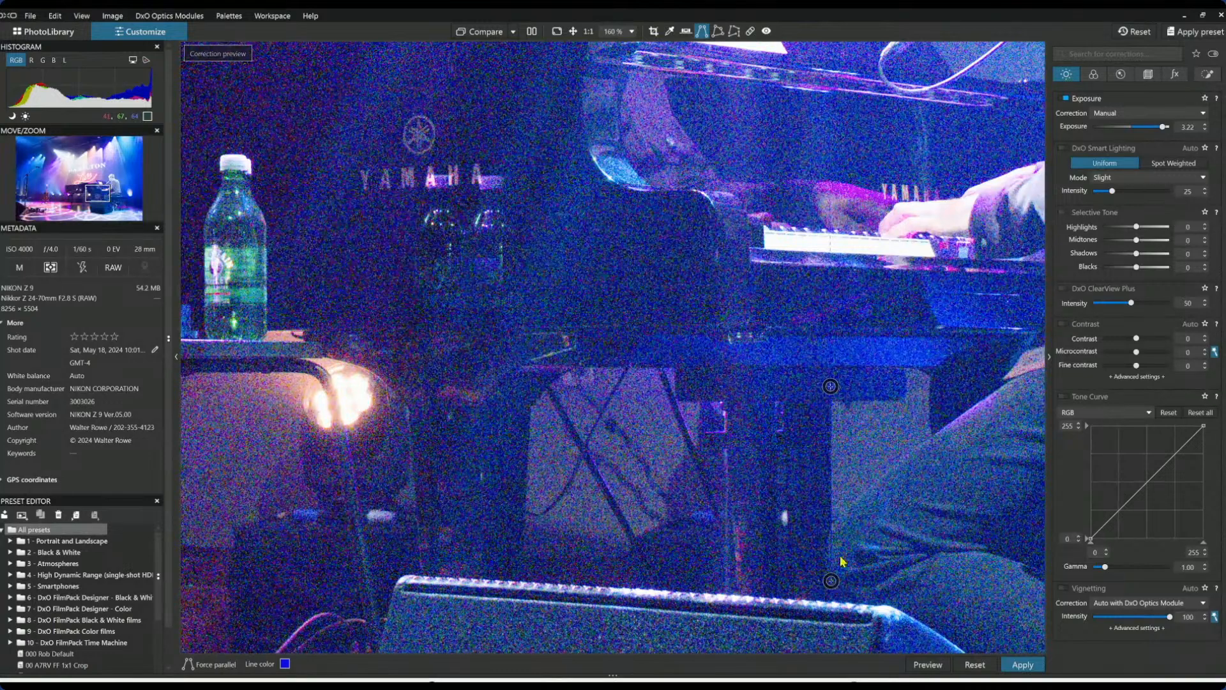
Apply the Force parallel perspective correction and reset the Exposure to 0.00.
{"action": "key", "text": "Return"}
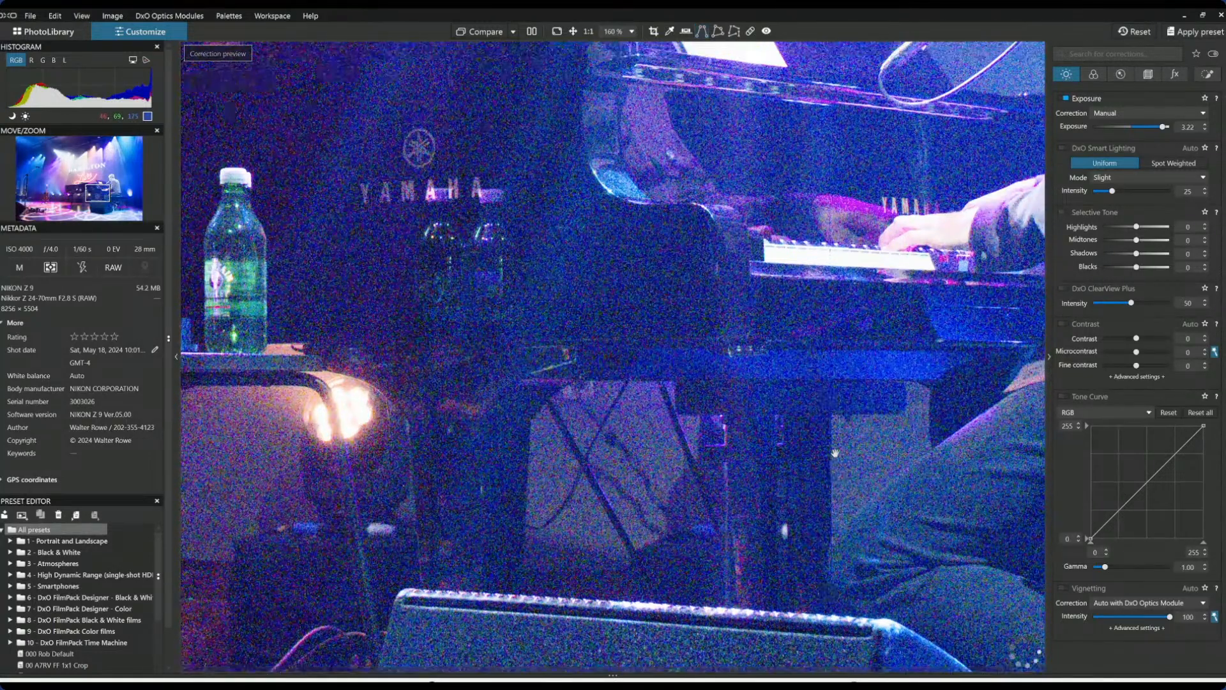
{"action": "scroll", "coordinate": [744, 430], "scroll_direction": "down", "scroll_amount": 3}
{"action": "scroll", "coordinate": [744, 429], "scroll_direction": "down", "scroll_amount": 5}
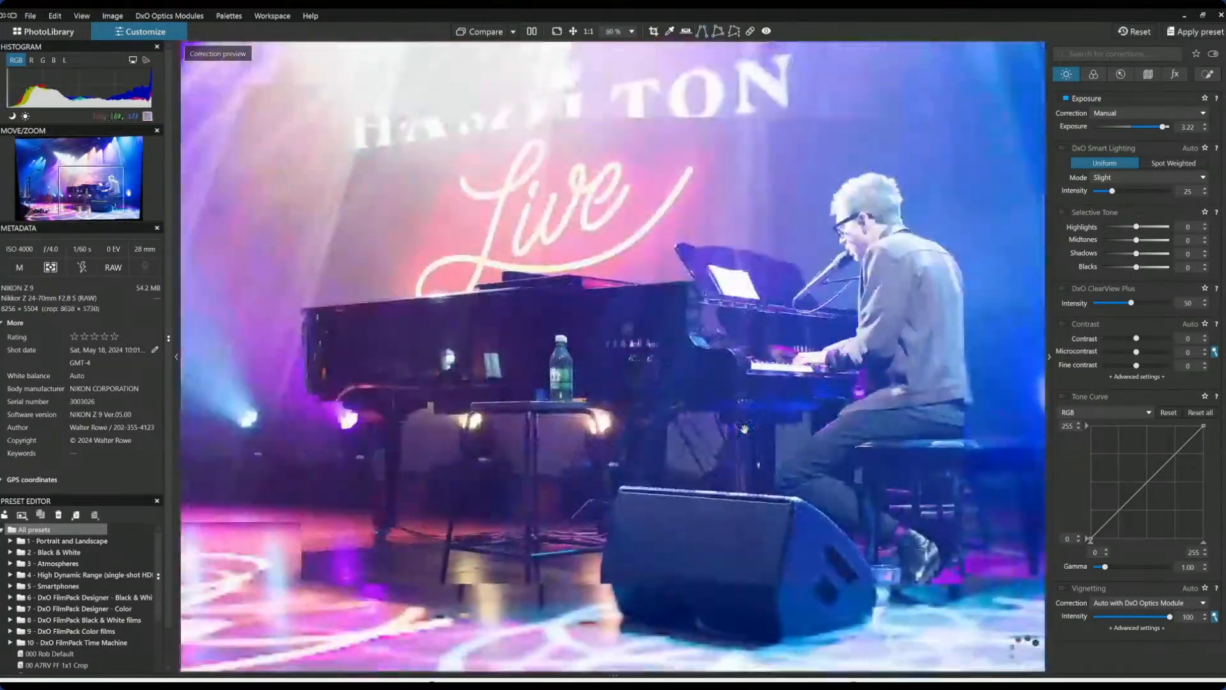
{"action": "scroll", "coordinate": [744, 428], "scroll_direction": "down", "scroll_amount": 1}
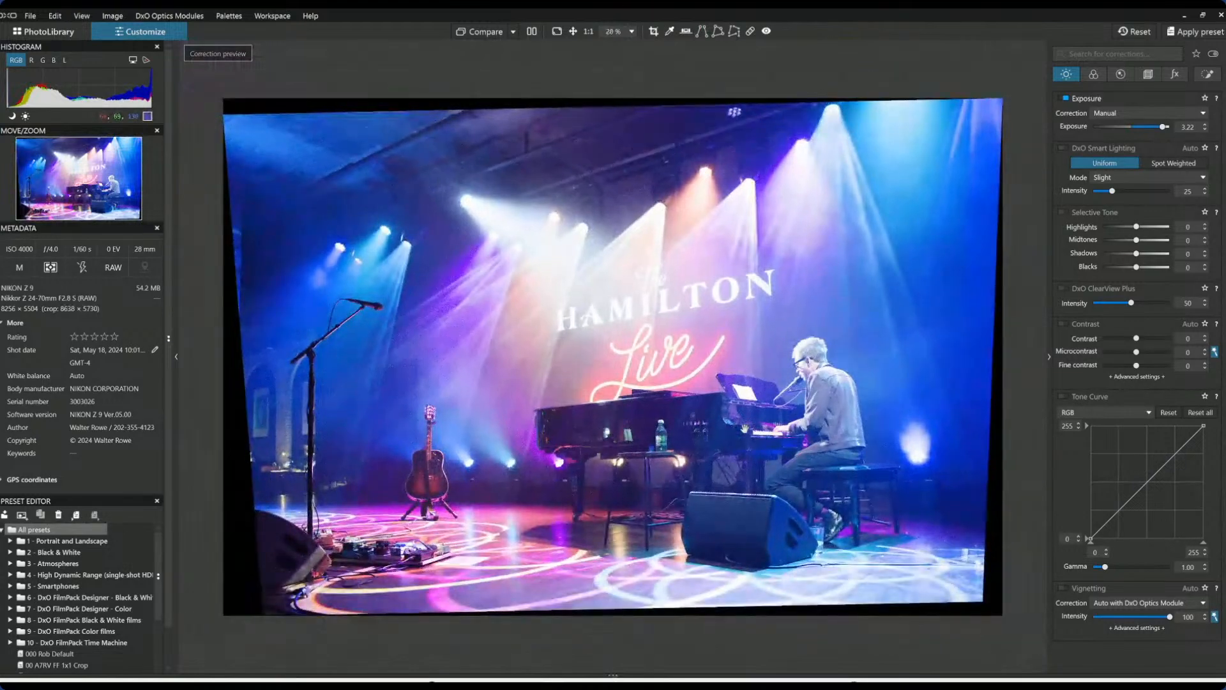
{"action": "scroll", "coordinate": [745, 428], "scroll_direction": "down", "scroll_amount": 1}
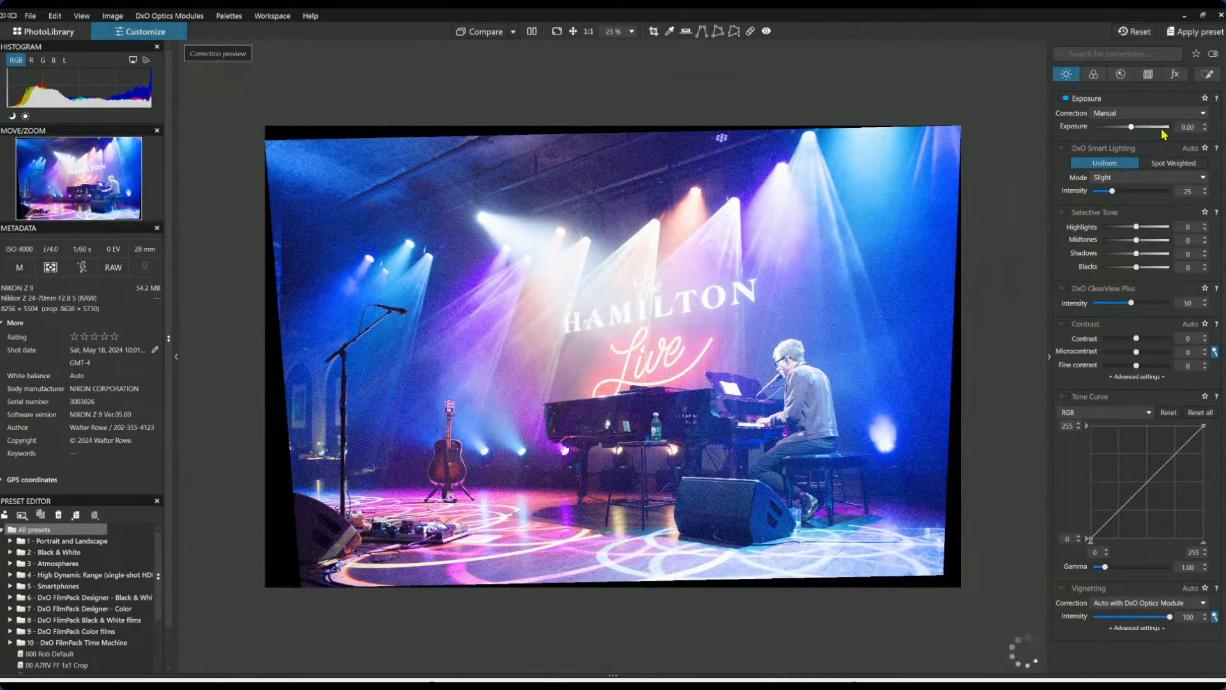
{"action": "double_click", "coordinate": [1163, 128]}
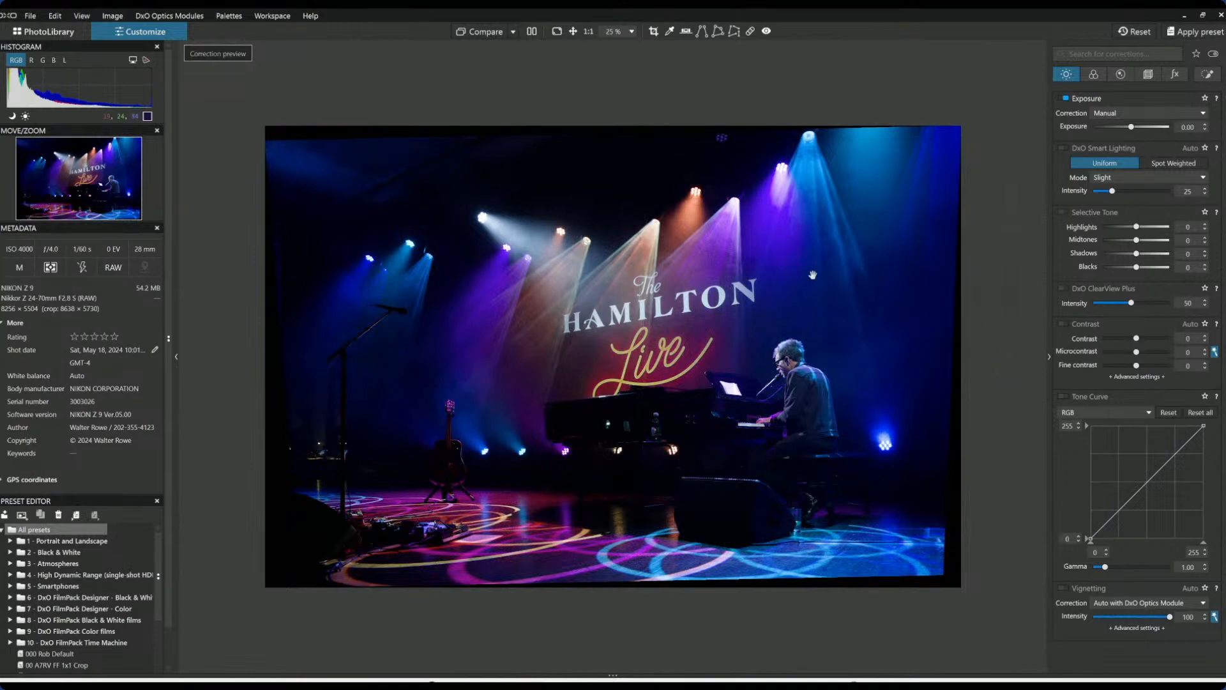
Enable the automatic crop based on keystoning with the original aspect ratio to remove the black borders.
{"action": "left_click", "coordinate": [1147, 76]}
{"action": "left_click", "coordinate": [1065, 151]}
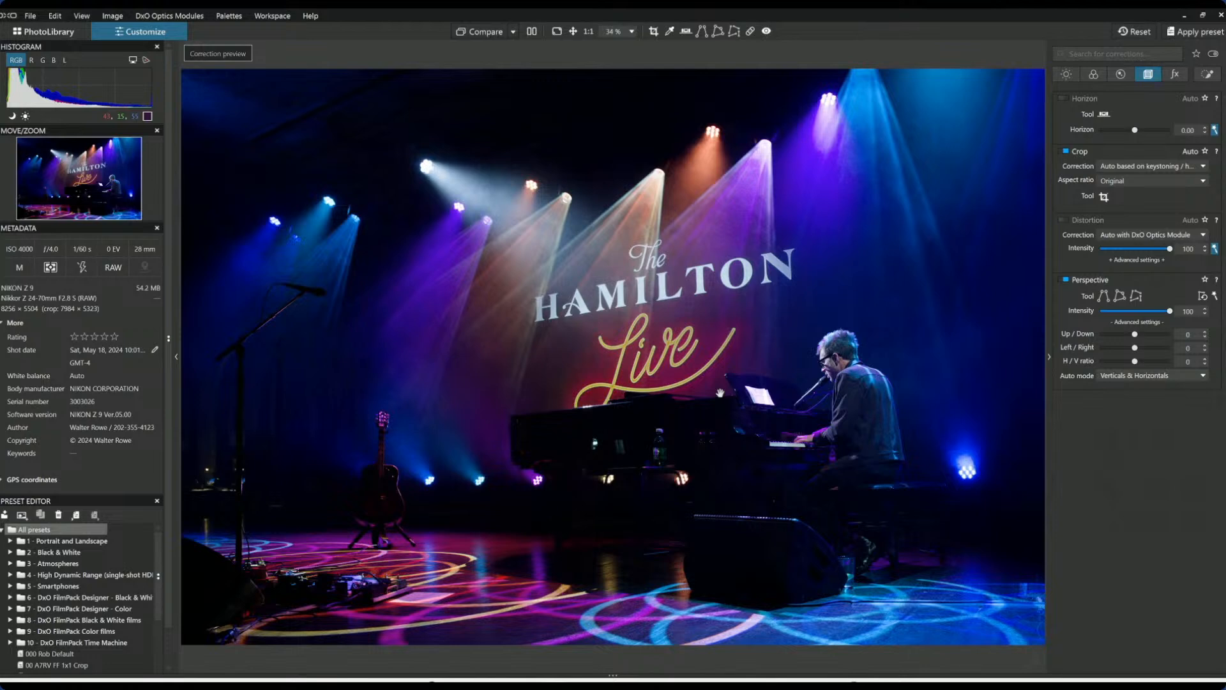
{"action": "scroll", "coordinate": [720, 393], "scroll_direction": "down", "scroll_amount": 3}
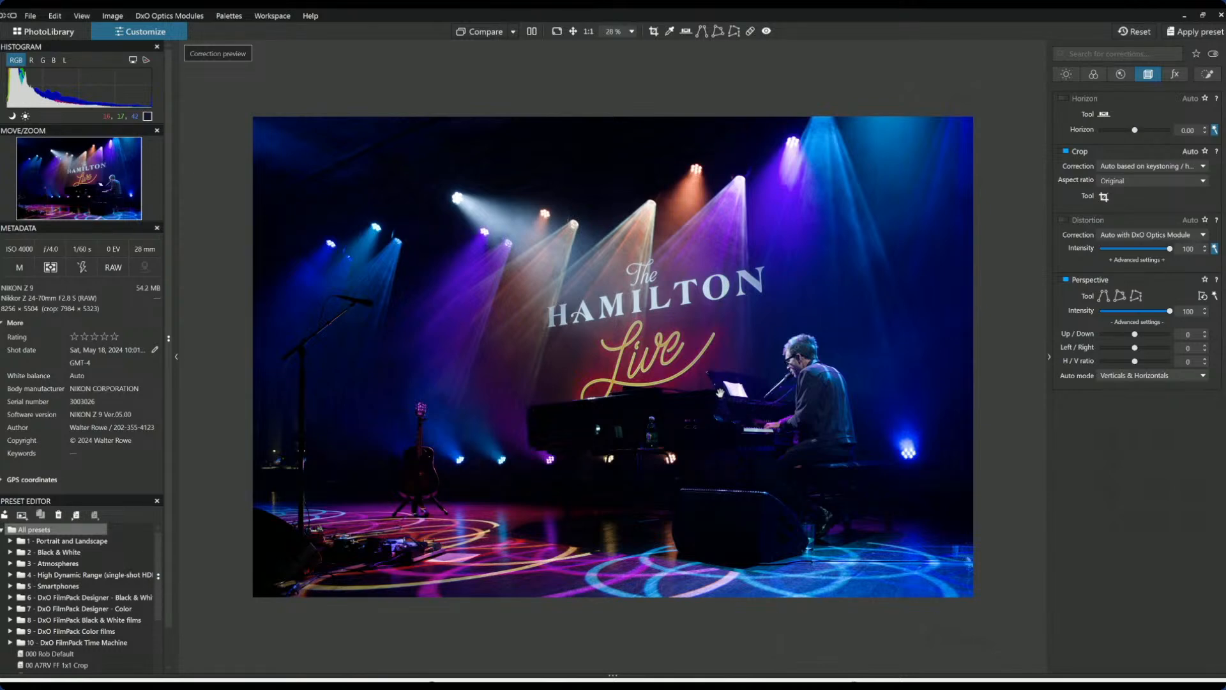
Try the Exposure at 4.00 to inspect the shadow detail across the stage, and reset it to 0.00.
{"action": "left_click", "coordinate": [1067, 74]}
{"action": "left_click_drag", "start_coordinate": [1134, 128], "coordinate": [1187, 137]}
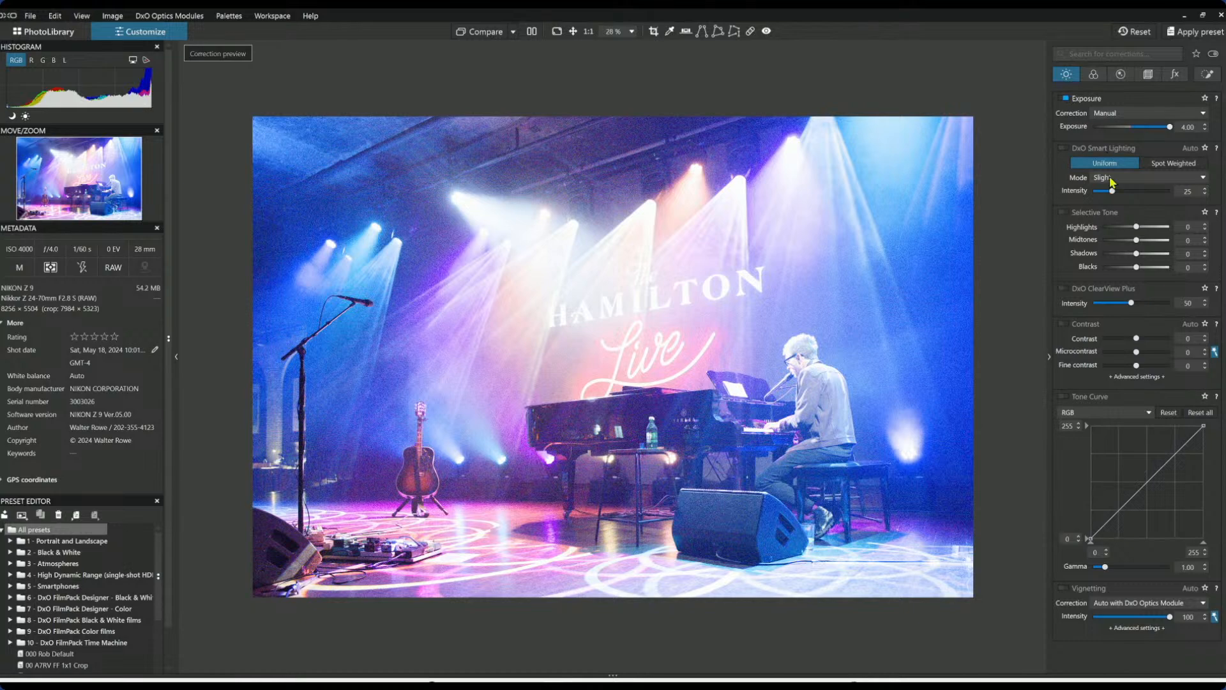
{"action": "double_click", "coordinate": [1171, 127]}
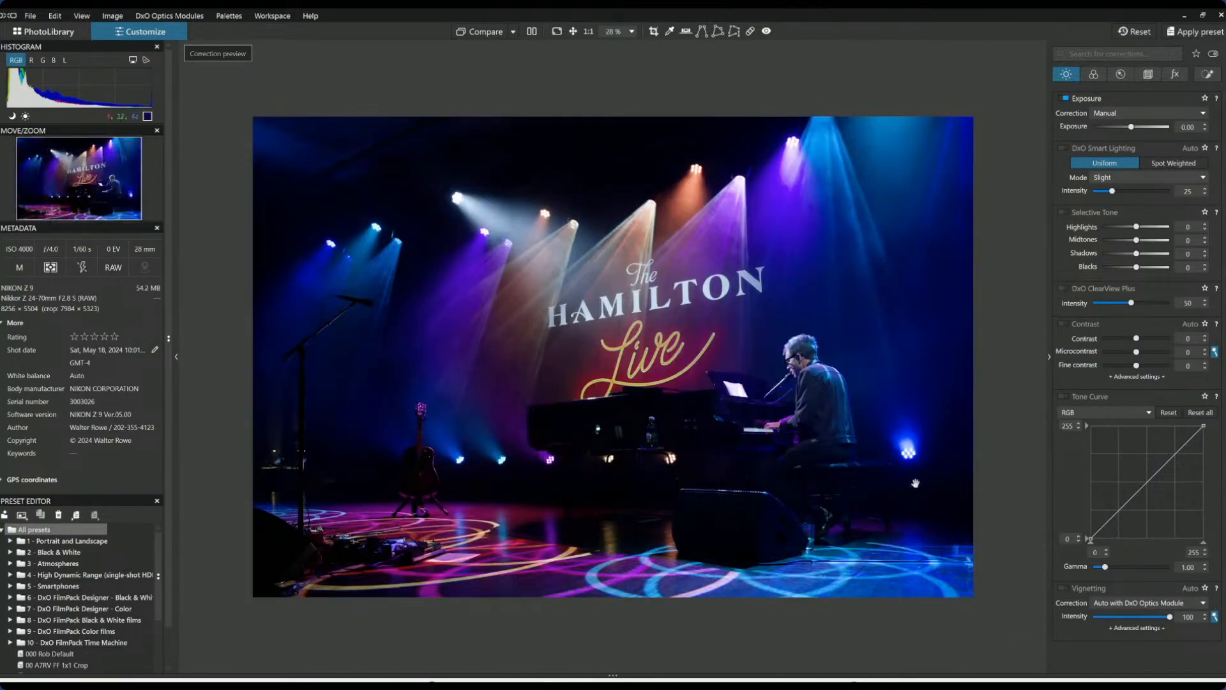
Add a local adjustment control point on the guitar's body, with its radius just covering the guitar.
{"action": "left_click", "coordinate": [1208, 74]}
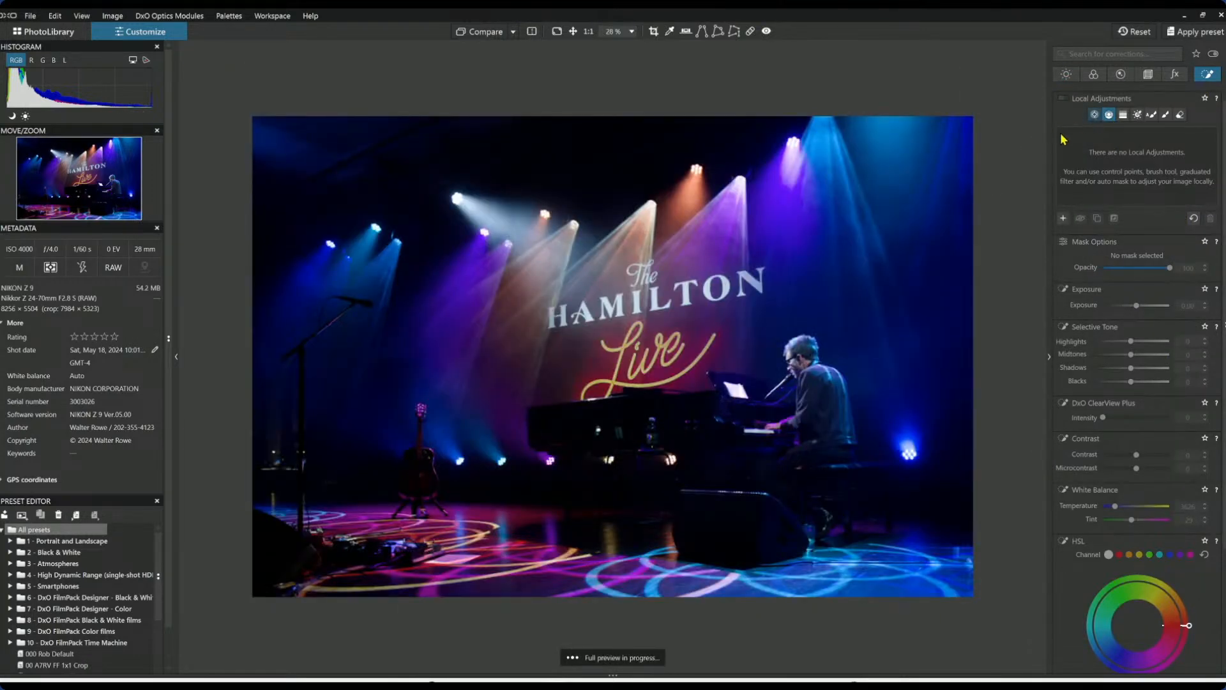
{"action": "left_click", "coordinate": [1094, 114]}
{"action": "left_click", "coordinate": [419, 472]}
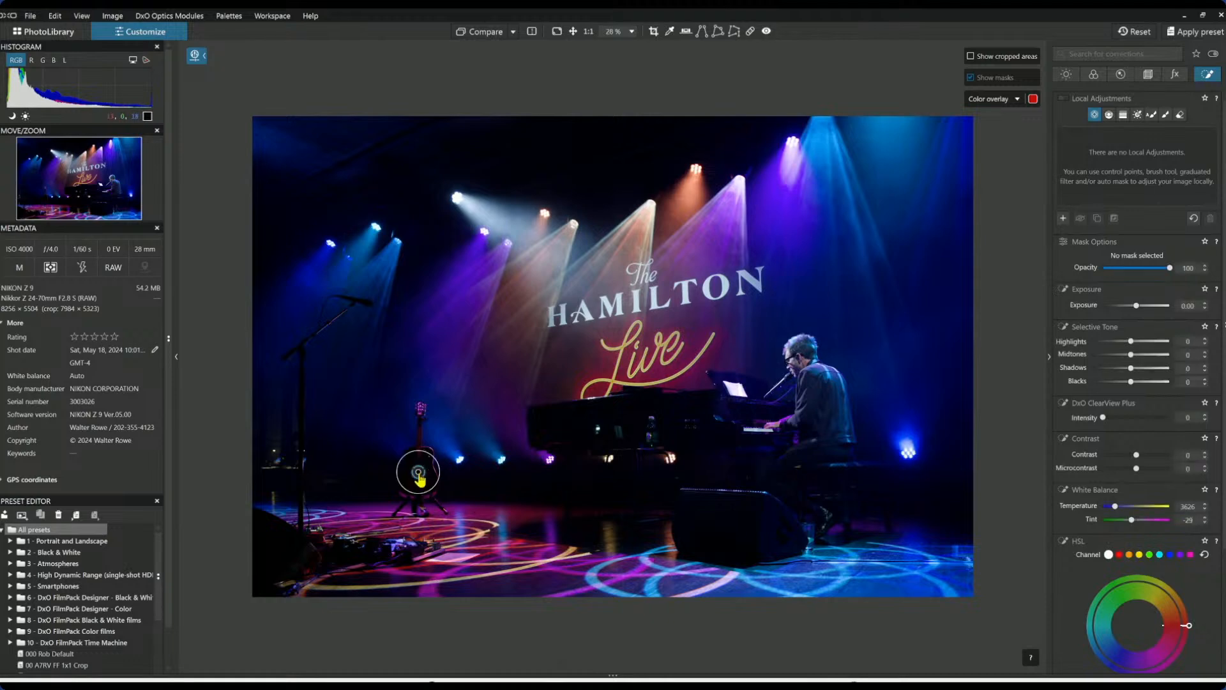
{"action": "left_click", "coordinate": [419, 472]}
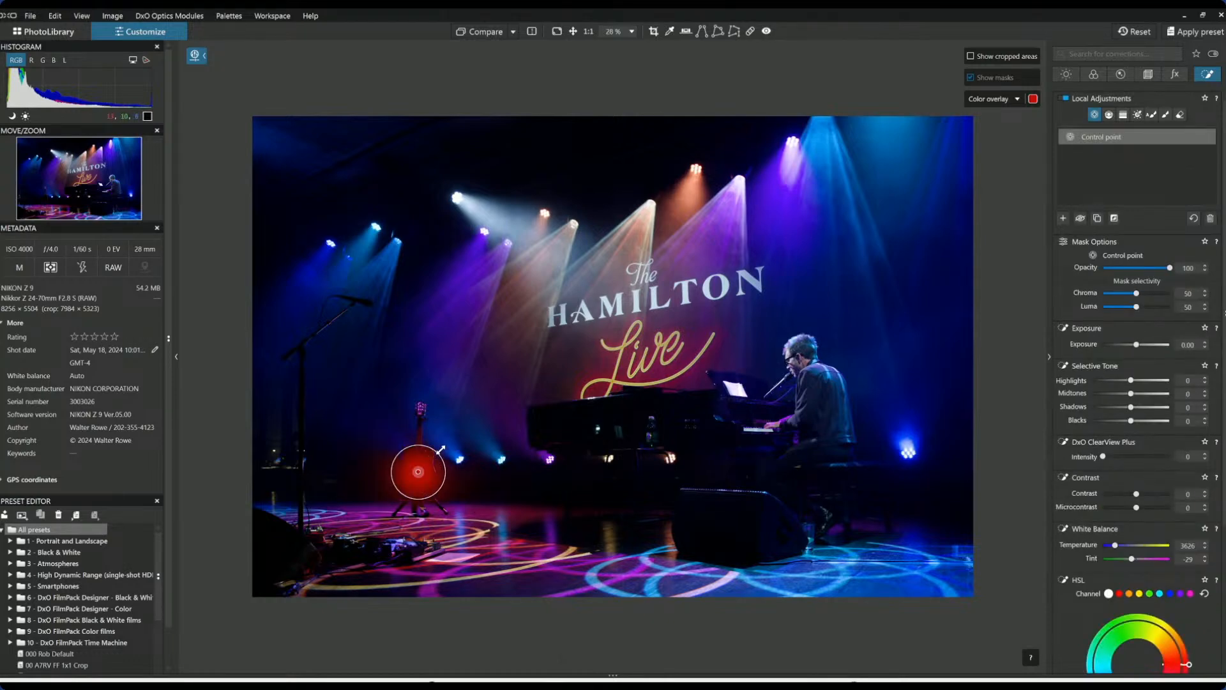
Set the guitar control point's Chroma selectivity to 61, Shadows to 43 and Exposure to 1.10.
{"action": "left_click", "coordinate": [1145, 293]}
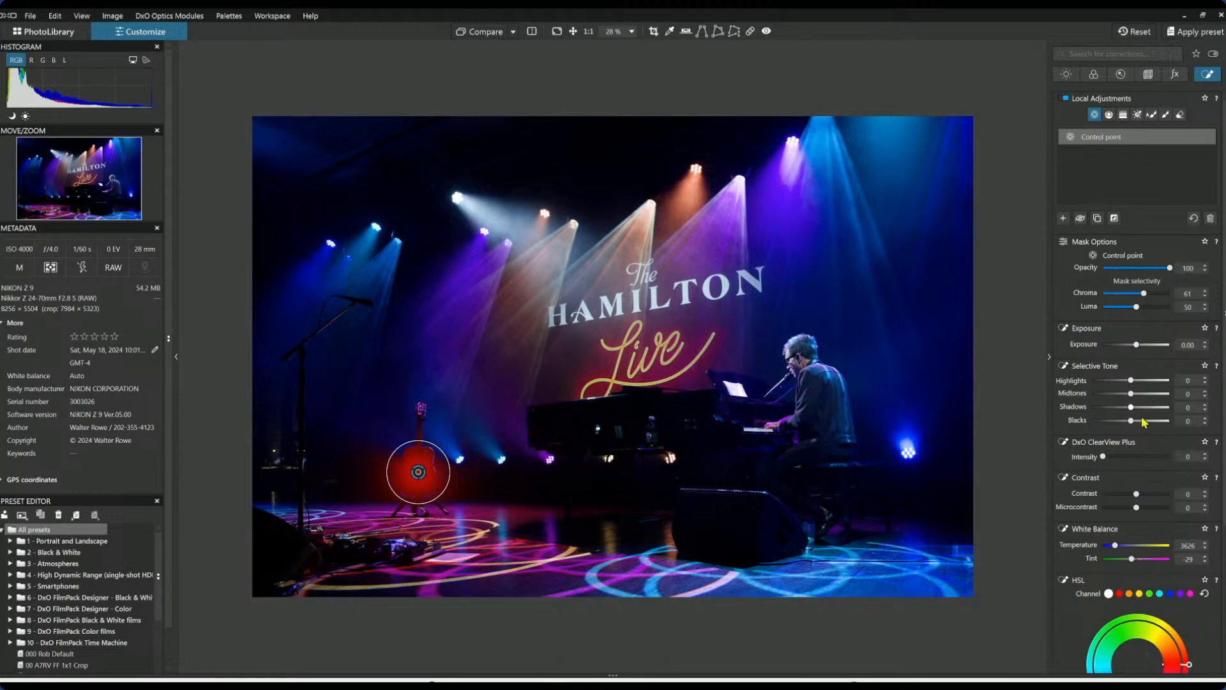
{"action": "left_click", "coordinate": [1149, 406]}
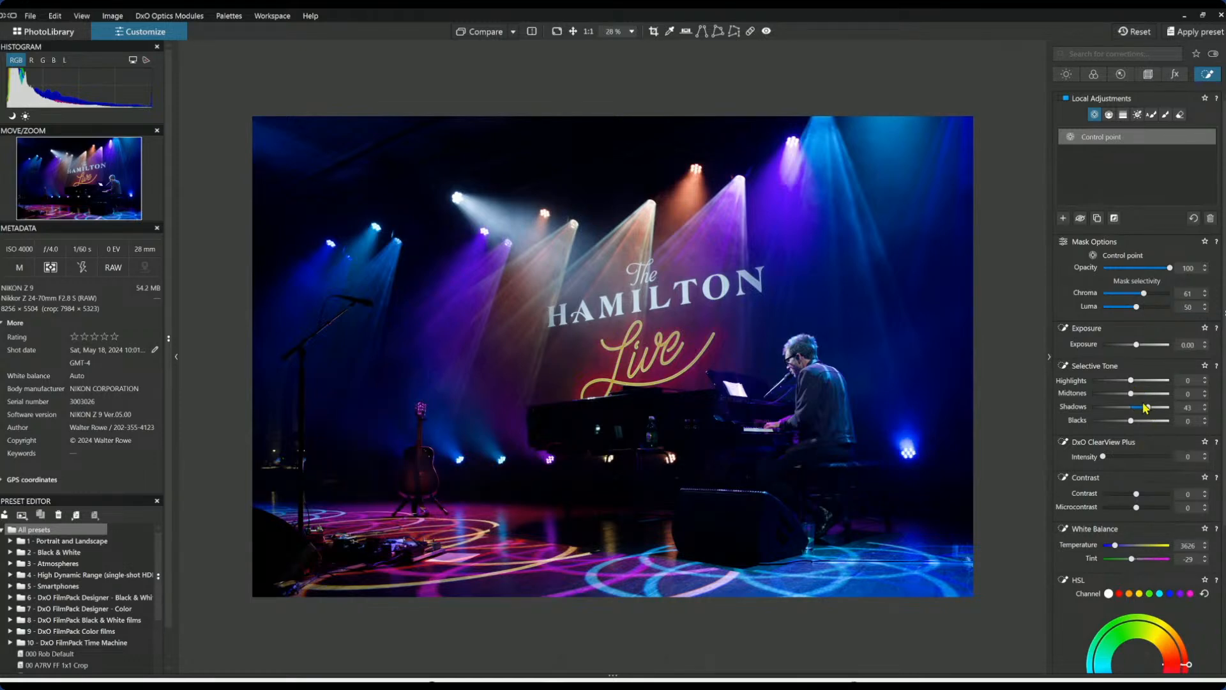
{"action": "left_click_drag", "start_coordinate": [1137, 349], "coordinate": [1143, 349]}
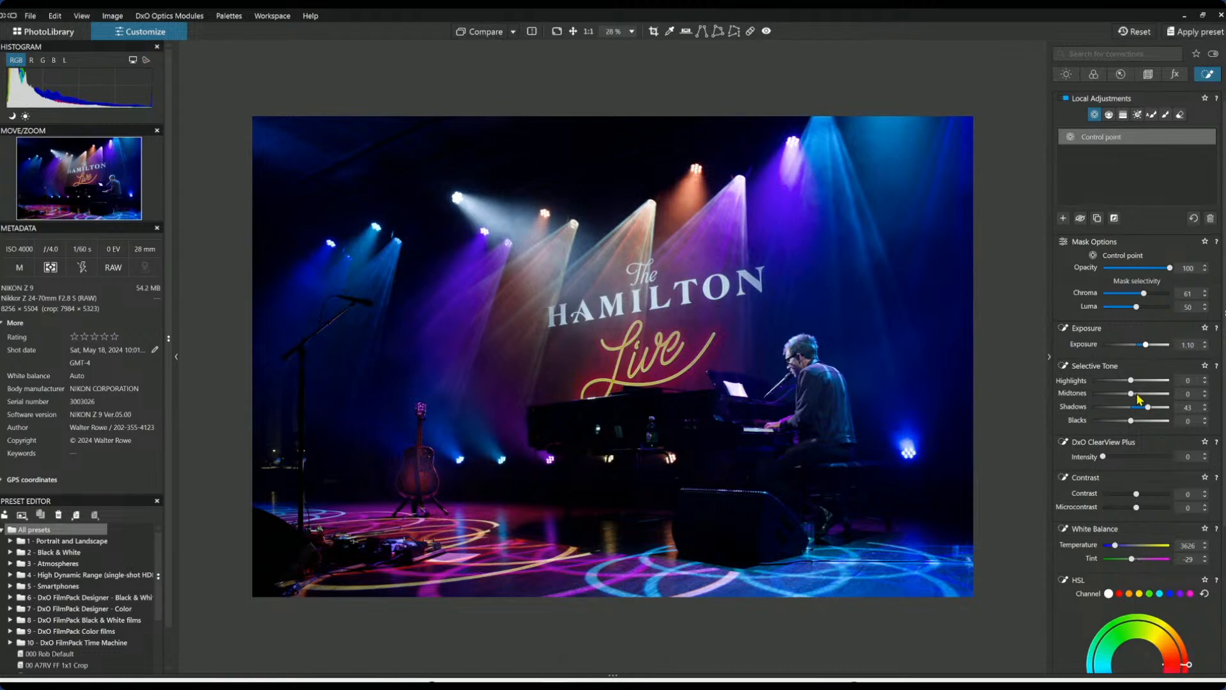
Set the guitar mask's Shadows to 57 and its DxO ClearView Plus Intensity to 50.
{"action": "left_click_drag", "start_coordinate": [1148, 407], "coordinate": [1155, 409]}
{"action": "scroll", "coordinate": [423, 472], "scroll_direction": "up", "scroll_amount": 3}
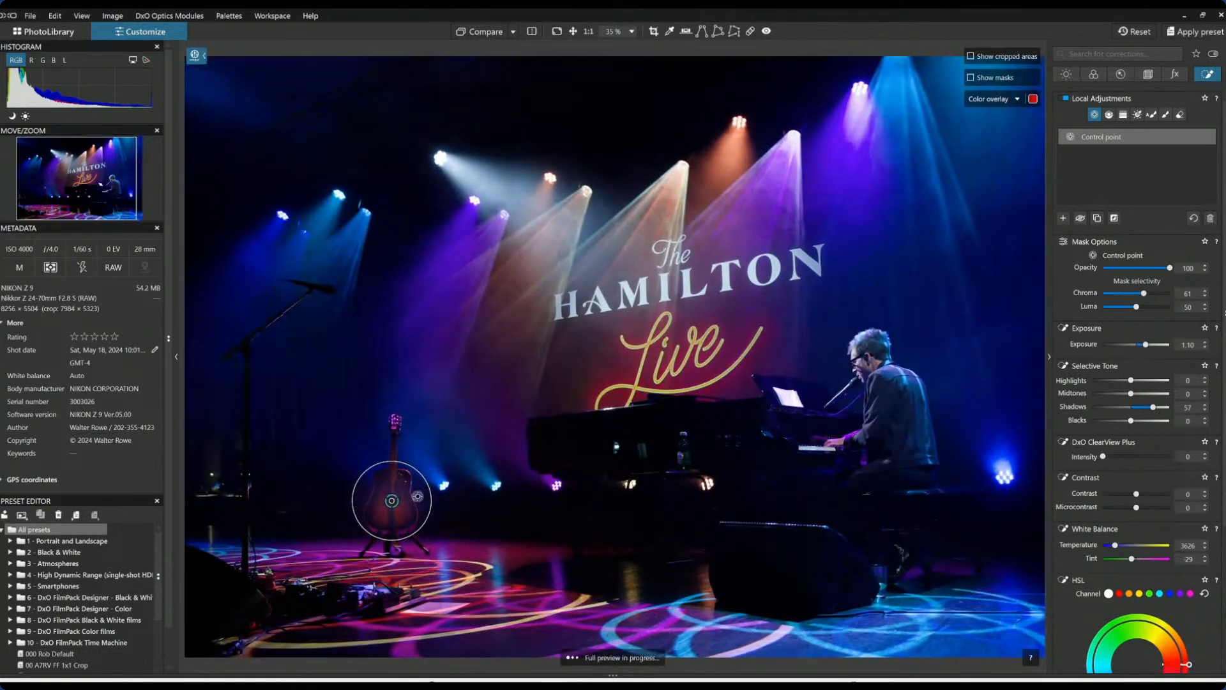
{"action": "scroll", "coordinate": [418, 499], "scroll_direction": "up", "scroll_amount": 4}
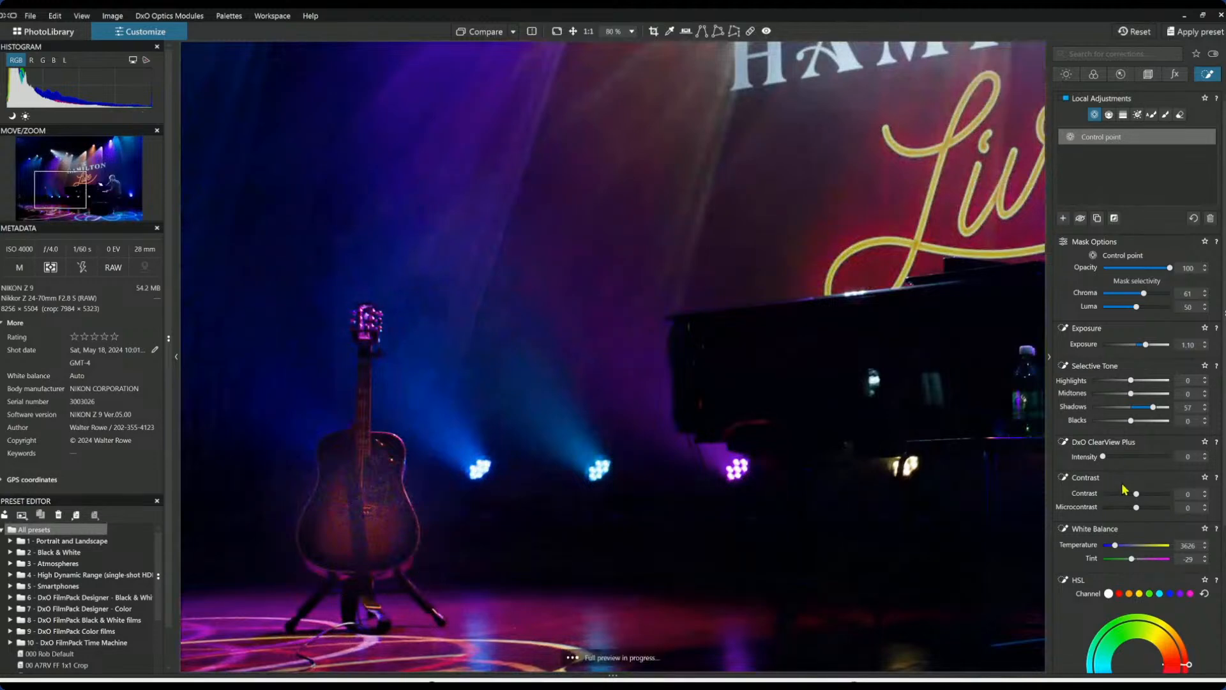
{"action": "left_click", "coordinate": [1137, 456]}
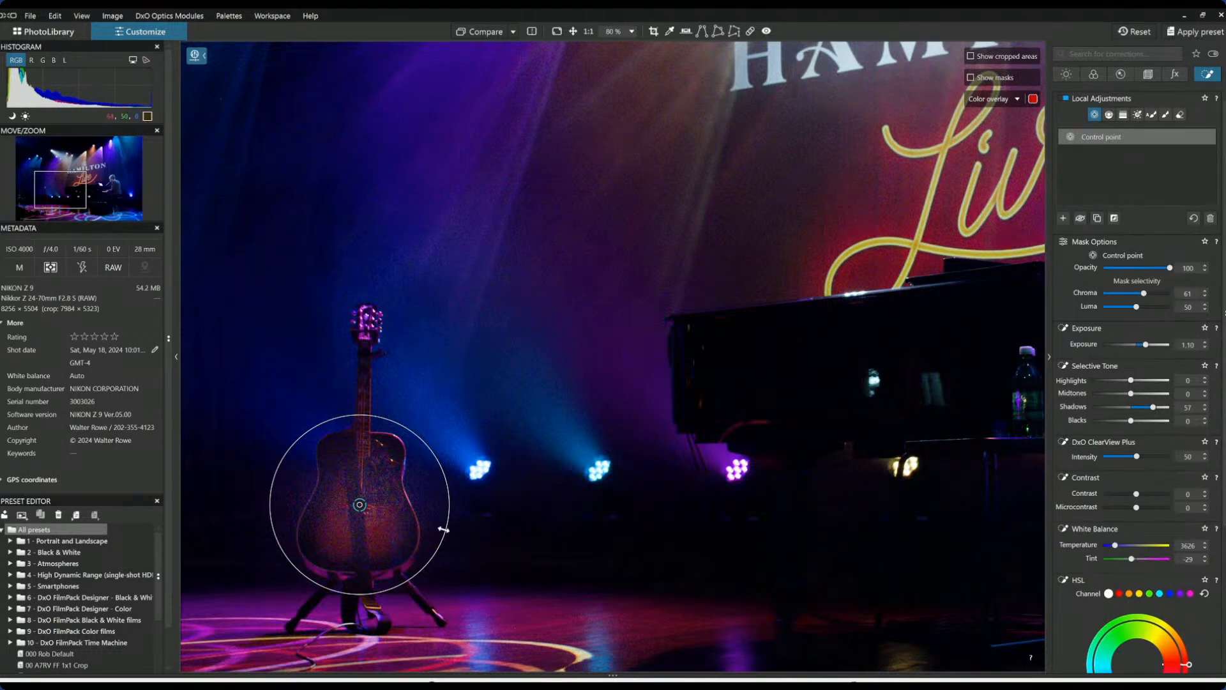
Recenter the guitar's control point on the lower body and adjust its radius to extend just past the body's edges.
{"action": "left_click_drag", "start_coordinate": [428, 451], "coordinate": [412, 463]}
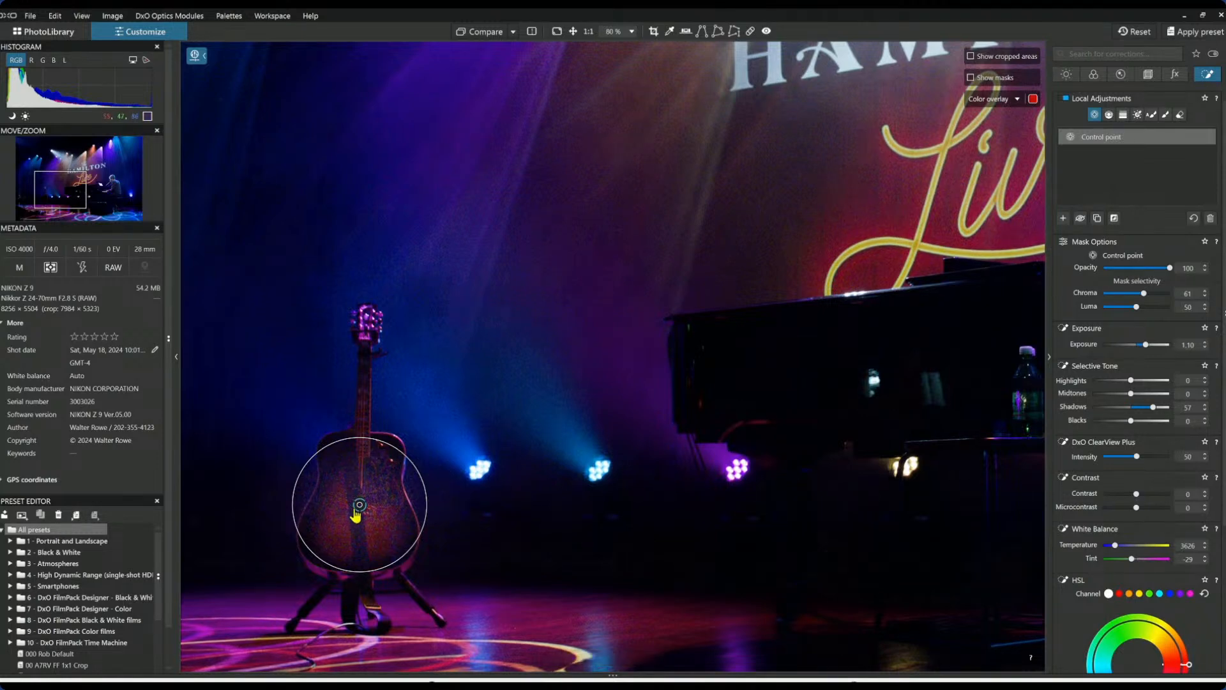
{"action": "left_click_drag", "start_coordinate": [360, 505], "coordinate": [366, 518]}
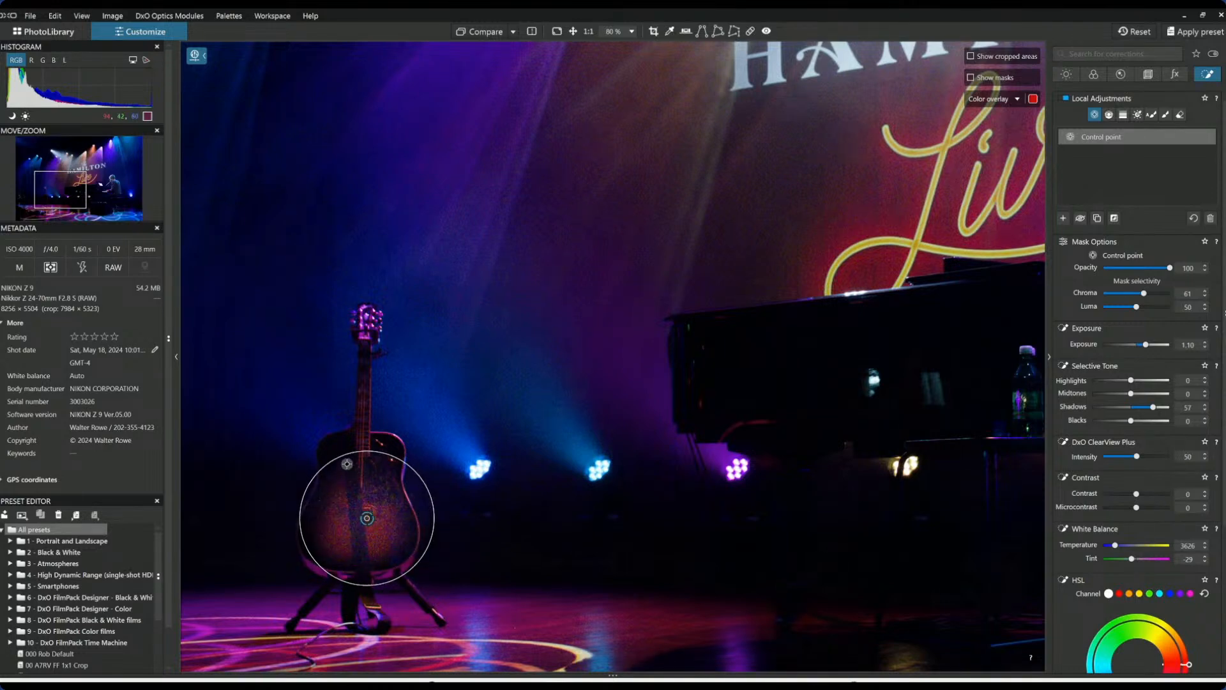
{"action": "left_click_drag", "start_coordinate": [341, 454], "coordinate": [335, 434]}
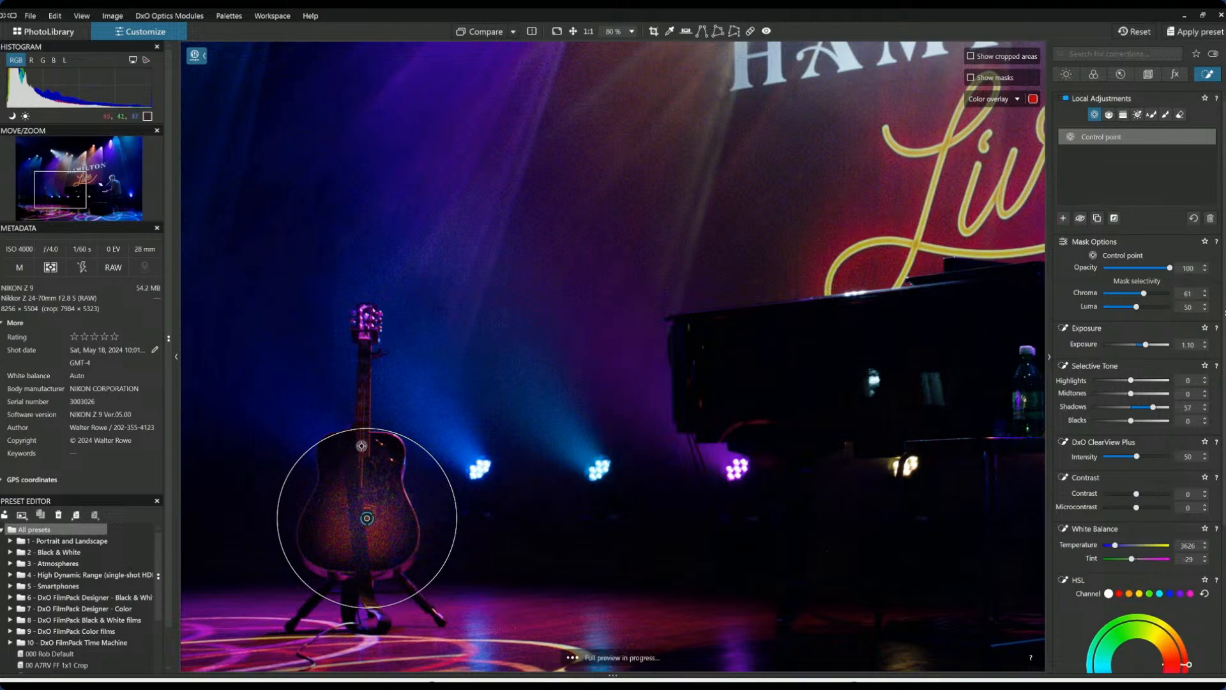
Add two smaller control points to the guitar mask, one on the upper body and one on the headstock.
{"action": "left_click", "coordinate": [359, 449]}
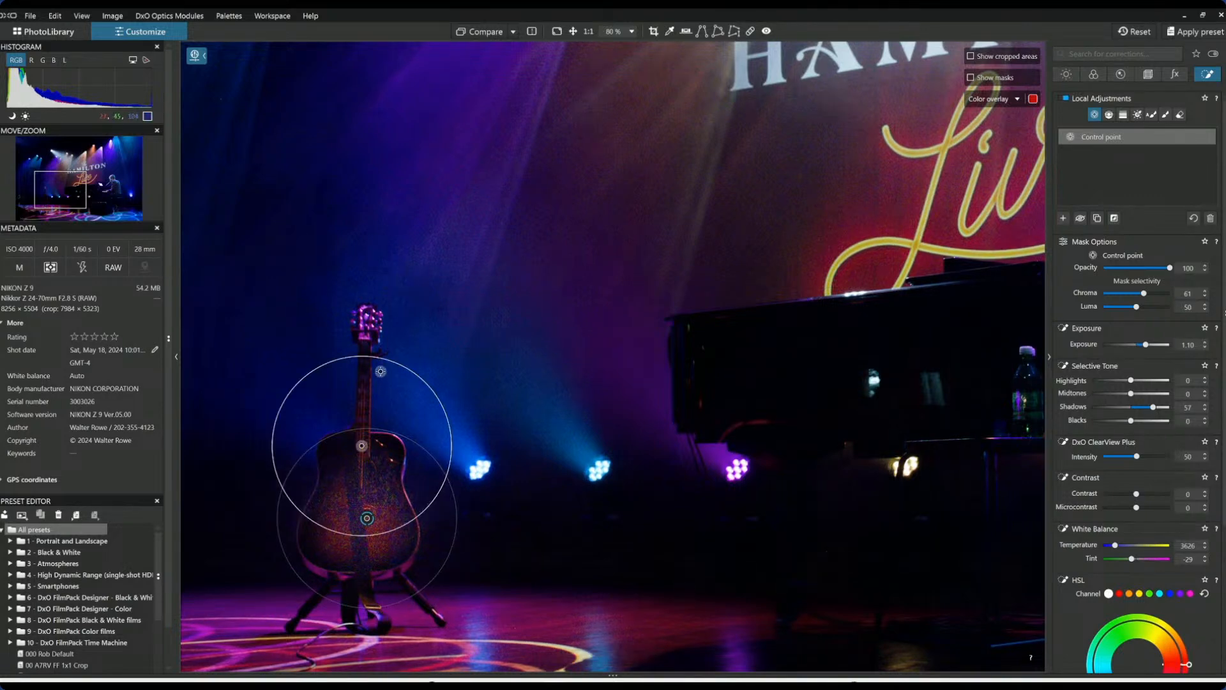
{"action": "left_click_drag", "start_coordinate": [371, 391], "coordinate": [368, 419]}
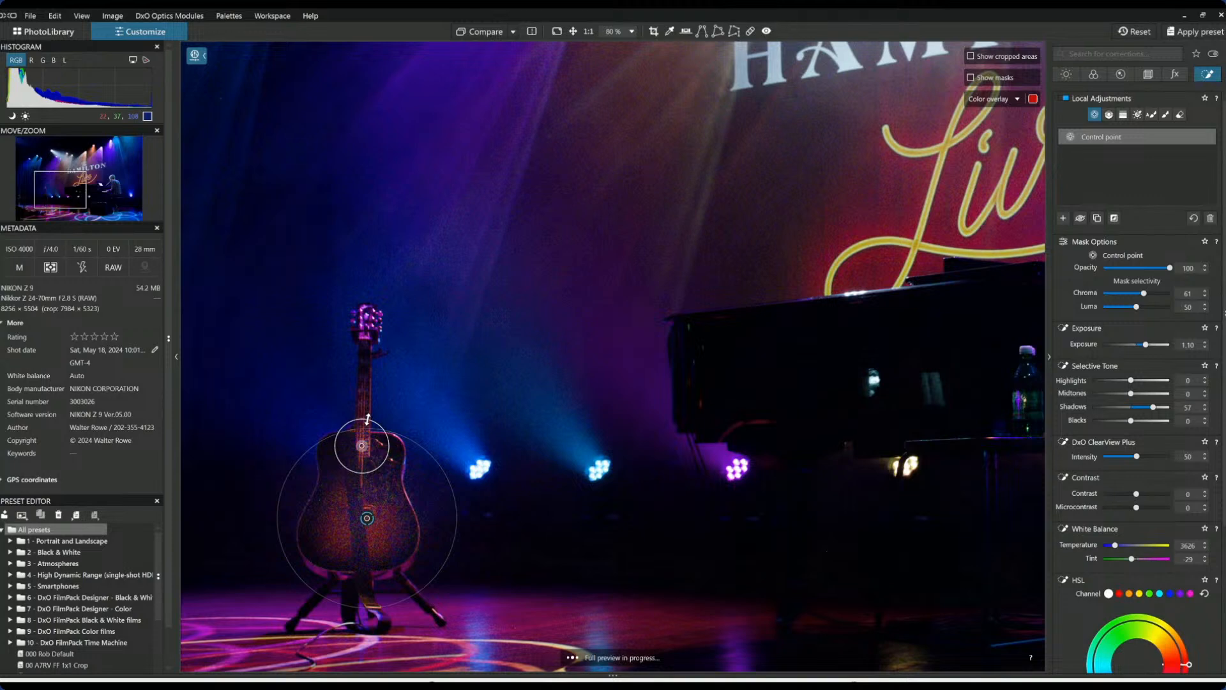
{"action": "left_click", "coordinate": [367, 330]}
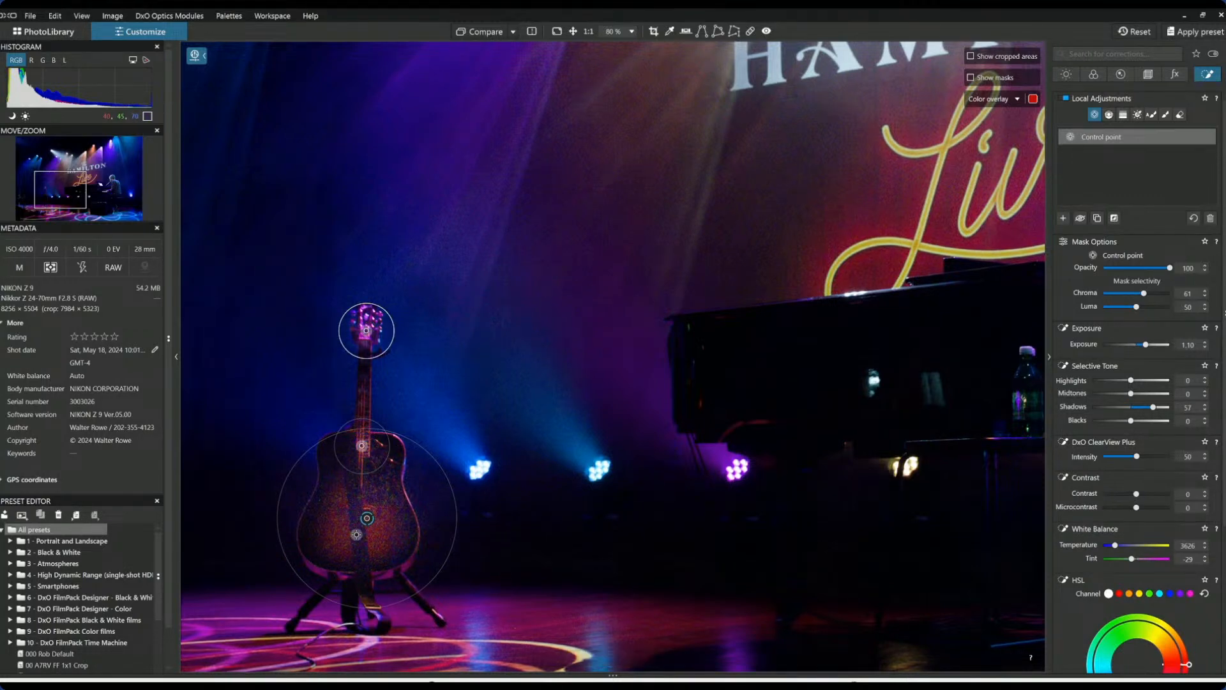
Reduce the guitar mask's Shadows to 40, judging it against the whole photo.
{"action": "scroll", "coordinate": [357, 534], "scroll_direction": "down", "scroll_amount": 4}
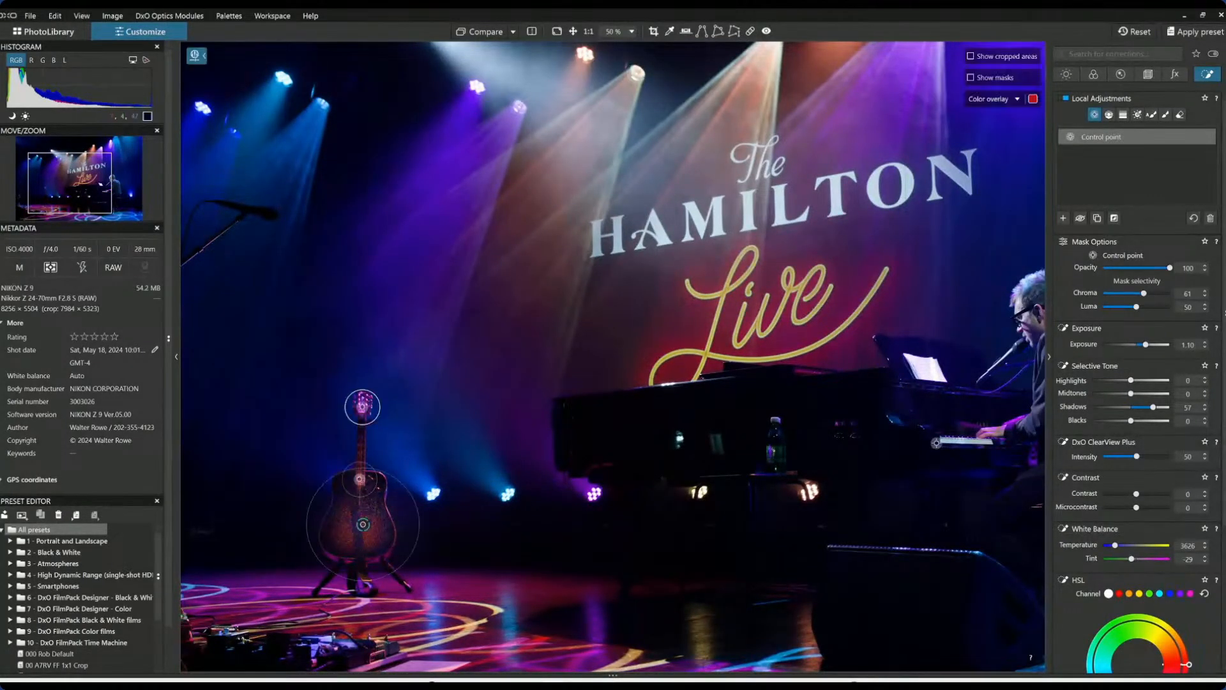
{"action": "scroll", "coordinate": [935, 443], "scroll_direction": "down", "scroll_amount": 2}
{"action": "scroll", "coordinate": [935, 442], "scroll_direction": "down", "scroll_amount": 1}
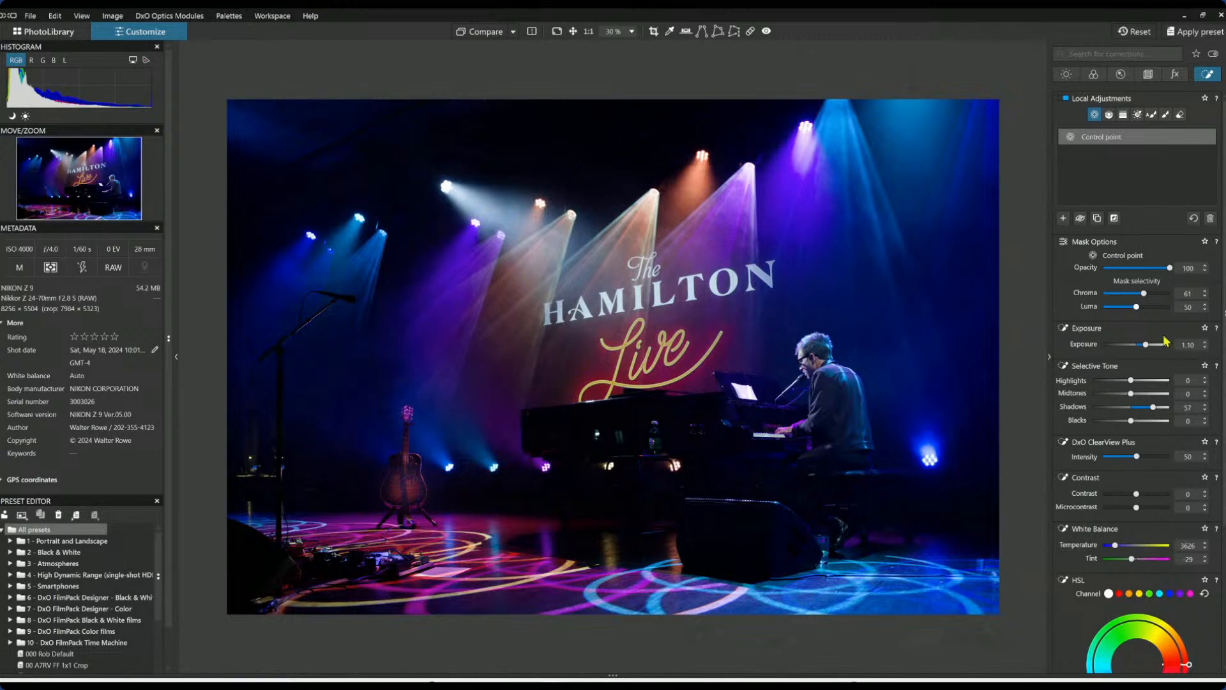
{"action": "left_click_drag", "start_coordinate": [1153, 408], "coordinate": [1146, 409]}
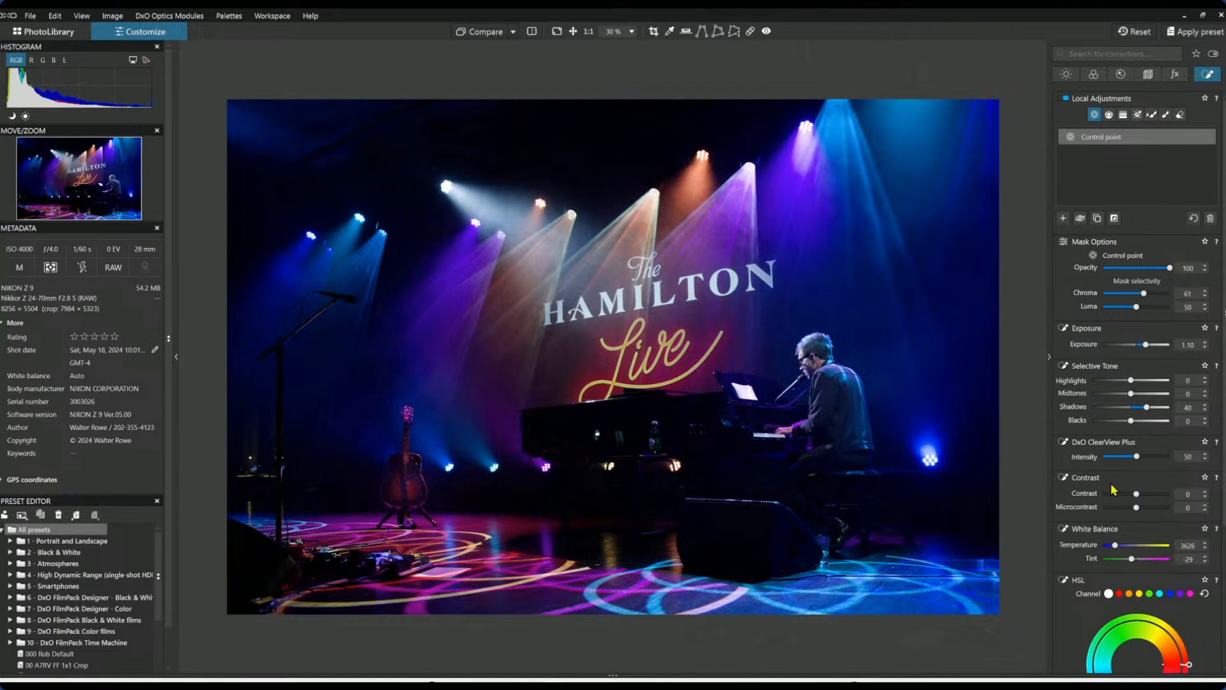
Create a new control point mask on the pianist's hands, with its radius covering the keyboard and forearms.
{"action": "scroll", "coordinate": [783, 432], "scroll_direction": "up", "scroll_amount": 2}
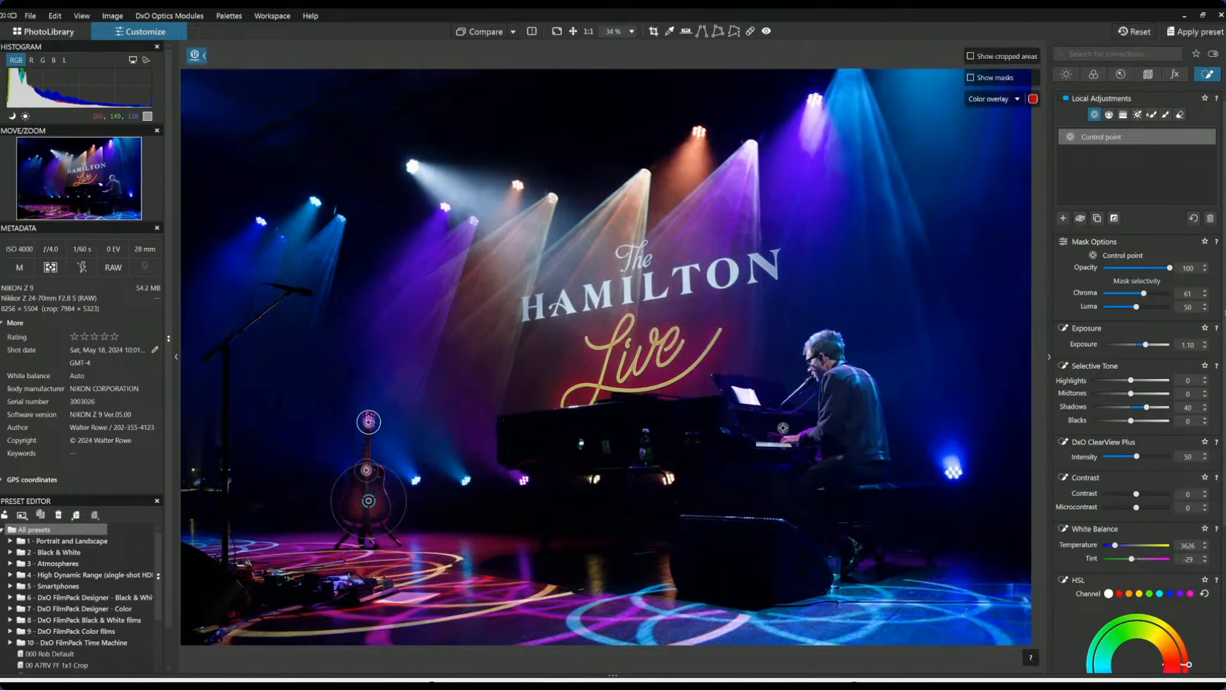
{"action": "scroll", "coordinate": [784, 432], "scroll_direction": "up", "scroll_amount": 2}
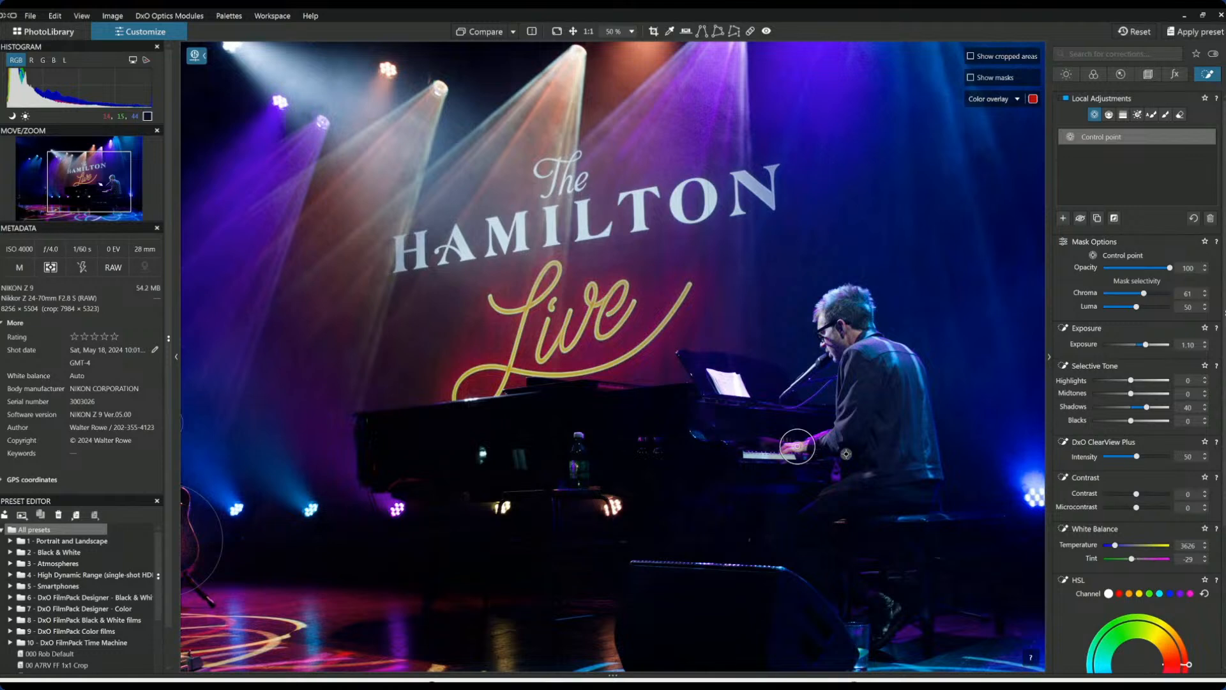
{"action": "left_click", "coordinate": [1063, 218]}
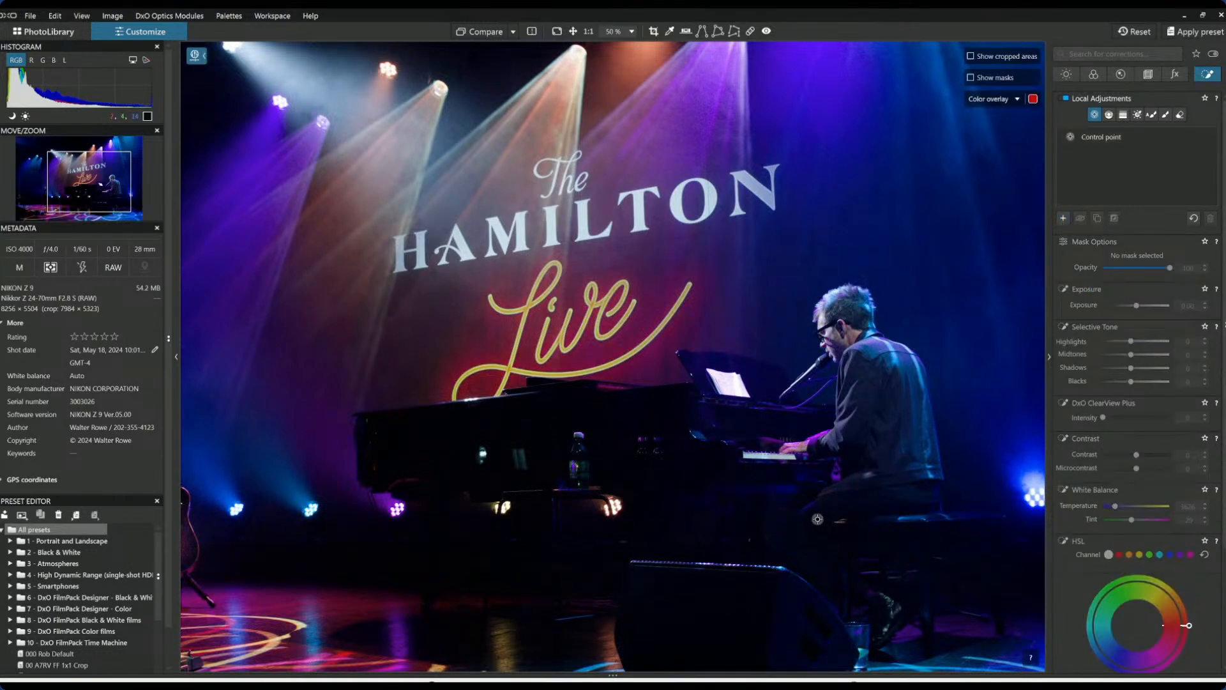
{"action": "left_click", "coordinate": [807, 445]}
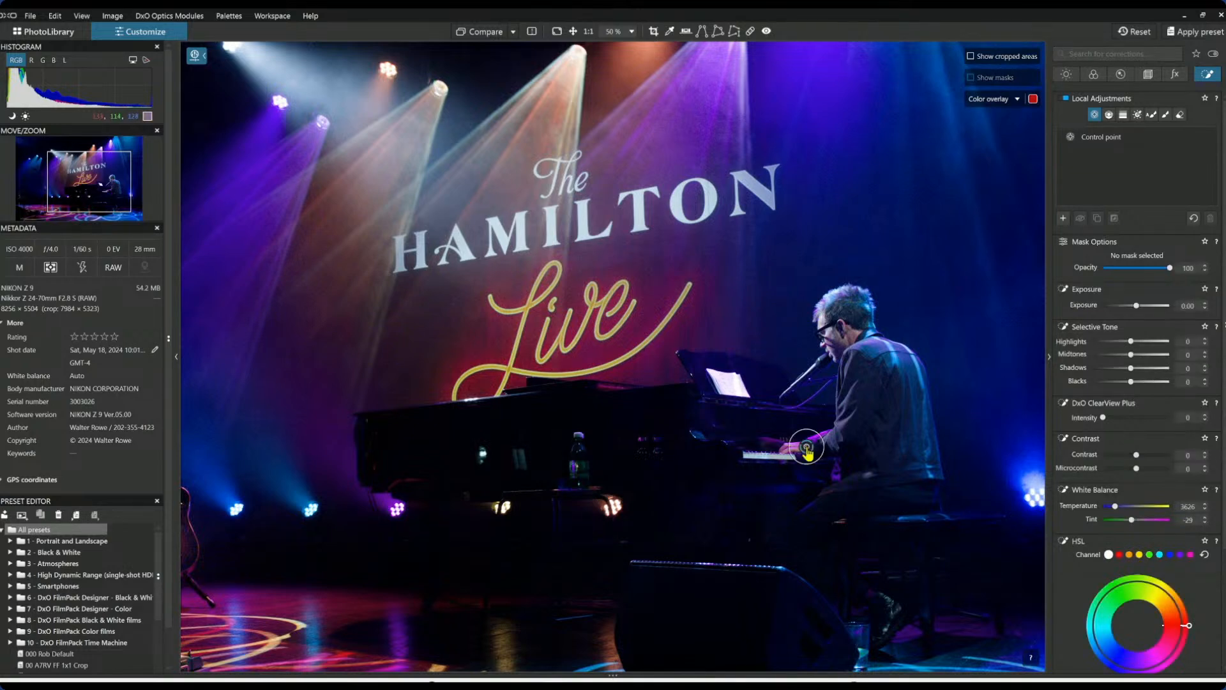
{"action": "left_click_drag", "start_coordinate": [853, 429], "coordinate": [877, 419]}
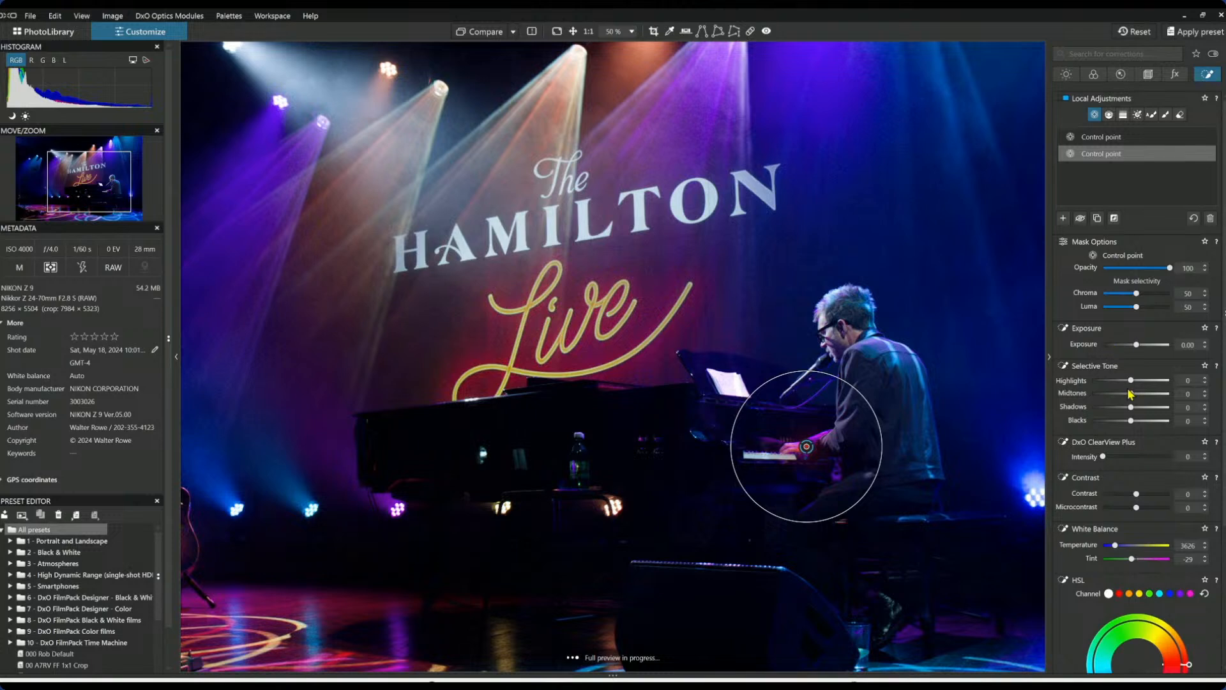
Set the pianist mask's Exposure to 1.03 and Shadows to 47, and nudge its control point slightly on the hands.
{"action": "left_click_drag", "start_coordinate": [1137, 345], "coordinate": [1143, 350]}
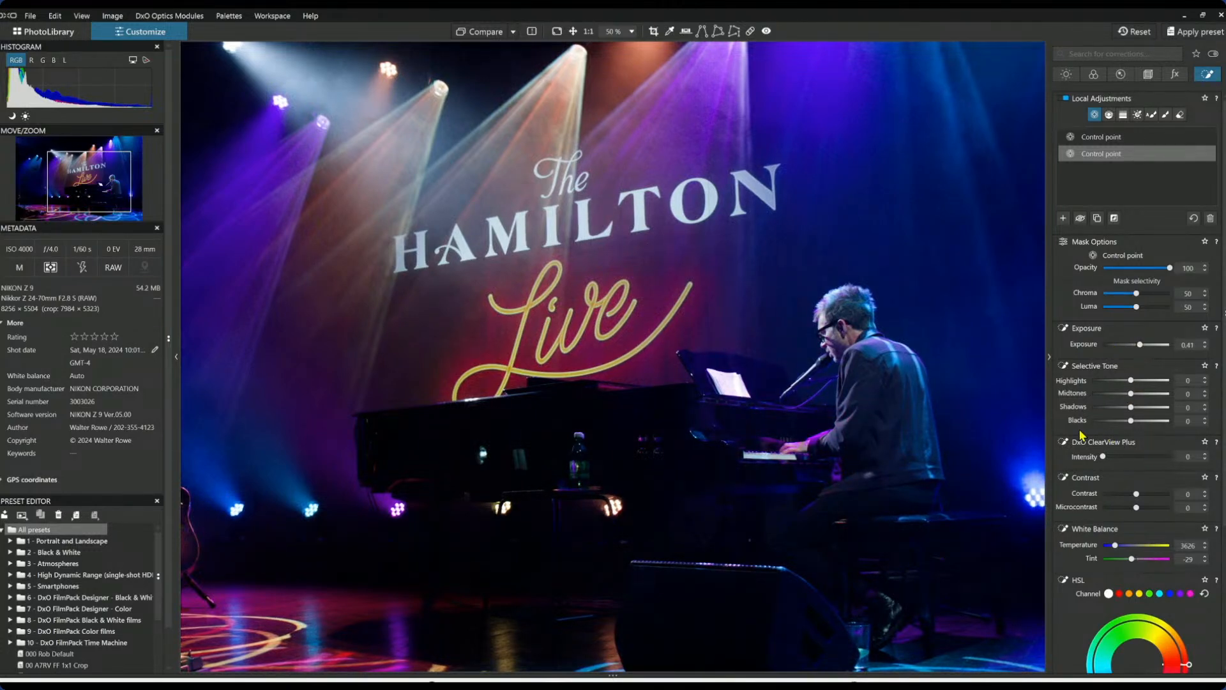
{"action": "key", "text": "ctrl+0"}
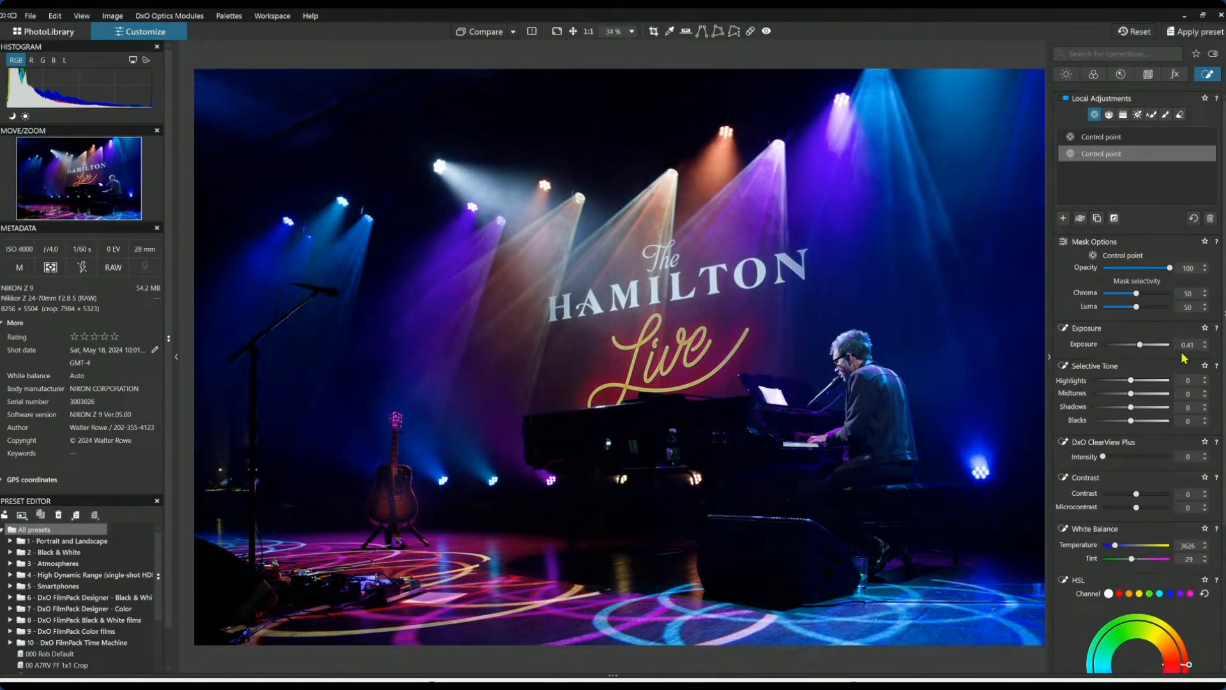
{"action": "left_click_drag", "start_coordinate": [1140, 345], "coordinate": [1145, 345]}
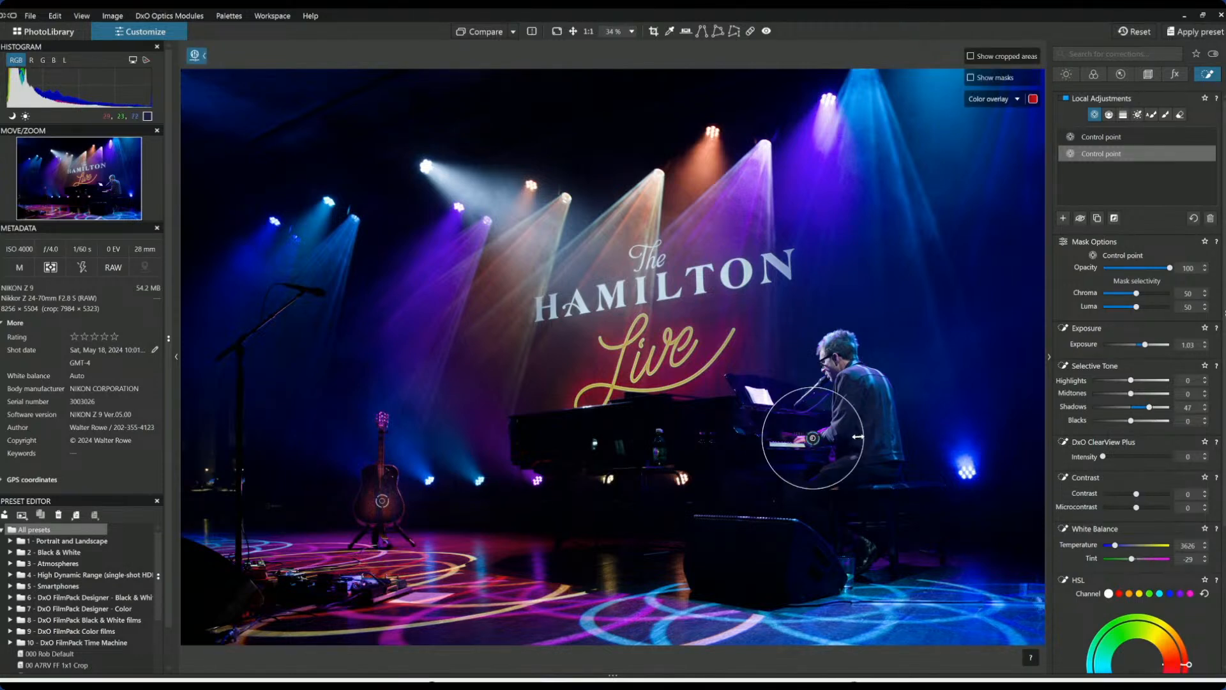
{"action": "left_click_drag", "start_coordinate": [814, 440], "coordinate": [812, 438]}
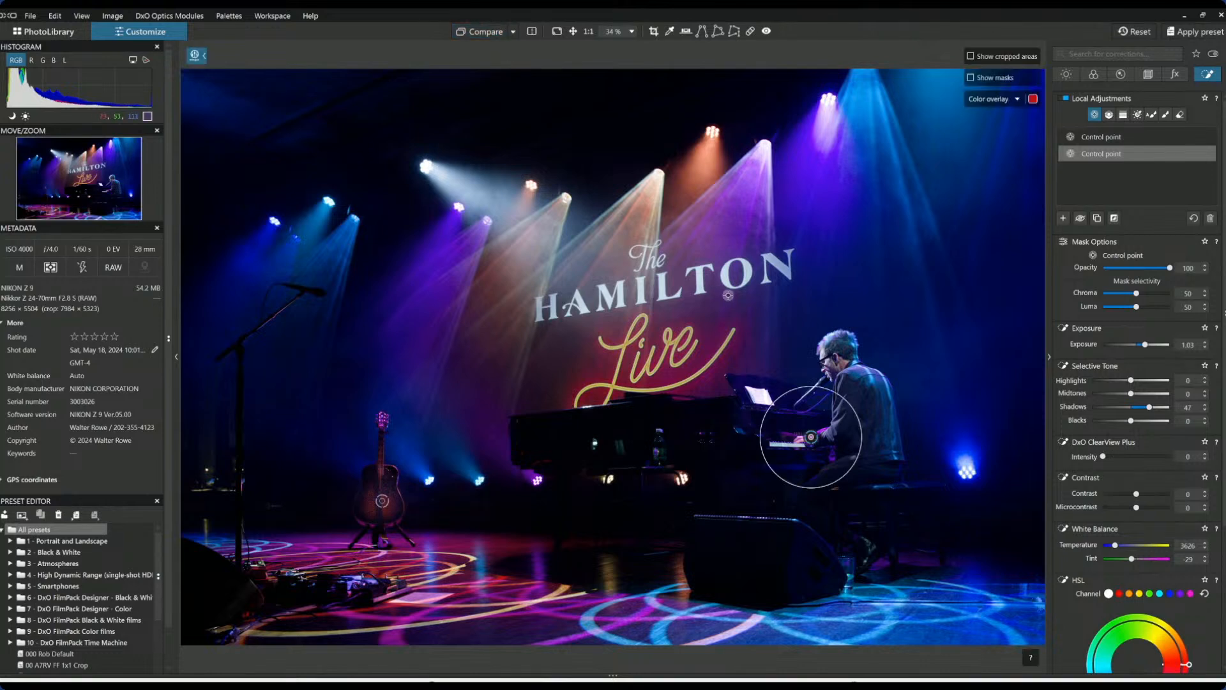
Extend the pianist mask with small control points on his forearm, upper back and the piano bench.
{"action": "left_click", "coordinate": [837, 387]}
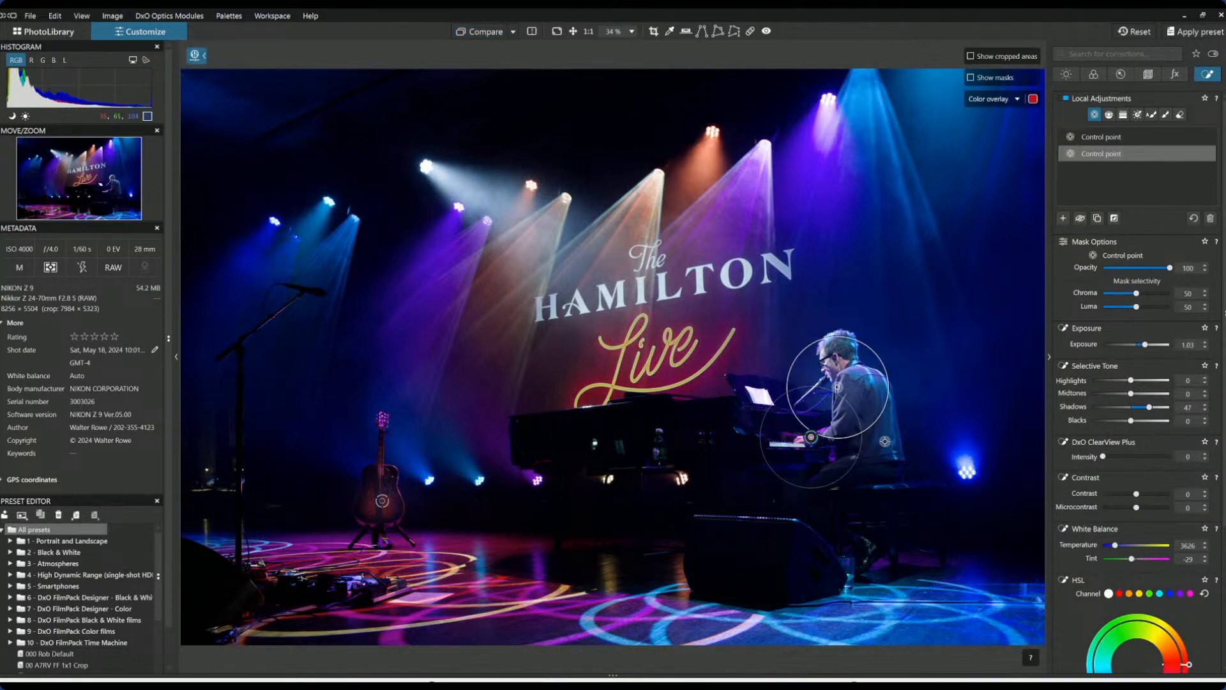
{"action": "left_click_drag", "start_coordinate": [838, 387], "coordinate": [835, 418]}
{"action": "left_click_drag", "start_coordinate": [842, 368], "coordinate": [841, 394]}
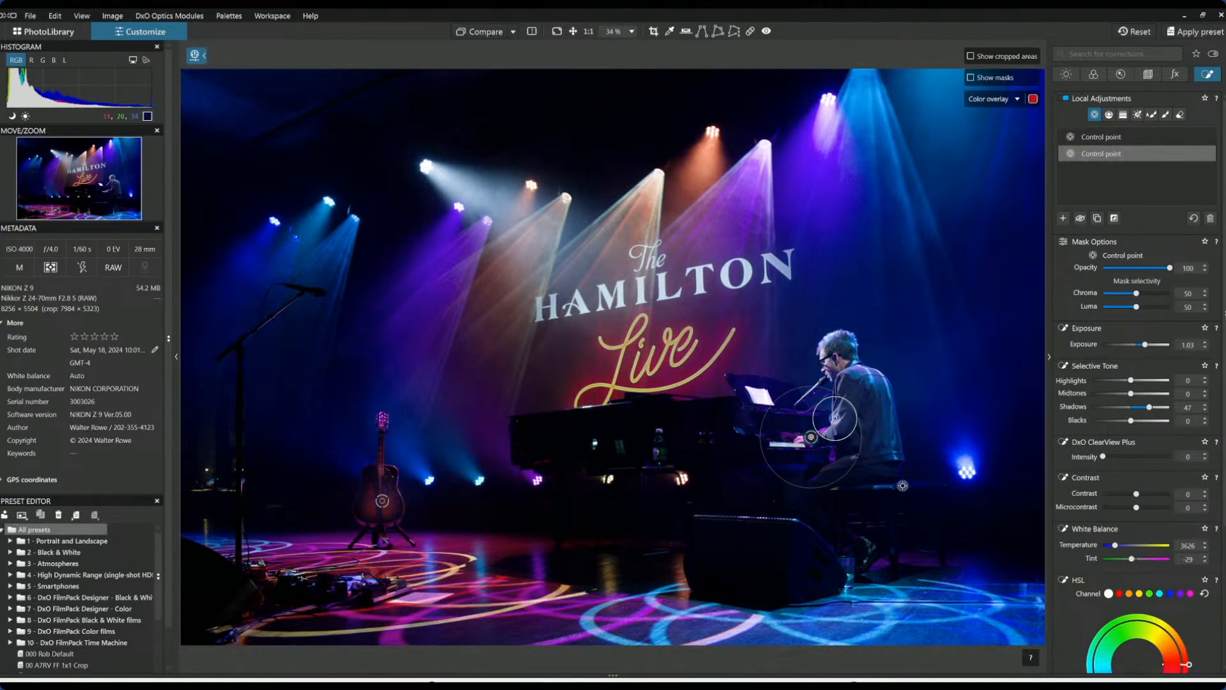
{"action": "left_click", "coordinate": [877, 384]}
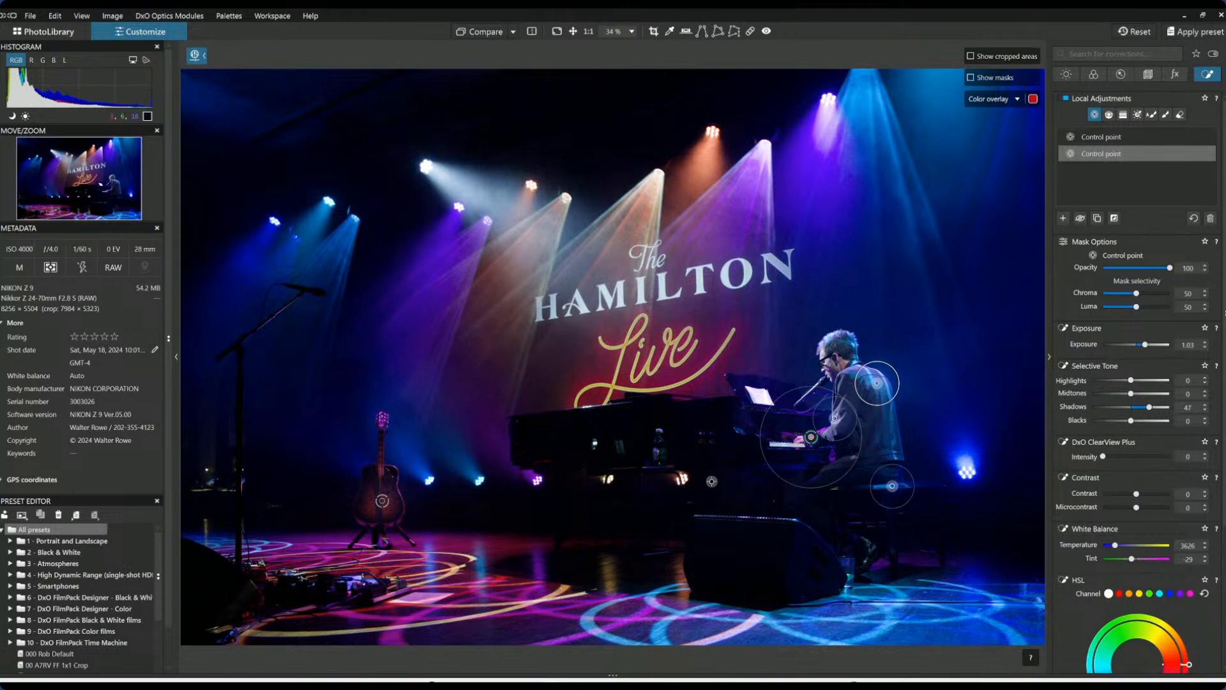
Compare the whole photo repeatedly with and without the corrections to judge the brightened guitar and pianist.
{"action": "scroll", "coordinate": [712, 481], "scroll_direction": "down", "scroll_amount": 2}
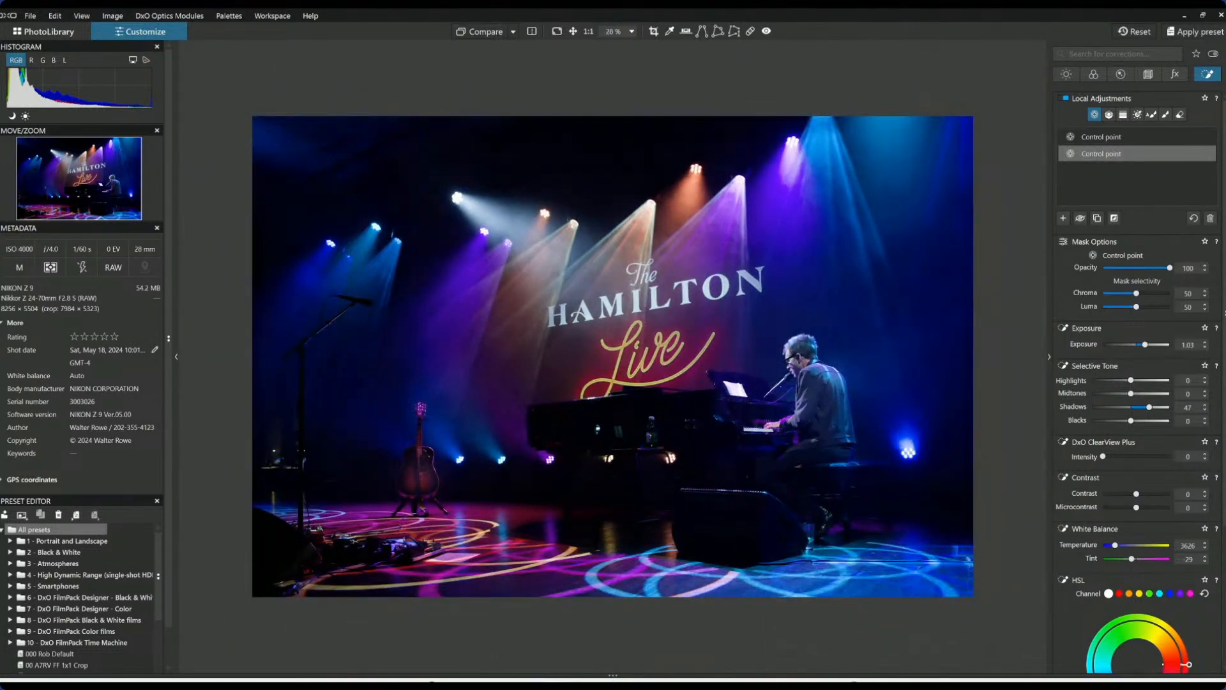
{"action": "left_click", "coordinate": [477, 30]}
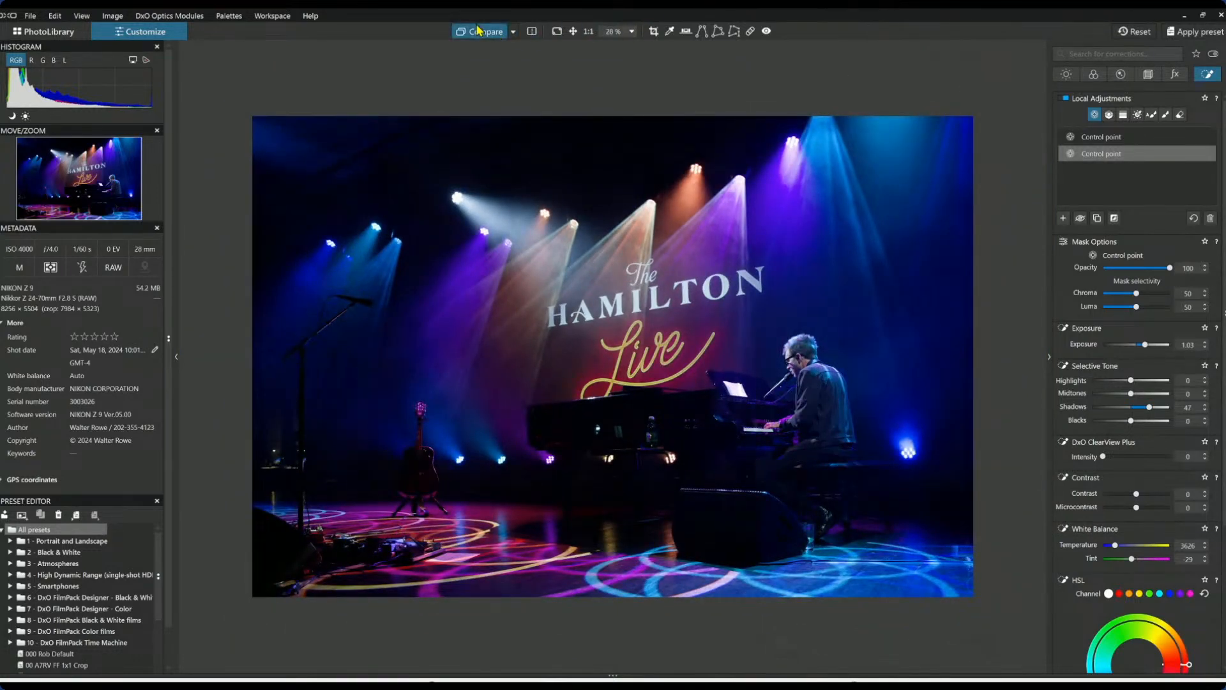
{"action": "left_click", "coordinate": [481, 34]}
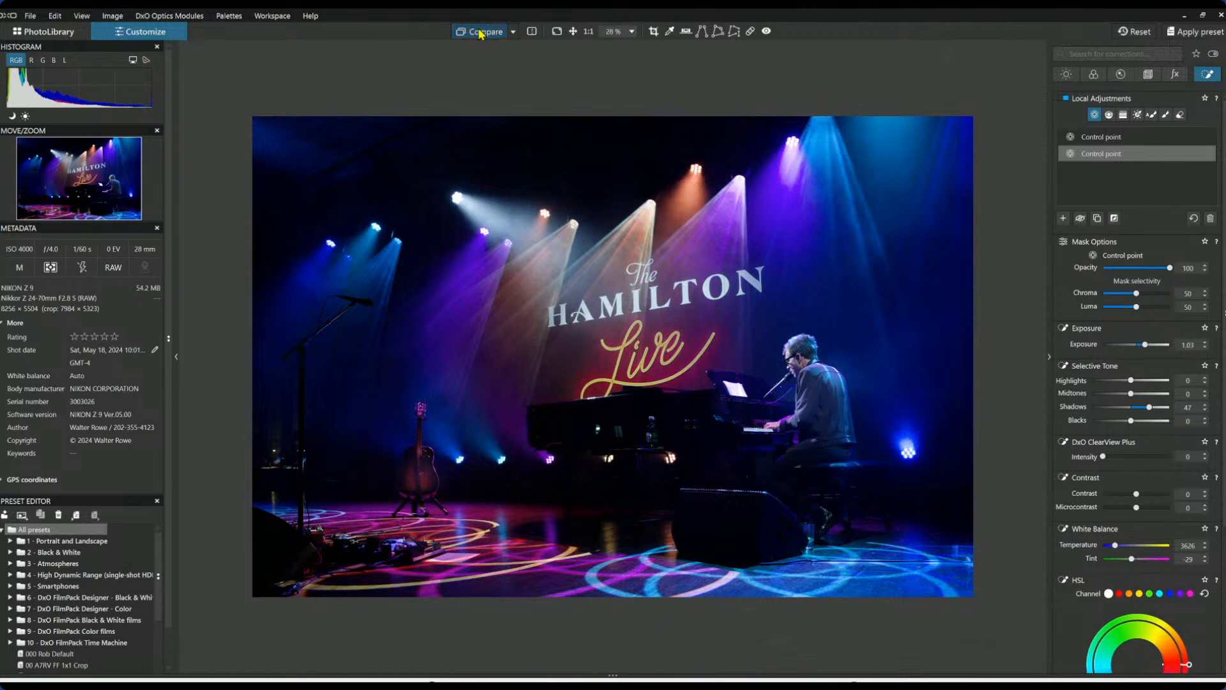
{"action": "left_click", "coordinate": [481, 34]}
{"action": "left_click", "coordinate": [481, 34]}
{"action": "left_click", "coordinate": [481, 33]}
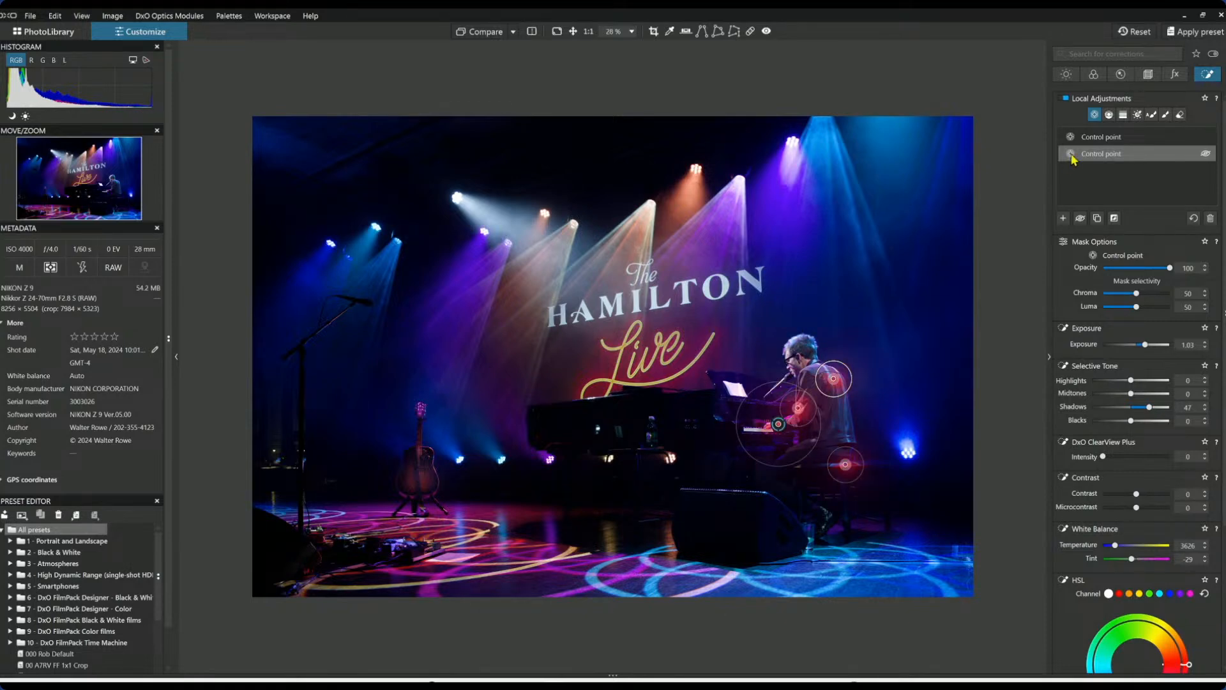
Create a new control point mask with seven points spread over the stage light beams above and beside the Hamilton Live sign.
{"action": "left_click", "coordinate": [1100, 76]}
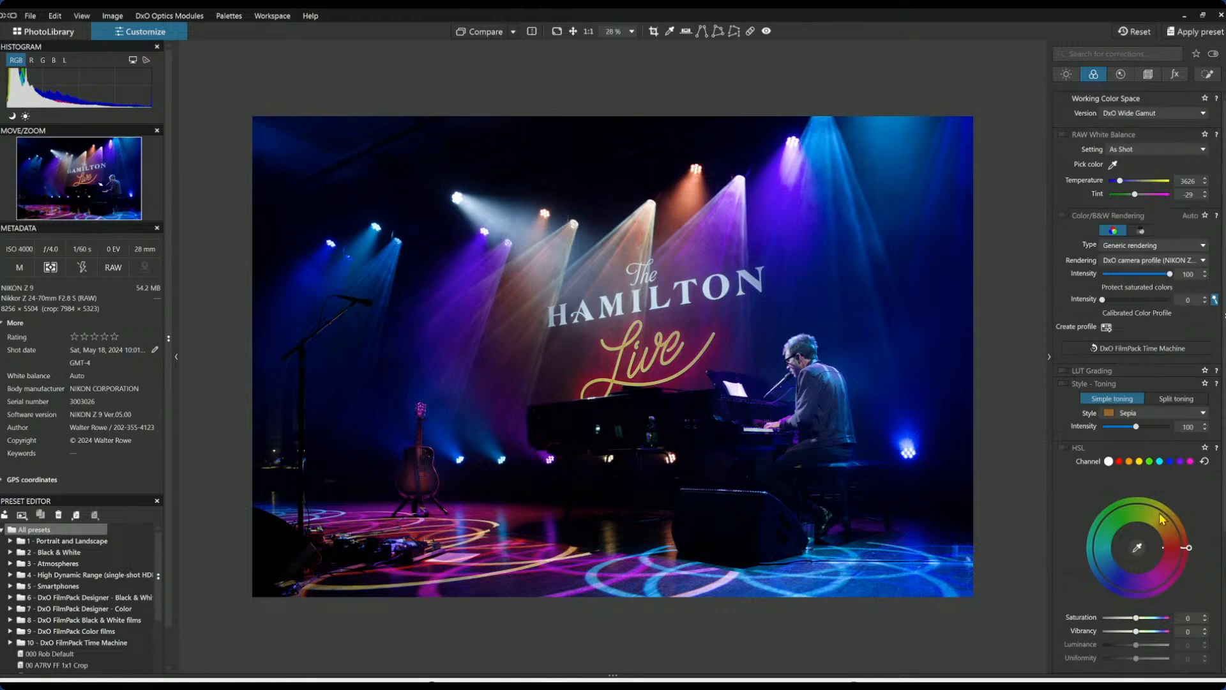
{"action": "left_click", "coordinate": [1207, 74]}
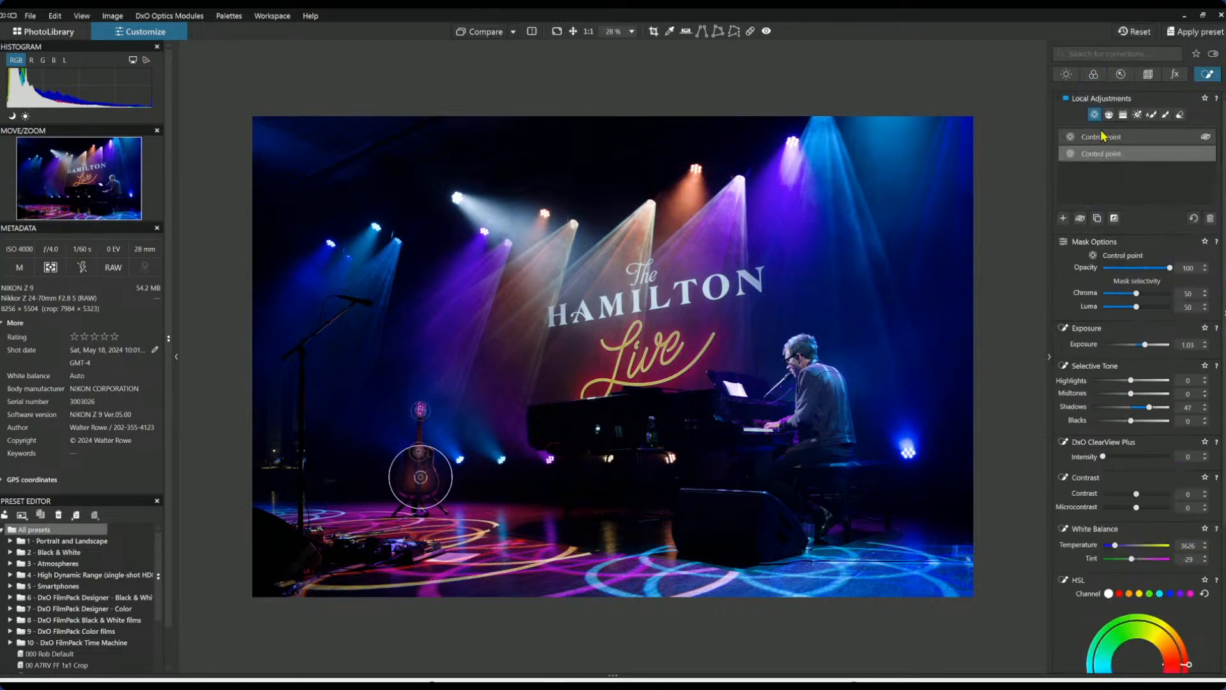
{"action": "left_click", "coordinate": [1066, 219]}
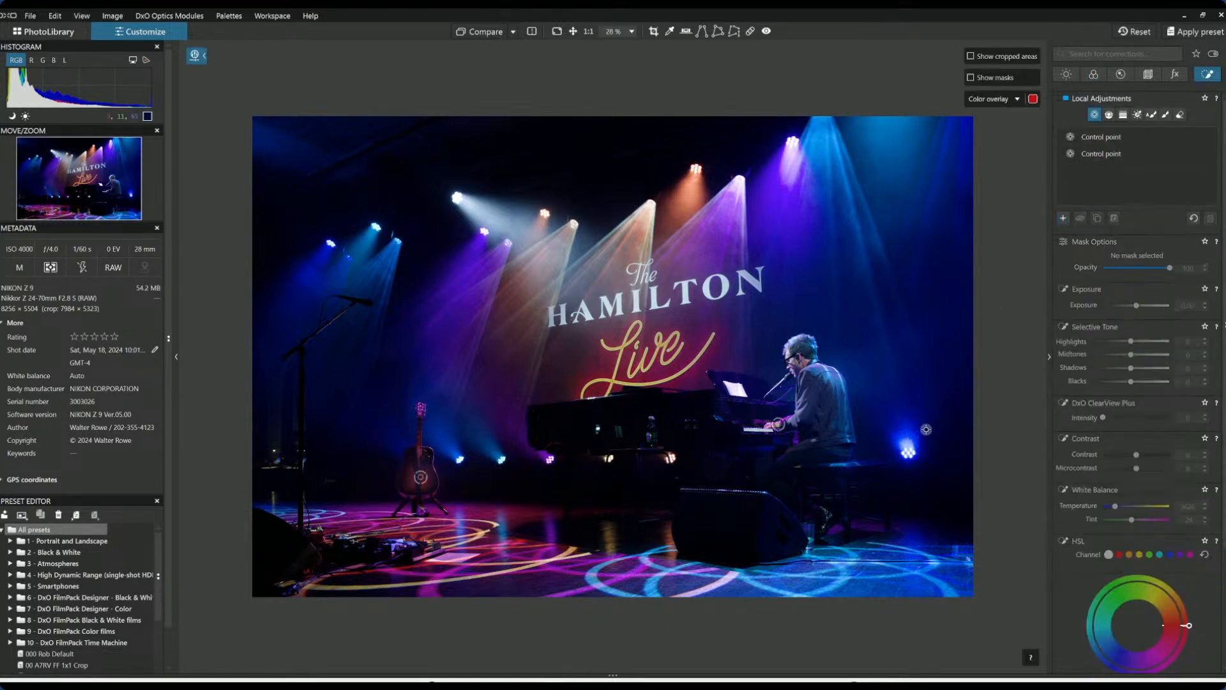
{"action": "left_click", "coordinate": [726, 221]}
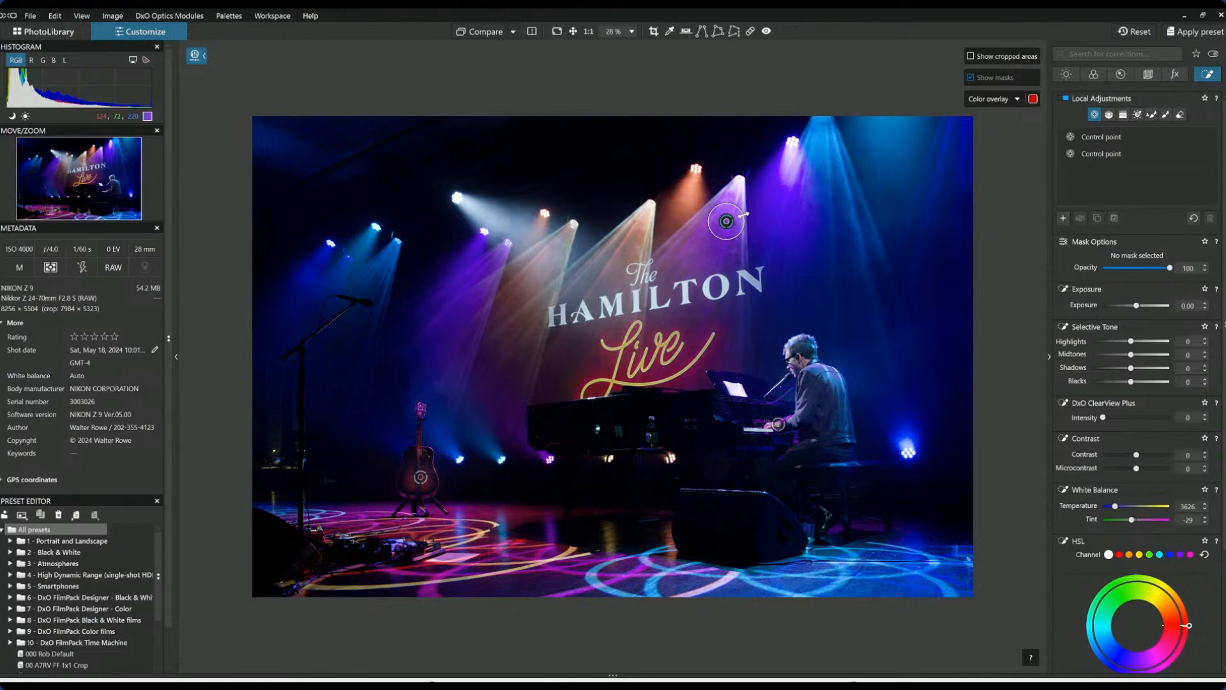
{"action": "left_click", "coordinate": [641, 234]}
{"action": "left_click", "coordinate": [523, 281]}
{"action": "left_click", "coordinate": [476, 284]}
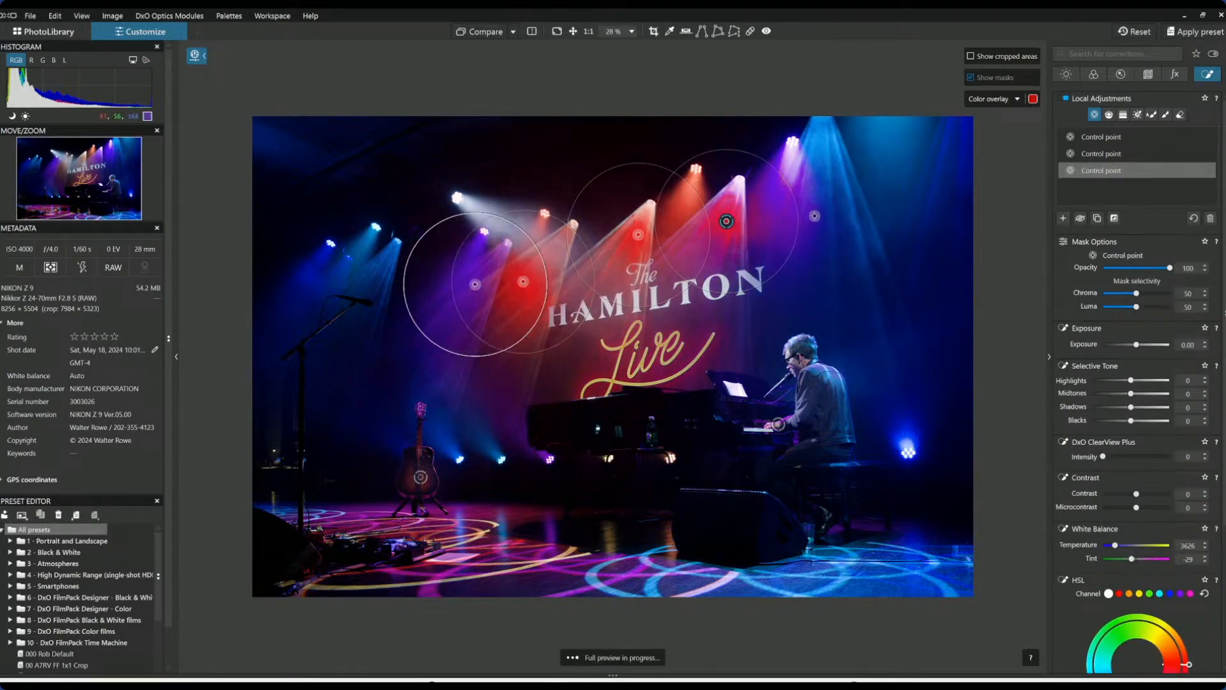
{"action": "left_click", "coordinate": [830, 193]}
{"action": "left_click", "coordinate": [373, 277]}
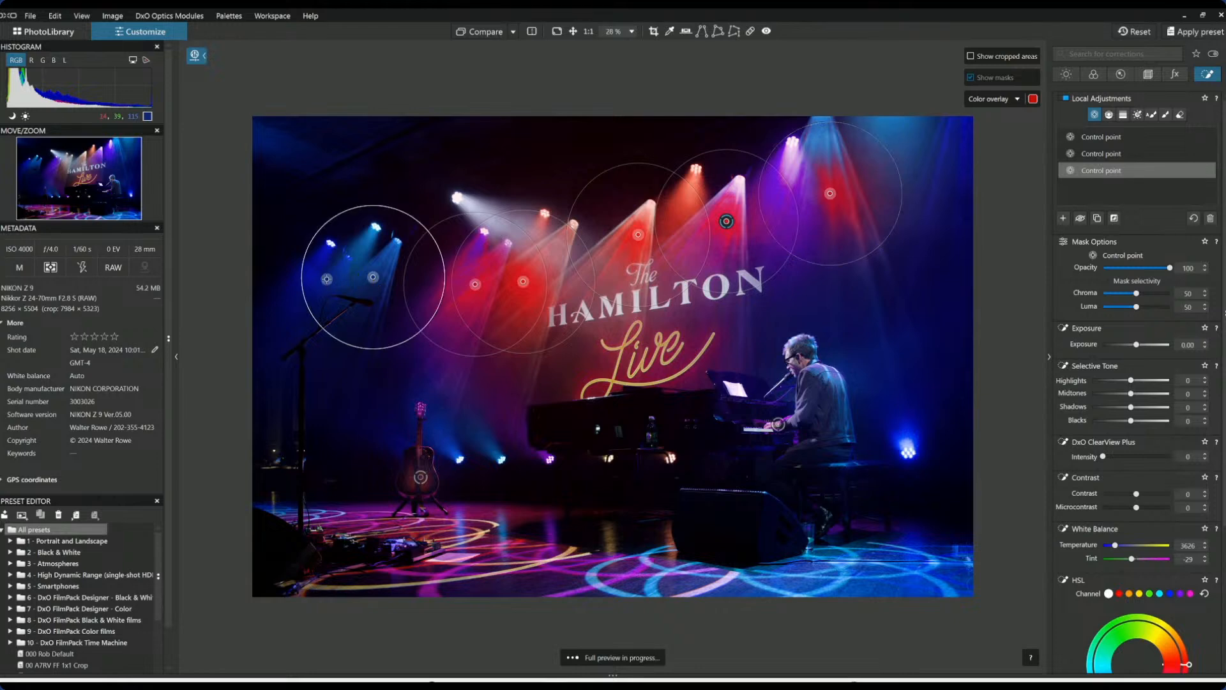
{"action": "left_click", "coordinate": [327, 279]}
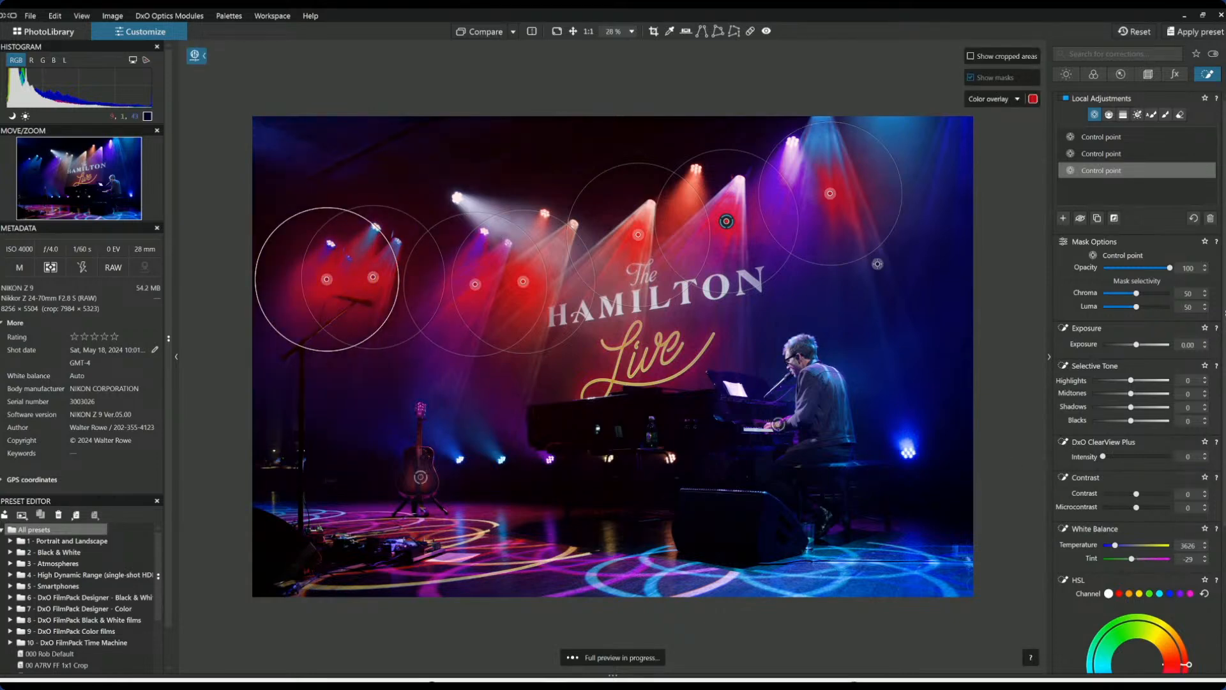
Add a control point on the rightmost blue beams and set the light mask's ClearView Plus intensity to 44, Microcontrast to 20 and Vibrancy to 58.
{"action": "left_click", "coordinate": [942, 180]}
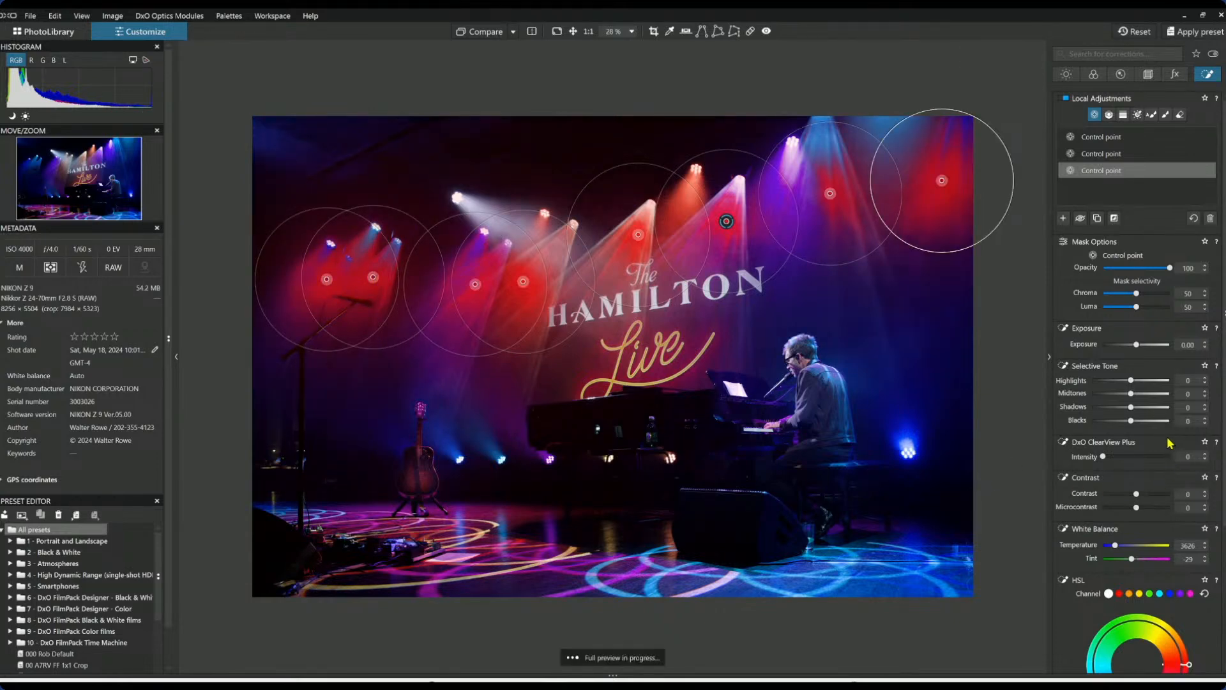
{"action": "left_click", "coordinate": [1142, 457]}
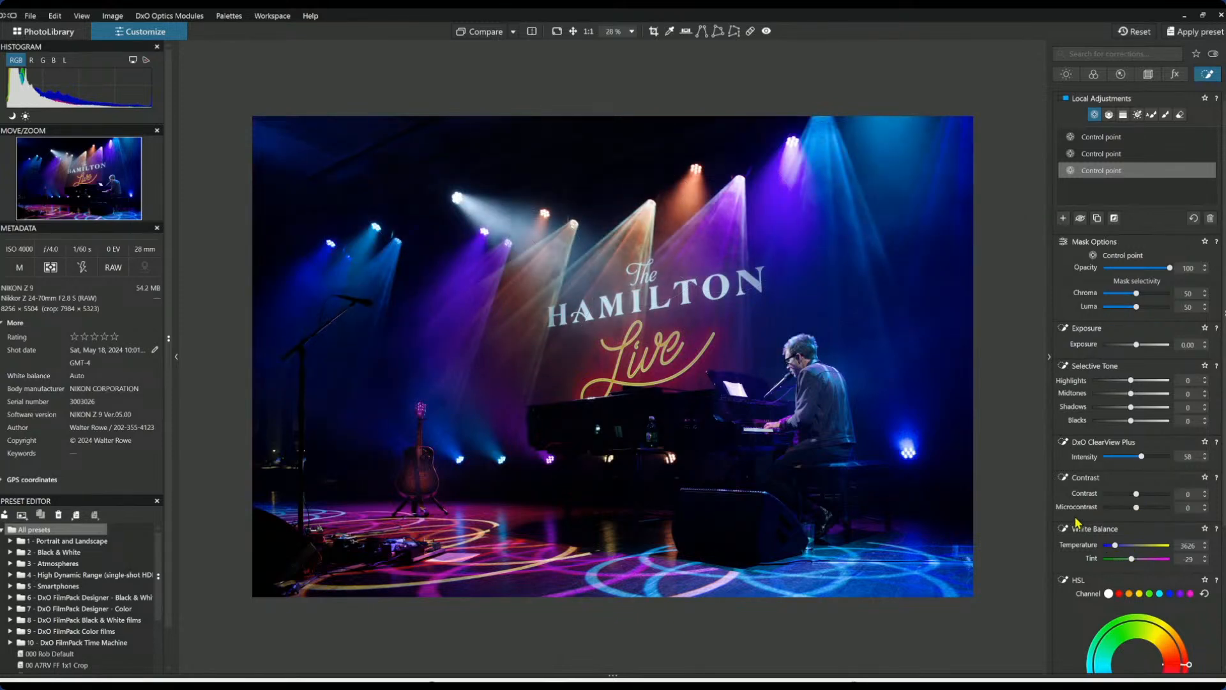
{"action": "left_click", "coordinate": [1132, 457]}
{"action": "left_click", "coordinate": [1144, 508]}
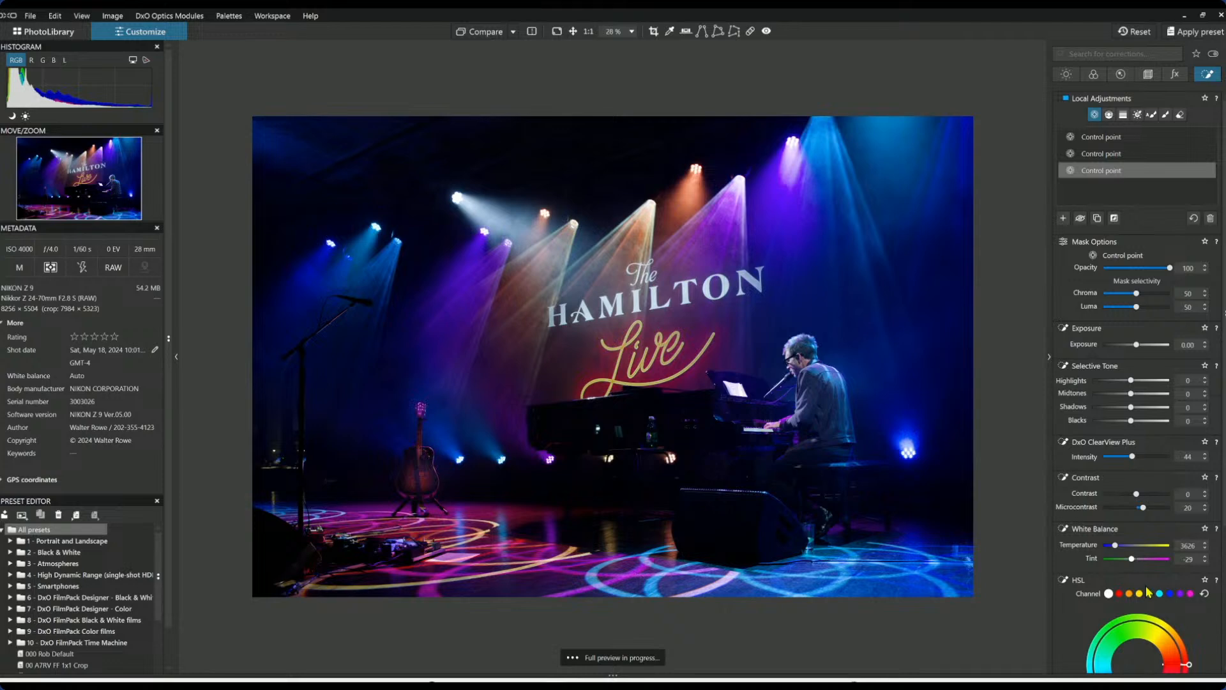
{"action": "scroll", "coordinate": [1148, 593], "scroll_direction": "down", "scroll_amount": 3}
{"action": "left_click", "coordinate": [1151, 560]}
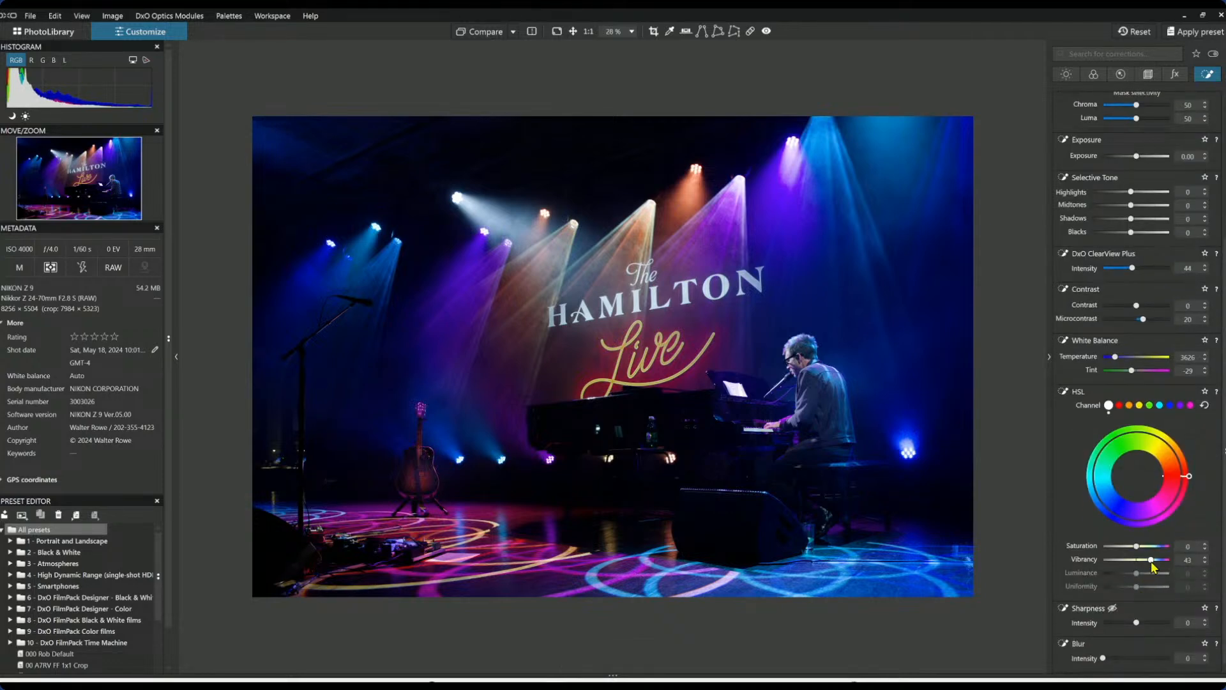
{"action": "left_click", "coordinate": [1156, 560]}
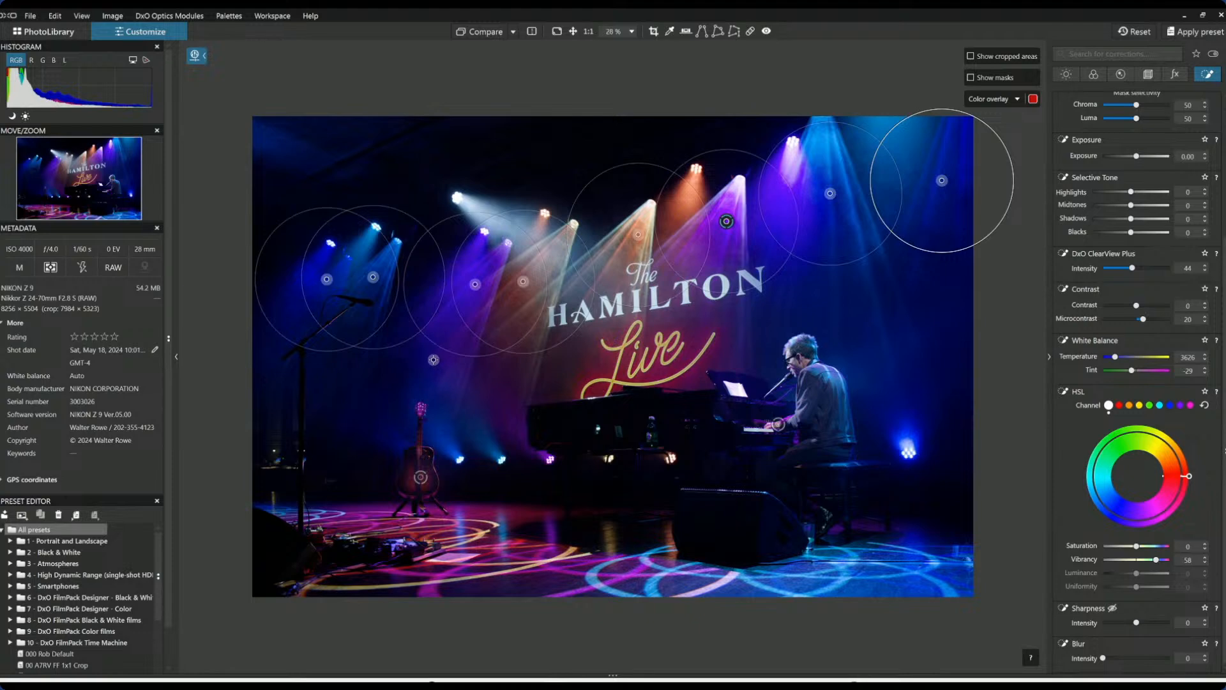
Extend the light mask with small control points on the low stage lights beside the guitar and behind the pianist, and set Shadows to 26.
{"action": "left_click", "coordinate": [459, 454]}
{"action": "left_click", "coordinate": [496, 453]}
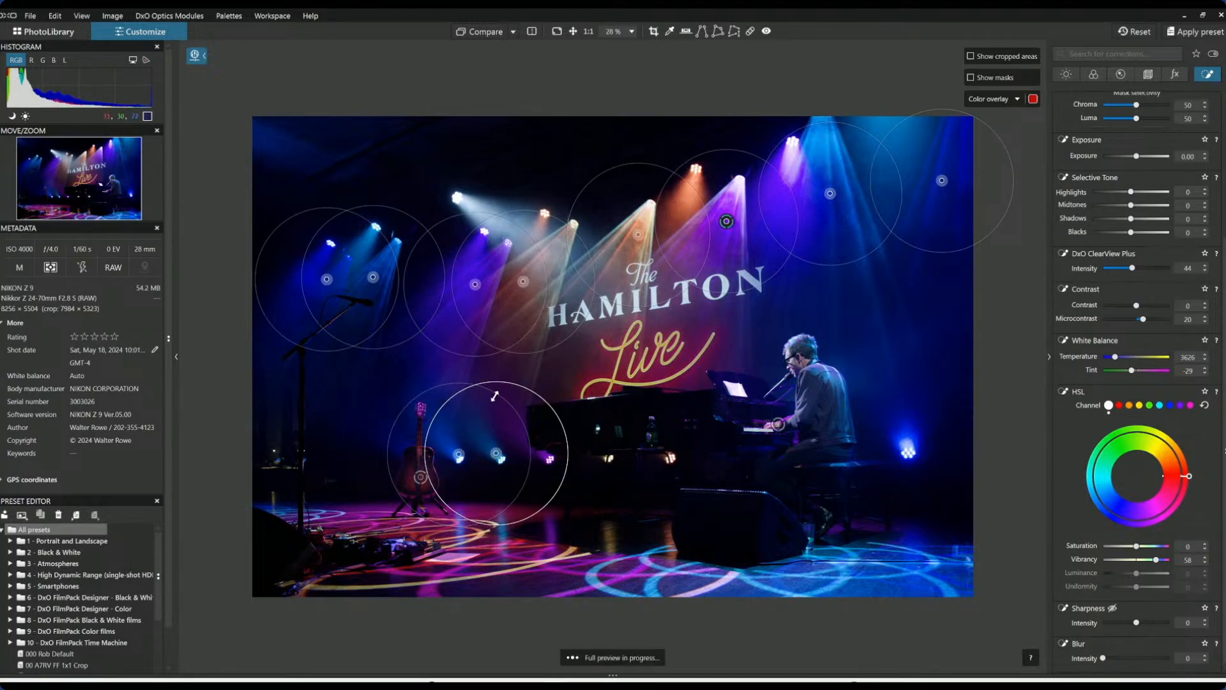
{"action": "left_click_drag", "start_coordinate": [487, 415], "coordinate": [480, 425]}
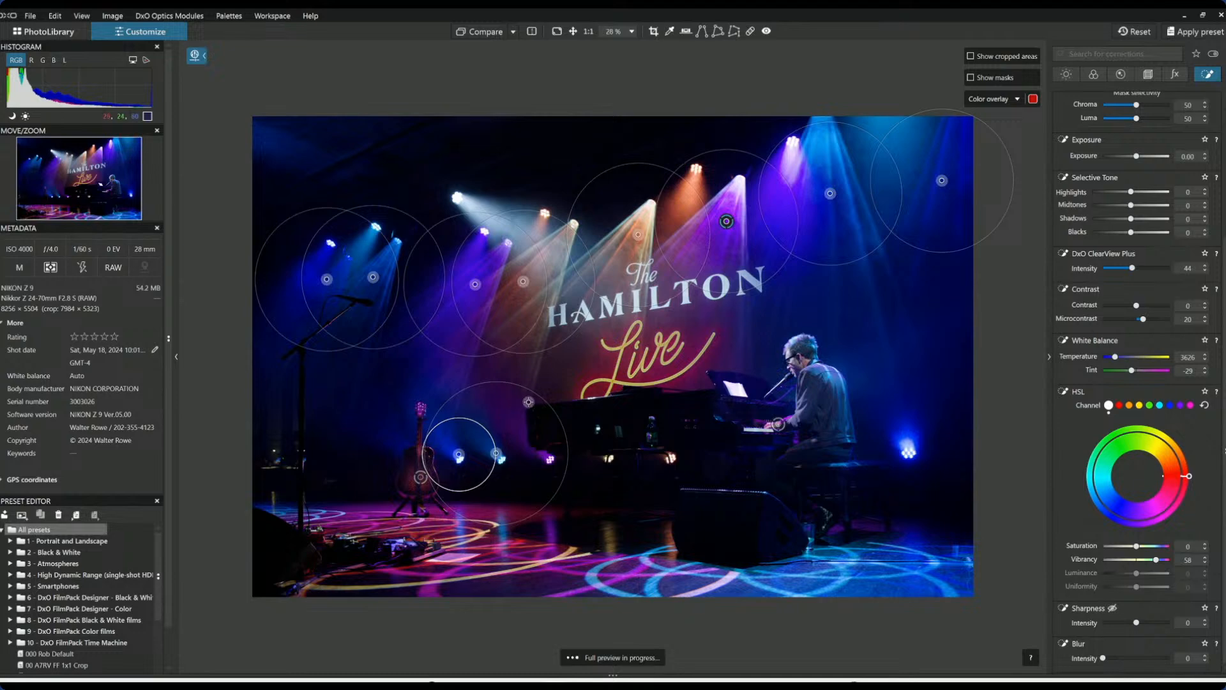
{"action": "left_click_drag", "start_coordinate": [536, 396], "coordinate": [518, 422]}
{"action": "left_click", "coordinate": [918, 455]}
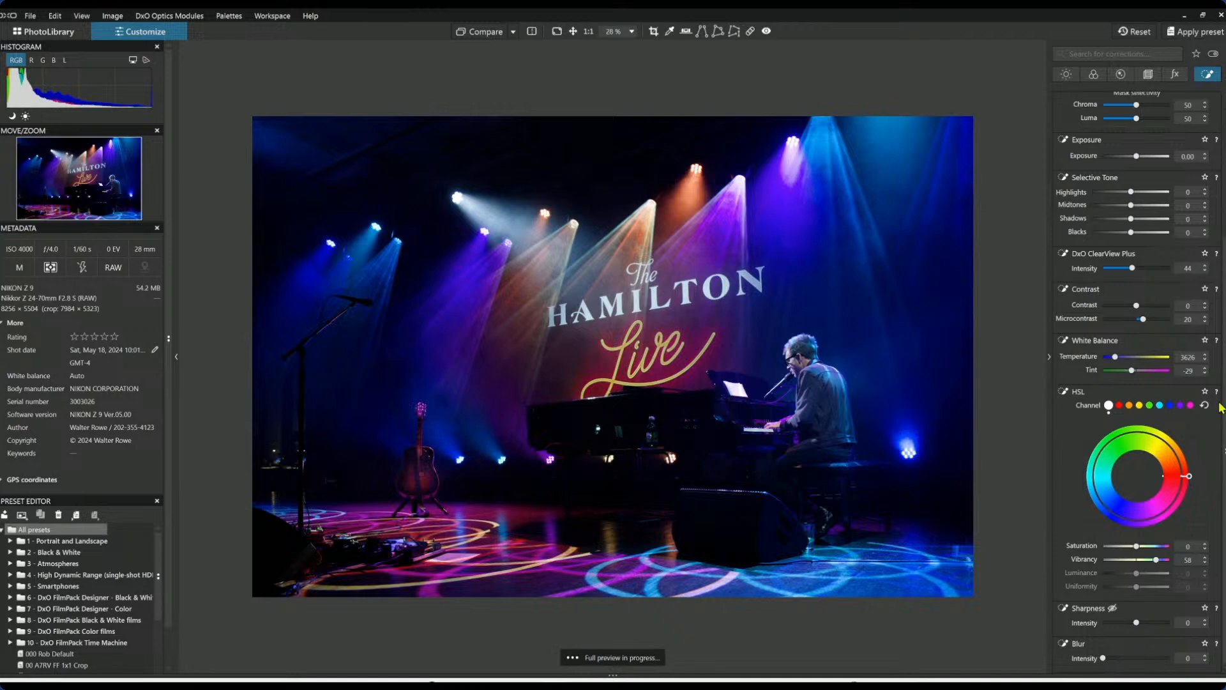
{"action": "scroll", "coordinate": [1107, 236], "scroll_direction": "up", "scroll_amount": 5}
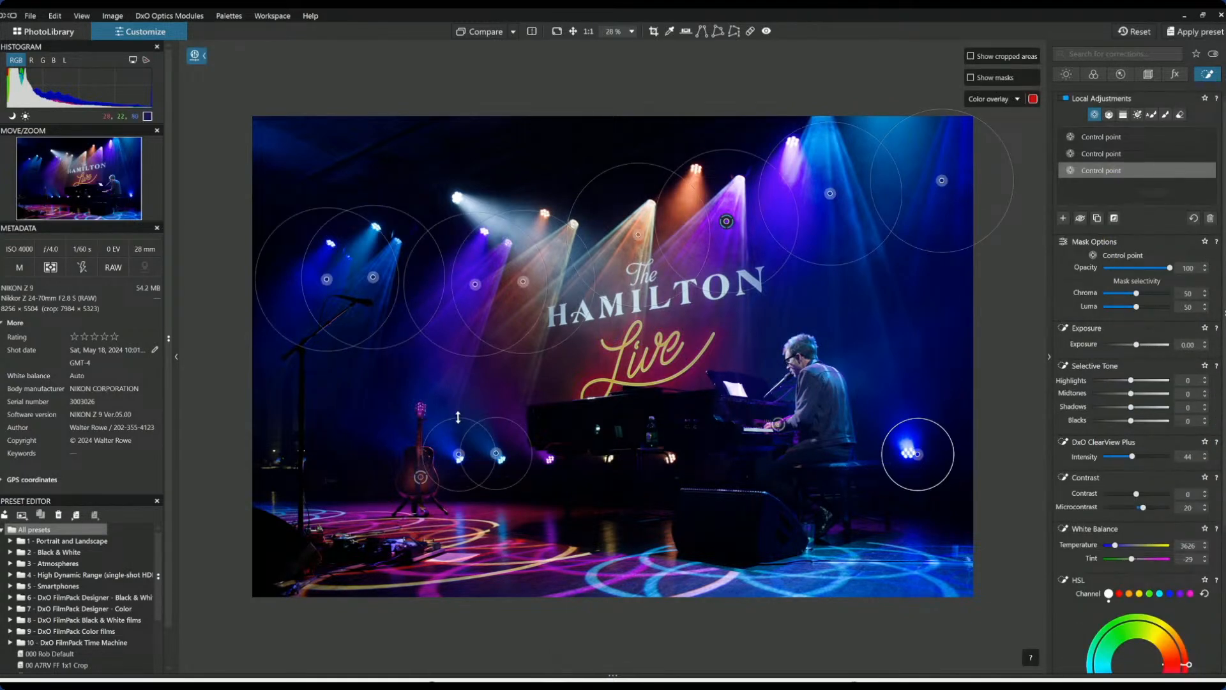
{"action": "left_click_drag", "start_coordinate": [498, 417], "coordinate": [501, 411]}
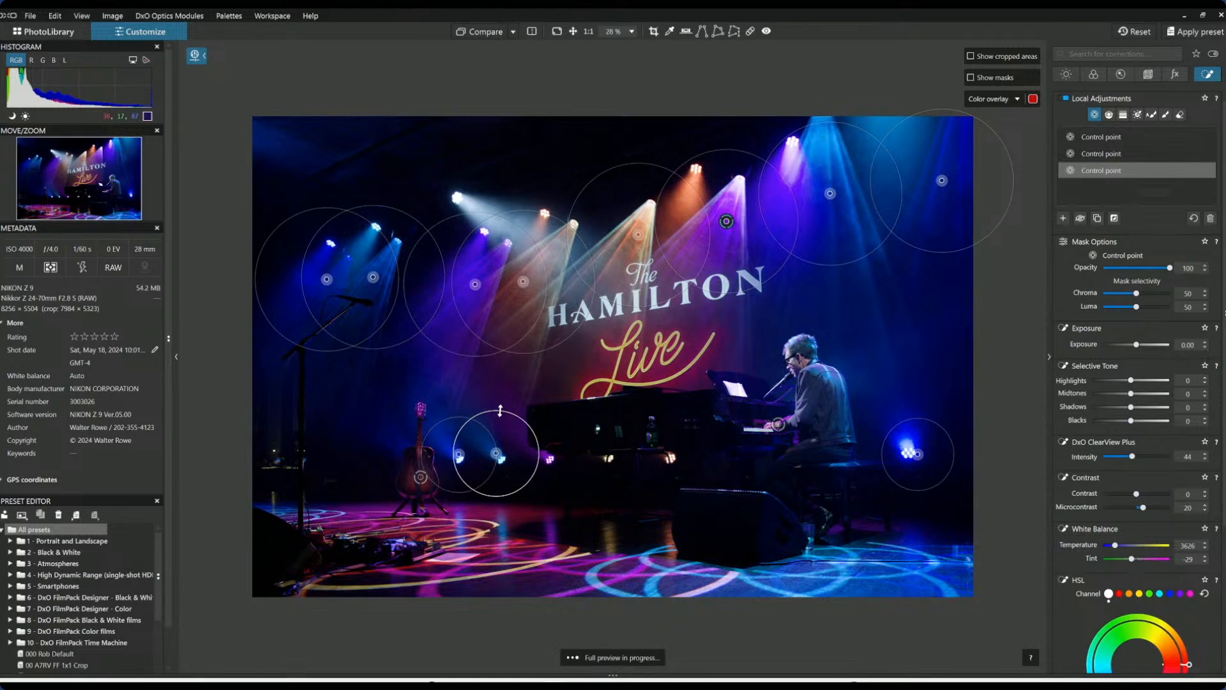
{"action": "left_click", "coordinate": [1144, 412]}
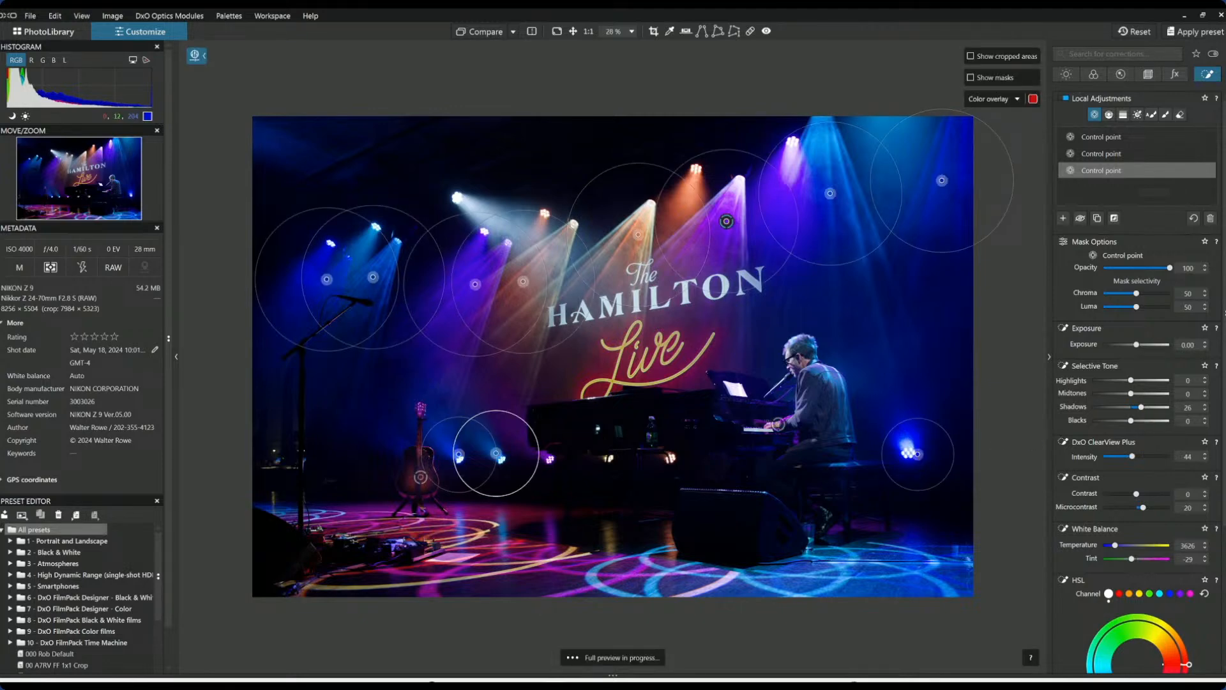
{"action": "left_click_drag", "start_coordinate": [918, 456], "coordinate": [913, 441]}
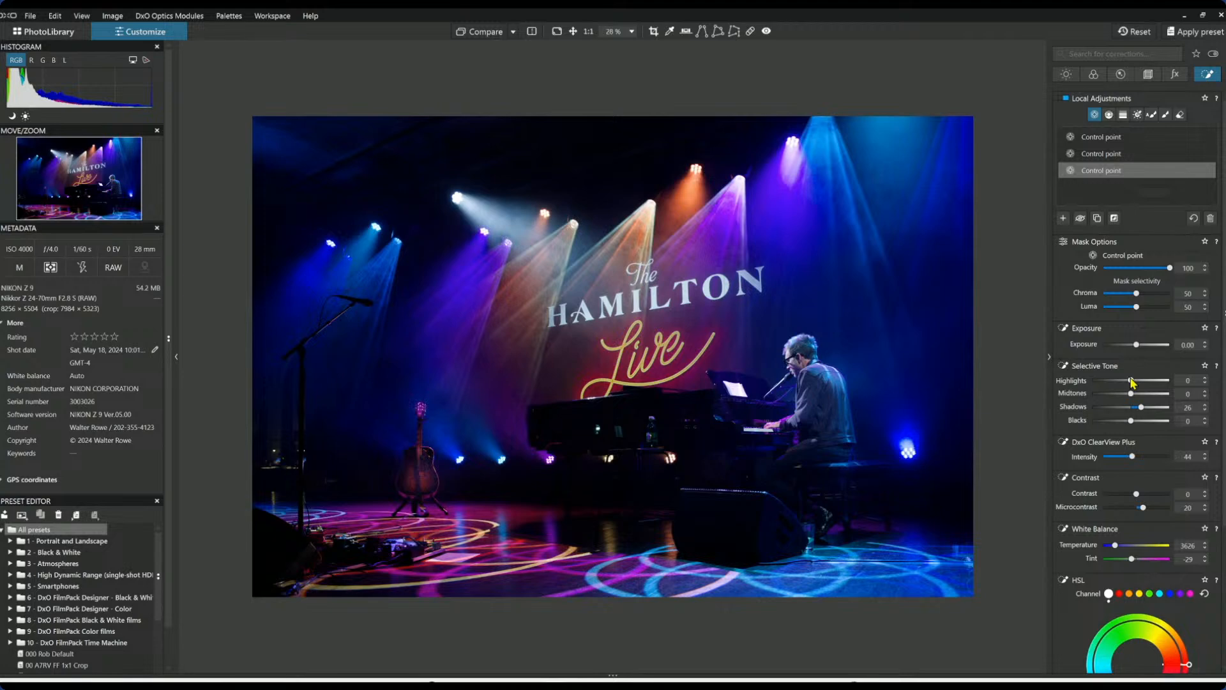
Create a new large control point mask on the Hamilton Live sign with Chroma selectivity 59 and Highlights 90.
{"action": "left_click", "coordinate": [1063, 219]}
{"action": "left_click", "coordinate": [637, 311]}
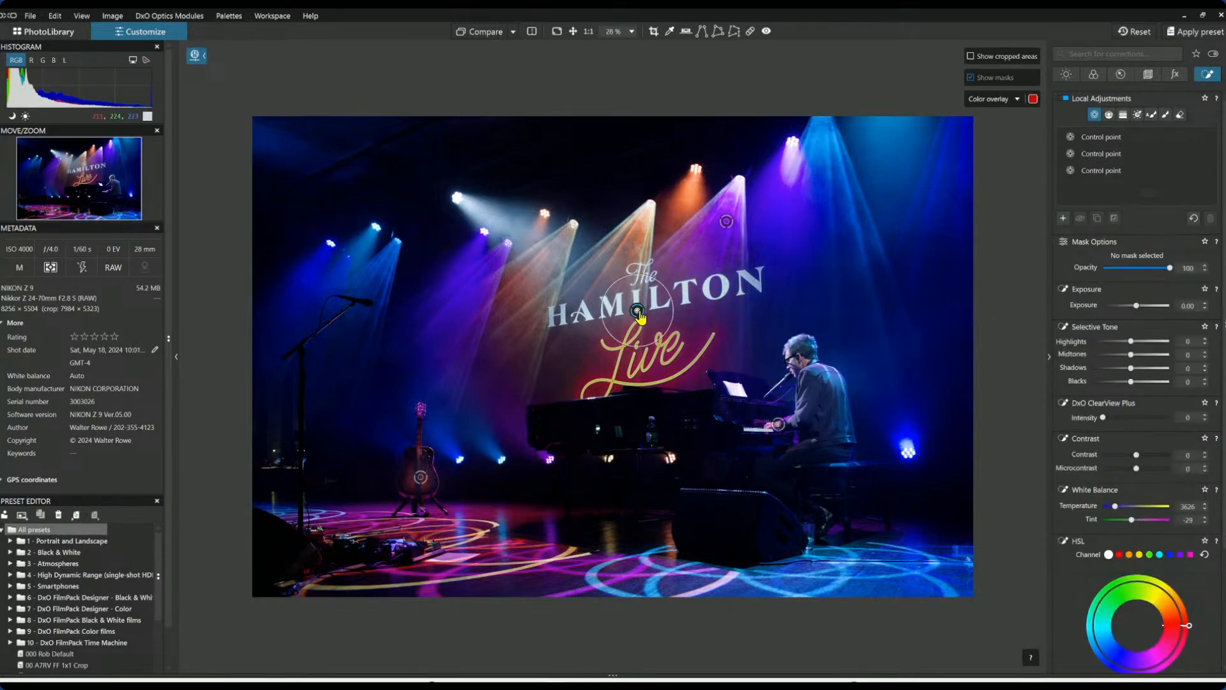
{"action": "left_click_drag", "start_coordinate": [666, 302], "coordinate": [746, 288]}
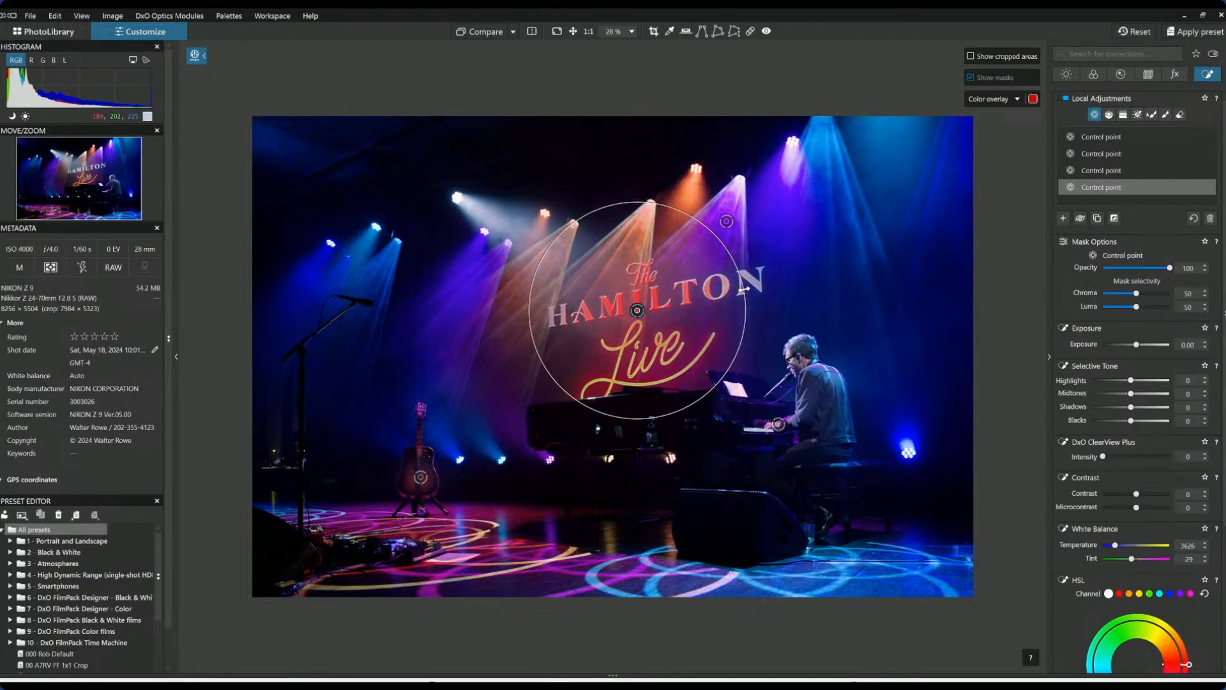
{"action": "left_click_drag", "start_coordinate": [1136, 293], "coordinate": [1142, 298]}
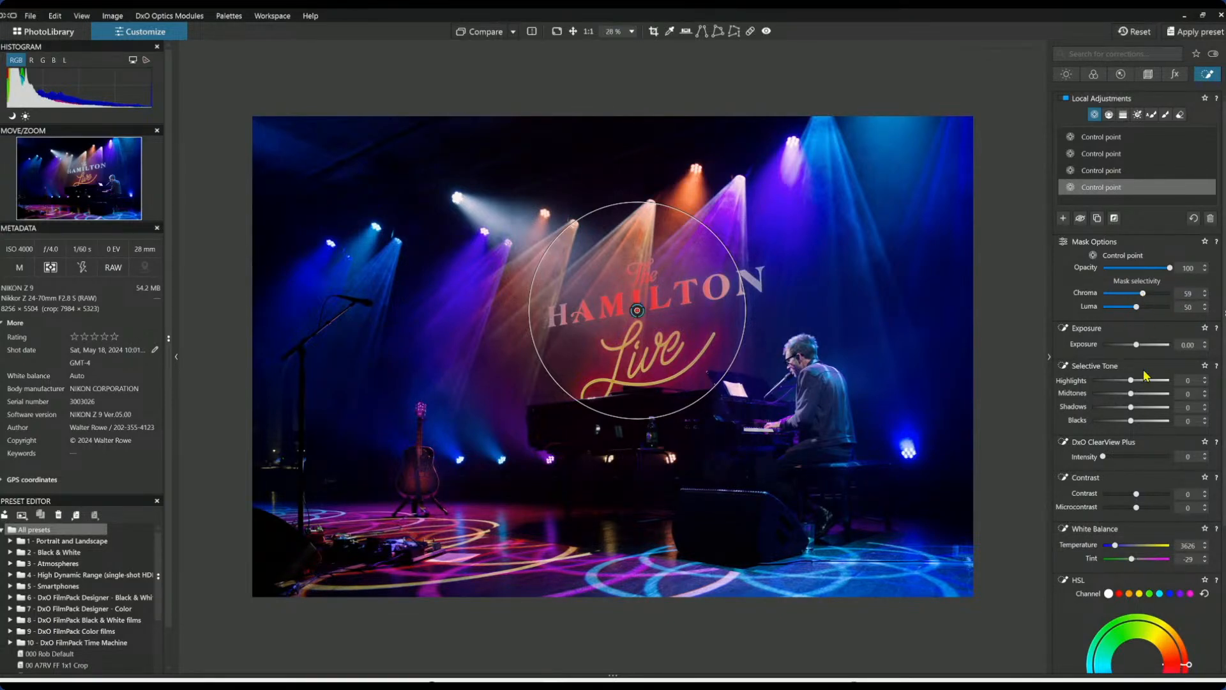
{"action": "left_click_drag", "start_coordinate": [1131, 381], "coordinate": [1169, 383]}
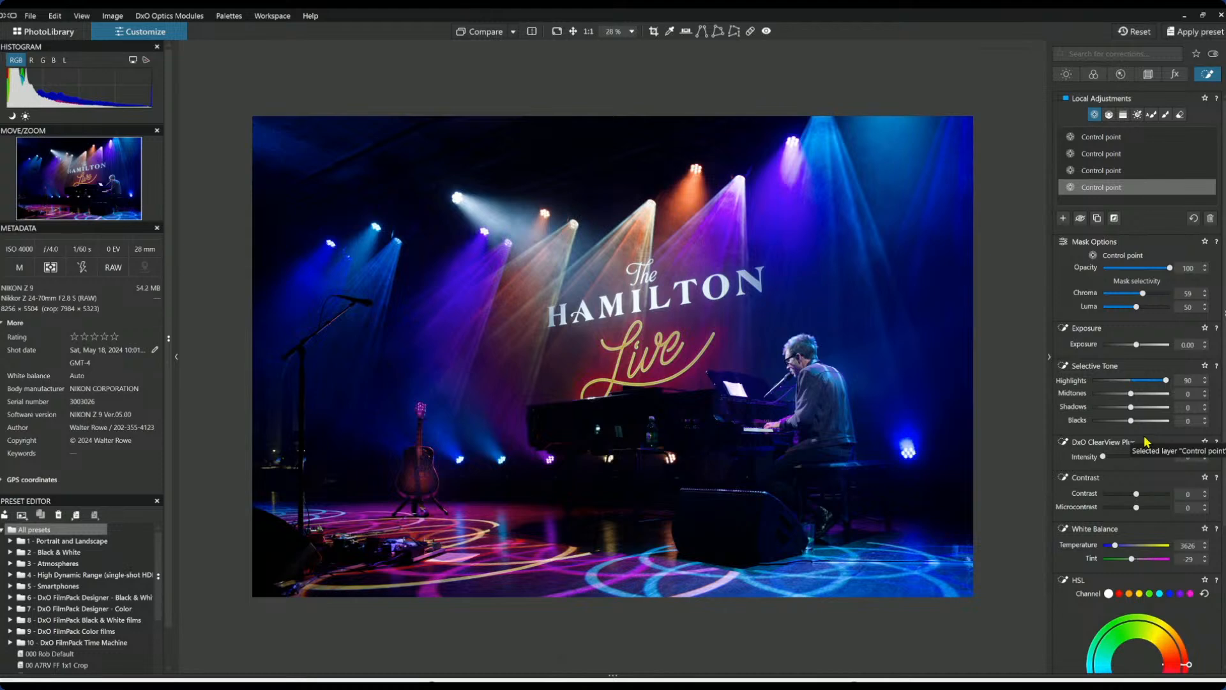
Add a second control point on the word Live and set the sign mask's Vibrancy to 31.
{"action": "mouse_move", "coordinate": [683, 364]}
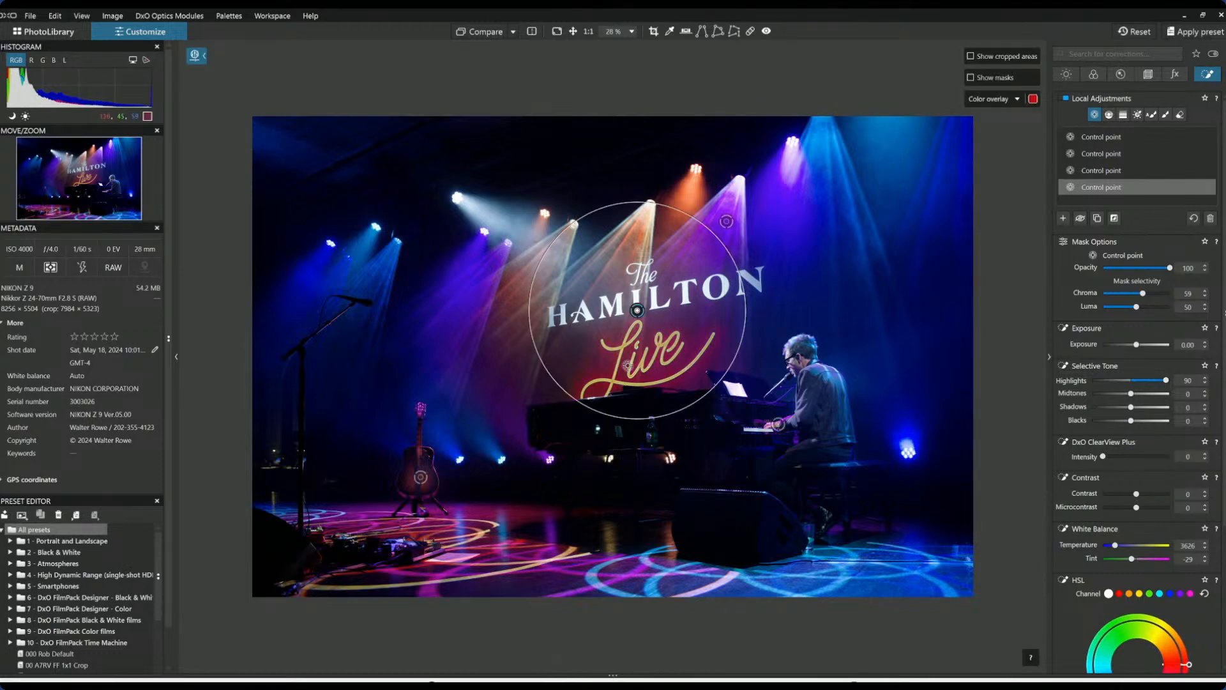
{"action": "scroll", "coordinate": [628, 365], "scroll_direction": "up", "scroll_amount": 3}
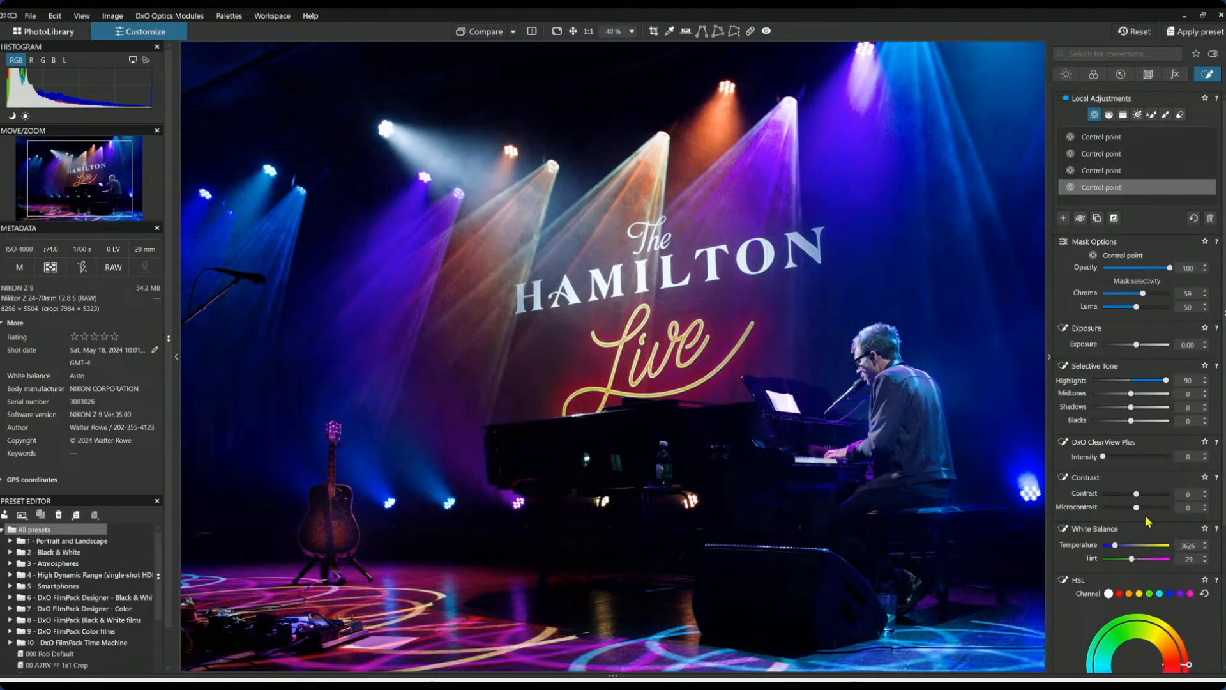
{"action": "scroll", "coordinate": [1153, 574], "scroll_direction": "down", "scroll_amount": 5}
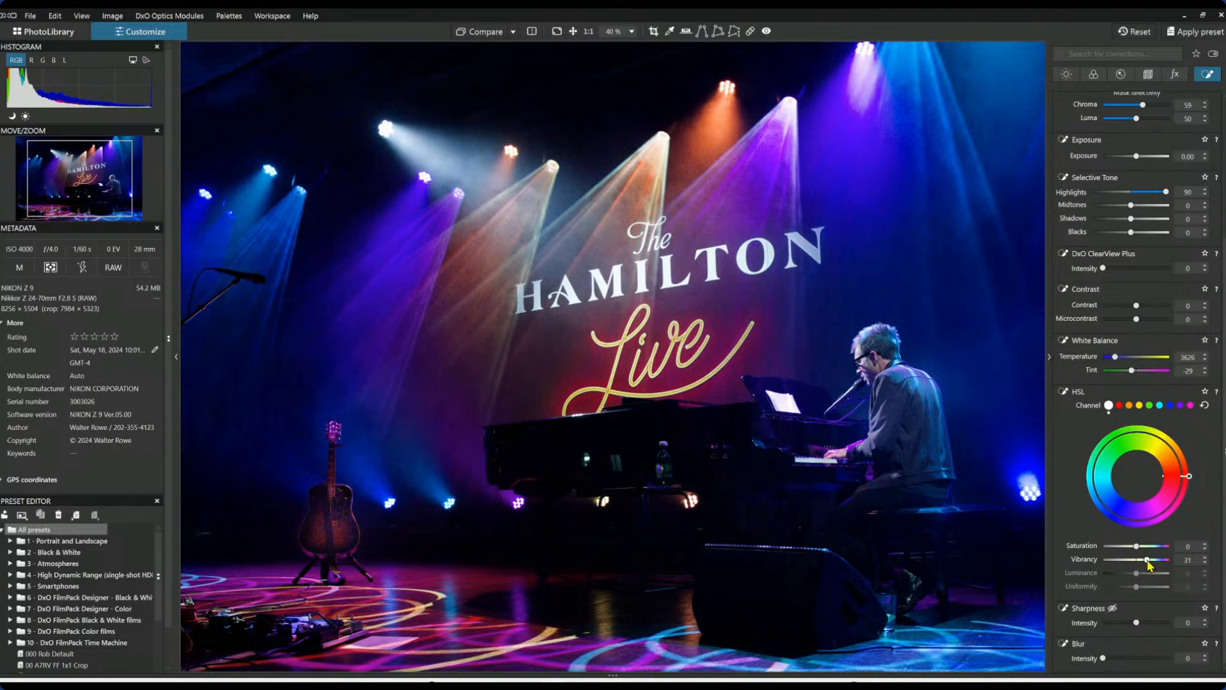
{"action": "scroll", "coordinate": [979, 503], "scroll_direction": "down", "scroll_amount": 3}
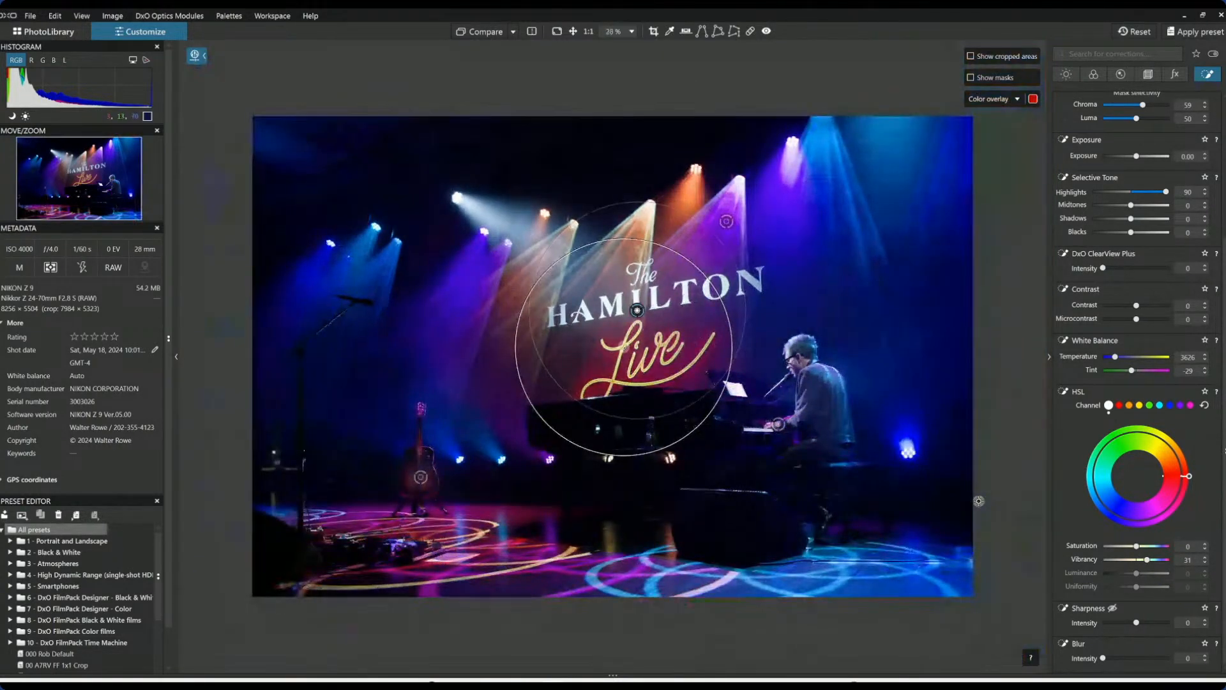
{"action": "scroll", "coordinate": [980, 501], "scroll_direction": "down", "scroll_amount": 2}
{"action": "scroll", "coordinate": [979, 501], "scroll_direction": "up", "scroll_amount": 1}
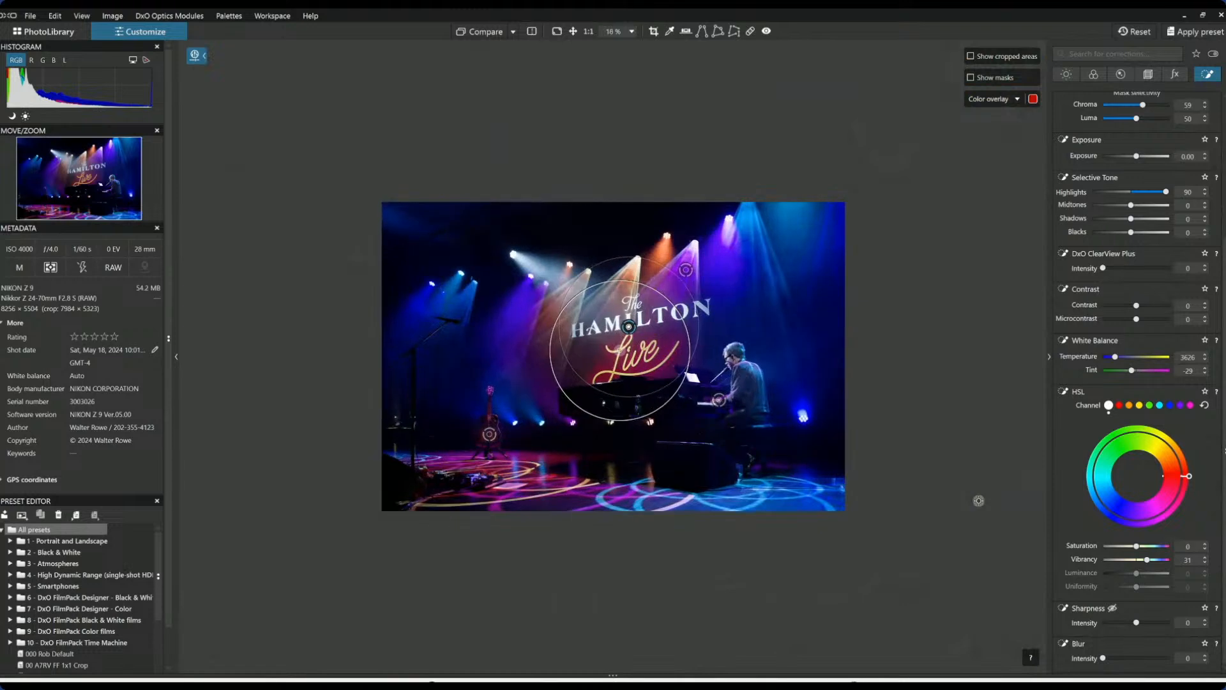
Set the sign mask's Highlights to 100, Midtones to 11, Microcontrast to 26 and Contrast to 12.
{"action": "left_click", "coordinate": [487, 32]}
{"action": "scroll", "coordinate": [630, 332], "scroll_direction": "up", "scroll_amount": 1}
{"action": "scroll", "coordinate": [630, 332], "scroll_direction": "up", "scroll_amount": 3}
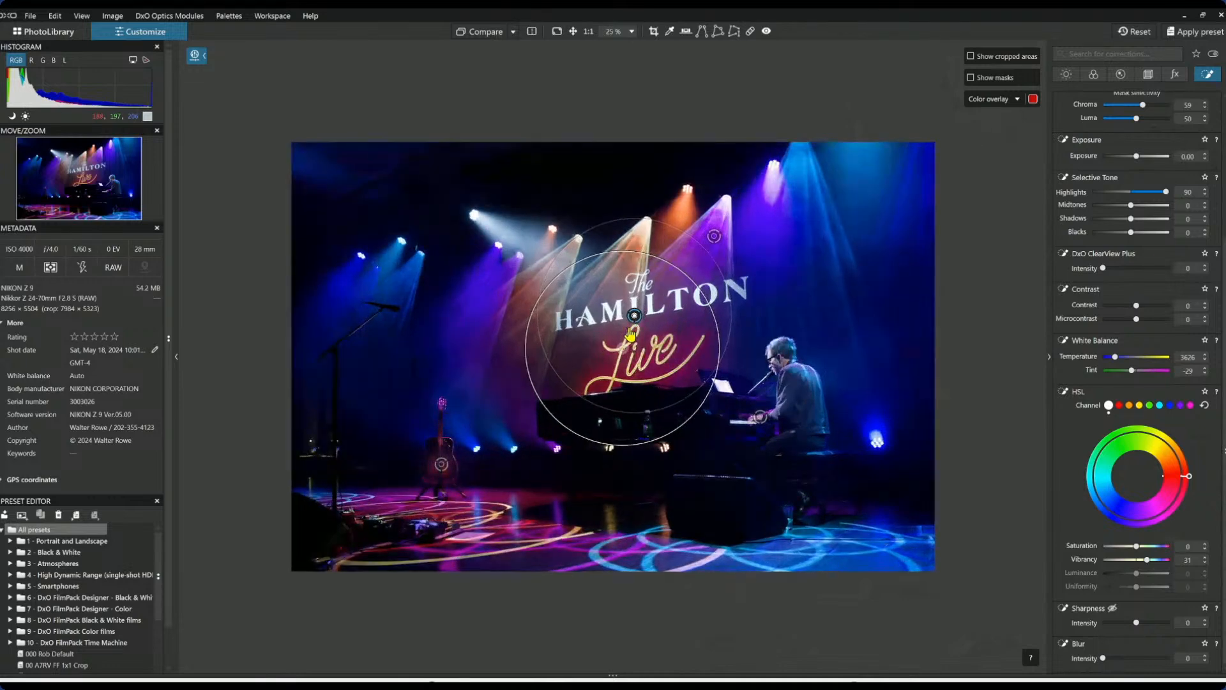
{"action": "left_click_drag", "start_coordinate": [1166, 192], "coordinate": [1138, 207]}
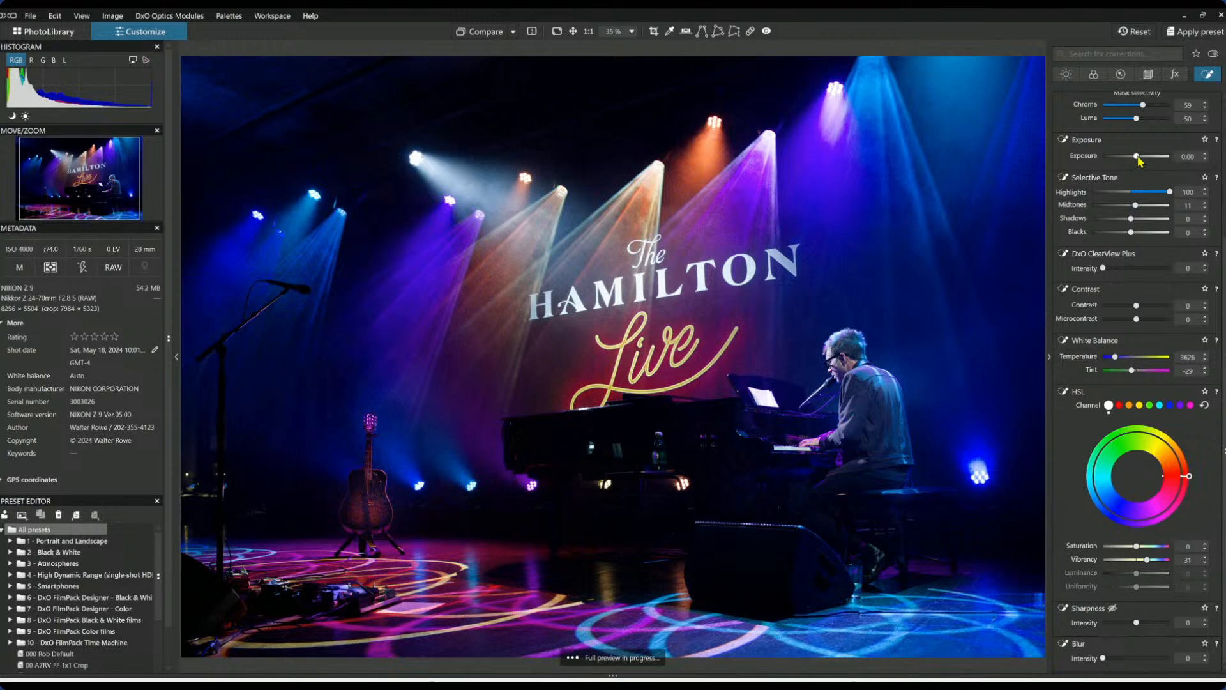
{"action": "left_click_drag", "start_coordinate": [1137, 319], "coordinate": [1146, 319]}
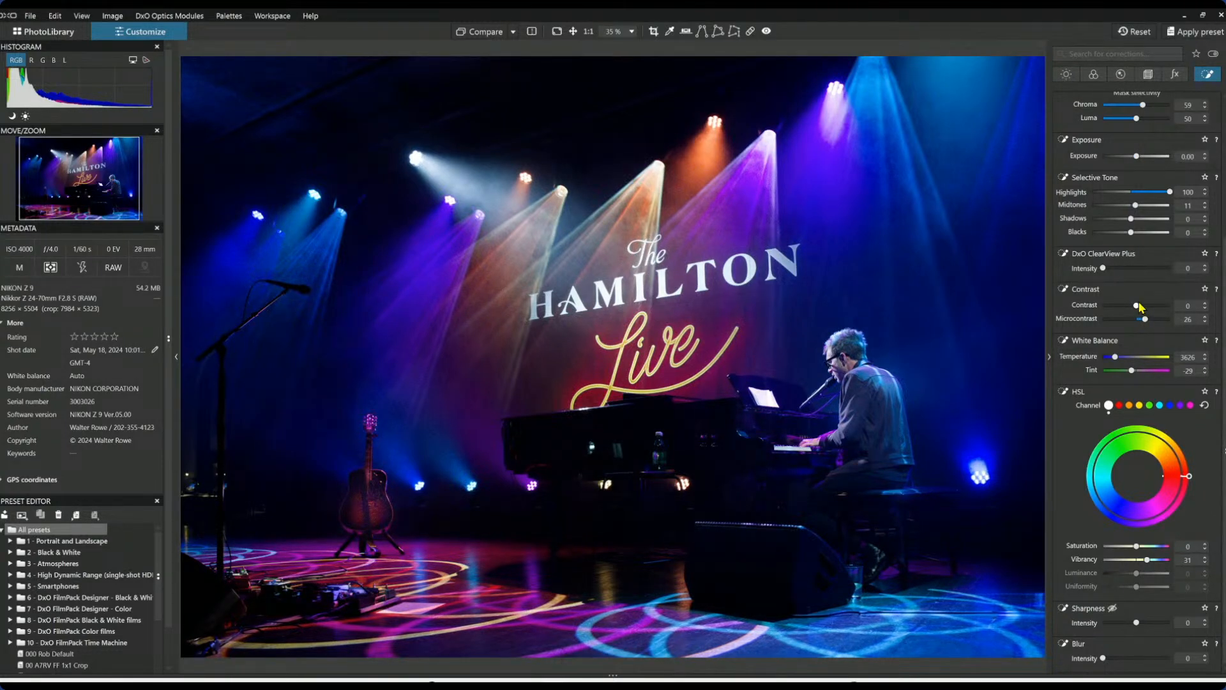
{"action": "left_click_drag", "start_coordinate": [1143, 311], "coordinate": [1147, 311]}
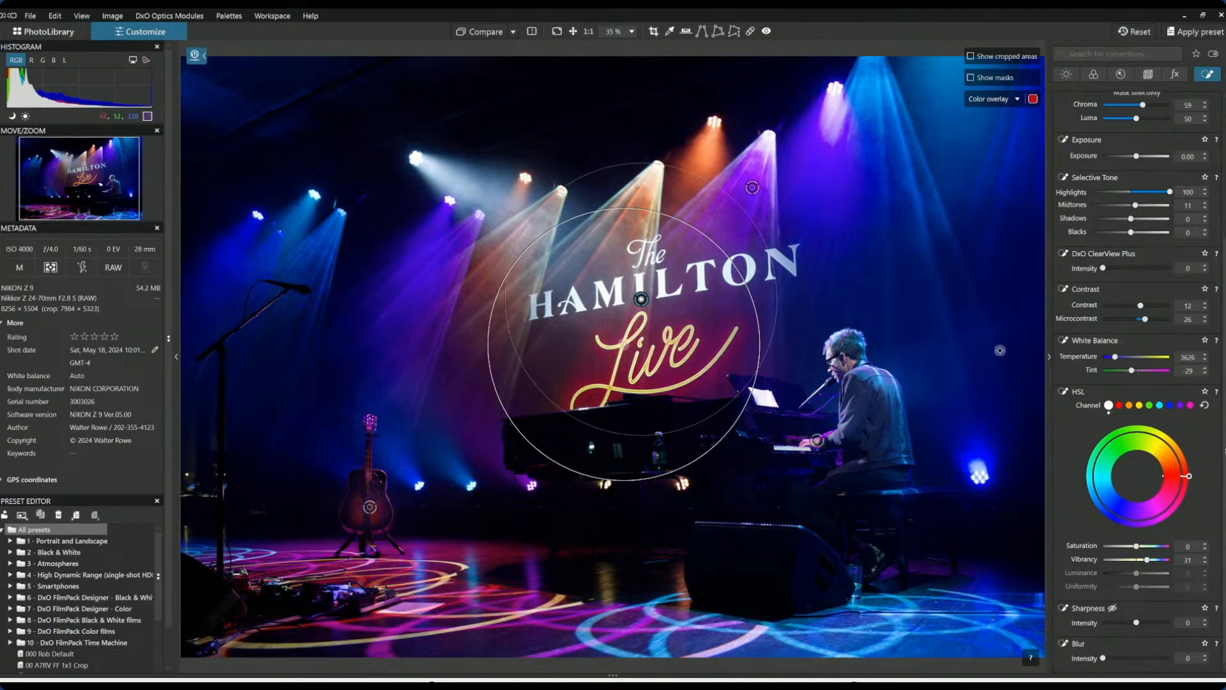
{"action": "scroll", "coordinate": [831, 419], "scroll_direction": "down", "scroll_amount": 2}
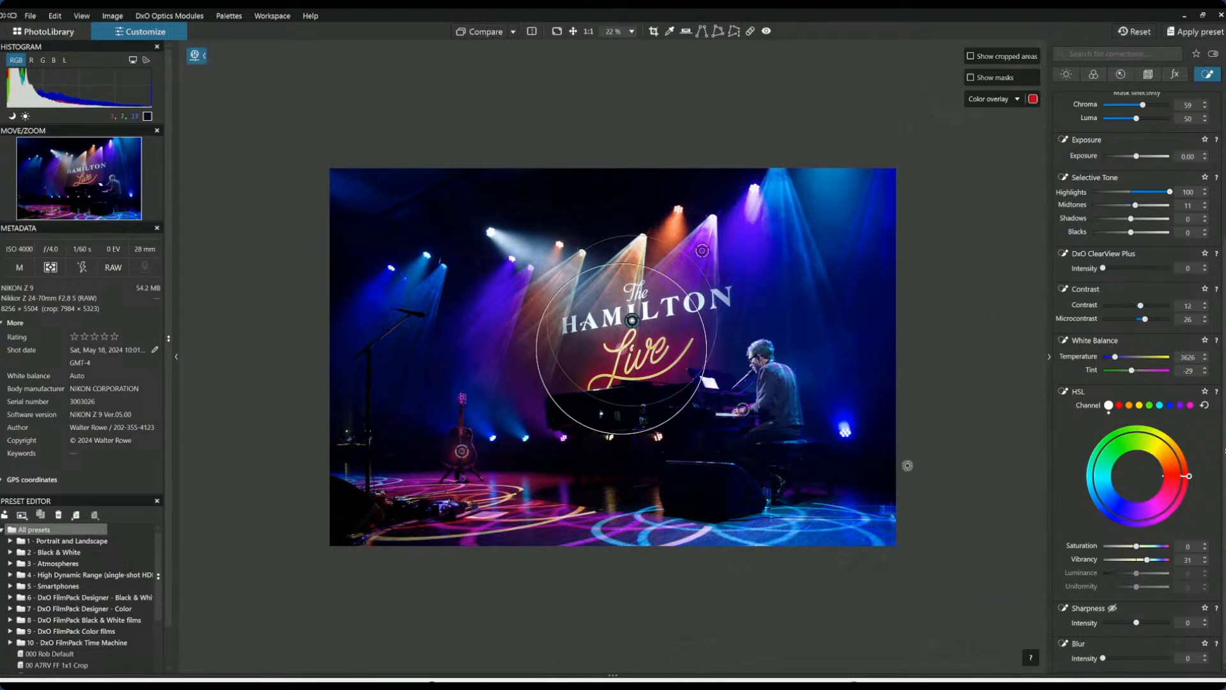
Apply DeepPRIME XD denoising and enable Lens Softness plus lateral chromatic aberration and purple fringing correction with automatic size.
{"action": "left_click", "coordinate": [1121, 75]}
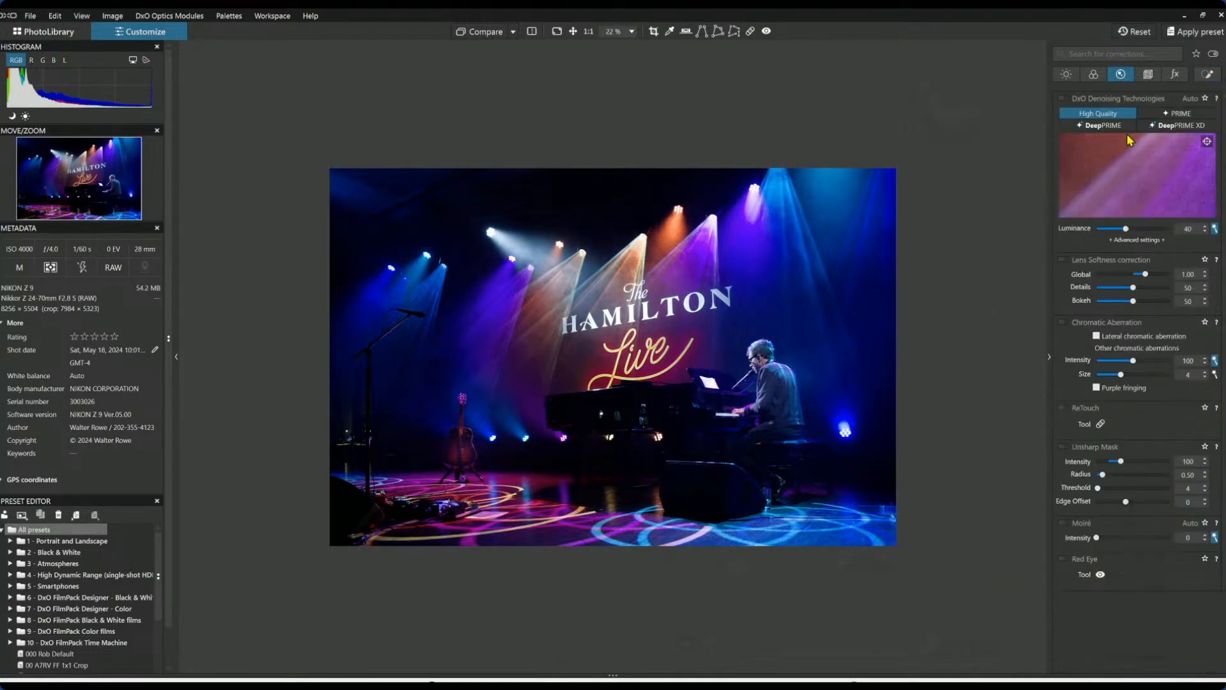
{"action": "left_click", "coordinate": [1178, 126]}
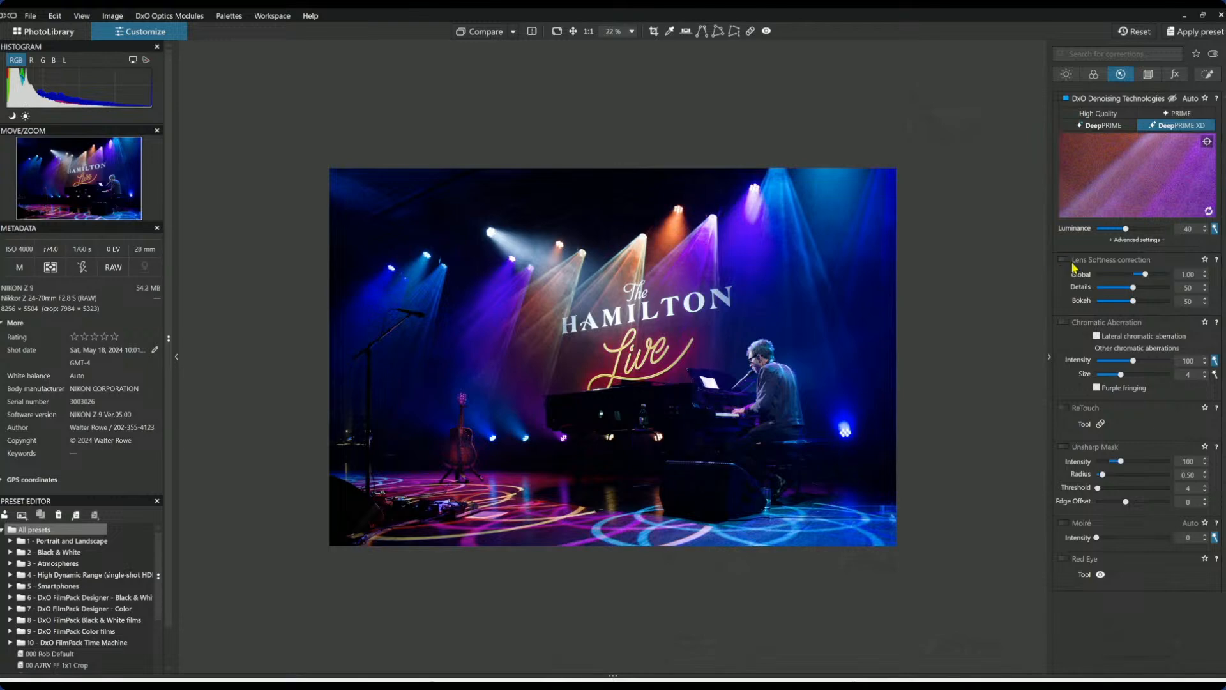
{"action": "left_click", "coordinate": [1064, 260]}
{"action": "left_click", "coordinate": [1096, 337]}
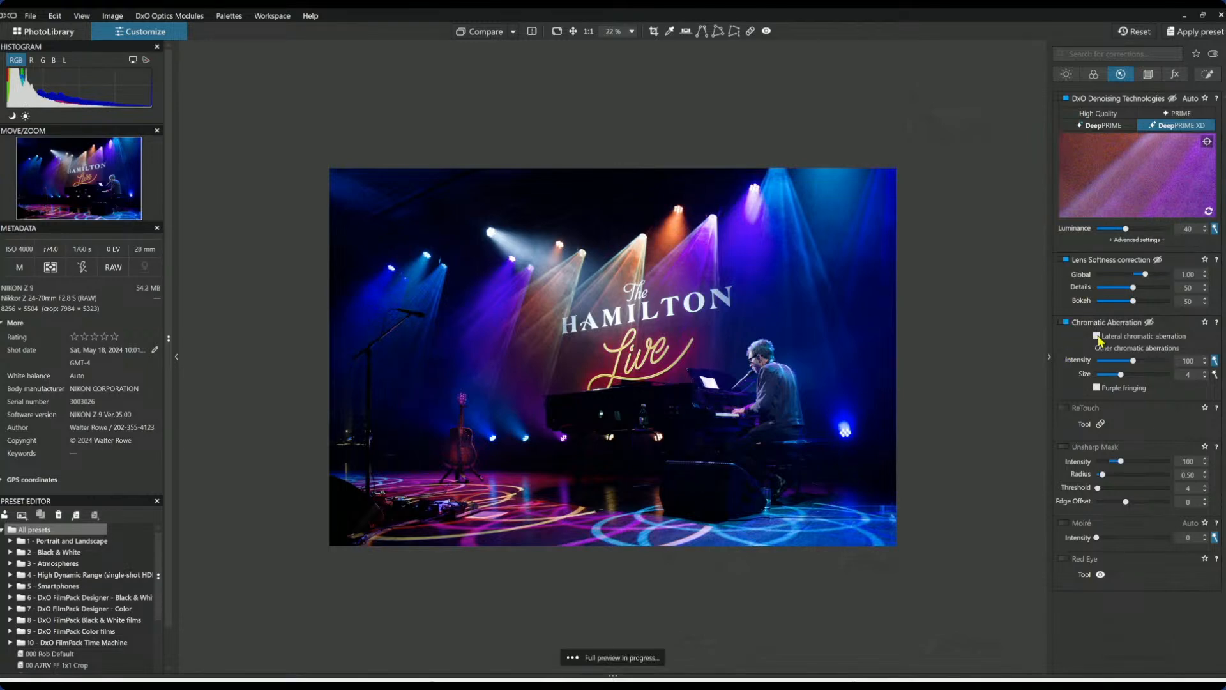
{"action": "left_click", "coordinate": [1097, 388]}
{"action": "left_click", "coordinate": [1215, 376]}
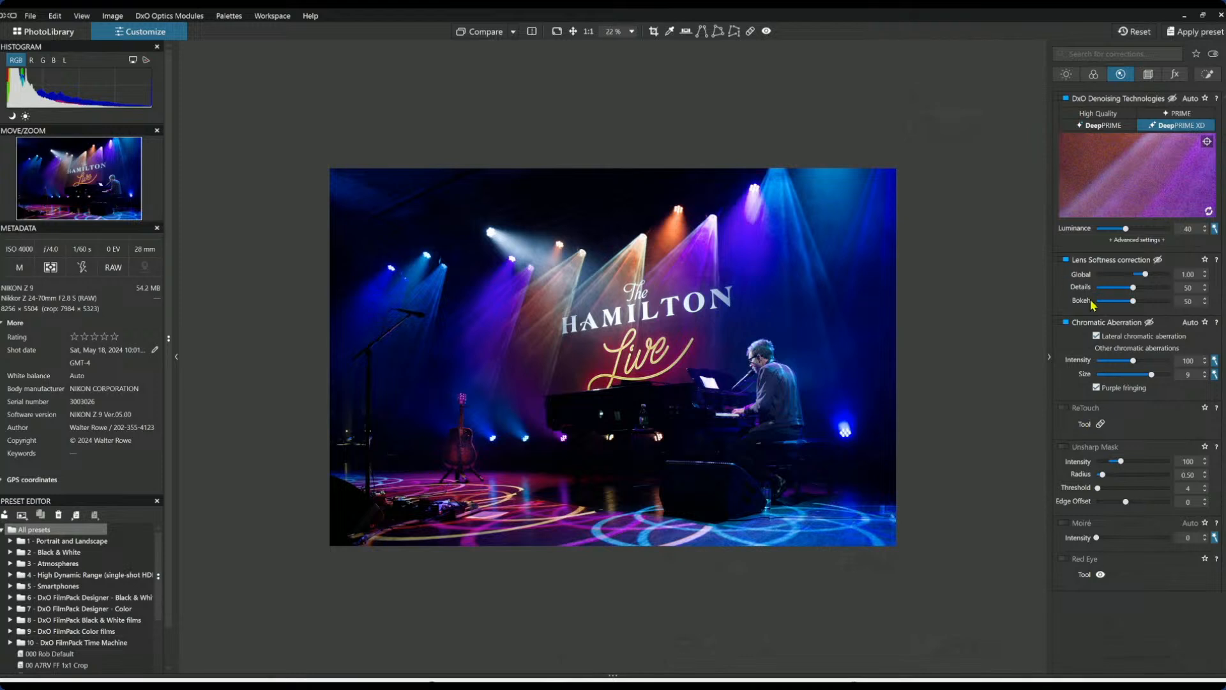
Show the advanced denoising settings and check the photo in the correction preview.
{"action": "left_click", "coordinate": [1138, 240]}
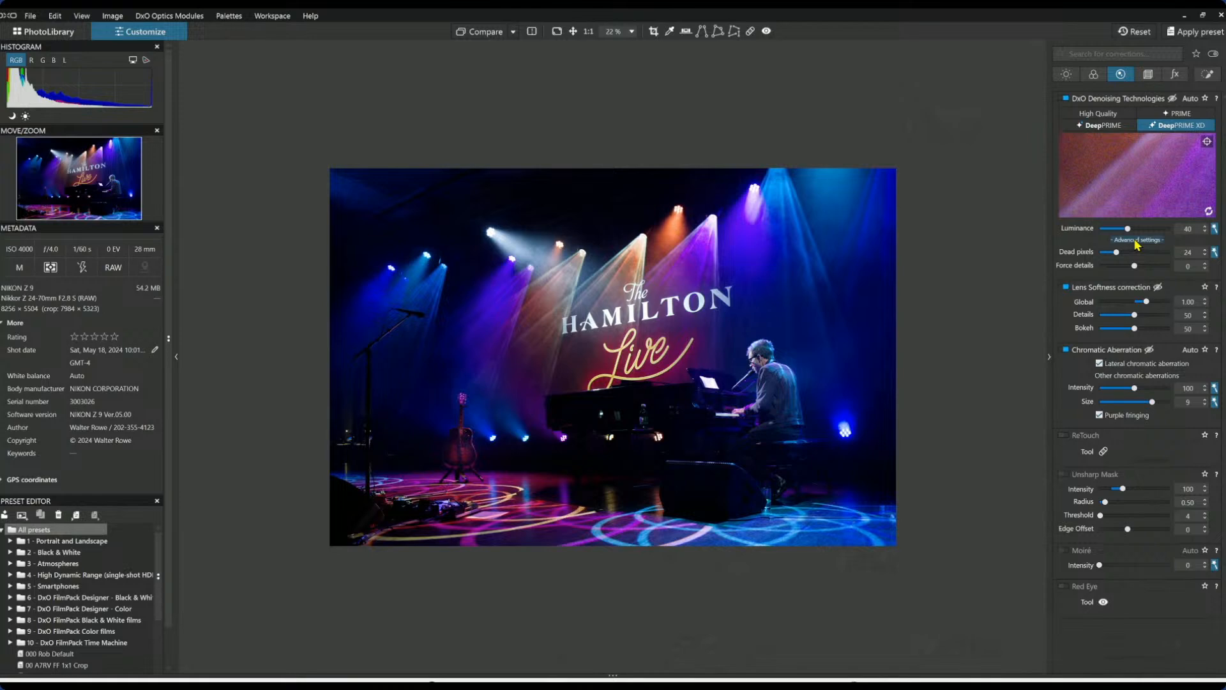
{"action": "key", "text": "l"}
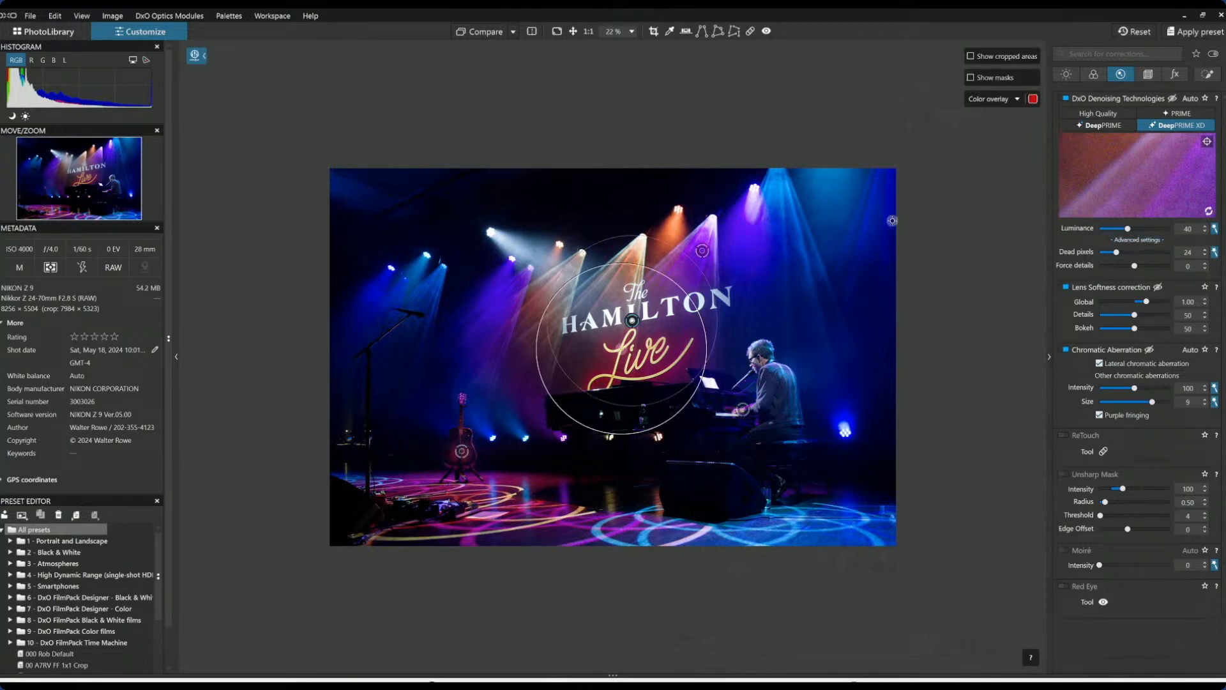
{"action": "key", "text": "l"}
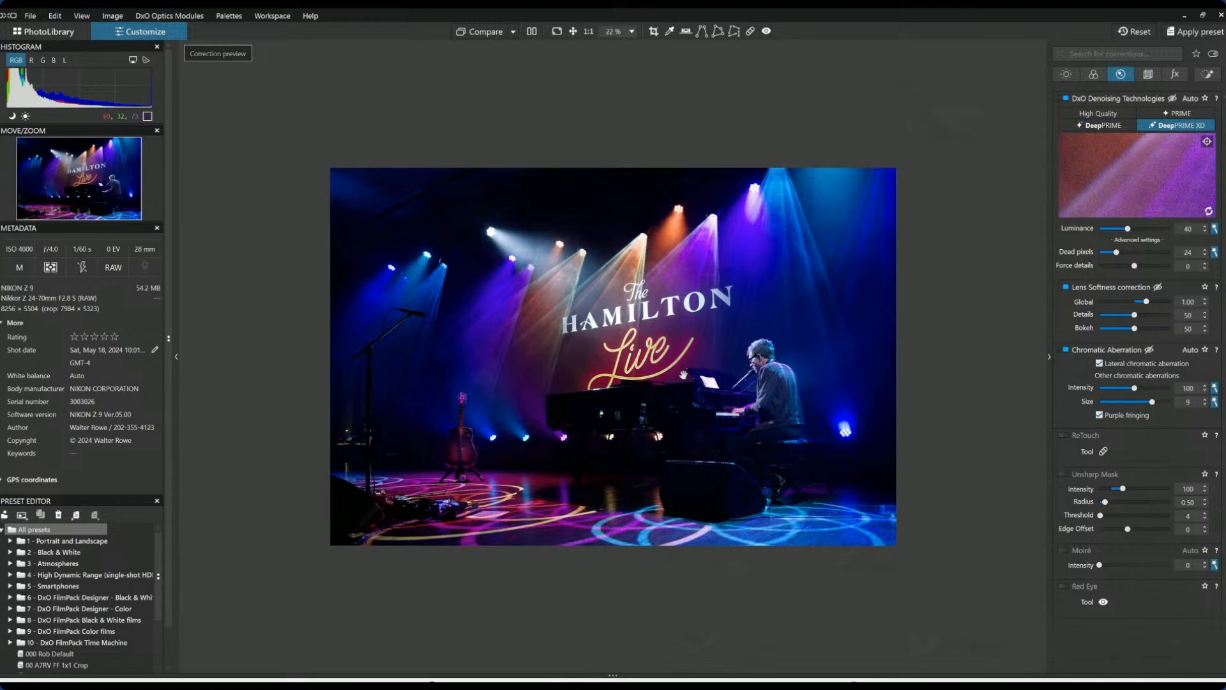
Export the concert photo to disk as a JPEG in the original image folder, with resizing disabled and the suffix cleared.
{"action": "right_click", "coordinate": [683, 381]}
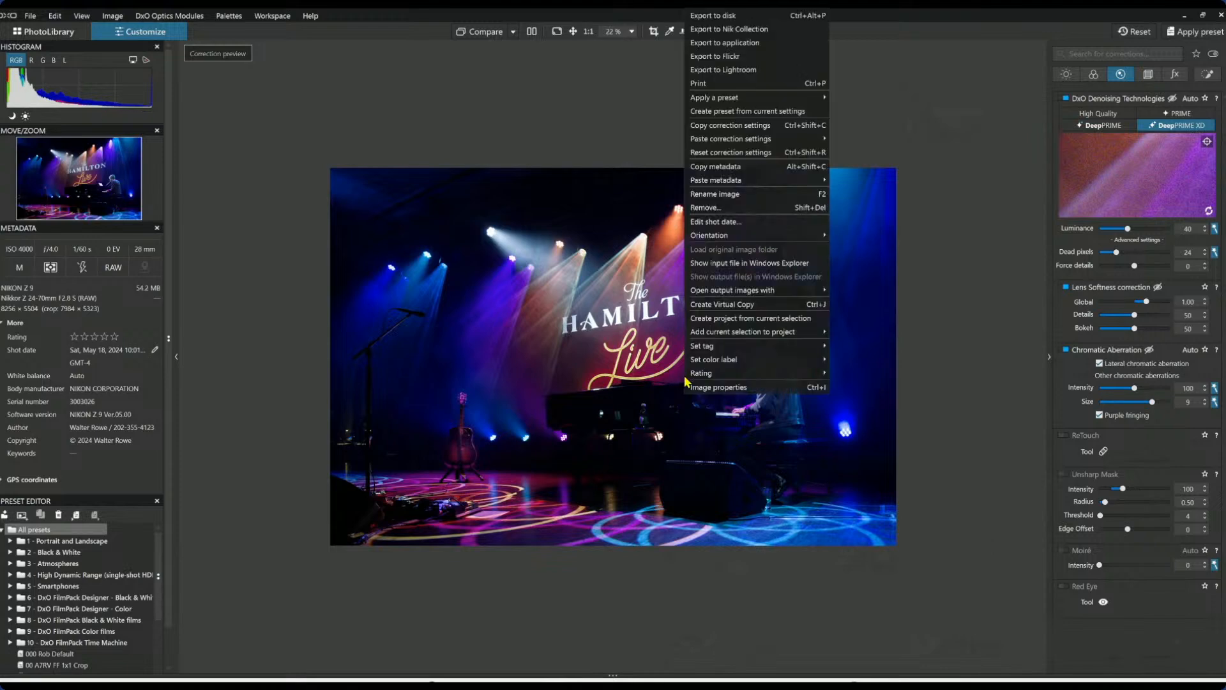
{"action": "left_click", "coordinate": [809, 16]}
{"action": "left_click", "coordinate": [753, 225]}
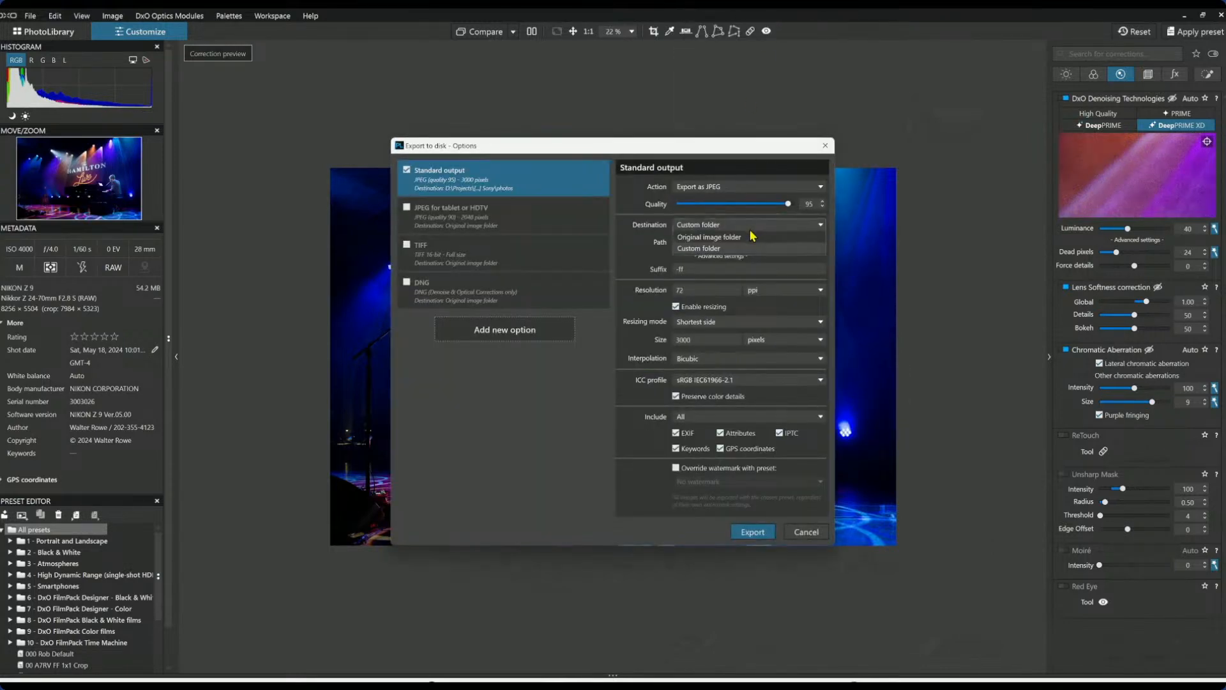
{"action": "left_click", "coordinate": [709, 236]}
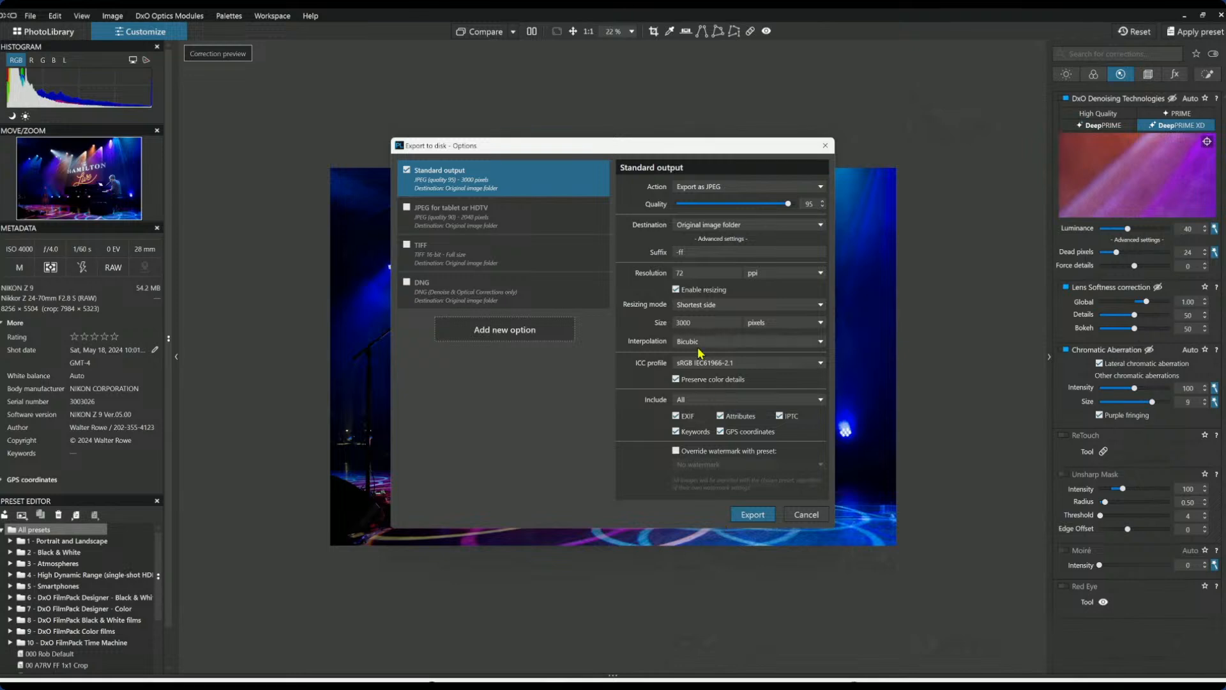
{"action": "left_click", "coordinate": [681, 292]}
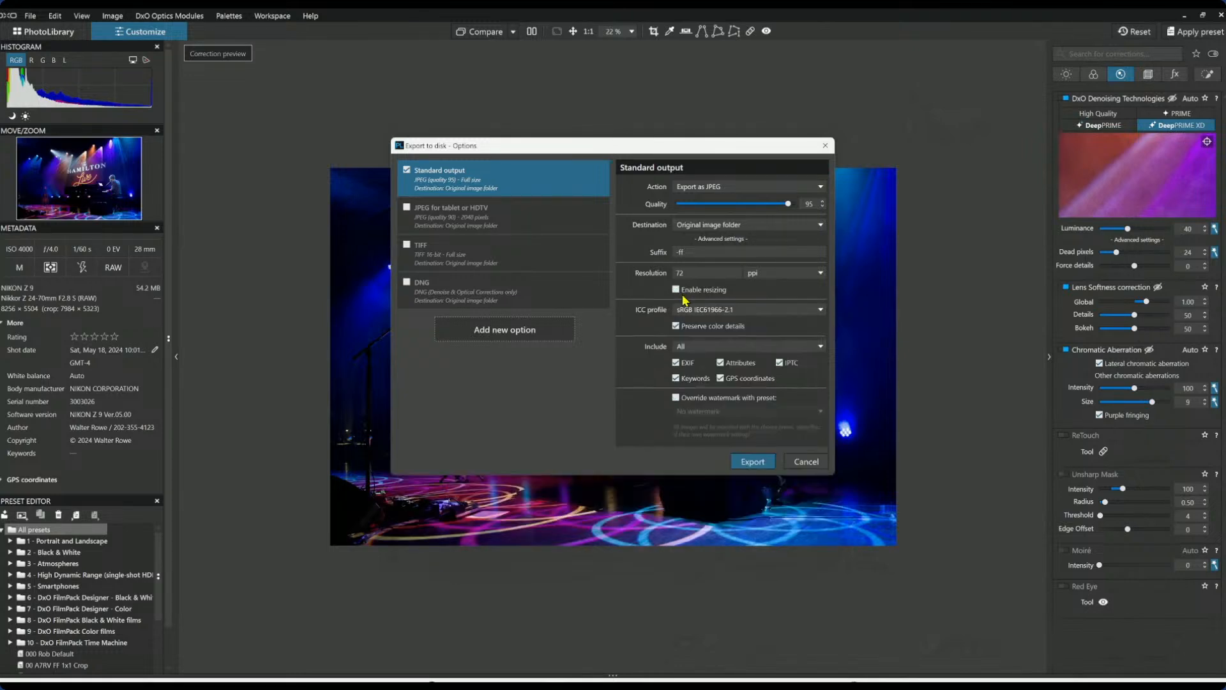
{"action": "left_click", "coordinate": [646, 254]}
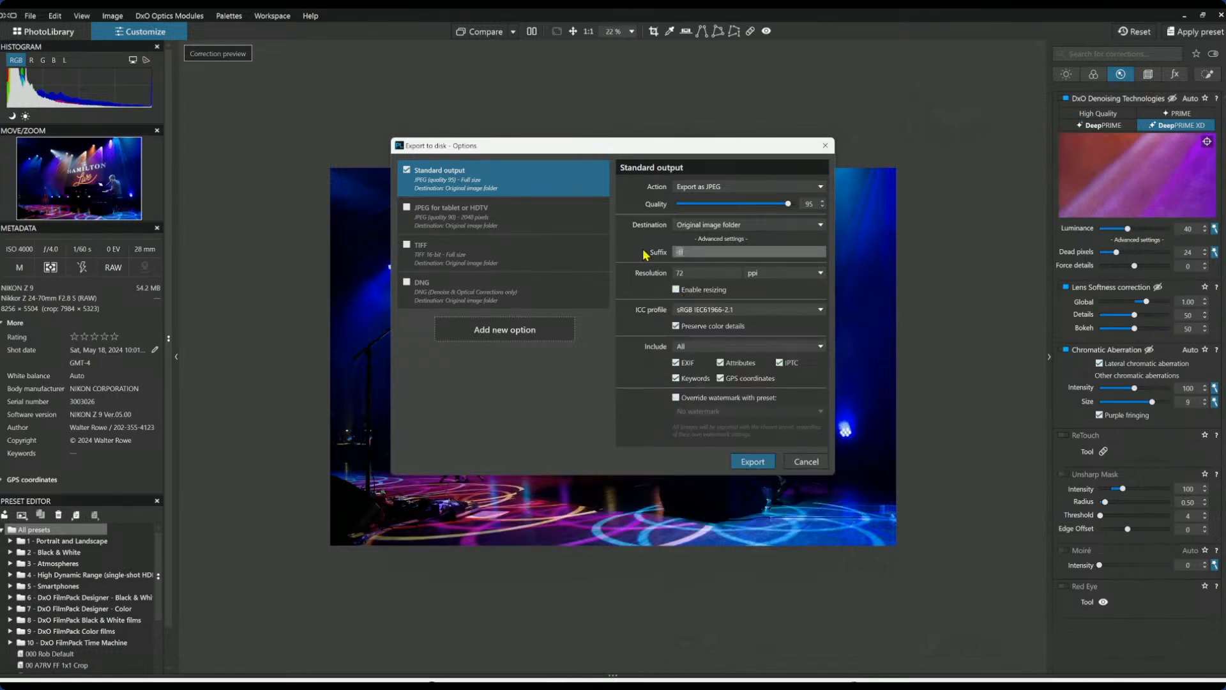
{"action": "key", "text": "BackSpace"}
{"action": "left_click", "coordinate": [761, 461]}
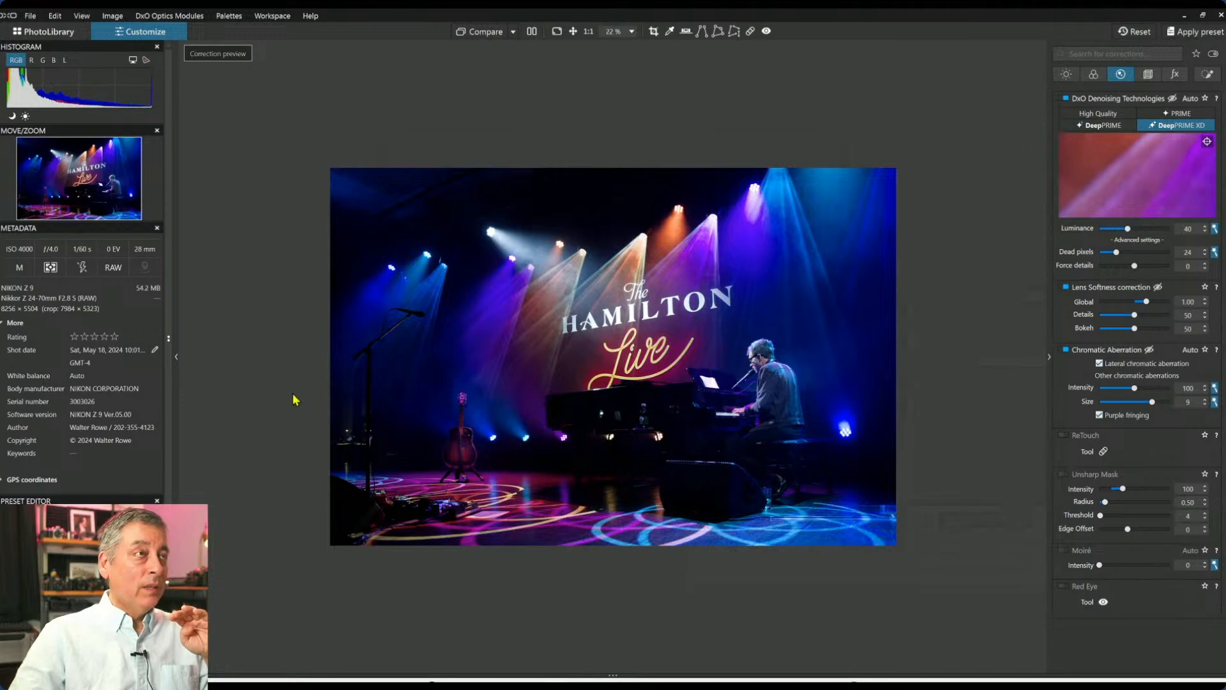
Choose the exported JPEG as the comparison reference image and reset all corrections on the RAW photo.
{"action": "left_click", "coordinate": [515, 33]}
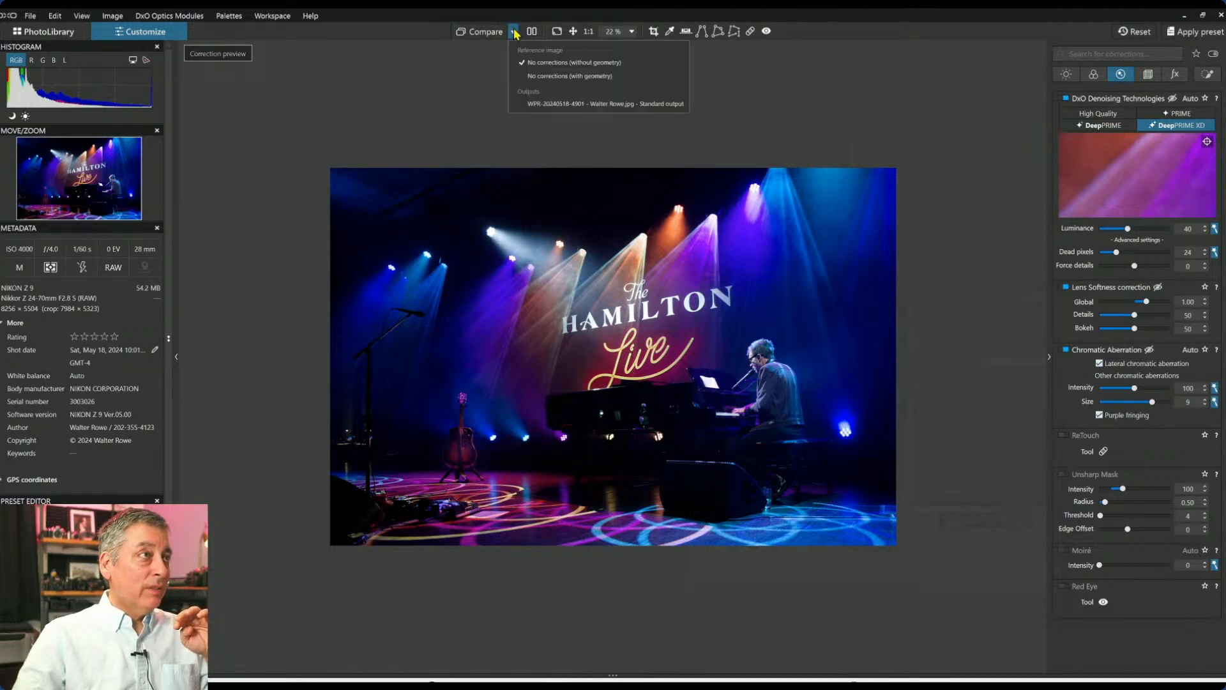
{"action": "left_click", "coordinate": [540, 106]}
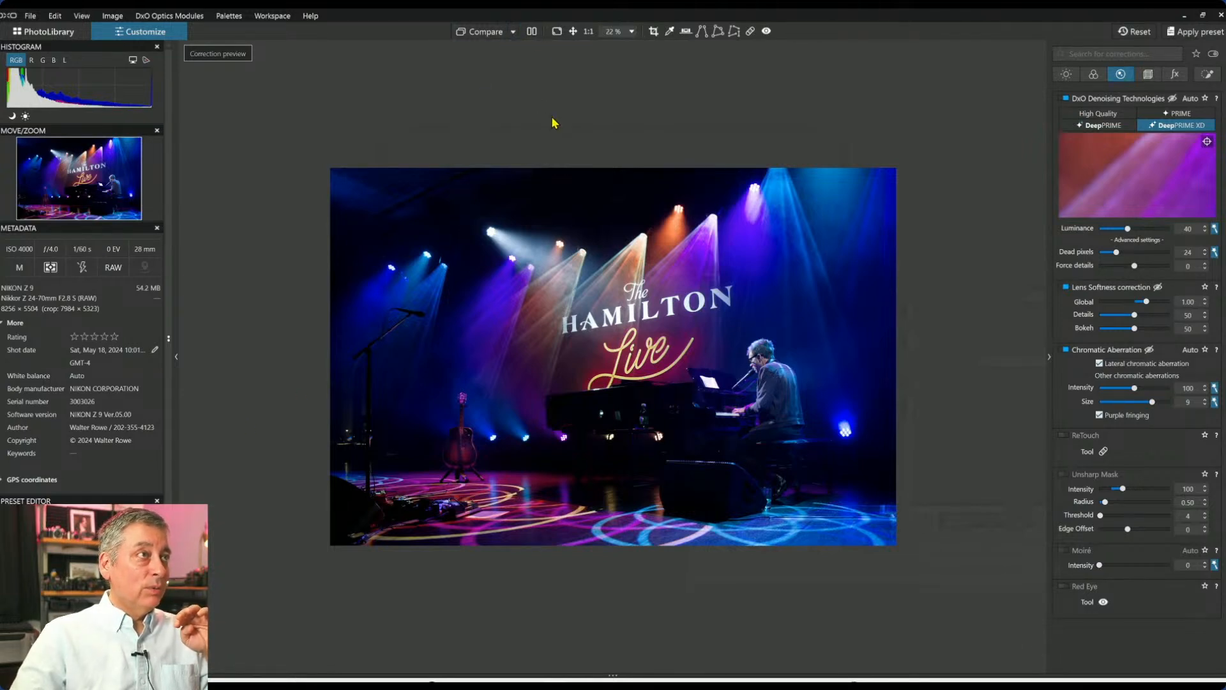
{"action": "left_click", "coordinate": [1137, 32]}
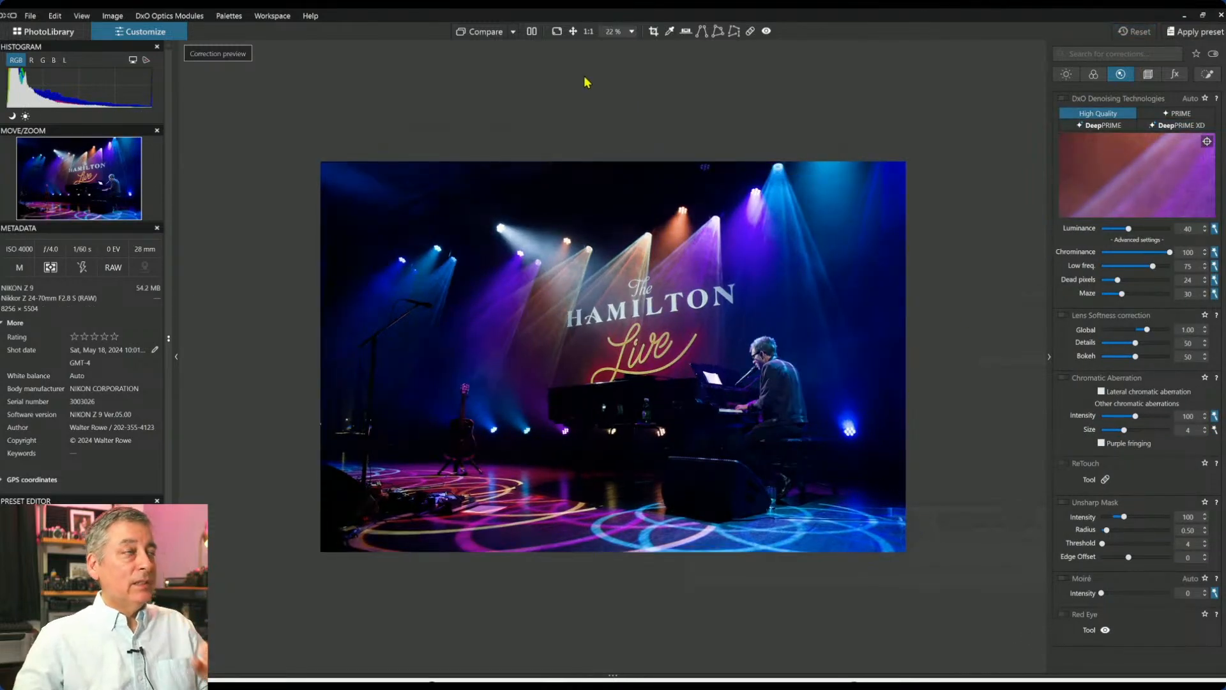
Compare the exported JPEG with the uncorrected photo side by side, palettes hidden, examining the Hamilton Live sign up close and the whole stage.
{"action": "left_click", "coordinate": [530, 37]}
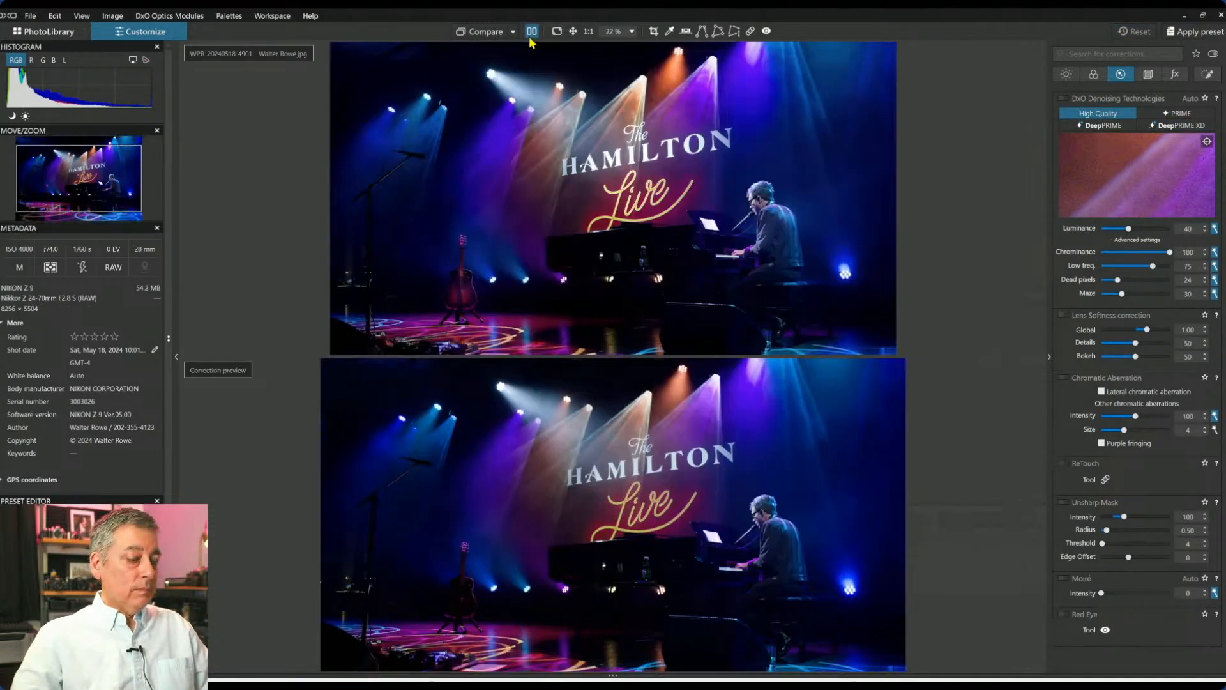
{"action": "key", "text": "F9"}
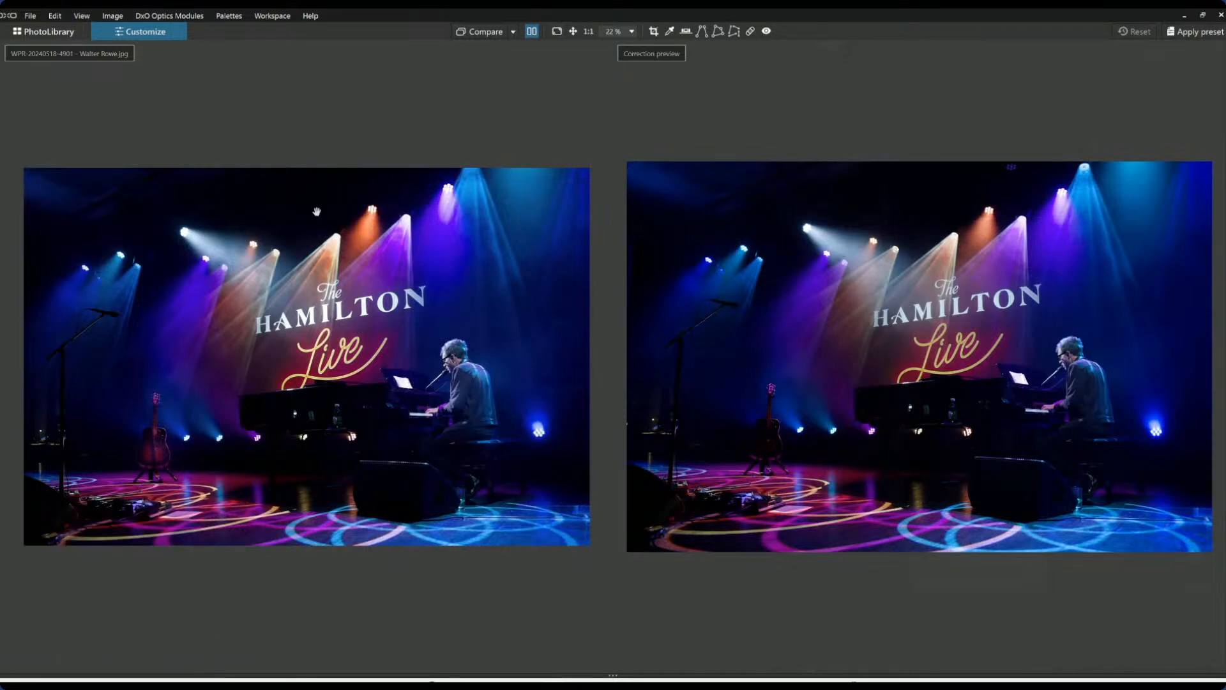
{"action": "scroll", "coordinate": [326, 297], "scroll_direction": "up", "scroll_amount": 1}
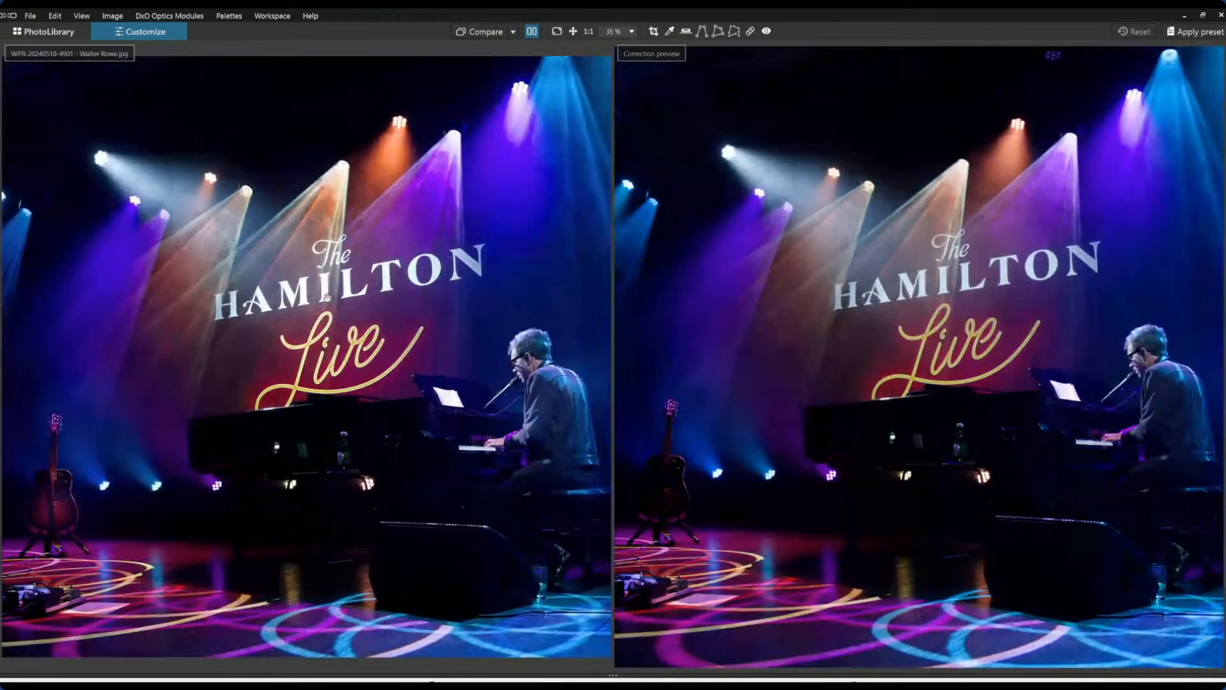
{"action": "scroll", "coordinate": [326, 298], "scroll_direction": "up", "scroll_amount": 4}
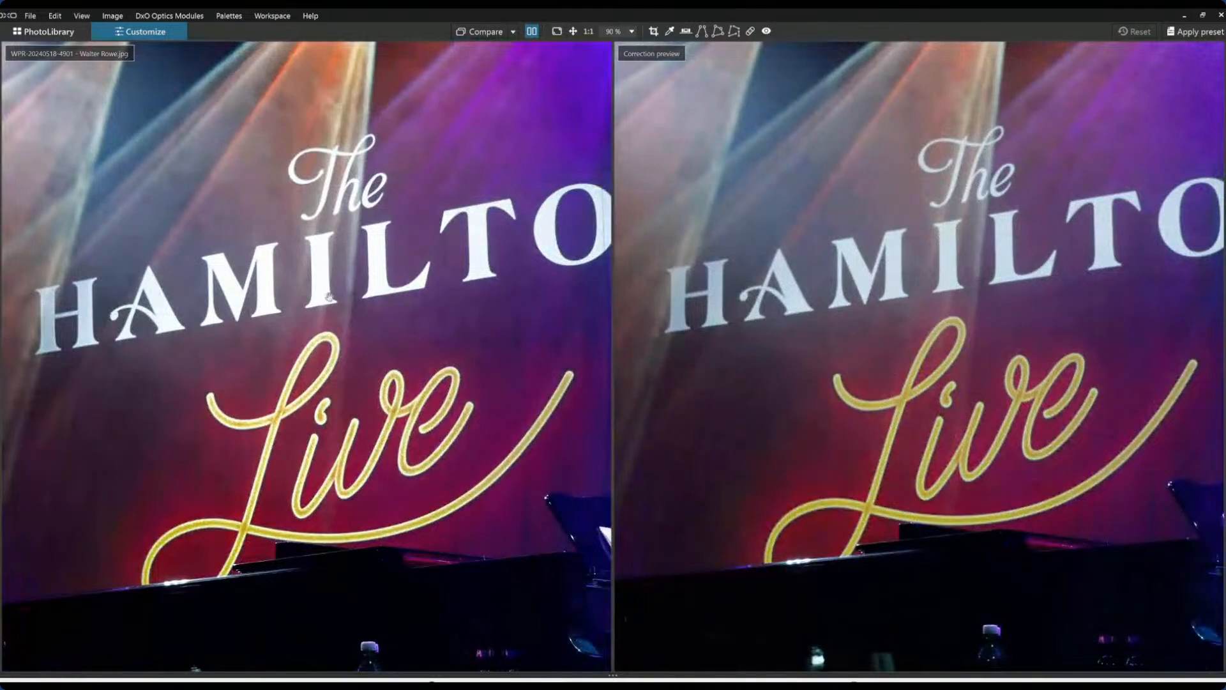
{"action": "left_click_drag", "start_coordinate": [464, 321], "coordinate": [353, 311]}
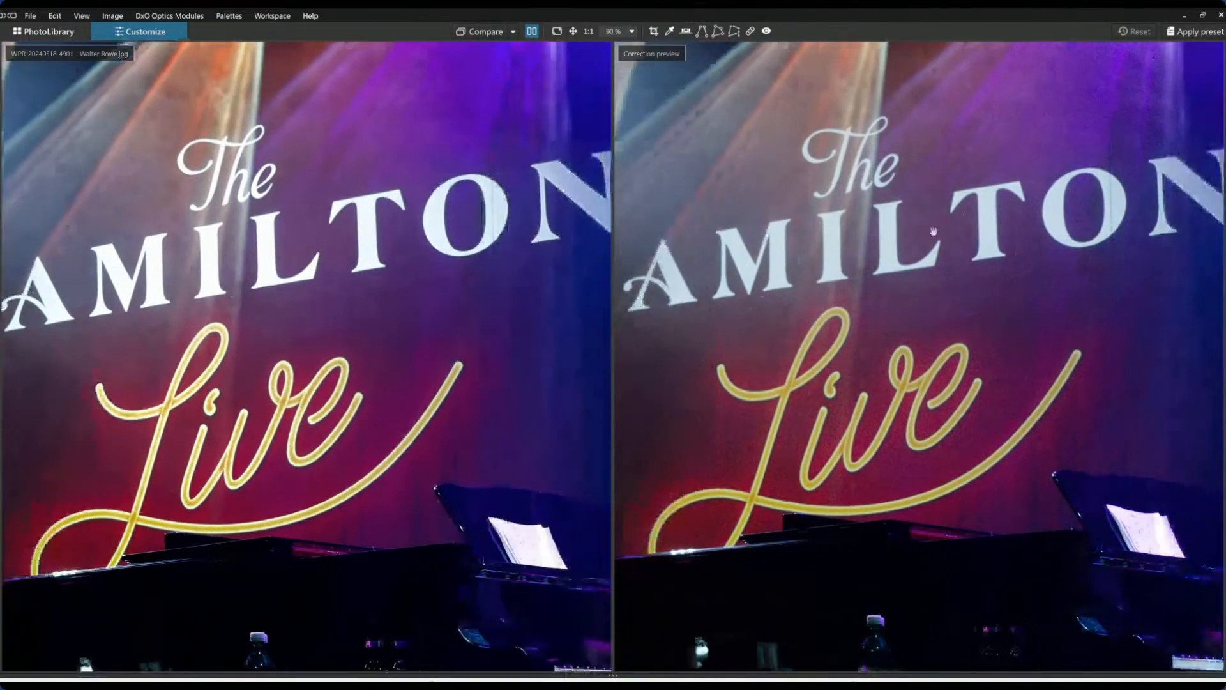
{"action": "scroll", "coordinate": [875, 339], "scroll_direction": "down", "scroll_amount": 4}
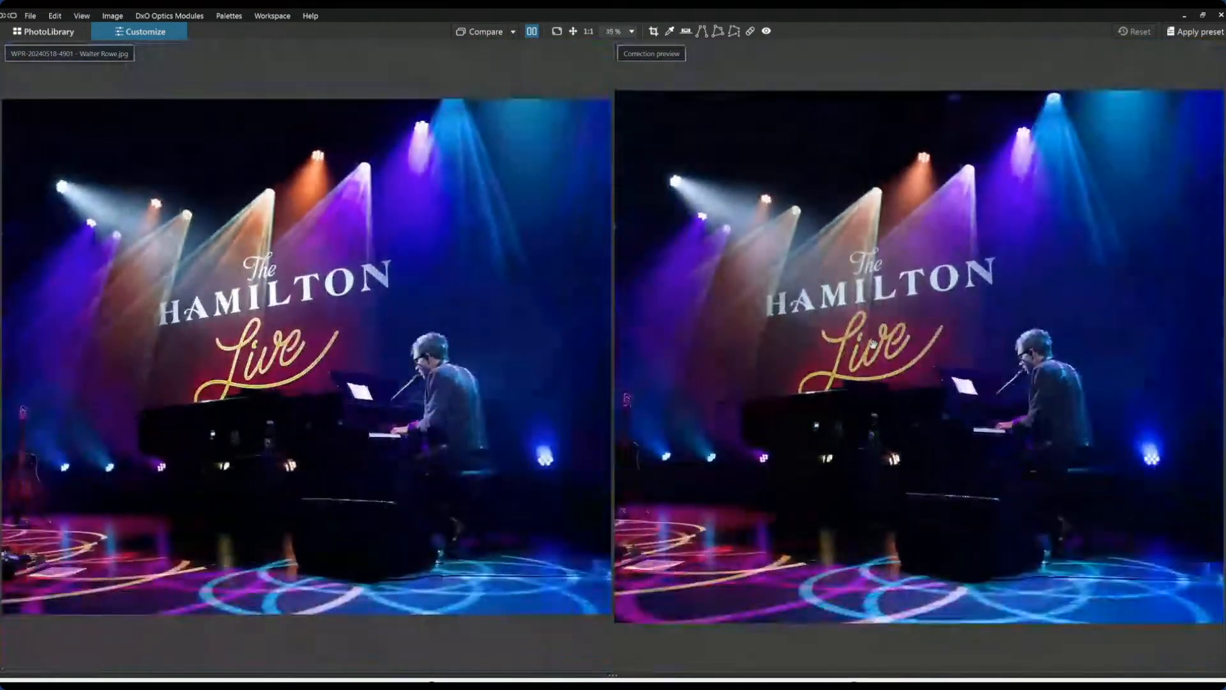
{"action": "scroll", "coordinate": [873, 344], "scroll_direction": "down", "scroll_amount": 3}
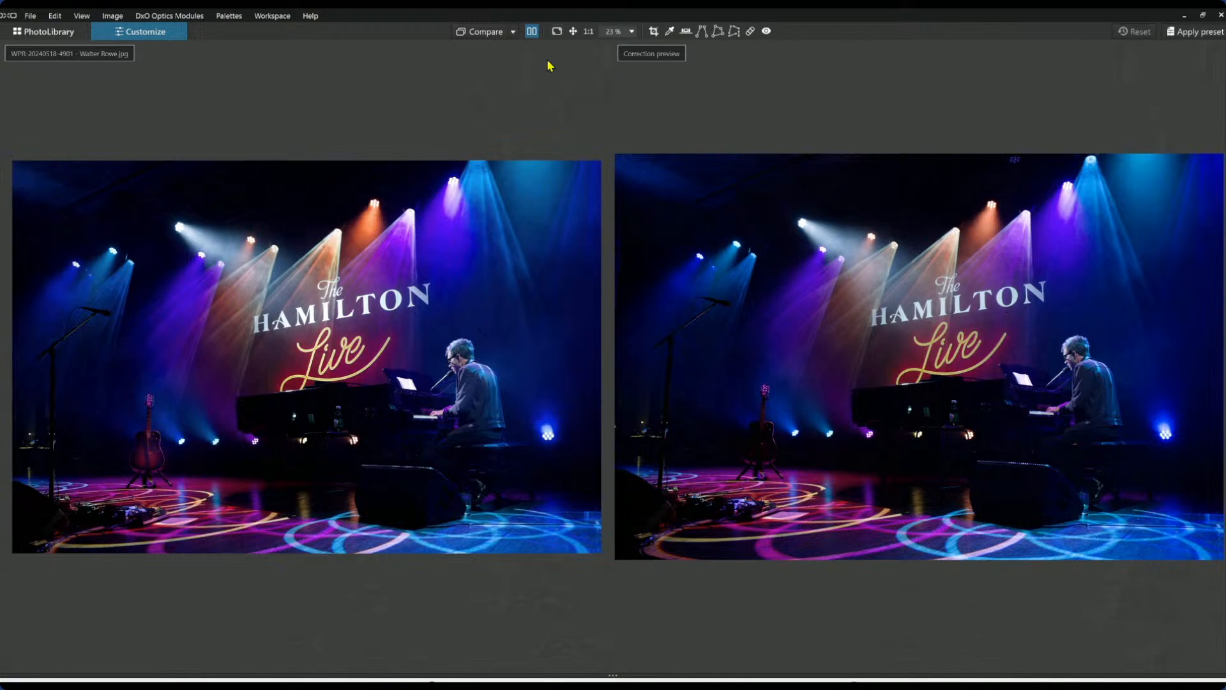
Show the available reference images for the side-by-side comparison.
{"action": "left_click", "coordinate": [513, 31]}
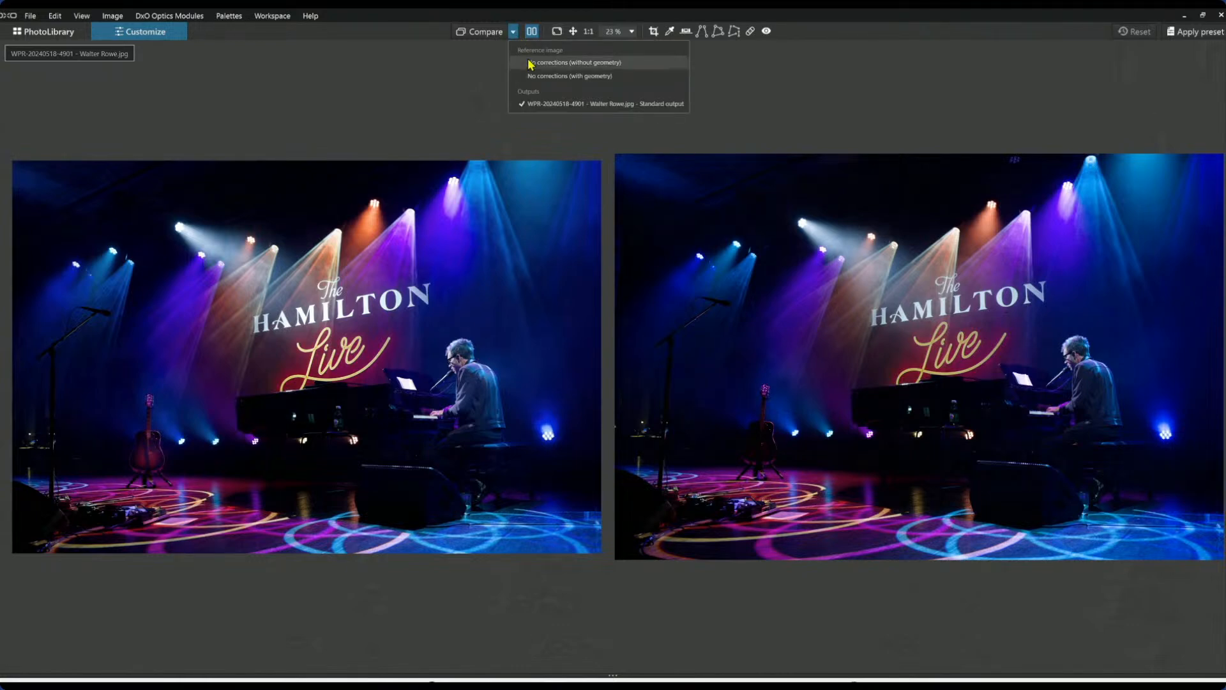
{"action": "left_click", "coordinate": [530, 63]}
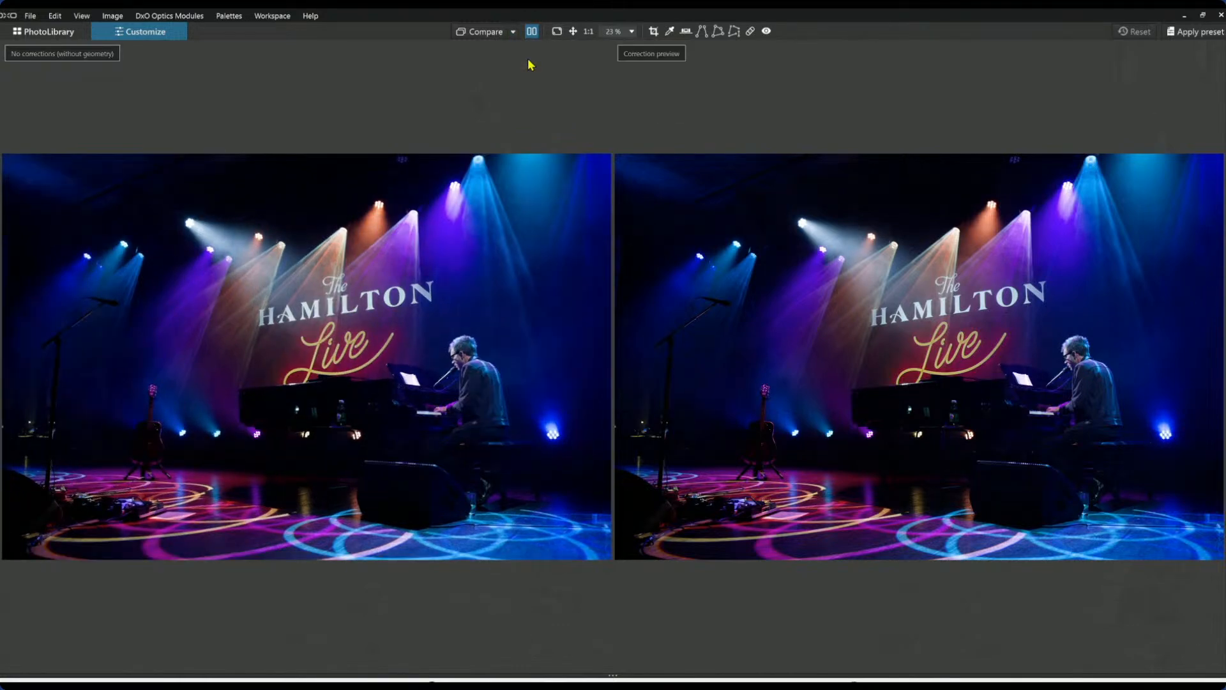
{"action": "left_click", "coordinate": [513, 32]}
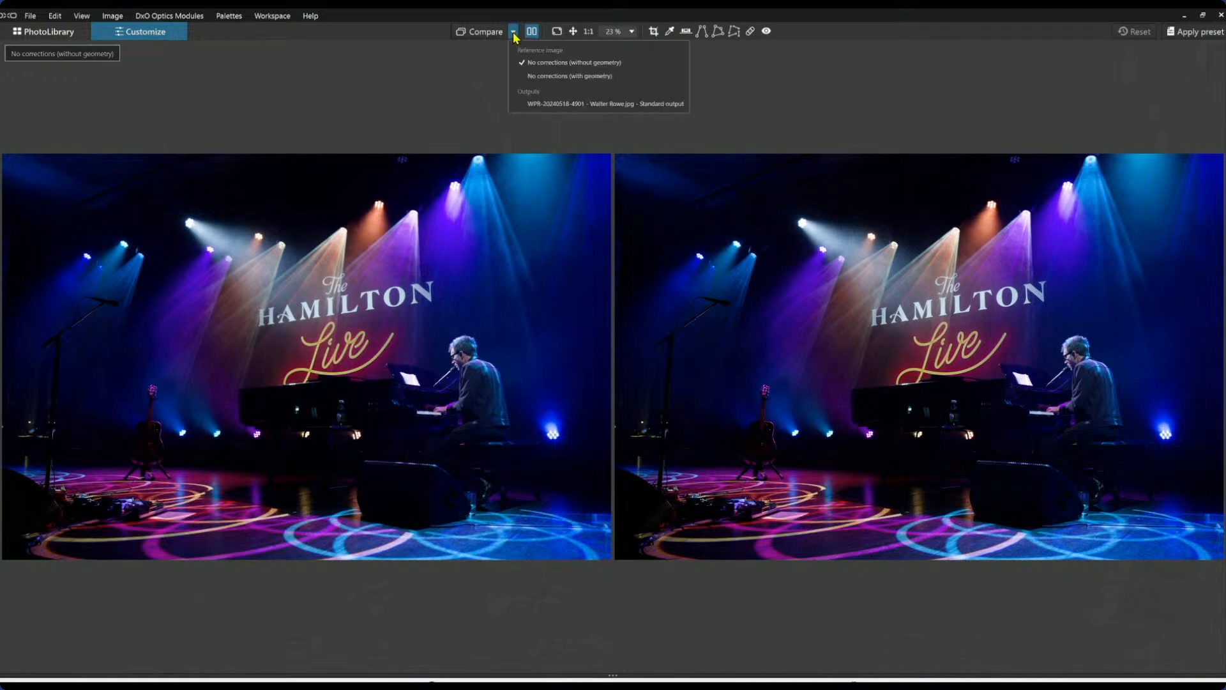
{"action": "left_click", "coordinate": [550, 104]}
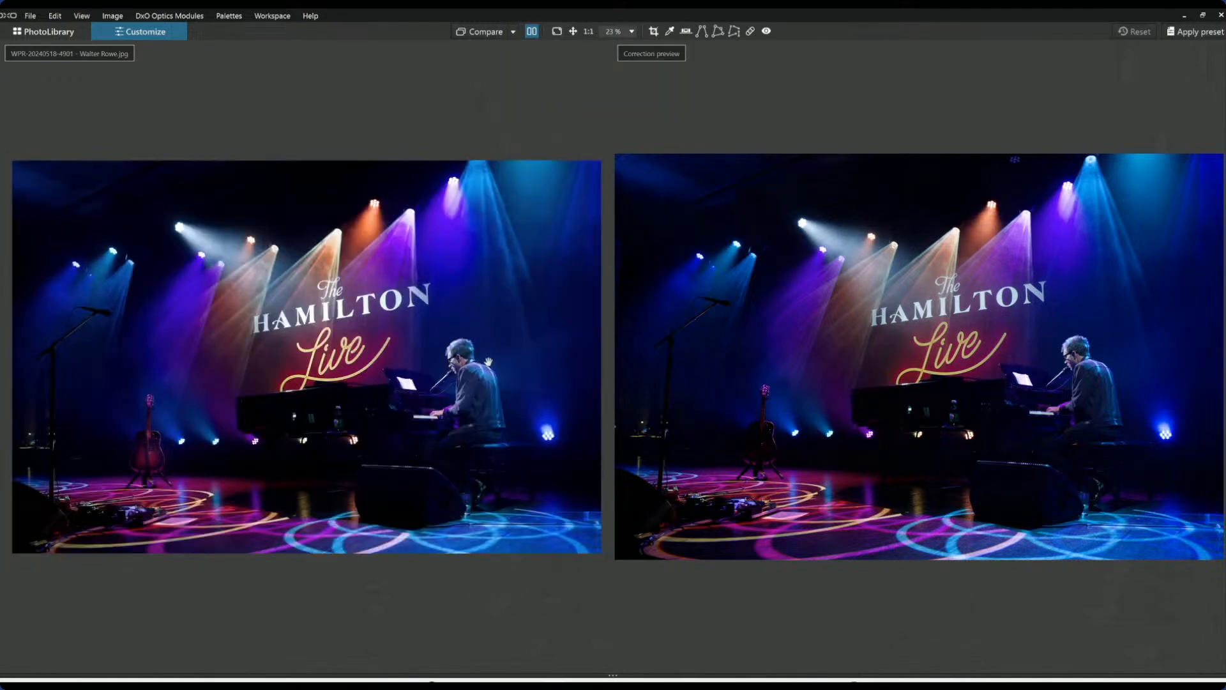
Examine the guitar up close in the side-by-side comparison with the standard output, and return to the single-image view.
{"action": "scroll", "coordinate": [126, 499], "scroll_direction": "up", "scroll_amount": 6}
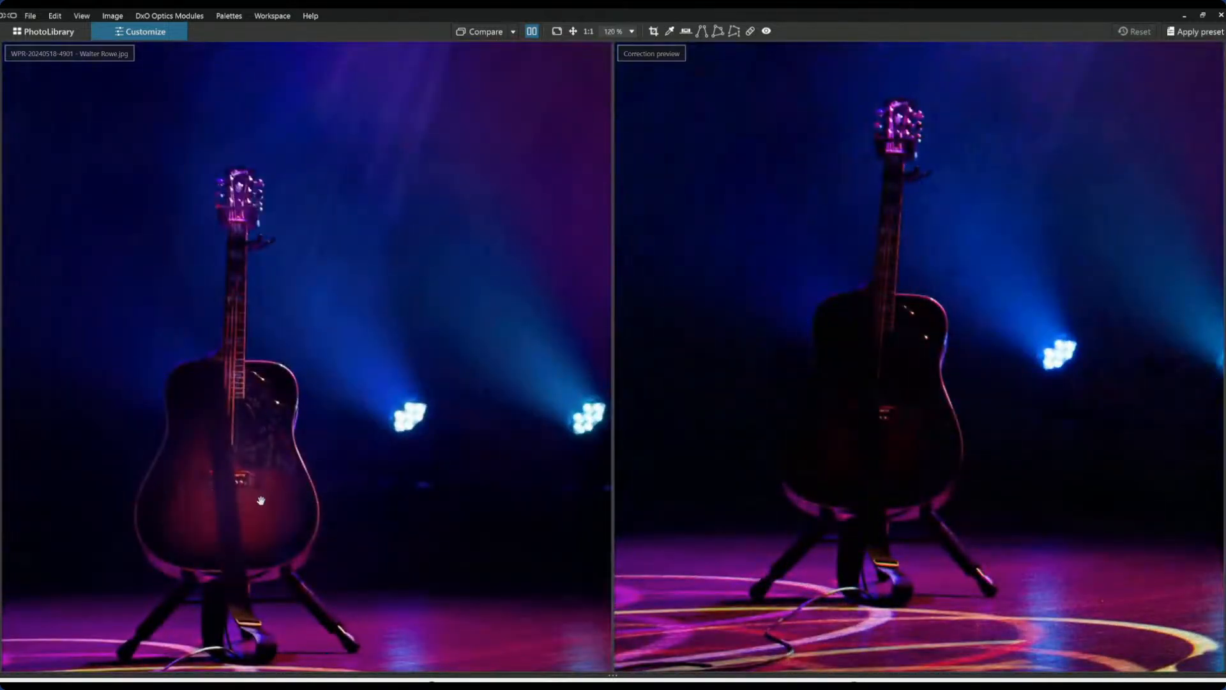
{"action": "scroll", "coordinate": [418, 477], "scroll_direction": "down", "scroll_amount": 4}
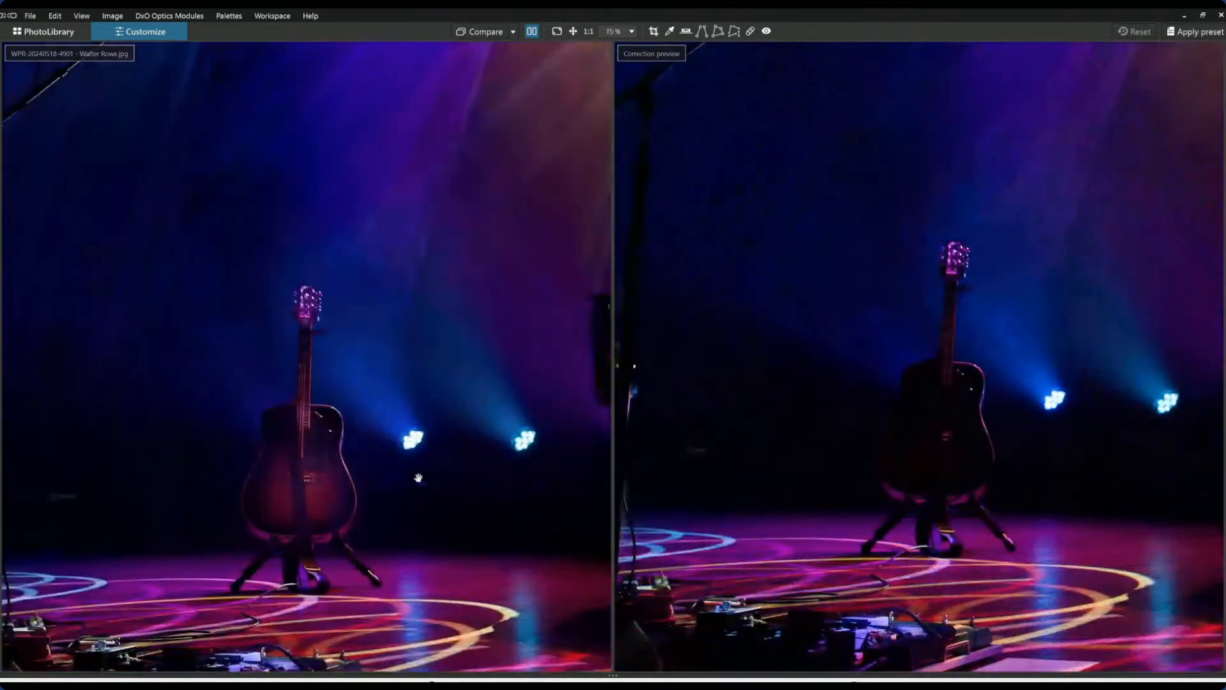
{"action": "scroll", "coordinate": [418, 478], "scroll_direction": "down", "scroll_amount": 3}
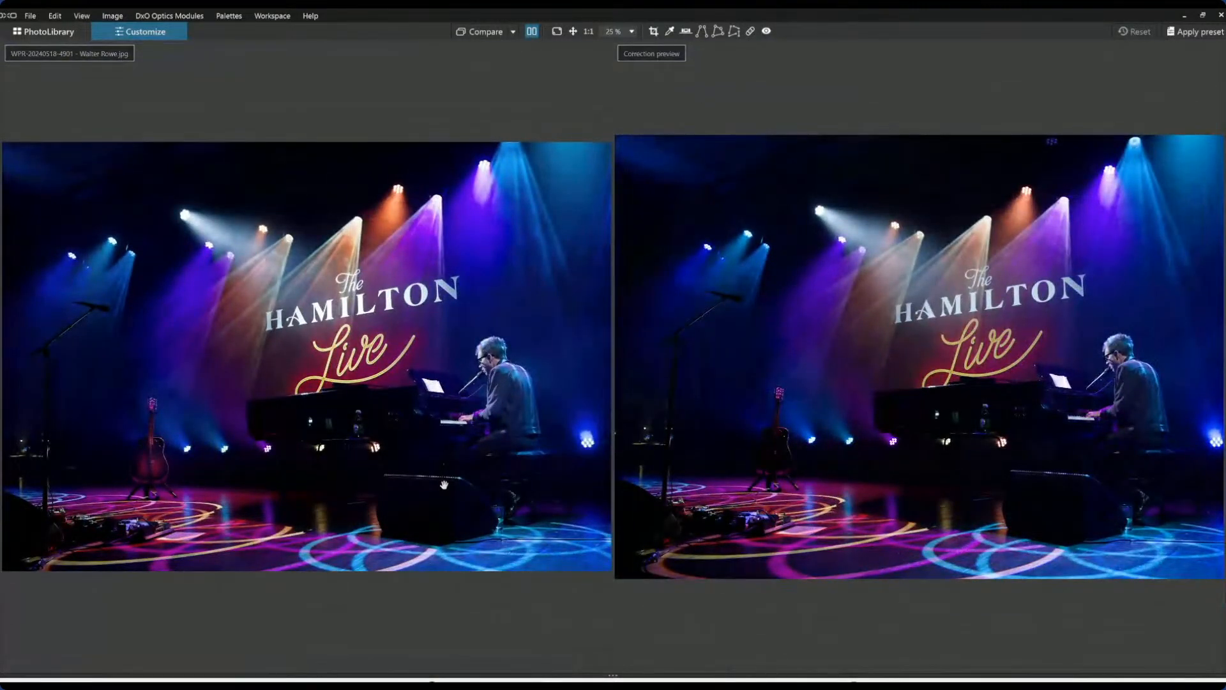
{"action": "scroll", "coordinate": [435, 485], "scroll_direction": "down", "scroll_amount": 1}
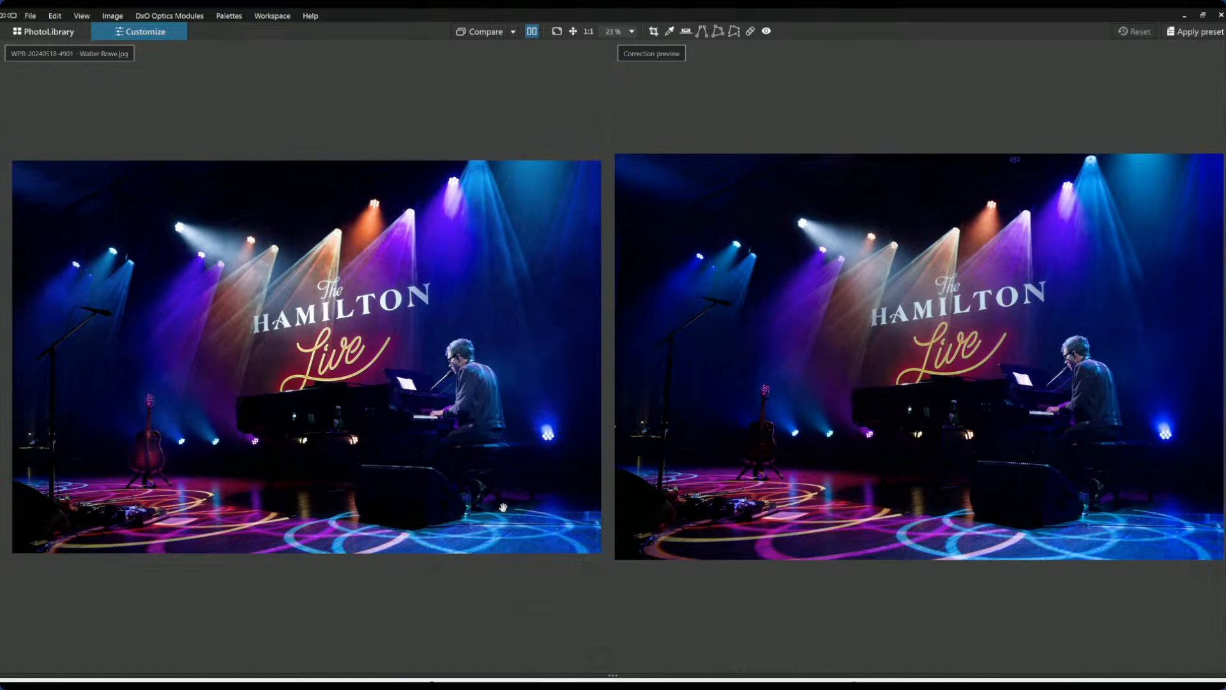
{"action": "left_click", "coordinate": [531, 31]}
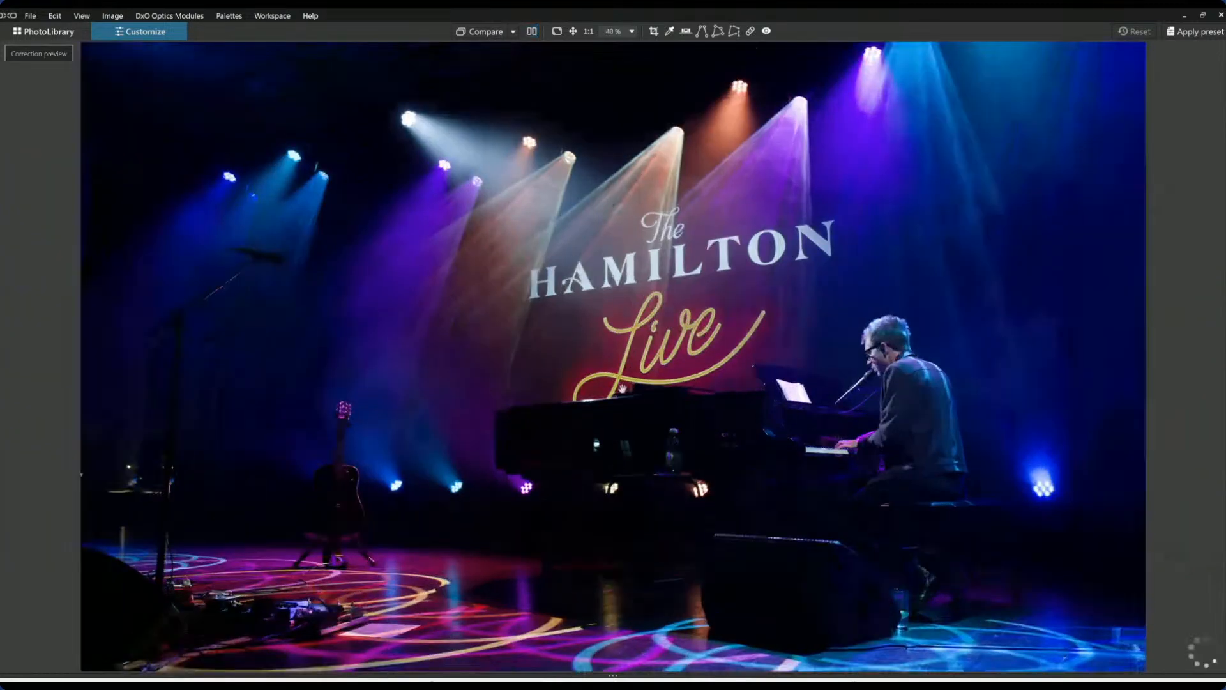
{"action": "scroll", "coordinate": [623, 388], "scroll_direction": "down", "scroll_amount": 4}
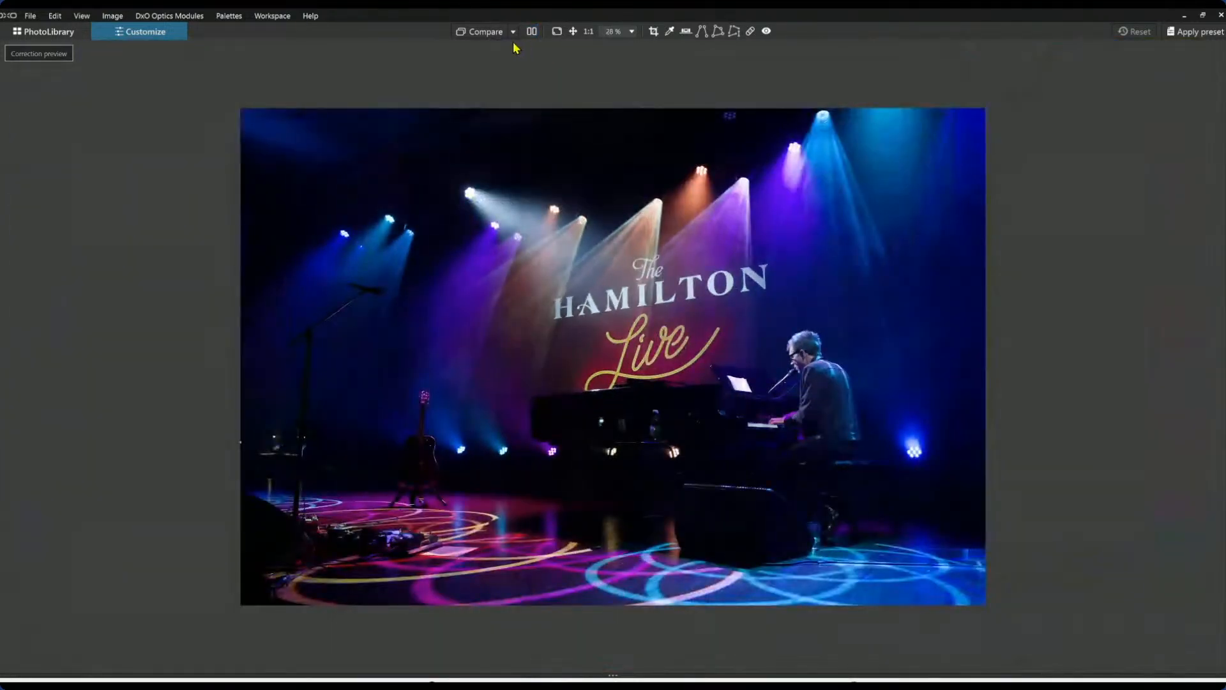
Alternate the full-image view of the concert photo between the correction preview and the JPG standard output to compare them.
{"action": "left_click", "coordinate": [512, 31]}
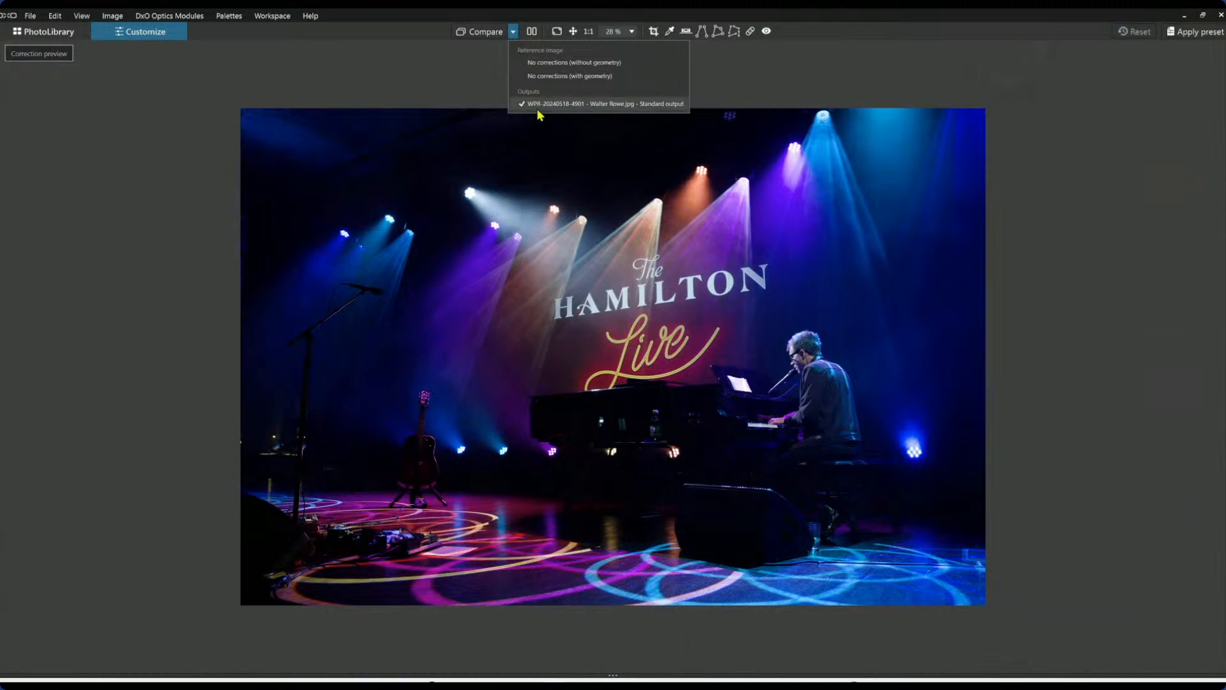
{"action": "left_click", "coordinate": [531, 31]}
{"action": "left_click", "coordinate": [532, 31]}
{"action": "left_click", "coordinate": [531, 31]}
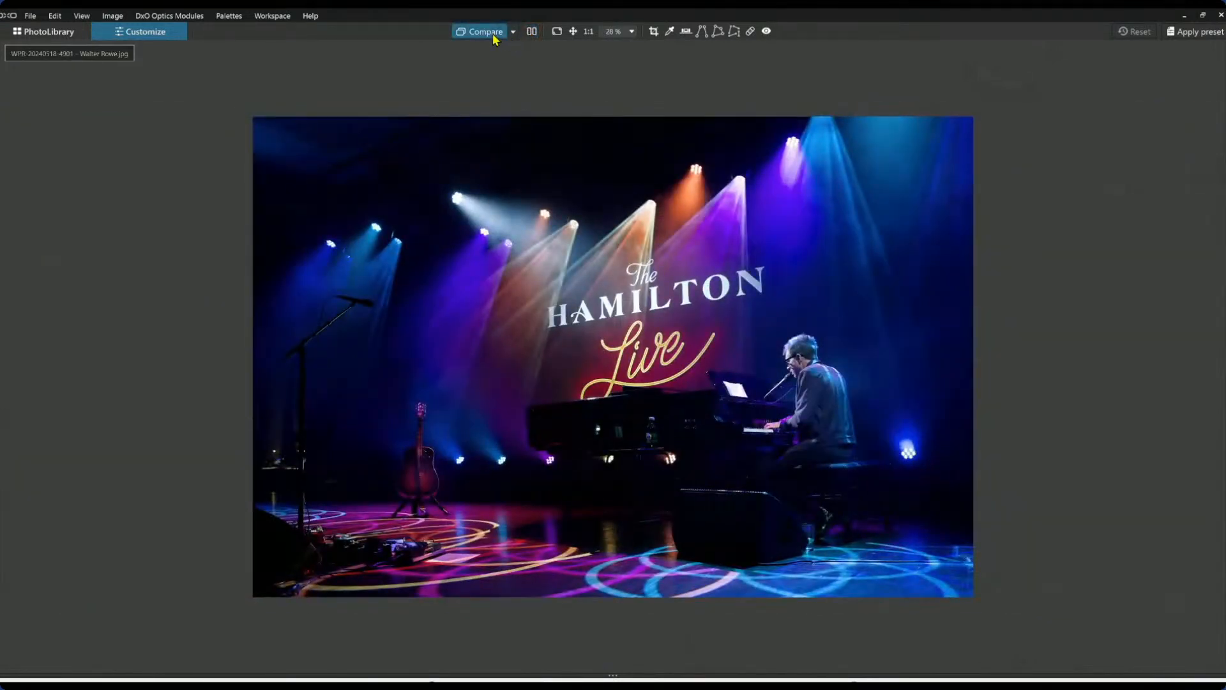
{"action": "left_click", "coordinate": [494, 36]}
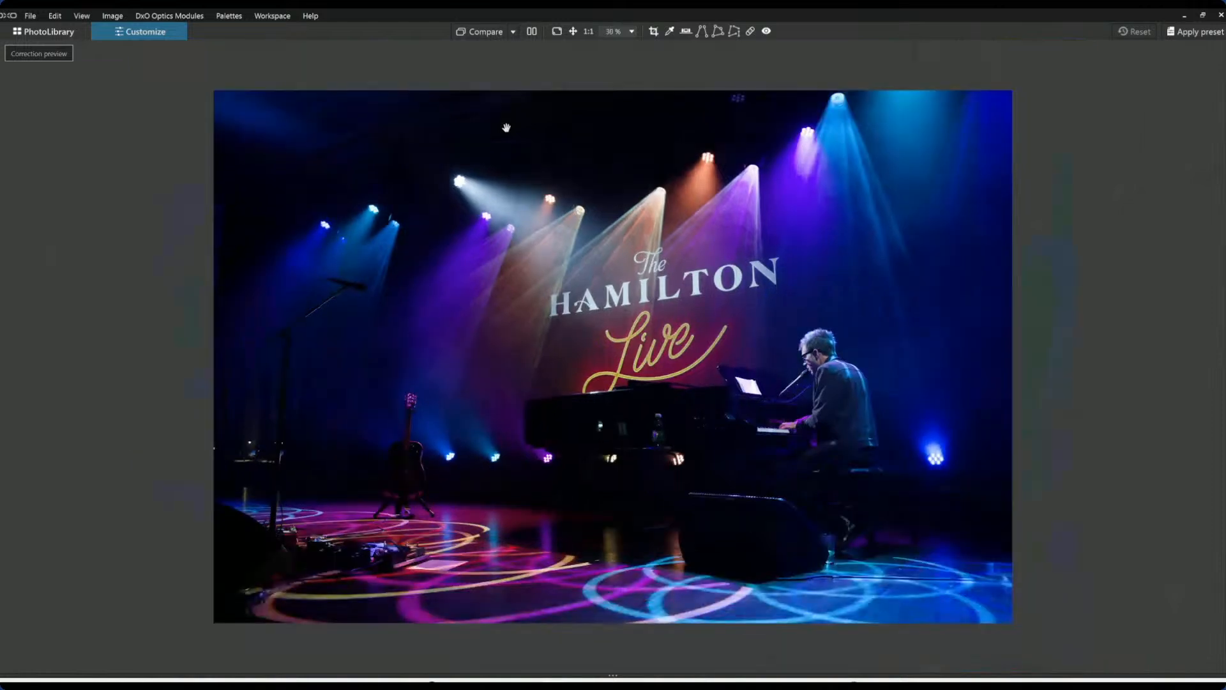
{"action": "left_click", "coordinate": [477, 33]}
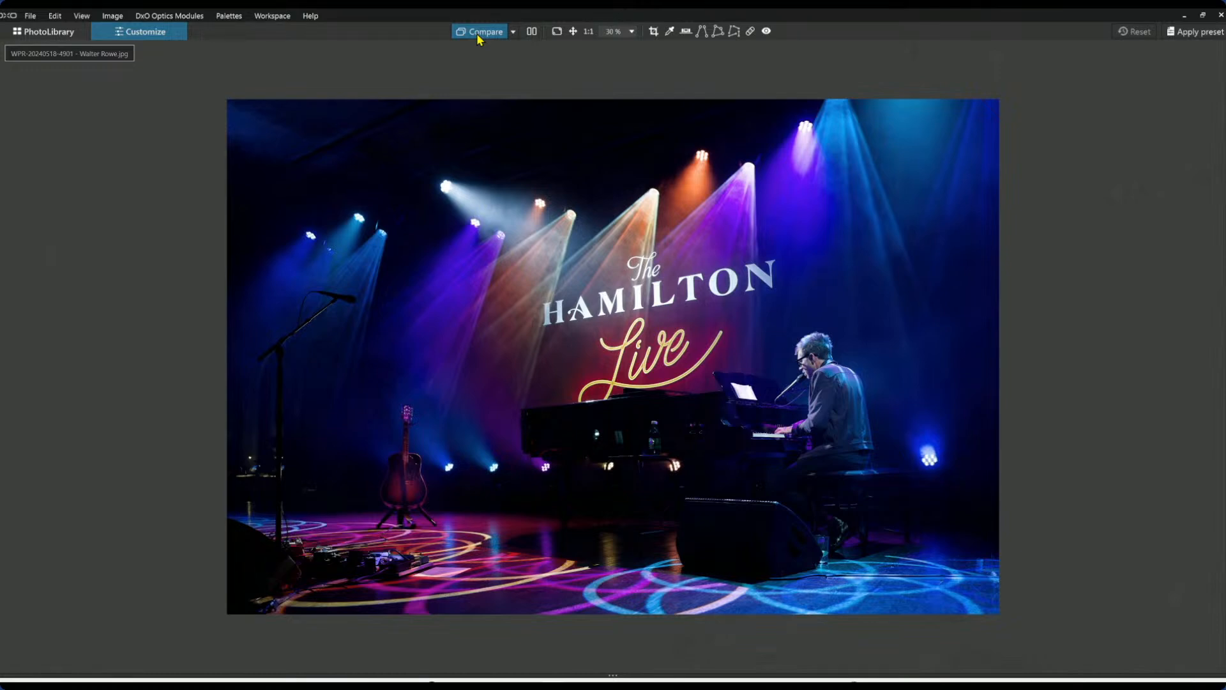
{"action": "left_click", "coordinate": [477, 34]}
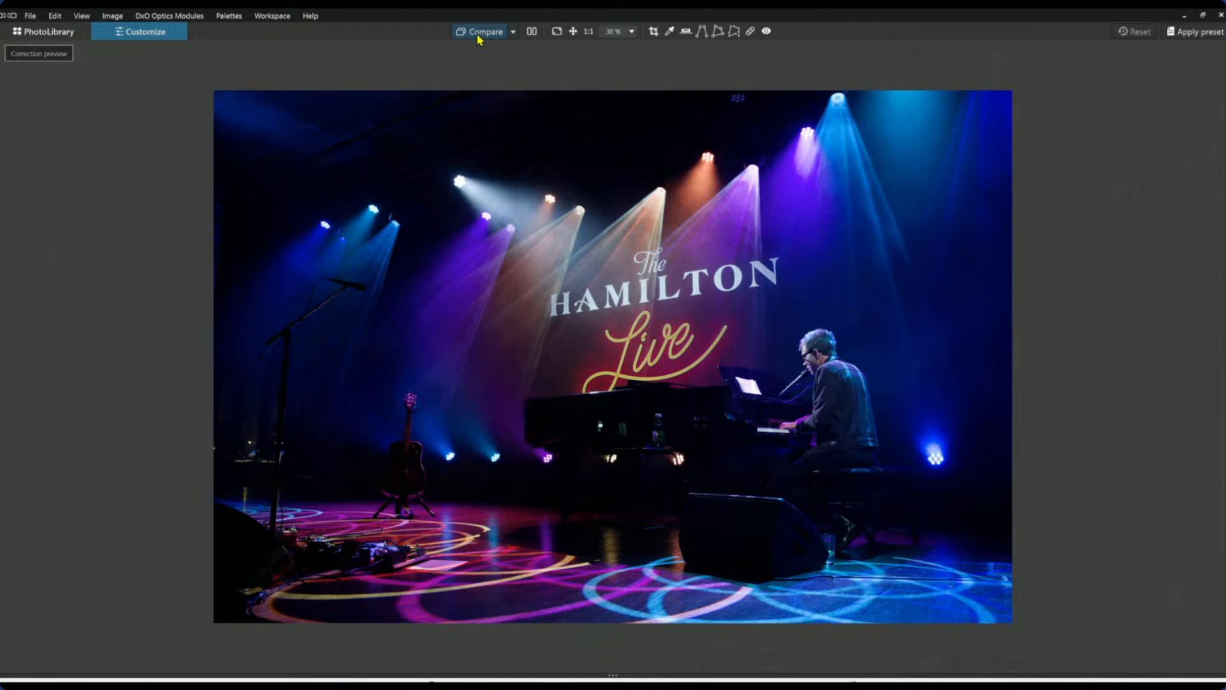
{"action": "left_click", "coordinate": [477, 33]}
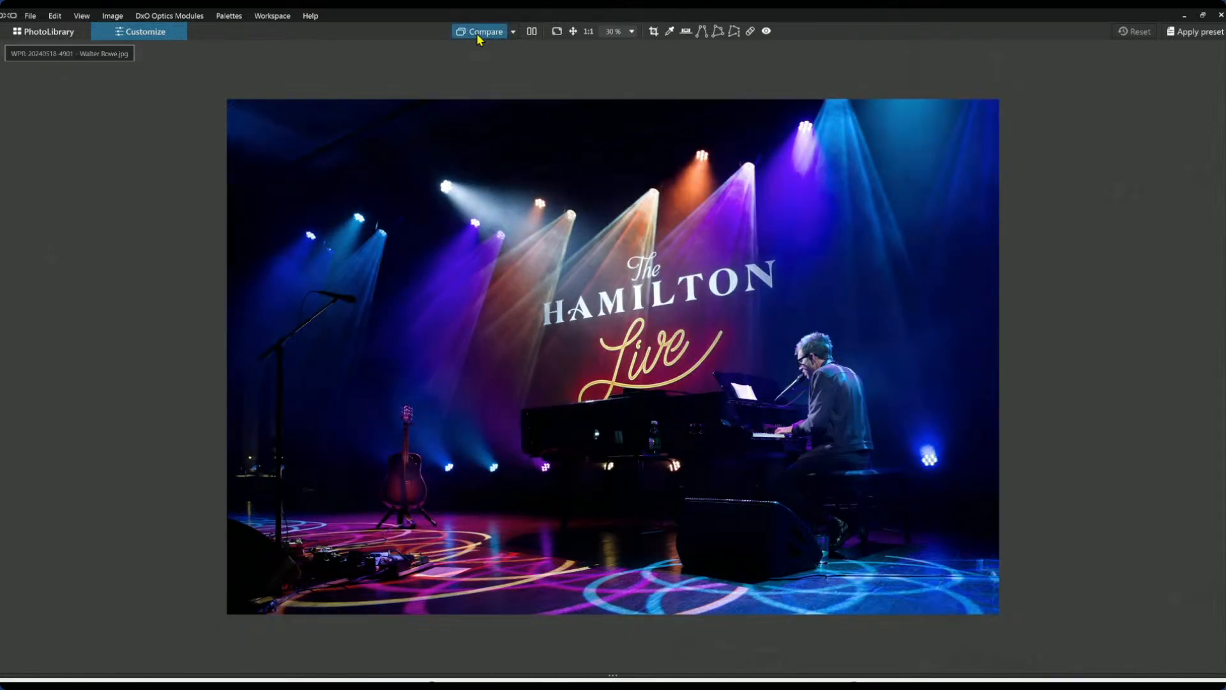
{"action": "left_click", "coordinate": [477, 34]}
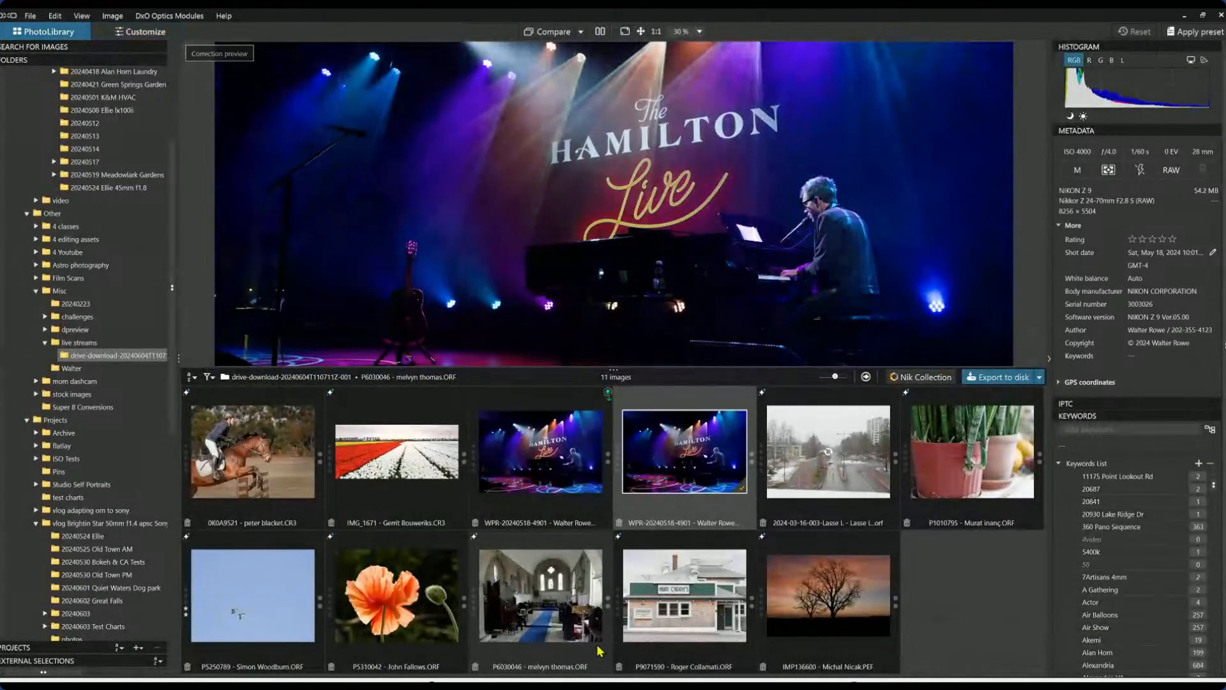
{"action": "left_click", "coordinate": [841, 444]}
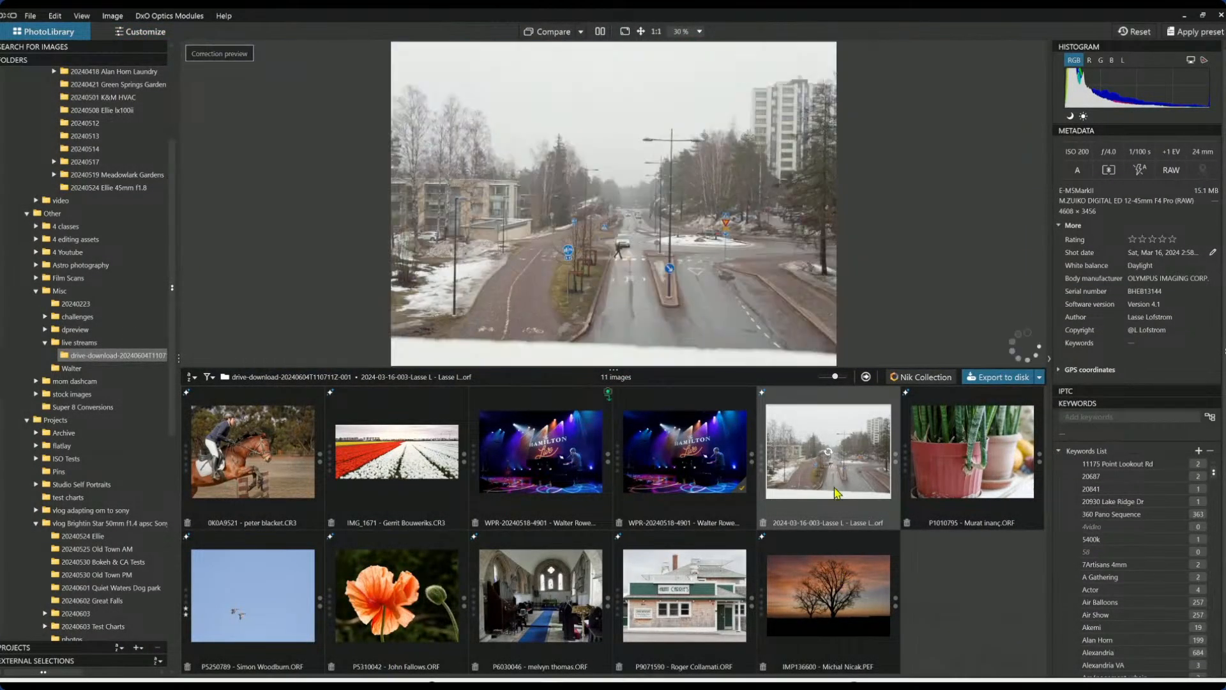
{"action": "double_click", "coordinate": [836, 491]}
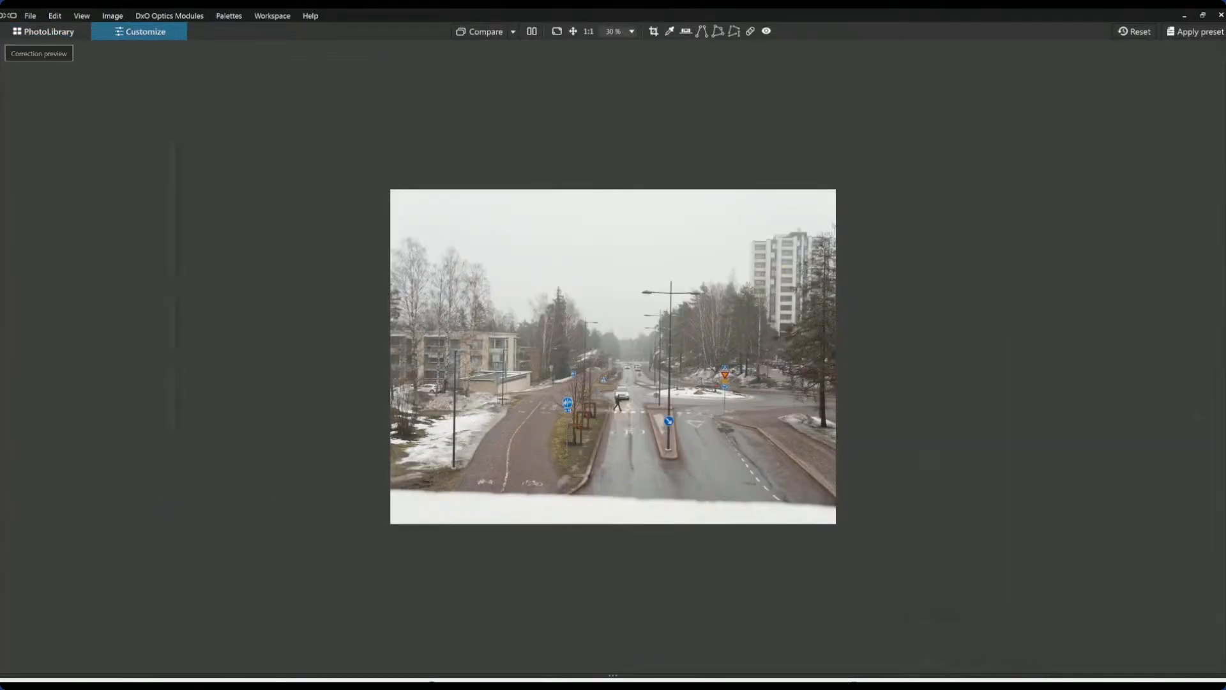
{"action": "scroll", "coordinate": [599, 445], "scroll_direction": "up", "scroll_amount": 1}
{"action": "scroll", "coordinate": [599, 445], "scroll_direction": "up", "scroll_amount": 3}
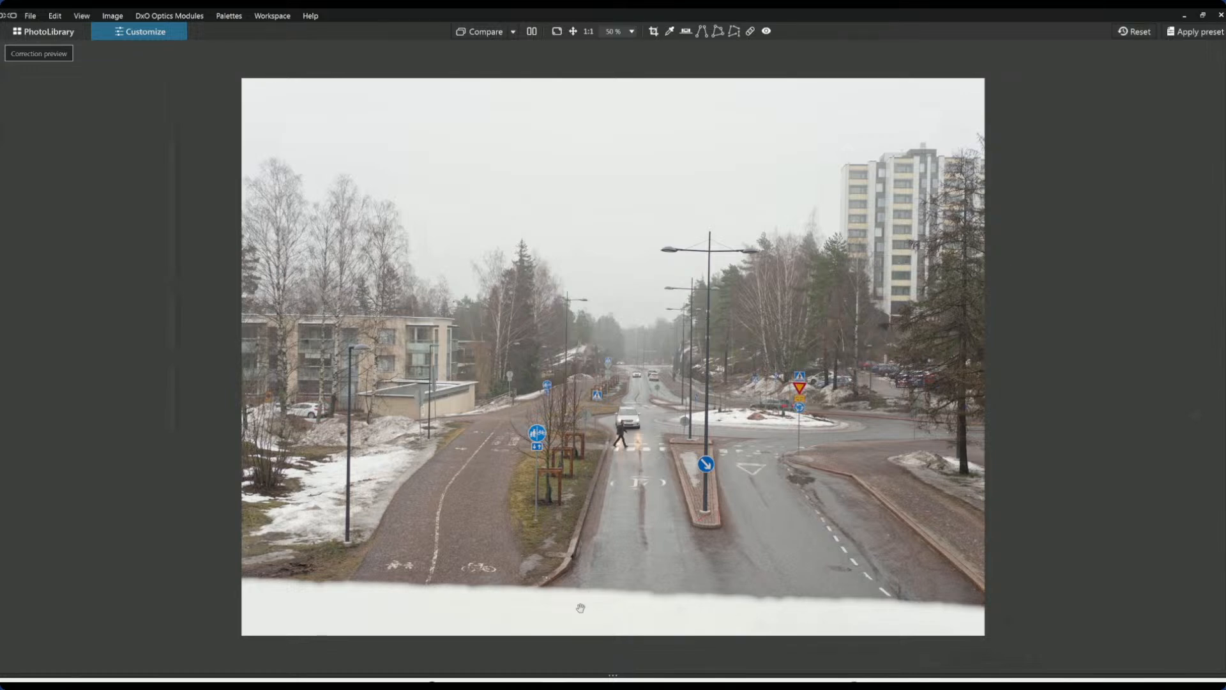
{"action": "key", "text": "F9"}
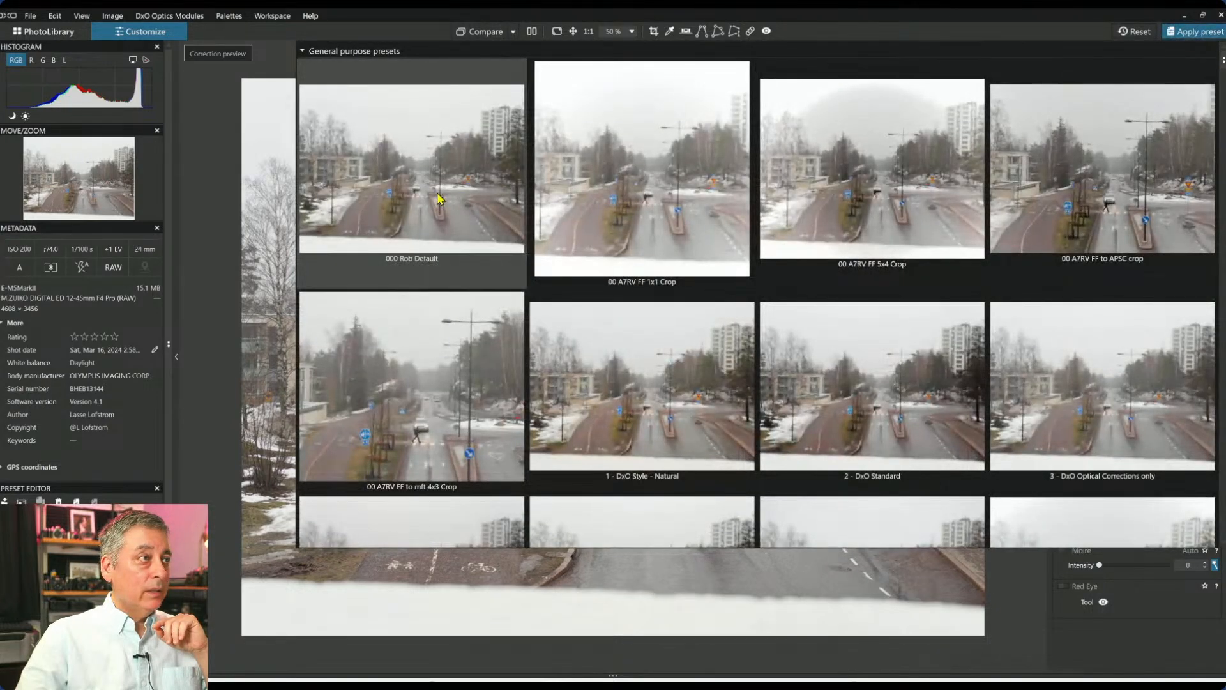
{"action": "left_click", "coordinate": [438, 199]}
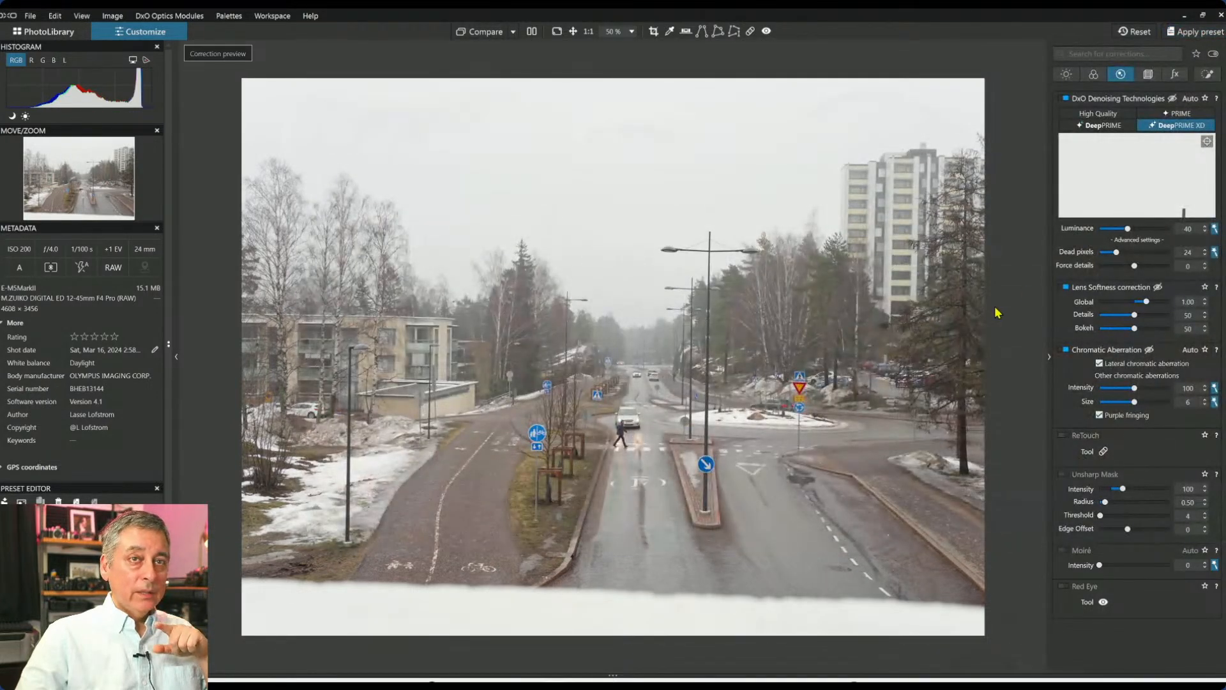
Crop the street photo to a 3 × 4 portrait frame of about 1804 × 2405 px around the pedestrian, road and tall lamp post.
{"action": "left_click", "coordinate": [1150, 75]}
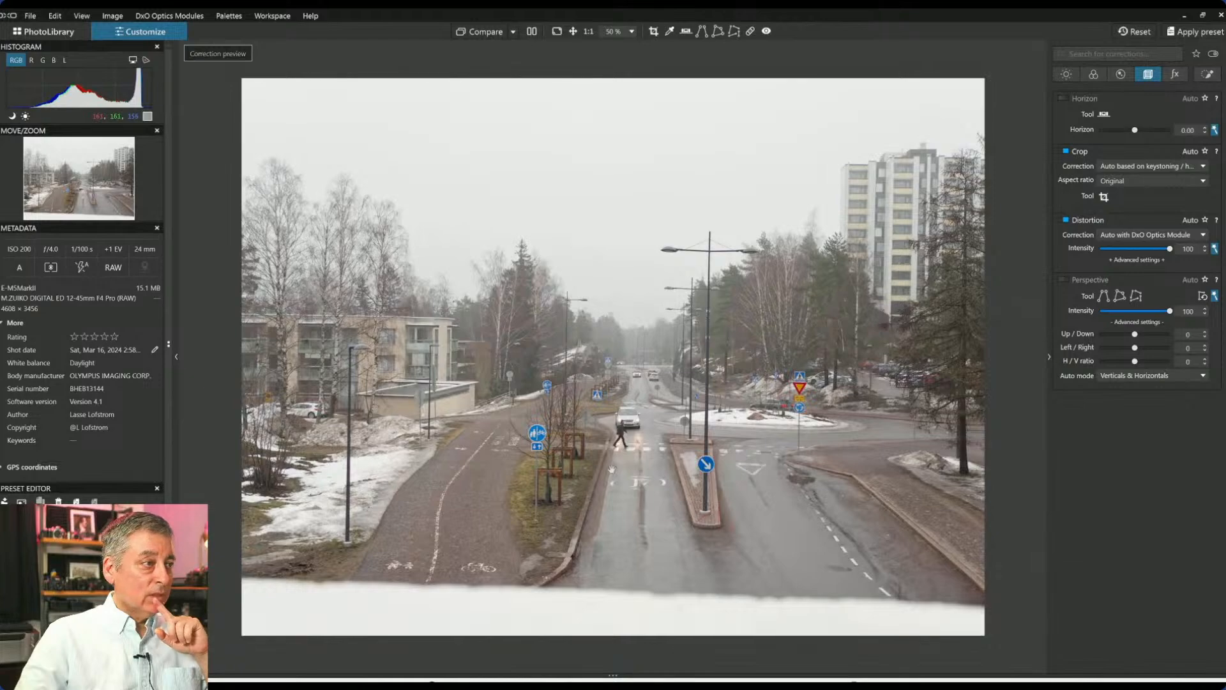
{"action": "scroll", "coordinate": [612, 469], "scroll_direction": "up", "scroll_amount": 5}
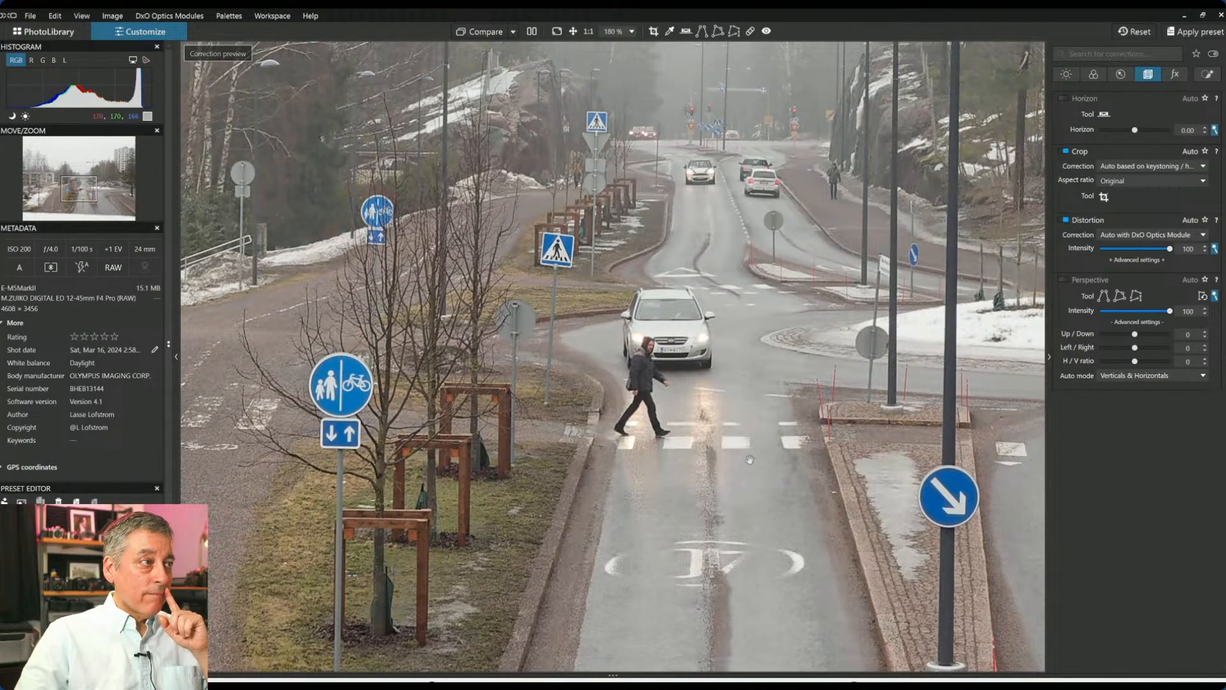
{"action": "scroll", "coordinate": [750, 459], "scroll_direction": "down", "scroll_amount": 3}
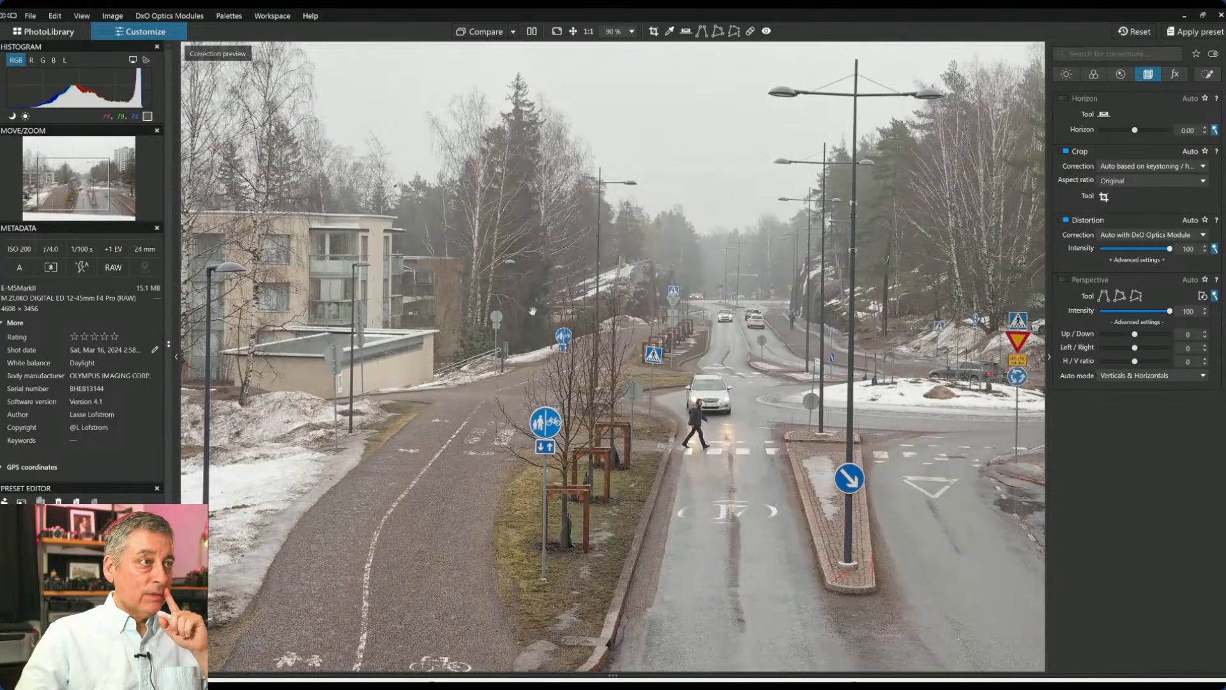
{"action": "scroll", "coordinate": [739, 331], "scroll_direction": "down", "scroll_amount": 2}
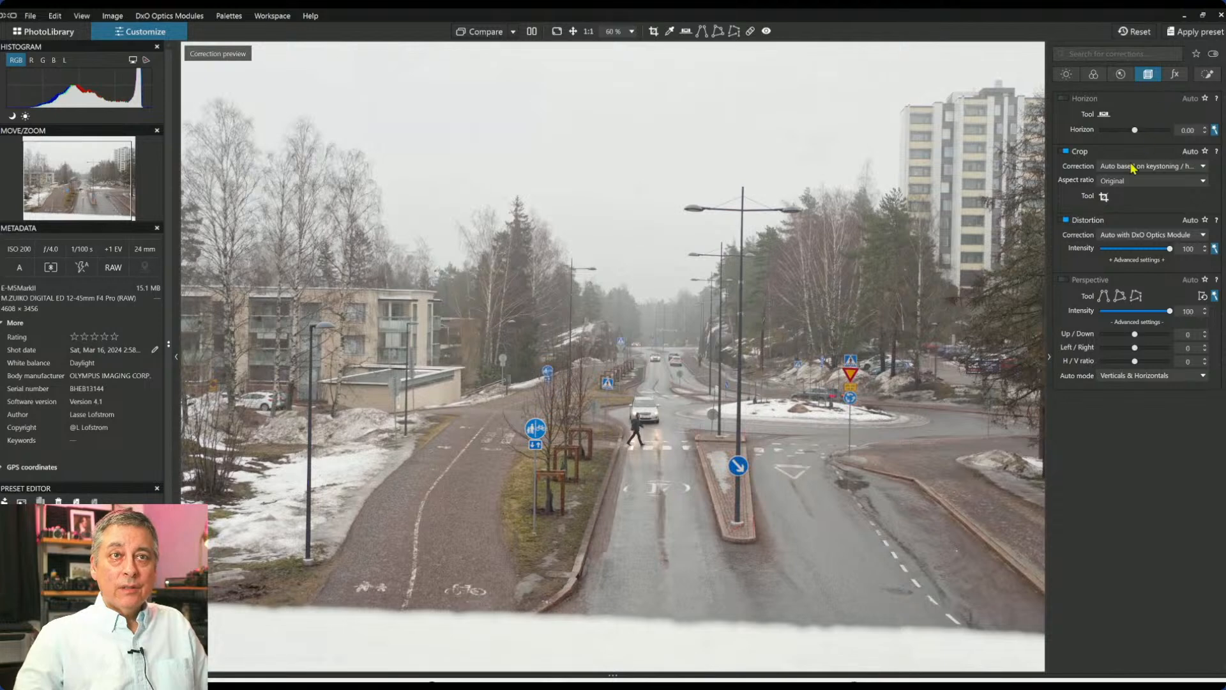
{"action": "left_click", "coordinate": [1104, 197]}
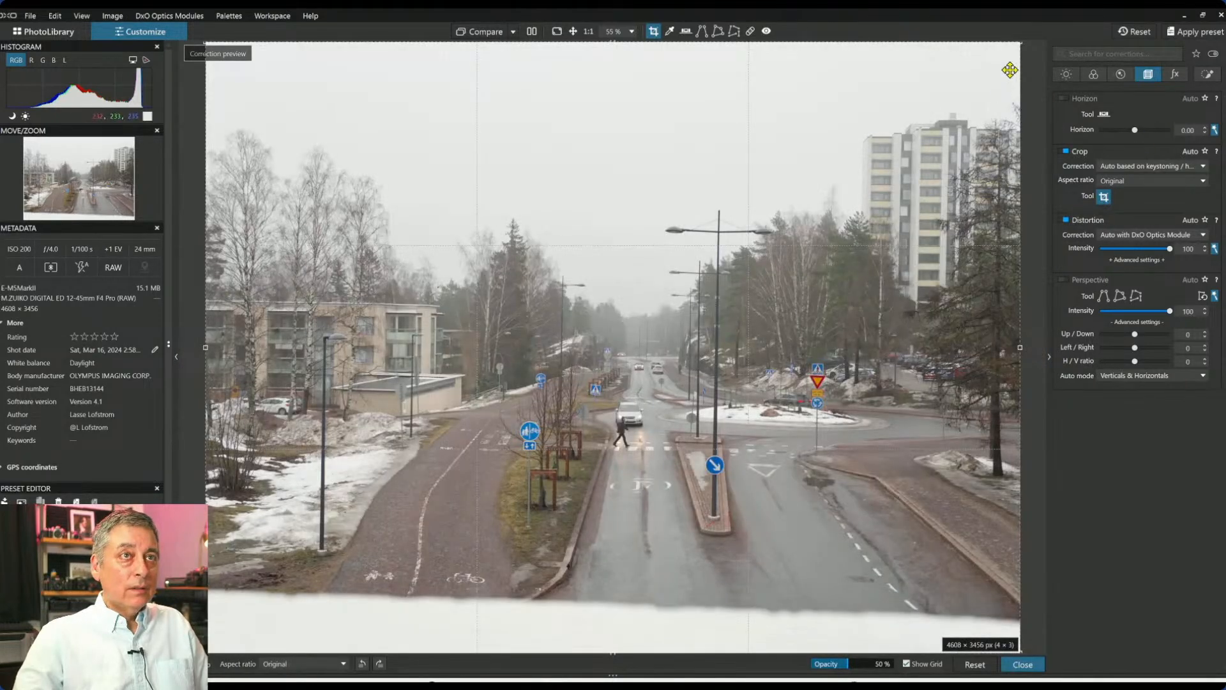
{"action": "left_click_drag", "start_coordinate": [1019, 44], "coordinate": [571, 130]}
{"action": "left_click_drag", "start_coordinate": [341, 385], "coordinate": [574, 330]}
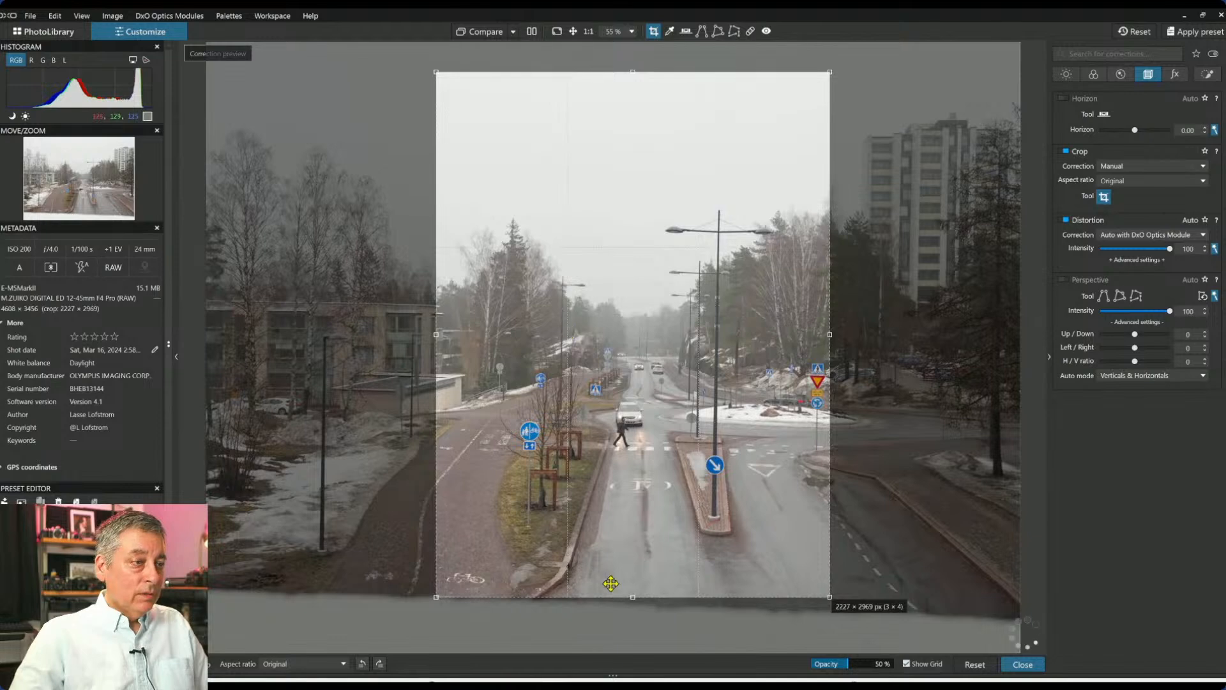
{"action": "left_click_drag", "start_coordinate": [631, 597], "coordinate": [665, 535]}
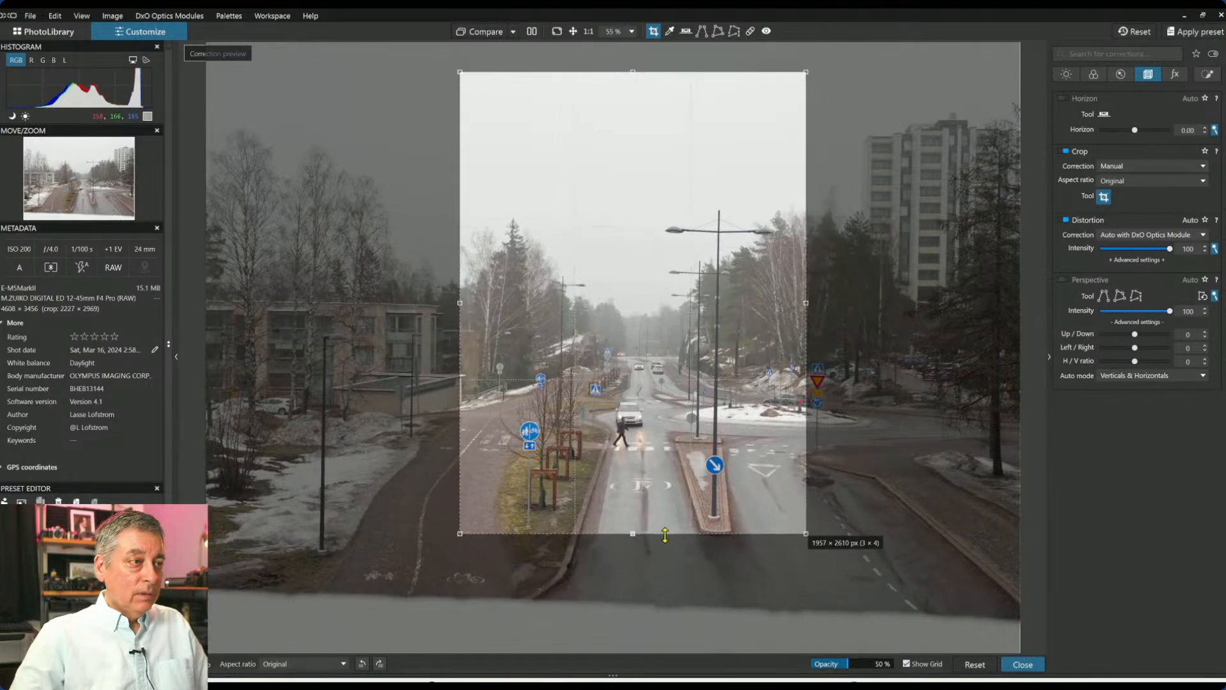
{"action": "left_click_drag", "start_coordinate": [635, 72], "coordinate": [636, 108]}
{"action": "left_click_drag", "start_coordinate": [633, 192], "coordinate": [630, 235]}
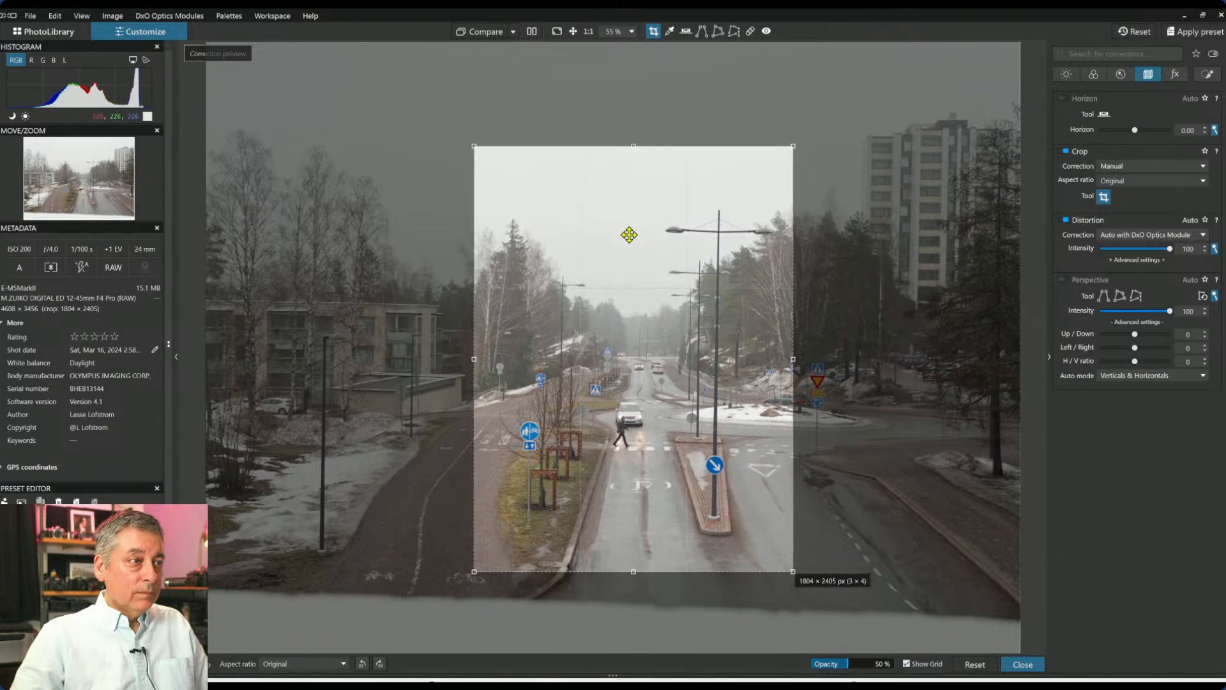
Enable the perspective correction and shift the crop frame slightly right so the tall lamp post sits further inside, then apply the crop.
{"action": "left_click", "coordinate": [1064, 282]}
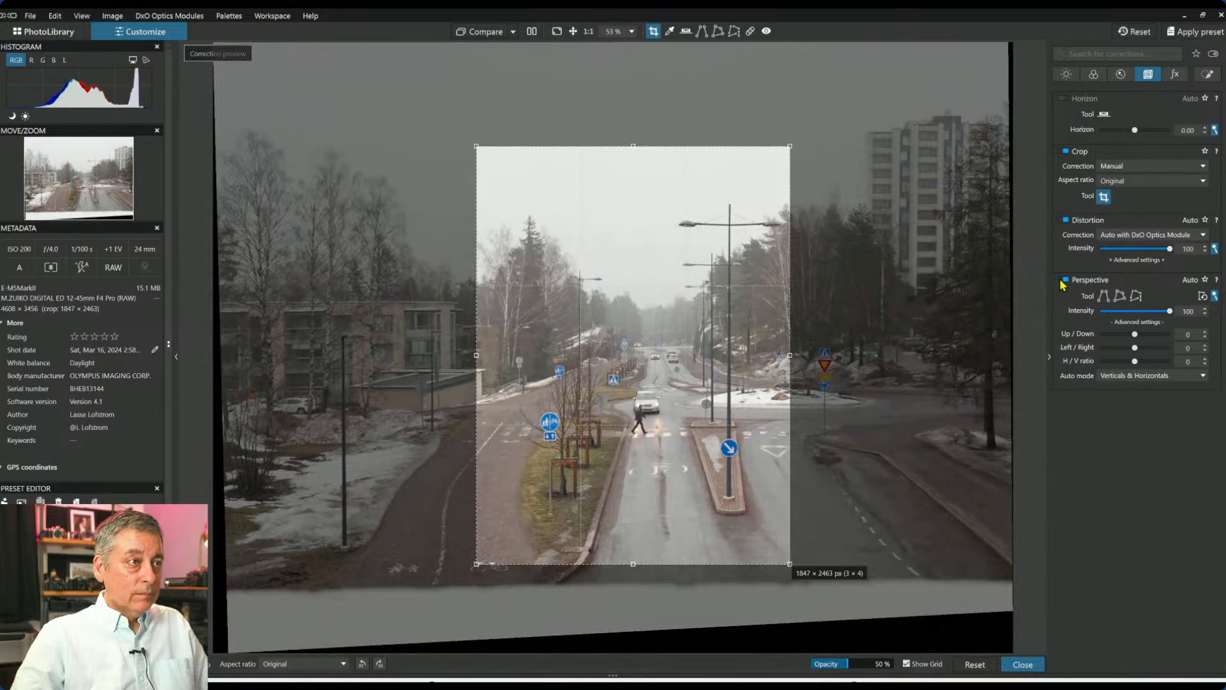
{"action": "key", "text": "Return"}
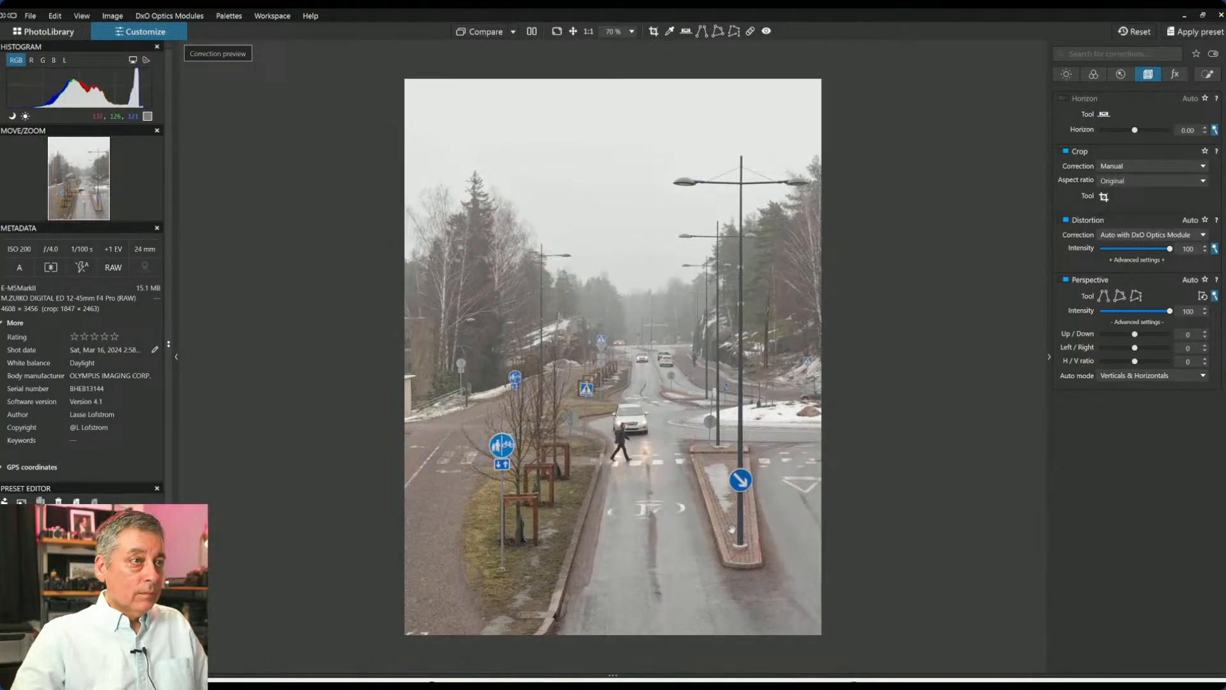
{"action": "left_click", "coordinate": [1104, 197]}
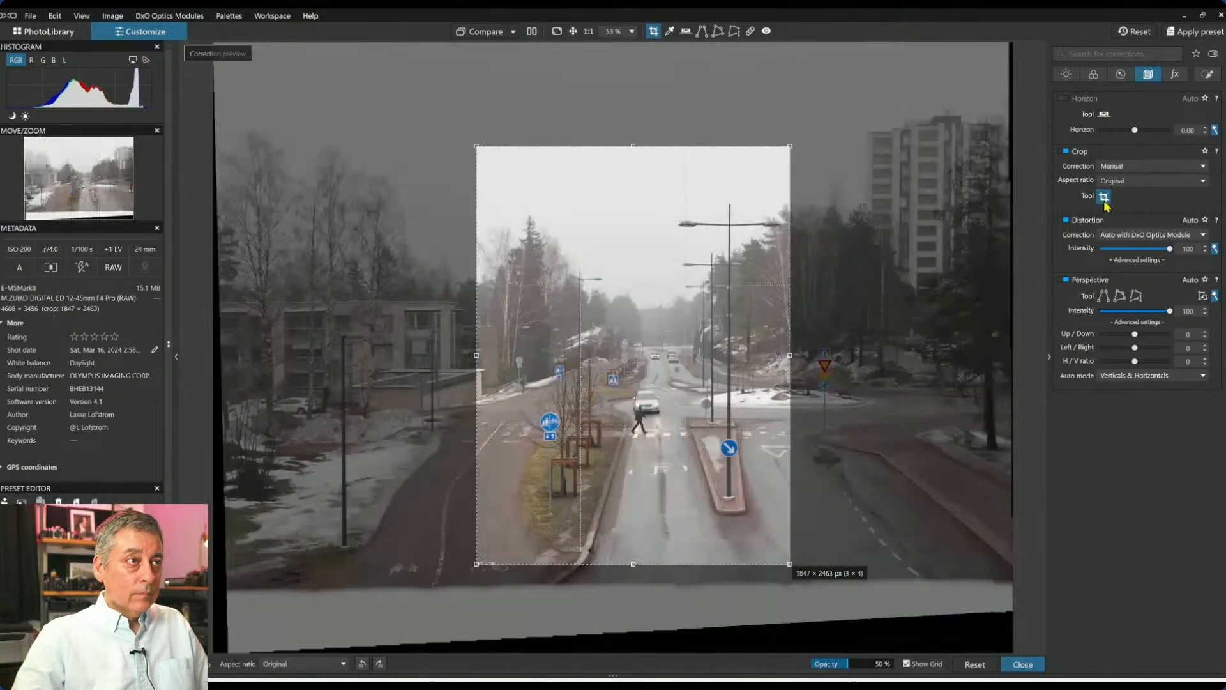
{"action": "left_click_drag", "start_coordinate": [704, 457], "coordinate": [734, 456]}
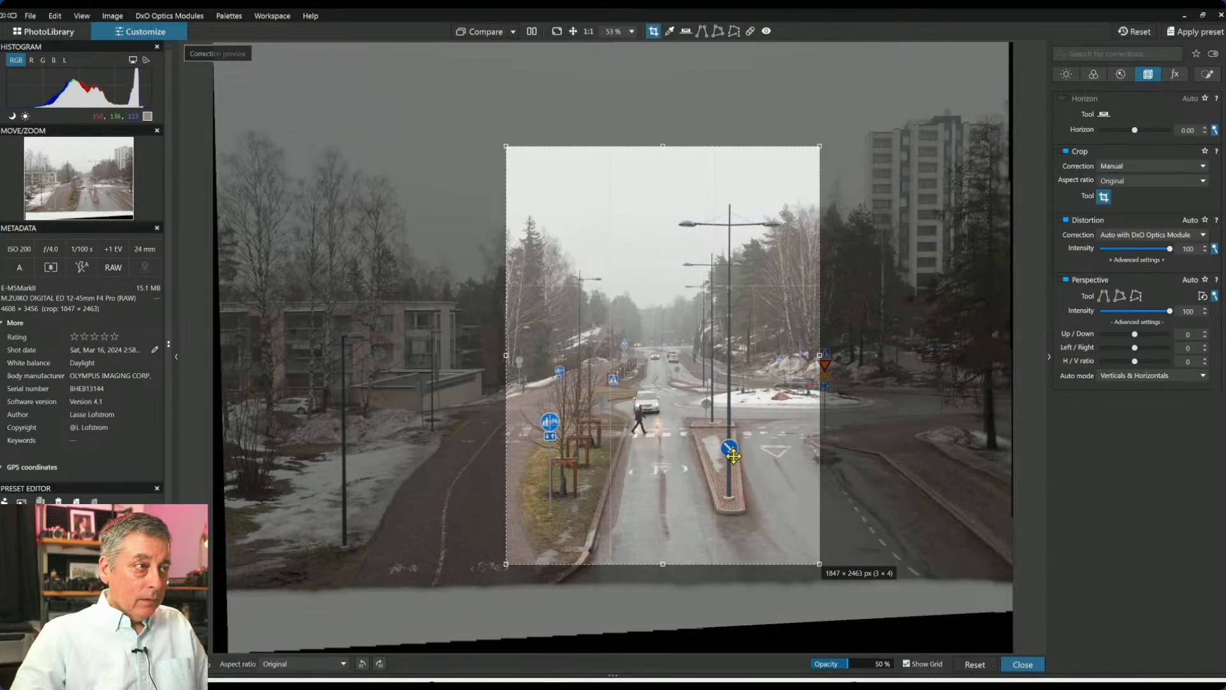
{"action": "key", "text": "Return"}
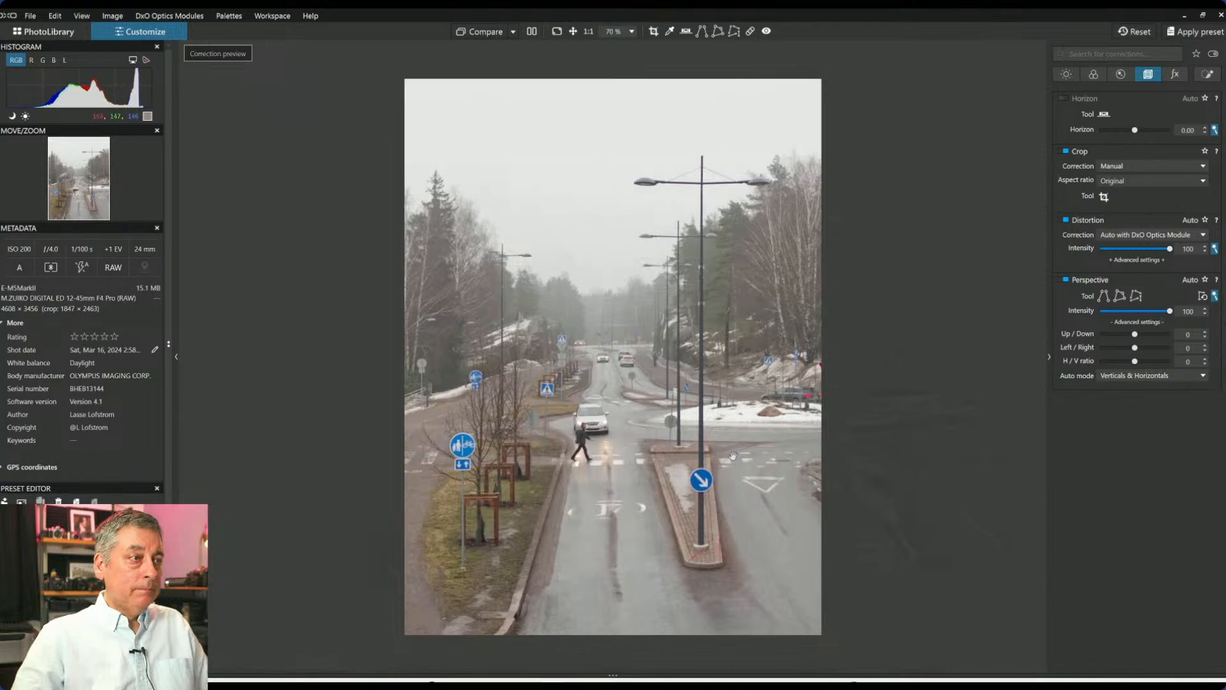
Enlarge the street photo's 3 × 4 crop to about 1924 × 2566 px, adding sky above and road below, and apply it.
{"action": "left_click", "coordinate": [1105, 197]}
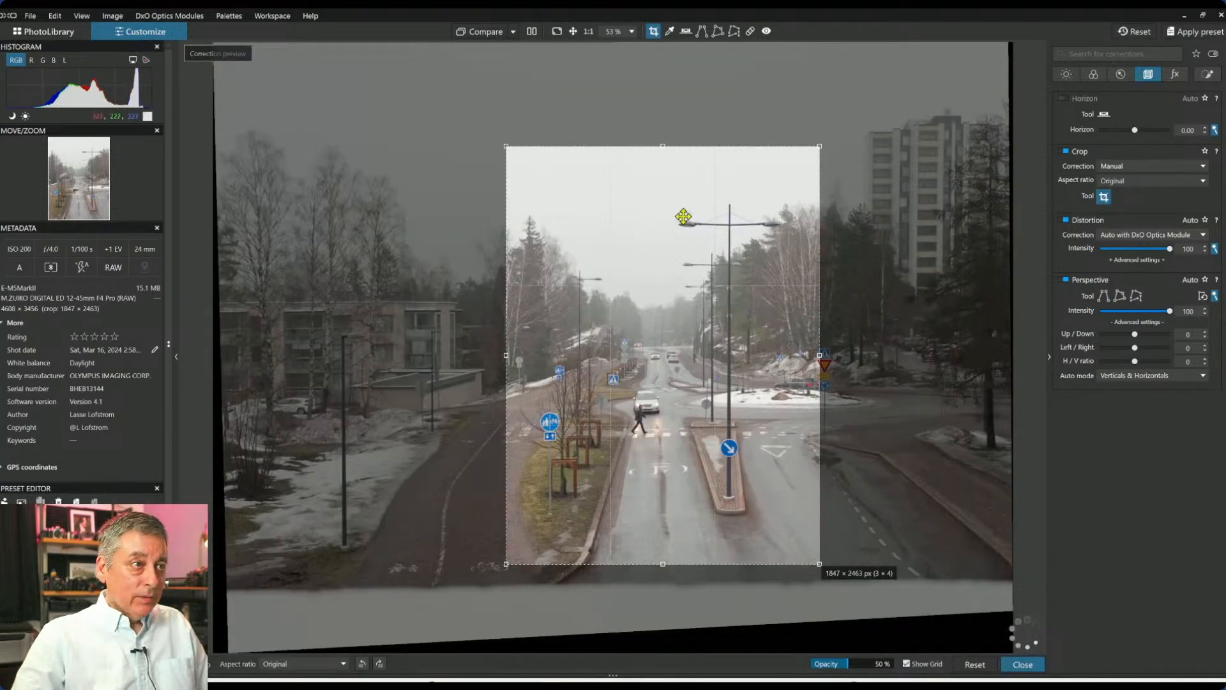
{"action": "left_click_drag", "start_coordinate": [663, 149], "coordinate": [659, 446]}
{"action": "left_click_drag", "start_coordinate": [678, 508], "coordinate": [679, 499]}
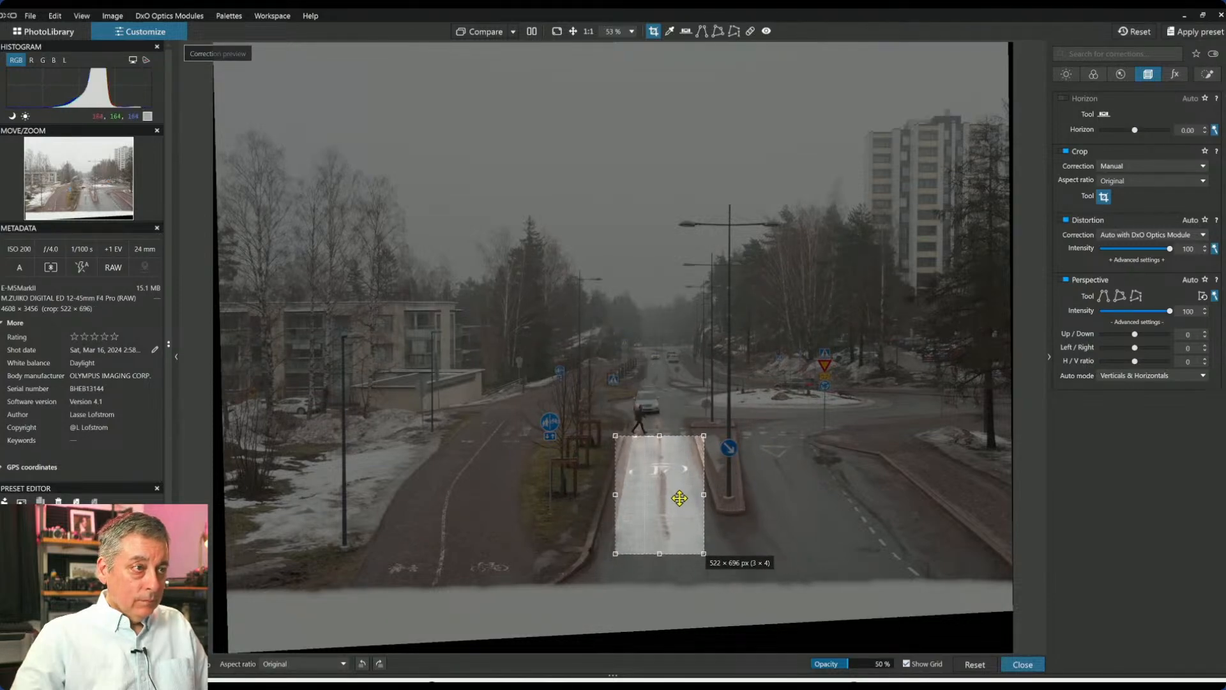
{"action": "left_click_drag", "start_coordinate": [658, 437], "coordinate": [657, 130]}
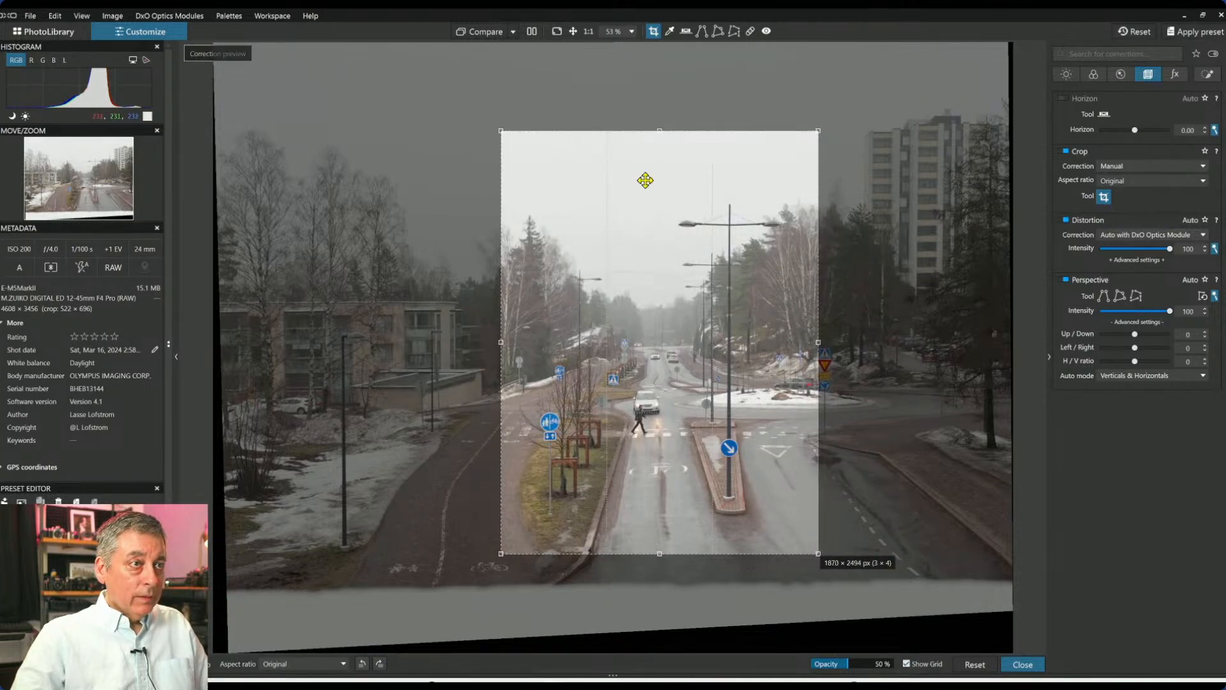
{"action": "left_click_drag", "start_coordinate": [660, 557], "coordinate": [660, 565]}
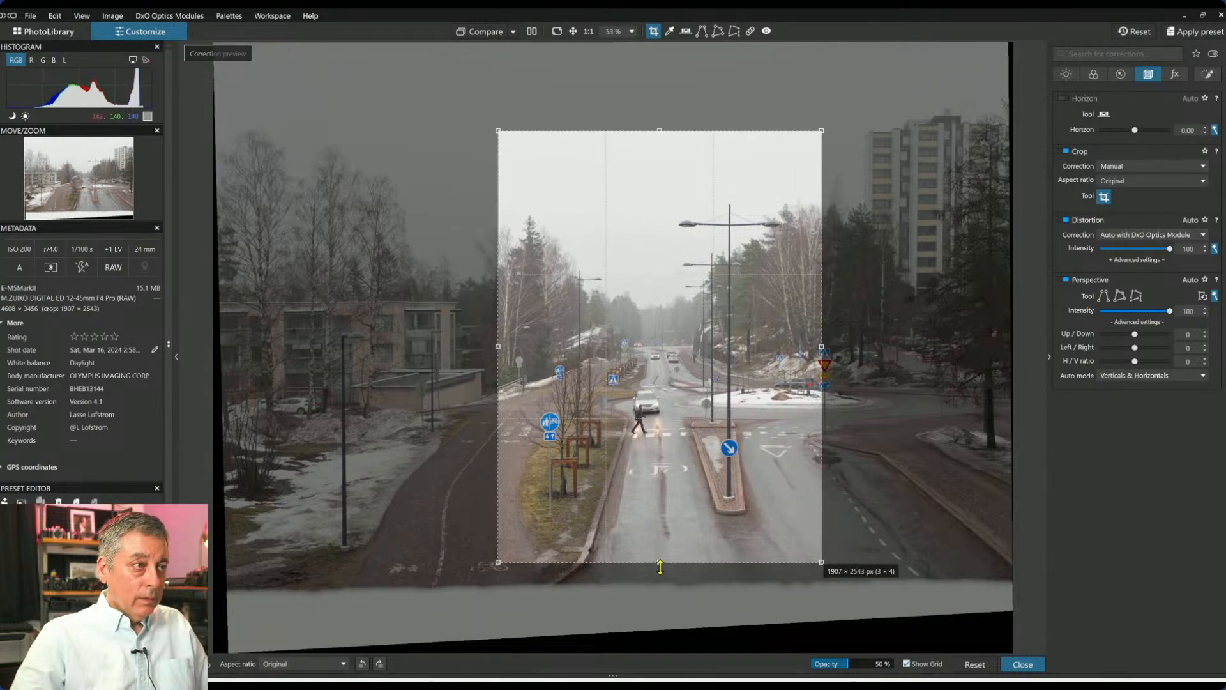
{"action": "left_click_drag", "start_coordinate": [661, 568], "coordinate": [659, 570]}
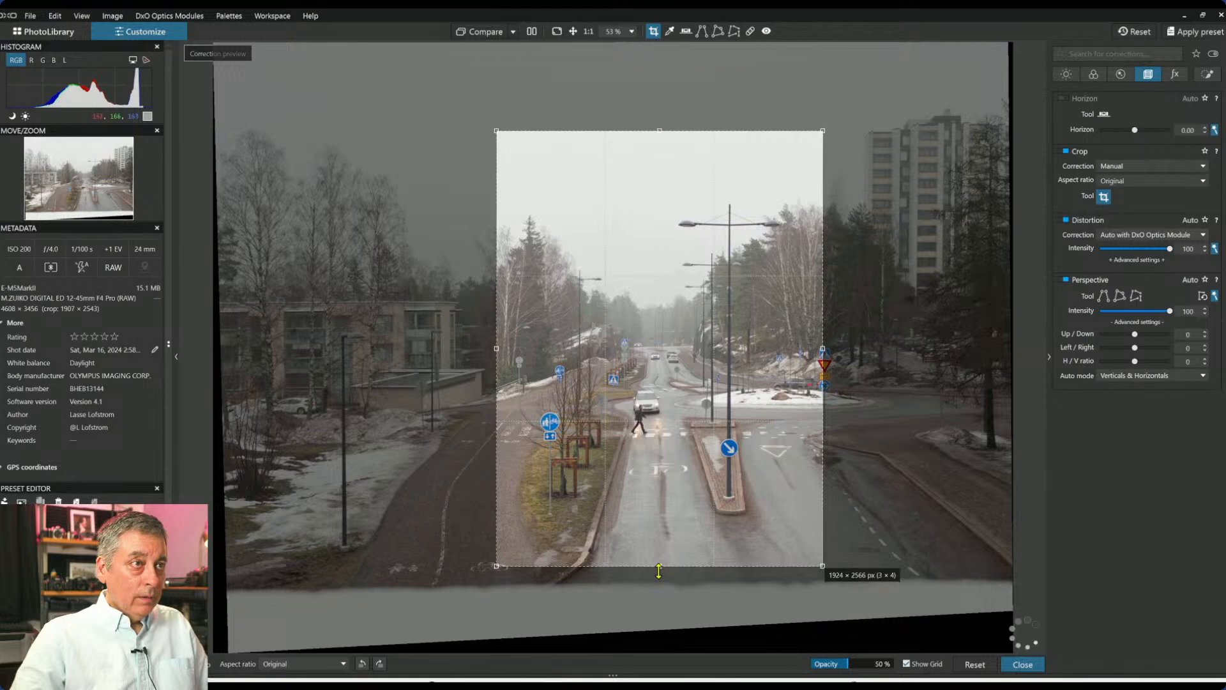
{"action": "key", "text": "Return"}
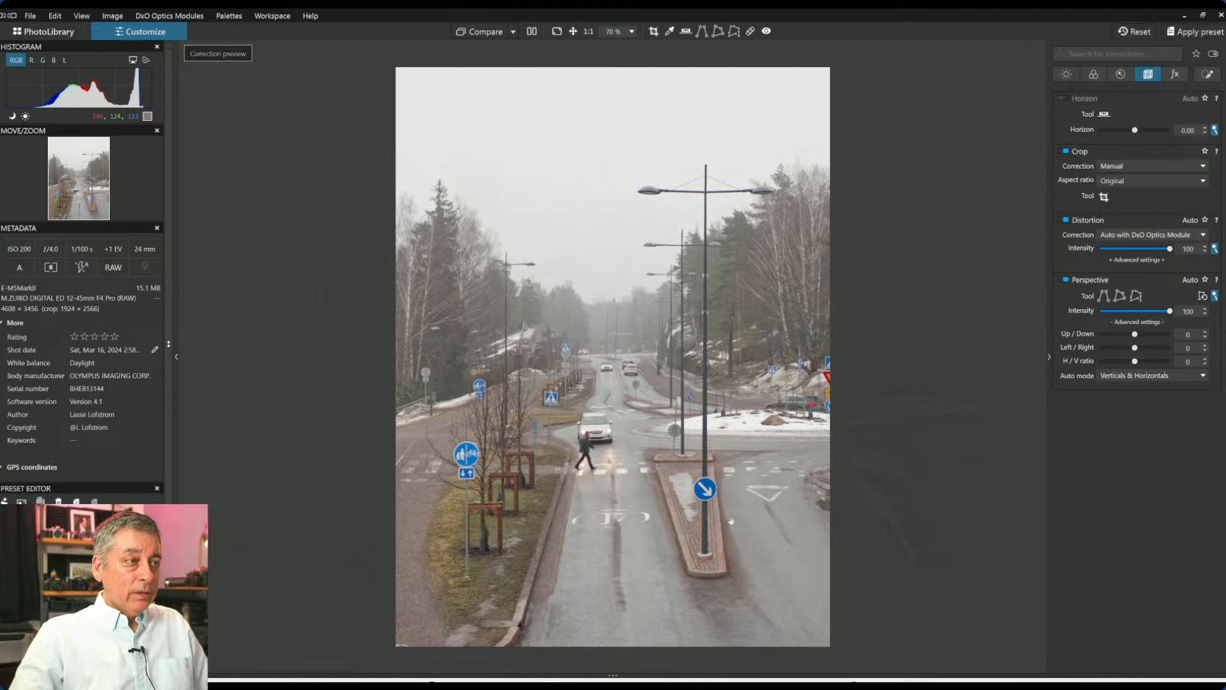
Set the Selective Tone blacks to -50 and midtones to 30, and the DxO ClearView Plus intensity to 39.
{"action": "left_click", "coordinate": [1126, 80]}
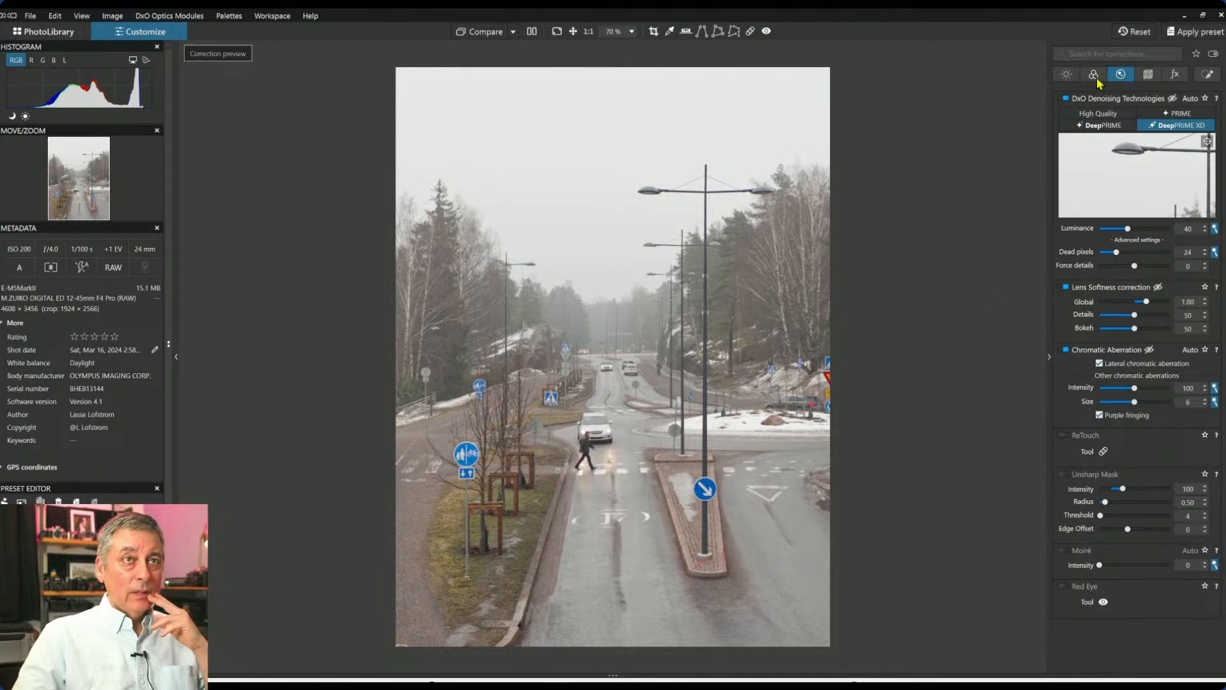
{"action": "left_click", "coordinate": [1066, 75]}
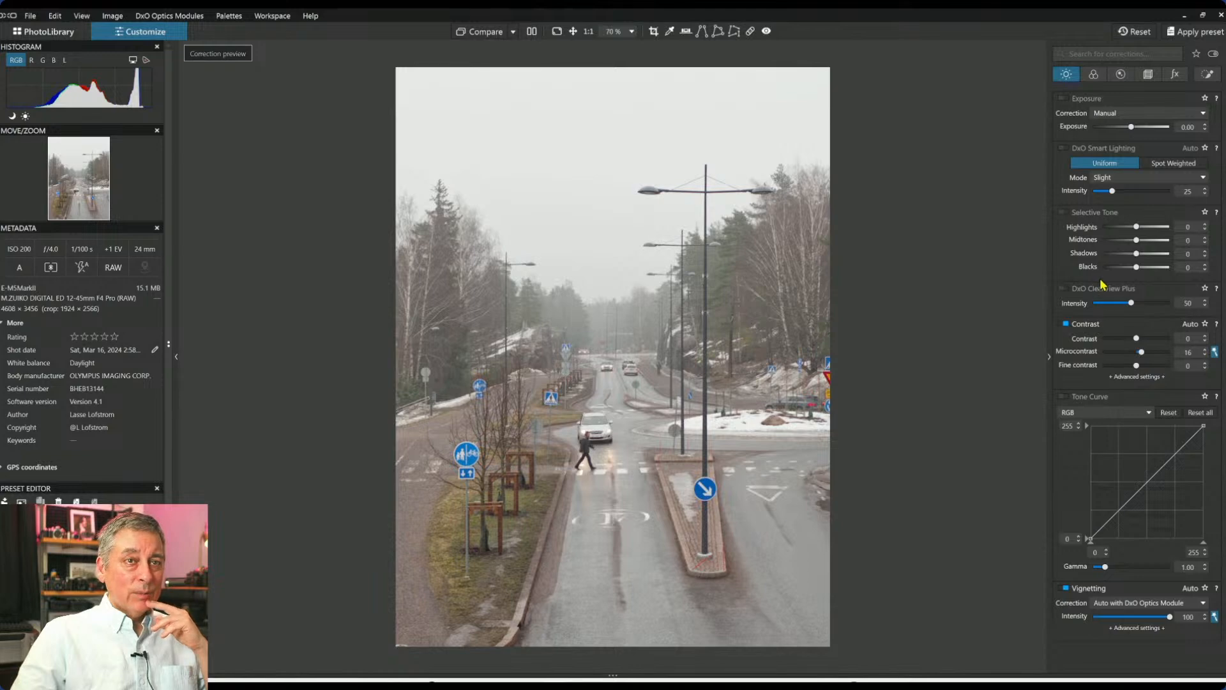
{"action": "left_click", "coordinate": [1120, 268]}
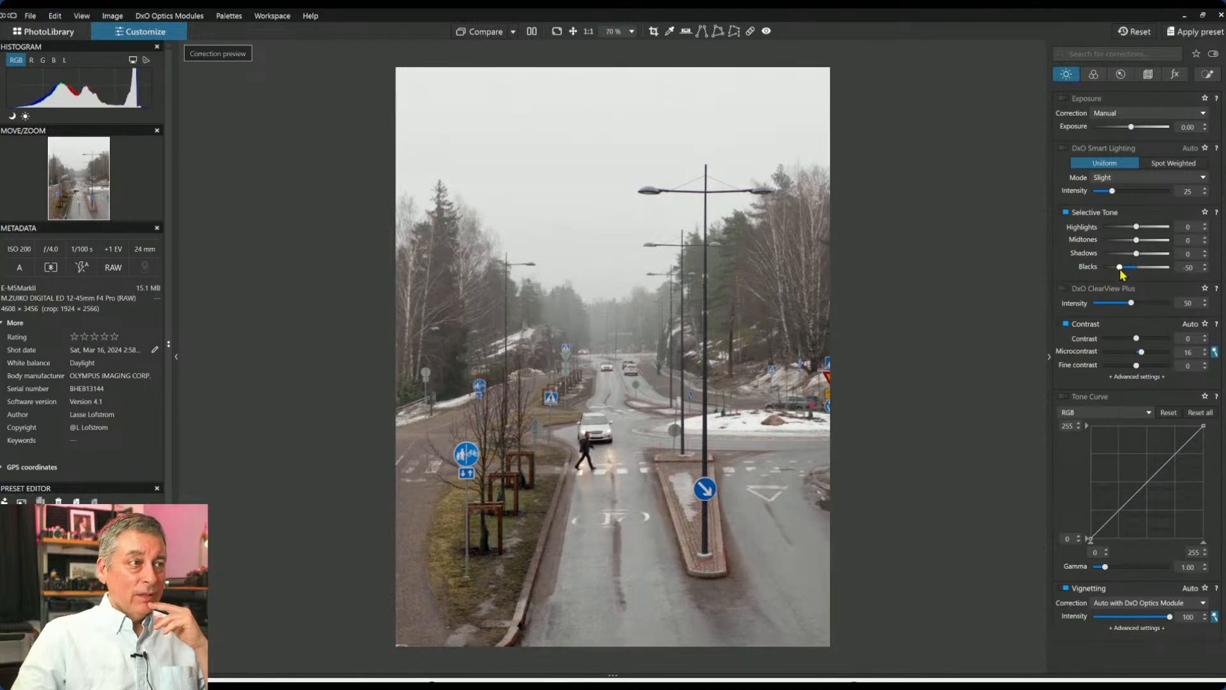
{"action": "left_click", "coordinate": [1118, 304]}
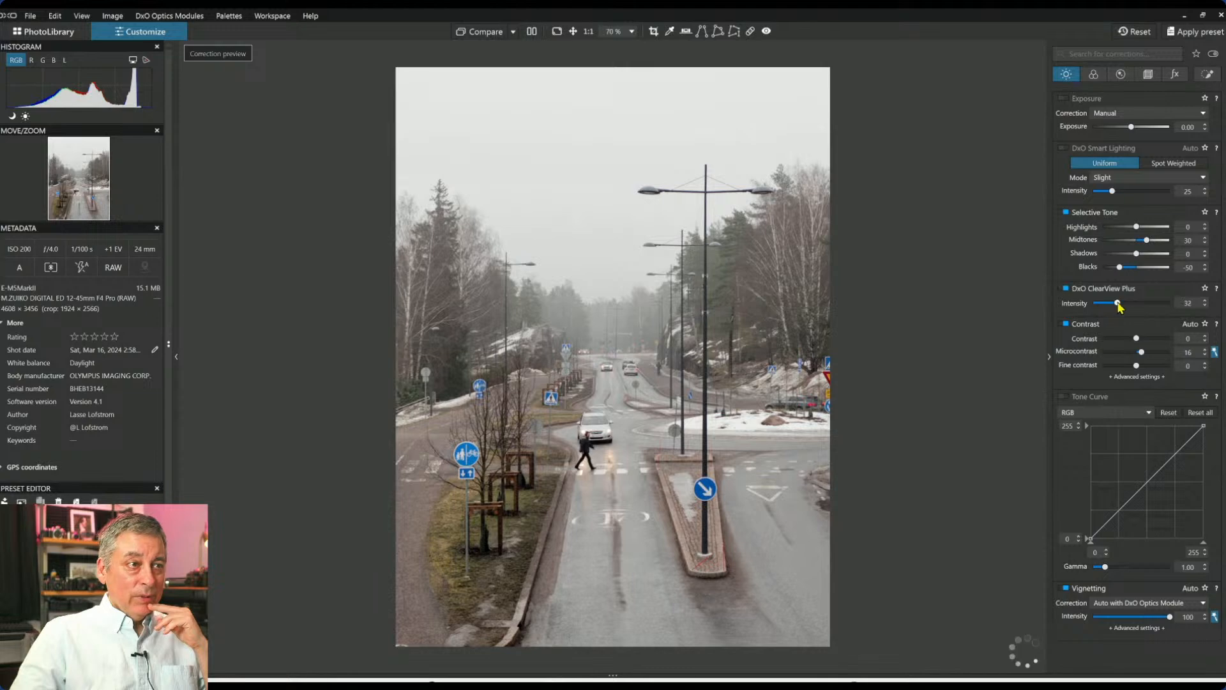
{"action": "left_click_drag", "start_coordinate": [1118, 305], "coordinate": [1124, 306]}
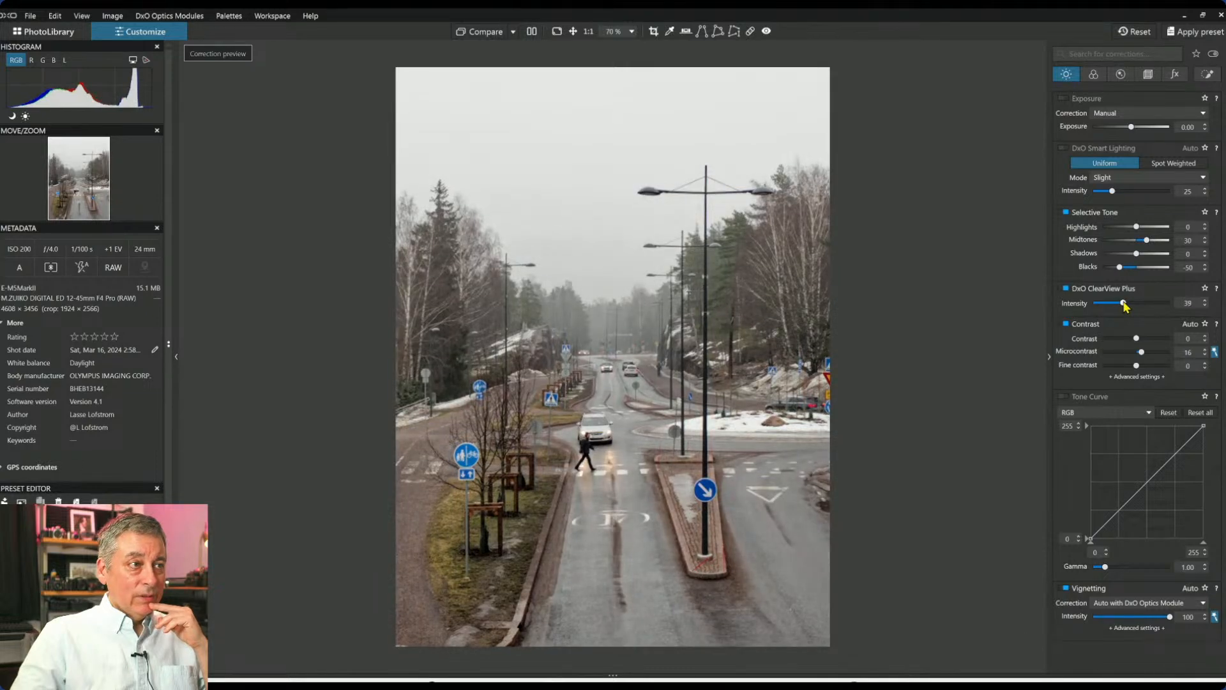
Convert the street photo to black and white, switching back to colour once to compare the two renderings.
{"action": "left_click", "coordinate": [1094, 74]}
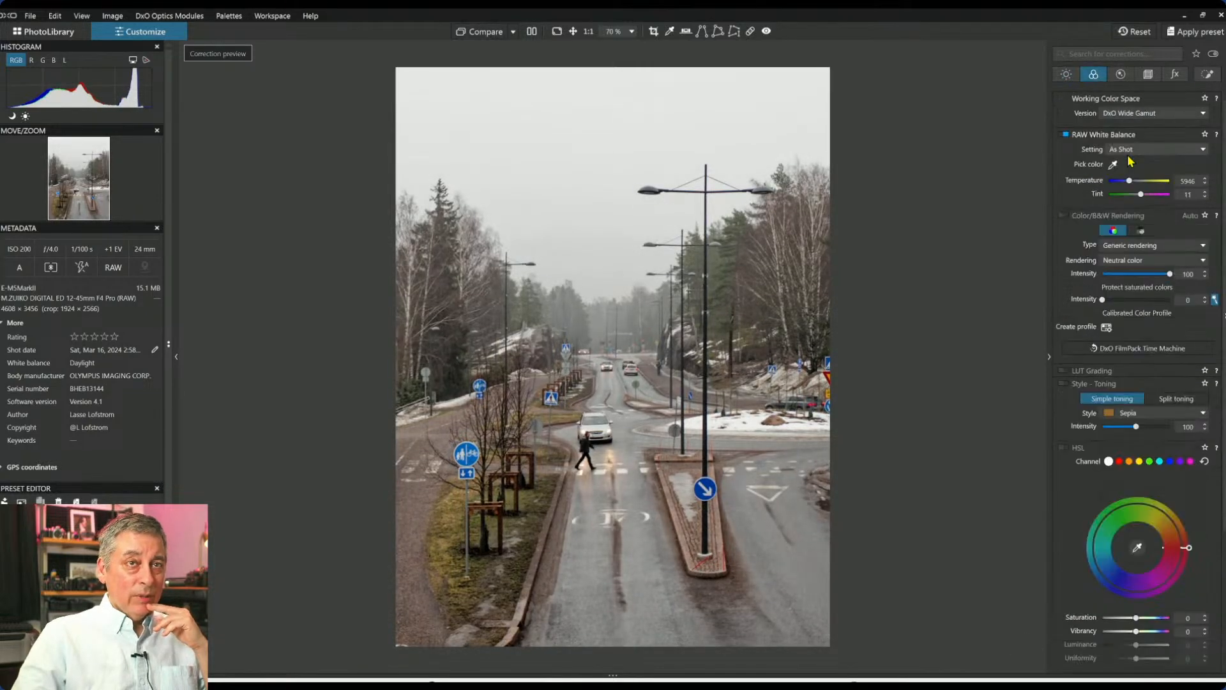
{"action": "left_click", "coordinate": [1141, 230]}
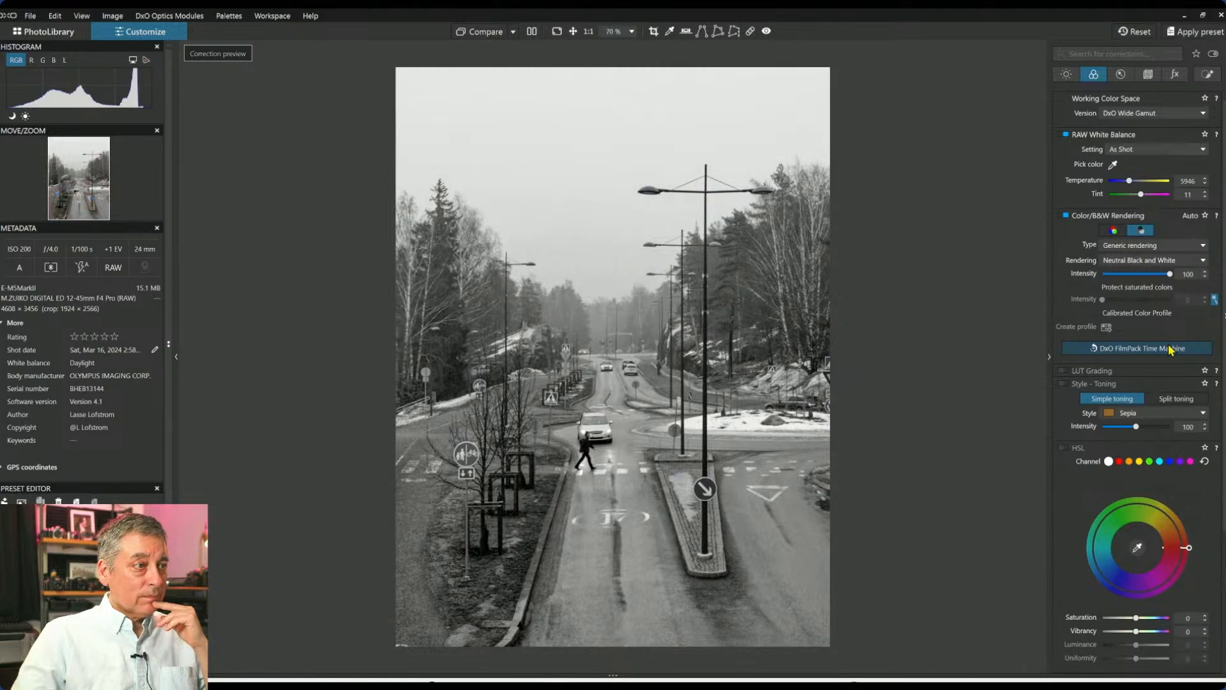
{"action": "left_click", "coordinate": [1122, 235]}
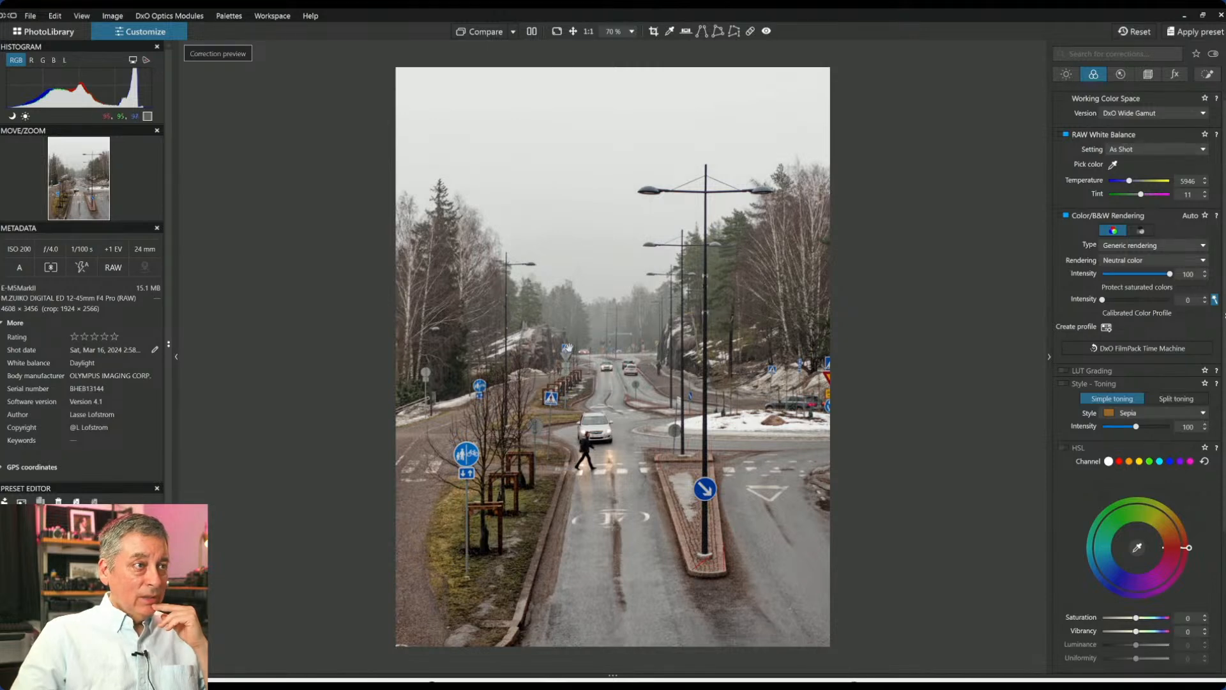
{"action": "left_click", "coordinate": [1141, 230]}
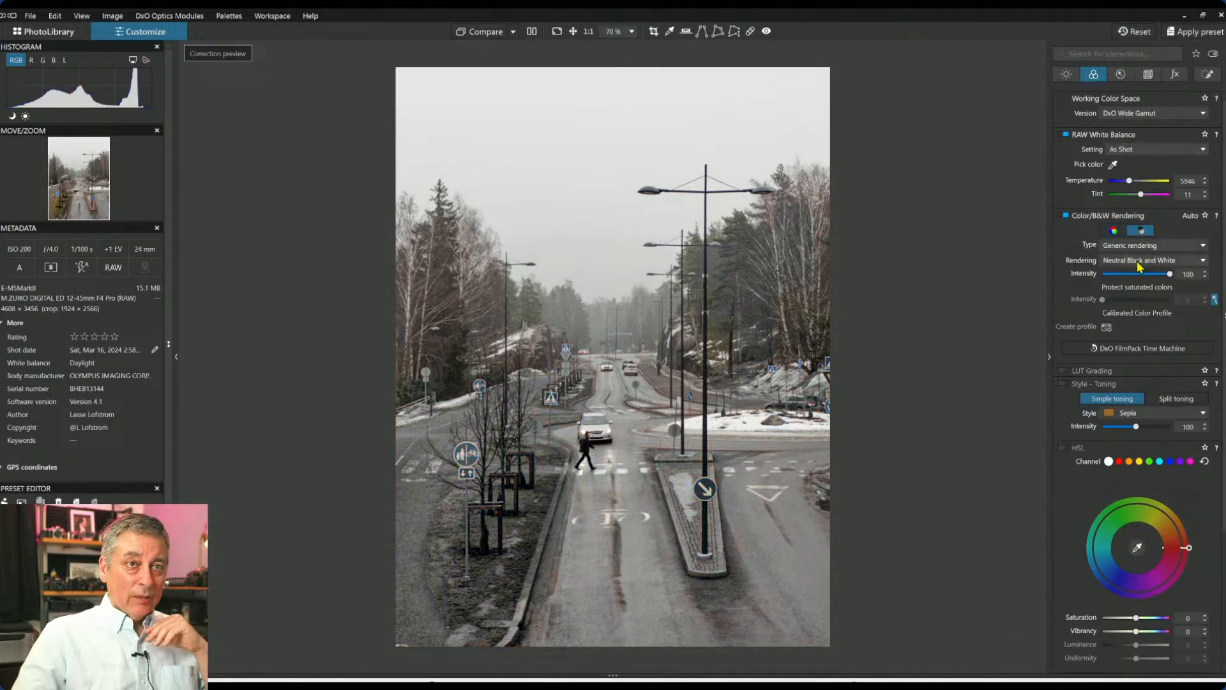
Try the DxO B&W Balanced, Faded and Strong renderings on the photo and settle on DxO - B&W Balanced.
{"action": "left_click", "coordinate": [1143, 260]}
{"action": "left_click", "coordinate": [1140, 285]}
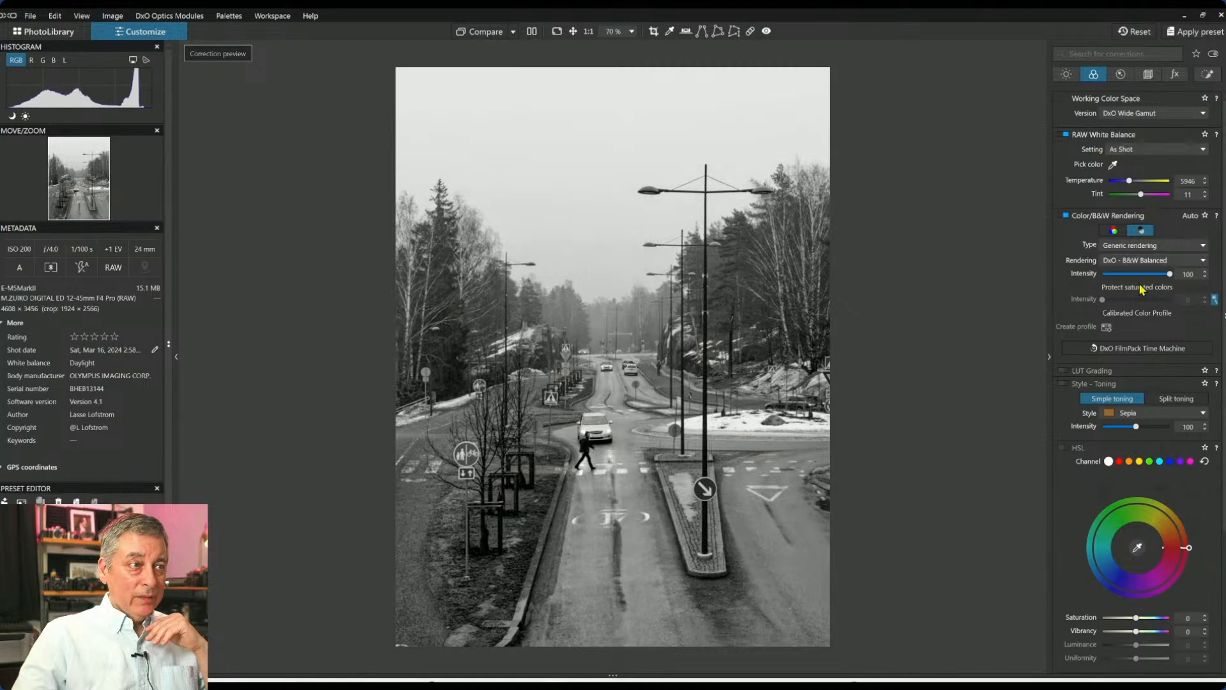
{"action": "left_click", "coordinate": [1142, 262]}
{"action": "left_click", "coordinate": [1142, 272]}
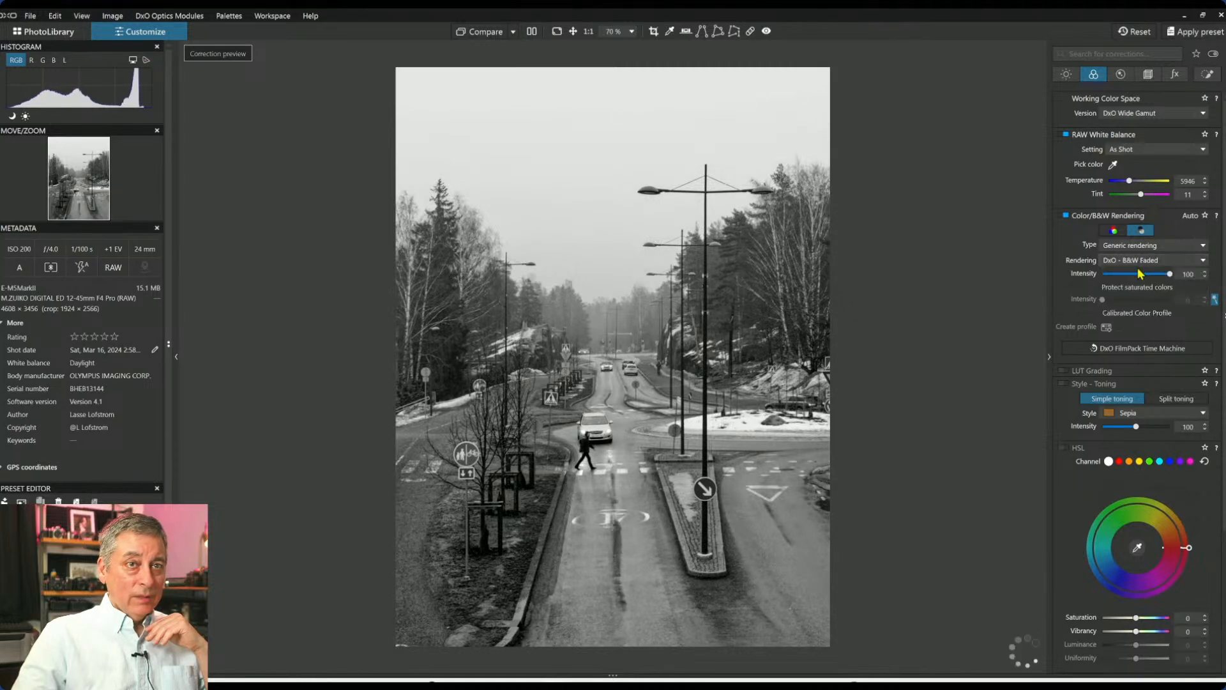
{"action": "left_click", "coordinate": [1140, 262]}
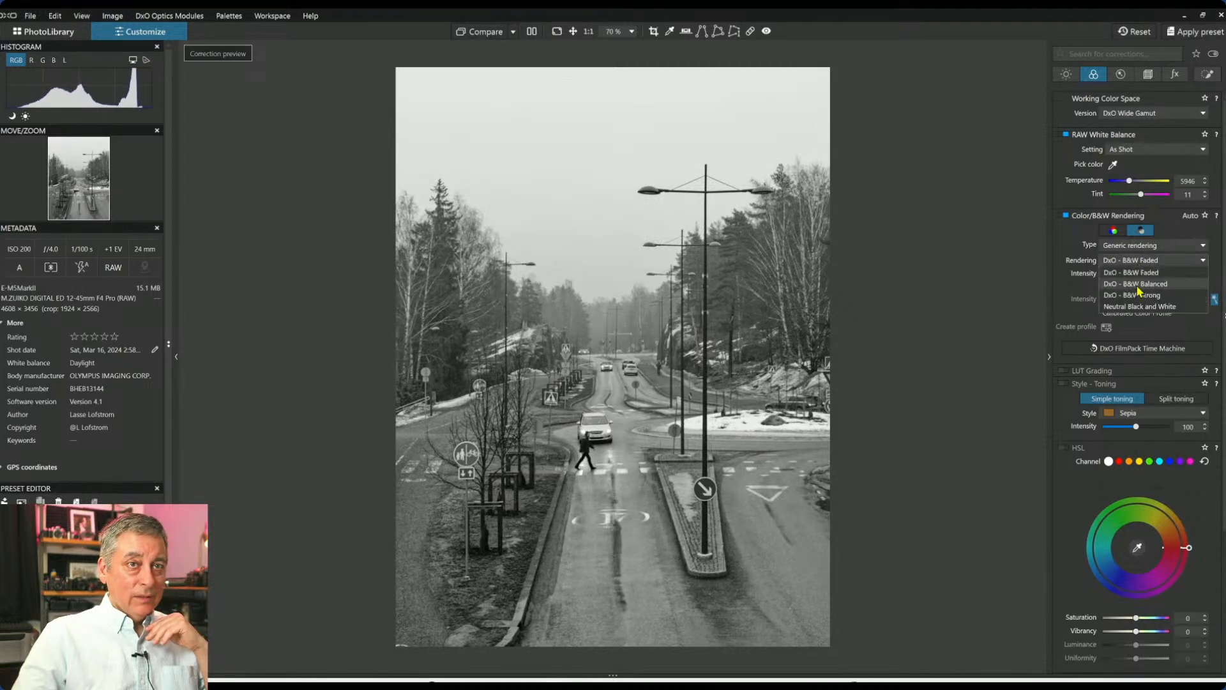
{"action": "left_click", "coordinate": [1141, 301]}
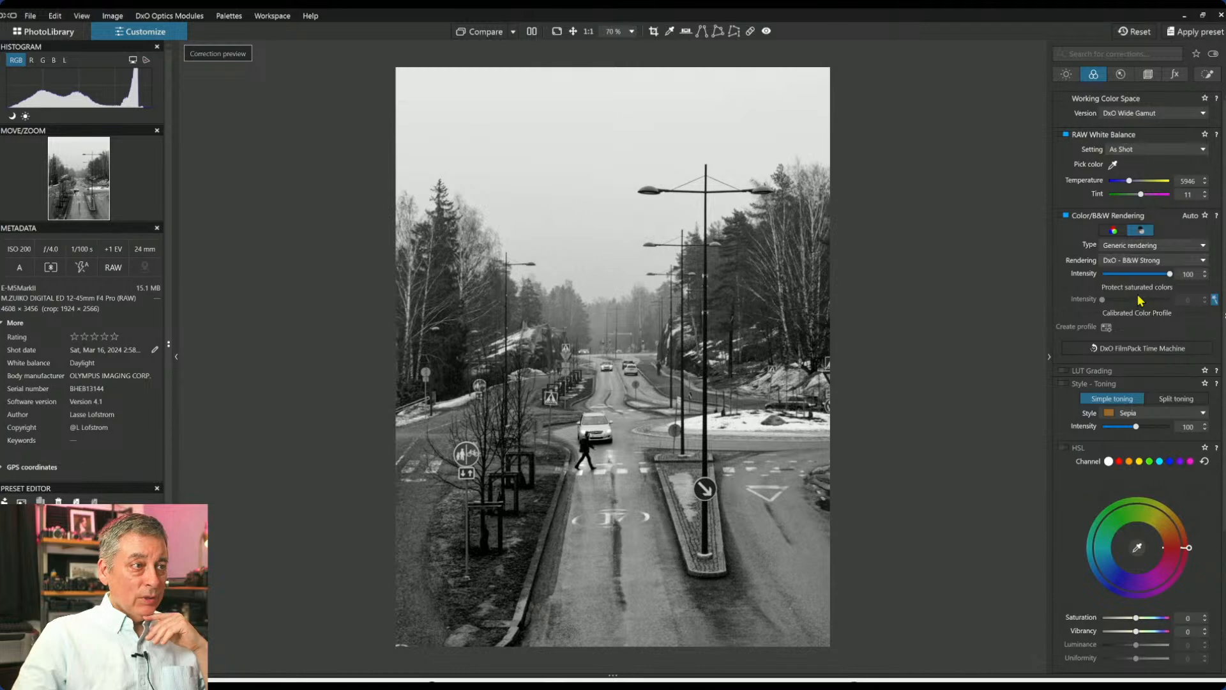
{"action": "left_click", "coordinate": [1142, 262]}
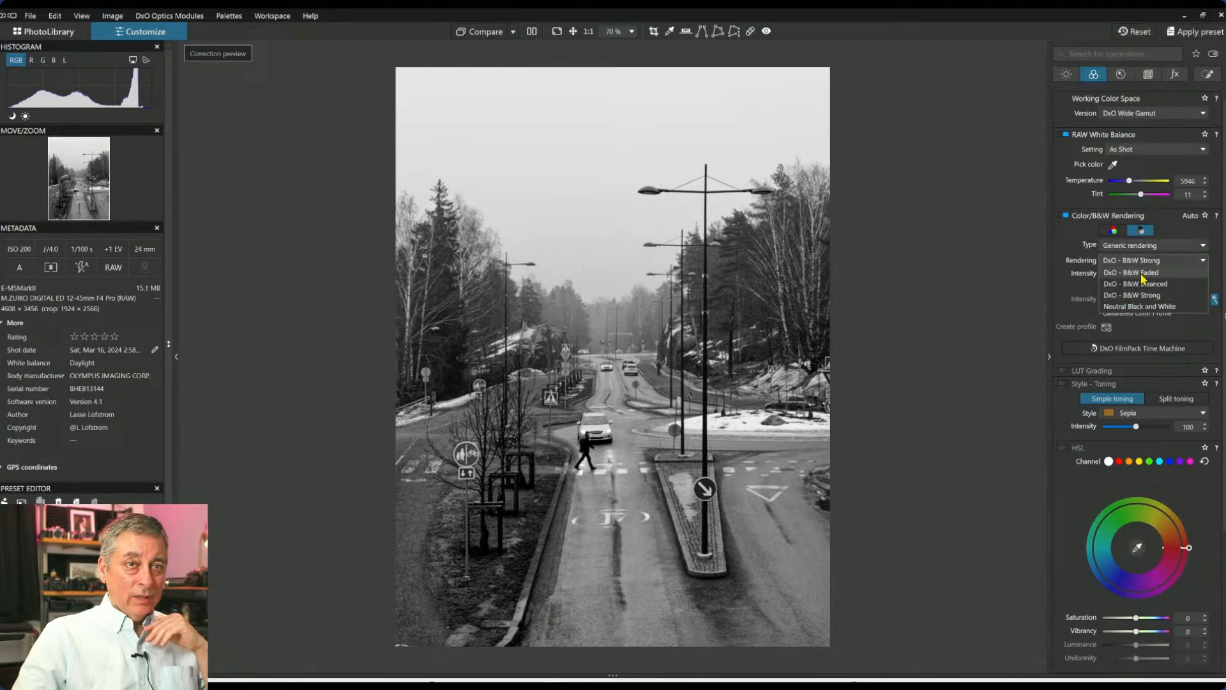
{"action": "left_click", "coordinate": [1143, 273]}
{"action": "left_click", "coordinate": [1142, 267]}
{"action": "left_click", "coordinate": [1144, 285]}
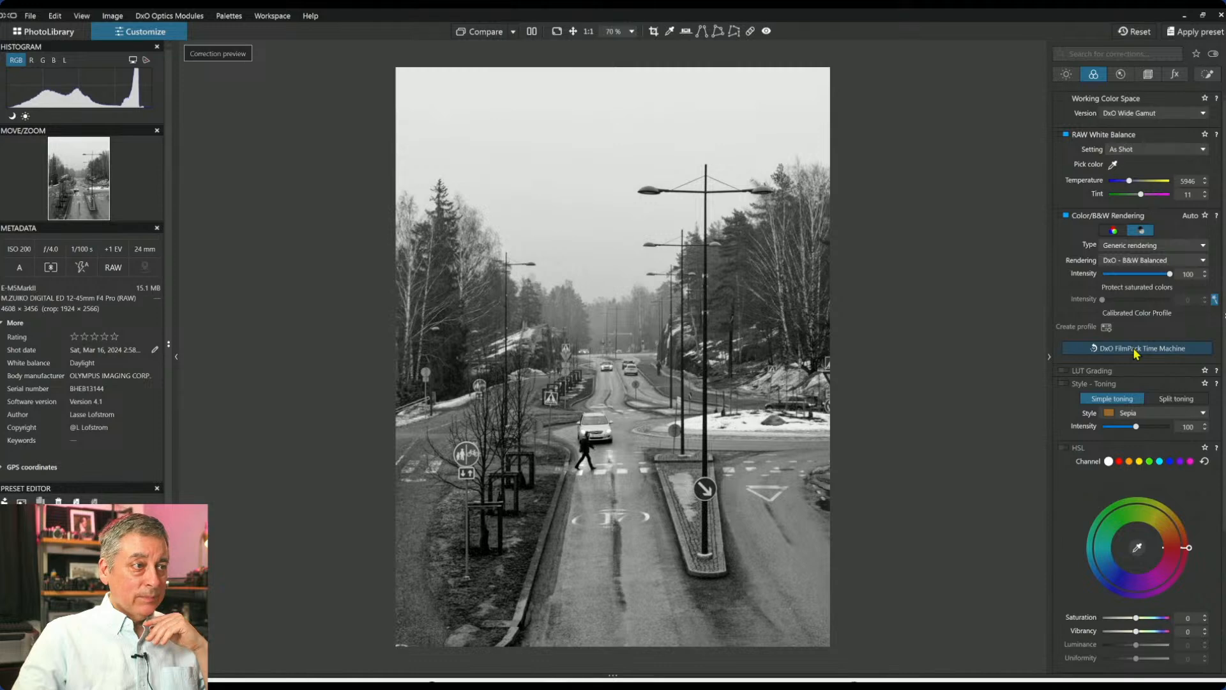
Add a control line mask over the sky, fading out toward the distant road, and set its luma selectivity to 62.
{"action": "scroll", "coordinate": [713, 390], "scroll_direction": "up", "scroll_amount": 1}
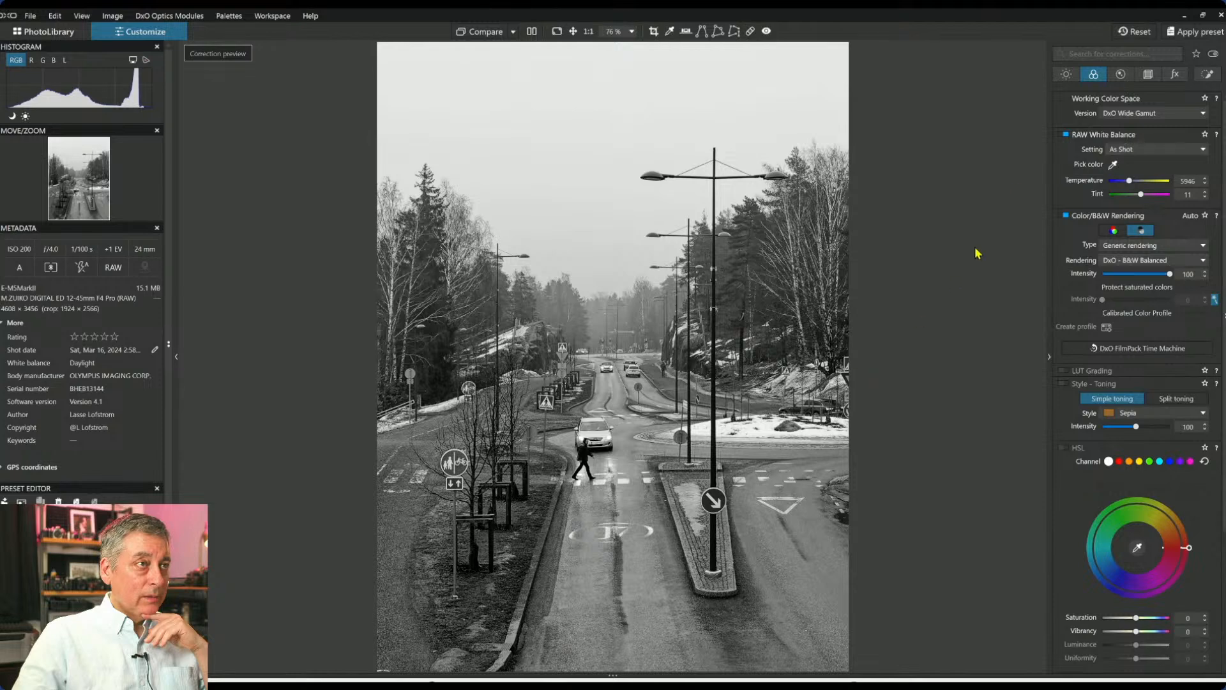
{"action": "left_click", "coordinate": [1208, 74]}
{"action": "left_click", "coordinate": [1109, 115]}
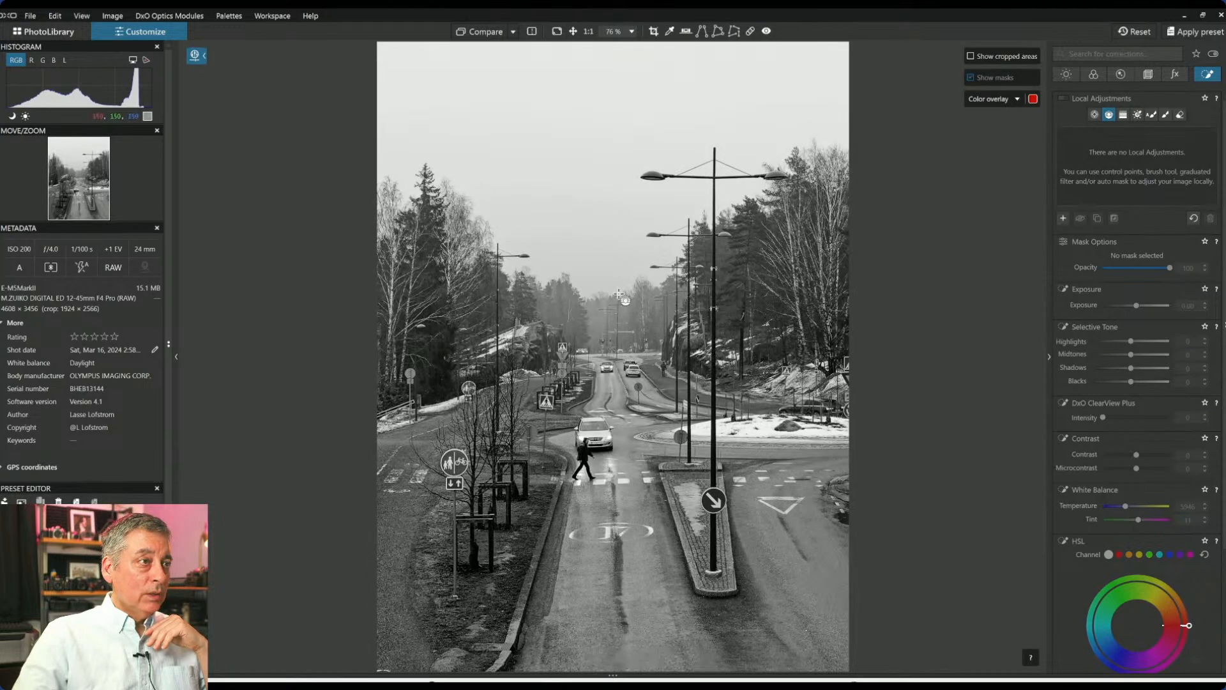
{"action": "left_click_drag", "start_coordinate": [609, 254], "coordinate": [610, 365]}
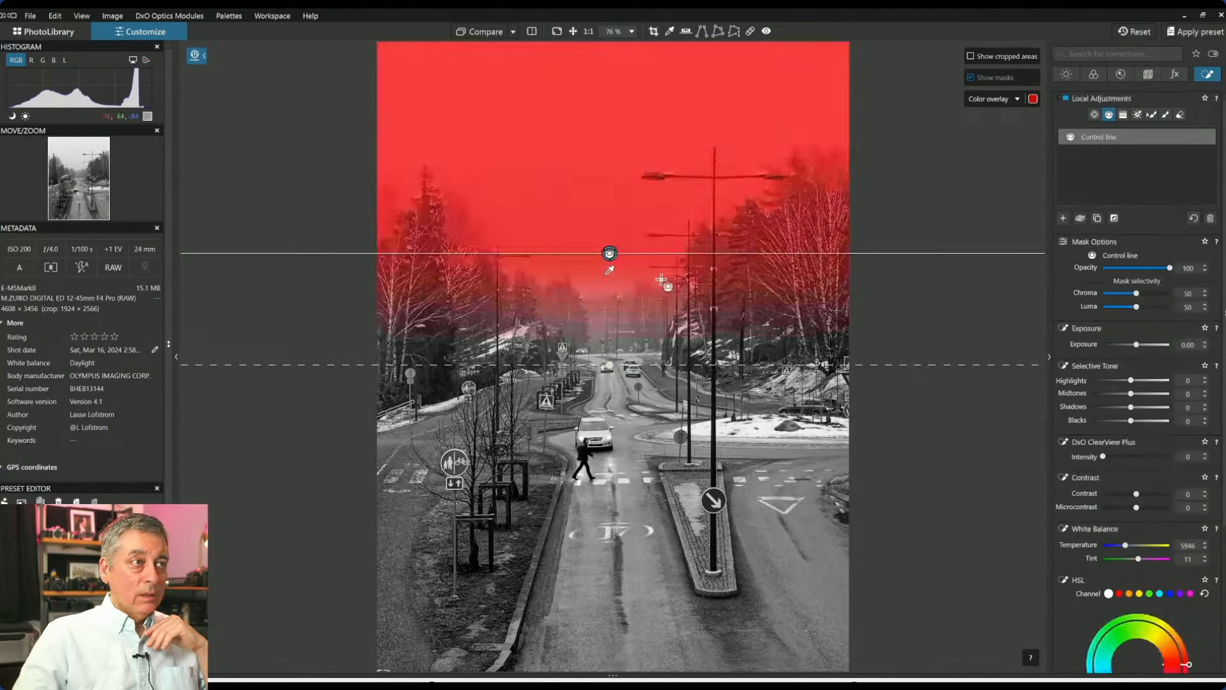
{"action": "left_click", "coordinate": [1146, 307]}
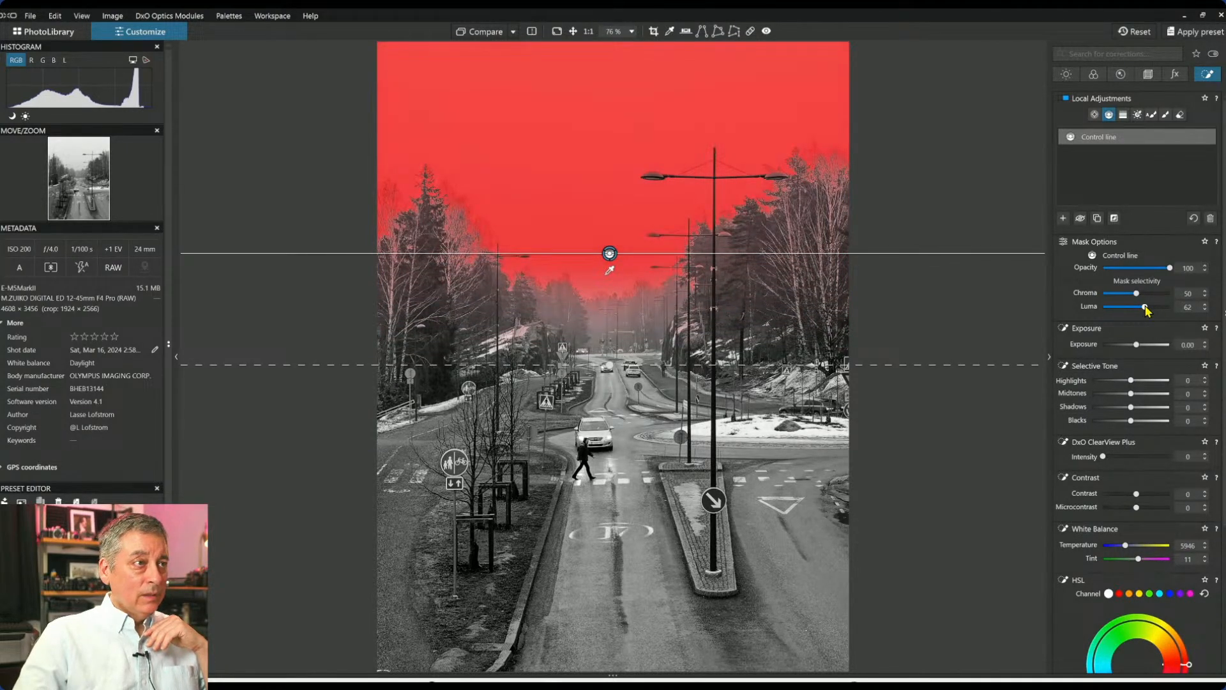
Set the sky mask's ClearView Plus intensity to 44 and, after trying stronger values, its highlights to 26.
{"action": "left_click", "coordinate": [1133, 457]}
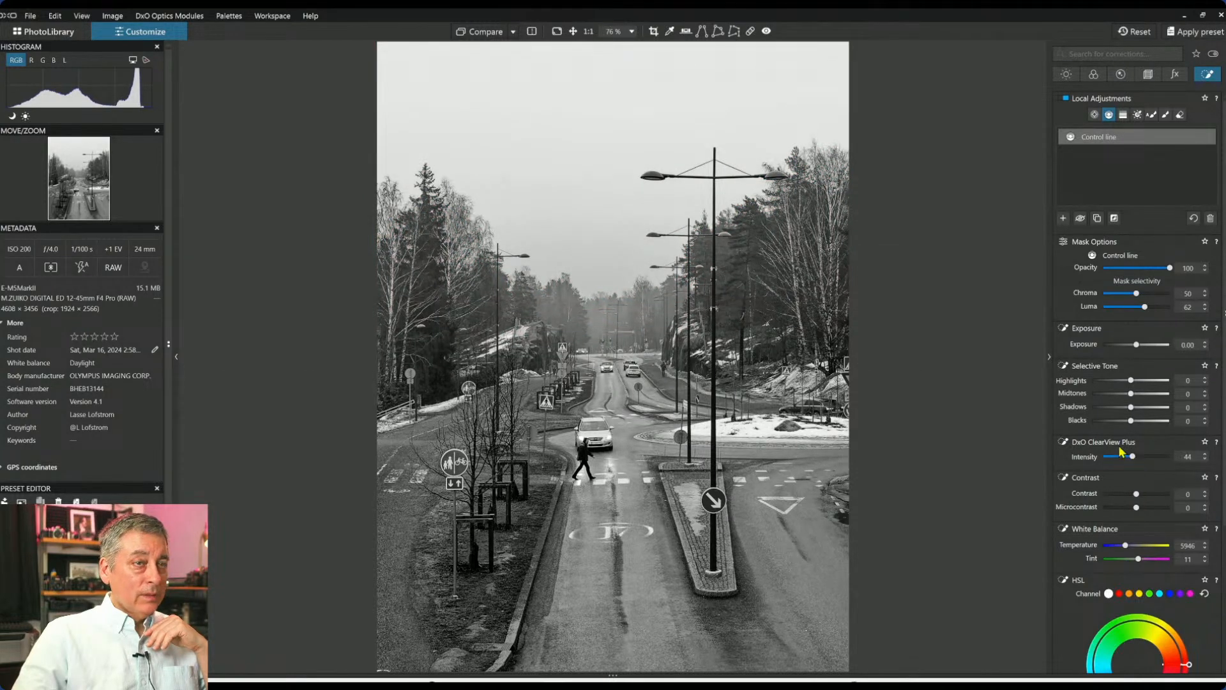
{"action": "left_click", "coordinate": [1103, 382]}
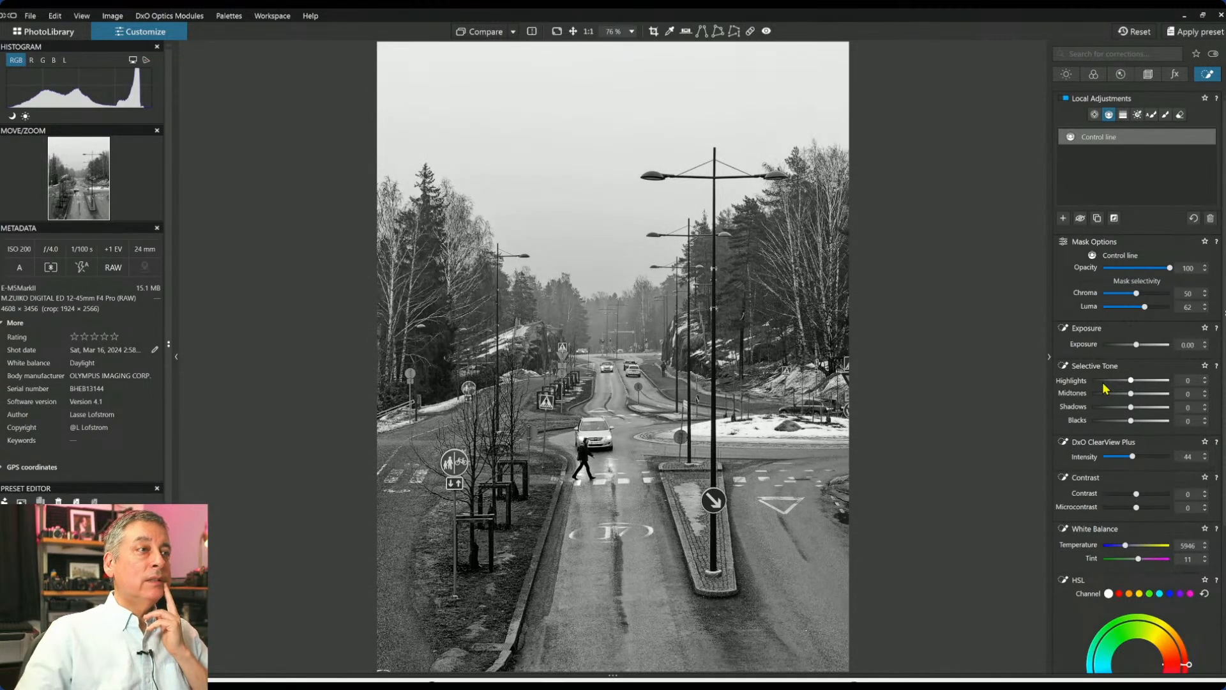
{"action": "left_click", "coordinate": [1170, 381]}
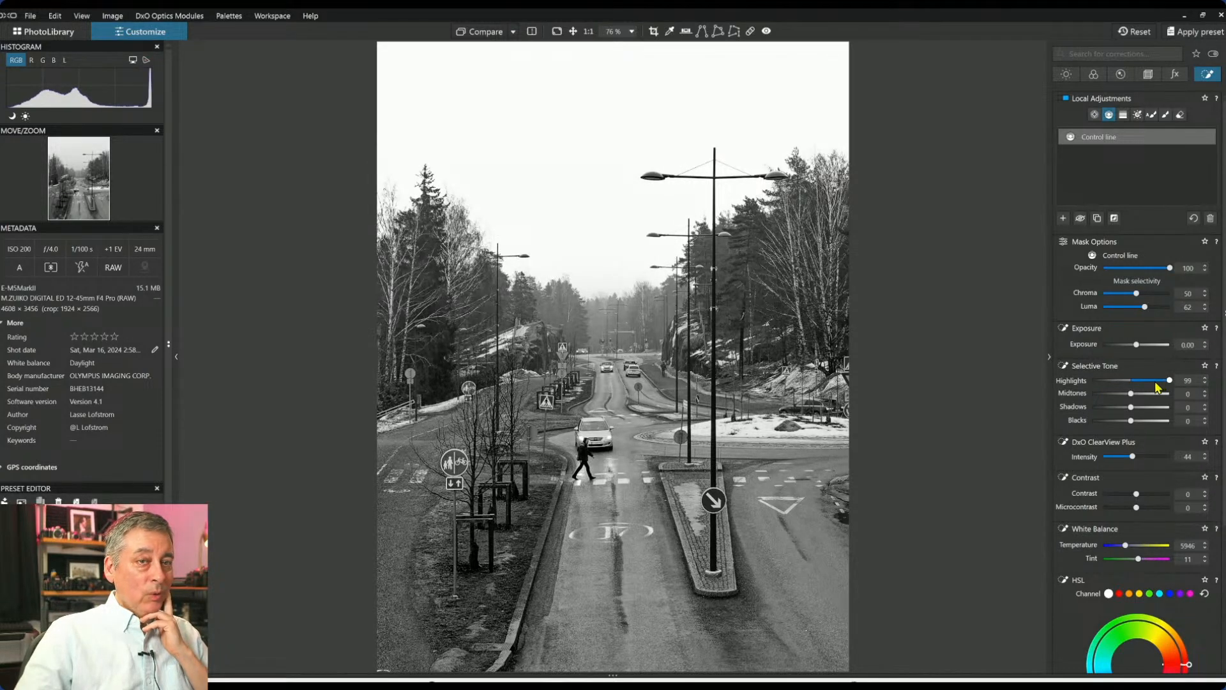
{"action": "left_click", "coordinate": [1154, 381]}
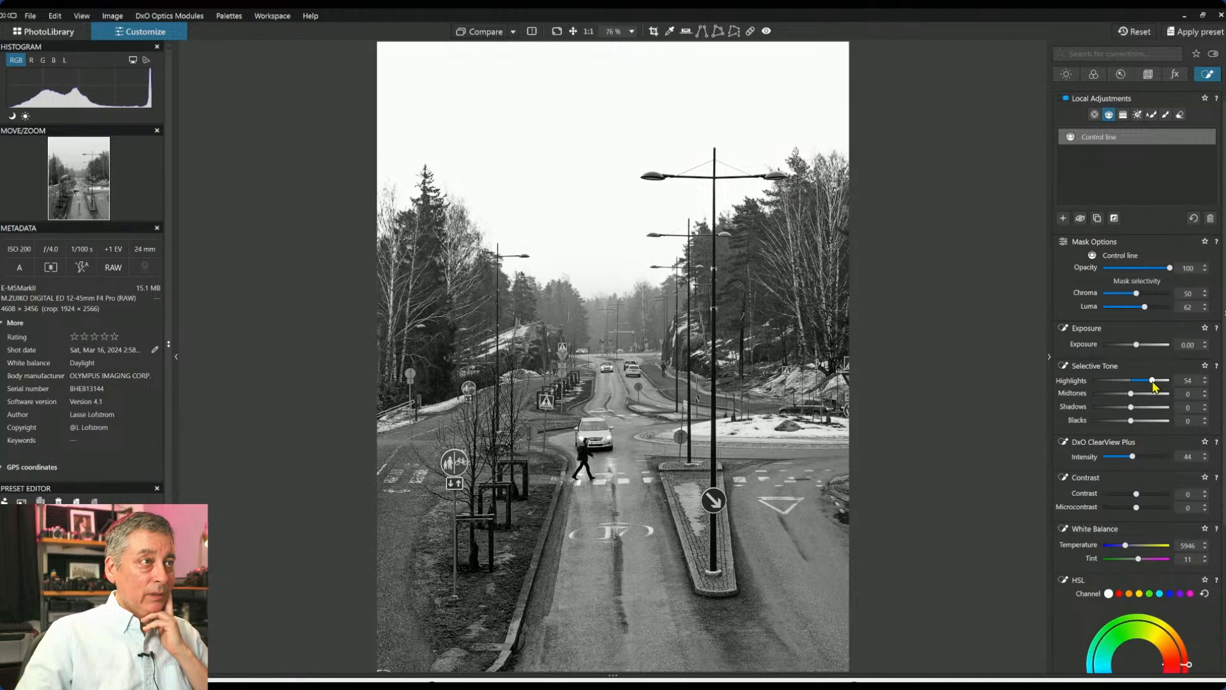
{"action": "left_click", "coordinate": [1141, 381]}
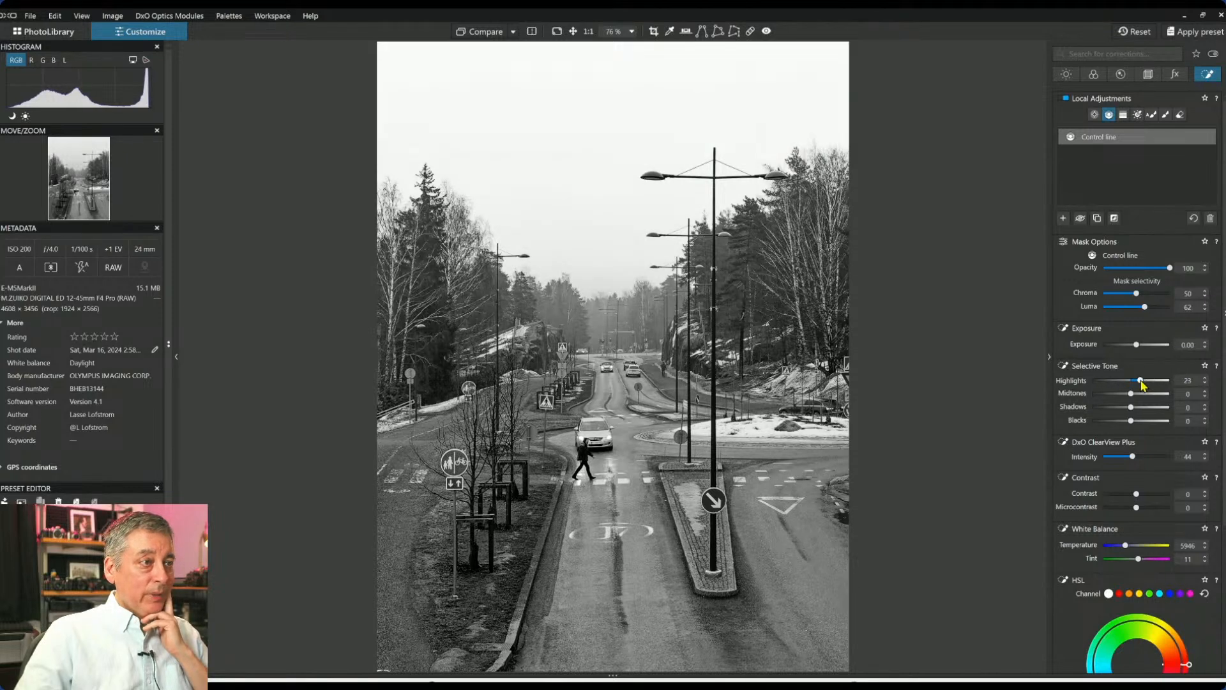
{"action": "left_click", "coordinate": [1143, 381]}
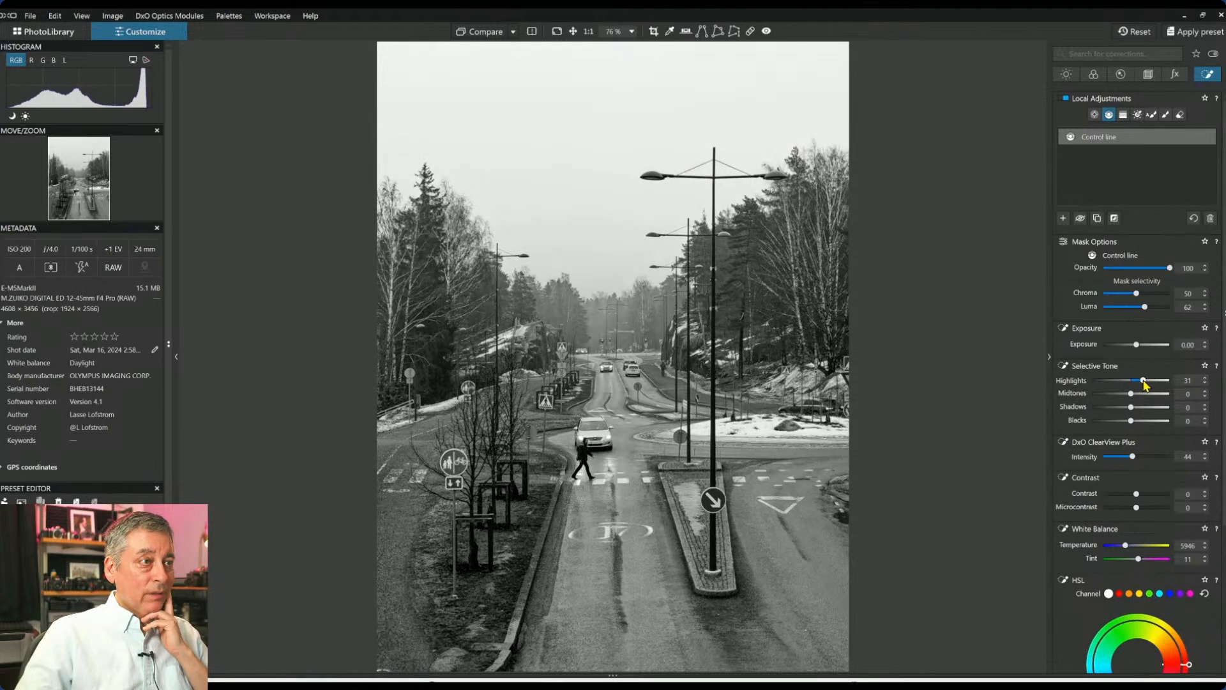
{"action": "left_click_drag", "start_coordinate": [1142, 381], "coordinate": [1142, 381]}
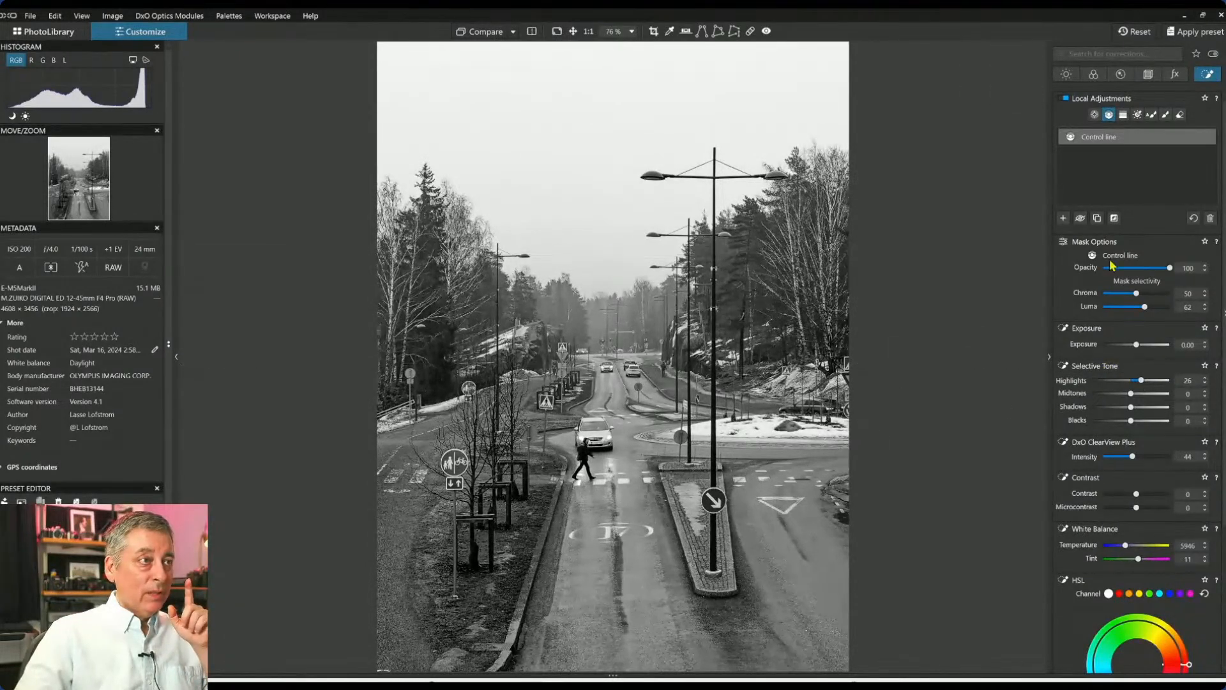
Add a control point mask on the road beside the crossing pedestrian, shrinking its circle to the area around the crosswalk.
{"action": "left_click", "coordinate": [1094, 115]}
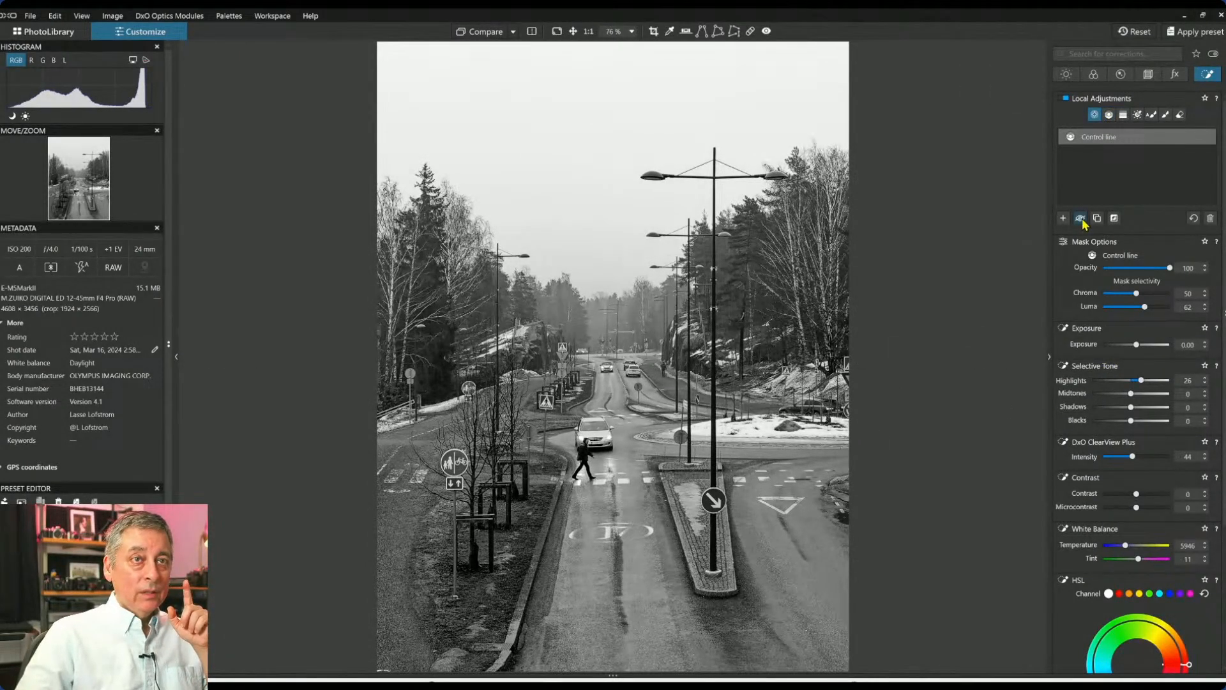
{"action": "left_click", "coordinate": [1064, 219]}
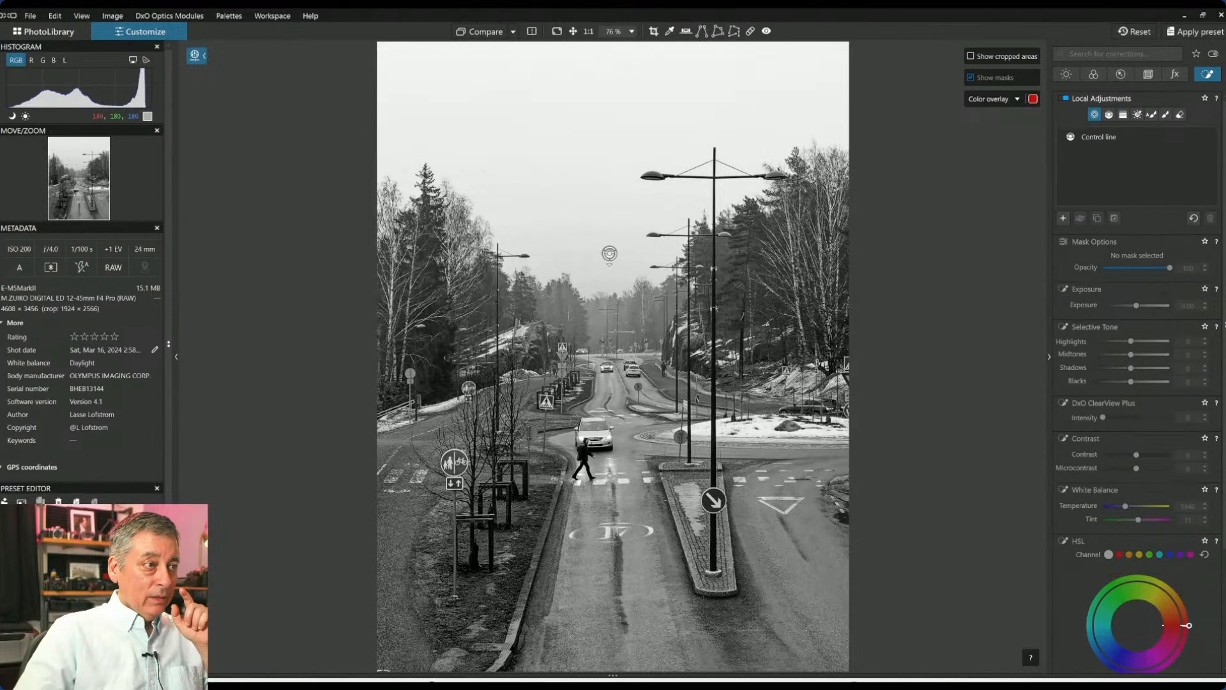
{"action": "left_click", "coordinate": [602, 465]}
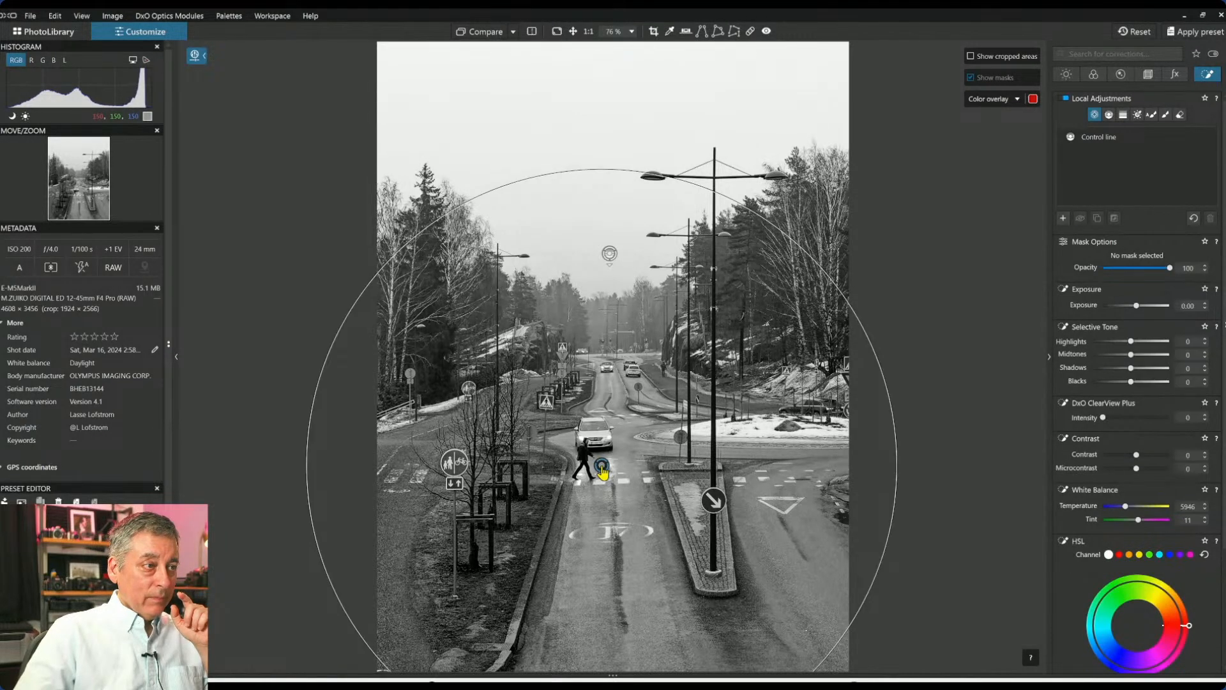
{"action": "left_click_drag", "start_coordinate": [826, 276], "coordinate": [697, 396]}
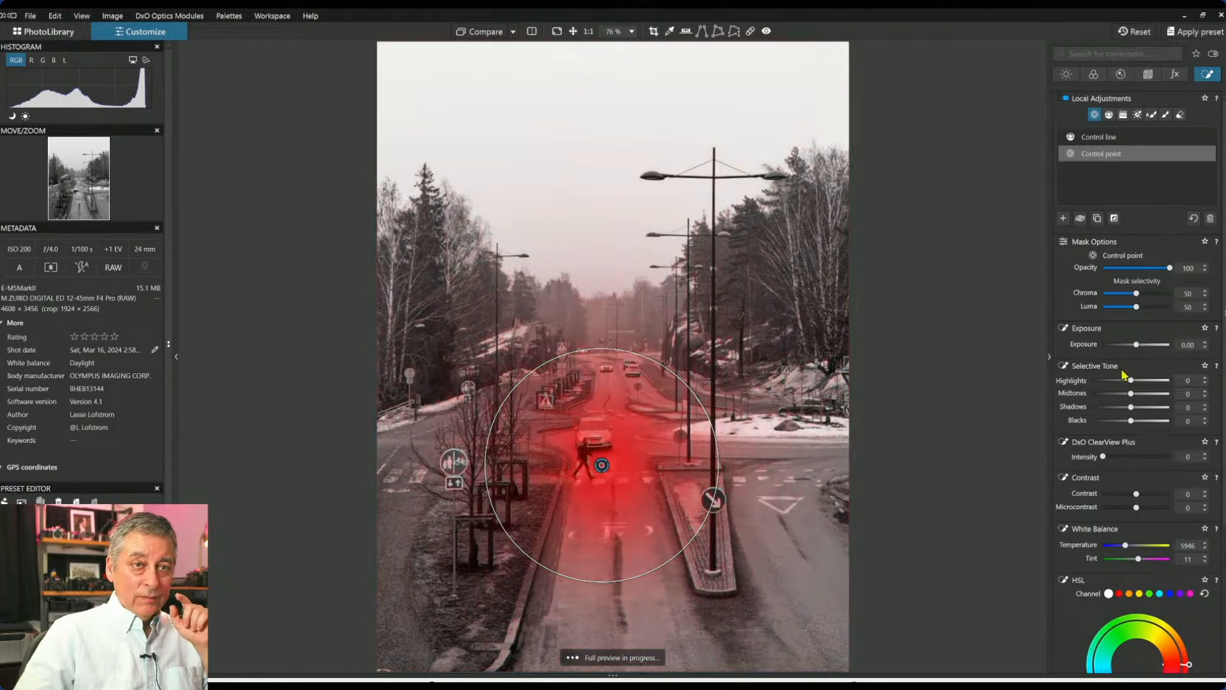
Set the pedestrian-area mask's exposure to 1.53 and its highlights to -27.
{"action": "left_click", "coordinate": [1146, 345]}
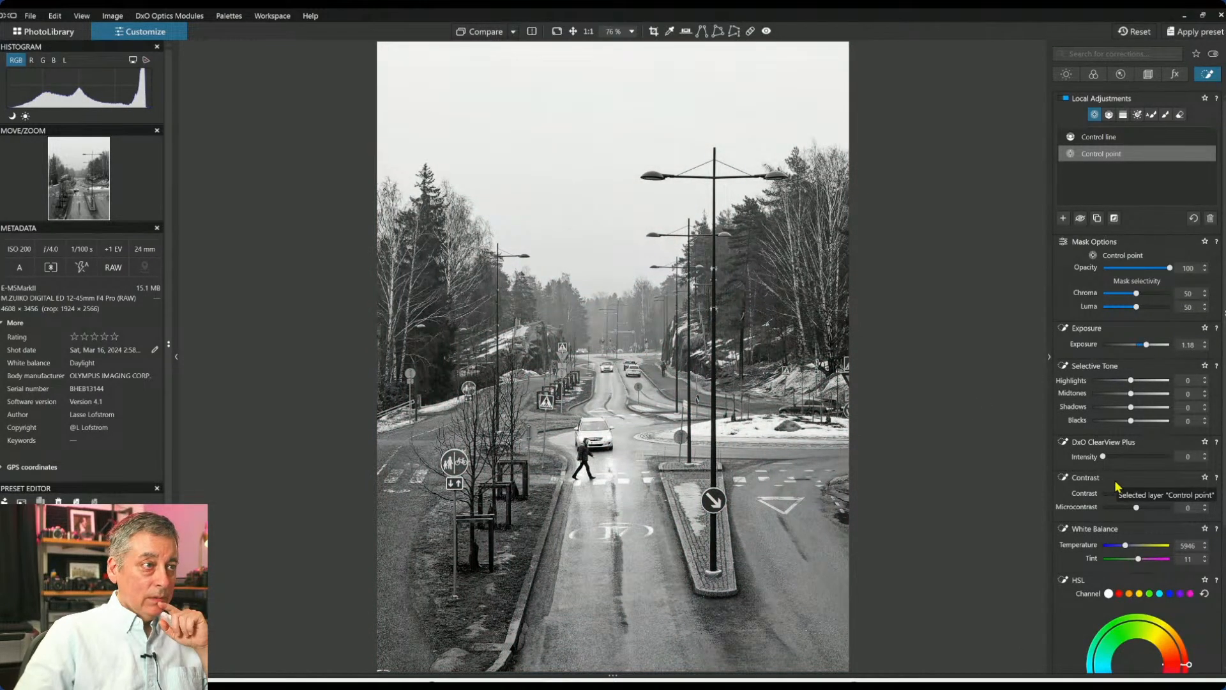
{"action": "left_click", "coordinate": [1126, 382]}
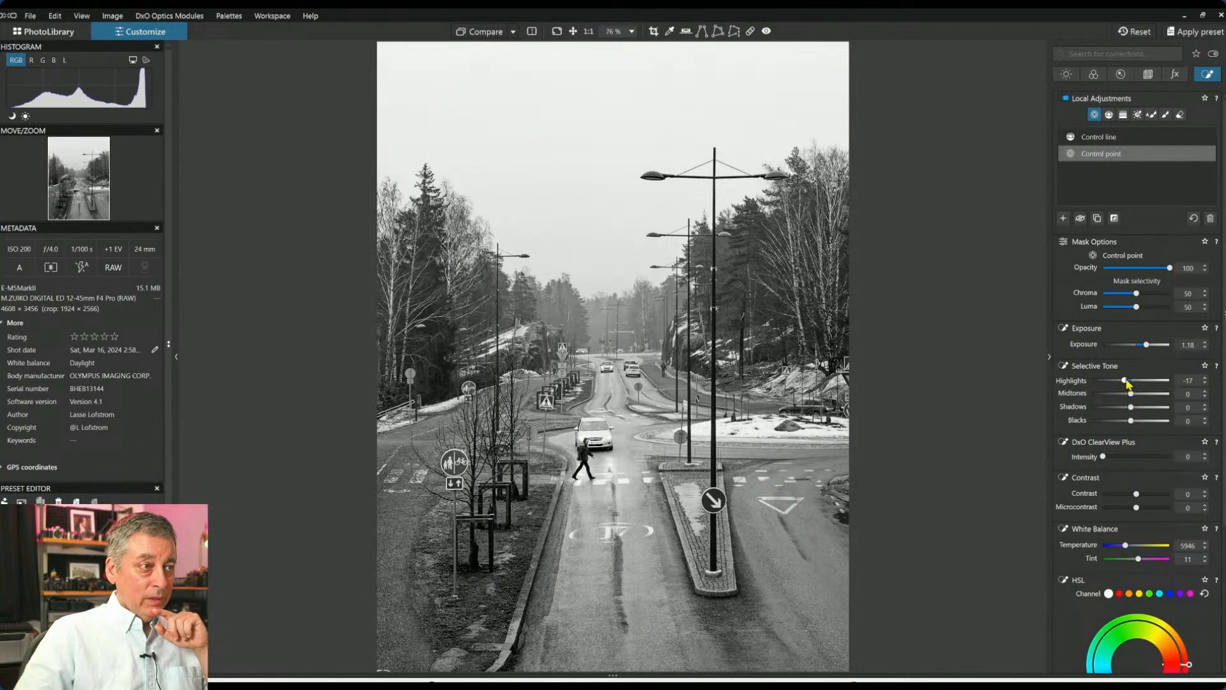
{"action": "left_click_drag", "start_coordinate": [1145, 350], "coordinate": [1150, 350]}
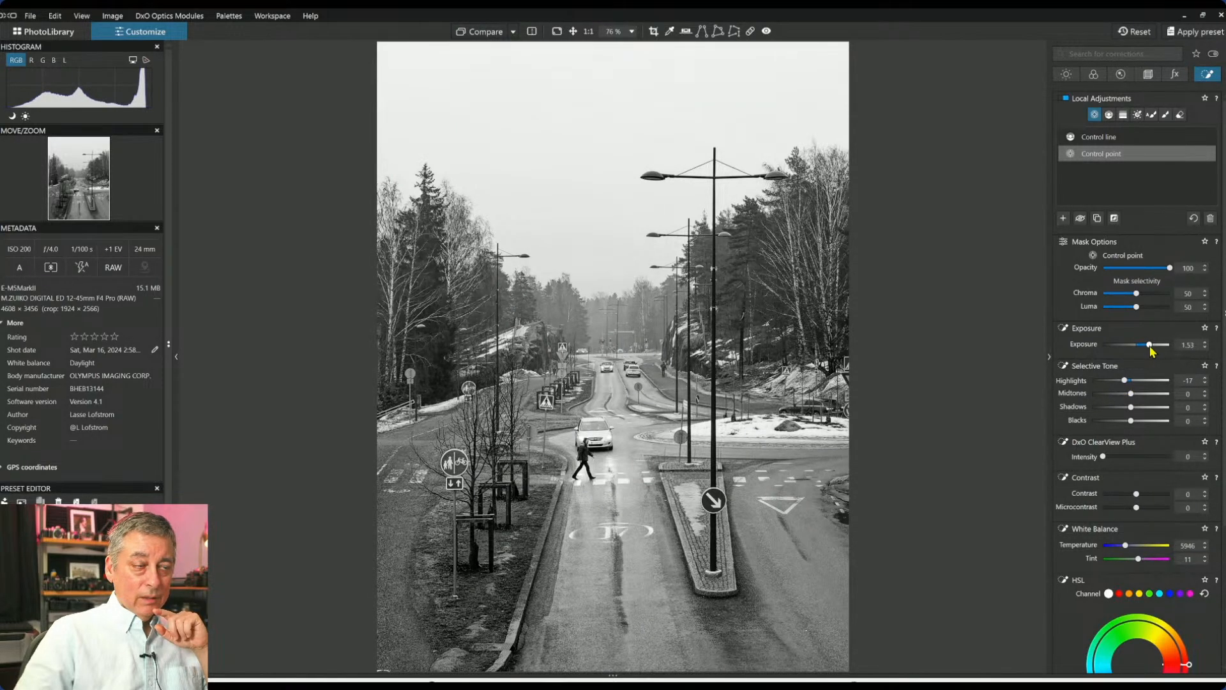
{"action": "left_click_drag", "start_coordinate": [1125, 383], "coordinate": [1124, 384]}
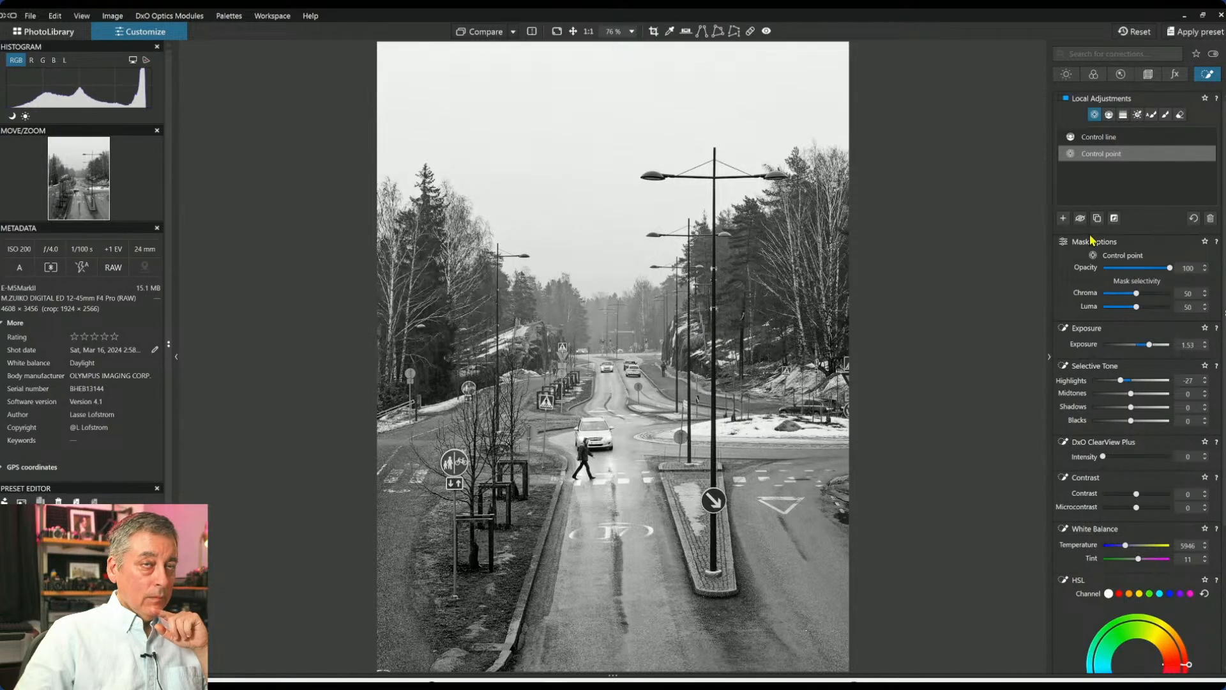
Set the whole photo's Selective Tone shadows to 13 and check the sky and street lamps up close.
{"action": "left_click", "coordinate": [1066, 74]}
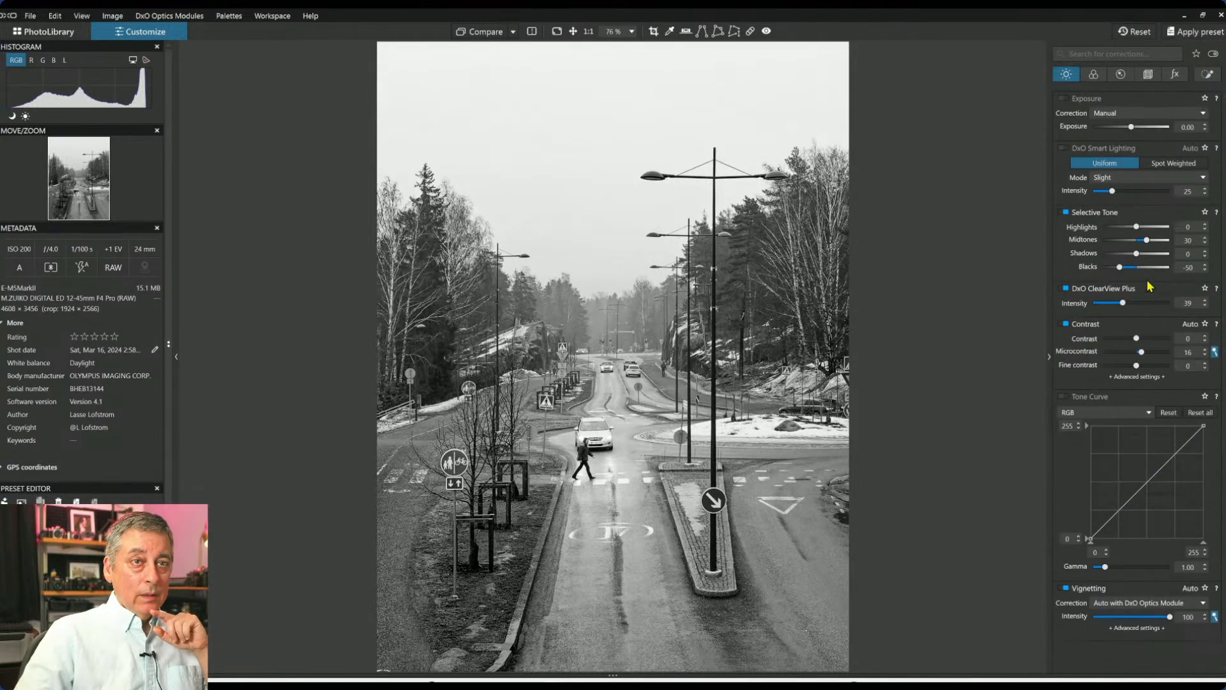
{"action": "left_click_drag", "start_coordinate": [1137, 254], "coordinate": [1141, 254]}
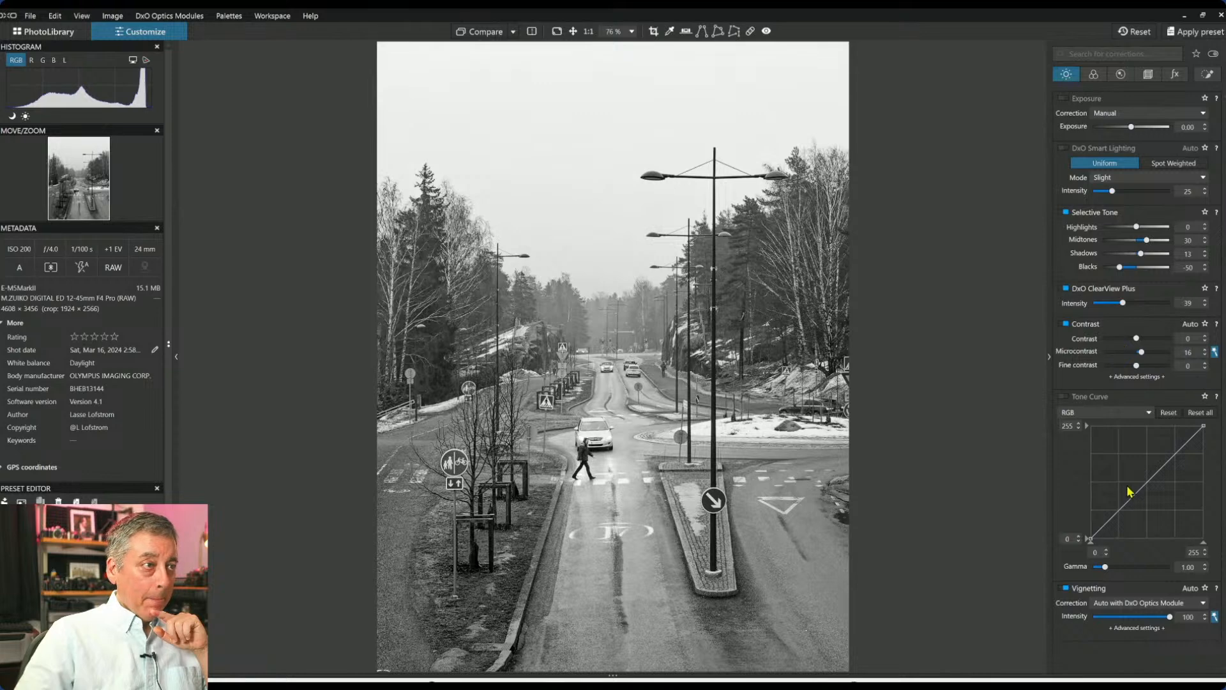
{"action": "key", "text": "l"}
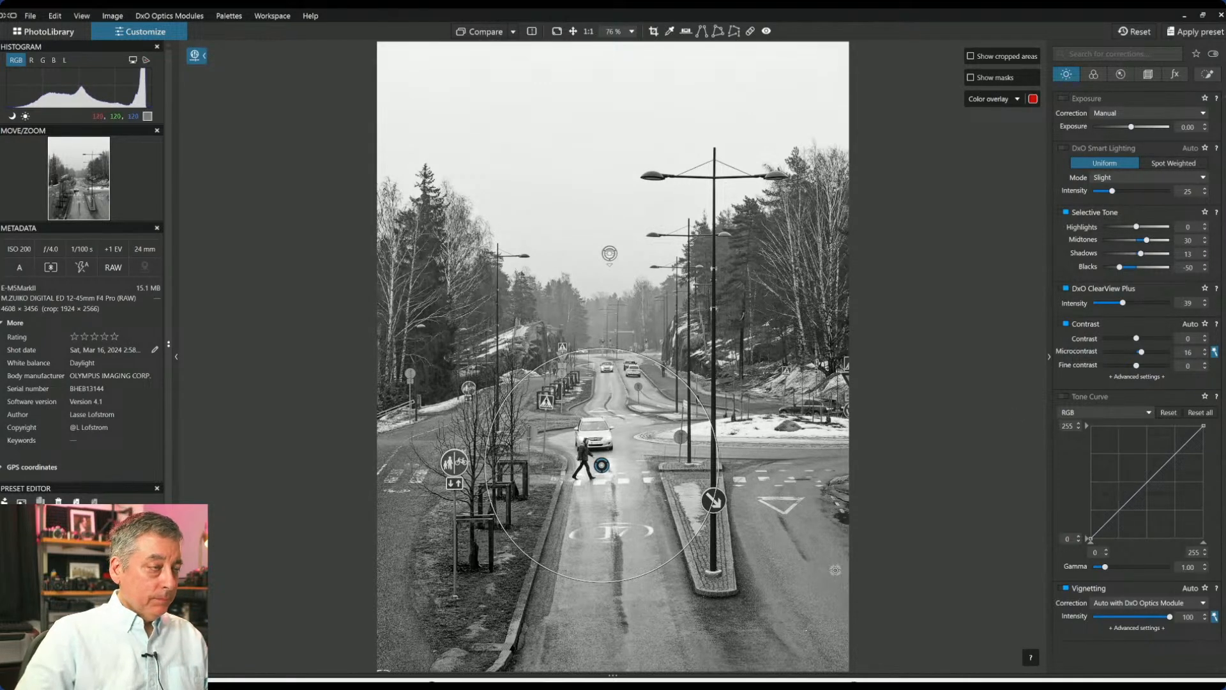
{"action": "key", "text": "l"}
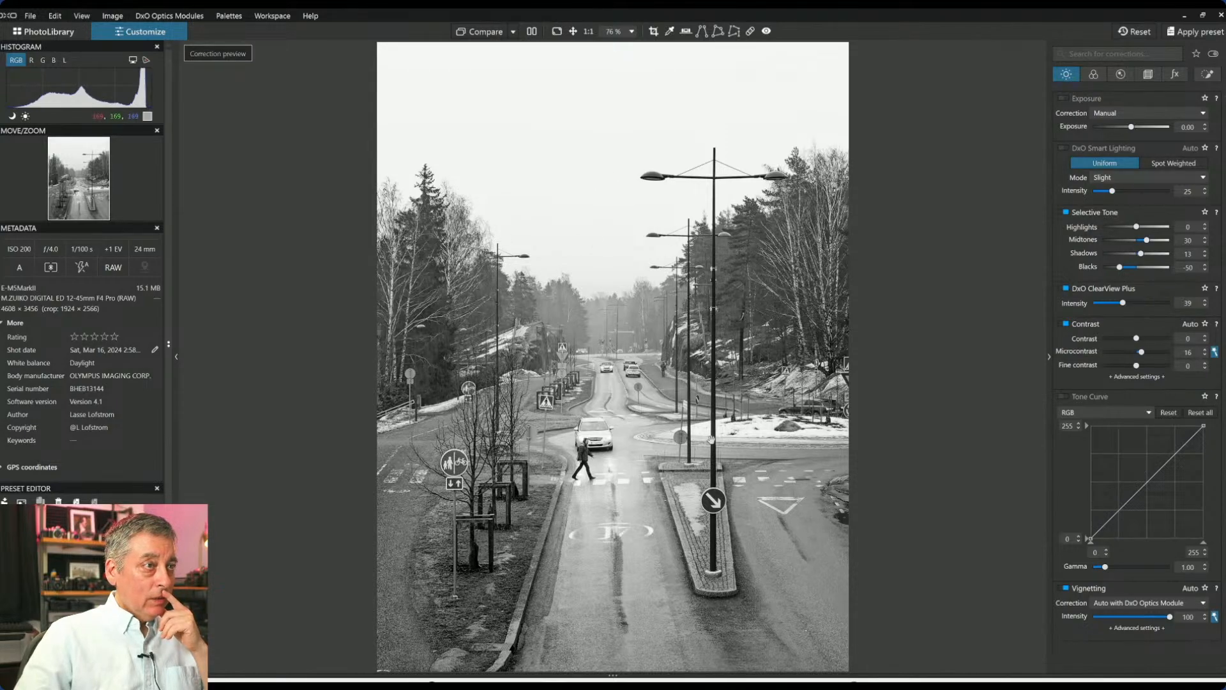
{"action": "scroll", "coordinate": [632, 182], "scroll_direction": "up", "scroll_amount": 5}
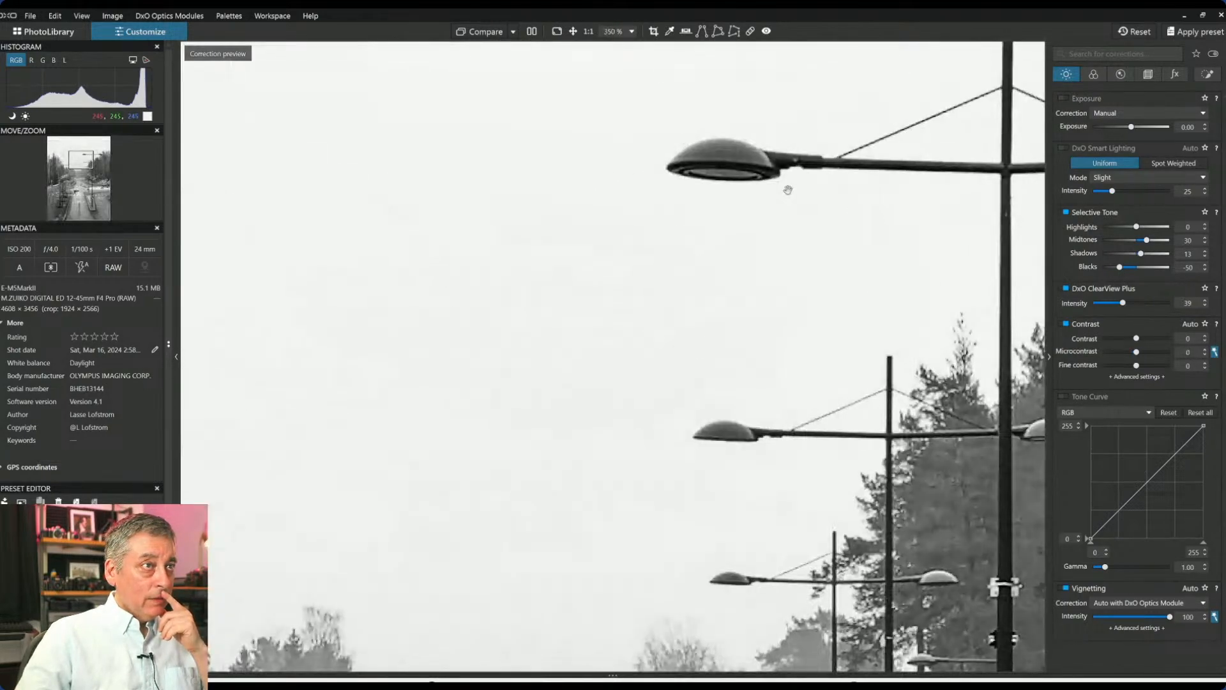
{"action": "scroll", "coordinate": [788, 190], "scroll_direction": "down", "scroll_amount": 7}
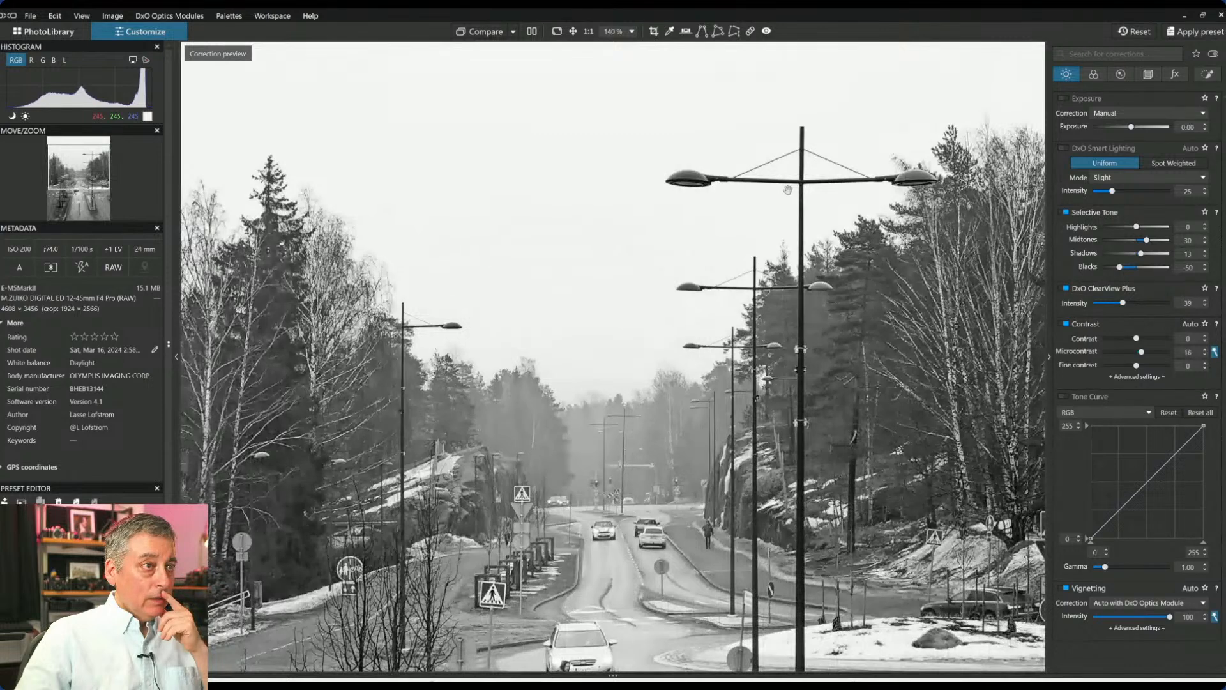
{"action": "scroll", "coordinate": [787, 190], "scroll_direction": "down", "scroll_amount": 1}
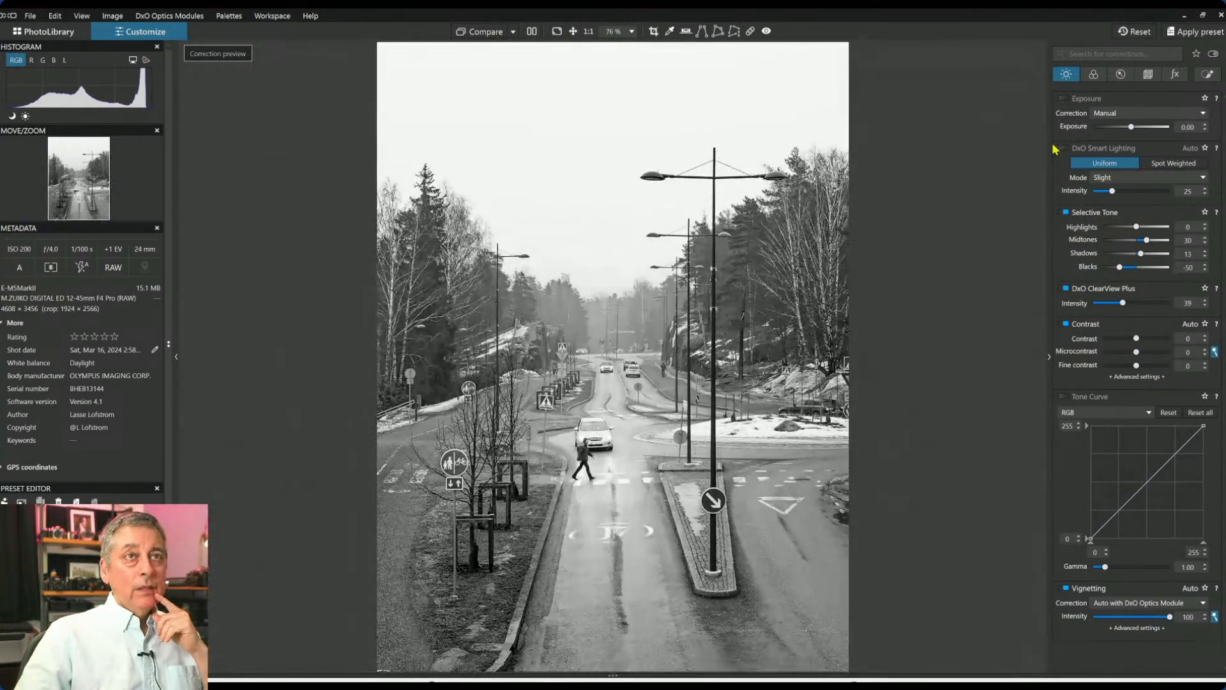
Darken the whole photo by setting the global exposure to -1.03, trying stronger reductions before settling.
{"action": "left_click_drag", "start_coordinate": [1131, 128], "coordinate": [1110, 130]}
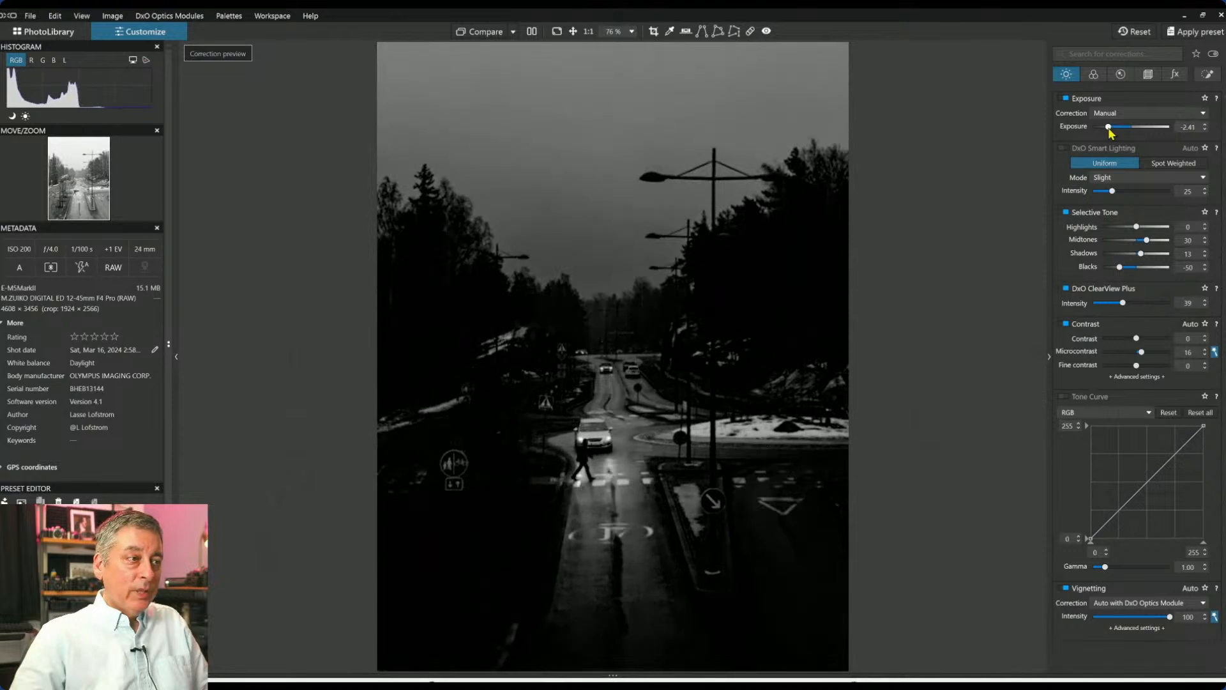
{"action": "left_click_drag", "start_coordinate": [1110, 131], "coordinate": [1119, 133]}
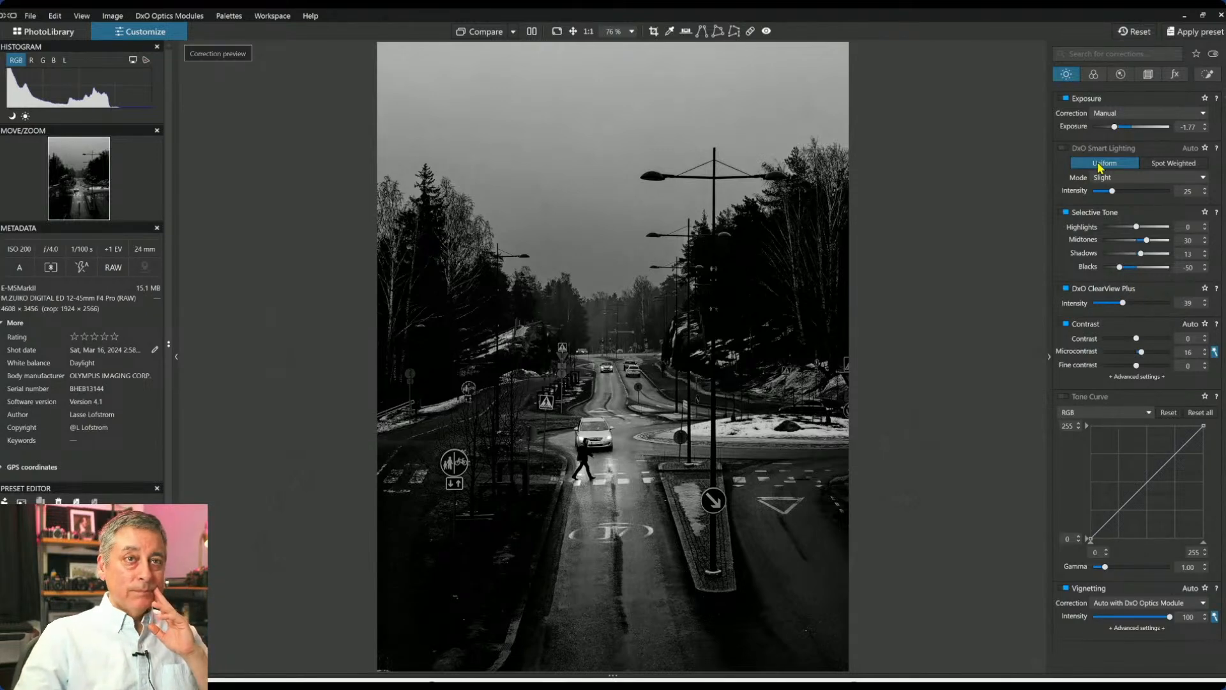
{"action": "left_click_drag", "start_coordinate": [1116, 127], "coordinate": [1122, 127]}
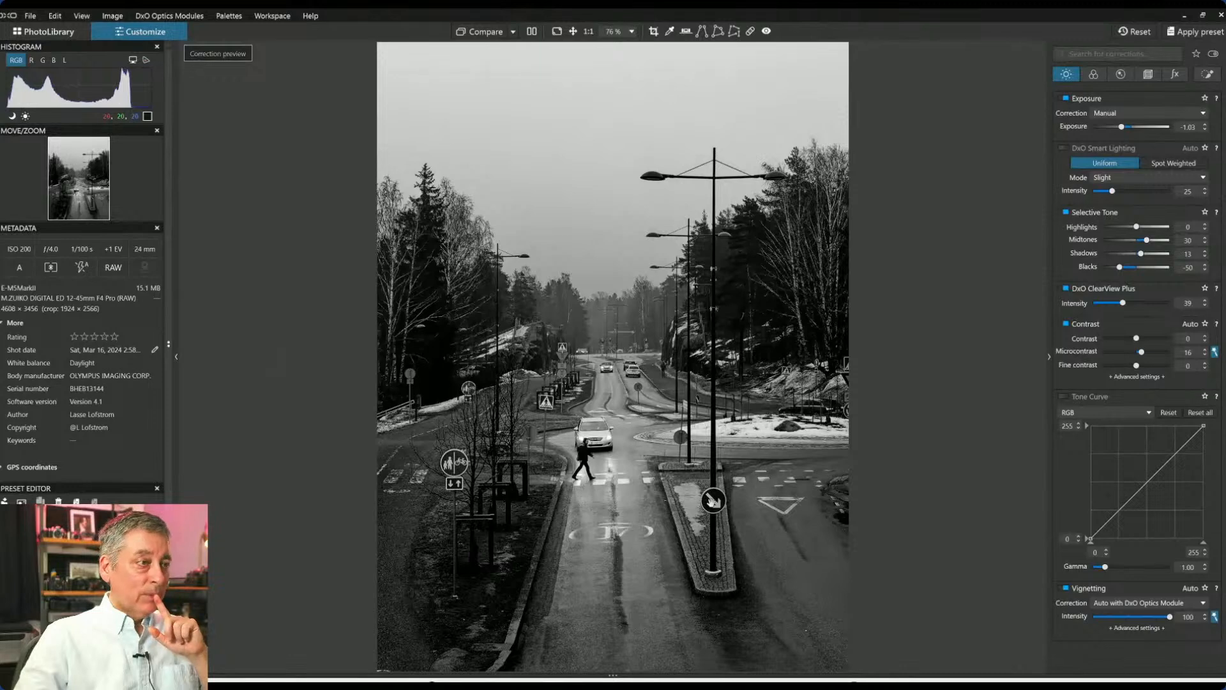
Add a small control point mask by the distant car on the road, with highlights at 62 and midtones at 47.
{"action": "left_click", "coordinate": [1208, 74]}
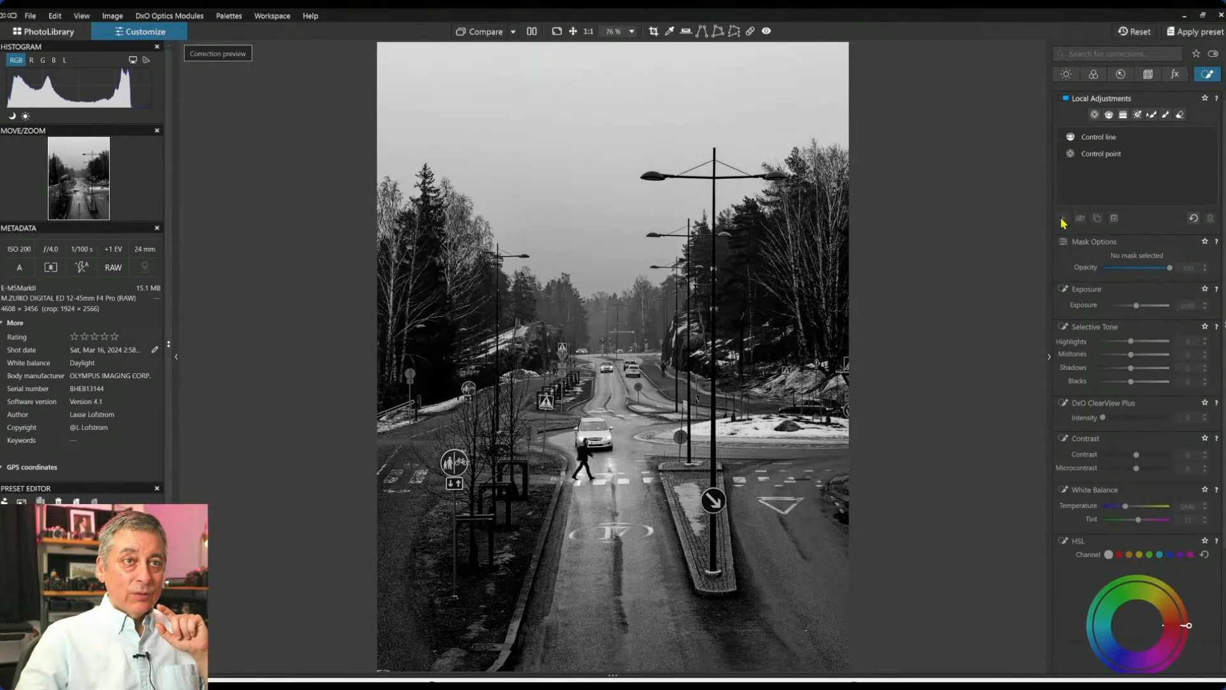
{"action": "left_click", "coordinate": [1095, 117]}
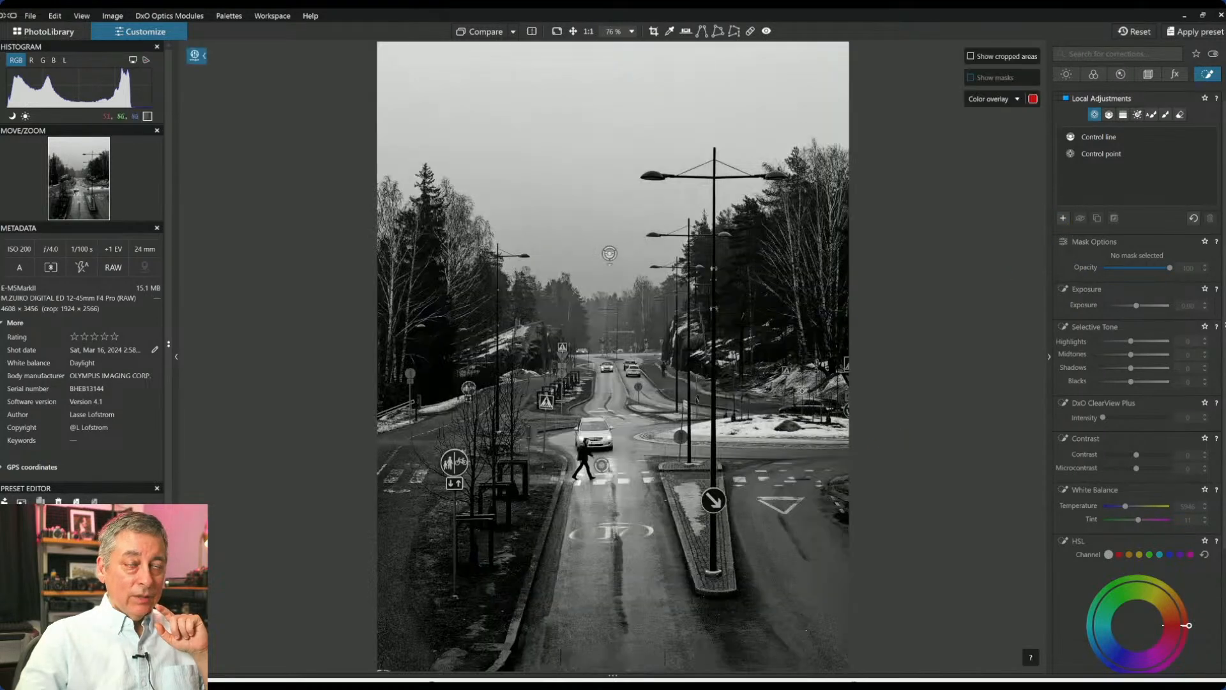
{"action": "left_click", "coordinate": [608, 375]}
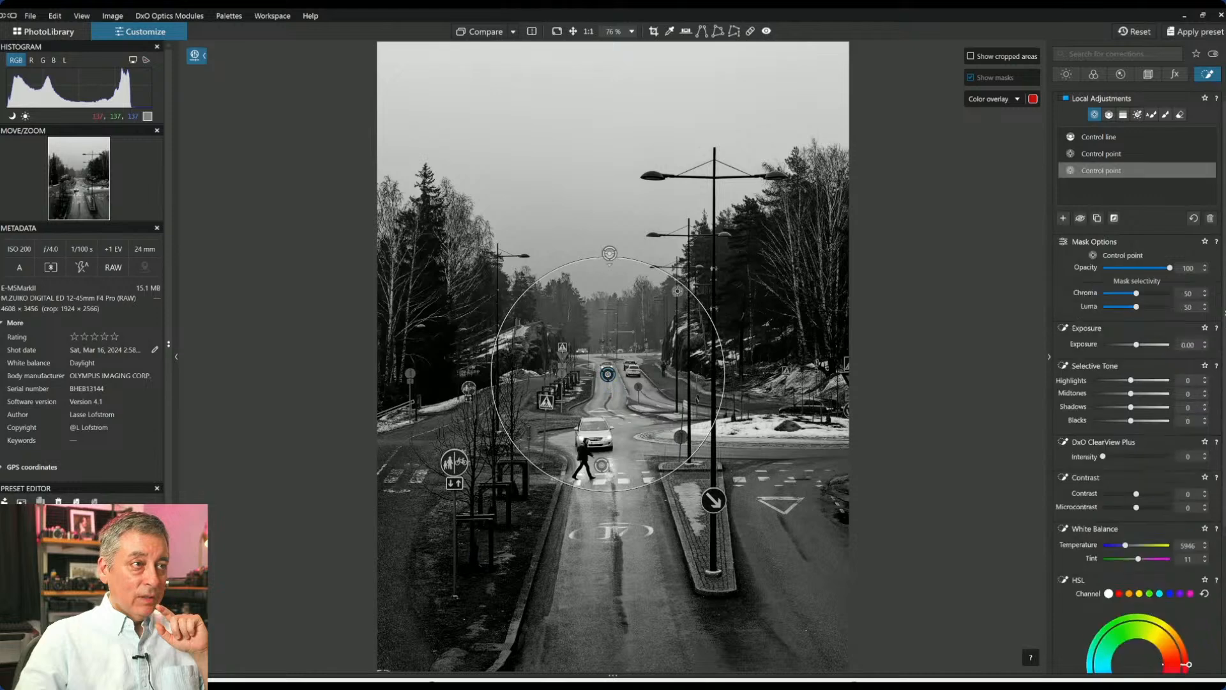
{"action": "left_click_drag", "start_coordinate": [641, 329], "coordinate": [618, 359]}
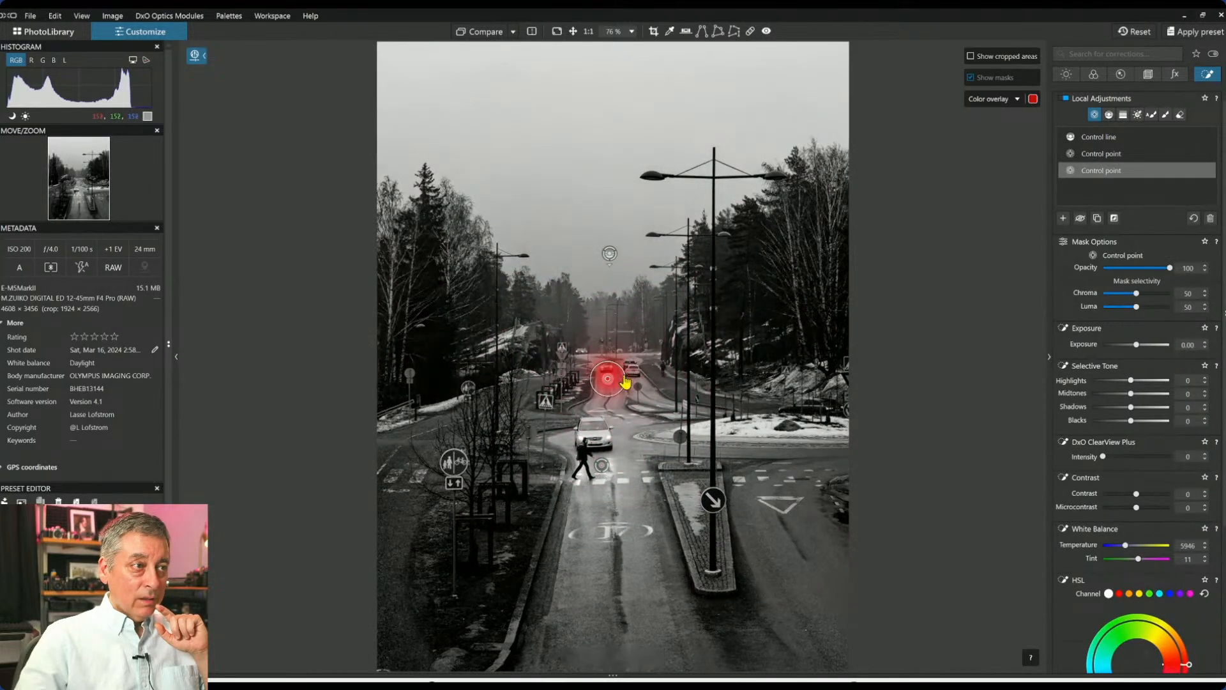
{"action": "left_click", "coordinate": [1150, 394]}
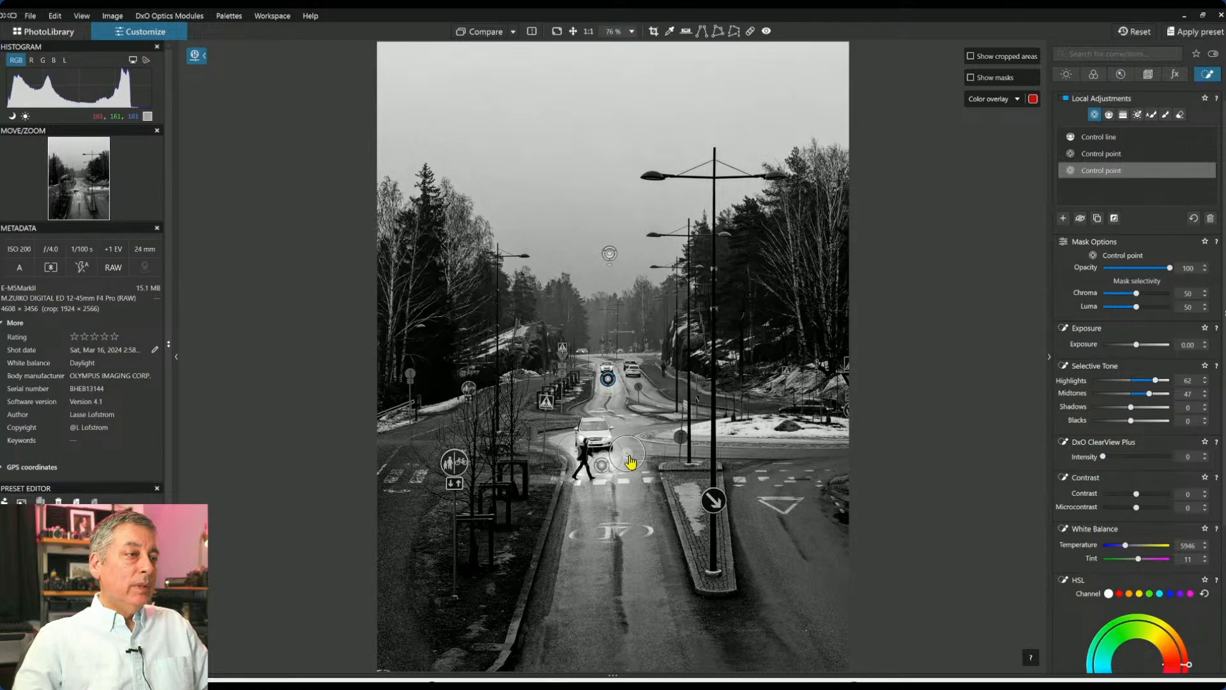
{"action": "left_click", "coordinate": [620, 456]}
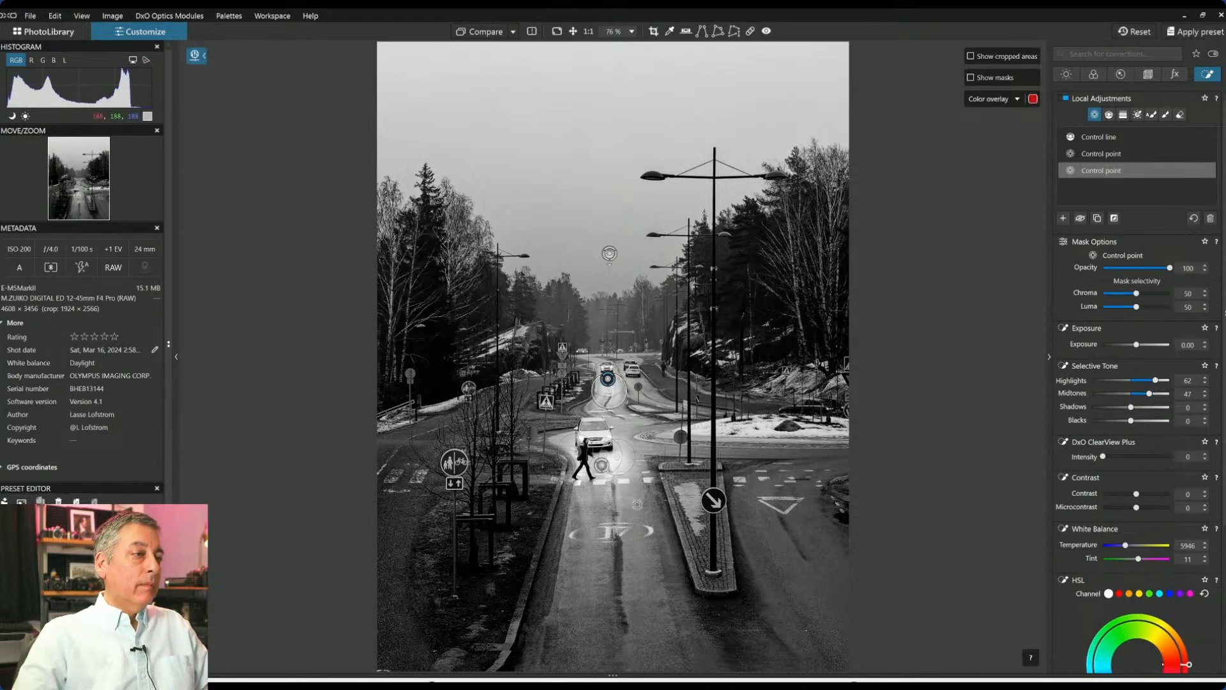
Add a control point mask on the road in front of the crosswalk, with midtones at 35 and ClearView Plus intensity at 41.
{"action": "left_click", "coordinate": [1063, 218]}
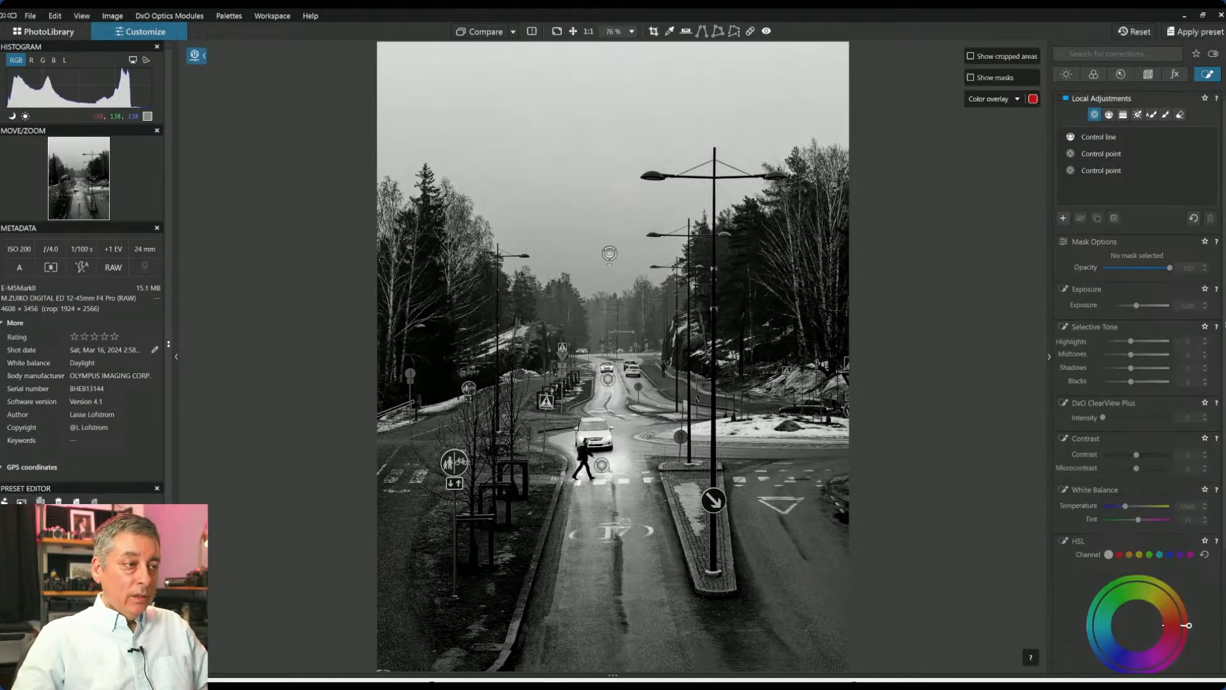
{"action": "left_click", "coordinate": [610, 510]}
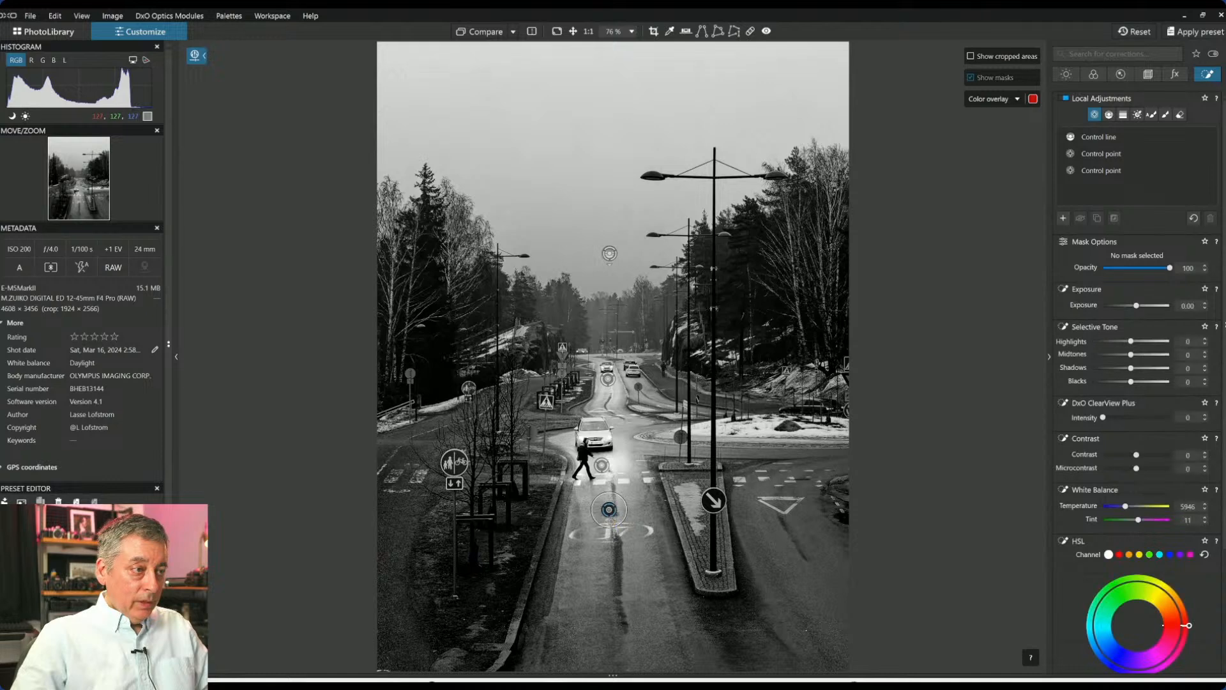
{"action": "left_click_drag", "start_coordinate": [611, 541], "coordinate": [613, 555]}
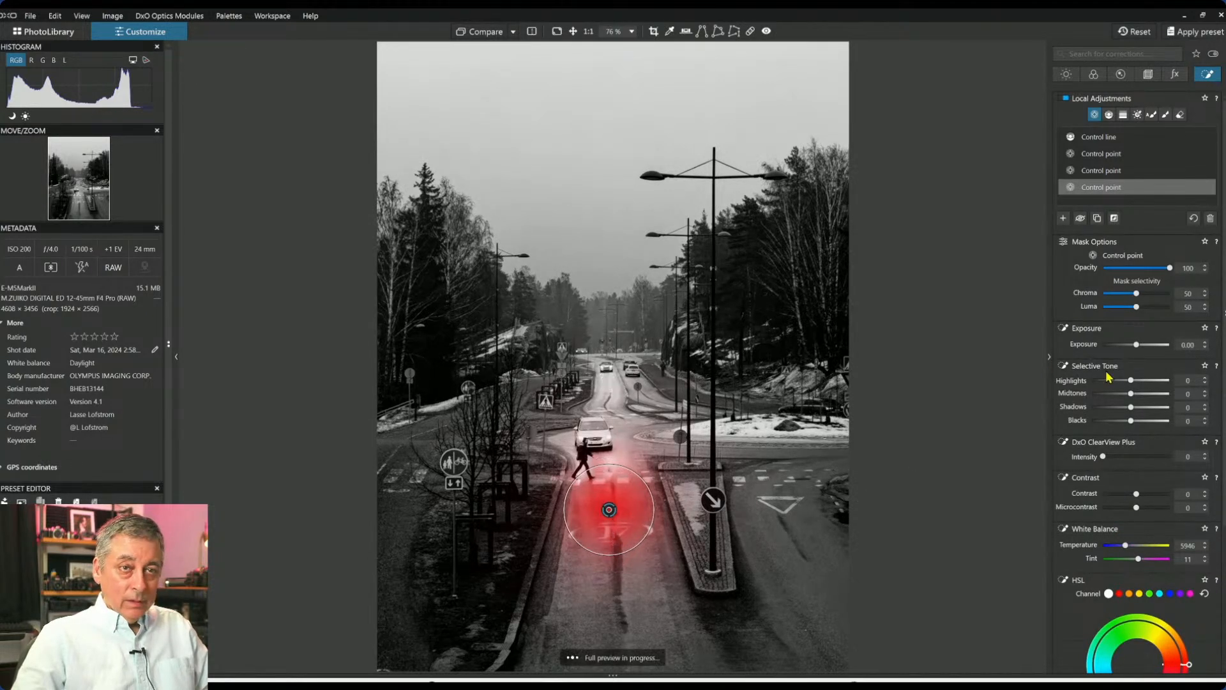
{"action": "left_click", "coordinate": [1146, 396]}
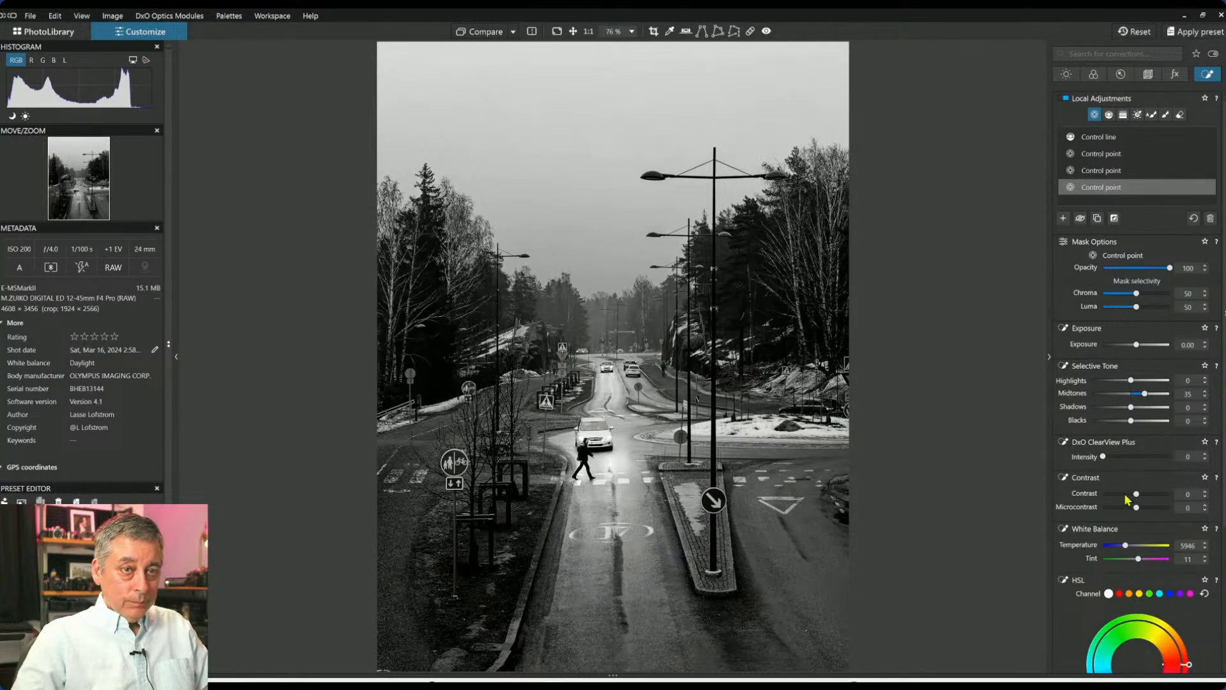
{"action": "left_click", "coordinate": [1131, 456]}
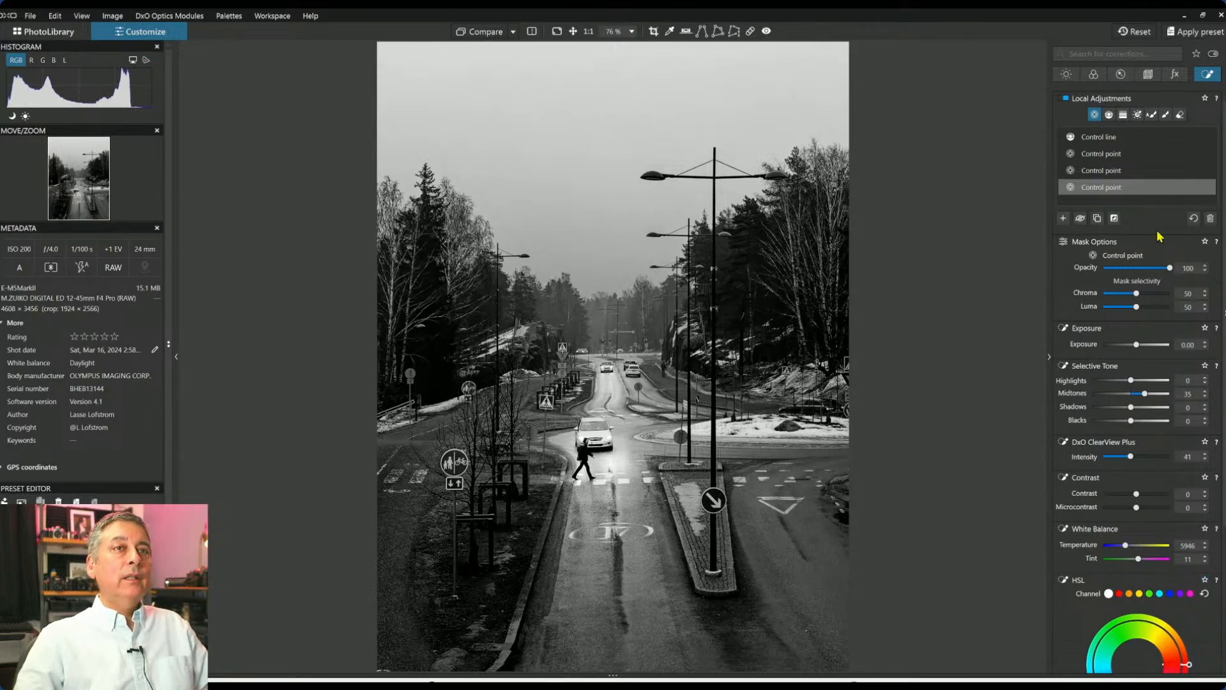
Compare the edited photo side by side with the uncorrected, uncropped original.
{"action": "left_click", "coordinate": [1066, 74]}
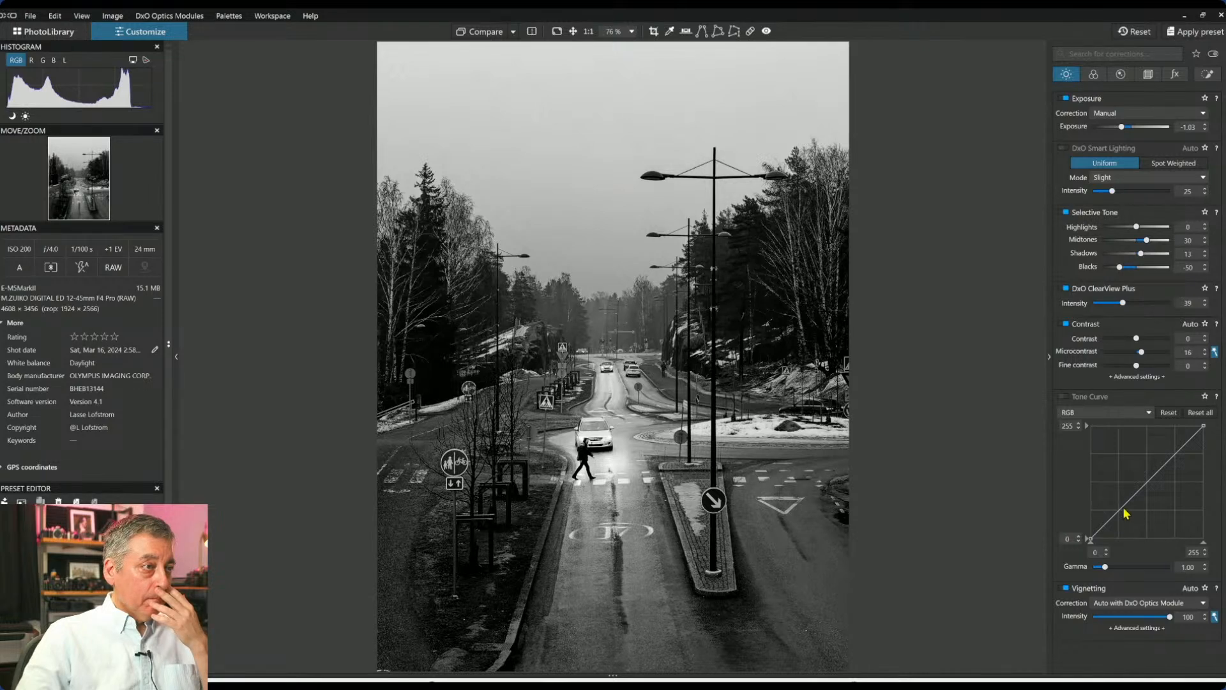
{"action": "scroll", "coordinate": [716, 277], "scroll_direction": "down", "scroll_amount": 1}
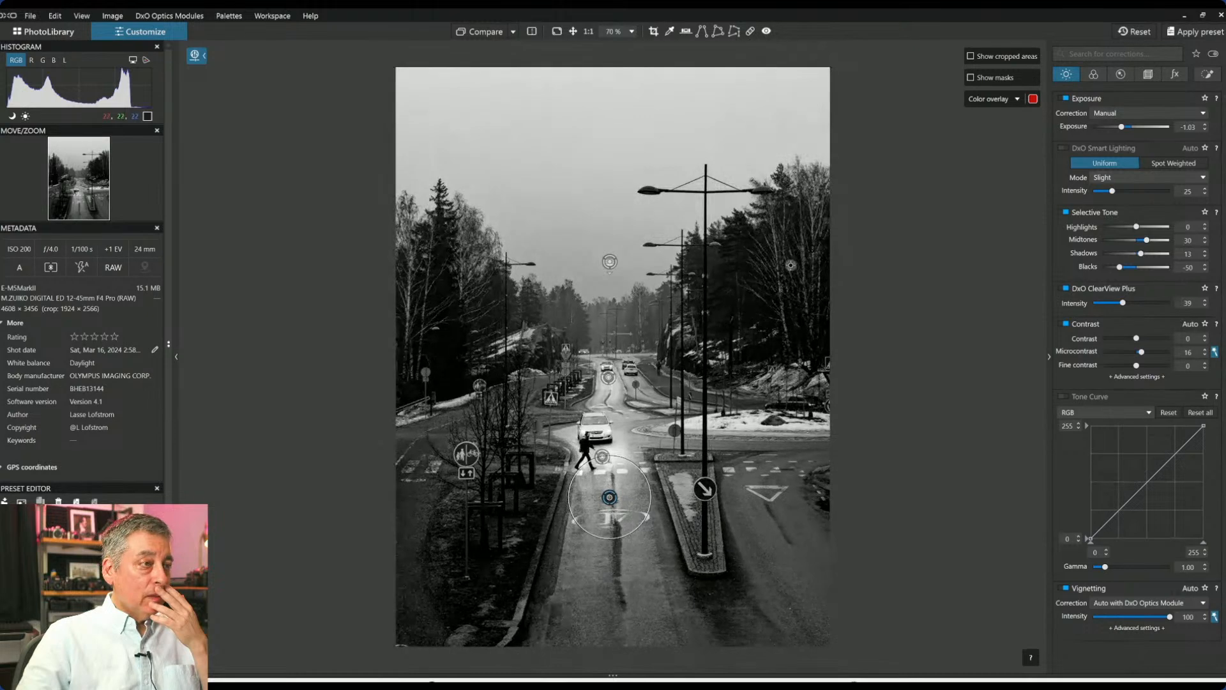
{"action": "key", "text": "Escape"}
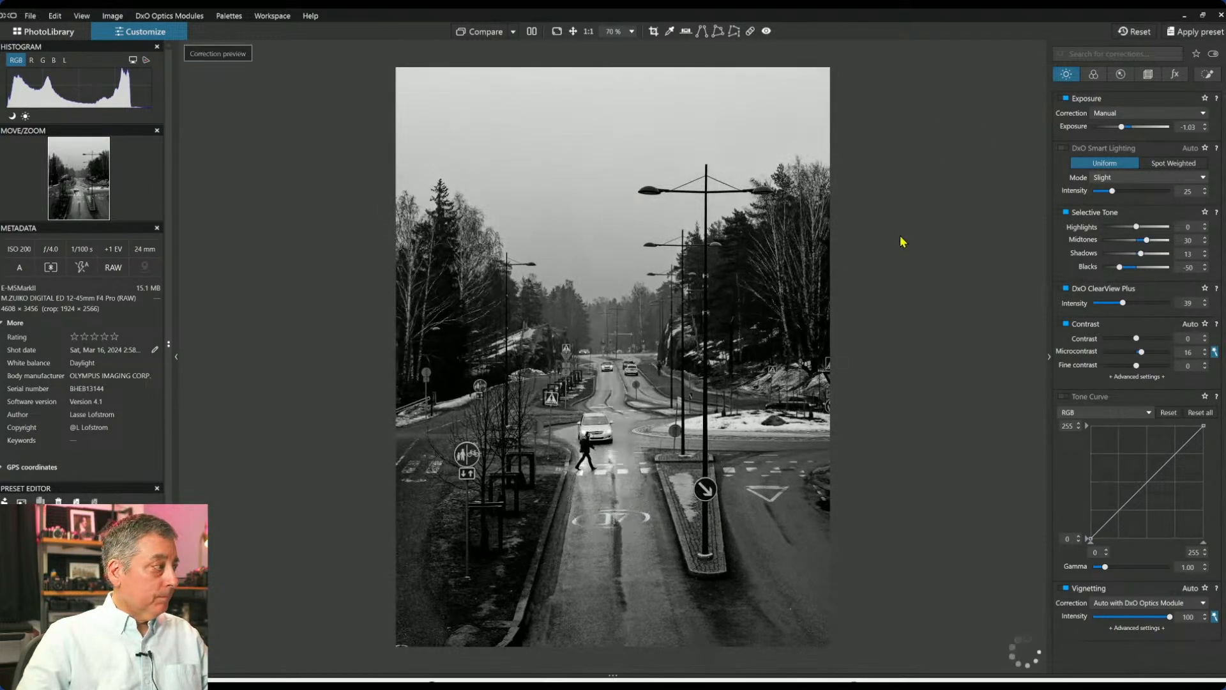
{"action": "left_click", "coordinate": [532, 32]}
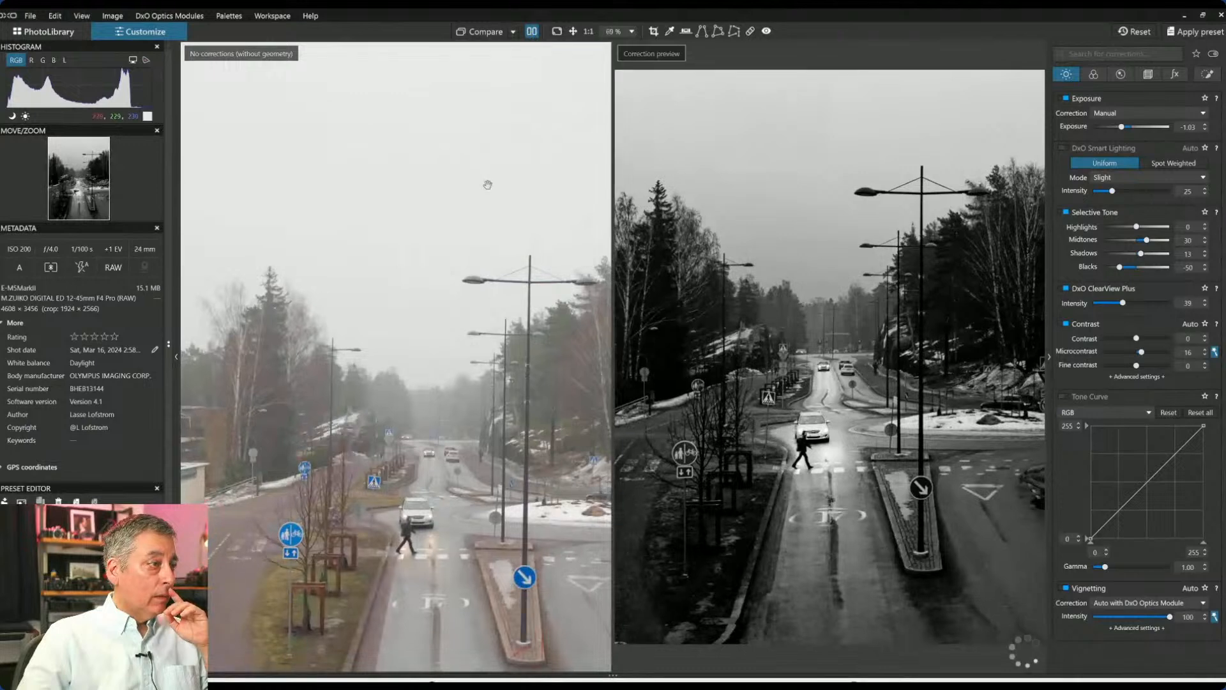
{"action": "scroll", "coordinate": [488, 184], "scroll_direction": "down", "scroll_amount": 3}
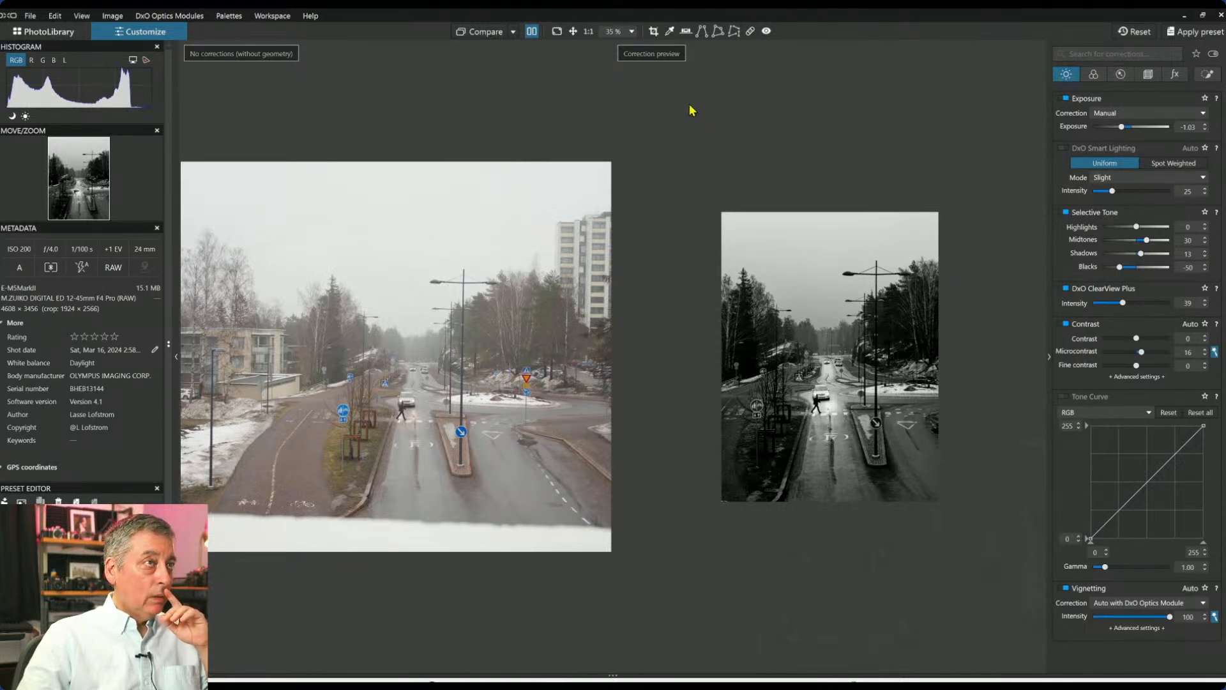
Try a tighter crop of 1835 × 2447 px around the street scene.
{"action": "left_click", "coordinate": [653, 31]}
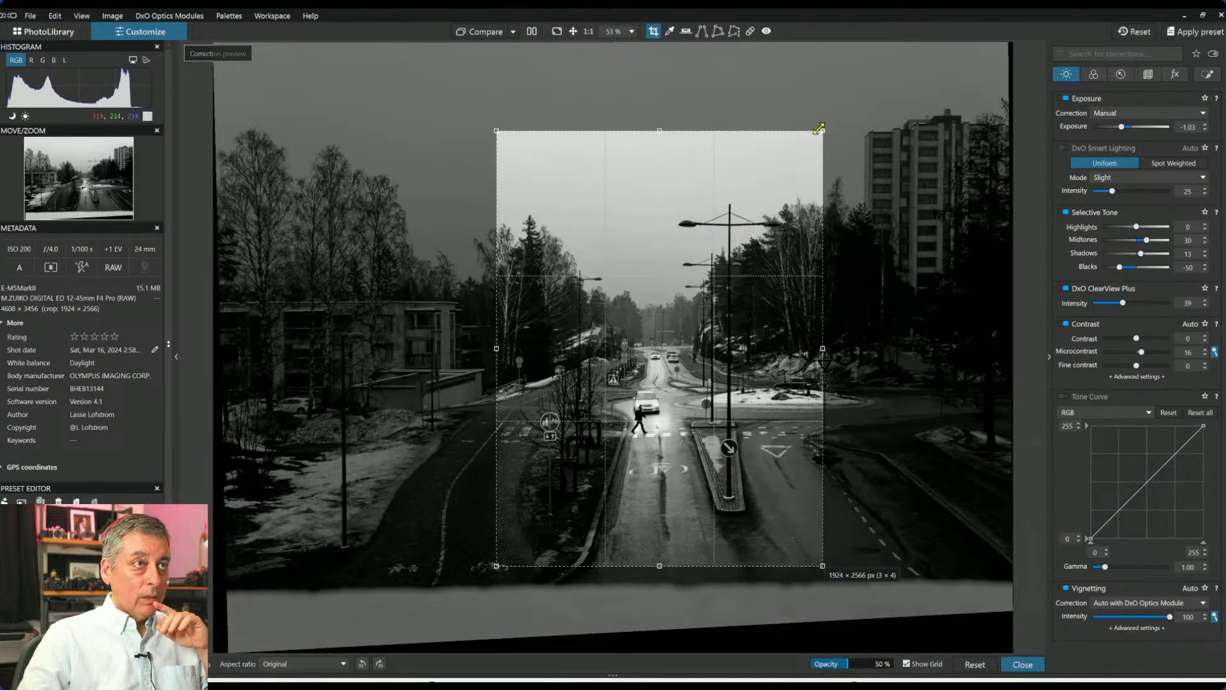
{"action": "left_click_drag", "start_coordinate": [822, 130], "coordinate": [804, 165]}
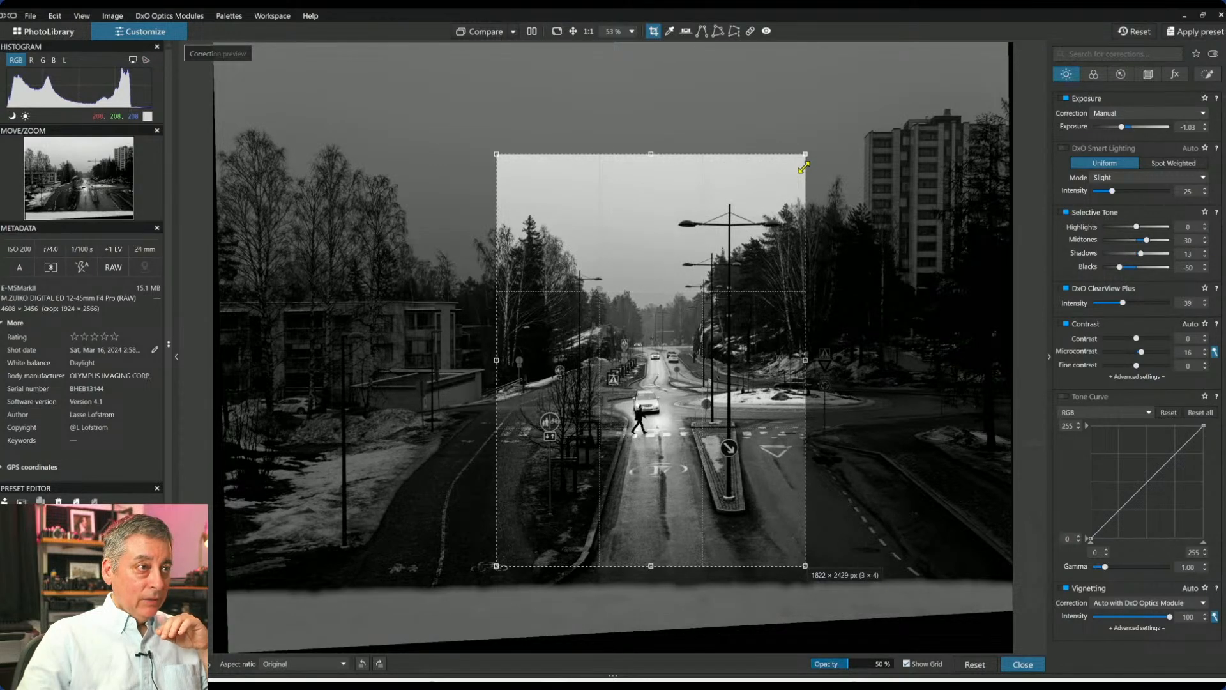
{"action": "left_click_drag", "start_coordinate": [804, 169], "coordinate": [807, 165]}
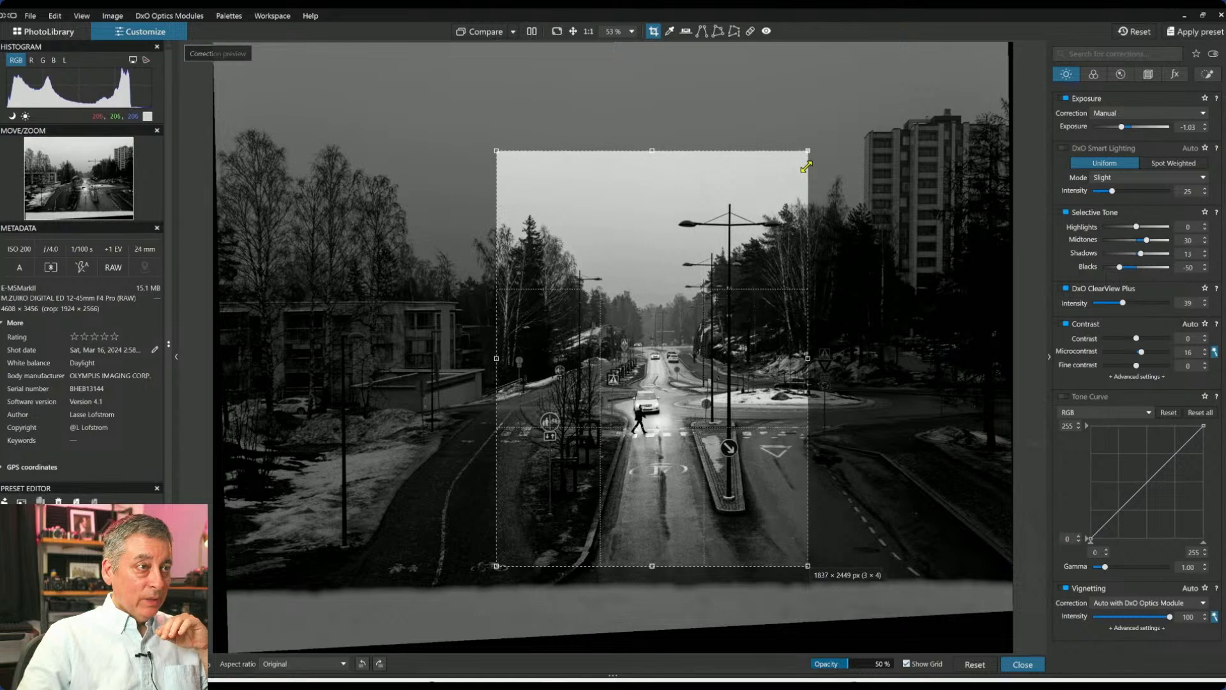
{"action": "left_click_drag", "start_coordinate": [680, 262], "coordinate": [688, 263]}
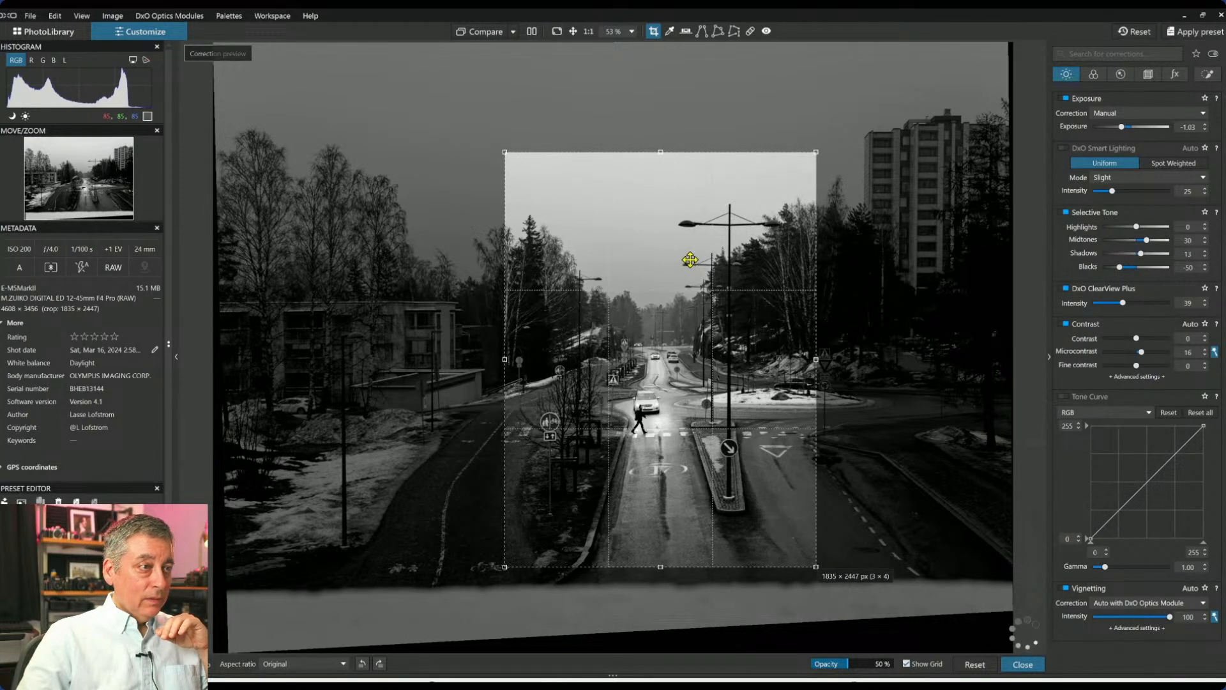
{"action": "key", "text": "Return"}
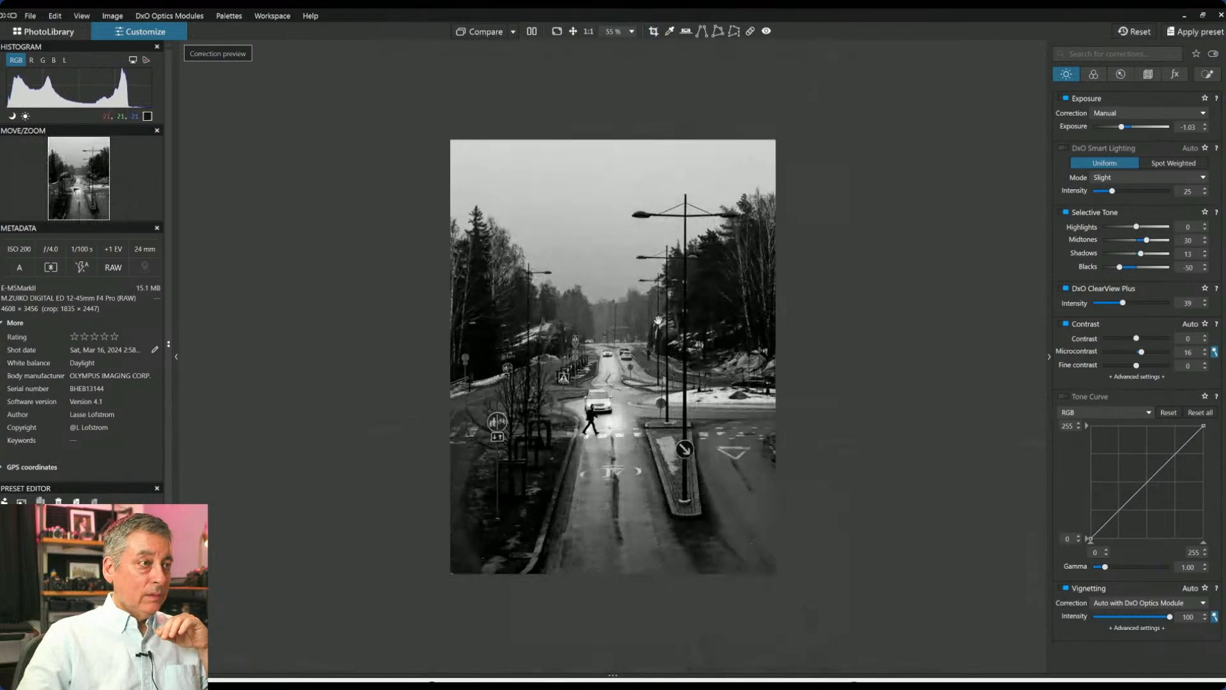
{"action": "scroll", "coordinate": [658, 319], "scroll_direction": "down", "scroll_amount": 2}
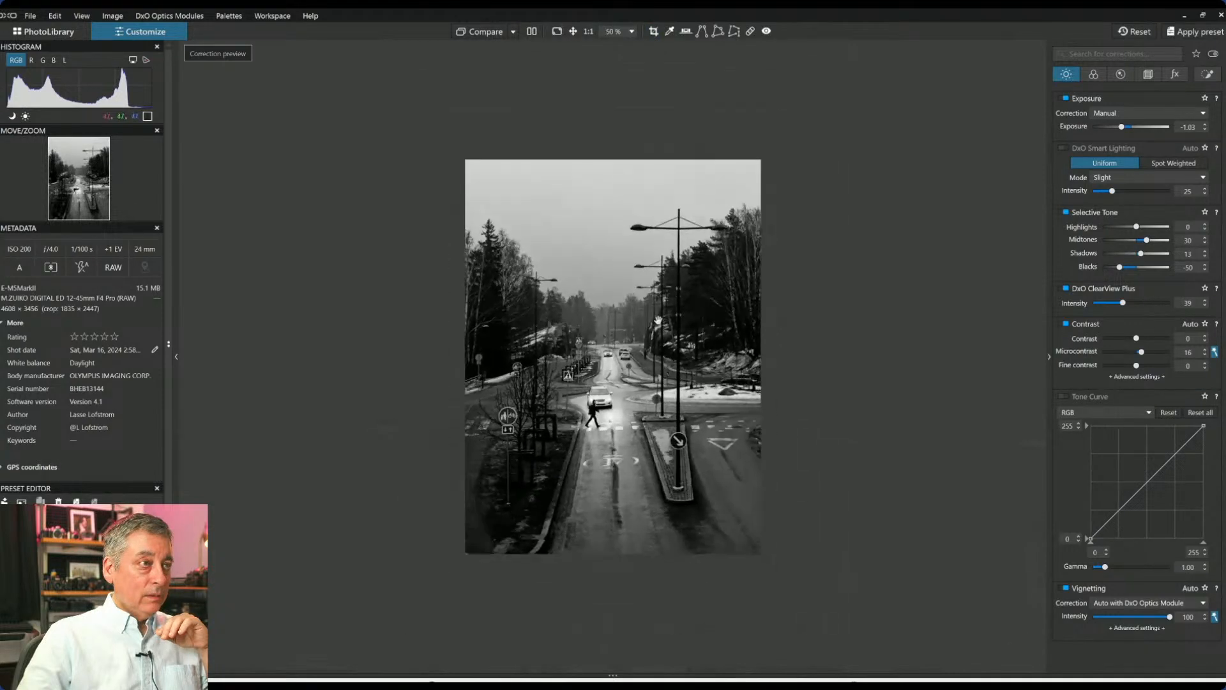
{"action": "scroll", "coordinate": [658, 319], "scroll_direction": "up", "scroll_amount": 1}
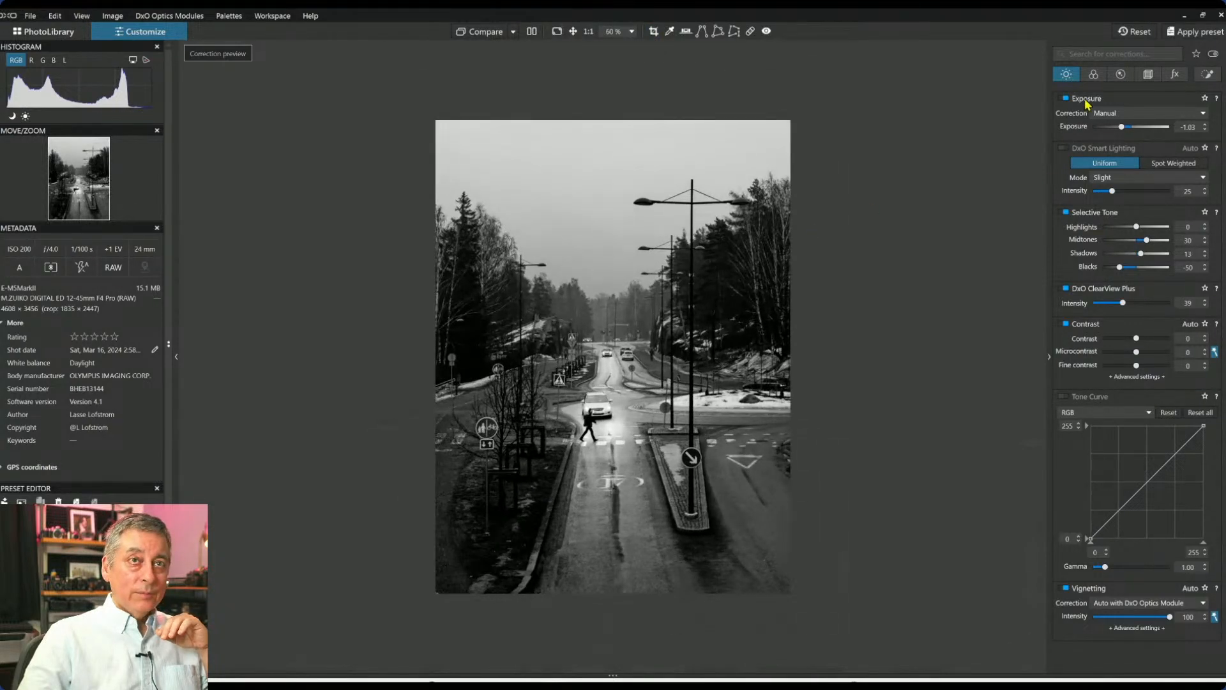
Enlarge the portrait crop to 1932 × 2576 px and shift it slightly upward to include more sky.
{"action": "left_click", "coordinate": [1150, 75]}
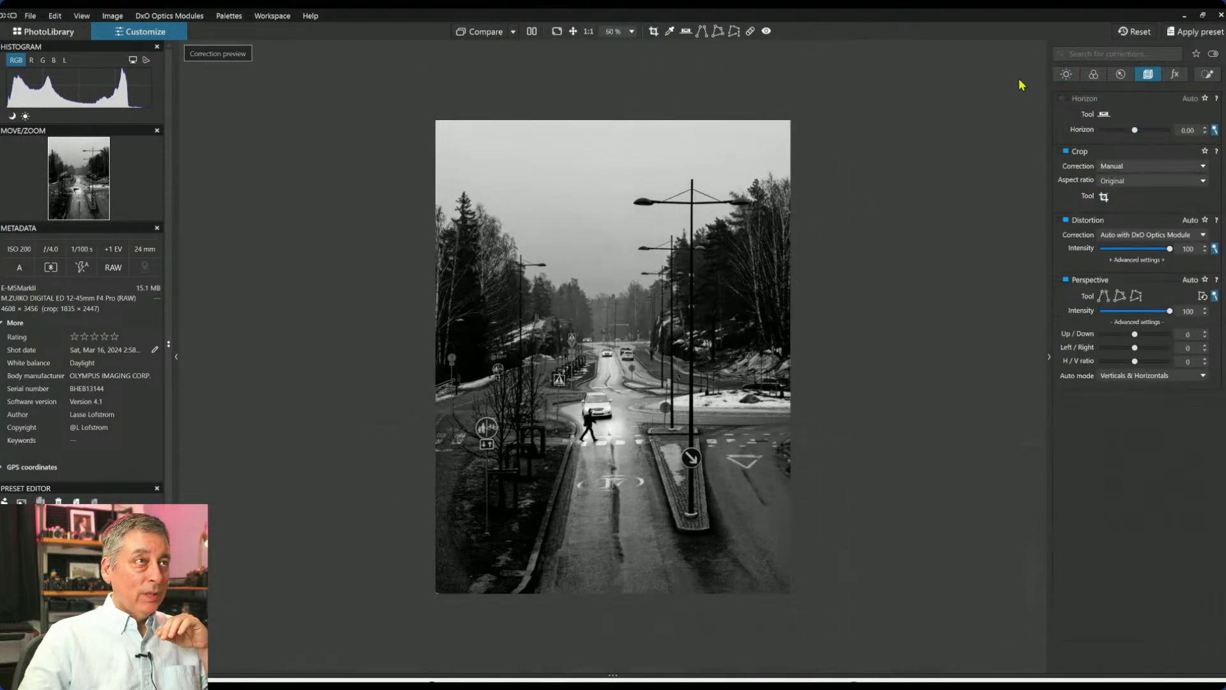
{"action": "left_click", "coordinate": [654, 31]}
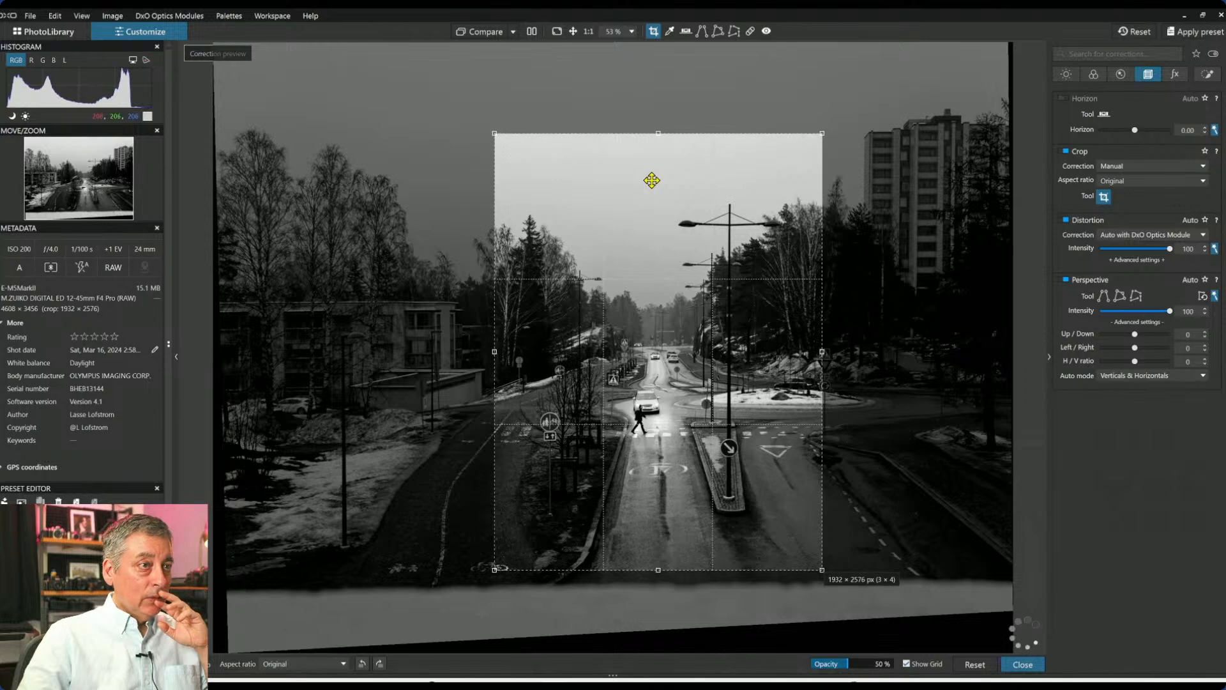
{"action": "key", "text": "Return"}
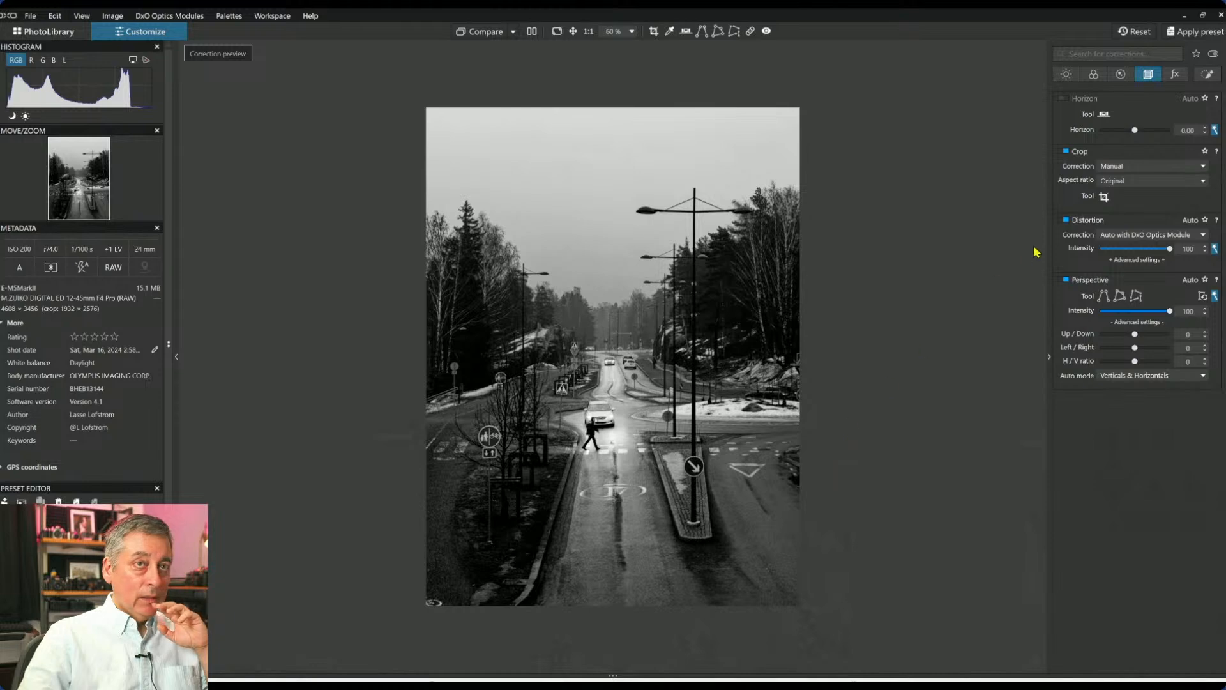
{"action": "left_click", "coordinate": [1104, 196]}
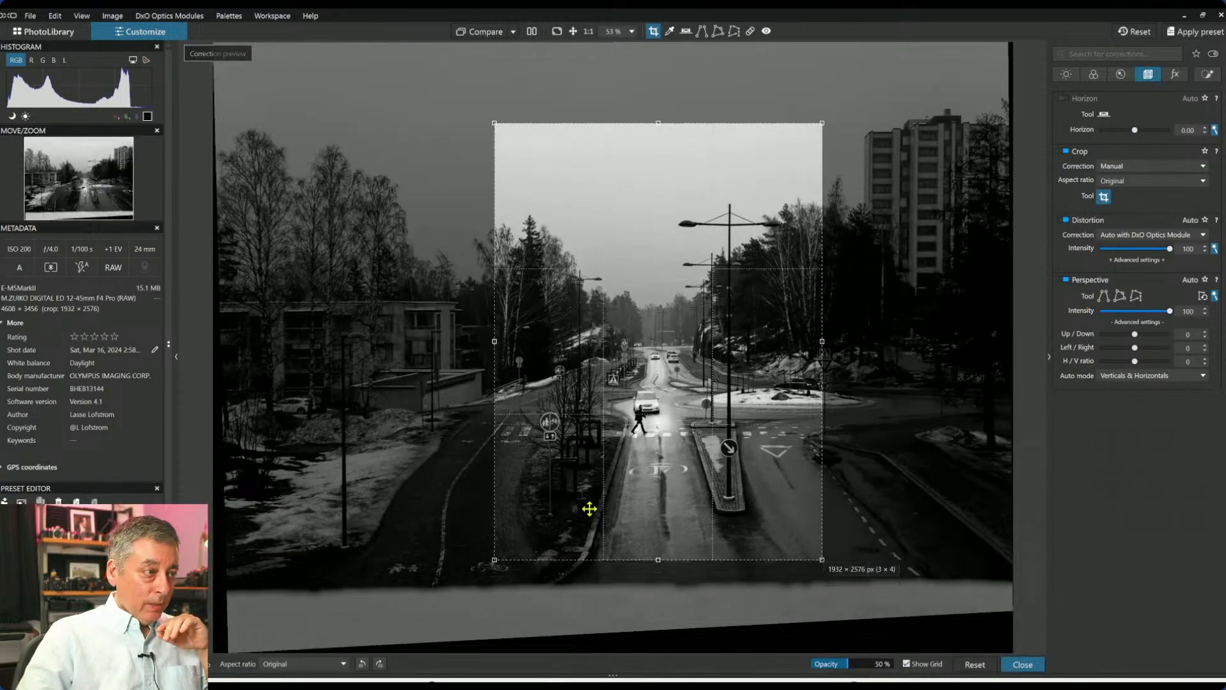
{"action": "key", "text": "Return"}
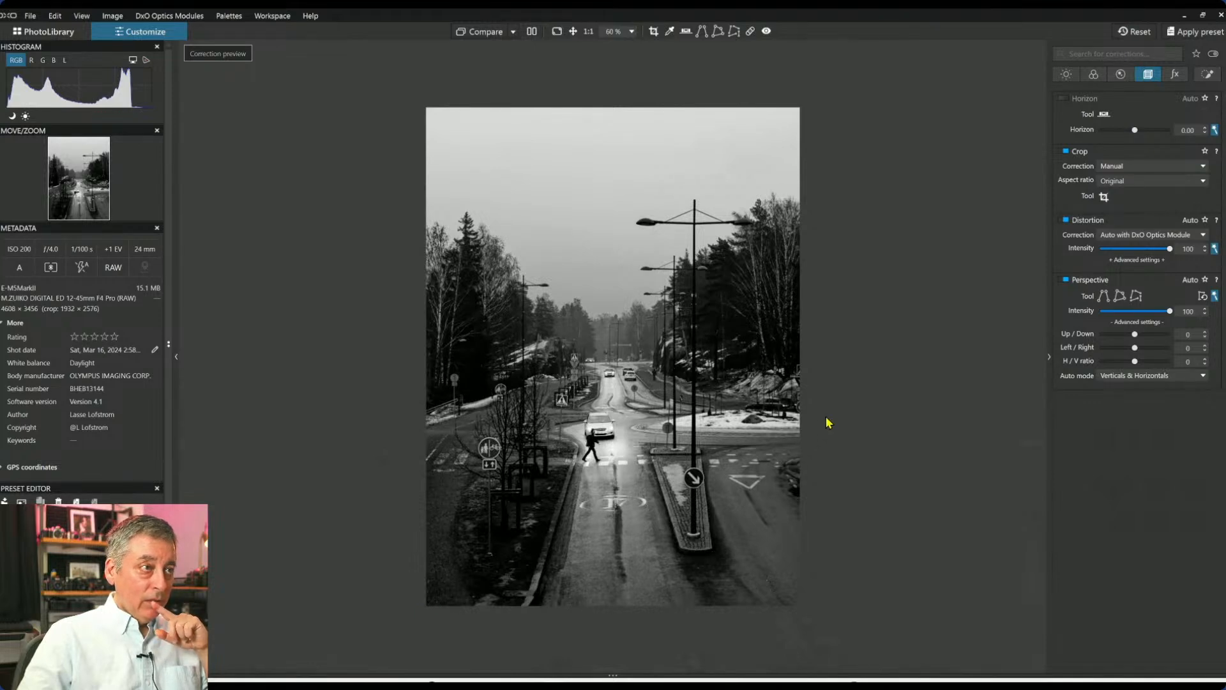
Adjust the global selective tones, raising shadows to 45 and lowering blacks to -55.
{"action": "left_click", "coordinate": [1067, 76]}
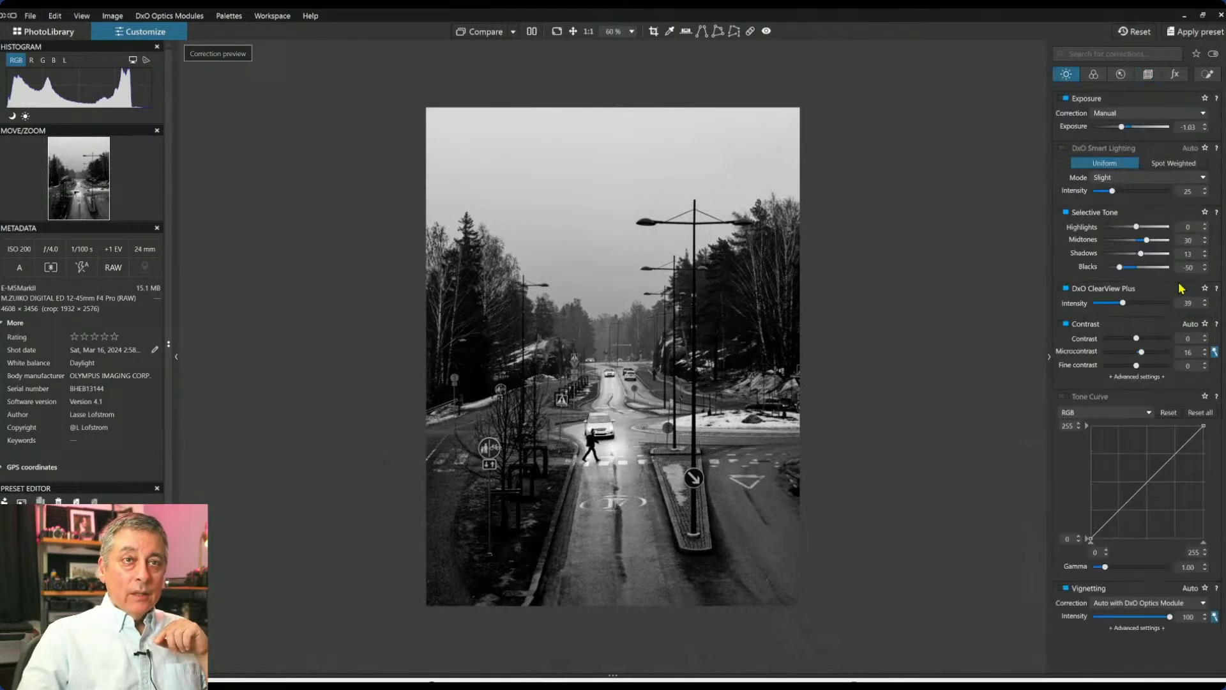
{"action": "left_click_drag", "start_coordinate": [1143, 255], "coordinate": [1146, 255]}
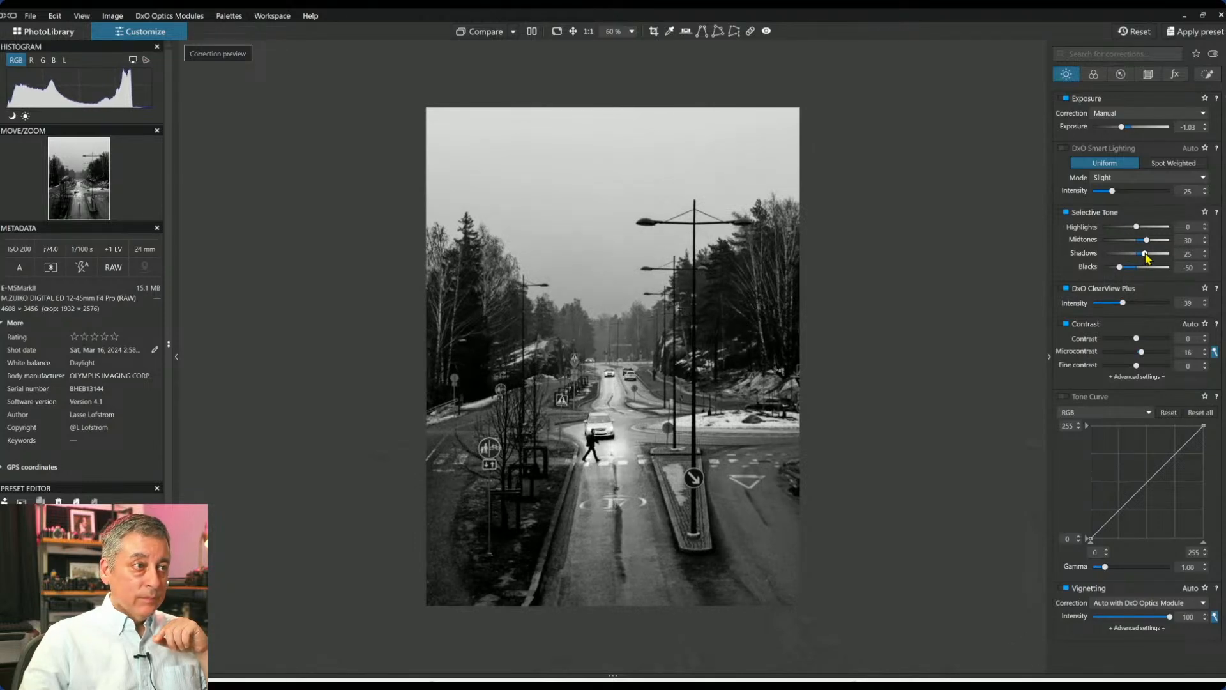
{"action": "left_click_drag", "start_coordinate": [1147, 257], "coordinate": [1149, 258]}
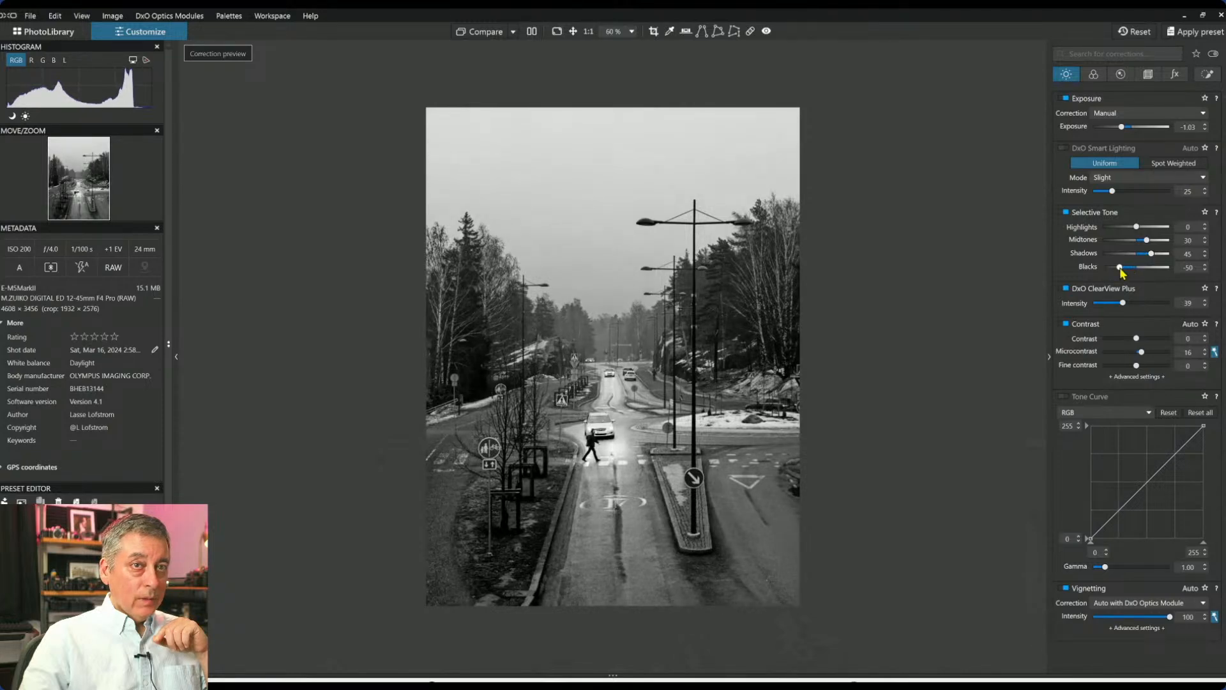
{"action": "left_click_drag", "start_coordinate": [1121, 268], "coordinate": [1119, 267]}
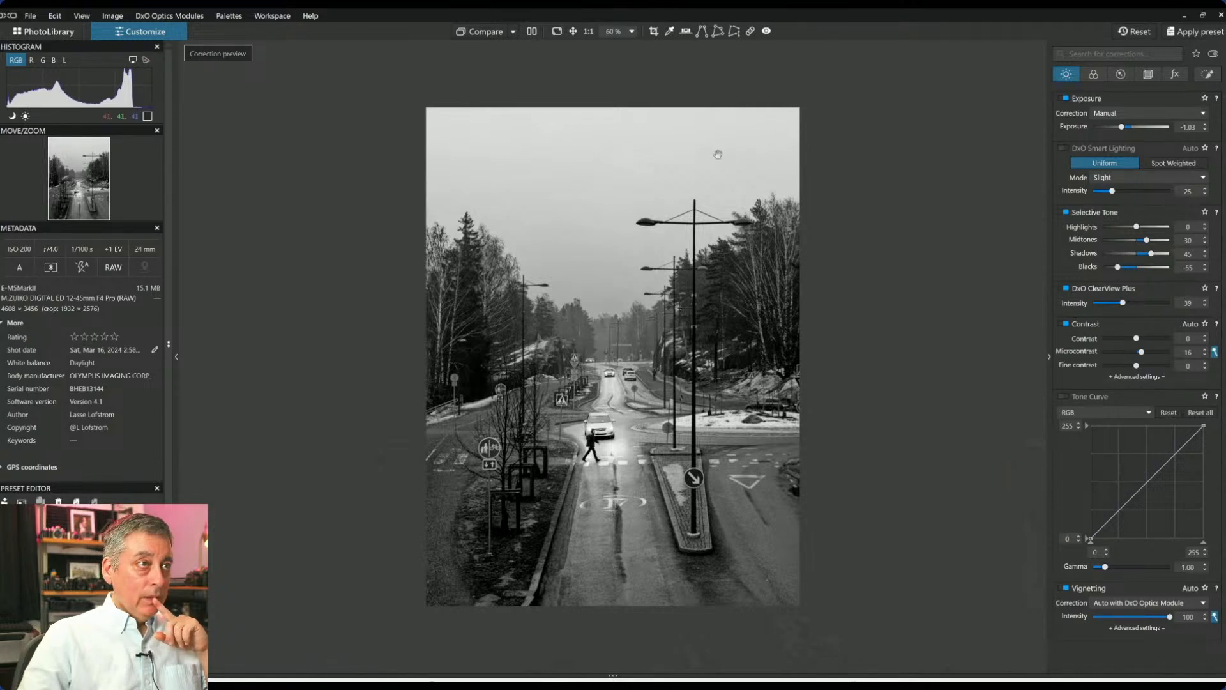
Add a large control point mask in the upper-left corner of the sky.
{"action": "left_click", "coordinate": [1208, 74]}
{"action": "left_click", "coordinate": [1094, 114]}
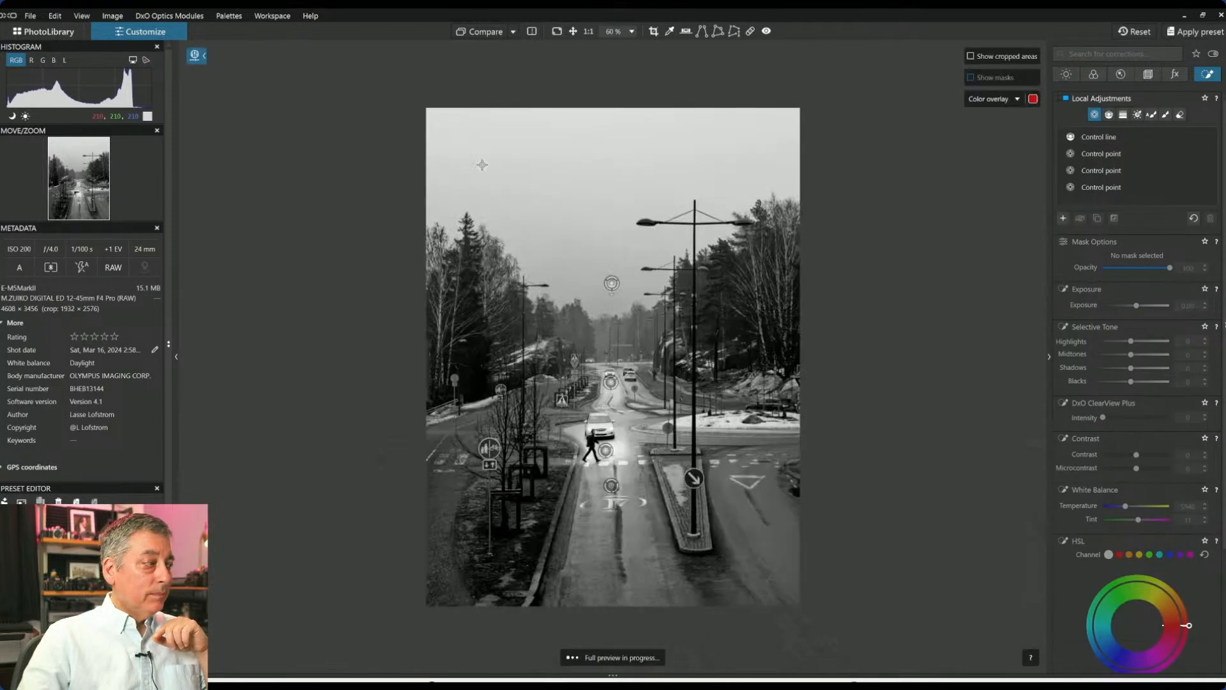
{"action": "left_click", "coordinate": [483, 166]}
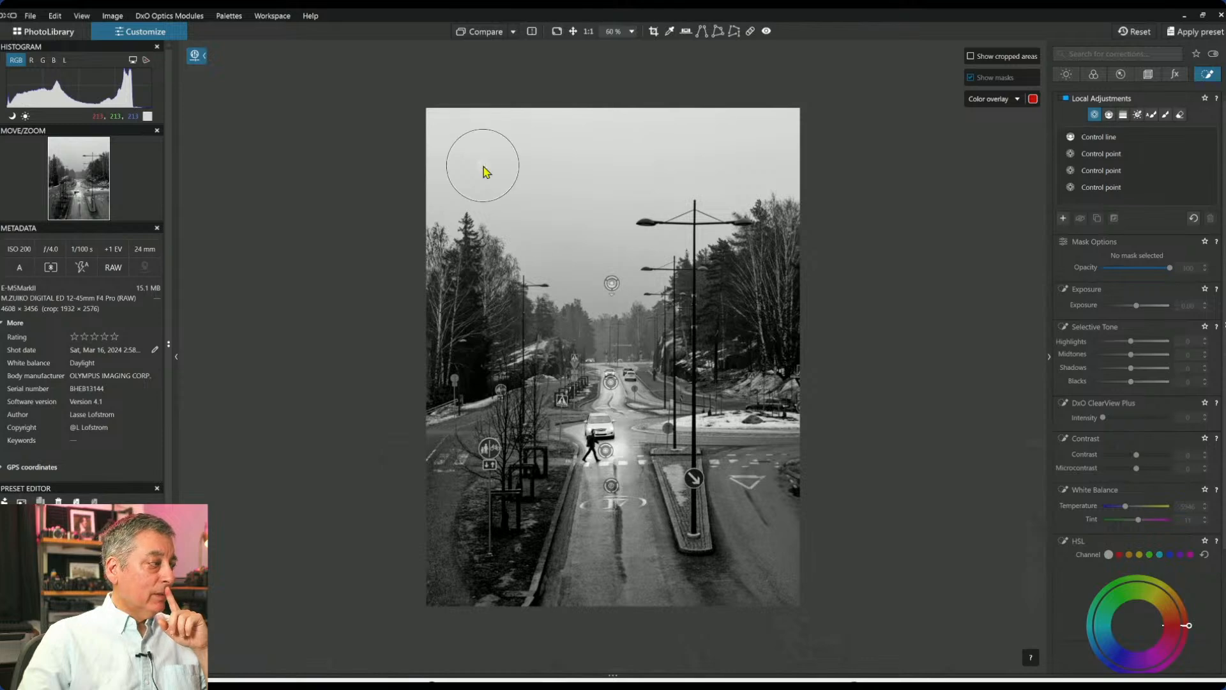
{"action": "left_click_drag", "start_coordinate": [506, 189], "coordinate": [545, 231]}
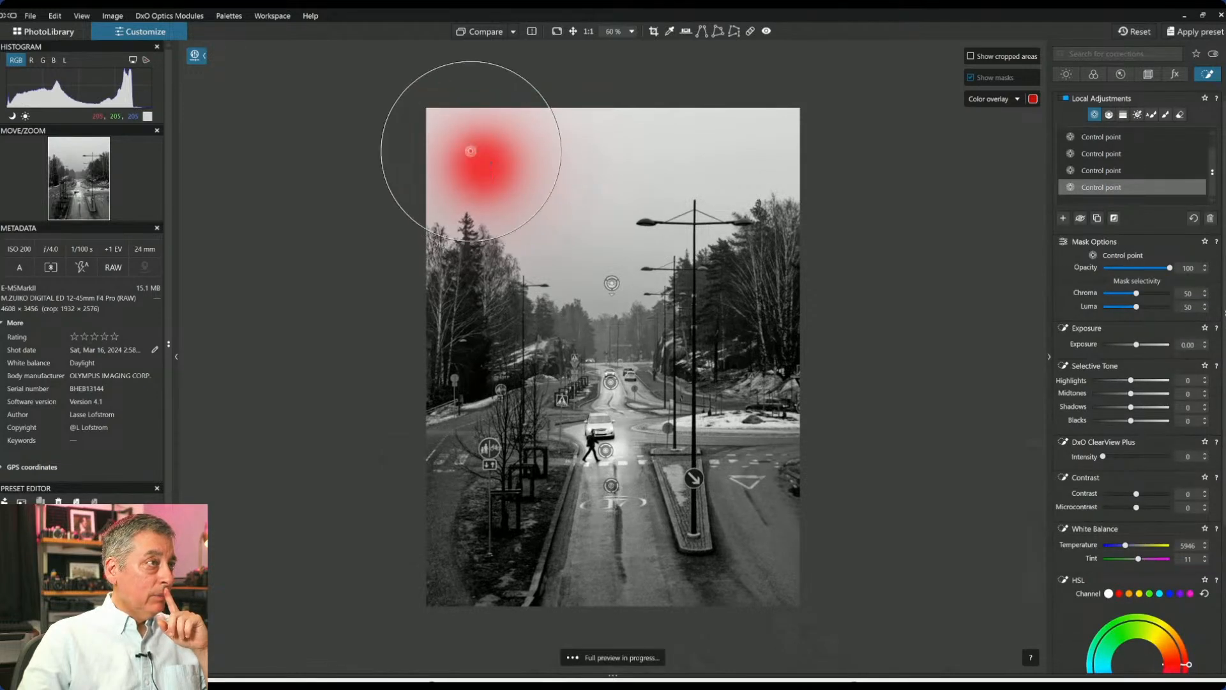
{"action": "left_click_drag", "start_coordinate": [483, 165], "coordinate": [456, 136]}
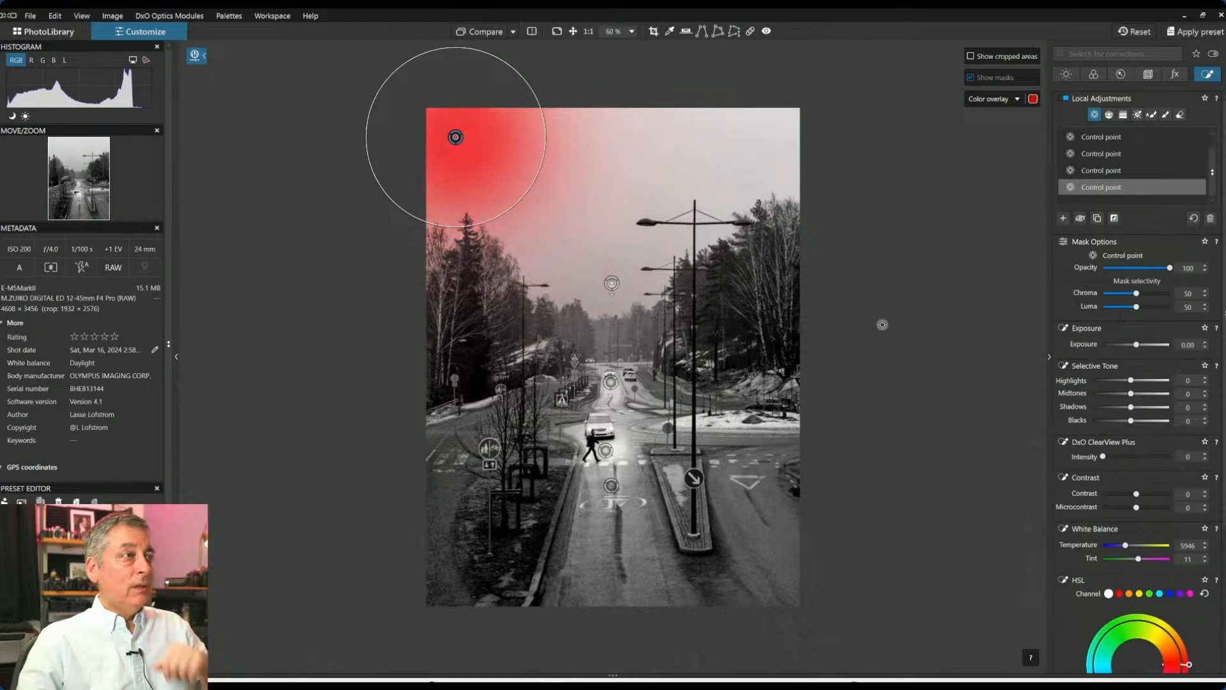
Set the sky mask's highlights to 52, trying 72 and -42 first, and centre the brightening nearer the photo's upper edge.
{"action": "left_click_drag", "start_coordinate": [1130, 380], "coordinate": [1160, 381]}
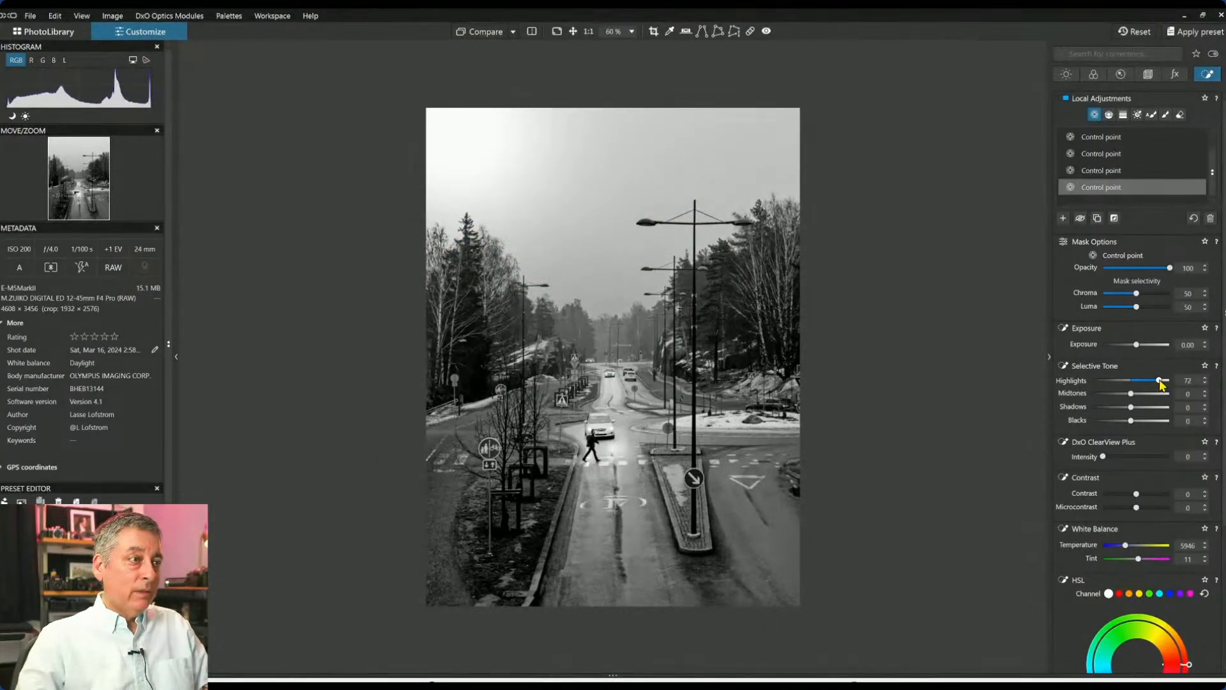
{"action": "double_click", "coordinate": [1160, 380]}
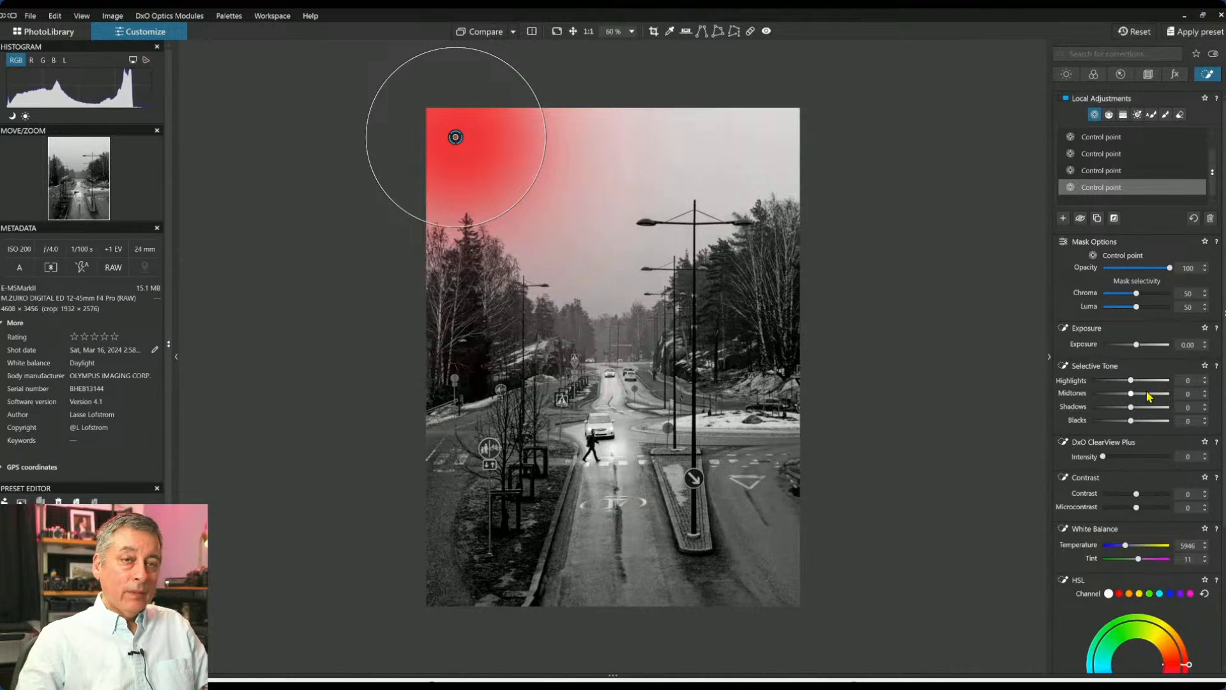
{"action": "left_click", "coordinate": [1115, 380]}
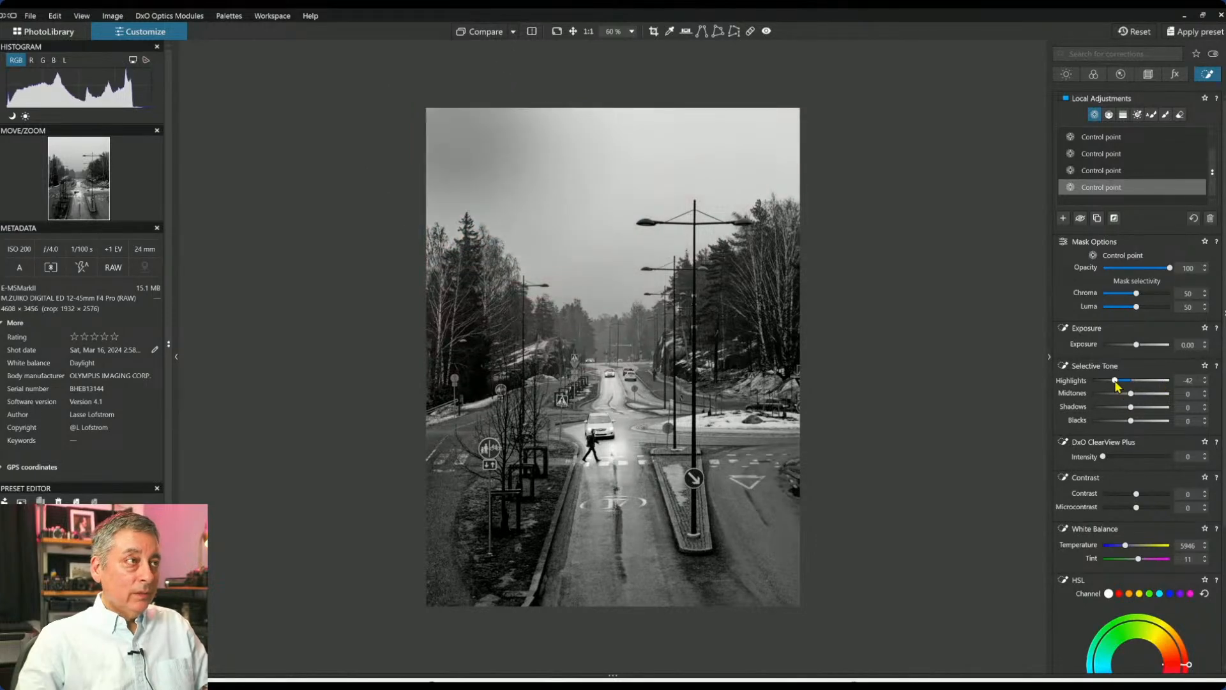
{"action": "double_click", "coordinate": [1117, 382]}
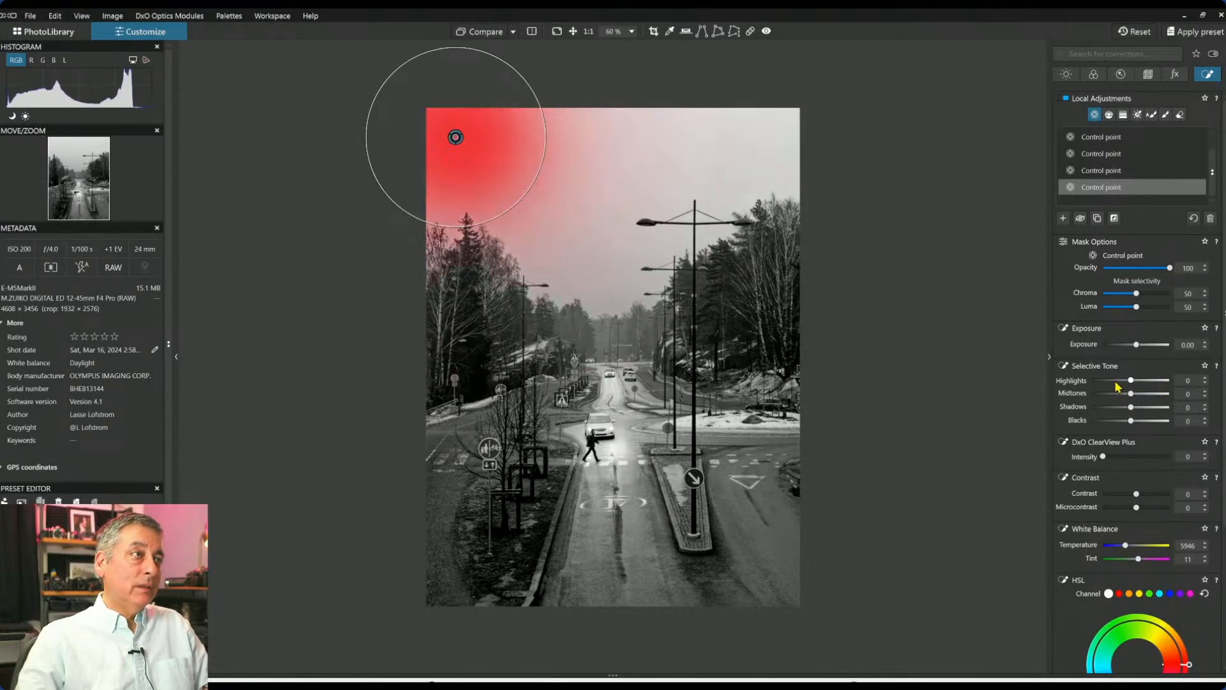
{"action": "left_click", "coordinate": [1151, 380]}
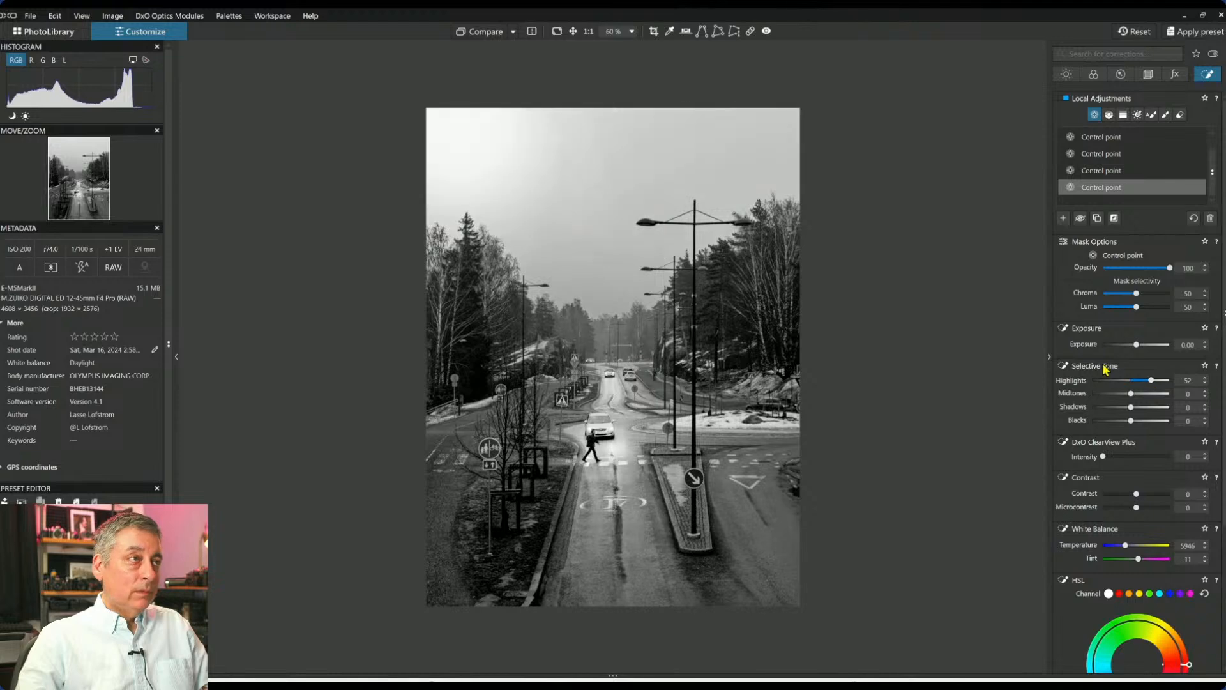
{"action": "left_click", "coordinate": [512, 115]}
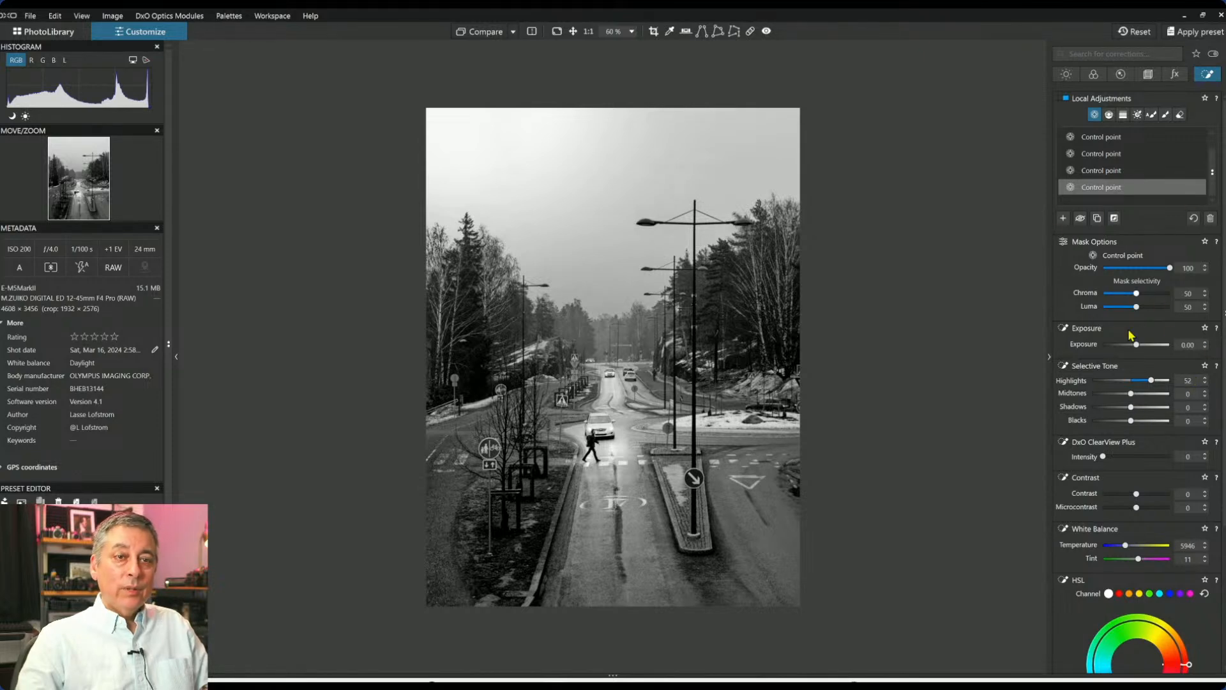
{"action": "left_click", "coordinate": [1095, 117]}
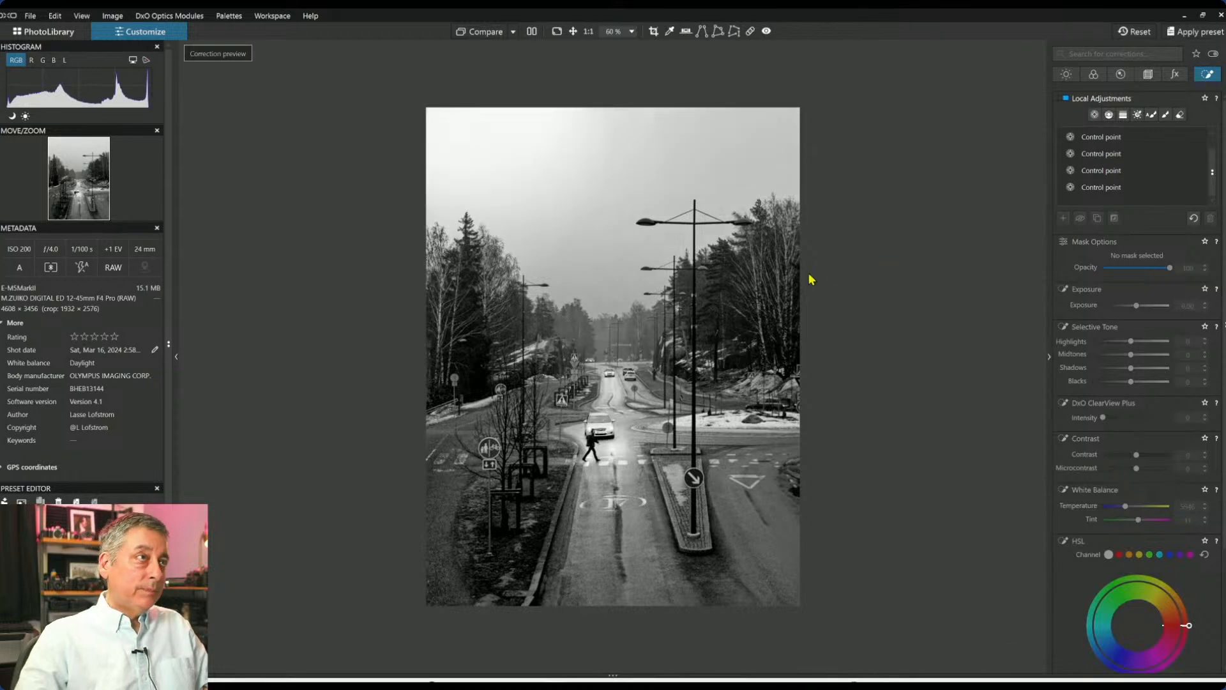
Compare the finished photo with the uncorrected original using an enlarged side-by-side view, and return to the photo library.
{"action": "left_click", "coordinate": [533, 31]}
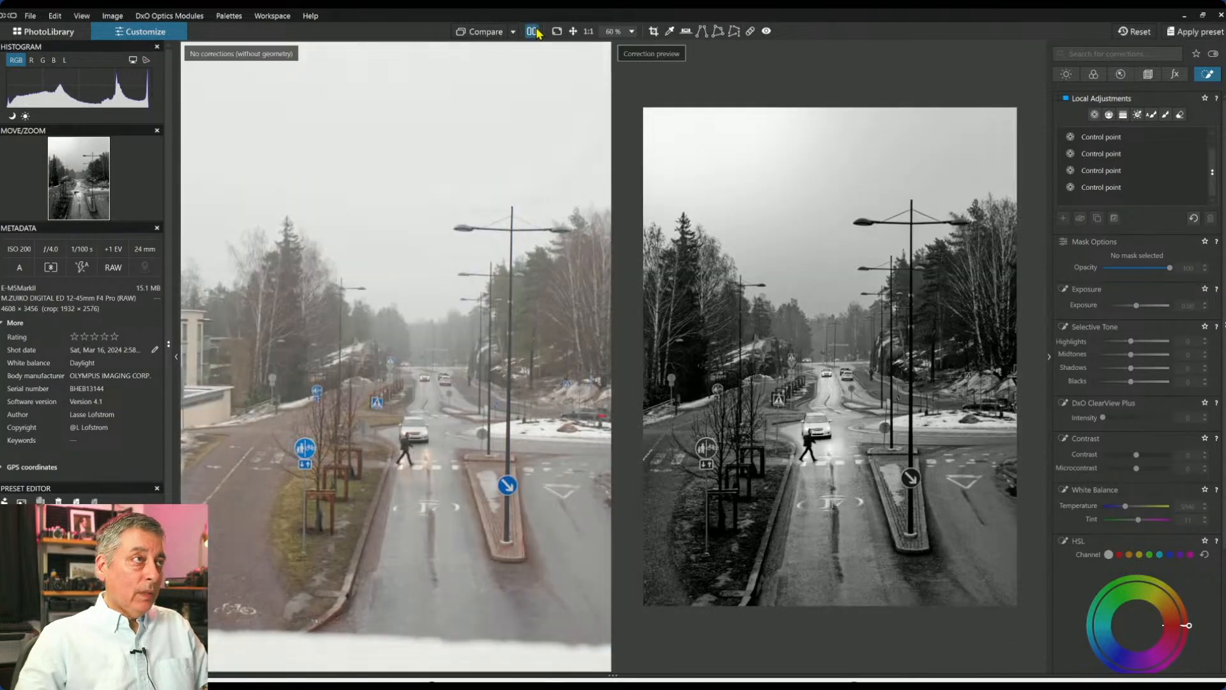
{"action": "key", "text": "F9"}
{"action": "scroll", "coordinate": [490, 164], "scroll_direction": "down", "scroll_amount": 2}
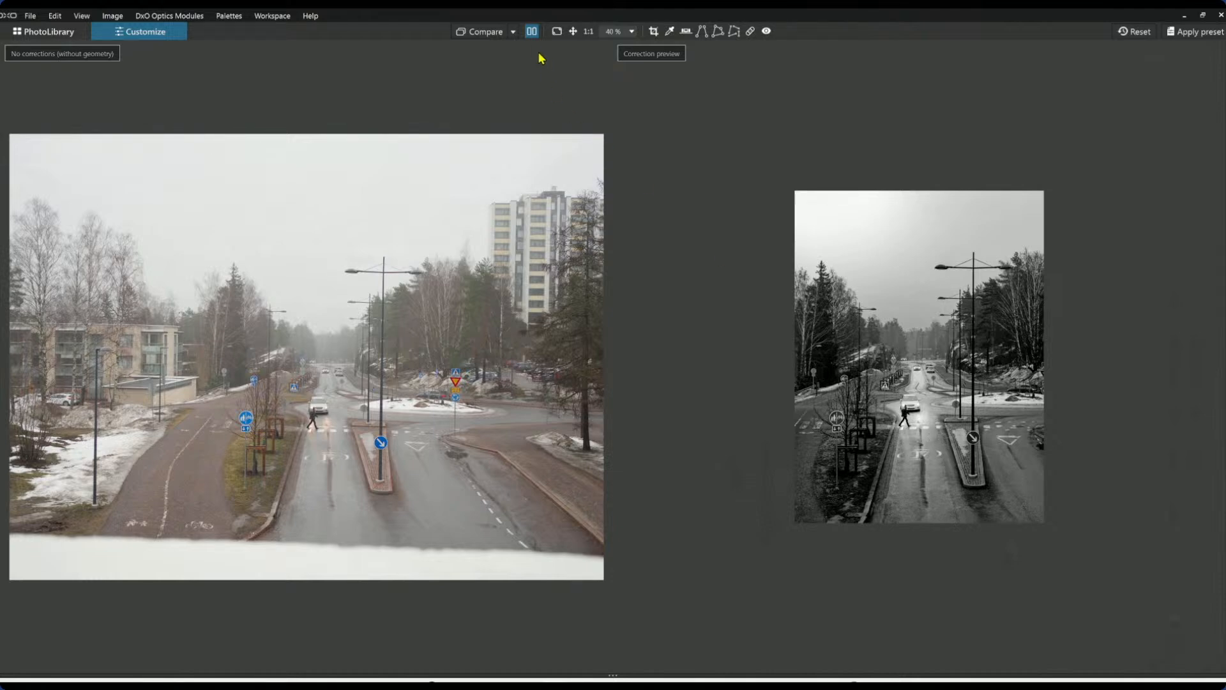
{"action": "left_click", "coordinate": [532, 32]}
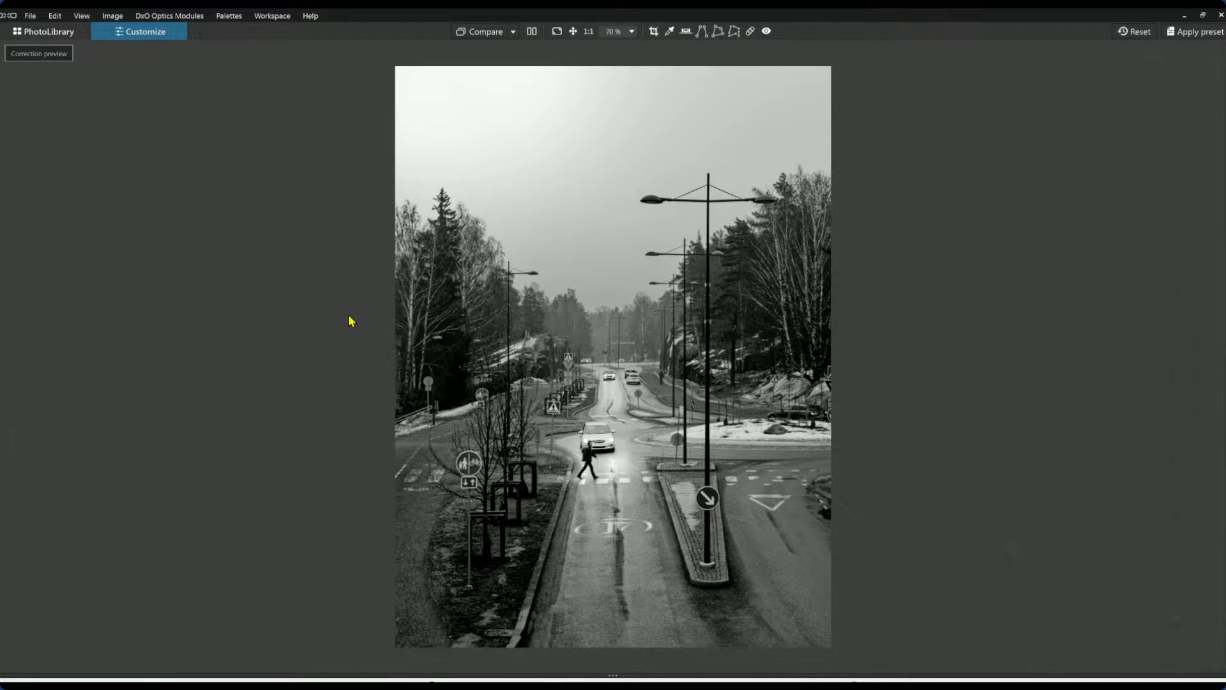
{"action": "left_click", "coordinate": [532, 32]}
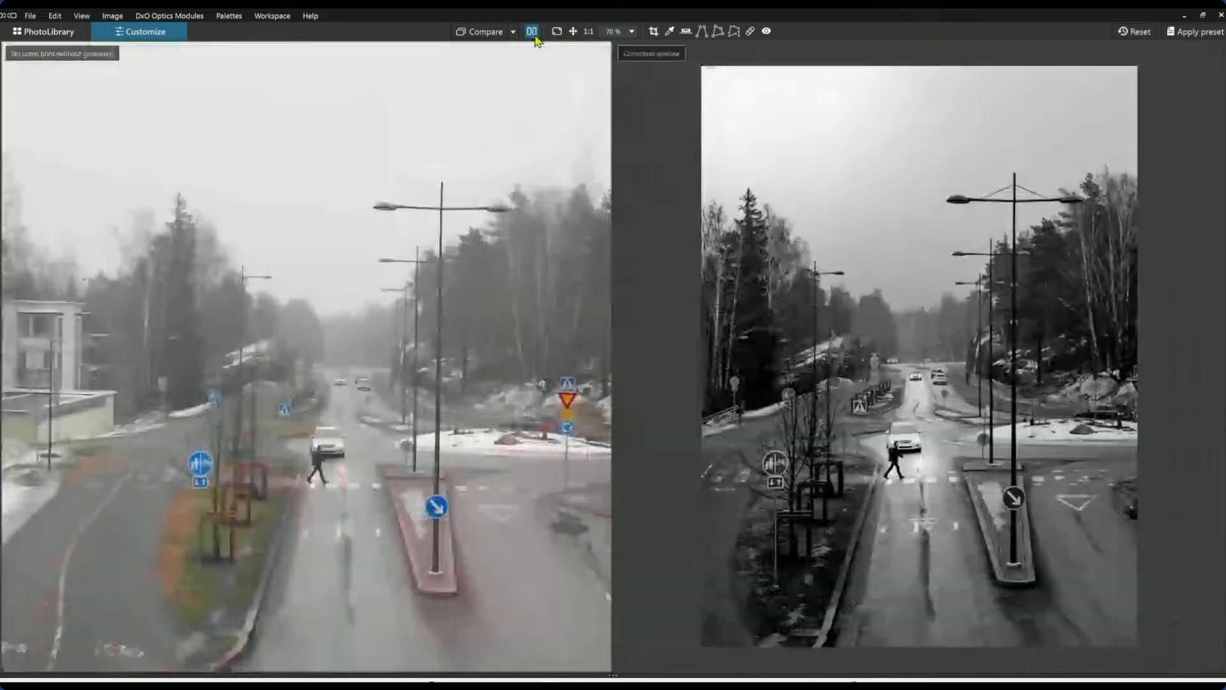
{"action": "scroll", "coordinate": [869, 433], "scroll_direction": "down", "scroll_amount": 2}
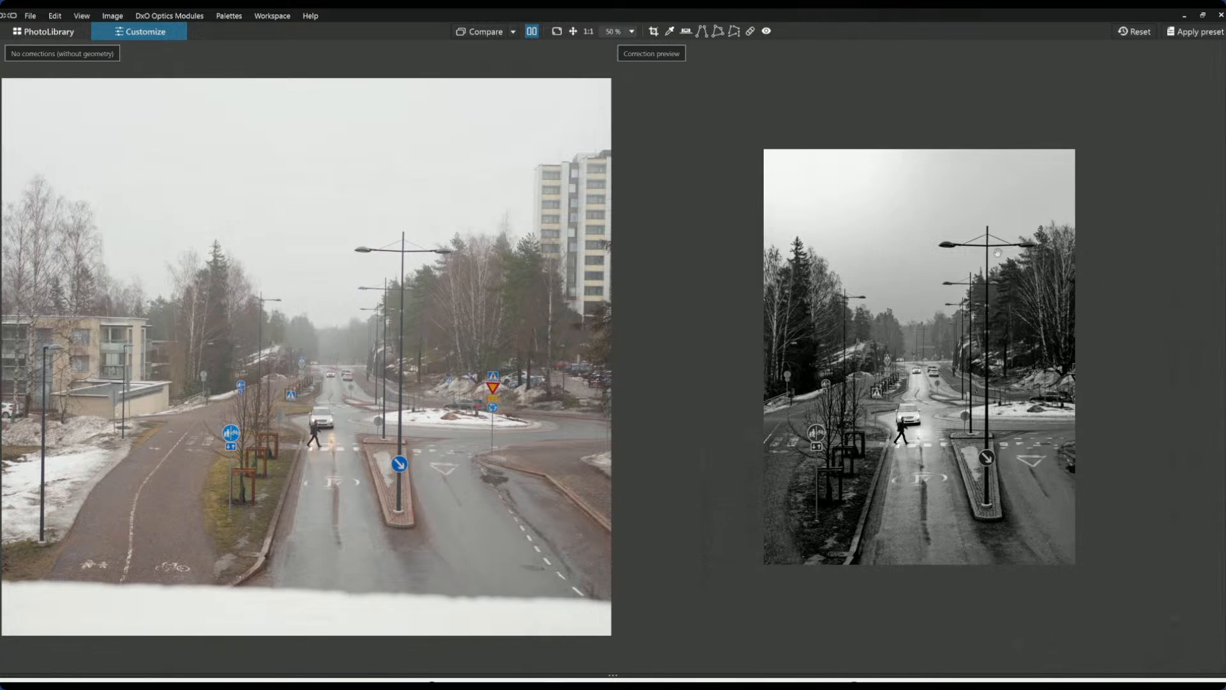
{"action": "left_click", "coordinate": [532, 31]}
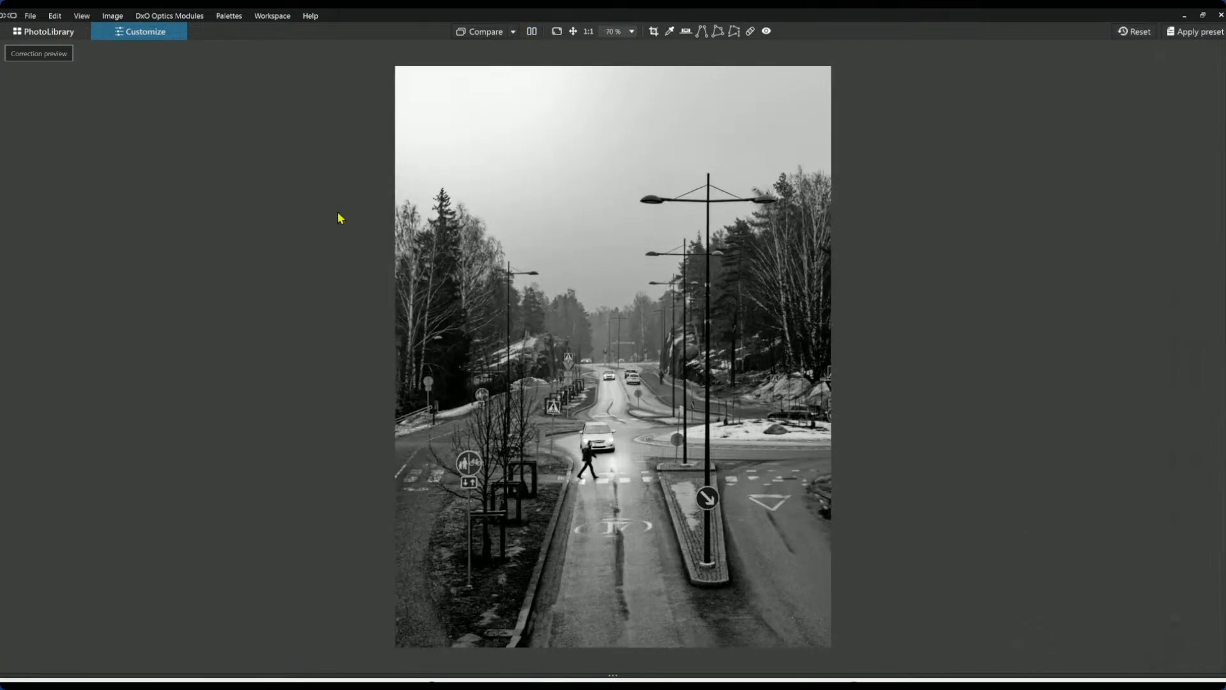
{"action": "left_click", "coordinate": [55, 33]}
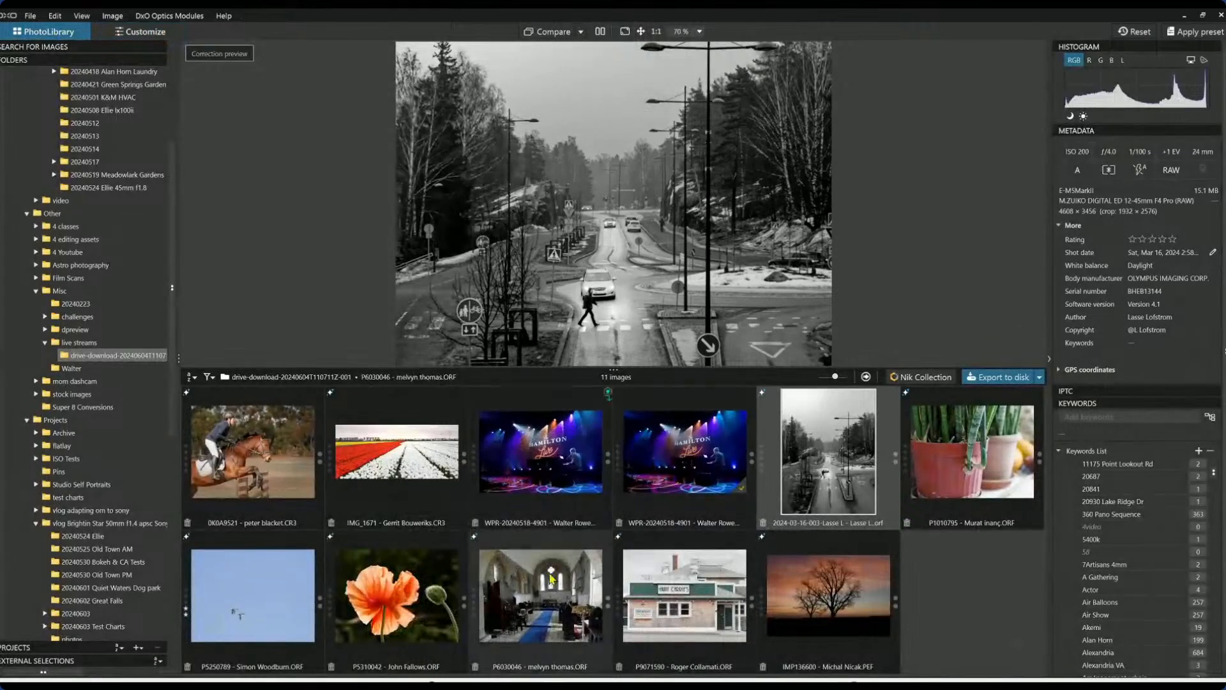
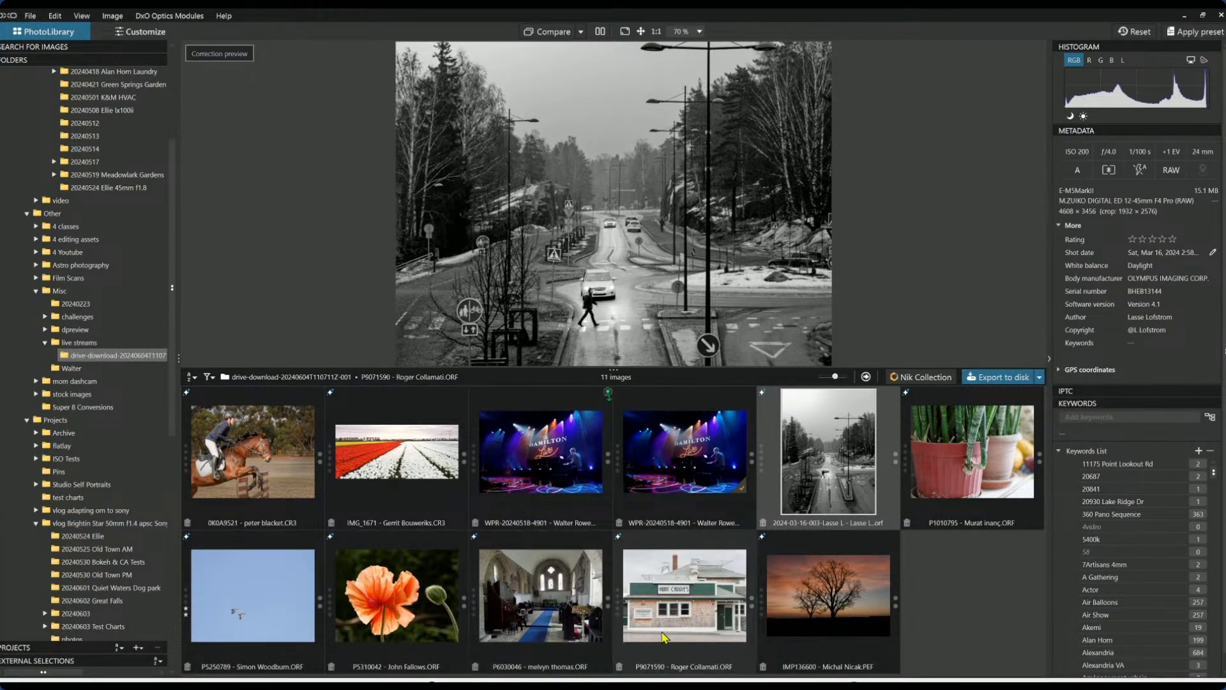
Open the potted snake plant photo for customizing, with the whole frame in view and the correction palettes shown.
{"action": "left_click", "coordinate": [976, 482]}
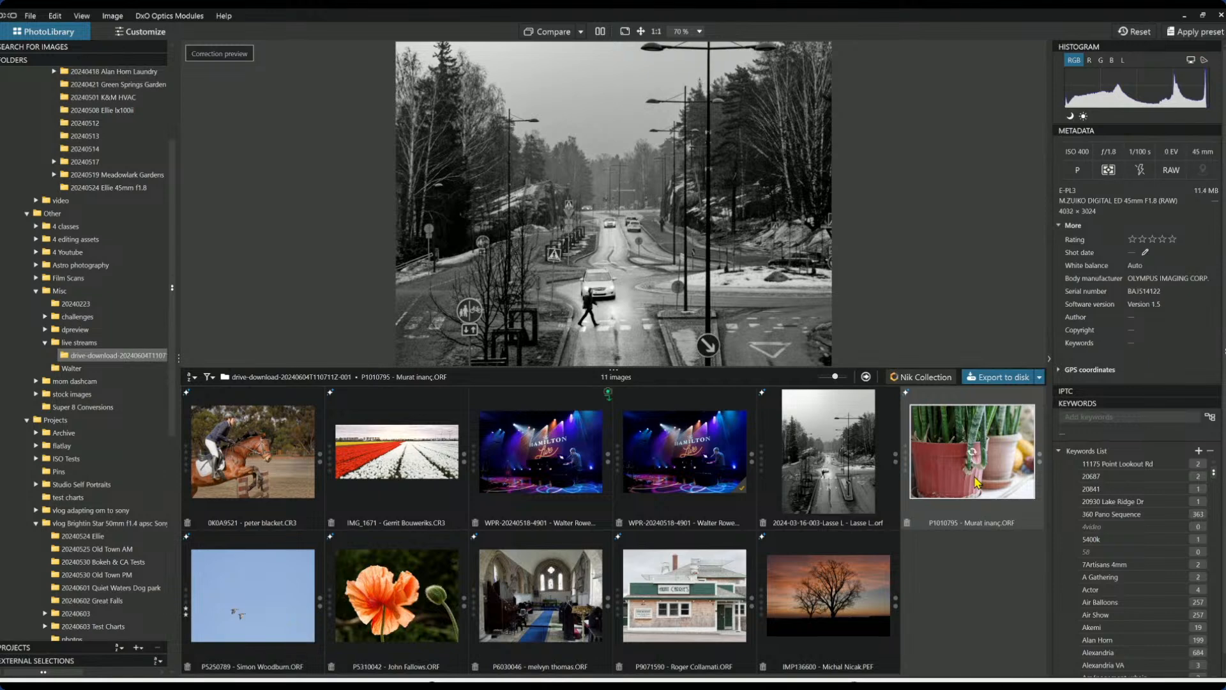
{"action": "double_click", "coordinate": [975, 482]}
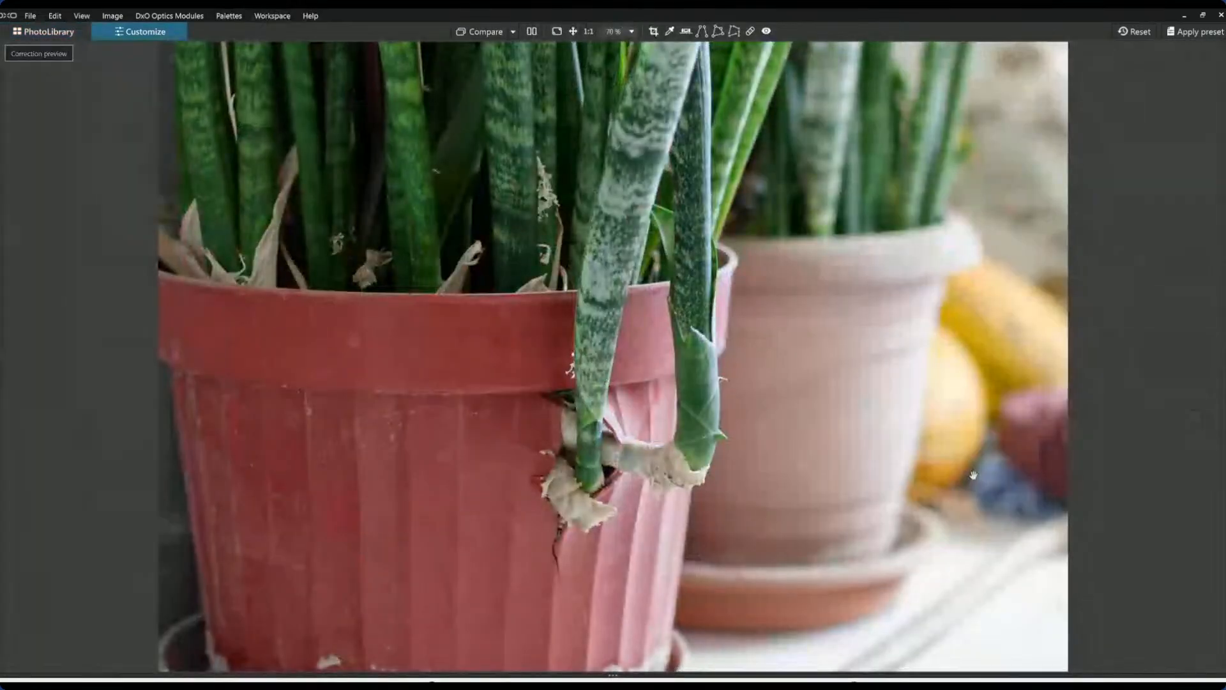
{"action": "scroll", "coordinate": [740, 420], "scroll_direction": "down", "scroll_amount": 3}
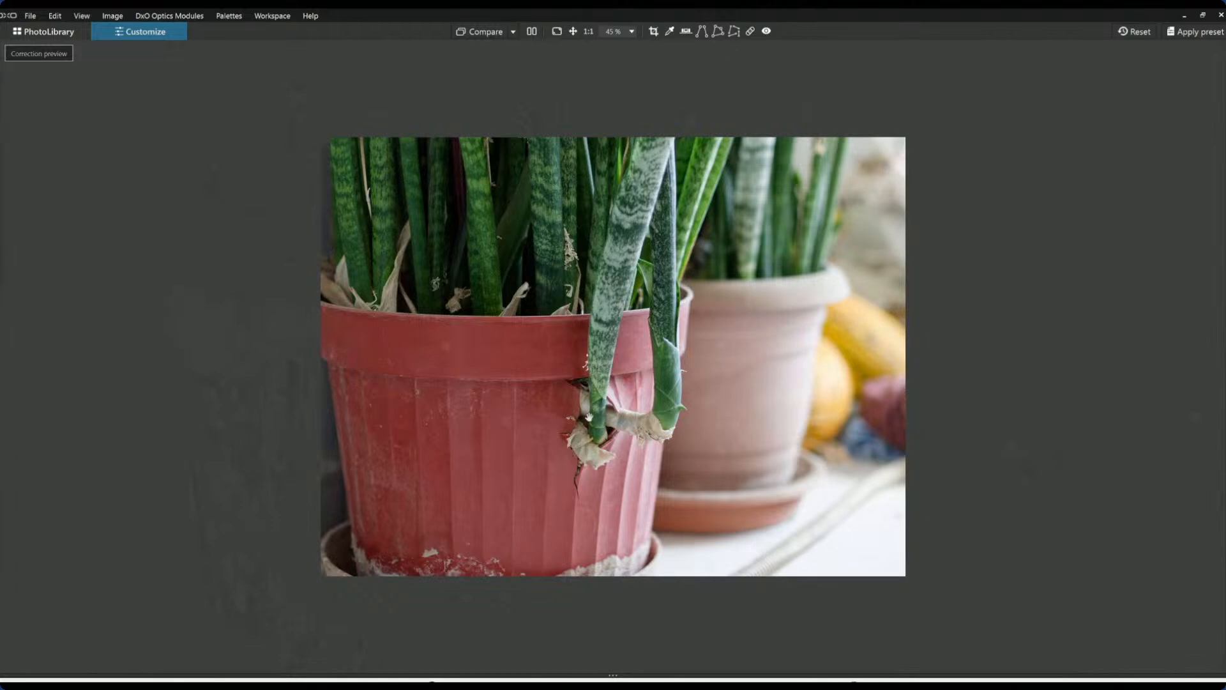
{"action": "scroll", "coordinate": [589, 417], "scroll_direction": "up", "scroll_amount": 1}
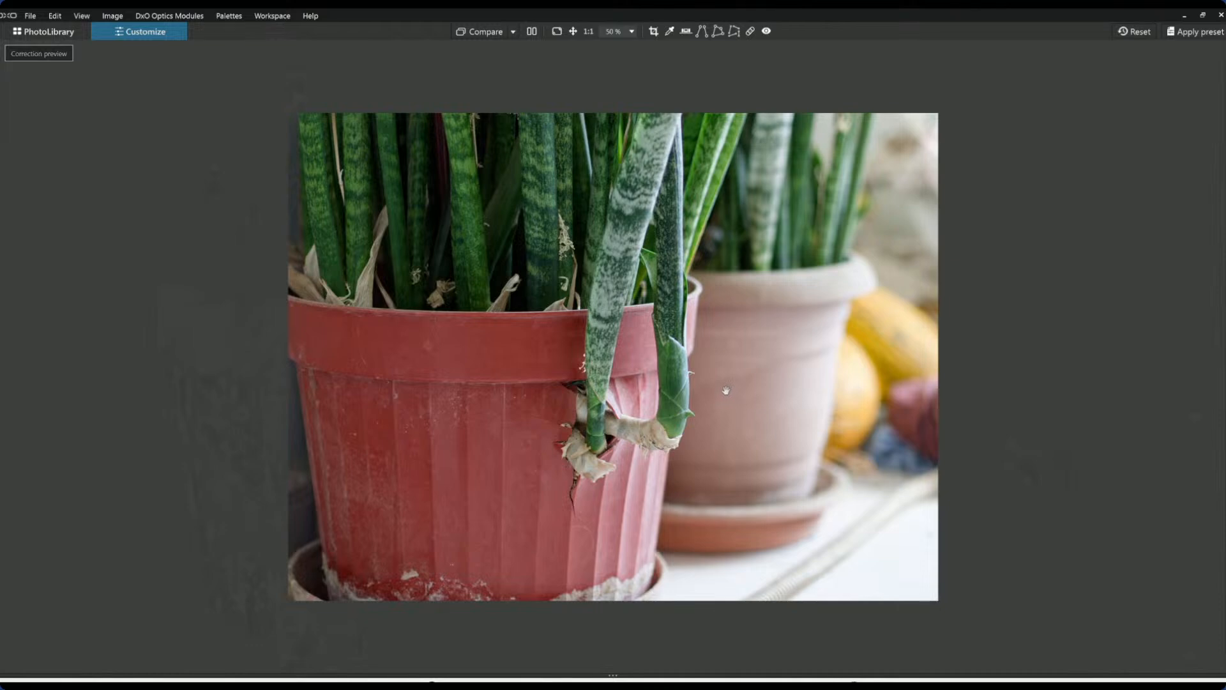
{"action": "key", "text": "F9"}
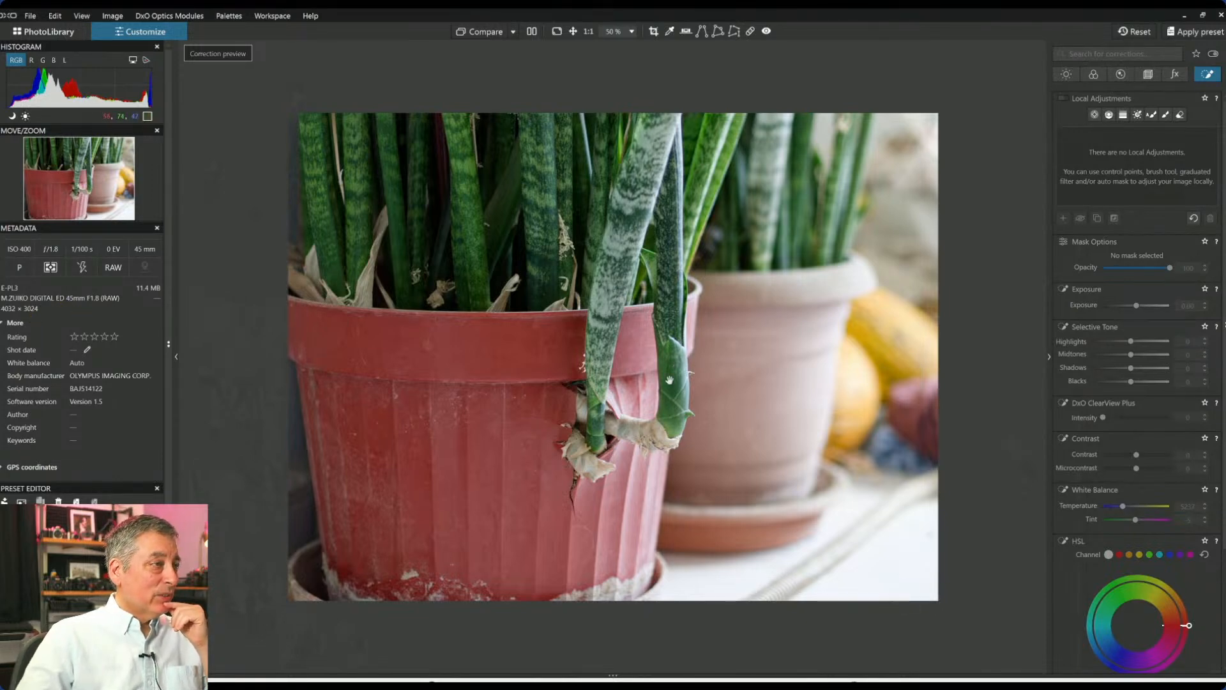
{"action": "scroll", "coordinate": [669, 381], "scroll_direction": "down", "scroll_amount": 1}
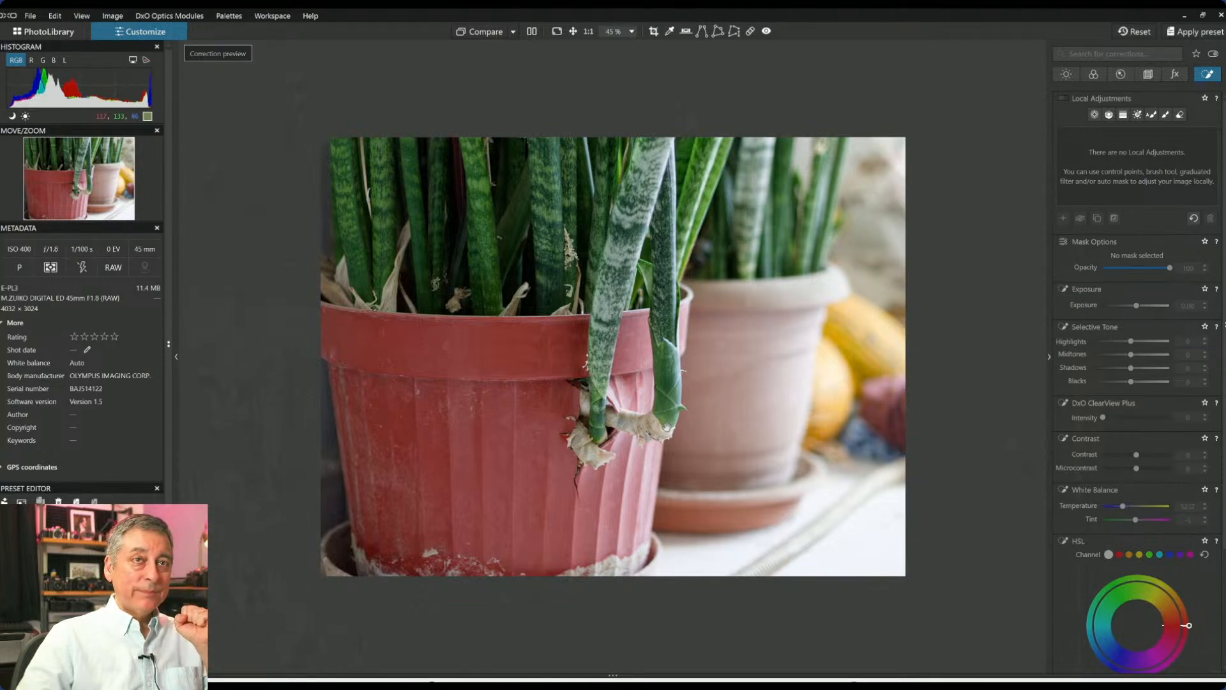
Try a tight 1847 × 1385 px crop around the green leaves and the red pot's rim.
{"action": "left_click", "coordinate": [1148, 75]}
{"action": "left_click", "coordinate": [1110, 200]}
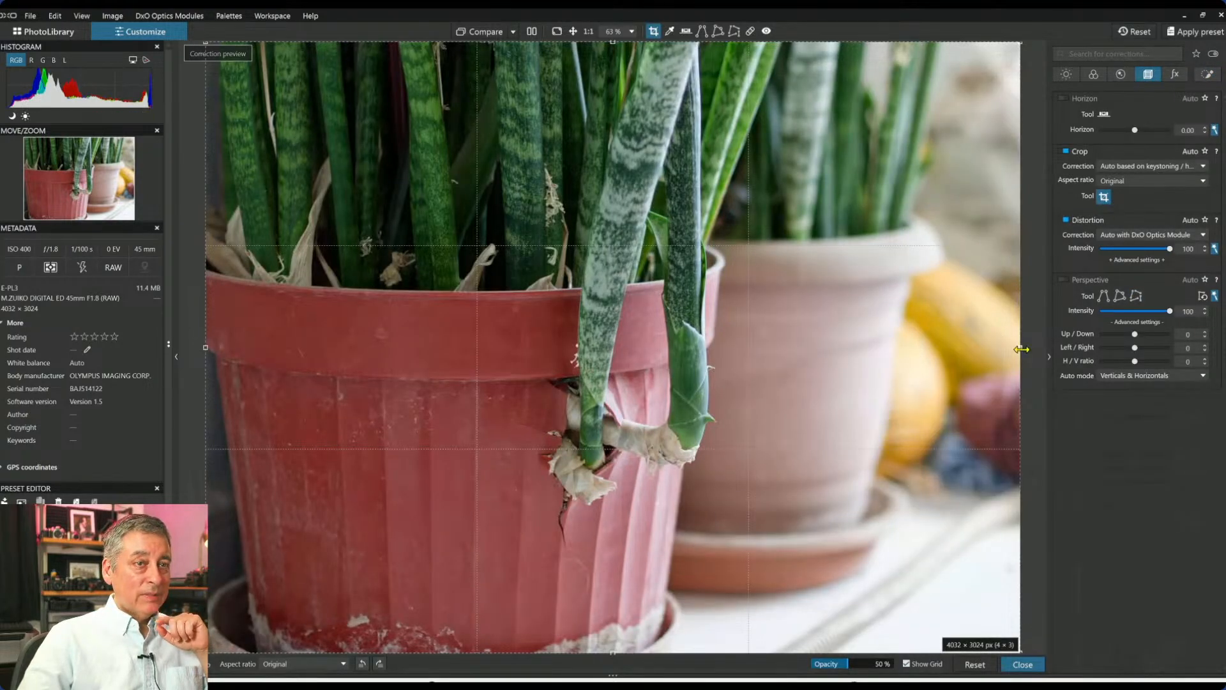
{"action": "left_click_drag", "start_coordinate": [1022, 349], "coordinate": [583, 353]}
{"action": "left_click_drag", "start_coordinate": [465, 346], "coordinate": [585, 209]}
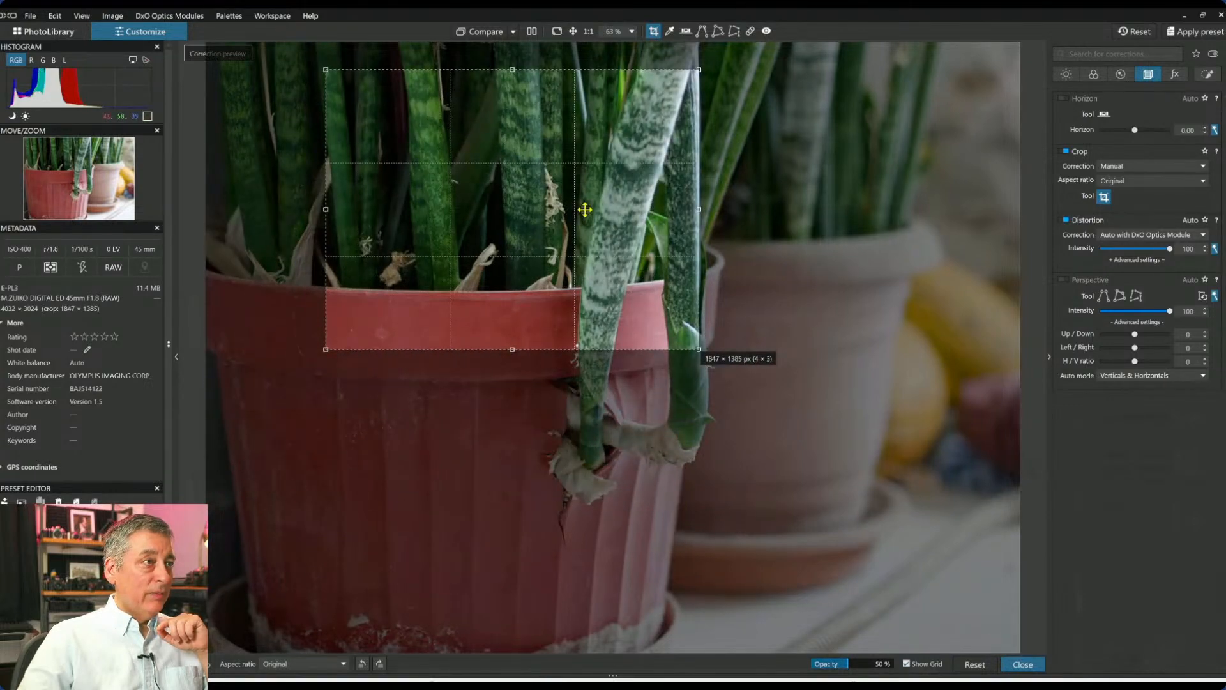
{"action": "key", "text": "Return"}
{"action": "scroll", "coordinate": [624, 266], "scroll_direction": "up", "scroll_amount": 4}
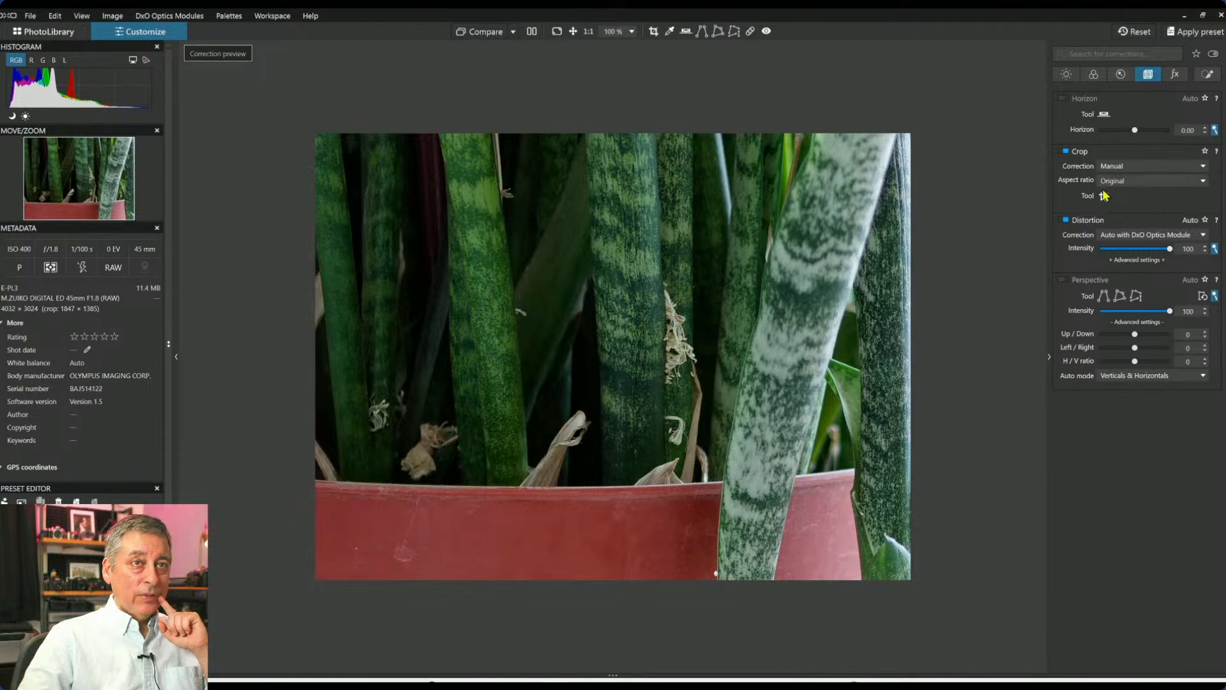
Try enlarging the crop to 2343 × 1757 px, taking in more of the red pot and the background pot.
{"action": "left_click", "coordinate": [1103, 196]}
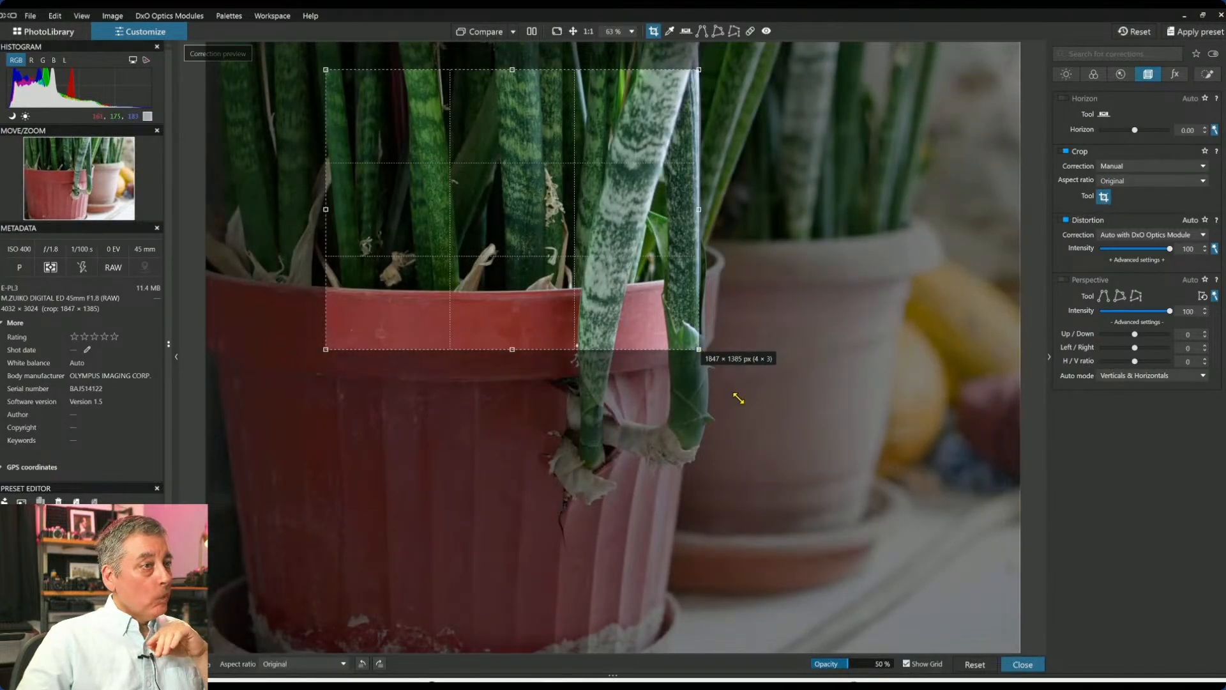
{"action": "left_click_drag", "start_coordinate": [700, 350], "coordinate": [802, 468]}
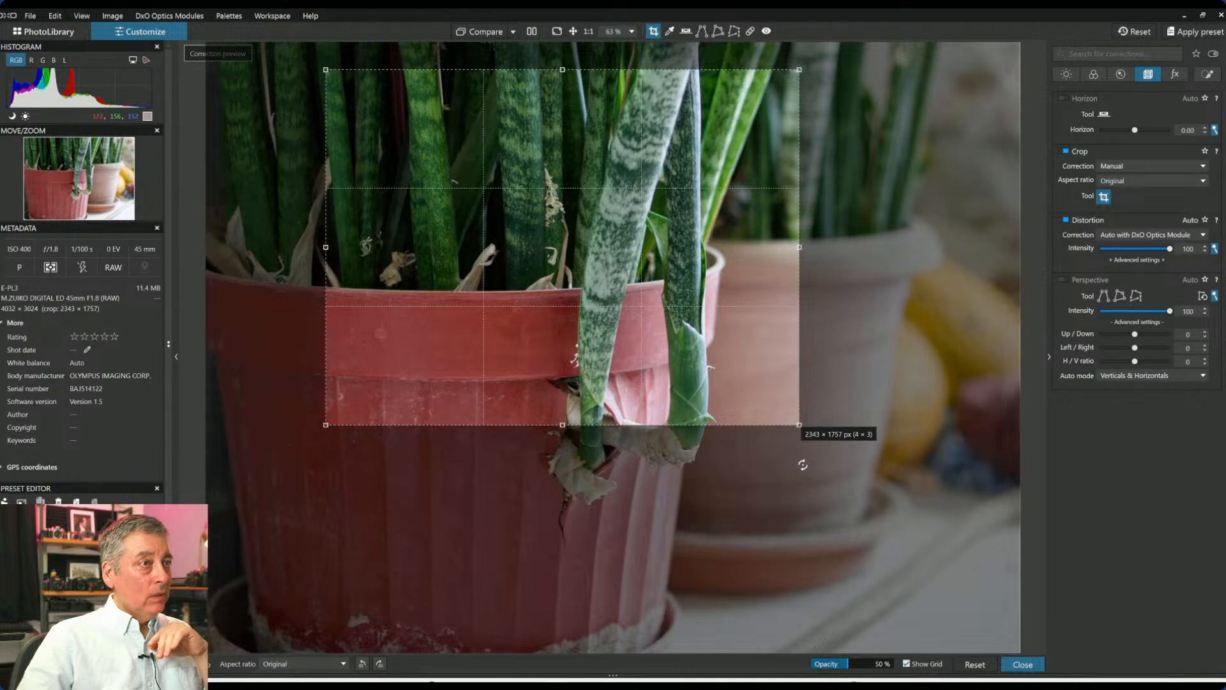
{"action": "key", "text": "Return"}
{"action": "scroll", "coordinate": [803, 467], "scroll_direction": "down", "scroll_amount": 2}
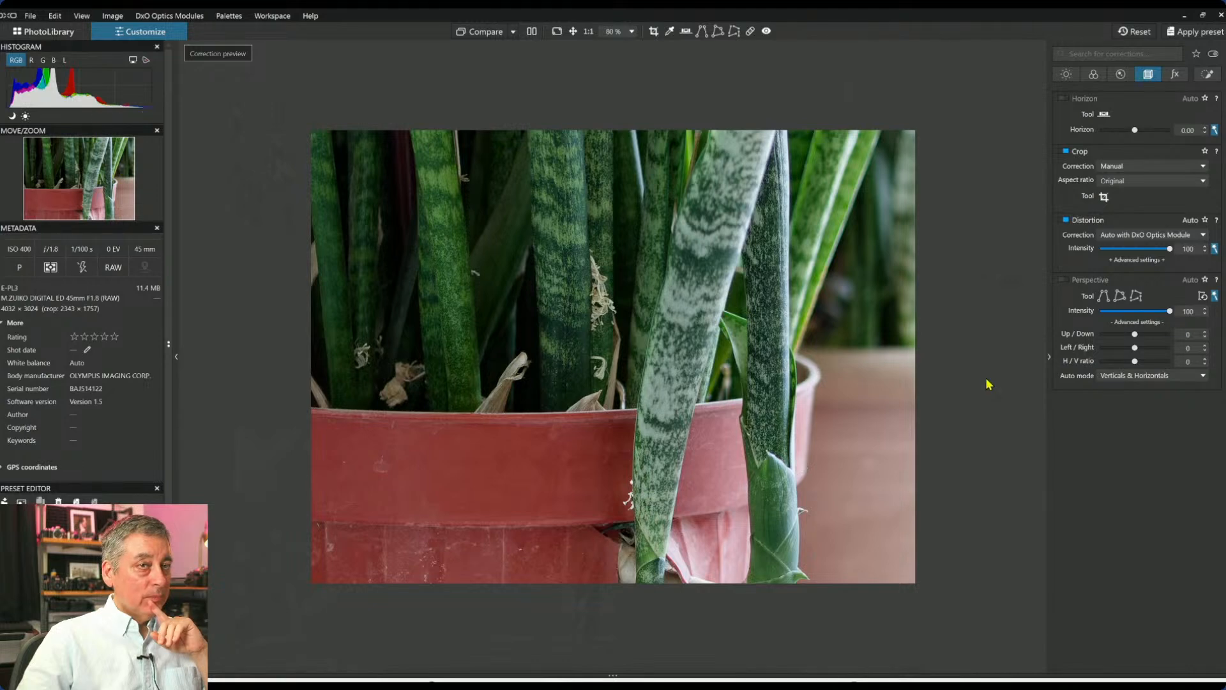
Try a wider 3378 × 2534 px crop that includes the hanging shoots and most of the background pot.
{"action": "left_click", "coordinate": [1104, 197]}
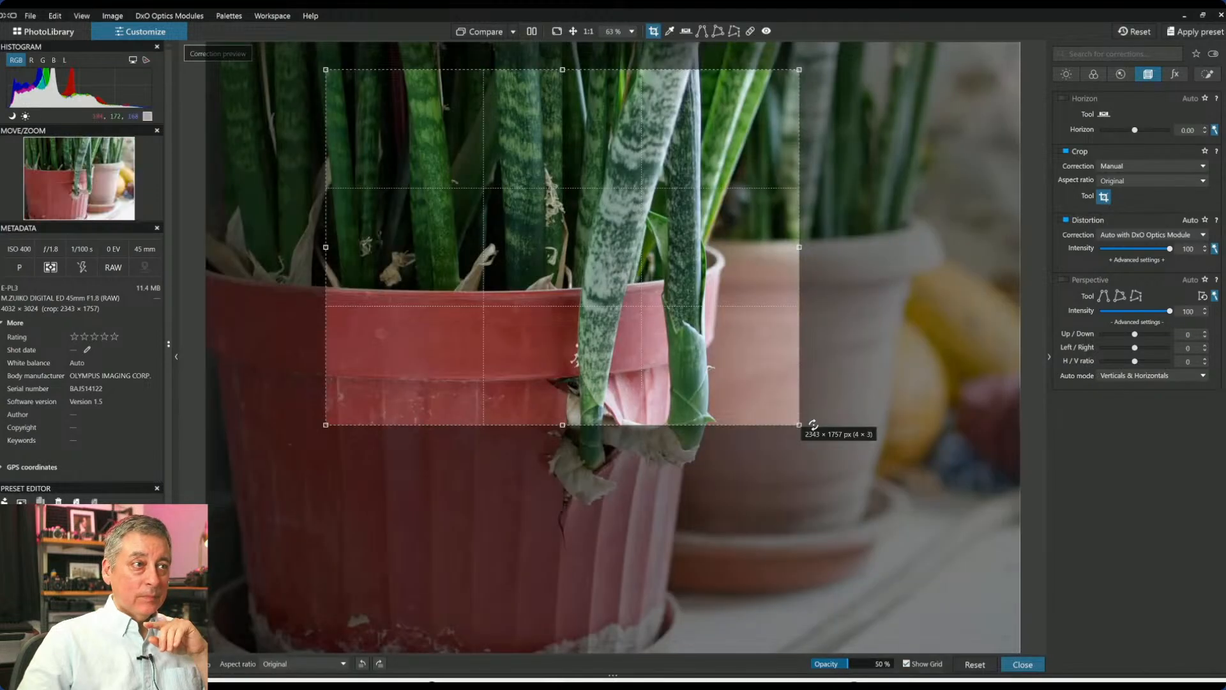
{"action": "scroll", "coordinate": [812, 423], "scroll_direction": "down", "scroll_amount": 1}
{"action": "left_click_drag", "start_coordinate": [470, 250], "coordinate": [589, 423]}
{"action": "left_click_drag", "start_coordinate": [726, 424], "coordinate": [647, 415]}
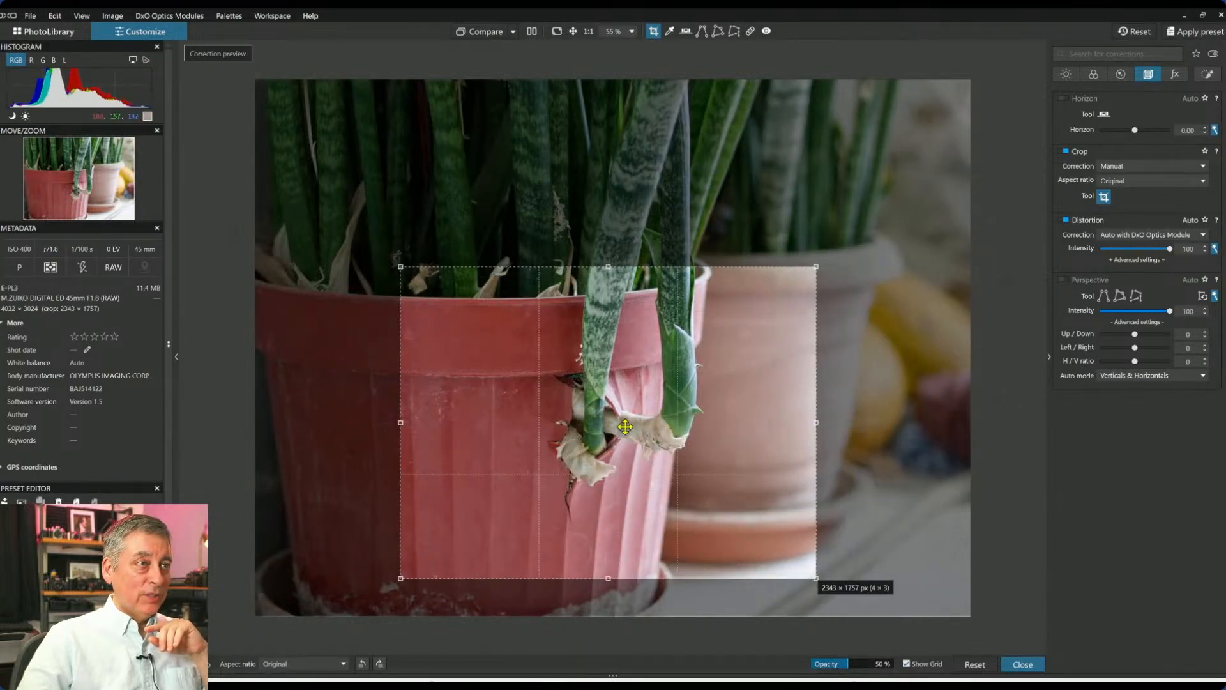
{"action": "left_click_drag", "start_coordinate": [609, 267], "coordinate": [615, 131]}
{"action": "left_click_drag", "start_coordinate": [698, 460], "coordinate": [693, 412]}
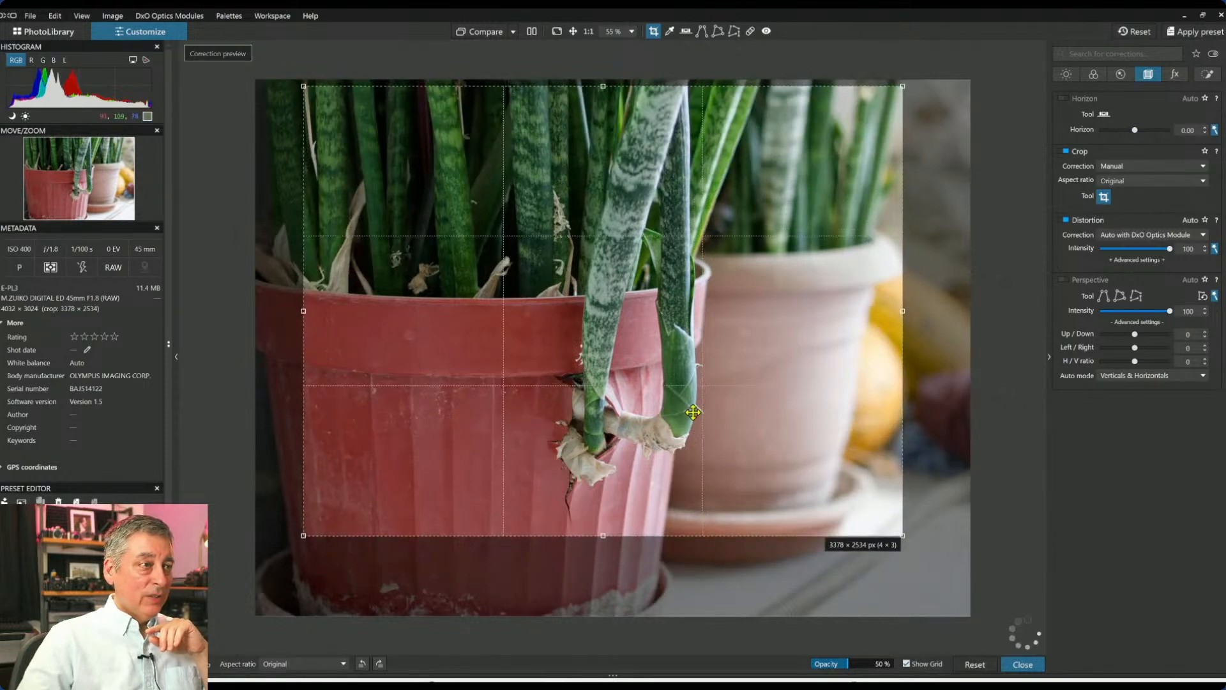
{"action": "left_click", "coordinate": [1022, 665]}
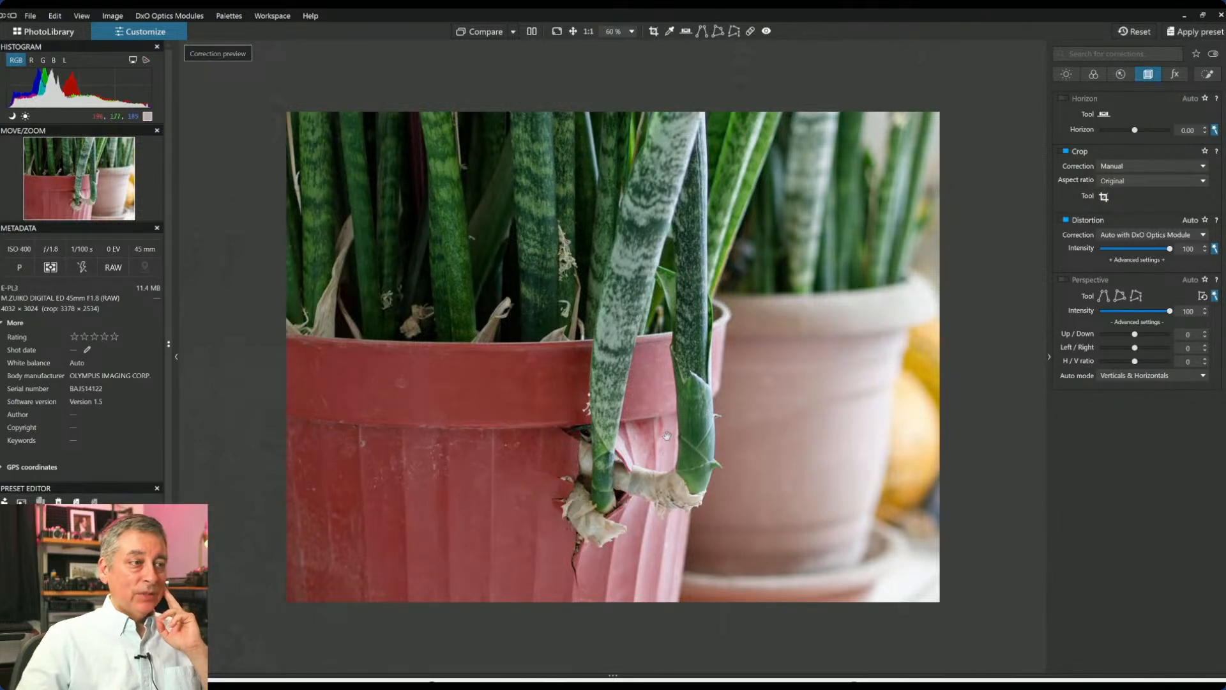
Crop the photo to 2138 × 1604 px along its upper edge, framing the leaves and the red pot's rim.
{"action": "left_click", "coordinate": [1104, 197]}
{"action": "left_click_drag", "start_coordinate": [947, 559], "coordinate": [694, 333]}
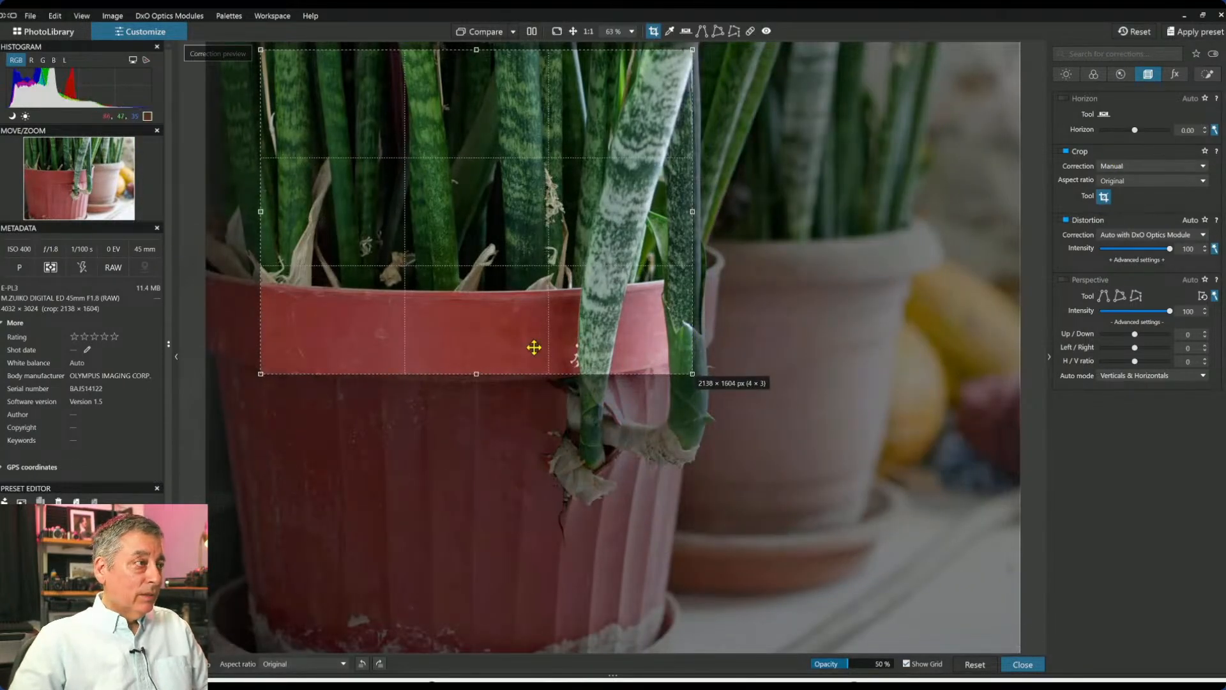
{"action": "left_click_drag", "start_coordinate": [485, 339], "coordinate": [485, 331]}
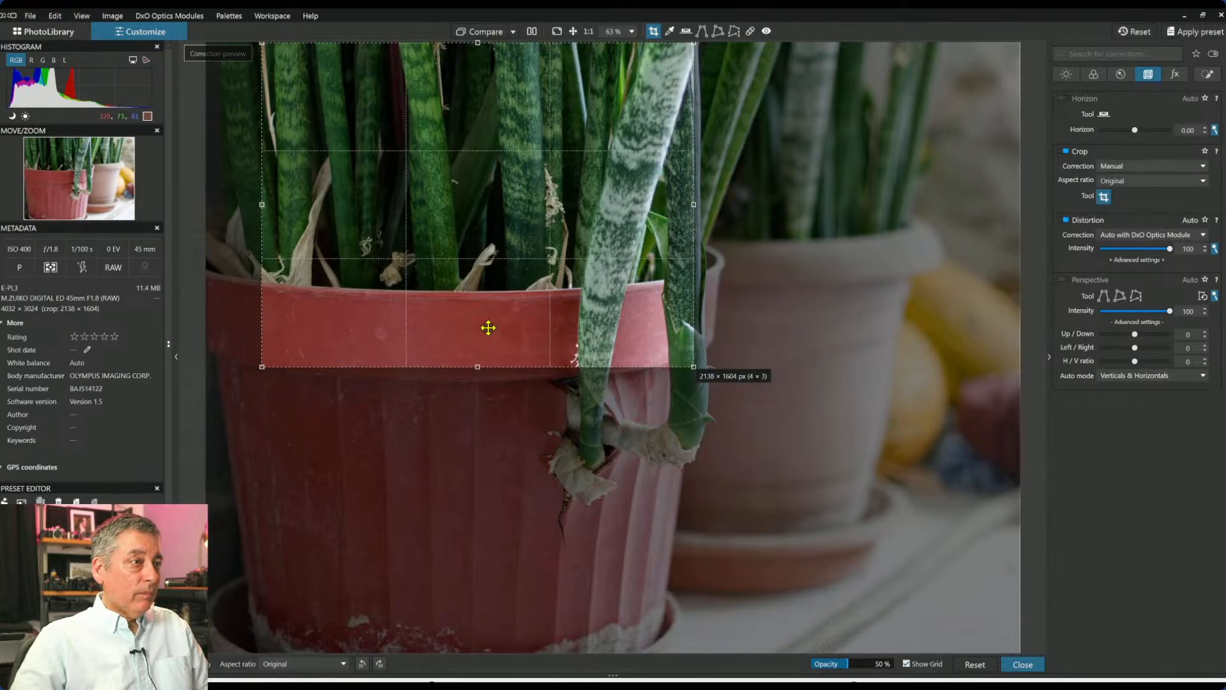
{"action": "key", "text": "Return"}
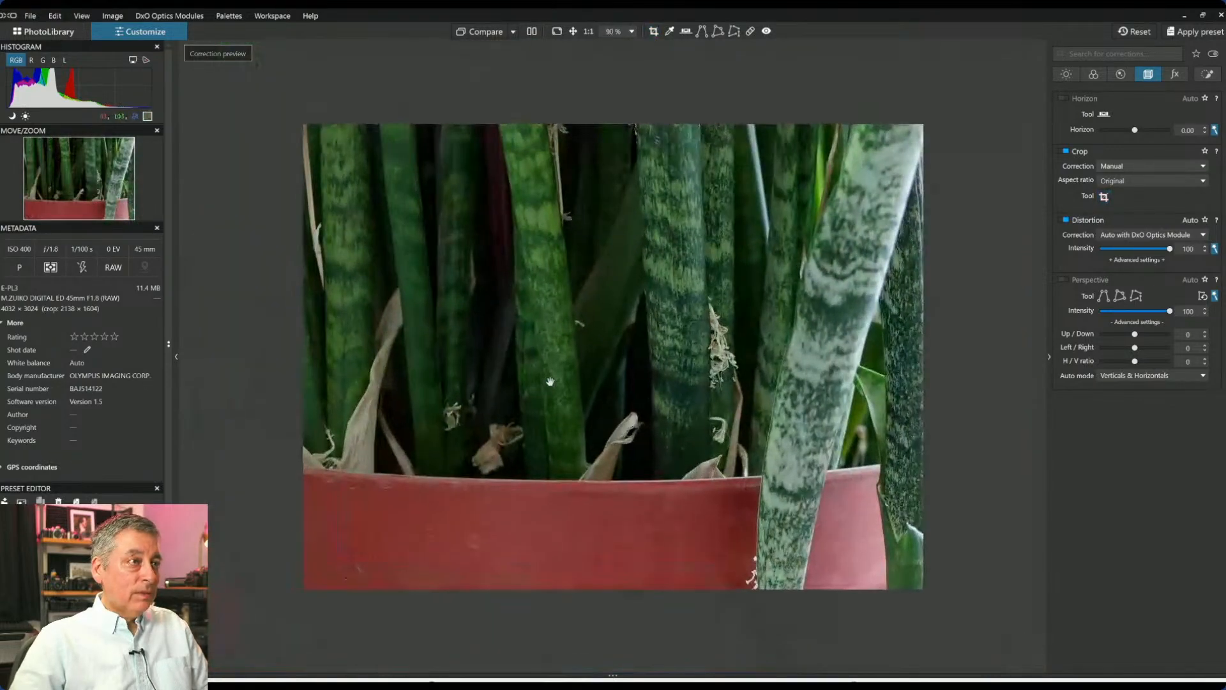
Apply automatic microcontrast and set the global selective tones to midtones 72, shadows 13 and blacks -12.
{"action": "left_click", "coordinate": [1072, 75]}
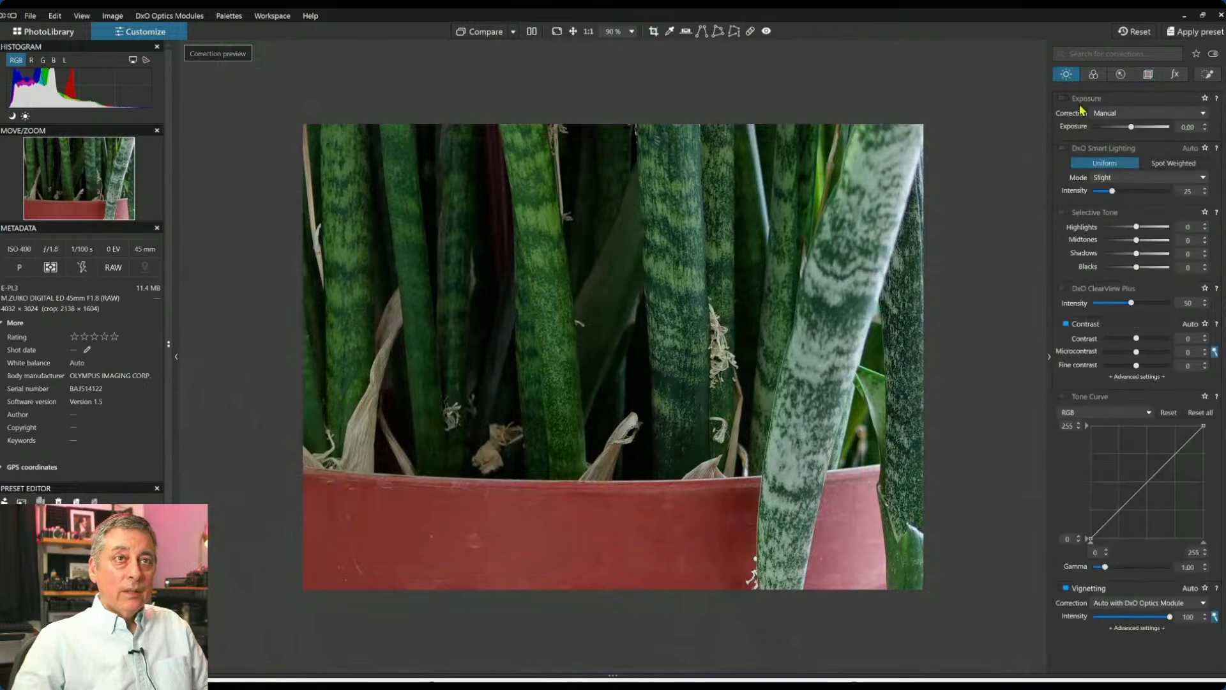
{"action": "left_click", "coordinate": [1064, 149]}
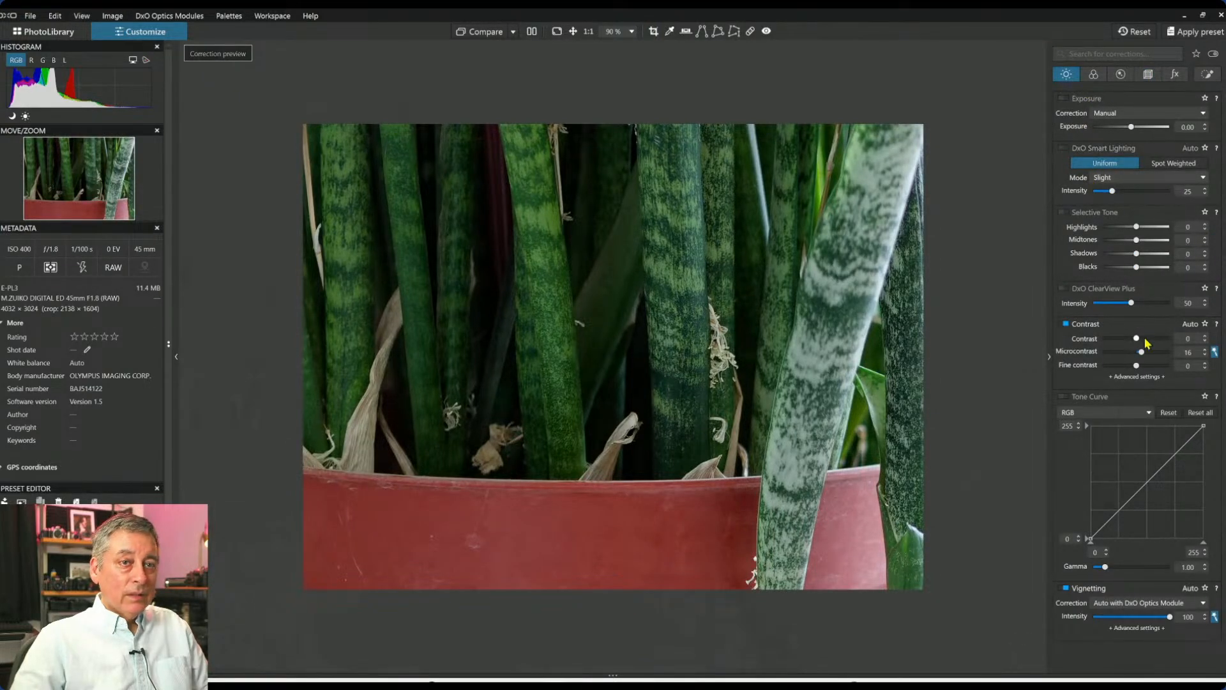
{"action": "left_click", "coordinate": [1151, 241]}
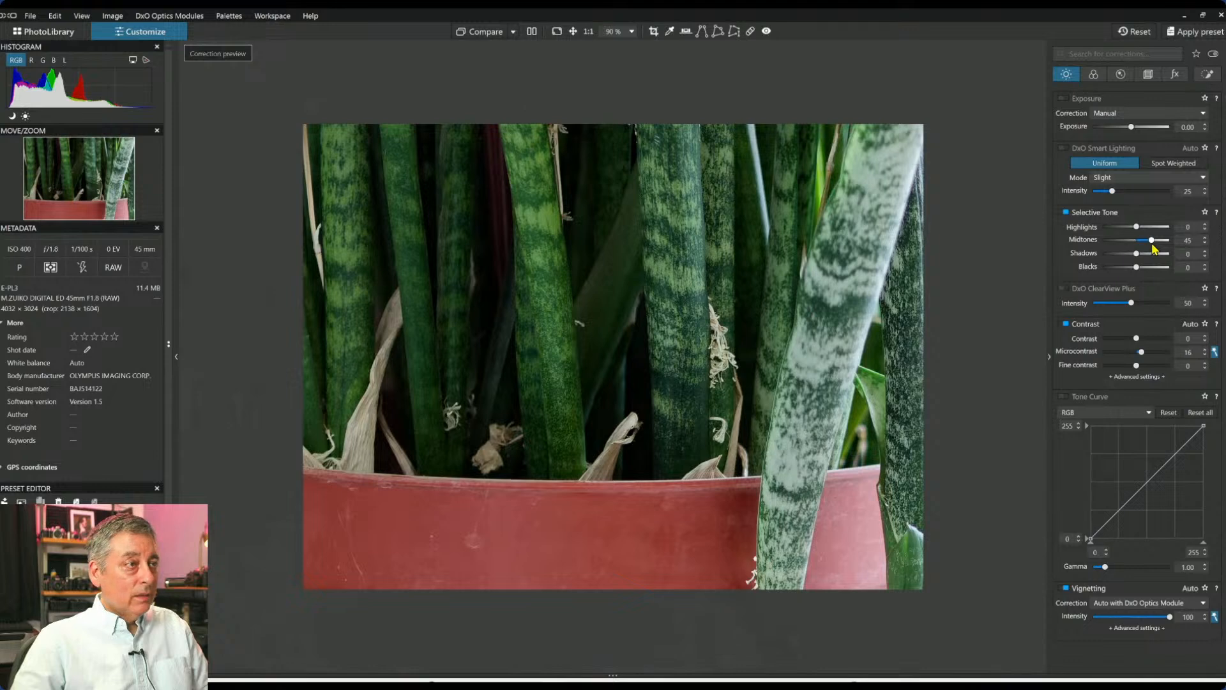
{"action": "left_click", "coordinate": [1160, 241]}
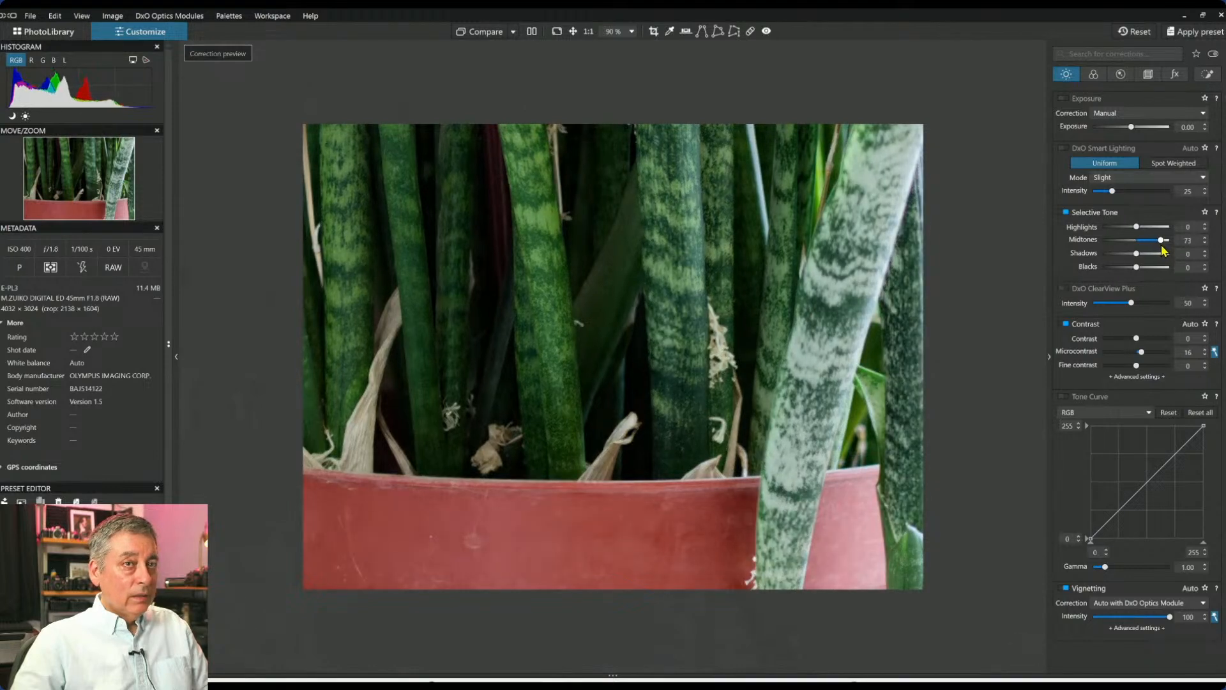
{"action": "left_click", "coordinate": [1143, 254]}
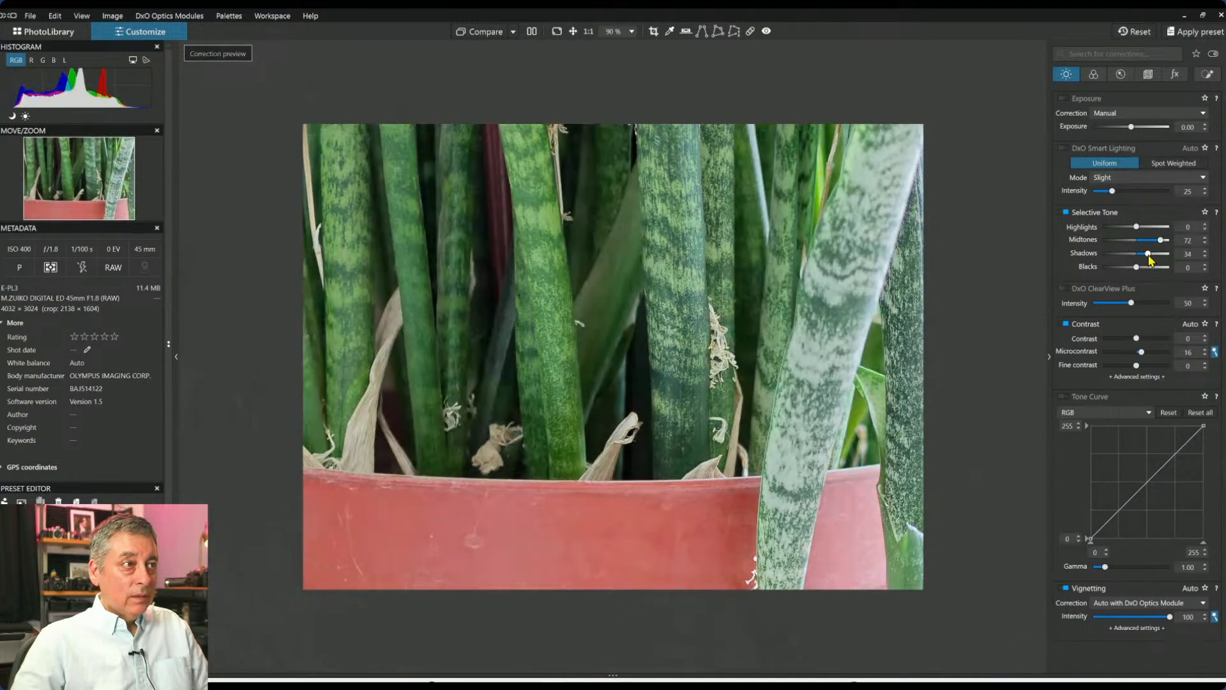
{"action": "left_click_drag", "start_coordinate": [1137, 267], "coordinate": [1134, 263]}
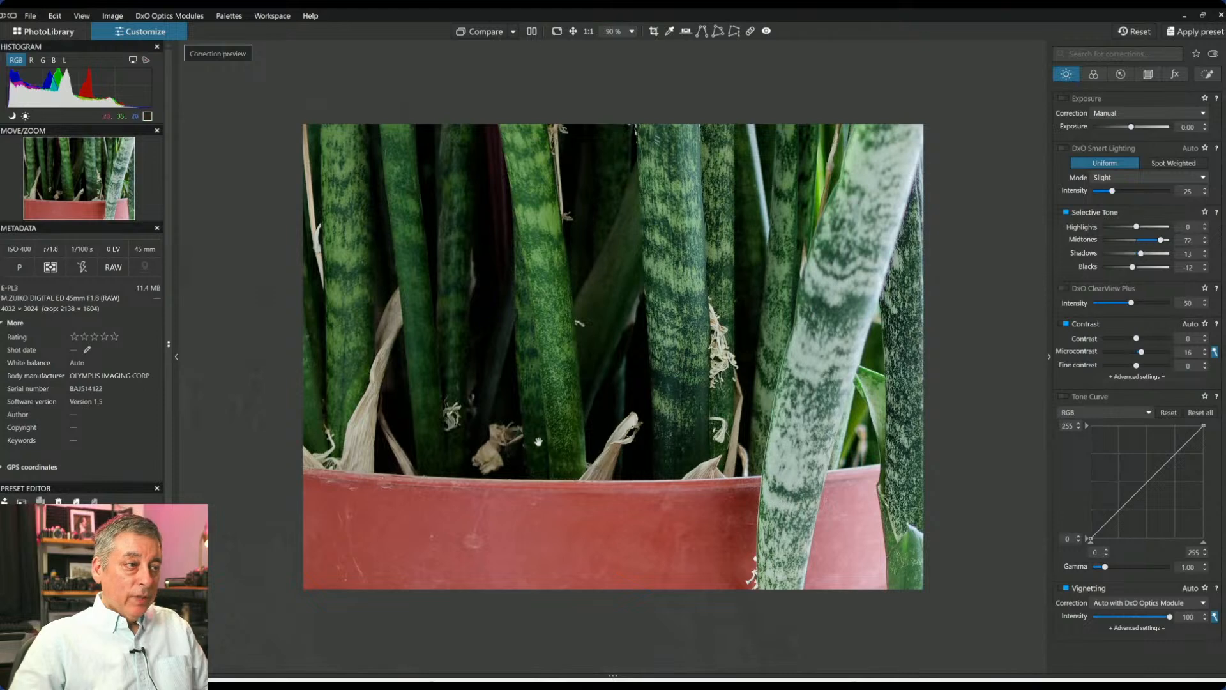
Add a horizontal control line across the red pot, fading out just above its rim, with chroma selectivity 60.
{"action": "left_click", "coordinate": [1148, 74]}
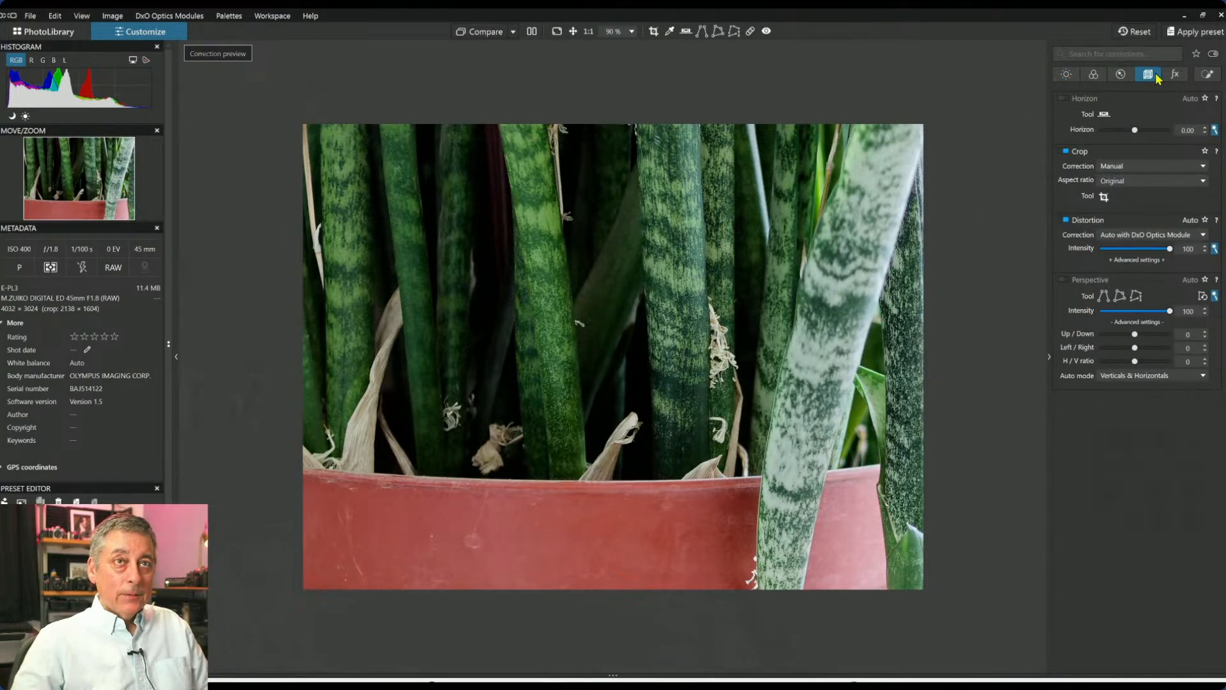
{"action": "left_click", "coordinate": [1207, 74]}
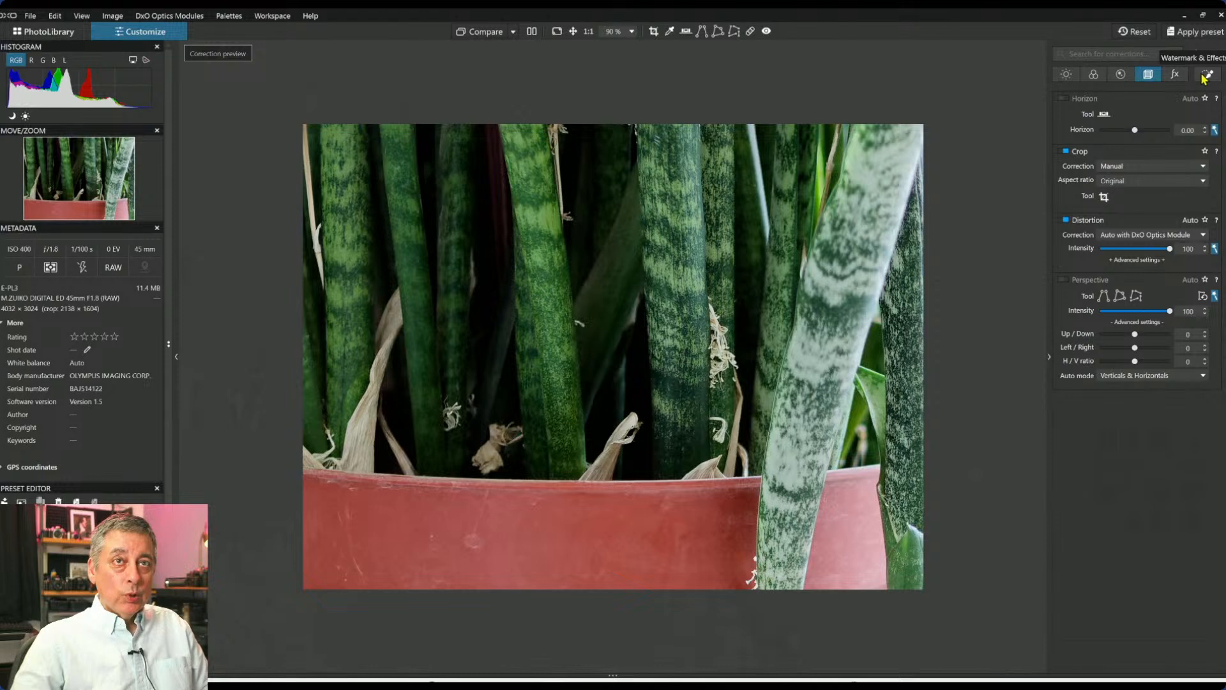
{"action": "left_click", "coordinate": [1108, 116]}
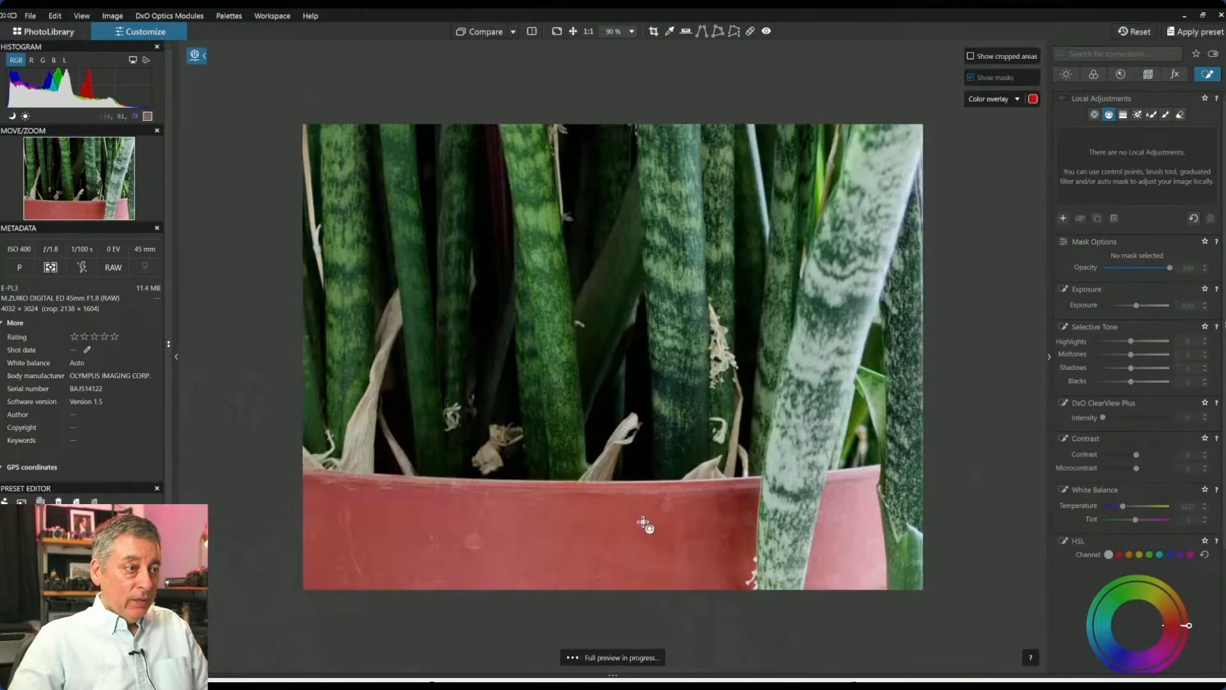
{"action": "left_click_drag", "start_coordinate": [643, 522], "coordinate": [643, 465]}
{"action": "left_click", "coordinate": [645, 483]}
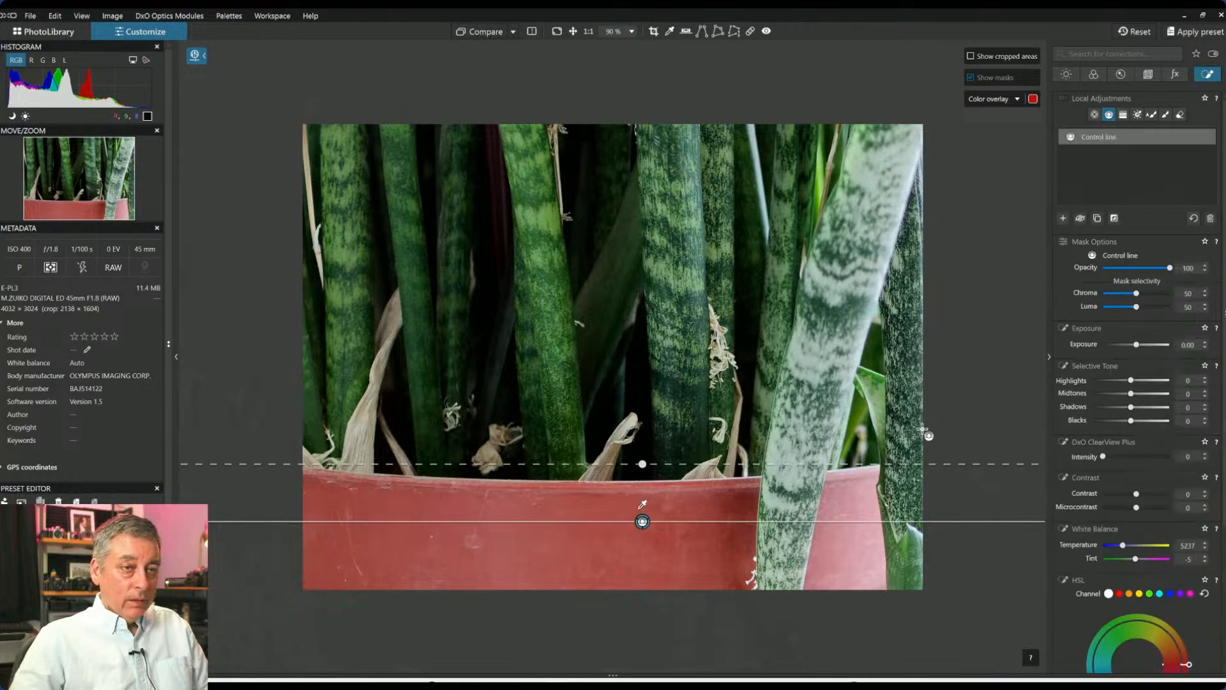
{"action": "left_click", "coordinate": [1149, 294]}
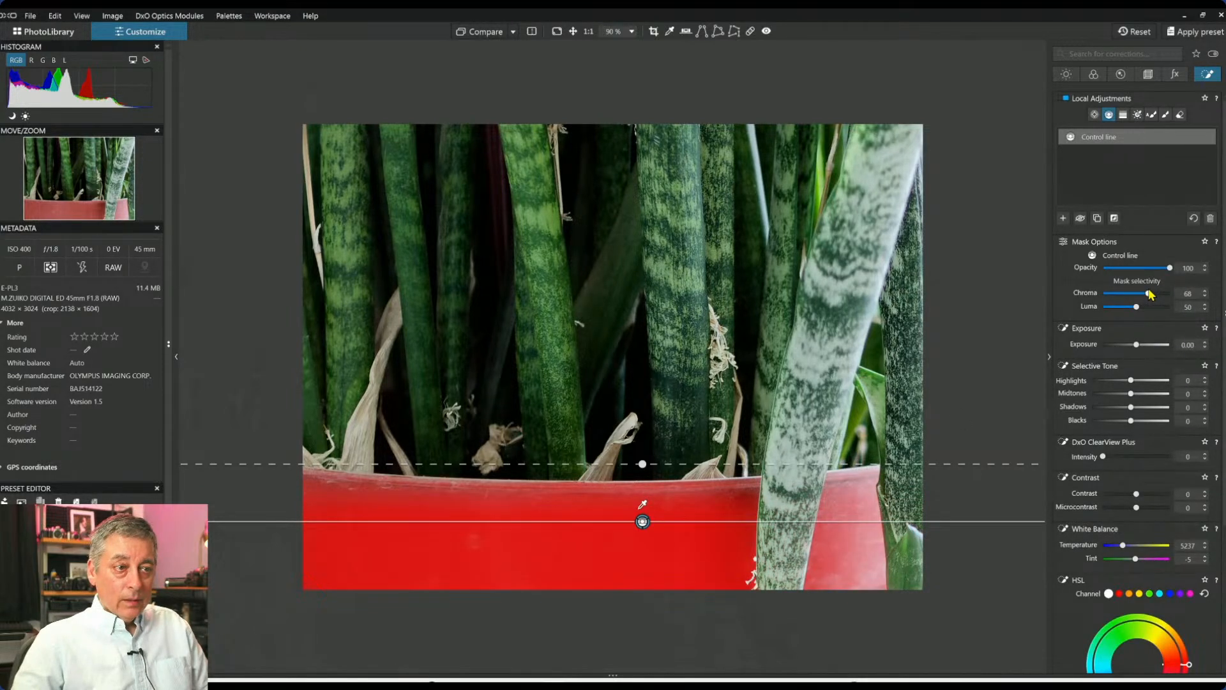
{"action": "left_click_drag", "start_coordinate": [1147, 294], "coordinate": [1144, 295]}
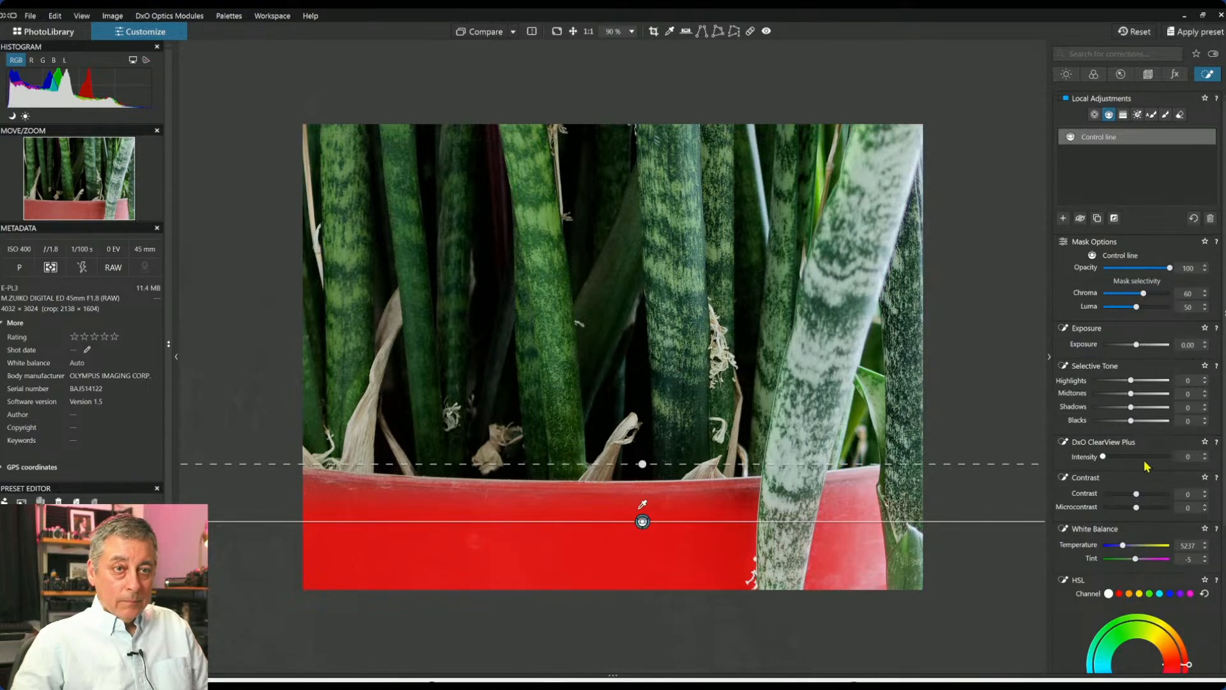
Set the pot mask's saturation to 72 and vibrancy to 38, and raise its chroma selectivity to 65.
{"action": "scroll", "coordinate": [1146, 470], "scroll_direction": "down", "scroll_amount": 1}
{"action": "scroll", "coordinate": [1140, 482], "scroll_direction": "down", "scroll_amount": 1}
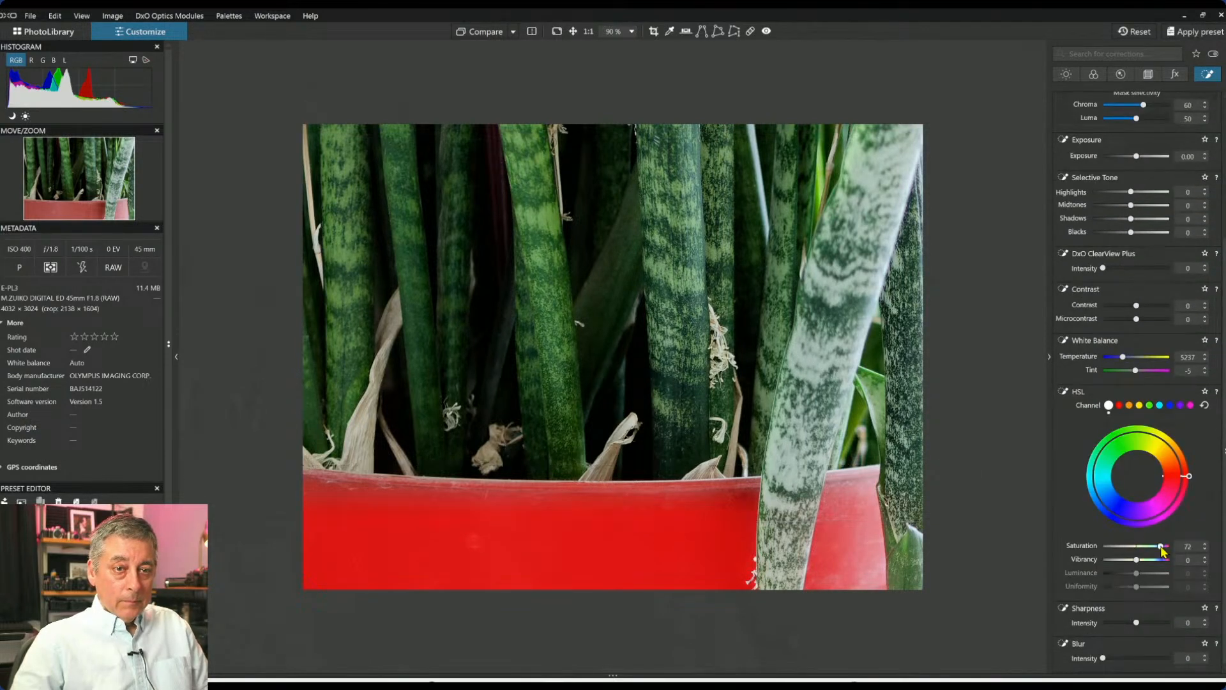
{"action": "left_click", "coordinate": [1162, 547]}
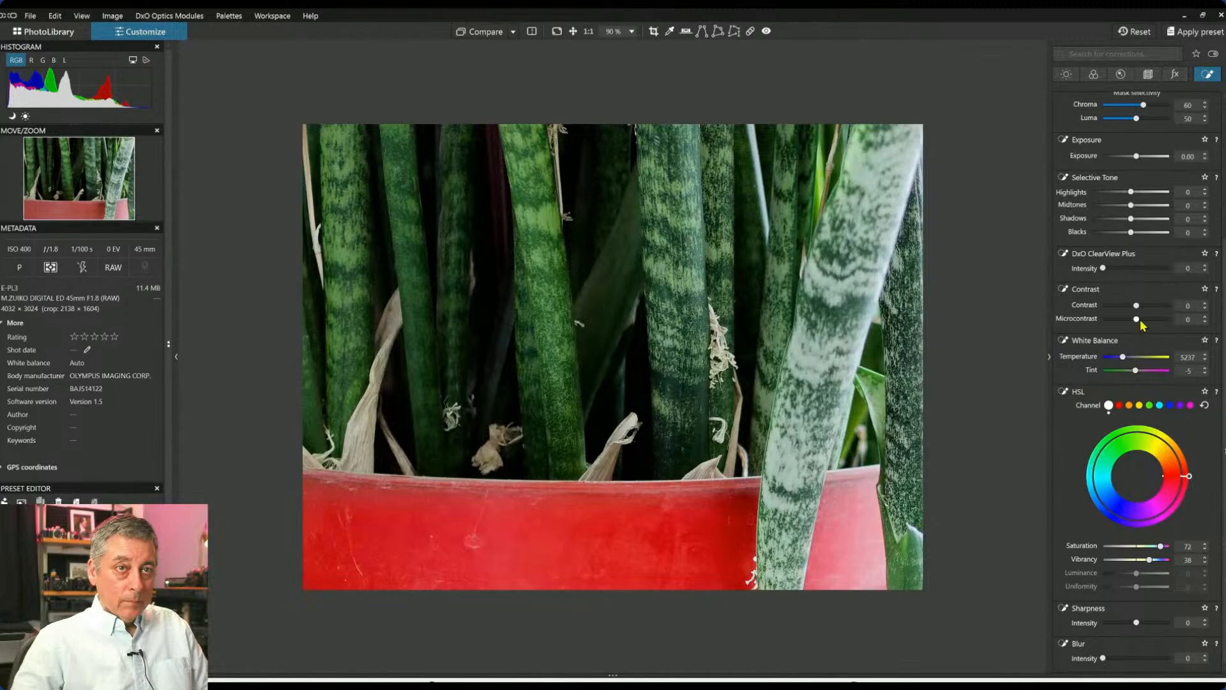
{"action": "scroll", "coordinate": [1141, 325], "scroll_direction": "up", "scroll_amount": 3}
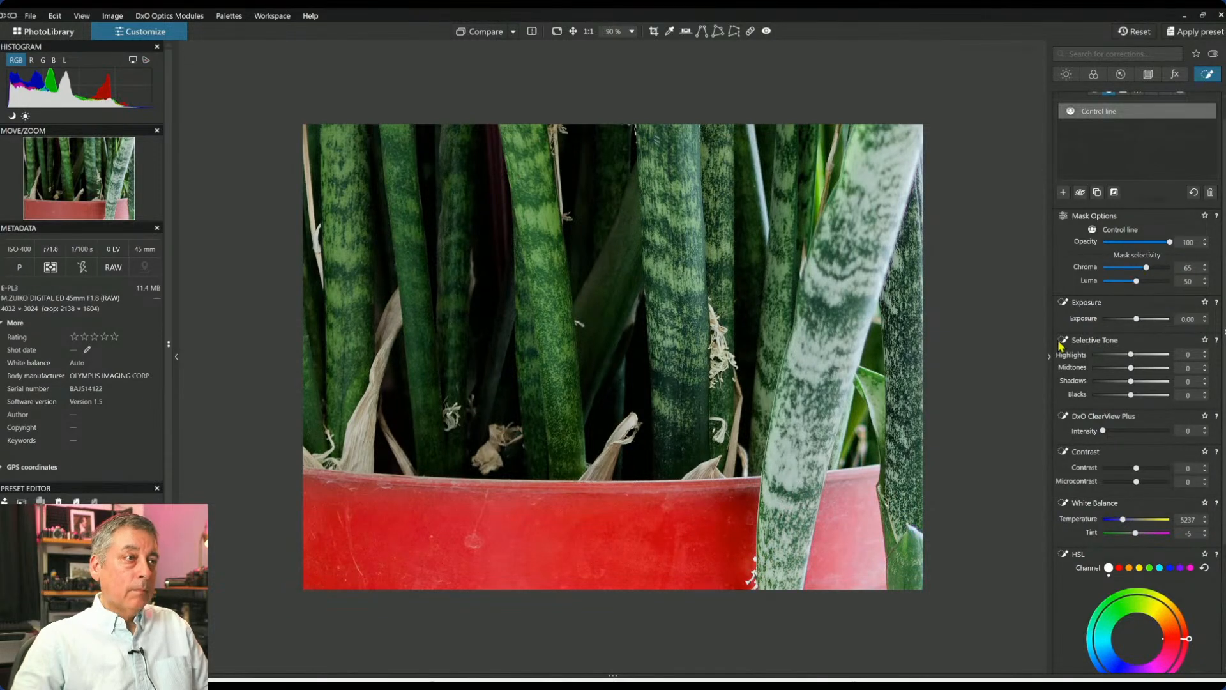
{"action": "scroll", "coordinate": [902, 305], "scroll_direction": "down", "scroll_amount": 1}
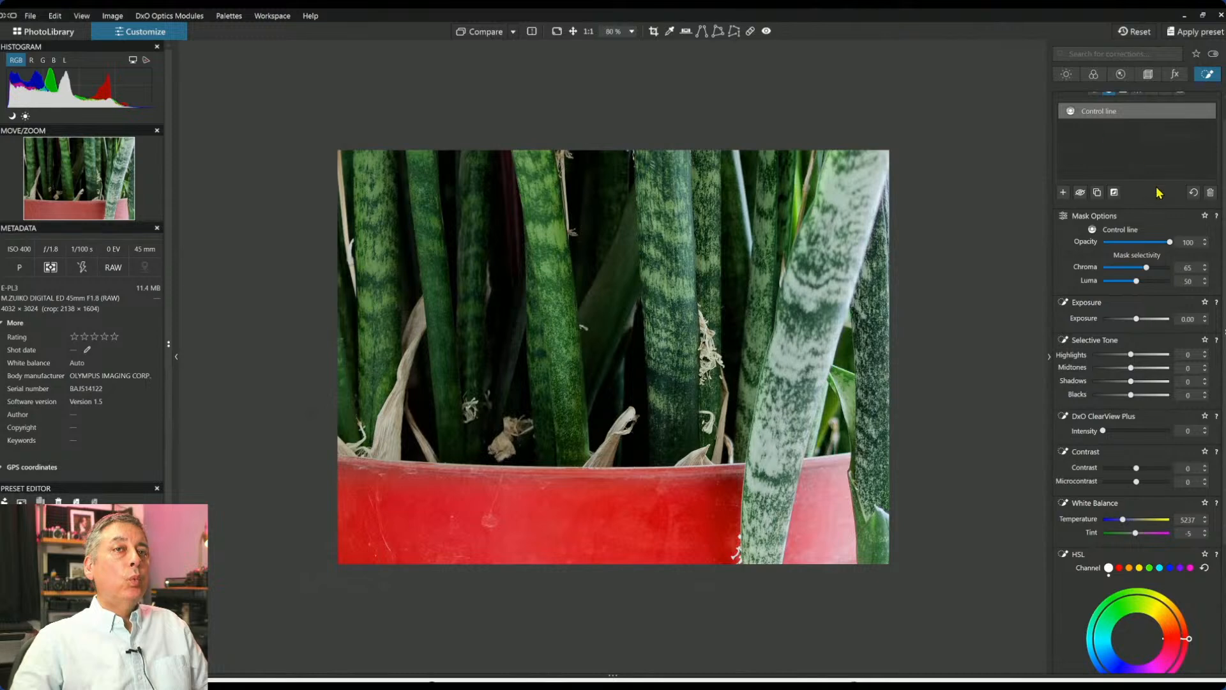
Deselect the pot's control line and compare the corrected snake plant photo side by side with the uncorrected original.
{"action": "scroll", "coordinate": [1165, 231], "scroll_direction": "up", "scroll_amount": 1}
{"action": "left_click", "coordinate": [1110, 122]}
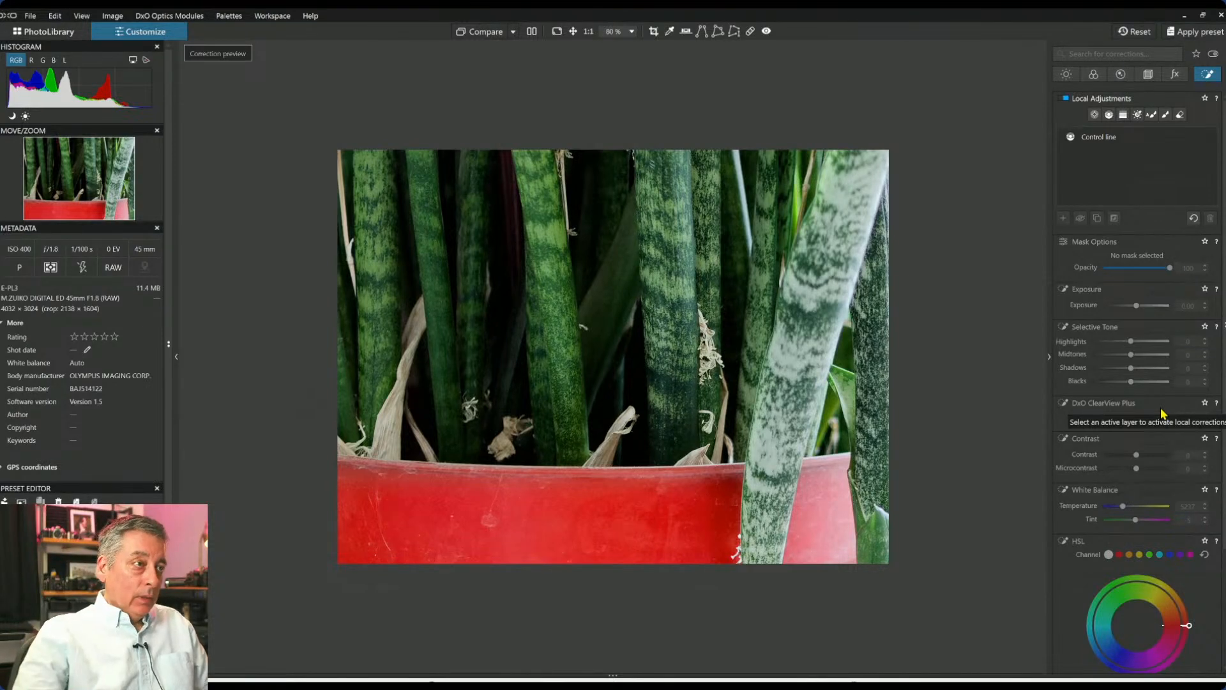
{"action": "left_click", "coordinate": [532, 31]}
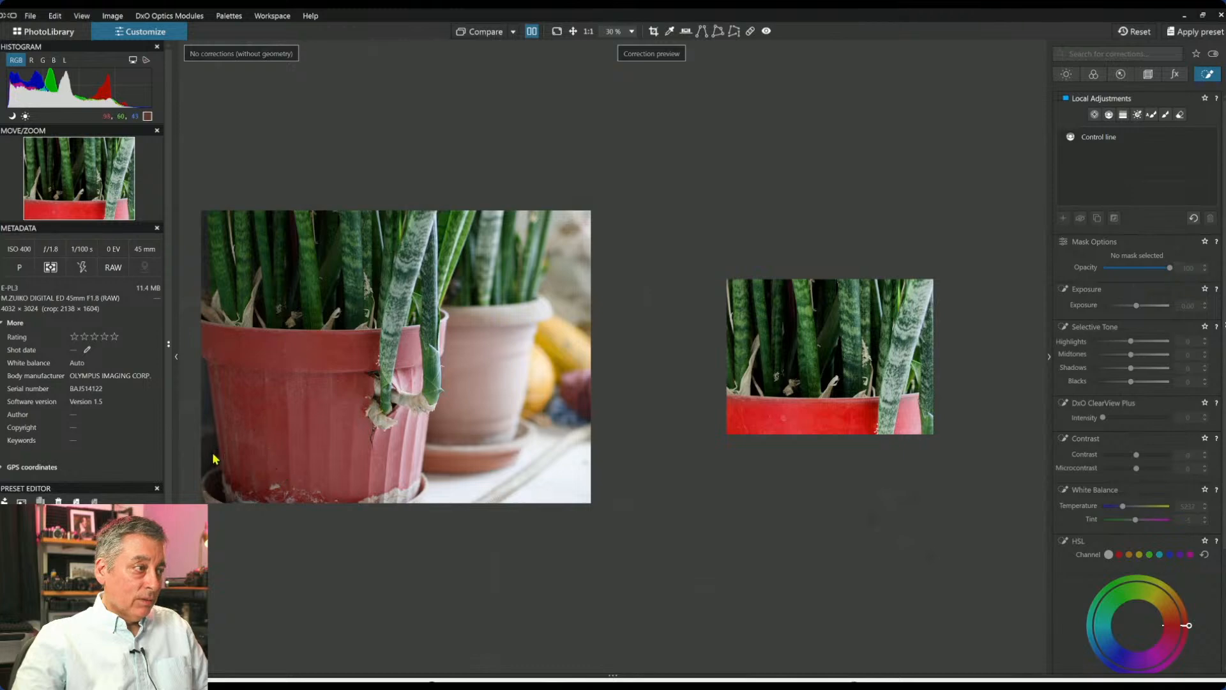
{"action": "right_click", "coordinate": [373, 419]}
{"action": "left_click", "coordinate": [671, 337]}
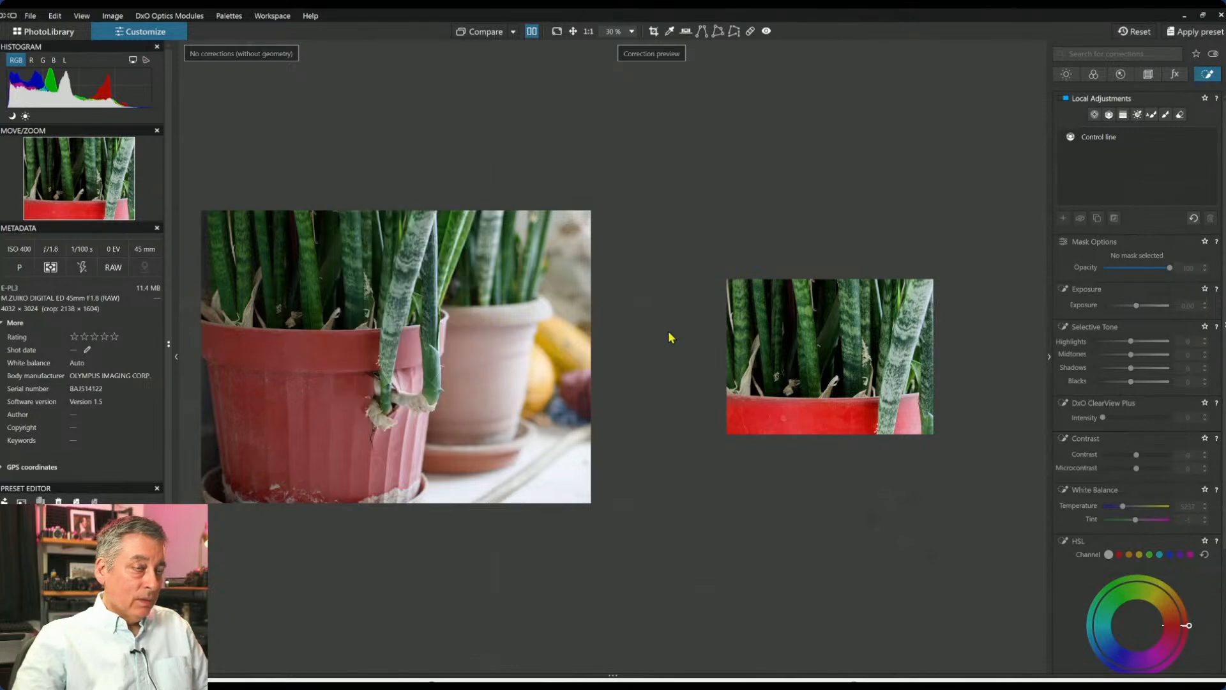
{"action": "left_click", "coordinate": [533, 32]}
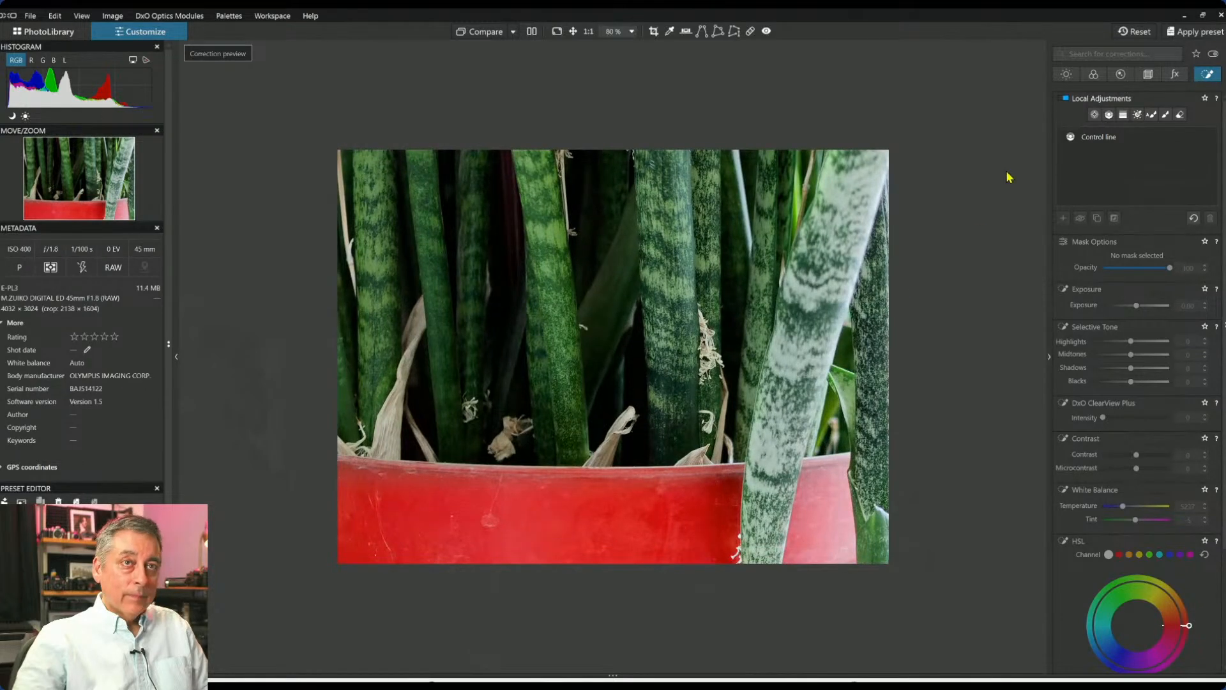
Tighten the snake plant photo's crop to 1966 × 1475 px so that less of the red pot remains below the leaves.
{"action": "left_click", "coordinate": [1148, 75]}
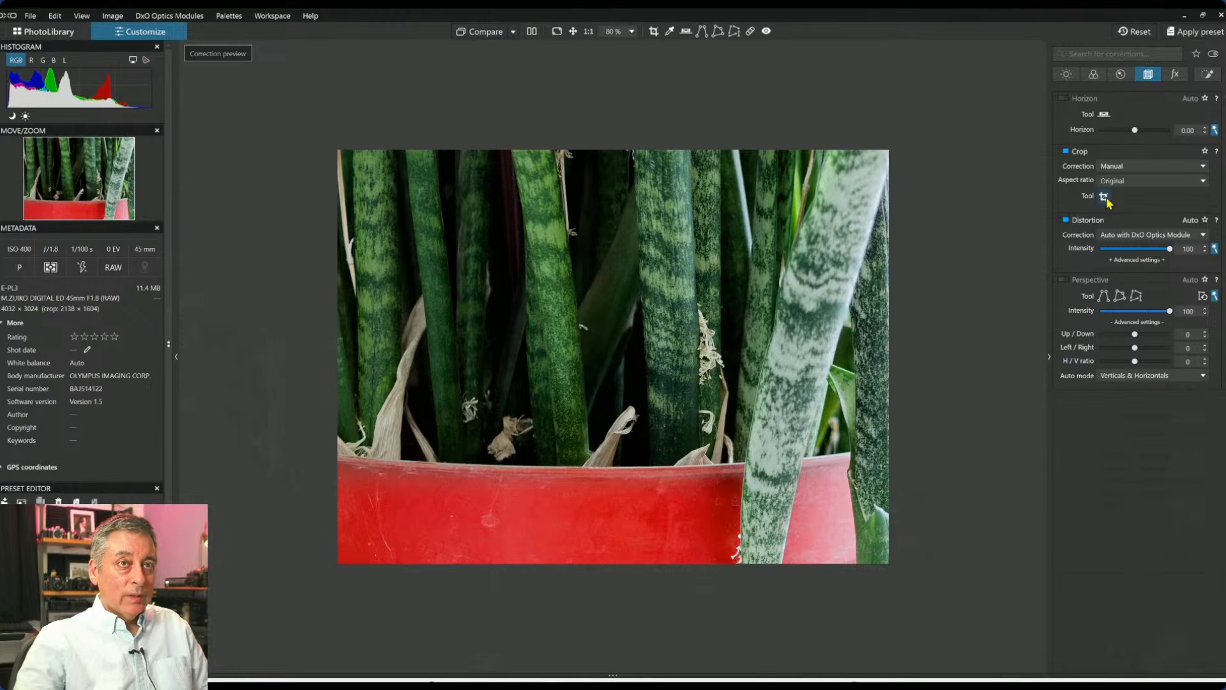
{"action": "left_click", "coordinate": [1105, 196]}
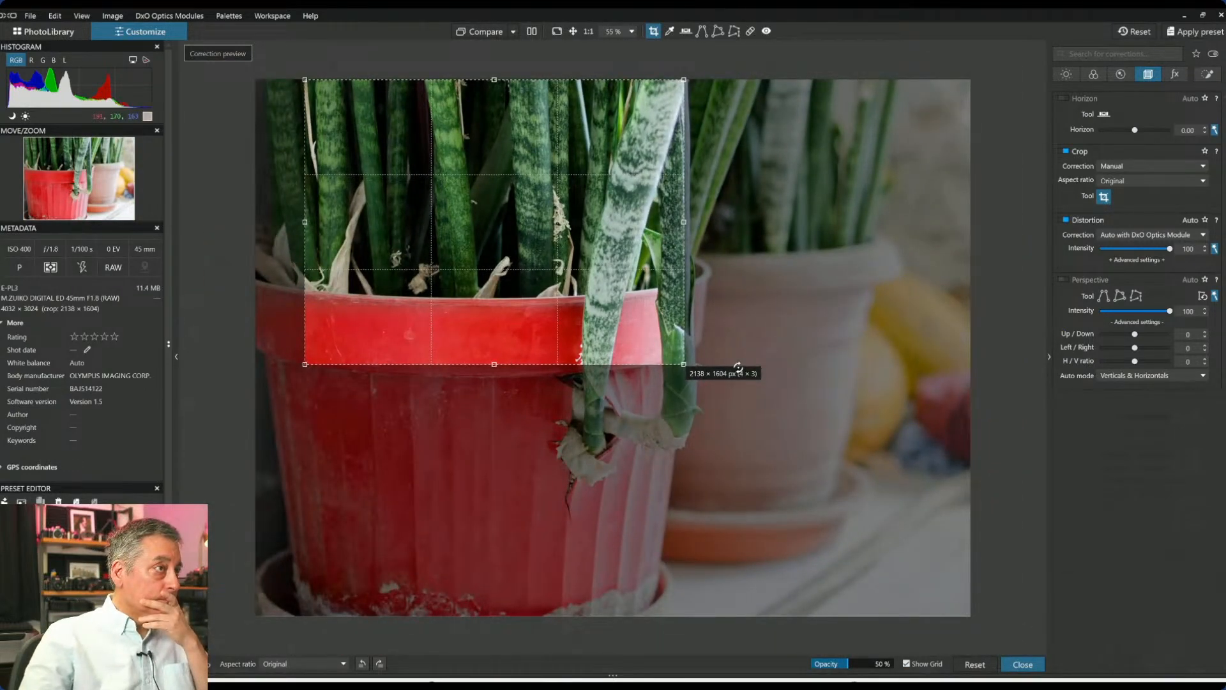
{"action": "left_click_drag", "start_coordinate": [494, 364], "coordinate": [491, 312]}
{"action": "double_click", "coordinate": [491, 313]}
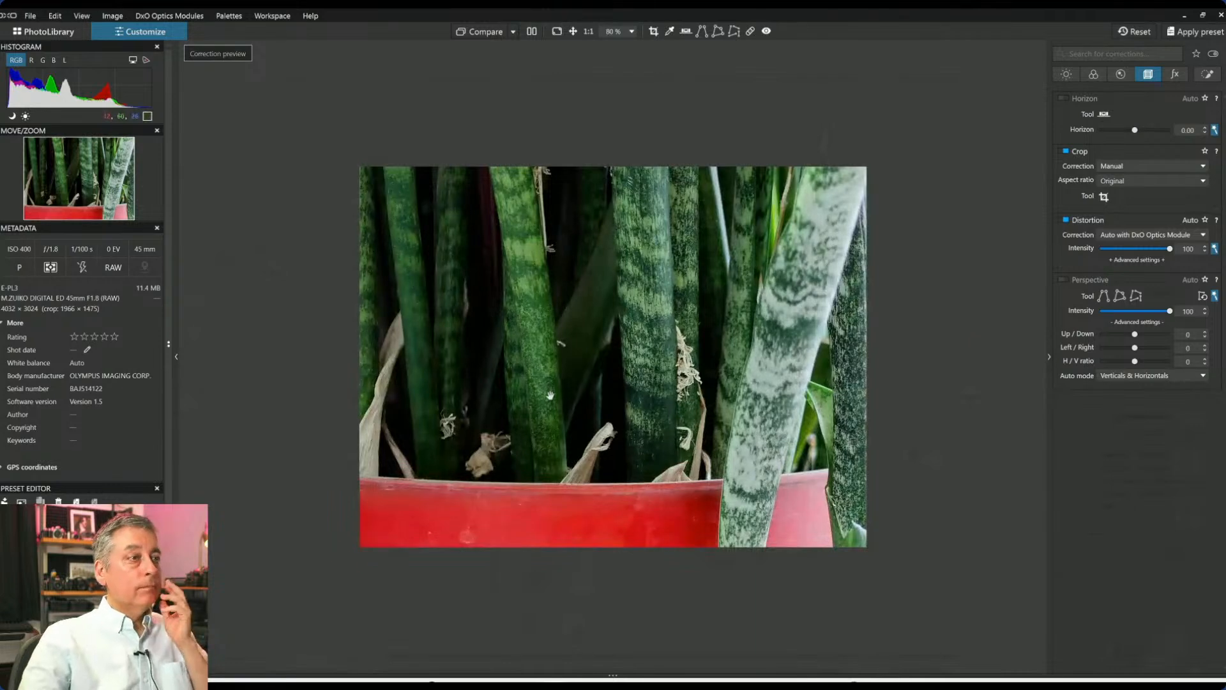
{"action": "scroll", "coordinate": [550, 396], "scroll_direction": "up", "scroll_amount": 1}
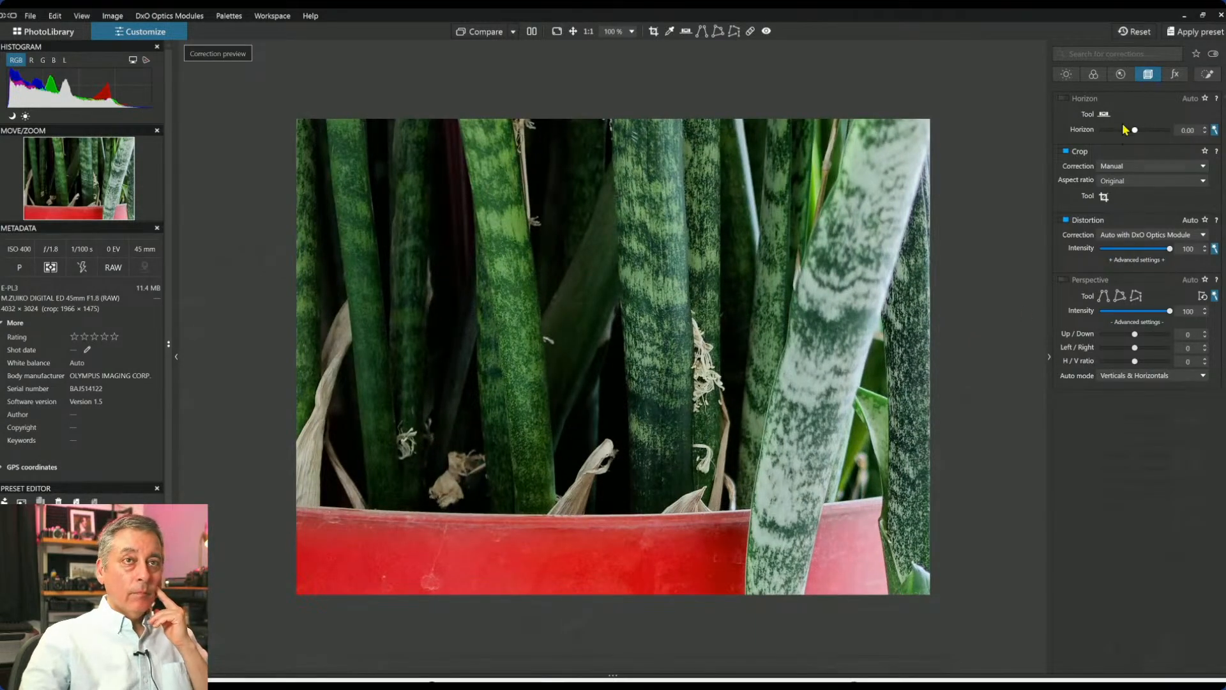
Turn on DxO ClearView Plus for the snake plant photo.
{"action": "left_click", "coordinate": [1067, 75]}
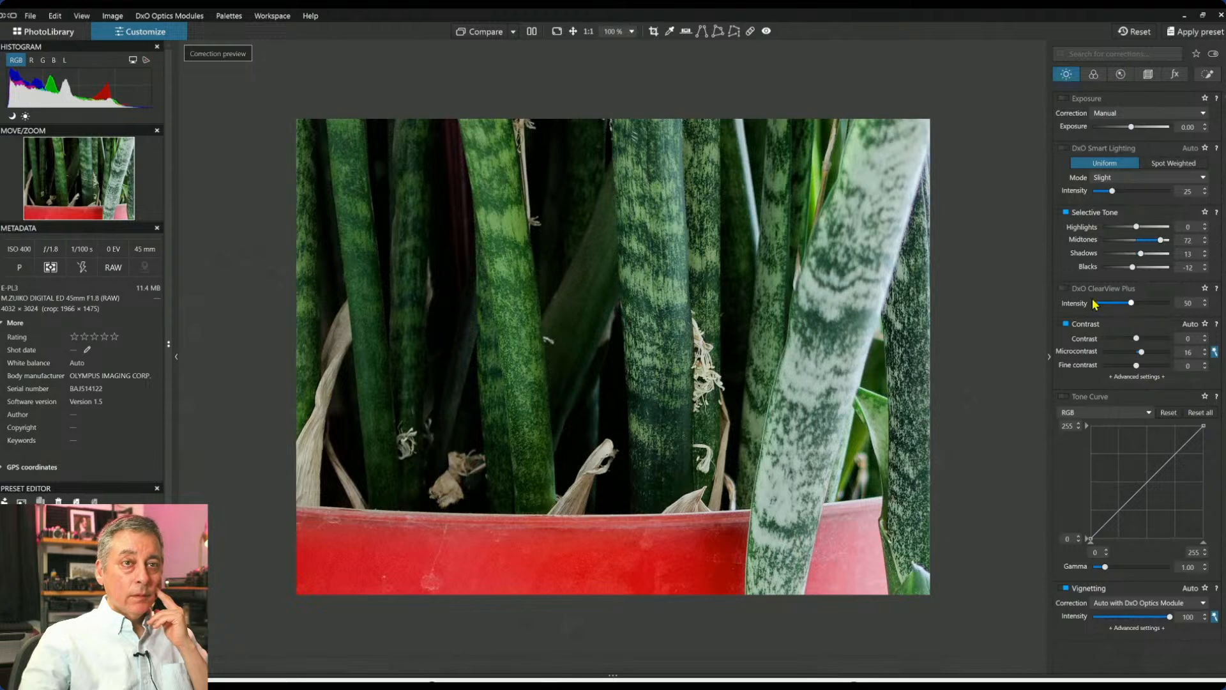
{"action": "left_click", "coordinate": [1065, 290]}
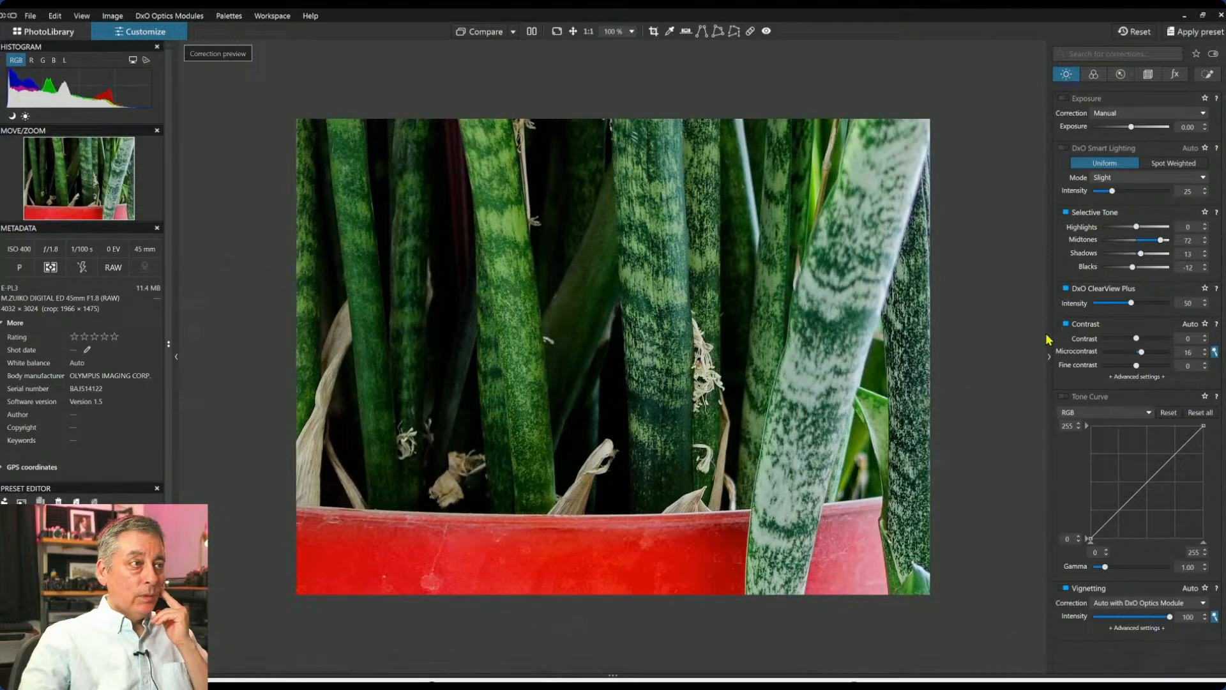
{"action": "scroll", "coordinate": [855, 289], "scroll_direction": "down", "scroll_amount": 1}
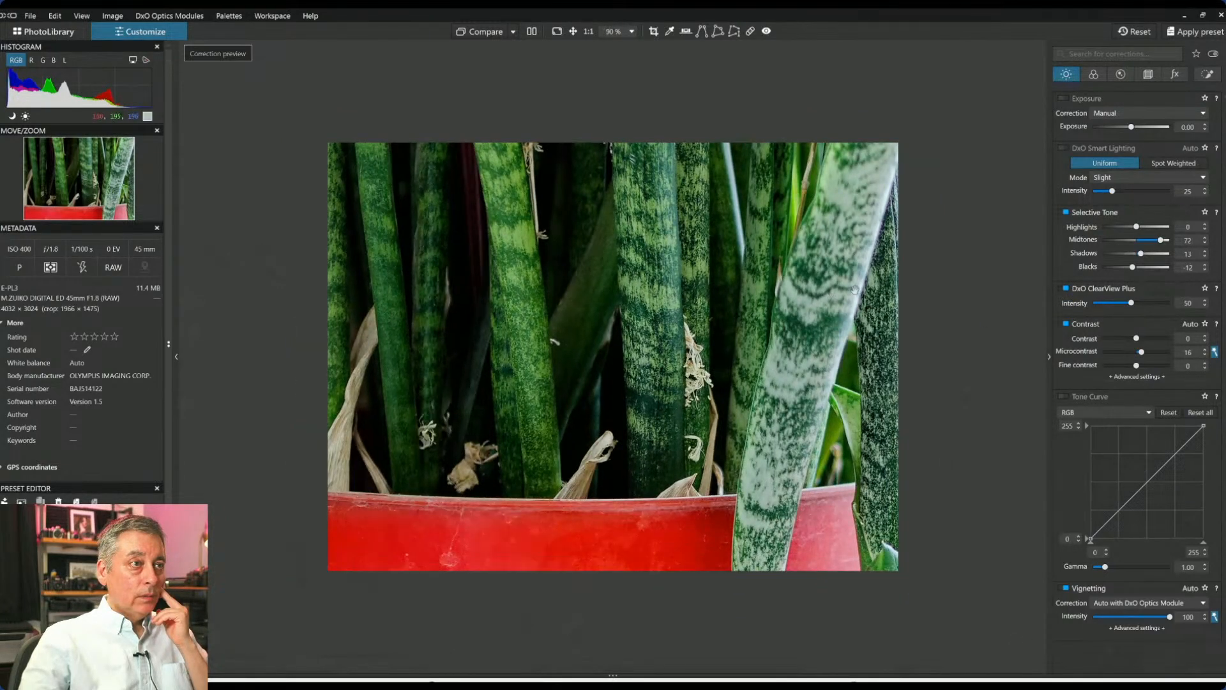
Try the Neutral Black and White and DxO - B&W Faded renderings on the photo, and return it to color.
{"action": "left_click", "coordinate": [1094, 75]}
{"action": "left_click", "coordinate": [1148, 233]}
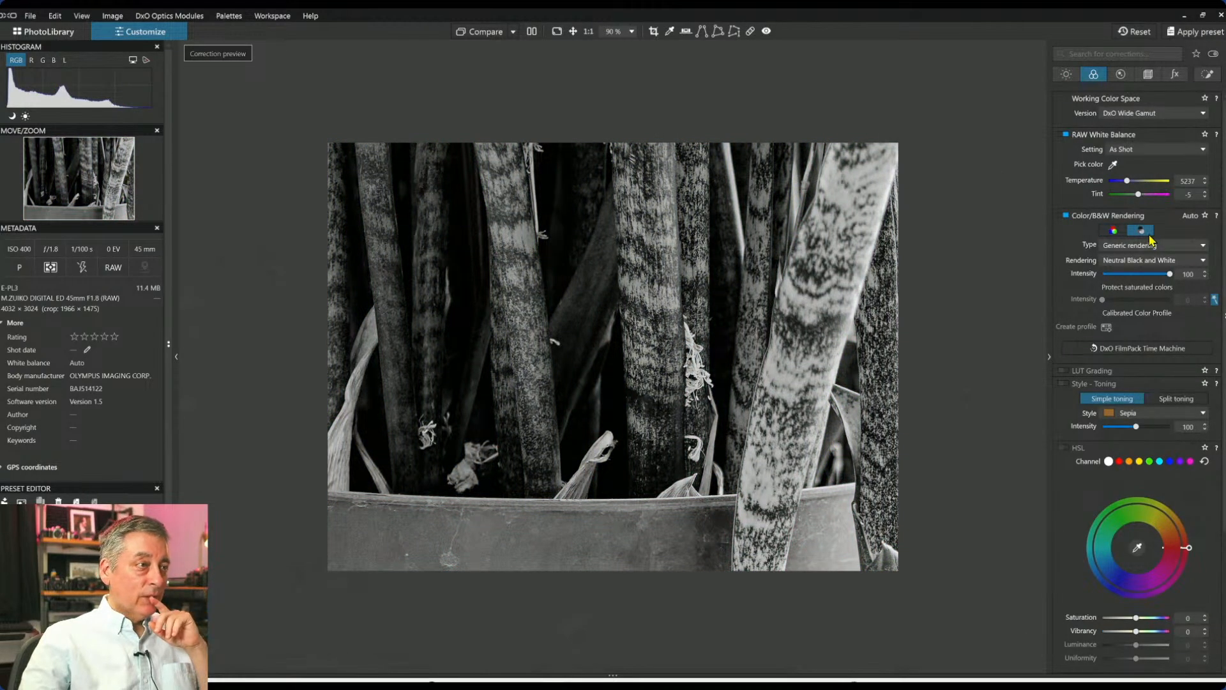
{"action": "left_click", "coordinate": [1113, 232]}
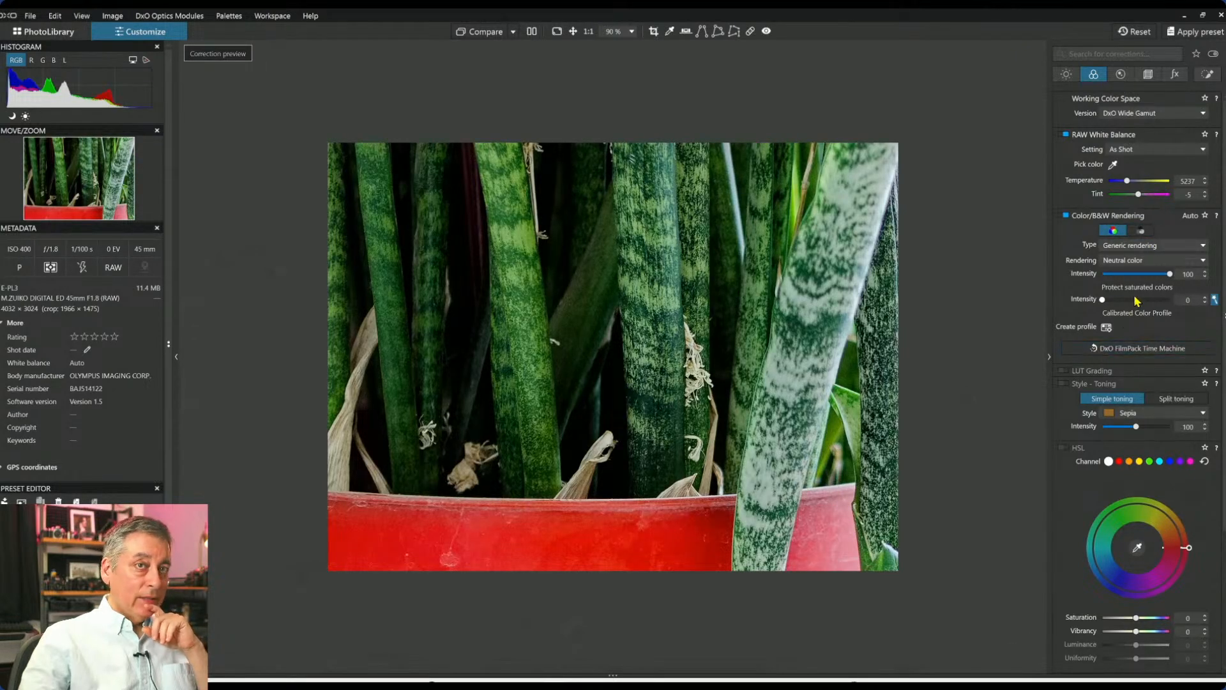
{"action": "left_click", "coordinate": [1141, 230]}
{"action": "left_click", "coordinate": [1137, 265]}
{"action": "left_click", "coordinate": [1137, 286]}
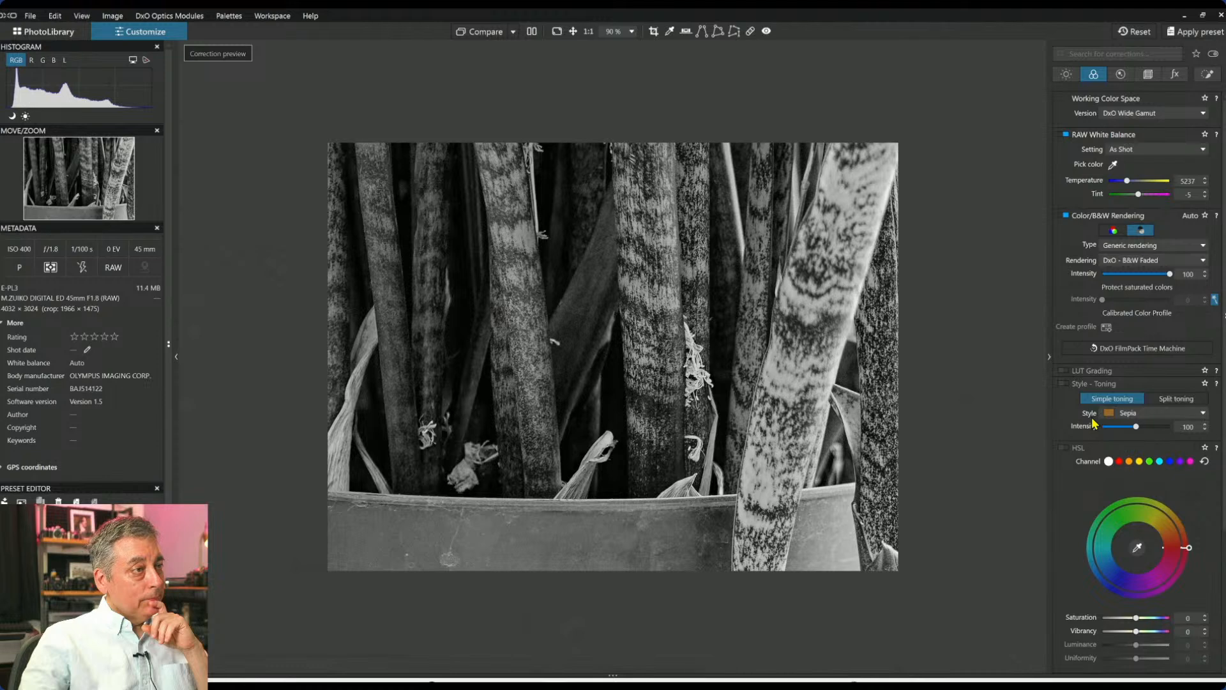
{"action": "left_click", "coordinate": [1113, 230]}
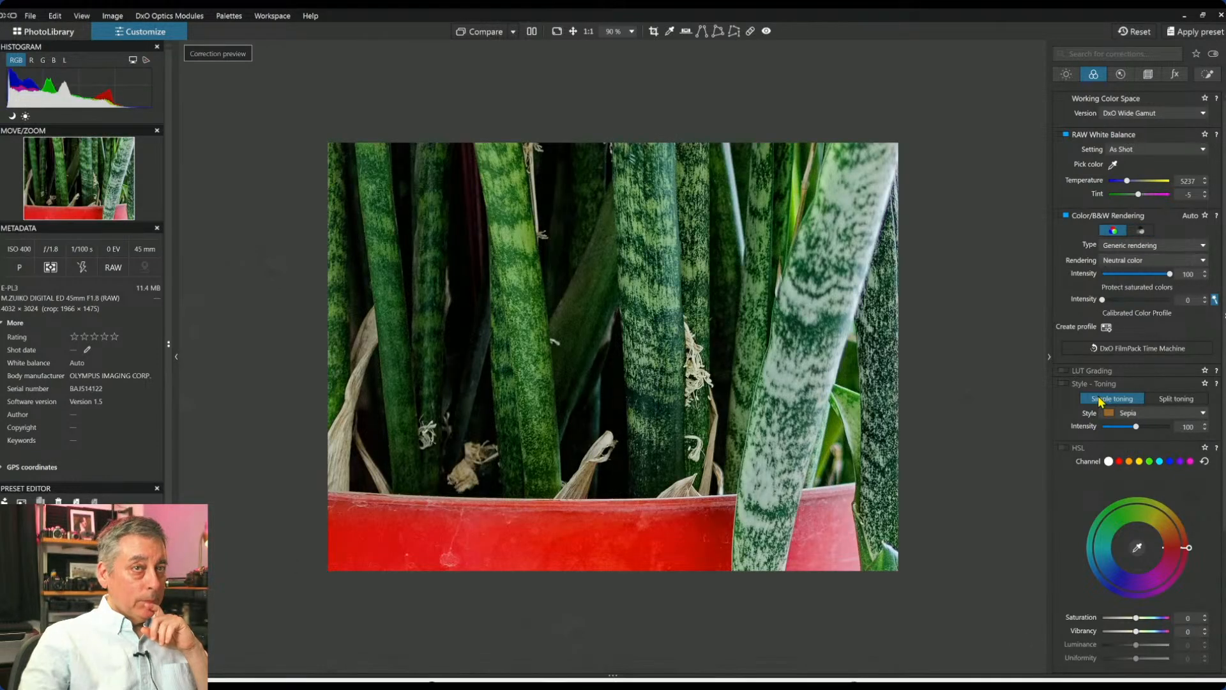
Set the photo's color rendering to DxO camera profile (E-PL3).
{"action": "left_click", "coordinate": [1145, 260]}
{"action": "left_click", "coordinate": [1146, 281]}
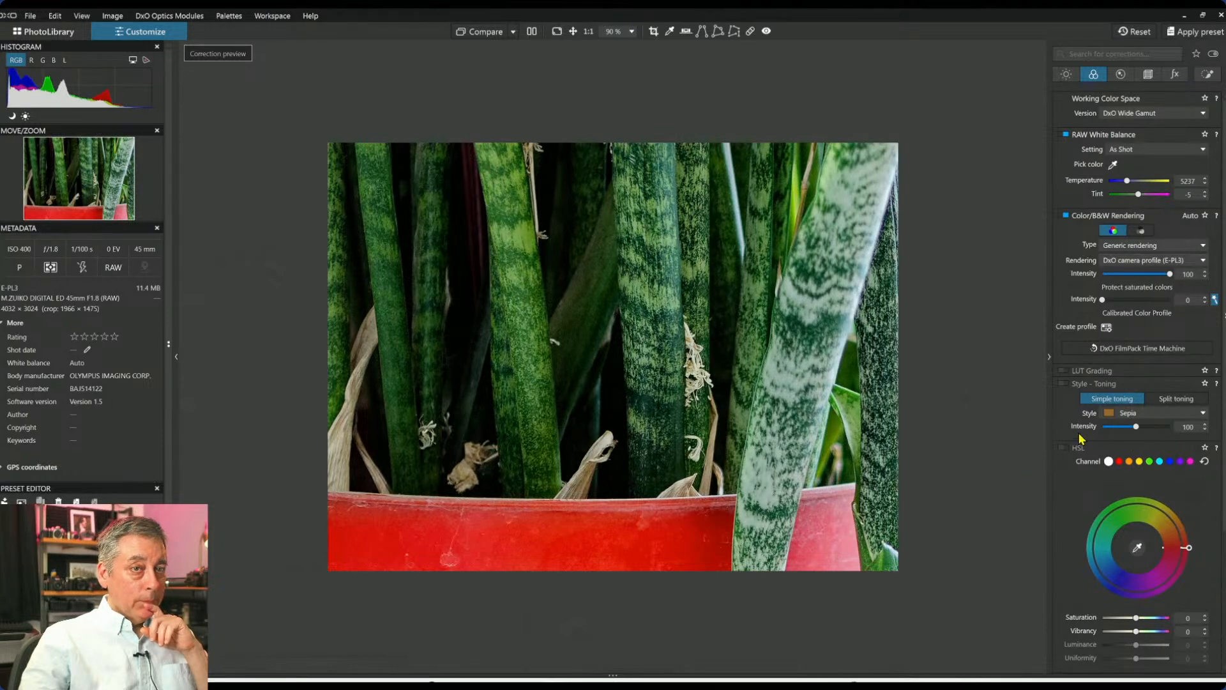
{"action": "scroll", "coordinate": [1080, 440], "scroll_direction": "down", "scroll_amount": 3}
{"action": "scroll", "coordinate": [1082, 439], "scroll_direction": "up", "scroll_amount": 3}
Set the ClearView Plus intensity to 30, contrast to 7 and microcontrast to 51.
{"action": "left_click", "coordinate": [1066, 74]}
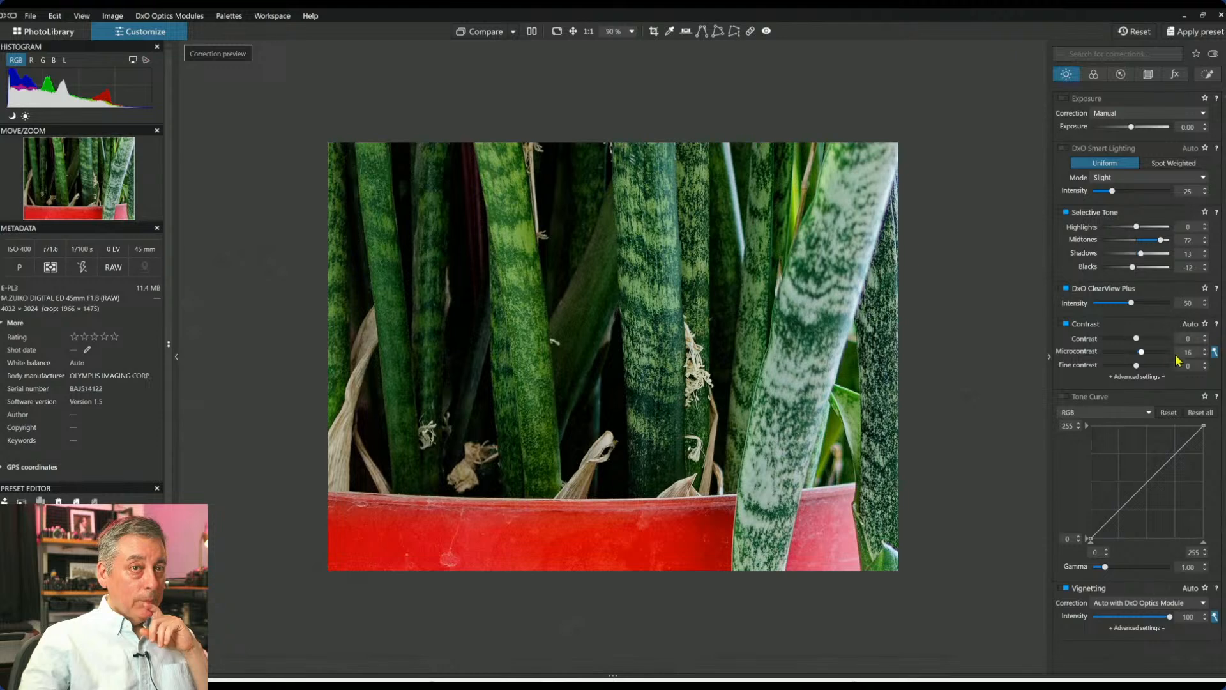
{"action": "left_click", "coordinate": [1118, 304]}
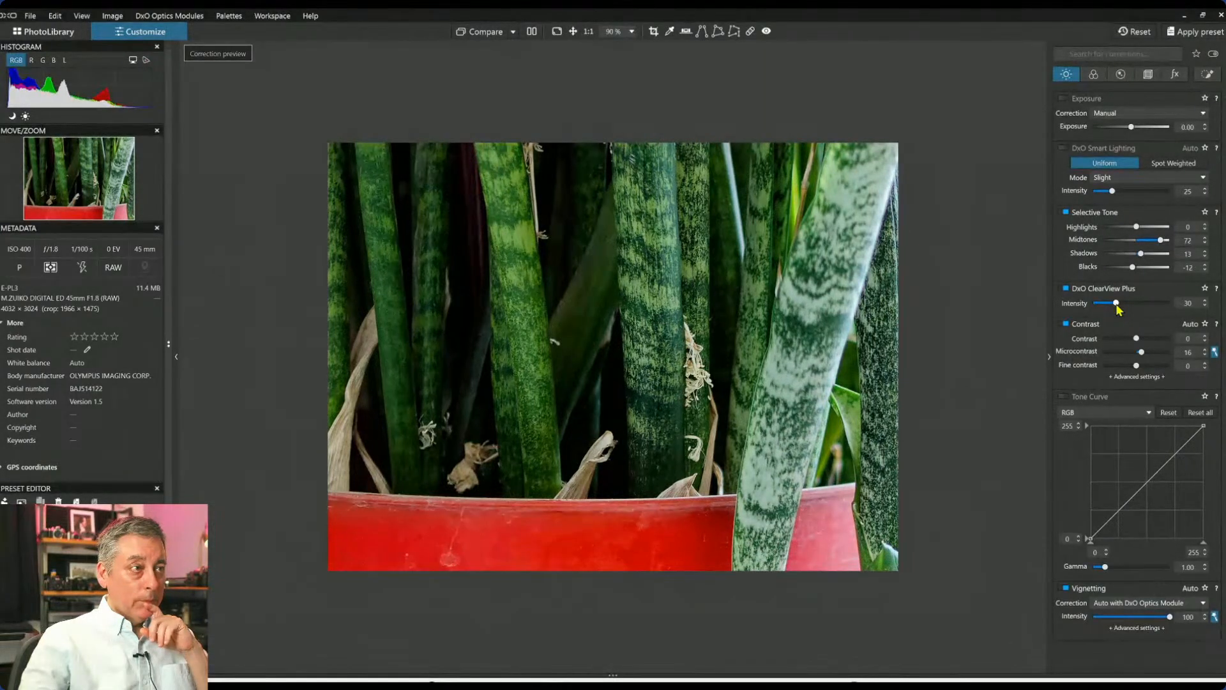
{"action": "mouse_move", "coordinate": [1142, 353]}
{"action": "left_mouse_down"}
{"action": "mouse_move", "coordinate": [1159, 353]}
{"action": "mouse_move", "coordinate": [1140, 339]}
{"action": "left_mouse_up"}
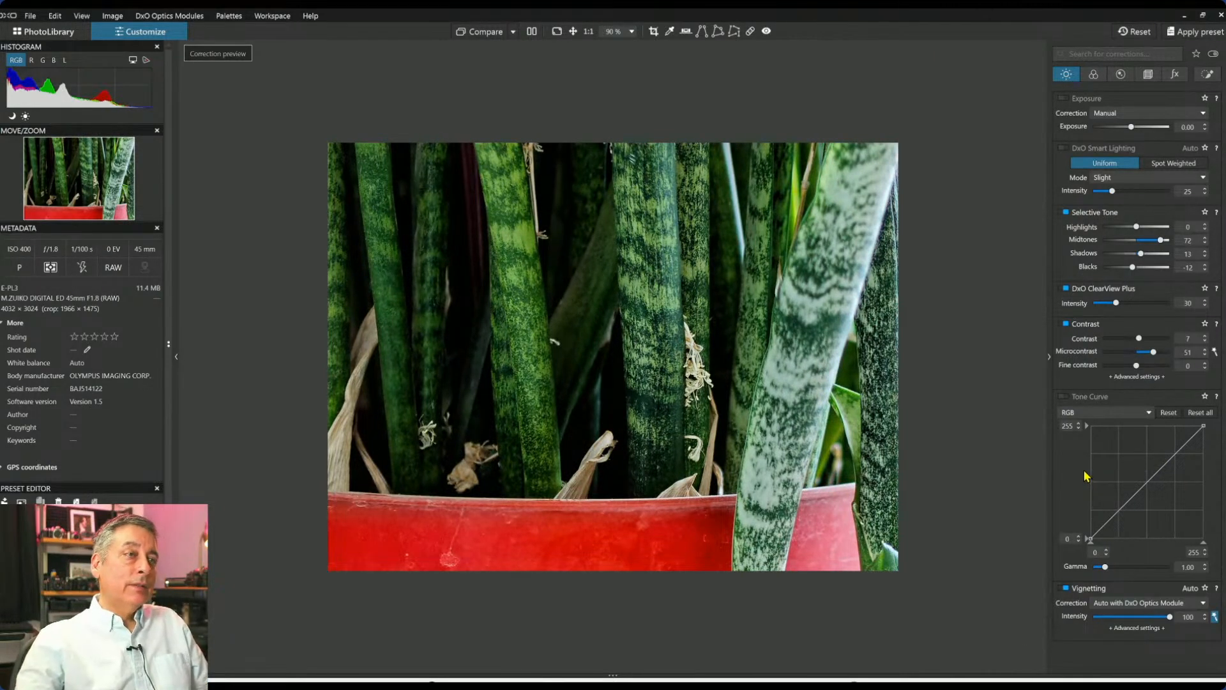
Hide the palettes and compare the finished snake plant crop side by side with the uncorrected photo.
{"action": "left_click", "coordinate": [531, 31]}
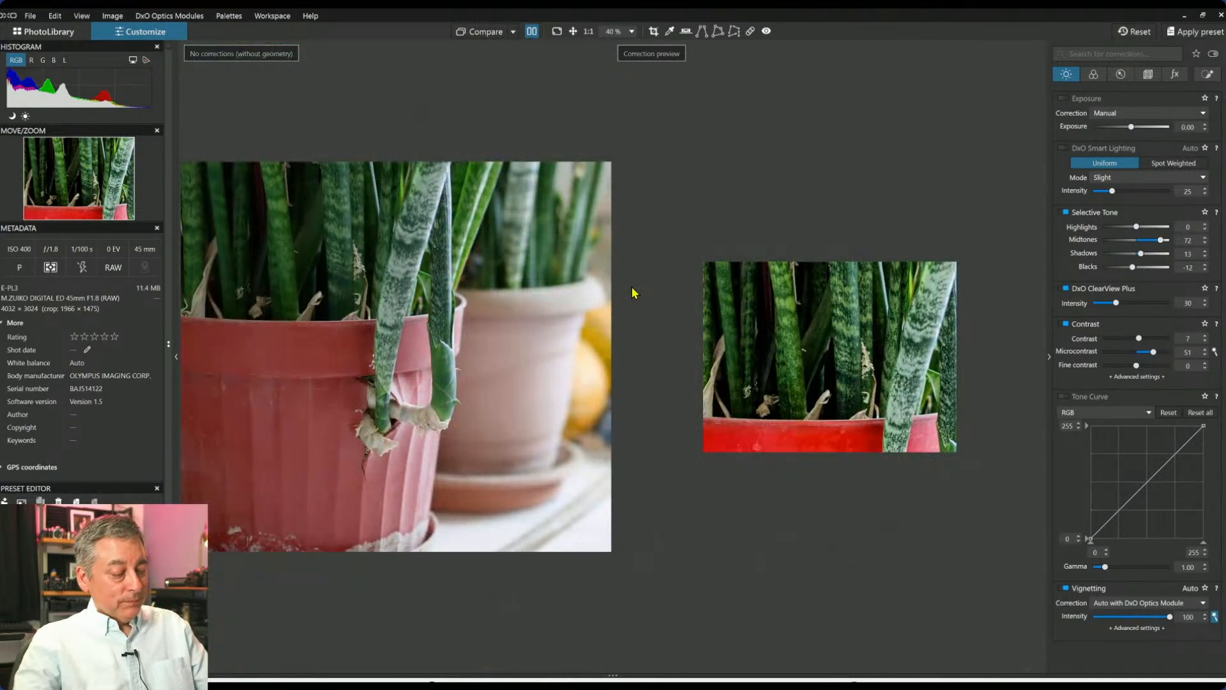
{"action": "key", "text": "Tab"}
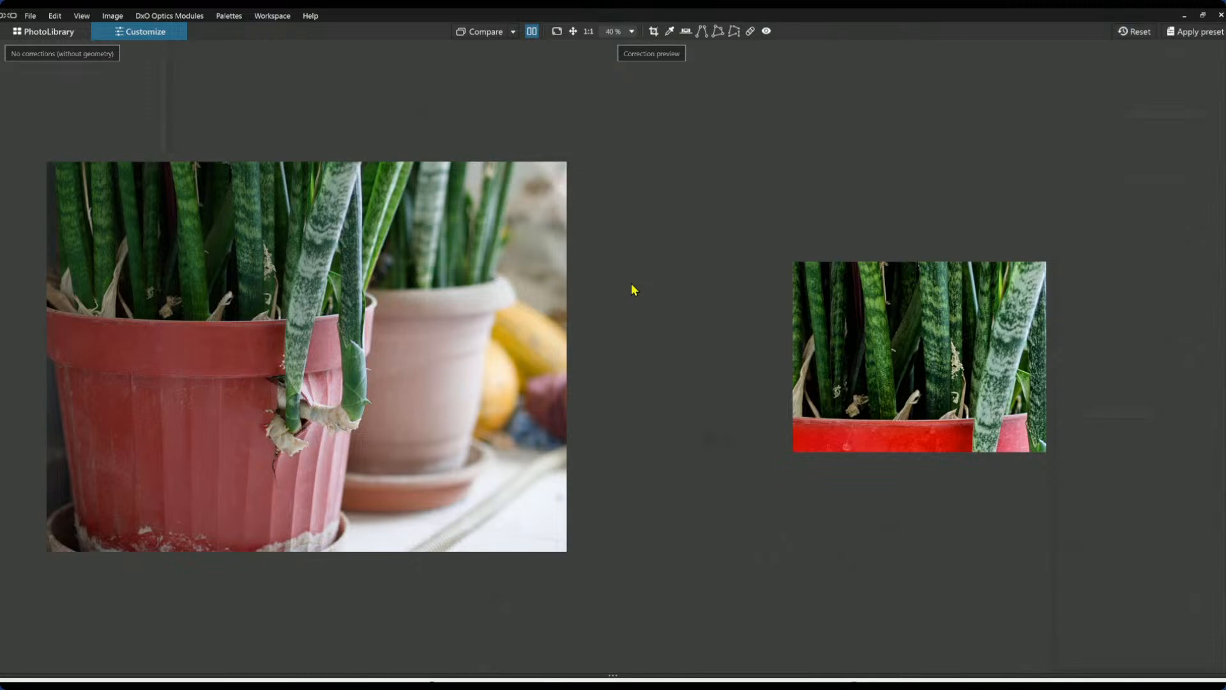
{"action": "scroll", "coordinate": [626, 330], "scroll_direction": "up", "scroll_amount": 1}
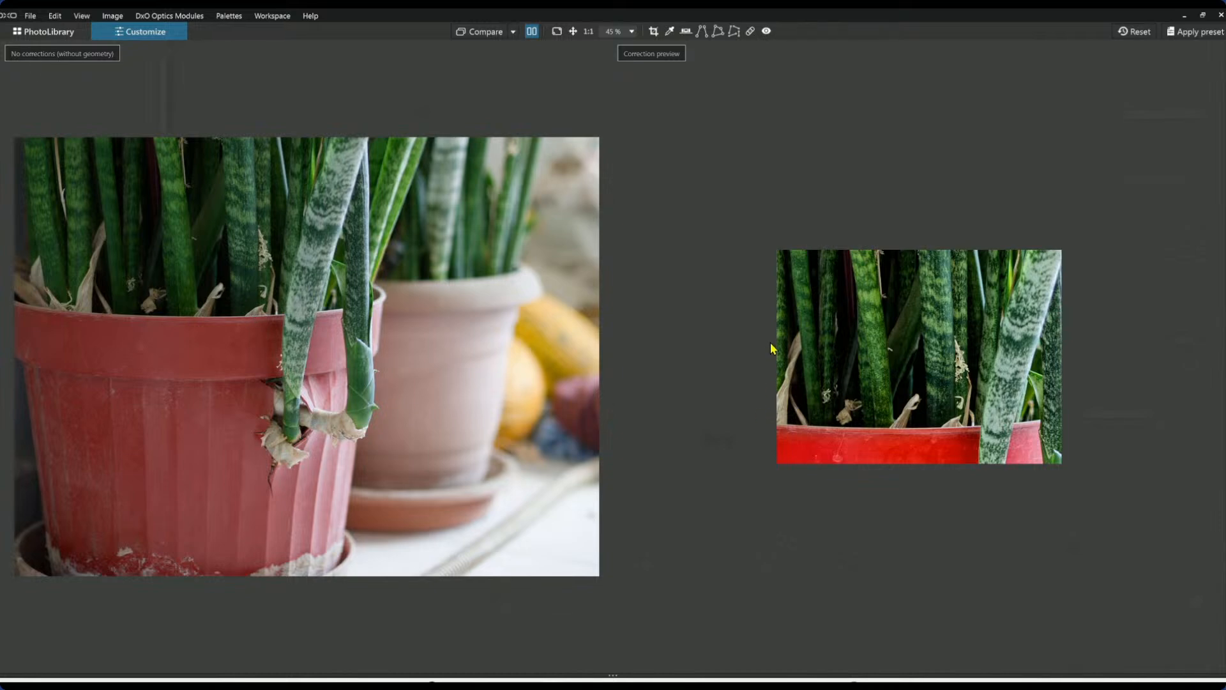
{"action": "left_click", "coordinate": [532, 31]}
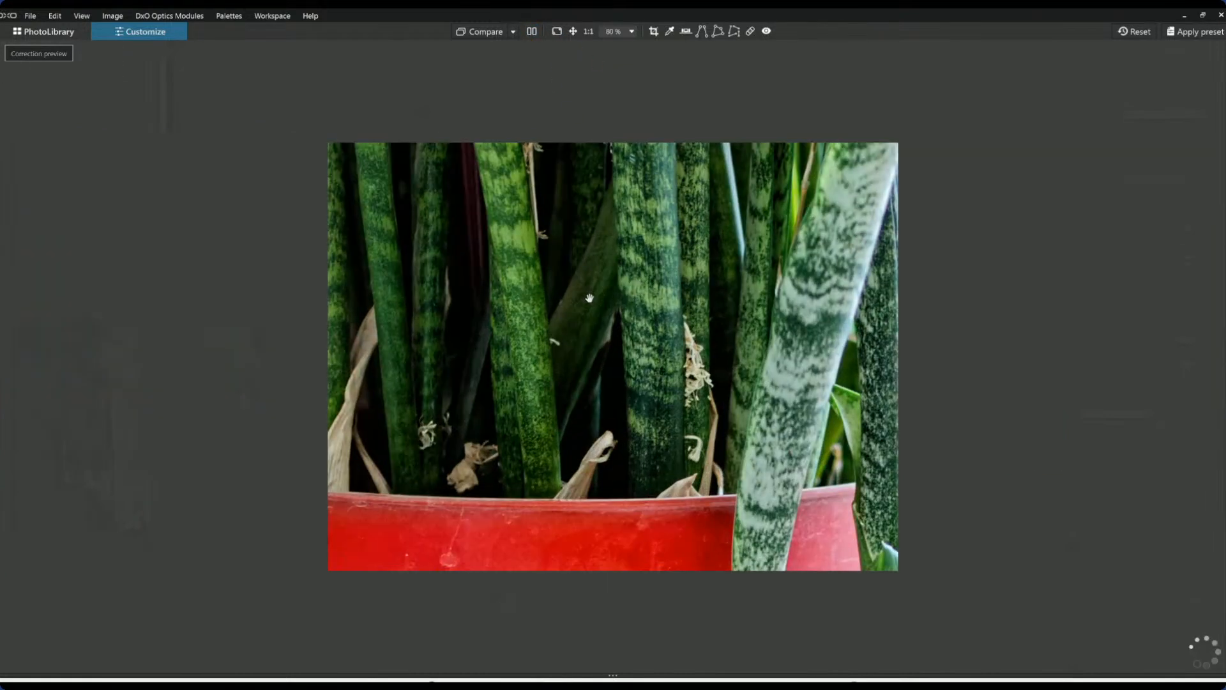
Review the edited snake plant photo in the photo library and reopen it for a large view.
{"action": "left_click", "coordinate": [51, 32]}
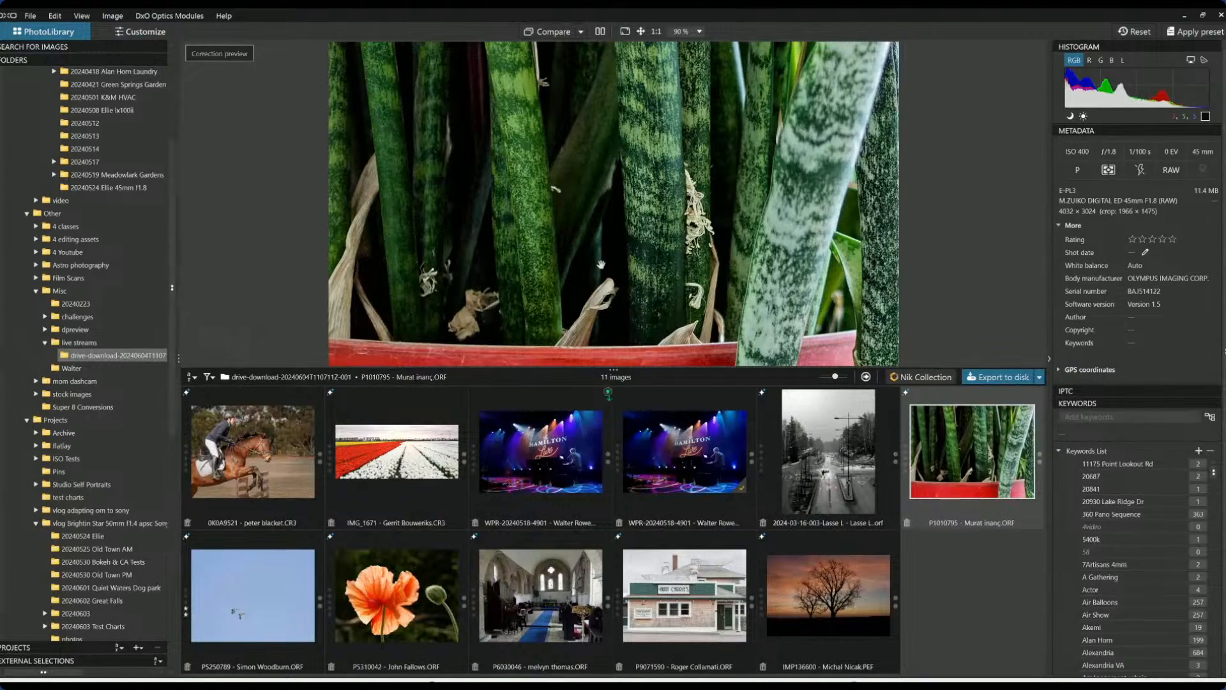
{"action": "scroll", "coordinate": [571, 121], "scroll_direction": "down", "scroll_amount": 3}
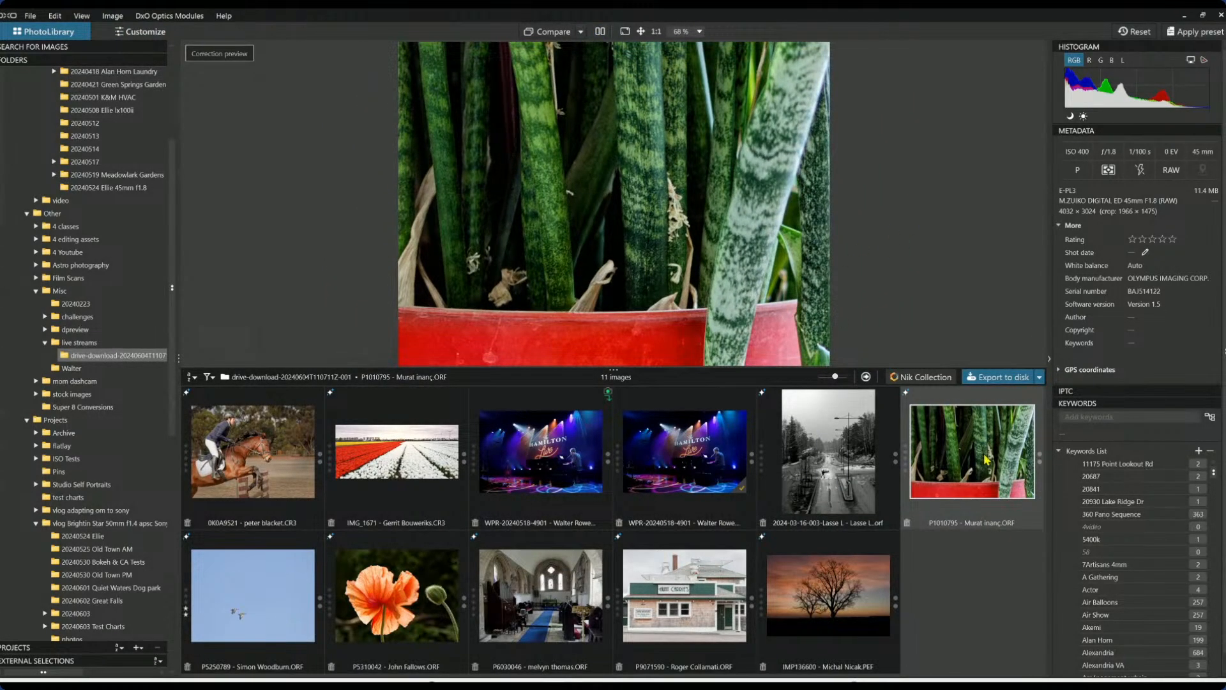
{"action": "double_click", "coordinate": [927, 460]}
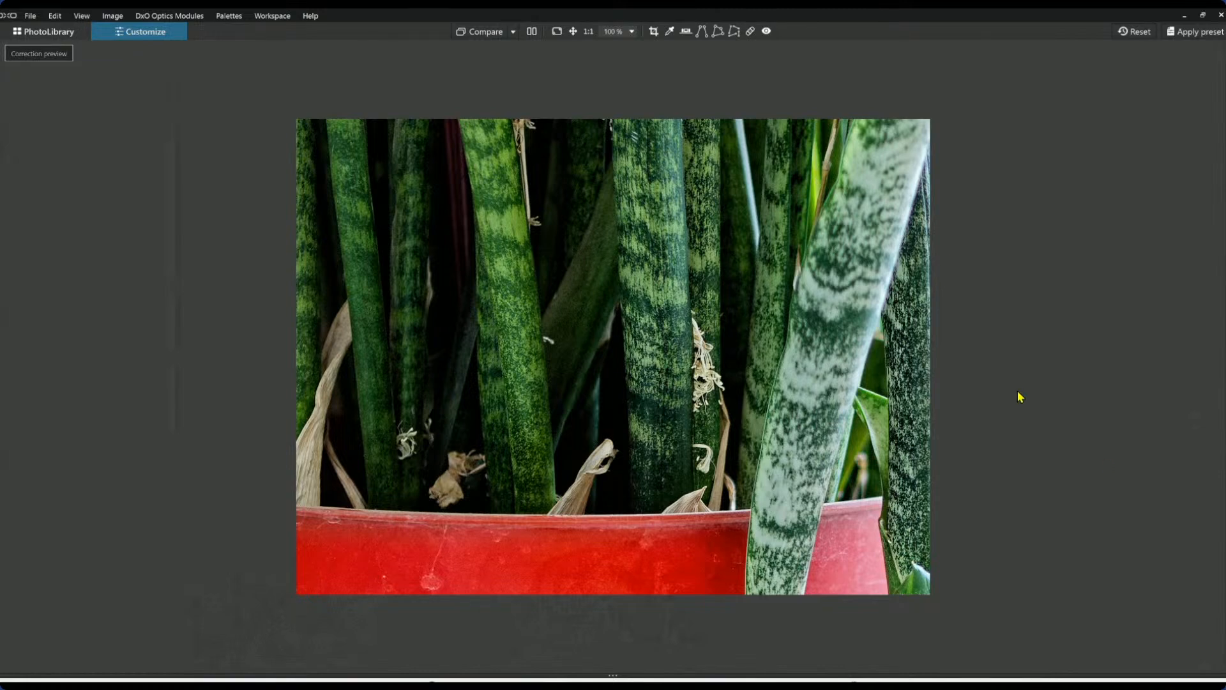
Open the photo of the two flying ducks from the library for customizing, with the palettes displayed again.
{"action": "left_click", "coordinate": [55, 33]}
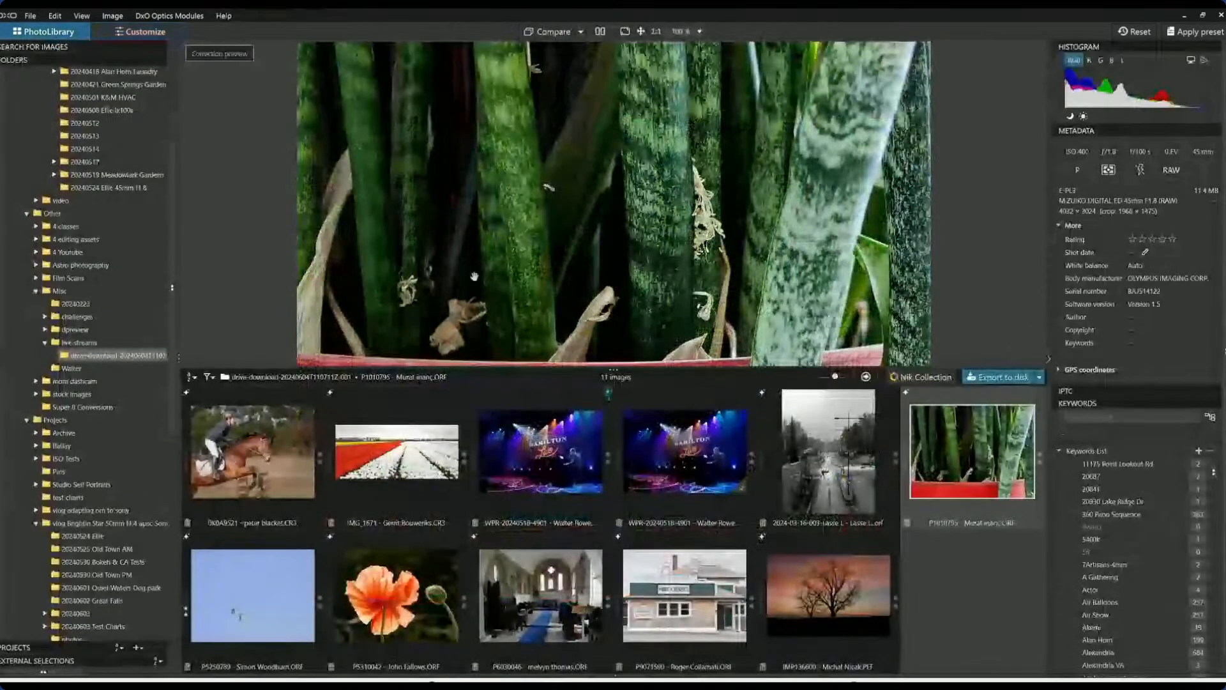
{"action": "left_click", "coordinate": [281, 664]}
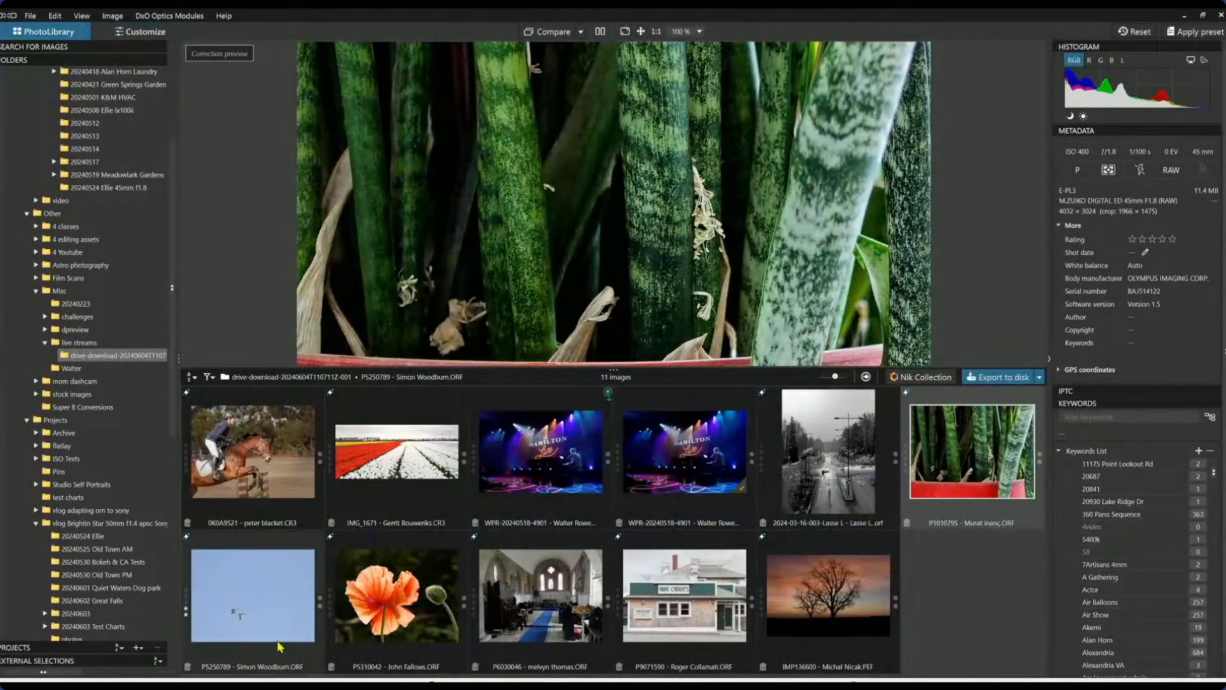
{"action": "double_click", "coordinate": [278, 619]}
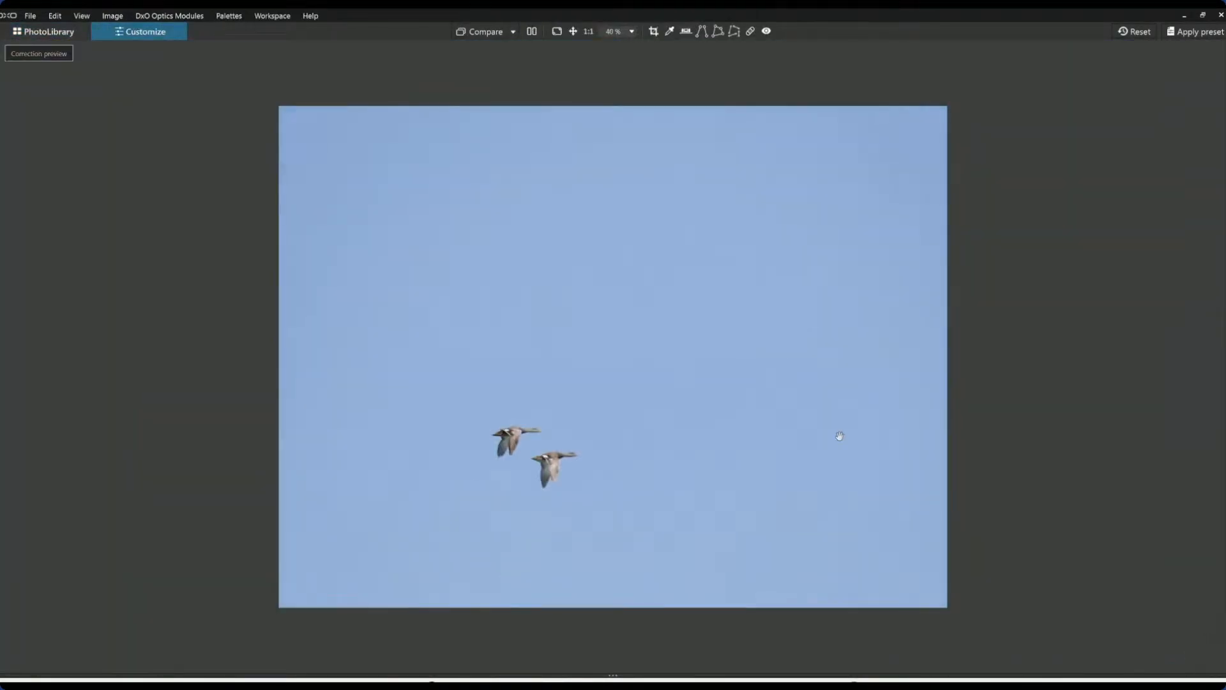
{"action": "key", "text": "F9"}
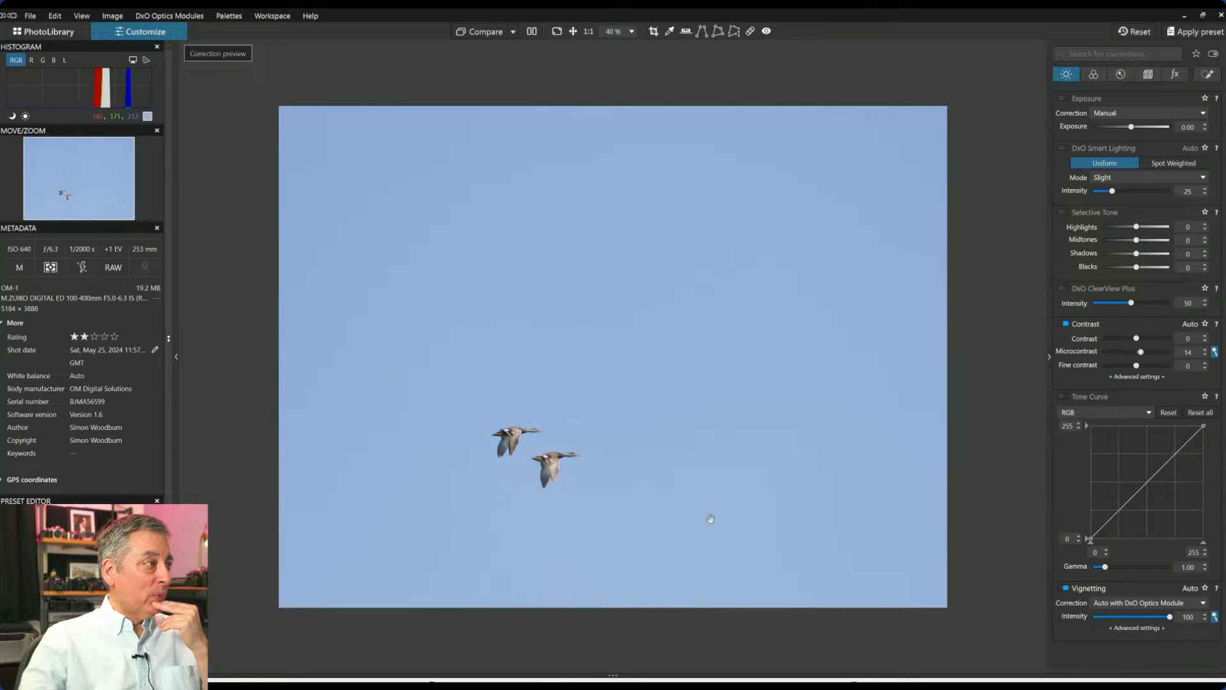
Crop the photo tightly around the two flying ducks to about 1515 × 1136 px, keeping the original aspect ratio and room ahead of them.
{"action": "scroll", "coordinate": [490, 506], "scroll_direction": "up", "scroll_amount": 2}
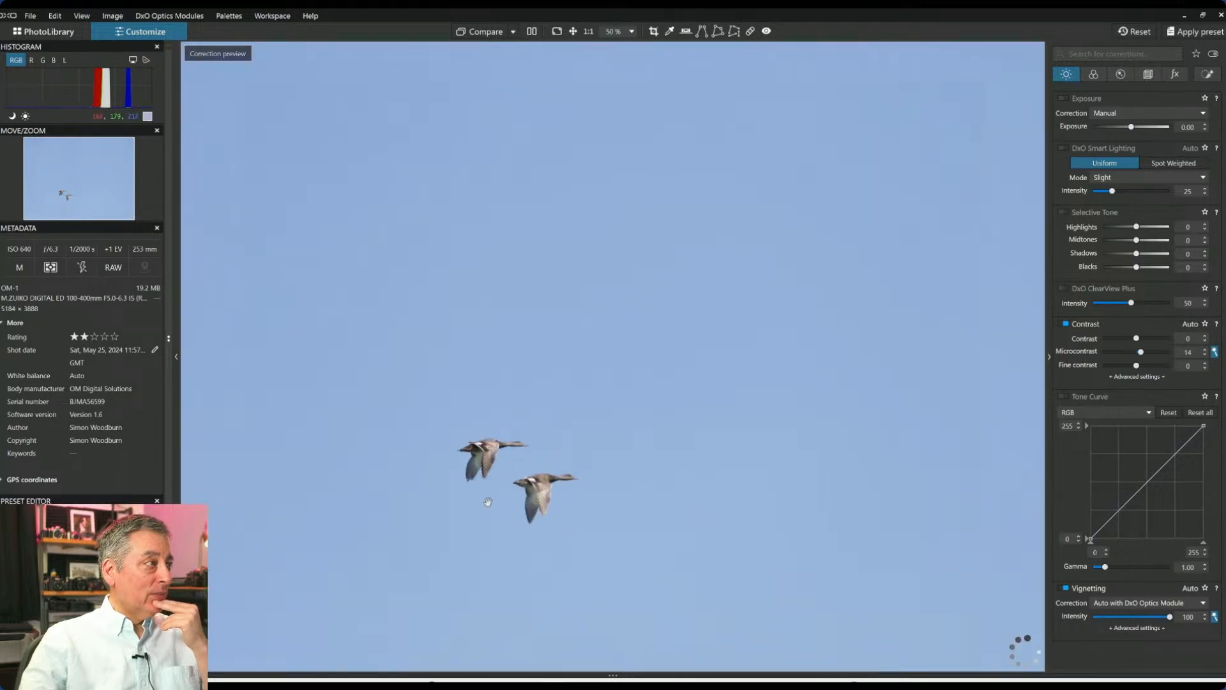
{"action": "scroll", "coordinate": [488, 502], "scroll_direction": "up", "scroll_amount": 4}
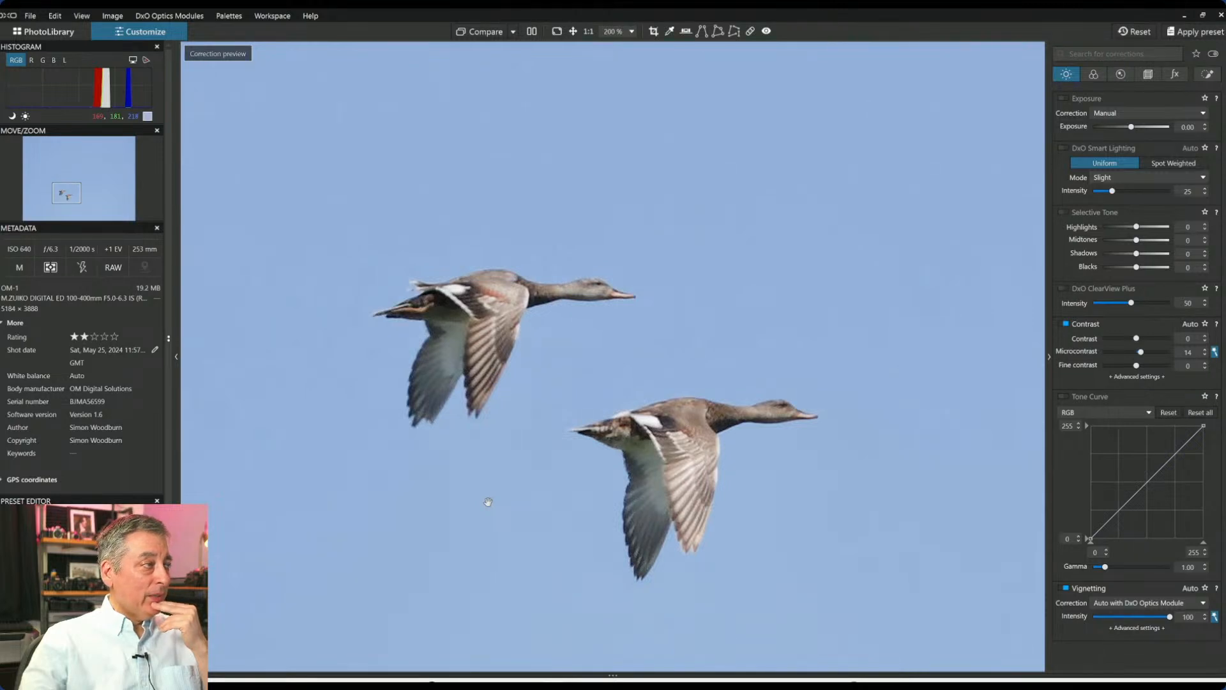
{"action": "scroll", "coordinate": [488, 503], "scroll_direction": "down", "scroll_amount": 5}
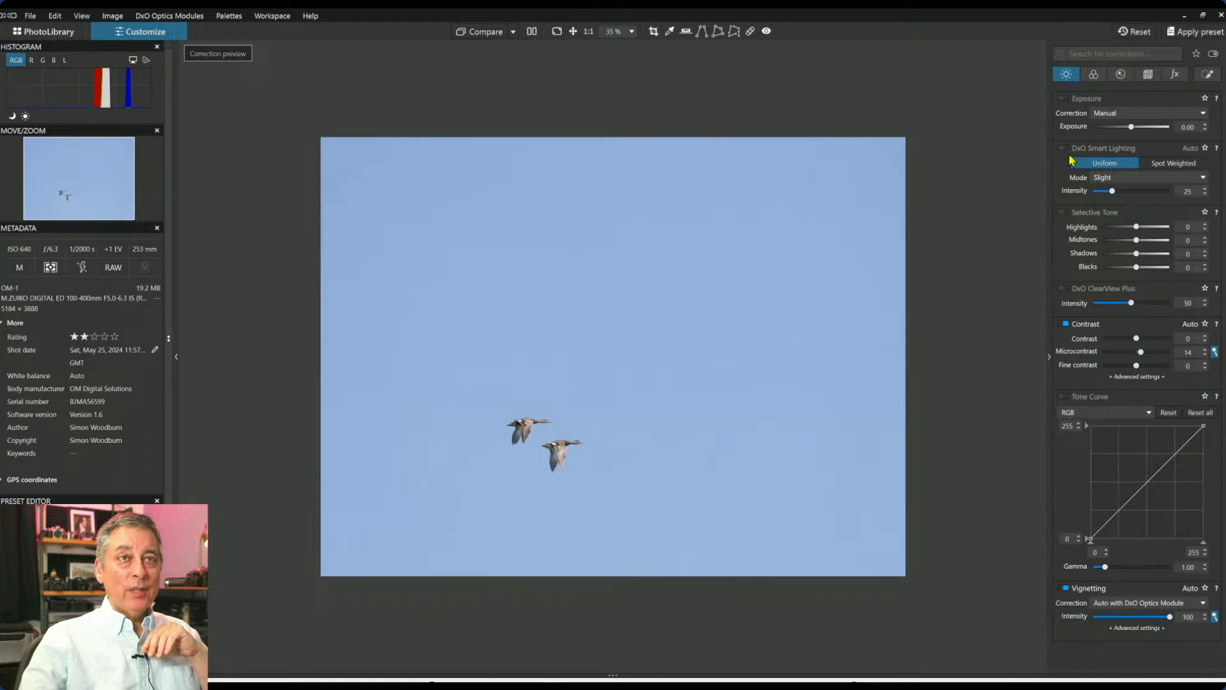
{"action": "left_click", "coordinate": [1149, 75]}
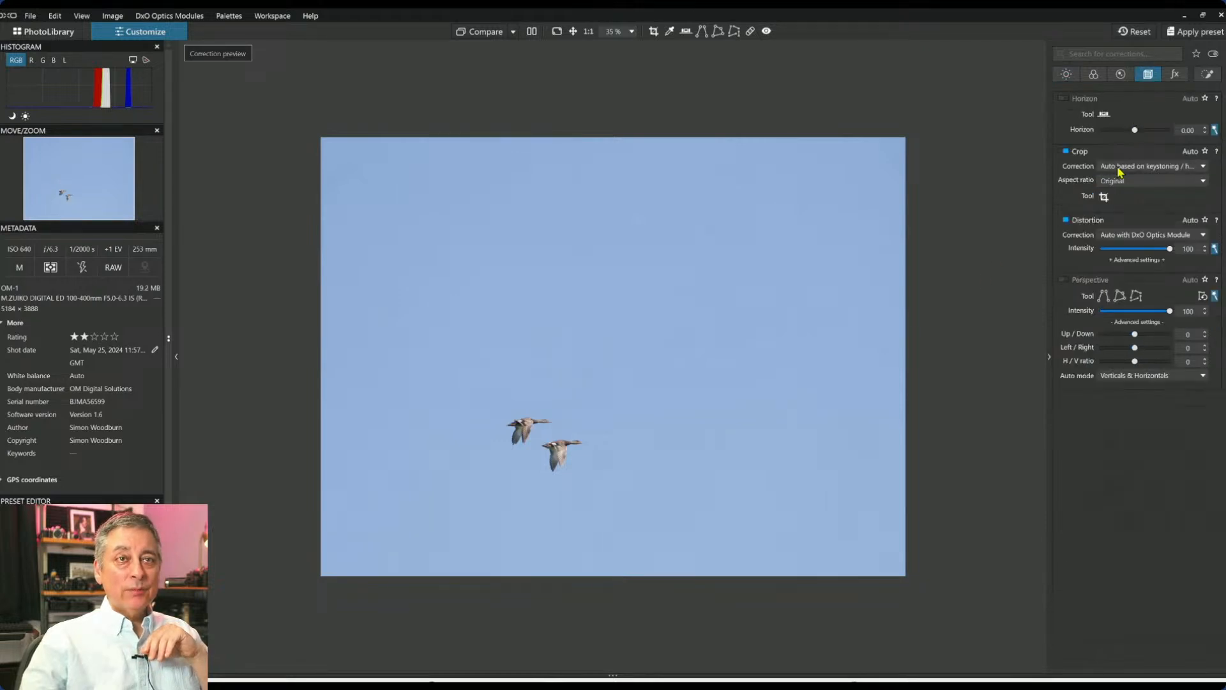
{"action": "left_click", "coordinate": [1104, 197]}
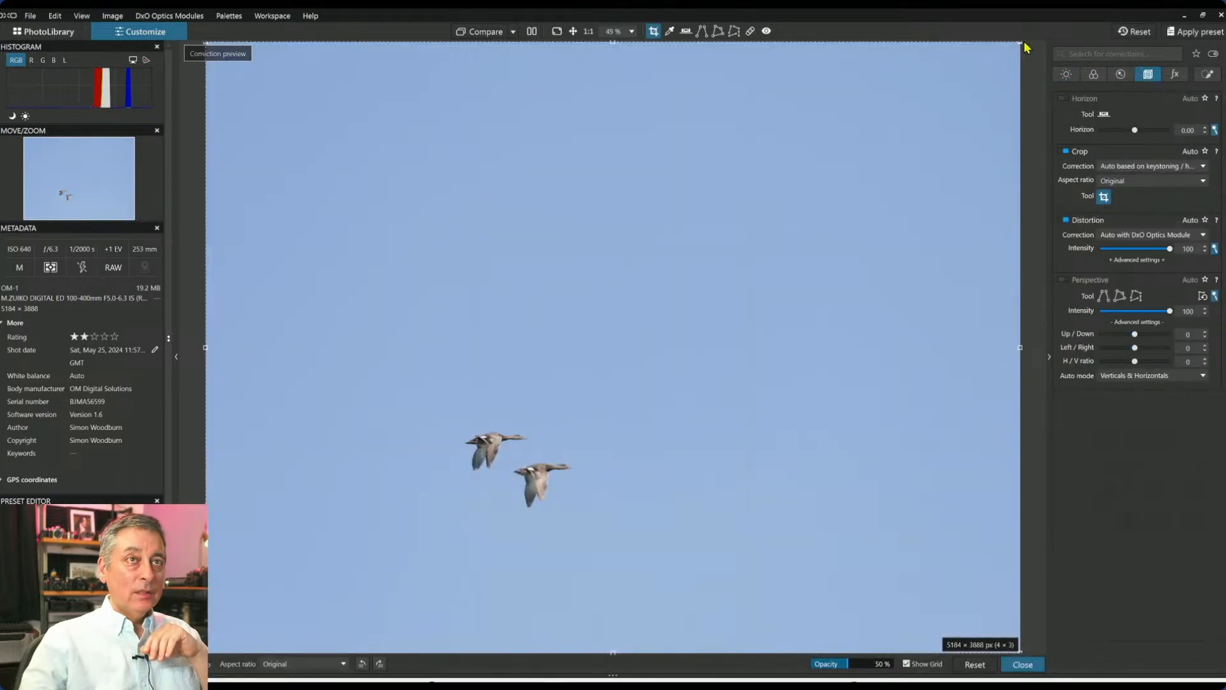
{"action": "left_click_drag", "start_coordinate": [1020, 43], "coordinate": [443, 540]}
{"action": "left_click_drag", "start_coordinate": [322, 533], "coordinate": [526, 463]}
{"action": "key", "text": "Return"}
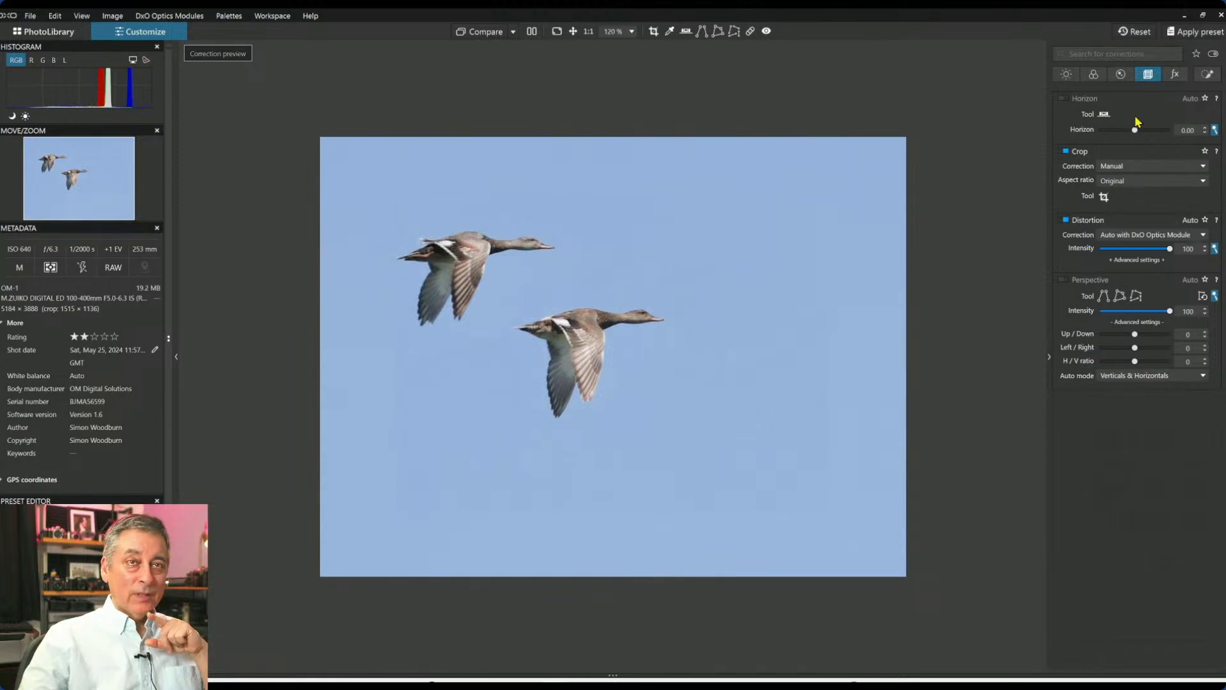
Add a local adjustment control line across the upper sky and set its chroma selectivity to 64.
{"action": "left_click", "coordinate": [1208, 74]}
{"action": "left_click", "coordinate": [1120, 119]}
{"action": "left_click_drag", "start_coordinate": [717, 187], "coordinate": [717, 275]}
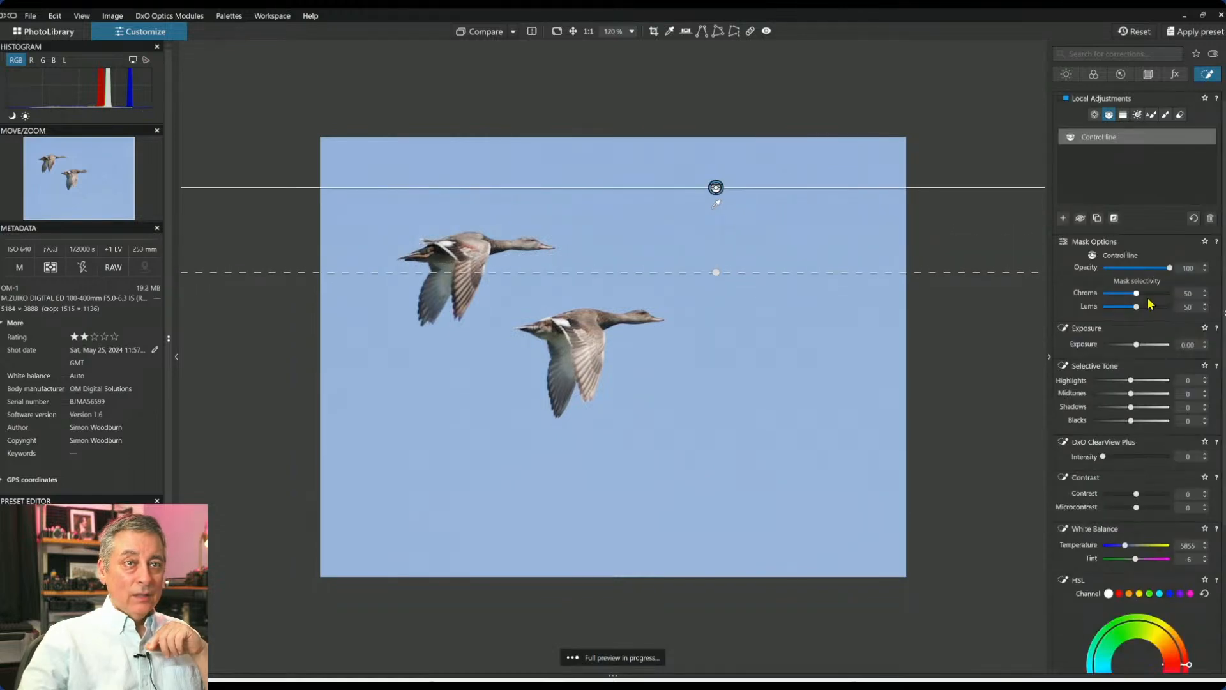
{"action": "left_click_drag", "start_coordinate": [1136, 292], "coordinate": [1146, 293]}
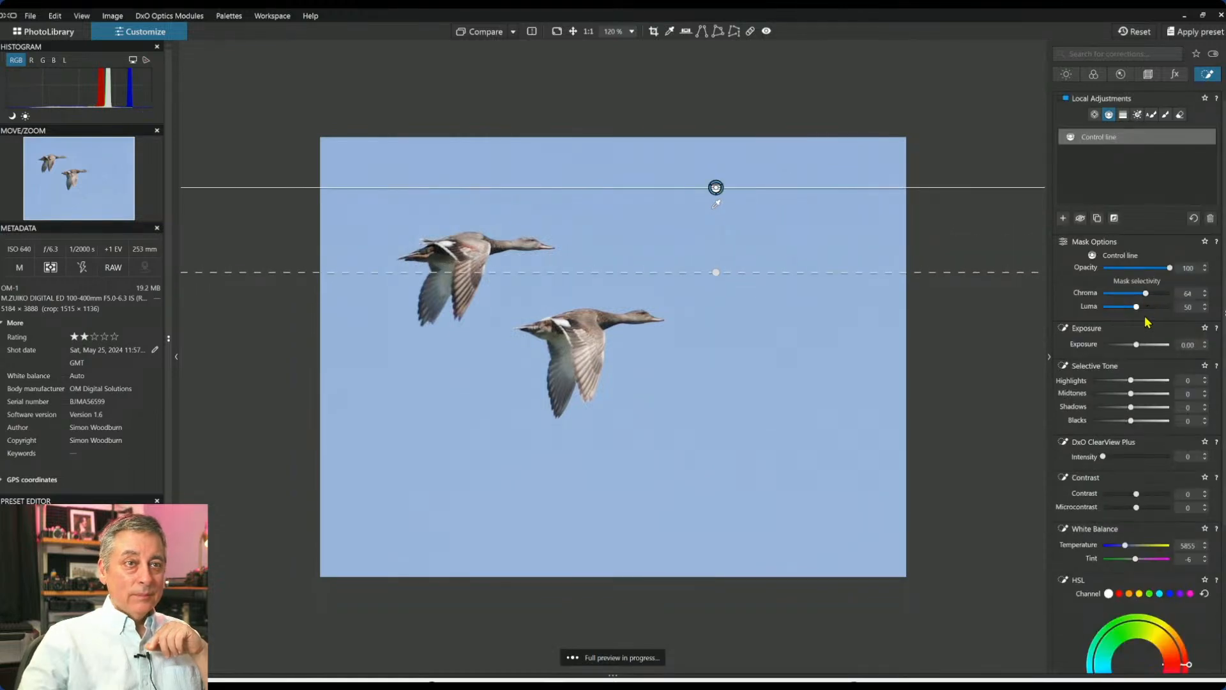
Set the upper sky mask's highlights to 47 and midtones to 38, and tilt its gradient diagonally from the upper right corner of the photo.
{"action": "left_click", "coordinate": [1154, 395]}
{"action": "left_click", "coordinate": [1165, 381]}
{"action": "left_click_drag", "start_coordinate": [1162, 381], "coordinate": [1149, 381]}
{"action": "left_click", "coordinate": [1147, 394]}
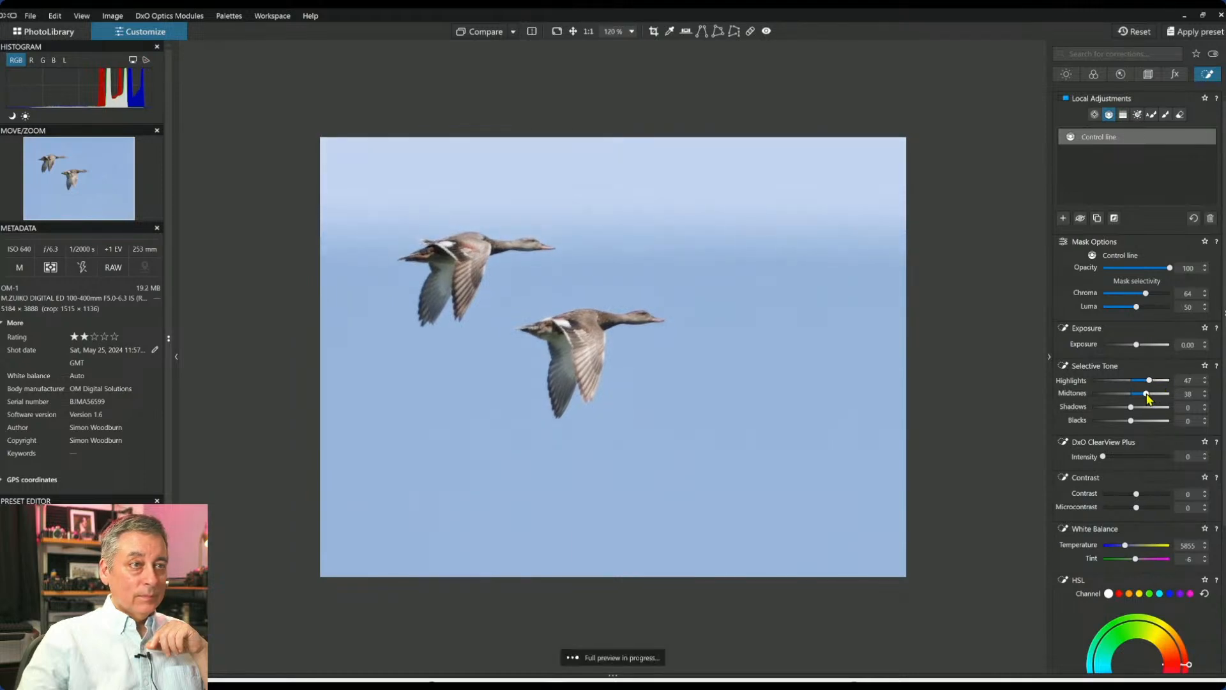
{"action": "left_click_drag", "start_coordinate": [717, 277], "coordinate": [673, 345]}
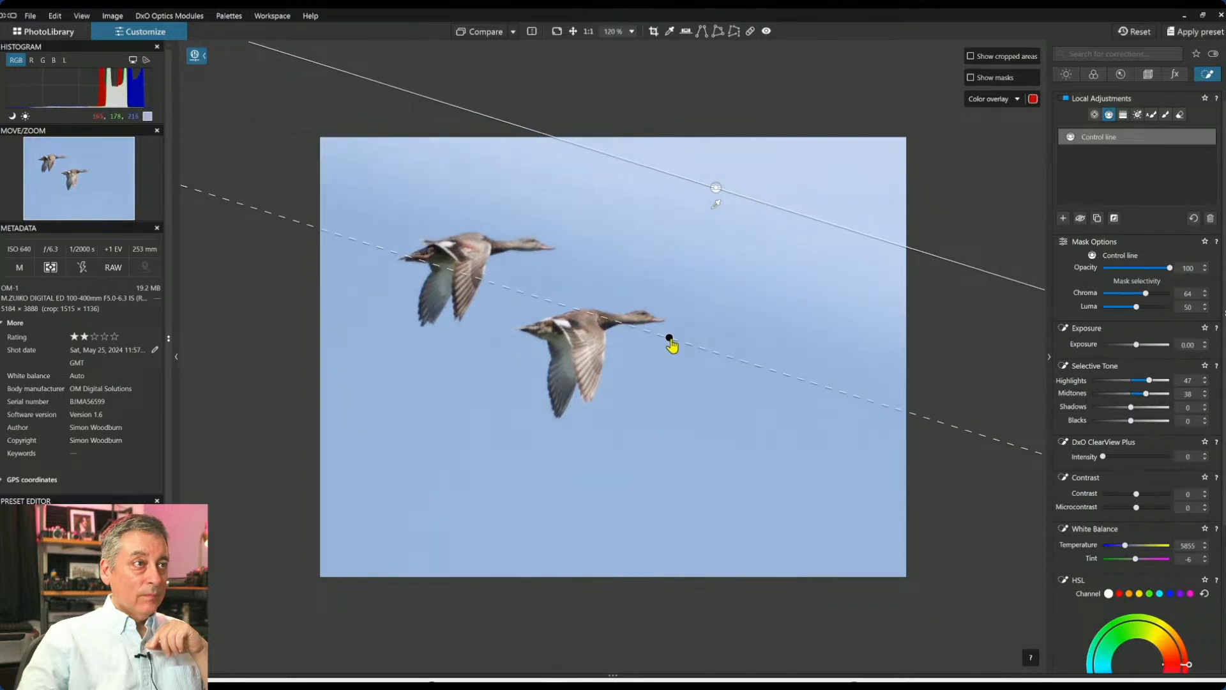
Add a second control line fading diagonally from the photo's lower left corner toward the ducks, and set its highlights to -31.
{"action": "left_click", "coordinate": [1063, 219]}
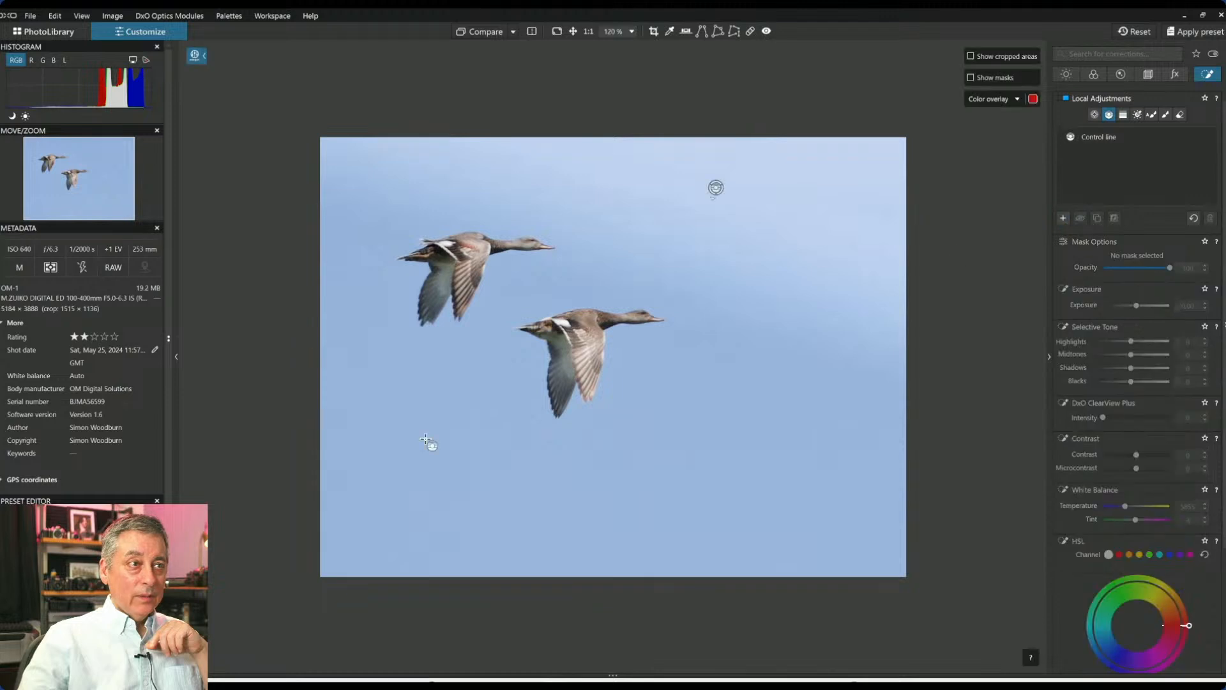
{"action": "left_click_drag", "start_coordinate": [410, 492], "coordinate": [515, 331]}
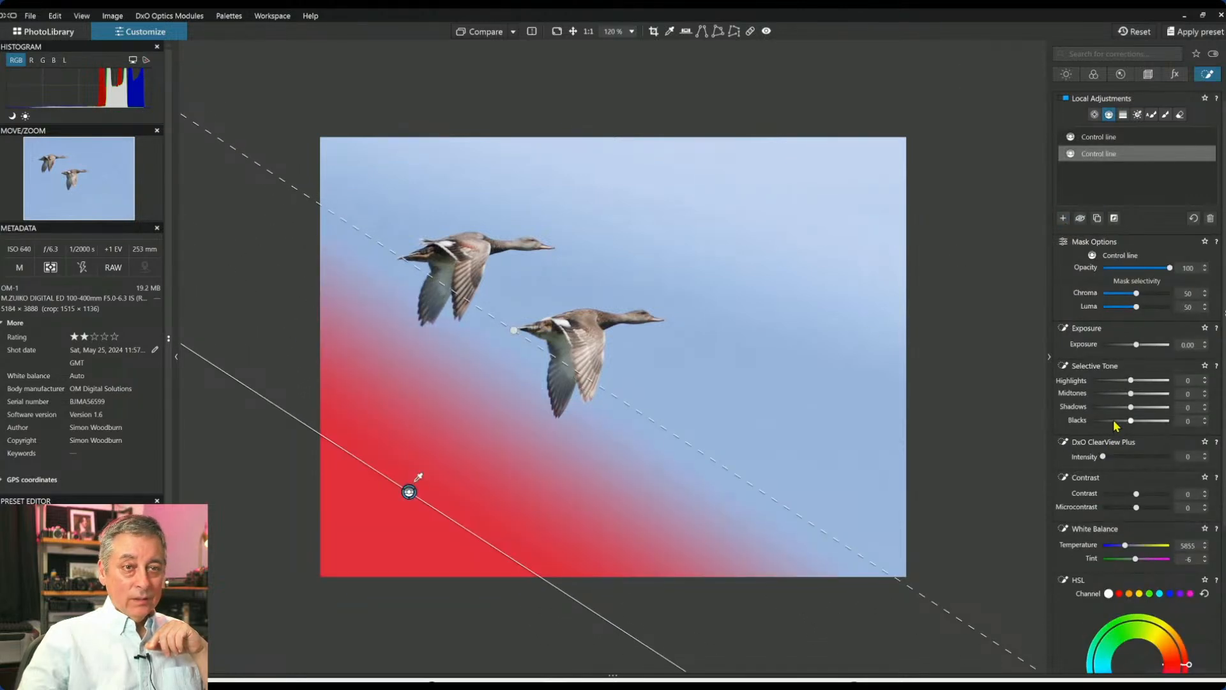
{"action": "left_click", "coordinate": [1119, 381]}
{"action": "left_click_drag", "start_coordinate": [1118, 383], "coordinate": [1115, 385]}
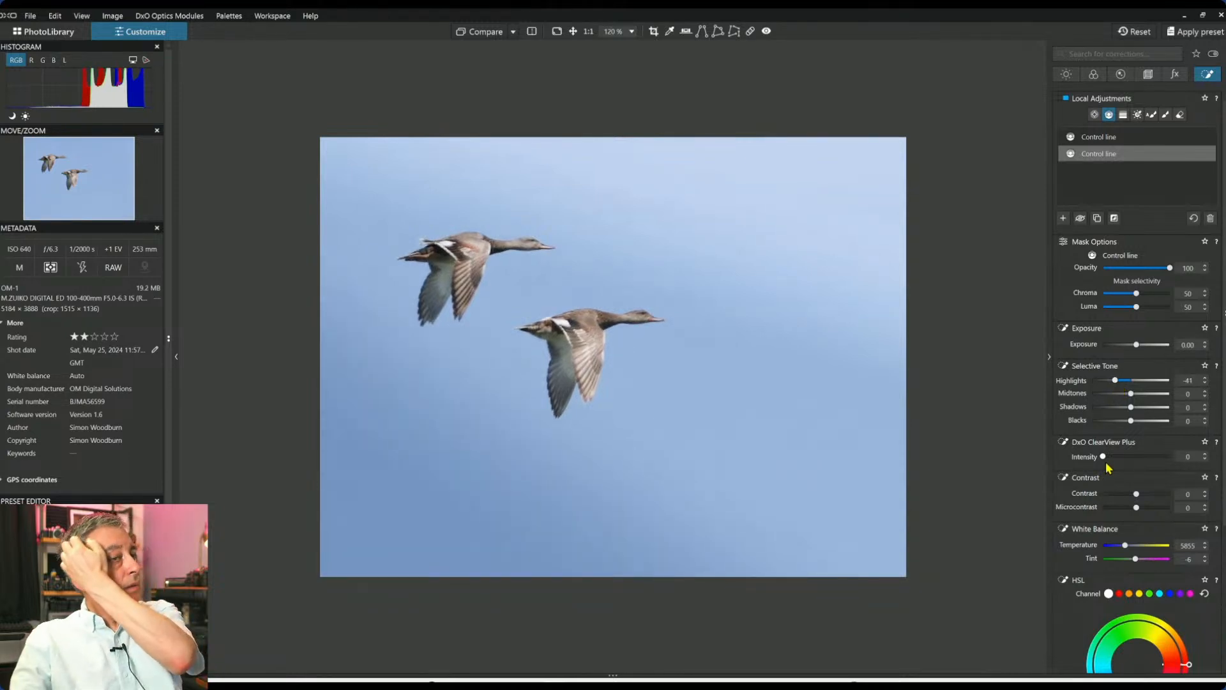
{"action": "left_click_drag", "start_coordinate": [1118, 383], "coordinate": [1121, 383]}
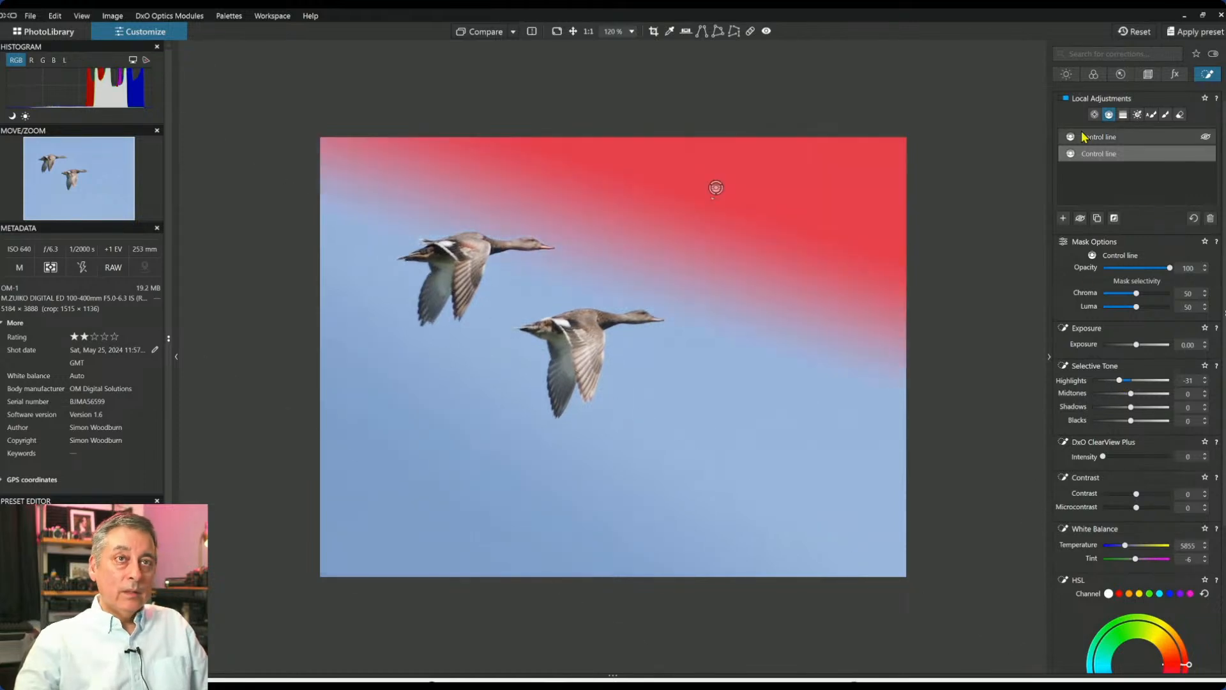
Place a control point on each duck's body within one new mask, shrink both circles to the birds, and set luma selectivity to 58.
{"action": "left_click", "coordinate": [1063, 217]}
{"action": "scroll", "coordinate": [613, 296], "scroll_direction": "up", "scroll_amount": 3}
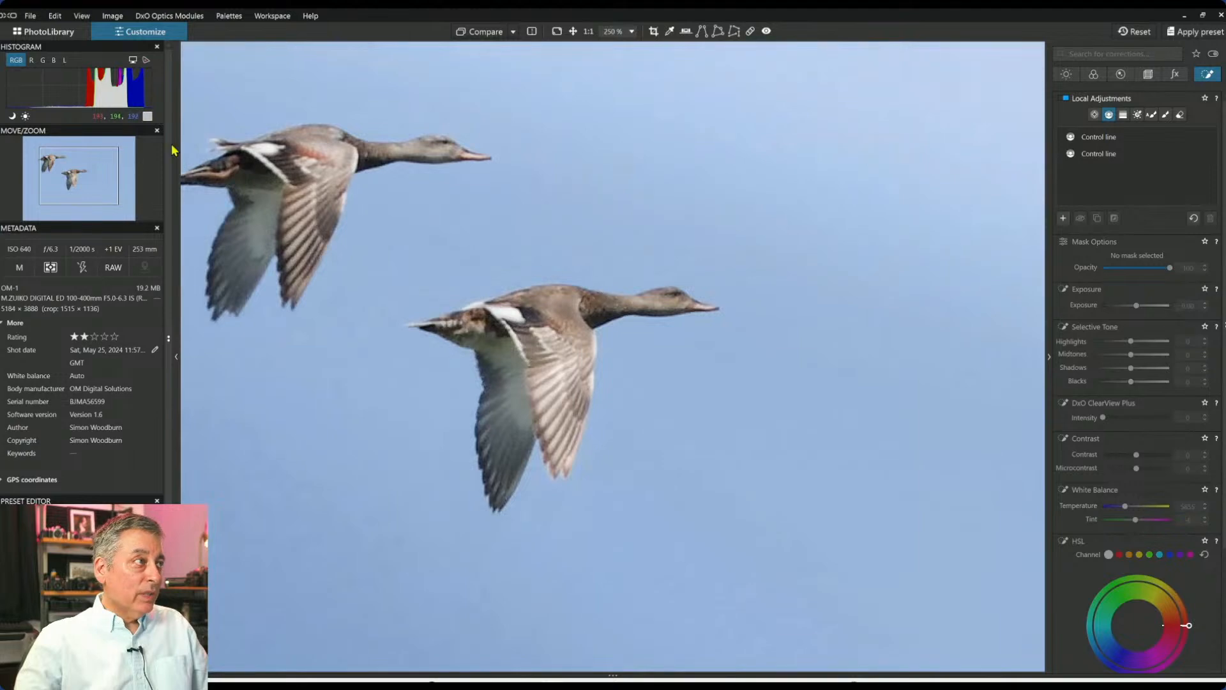
{"action": "left_click_drag", "start_coordinate": [81, 181], "coordinate": [76, 179]}
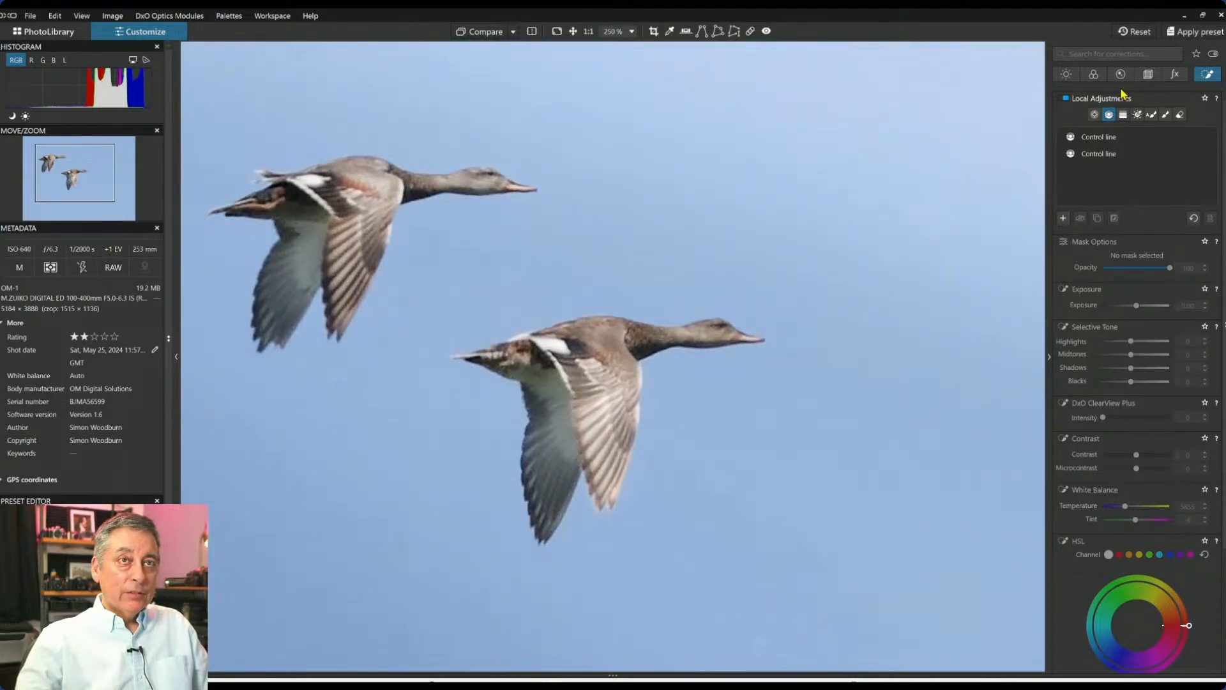
{"action": "left_click", "coordinate": [1095, 114]}
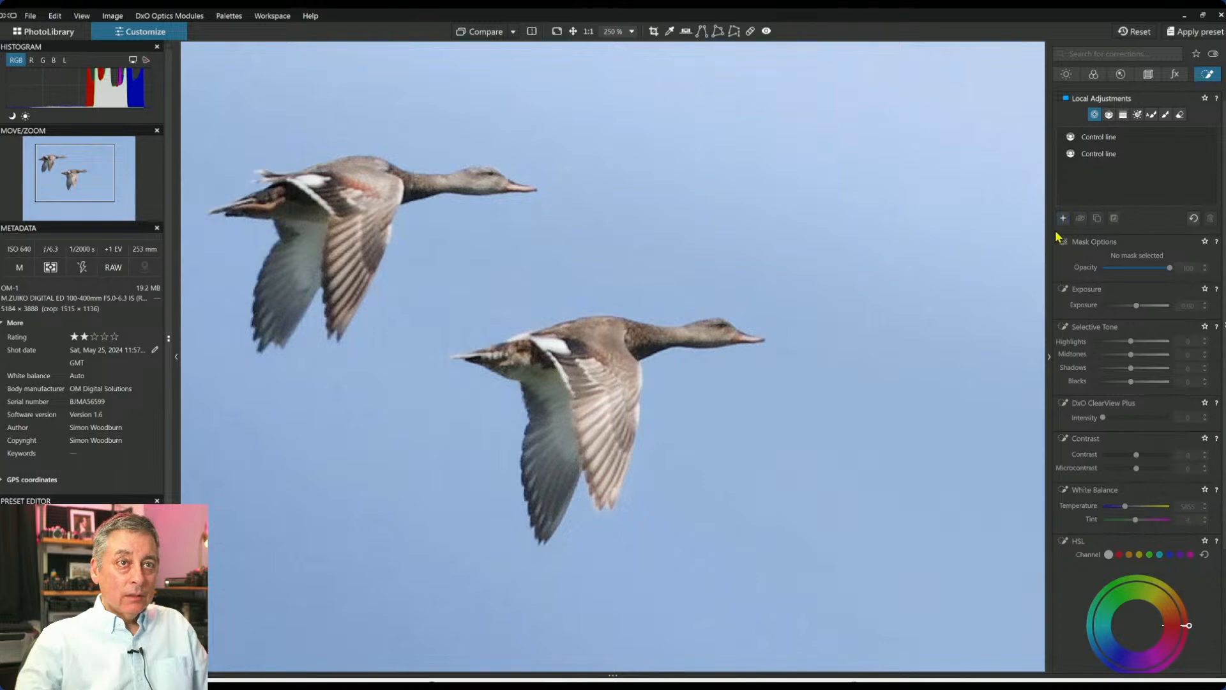
{"action": "left_click", "coordinate": [1063, 218]}
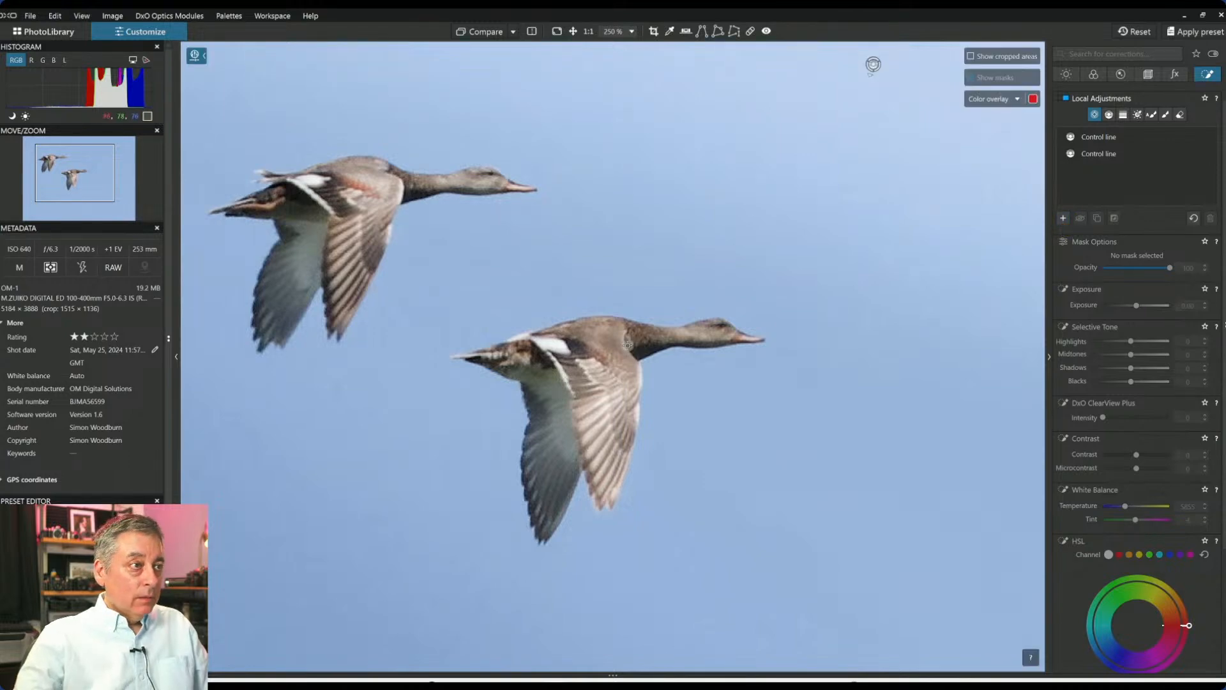
{"action": "left_click", "coordinate": [610, 354]}
{"action": "left_click_drag", "start_coordinate": [919, 148], "coordinate": [734, 282]}
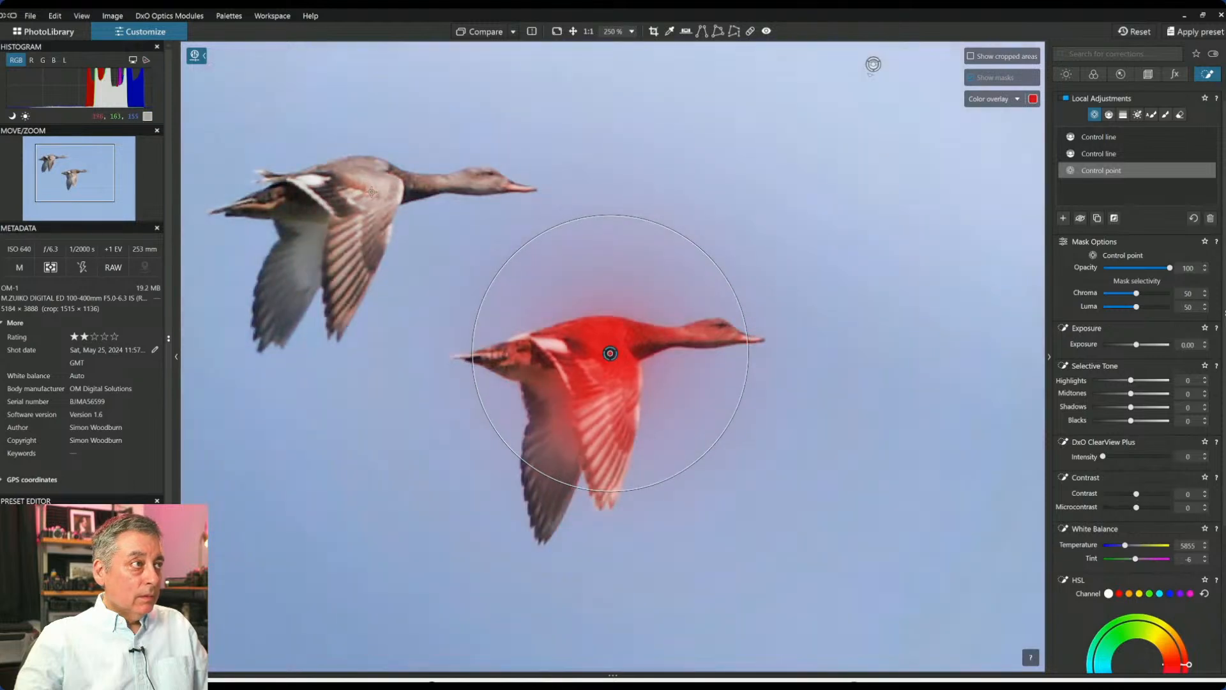
{"action": "left_click", "coordinate": [369, 191]}
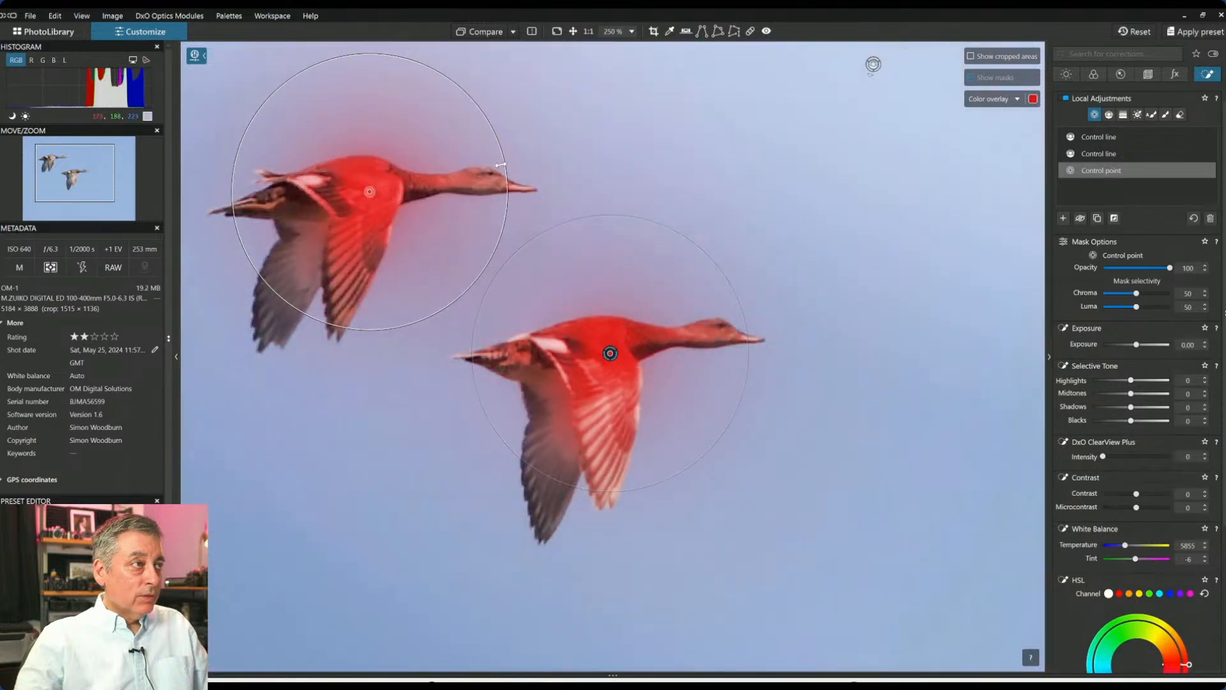
{"action": "left_click_drag", "start_coordinate": [501, 162], "coordinate": [459, 172]}
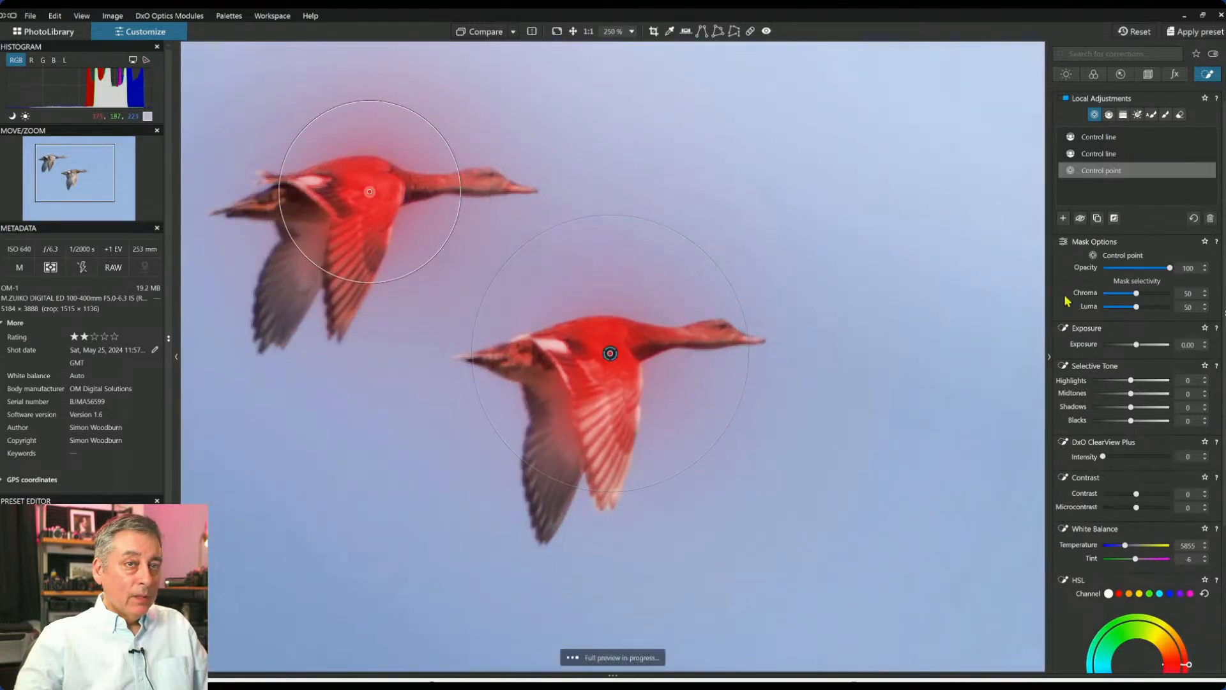
{"action": "left_click_drag", "start_coordinate": [1139, 306], "coordinate": [1146, 311]}
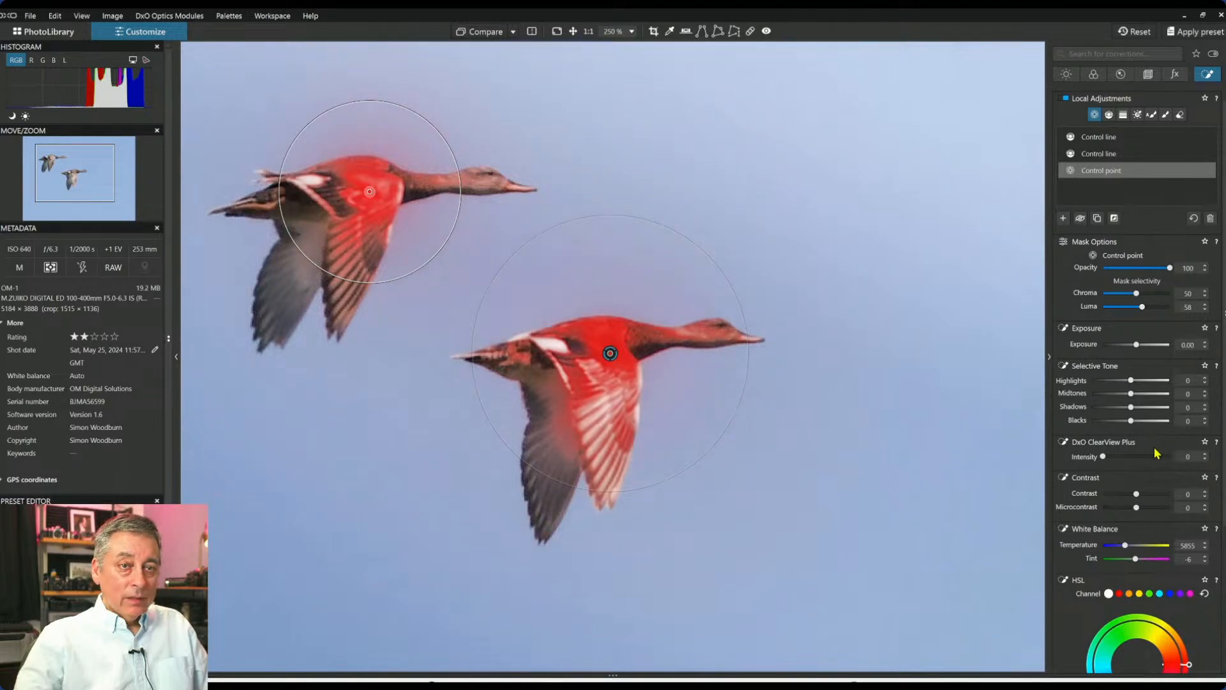
Set the ducks' mask vibrancy to 81 and saturation to 20.
{"action": "scroll", "coordinate": [1174, 485], "scroll_direction": "down", "scroll_amount": 3}
{"action": "left_click", "coordinate": [1164, 559]}
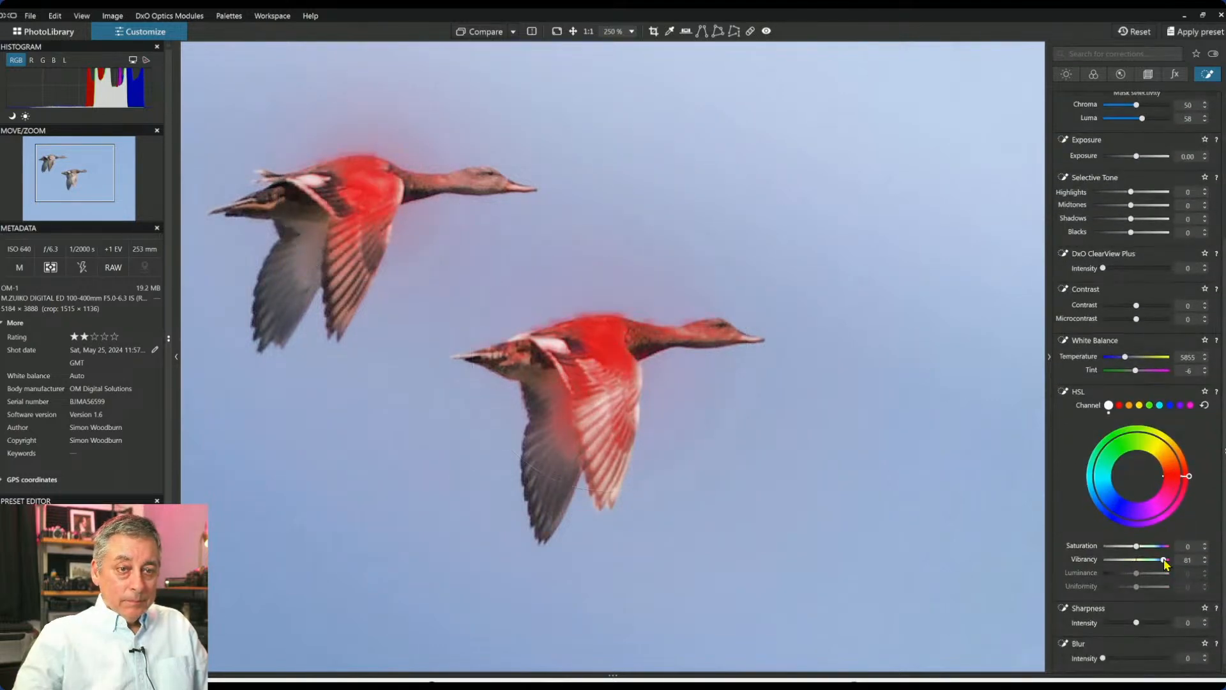
{"action": "mouse_move", "coordinate": [754, 296]}
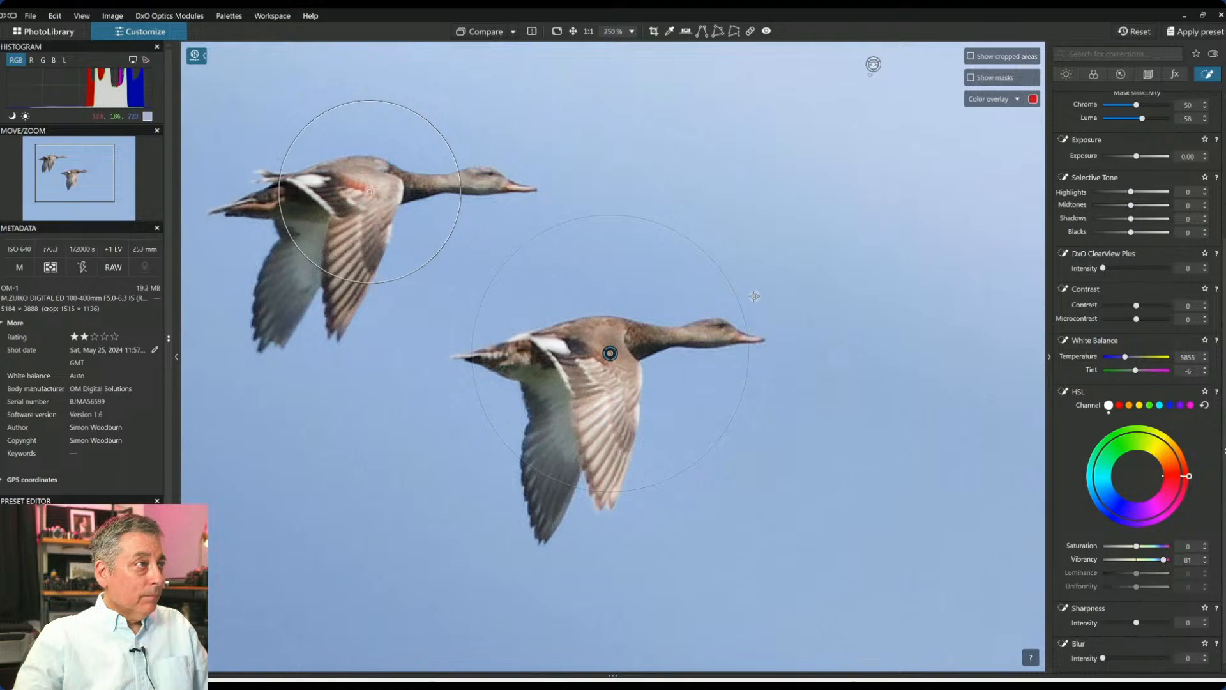
{"action": "scroll", "coordinate": [755, 296], "scroll_direction": "down", "scroll_amount": 1}
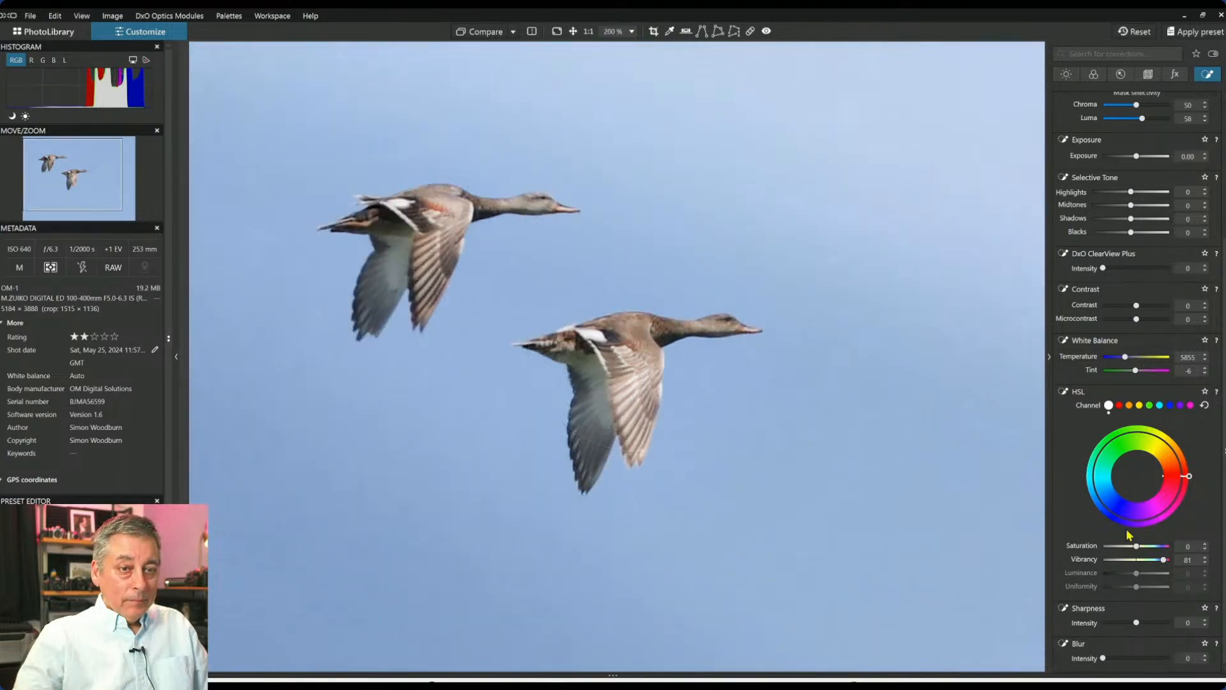
{"action": "left_click_drag", "start_coordinate": [1138, 548], "coordinate": [1144, 549]}
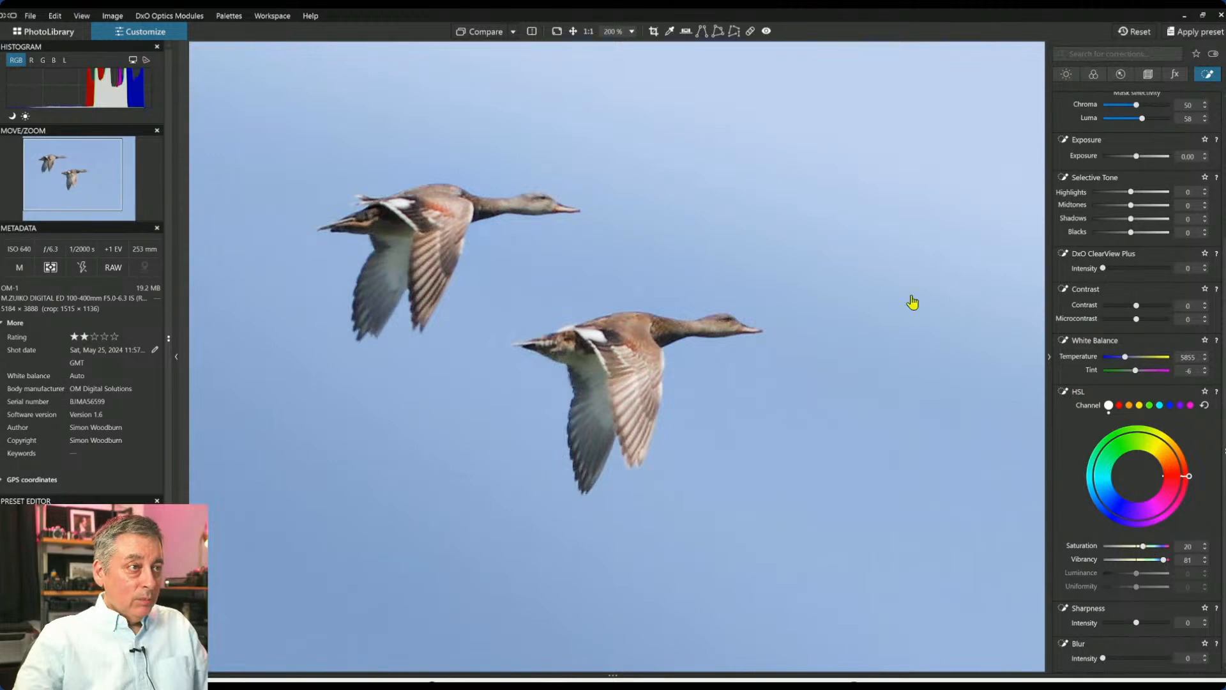
{"action": "scroll", "coordinate": [816, 223], "scroll_direction": "down", "scroll_amount": 1}
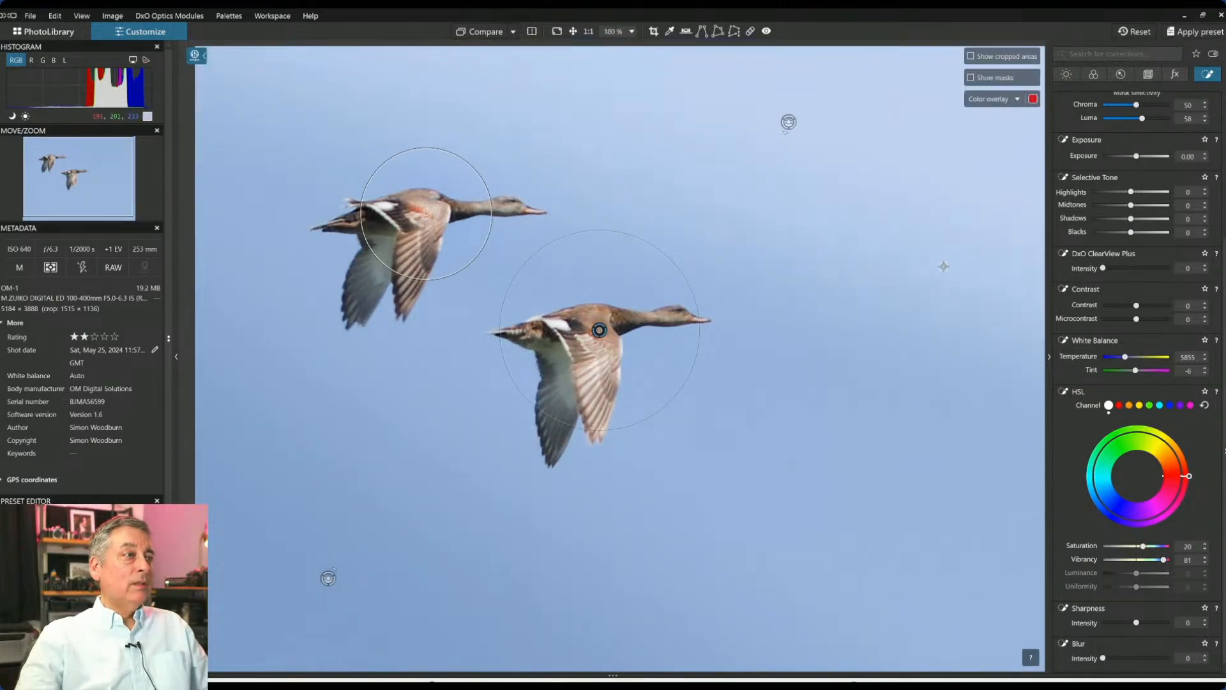
Set the ducks' mask ClearView Plus intensity to 33 and microcontrast to 21.
{"action": "scroll", "coordinate": [742, 238], "scroll_direction": "down", "scroll_amount": 4}
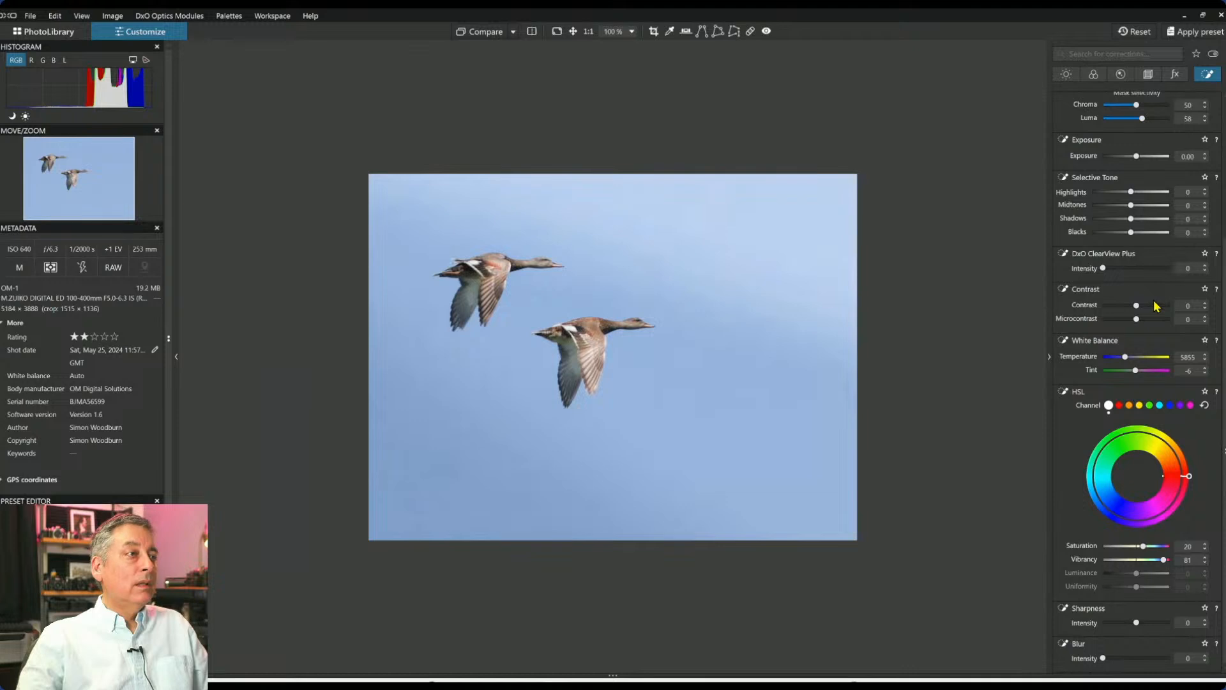
{"action": "scroll", "coordinate": [1157, 307], "scroll_direction": "up", "scroll_amount": 2}
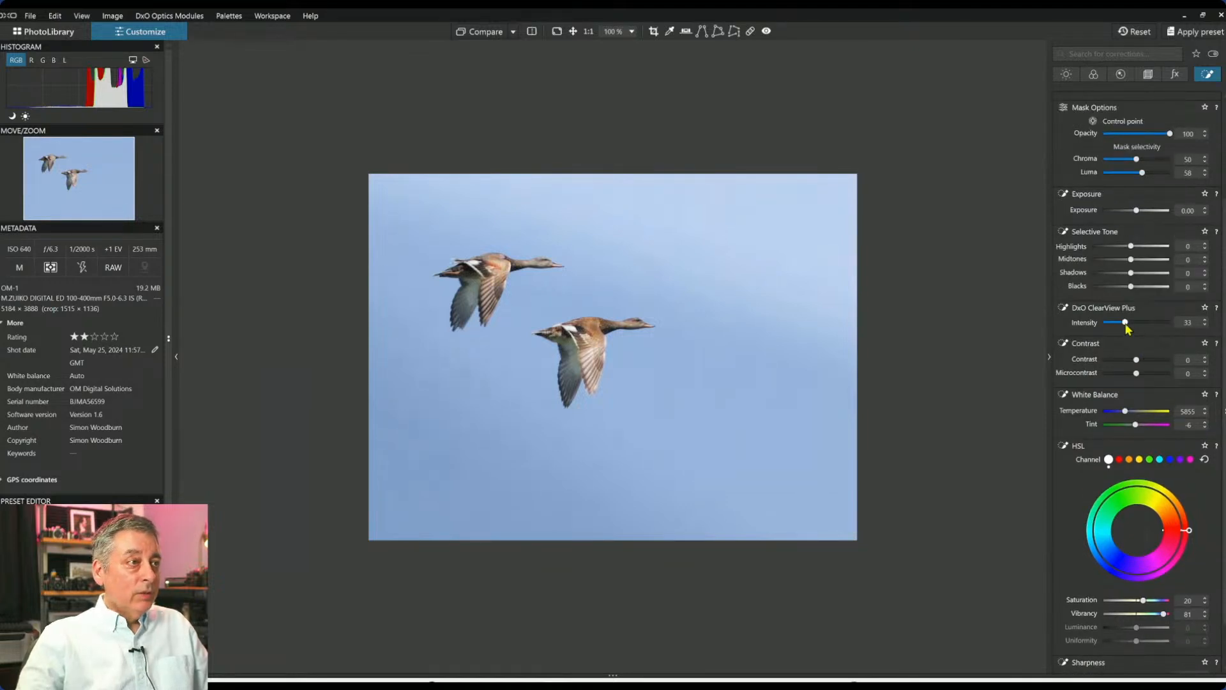
{"action": "left_click", "coordinate": [1143, 373]}
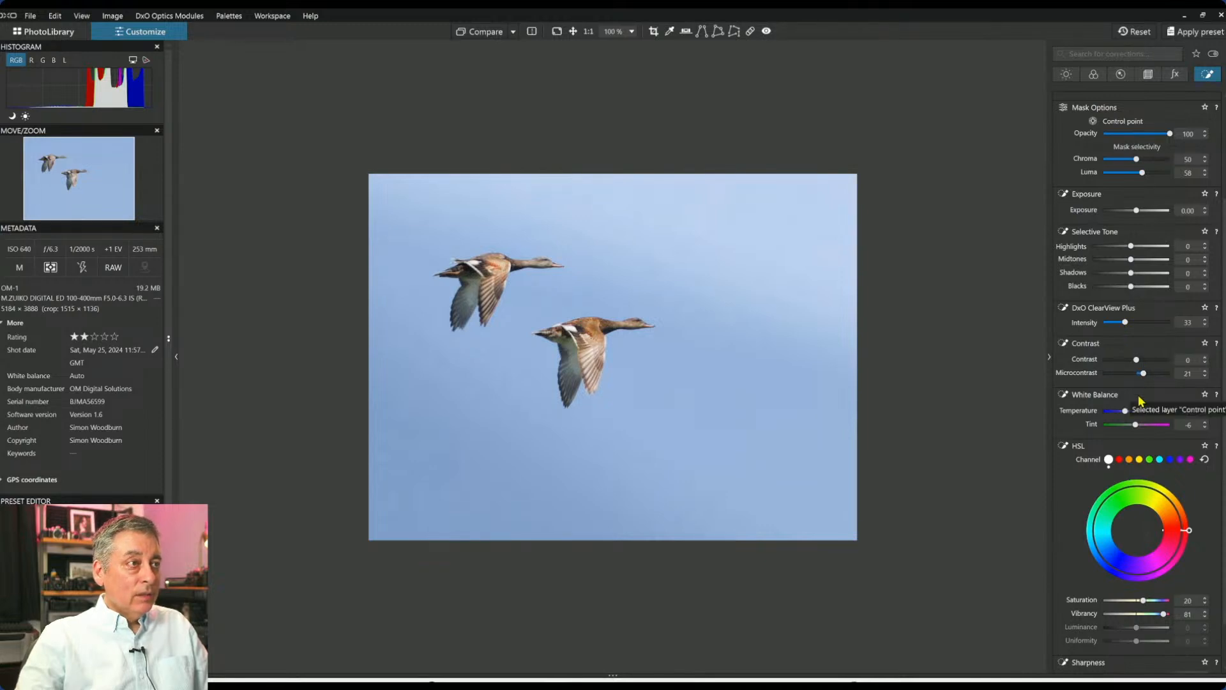
Check the ducks' plumage up close and set their mask's shadows to 26.
{"action": "scroll", "coordinate": [593, 323], "scroll_direction": "up", "scroll_amount": 4}
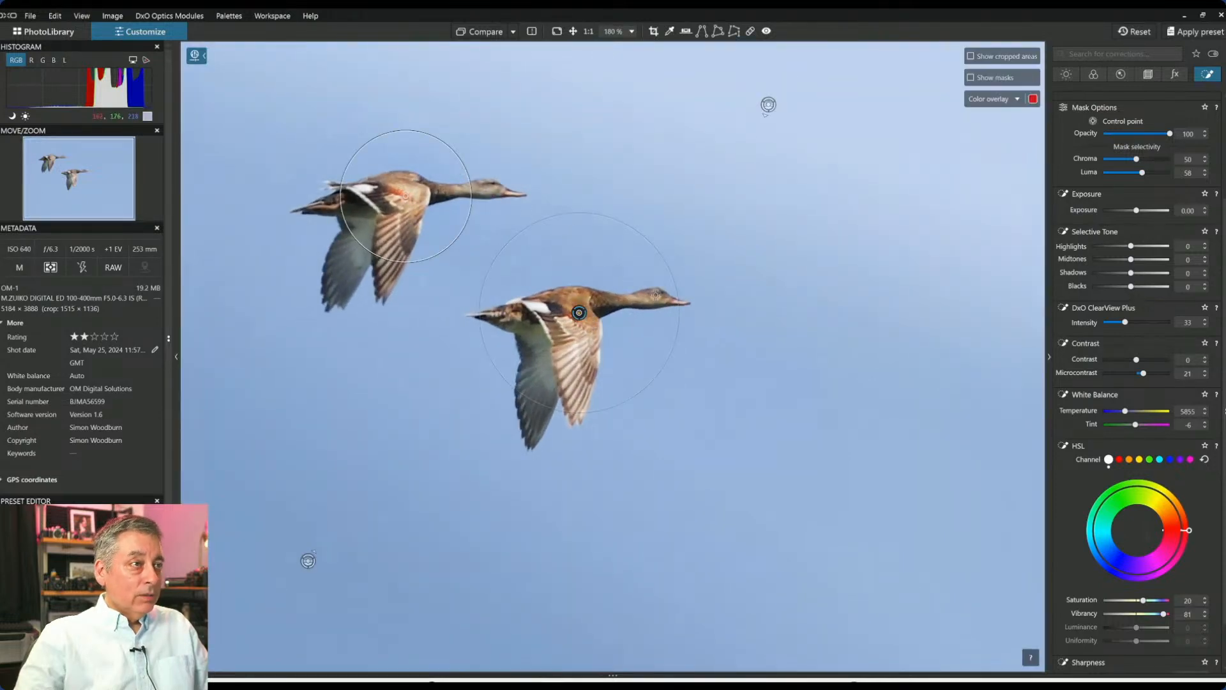
{"action": "left_click_drag", "start_coordinate": [703, 254], "coordinate": [672, 279]}
{"action": "left_click", "coordinate": [500, 192]}
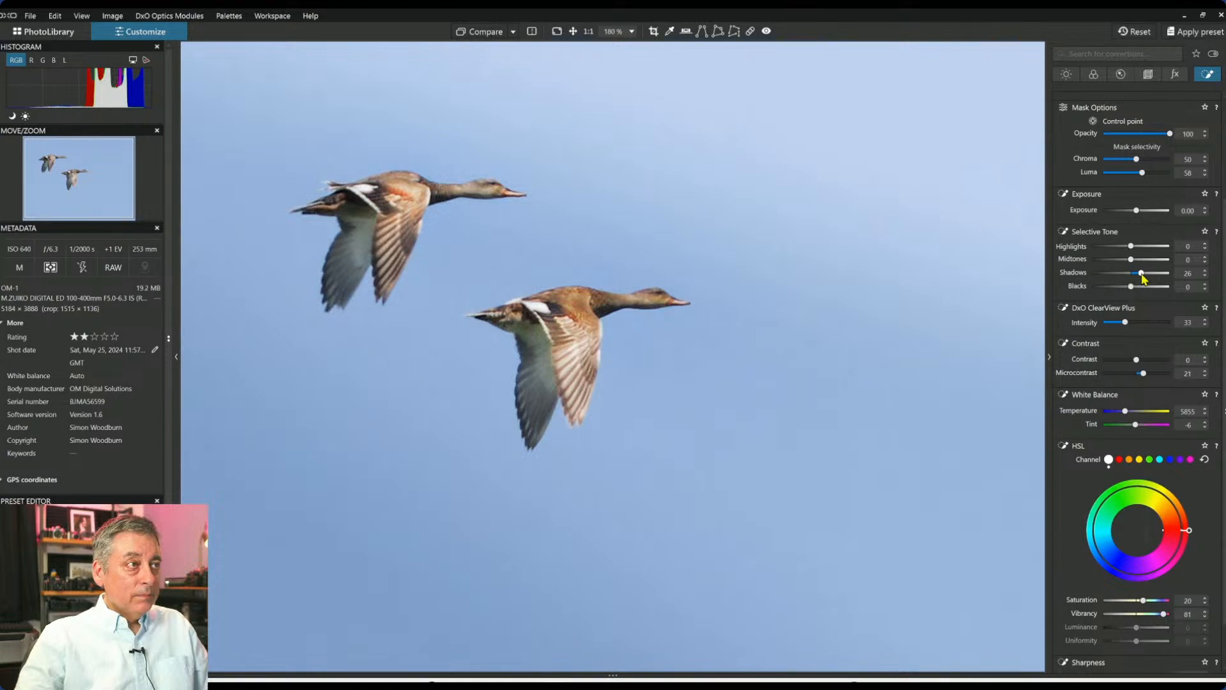
Compare the edited crop of the ducks with the uncorrected photo.
{"action": "scroll", "coordinate": [904, 305], "scroll_direction": "down", "scroll_amount": 2}
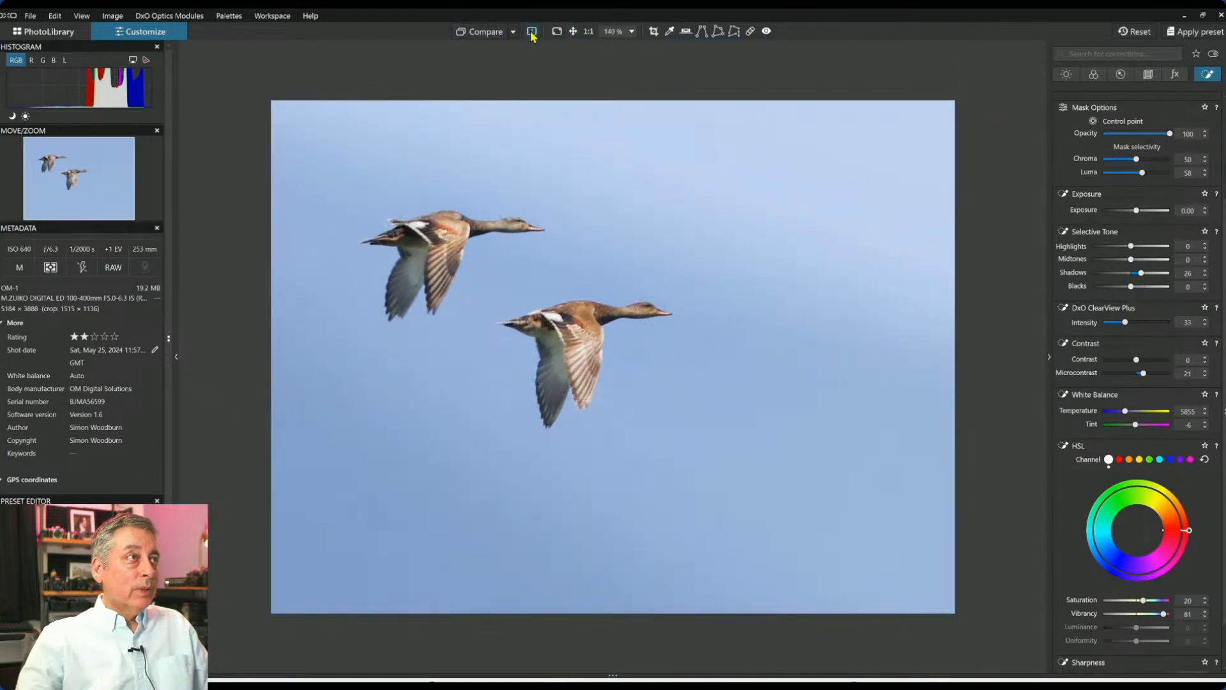
{"action": "key", "text": "ctrl+d"}
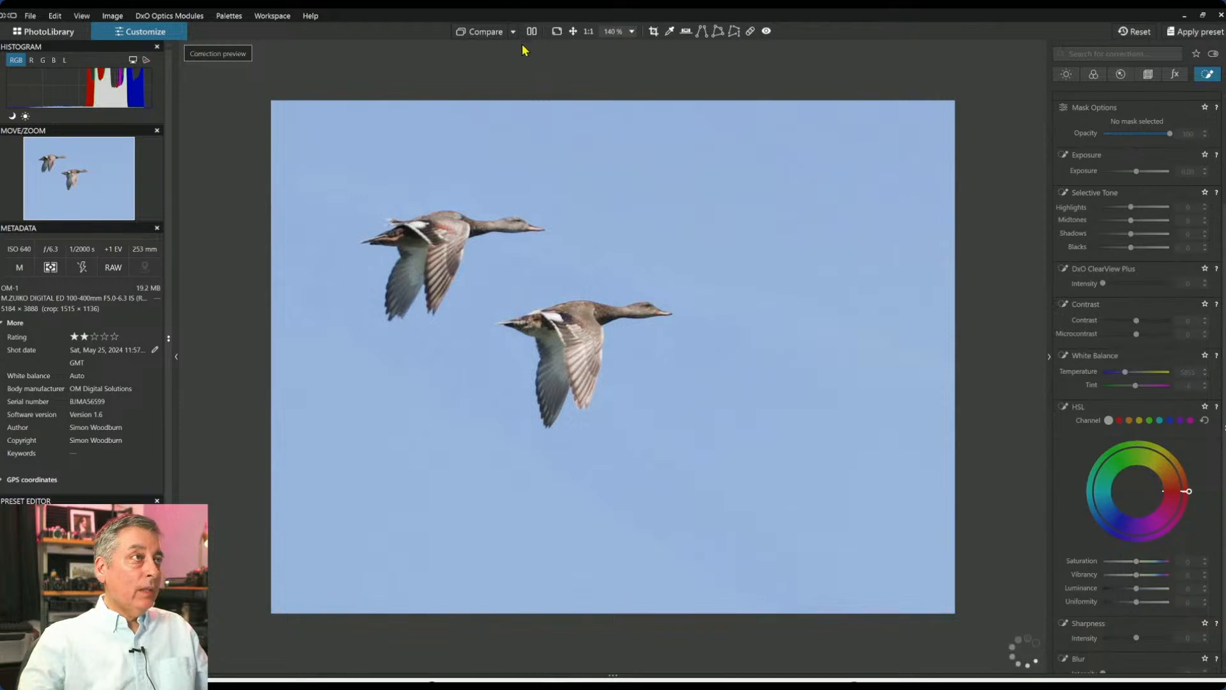
{"action": "right_click", "coordinate": [726, 292]}
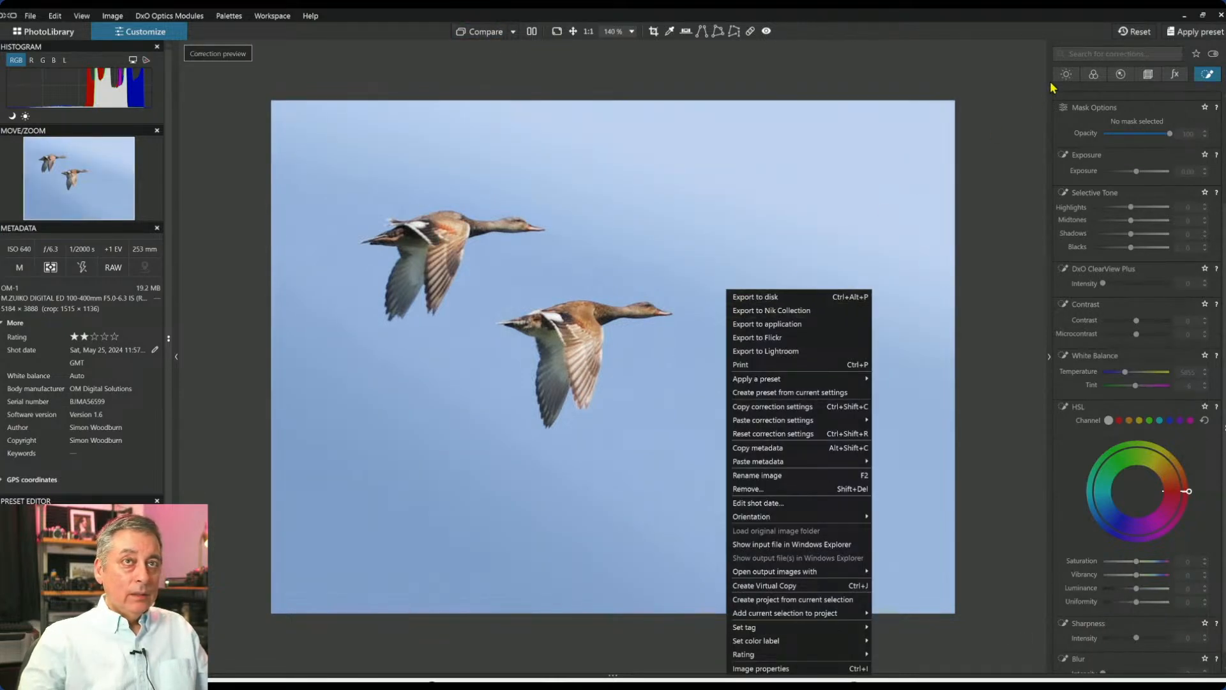
Review the detail corrections and export the edited duck photo to disk.
{"action": "left_click", "coordinate": [1121, 80]}
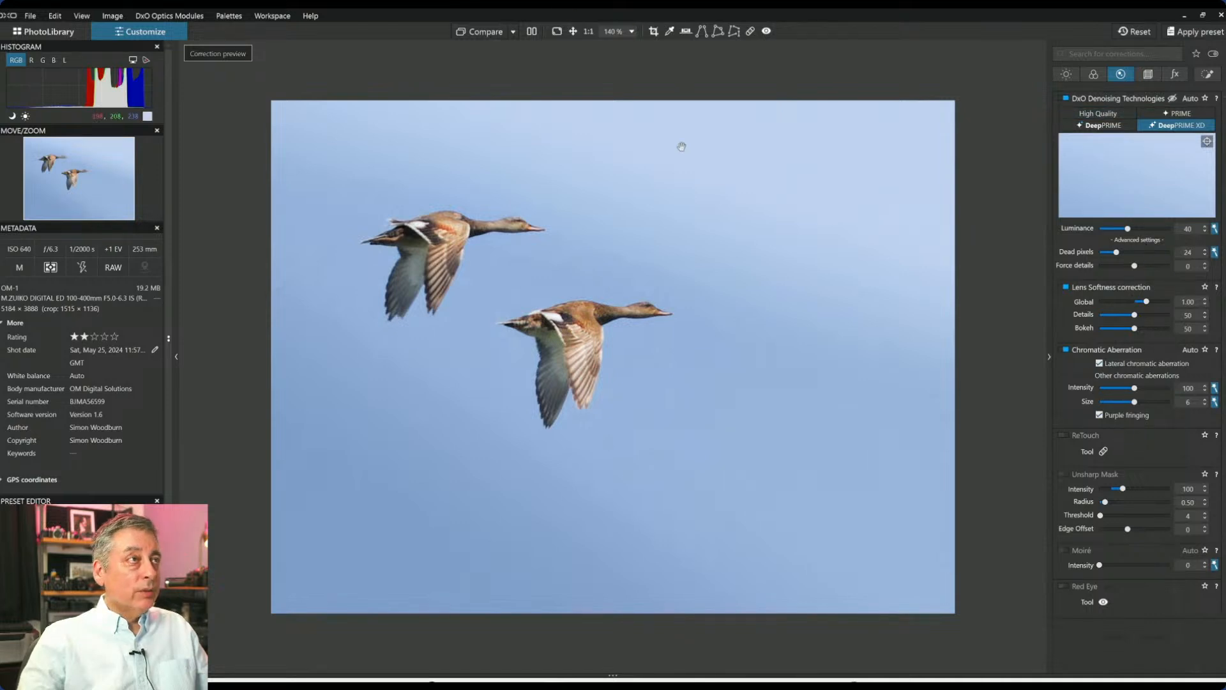
{"action": "right_click", "coordinate": [704, 181]}
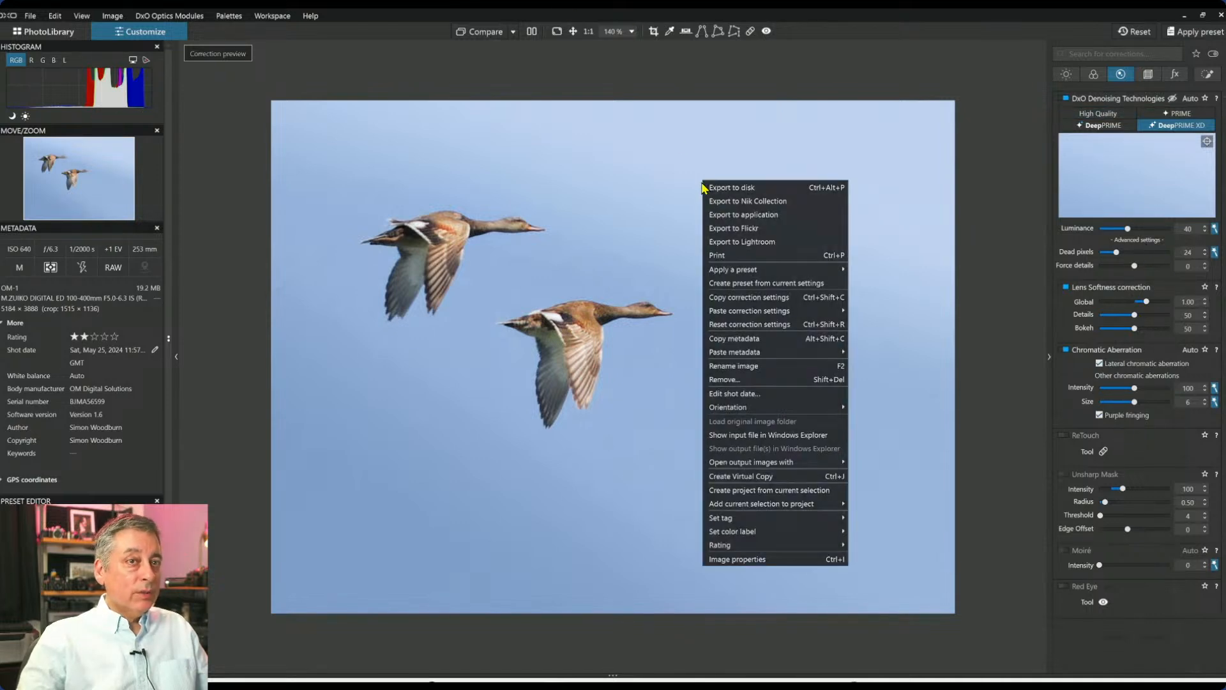
{"action": "left_click", "coordinate": [735, 188]}
{"action": "key", "text": "Escape"}
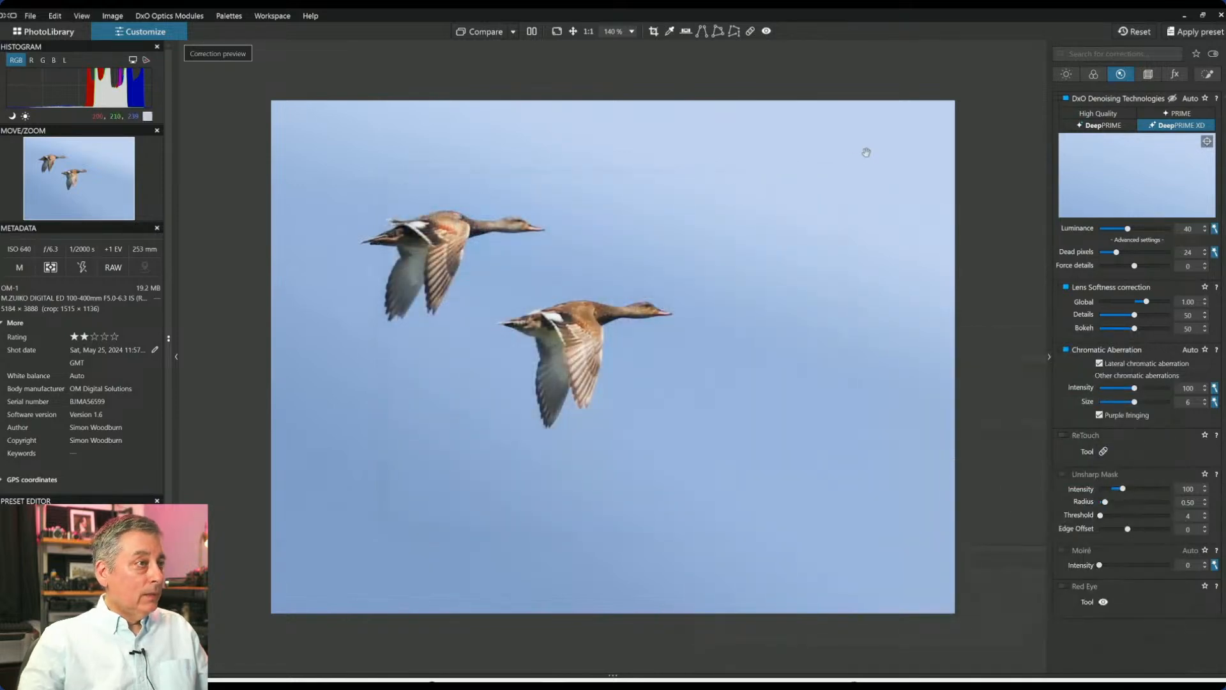
Compare the corrected duck photo side by side with its exported JPEG standard output.
{"action": "key", "text": "ctrl+minus"}
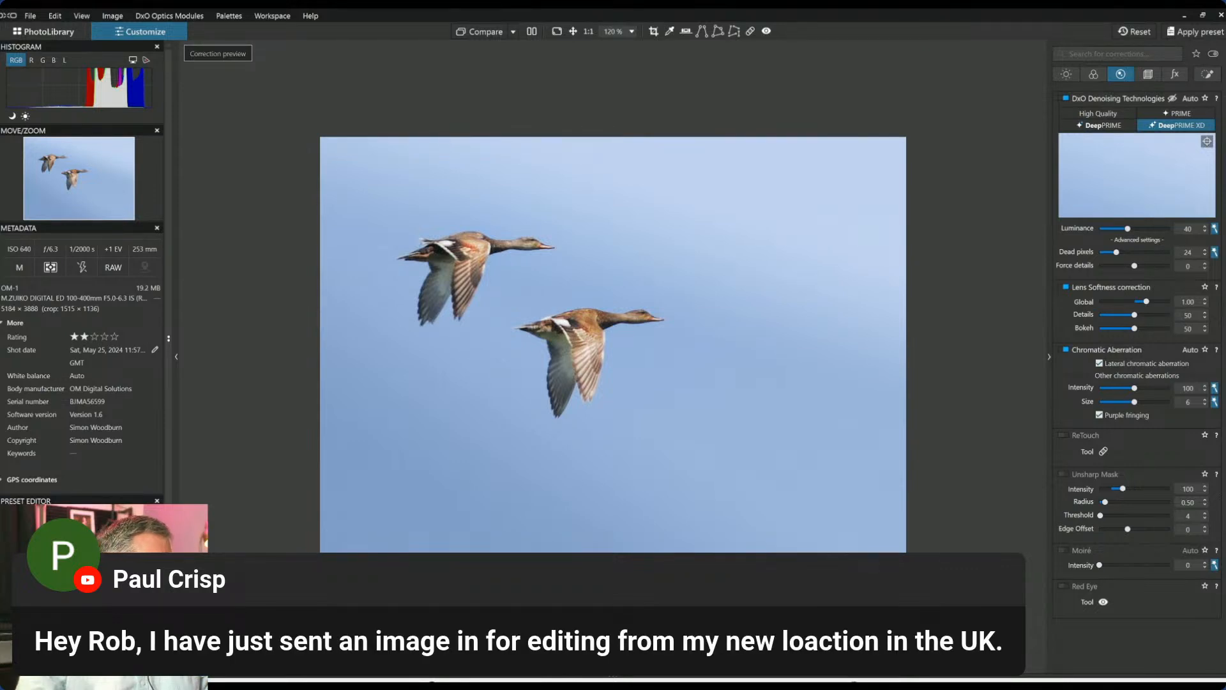
{"action": "left_click", "coordinate": [532, 31]}
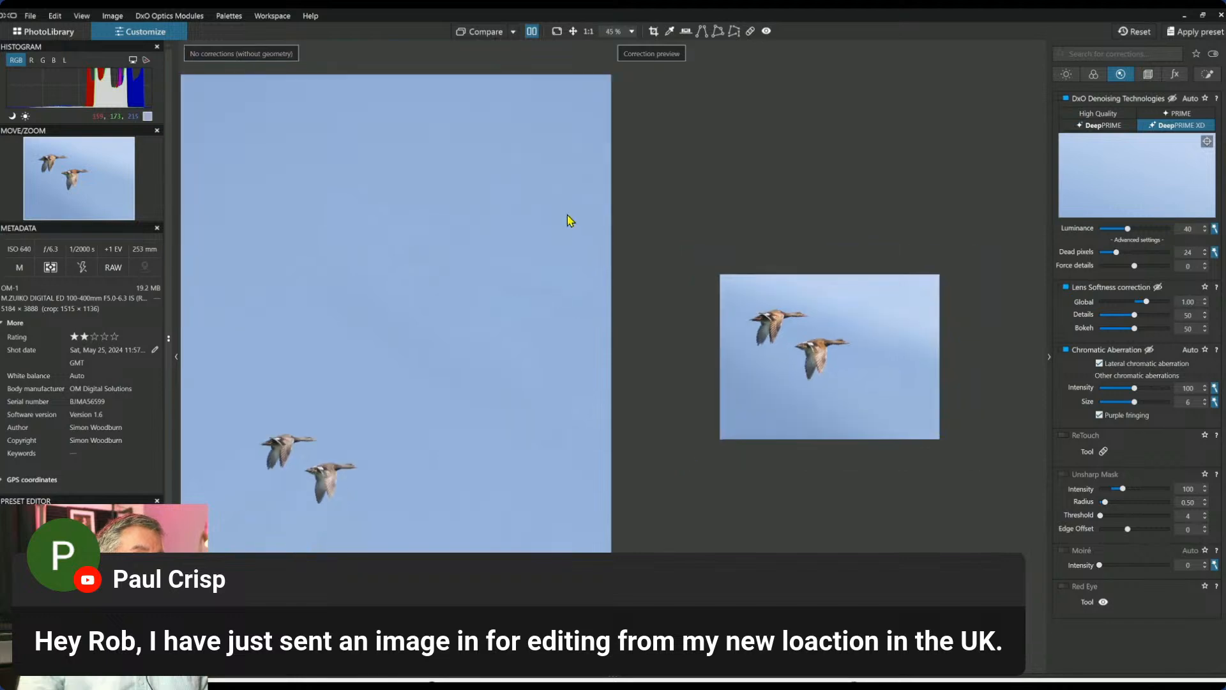
{"action": "left_click", "coordinate": [525, 32]}
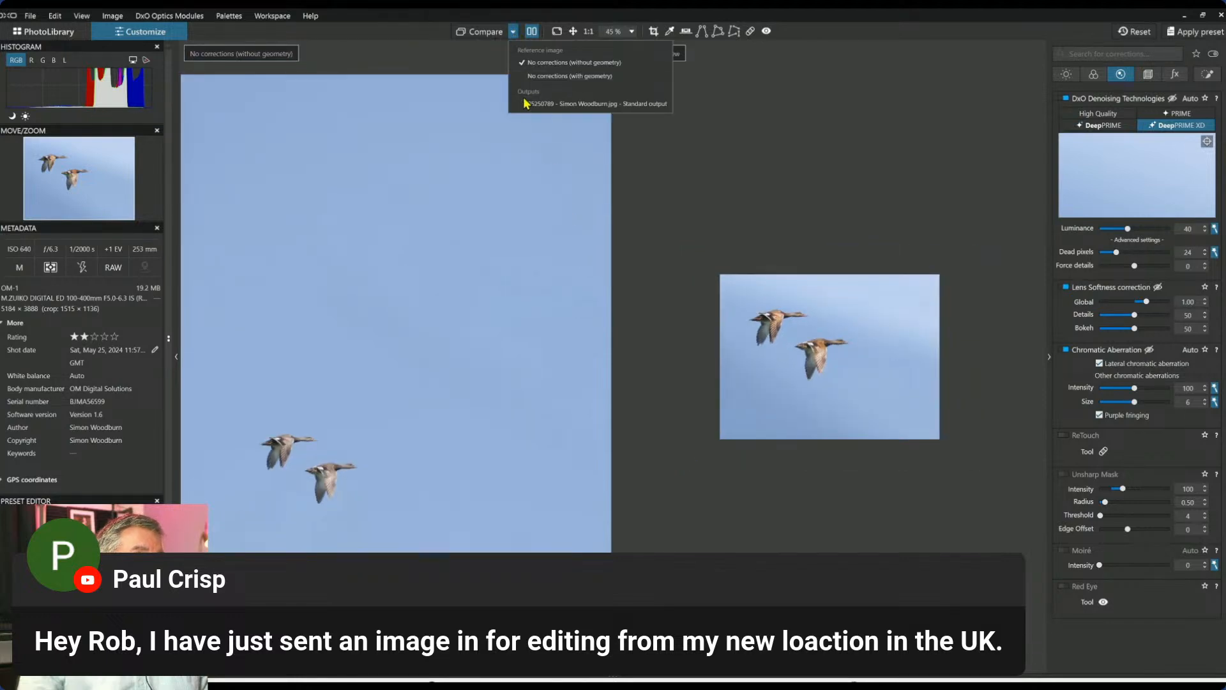
{"action": "left_click", "coordinate": [526, 99]}
{"action": "scroll", "coordinate": [454, 369], "scroll_direction": "up", "scroll_amount": 6}
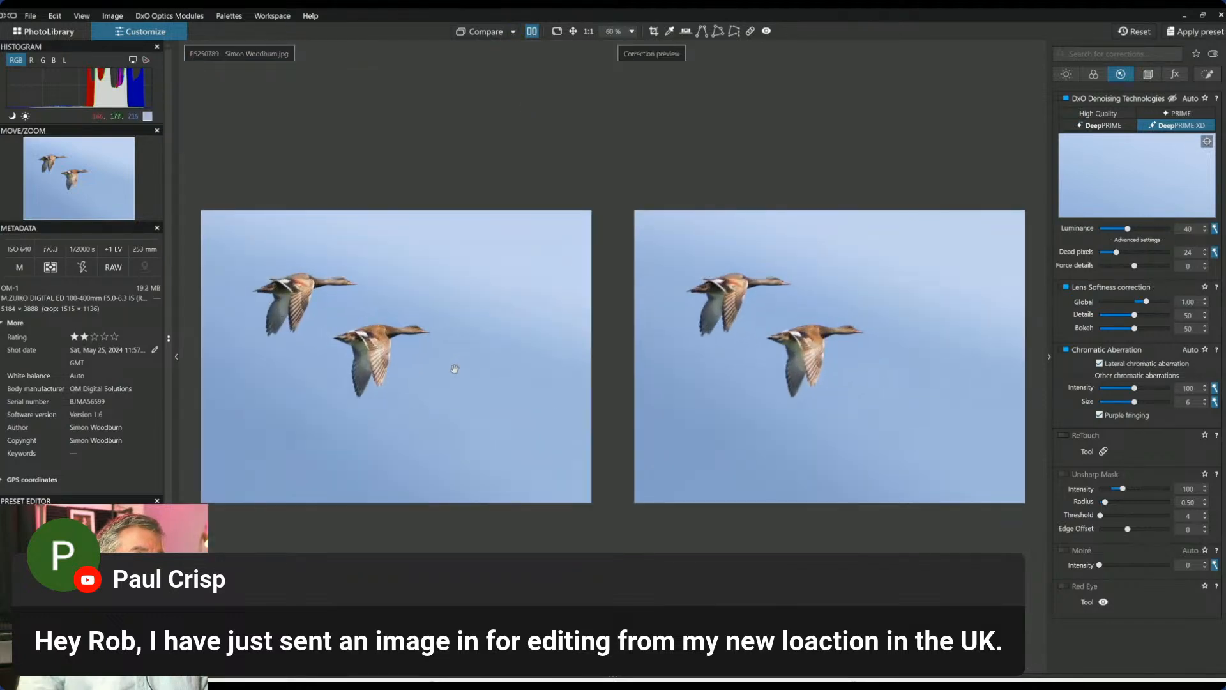
{"action": "scroll", "coordinate": [441, 365], "scroll_direction": "up", "scroll_amount": 3}
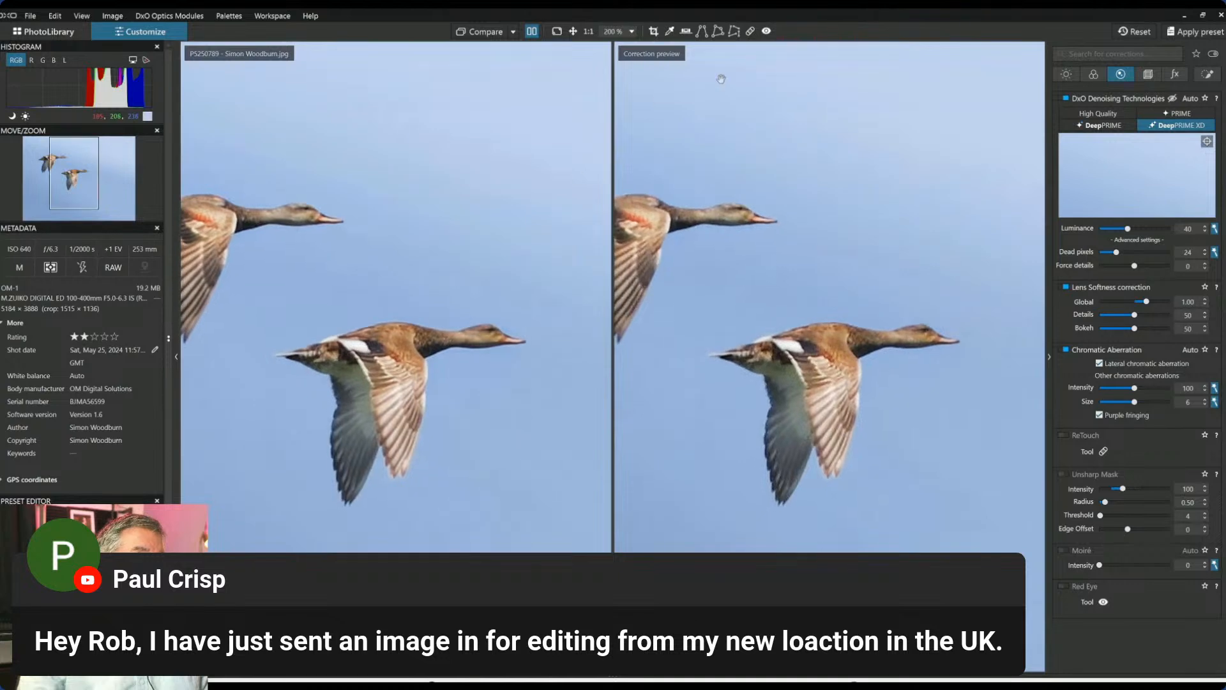
Reset all corrections on the duck raw file and hide the side palettes to enlarge the side-by-side comparison.
{"action": "left_click", "coordinate": [1145, 37]}
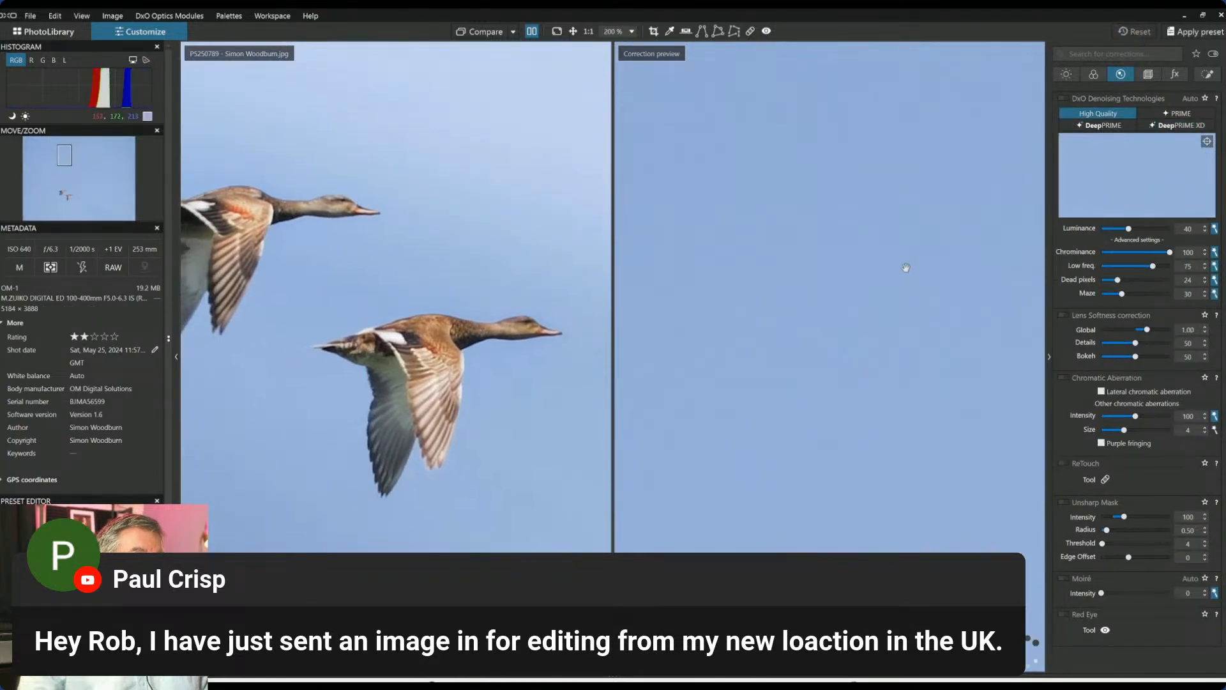
{"action": "scroll", "coordinate": [484, 384], "scroll_direction": "down", "scroll_amount": 2}
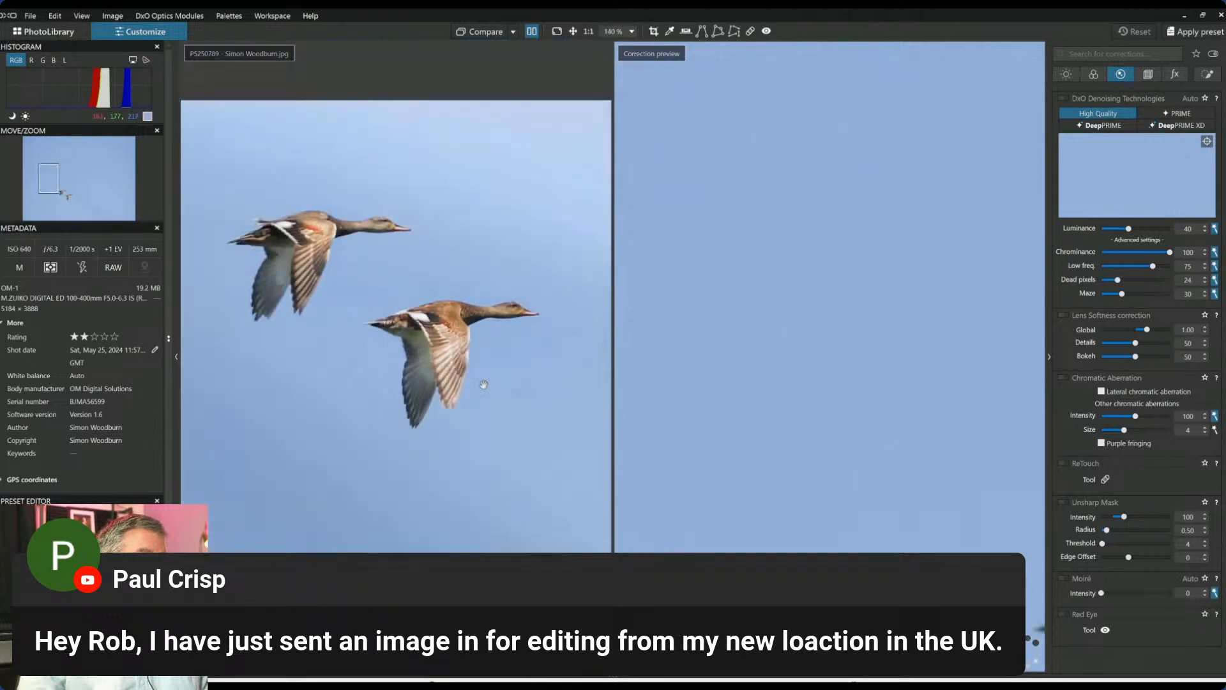
{"action": "scroll", "coordinate": [484, 384], "scroll_direction": "down", "scroll_amount": 3}
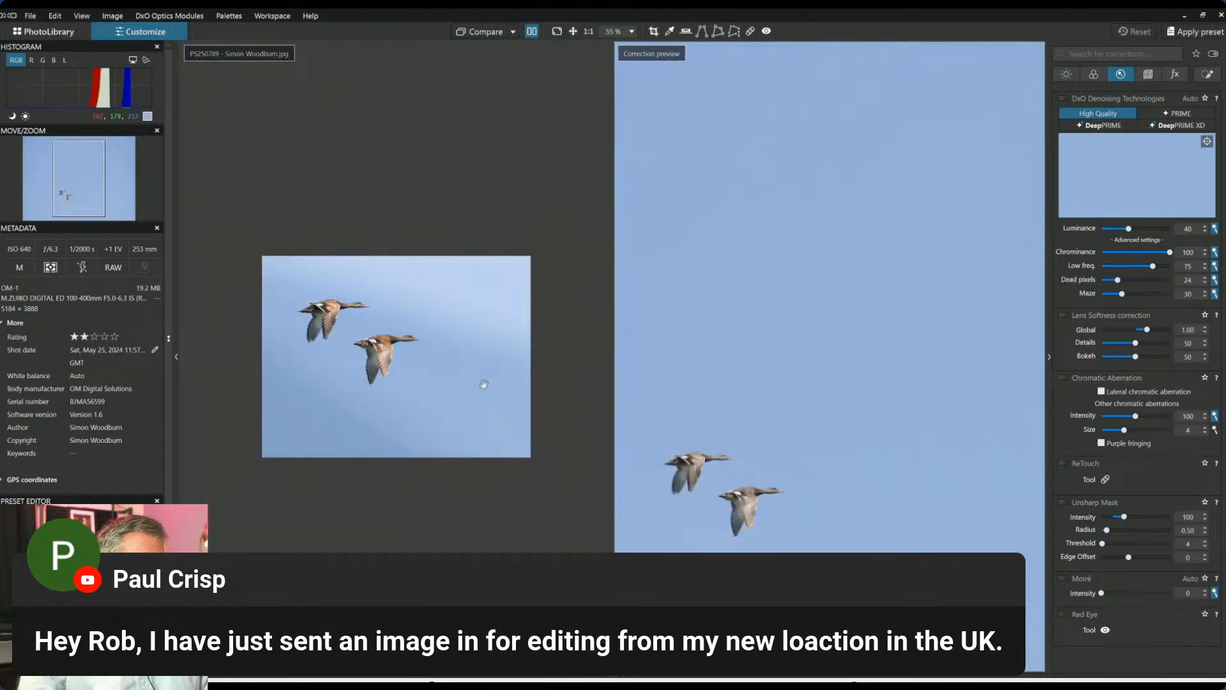
{"action": "key", "text": "F9"}
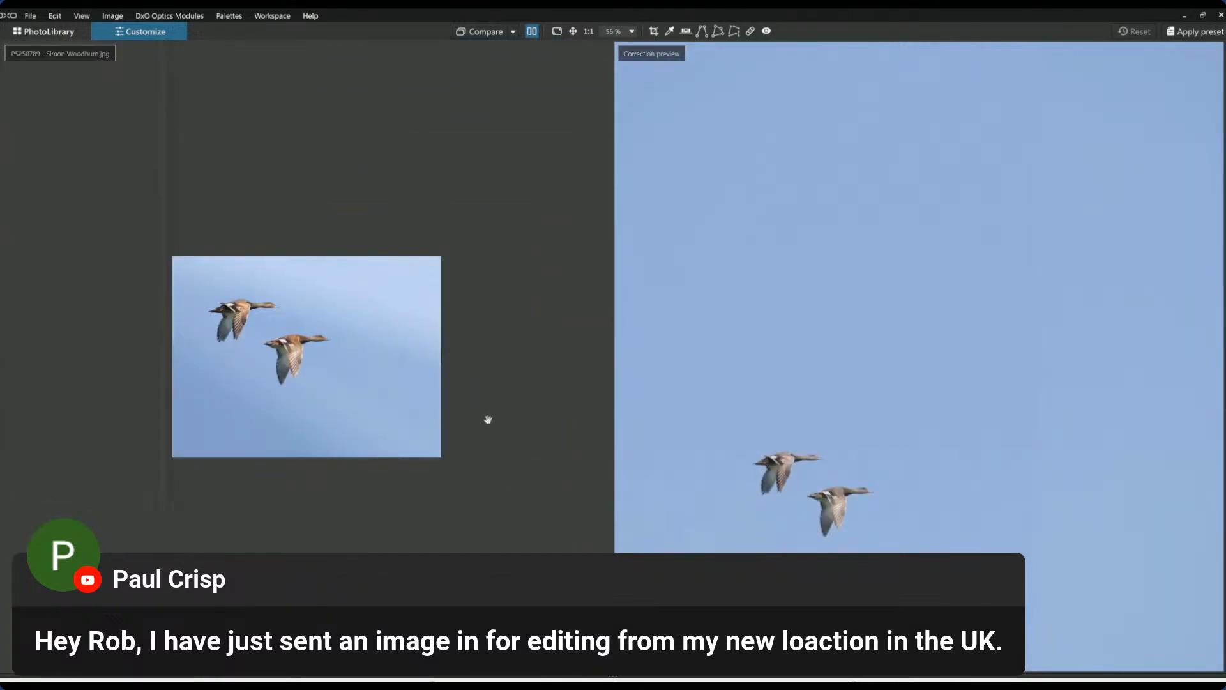
{"action": "scroll", "coordinate": [849, 502], "scroll_direction": "down", "scroll_amount": 2}
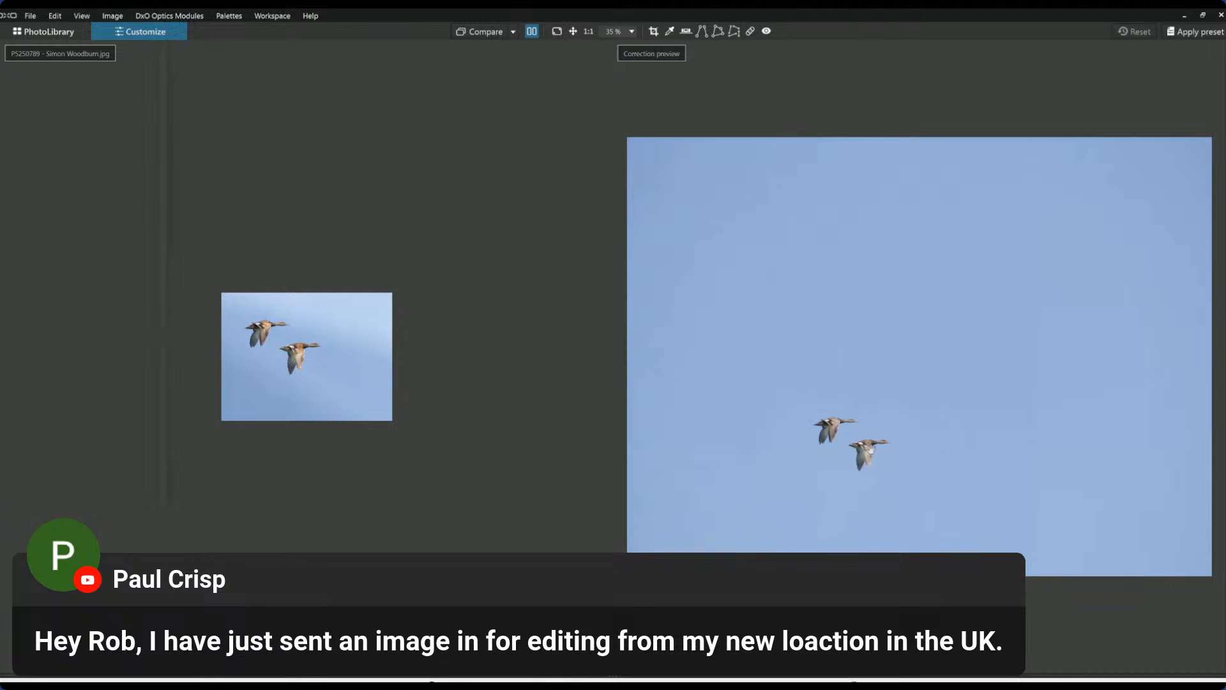
Examine the ducks' plumage up close in both the exported JPEG and the uncorrected raw.
{"action": "scroll", "coordinate": [870, 451], "scroll_direction": "up", "scroll_amount": 7}
{"action": "left_click_drag", "start_coordinate": [884, 474], "coordinate": [1144, 311]}
{"action": "left_click_drag", "start_coordinate": [416, 281], "coordinate": [424, 329]}
{"action": "left_click_drag", "start_coordinate": [1037, 414], "coordinate": [911, 402]}
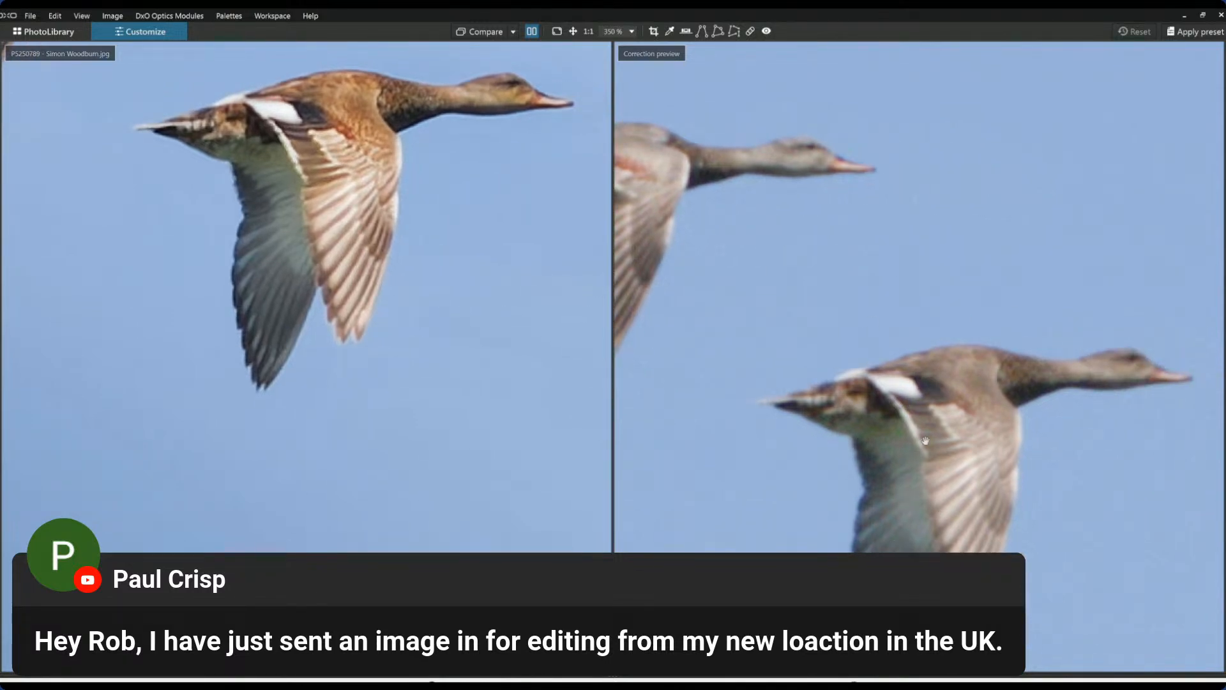
{"action": "left_click_drag", "start_coordinate": [454, 480], "coordinate": [496, 523]}
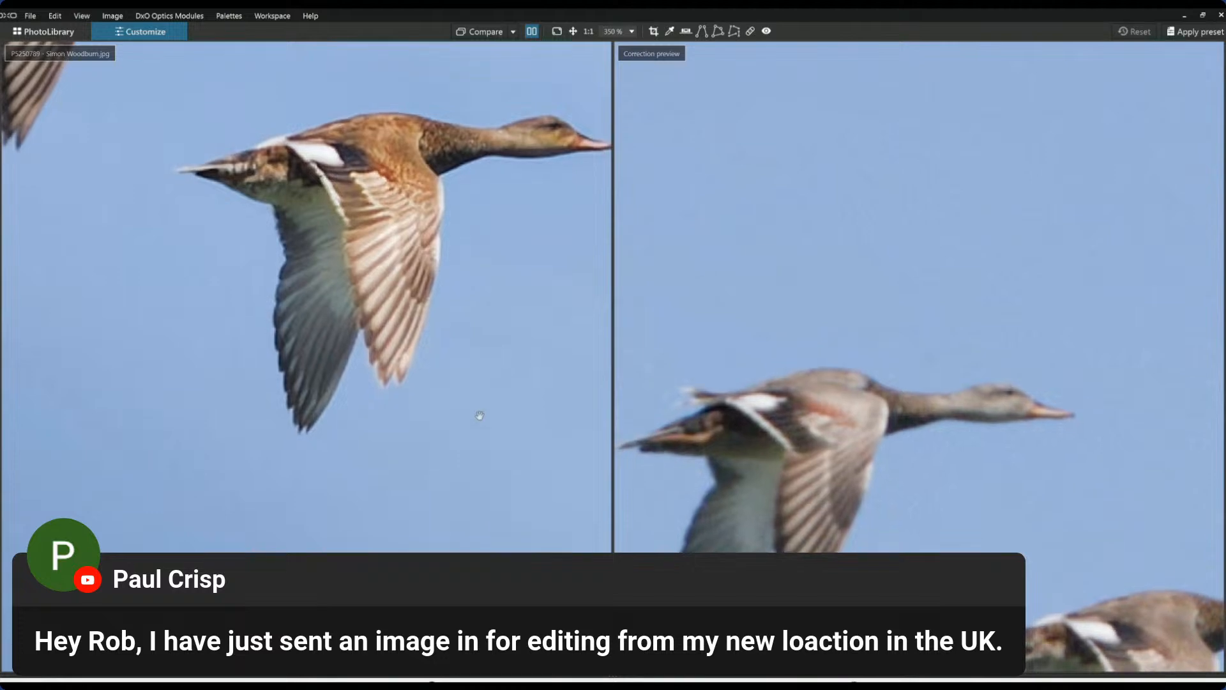
{"action": "scroll", "coordinate": [758, 435], "scroll_direction": "down", "scroll_amount": 4}
{"action": "scroll", "coordinate": [180, 276], "scroll_direction": "up", "scroll_amount": 1}
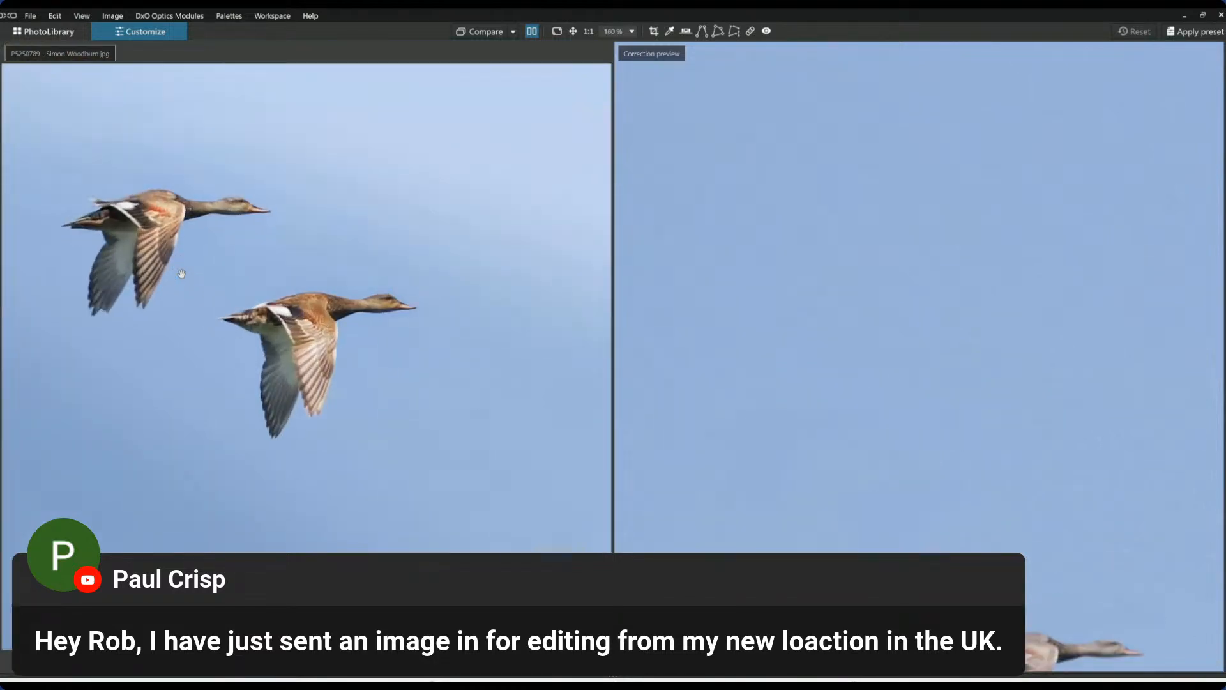
Bring both ducks into view in each pane and compare the export's color, detail and sky with the uncorrected raw.
{"action": "scroll", "coordinate": [255, 393], "scroll_direction": "down", "scroll_amount": 1}
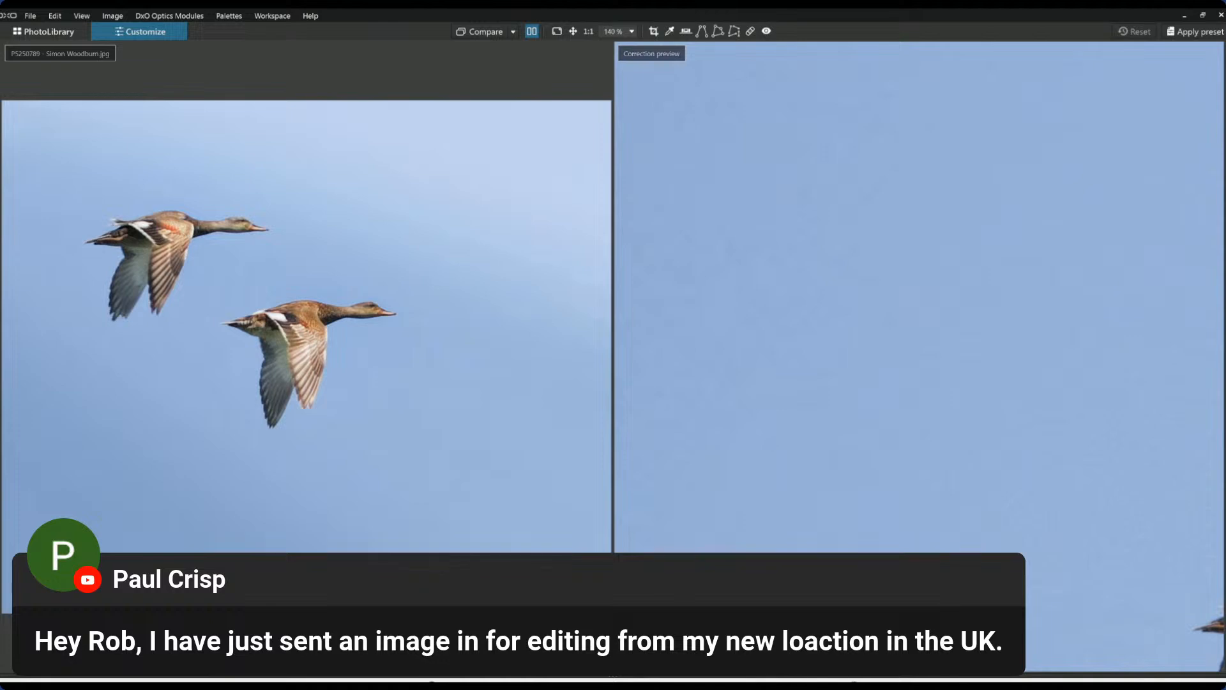
{"action": "left_click_drag", "start_coordinate": [1119, 517], "coordinate": [677, 223]}
{"action": "left_click_drag", "start_coordinate": [703, 415], "coordinate": [697, 311]}
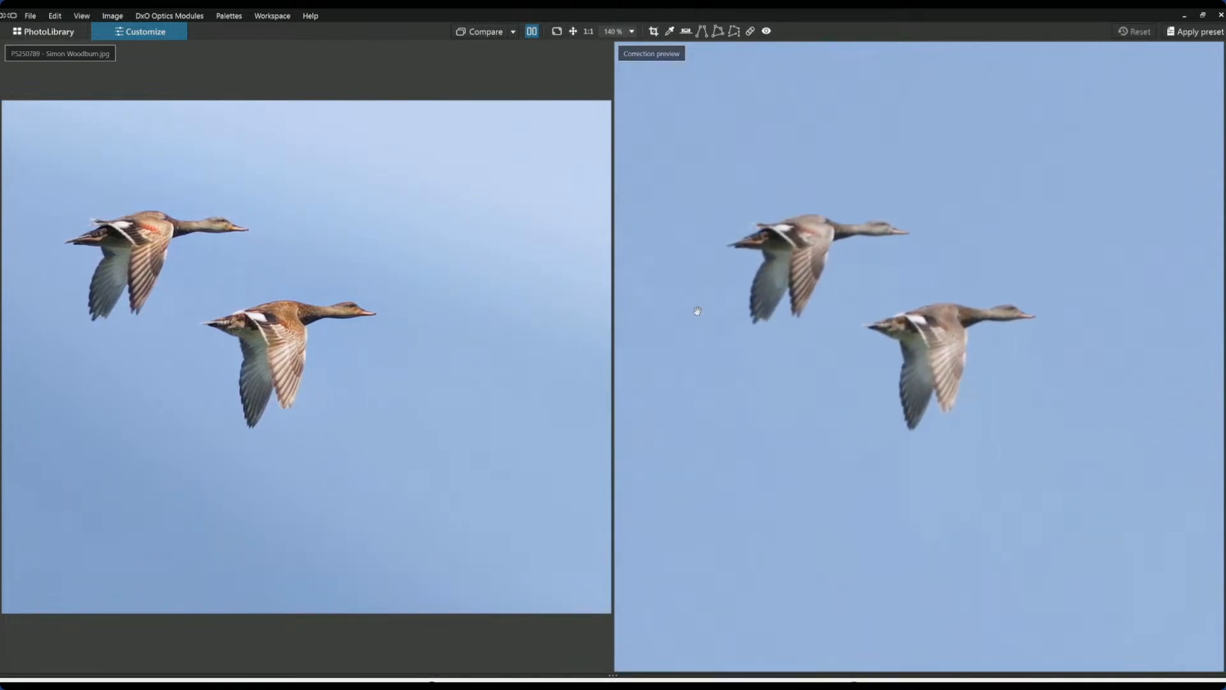
{"action": "scroll", "coordinate": [432, 379], "scroll_direction": "up", "scroll_amount": 1}
{"action": "scroll", "coordinate": [431, 379], "scroll_direction": "down", "scroll_amount": 1}
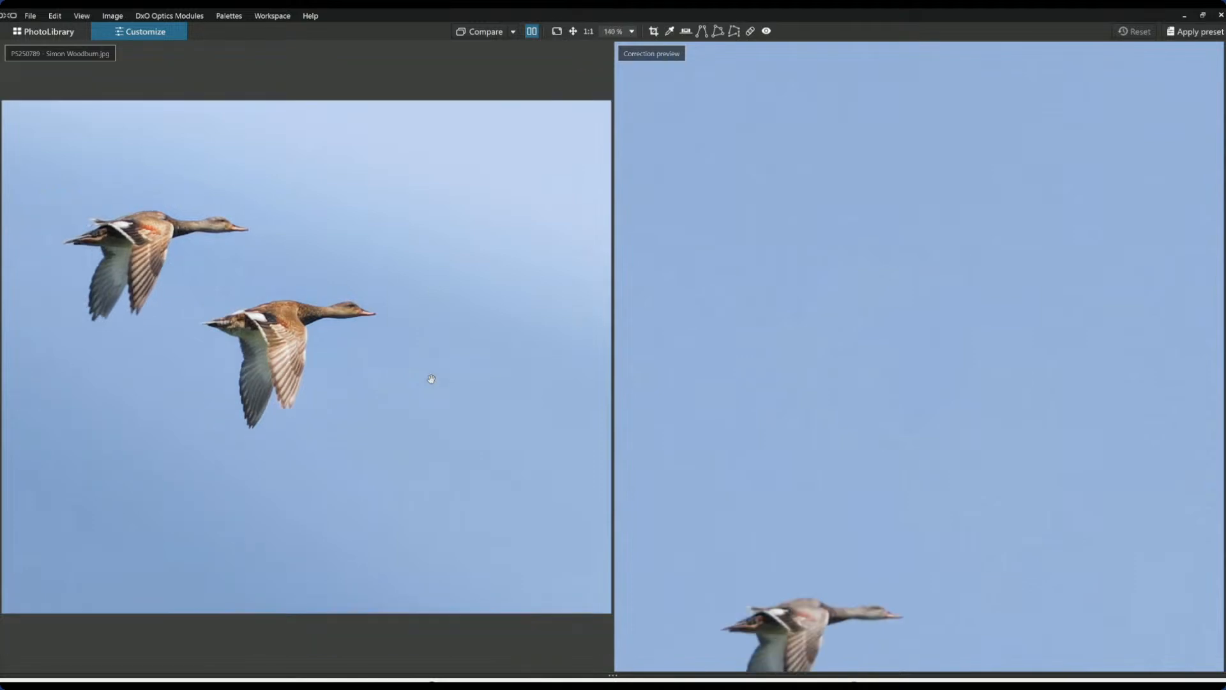
{"action": "left_click_drag", "start_coordinate": [986, 542], "coordinate": [883, 198]}
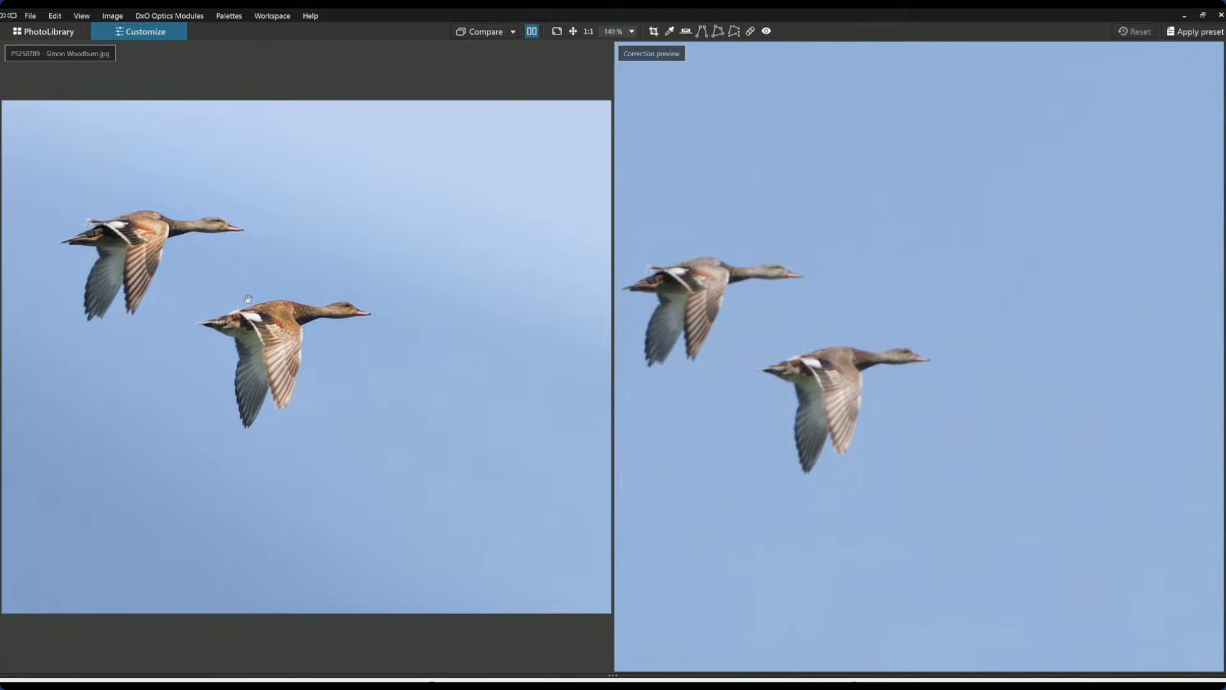
{"action": "scroll", "coordinate": [248, 299], "scroll_direction": "up", "scroll_amount": 2}
{"action": "left_click_drag", "start_coordinate": [248, 299], "coordinate": [343, 368]}
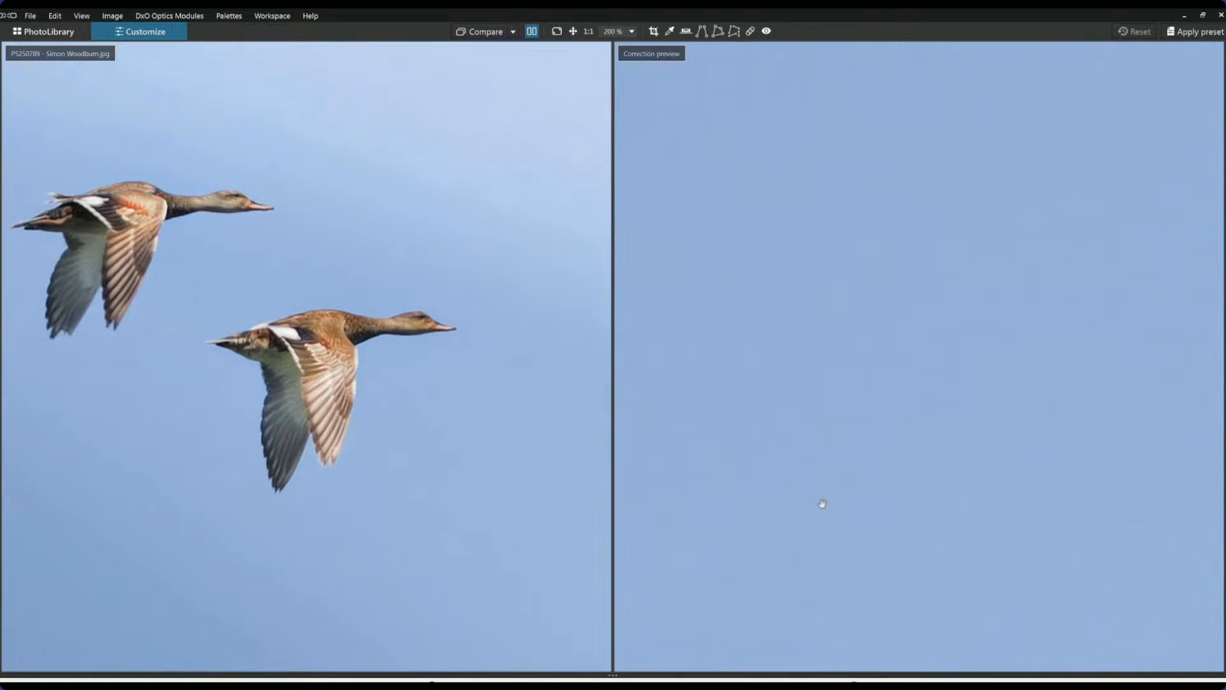
{"action": "left_click_drag", "start_coordinate": [834, 557], "coordinate": [778, 125]}
{"action": "left_click_drag", "start_coordinate": [887, 613], "coordinate": [895, 233]}
{"action": "left_click_drag", "start_coordinate": [959, 497], "coordinate": [946, 307]}
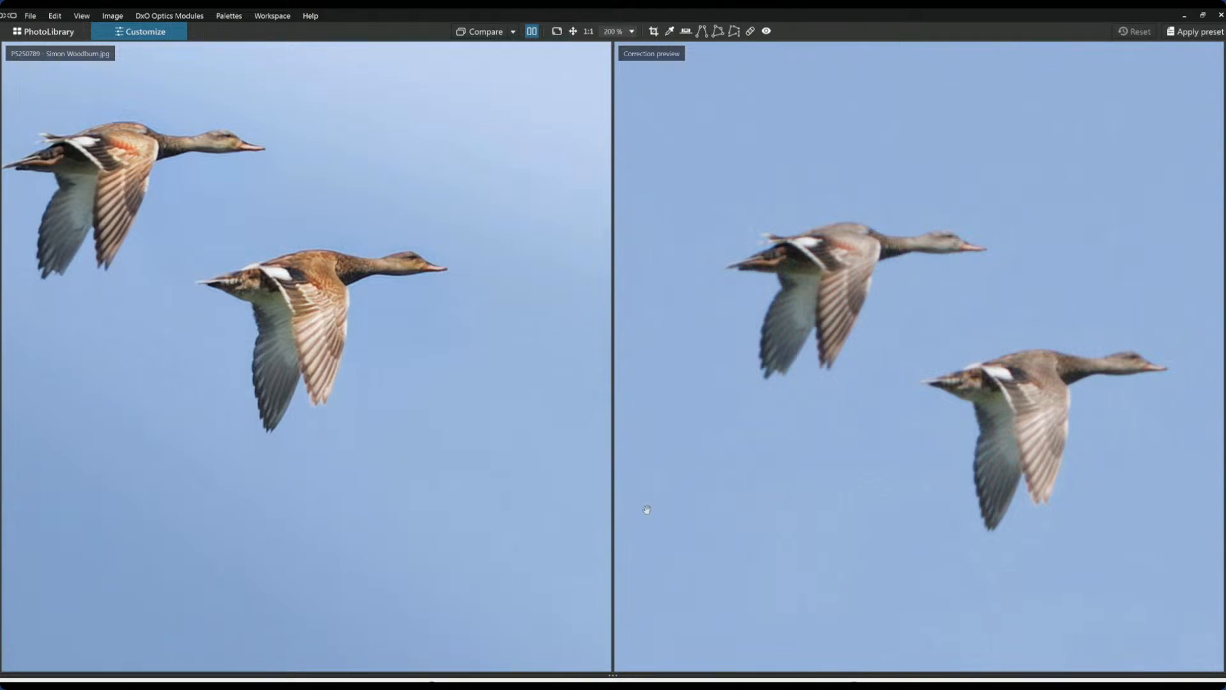
{"action": "scroll", "coordinate": [621, 511], "scroll_direction": "down", "scroll_amount": 11}
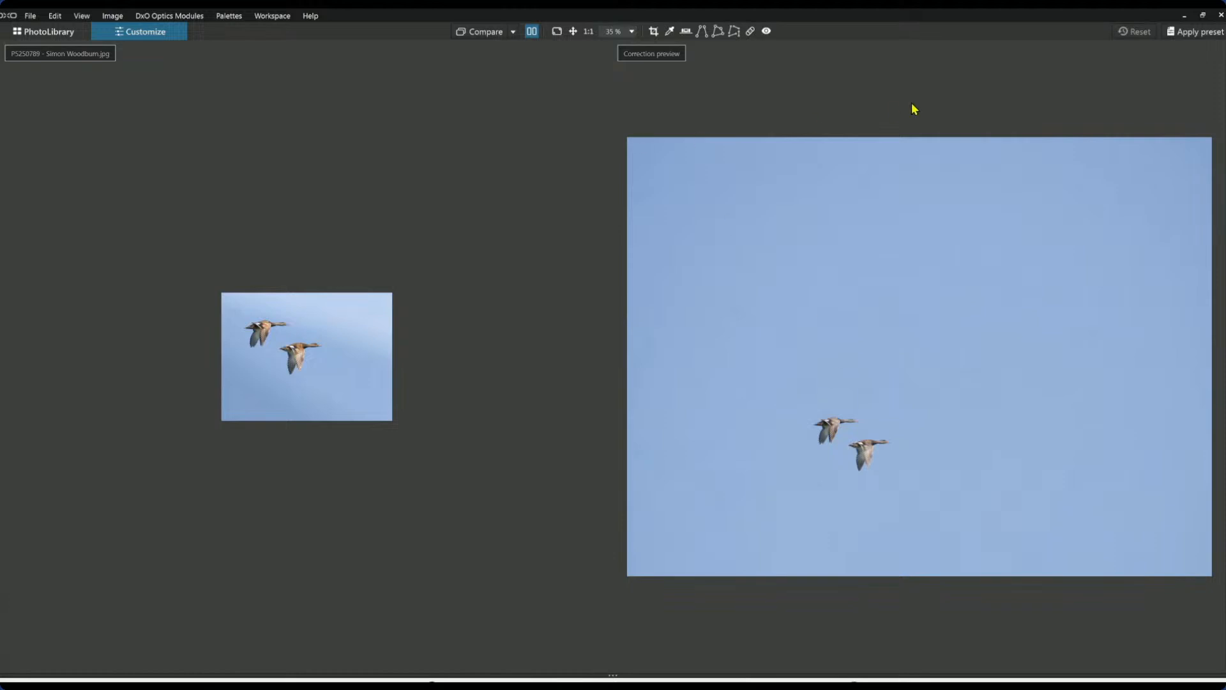
Restore the side palettes and open the orange poppy photo from the library for customizing in a single-image view.
{"action": "key", "text": "Tab"}
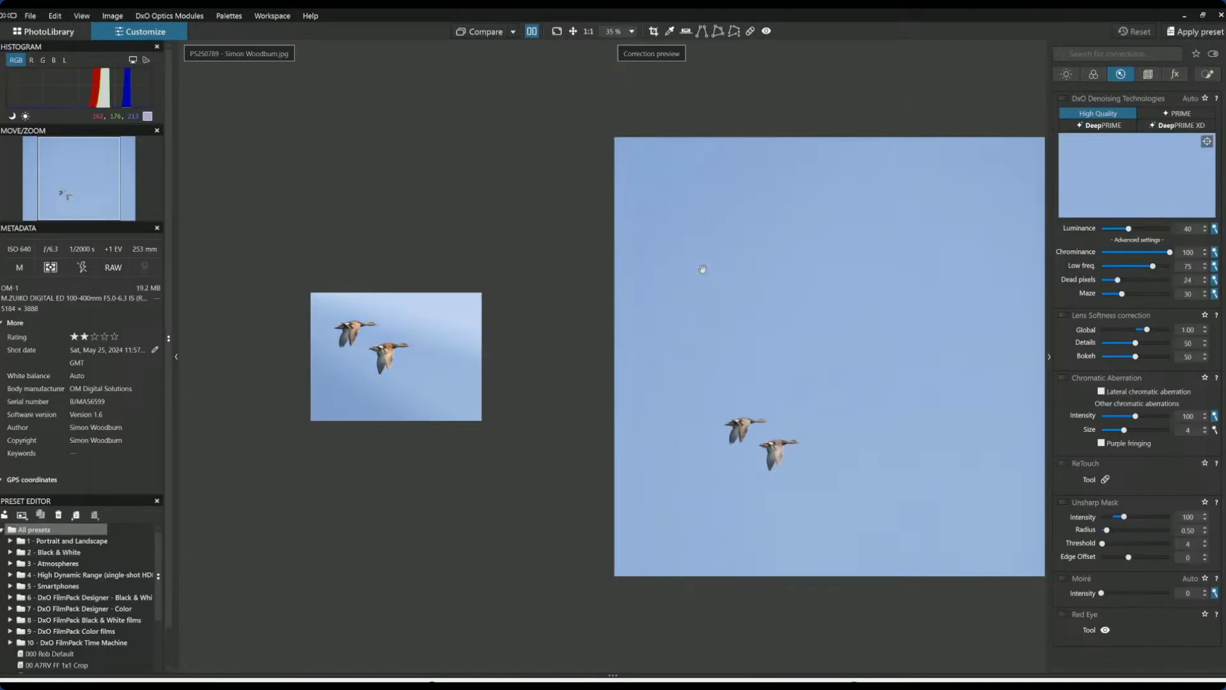
{"action": "left_click", "coordinate": [48, 31]}
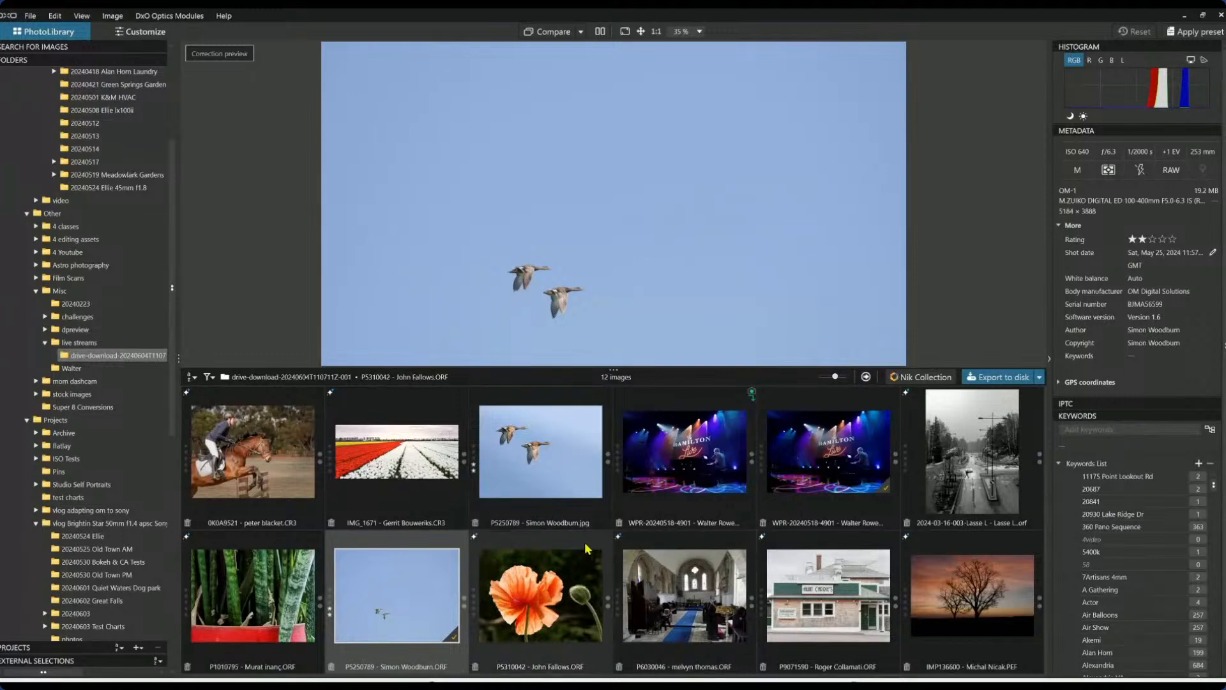
{"action": "left_click", "coordinate": [557, 621]}
{"action": "double_click", "coordinate": [557, 618]}
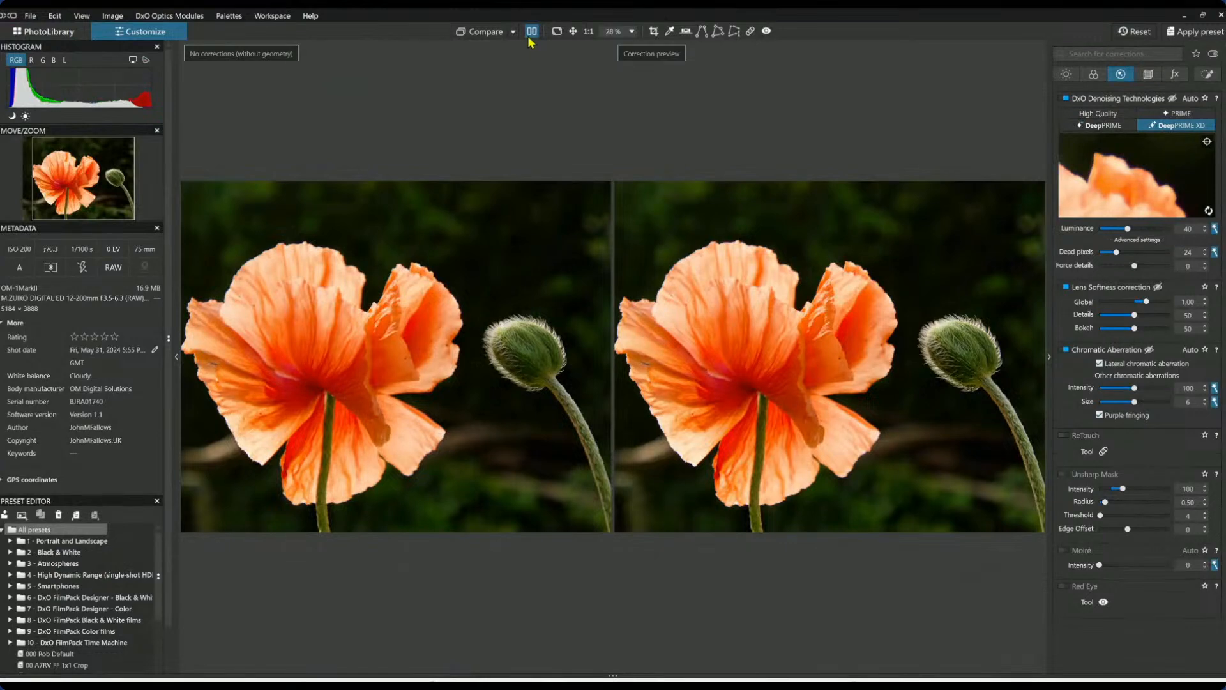
{"action": "left_click", "coordinate": [532, 32]}
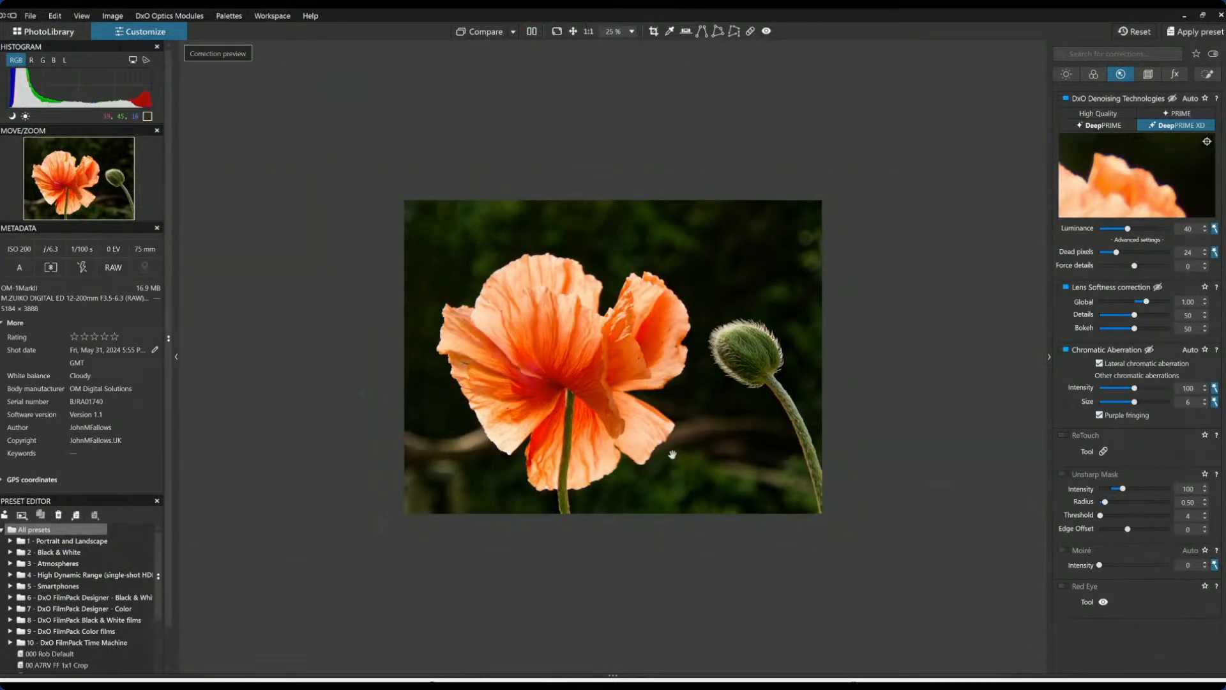
Crop the poppy photo to a 1 × 1 square of about 3437 × 3437 px around the bloom, leaving out the bud.
{"action": "left_click", "coordinate": [1148, 74]}
{"action": "left_click", "coordinate": [1104, 196]}
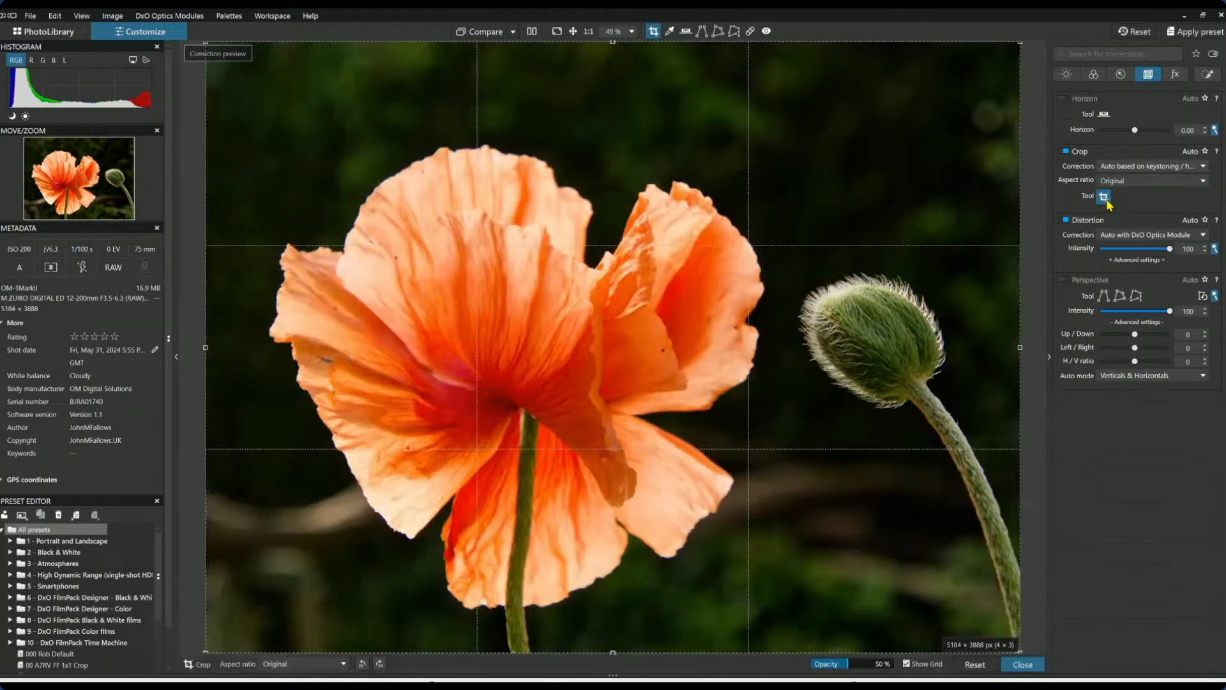
{"action": "left_click", "coordinate": [1115, 181]}
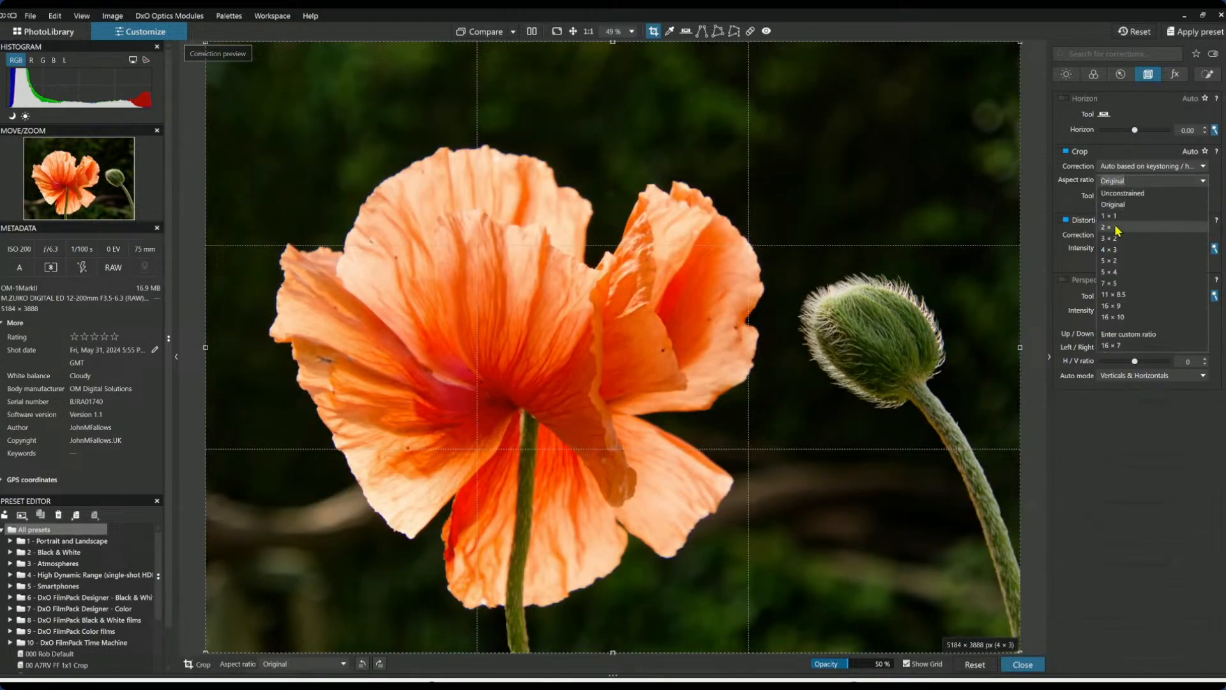
{"action": "left_click", "coordinate": [1110, 216]}
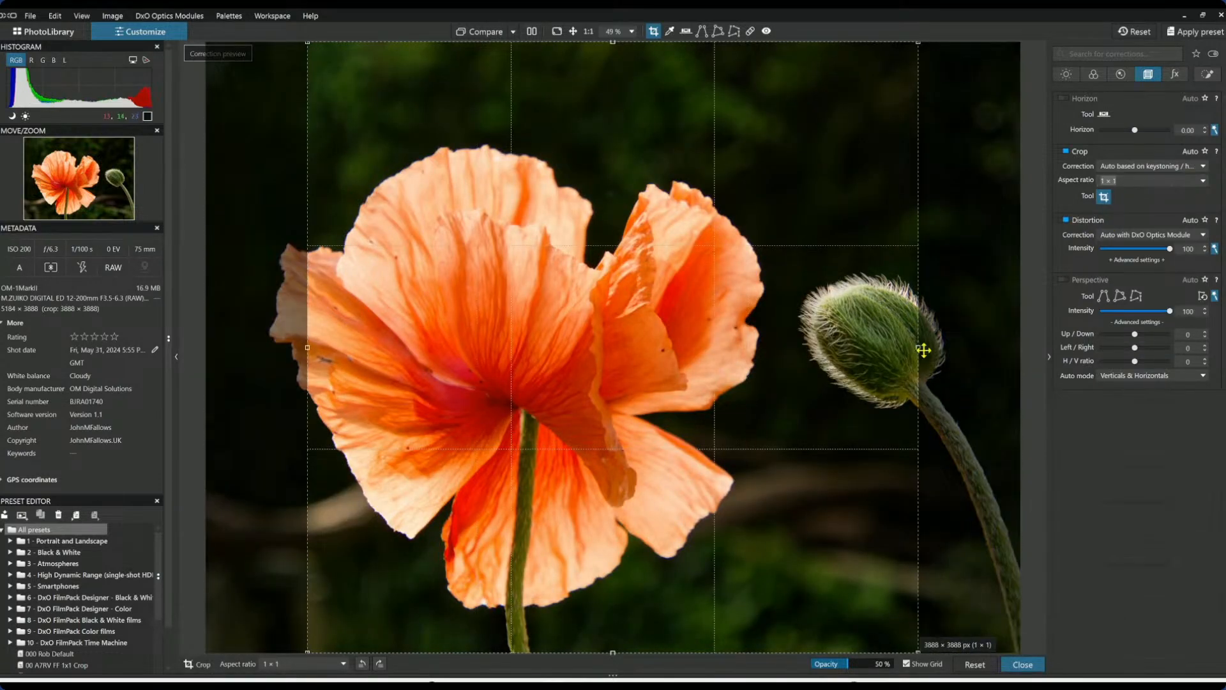
{"action": "left_click_drag", "start_coordinate": [914, 346], "coordinate": [791, 346]}
{"action": "left_click_drag", "start_coordinate": [618, 285], "coordinate": [577, 312]}
{"action": "left_click_drag", "start_coordinate": [501, 126], "coordinate": [512, 71]}
{"action": "left_click_drag", "start_coordinate": [560, 177], "coordinate": [604, 227]}
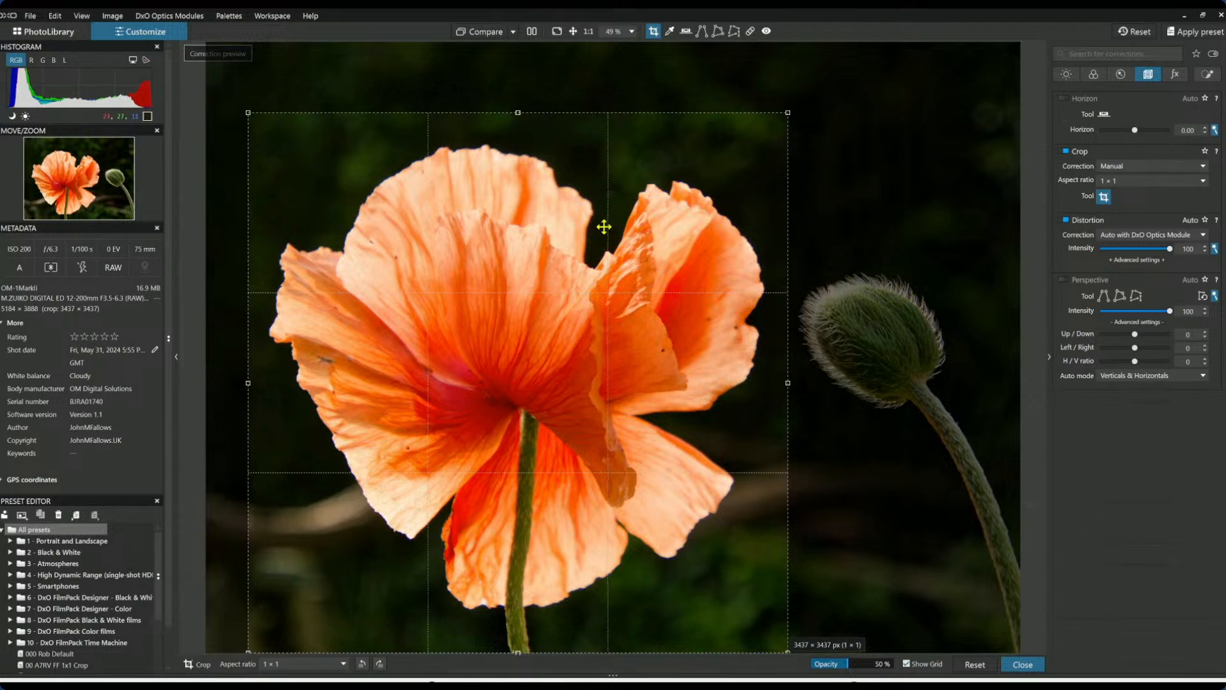
{"action": "key", "text": "Return"}
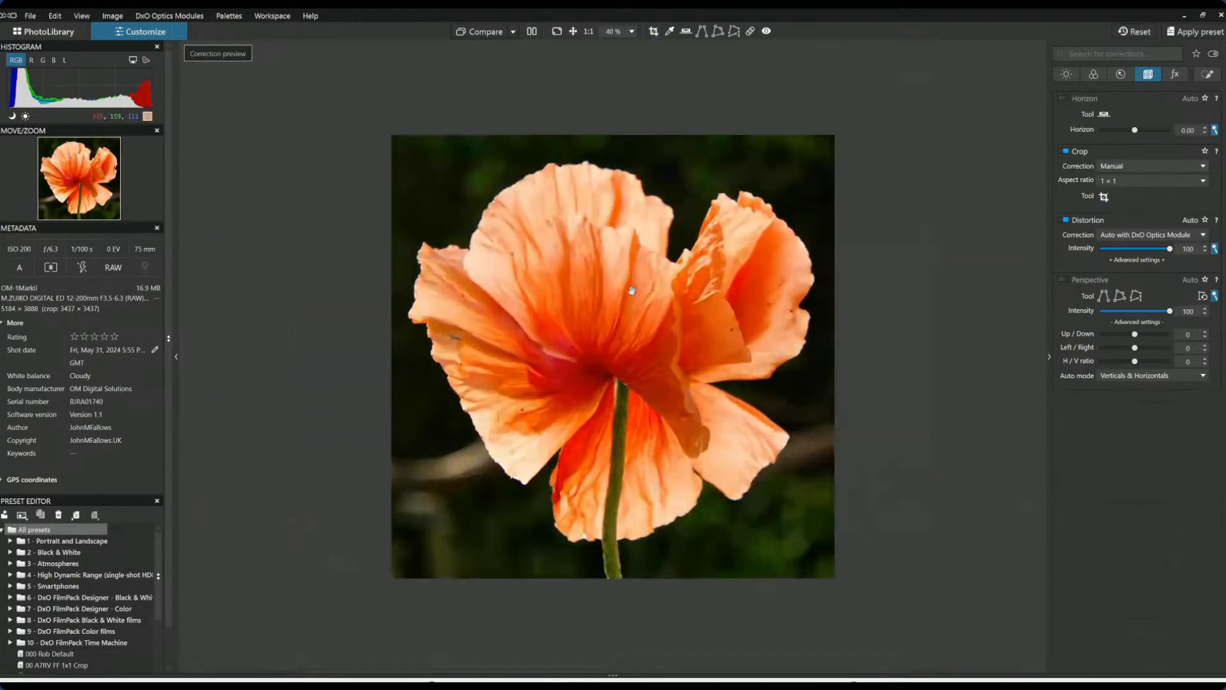
Inspect the cropped poppy's petals up close and check the overall square composition.
{"action": "scroll", "coordinate": [632, 290], "scroll_direction": "up", "scroll_amount": 3}
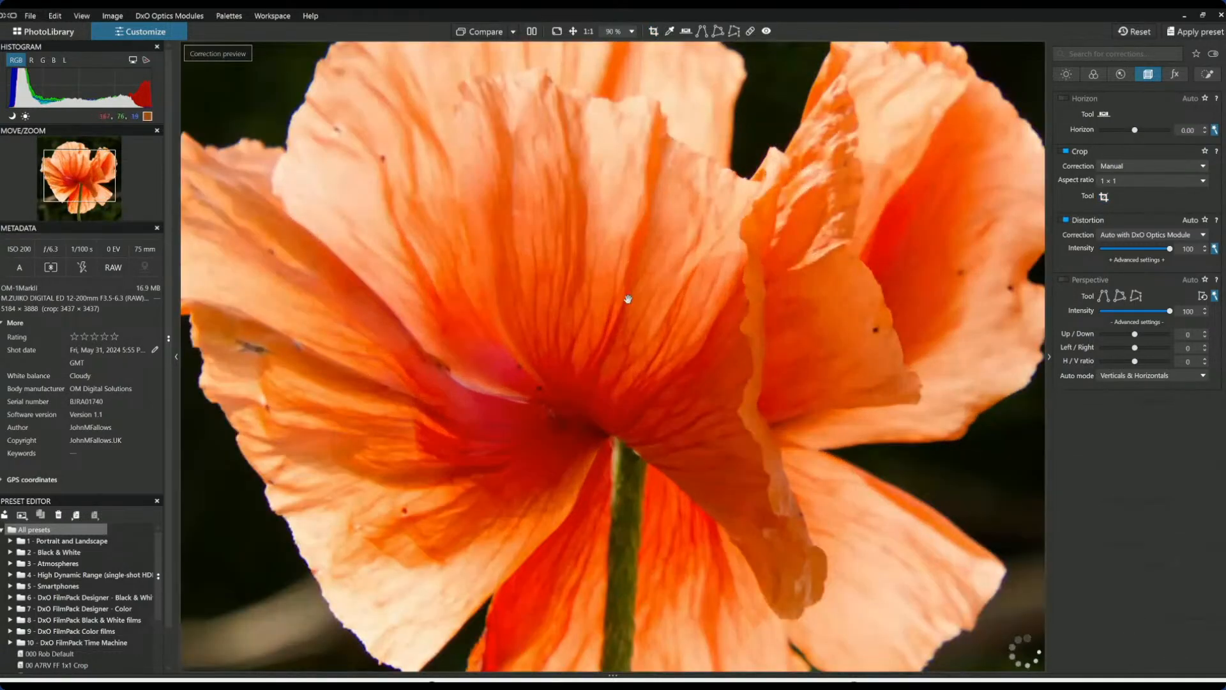
{"action": "scroll", "coordinate": [629, 298], "scroll_direction": "down", "scroll_amount": 2}
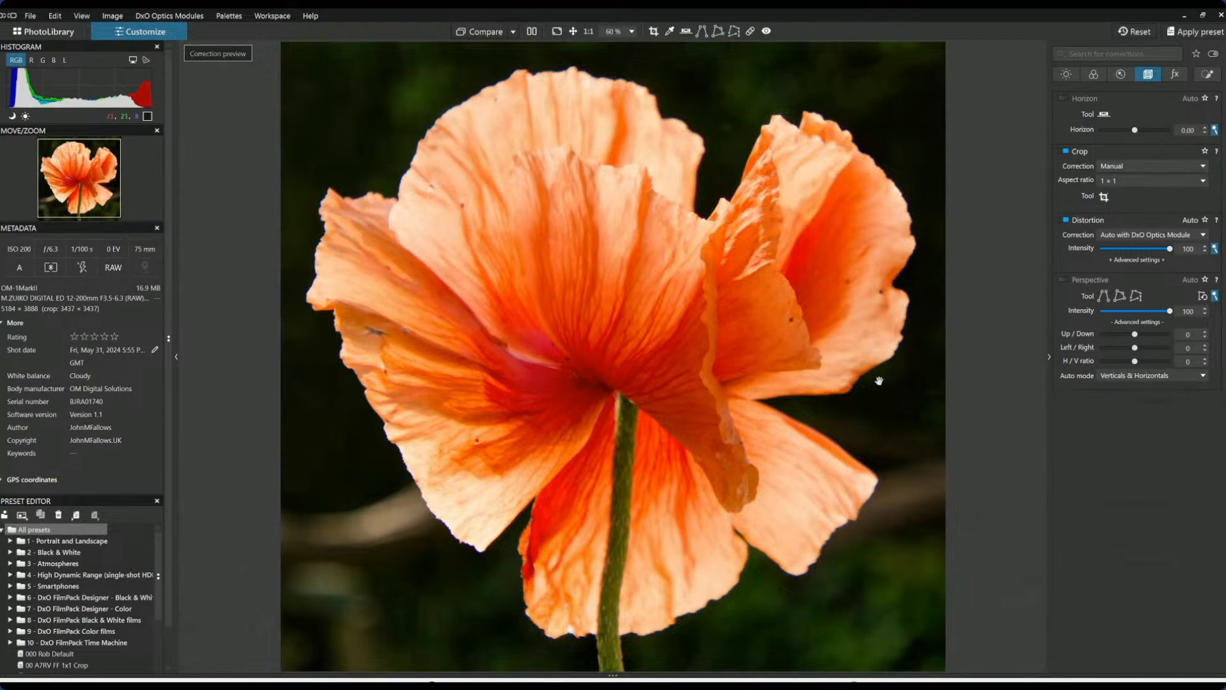
{"action": "scroll", "coordinate": [889, 379], "scroll_direction": "down", "scroll_amount": 1}
{"action": "scroll", "coordinate": [934, 297], "scroll_direction": "down", "scroll_amount": 1}
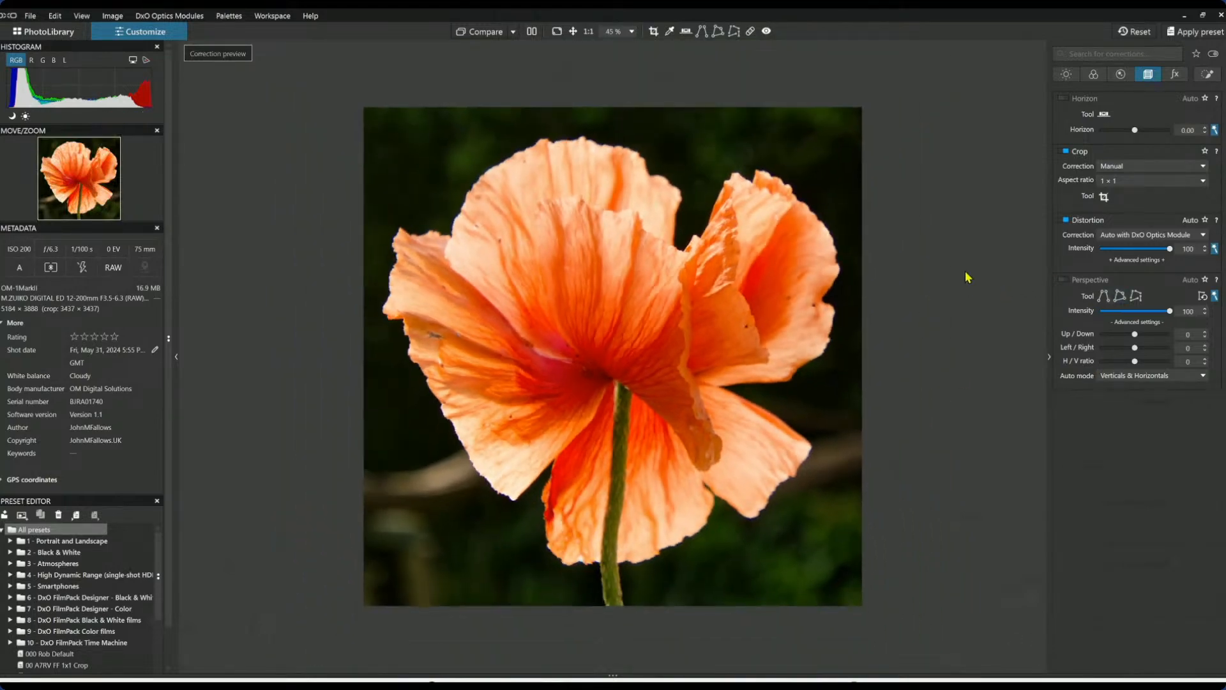
Try automatic perspective correction on the poppy photo and switch it off again.
{"action": "left_click", "coordinate": [1065, 281]}
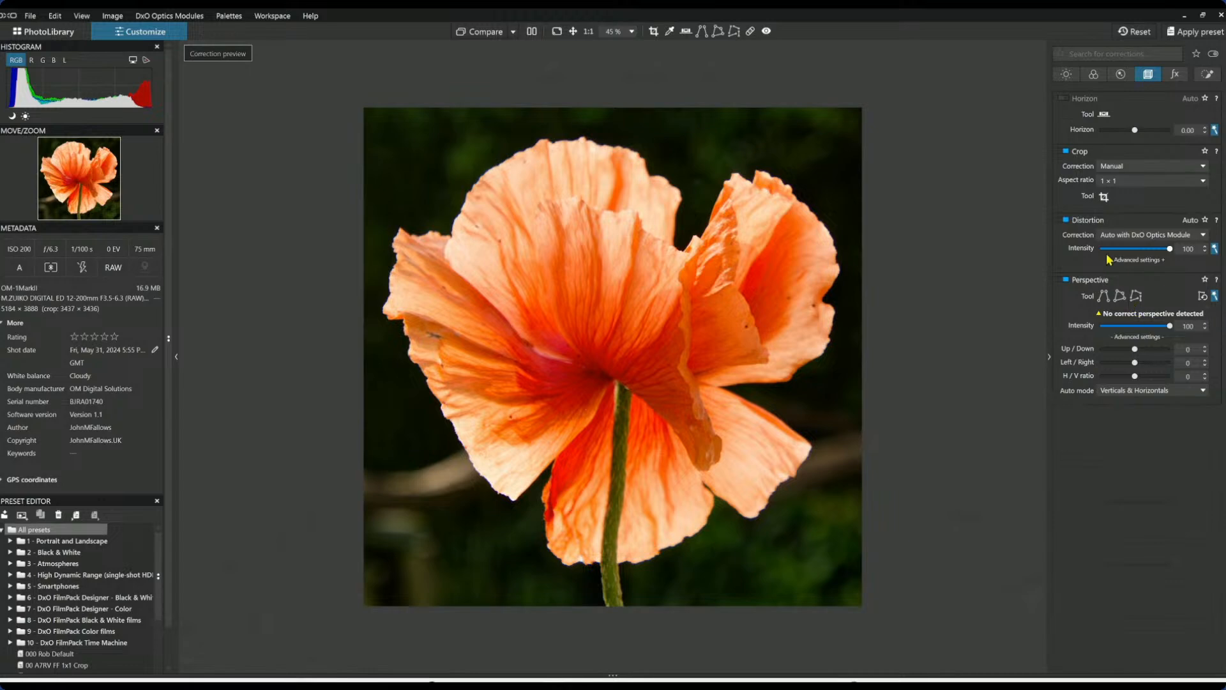
{"action": "left_click", "coordinate": [1067, 280]}
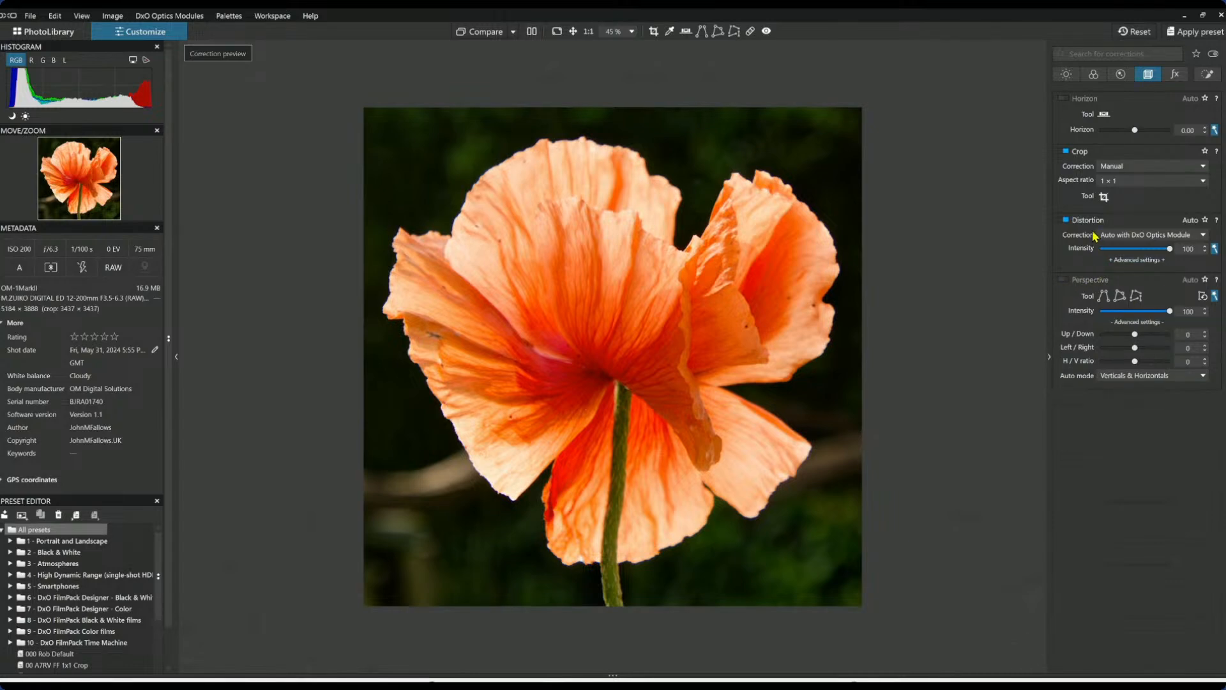
Sharpen the poppy with Unsharp Mask at intensity 173 and radius 1.03.
{"action": "left_click", "coordinate": [1121, 75]}
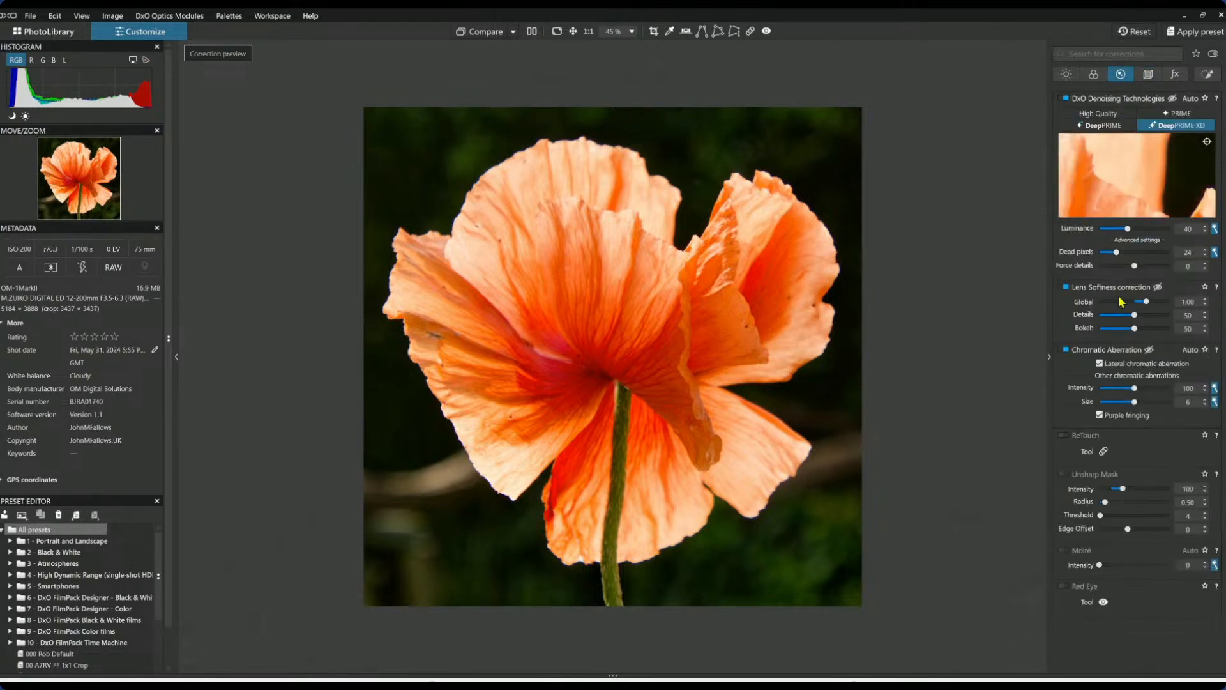
{"action": "left_click", "coordinate": [1064, 474]}
{"action": "left_click_drag", "start_coordinate": [1124, 489], "coordinate": [1113, 502]}
{"action": "left_click_drag", "start_coordinate": [1112, 503], "coordinate": [1114, 504]}
Preview the DeepPRIME XD denoising on the upper petals and on the overlapping petal edges beside them.
{"action": "left_click", "coordinate": [1207, 142]}
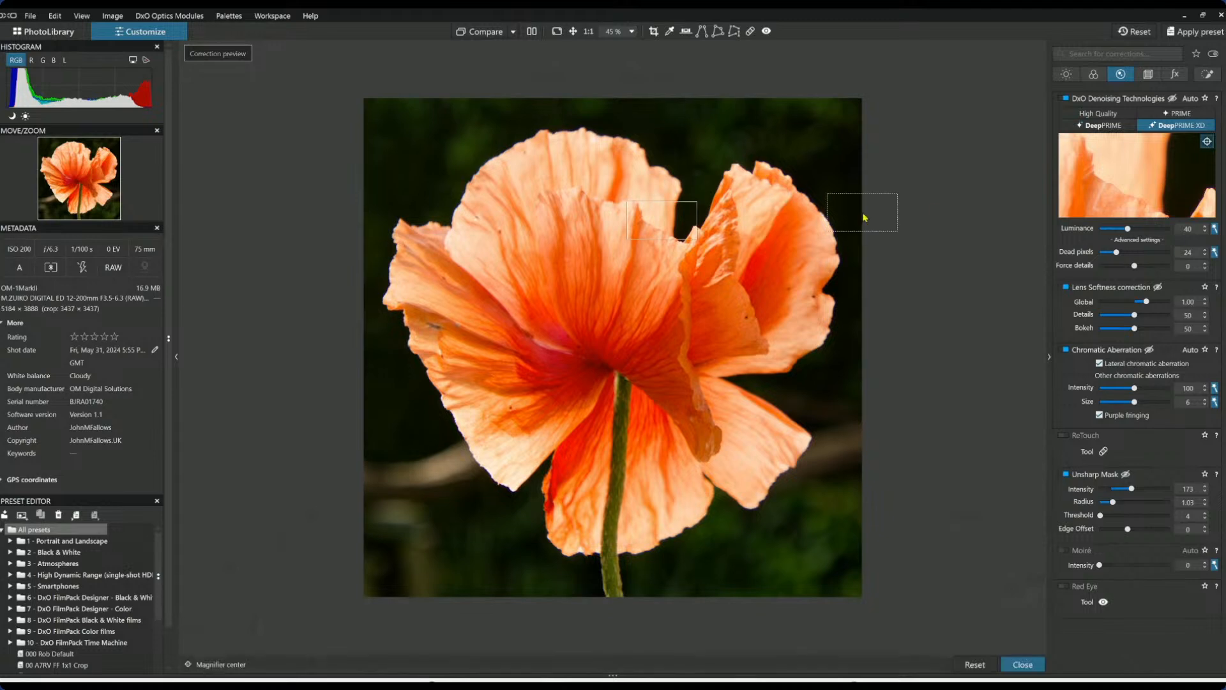
{"action": "left_click", "coordinate": [589, 221]}
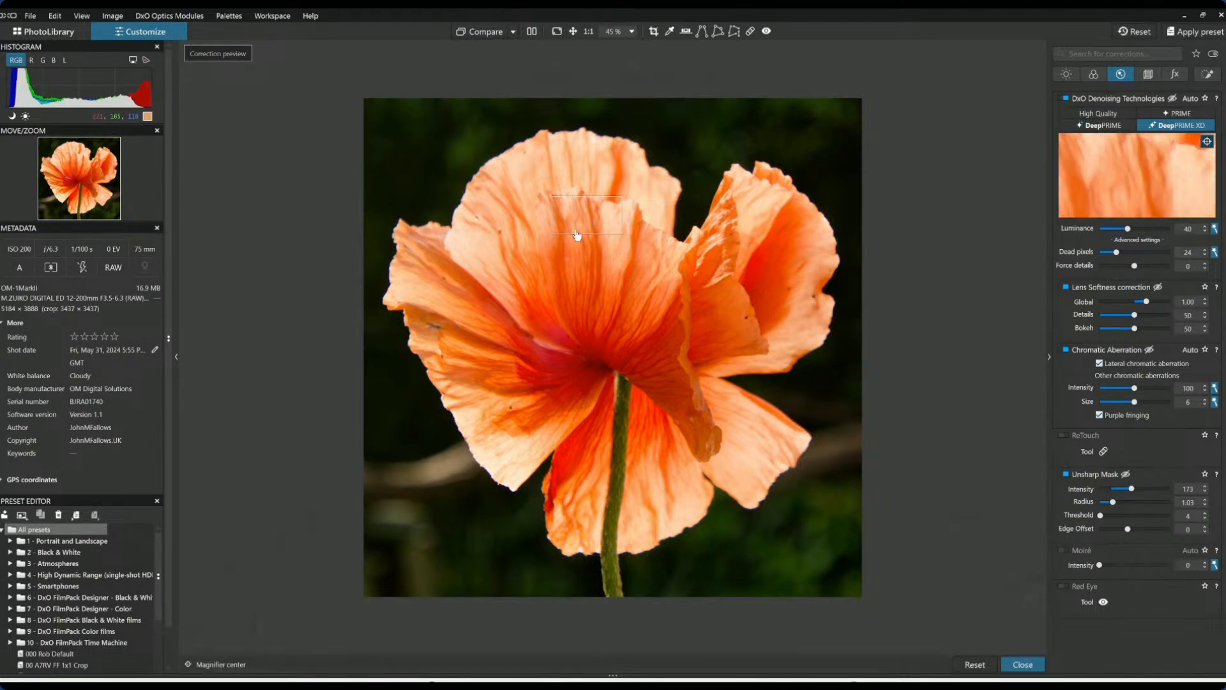
{"action": "left_click", "coordinate": [681, 260]}
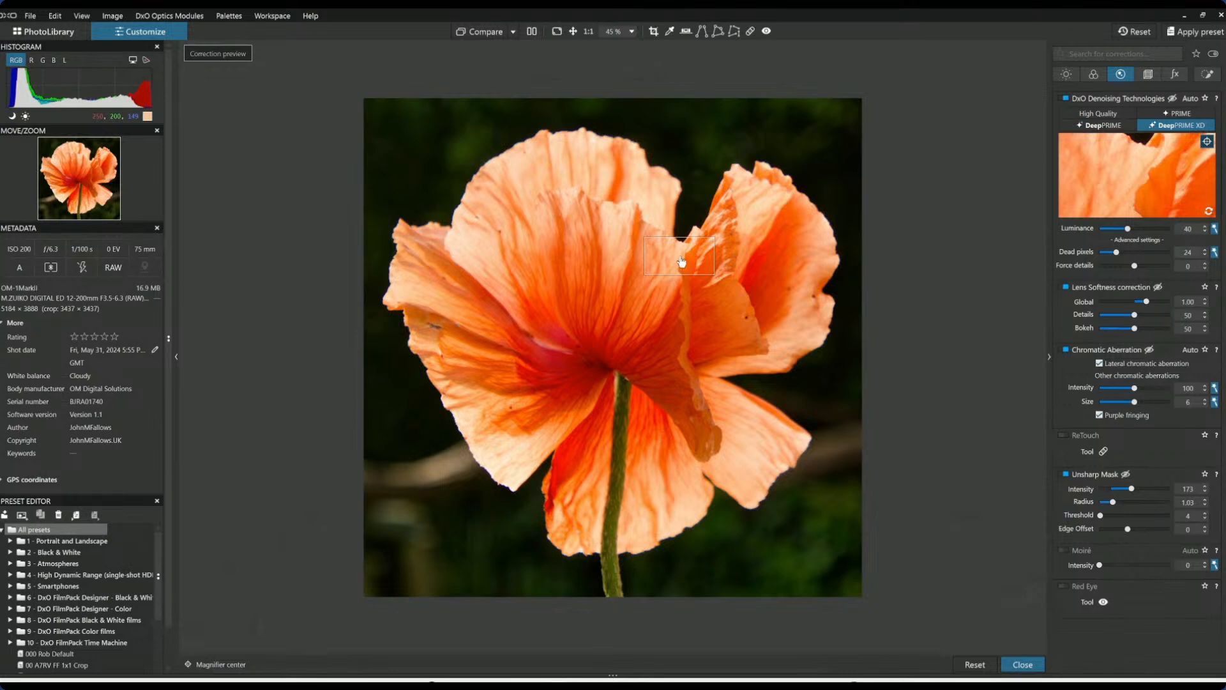
{"action": "left_click", "coordinate": [1207, 142]}
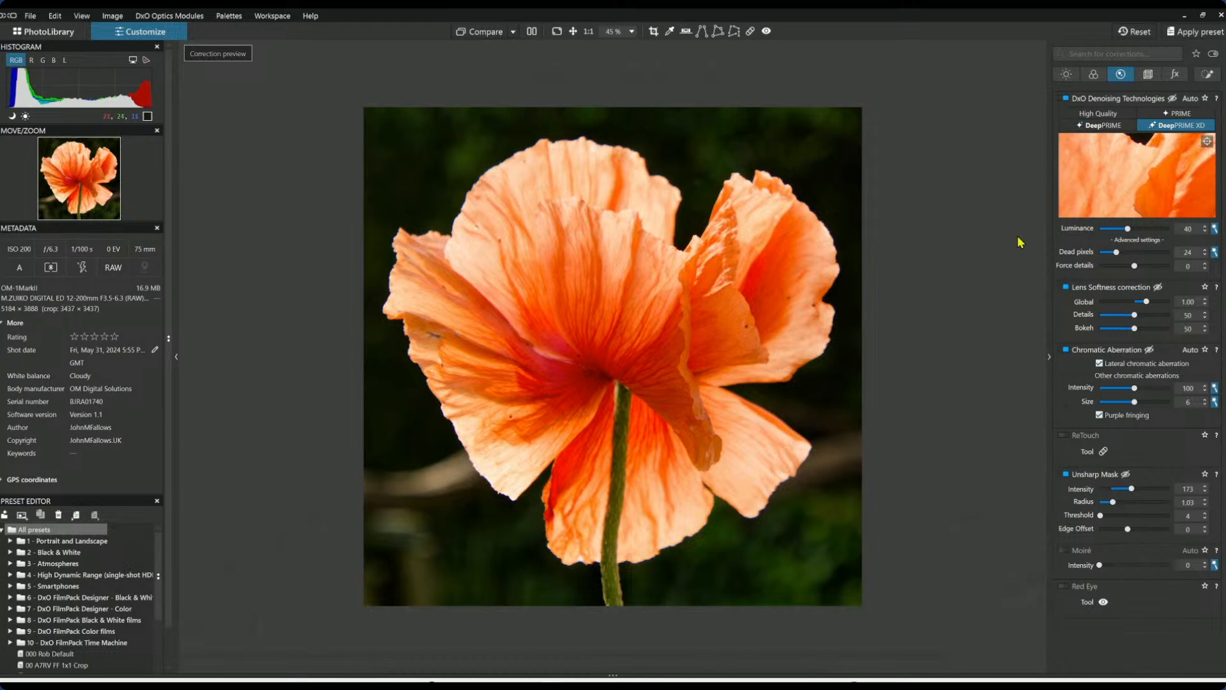
Darken the photo's edges with Creative Vignetting at intensity -35.
{"action": "left_click", "coordinate": [1175, 74]}
{"action": "scroll", "coordinate": [1082, 478], "scroll_direction": "down", "scroll_amount": 3}
{"action": "left_click_drag", "start_coordinate": [1132, 420], "coordinate": [1119, 420]}
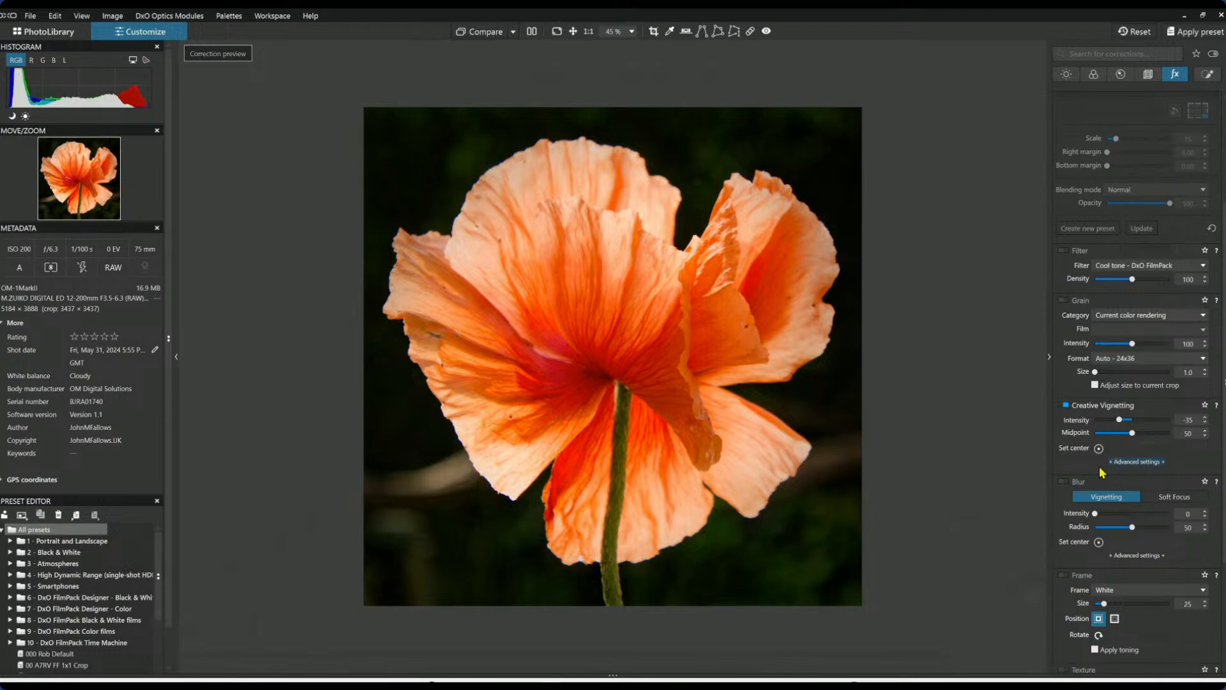
Darken the background by setting the Selective Tone blacks to -31 and enable ClearView Plus at intensity 50.
{"action": "left_click", "coordinate": [1066, 75]}
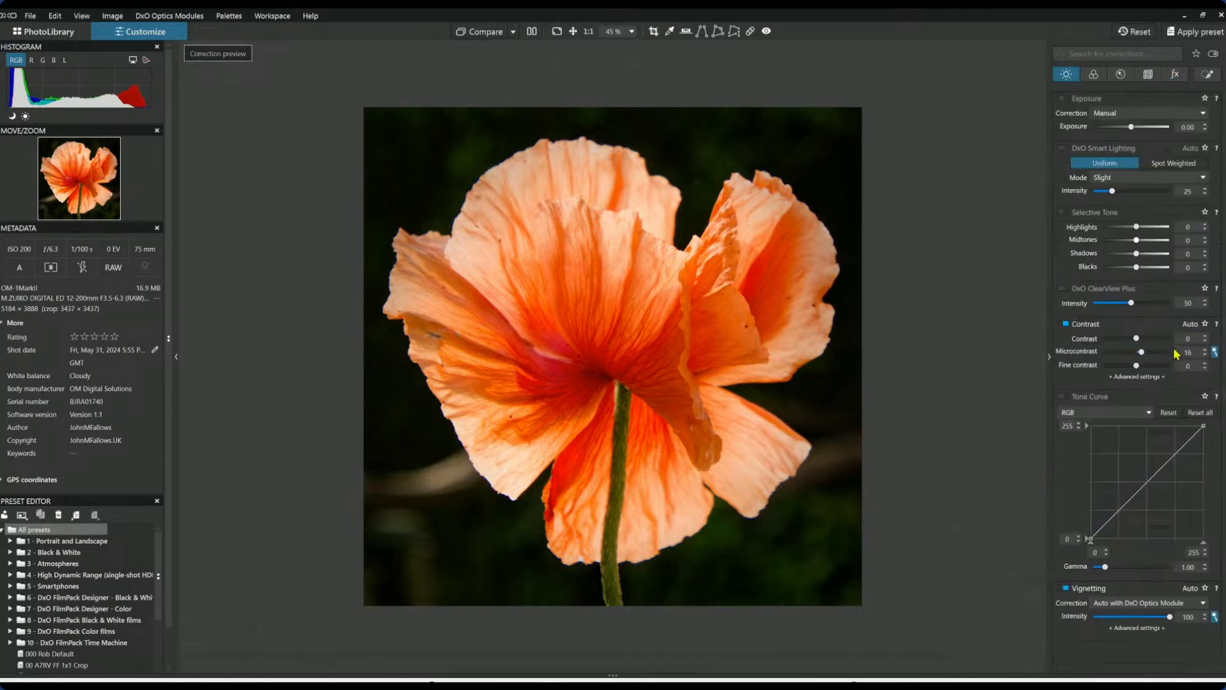
{"action": "left_click_drag", "start_coordinate": [1136, 267], "coordinate": [1124, 270]}
{"action": "left_click", "coordinate": [1066, 288]}
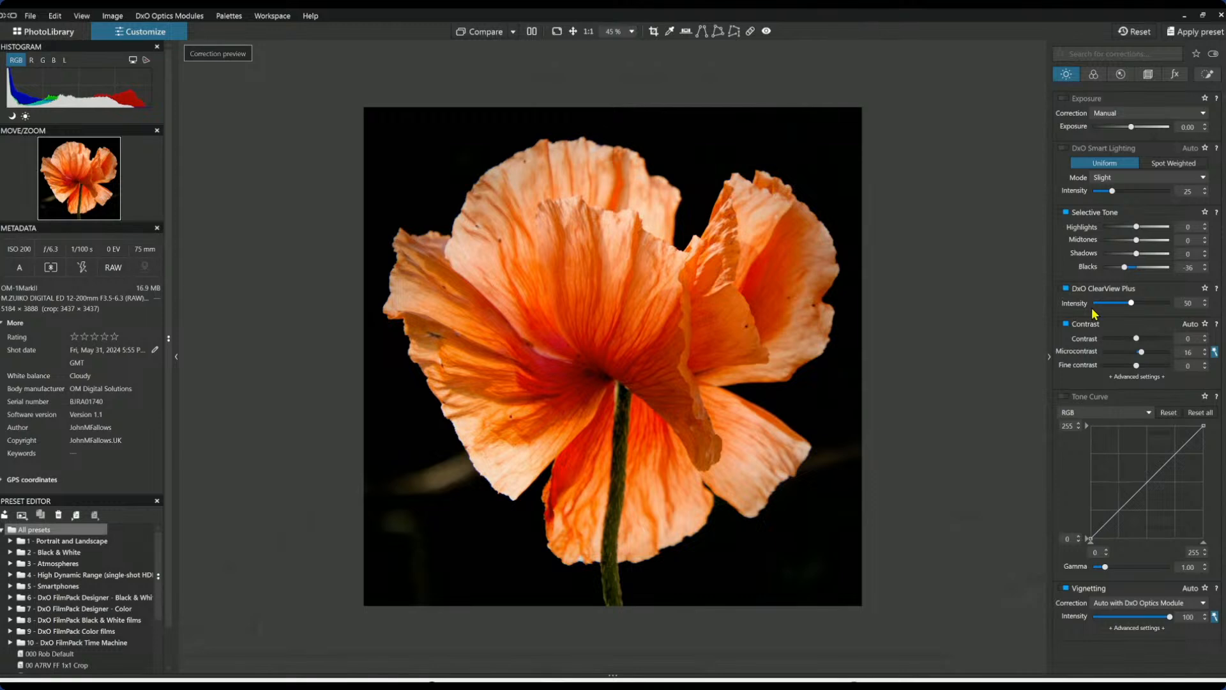
{"action": "left_click_drag", "start_coordinate": [1124, 267], "coordinate": [1122, 268]}
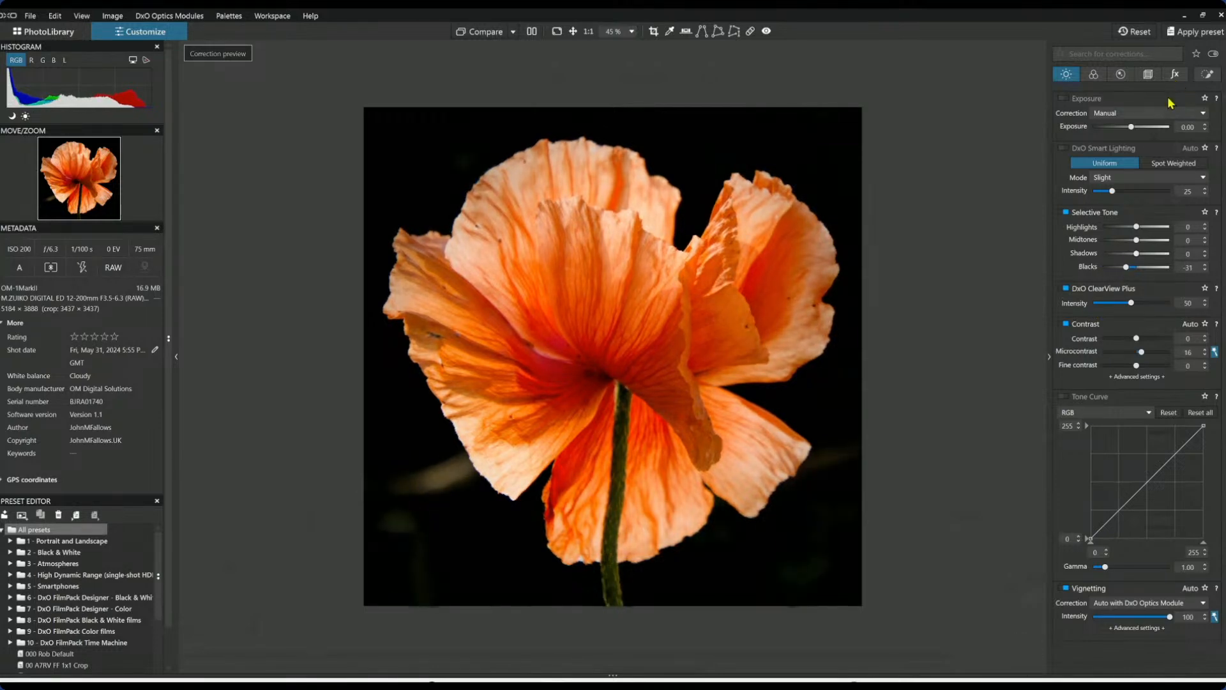
Set the Creative Vignetting intensity to -20.
{"action": "left_click", "coordinate": [1176, 74]}
{"action": "scroll", "coordinate": [1112, 543], "scroll_direction": "down", "scroll_amount": 2}
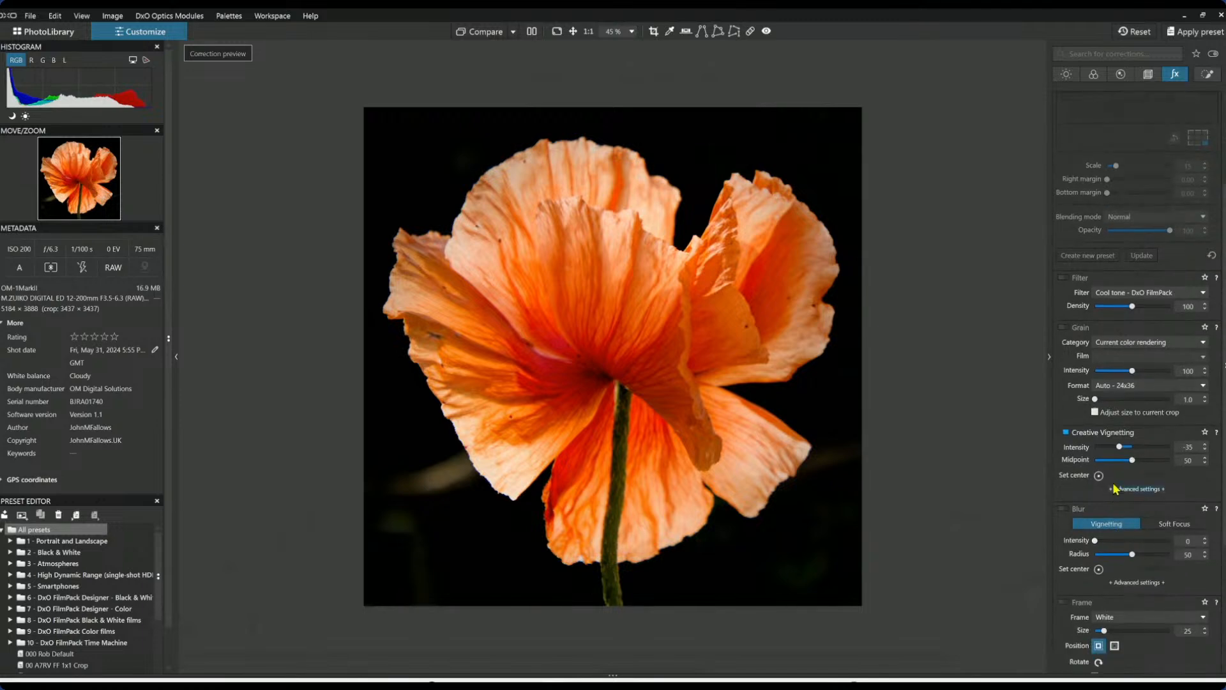
{"action": "left_click_drag", "start_coordinate": [1124, 450], "coordinate": [1126, 451]}
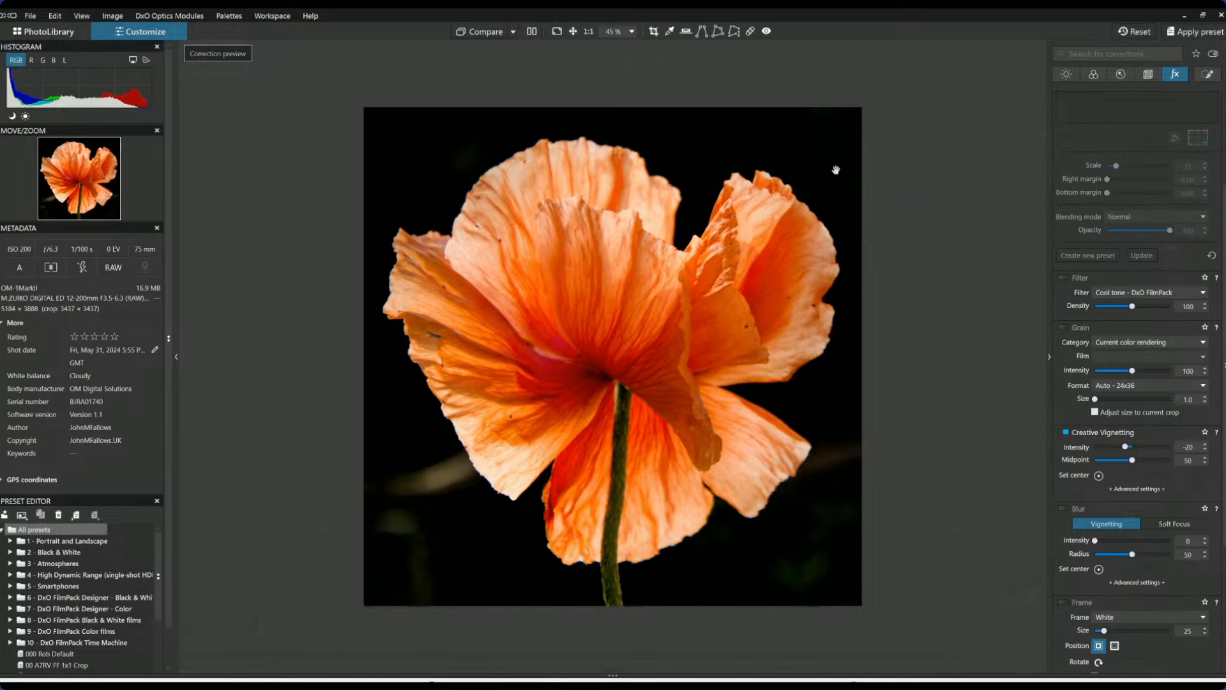
Repair the pale branch and the faint patches in the lower-left background with a 21 px brush, using dark background above them as the source.
{"action": "left_click", "coordinate": [750, 32]}
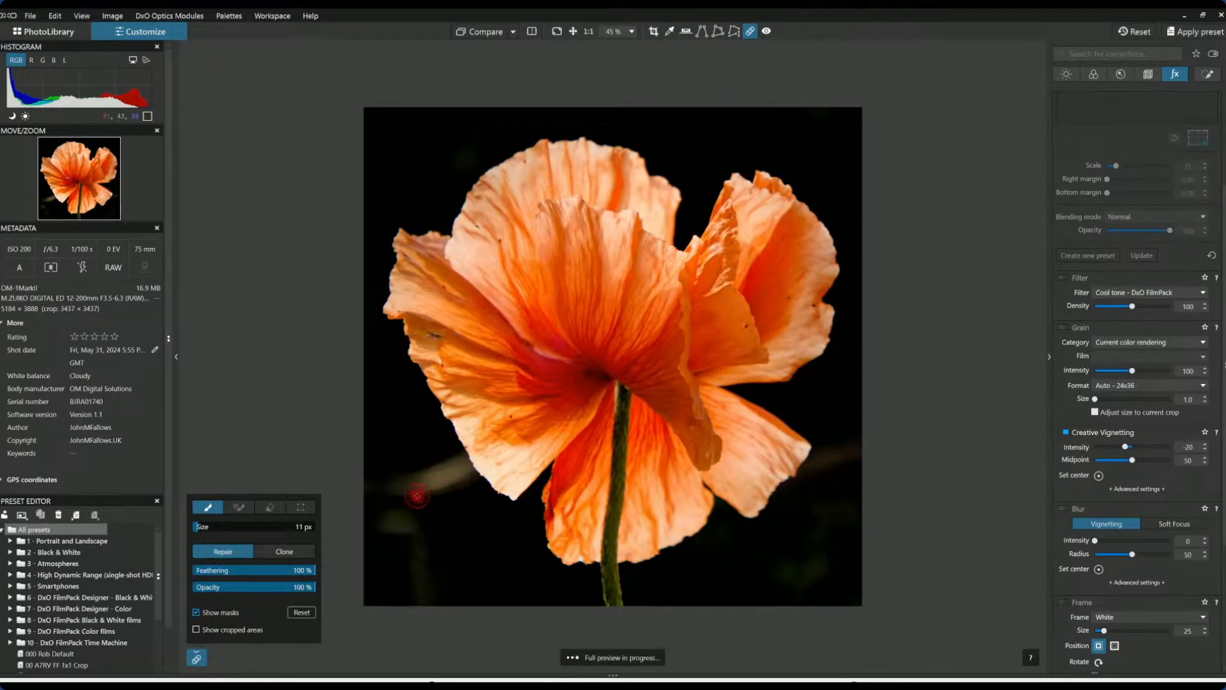
{"action": "scroll", "coordinate": [414, 496], "scroll_direction": "up", "scroll_amount": 5}
{"action": "mouse_move", "coordinate": [410, 497]}
{"action": "left_mouse_down"}
{"action": "mouse_move", "coordinate": [464, 469]}
{"action": "mouse_move", "coordinate": [418, 465]}
{"action": "mouse_move", "coordinate": [406, 484]}
{"action": "left_mouse_up"}
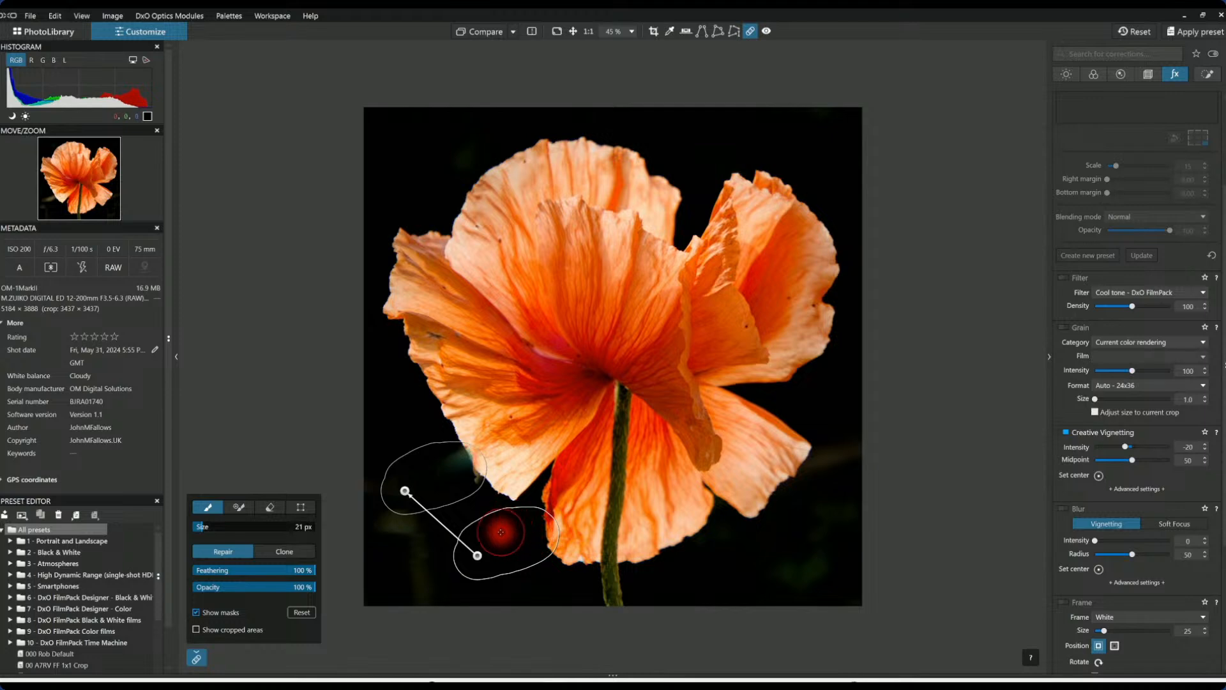
{"action": "mouse_move", "coordinate": [477, 556]}
{"action": "left_mouse_down"}
{"action": "mouse_move", "coordinate": [464, 505]}
{"action": "mouse_move", "coordinate": [402, 428]}
{"action": "mouse_move", "coordinate": [373, 437]}
{"action": "left_mouse_up"}
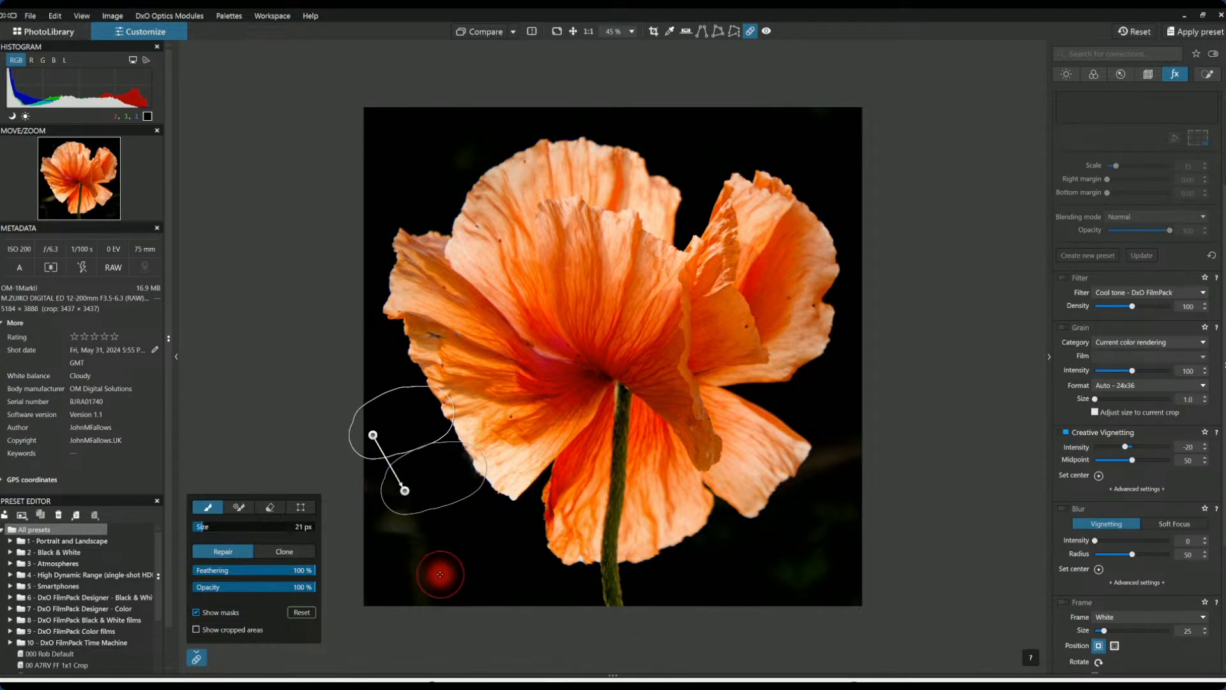
{"action": "mouse_move", "coordinate": [428, 590]}
{"action": "left_mouse_down"}
{"action": "mouse_move", "coordinate": [409, 519]}
{"action": "mouse_move", "coordinate": [366, 475]}
{"action": "left_mouse_up"}
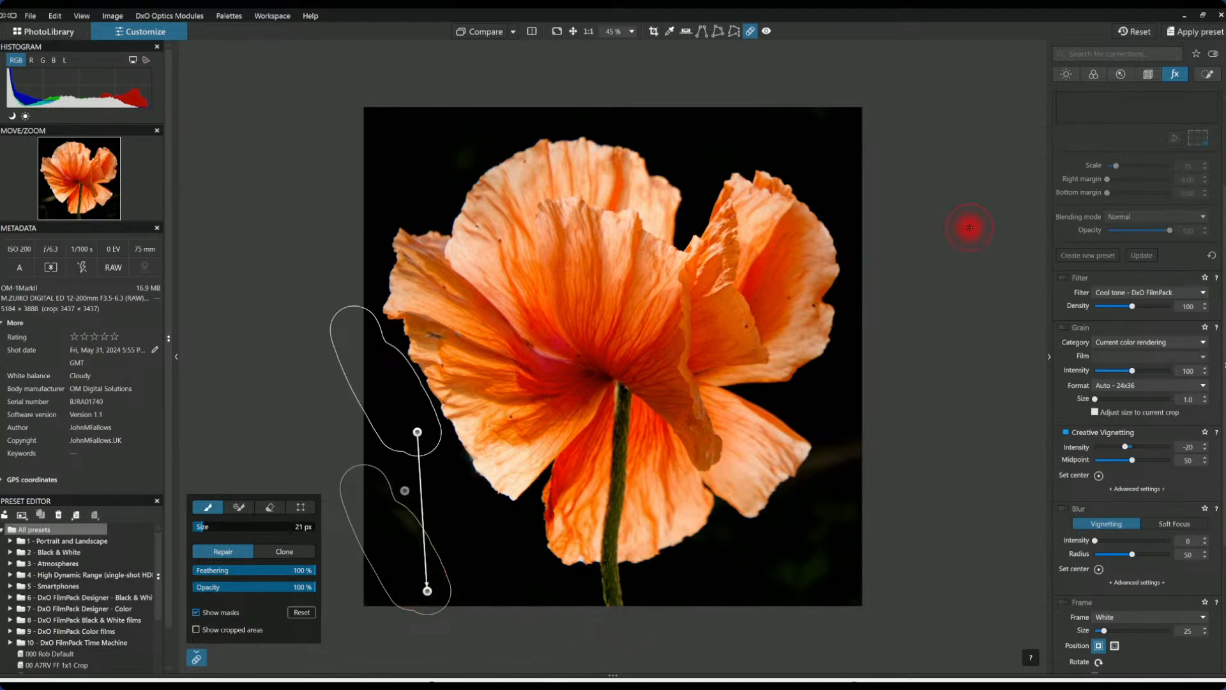
Add a control point to the dark upper-right background, enlarge its radius over the corner and set its luma selectivity to 61.
{"action": "left_click", "coordinate": [1208, 75]}
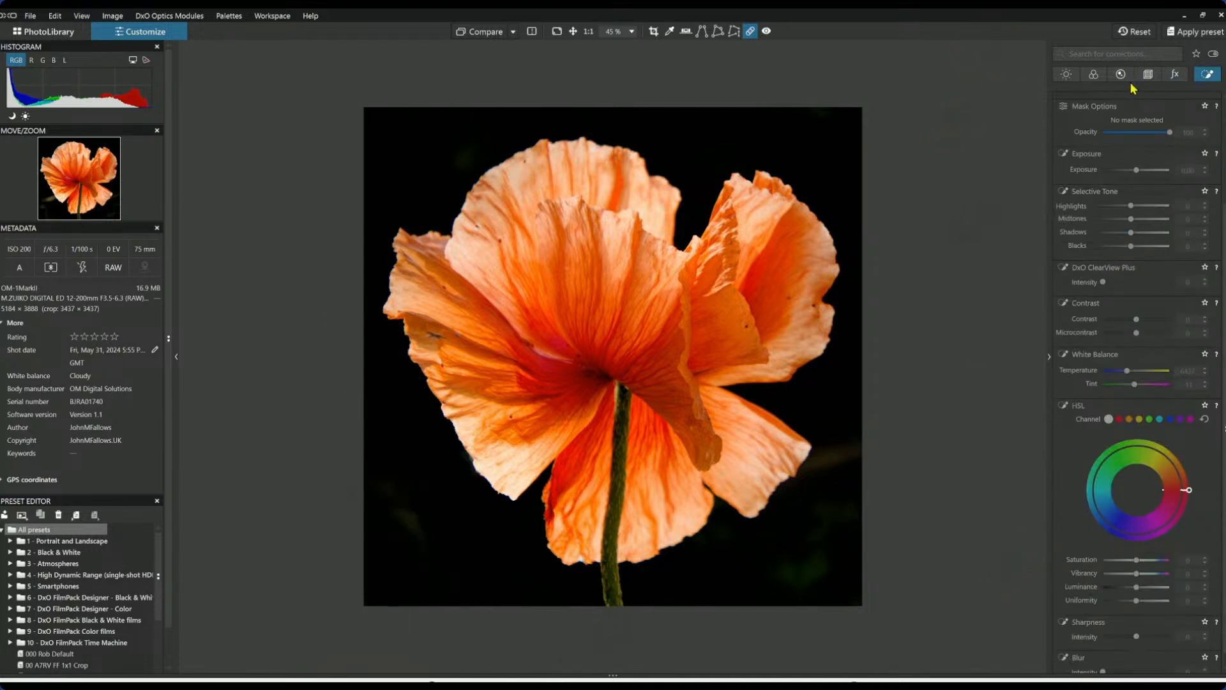
{"action": "scroll", "coordinate": [1118, 326], "scroll_direction": "up", "scroll_amount": 2}
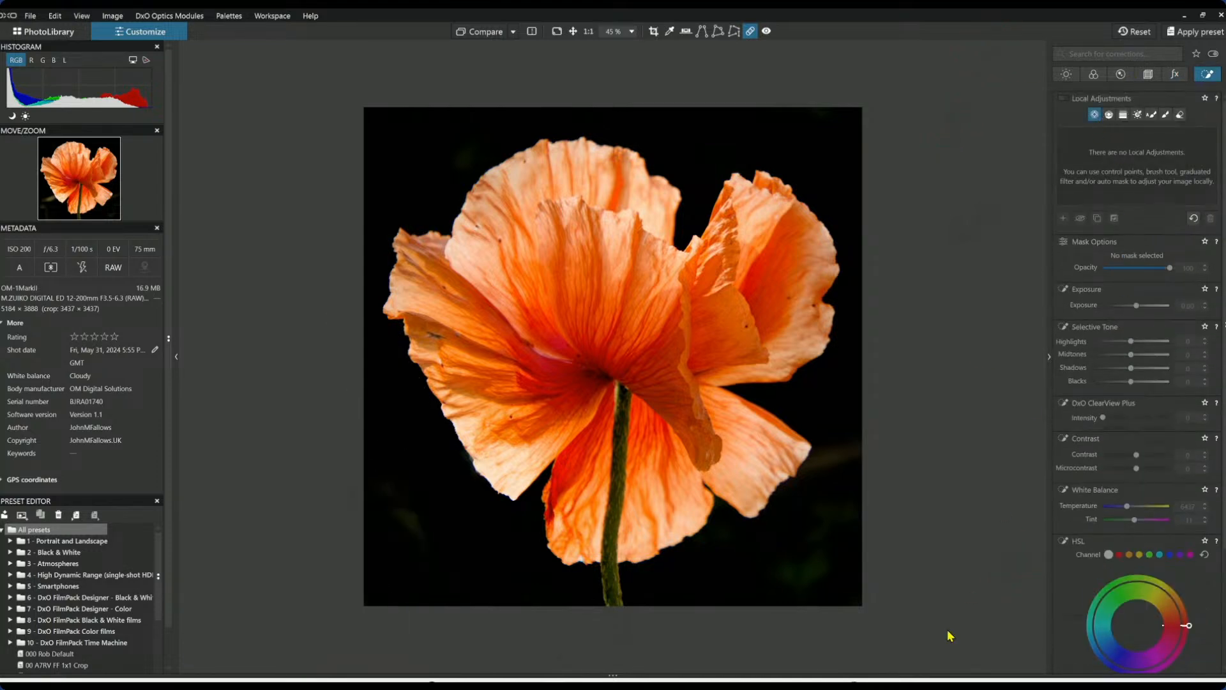
{"action": "left_click", "coordinate": [825, 151]}
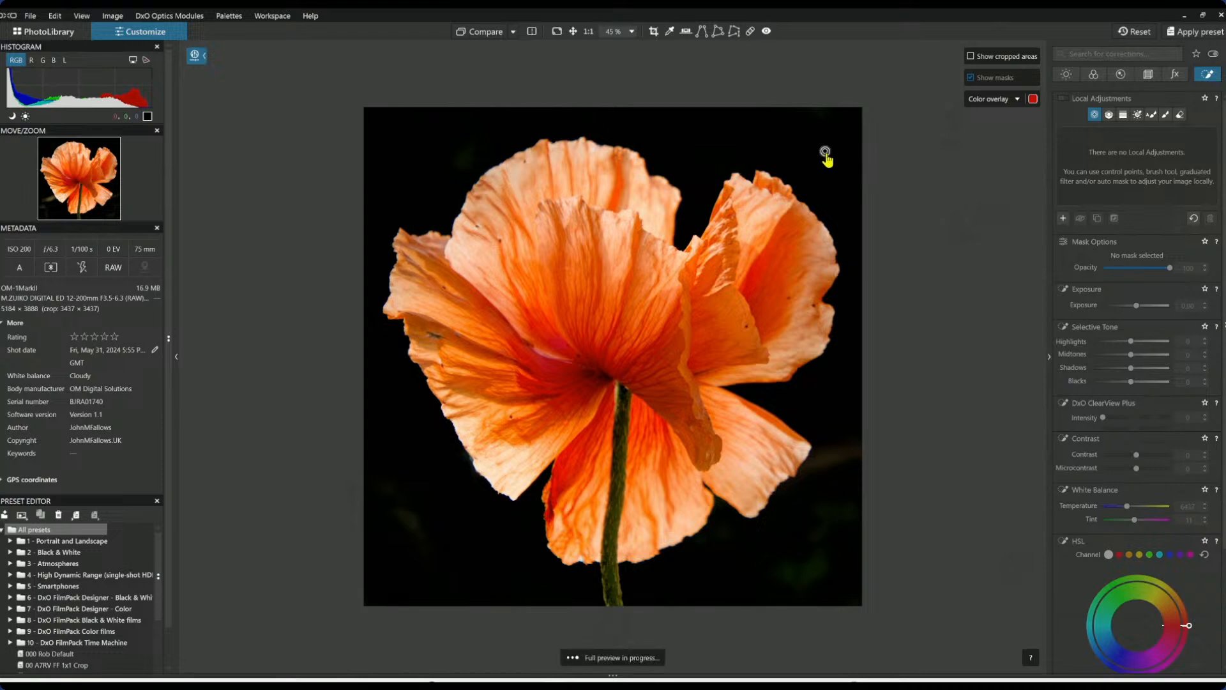
{"action": "scroll", "coordinate": [833, 151], "scroll_direction": "up", "scroll_amount": 1}
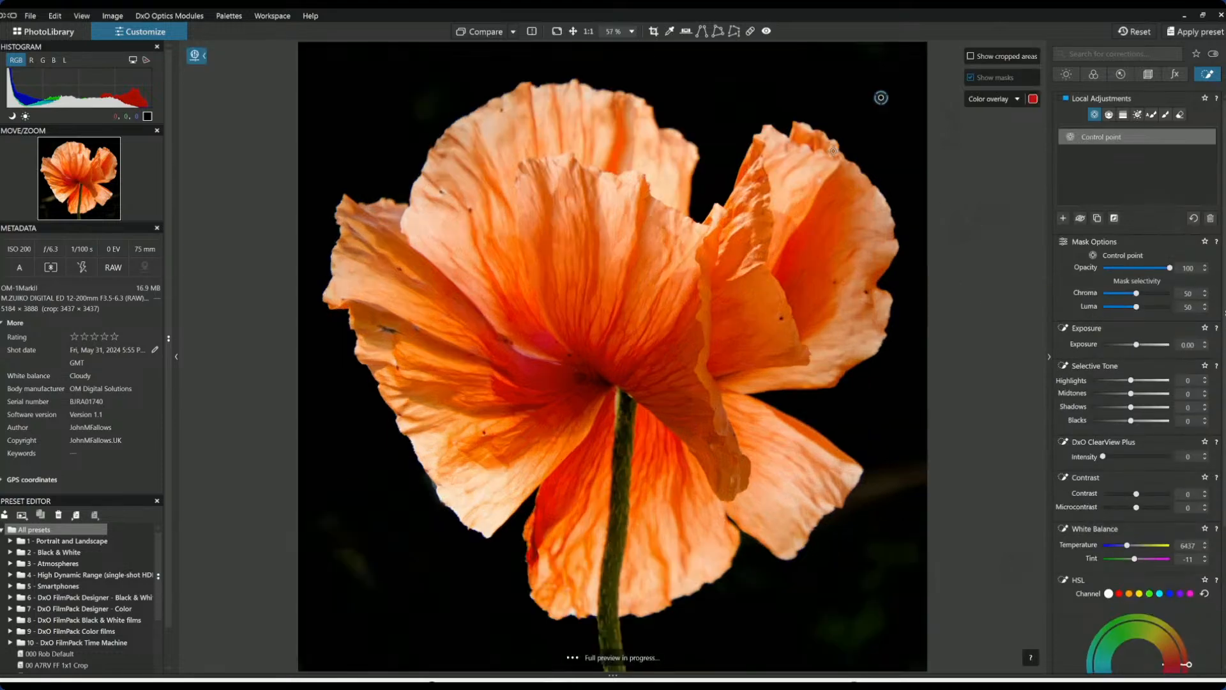
{"action": "scroll", "coordinate": [882, 101], "scroll_direction": "up", "scroll_amount": 1}
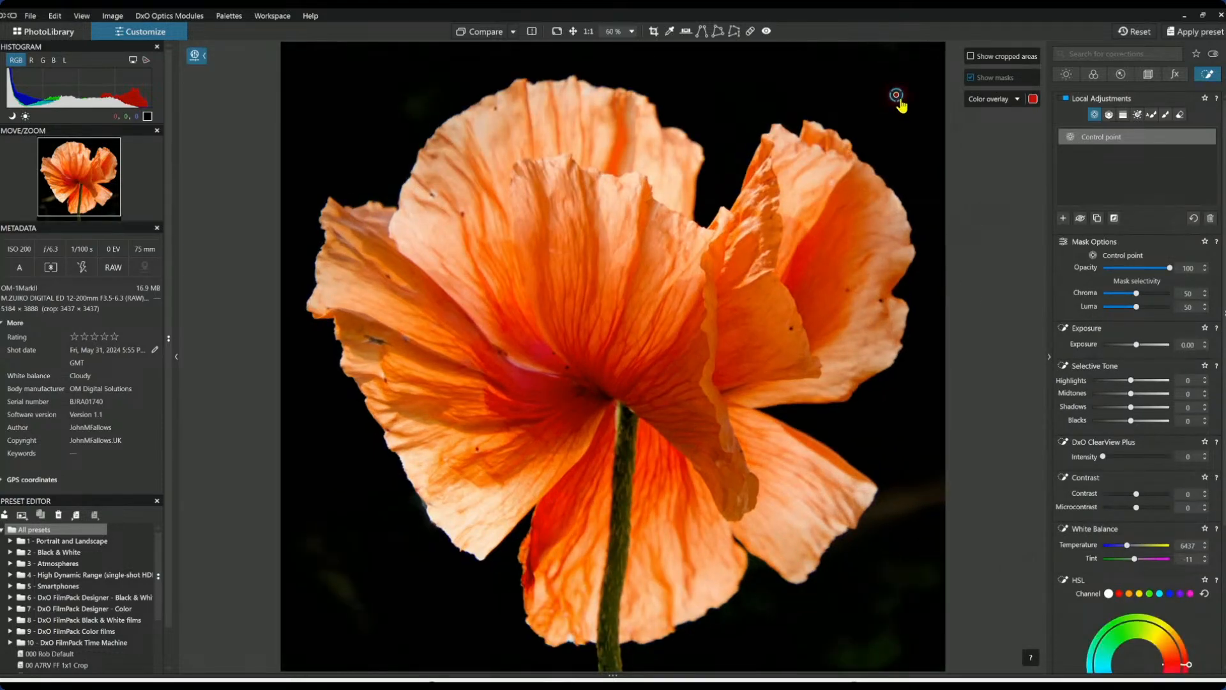
{"action": "left_click", "coordinate": [897, 96]}
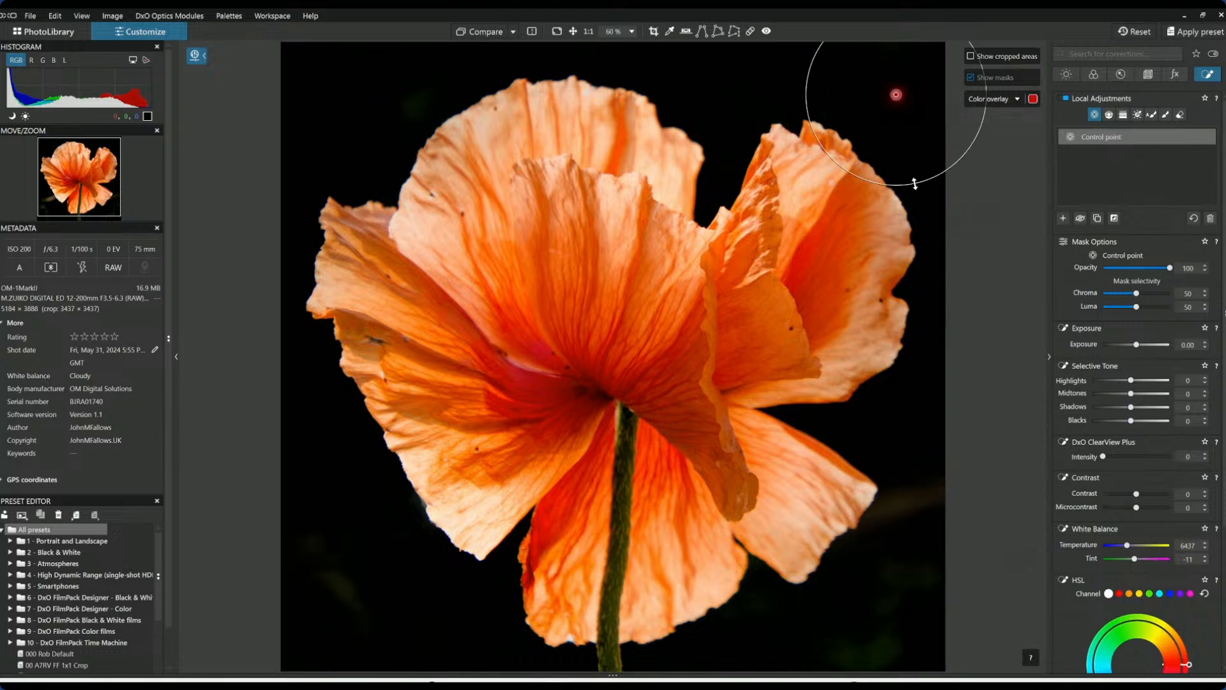
{"action": "left_click_drag", "start_coordinate": [921, 213], "coordinate": [921, 215]}
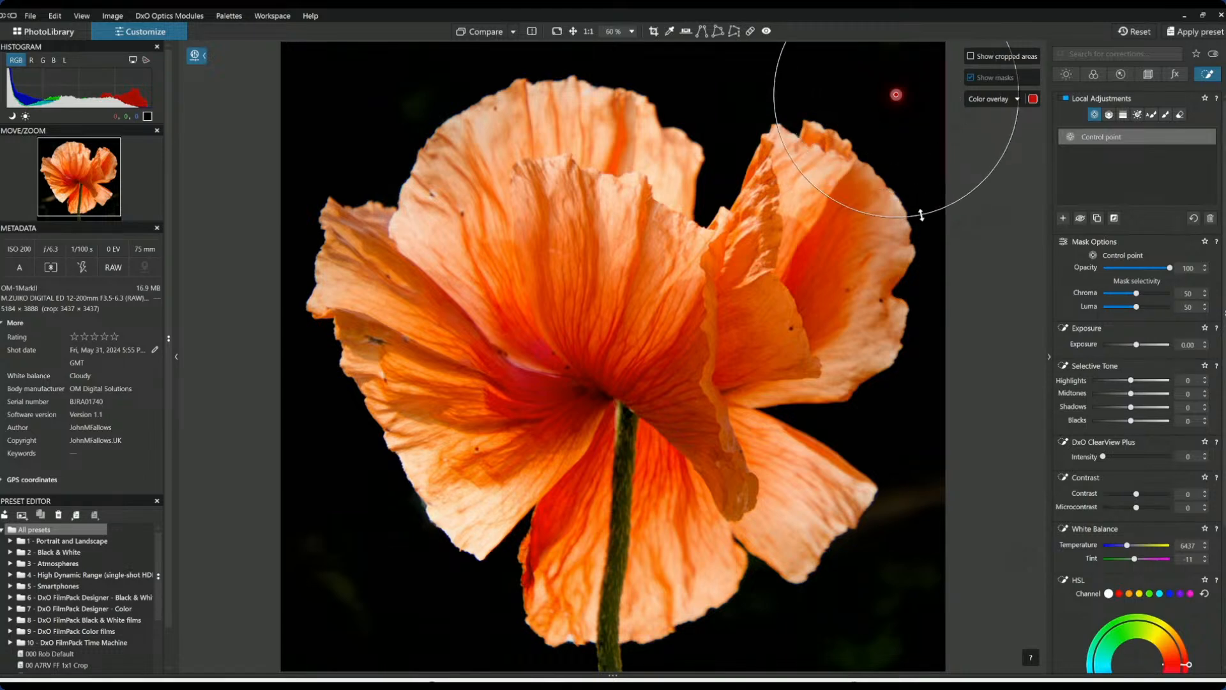
{"action": "left_click", "coordinate": [1145, 307]}
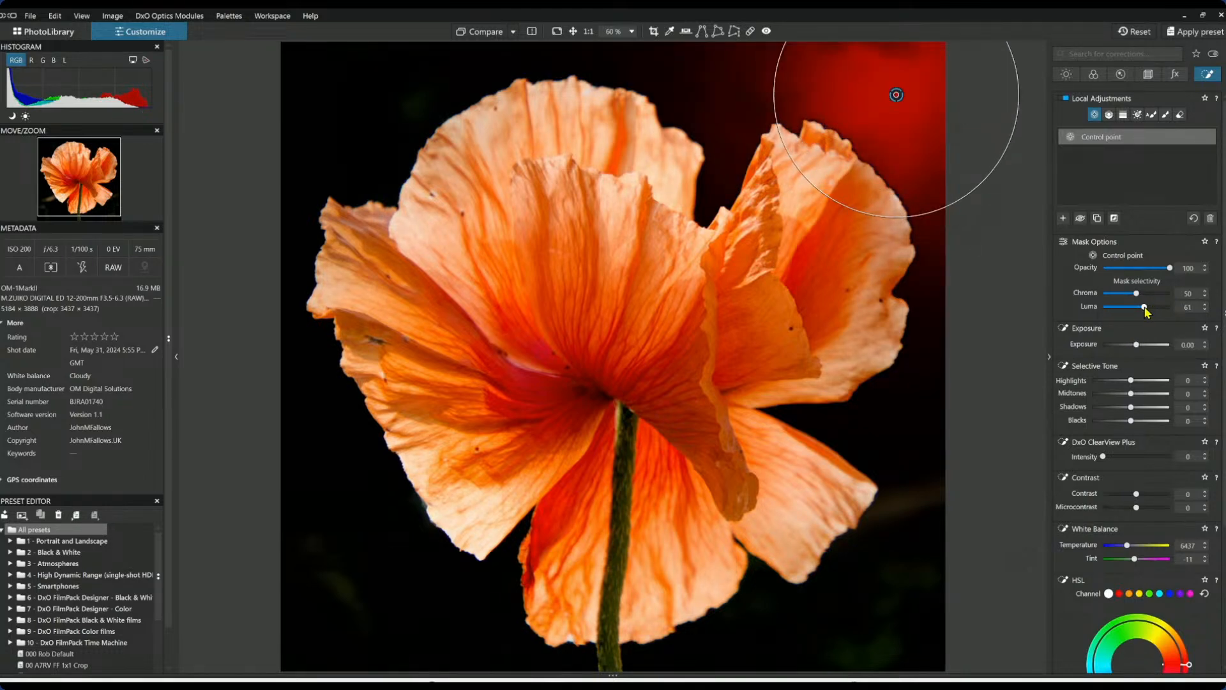
Set the control point's blacks to -71 and extend the mask with points in the other three background corners.
{"action": "scroll", "coordinate": [906, 314], "scroll_direction": "down", "scroll_amount": 3}
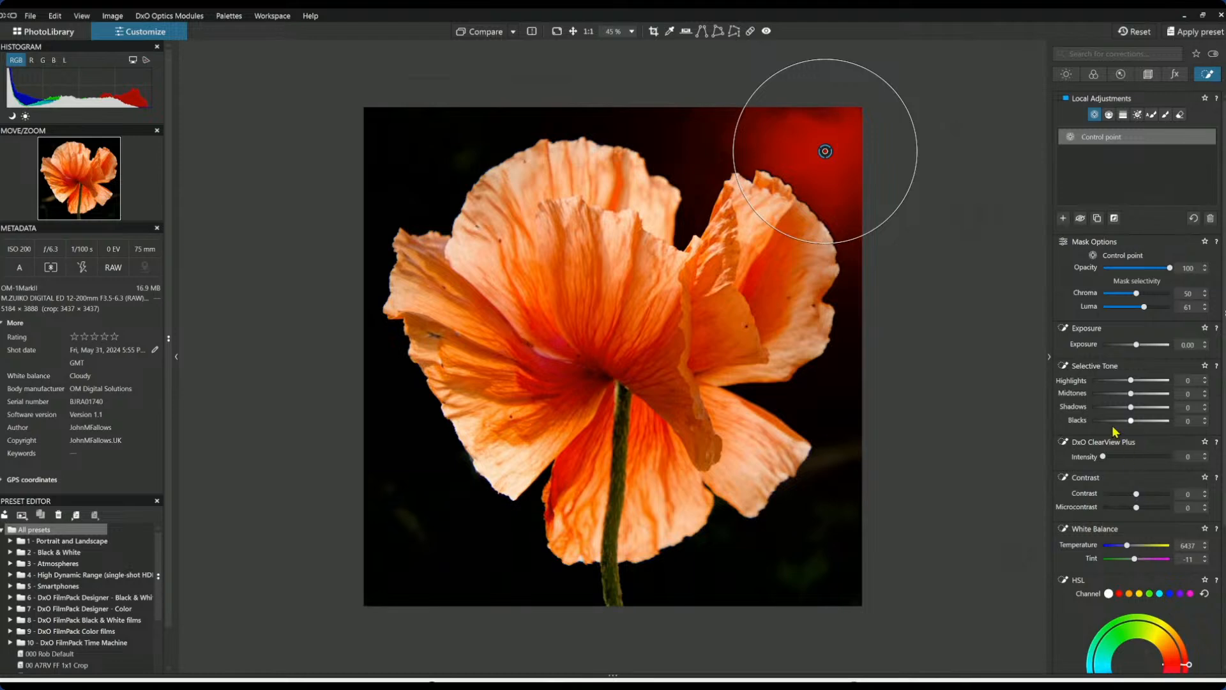
{"action": "left_click", "coordinate": [1104, 421]}
{"action": "left_click", "coordinate": [835, 577]}
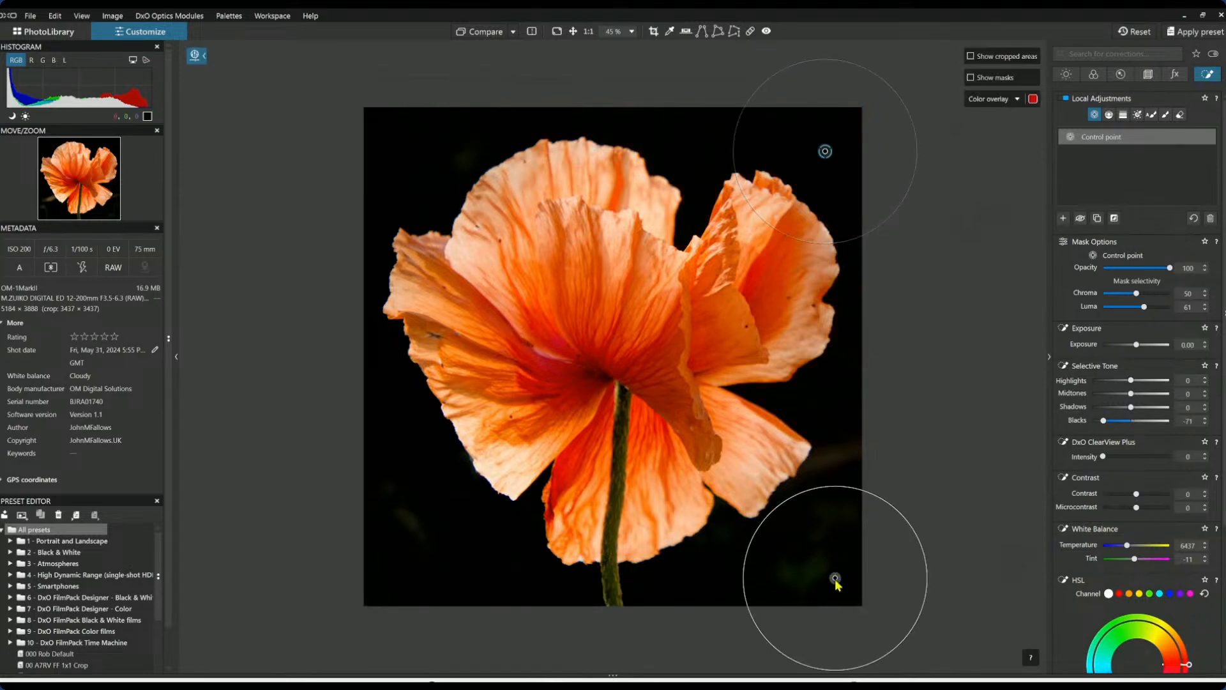
{"action": "left_click", "coordinate": [369, 555]}
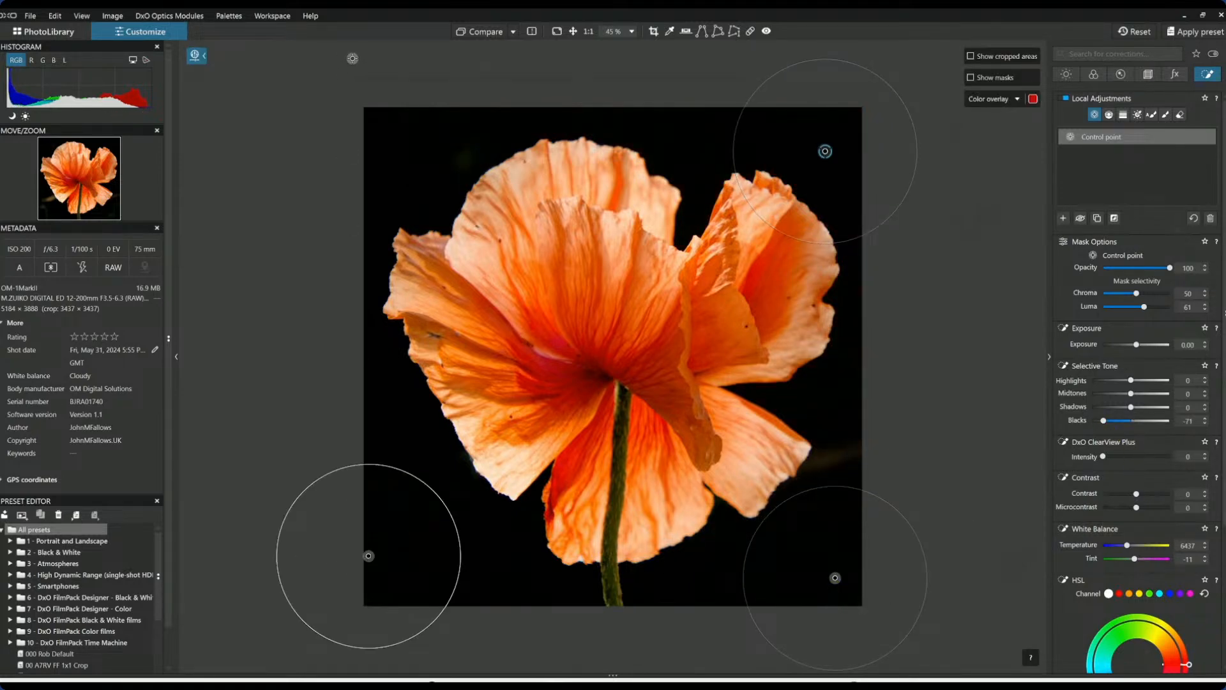
{"action": "left_click", "coordinate": [397, 130]}
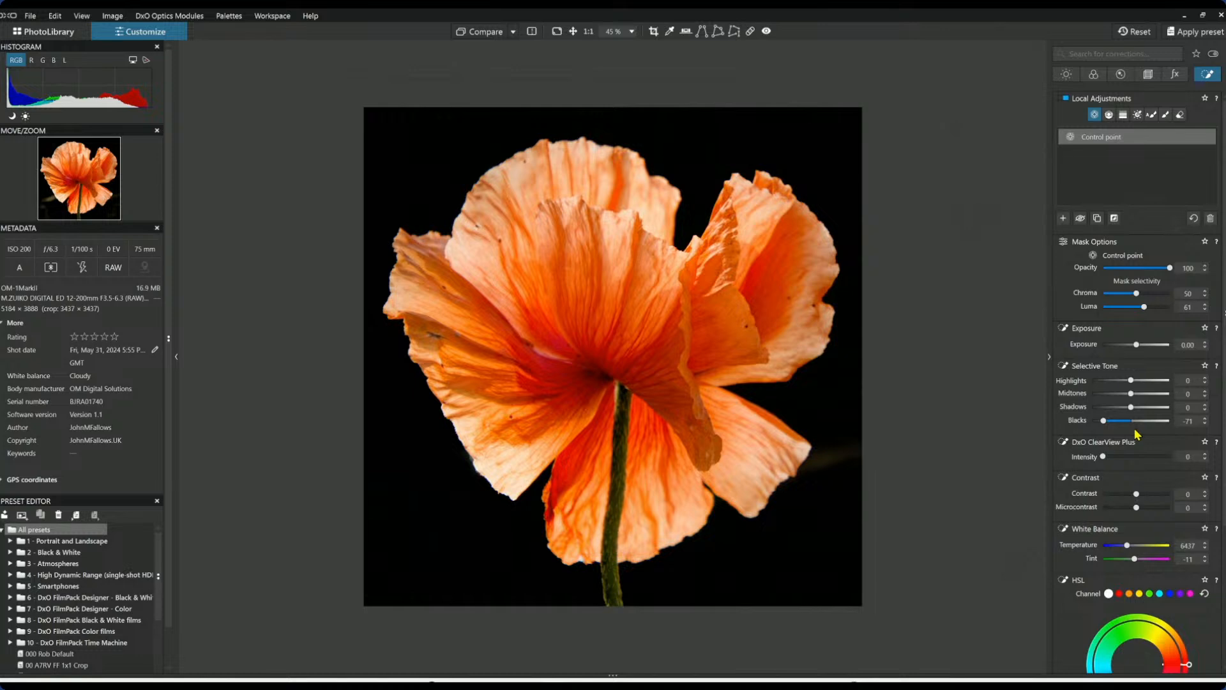
Brighten the whole photo by setting the Selective Tone midtones to 36.
{"action": "left_click", "coordinate": [1068, 76]}
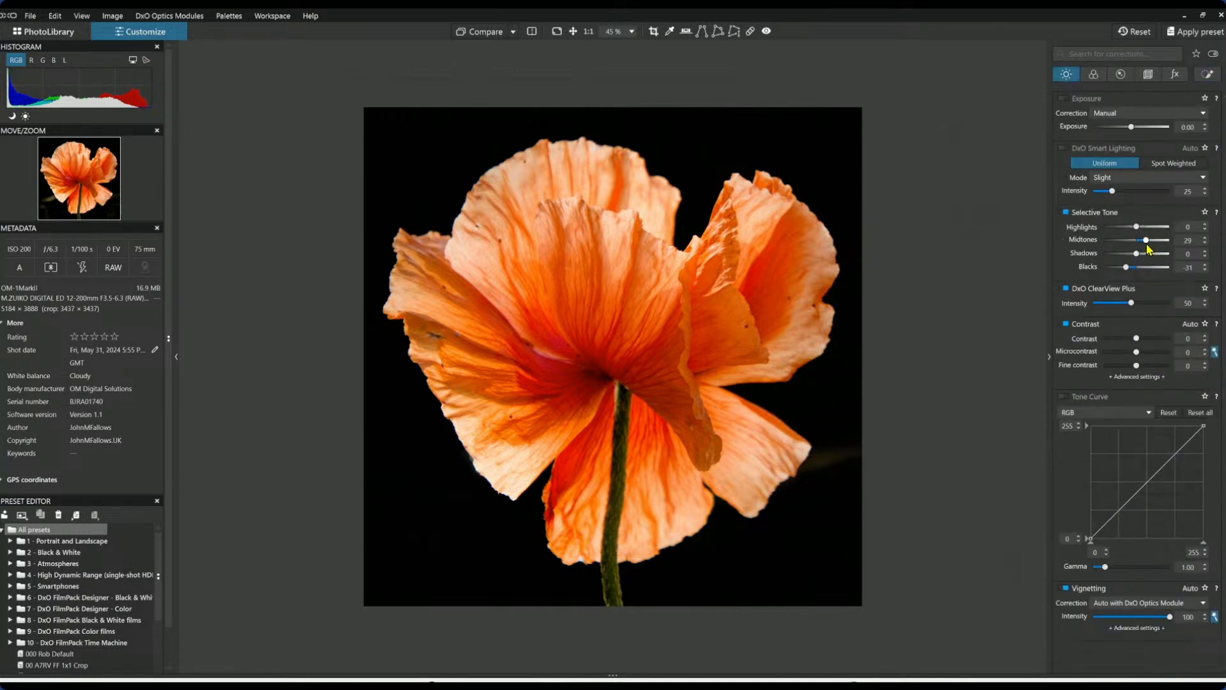
{"action": "left_click_drag", "start_coordinate": [1148, 246], "coordinate": [1151, 245]}
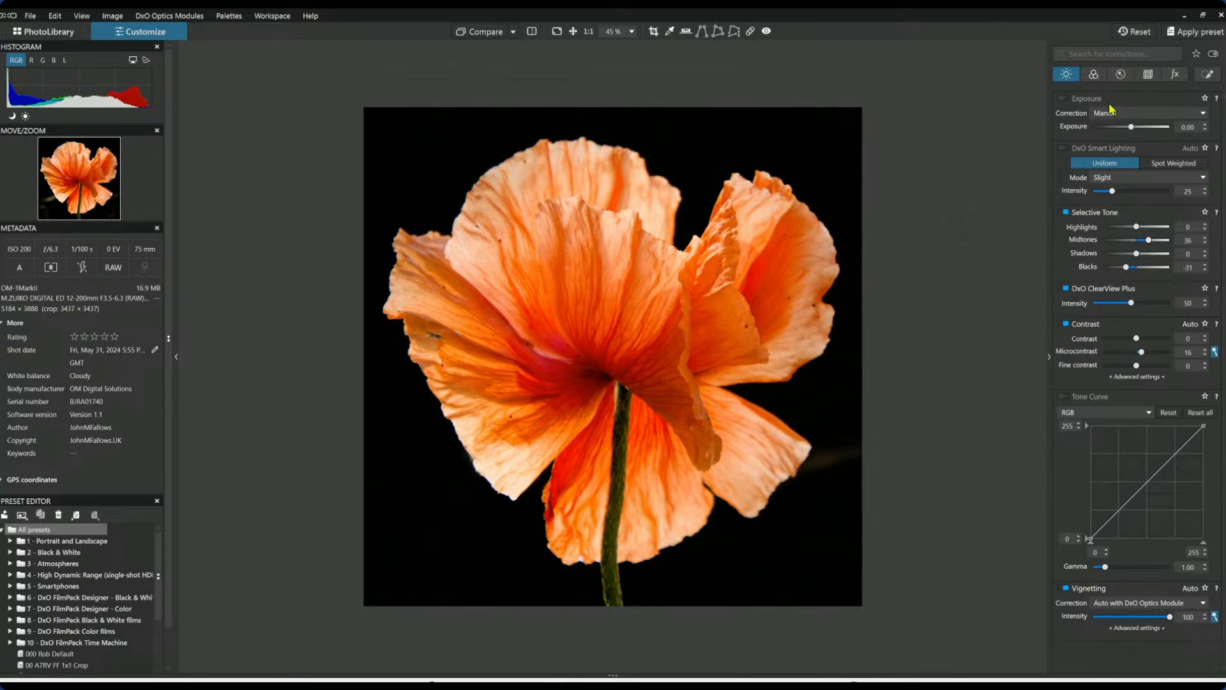
Try the DxO camera profile and Neutral Black and White renderings on the poppy, settling on the Neutral color rendering.
{"action": "left_click", "coordinate": [1103, 78]}
{"action": "left_click", "coordinate": [1143, 251]}
{"action": "left_click", "coordinate": [1143, 251]}
{"action": "left_click", "coordinate": [1143, 260]}
{"action": "left_click", "coordinate": [1143, 272]}
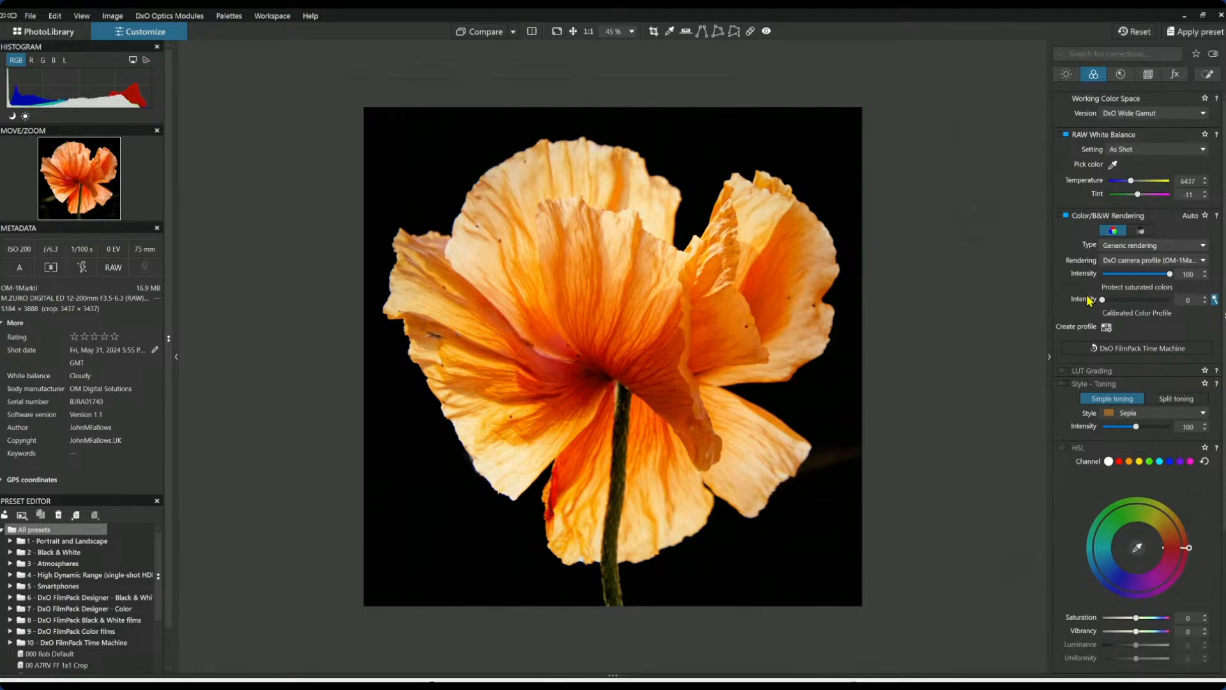
{"action": "left_click", "coordinate": [1141, 231]}
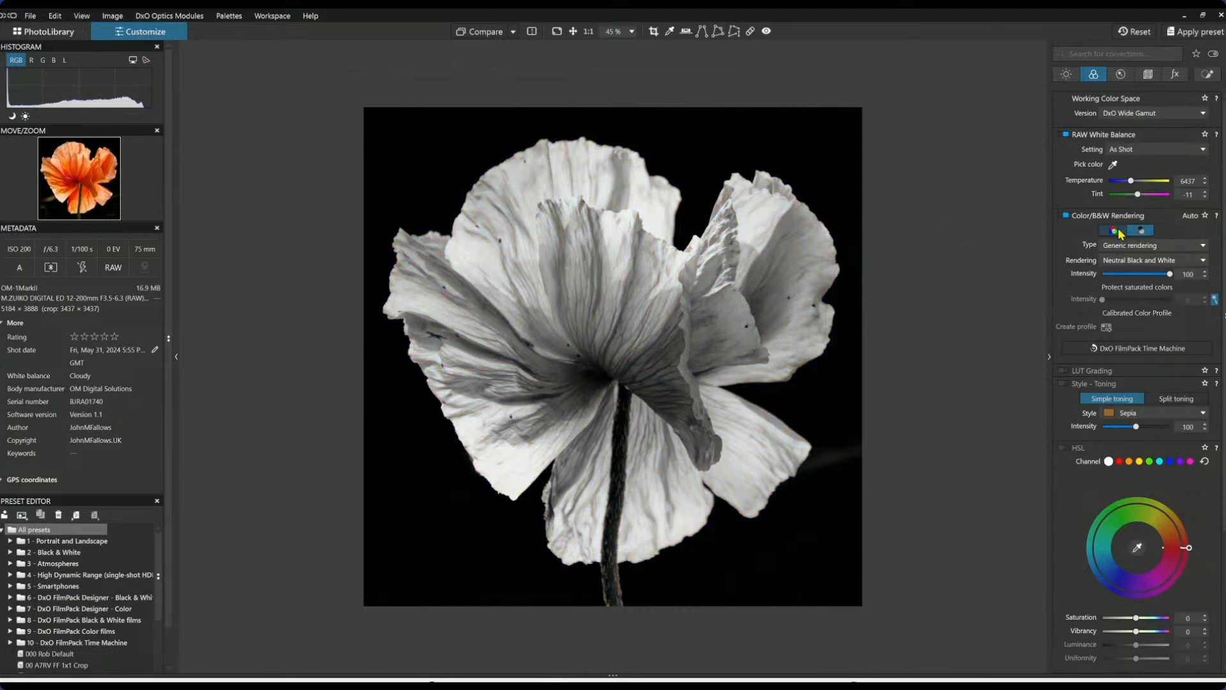
{"action": "left_click", "coordinate": [1115, 231]}
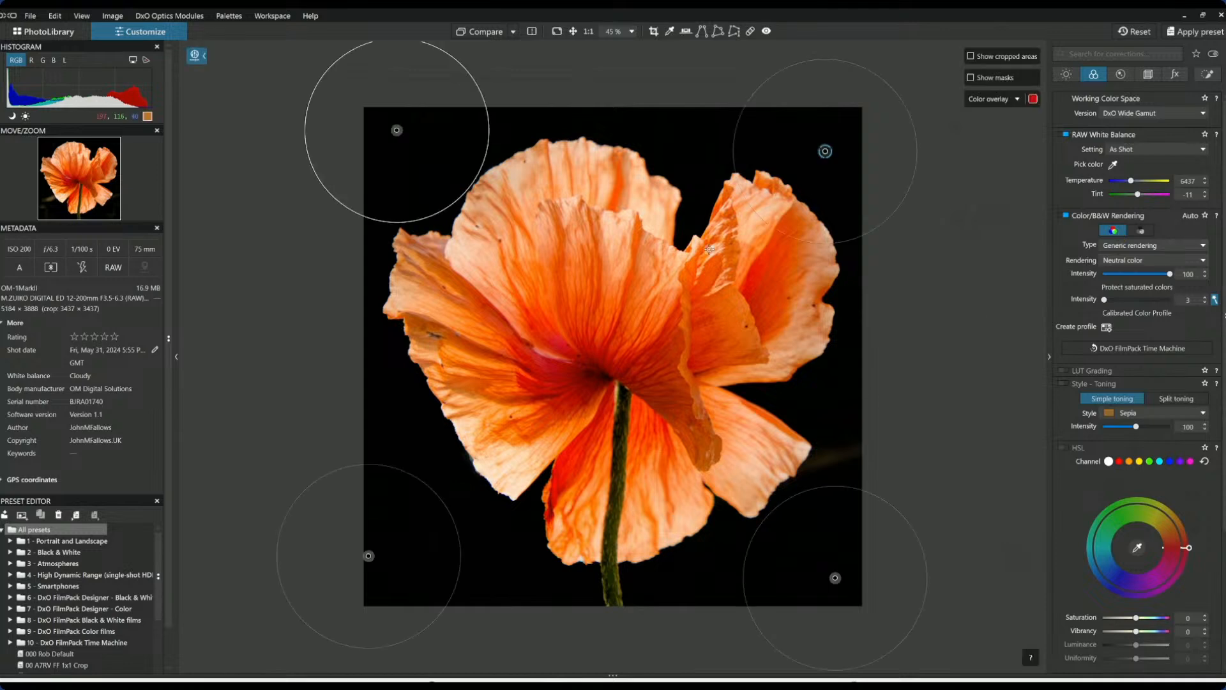
{"action": "left_click", "coordinate": [1154, 348]}
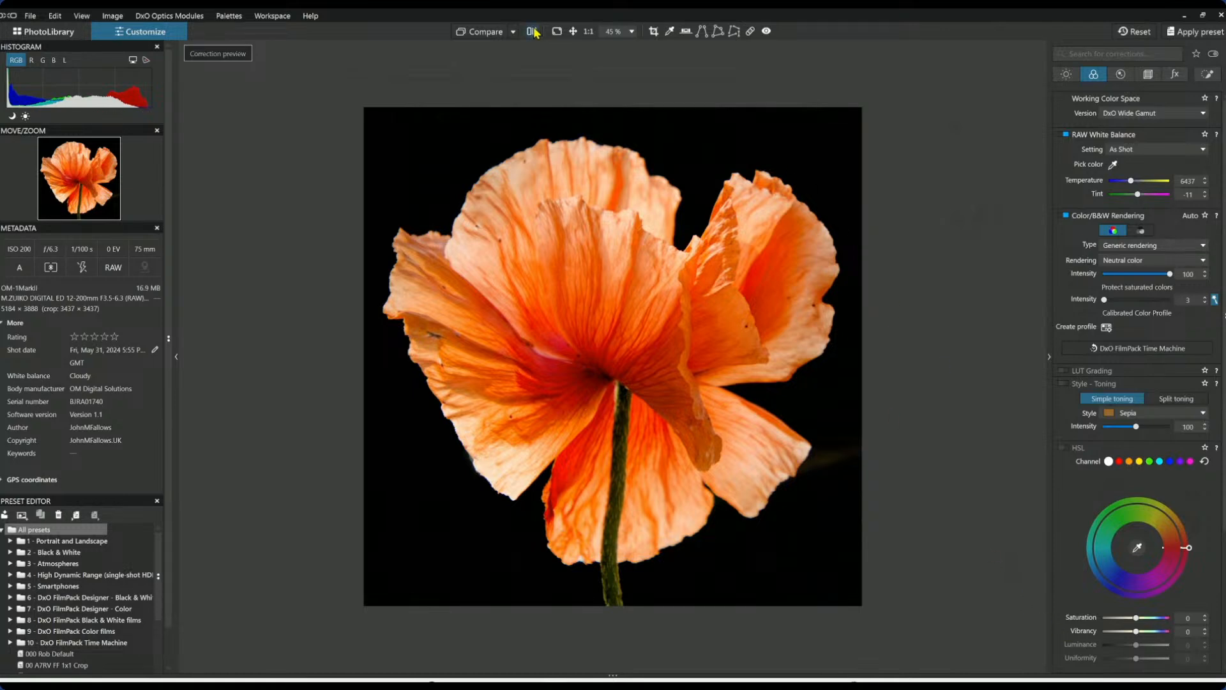
{"action": "right_click", "coordinate": [529, 177]}
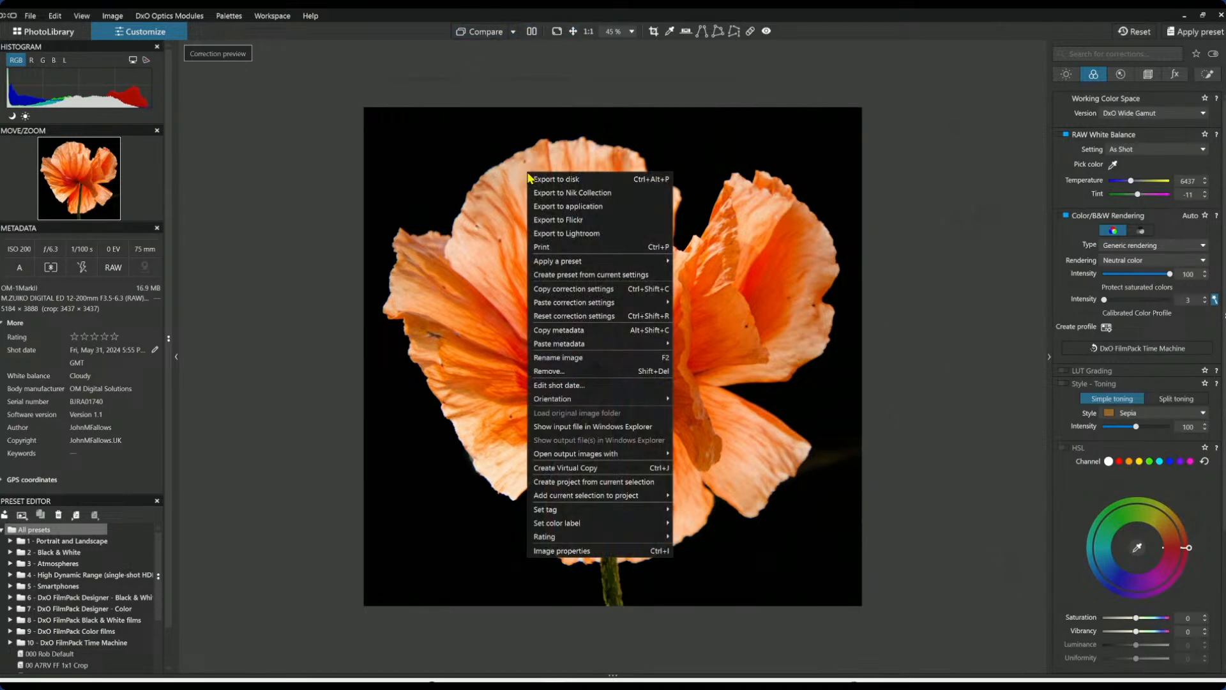
{"action": "left_click", "coordinate": [535, 179]}
{"action": "key", "text": "Escape"}
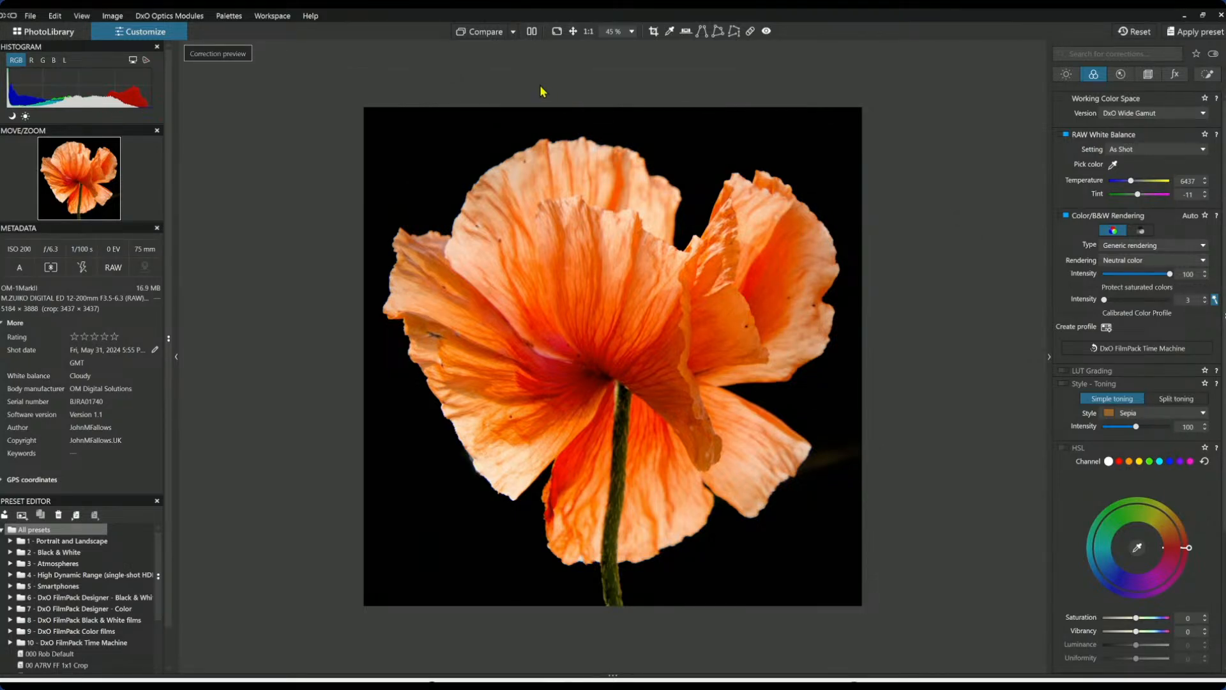
Clear the poppy's corrections and compare the uncropped original side by side with the edited JPG, with the side palettes hidden.
{"action": "left_click", "coordinate": [529, 35]}
{"action": "left_click", "coordinate": [530, 100]}
{"action": "left_click", "coordinate": [1132, 32]}
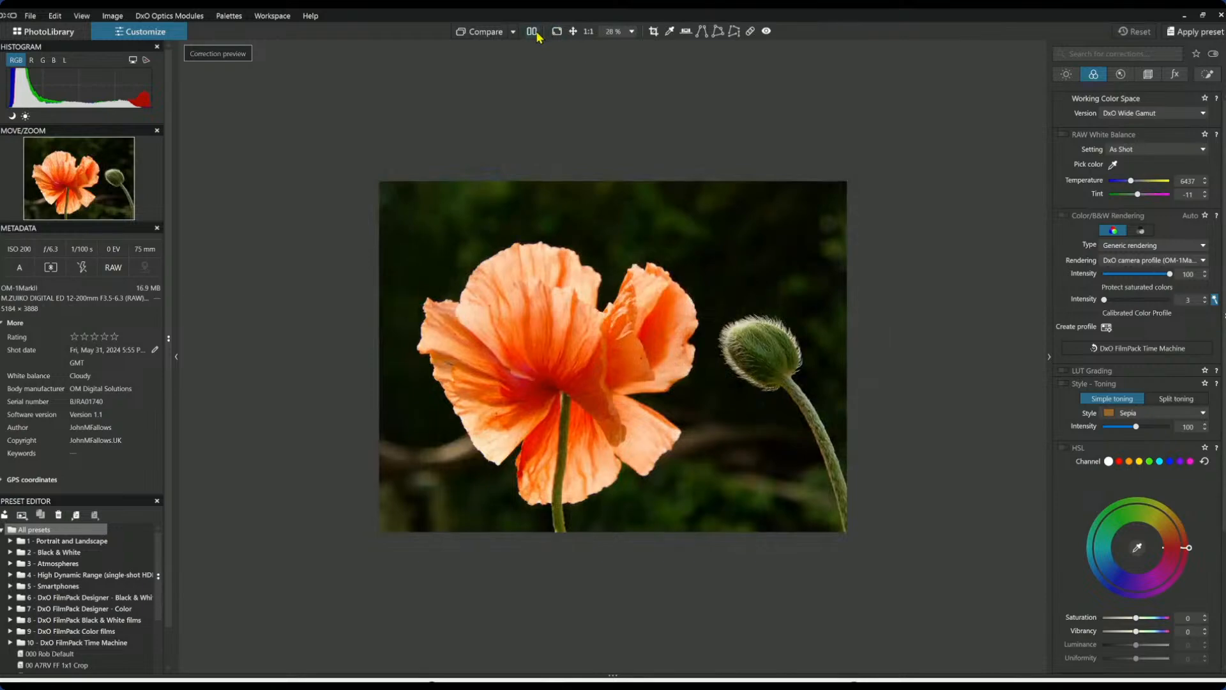
{"action": "left_click", "coordinate": [532, 34]}
{"action": "key", "text": "Tab"}
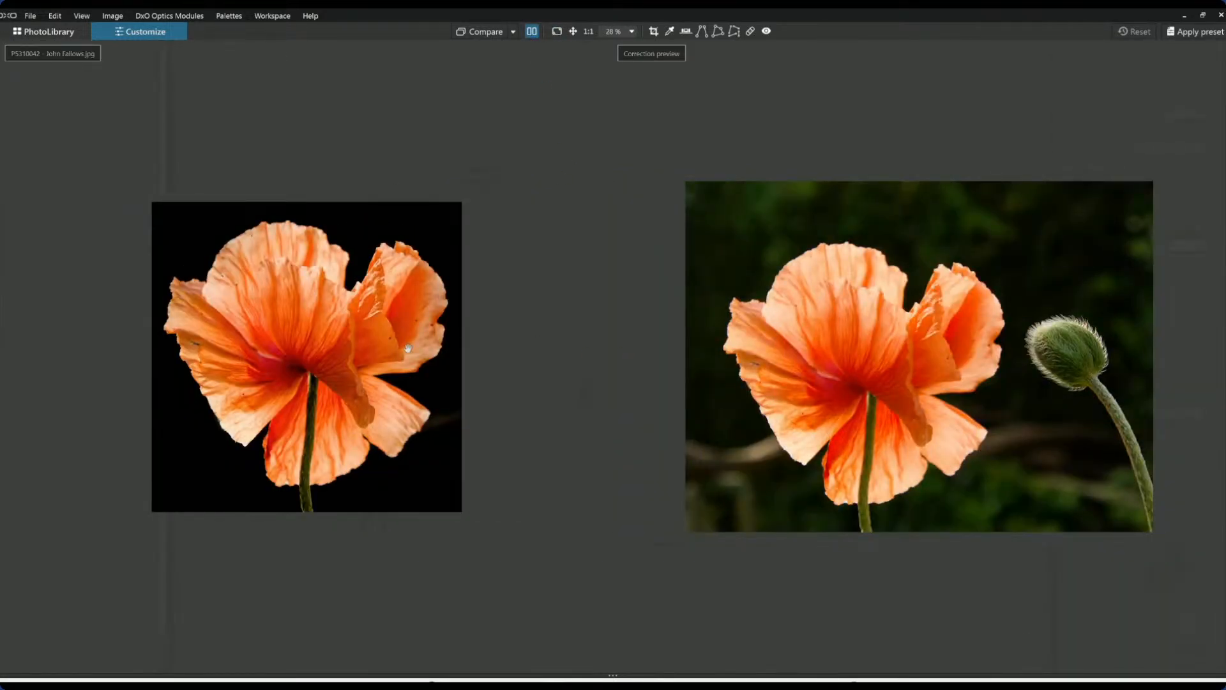
{"action": "scroll", "coordinate": [408, 348], "scroll_direction": "up", "scroll_amount": 1}
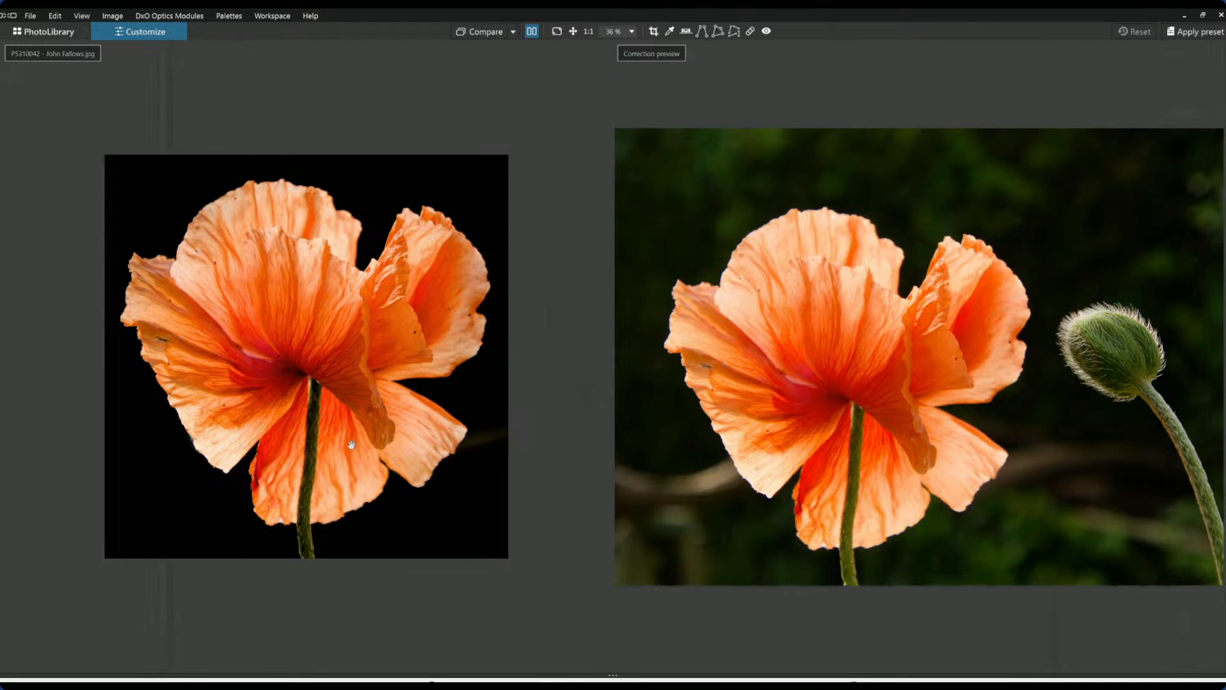
Leave the side-by-side view and alternate the full-size view between the edited JPG reference and the uncropped original.
{"action": "left_click", "coordinate": [534, 32]}
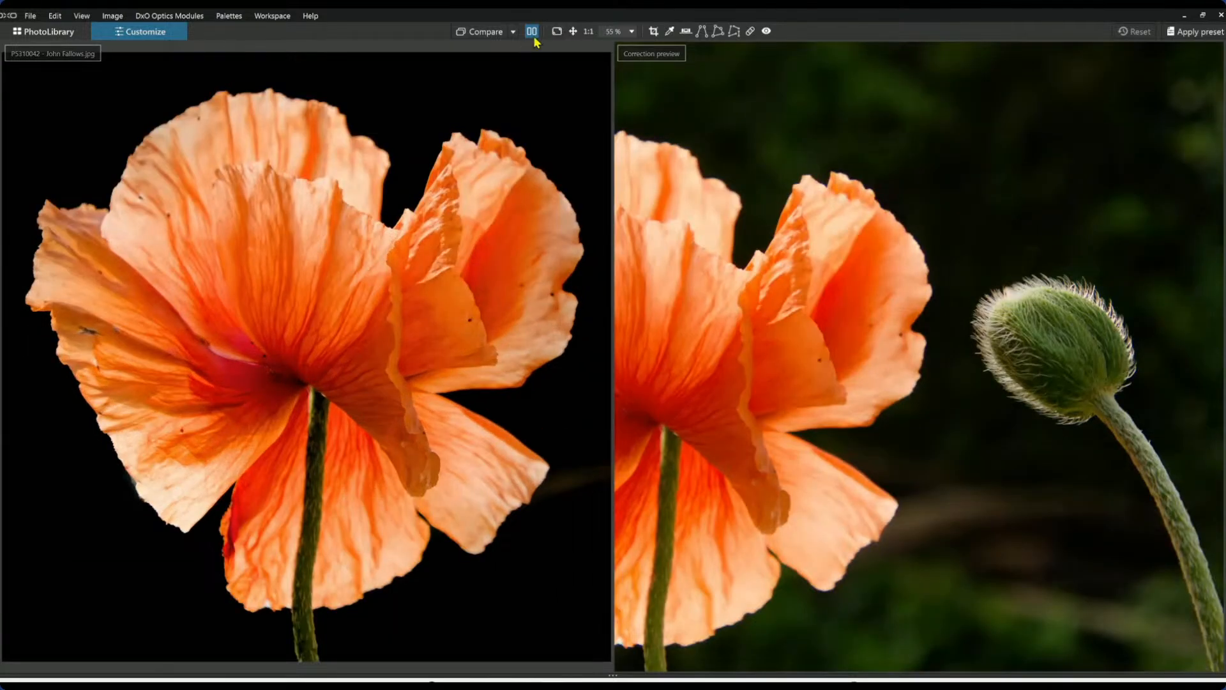
{"action": "left_click", "coordinate": [534, 31]}
{"action": "left_click", "coordinate": [495, 34]}
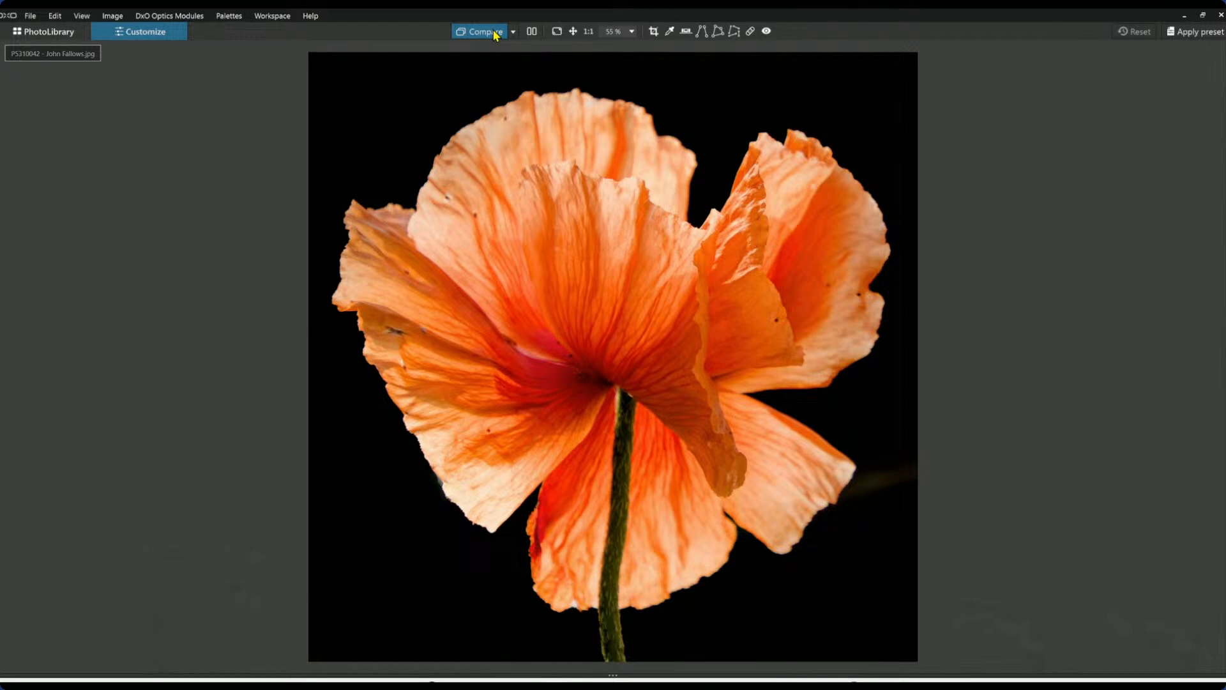
{"action": "left_click", "coordinate": [495, 33]}
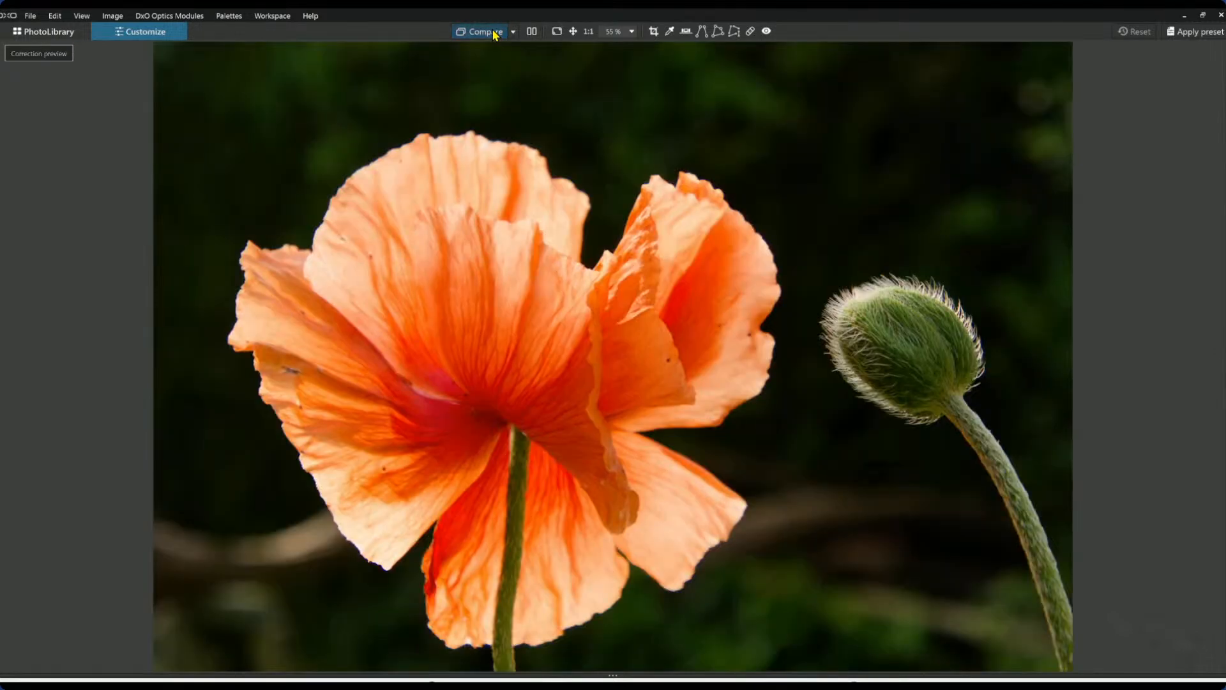
{"action": "left_click", "coordinate": [495, 34]}
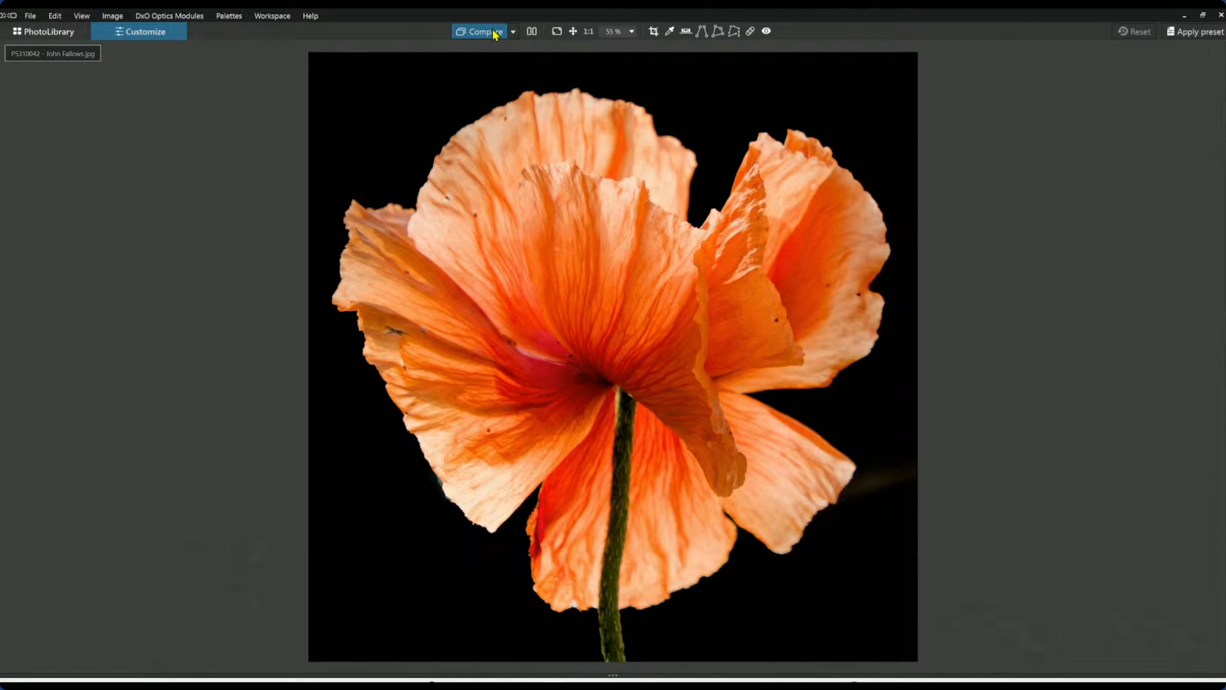
{"action": "left_click", "coordinate": [495, 33]}
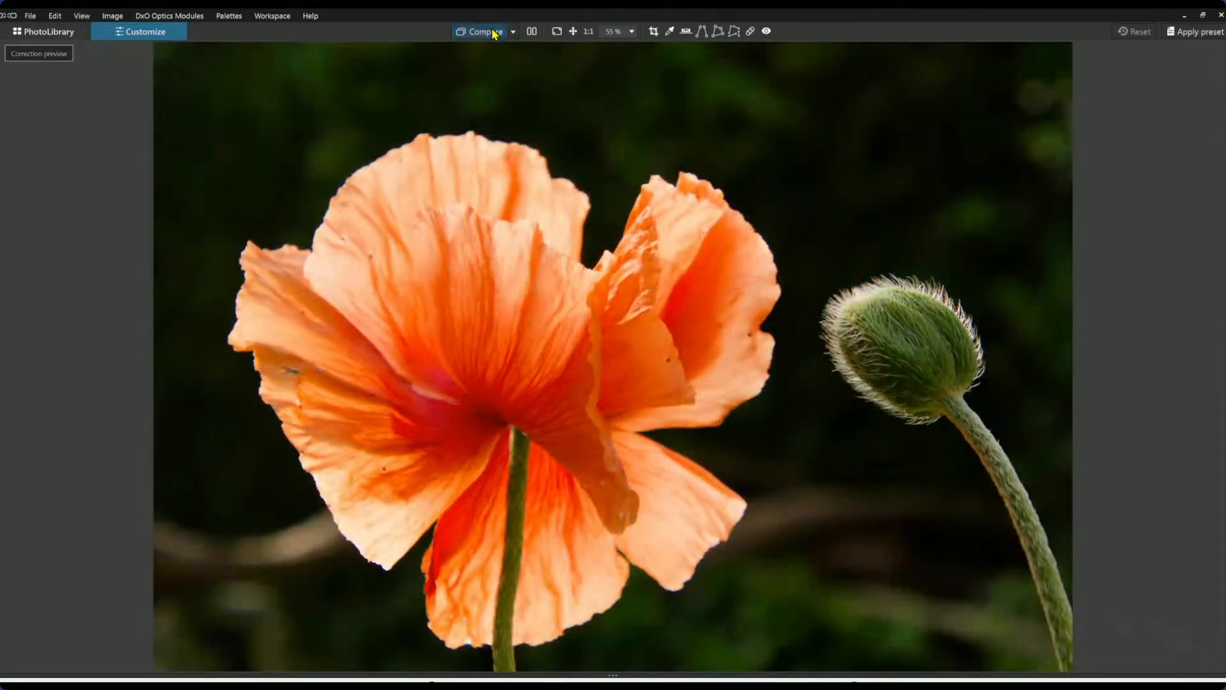
{"action": "scroll", "coordinate": [931, 490], "scroll_direction": "down", "scroll_amount": 2}
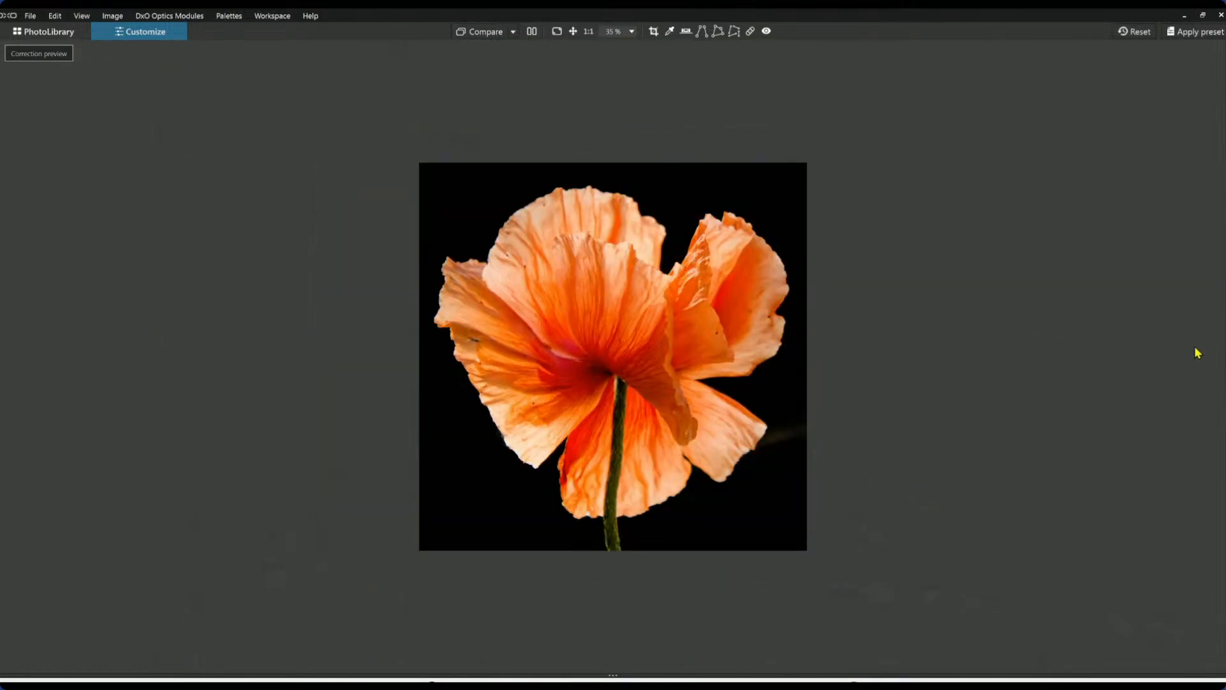
Add a control point at the poppy's centre, enlarge its radius over most of the flower and set its microcontrast to 75.
{"action": "left_click", "coordinate": [1224, 356]}
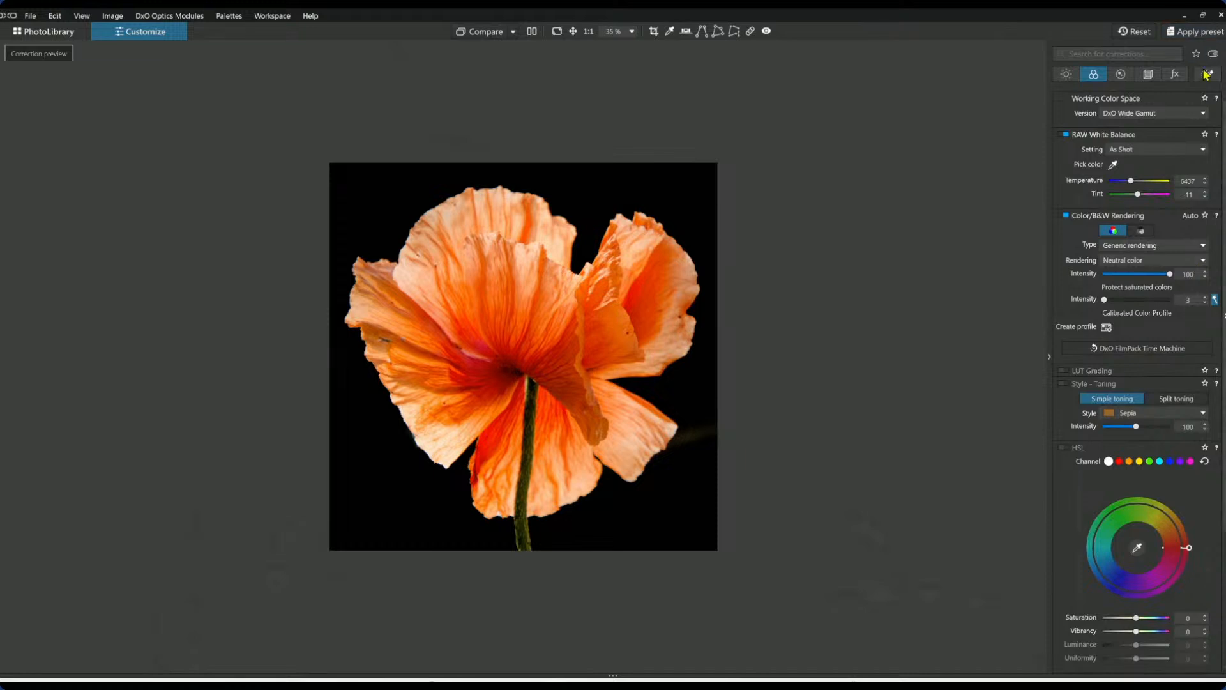
{"action": "left_click", "coordinate": [1208, 76]}
{"action": "left_click", "coordinate": [1094, 115]}
{"action": "left_click", "coordinate": [516, 349]}
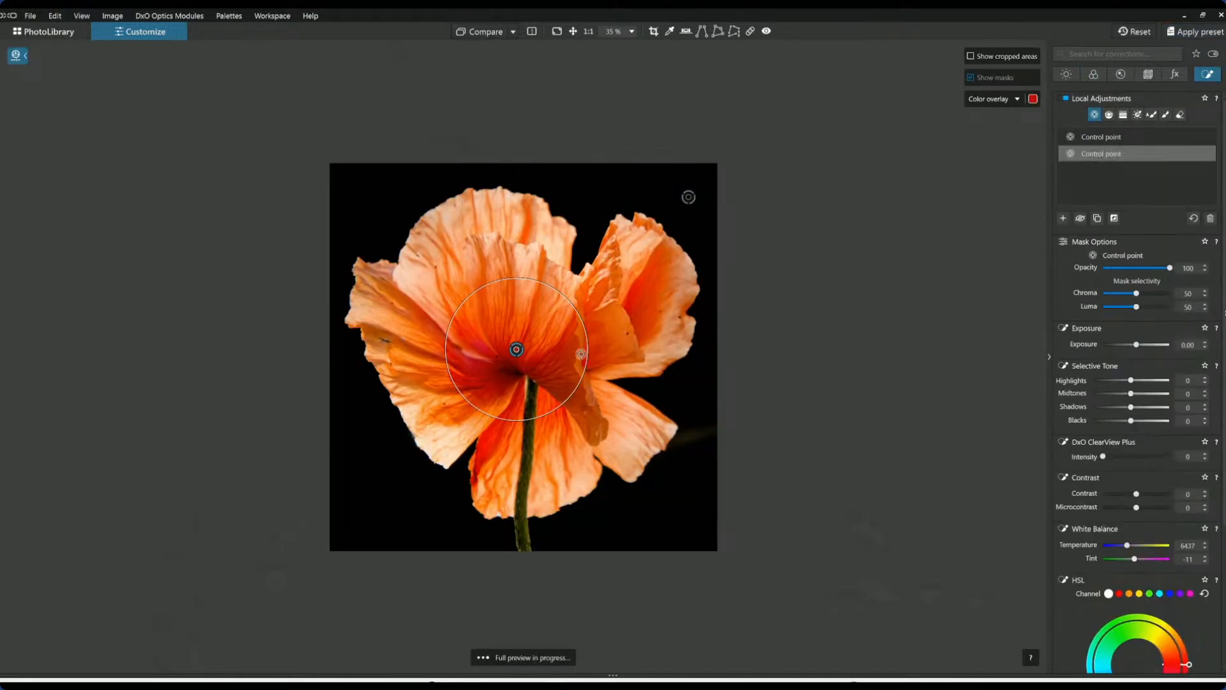
{"action": "left_click_drag", "start_coordinate": [584, 356], "coordinate": [635, 383]}
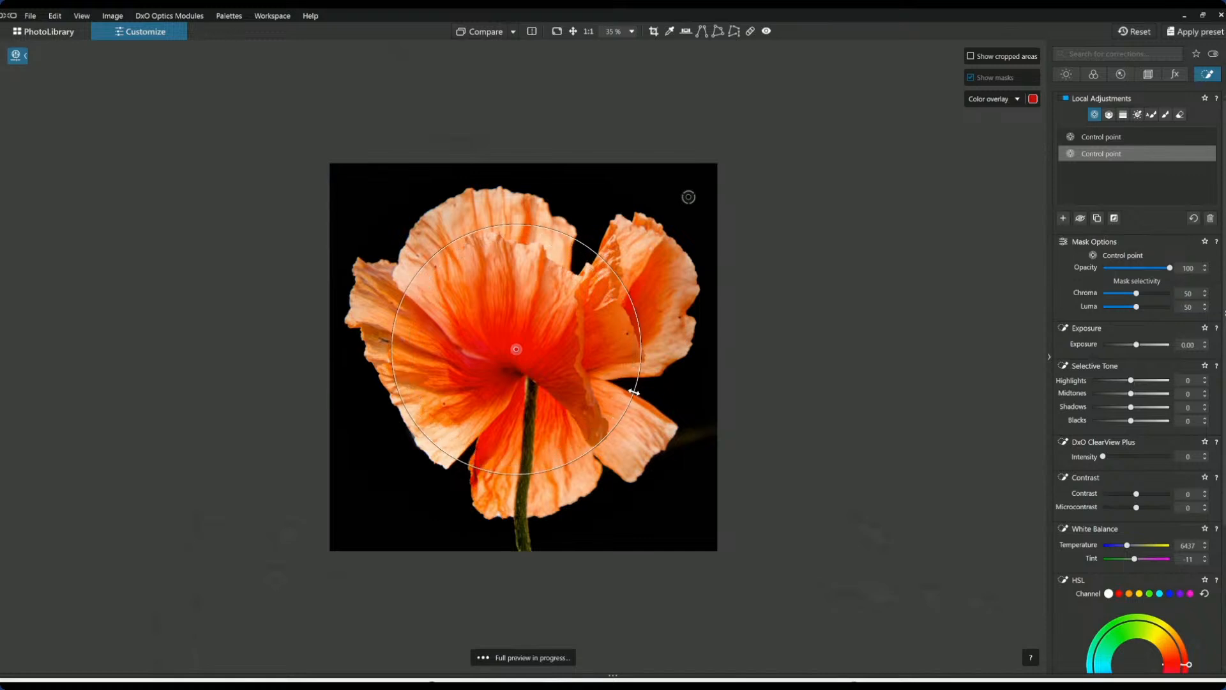
{"action": "left_click", "coordinate": [1161, 508]}
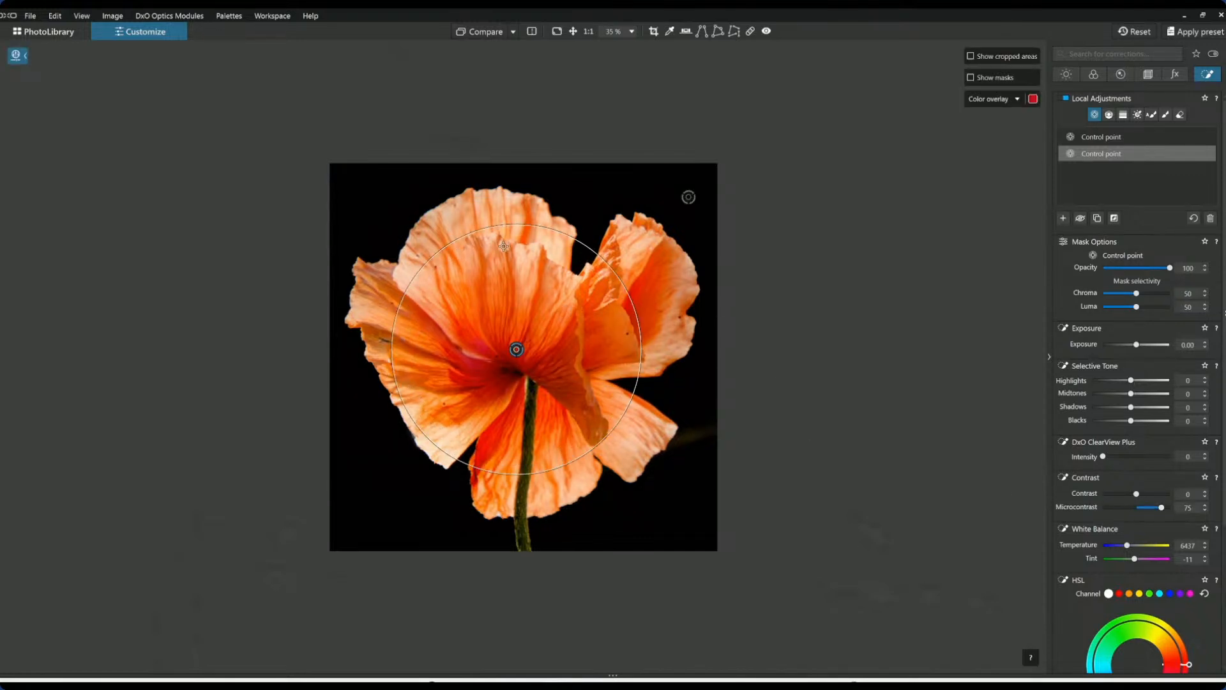
Extend the centre control point's mask with further points on the upper-left, right and lower petals.
{"action": "left_click", "coordinate": [474, 376]}
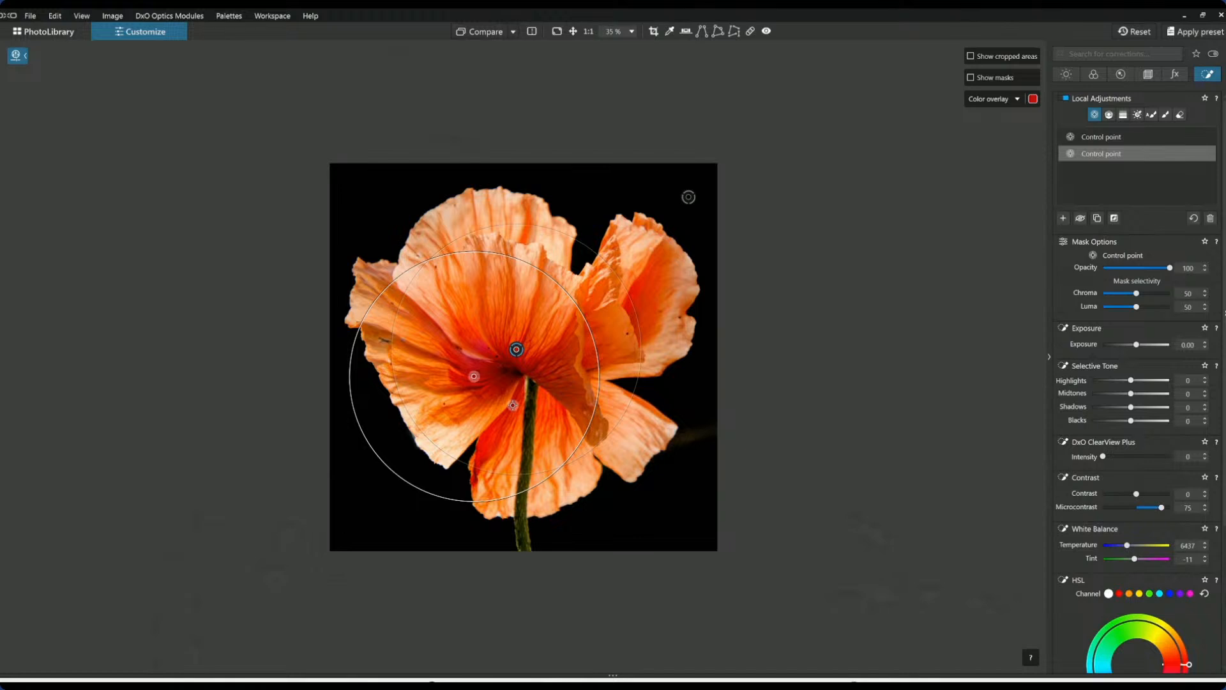
{"action": "left_click_drag", "start_coordinate": [474, 376], "coordinate": [444, 297]}
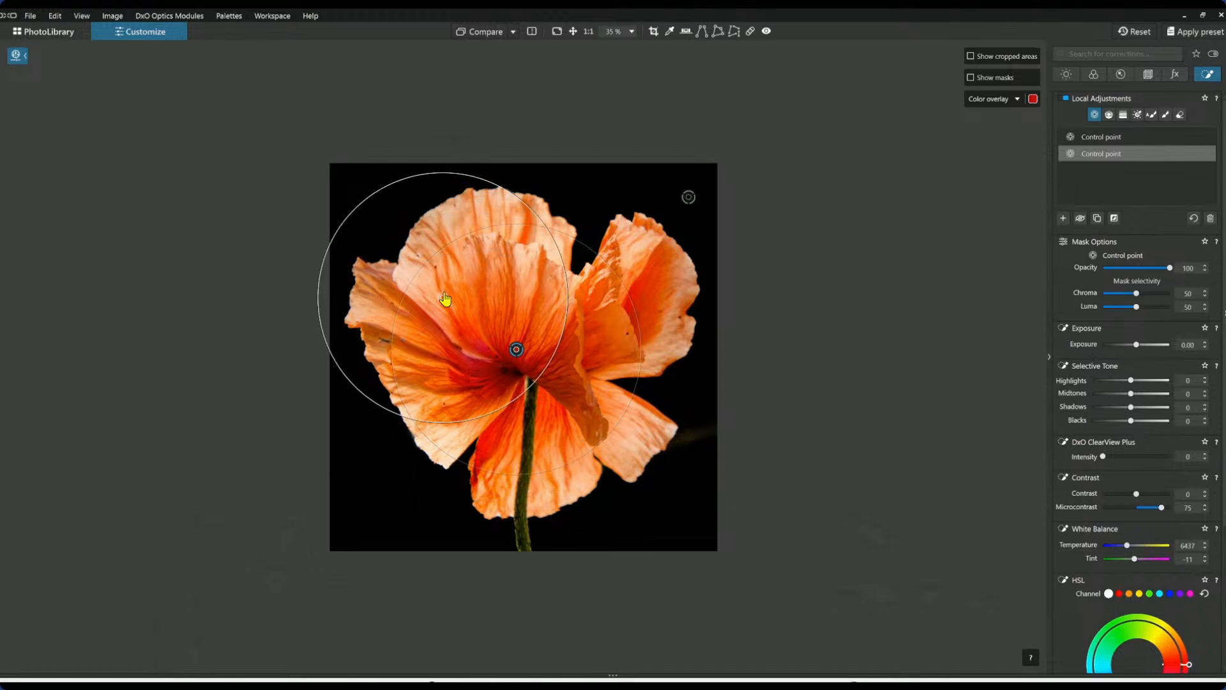
{"action": "left_click", "coordinate": [642, 299]}
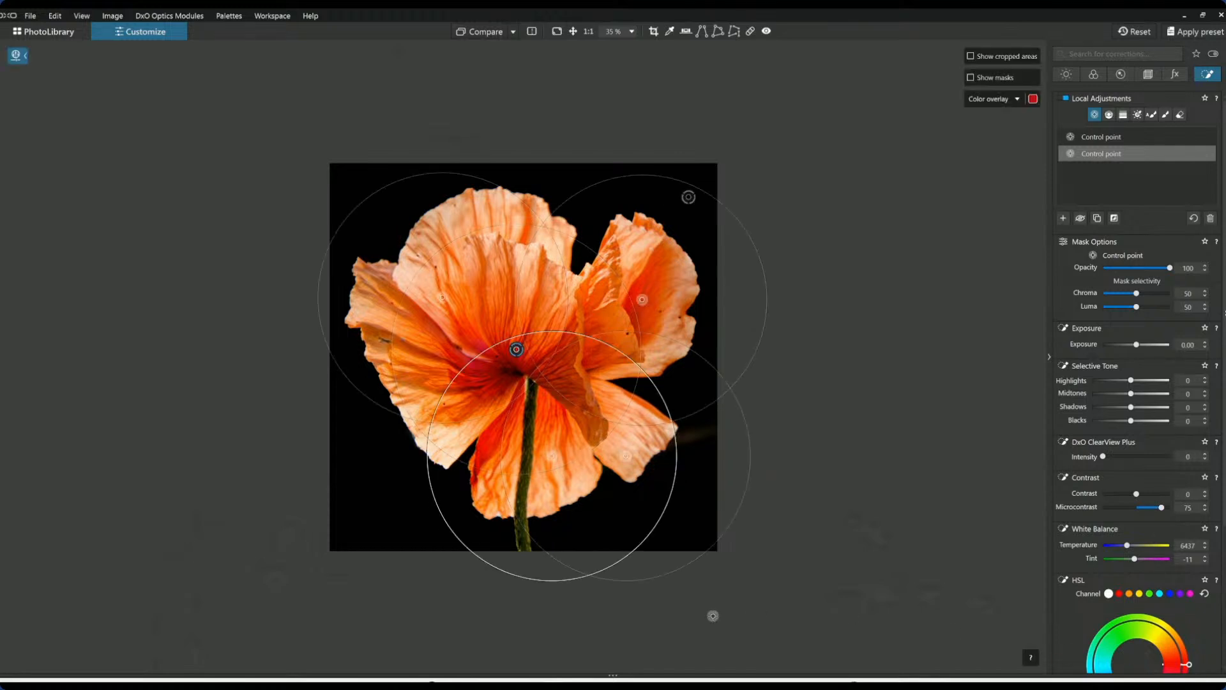
{"action": "scroll", "coordinate": [709, 613], "scroll_direction": "up", "scroll_amount": 1}
{"action": "left_click", "coordinate": [857, 549]}
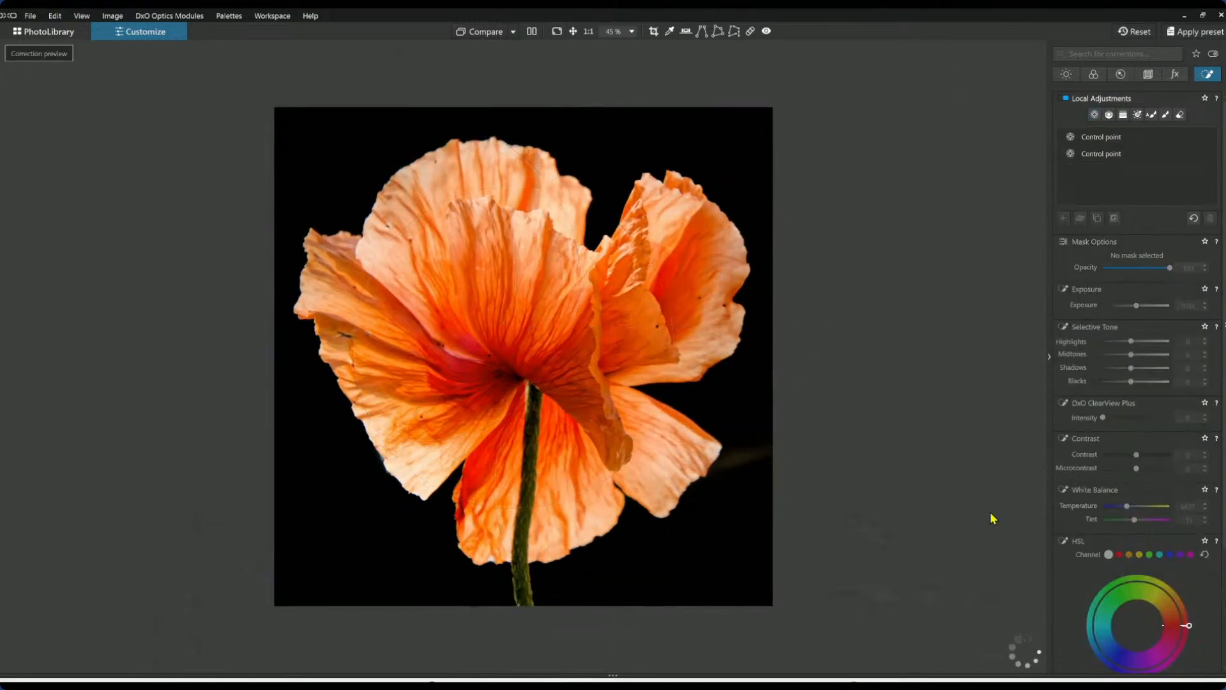
Compare the adjusted poppy with the JPG reference image.
{"action": "scroll", "coordinate": [910, 503], "scroll_direction": "up", "scroll_amount": 1}
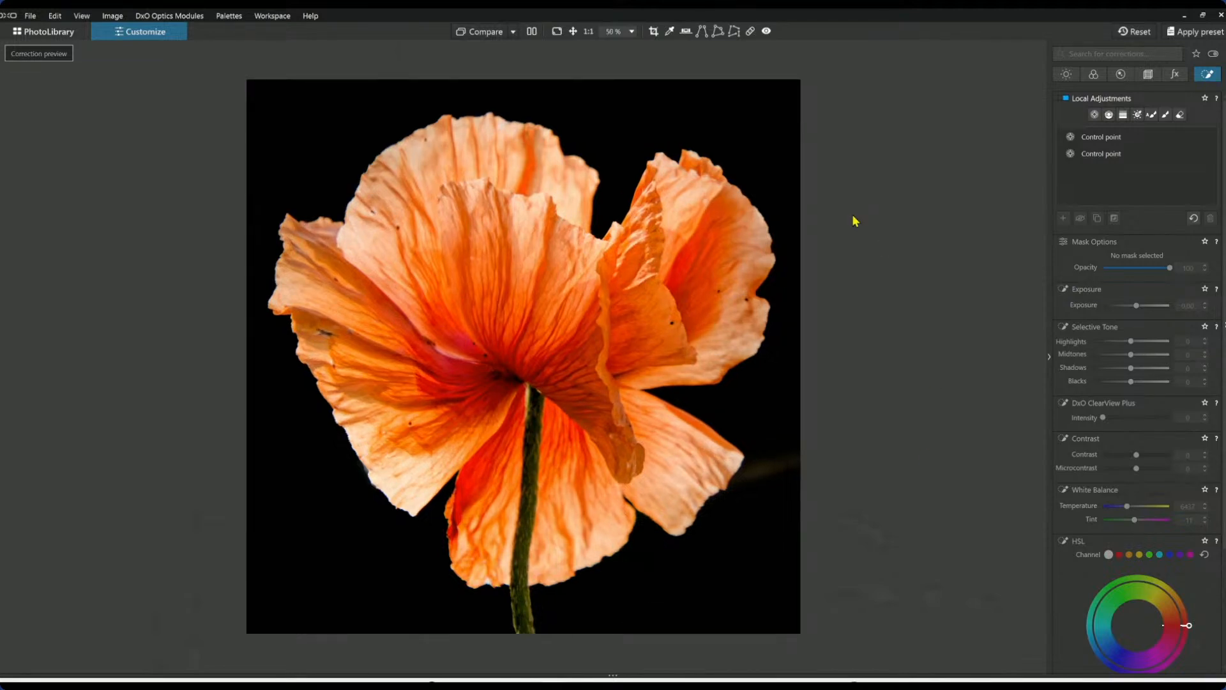
{"action": "left_click", "coordinate": [461, 31]}
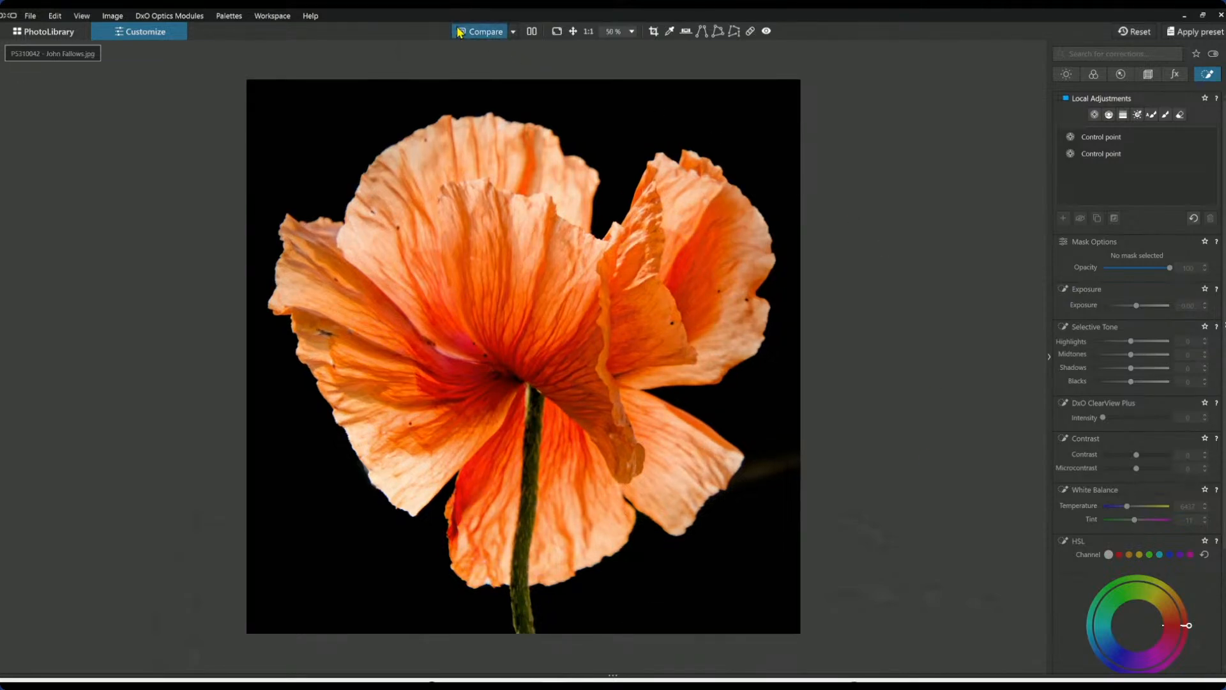
{"action": "left_click", "coordinate": [513, 33]}
{"action": "left_click", "coordinate": [513, 35]}
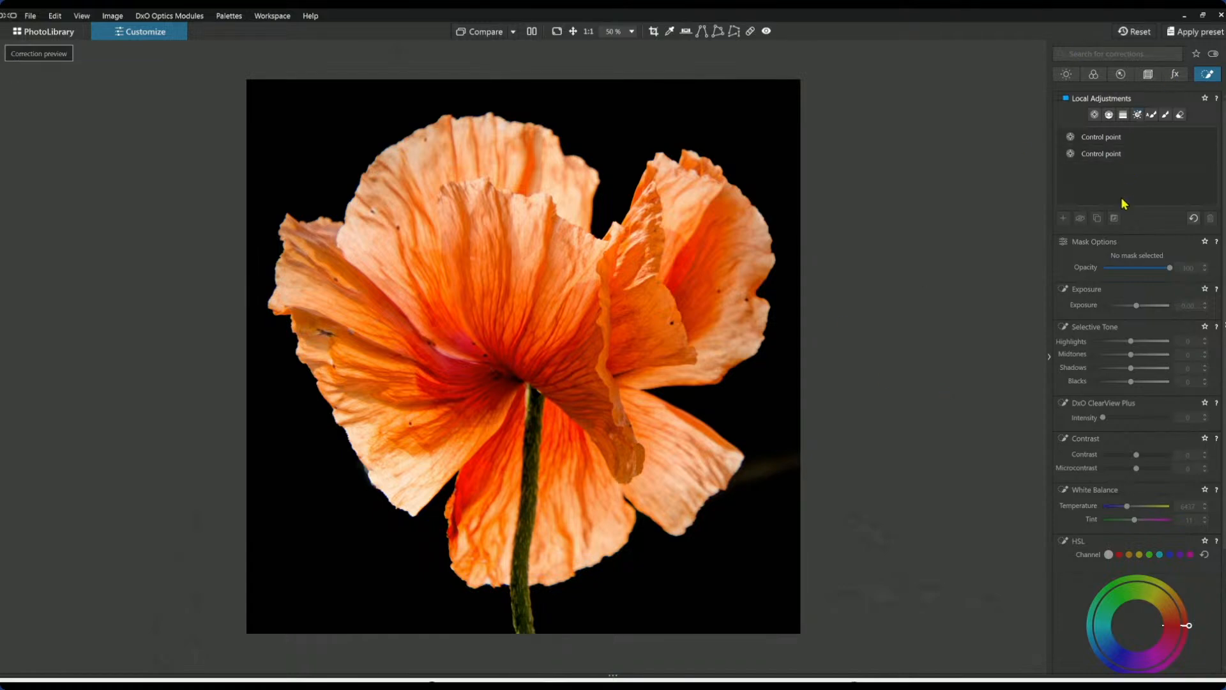
Raise the petal mask's microcontrast to 100 and set its highlights to 17.
{"action": "left_click", "coordinate": [1125, 153]}
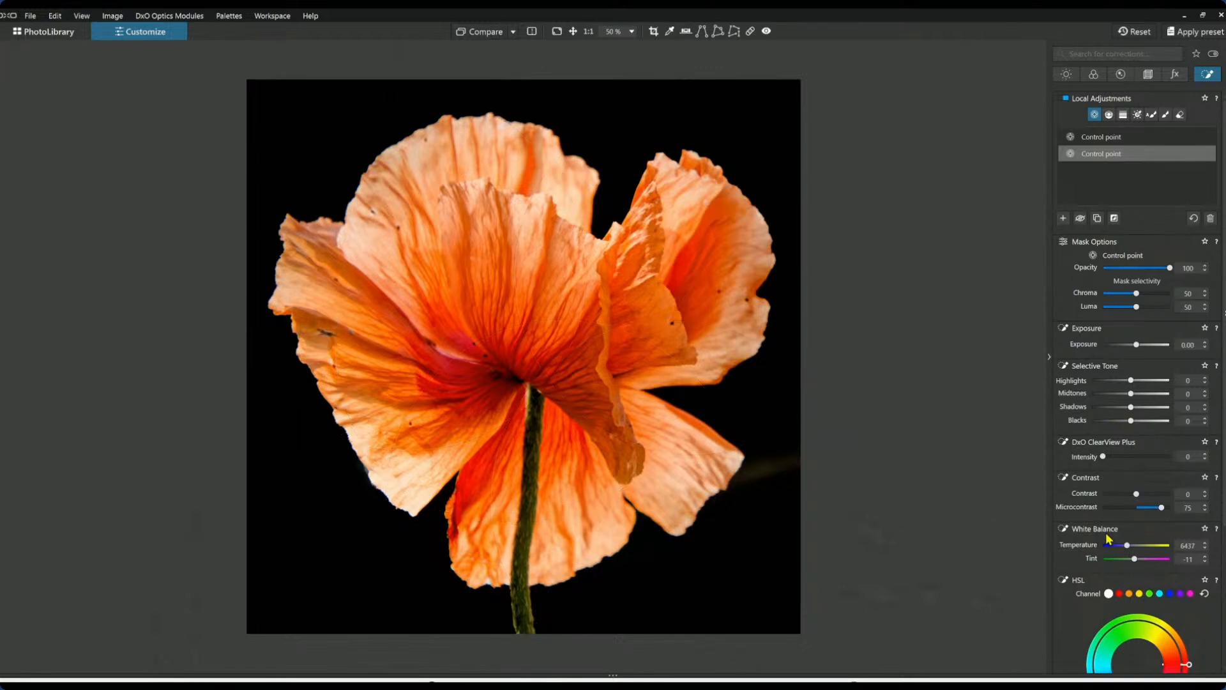
{"action": "left_click_drag", "start_coordinate": [1161, 508], "coordinate": [1172, 508]}
{"action": "left_click_drag", "start_coordinate": [1147, 381], "coordinate": [1139, 380]}
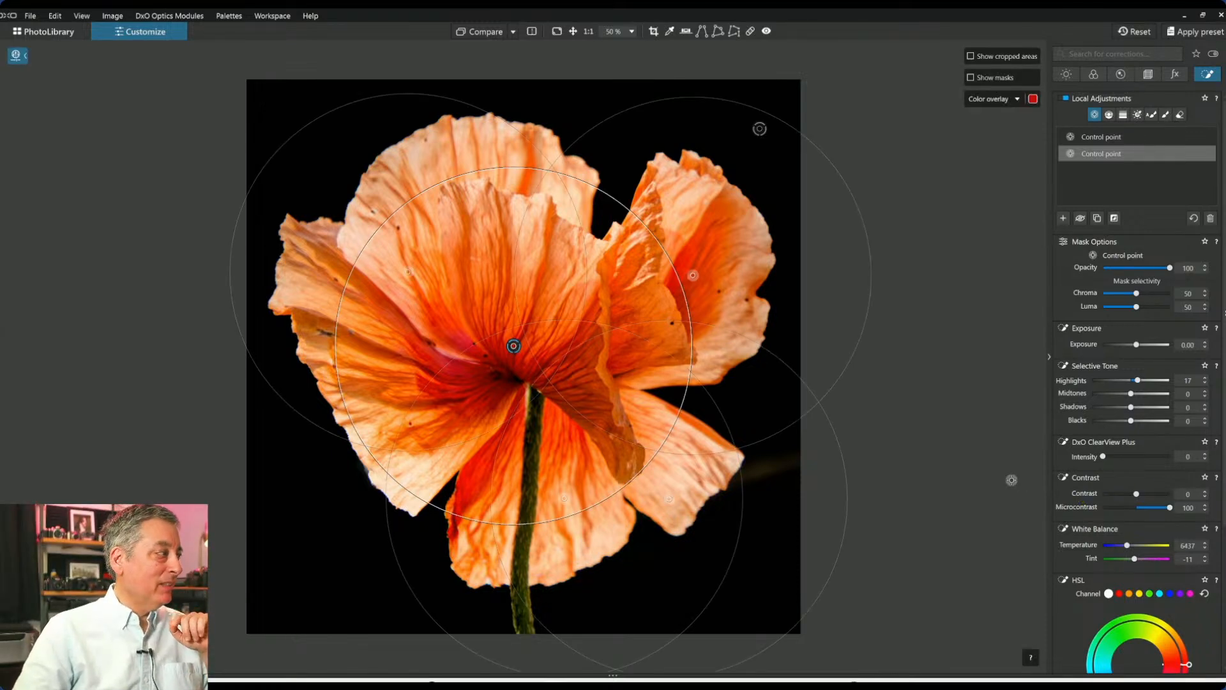
{"action": "key", "text": "Escape"}
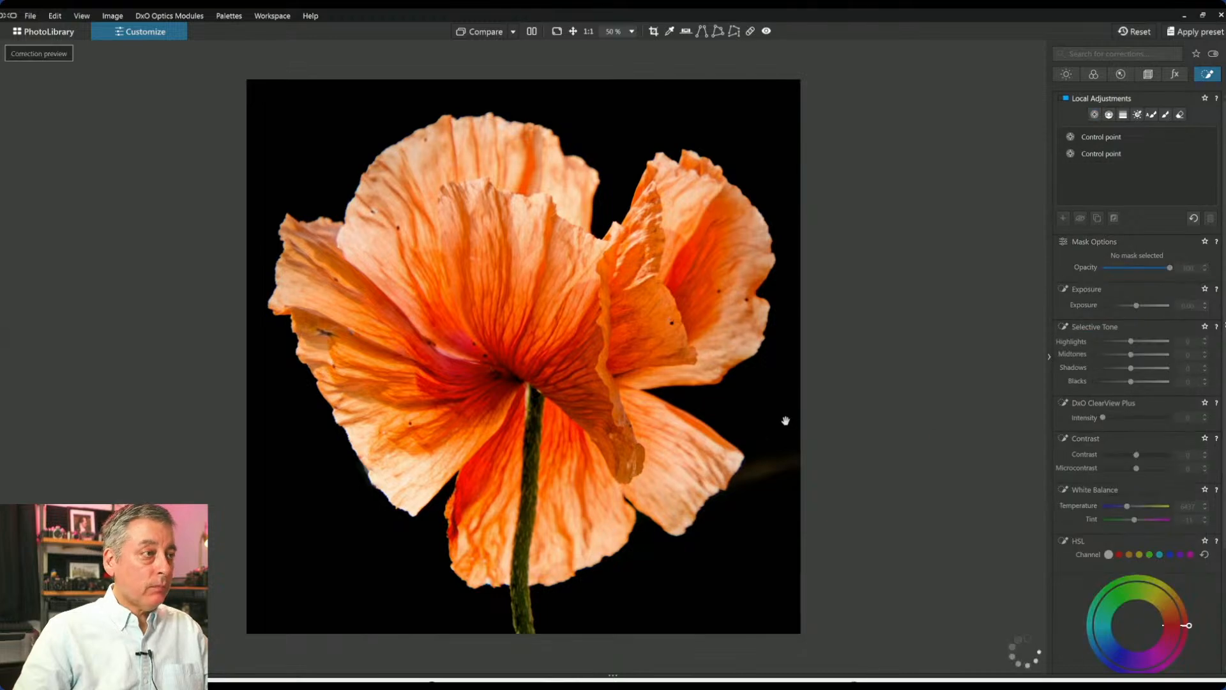
Open the church interior photo from the library for editing and show its geometry corrections.
{"action": "left_click", "coordinate": [49, 32]}
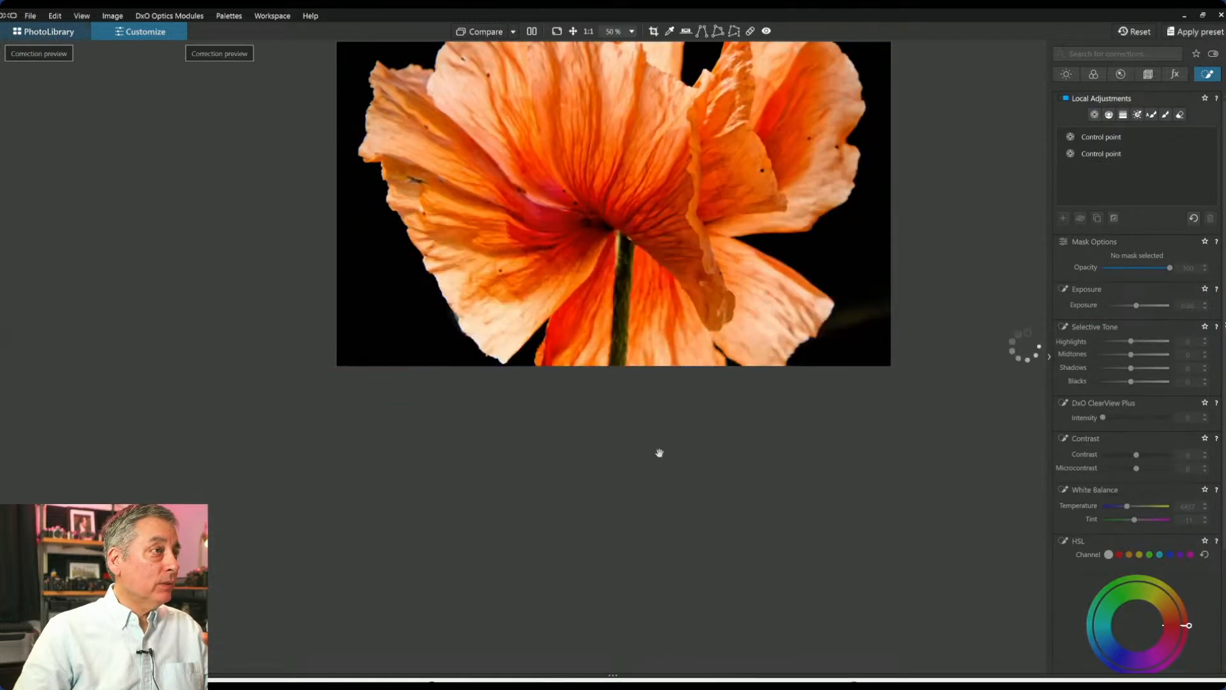
{"action": "double_click", "coordinate": [827, 636]}
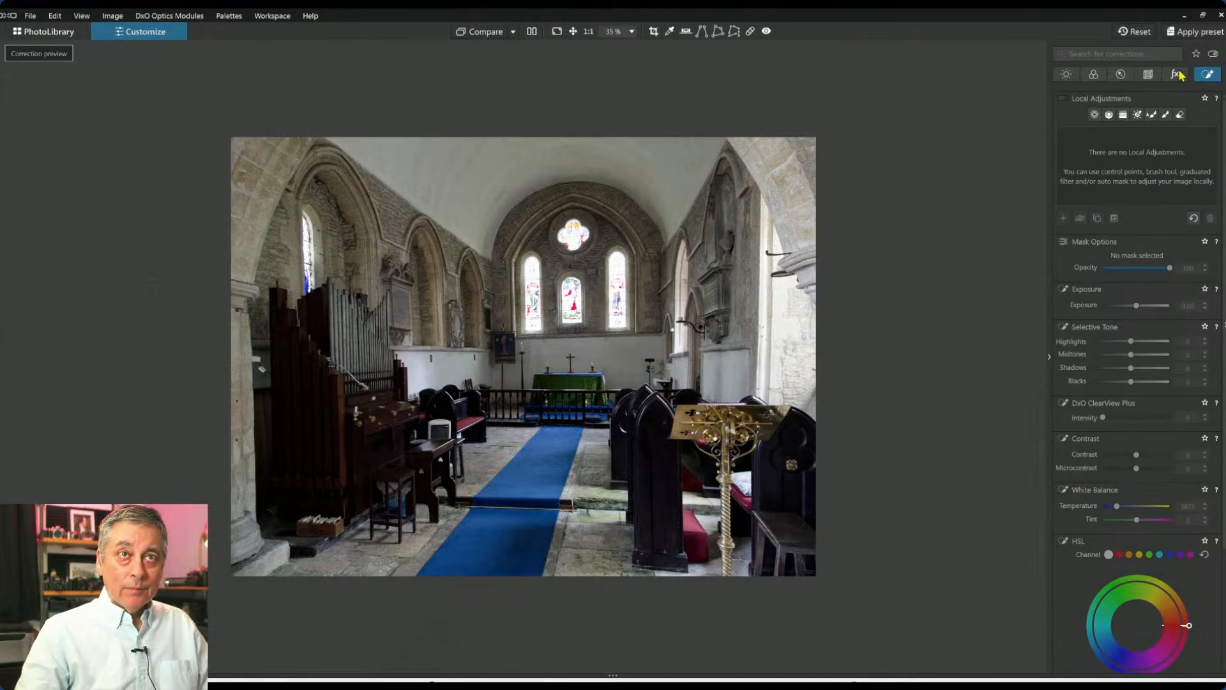
{"action": "left_click", "coordinate": [1148, 74]}
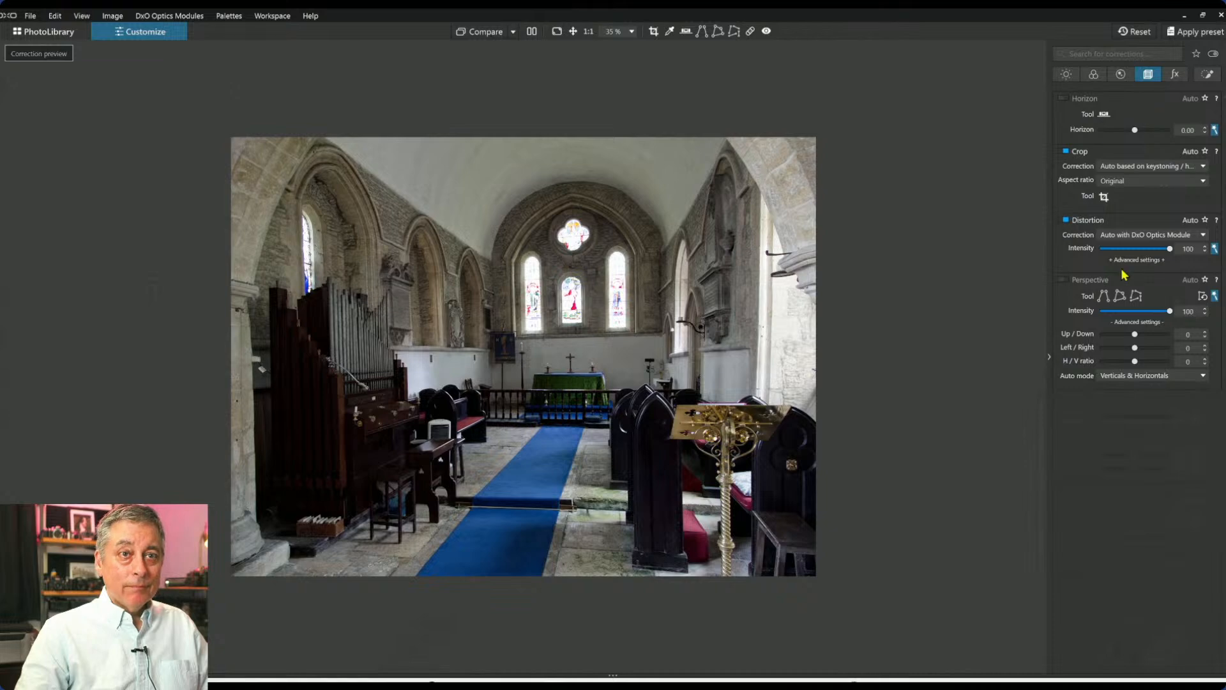
Compare the church interior with and without the automatic Verticals & Horizontals perspective correction, leaving the correction off.
{"action": "left_click", "coordinate": [1066, 279]}
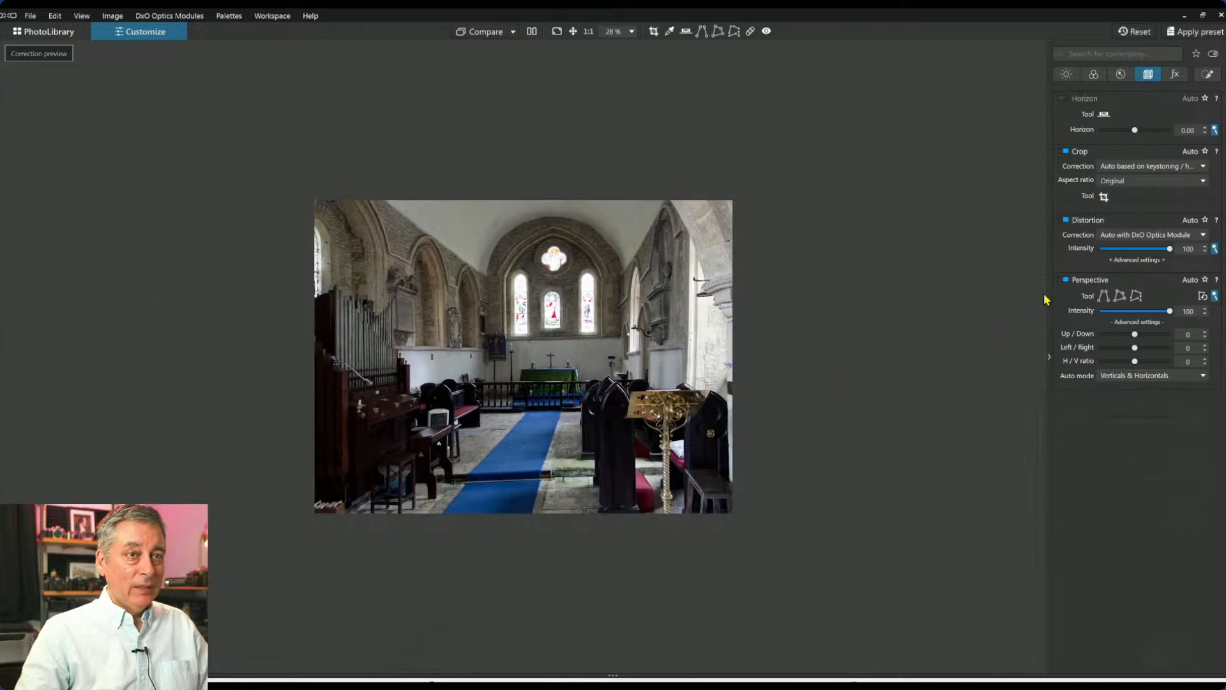
{"action": "left_click", "coordinate": [1066, 280]}
{"action": "left_click", "coordinate": [1066, 281]}
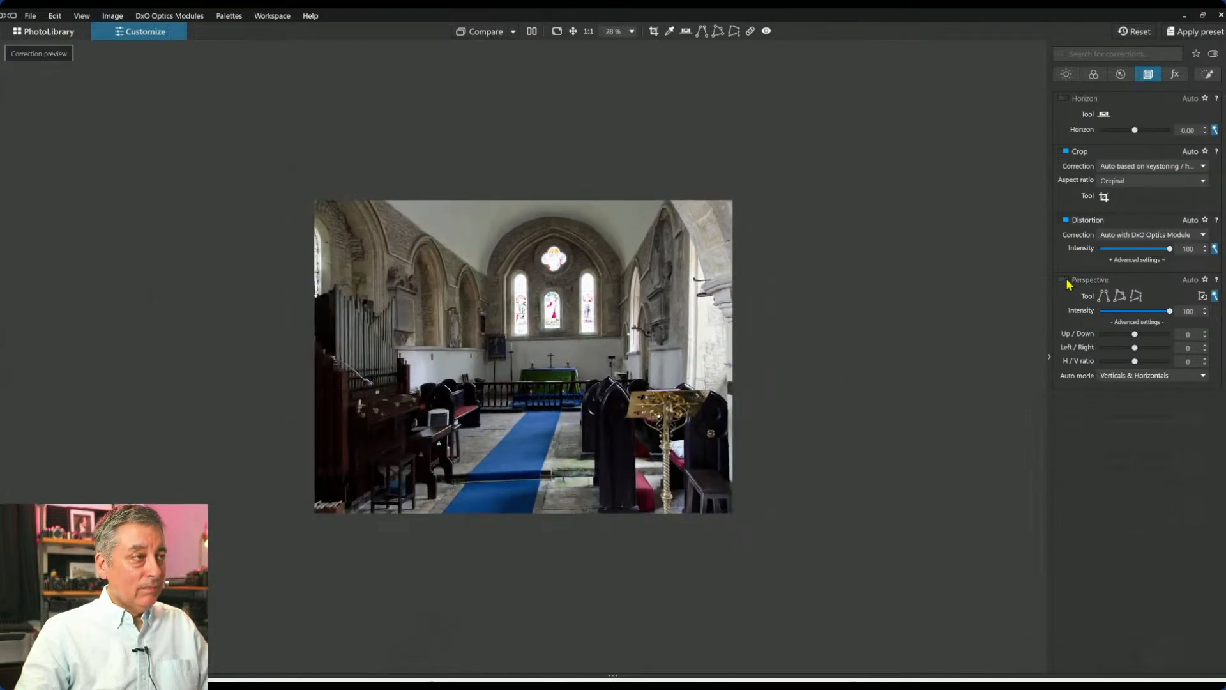
{"action": "left_click", "coordinate": [1066, 281]}
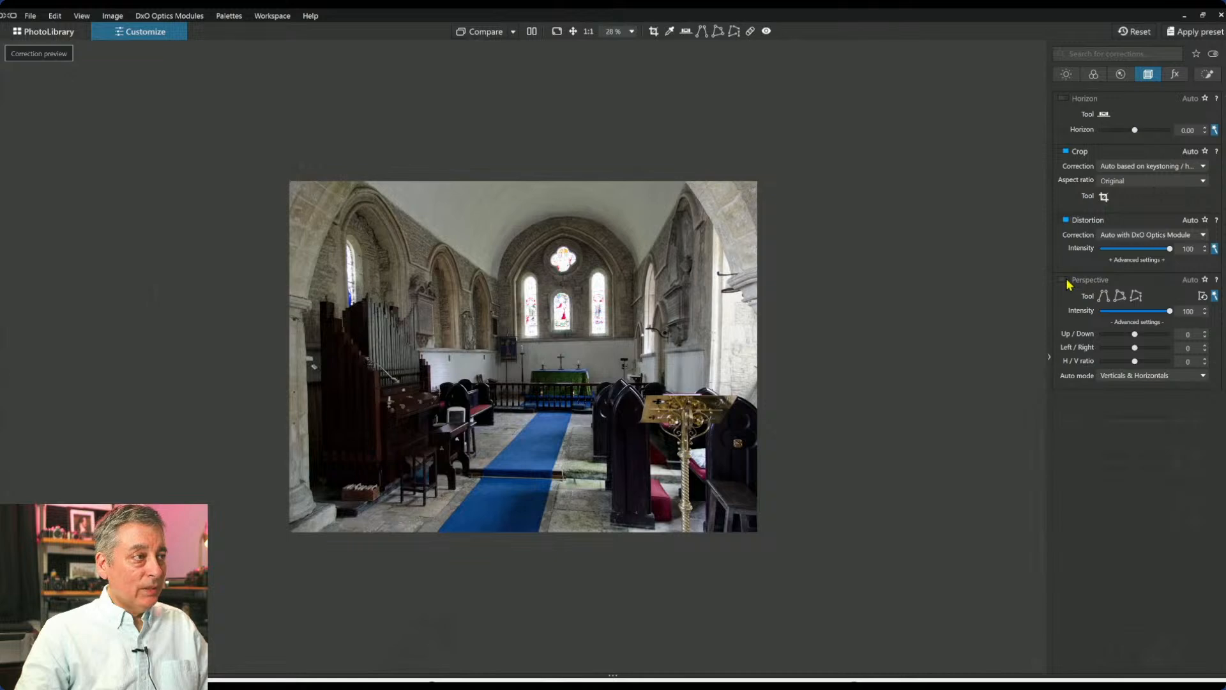
{"action": "left_click", "coordinate": [1066, 280]}
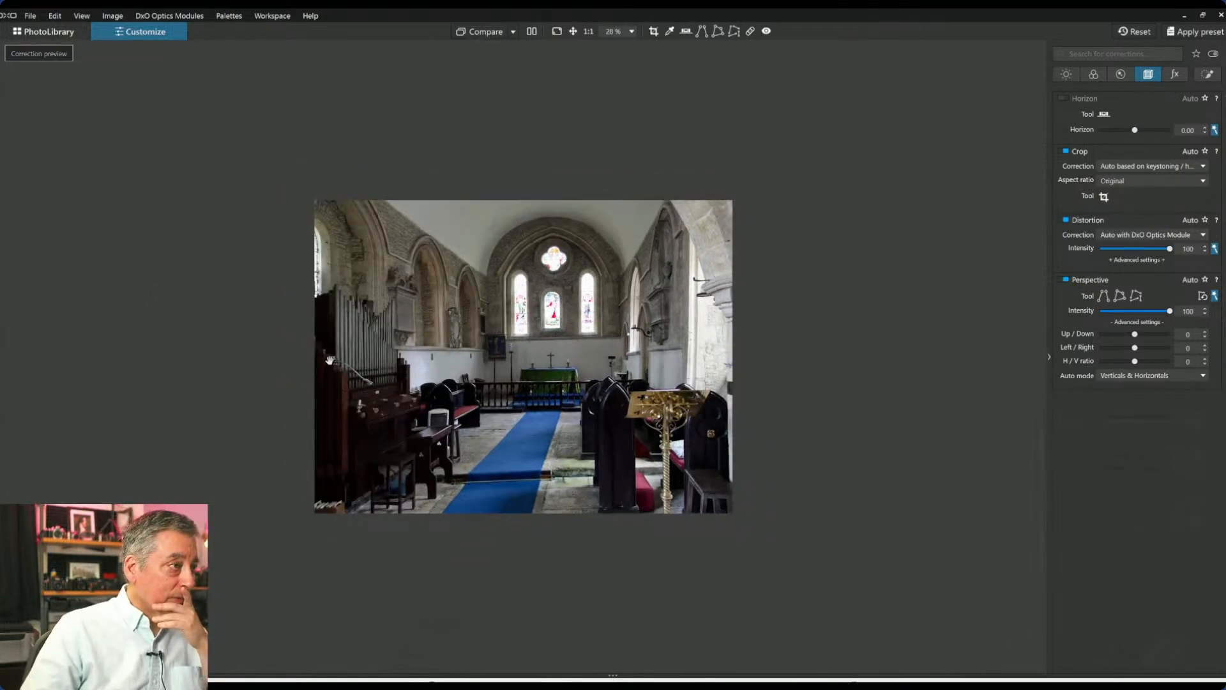
{"action": "left_click", "coordinate": [1066, 281]}
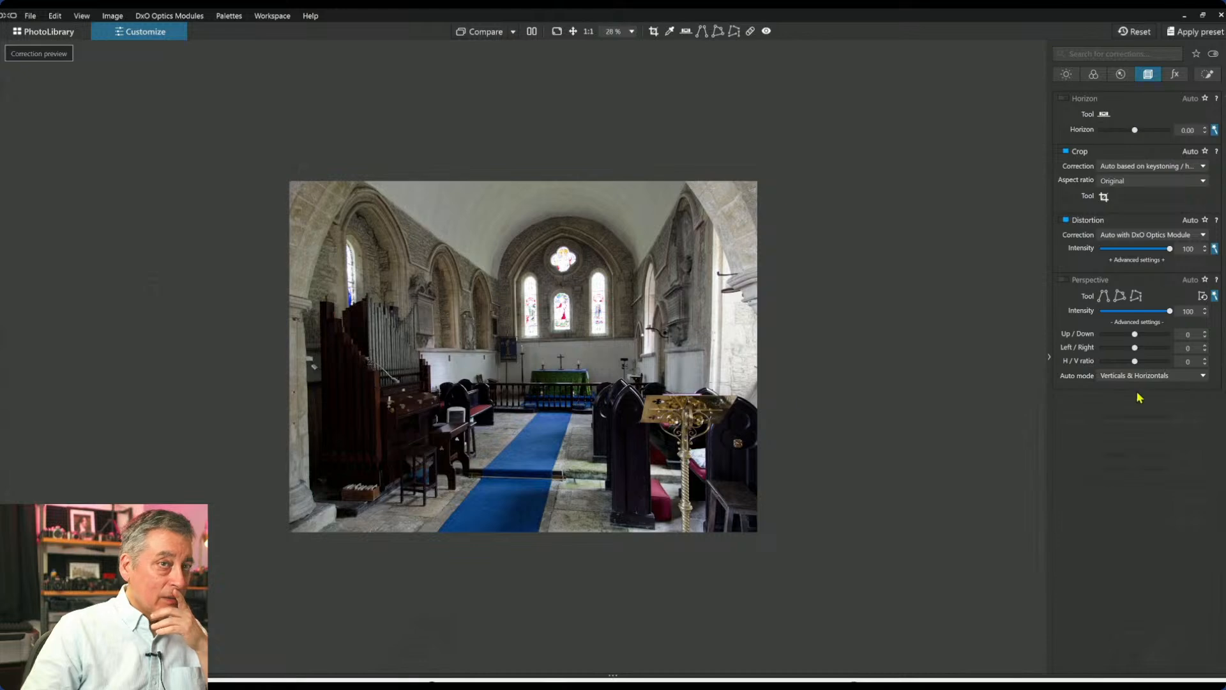
Start a force-parallel perspective correction on the church interior and align the first guide line with the stone pillar's edge beside the organ.
{"action": "left_click", "coordinate": [1104, 295]}
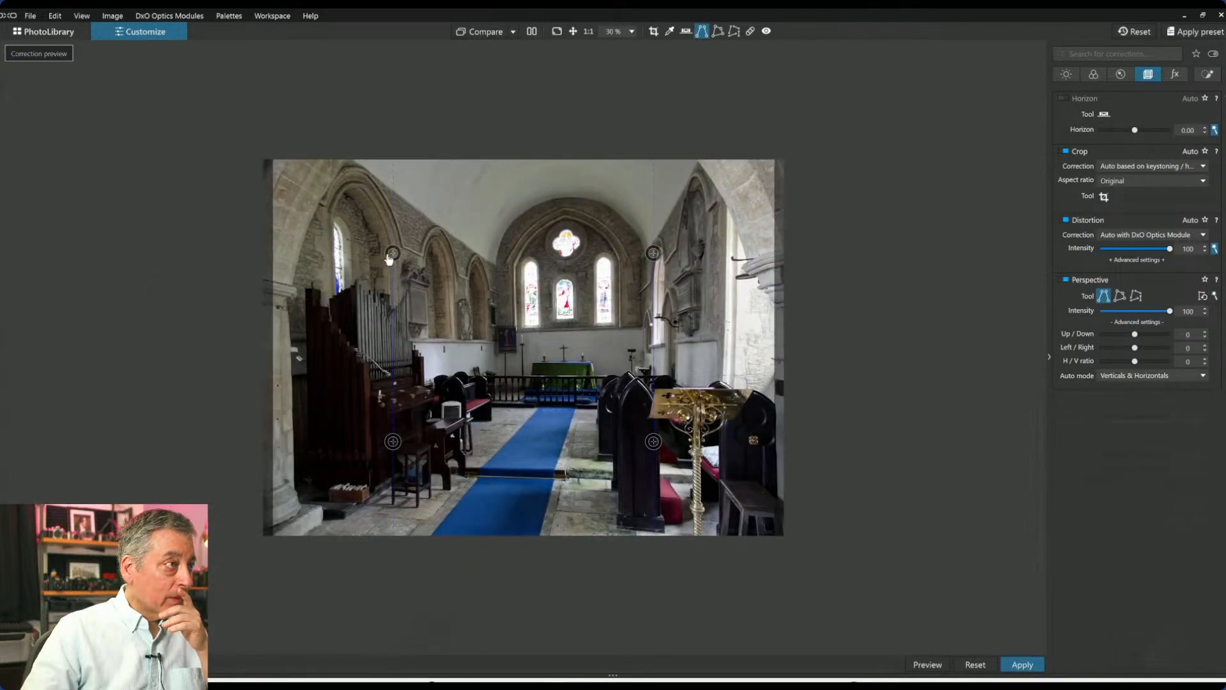
{"action": "left_click_drag", "start_coordinate": [392, 255], "coordinate": [290, 316]}
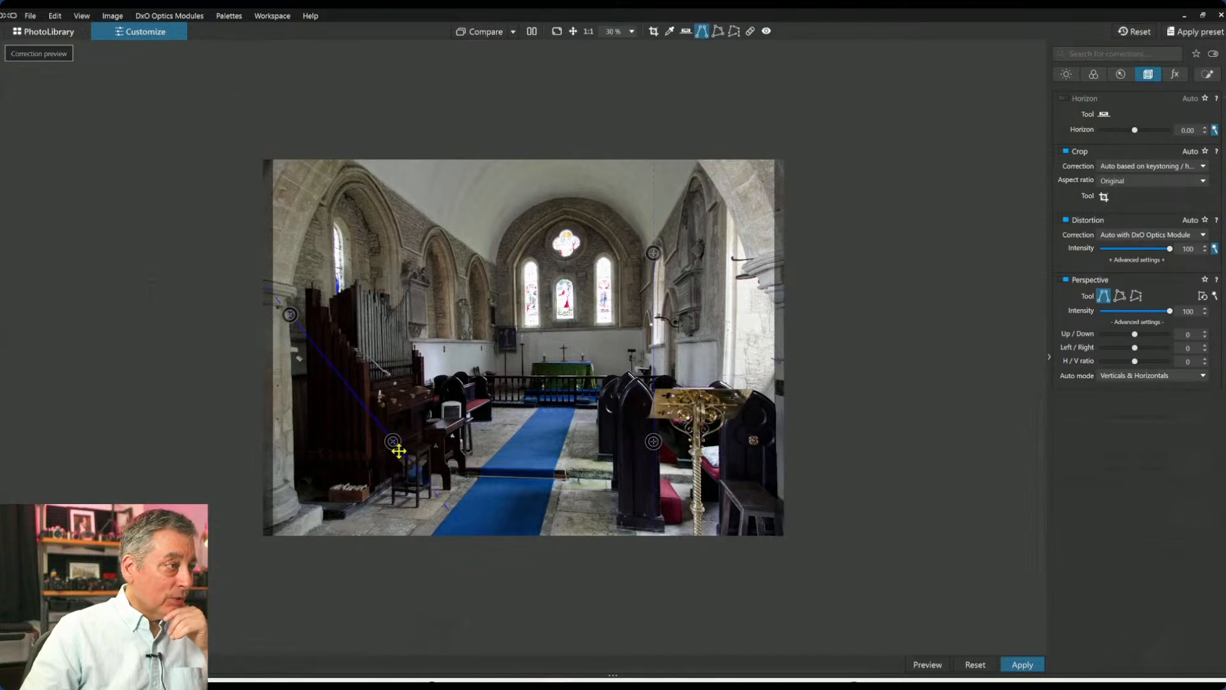
{"action": "left_click_drag", "start_coordinate": [394, 442], "coordinate": [300, 490]}
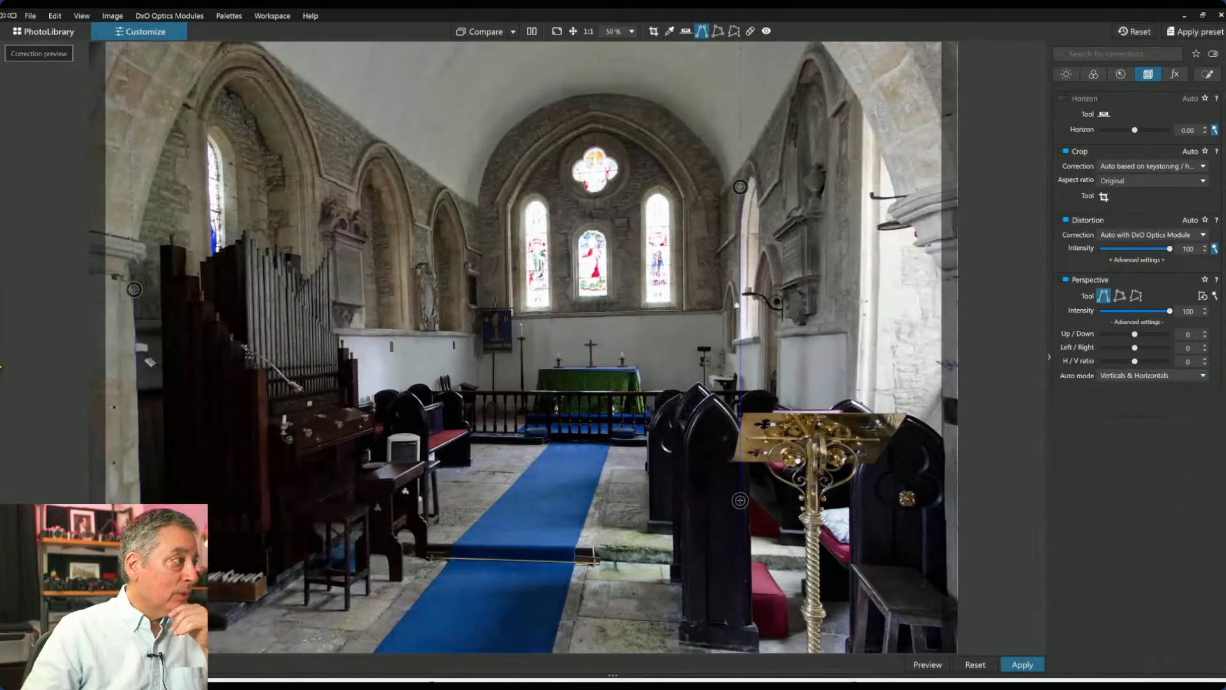
{"action": "left_click", "coordinate": [1, 357]}
{"action": "scroll", "coordinate": [307, 285], "scroll_direction": "up", "scroll_amount": 4}
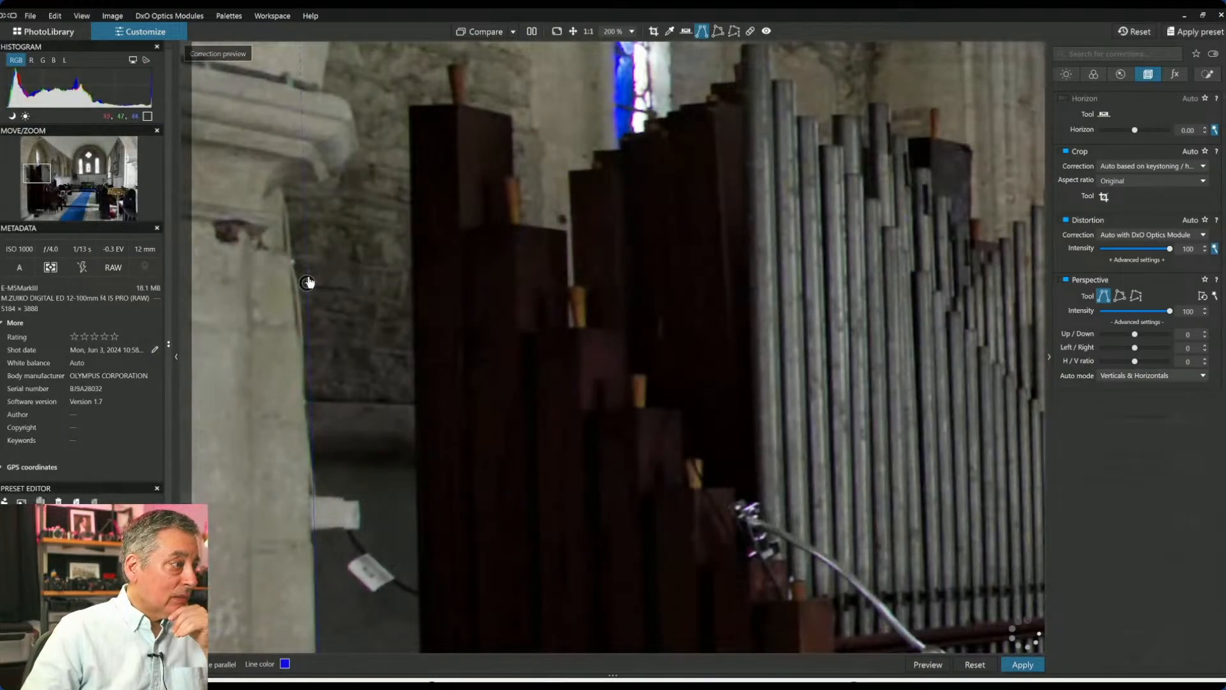
{"action": "left_click_drag", "start_coordinate": [307, 283], "coordinate": [314, 414]}
{"action": "scroll", "coordinate": [313, 414], "scroll_direction": "down", "scroll_amount": 1}
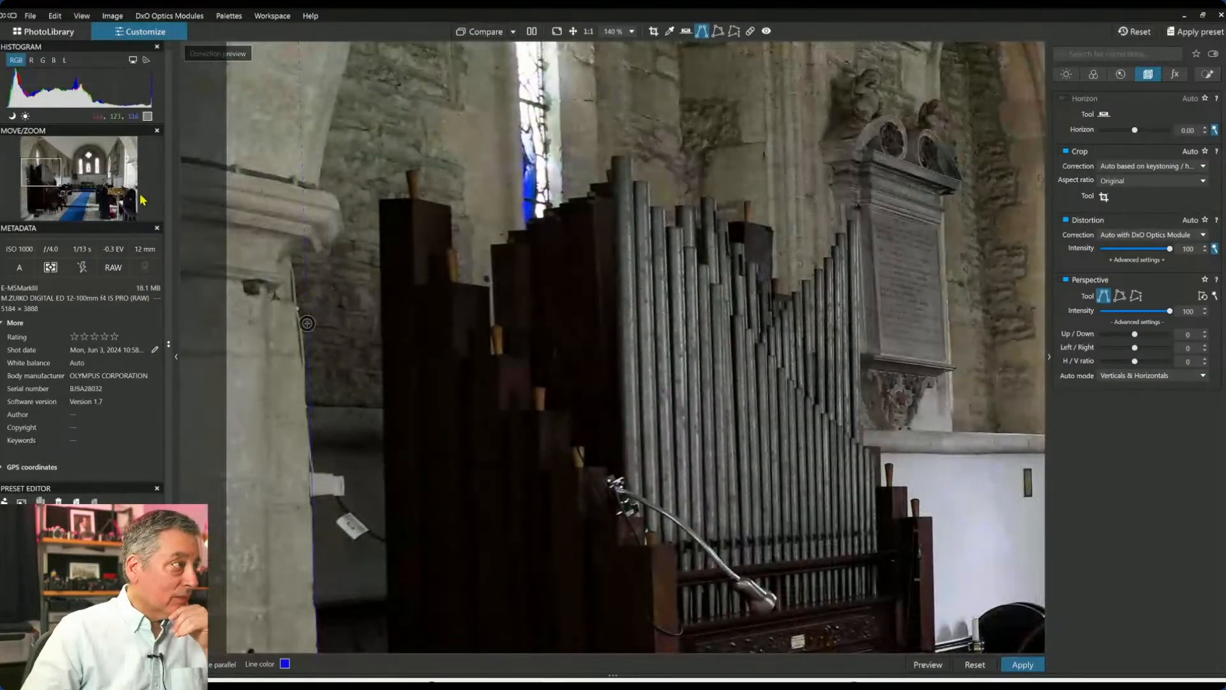
Move both ends of the first guide line from the stone pillar to the outer vertical edge of the organ casing.
{"action": "mouse_move", "coordinate": [48, 183]}
{"action": "left_mouse_down"}
{"action": "mouse_move", "coordinate": [36, 228]}
{"action": "mouse_move", "coordinate": [44, 191]}
{"action": "left_mouse_up"}
{"action": "left_click_drag", "start_coordinate": [308, 150], "coordinate": [382, 66]}
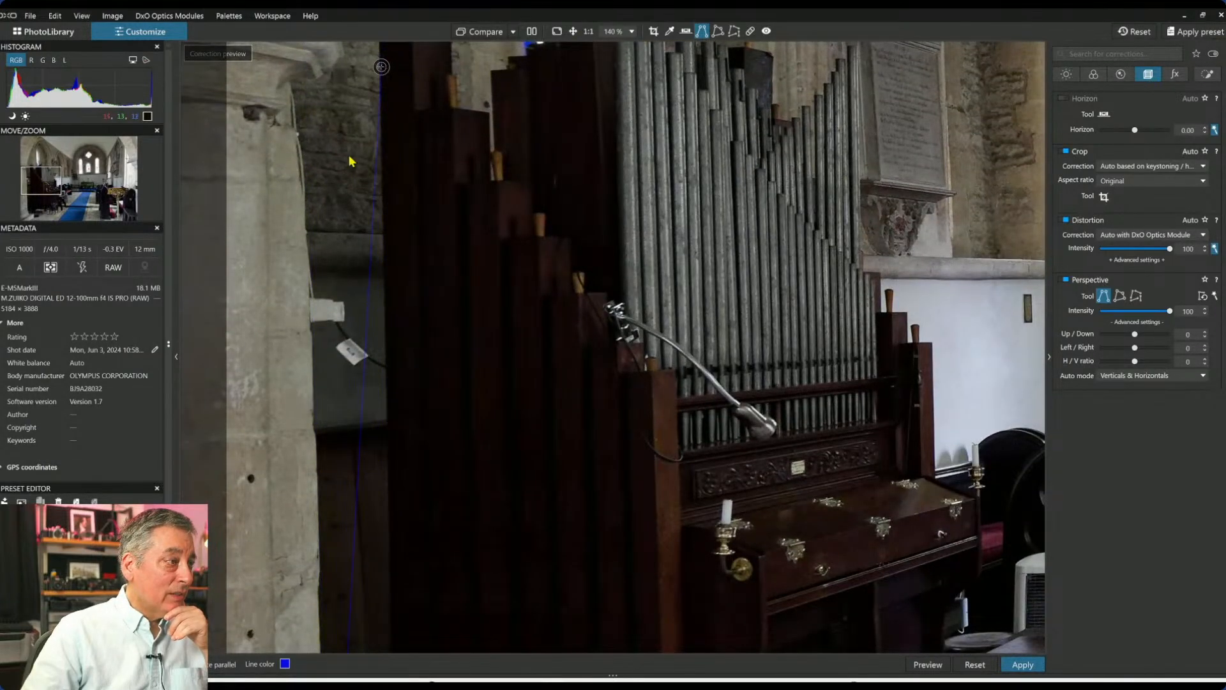
{"action": "scroll", "coordinate": [369, 328], "scroll_direction": "down", "scroll_amount": 2}
{"action": "scroll", "coordinate": [368, 328], "scroll_direction": "up", "scroll_amount": 1}
{"action": "left_click_drag", "start_coordinate": [51, 177], "coordinate": [45, 202]}
{"action": "left_click_drag", "start_coordinate": [331, 405], "coordinate": [397, 252]}
{"action": "scroll", "coordinate": [397, 252], "scroll_direction": "up", "scroll_amount": 1}
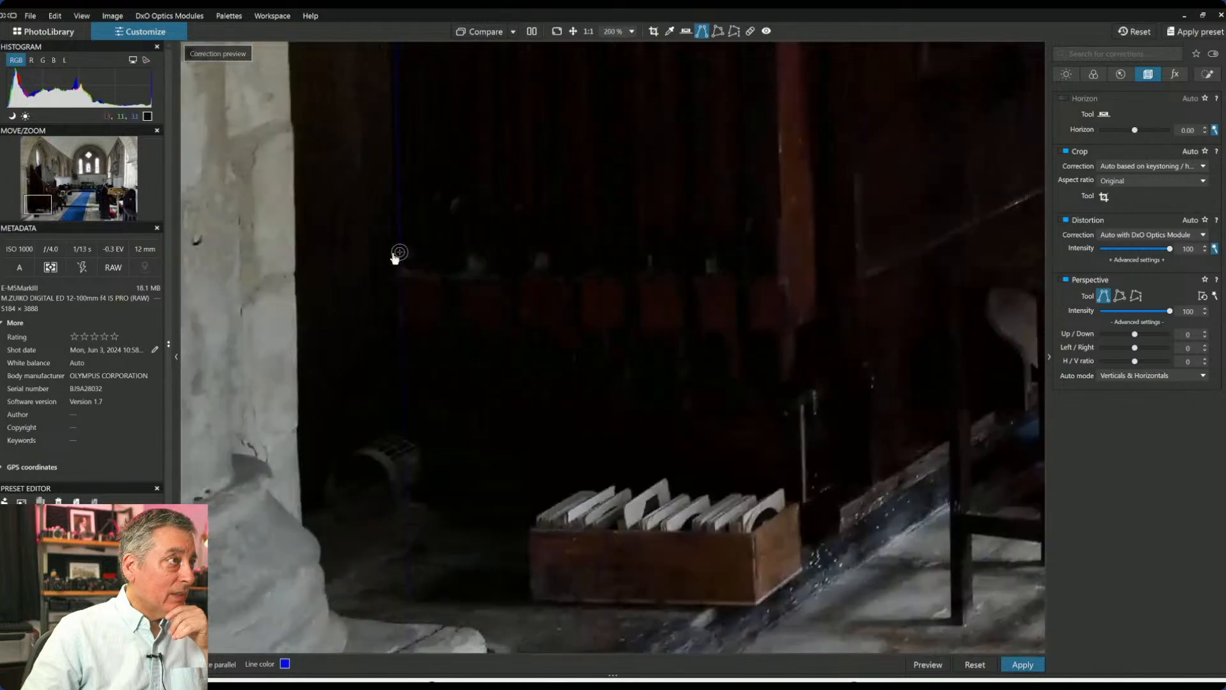
{"action": "left_click_drag", "start_coordinate": [42, 210], "coordinate": [39, 200]}
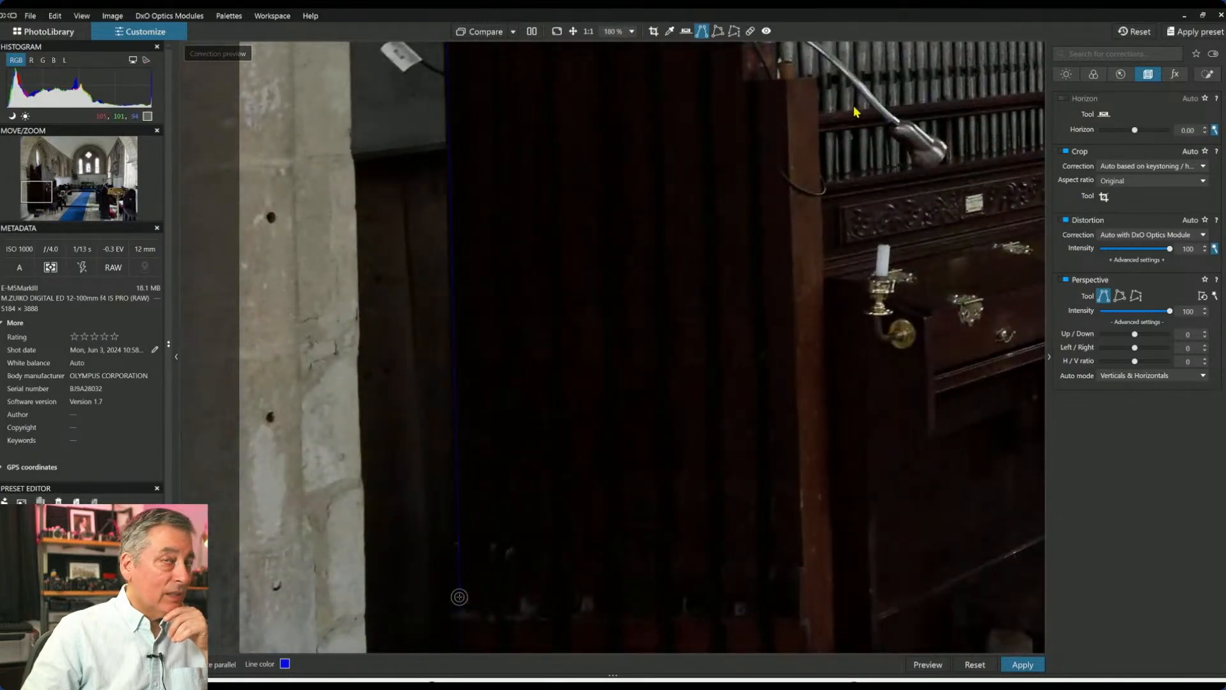
Raise the exposure to 1.68 to brighten the dark organ and fine-tune the guide line against its outer edge.
{"action": "left_click", "coordinate": [1066, 74]}
{"action": "left_click_drag", "start_coordinate": [1128, 128], "coordinate": [1149, 127]}
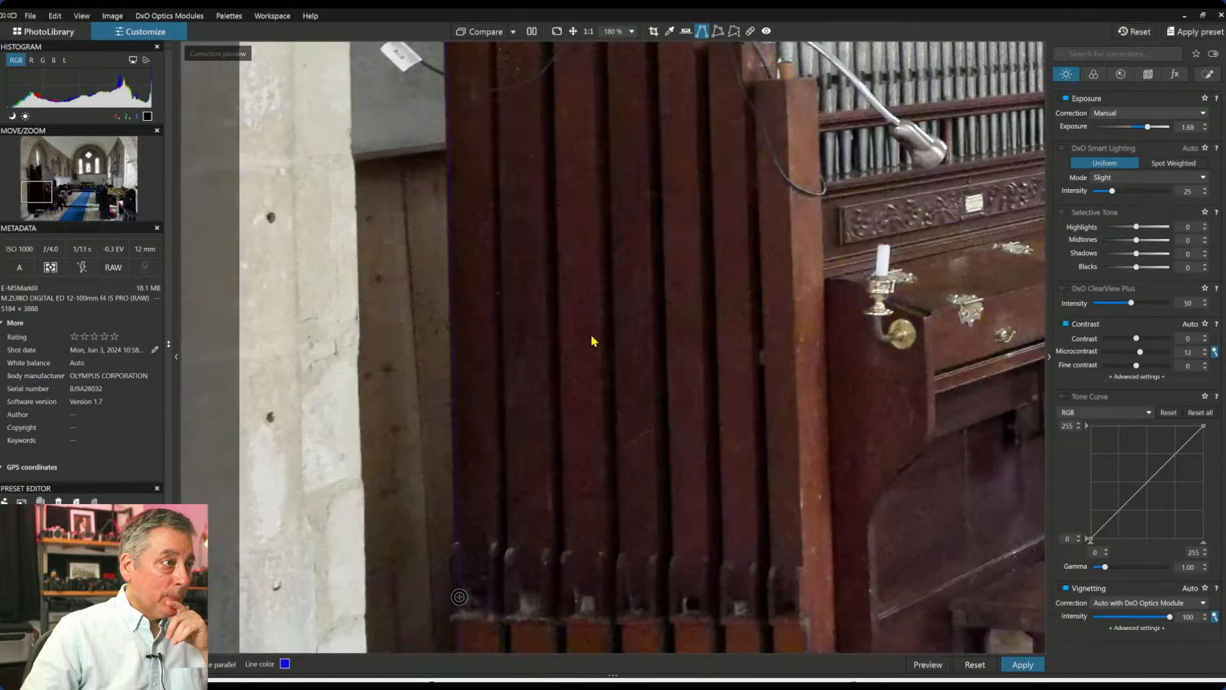
{"action": "left_click_drag", "start_coordinate": [459, 597], "coordinate": [454, 602]}
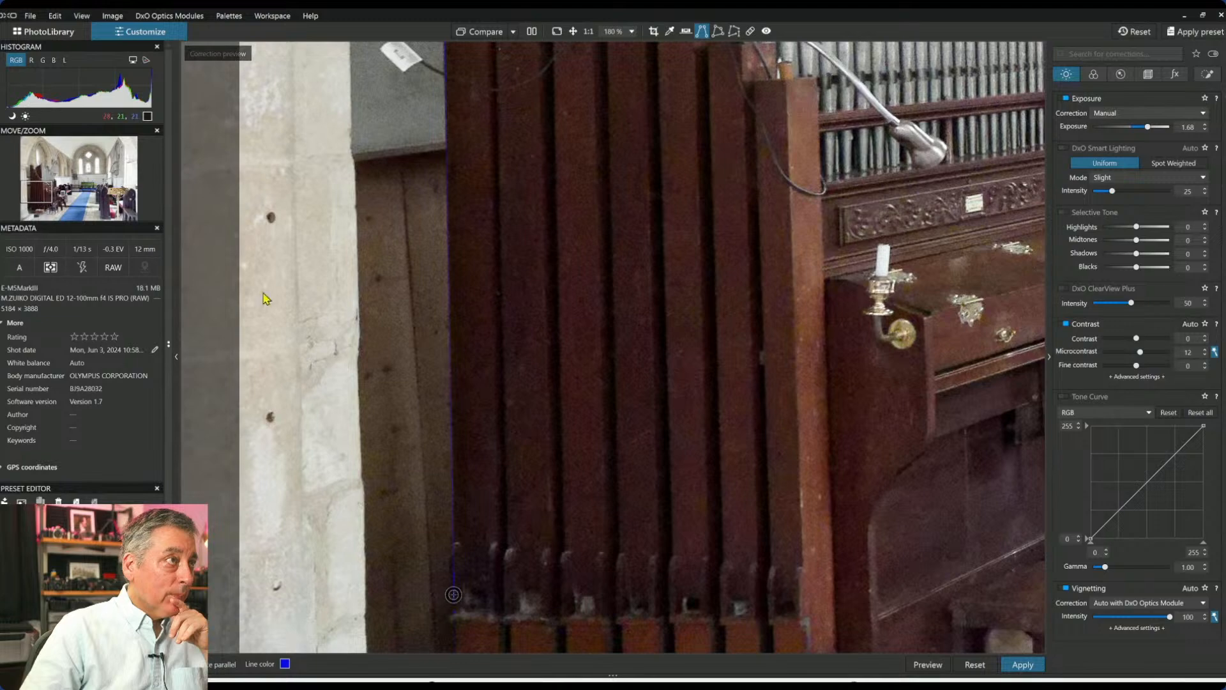
{"action": "left_click_drag", "start_coordinate": [38, 199], "coordinate": [39, 179]}
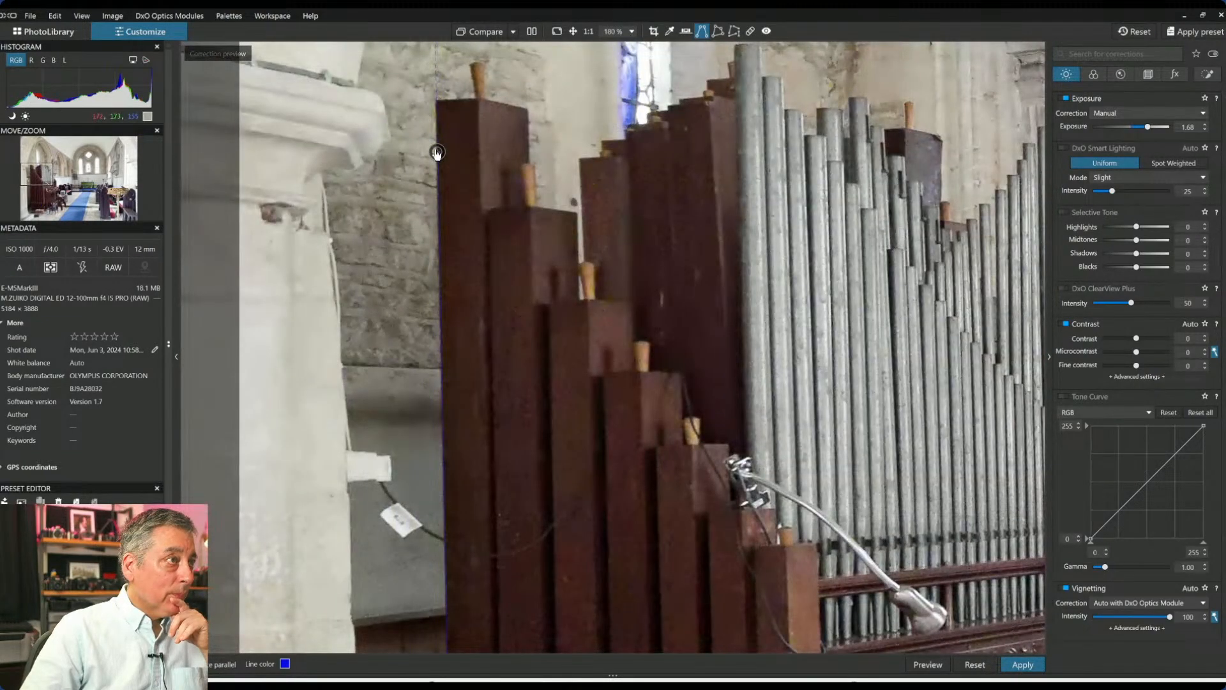
{"action": "scroll", "coordinate": [588, 272], "scroll_direction": "down", "scroll_amount": 5}
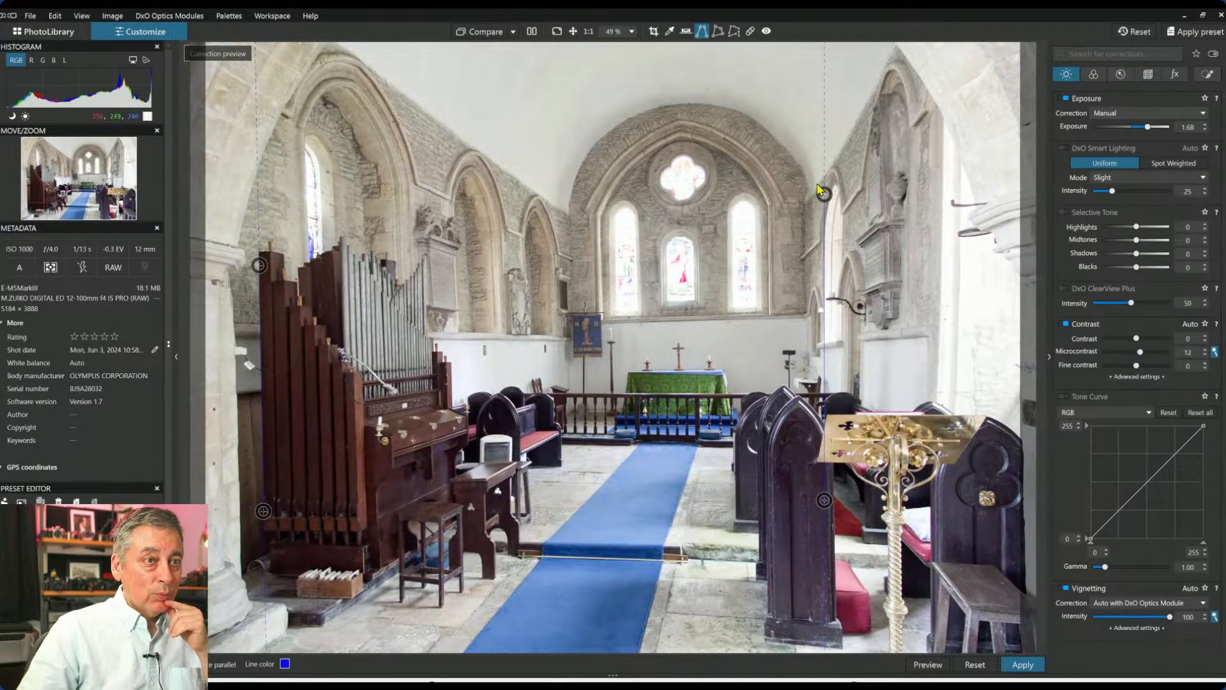
Align the second guide line with the vertical stone edge above the brass lectern and apply the perspective correction.
{"action": "left_click_drag", "start_coordinate": [825, 191], "coordinate": [947, 138]}
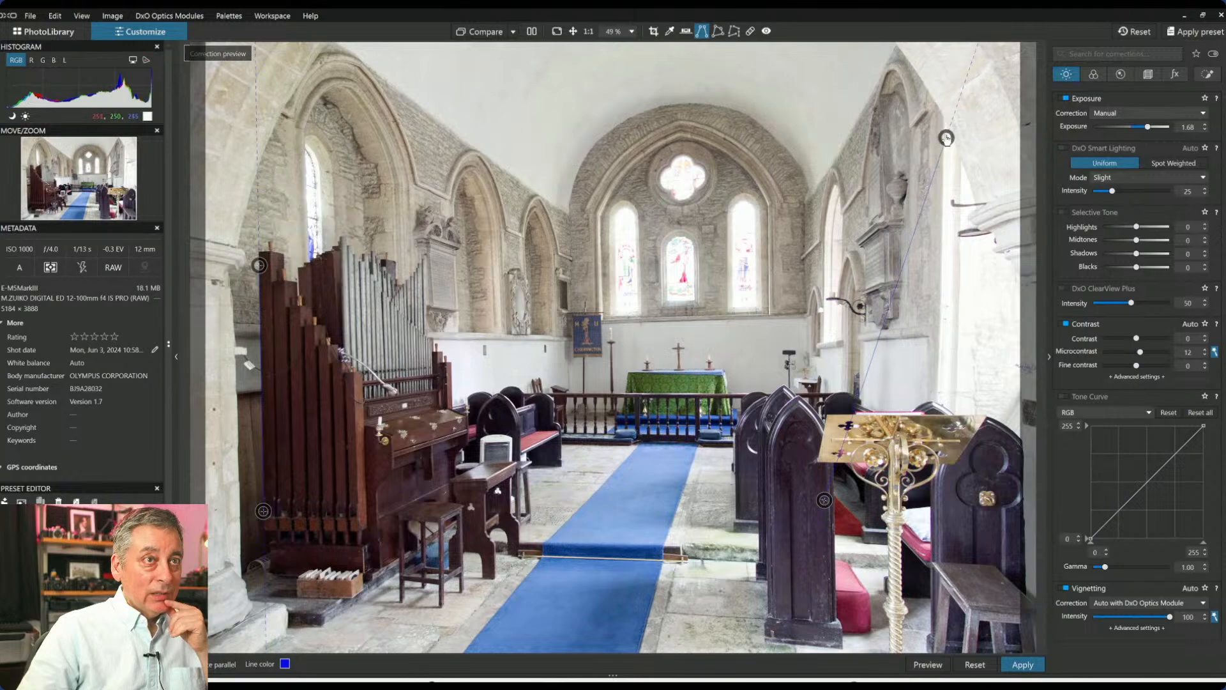
{"action": "left_click_drag", "start_coordinate": [825, 500], "coordinate": [940, 394]}
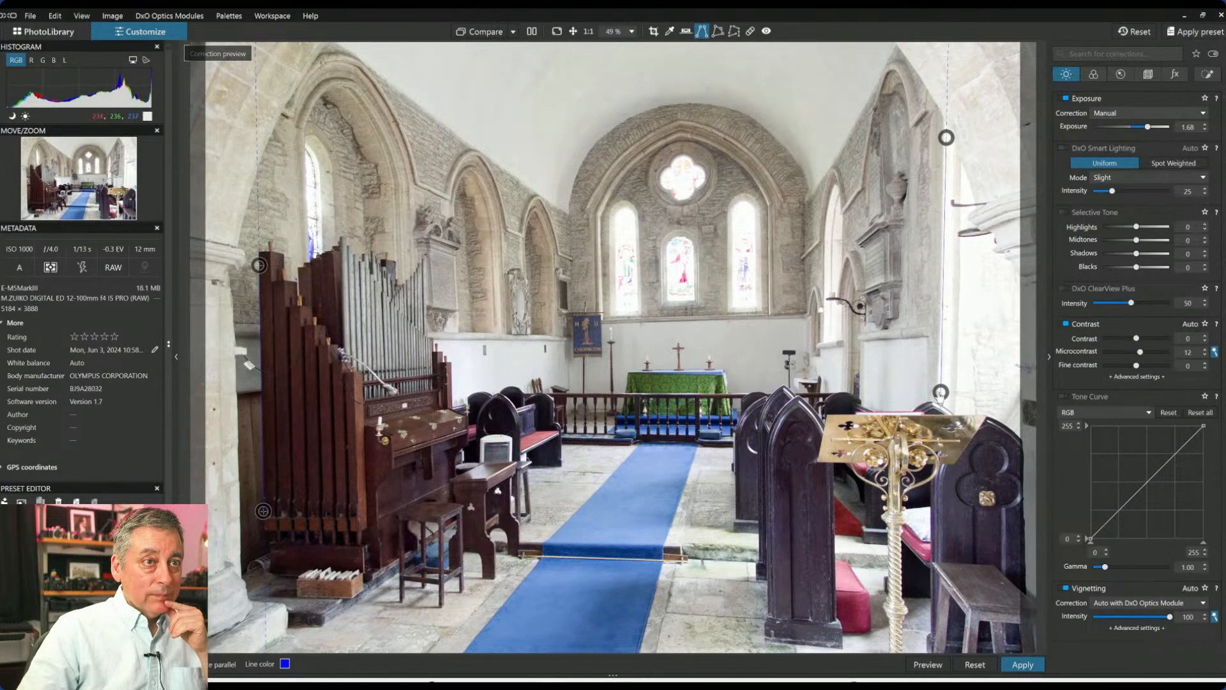
{"action": "key", "text": "Return"}
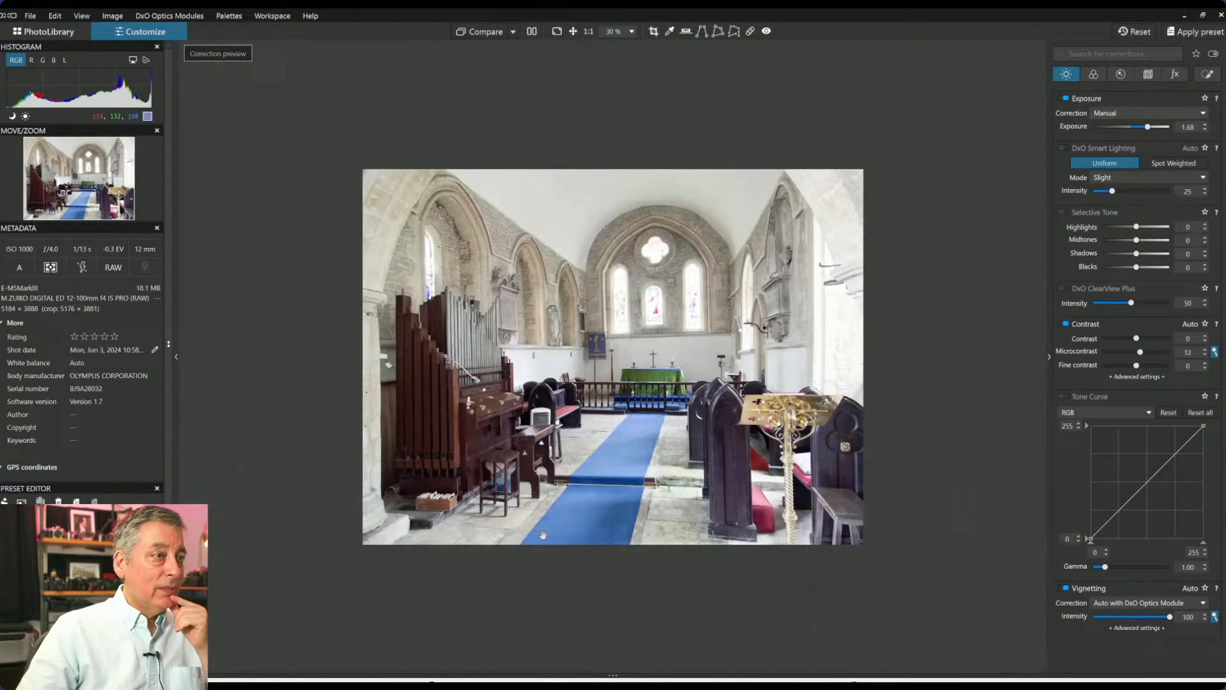
Reset the exposure, check the stained-glass windows at -2.88, and set the exposure to 0.94.
{"action": "scroll", "coordinate": [544, 536], "scroll_direction": "up", "scroll_amount": 1}
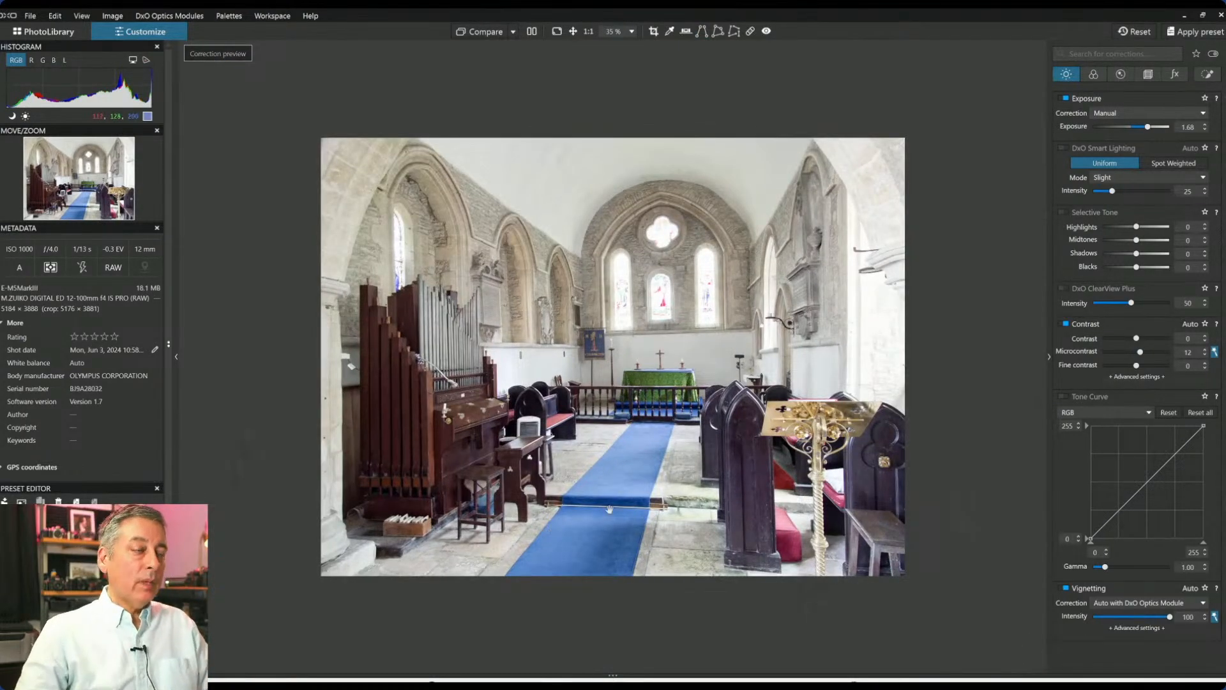
{"action": "scroll", "coordinate": [911, 383], "scroll_direction": "up", "scroll_amount": 1}
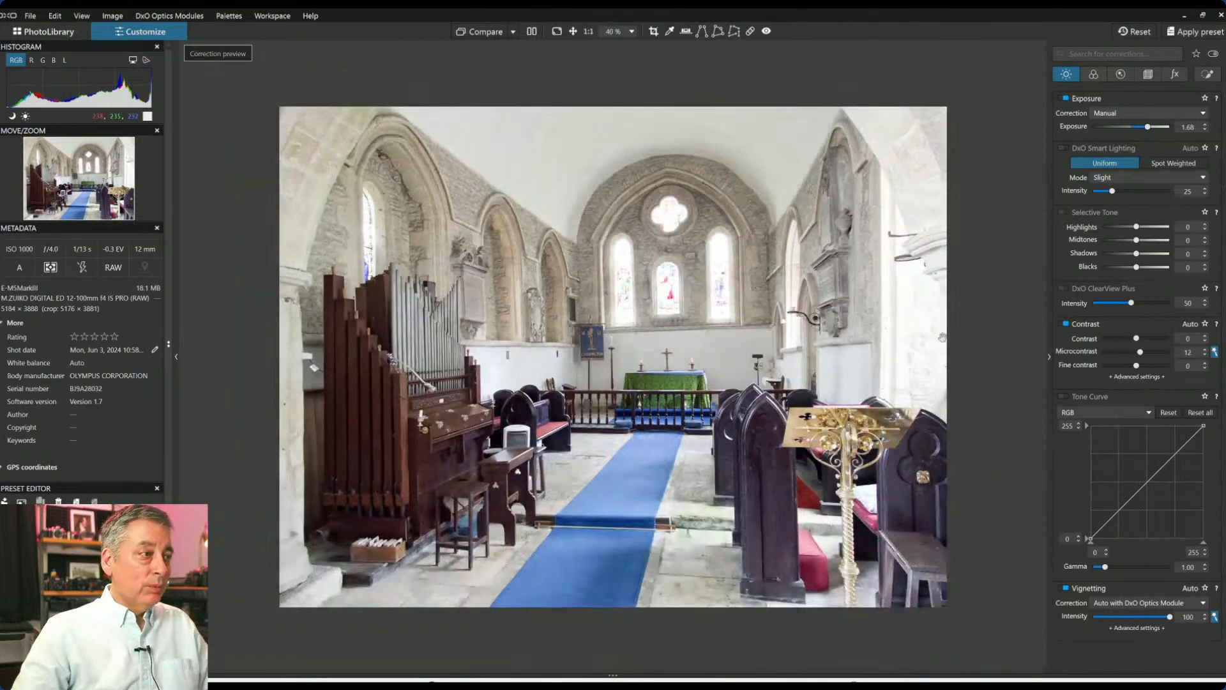
{"action": "left_click", "coordinate": [1148, 74]}
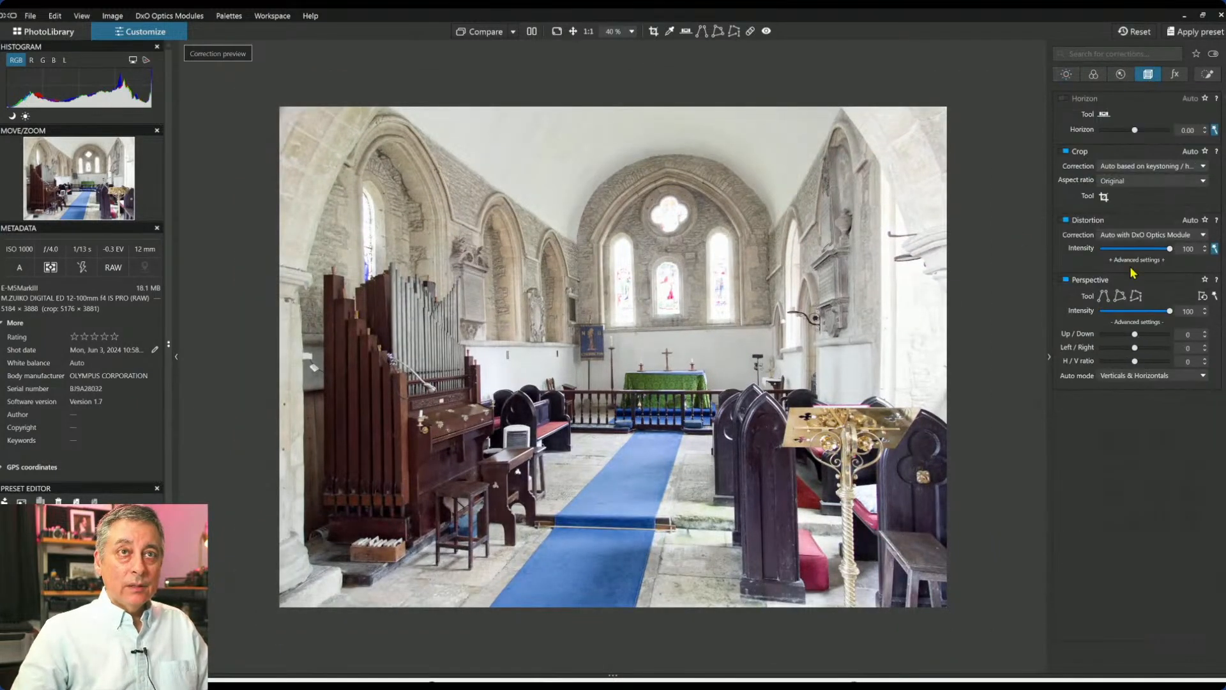
{"action": "left_click", "coordinate": [1068, 77]}
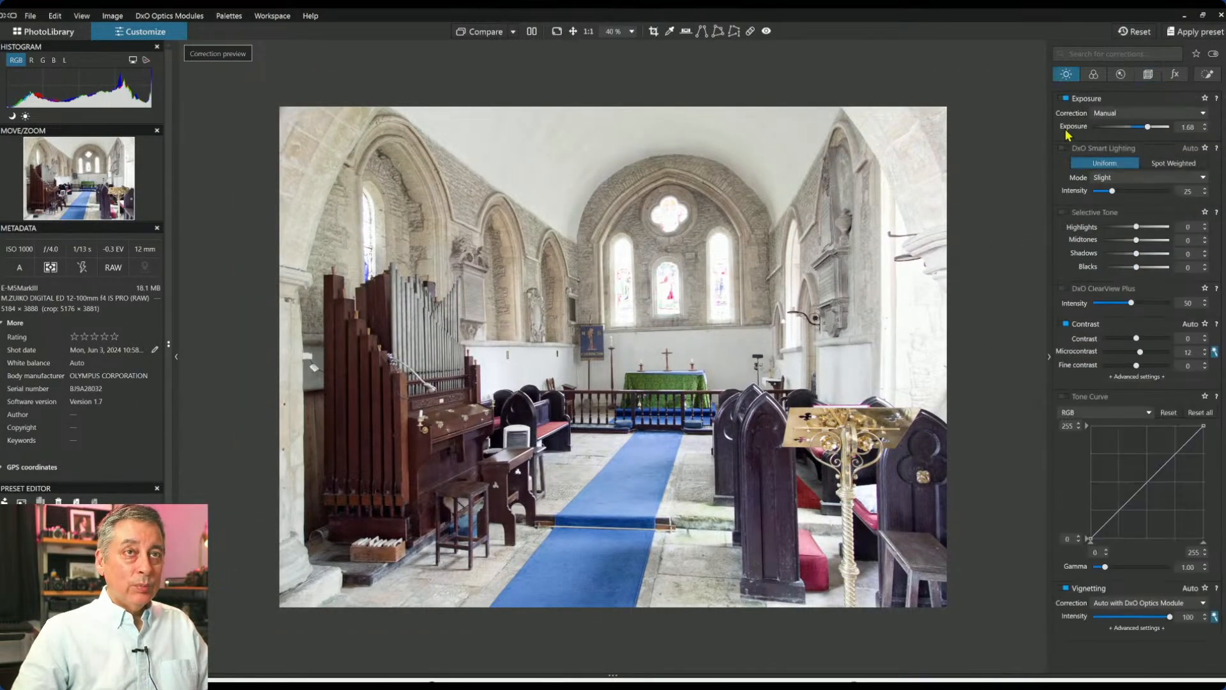
{"action": "double_click", "coordinate": [1147, 128]}
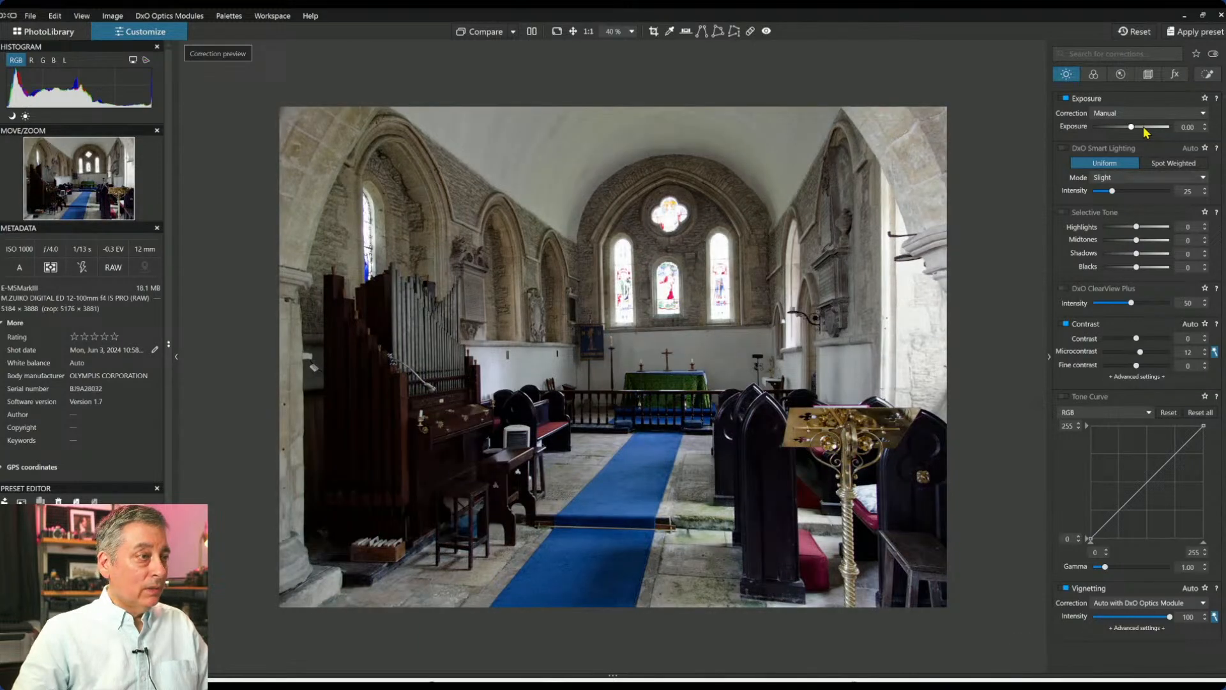
{"action": "left_click", "coordinate": [1105, 127]}
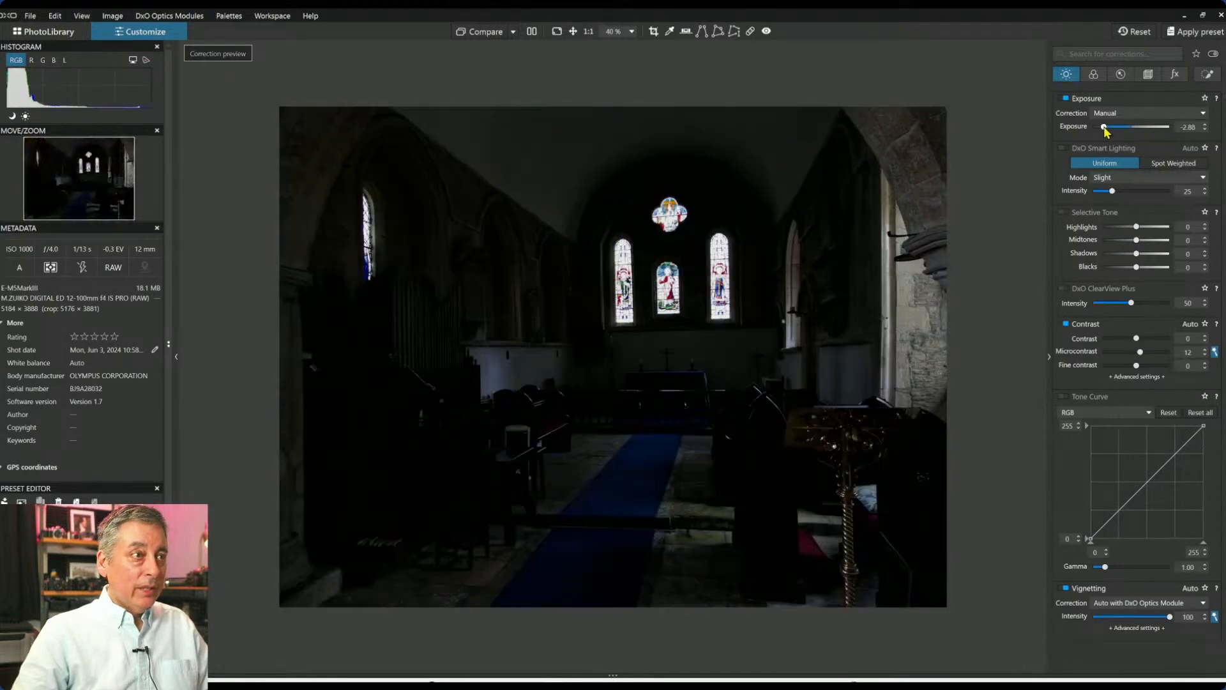
{"action": "left_click_drag", "start_coordinate": [1105, 130], "coordinate": [1142, 128]}
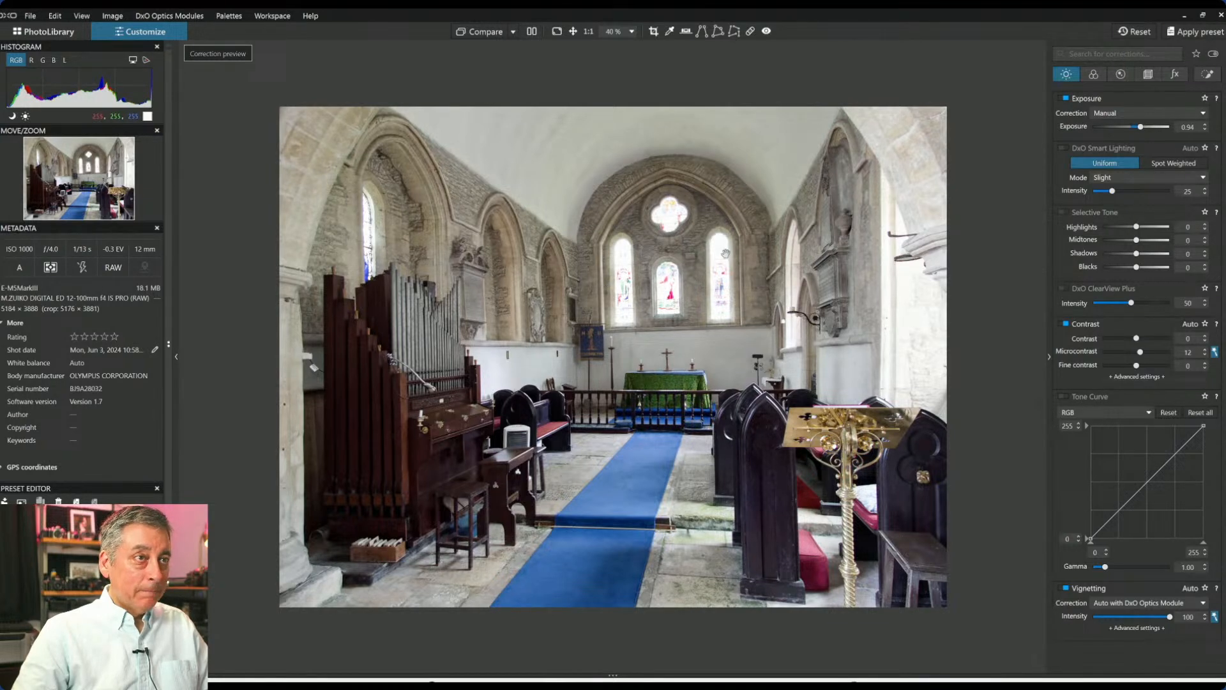
Show the church interior's geometry corrections again.
{"action": "scroll", "coordinate": [726, 261], "scroll_direction": "down", "scroll_amount": 1}
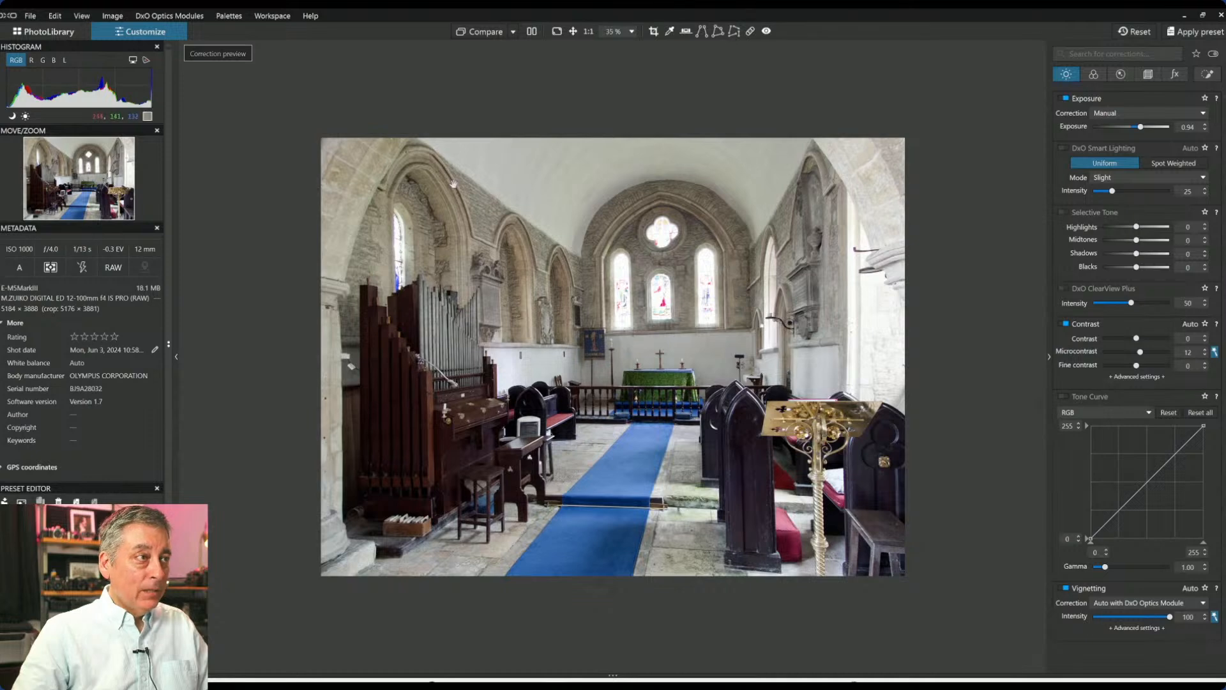
{"action": "left_click", "coordinate": [1148, 74]}
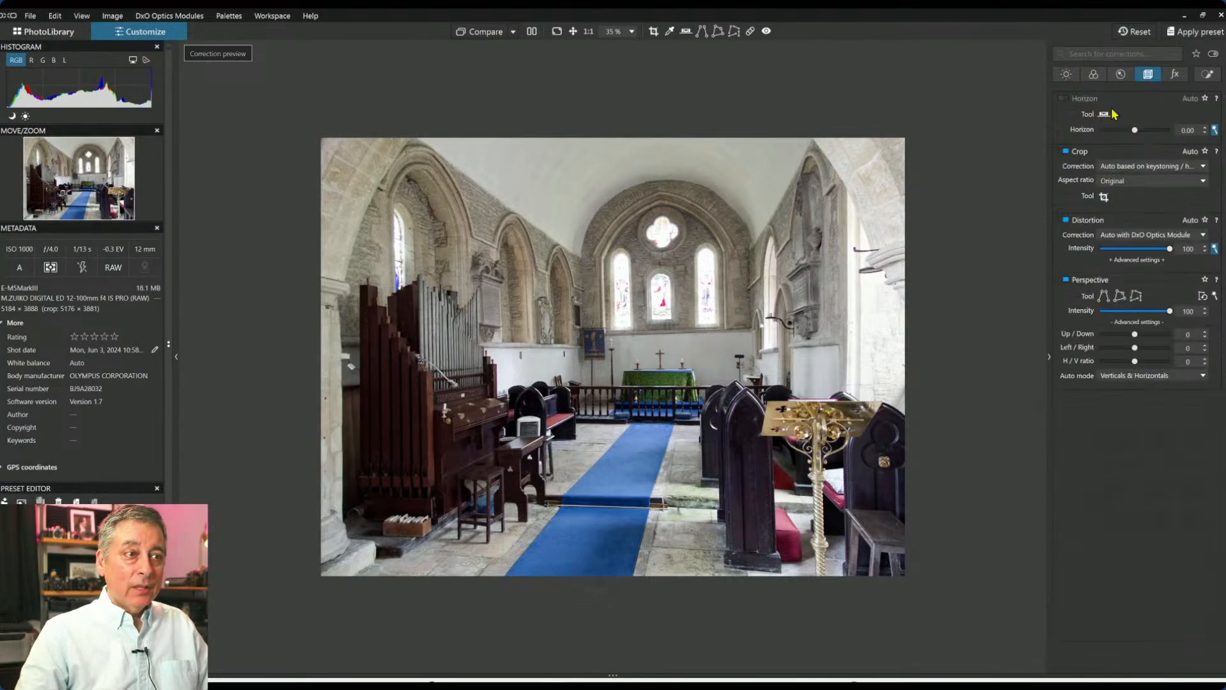
Crop the church interior at the original aspect ratio to about 3819 × 2865 px, trimming the lectern side and the ceiling.
{"action": "left_click", "coordinate": [1104, 197]}
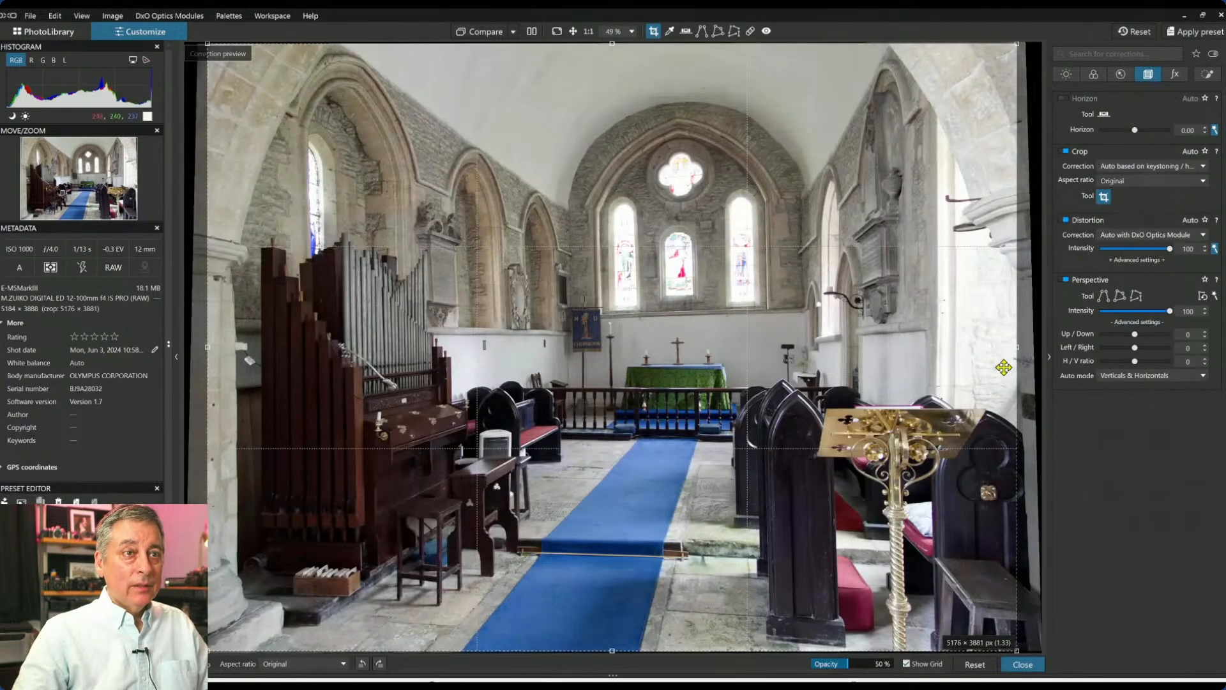
{"action": "left_click_drag", "start_coordinate": [1016, 350], "coordinate": [812, 348]}
{"action": "left_click_drag", "start_coordinate": [703, 397], "coordinate": [698, 424]}
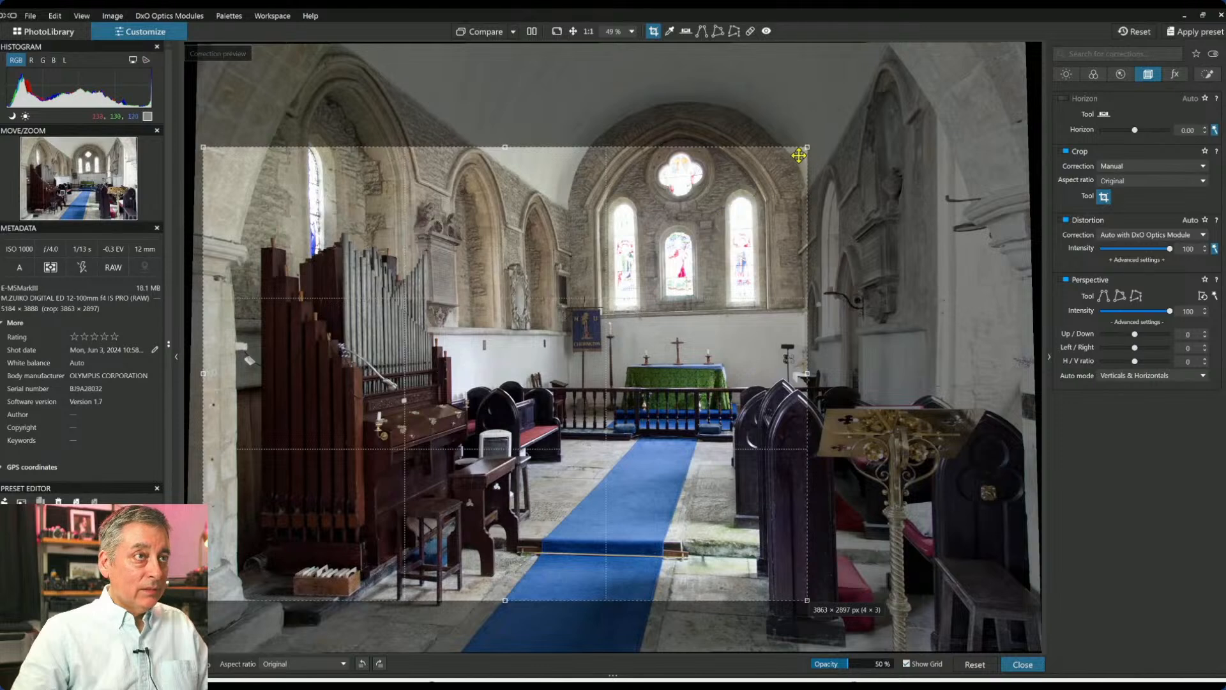
{"action": "mouse_move", "coordinate": [807, 147]}
{"action": "left_mouse_down"}
{"action": "mouse_move", "coordinate": [819, 124]}
{"action": "mouse_move", "coordinate": [799, 139]}
{"action": "left_mouse_up"}
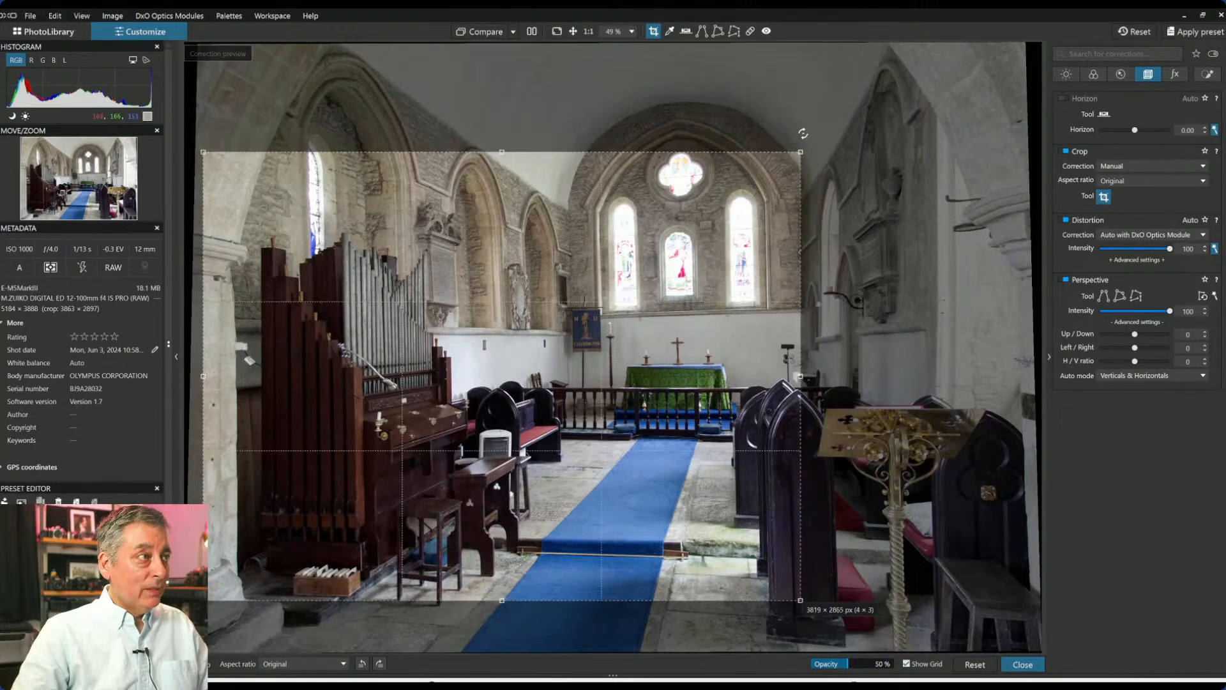
Change the crop's aspect ratio to 5 × 4 and resize it to about 3942 × 3153 px, leaving out the brass lectern.
{"action": "left_click", "coordinate": [1150, 181]}
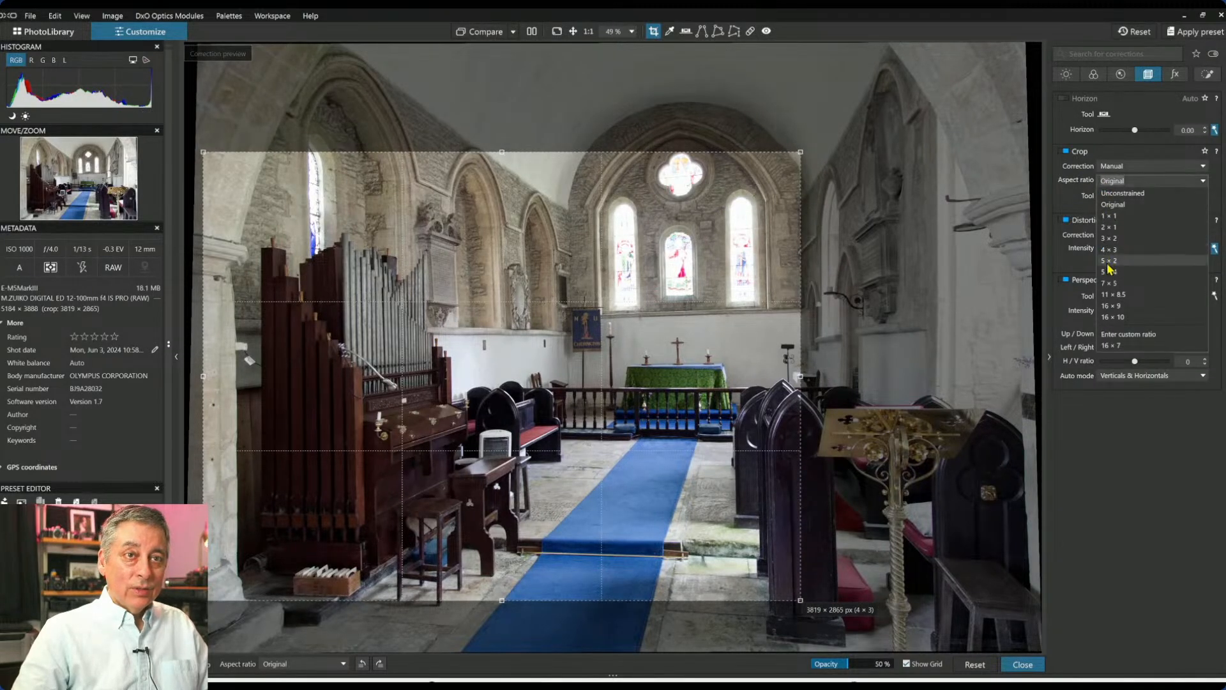
{"action": "left_click", "coordinate": [1110, 272]}
{"action": "left_click_drag", "start_coordinate": [714, 206], "coordinate": [728, 187]}
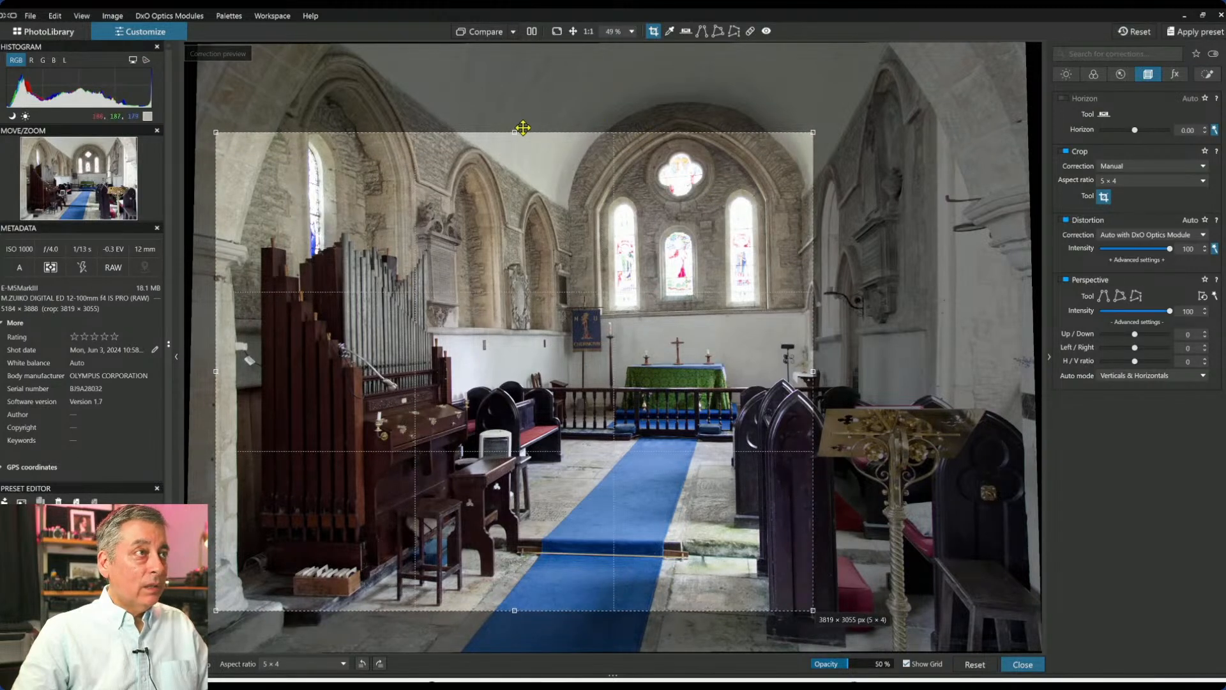
{"action": "left_click_drag", "start_coordinate": [518, 128], "coordinate": [514, 102]}
{"action": "left_click_drag", "start_coordinate": [605, 164], "coordinate": [611, 163]}
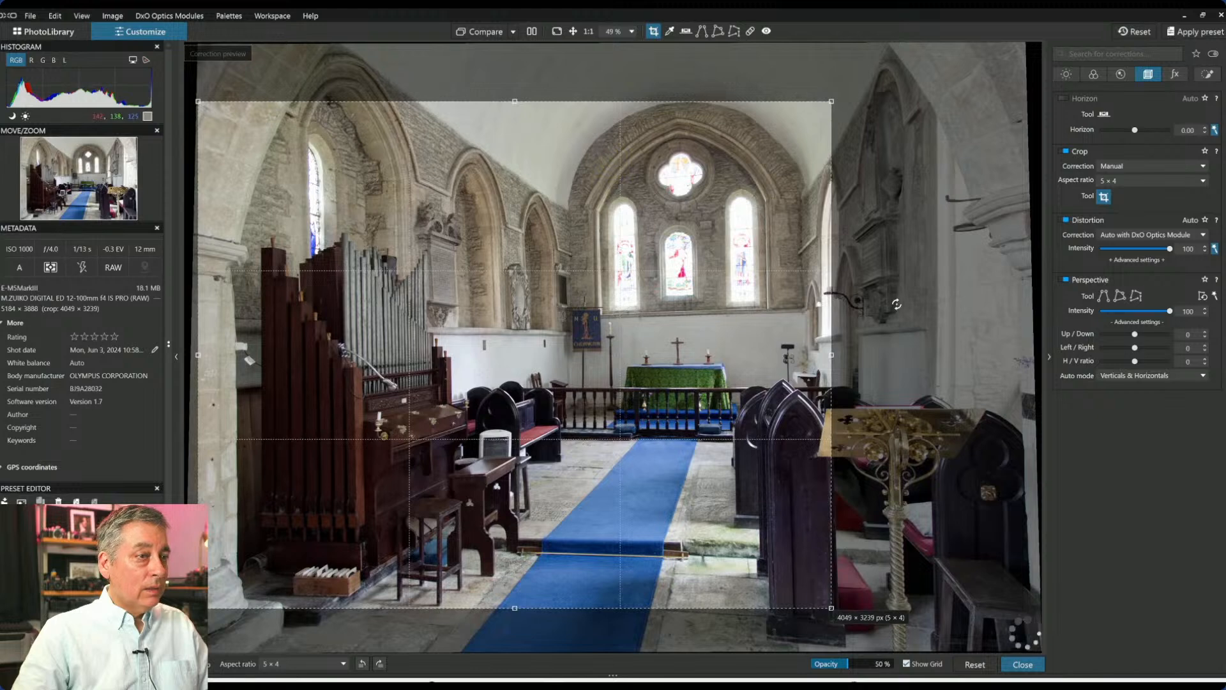
{"action": "left_click_drag", "start_coordinate": [831, 354], "coordinate": [749, 351]}
{"action": "left_click", "coordinate": [1023, 665]}
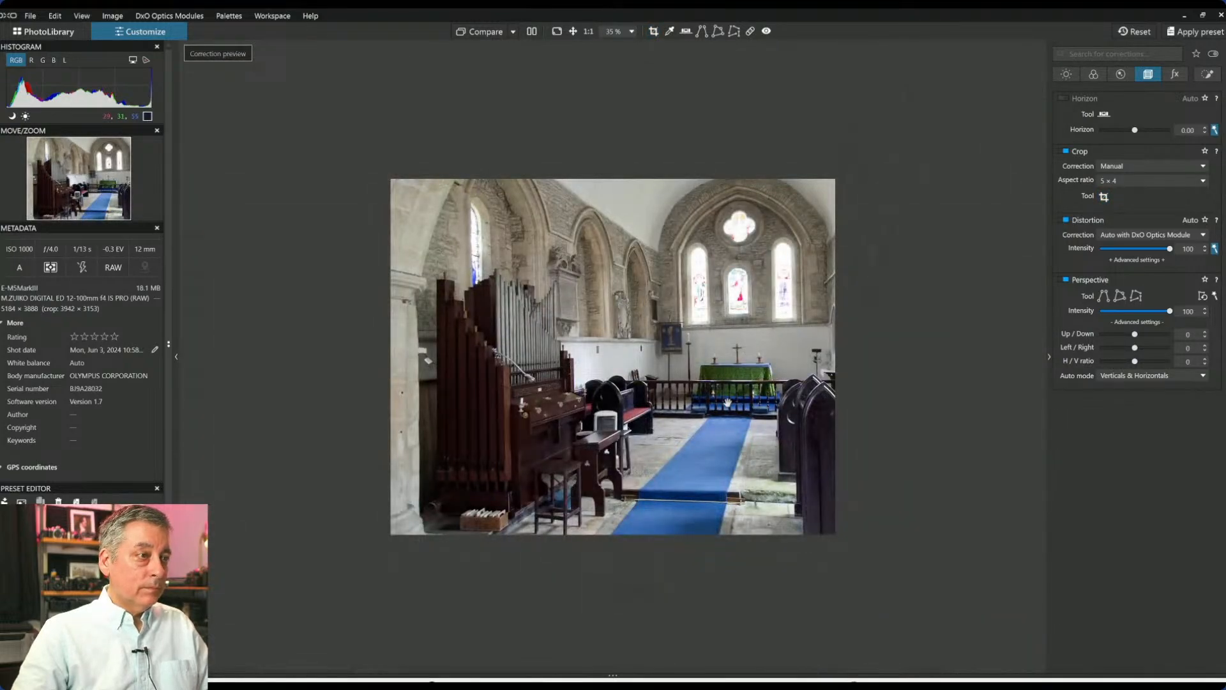
Shift the 5 × 4 crop down to the lower edge of the photo to include more of the floor.
{"action": "left_click", "coordinate": [1103, 196]}
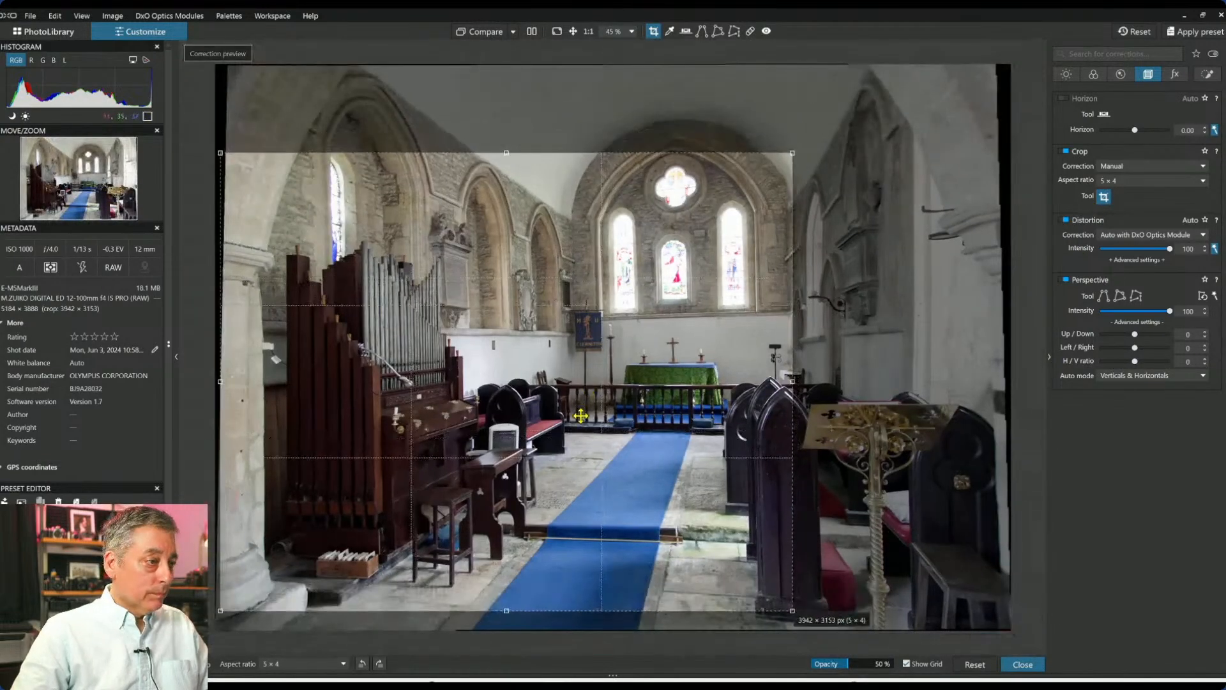
{"action": "left_click_drag", "start_coordinate": [581, 416], "coordinate": [592, 434]}
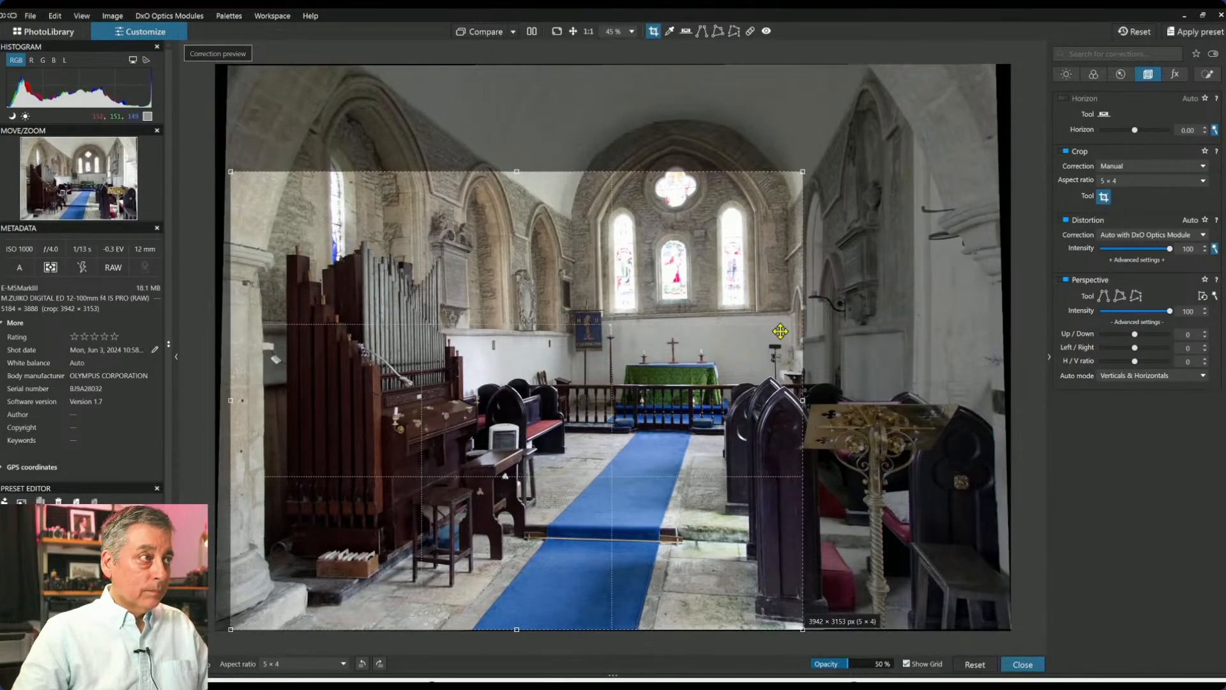
{"action": "key", "text": "Return"}
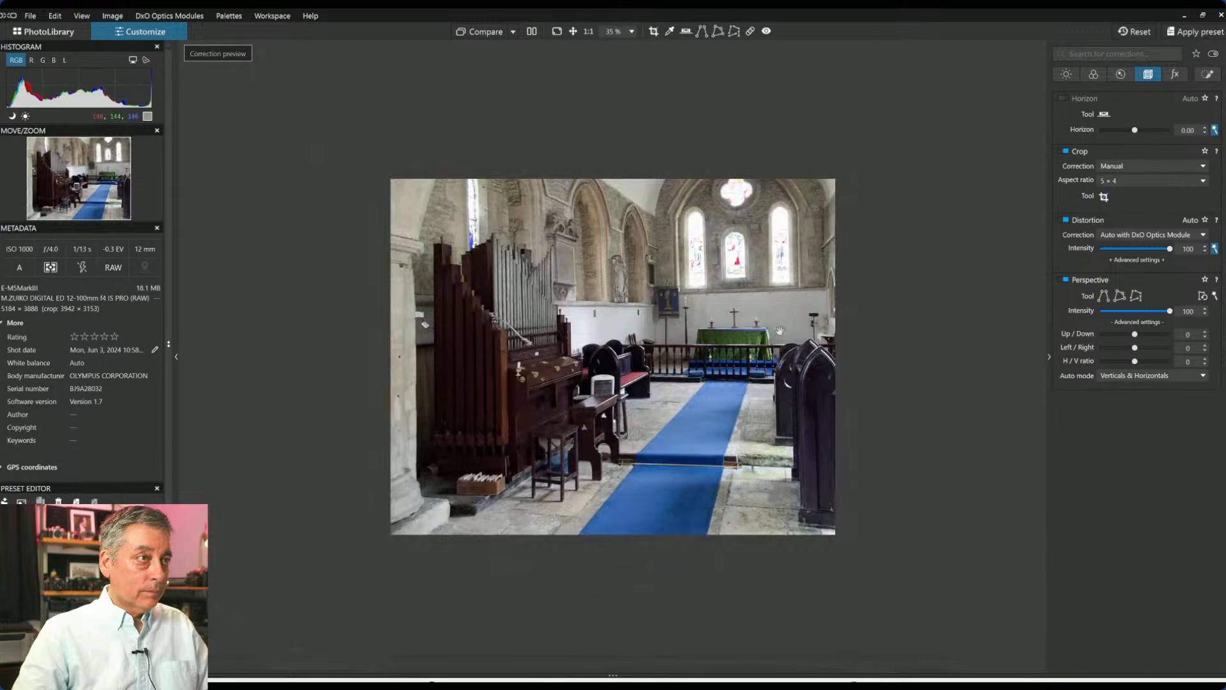
Change the crop to a 1 × 1 aspect ratio and enlarge it to the full image height, about 3893 × 3893 px.
{"action": "left_click", "coordinate": [1104, 196]}
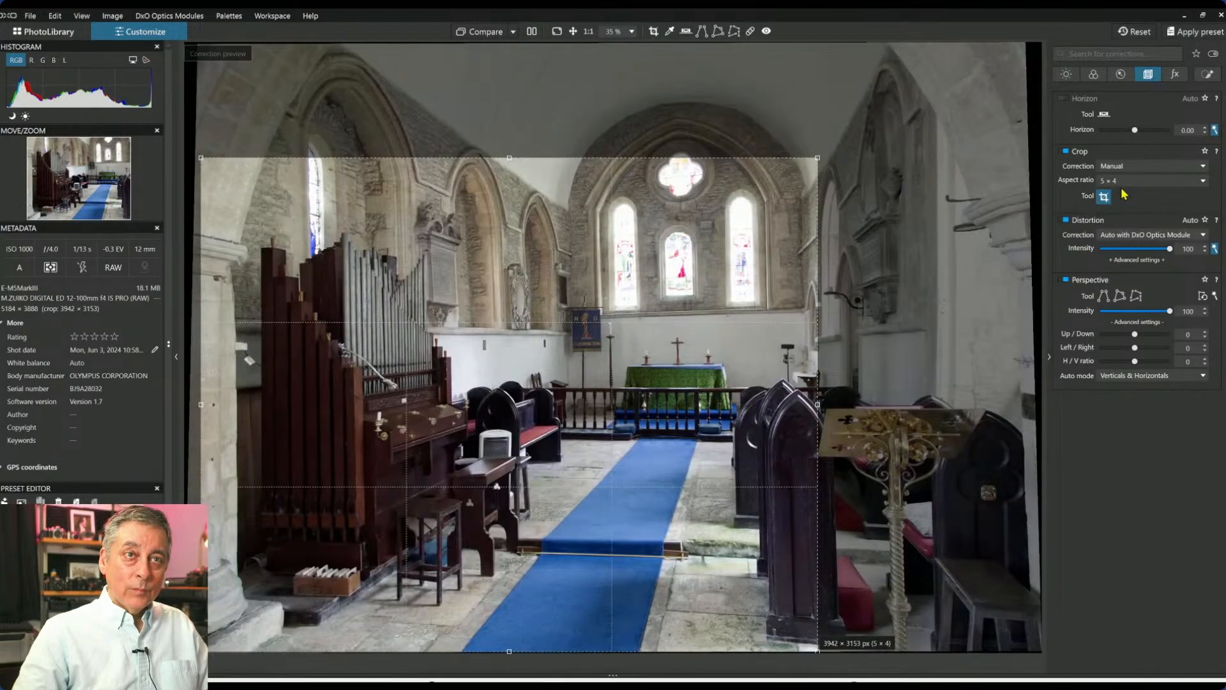
{"action": "left_click", "coordinate": [1150, 181]}
{"action": "left_click", "coordinate": [1119, 224]}
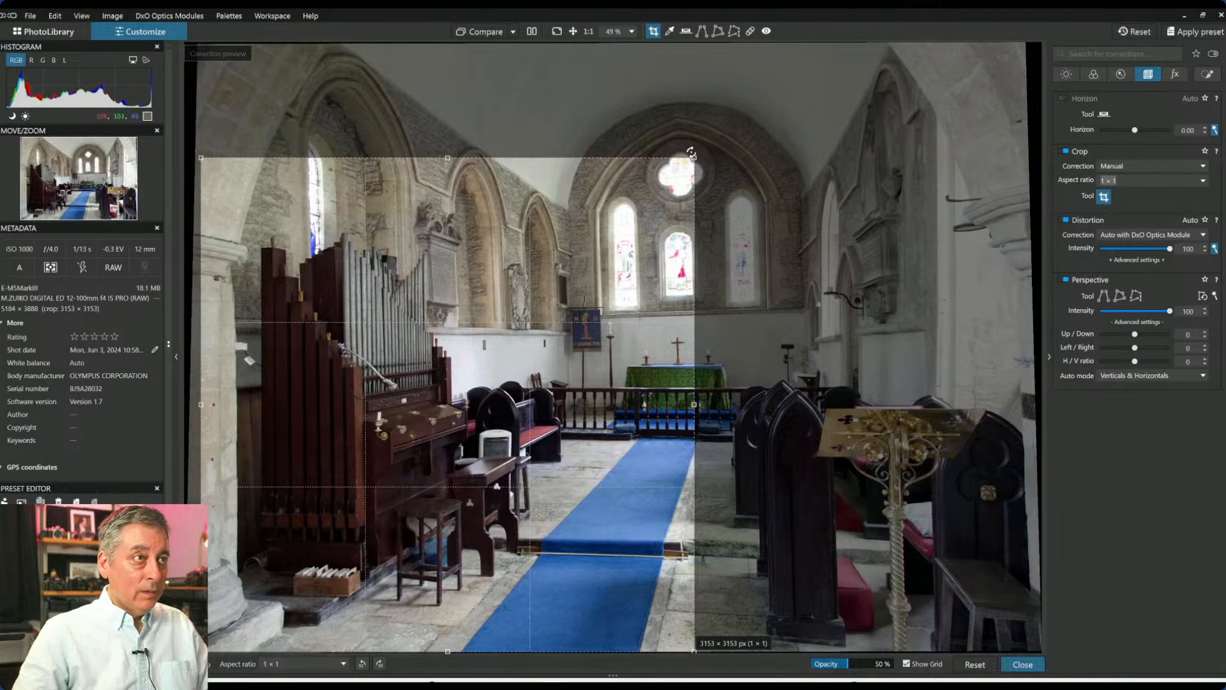
{"action": "left_click_drag", "start_coordinate": [693, 157], "coordinate": [949, 38]}
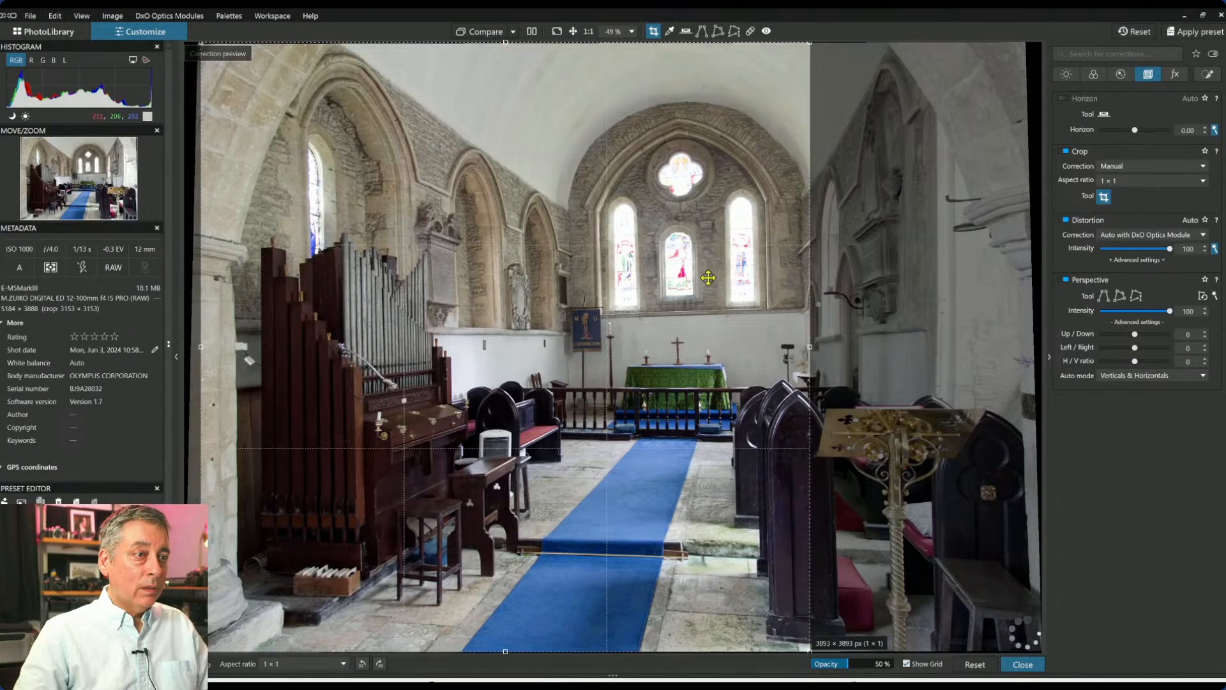
{"action": "scroll", "coordinate": [689, 323], "scroll_direction": "down", "scroll_amount": 1}
{"action": "key", "text": "Return"}
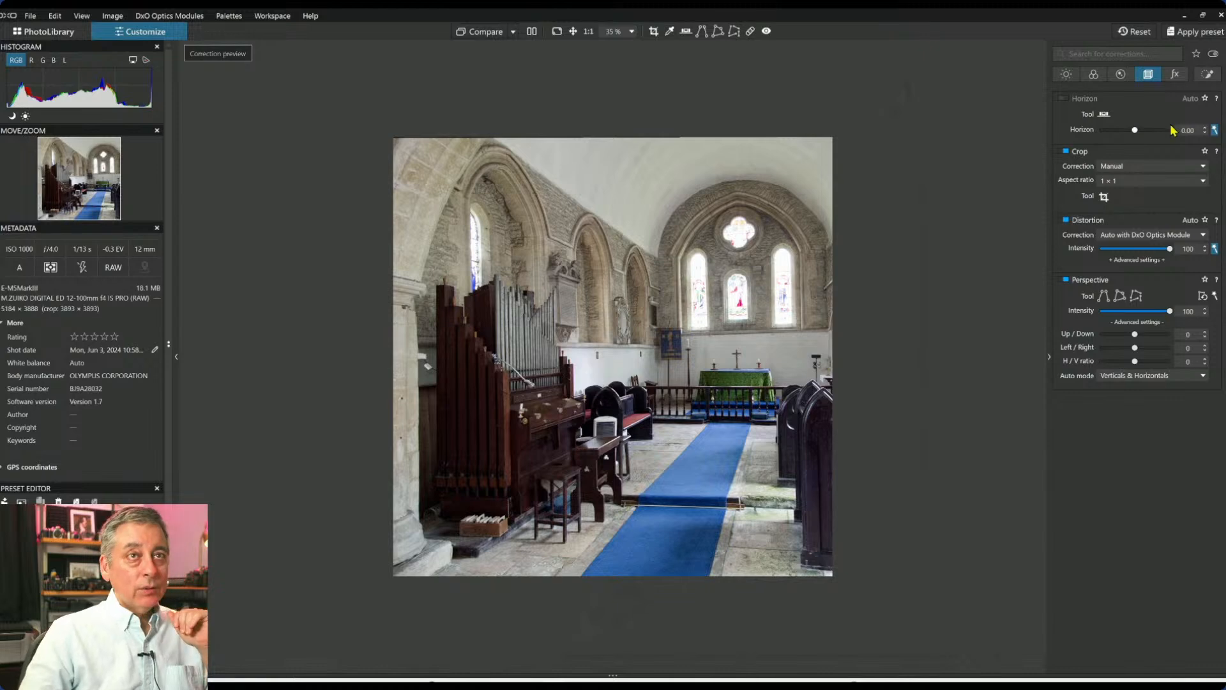
Darken the whole photo by lowering the global exposure to about -2.07.
{"action": "left_click", "coordinate": [1066, 75]}
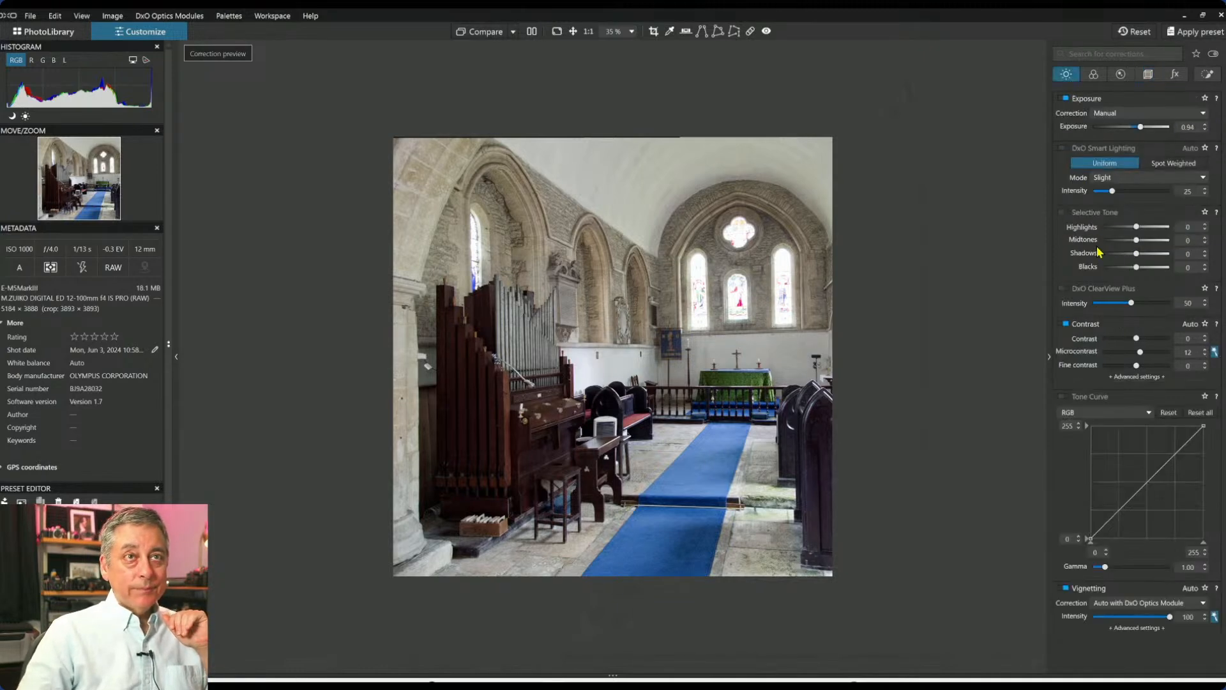
{"action": "left_click", "coordinate": [1117, 127]}
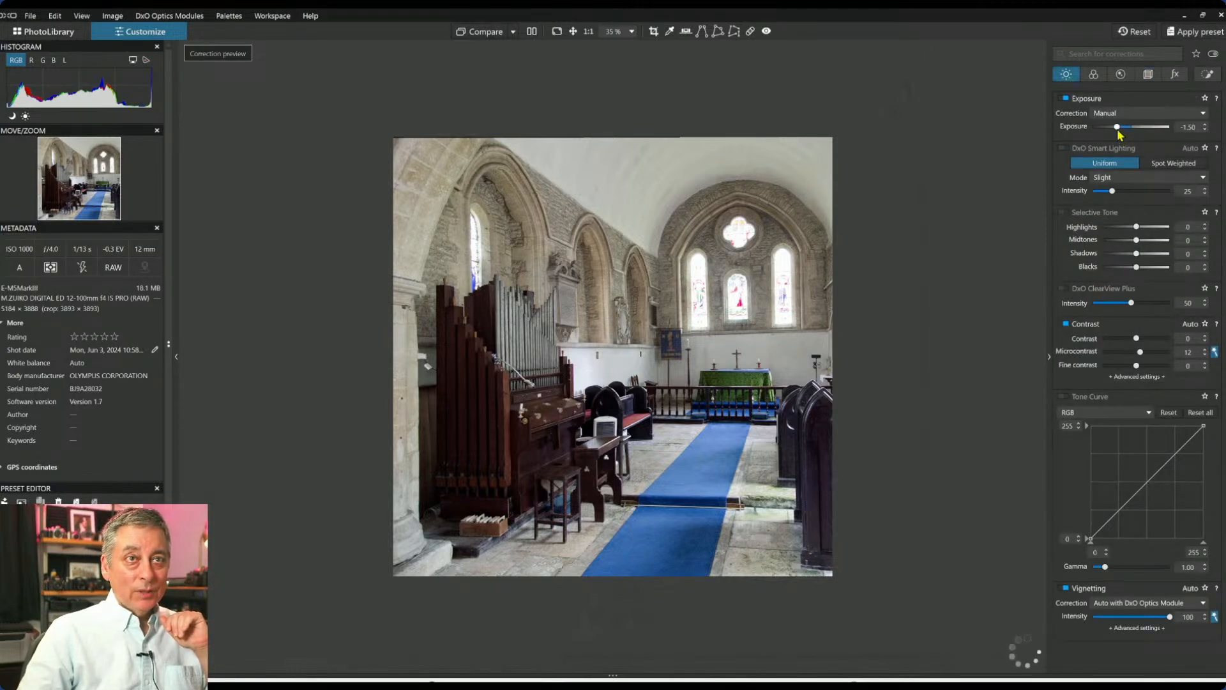
{"action": "mouse_move", "coordinate": [1117, 127]}
{"action": "left_mouse_down"}
{"action": "mouse_move", "coordinate": [1159, 128]}
{"action": "mouse_move", "coordinate": [1122, 127]}
{"action": "left_mouse_up"}
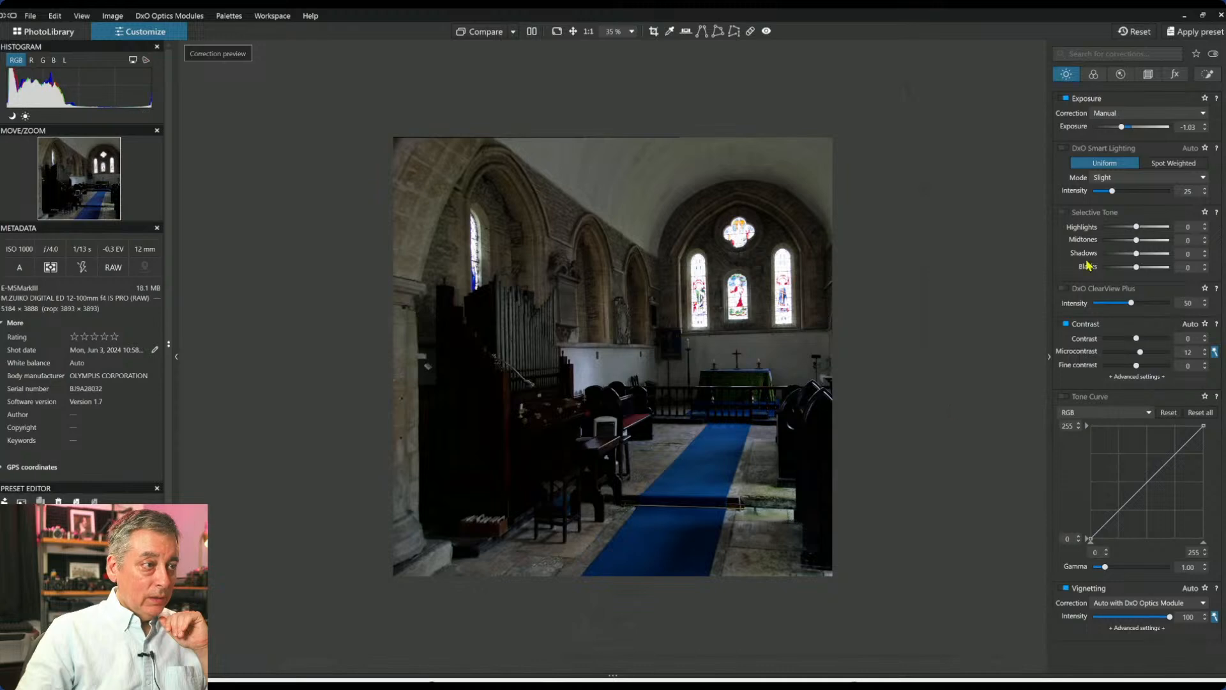
{"action": "left_click", "coordinate": [1111, 126]}
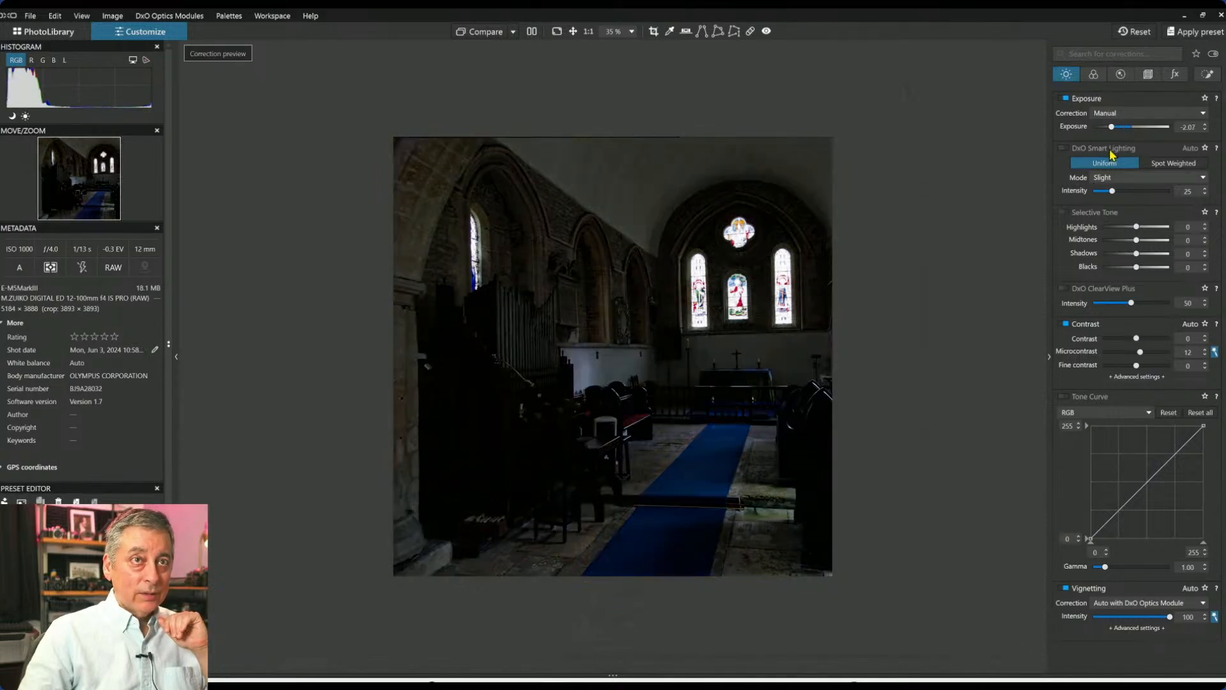
Add a small local control point on the green altar cloth, with exposure 2.60 and white balance temperature 4271.
{"action": "left_click", "coordinate": [1208, 74]}
{"action": "left_click", "coordinate": [1095, 115]}
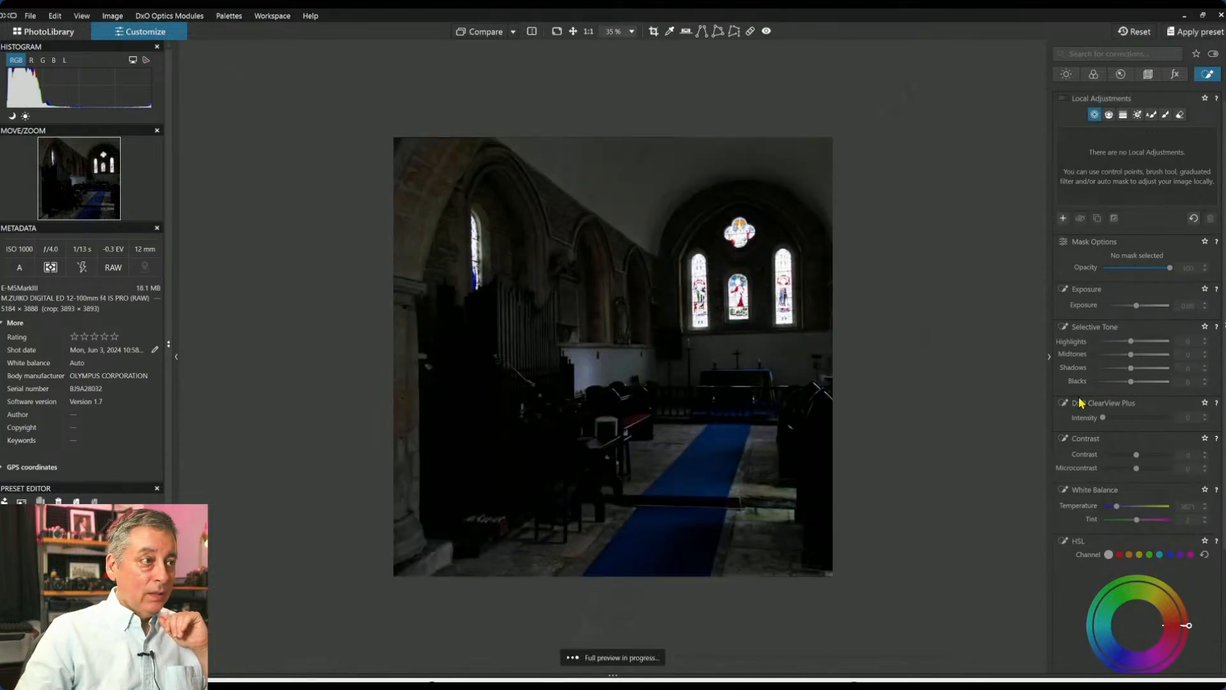
{"action": "left_click", "coordinate": [1064, 219]}
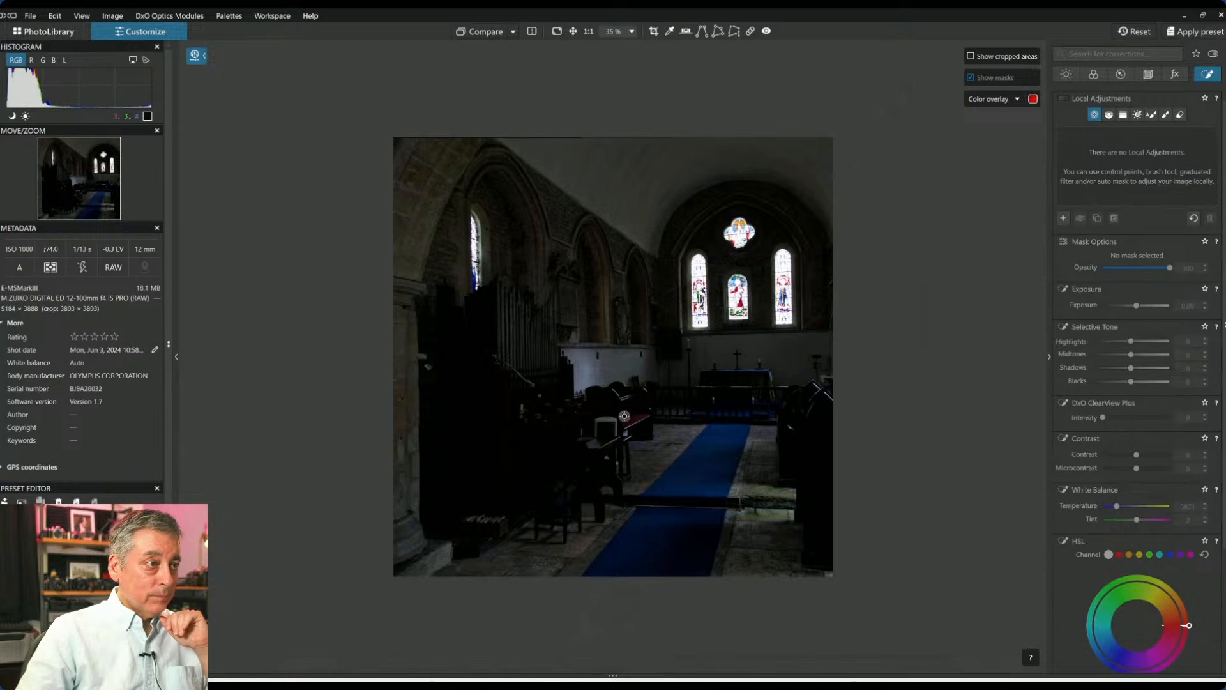
{"action": "left_click", "coordinate": [764, 379]}
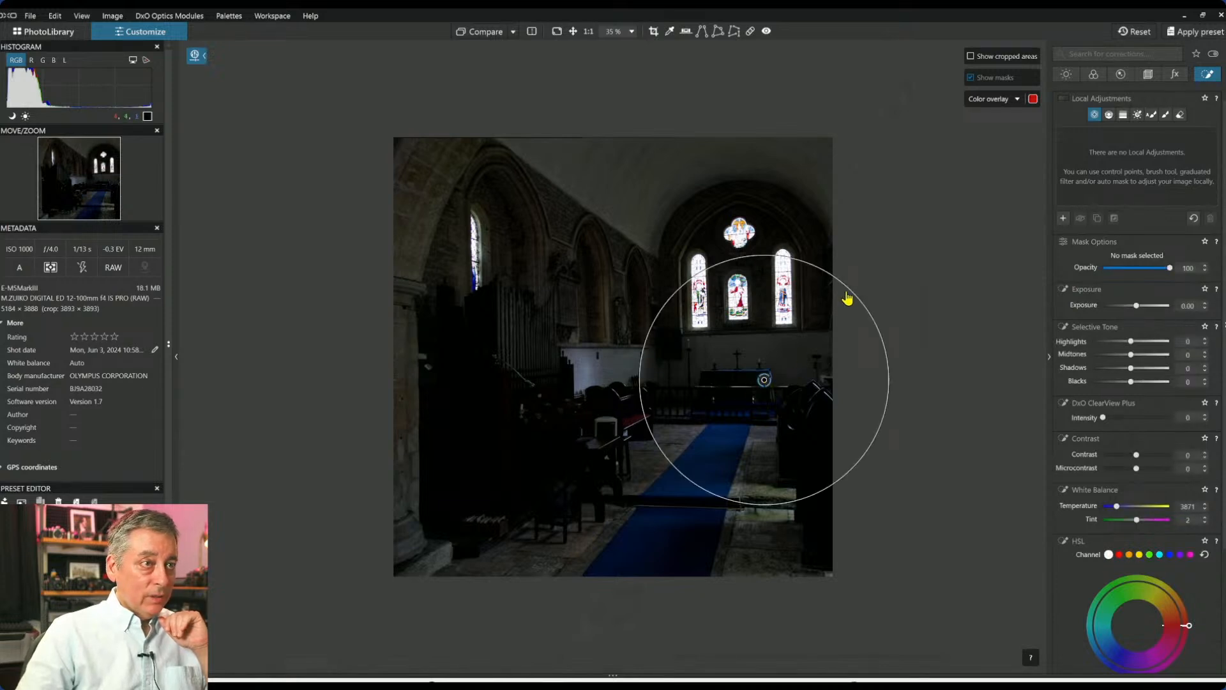
{"action": "left_click_drag", "start_coordinate": [849, 282], "coordinate": [783, 351]}
{"action": "left_click_drag", "start_coordinate": [1135, 348], "coordinate": [1158, 348]}
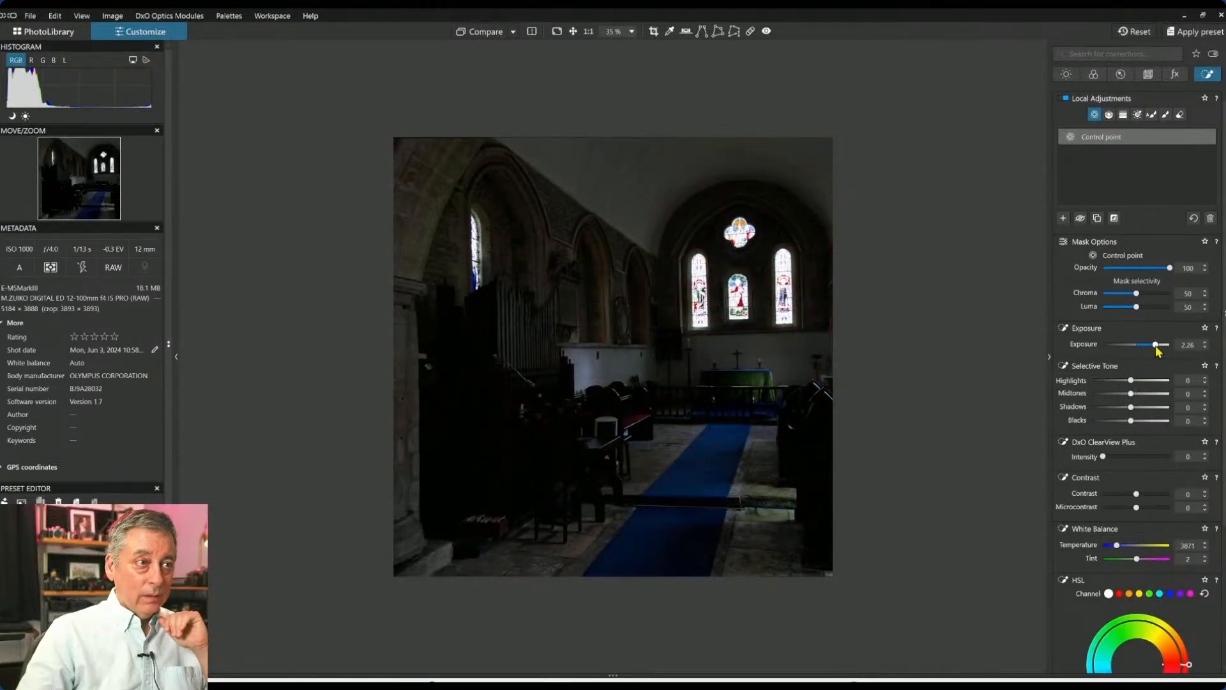
{"action": "left_click_drag", "start_coordinate": [1118, 546], "coordinate": [1122, 547]}
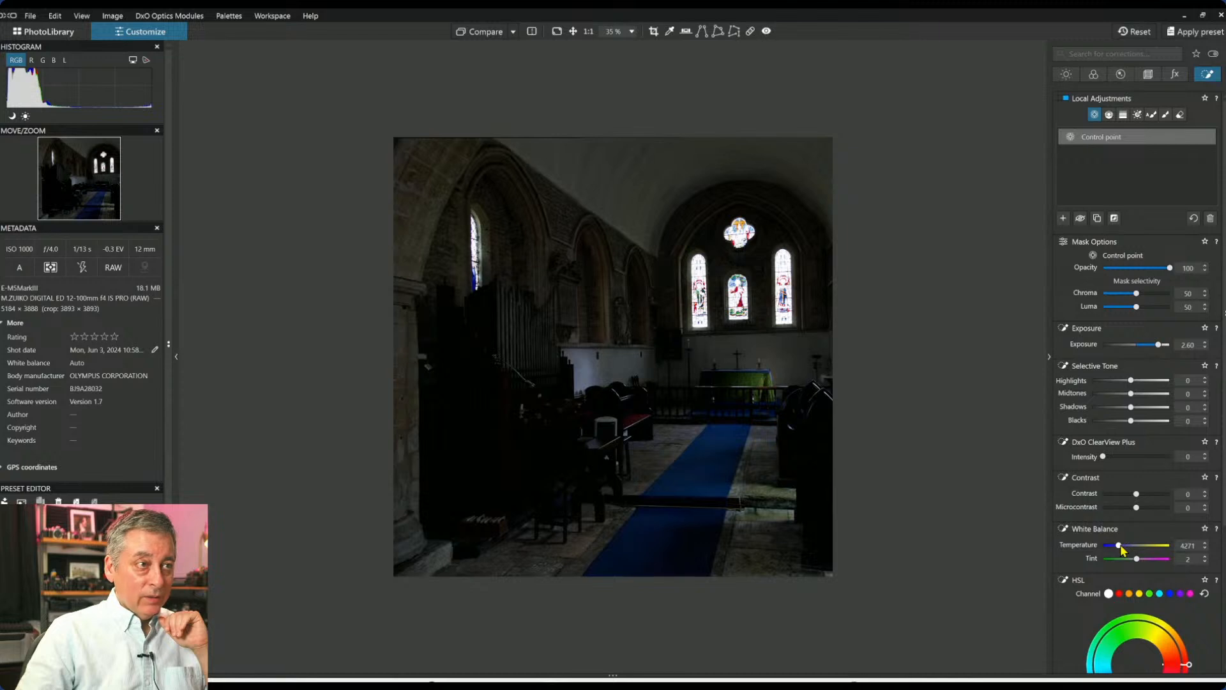
{"action": "left_click", "coordinate": [584, 363]}
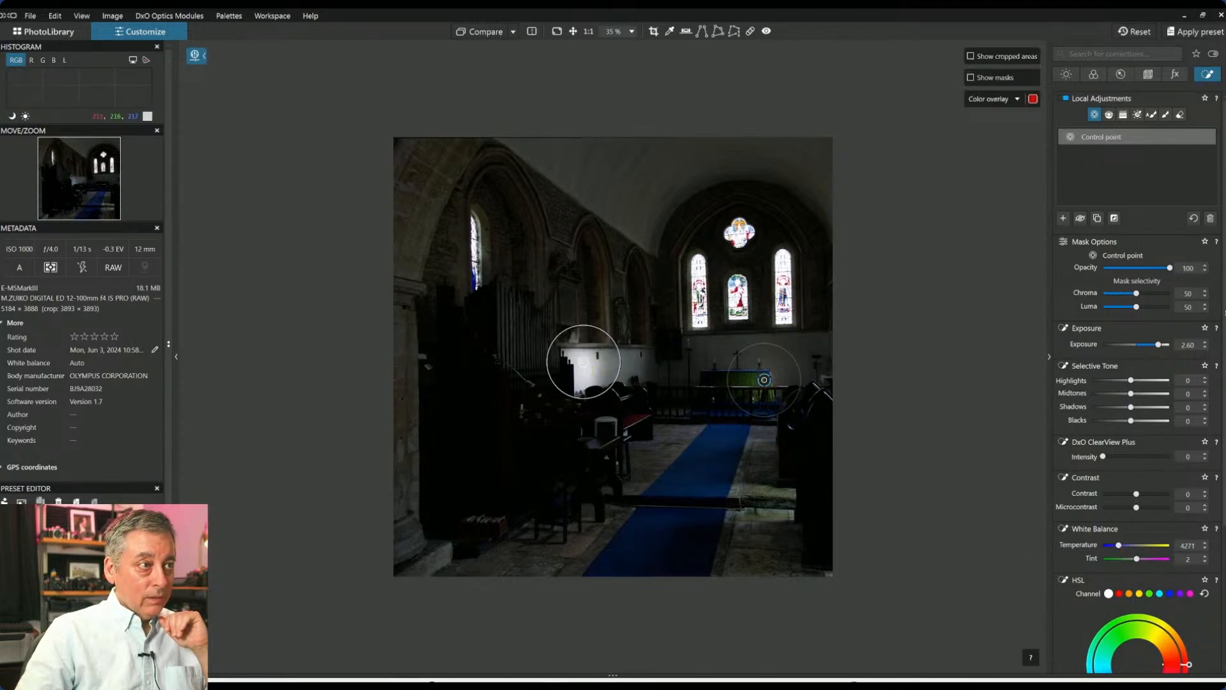
{"action": "left_click_drag", "start_coordinate": [584, 362], "coordinate": [589, 363]}
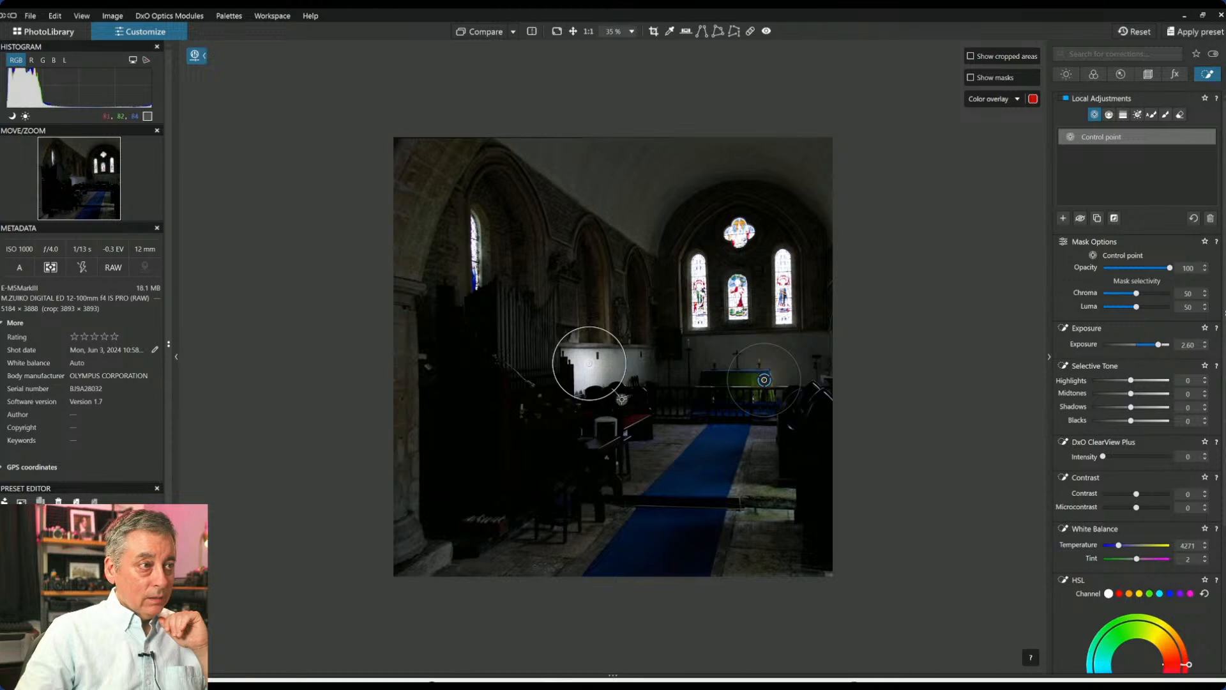
{"action": "left_click", "coordinate": [637, 361]}
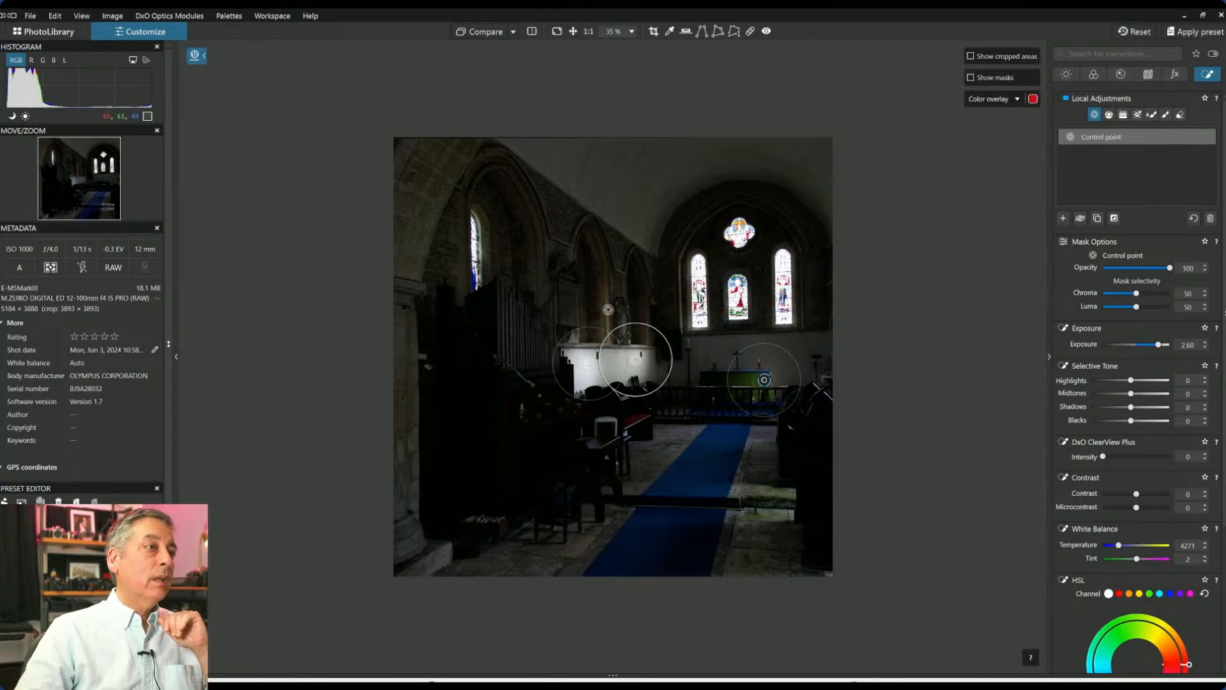
{"action": "left_click", "coordinate": [607, 309]}
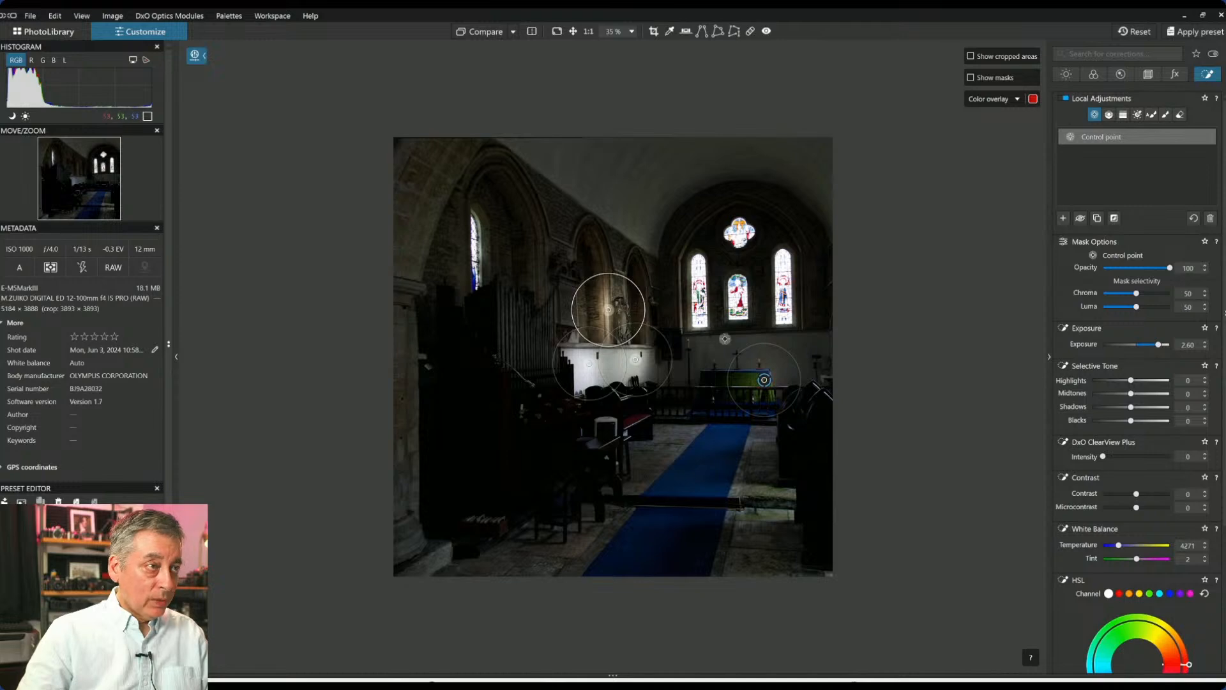
Create a new control point mask with two points on the white wall behind the organ and one on the statue niche above.
{"action": "left_click", "coordinate": [1063, 219]}
{"action": "left_click", "coordinate": [583, 361]}
{"action": "left_click", "coordinate": [637, 360]}
{"action": "left_click", "coordinate": [614, 316]}
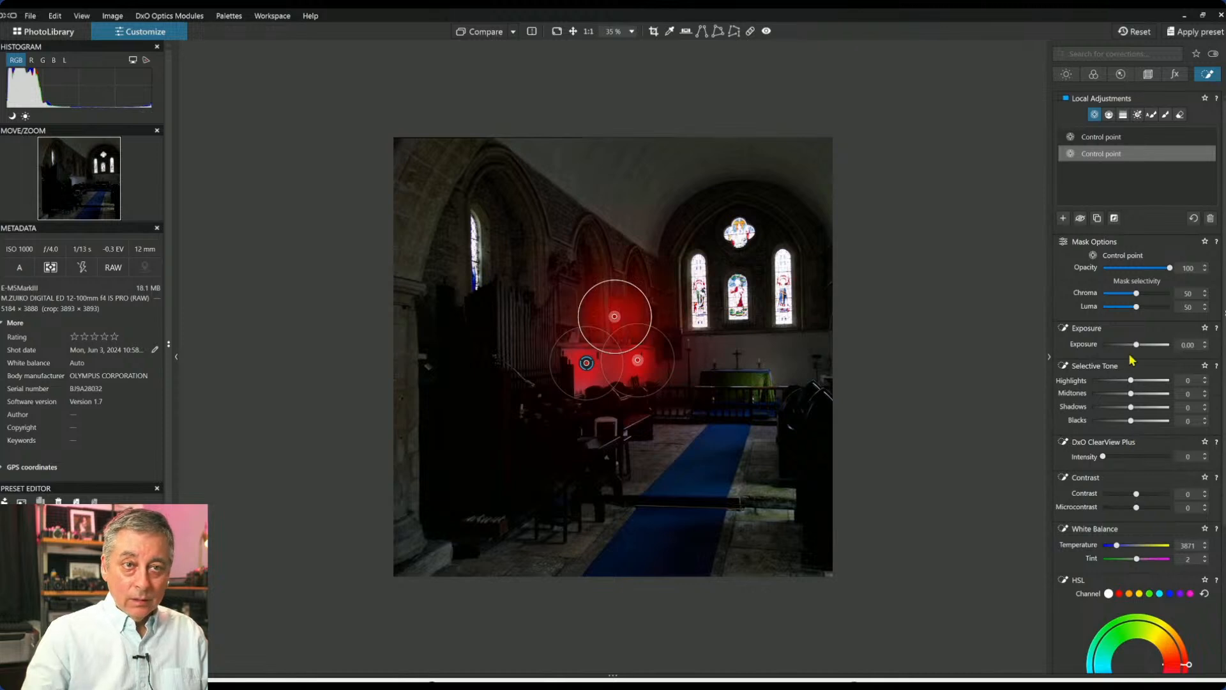
Set the wall and niche mask's exposure to 1.09 and its white balance temperature to 4582.
{"action": "left_click_drag", "start_coordinate": [1138, 348], "coordinate": [1145, 352]}
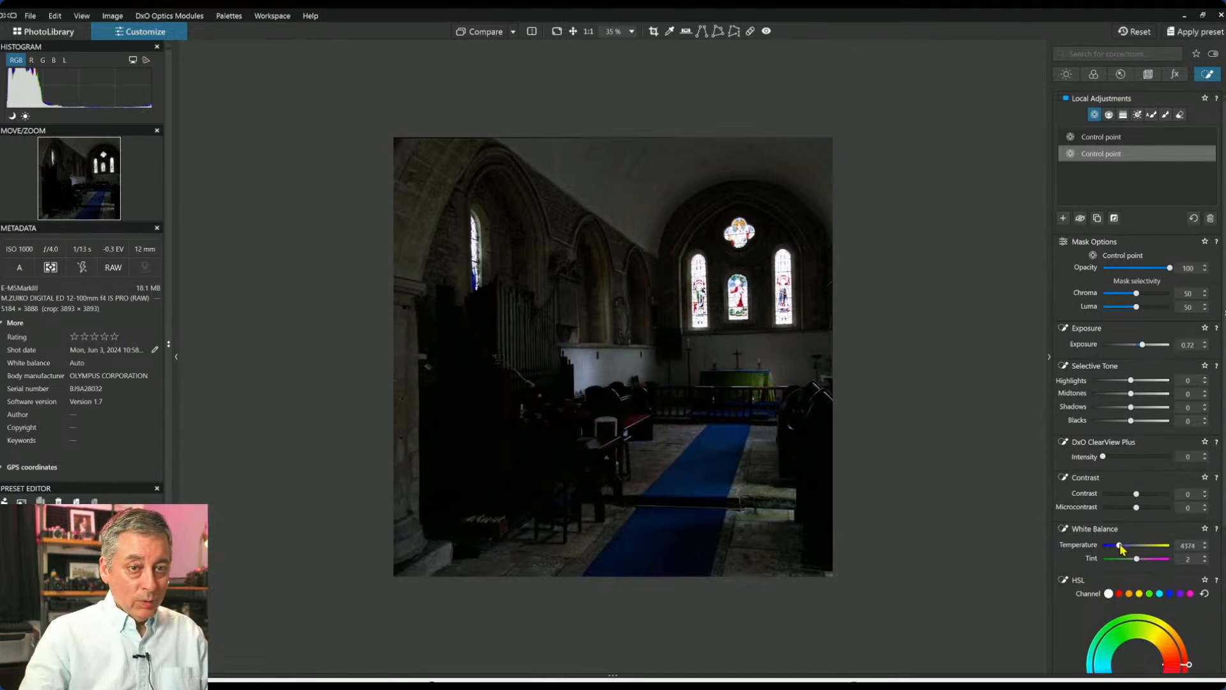
{"action": "left_click_drag", "start_coordinate": [1120, 545], "coordinate": [1121, 546]}
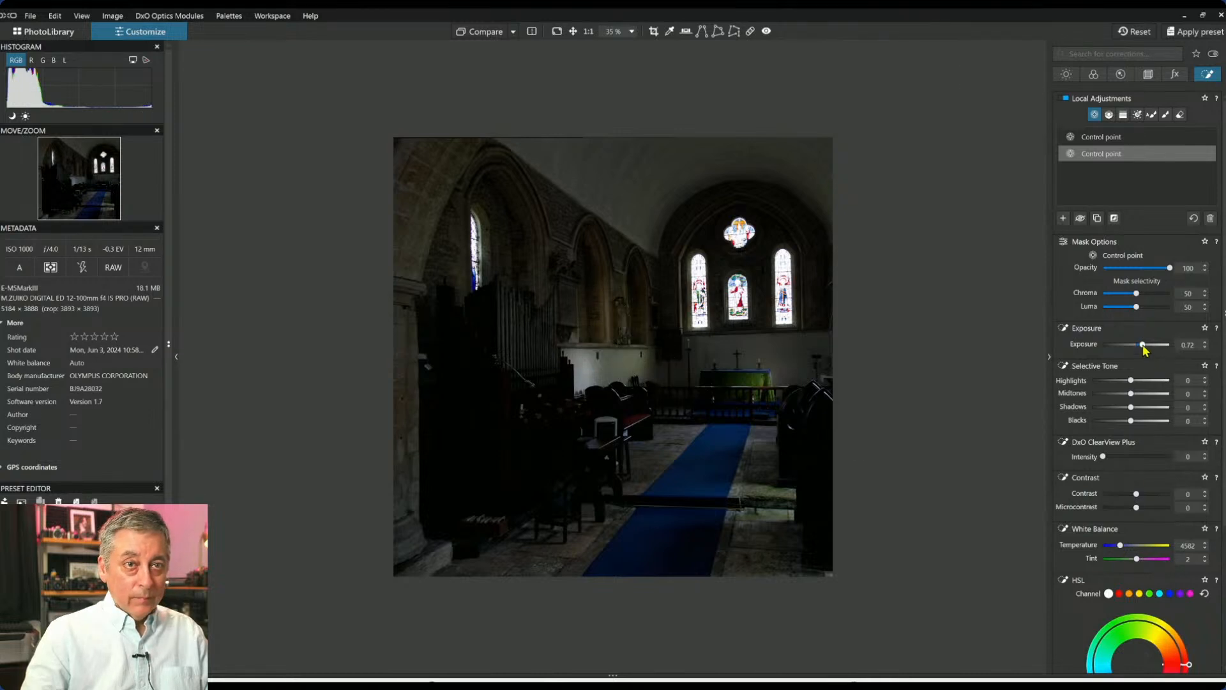
{"action": "left_click_drag", "start_coordinate": [1144, 348], "coordinate": [1146, 349]}
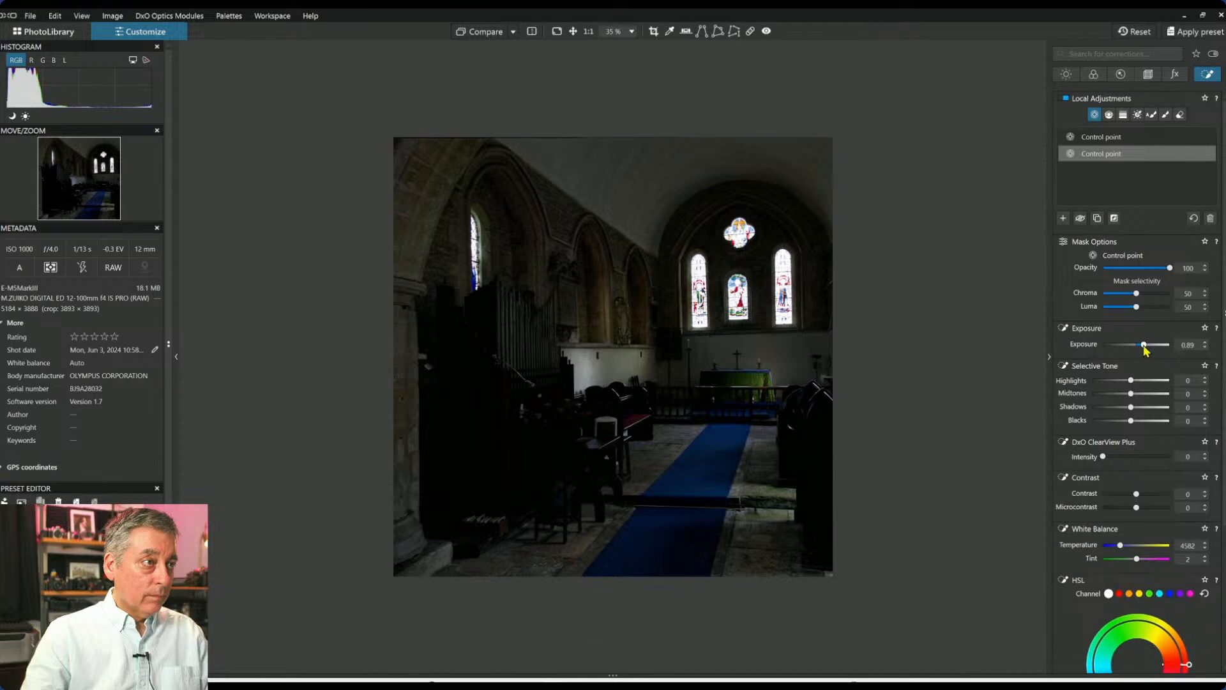
Extend the wall mask with two control points, one above the other, on the stone beside the window above the organ.
{"action": "scroll", "coordinate": [780, 426], "scroll_direction": "up", "scroll_amount": 2}
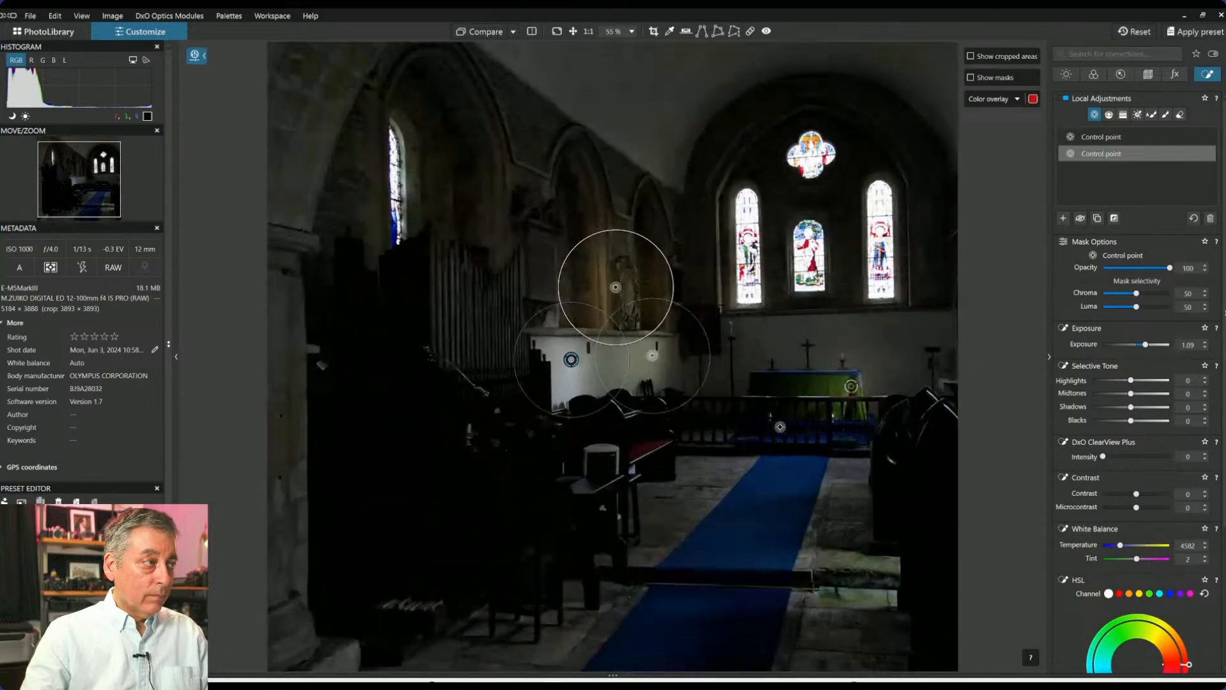
{"action": "scroll", "coordinate": [884, 456], "scroll_direction": "down", "scroll_amount": 1}
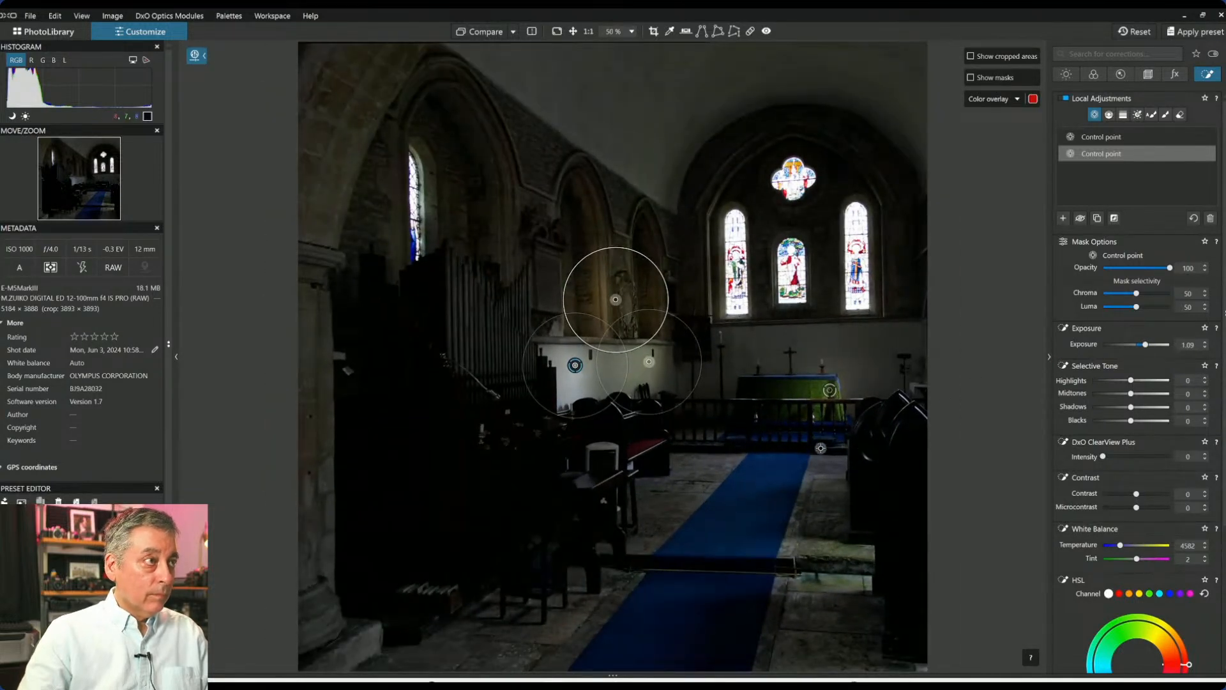
{"action": "left_click", "coordinate": [447, 217]}
{"action": "left_click", "coordinate": [449, 159]}
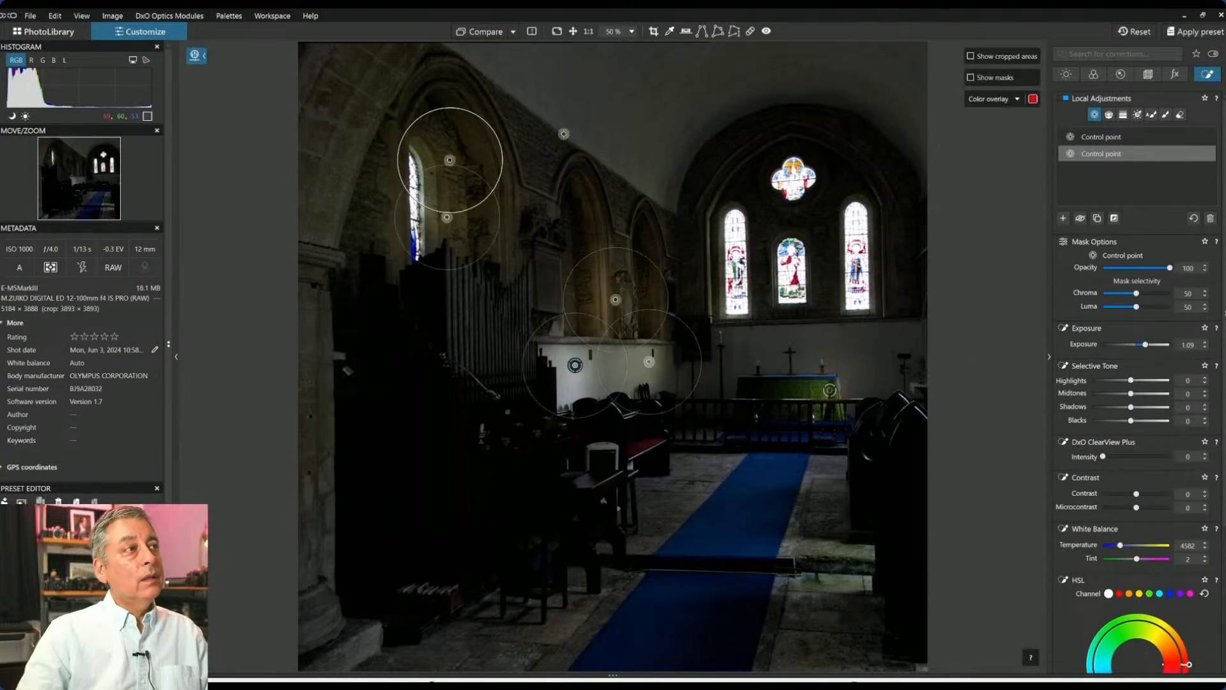
{"action": "left_click_drag", "start_coordinate": [449, 159], "coordinate": [447, 175]}
{"action": "left_click_drag", "start_coordinate": [447, 218], "coordinate": [445, 222]}
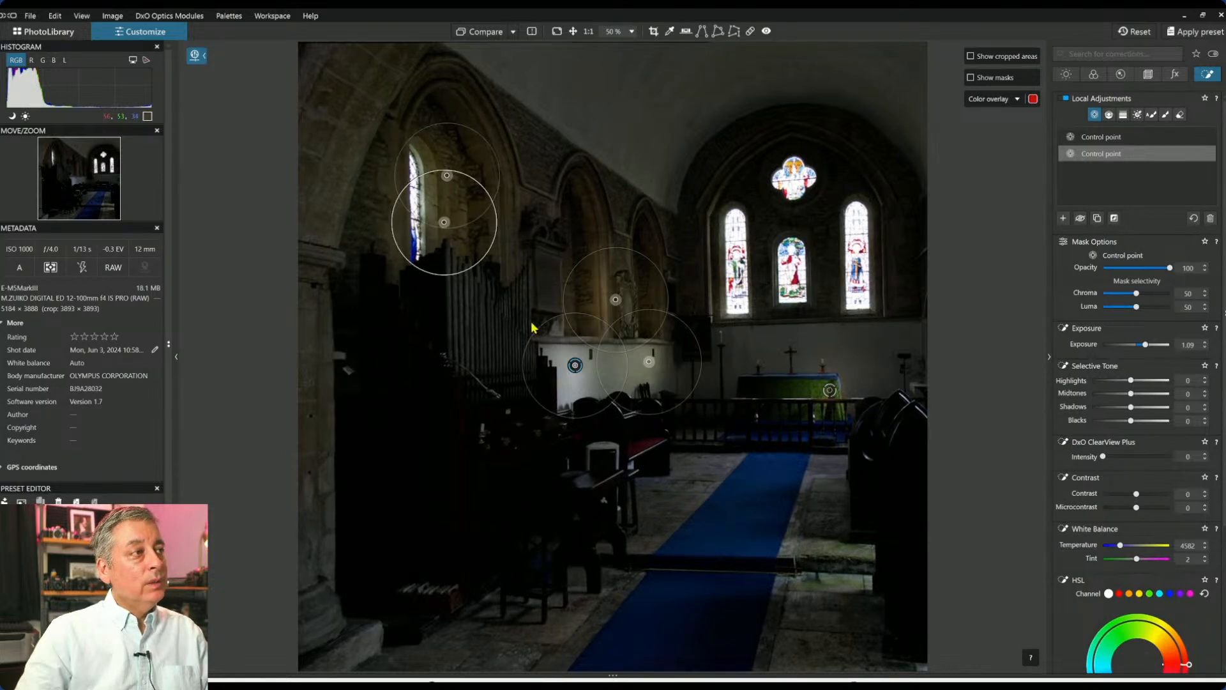
Create a new control point mask on the organ console, with exposure 1.45 and shadows 33.
{"action": "left_click", "coordinate": [1063, 218]}
{"action": "left_click", "coordinate": [528, 437]}
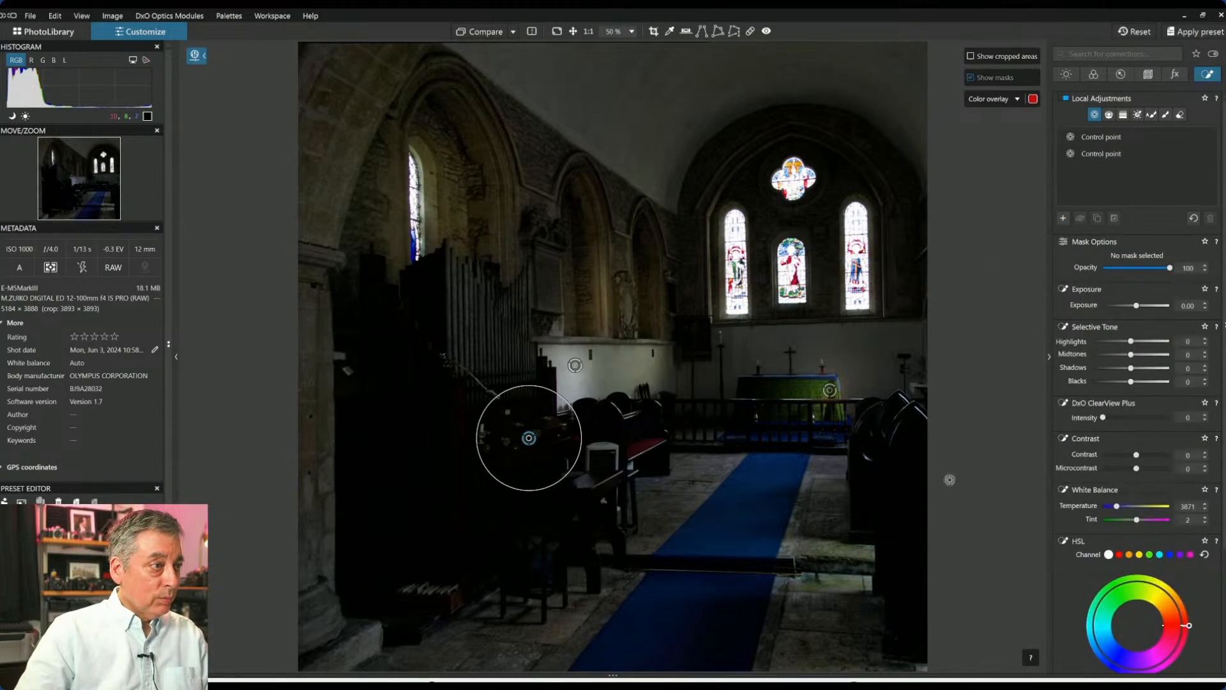
{"action": "left_click_drag", "start_coordinate": [1136, 345], "coordinate": [1143, 346]}
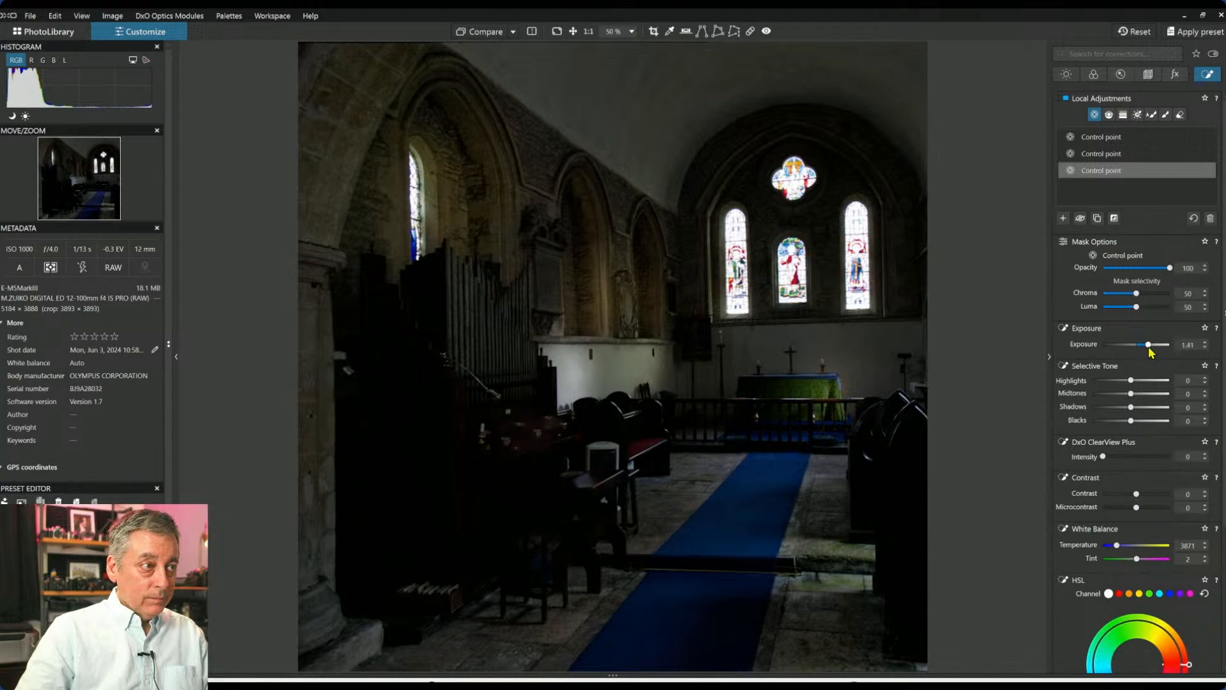
{"action": "left_click_drag", "start_coordinate": [1131, 407], "coordinate": [1147, 407]}
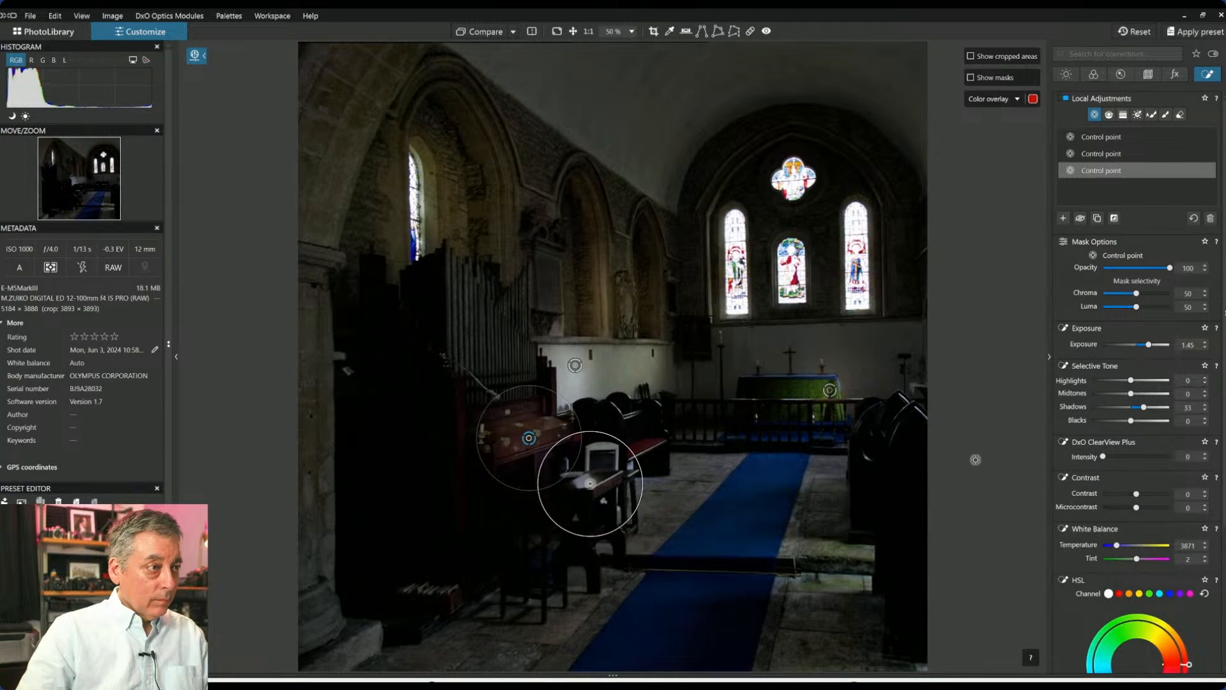
Extend the organ mask with control points on the bench, above the stool and on the pipes, plus a small one on the floor box.
{"action": "left_click_drag", "start_coordinate": [540, 502], "coordinate": [543, 501]}
{"action": "left_click", "coordinate": [535, 503]}
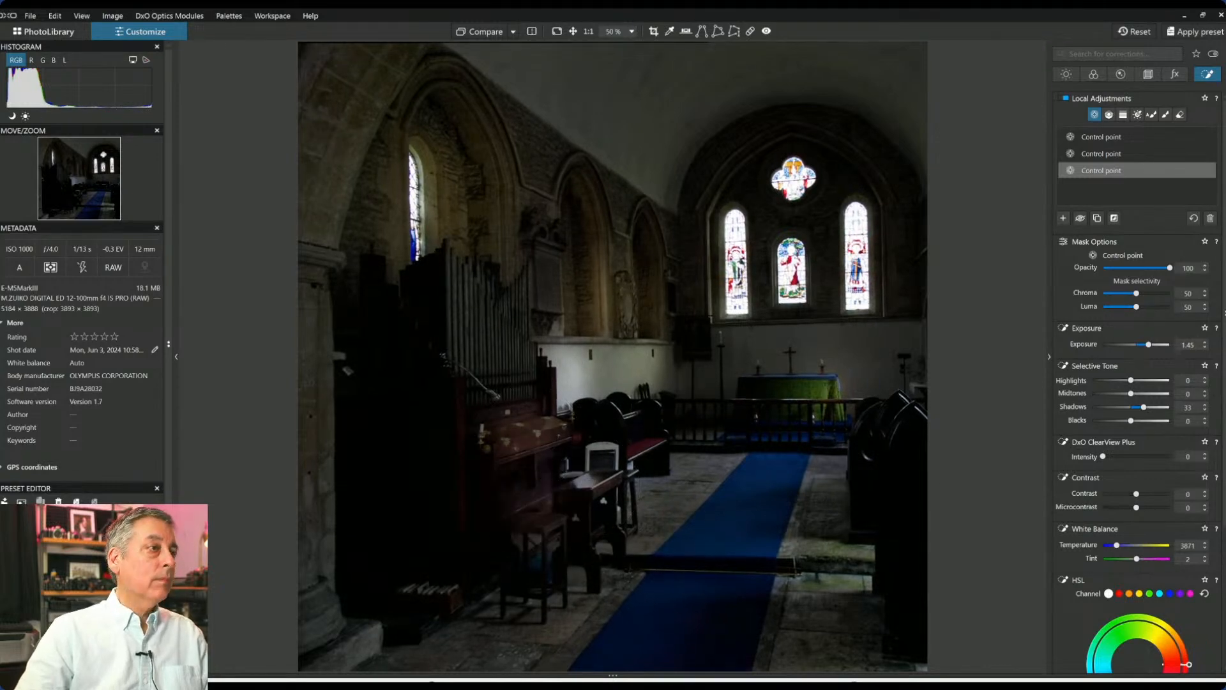
{"action": "left_click", "coordinate": [490, 372]}
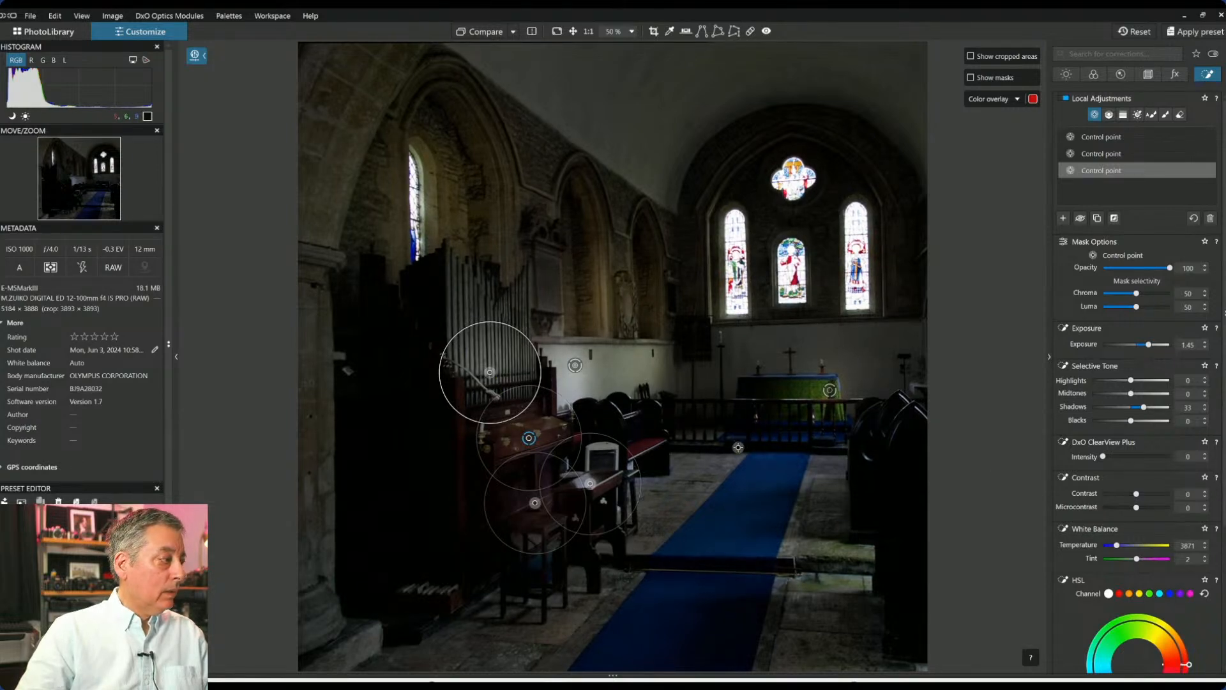
{"action": "scroll", "coordinate": [739, 447], "scroll_direction": "down", "scroll_amount": 1}
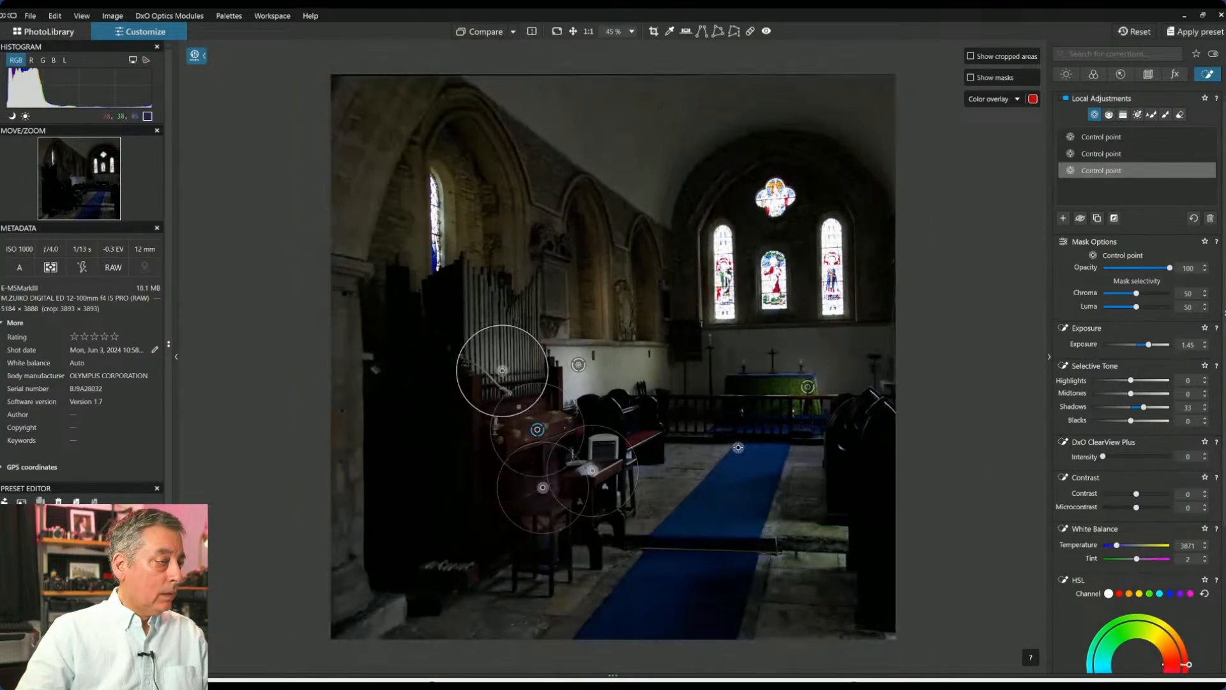
{"action": "scroll", "coordinate": [738, 447], "scroll_direction": "up", "scroll_amount": 1}
{"action": "scroll", "coordinate": [739, 447], "scroll_direction": "down", "scroll_amount": 1}
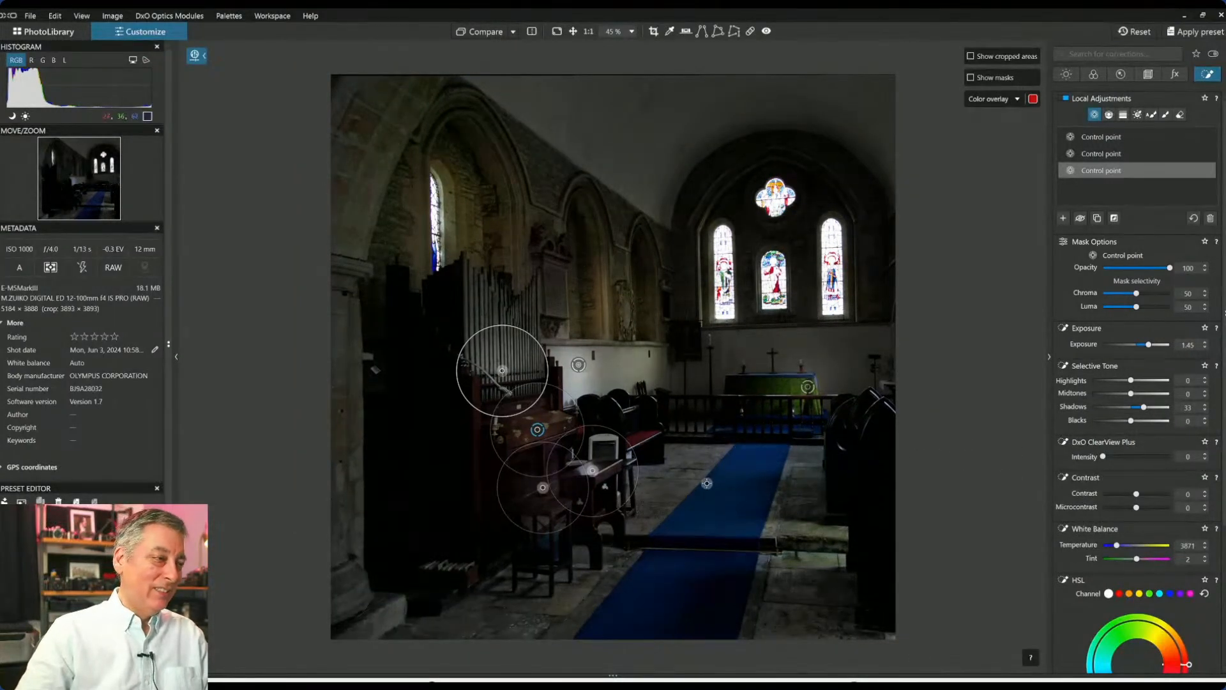
{"action": "left_click", "coordinate": [461, 566]}
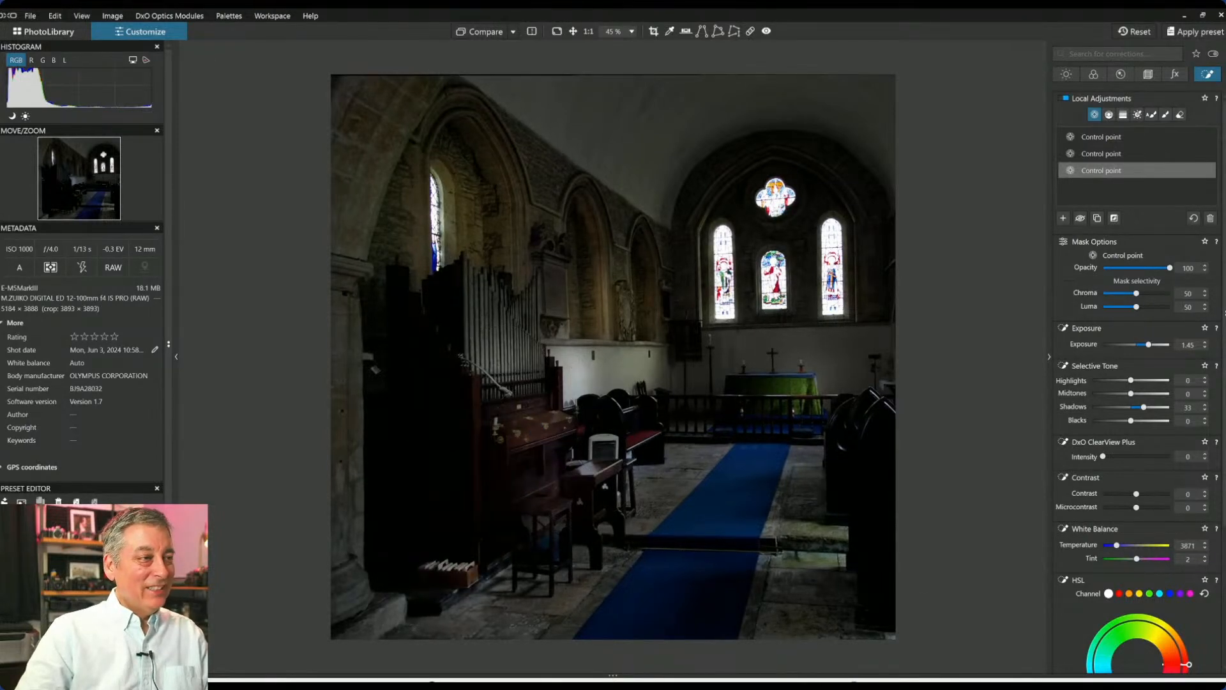
{"action": "left_click_drag", "start_coordinate": [488, 605], "coordinate": [473, 587]}
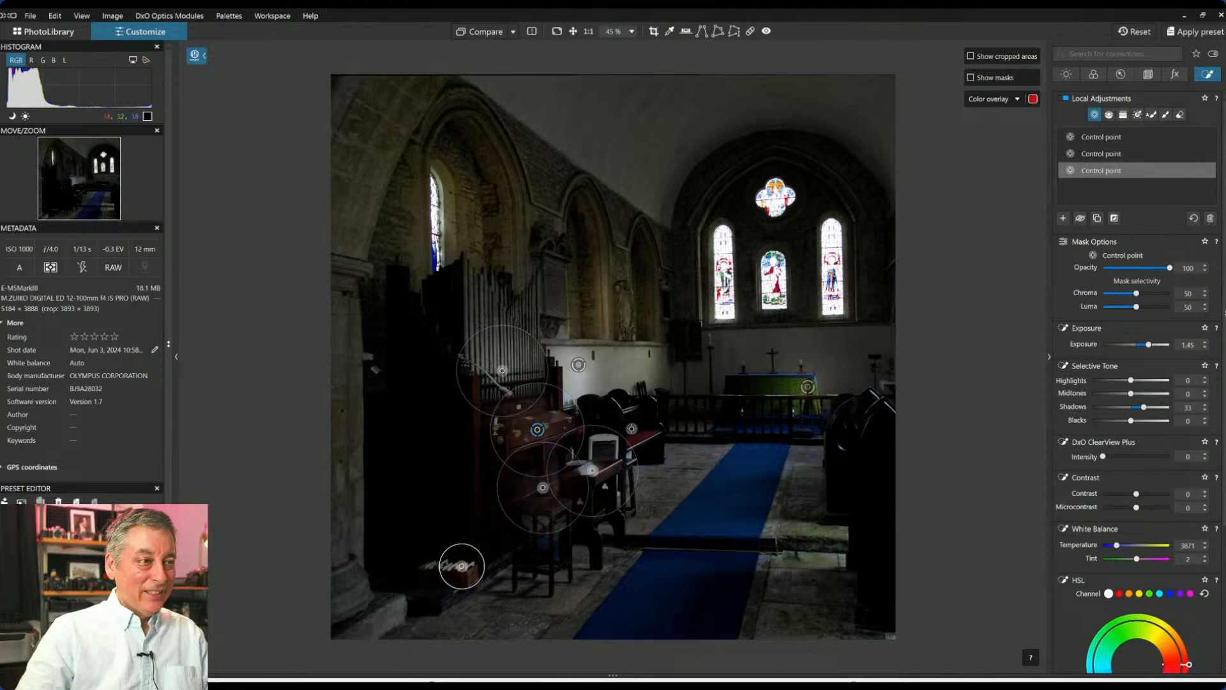
Extend the altar mask onto the wall behind the altar, and the wall and niche mask onto the carpet and stone floor with three points.
{"action": "left_click", "coordinate": [808, 388]}
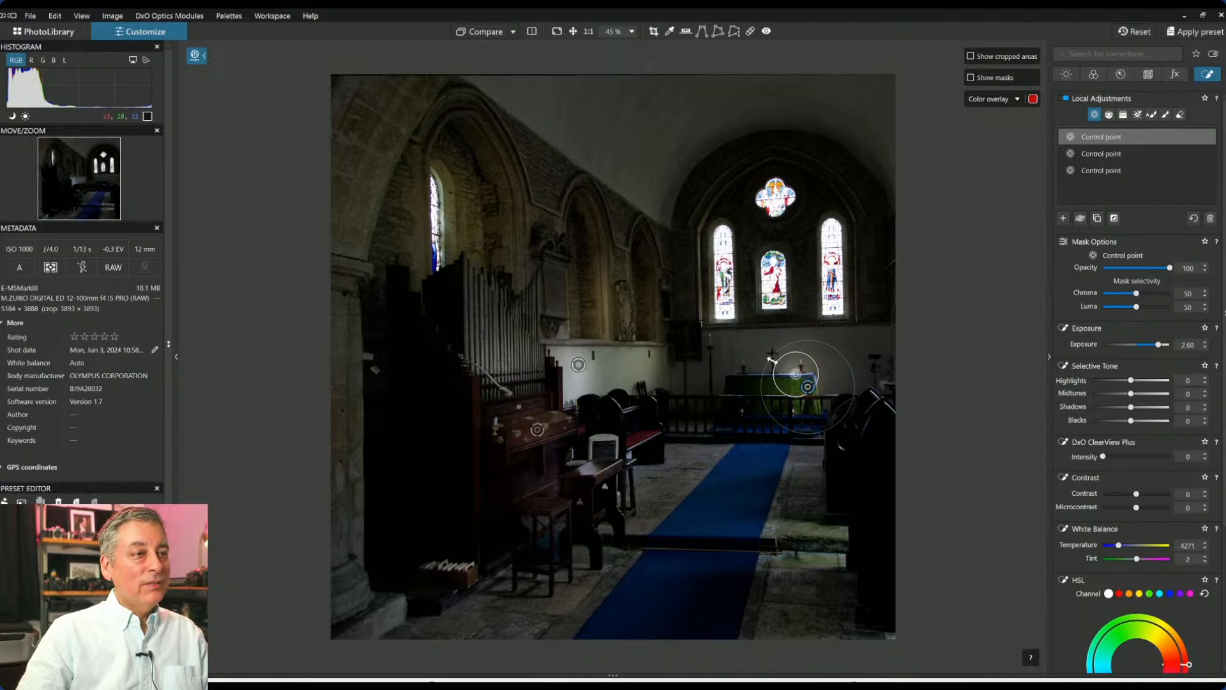
{"action": "left_click", "coordinate": [771, 349]}
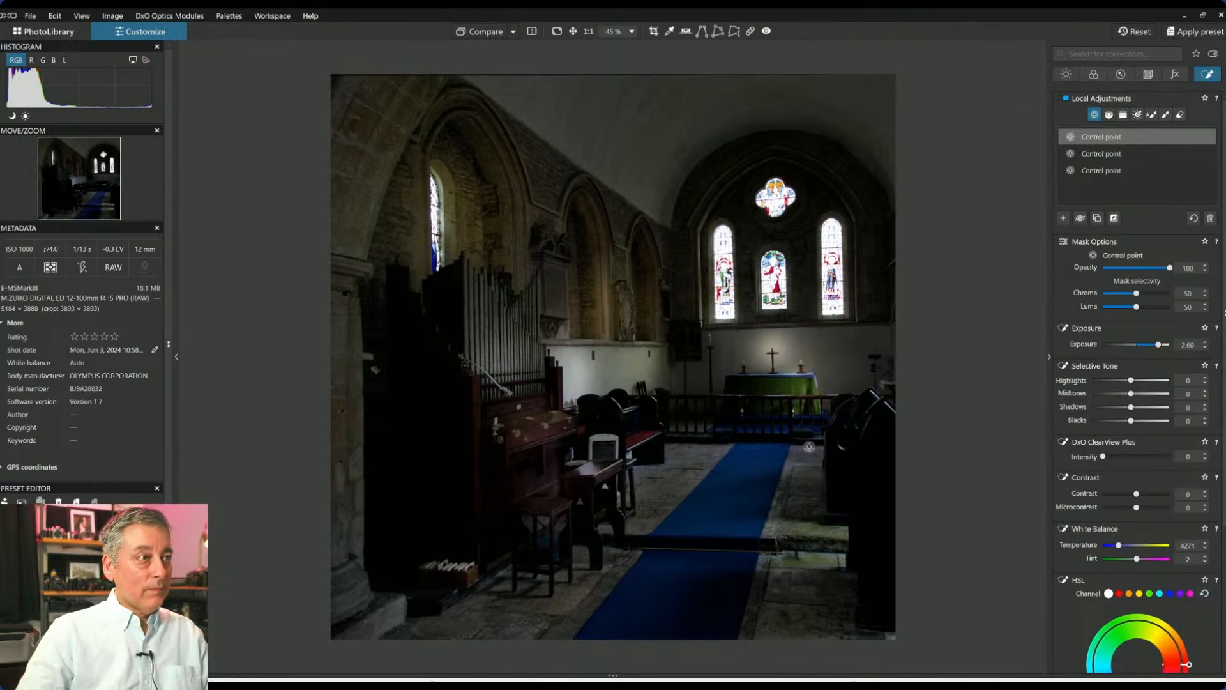
{"action": "left_click", "coordinate": [577, 366]}
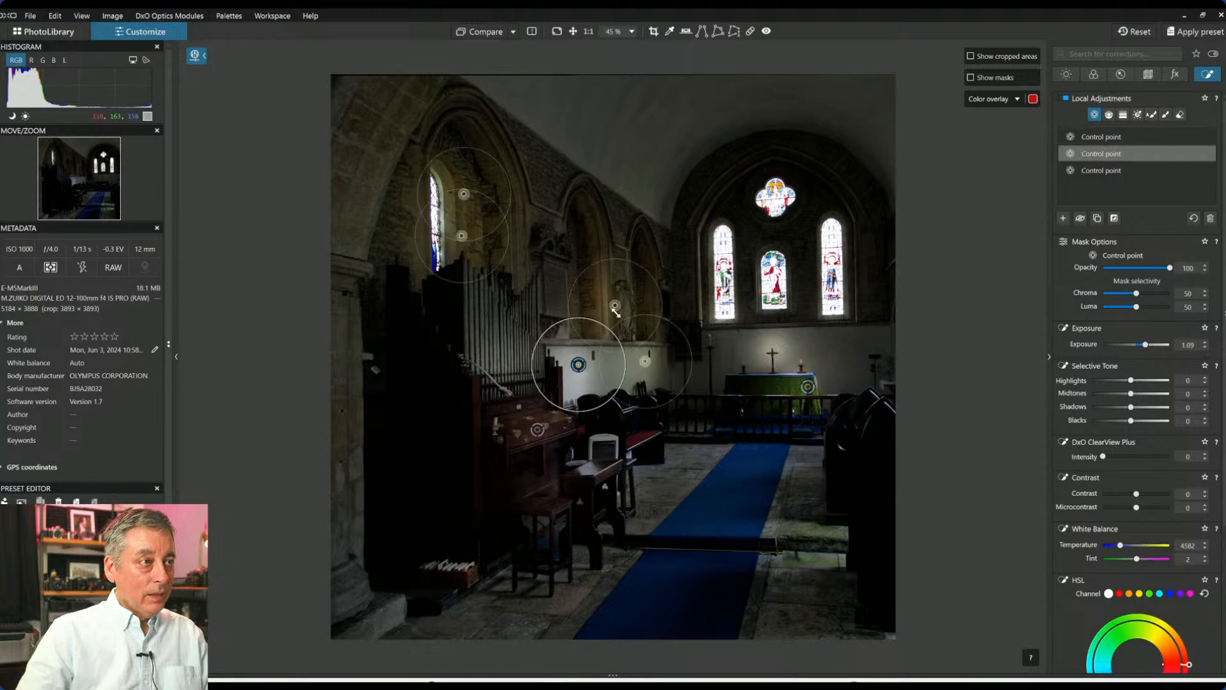
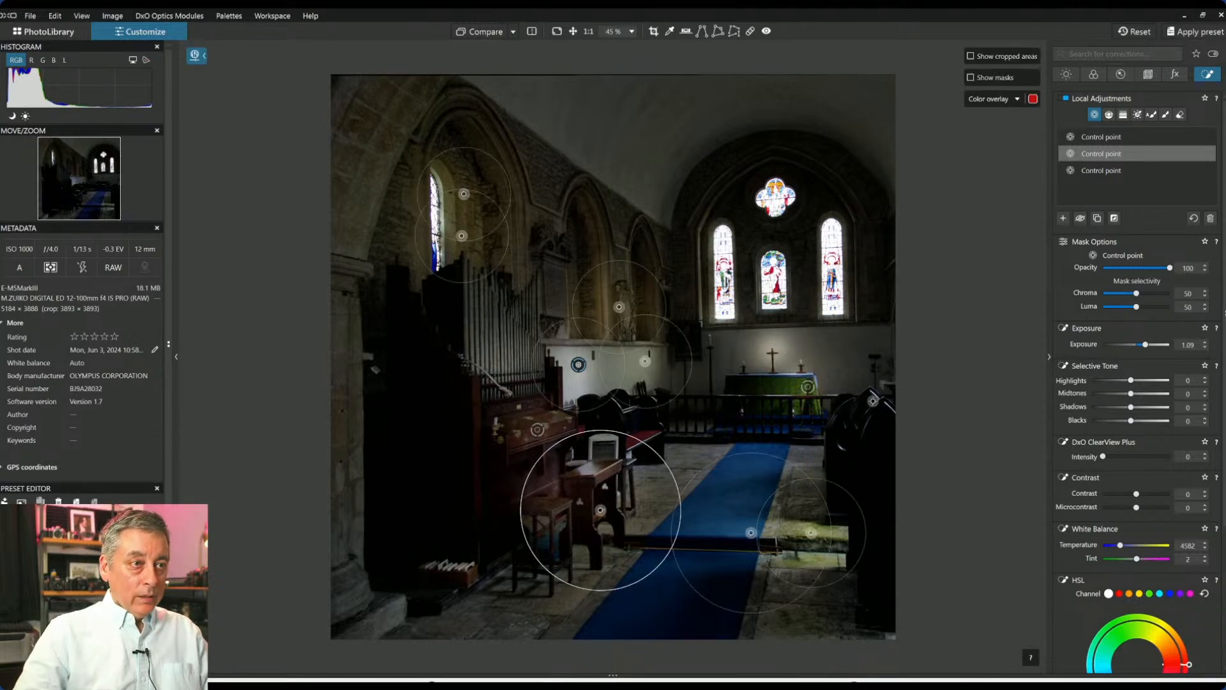
Set the altar mask's chroma selectivity to 0.
{"action": "left_click", "coordinate": [808, 385]}
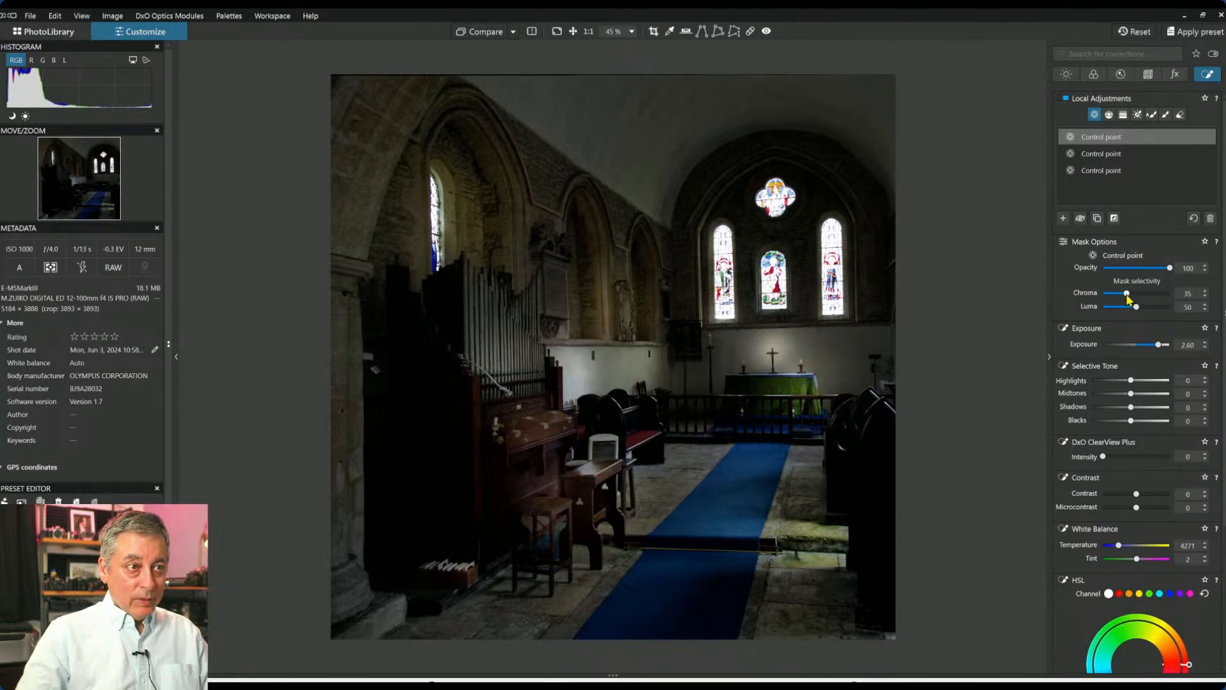
{"action": "left_click_drag", "start_coordinate": [1123, 295], "coordinate": [1115, 294]}
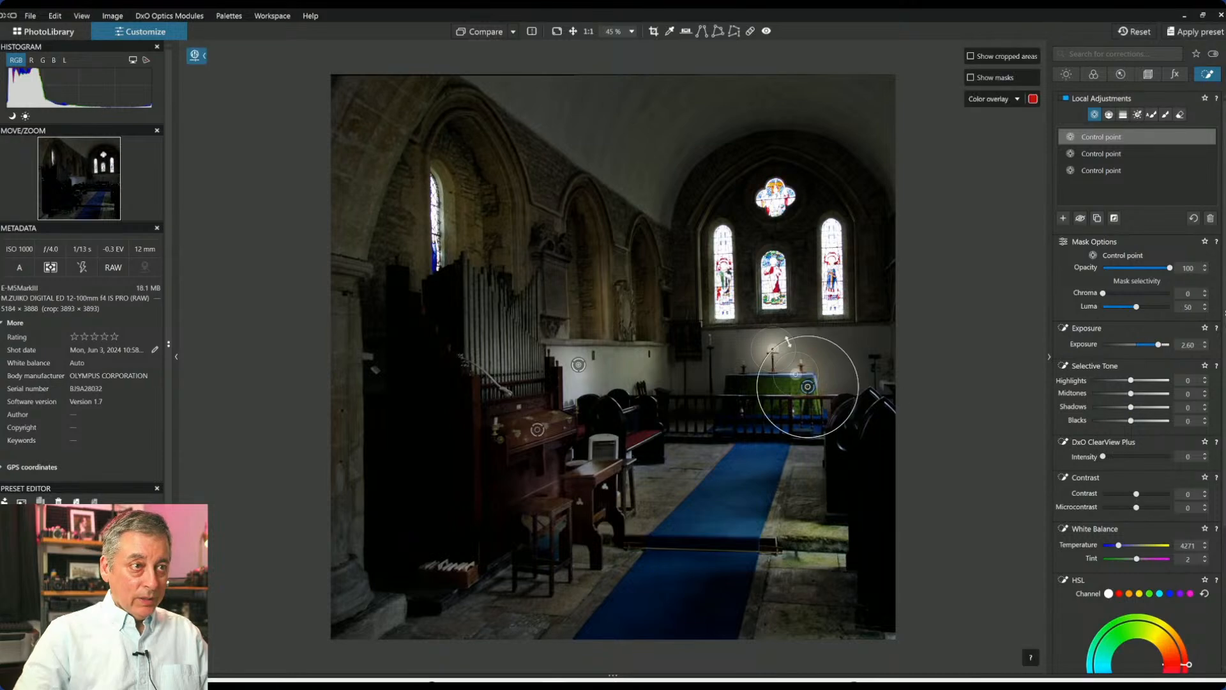
Create a new control point mask with one point on each of the four stained-glass windows above the altar.
{"action": "left_click", "coordinate": [1063, 218]}
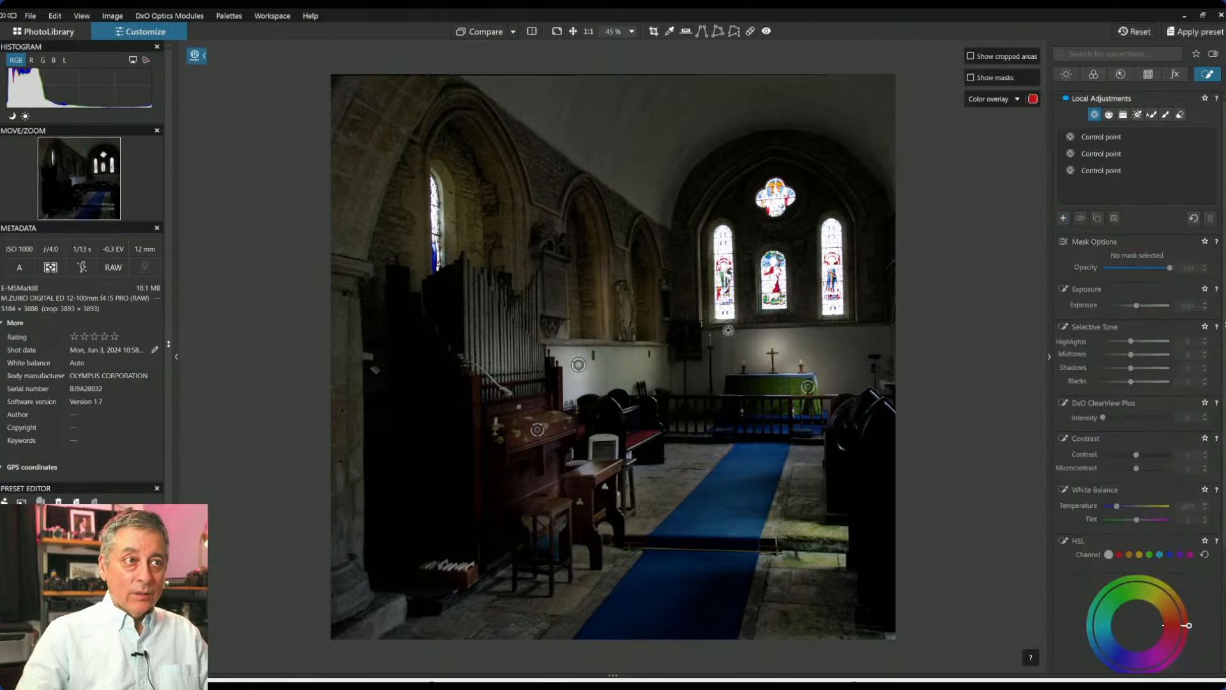
{"action": "left_click", "coordinate": [725, 268]}
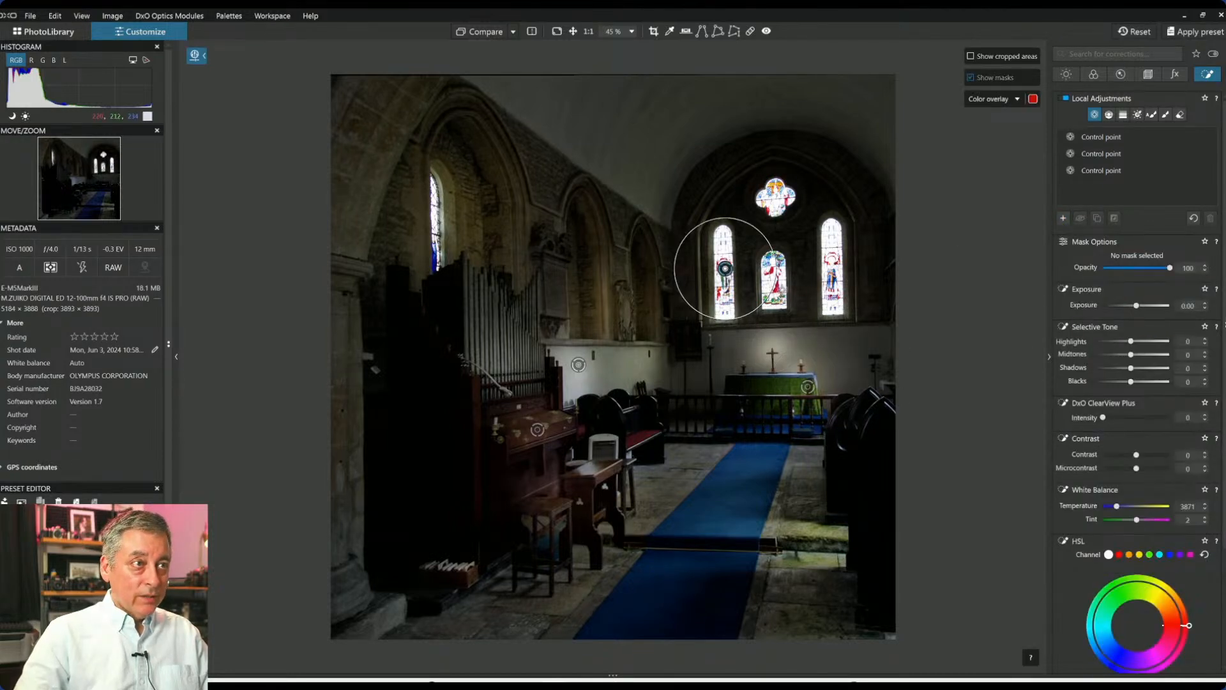
{"action": "left_click", "coordinate": [767, 281]}
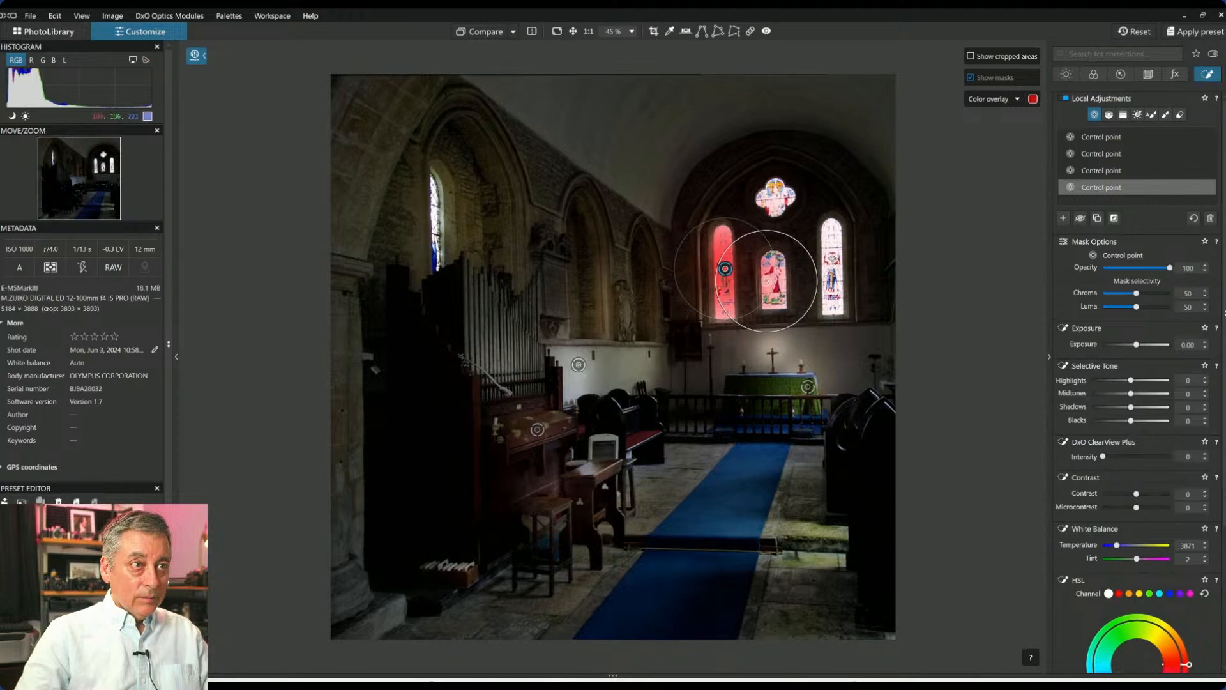
{"action": "left_click", "coordinate": [833, 239]}
{"action": "left_click", "coordinate": [773, 201]}
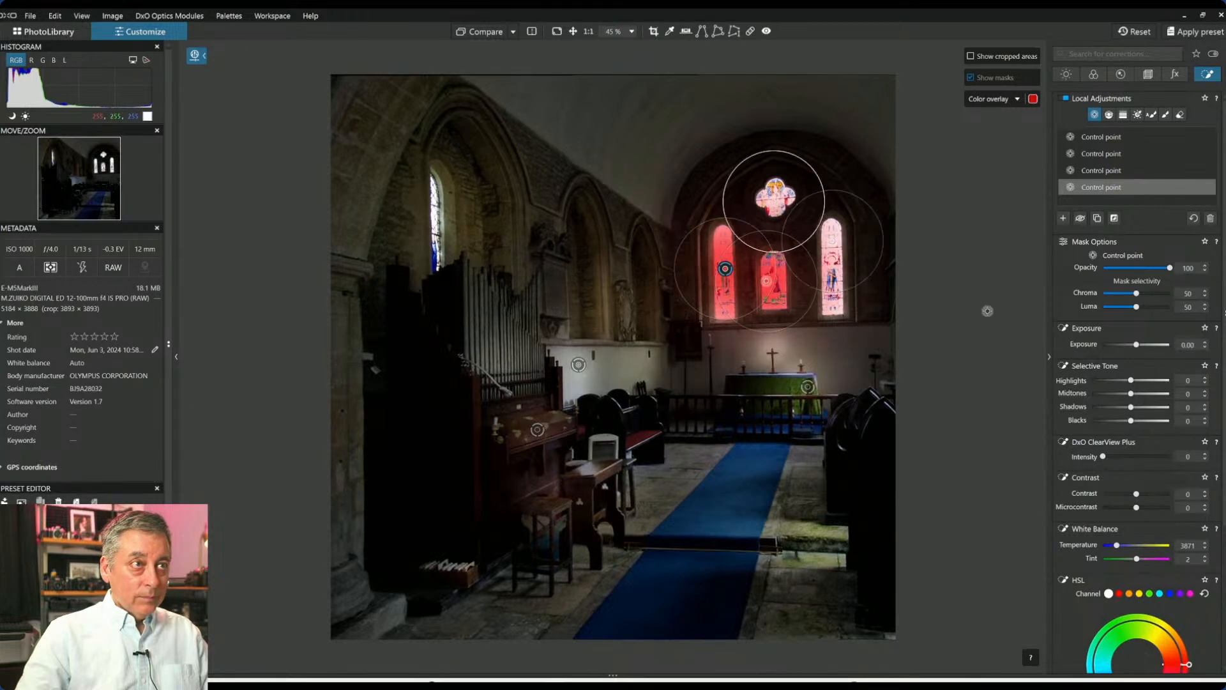
Set the stained-glass mask's exposure to -0.59, highlights to -35 and white balance temperature to 4951.
{"action": "left_click", "coordinate": [1109, 381]}
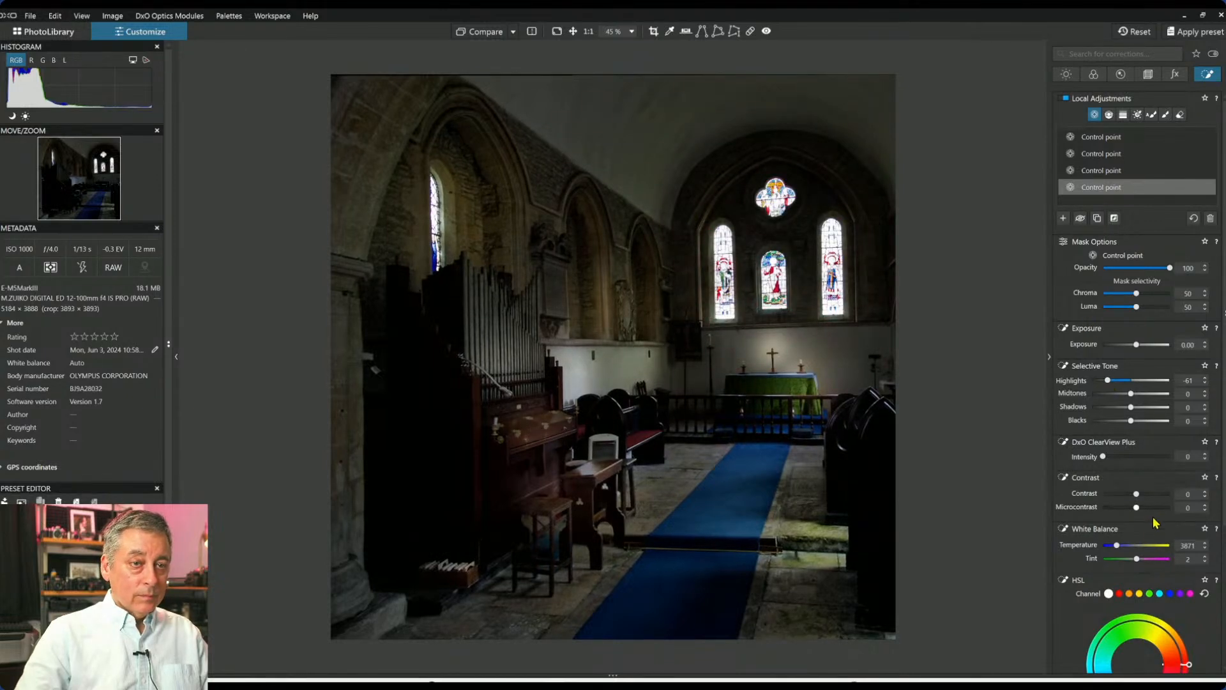
{"action": "scroll", "coordinate": [1171, 565], "scroll_direction": "down", "scroll_amount": 3}
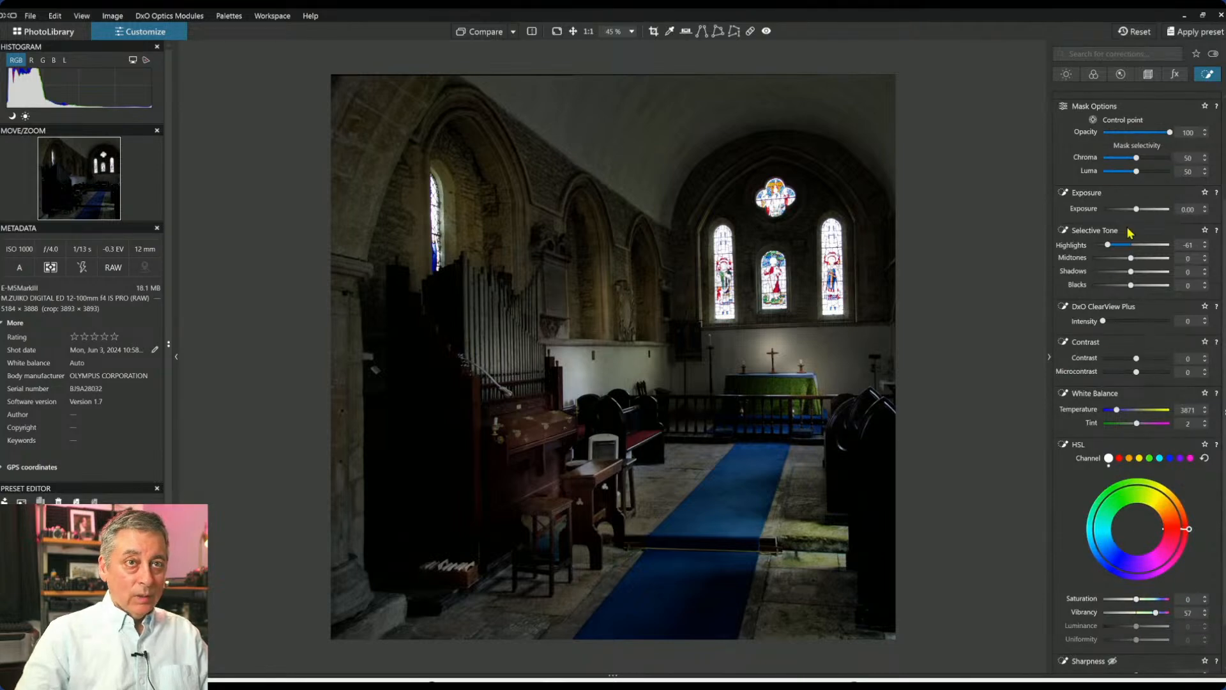
{"action": "left_click_drag", "start_coordinate": [1136, 209], "coordinate": [1133, 212]}
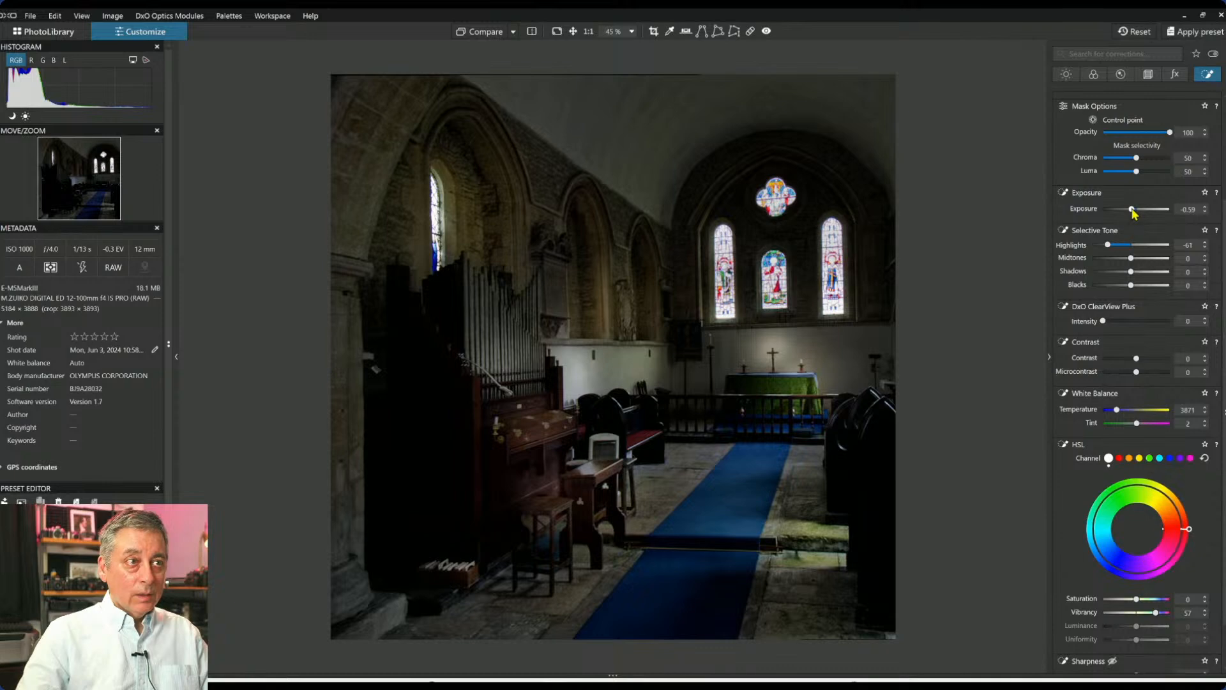
{"action": "left_click_drag", "start_coordinate": [1117, 410], "coordinate": [1123, 410]}
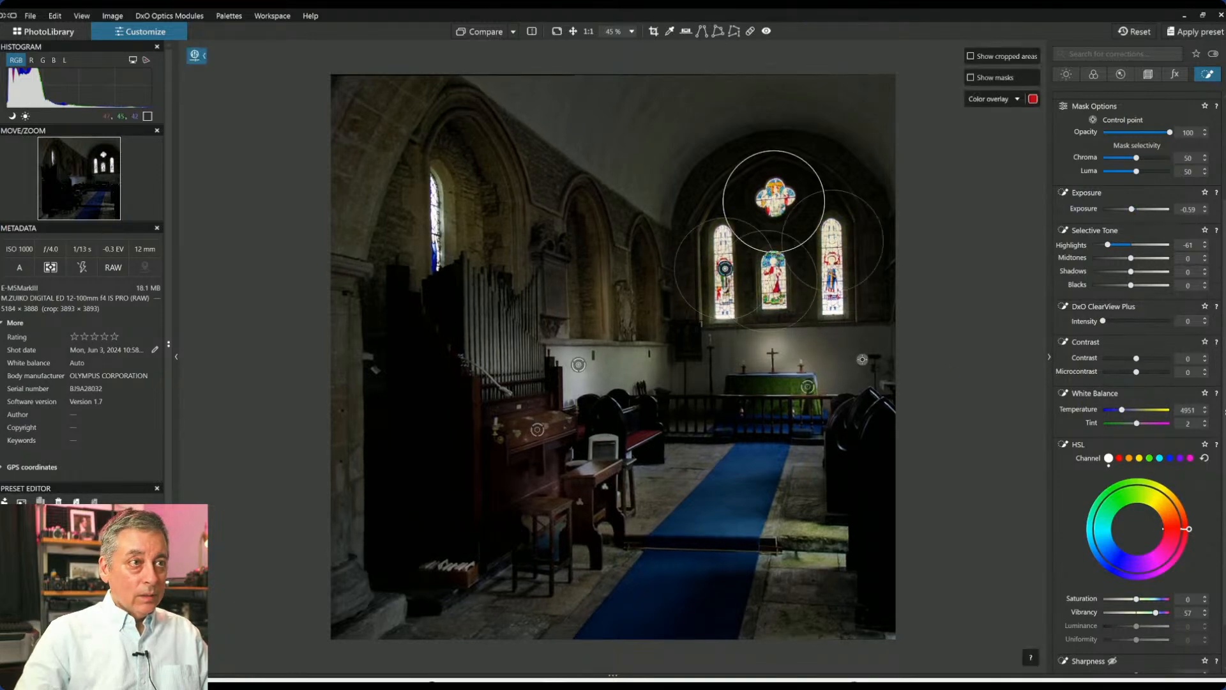
{"action": "scroll", "coordinate": [858, 356], "scroll_direction": "down", "scroll_amount": 2}
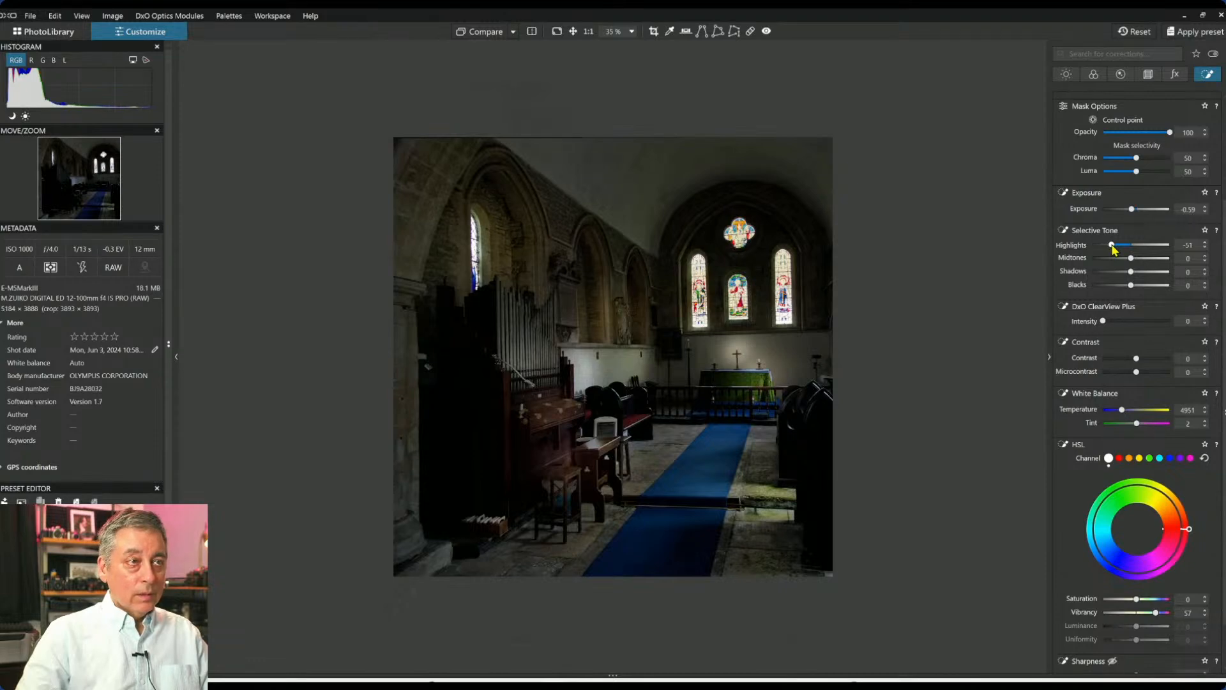
{"action": "left_click_drag", "start_coordinate": [1118, 250], "coordinate": [1121, 250]}
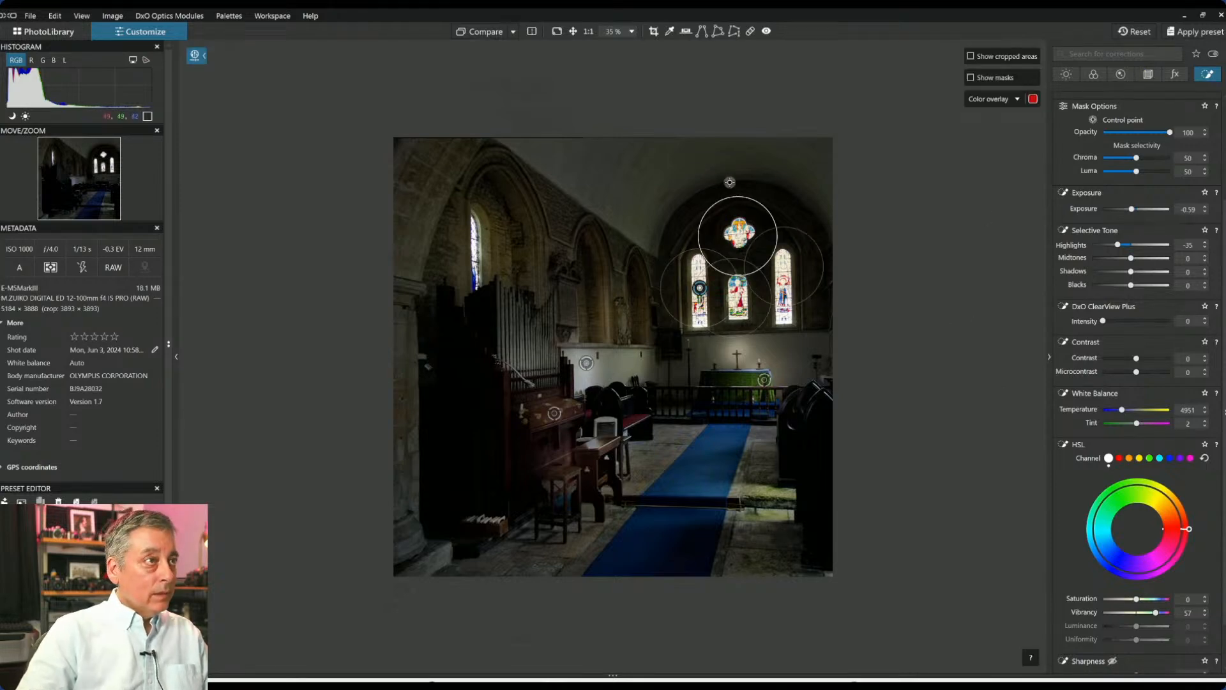
Trim the crop slightly from the upper edge to 3875 × 3875 px, keeping the 1 × 1 aspect ratio.
{"action": "left_click", "coordinate": [1148, 75]}
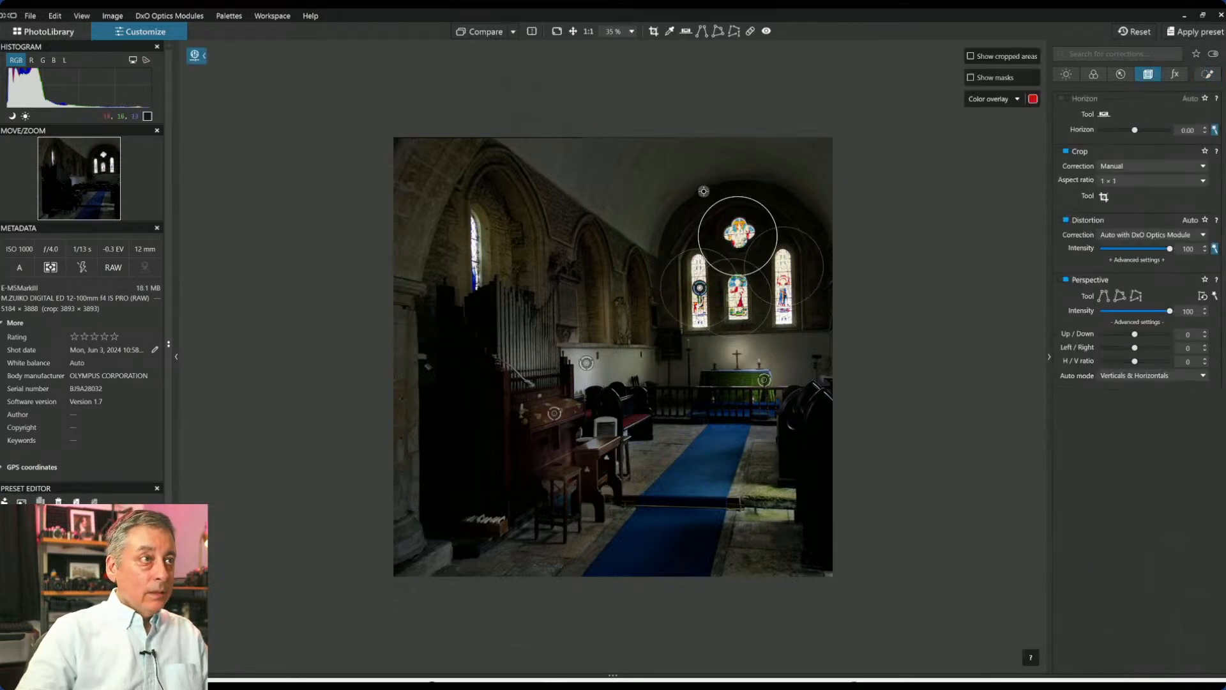
{"action": "left_click", "coordinate": [1104, 197]}
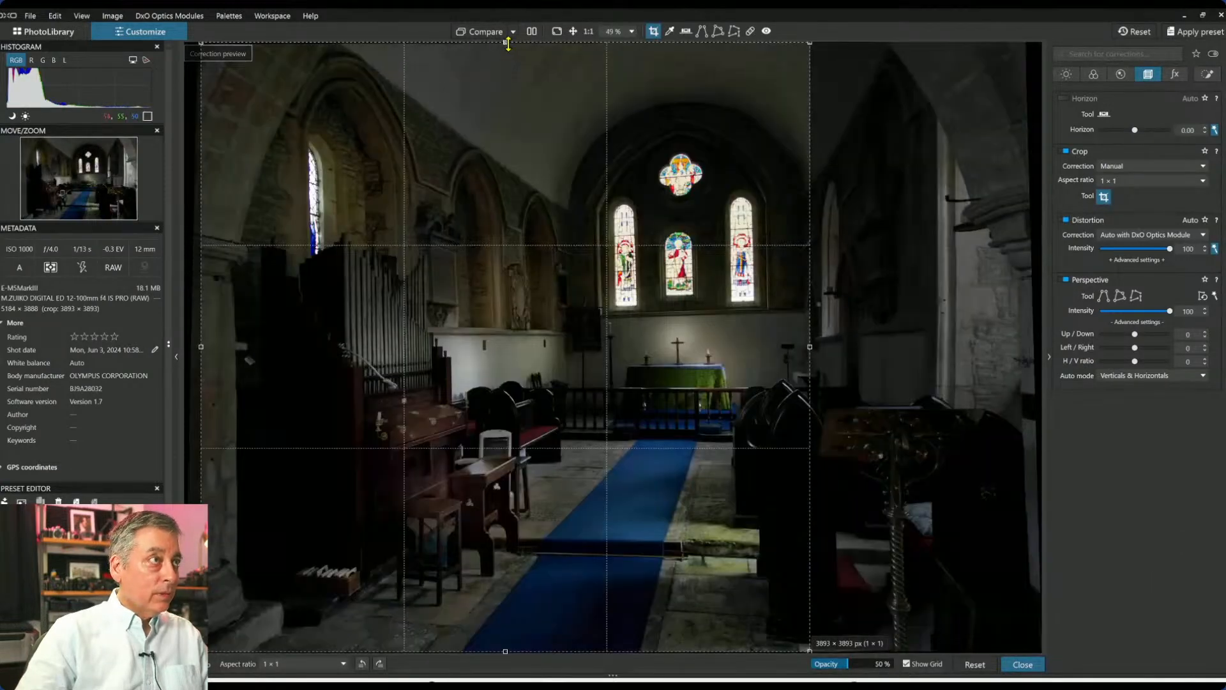
{"action": "left_click_drag", "start_coordinate": [508, 43], "coordinate": [506, 47]}
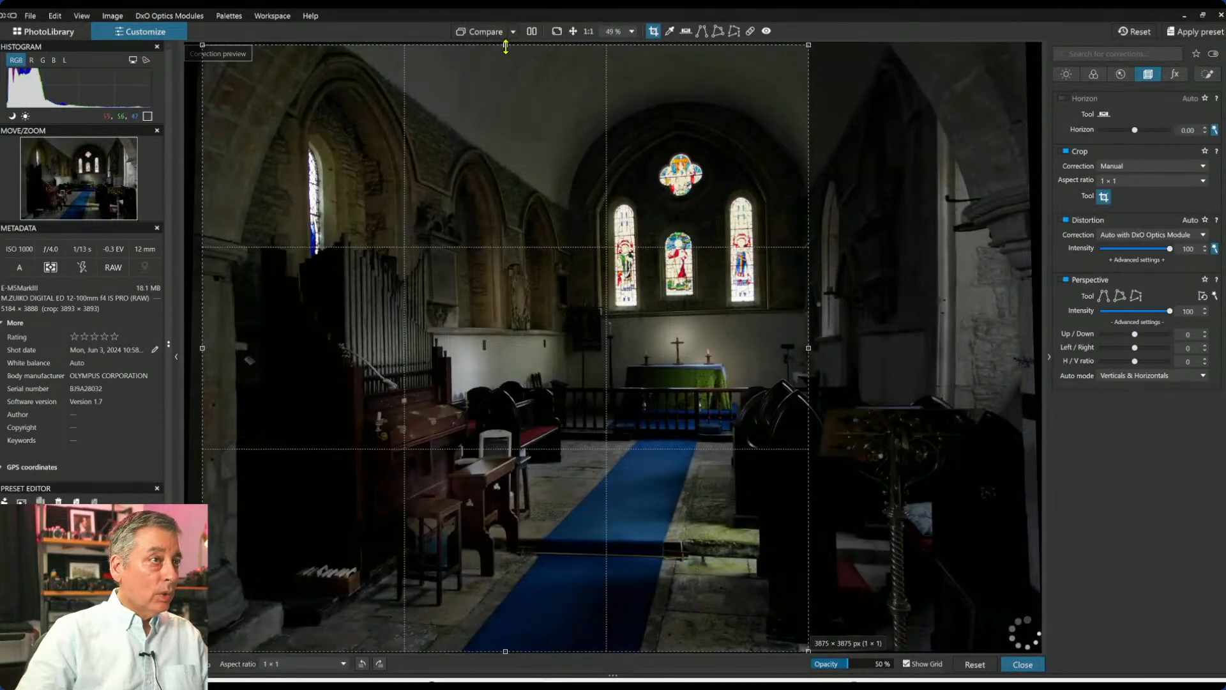
{"action": "key", "text": "Return"}
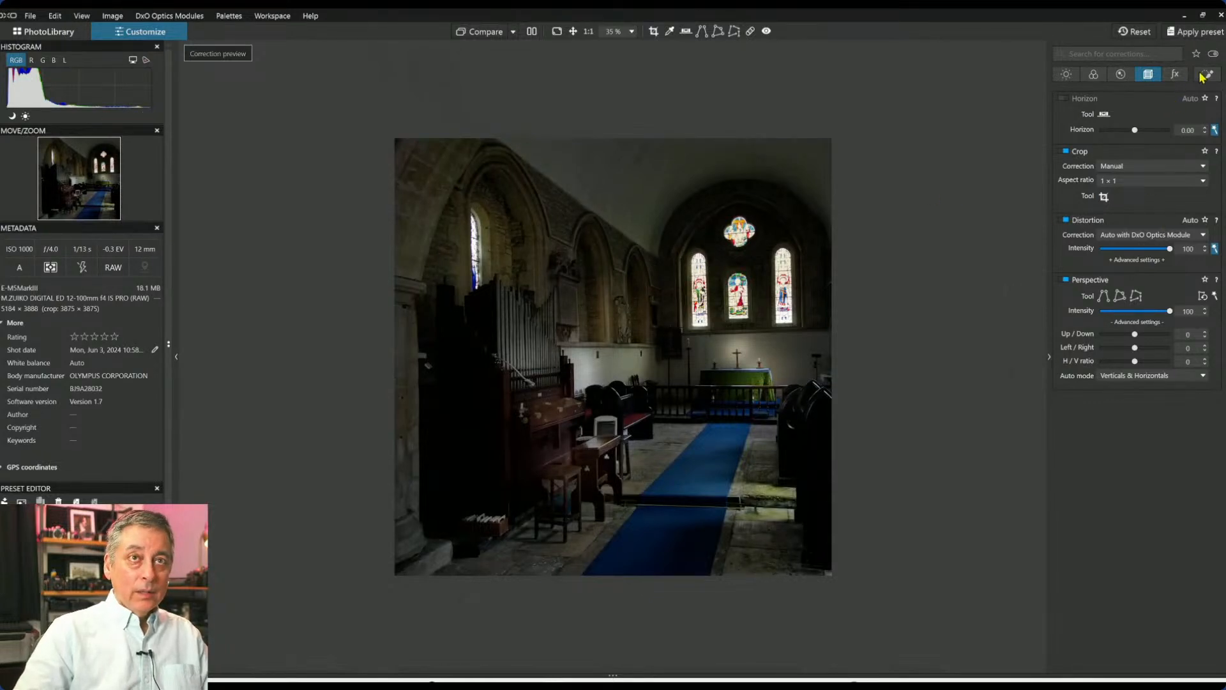
Create a new control point mask on the arch just above the quatrefoil window, with exposure 2.10.
{"action": "scroll", "coordinate": [1137, 300], "scroll_direction": "up", "scroll_amount": 3}
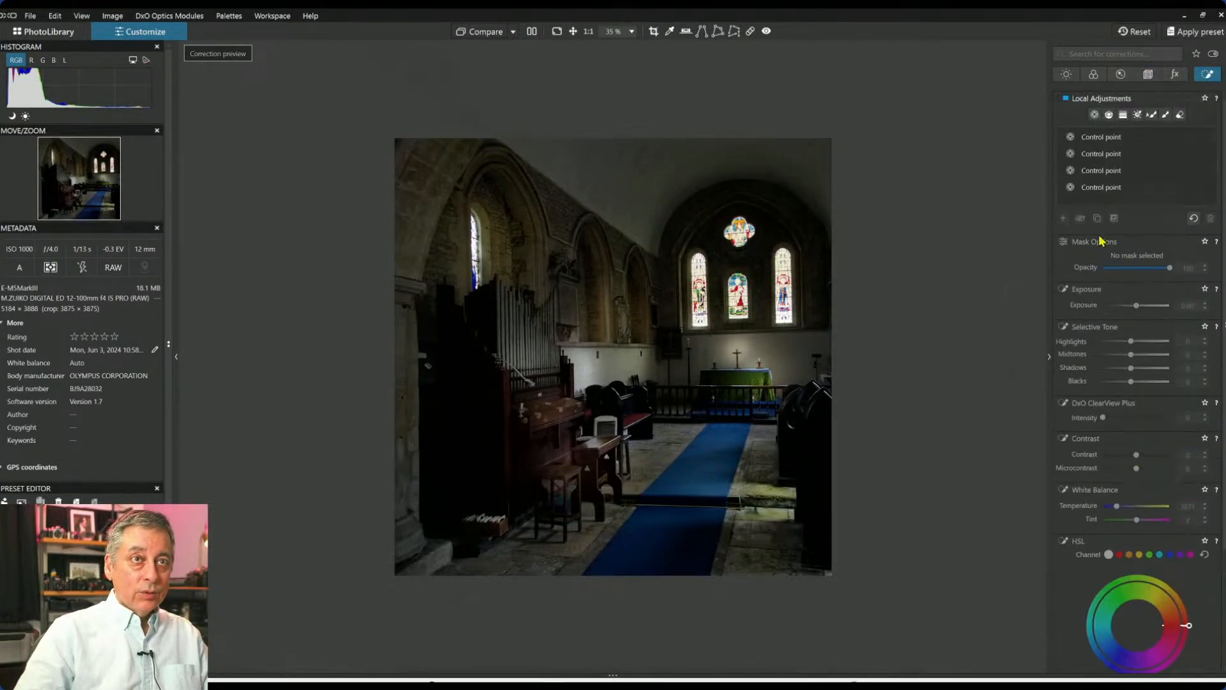
{"action": "left_click", "coordinate": [1095, 116]}
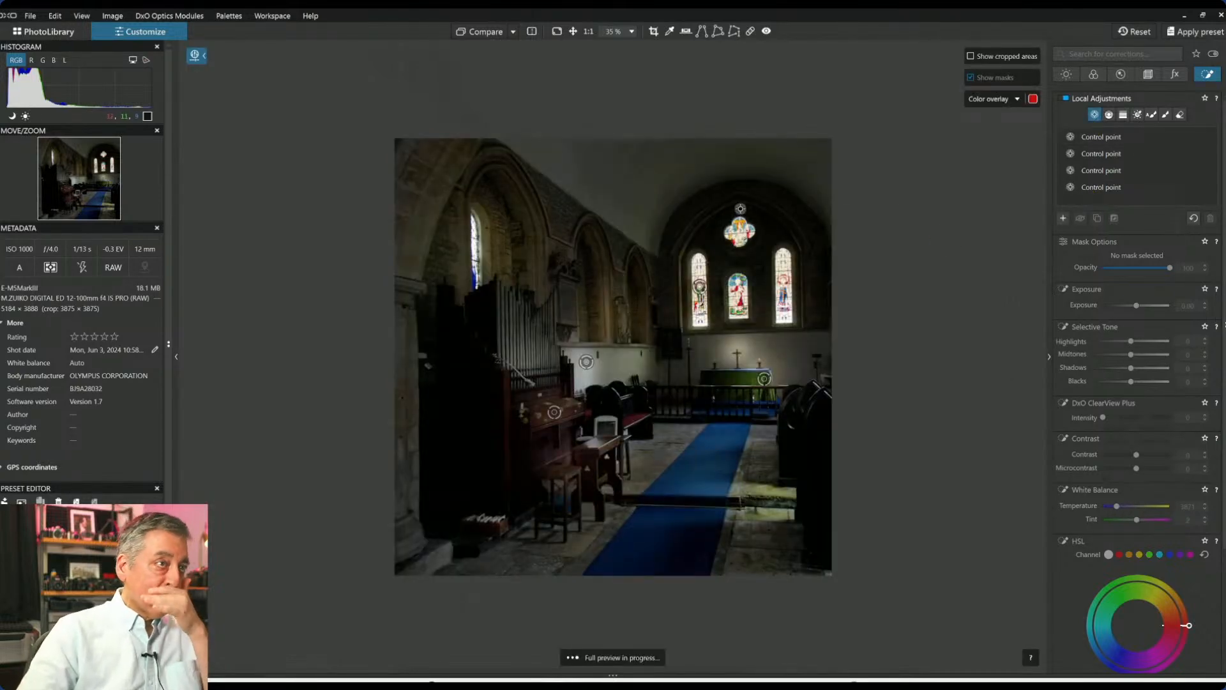
{"action": "left_click", "coordinate": [735, 200]}
{"action": "left_click_drag", "start_coordinate": [1137, 344], "coordinate": [1157, 349]}
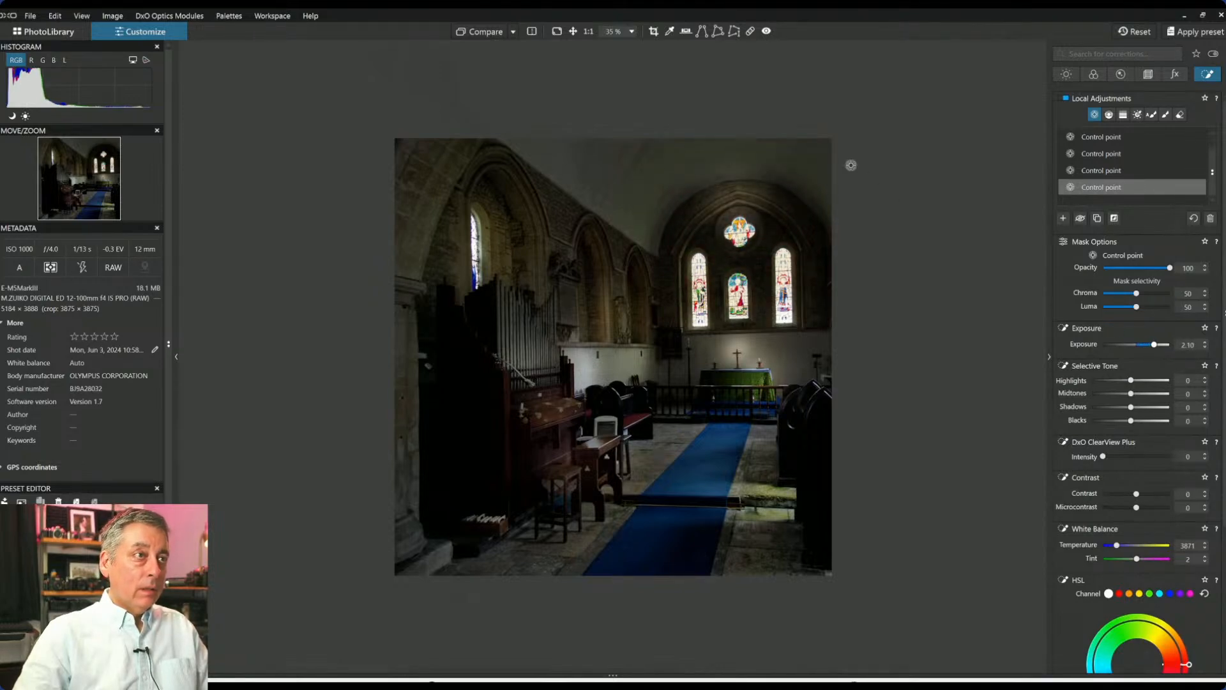
{"action": "left_click_drag", "start_coordinate": [736, 199], "coordinate": [737, 202]}
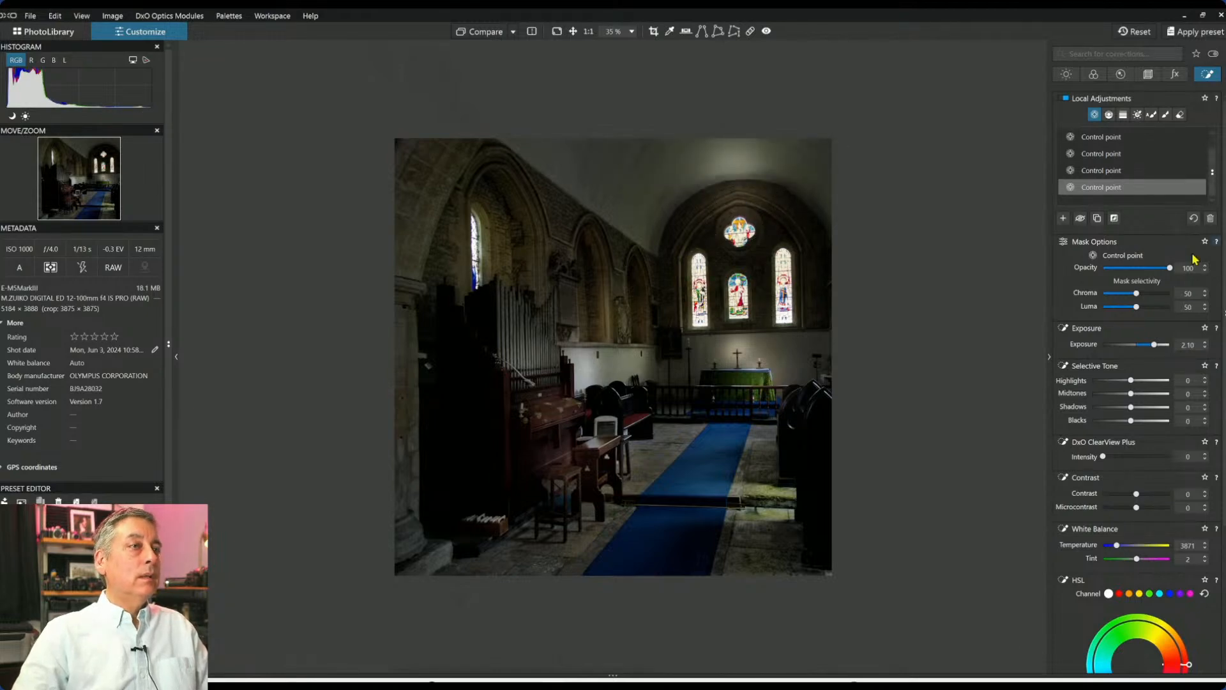
Create a new control point mask with enlarged points on the ceiling beside the arches and on the wall in the photo's upper-left corner.
{"action": "left_click", "coordinate": [1064, 219]}
{"action": "left_click", "coordinate": [594, 182]}
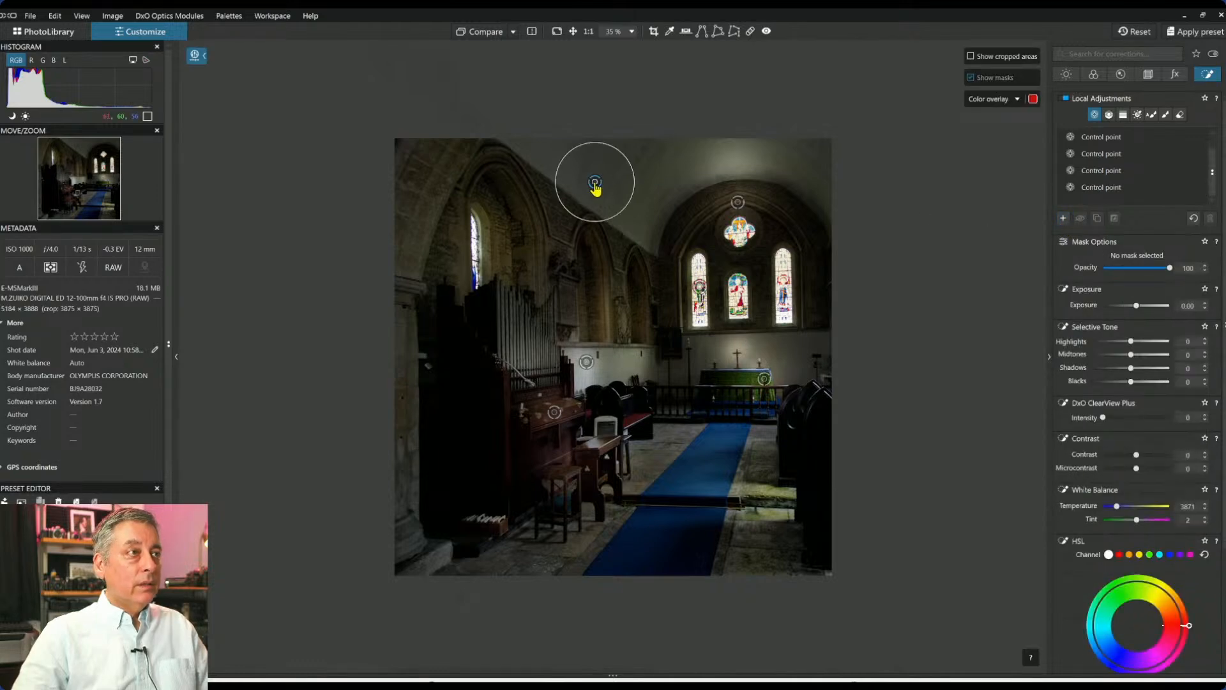
{"action": "left_click_drag", "start_coordinate": [593, 182], "coordinate": [498, 131]}
{"action": "left_click", "coordinate": [410, 146]}
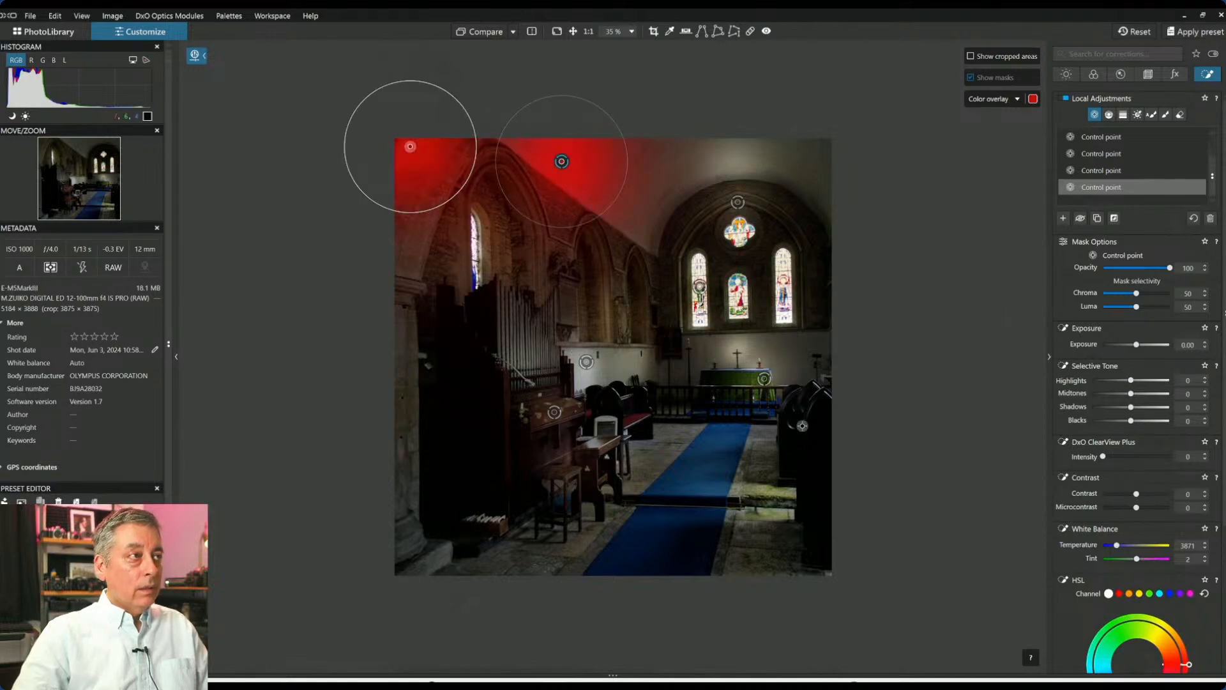
Set the ceiling and upper-wall control point mask's exposure to -0.52.
{"action": "left_click_drag", "start_coordinate": [1137, 348], "coordinate": [1132, 349]}
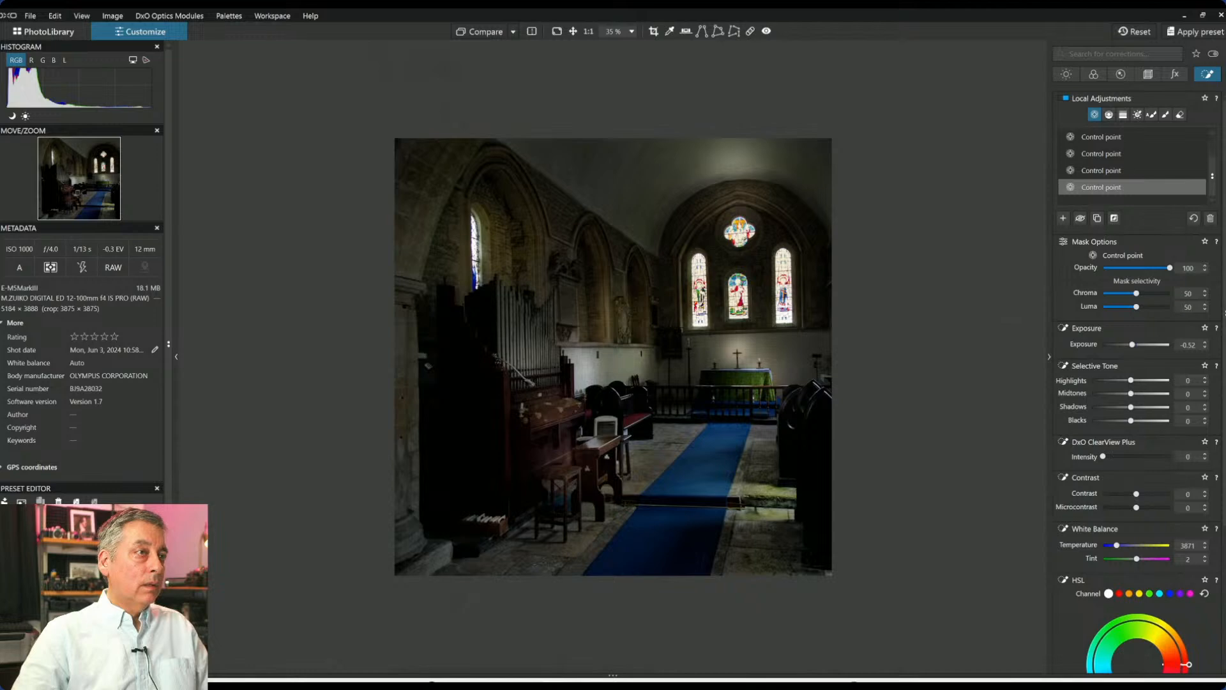
Add control points to the arch mask above the three stained-glass windows below the quatrefoil and on the banner beside the altar.
{"action": "left_click", "coordinate": [737, 203]}
{"action": "left_click", "coordinate": [740, 268]}
{"action": "left_click_drag", "start_coordinate": [796, 234], "coordinate": [775, 258]}
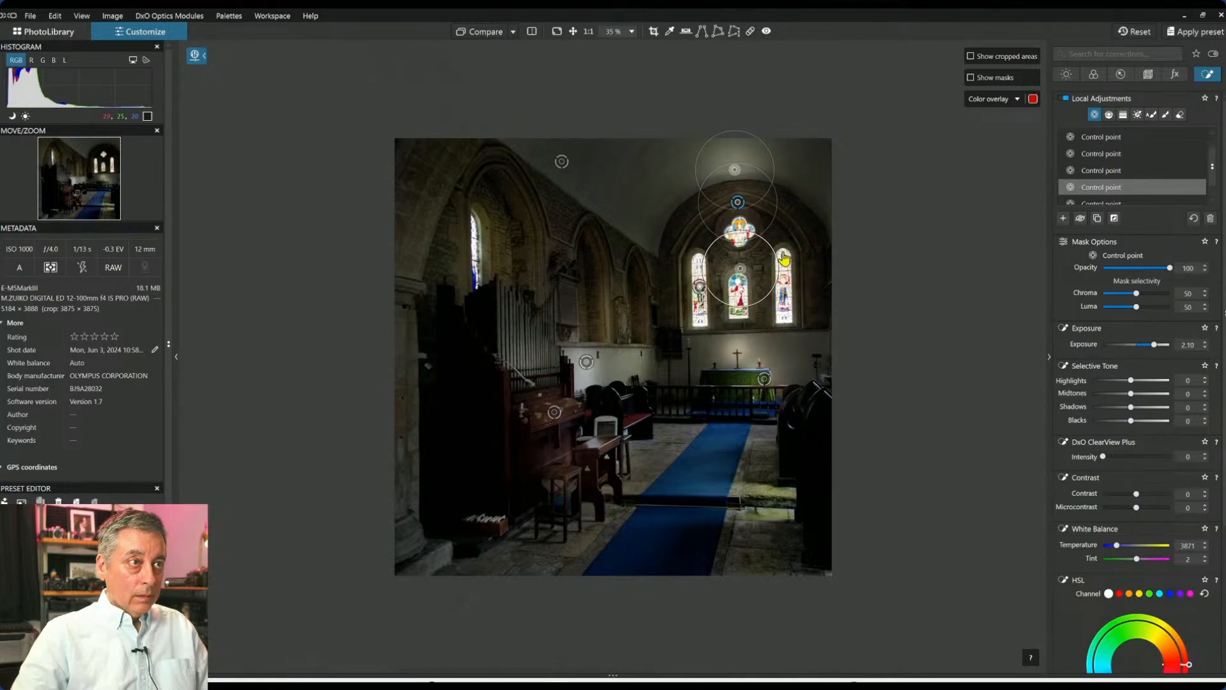
{"action": "left_click", "coordinate": [787, 246]}
{"action": "left_click", "coordinate": [694, 249]}
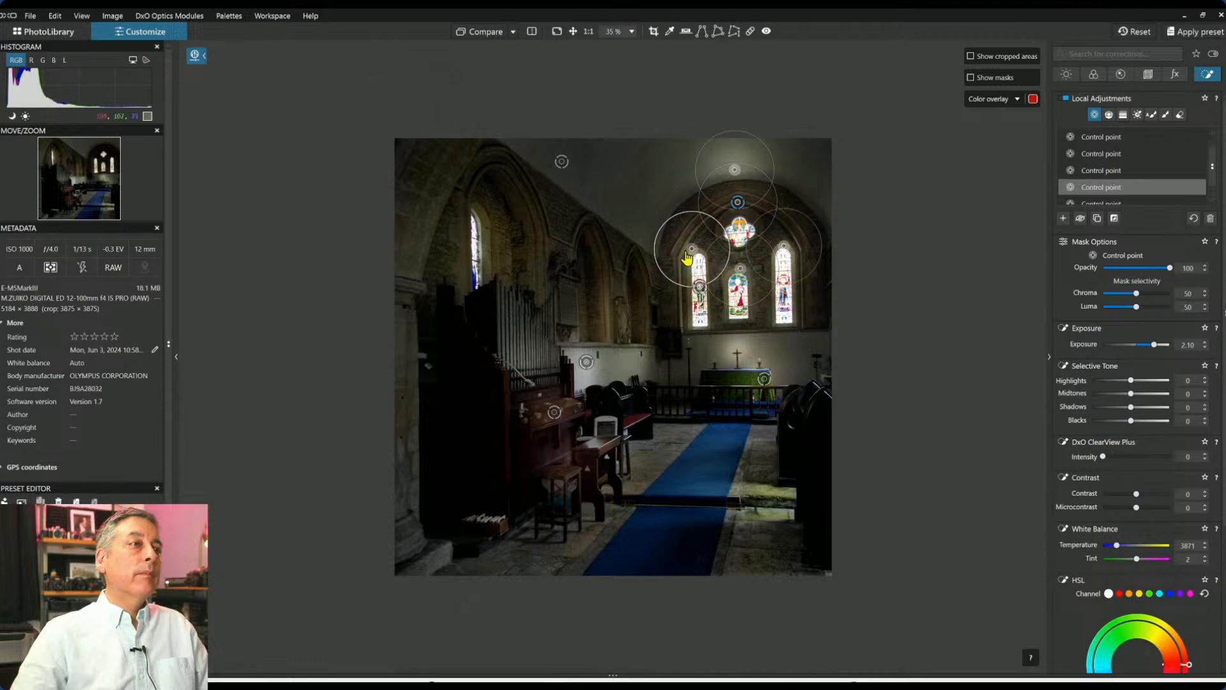
{"action": "left_click_drag", "start_coordinate": [692, 253], "coordinate": [695, 221]}
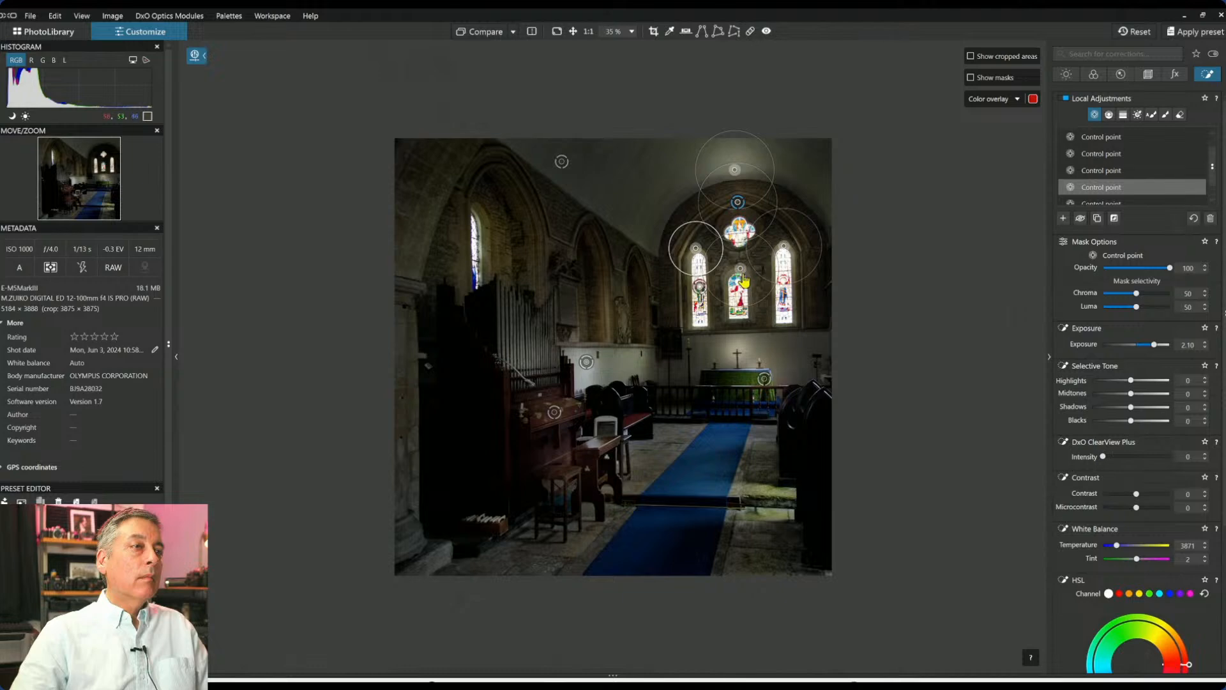
{"action": "left_click", "coordinate": [675, 347]}
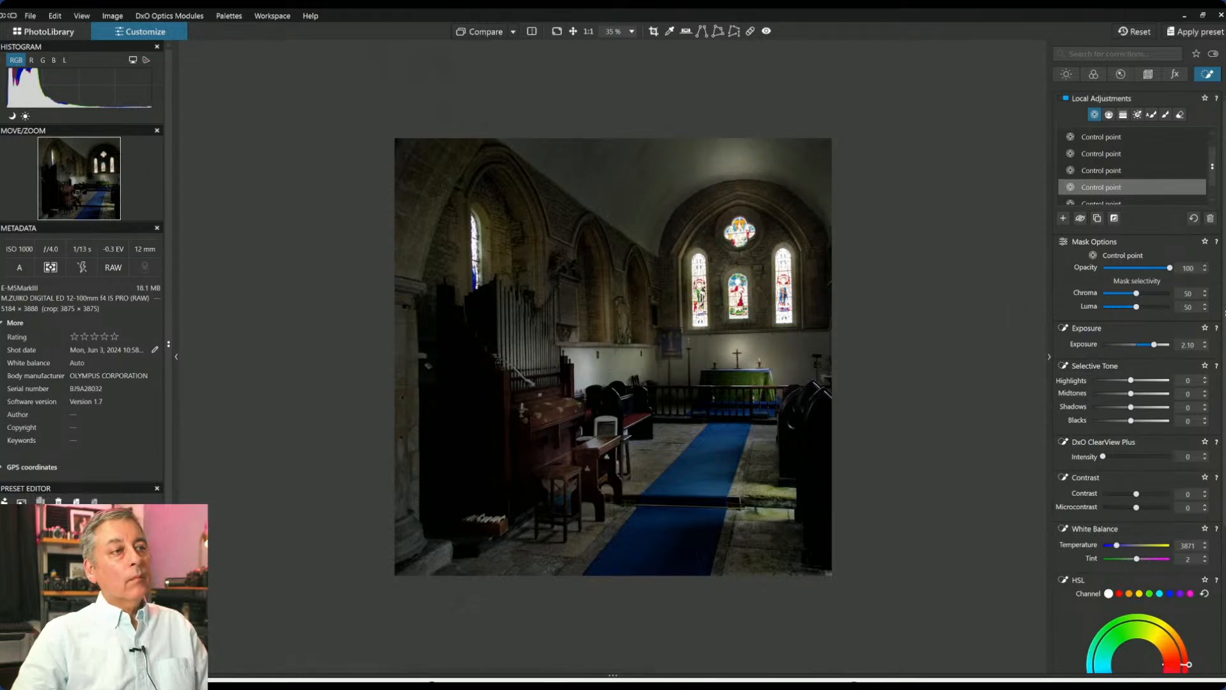
{"action": "left_click_drag", "start_coordinate": [673, 348], "coordinate": [670, 338]}
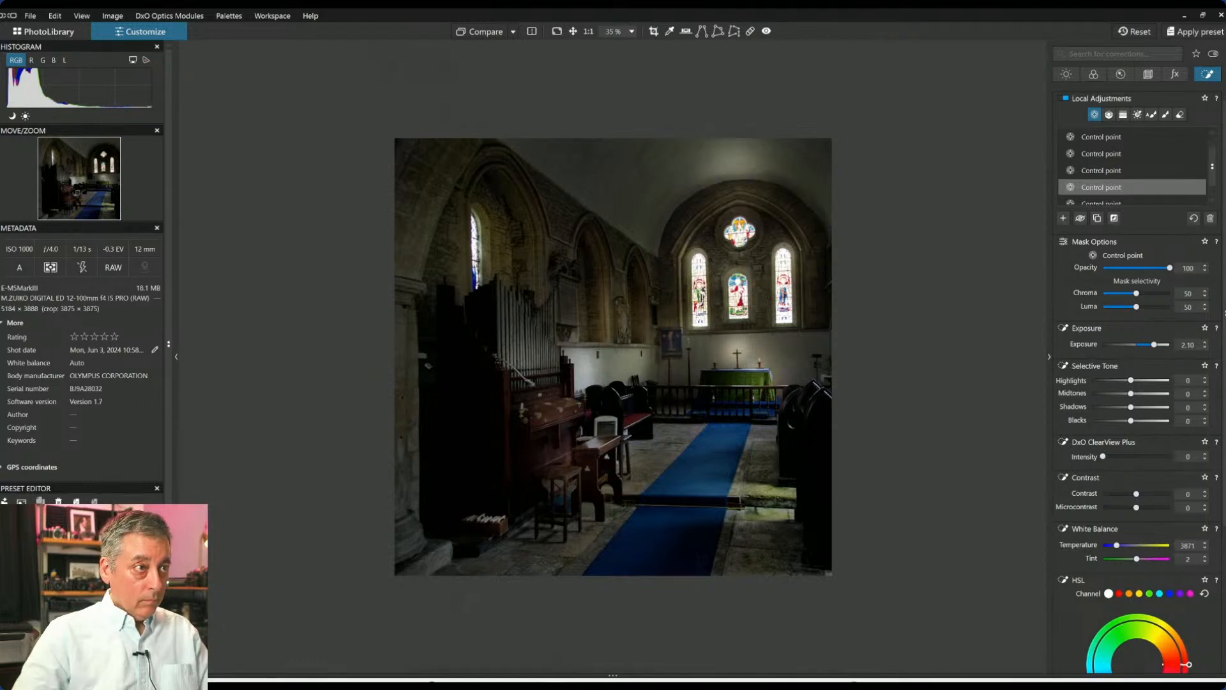
Set the photo's overall DxO ClearView Plus intensity to 33.
{"action": "left_click", "coordinate": [1066, 75]}
{"action": "left_click_drag", "start_coordinate": [1103, 304], "coordinate": [1114, 305]}
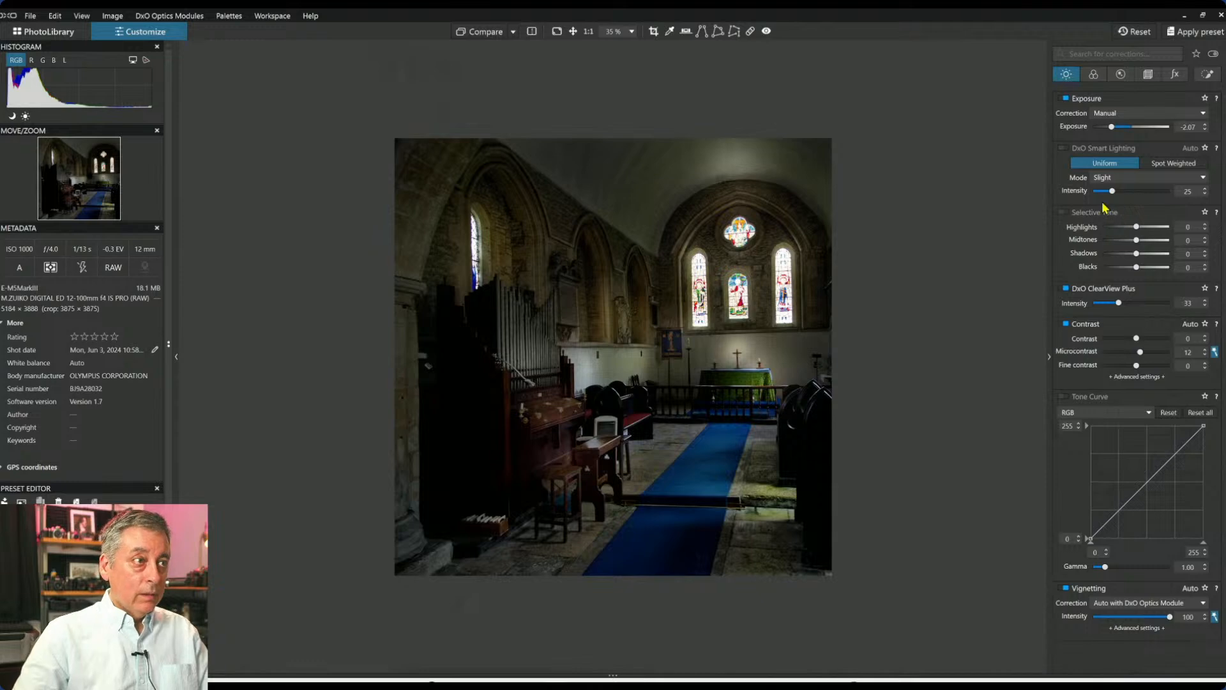
Set the HSL green channel's saturation to -69 and shift its hue slightly toward yellow.
{"action": "scroll", "coordinate": [1155, 396], "scroll_direction": "down", "scroll_amount": 3}
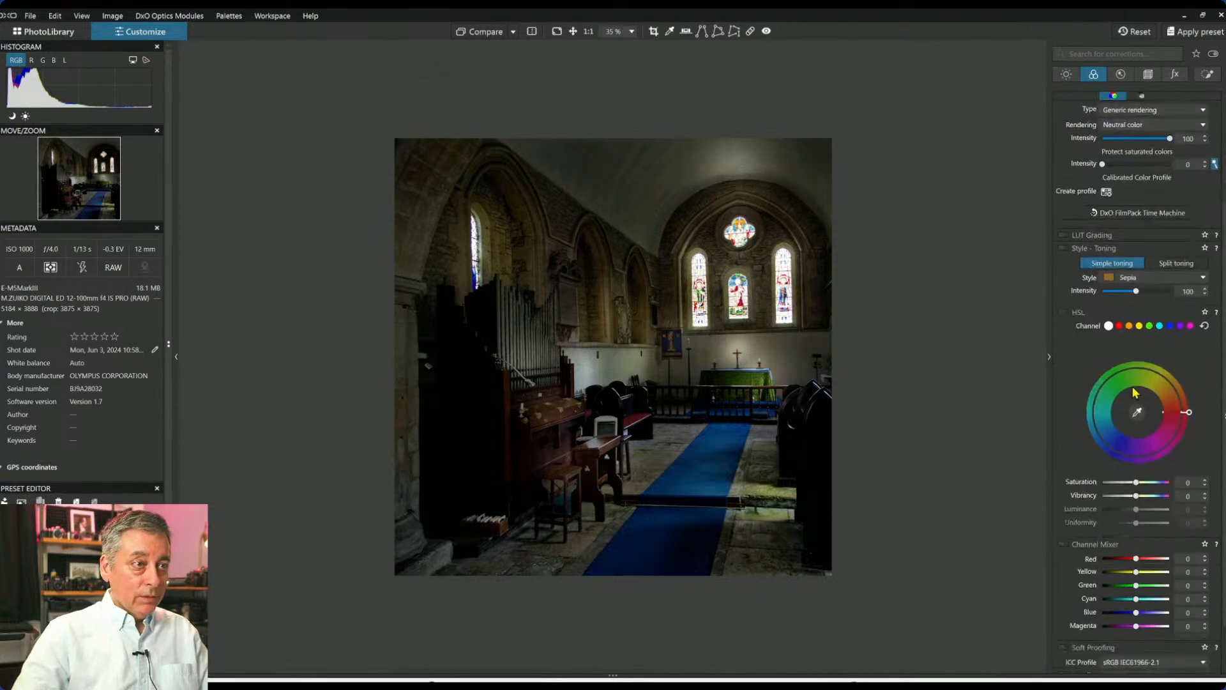
{"action": "left_click", "coordinate": [1151, 326]}
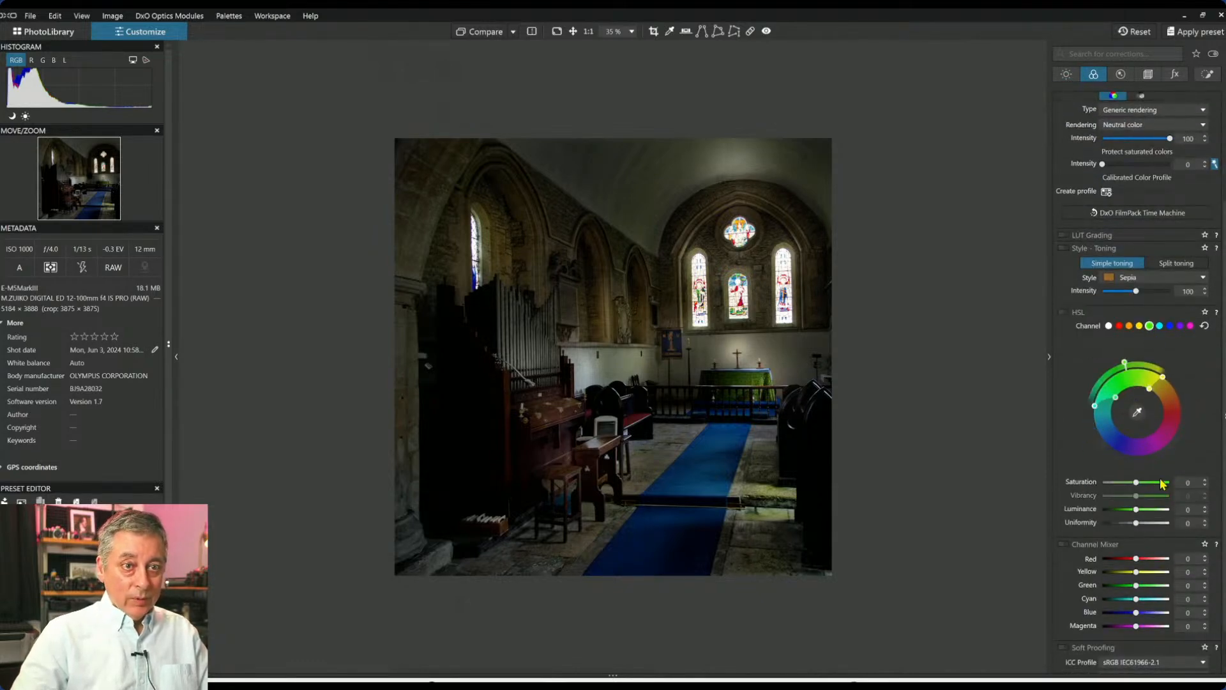
{"action": "left_click_drag", "start_coordinate": [1137, 484], "coordinate": [1117, 484]}
{"action": "left_click_drag", "start_coordinate": [1125, 362], "coordinate": [1132, 362]}
{"action": "scroll", "coordinate": [1162, 267], "scroll_direction": "up", "scroll_amount": 3}
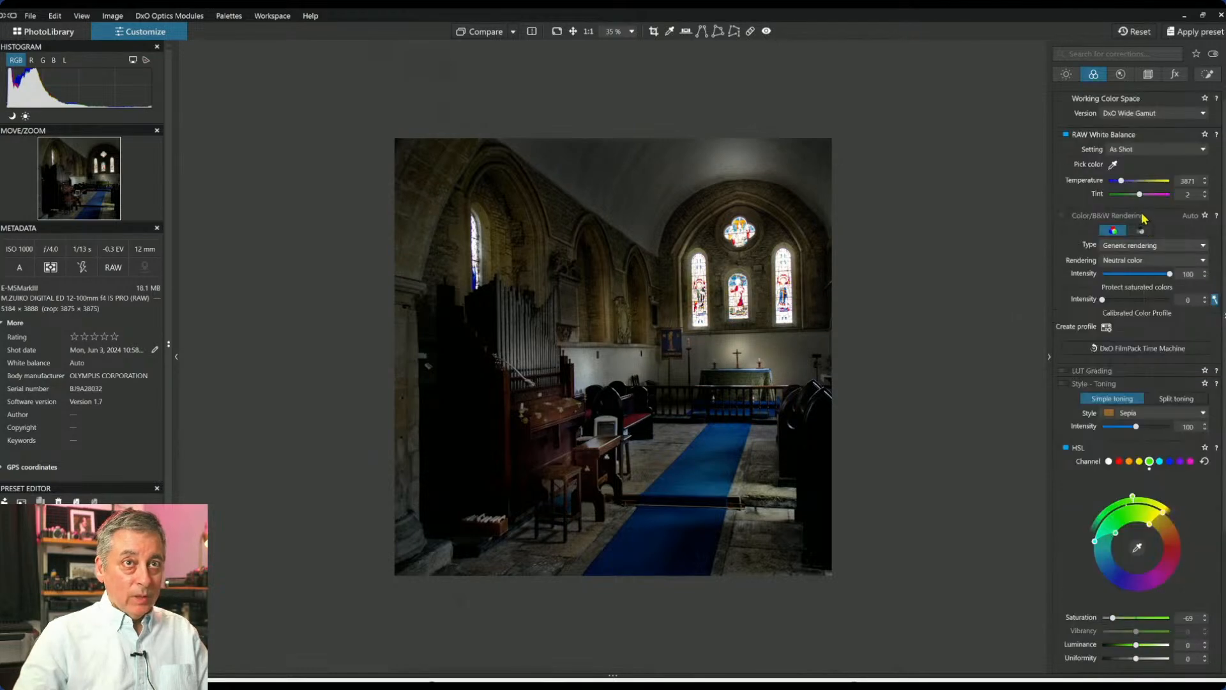
Set the RAW white balance temperature to 4044 and the HSL green channel's saturation to -28.
{"action": "left_click_drag", "start_coordinate": [1122, 181], "coordinate": [1124, 181]}
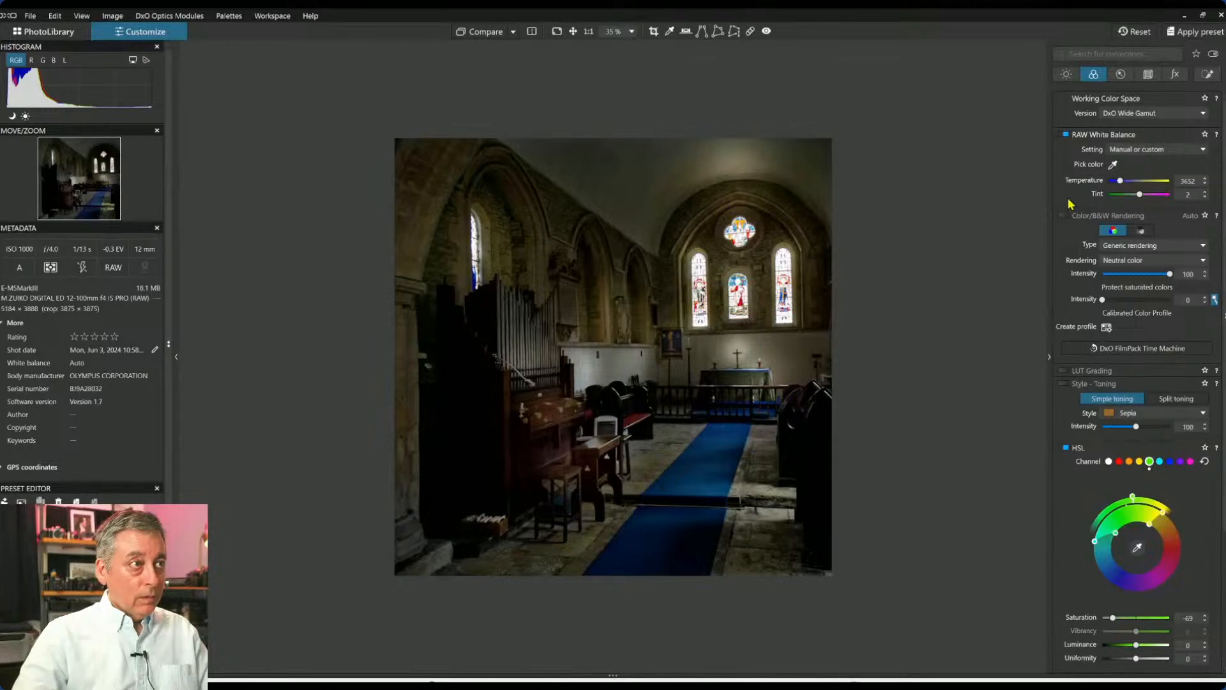
{"action": "left_click", "coordinate": [1066, 74]}
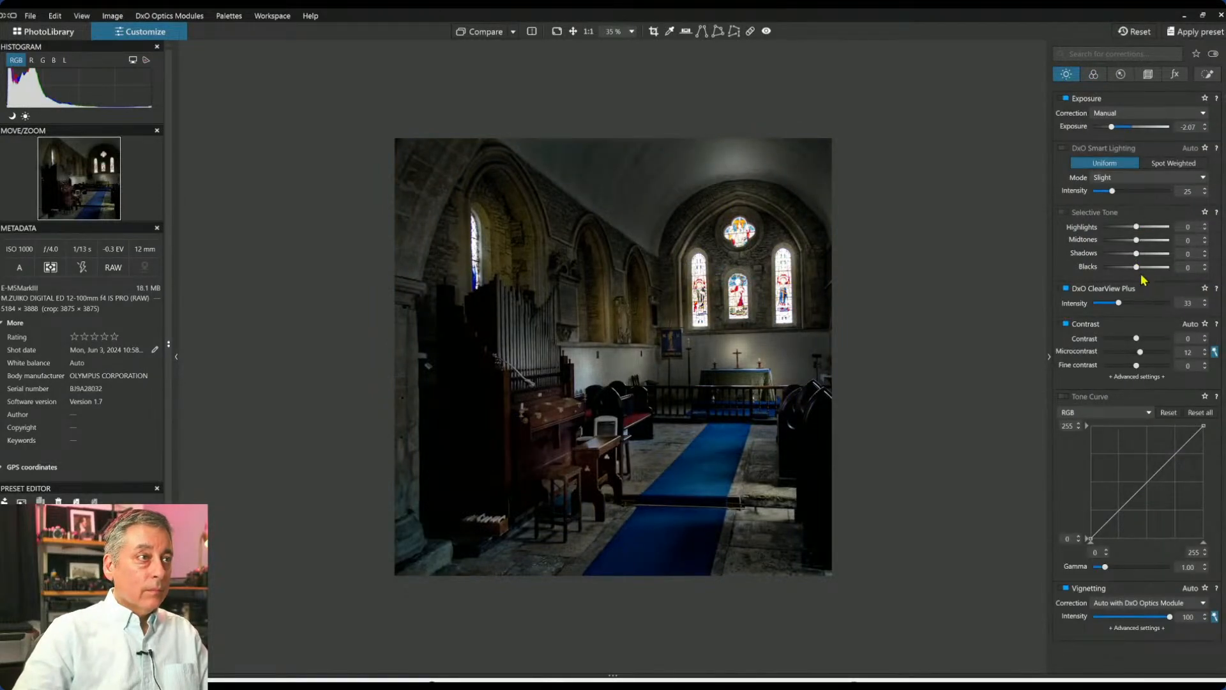
{"action": "left_click", "coordinate": [1094, 74]}
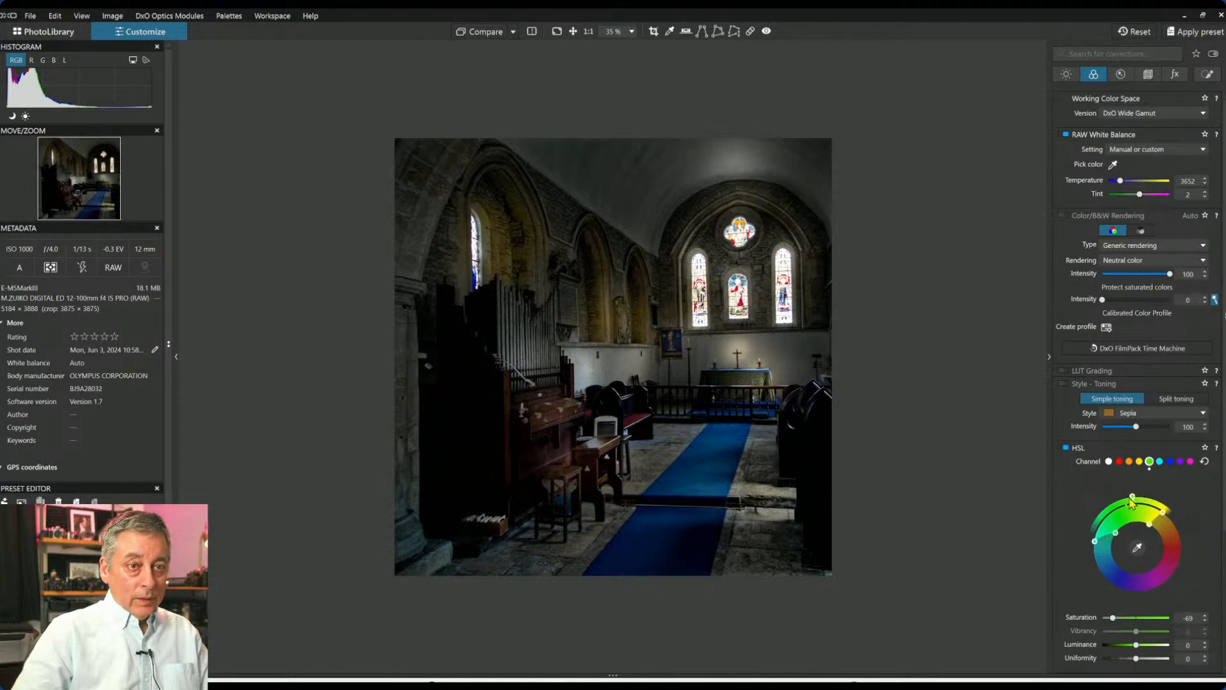
{"action": "left_click", "coordinate": [1127, 620]}
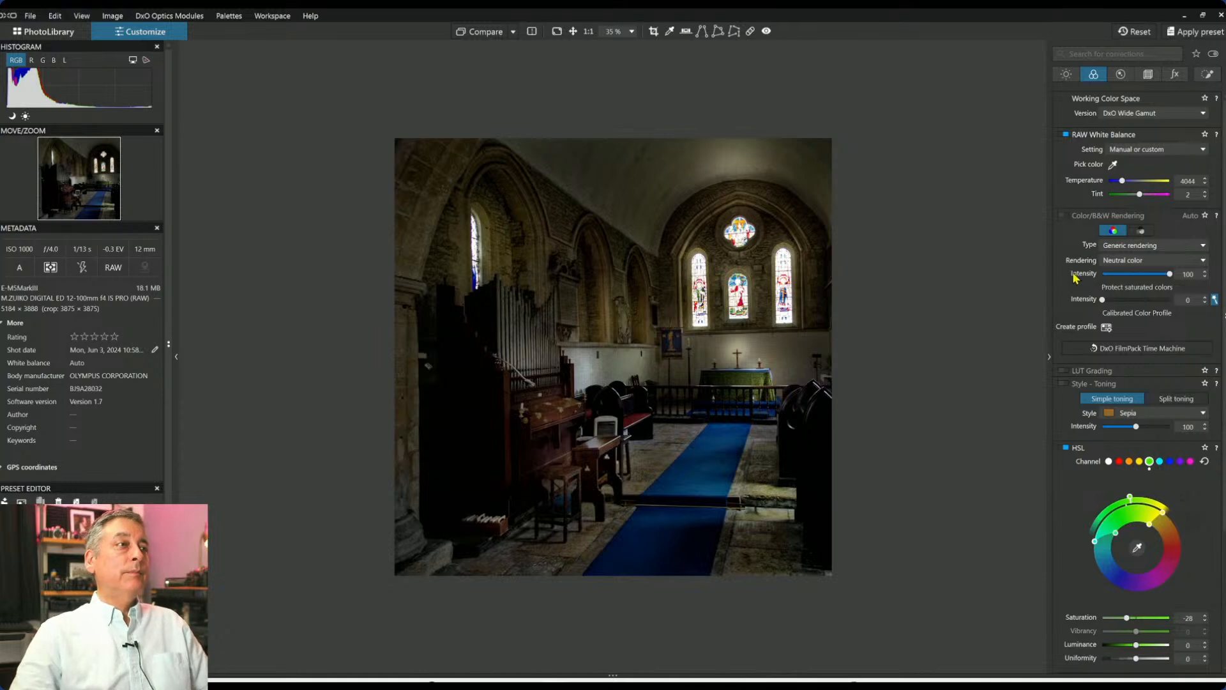
Set the ceiling and upper-wall control point mask's exposure to -1.52 and finish editing the local adjustments.
{"action": "mouse_move", "coordinate": [1042, 270]}
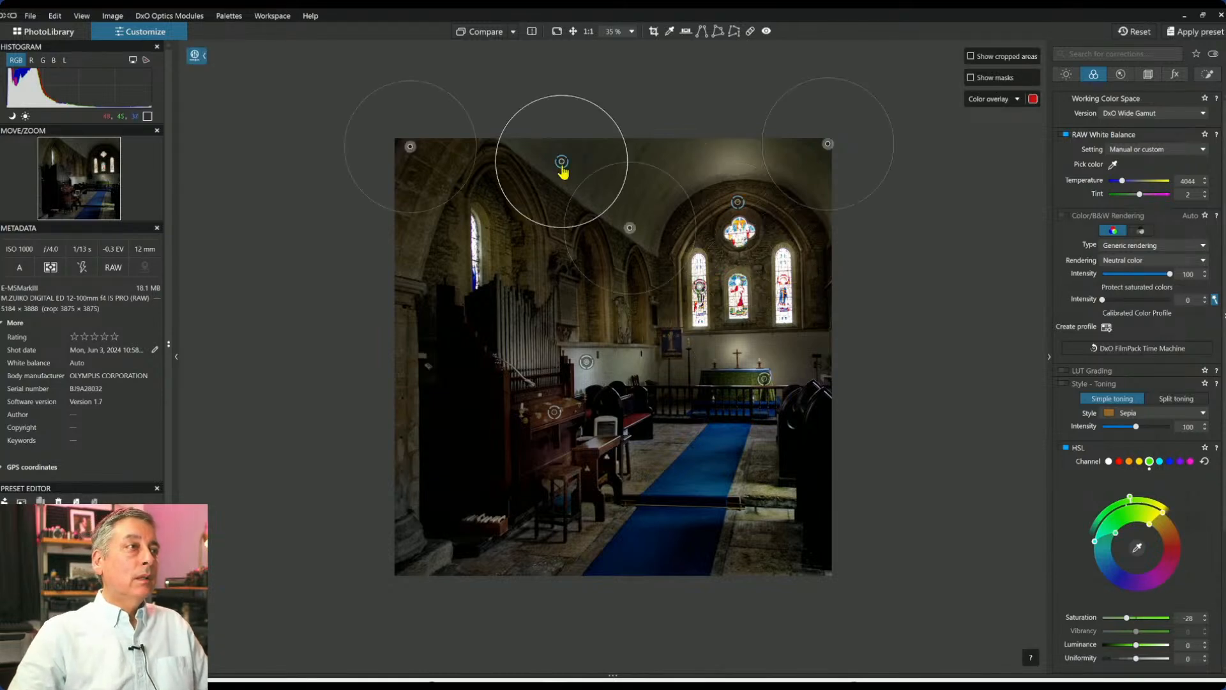
{"action": "left_click", "coordinate": [1175, 74]}
{"action": "left_click", "coordinate": [1208, 74]}
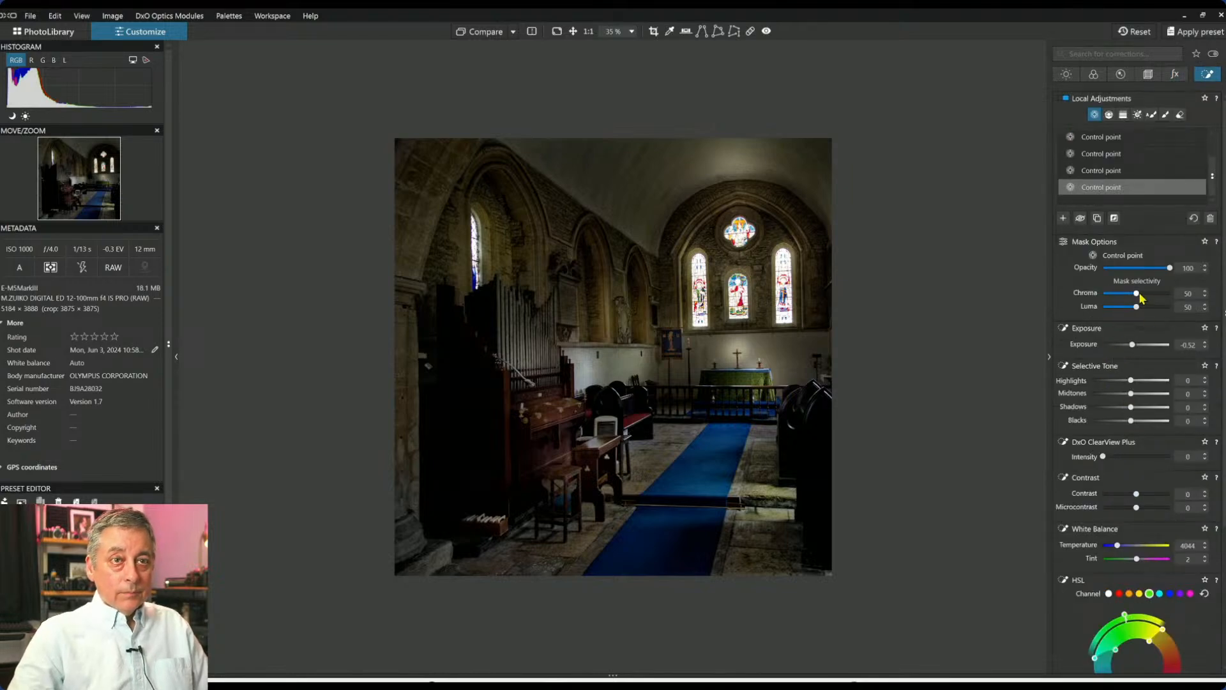
{"action": "left_click_drag", "start_coordinate": [1138, 347], "coordinate": [1125, 349]}
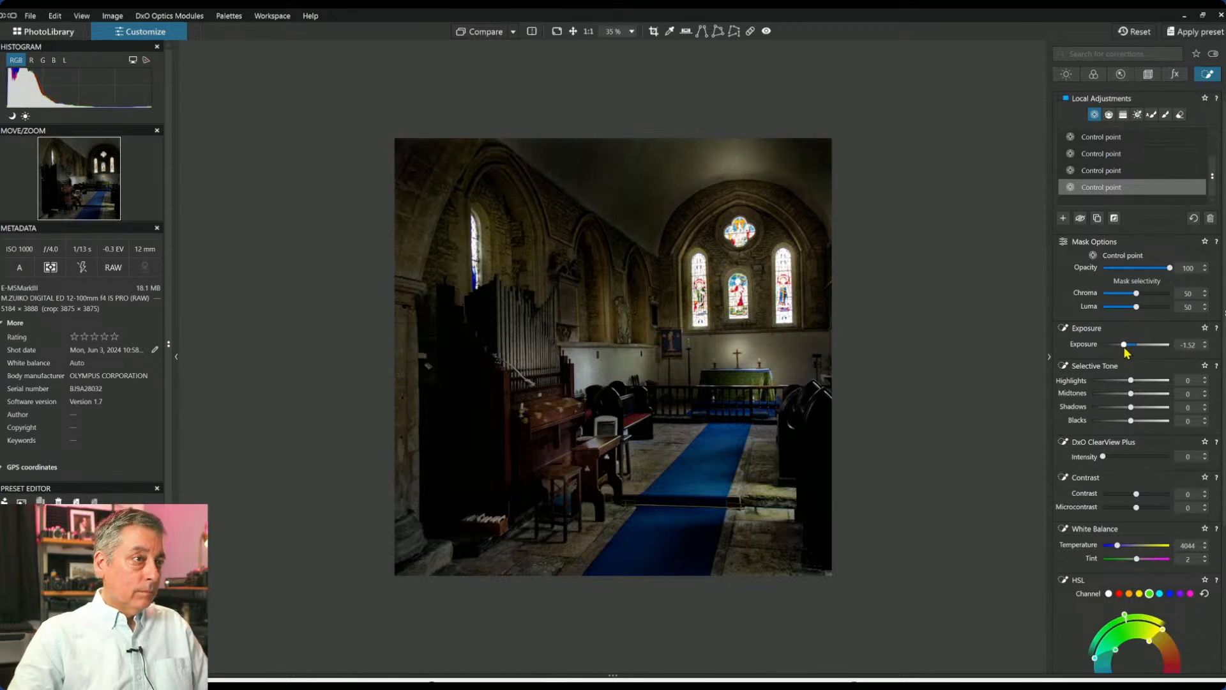
{"action": "left_click", "coordinate": [1094, 115]}
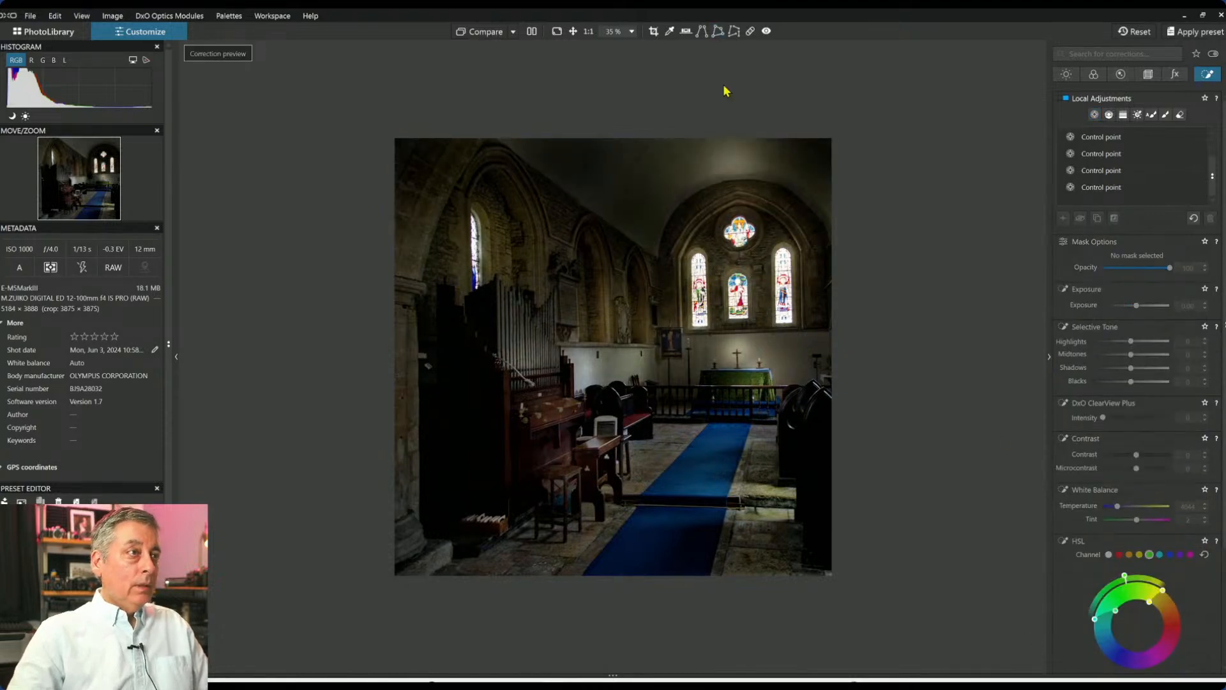
Compare the edited photo side by side with the uncorrected original in an enlarged view without the side palettes.
{"action": "left_click", "coordinate": [530, 33]}
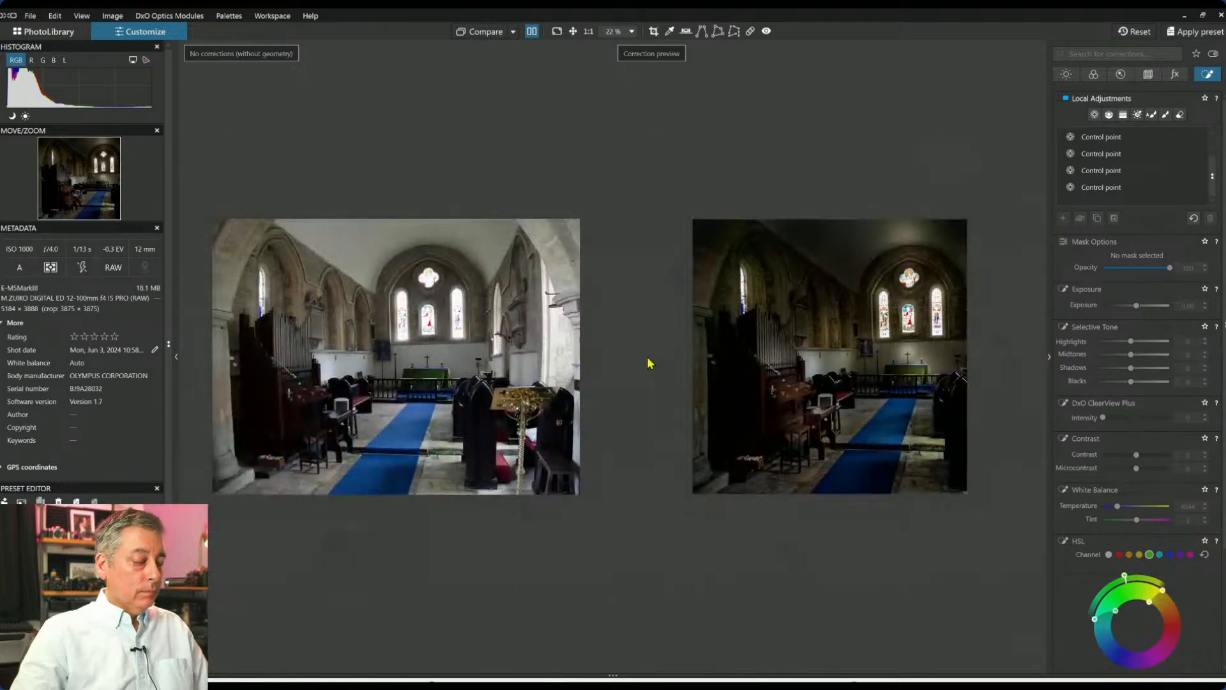
{"action": "key", "text": "F9"}
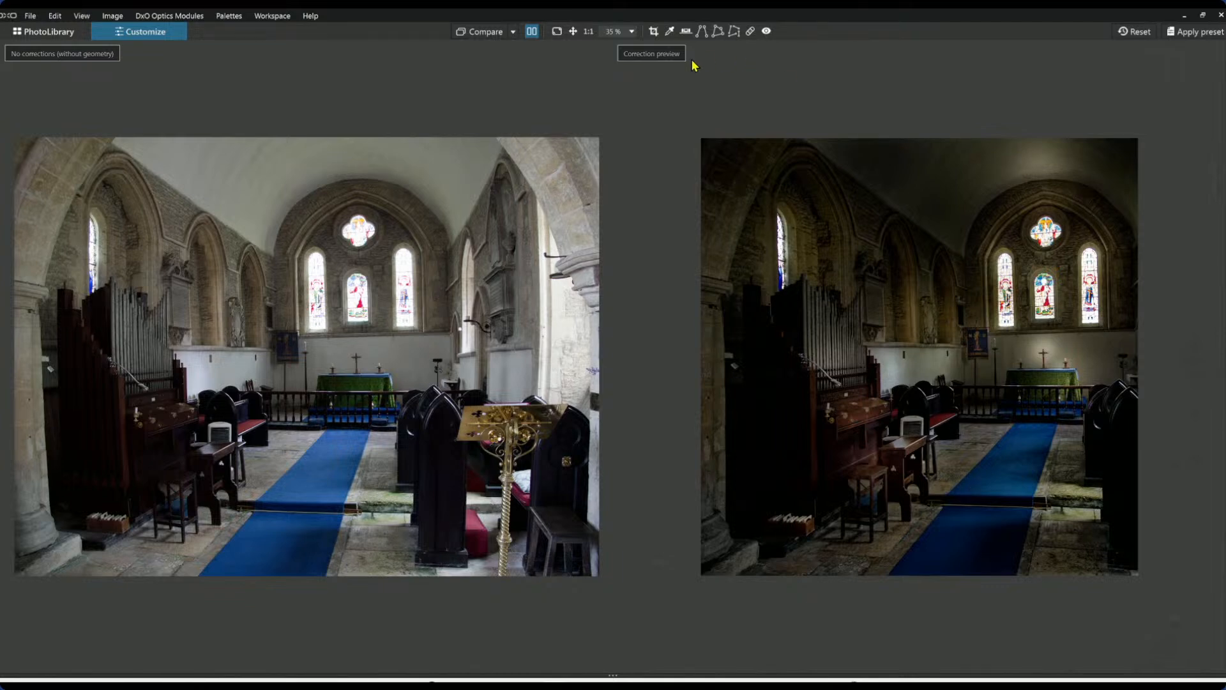
{"action": "left_click", "coordinate": [532, 31]}
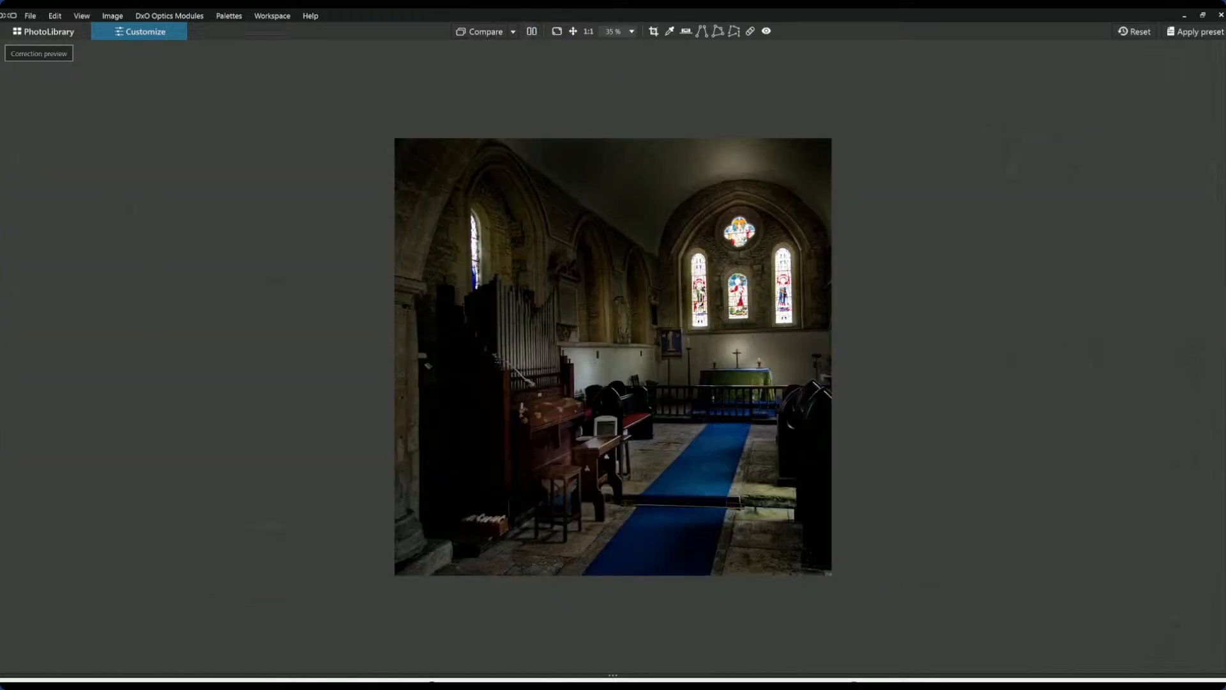
Brighten the whole photo with a global exposure of -1.67 and Selective Tone midtones of 62.
{"action": "left_click", "coordinate": [1224, 356]}
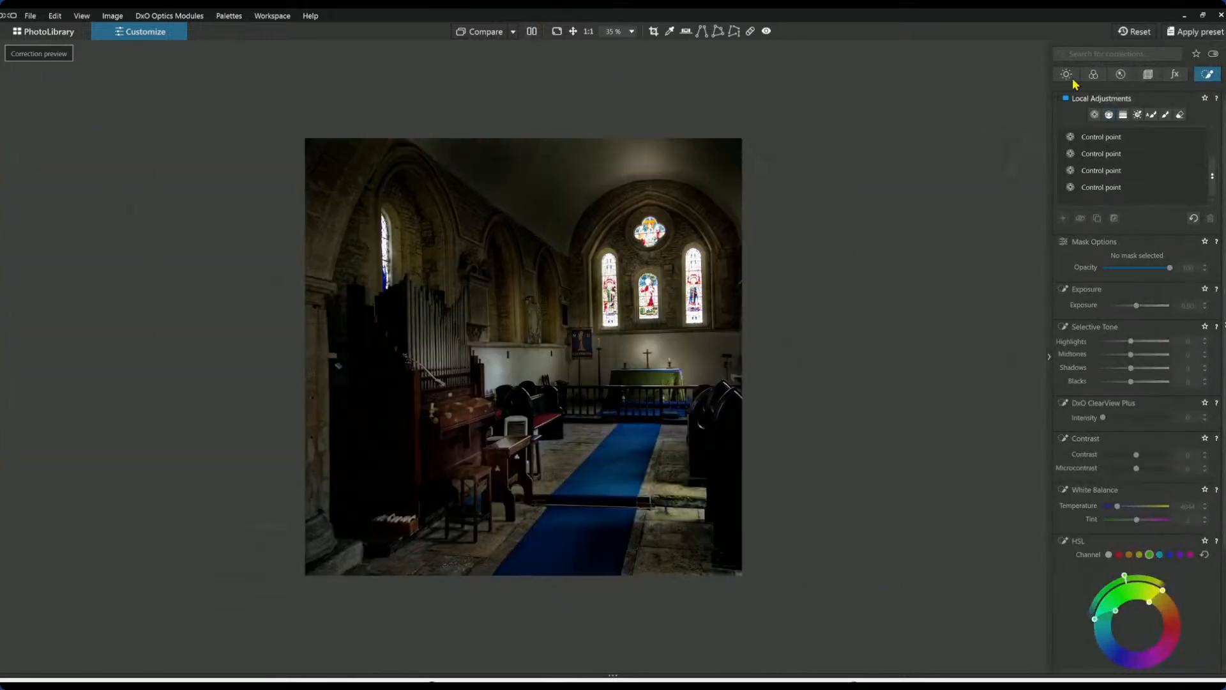
{"action": "left_click", "coordinate": [1067, 75]}
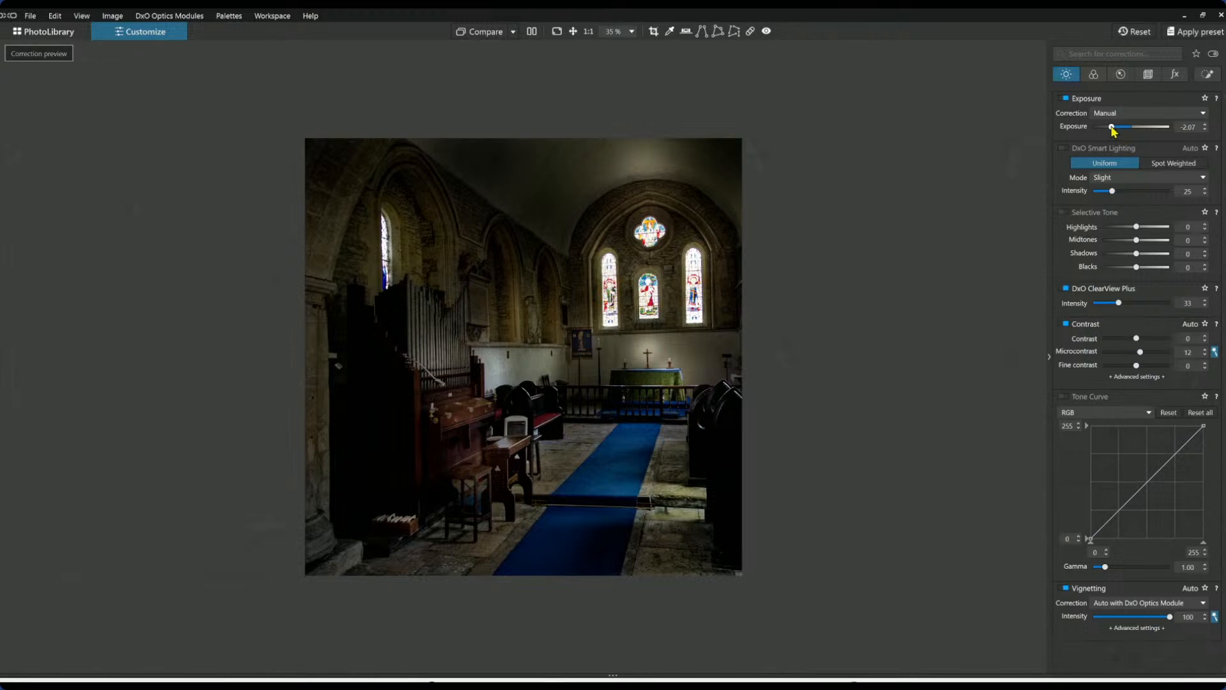
{"action": "left_click_drag", "start_coordinate": [1113, 128], "coordinate": [1115, 127]}
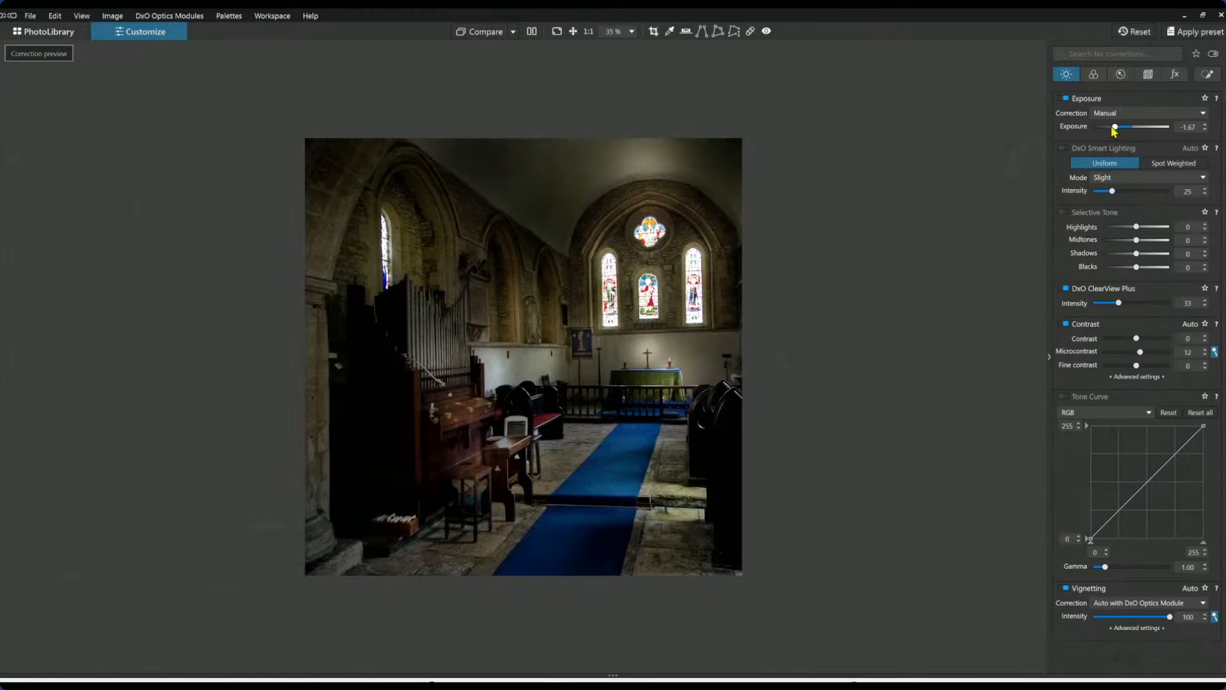
{"action": "left_click_drag", "start_coordinate": [1113, 126], "coordinate": [1112, 126]}
{"action": "left_click", "coordinate": [1154, 240]}
{"action": "left_click_drag", "start_coordinate": [1155, 242], "coordinate": [1158, 242]}
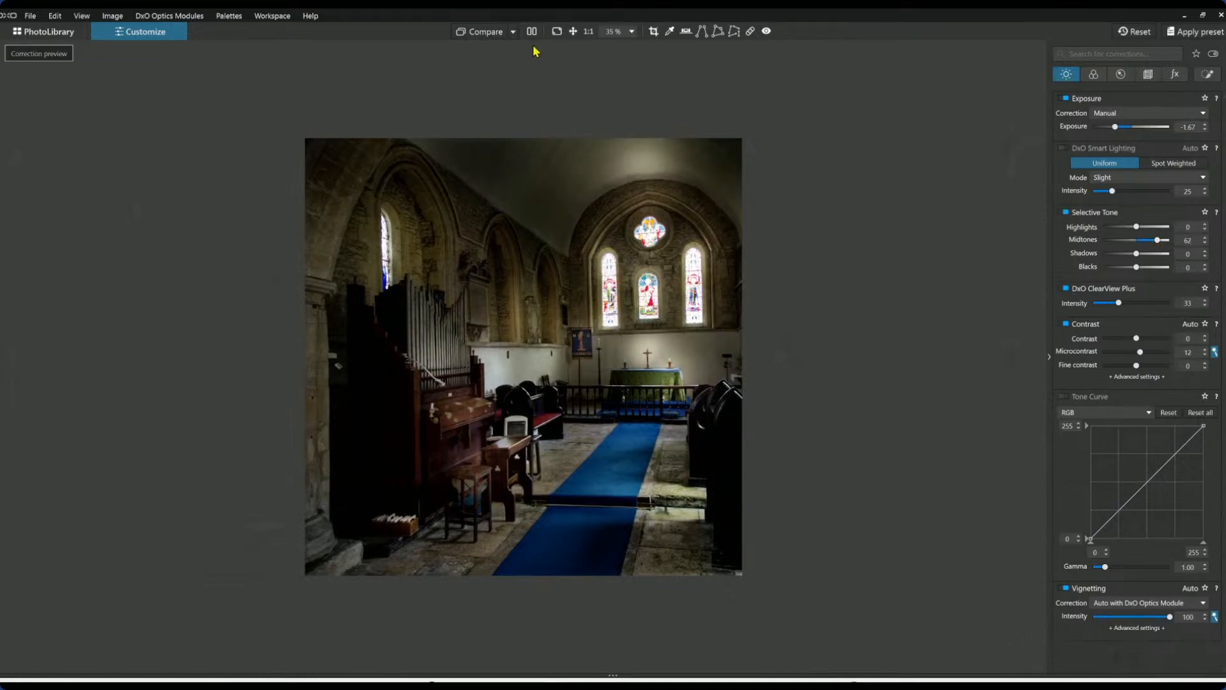
Compare the brightened version side by side with the original using the full window, and return to the single-image view.
{"action": "left_click", "coordinate": [531, 31]}
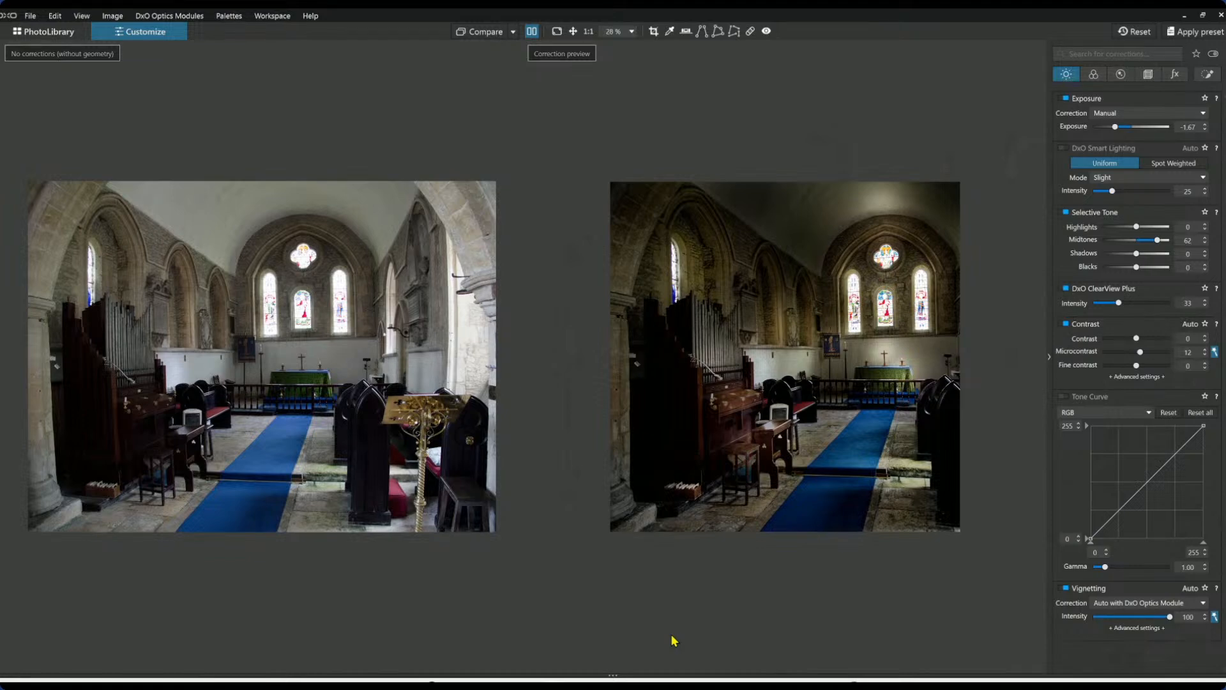
{"action": "key", "text": "F9"}
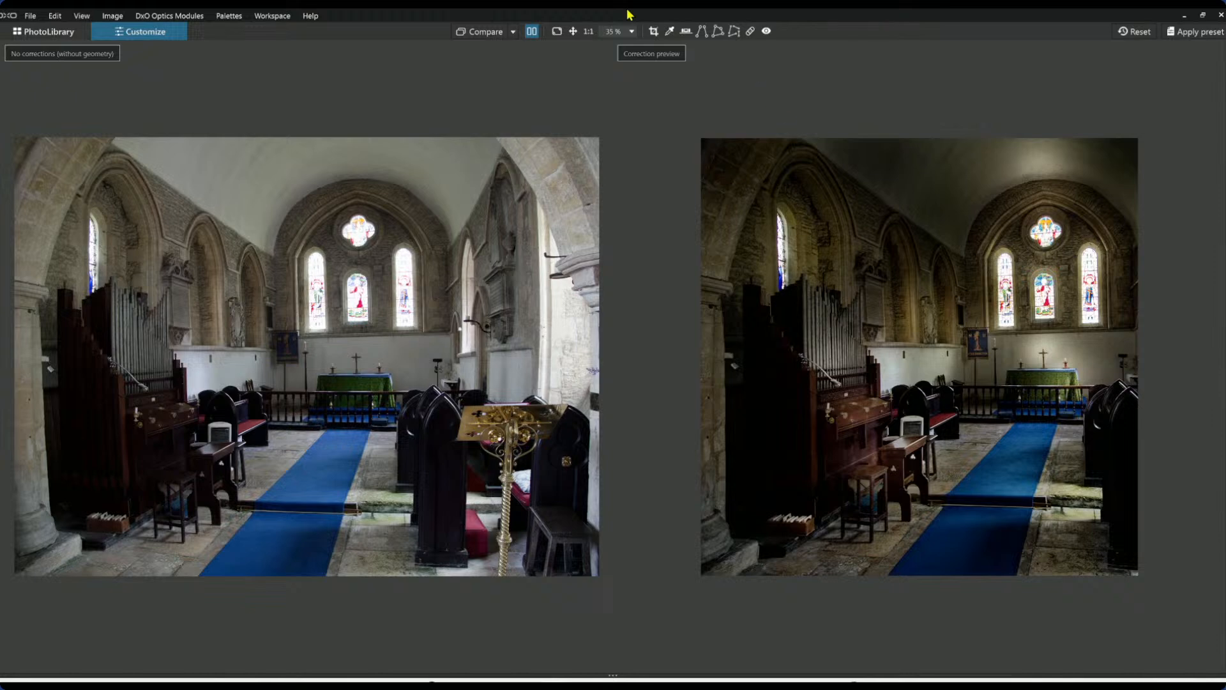
{"action": "left_click", "coordinate": [531, 31]}
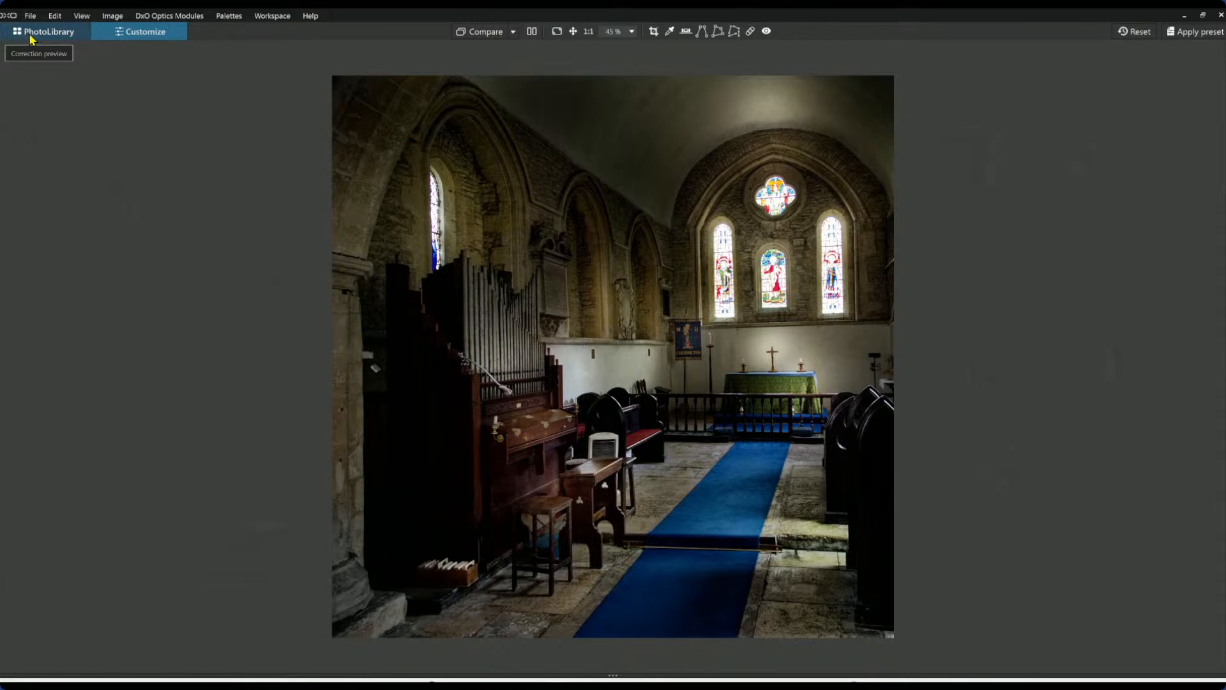
Go back to the photo library and open the Aunt Carrie's storefront photo for customizing.
{"action": "left_click", "coordinate": [31, 35]}
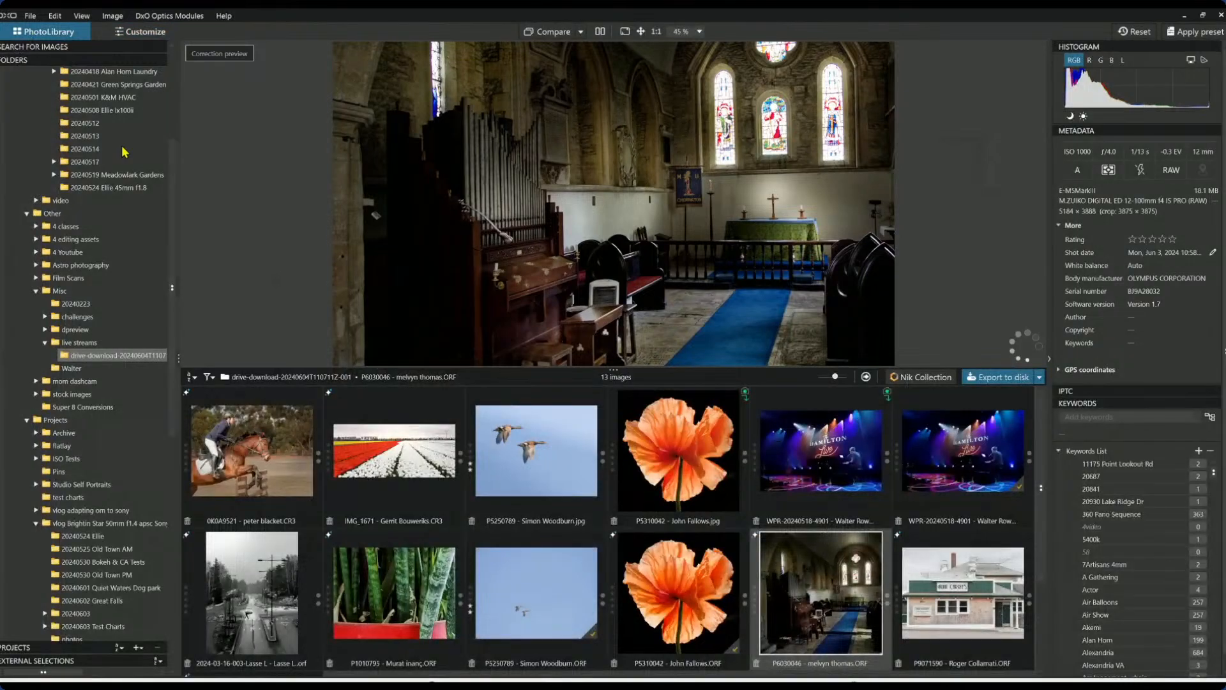
{"action": "scroll", "coordinate": [607, 511], "scroll_direction": "down", "scroll_amount": 2}
{"action": "left_click", "coordinate": [987, 498]}
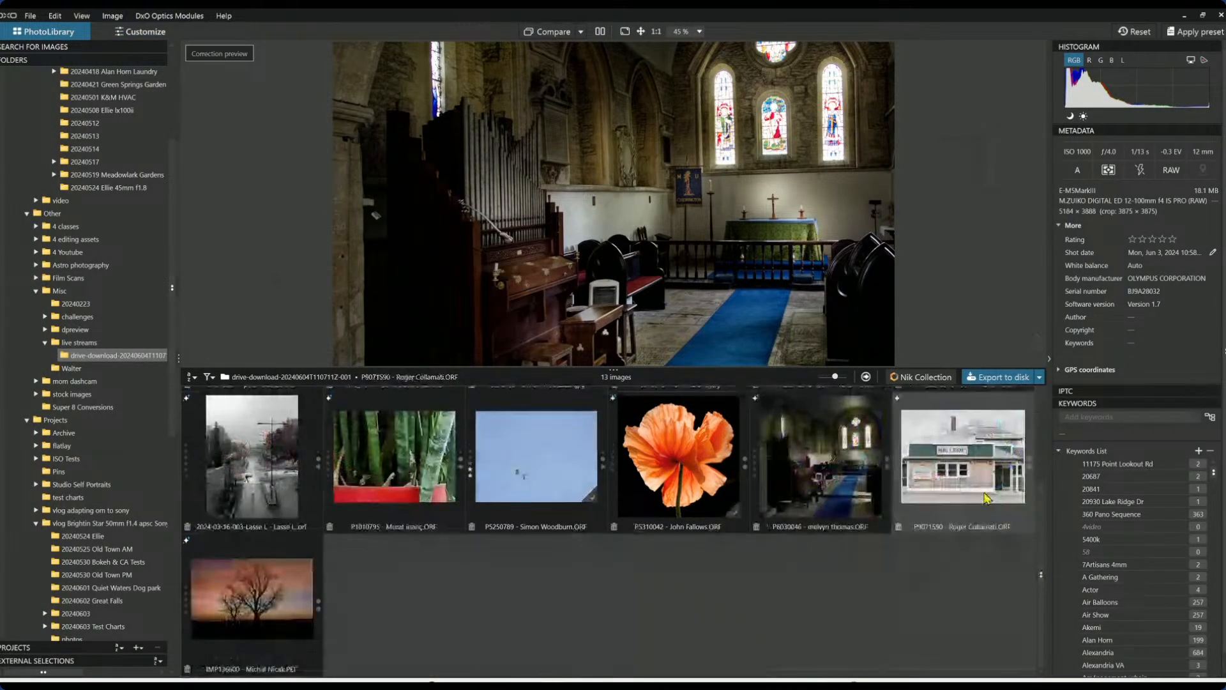
{"action": "double_click", "coordinate": [987, 498]}
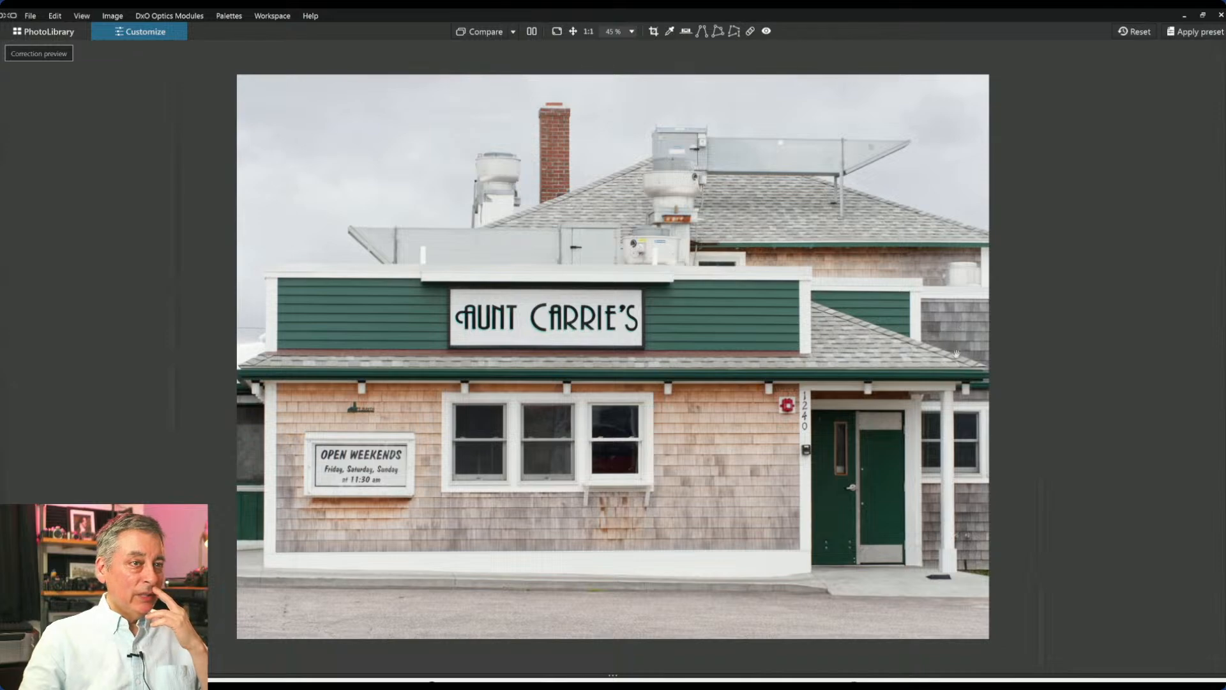
Examine the storefront photo's shingle siding, windows, green door and signs up close, and return to a wider view.
{"action": "scroll", "coordinate": [738, 436], "scroll_direction": "up", "scroll_amount": 5}
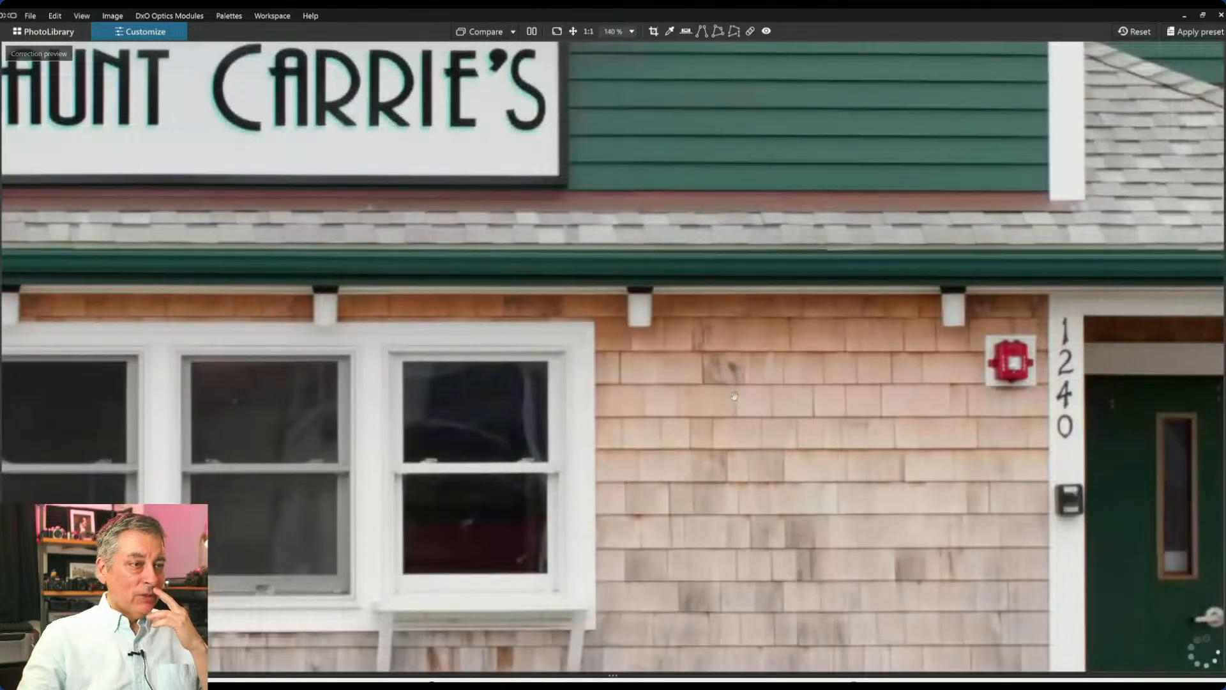
{"action": "left_click_drag", "start_coordinate": [746, 360], "coordinate": [543, 321]}
{"action": "left_click_drag", "start_coordinate": [834, 248], "coordinate": [622, 131]}
{"action": "left_click_drag", "start_coordinate": [481, 524], "coordinate": [481, 393]}
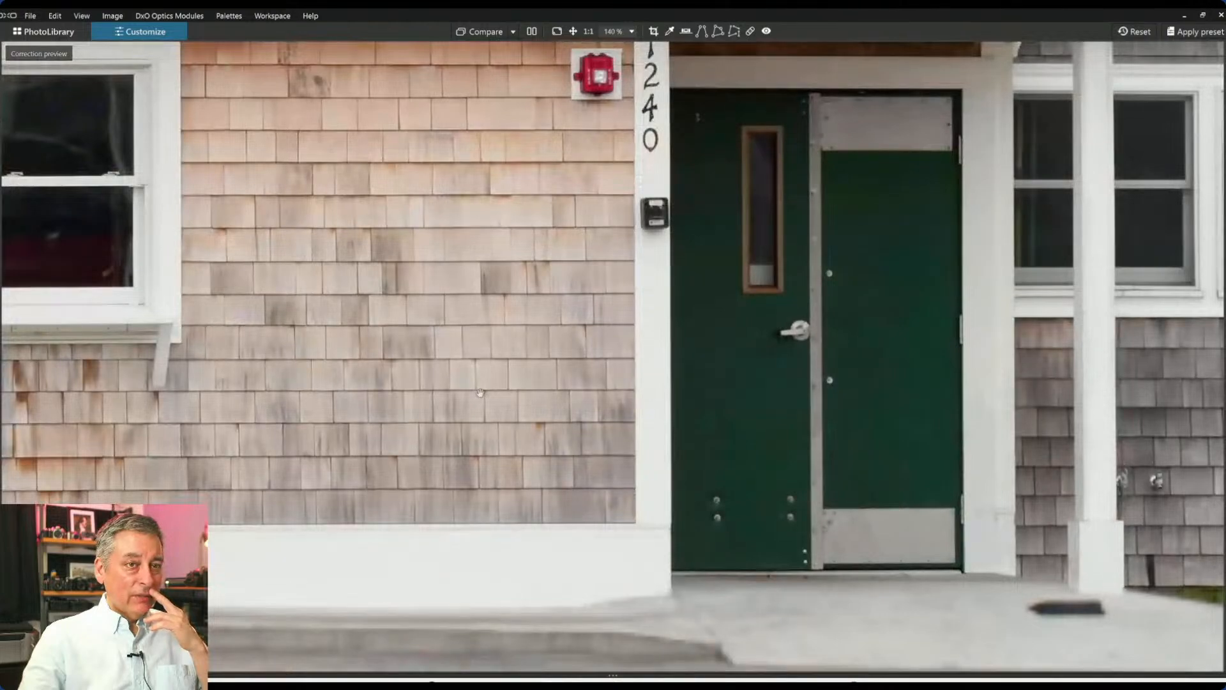
{"action": "scroll", "coordinate": [480, 393], "scroll_direction": "down", "scroll_amount": 3}
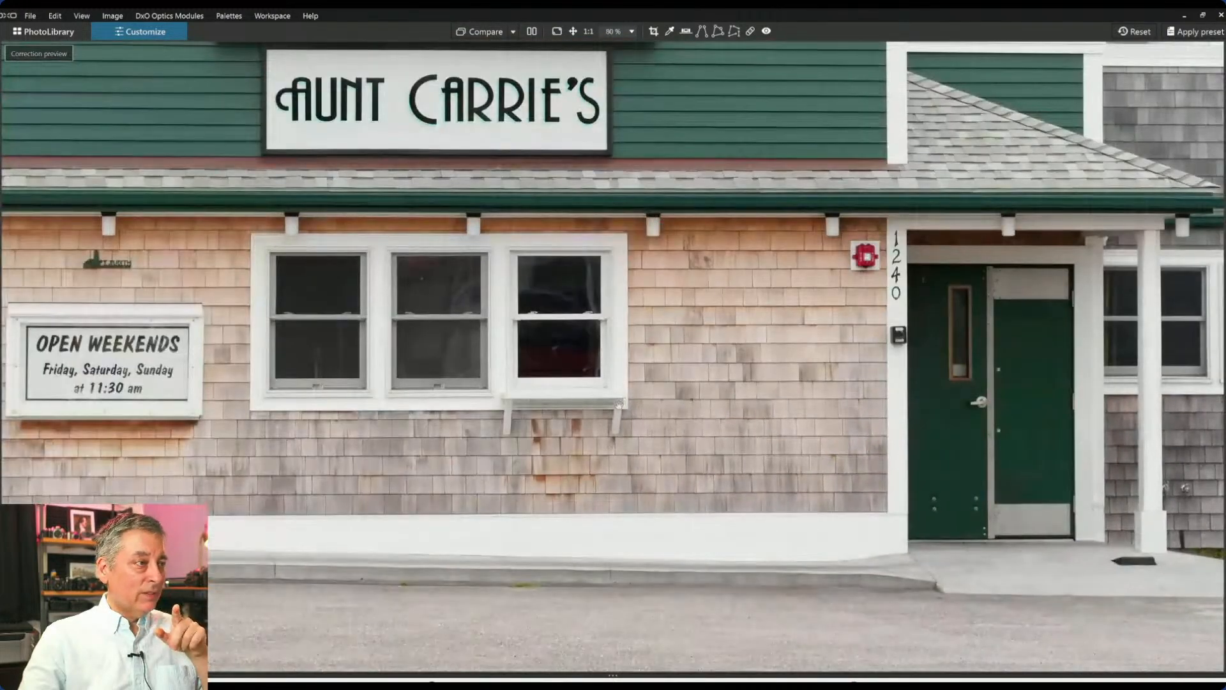
{"action": "scroll", "coordinate": [619, 405], "scroll_direction": "down", "scroll_amount": 1}
{"action": "scroll", "coordinate": [617, 409], "scroll_direction": "down", "scroll_amount": 1}
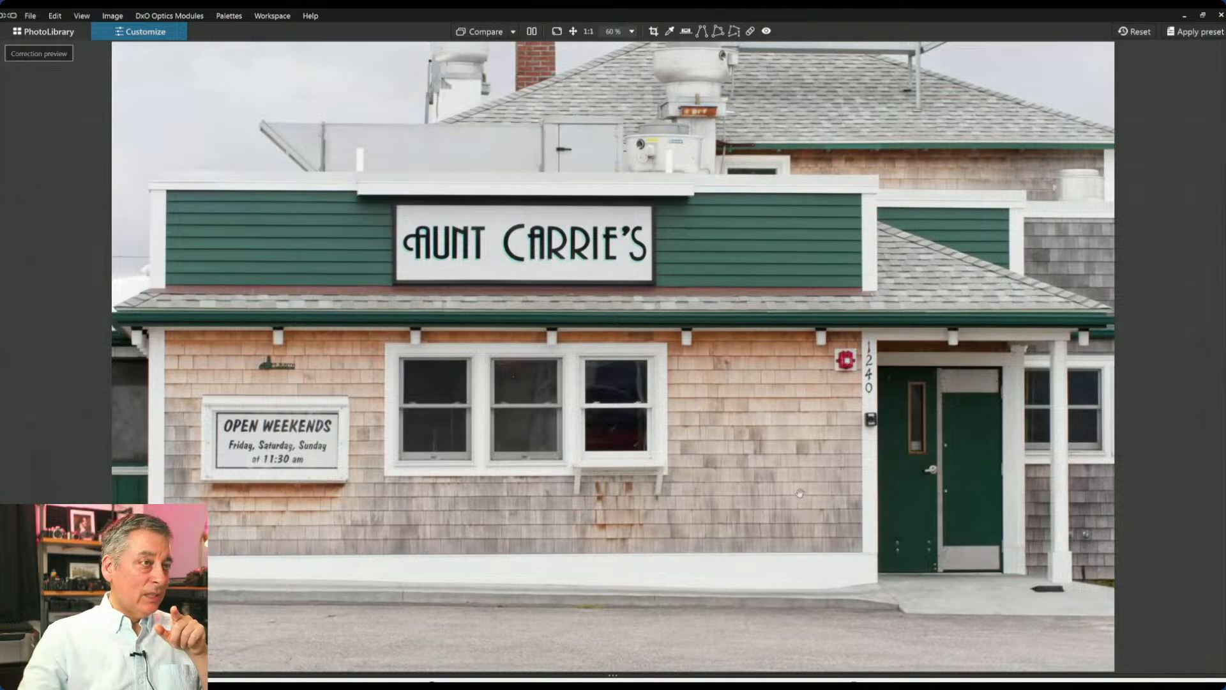
Show the editing palettes, enable DxO ClearView Plus at intensity 50, and raise the storefront photo's microcontrast to 68.
{"action": "scroll", "coordinate": [800, 493], "scroll_direction": "down", "scroll_amount": 1}
{"action": "scroll", "coordinate": [800, 494], "scroll_direction": "down", "scroll_amount": 1}
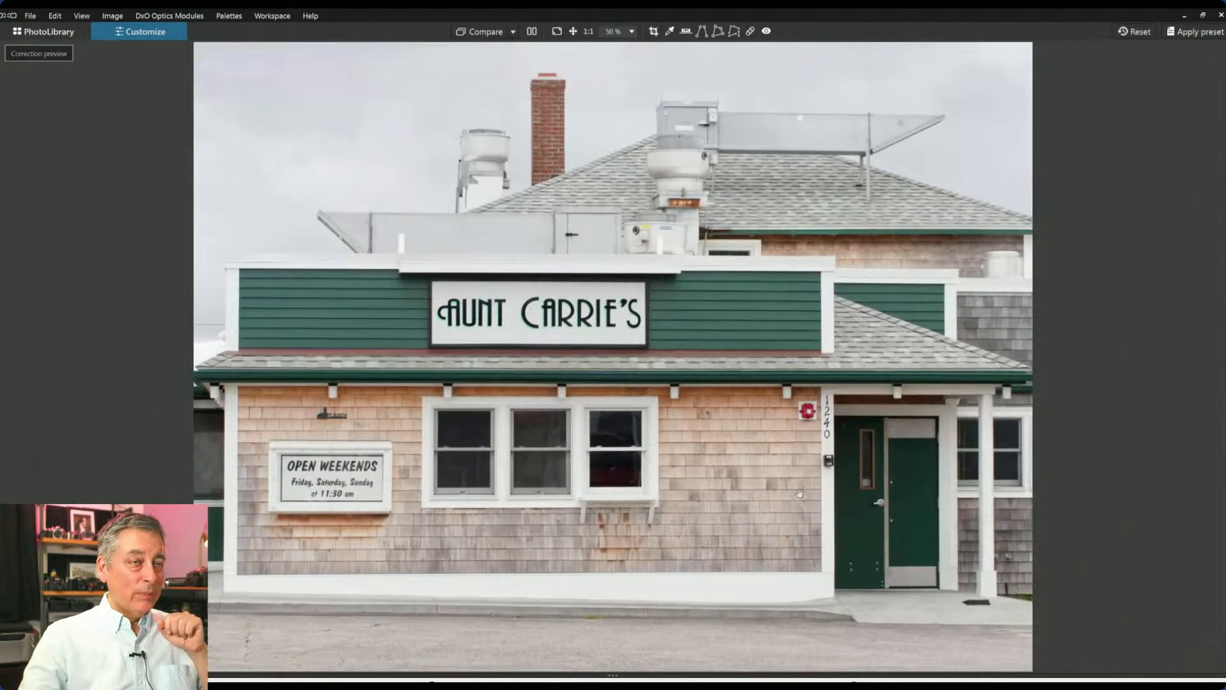
{"action": "scroll", "coordinate": [791, 497], "scroll_direction": "down", "scroll_amount": 2}
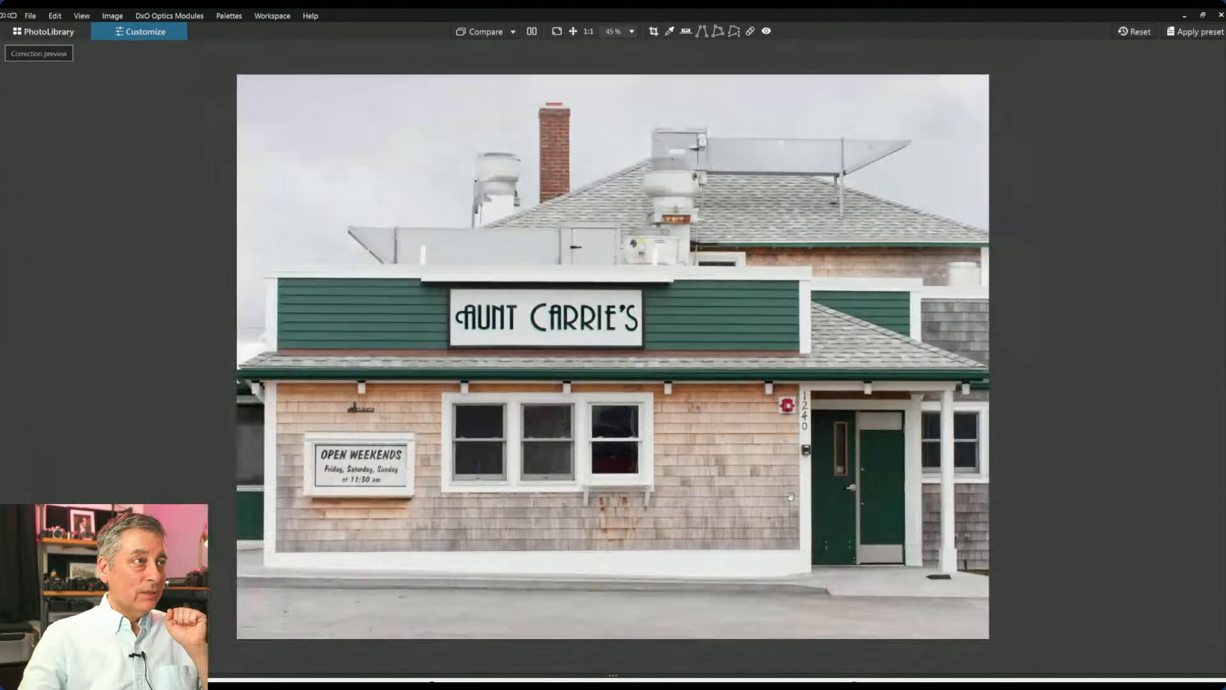
{"action": "key", "text": "F9"}
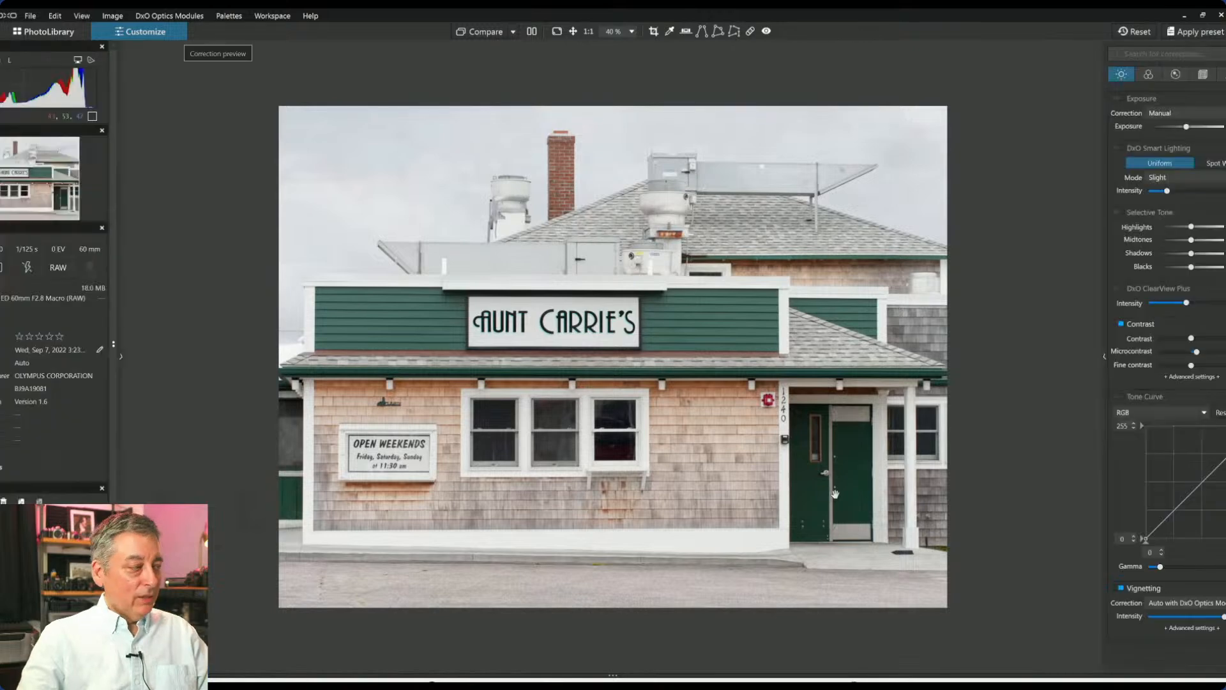
{"action": "scroll", "coordinate": [833, 424], "scroll_direction": "up", "scroll_amount": 1}
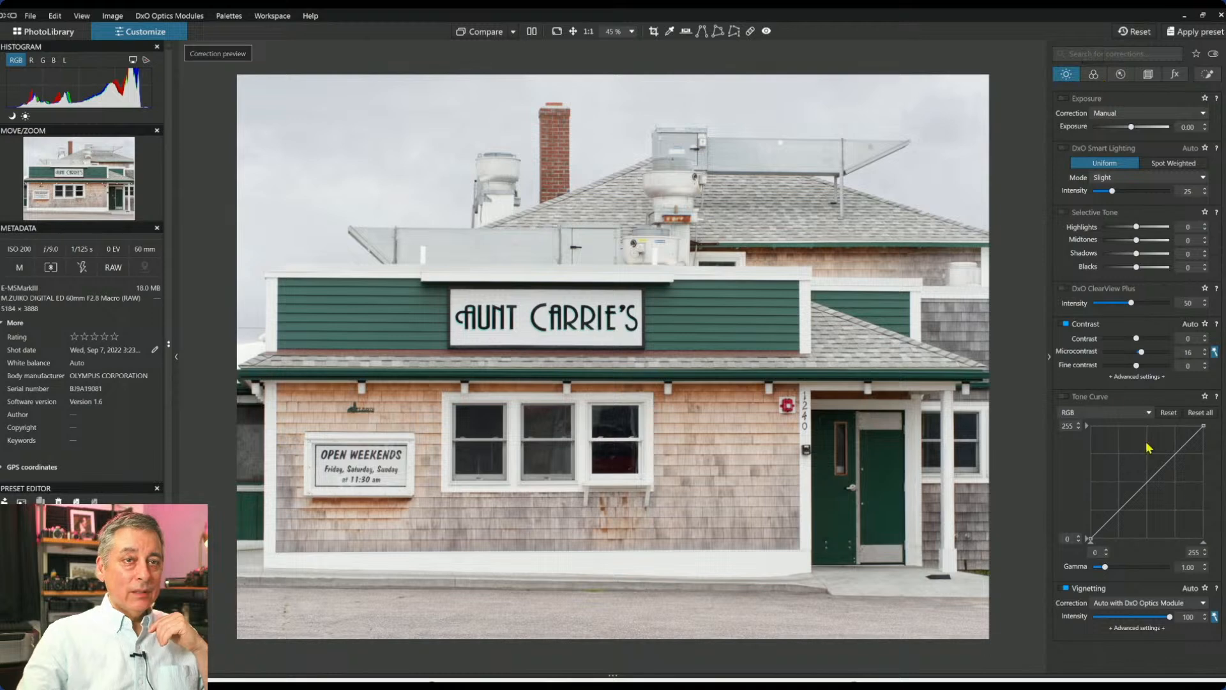
{"action": "left_click", "coordinate": [1066, 289]}
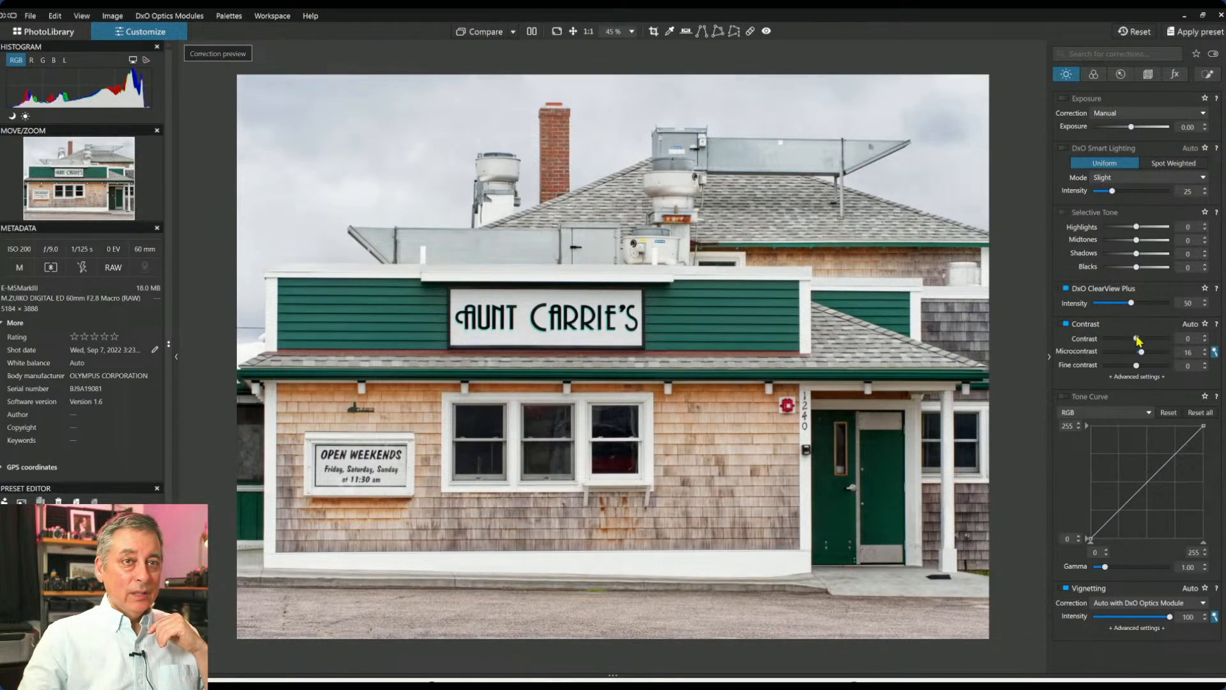
{"action": "left_click_drag", "start_coordinate": [1142, 353], "coordinate": [1158, 354]}
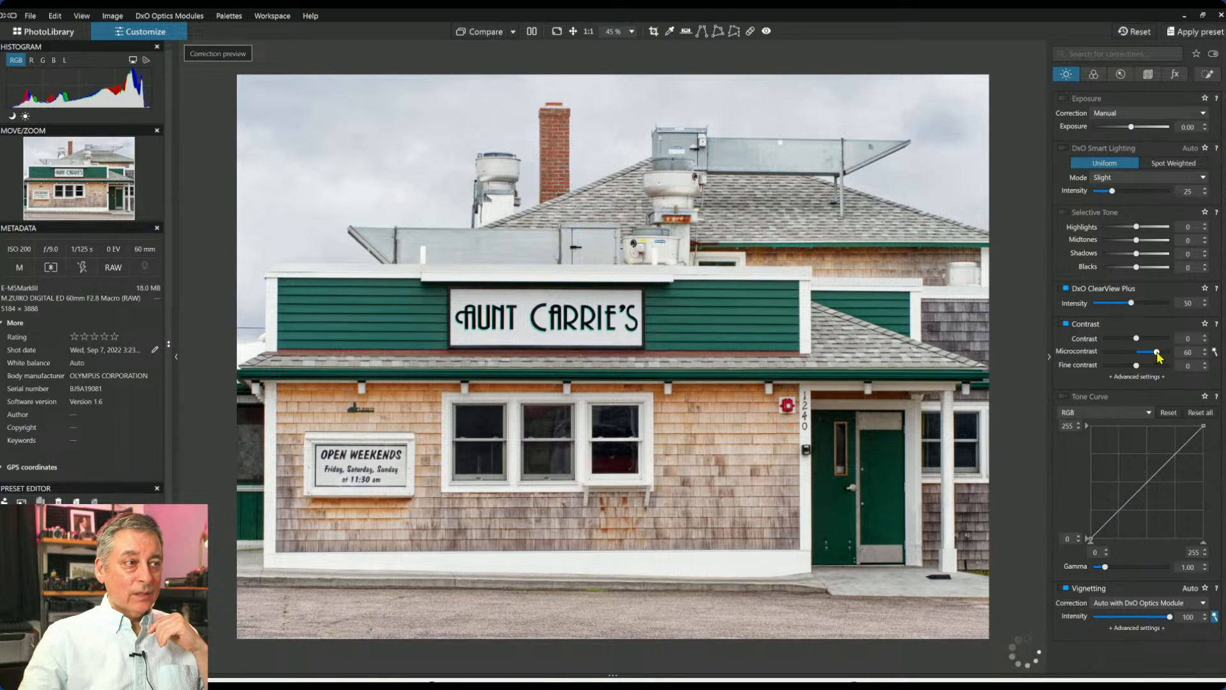
Enable Unsharp Mask with intensity 154 and radius 0.90, and check the sharpening on the shingle siding.
{"action": "left_click", "coordinate": [1148, 74]}
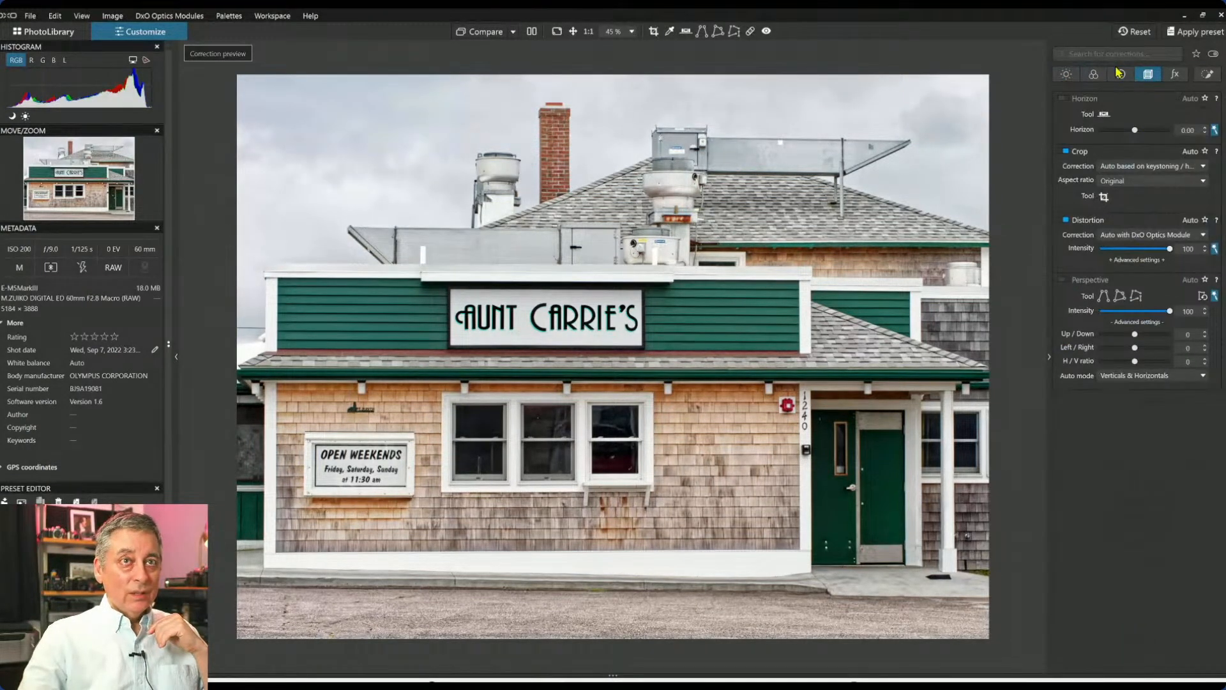
{"action": "left_click", "coordinate": [1121, 75]}
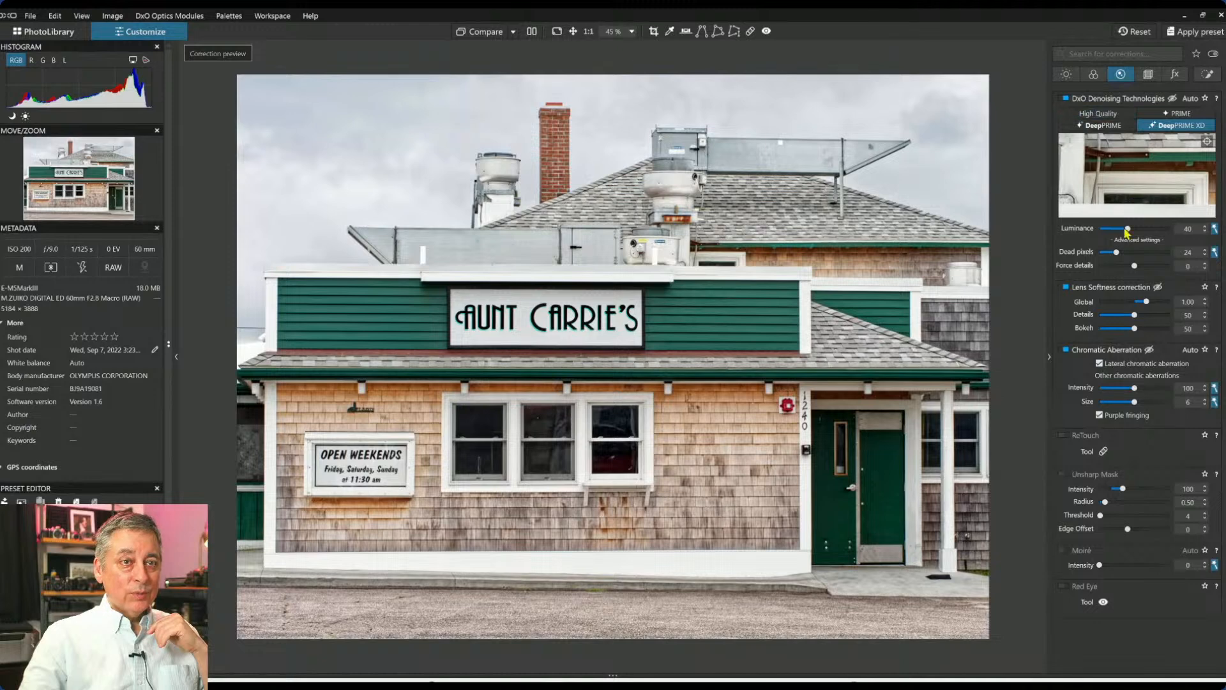
{"action": "left_click", "coordinate": [1065, 474]}
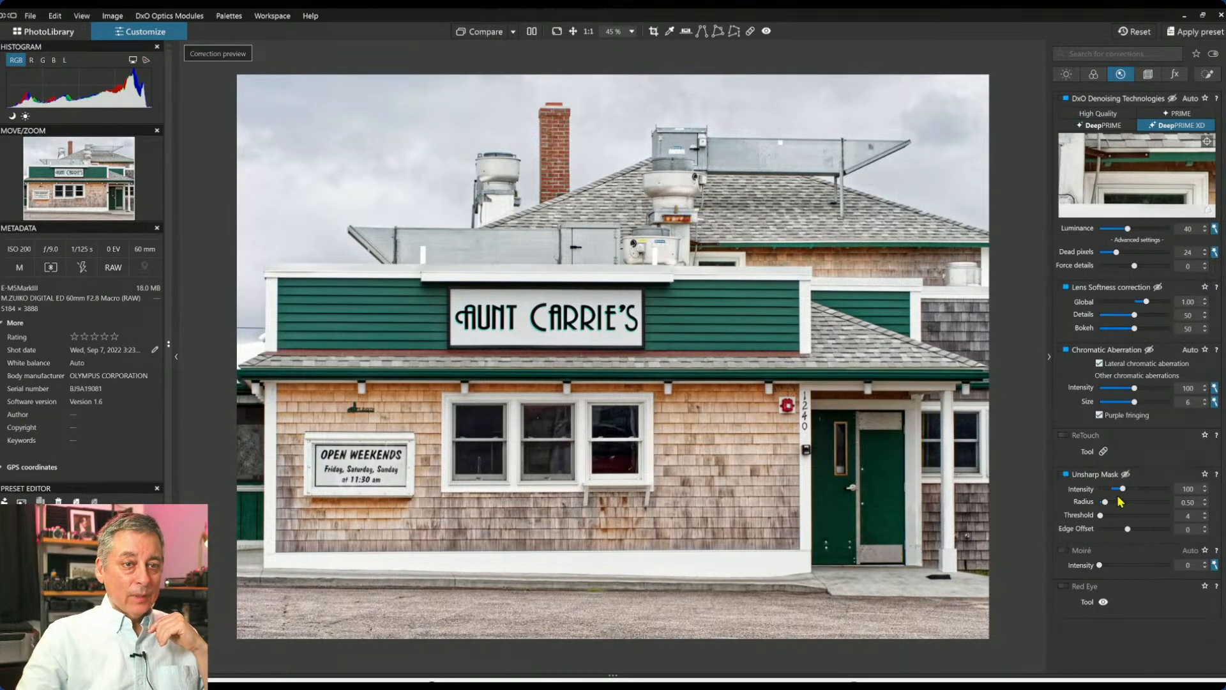
{"action": "left_click_drag", "start_coordinate": [1124, 492], "coordinate": [1130, 490]}
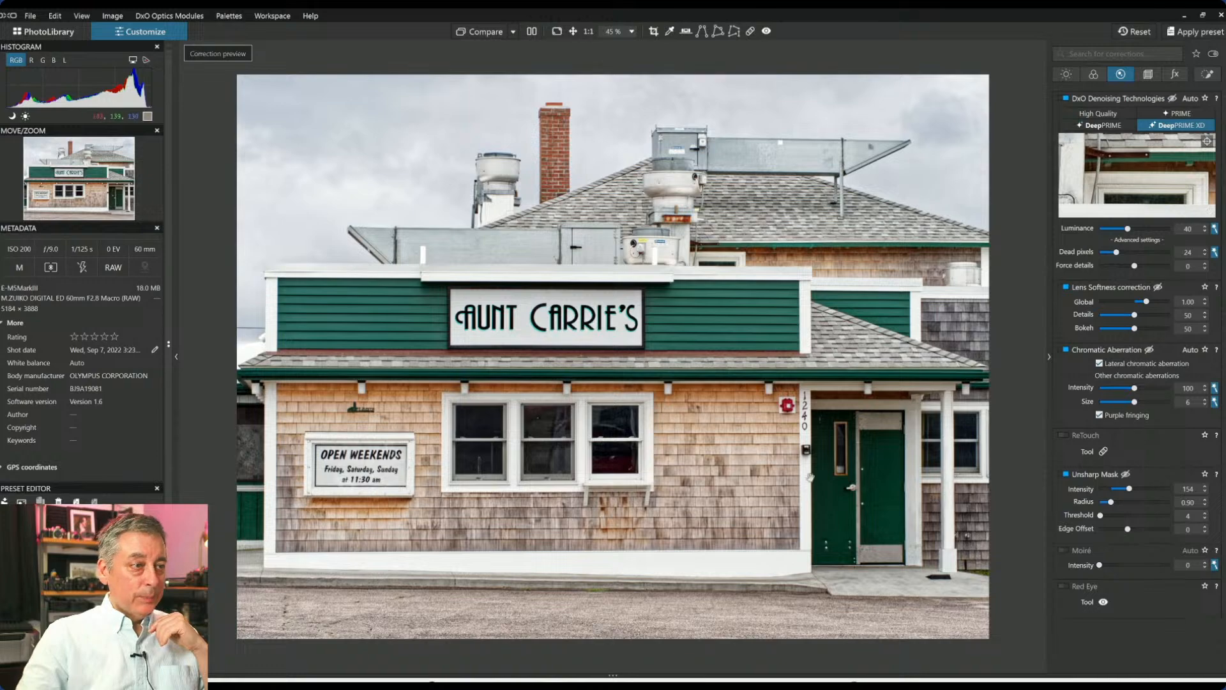
{"action": "scroll", "coordinate": [769, 464], "scroll_direction": "up", "scroll_amount": 2}
{"action": "scroll", "coordinate": [769, 465], "scroll_direction": "up", "scroll_amount": 2}
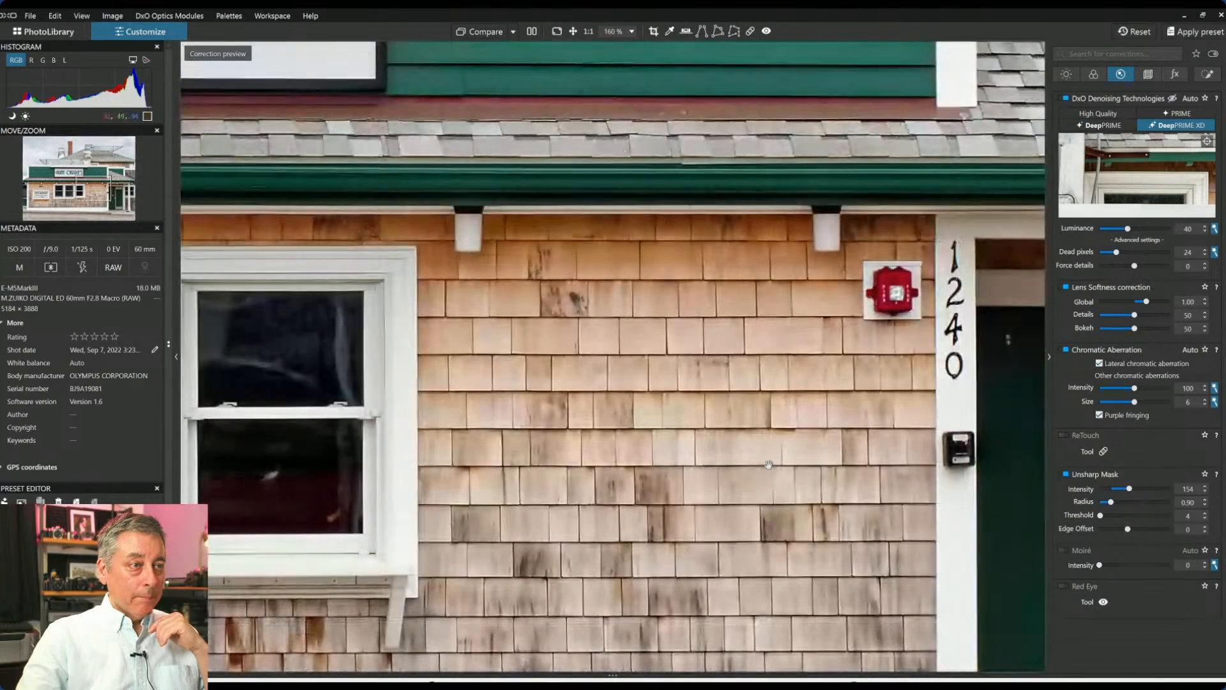
{"action": "scroll", "coordinate": [769, 465], "scroll_direction": "down", "scroll_amount": 3}
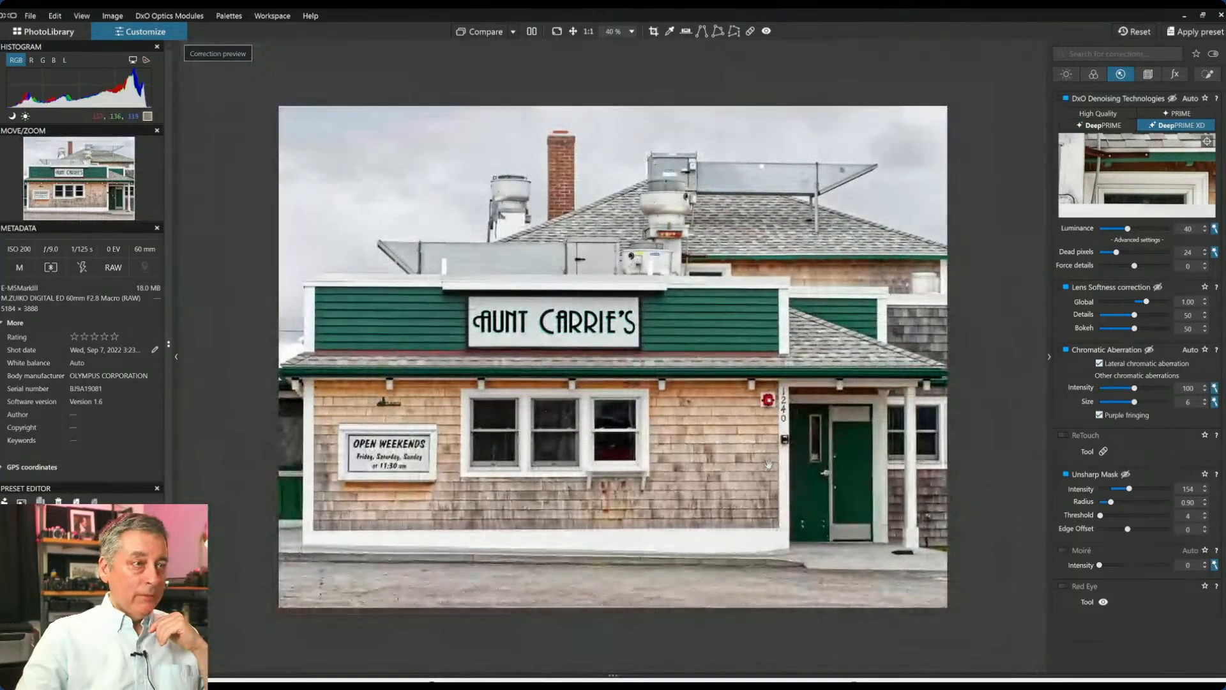
{"action": "scroll", "coordinate": [769, 464], "scroll_direction": "down", "scroll_amount": 1}
{"action": "scroll", "coordinate": [769, 464], "scroll_direction": "up", "scroll_amount": 1}
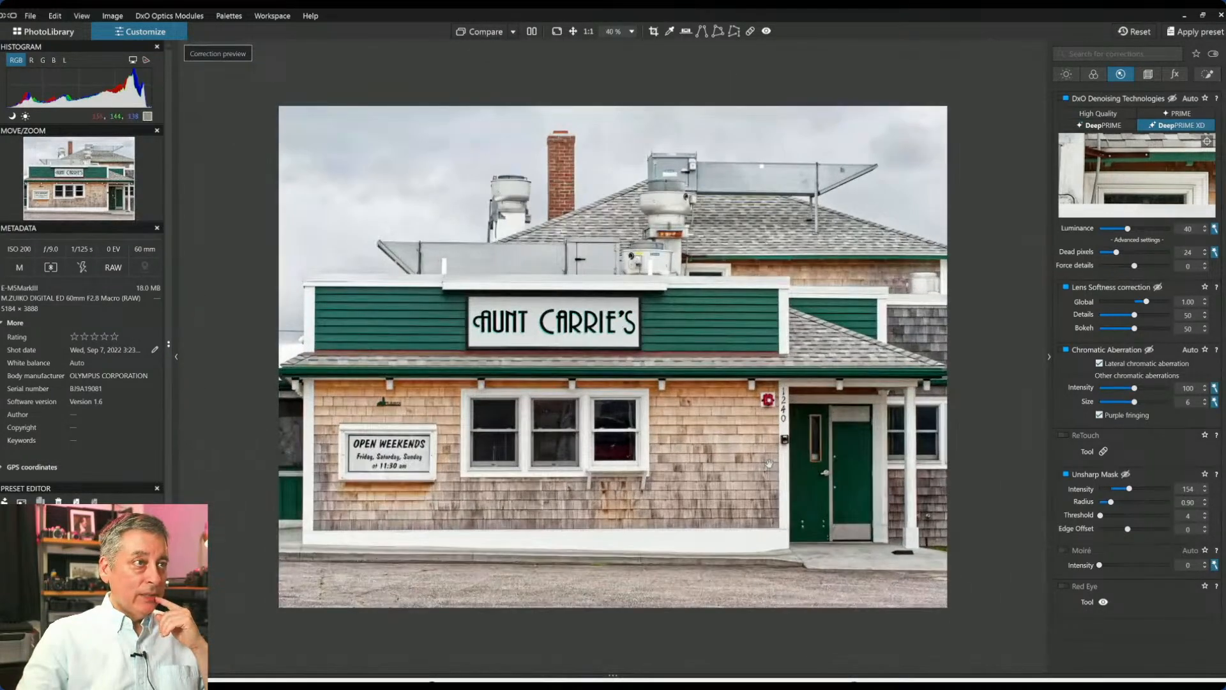
Add a local control line covering the sky above the building and set its exposure to 0.64.
{"action": "left_click", "coordinate": [1208, 74]}
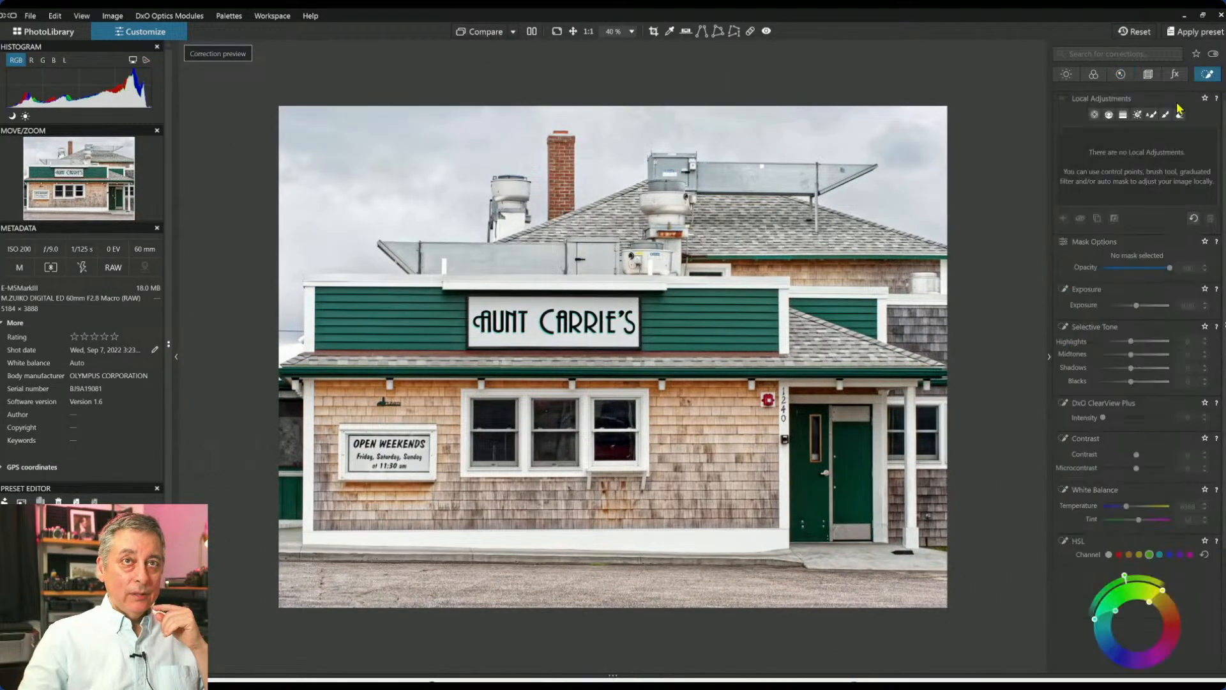
{"action": "left_click", "coordinate": [1109, 121]}
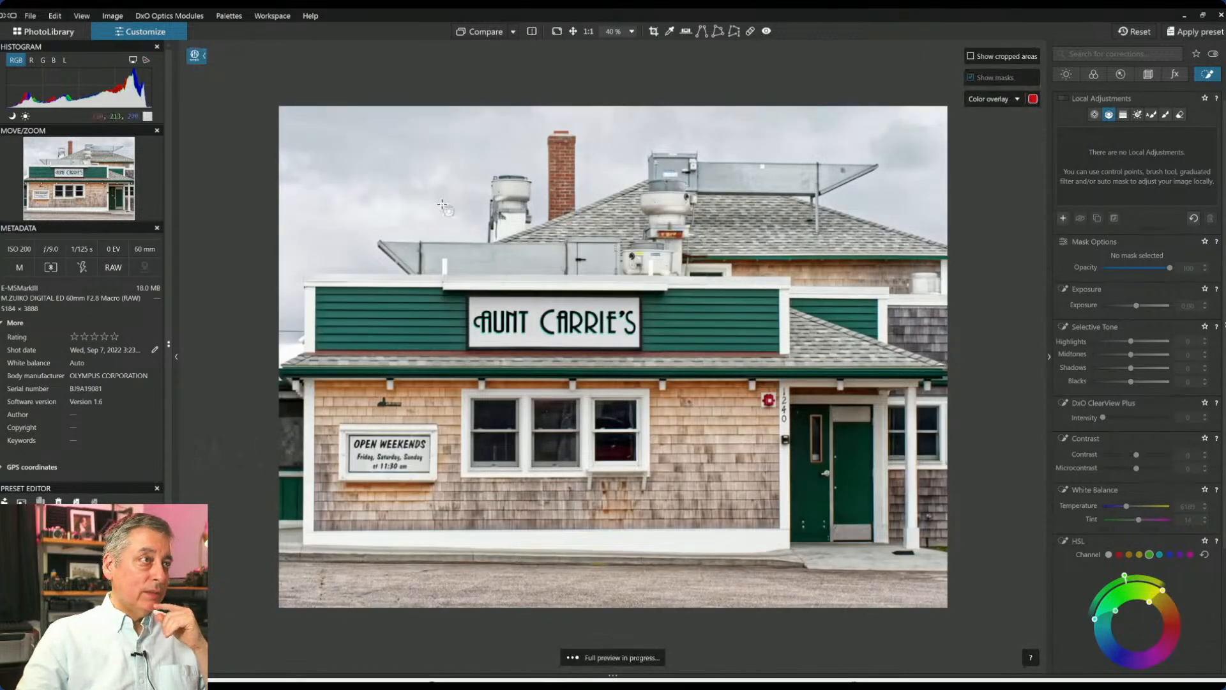
{"action": "left_click_drag", "start_coordinate": [437, 208], "coordinate": [432, 341]}
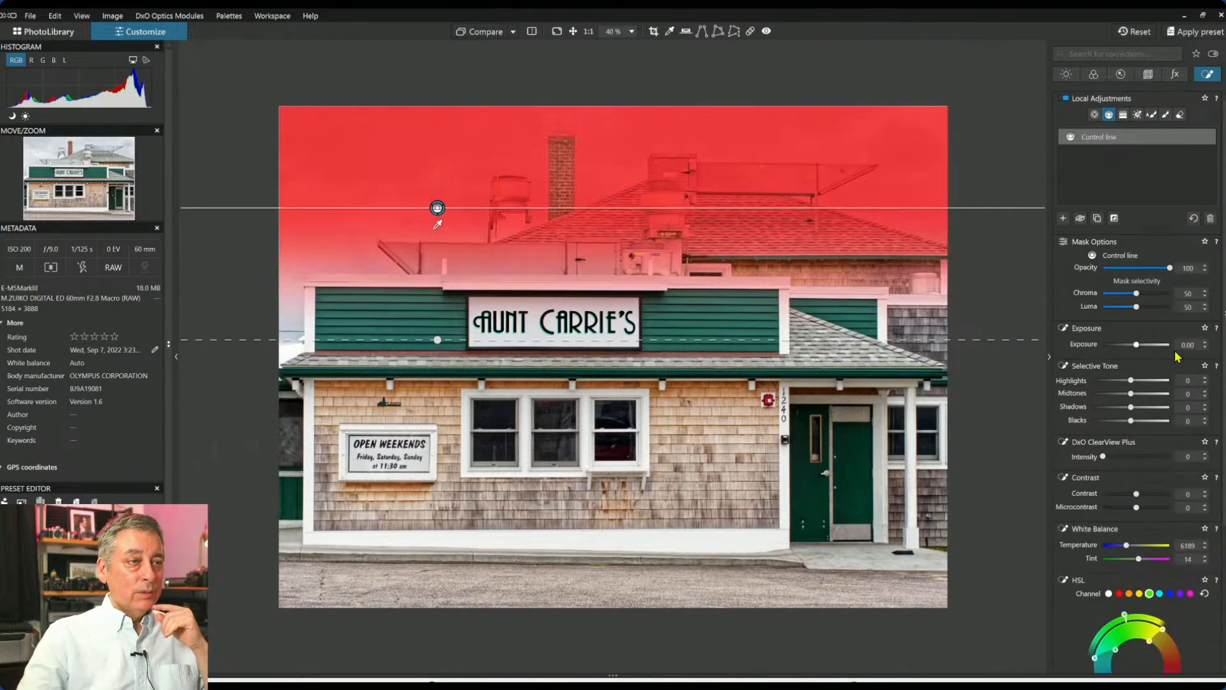
{"action": "left_click_drag", "start_coordinate": [1140, 347], "coordinate": [1144, 347]}
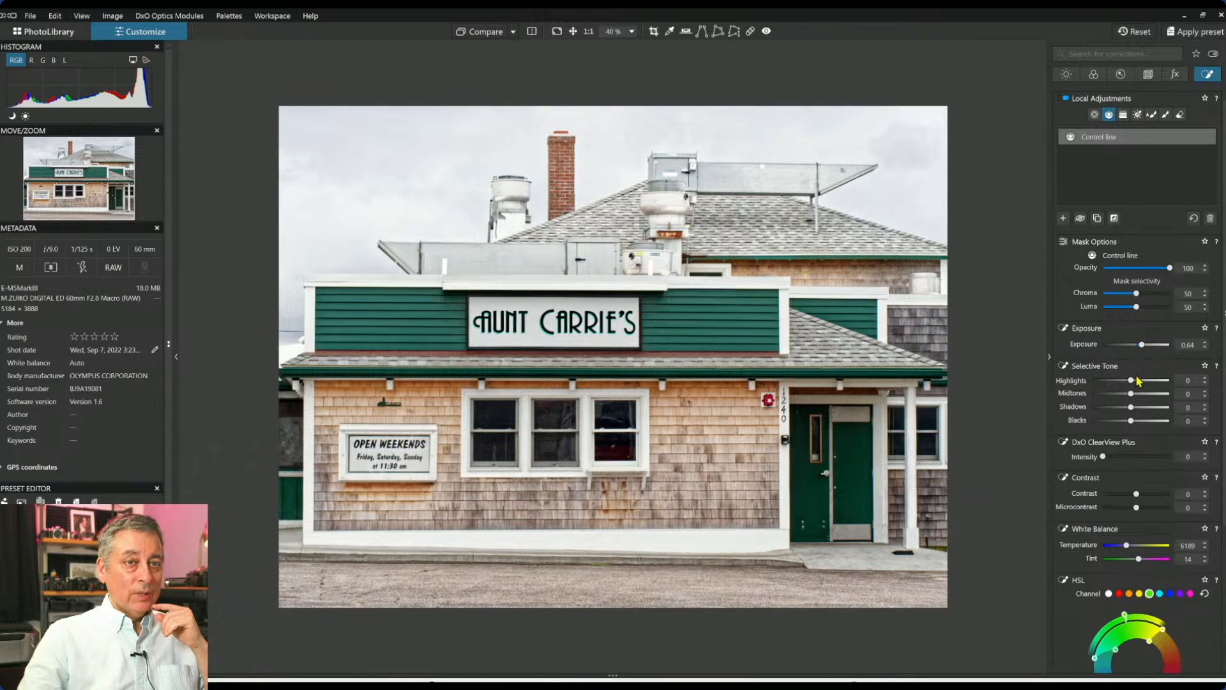
Bring out the clouds in the control line's area with ClearView Plus 55 and Selective Tone highlights of -25.
{"action": "left_click_drag", "start_coordinate": [1133, 381], "coordinate": [1156, 382]}
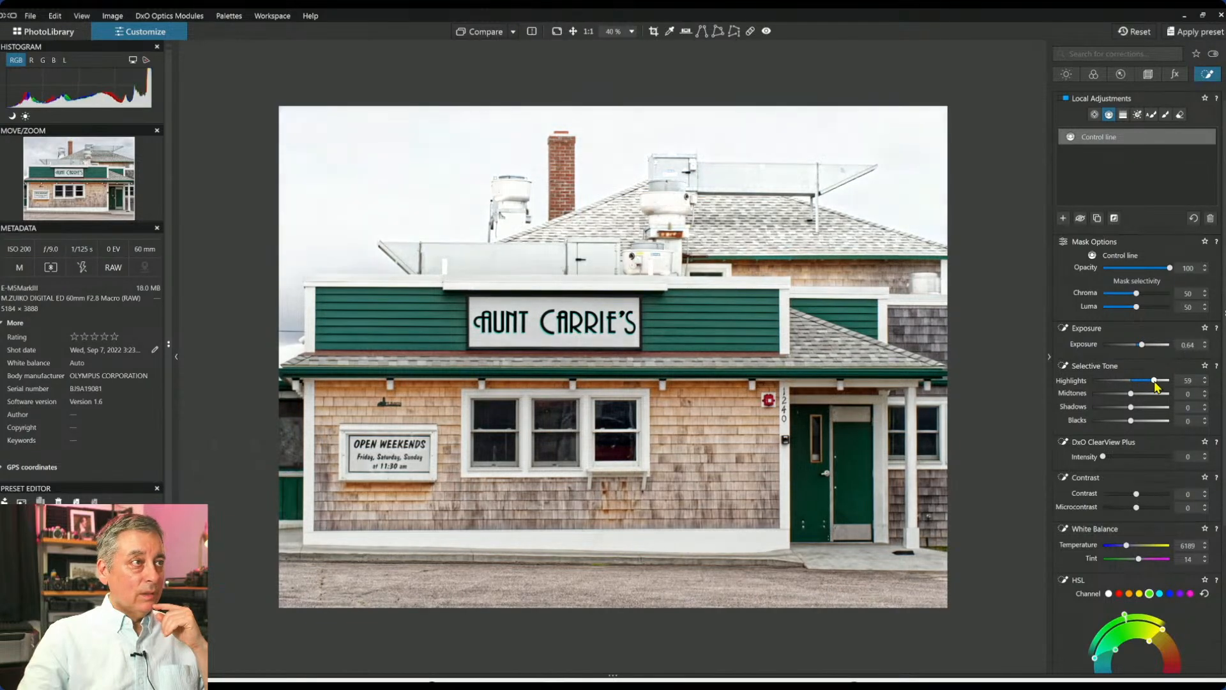
{"action": "left_click_drag", "start_coordinate": [1103, 456], "coordinate": [1141, 458]}
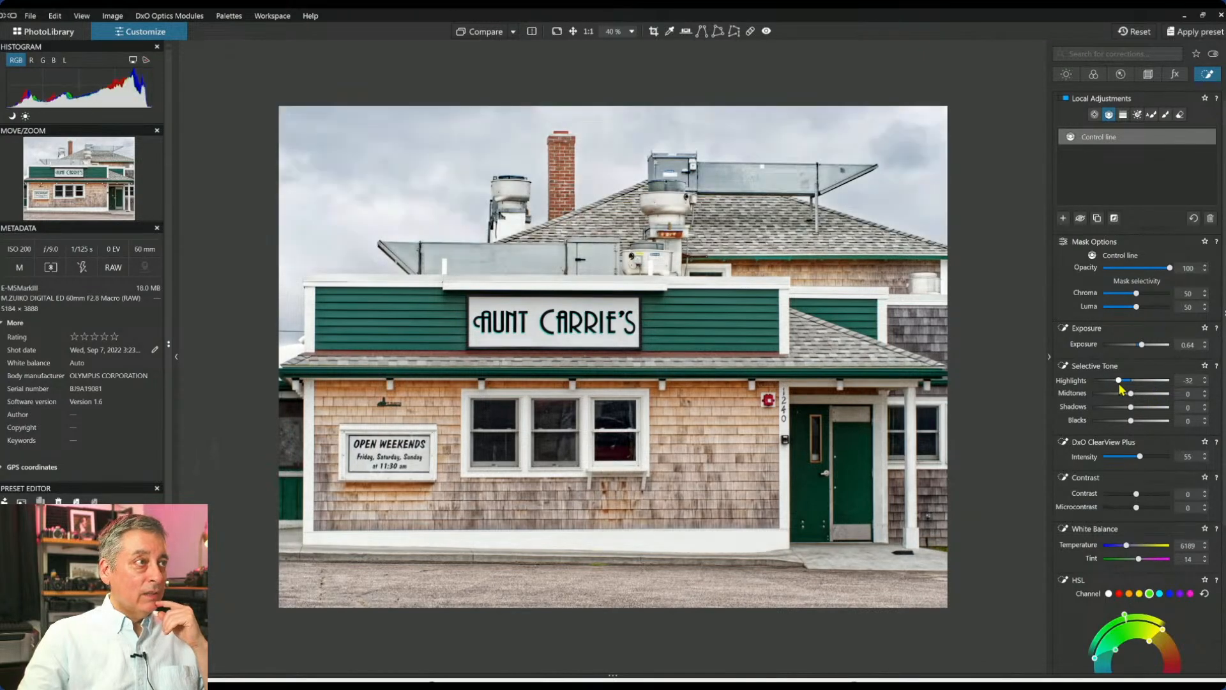
{"action": "left_click_drag", "start_coordinate": [1123, 380], "coordinate": [1129, 380]}
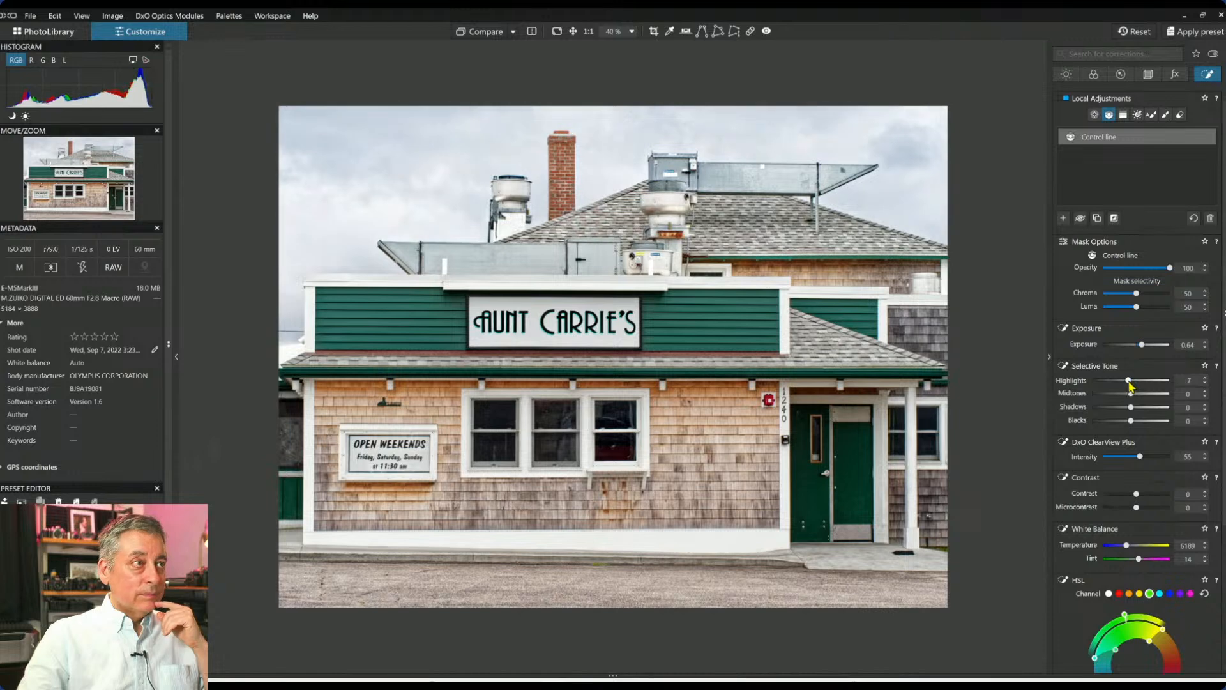
{"action": "left_click_drag", "start_coordinate": [1128, 382], "coordinate": [1122, 381]}
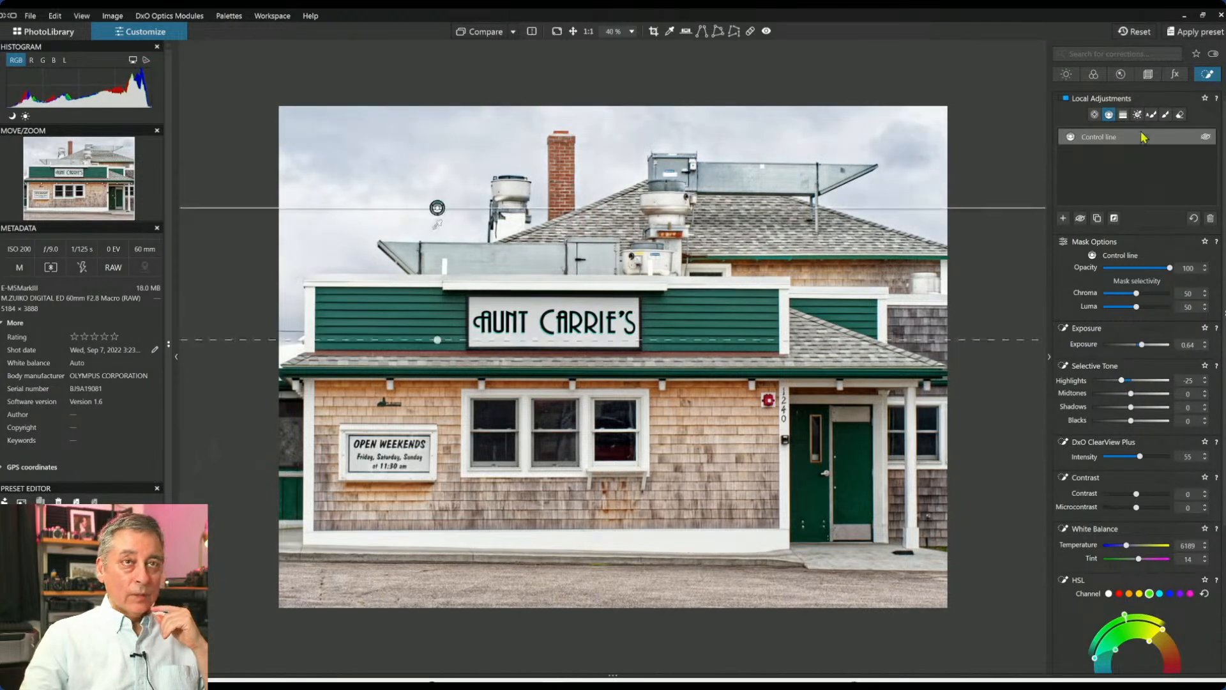
Try a new control point on the sky left of the chimney with highlights 65 and white balance temperature 8648.
{"action": "left_click", "coordinate": [1094, 115]}
{"action": "left_click", "coordinate": [1065, 218]}
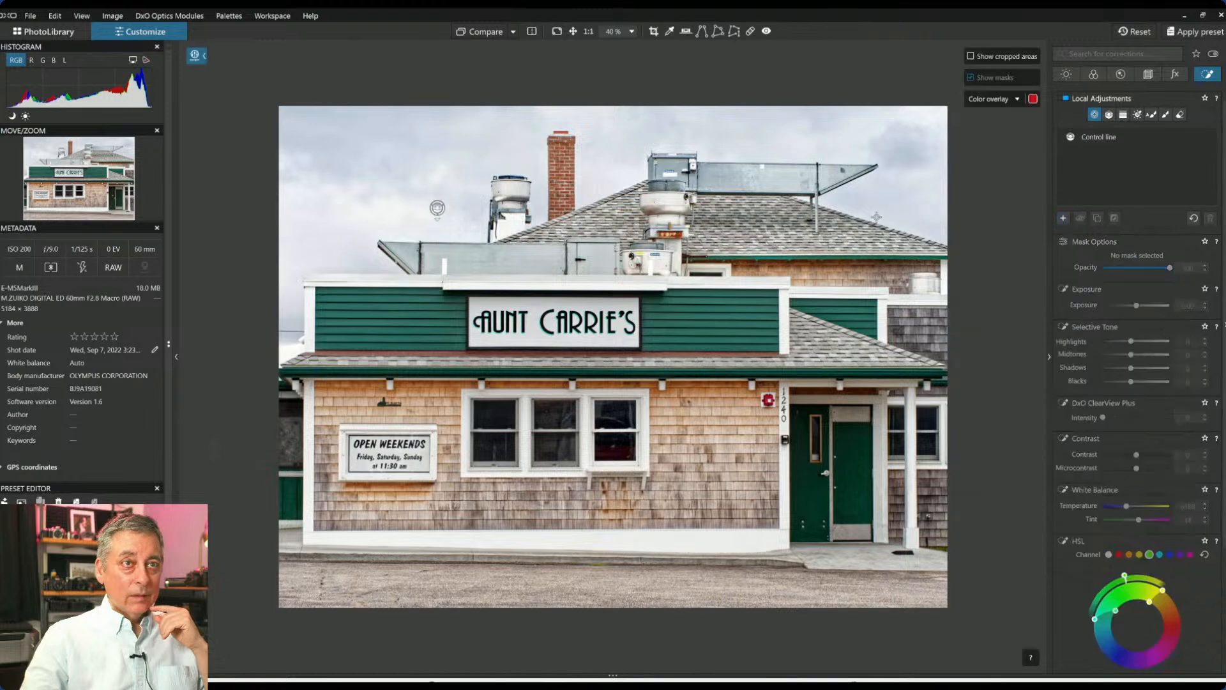
{"action": "left_click", "coordinate": [321, 212]}
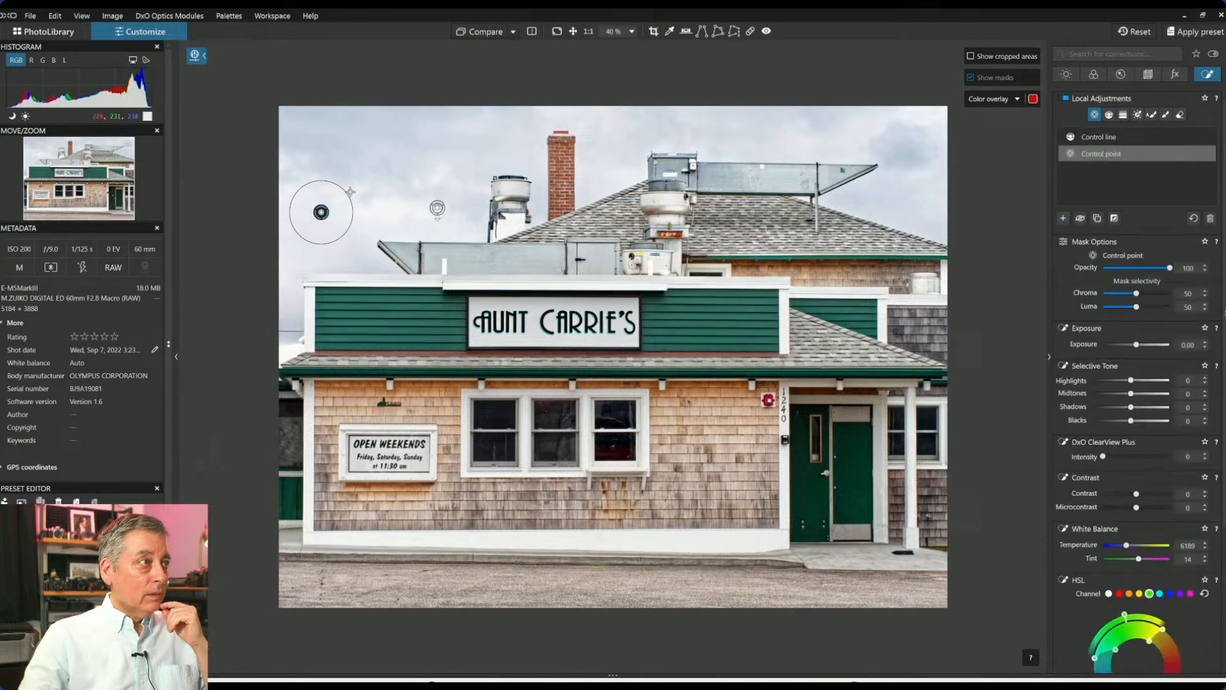
{"action": "left_click_drag", "start_coordinate": [1132, 380], "coordinate": [1158, 381]}
{"action": "left_click_drag", "start_coordinate": [1126, 545], "coordinate": [1134, 547]}
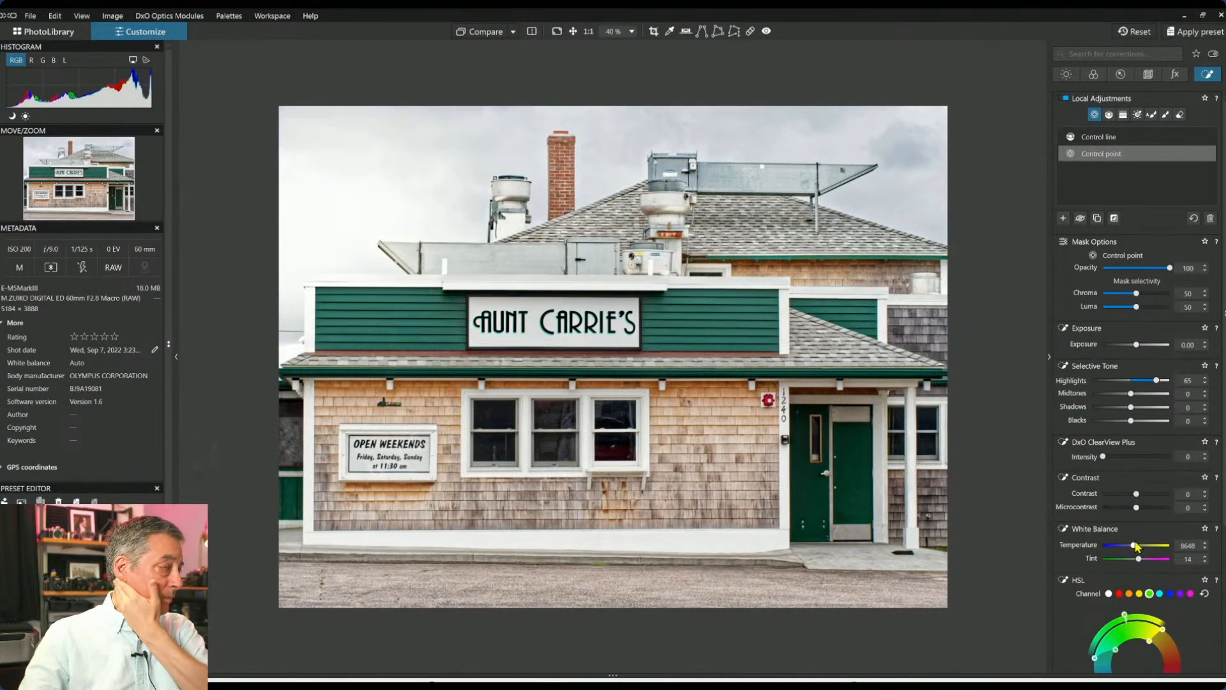
Try ClearView Plus 51, midtones 27 and exposure 1.14 on the sky control point, and move it higher in the sky.
{"action": "left_click", "coordinate": [321, 213]}
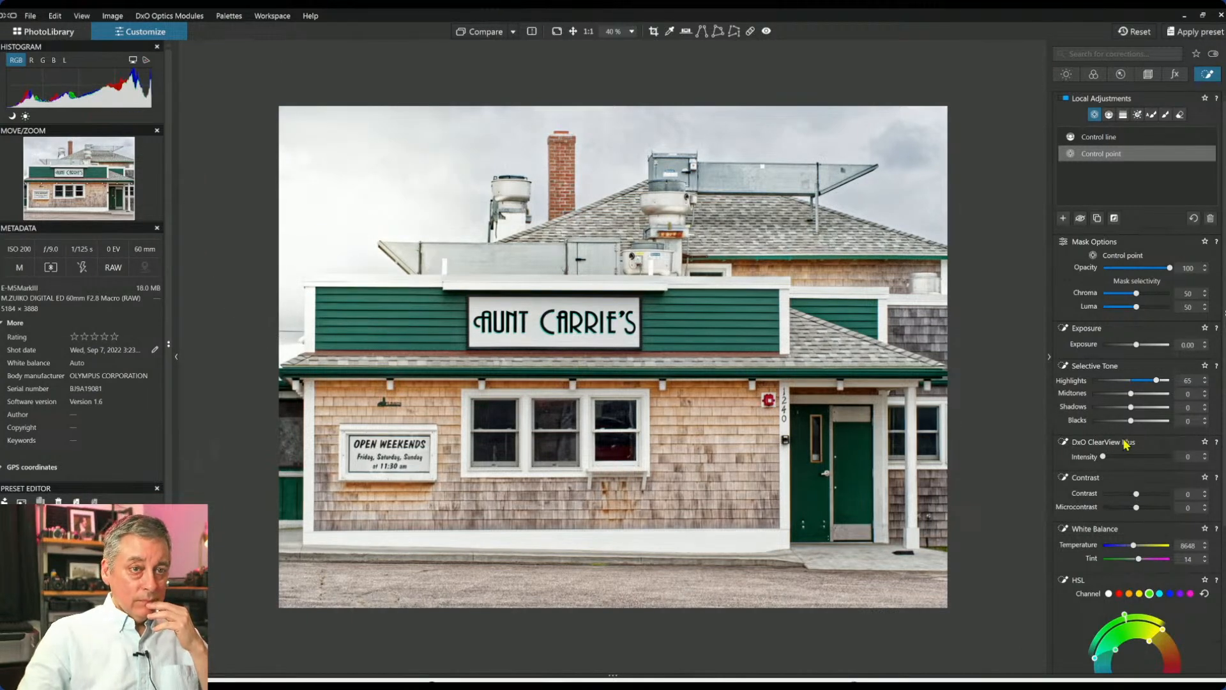
{"action": "left_click", "coordinate": [1138, 456]}
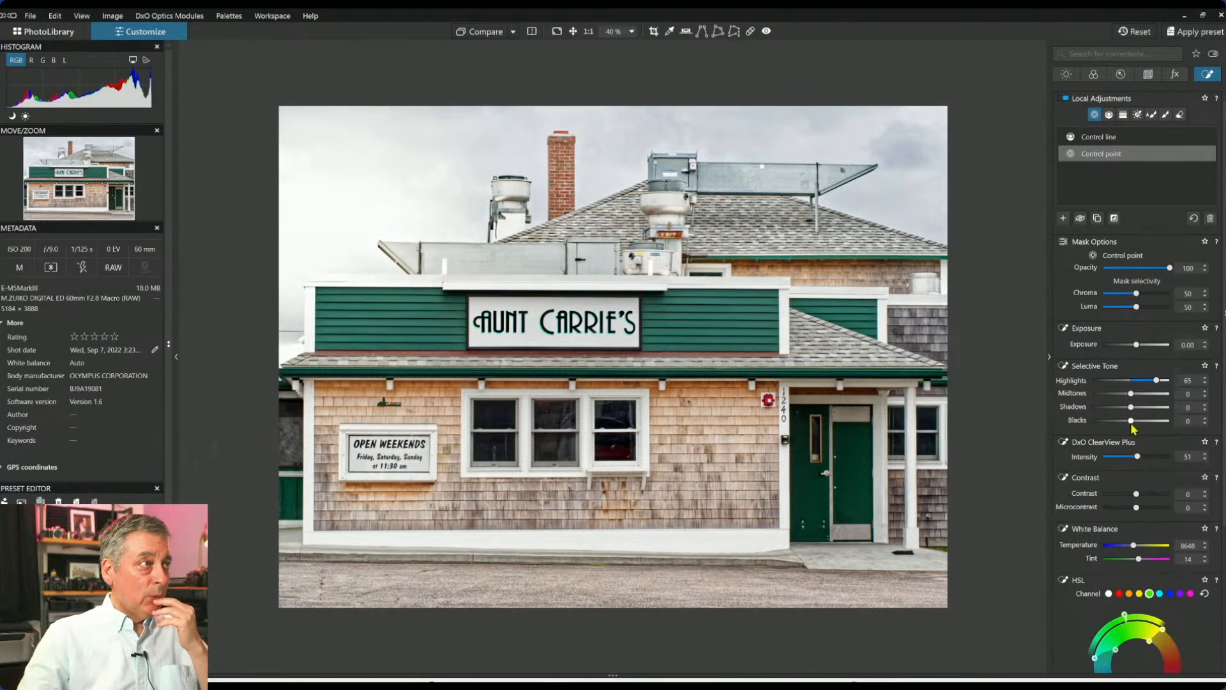
{"action": "left_click_drag", "start_coordinate": [1133, 399], "coordinate": [1145, 398]}
{"action": "left_click_drag", "start_coordinate": [1142, 348], "coordinate": [1143, 349]}
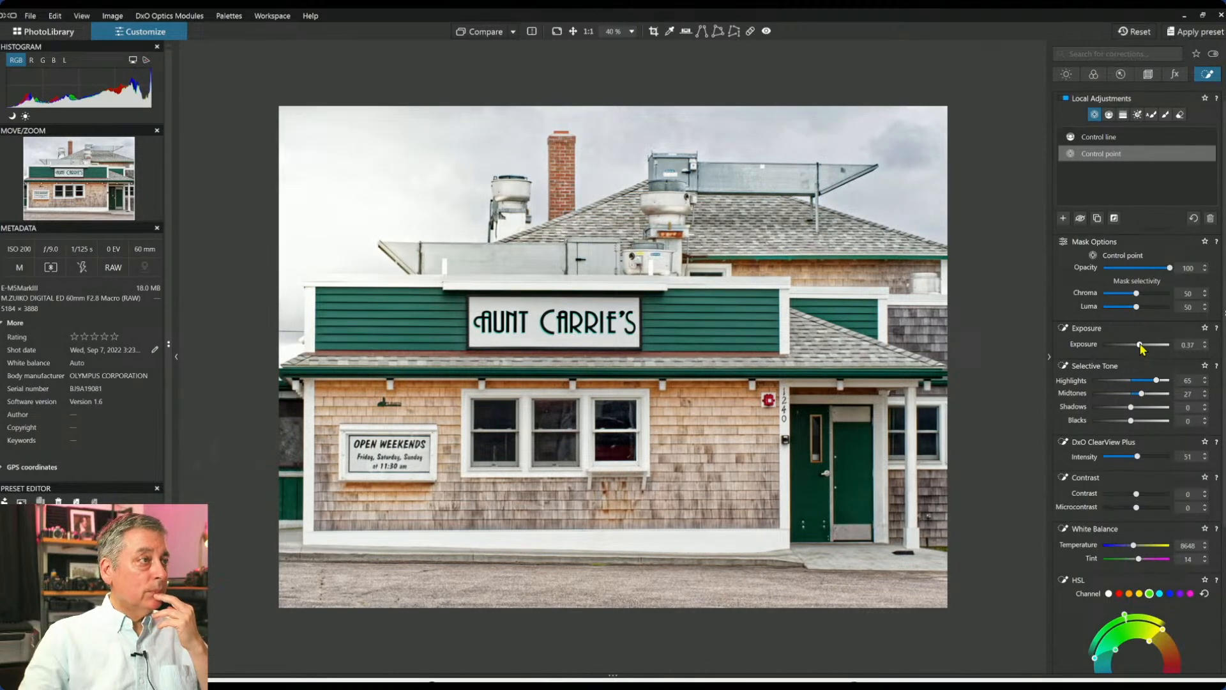
{"action": "left_click", "coordinate": [320, 193]}
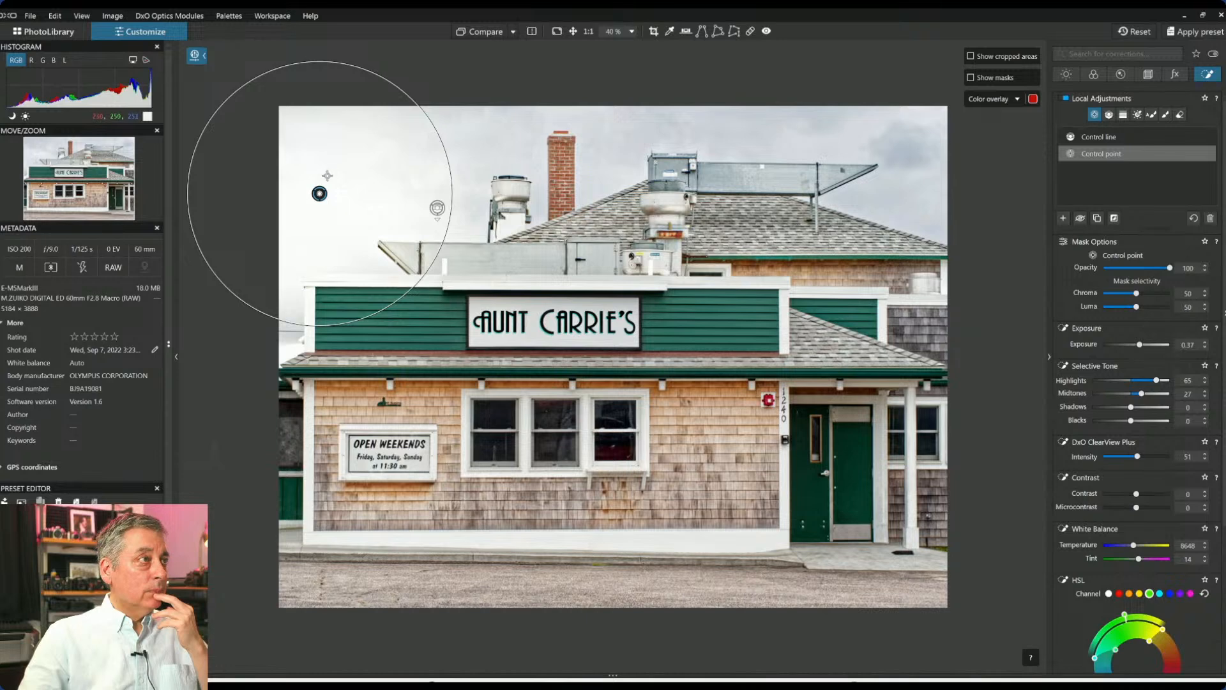
{"action": "left_click_drag", "start_coordinate": [319, 193], "coordinate": [338, 144]}
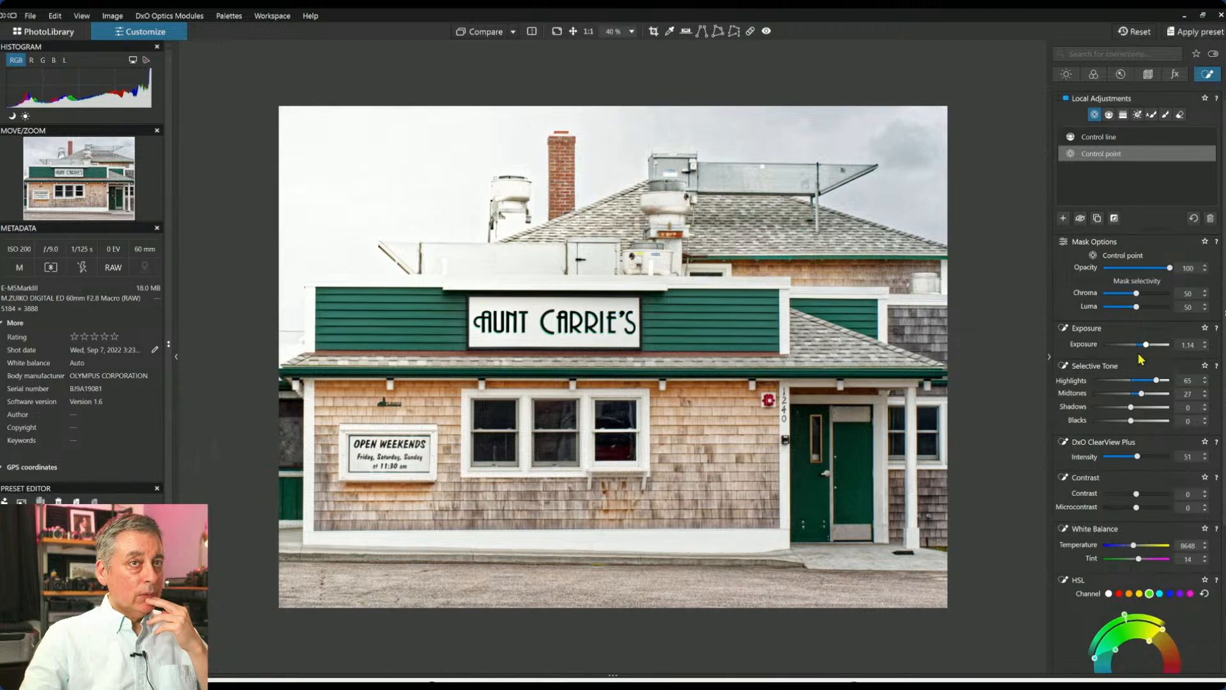
Compare the sky with and without the control point's effect, and delete the control point.
{"action": "left_click", "coordinate": [1081, 219]}
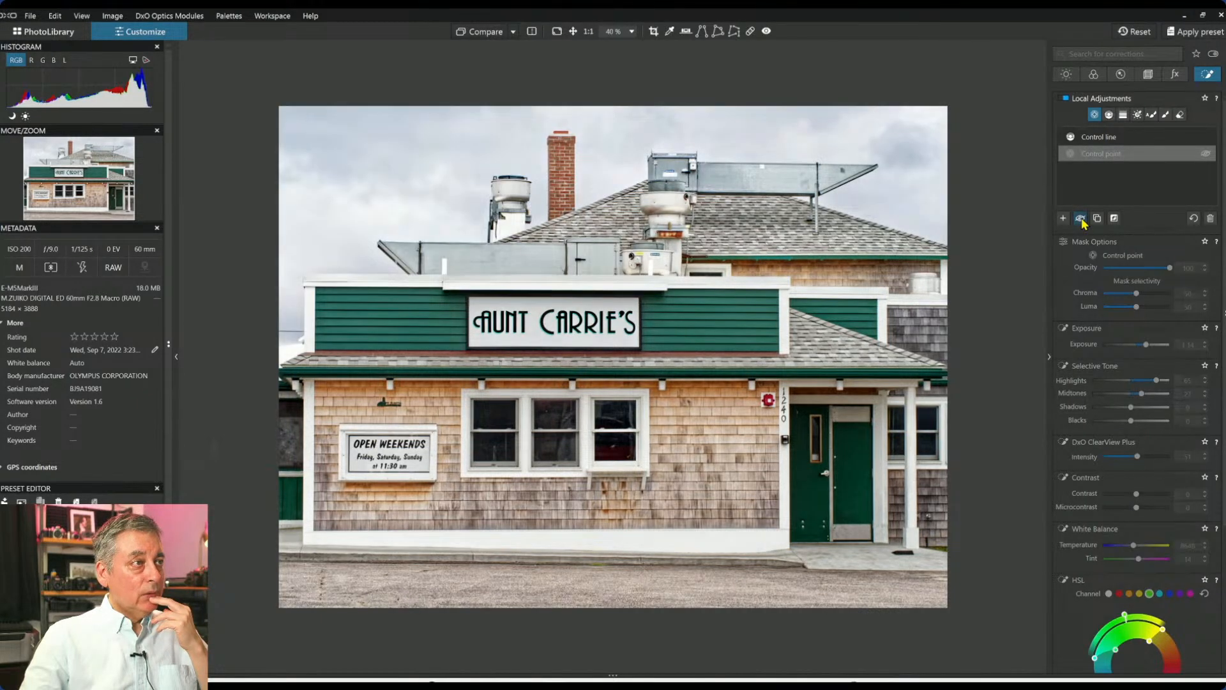
{"action": "left_click", "coordinate": [1081, 219]}
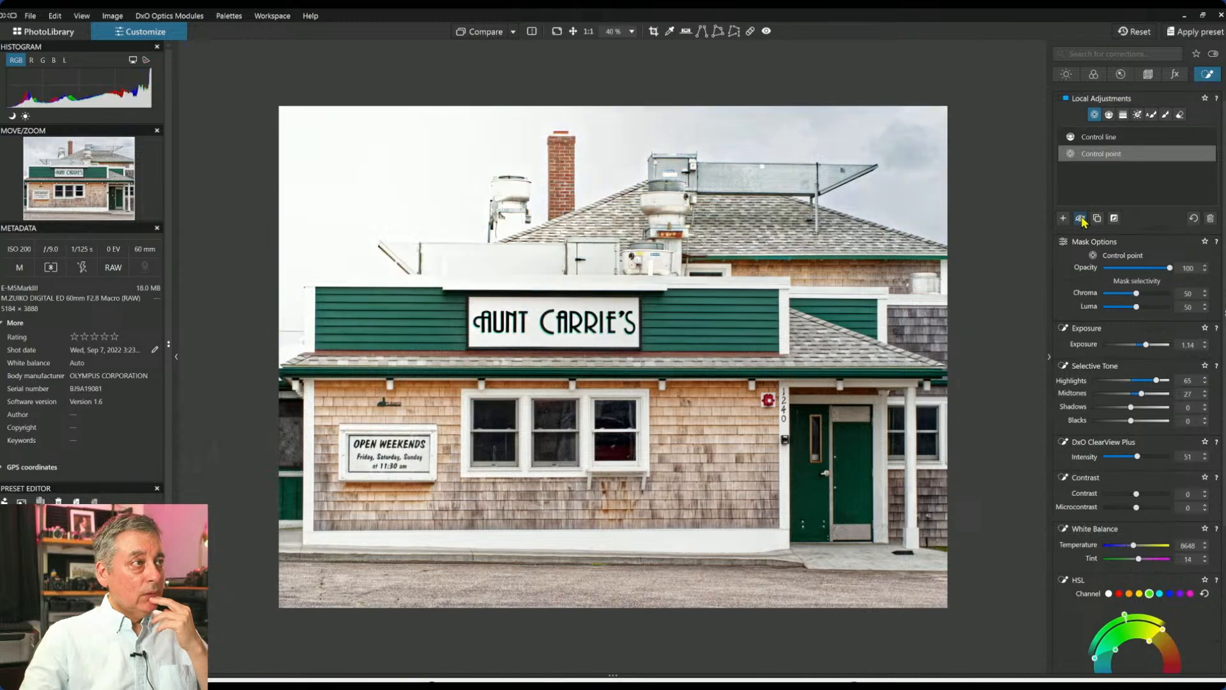
{"action": "left_click", "coordinate": [1081, 219]}
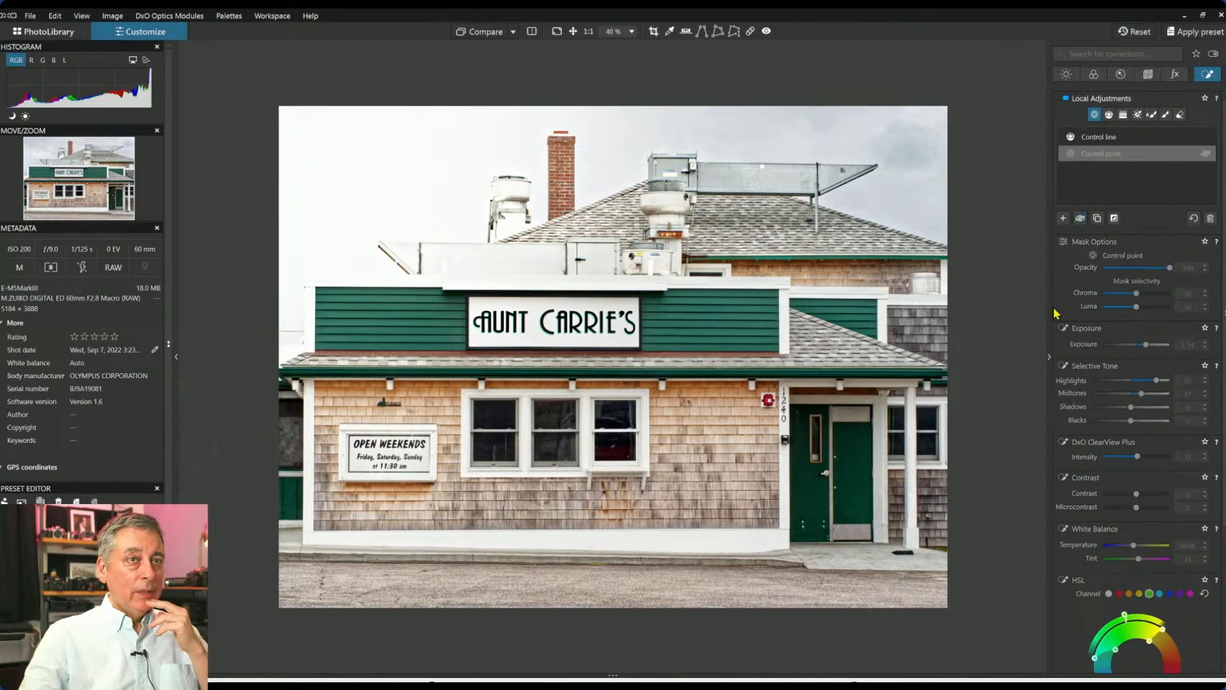
{"action": "left_click", "coordinate": [1212, 219]}
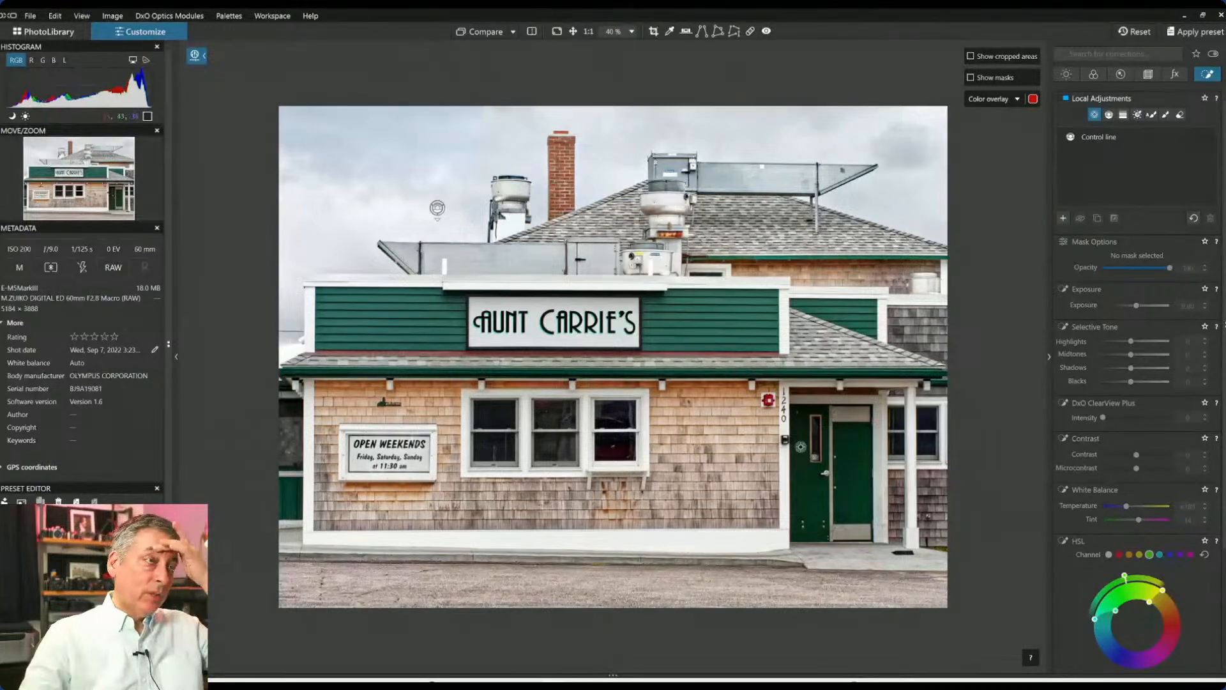
{"action": "scroll", "coordinate": [775, 453], "scroll_direction": "up", "scroll_amount": 1}
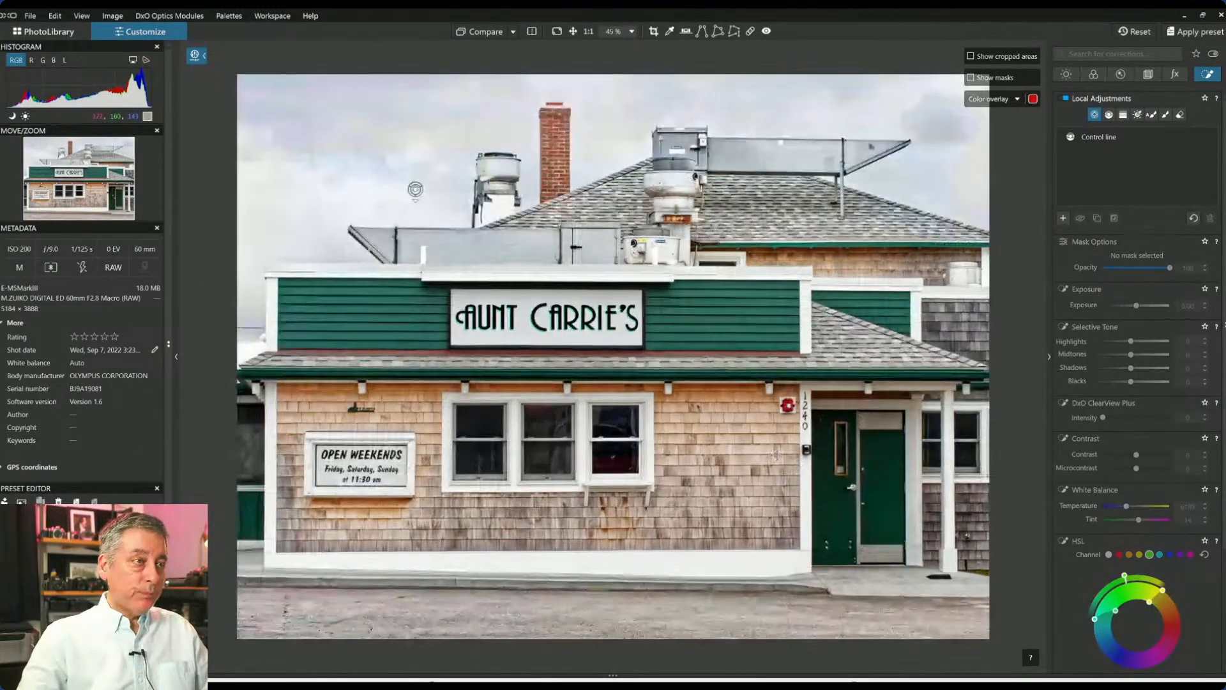
{"action": "scroll", "coordinate": [774, 454], "scroll_direction": "down", "scroll_amount": 1}
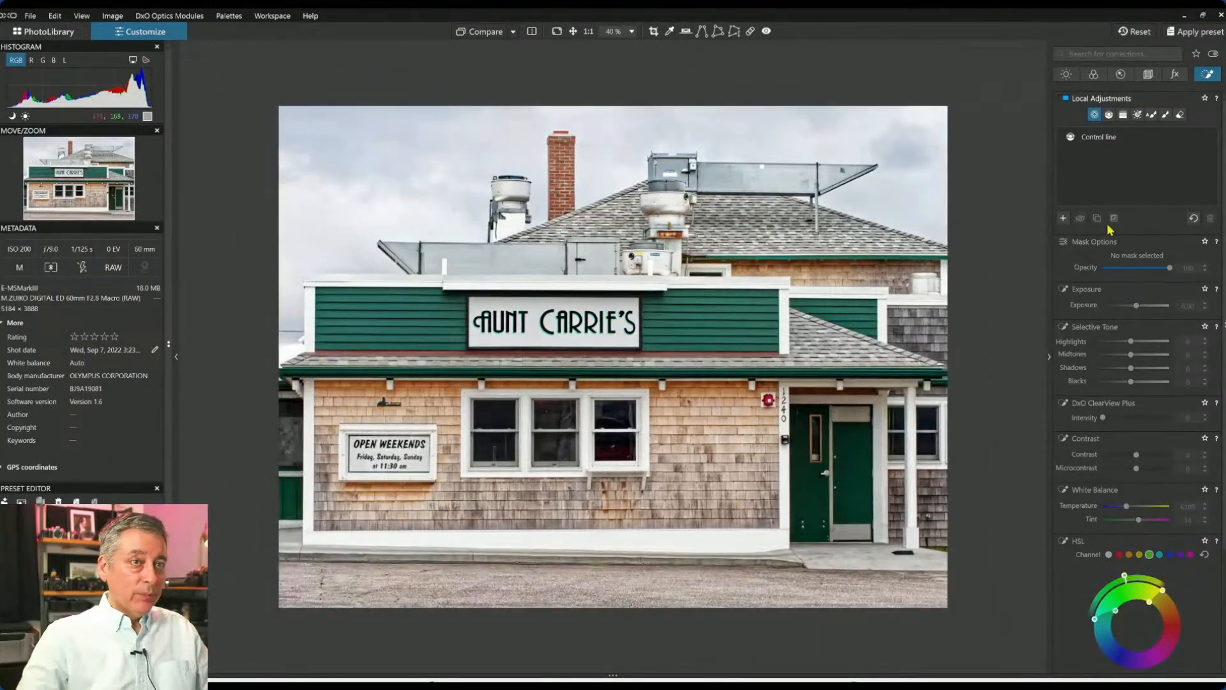
Paint an auto mask over the Aunt Carrie's sign and the Open Weekends sign, and raise its Selective Tone highlights to 60.
{"action": "left_click", "coordinate": [1152, 114]}
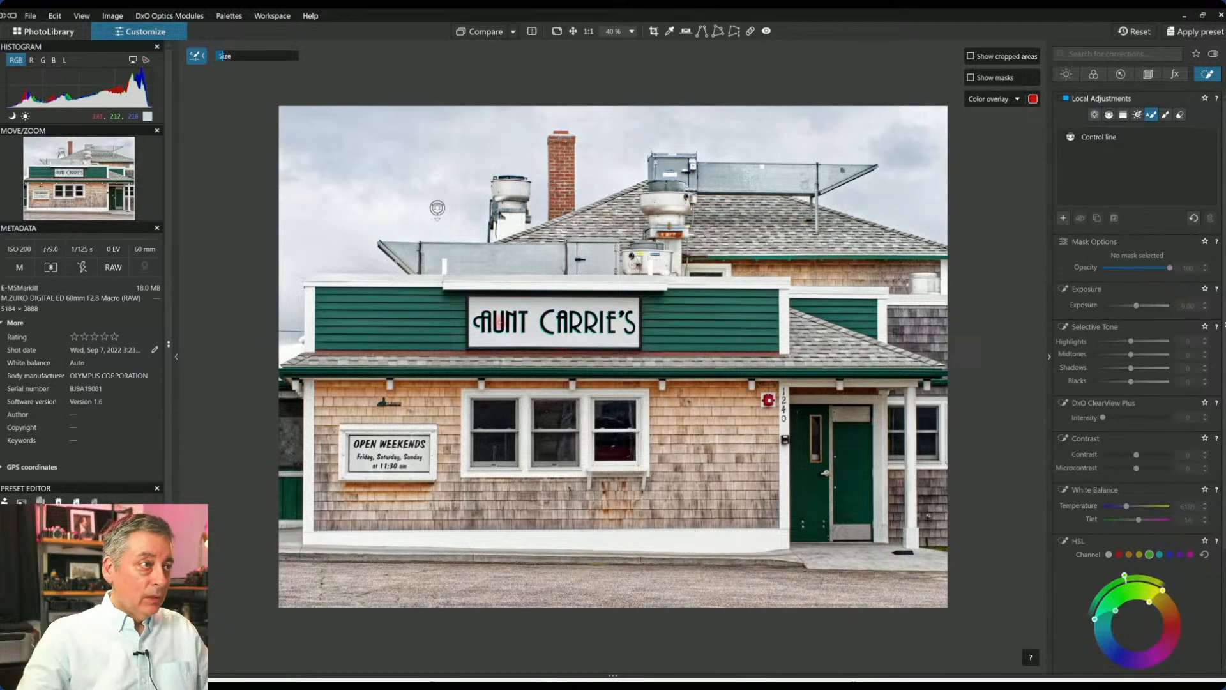
{"action": "mouse_move", "coordinate": [476, 309]}
{"action": "left_mouse_down"}
{"action": "mouse_move", "coordinate": [623, 308]}
{"action": "mouse_move", "coordinate": [631, 325]}
{"action": "mouse_move", "coordinate": [631, 337]}
{"action": "mouse_move", "coordinate": [495, 338]}
{"action": "mouse_move", "coordinate": [473, 335]}
{"action": "mouse_move", "coordinate": [476, 320]}
{"action": "mouse_move", "coordinate": [616, 323]}
{"action": "left_mouse_up"}
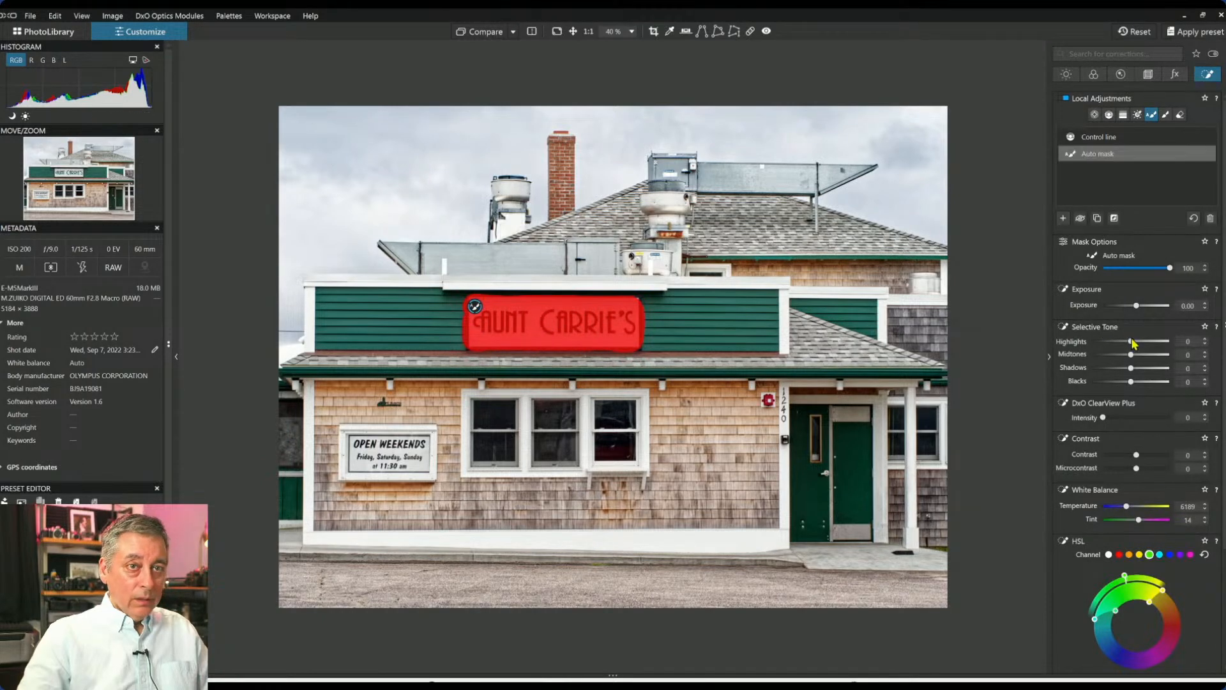
{"action": "left_click_drag", "start_coordinate": [1154, 345], "coordinate": [1155, 345]}
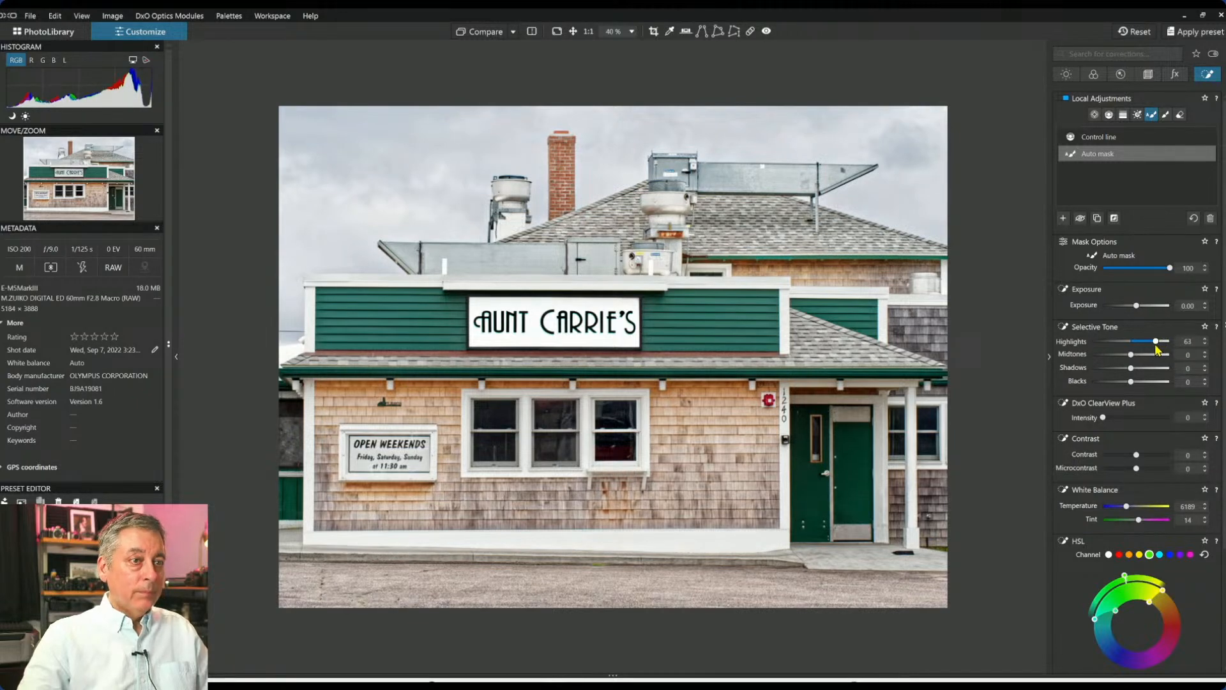
{"action": "mouse_move", "coordinate": [423, 447]}
{"action": "left_mouse_down"}
{"action": "mouse_move", "coordinate": [360, 442]}
{"action": "mouse_move", "coordinate": [352, 455]}
{"action": "mouse_move", "coordinate": [422, 454]}
{"action": "mouse_move", "coordinate": [425, 443]}
{"action": "mouse_move", "coordinate": [421, 473]}
{"action": "mouse_move", "coordinate": [352, 472]}
{"action": "mouse_move", "coordinate": [350, 438]}
{"action": "mouse_move", "coordinate": [438, 442]}
{"action": "mouse_move", "coordinate": [429, 473]}
{"action": "mouse_move", "coordinate": [368, 471]}
{"action": "left_mouse_up"}
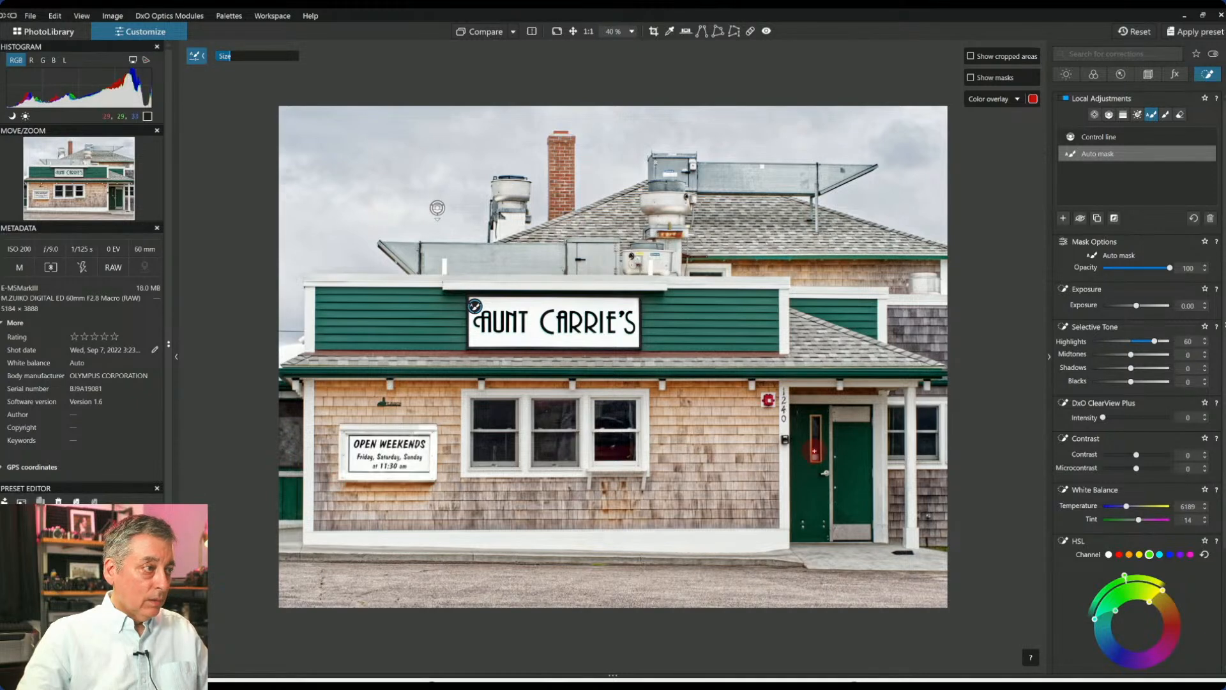
{"action": "mouse_move", "coordinate": [415, 433]}
{"action": "left_mouse_down"}
{"action": "mouse_move", "coordinate": [346, 435]}
{"action": "mouse_move", "coordinate": [343, 468]}
{"action": "left_mouse_up"}
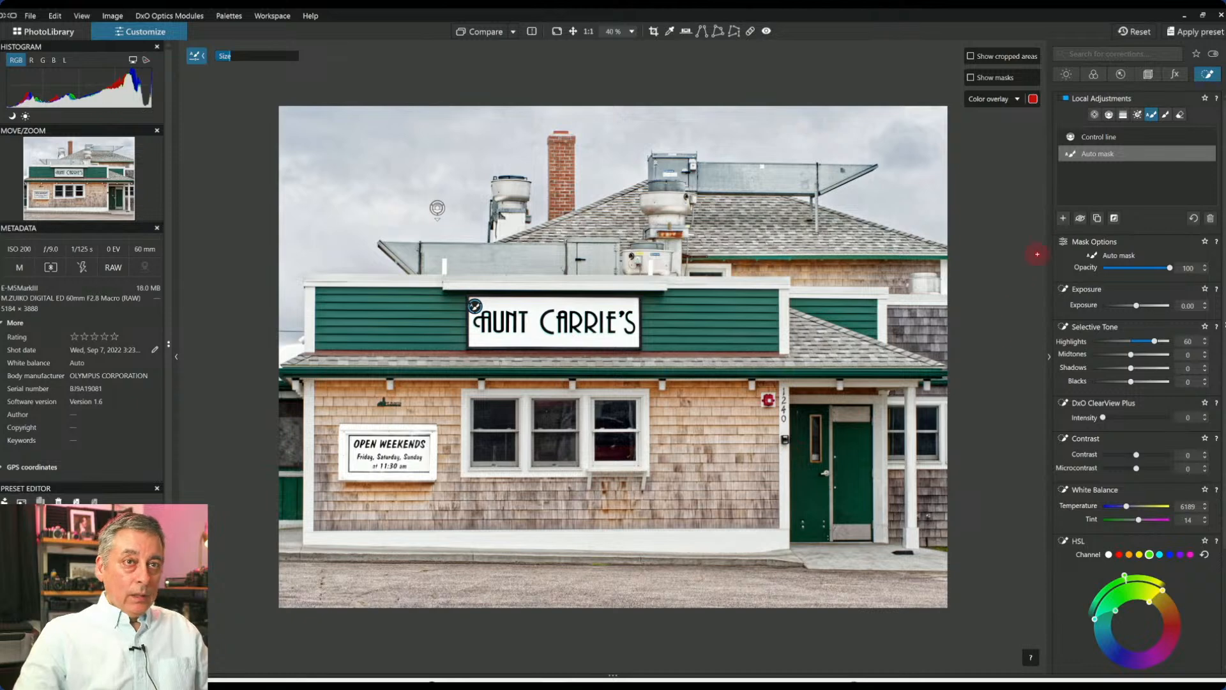
Start a new mask and paint an auto mask over the three front windows.
{"action": "left_click", "coordinate": [1064, 220]}
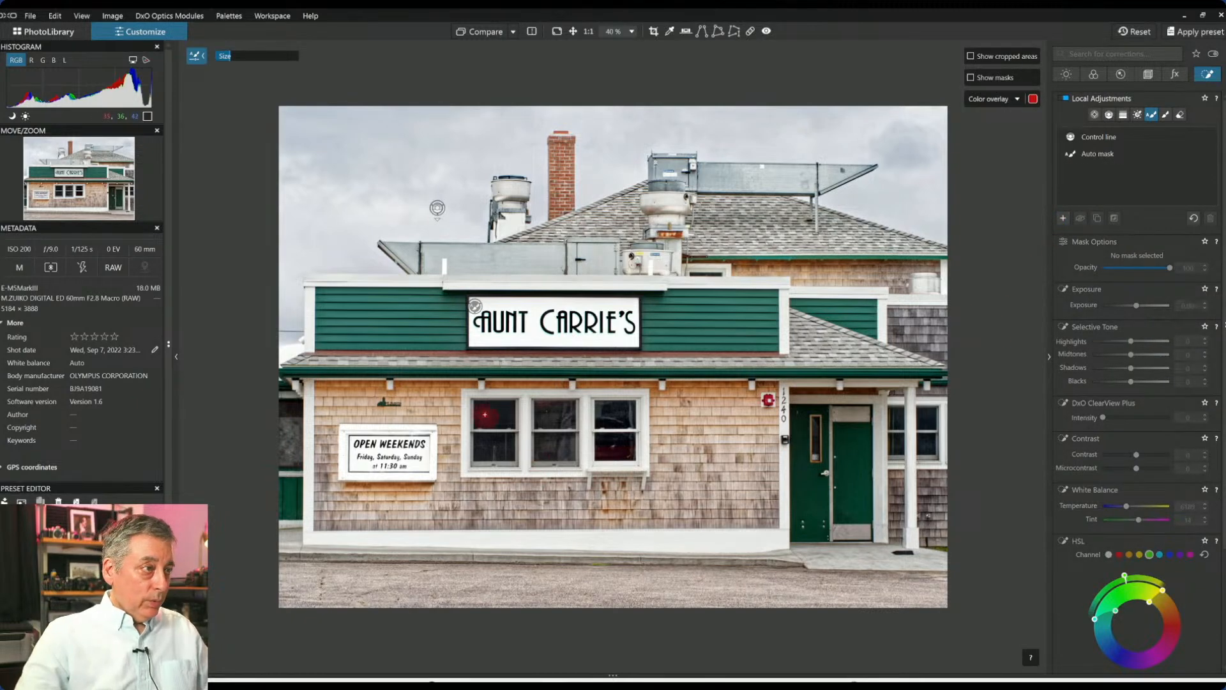
{"action": "mouse_move", "coordinate": [484, 410]}
{"action": "left_mouse_down"}
{"action": "mouse_move", "coordinate": [497, 462]}
{"action": "mouse_move", "coordinate": [509, 448]}
{"action": "mouse_move", "coordinate": [509, 407]}
{"action": "mouse_move", "coordinate": [497, 409]}
{"action": "mouse_move", "coordinate": [496, 445]}
{"action": "mouse_move", "coordinate": [541, 411]}
{"action": "mouse_move", "coordinate": [542, 448]}
{"action": "mouse_move", "coordinate": [562, 452]}
{"action": "mouse_move", "coordinate": [560, 409]}
{"action": "mouse_move", "coordinate": [569, 448]}
{"action": "left_mouse_up"}
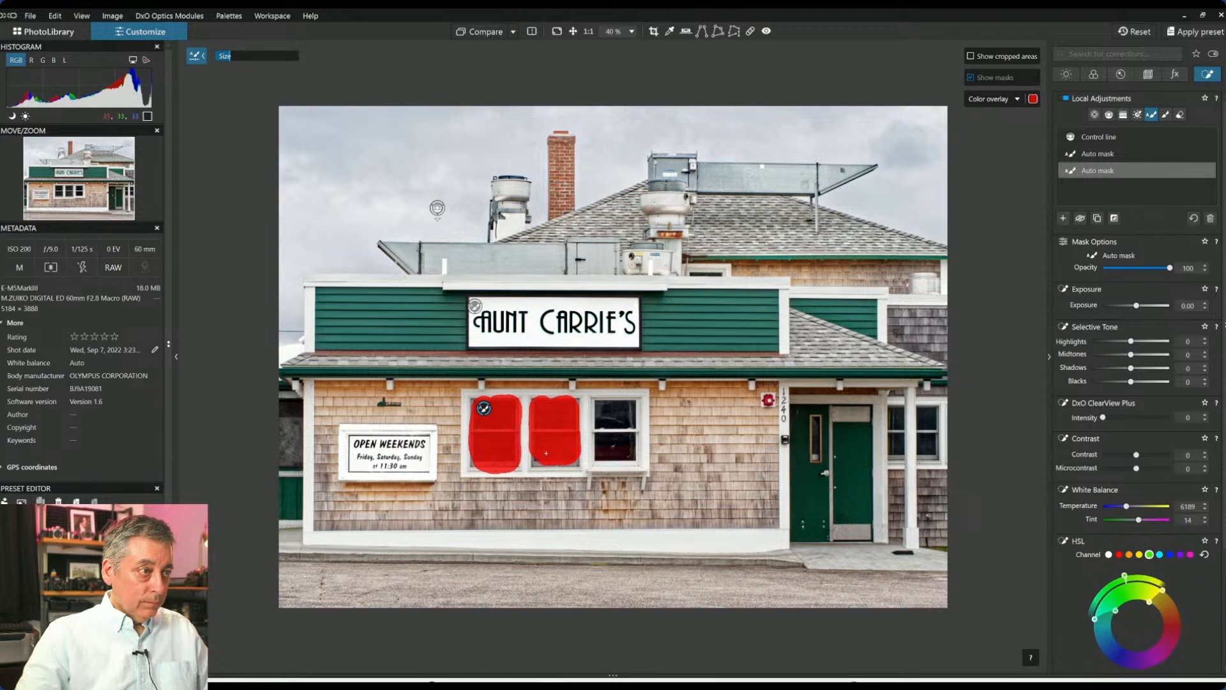
{"action": "mouse_move", "coordinate": [606, 396]}
{"action": "left_mouse_down"}
{"action": "mouse_move", "coordinate": [606, 453]}
{"action": "mouse_move", "coordinate": [627, 455]}
{"action": "mouse_move", "coordinate": [626, 416]}
{"action": "left_mouse_up"}
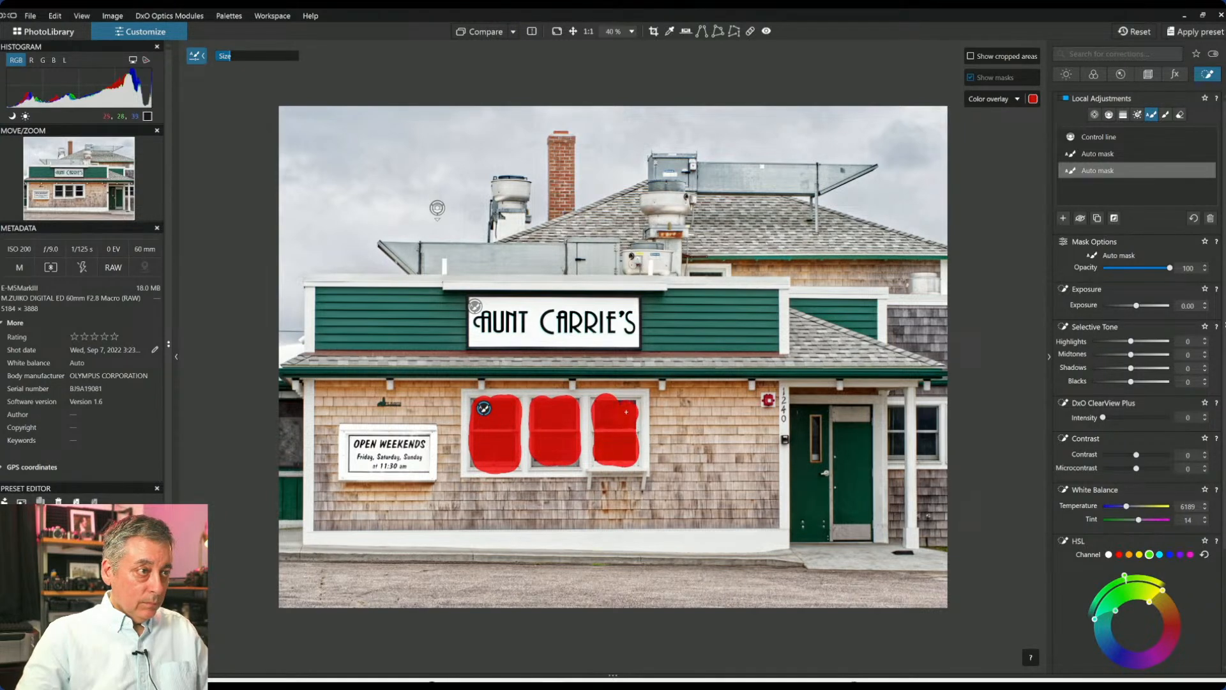
Set the front windows mask to ClearView Plus 66, shadows 51 and saturation -67 across all color channels.
{"action": "left_click", "coordinate": [1148, 417]}
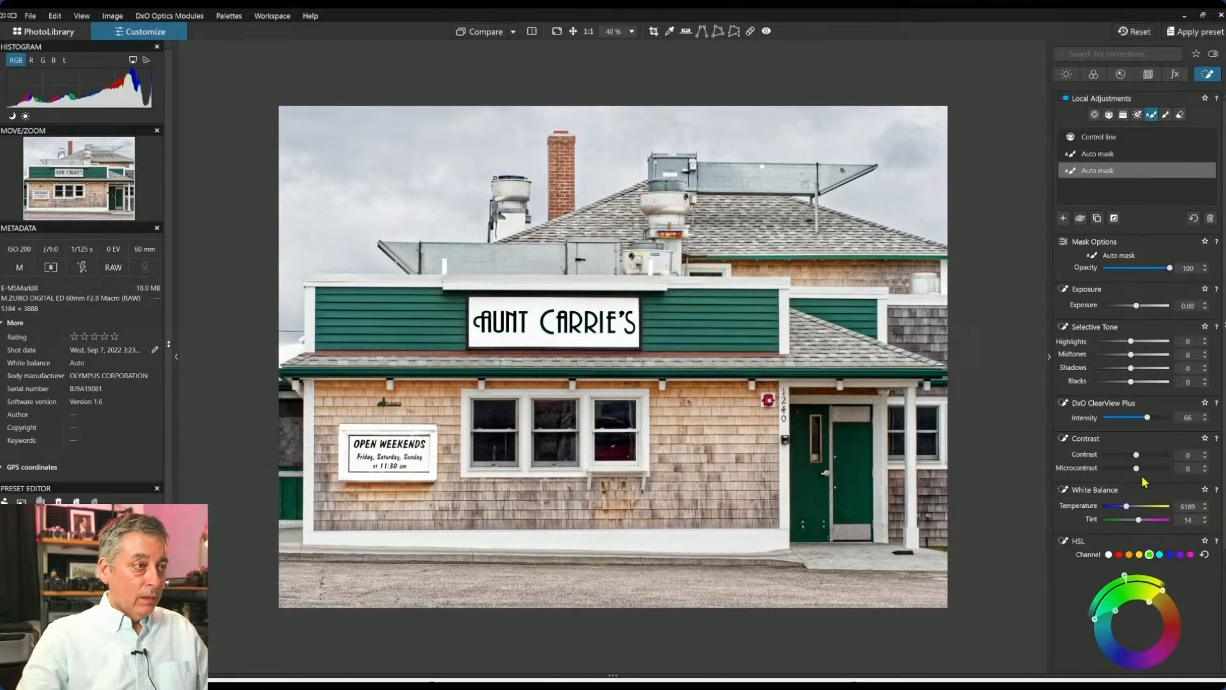
{"action": "left_click_drag", "start_coordinate": [1131, 368], "coordinate": [1154, 369]}
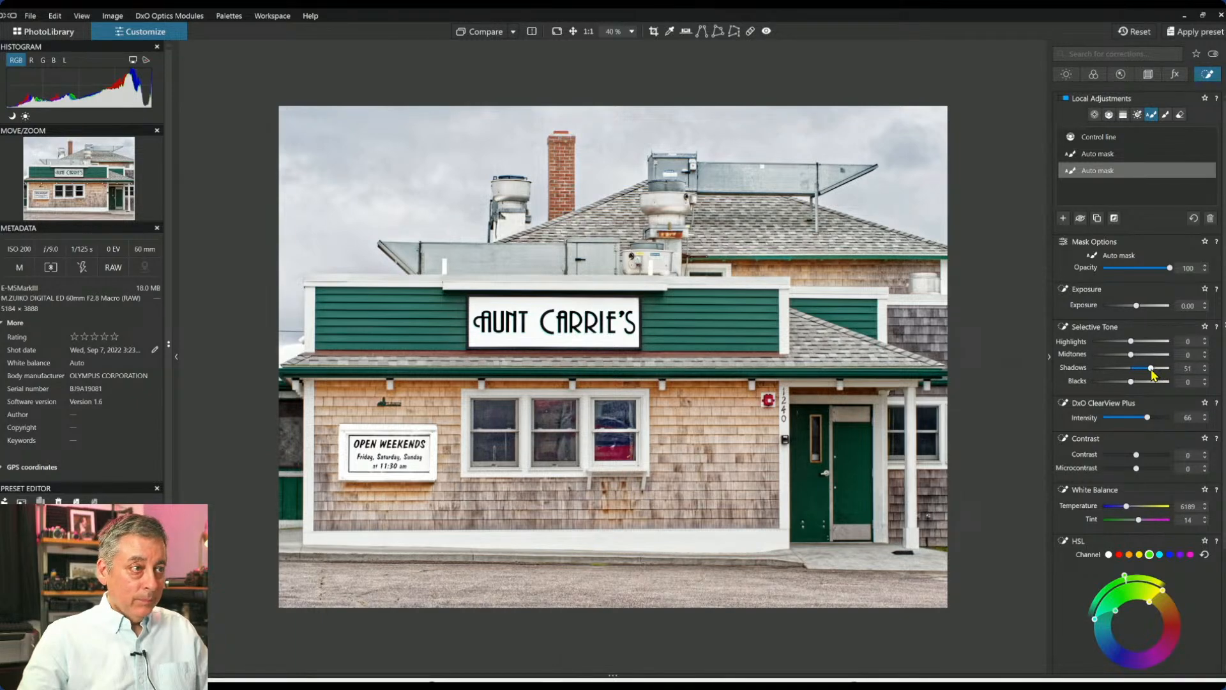
{"action": "scroll", "coordinate": [1098, 518], "scroll_direction": "down", "scroll_amount": 3}
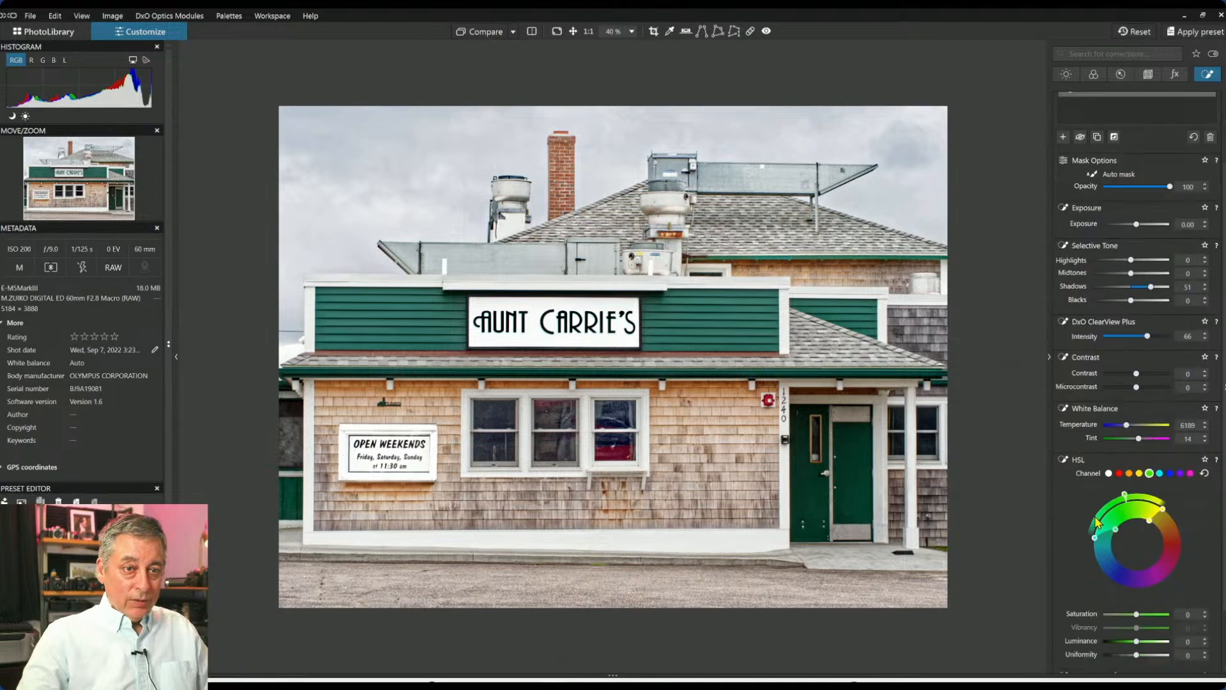
{"action": "left_click", "coordinate": [1109, 473]}
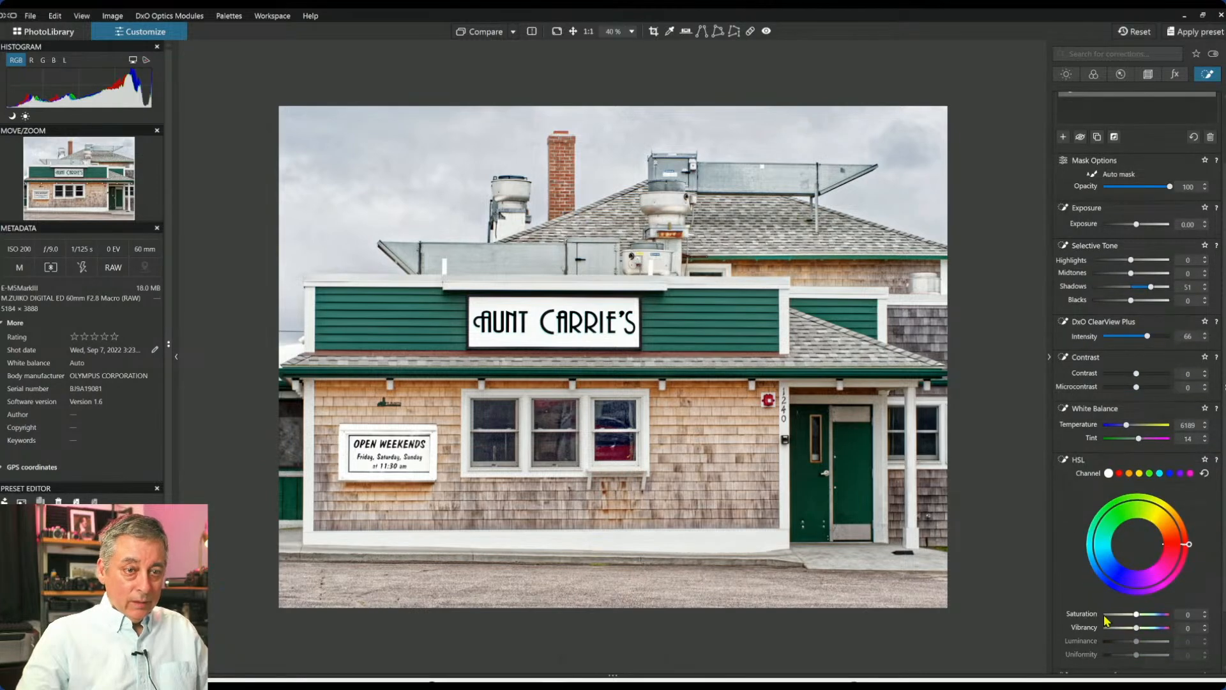
{"action": "left_click_drag", "start_coordinate": [1105, 617], "coordinate": [1120, 618]}
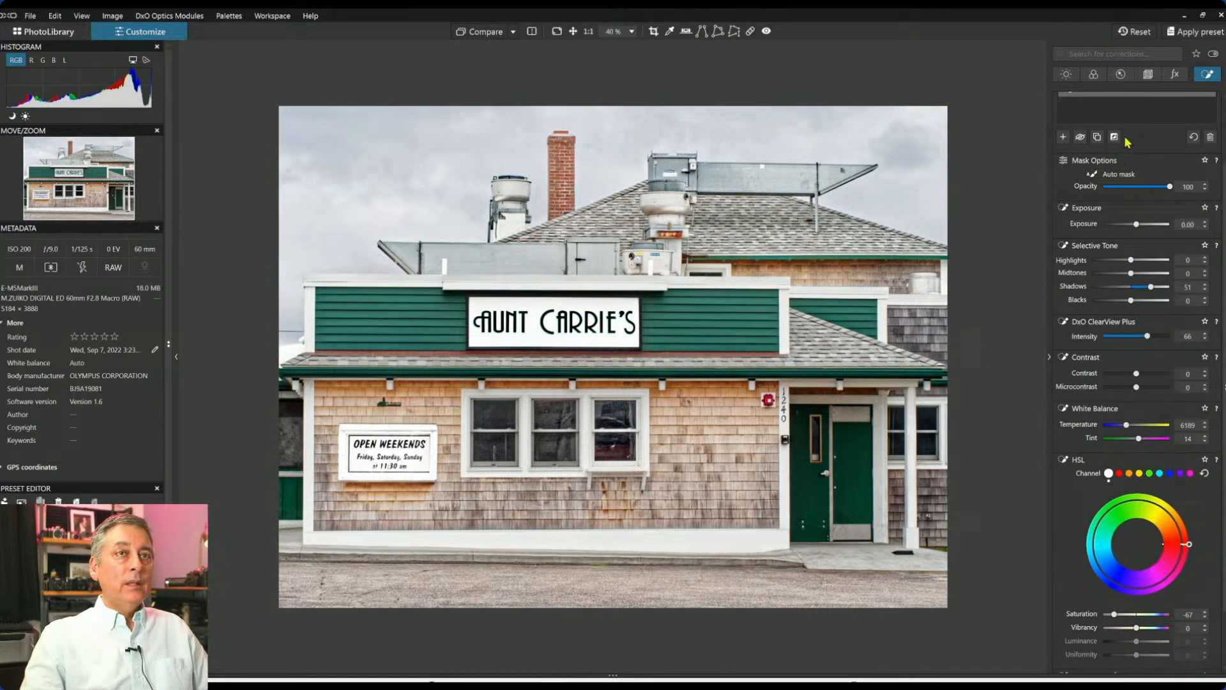
Add a control point on the rooftop vent beside the chimney, show its mask, and shrink its radius to the vent.
{"action": "scroll", "coordinate": [1126, 144], "scroll_direction": "up", "scroll_amount": 2}
{"action": "left_click", "coordinate": [1094, 115]}
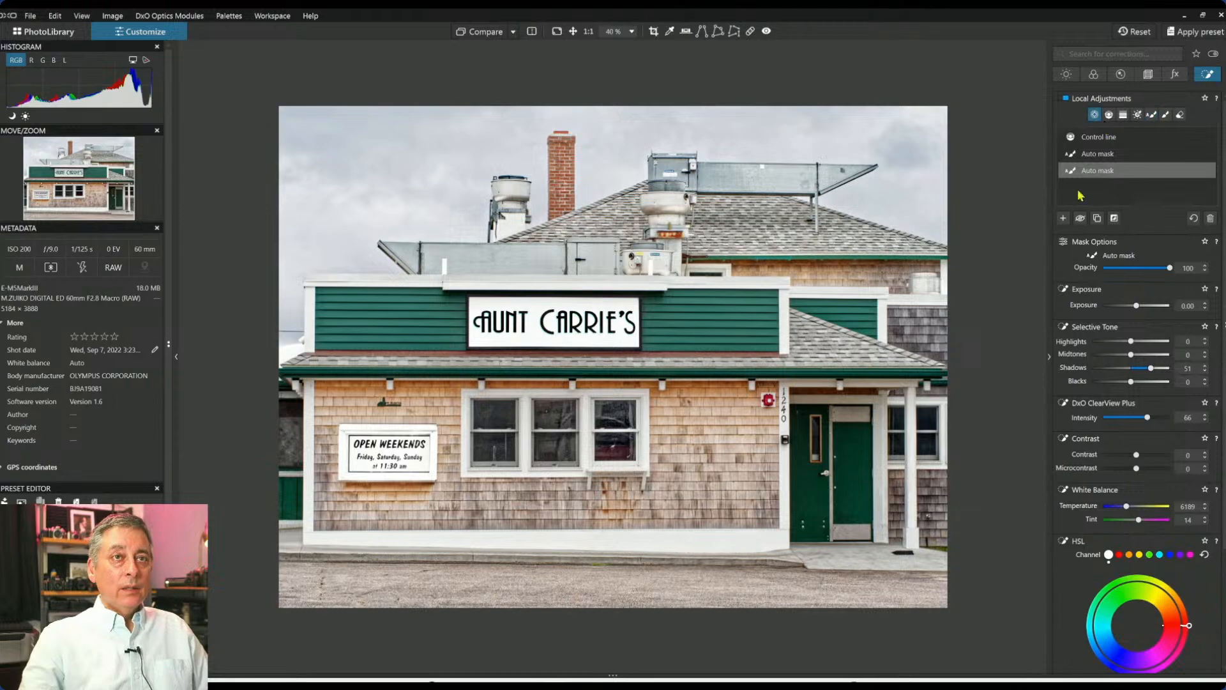
{"action": "left_click", "coordinate": [514, 195]}
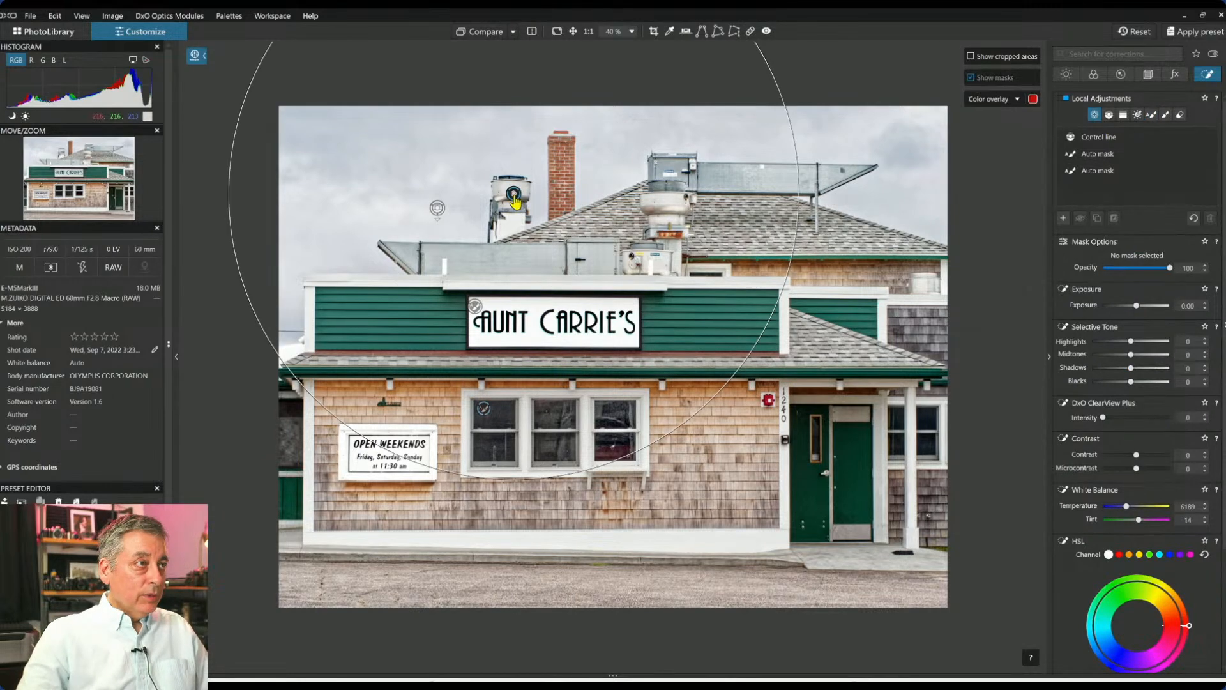
{"action": "key", "text": "m"}
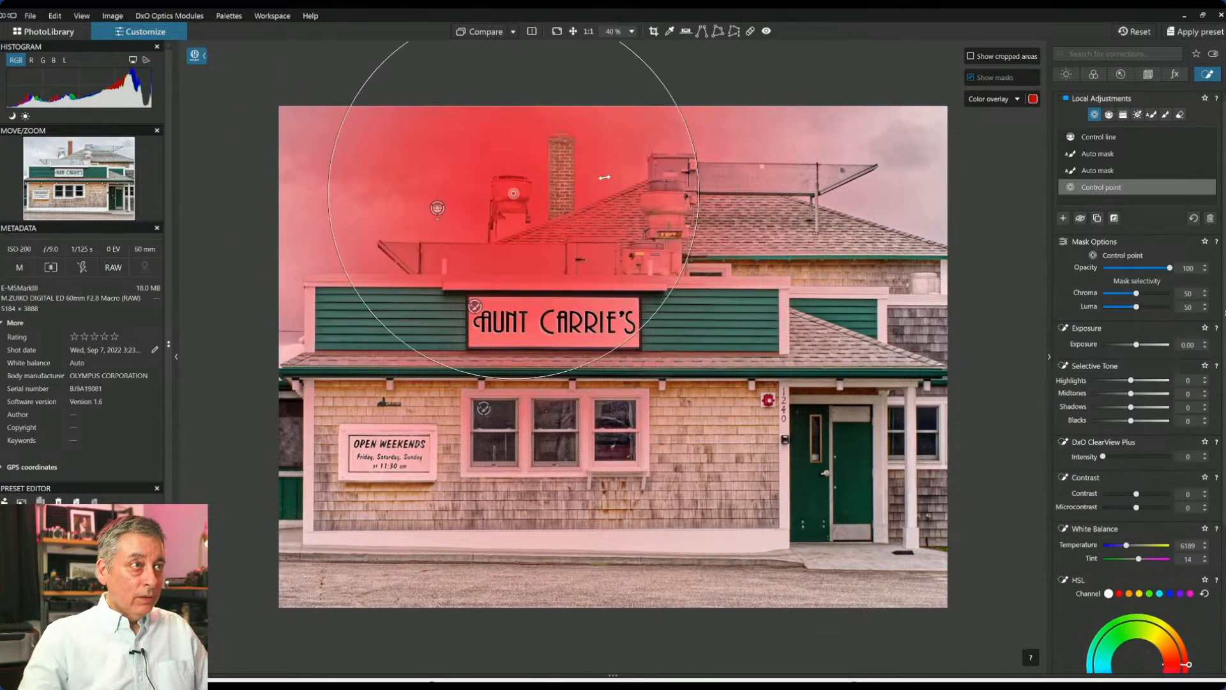
{"action": "left_click_drag", "start_coordinate": [536, 202], "coordinate": [538, 202]}
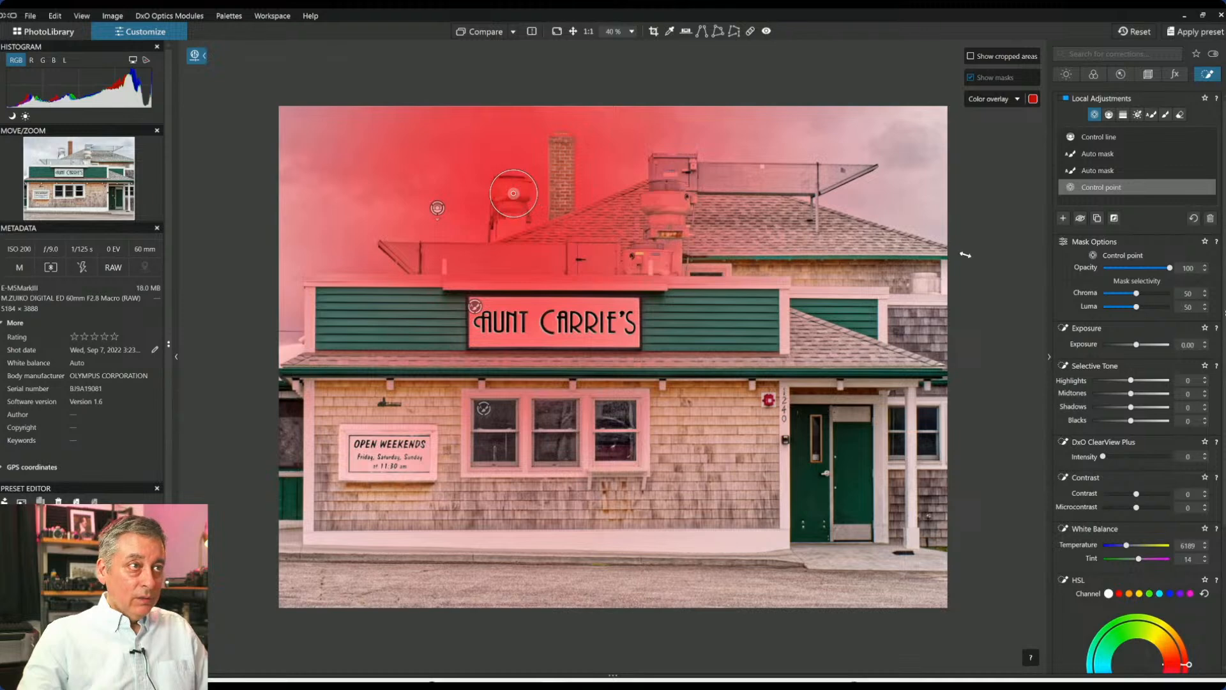
Set the rooftop vent control point to highlights 29, blacks -55, ClearView Plus 100 and microcontrast 100.
{"action": "left_click", "coordinate": [1146, 458]}
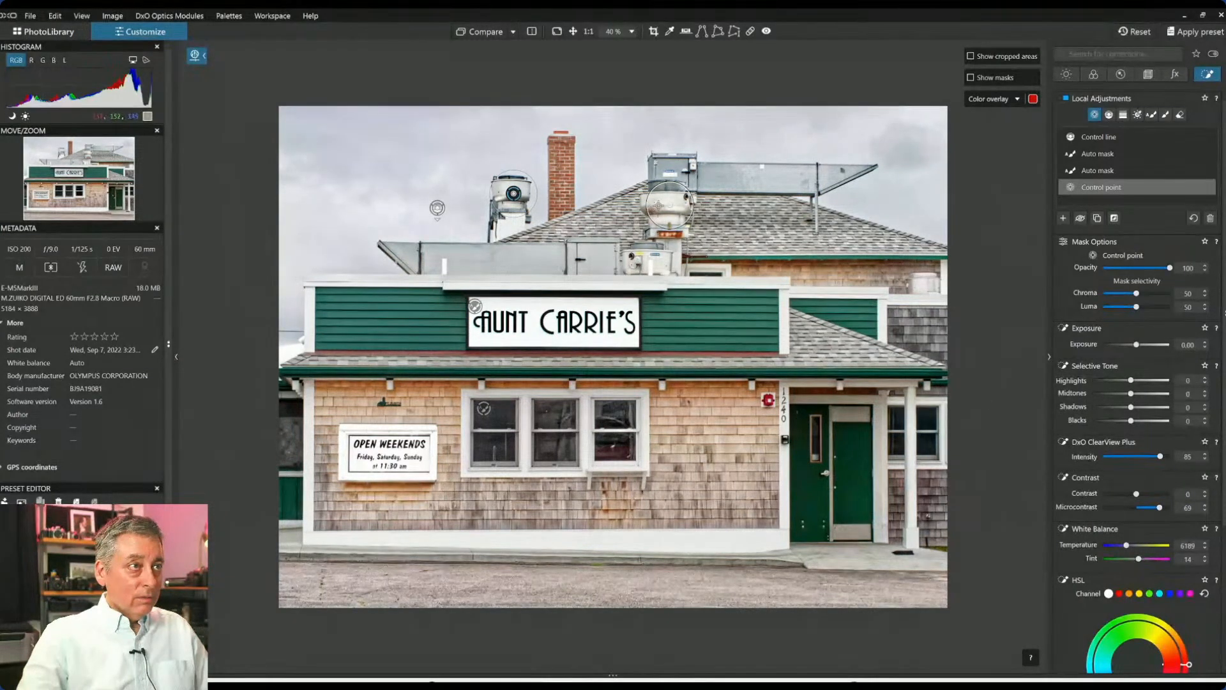
{"action": "left_click_drag", "start_coordinate": [1131, 380], "coordinate": [1154, 380]}
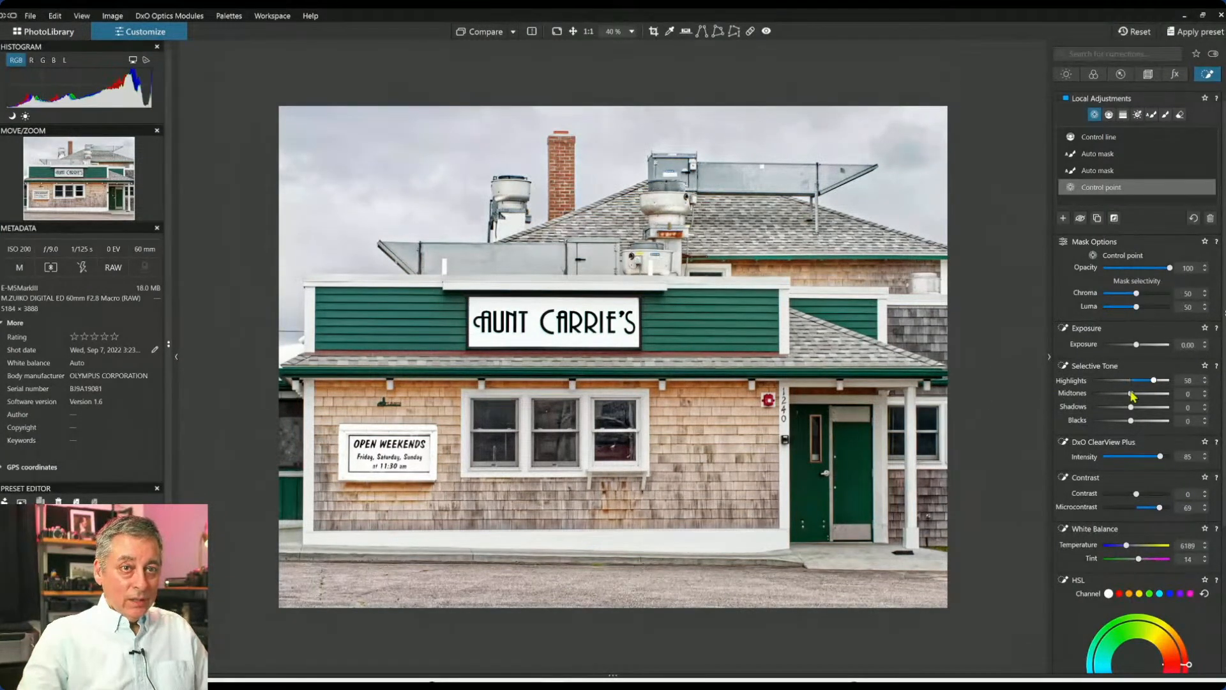
{"action": "left_click", "coordinate": [1112, 421]}
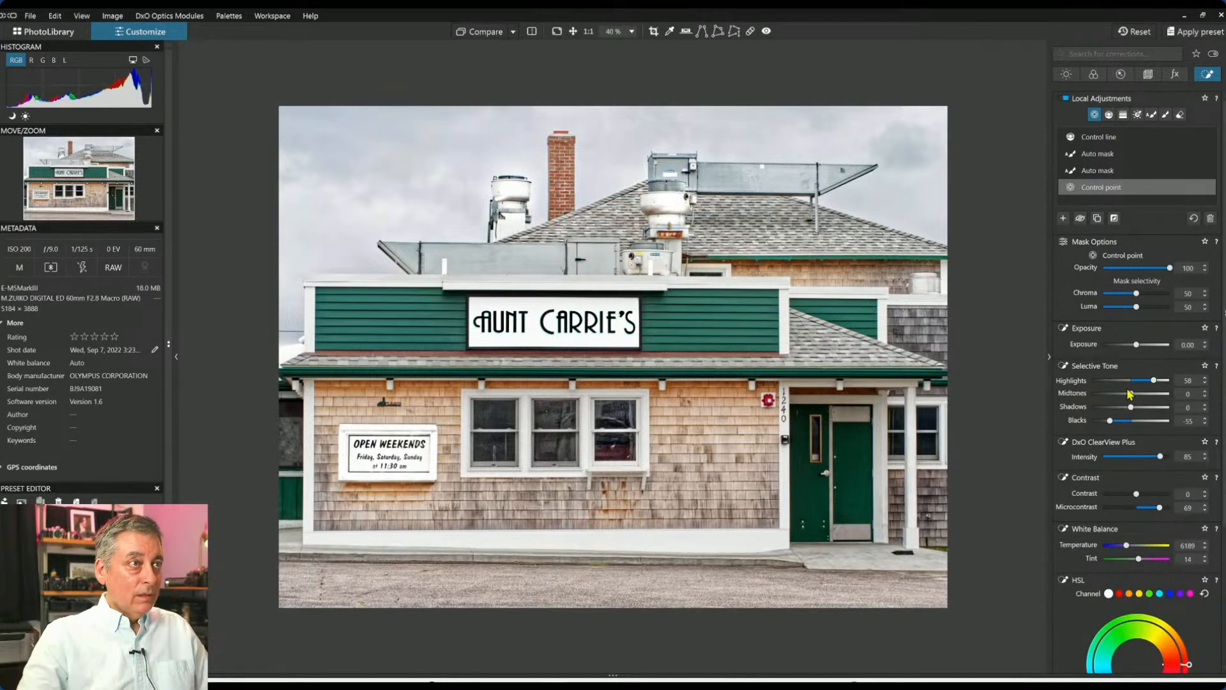
{"action": "left_click_drag", "start_coordinate": [1156, 381], "coordinate": [1151, 384]}
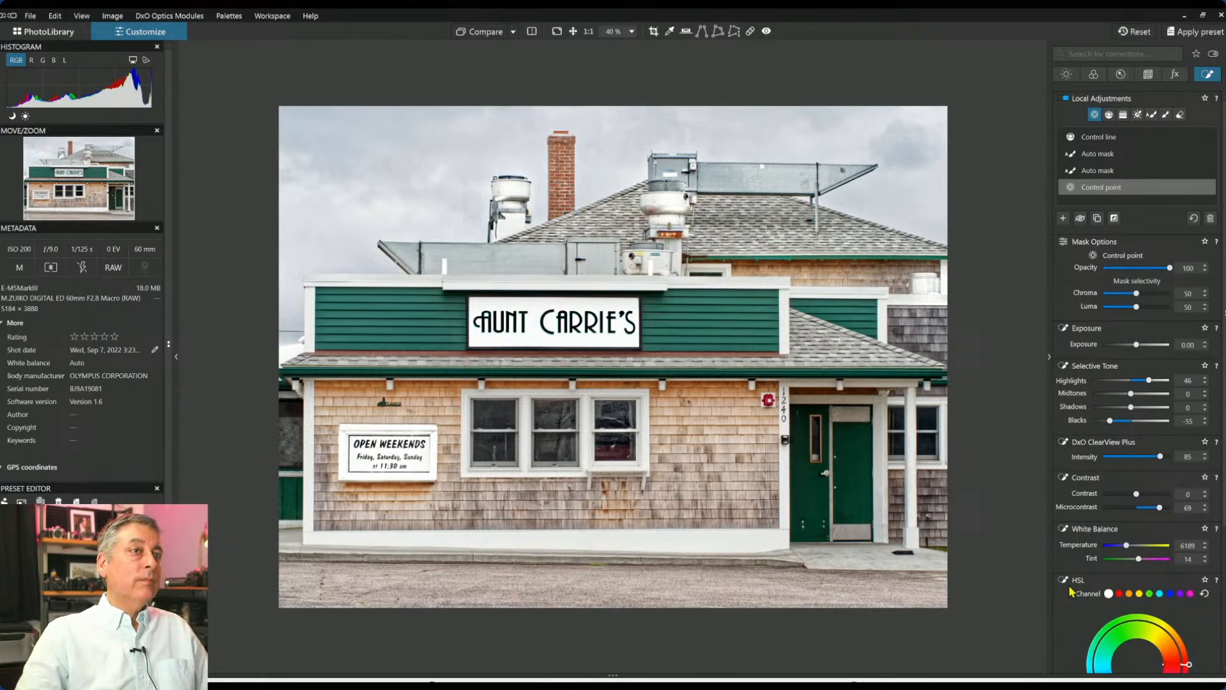
{"action": "left_click_drag", "start_coordinate": [1148, 381], "coordinate": [1144, 380]}
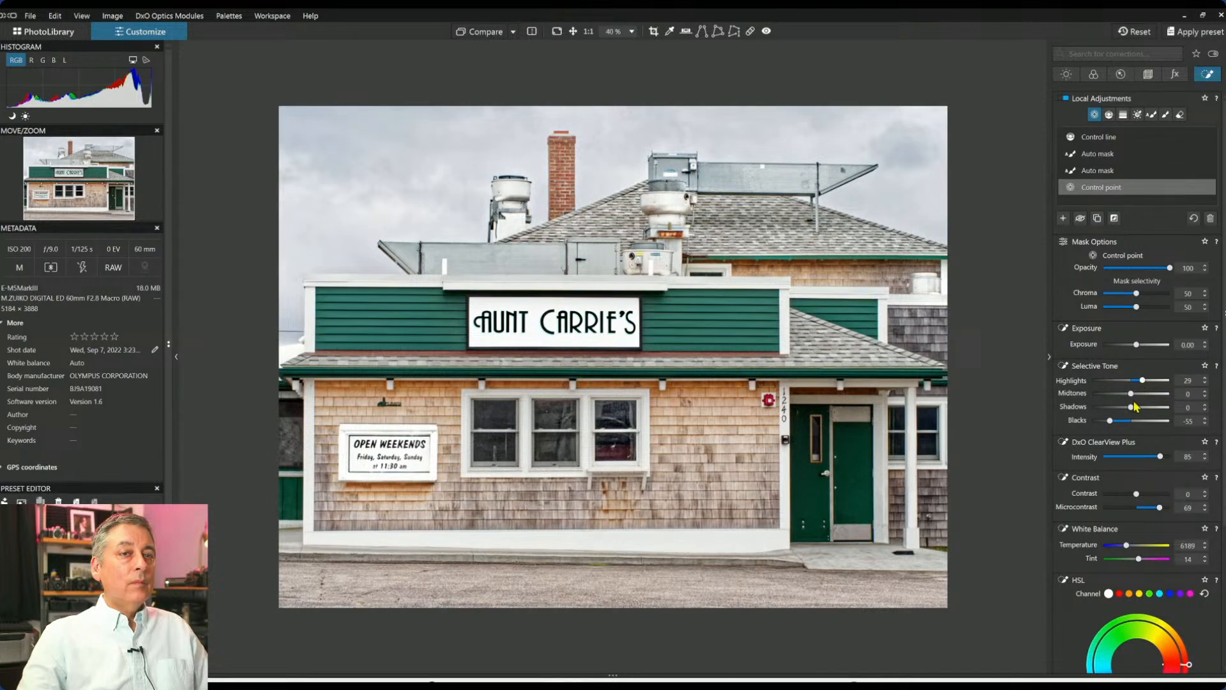
{"action": "left_click", "coordinate": [1169, 456]}
{"action": "left_click_drag", "start_coordinate": [1160, 507], "coordinate": [1169, 508]}
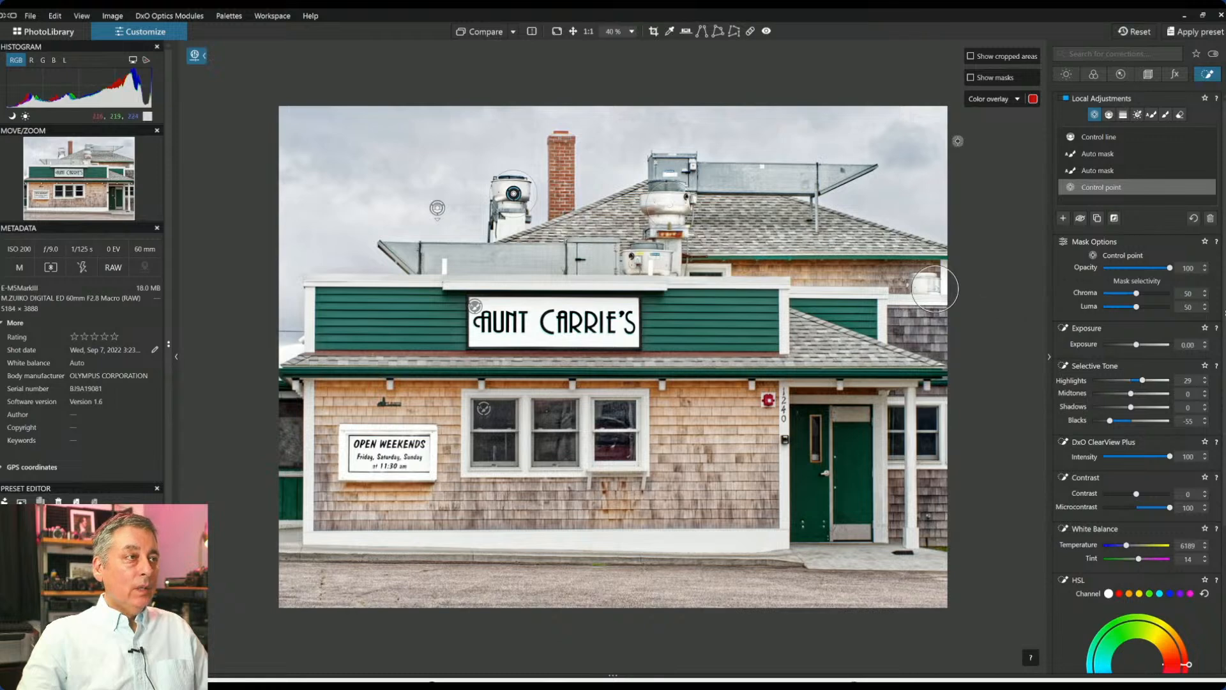
Compare the photo with and without the corrections to judge the vent and sign adjustments.
{"action": "left_click", "coordinate": [488, 32]}
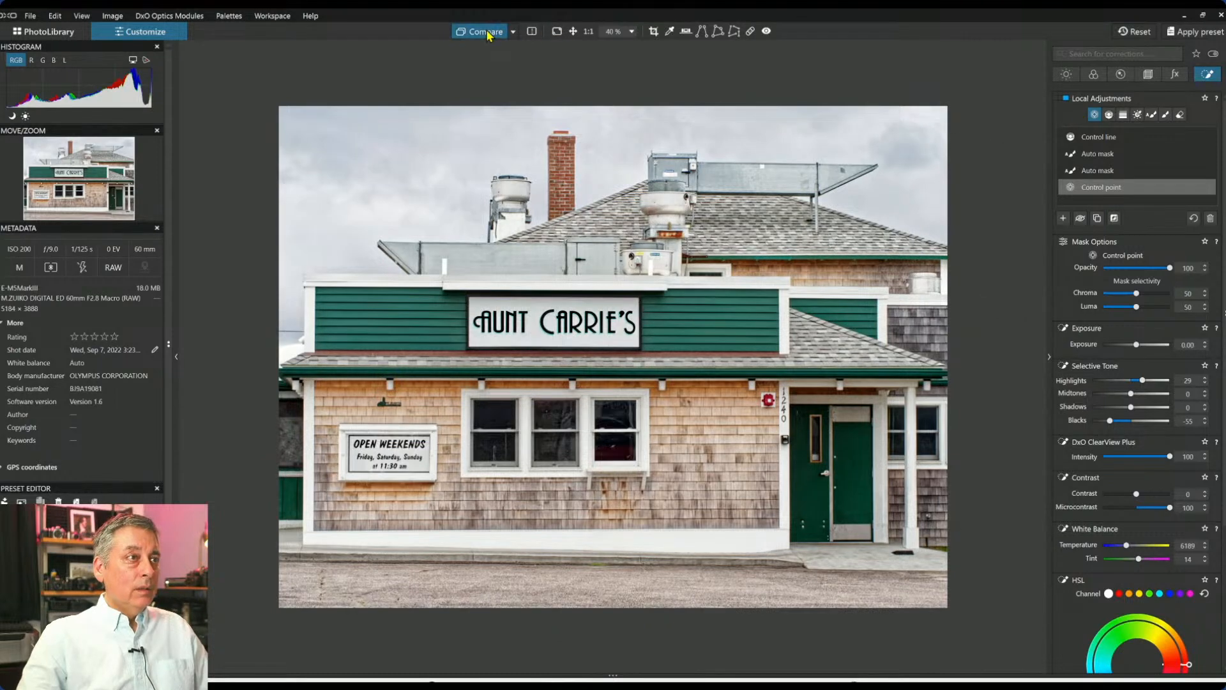
{"action": "left_click", "coordinate": [488, 33]}
{"action": "left_click", "coordinate": [486, 34]}
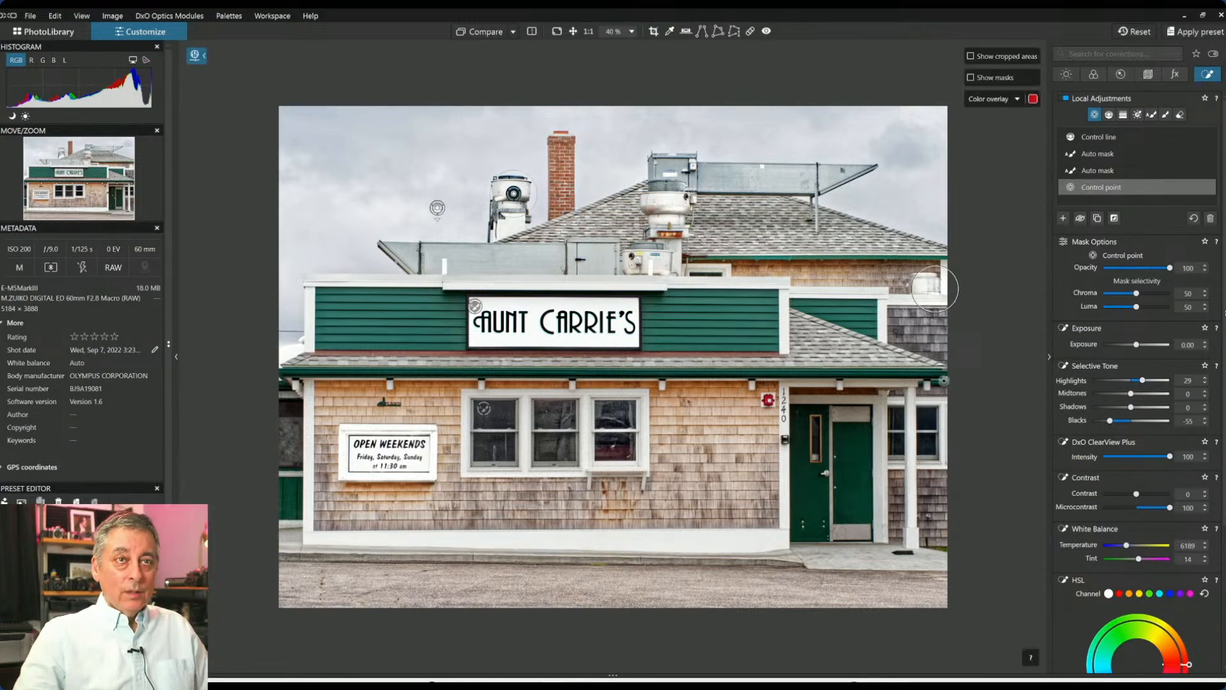
Extend the front windows auto mask to the window beside the entrance and the narrow glass pane in the green door.
{"action": "left_click", "coordinate": [484, 409]}
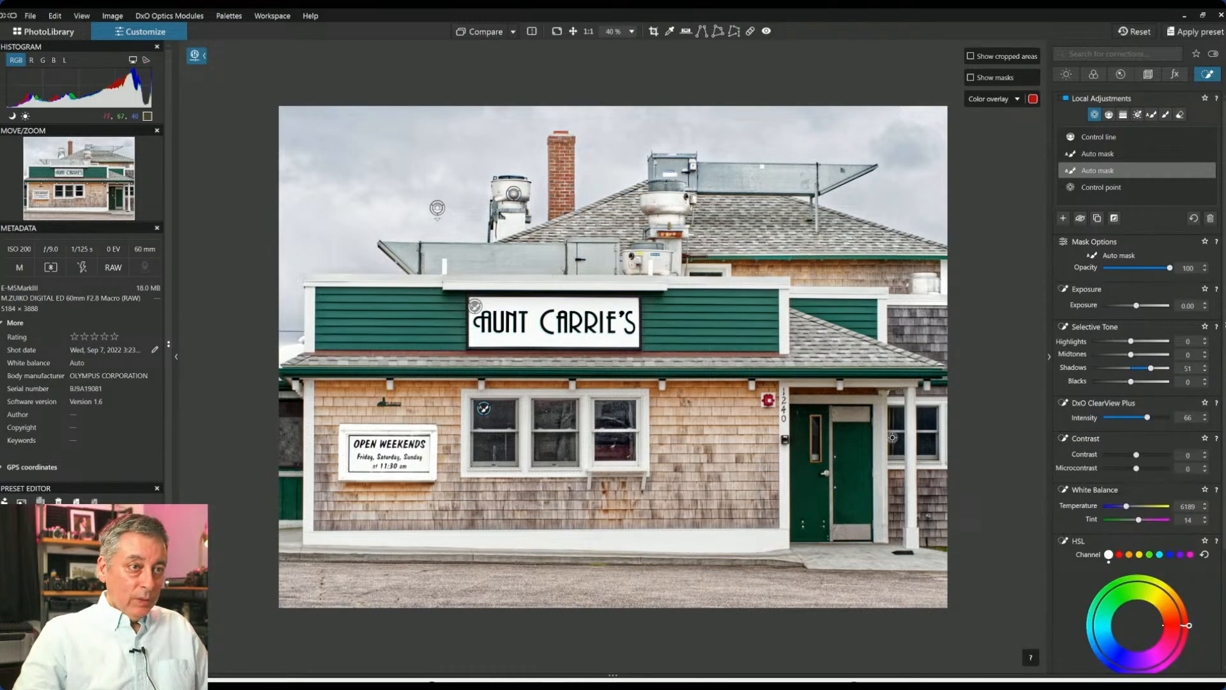
{"action": "scroll", "coordinate": [900, 413], "scroll_direction": "up", "scroll_amount": 1}
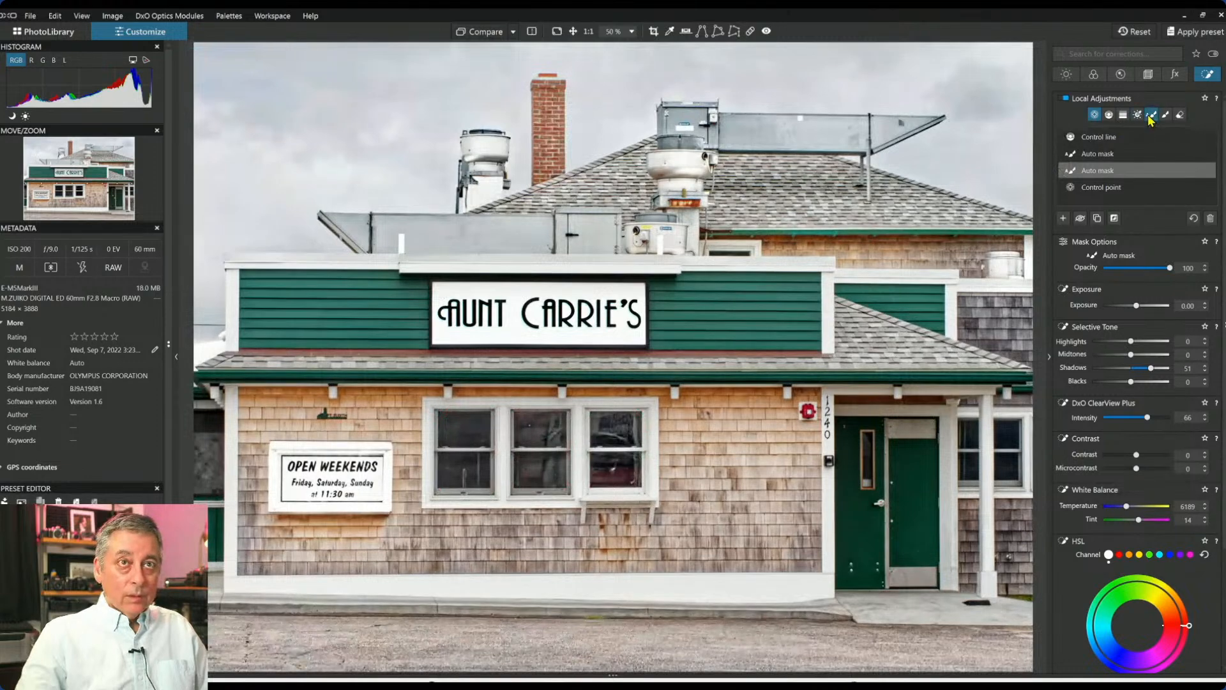
{"action": "left_click", "coordinate": [1151, 116]}
{"action": "mouse_move", "coordinate": [969, 426]}
{"action": "left_mouse_down"}
{"action": "mouse_move", "coordinate": [972, 480]}
{"action": "mouse_move", "coordinate": [965, 447]}
{"action": "mouse_move", "coordinate": [1006, 450]}
{"action": "mouse_move", "coordinate": [1008, 425]}
{"action": "mouse_move", "coordinate": [1009, 476]}
{"action": "mouse_move", "coordinate": [1009, 442]}
{"action": "left_mouse_up"}
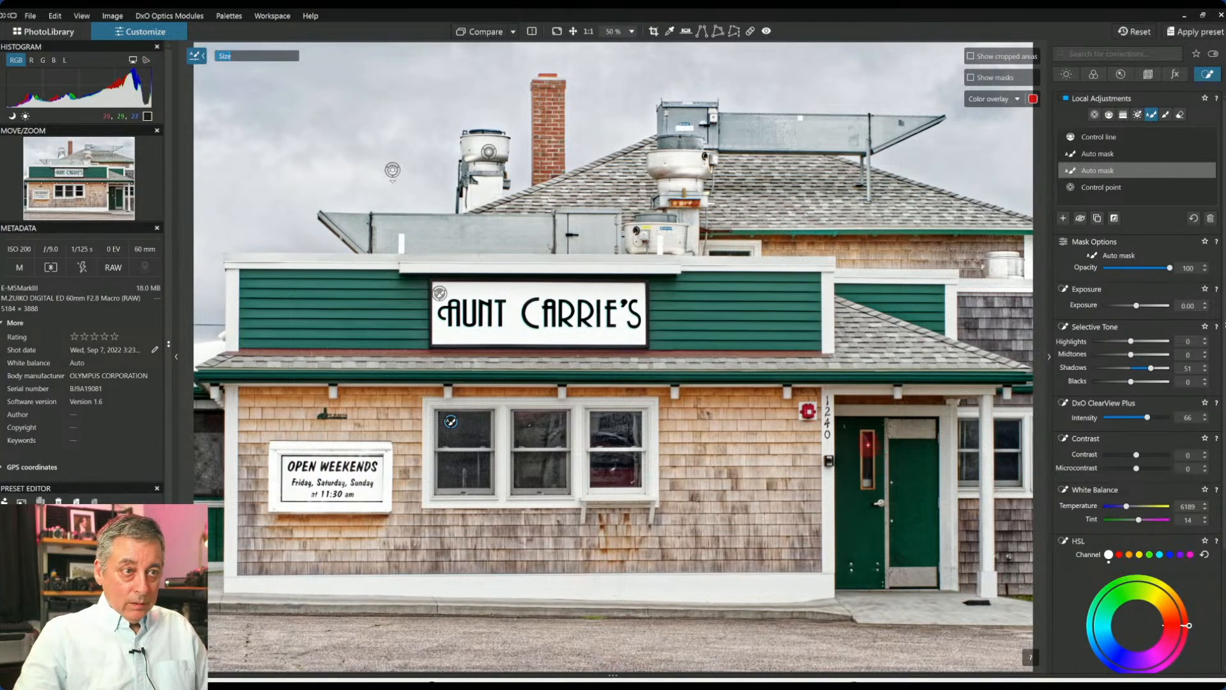
{"action": "left_click_drag", "start_coordinate": [868, 440], "coordinate": [870, 487]}
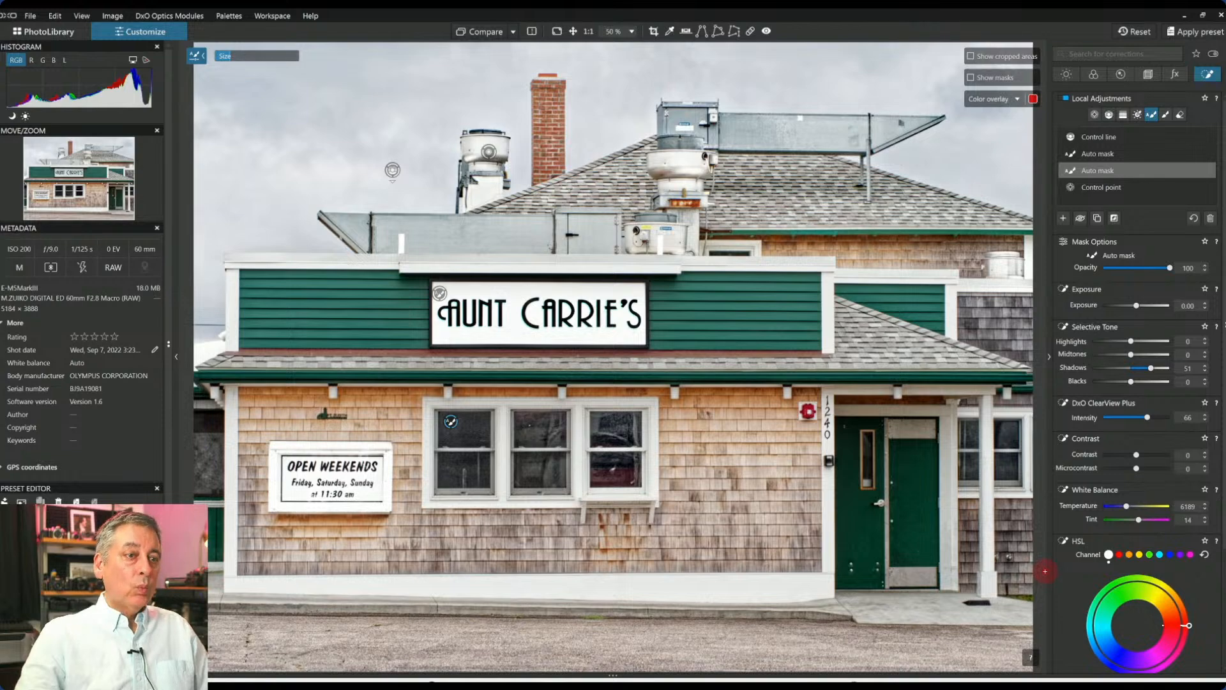
Deselect the mask and compare the whole storefront photo before and after the corrections.
{"action": "scroll", "coordinate": [954, 579], "scroll_direction": "down", "scroll_amount": 2}
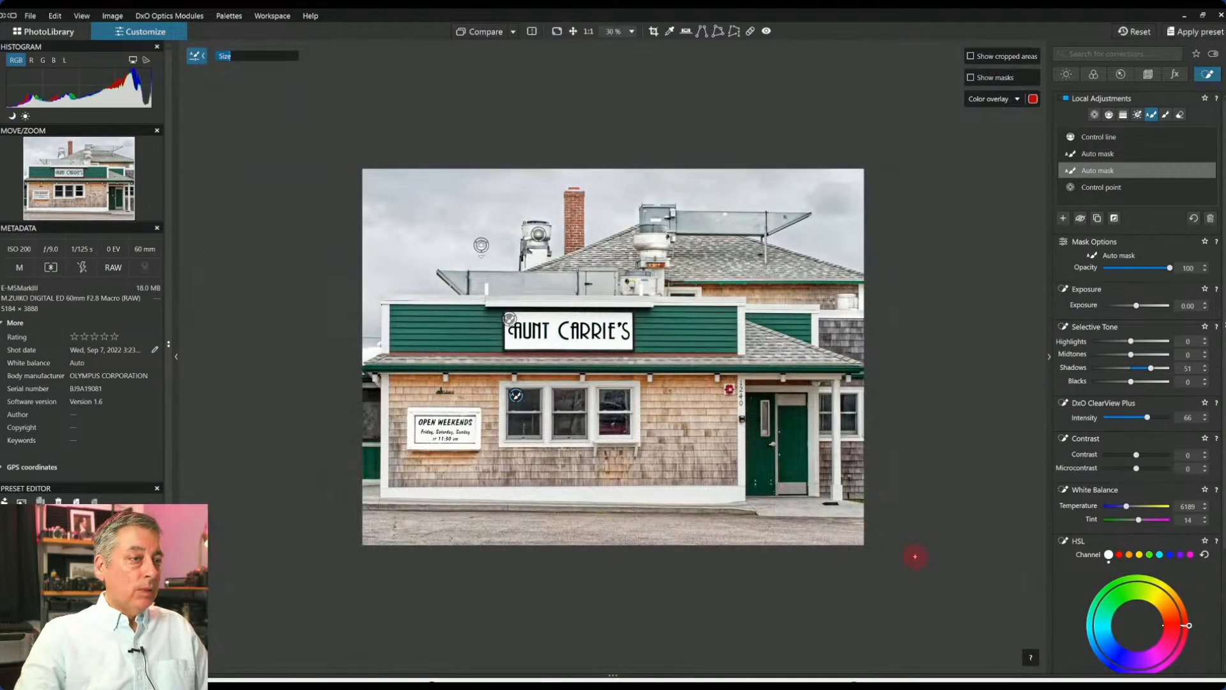
{"action": "scroll", "coordinate": [916, 557], "scroll_direction": "up", "scroll_amount": 1}
{"action": "left_click", "coordinate": [1169, 116]}
{"action": "left_click", "coordinate": [1095, 115]}
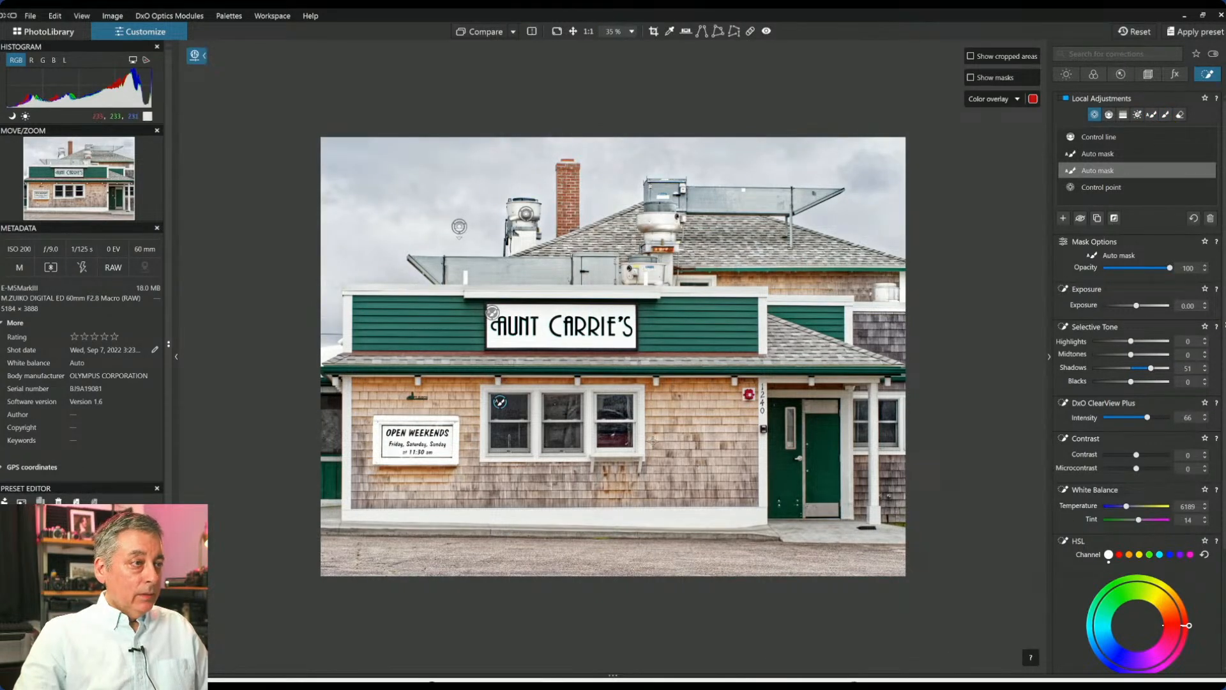
{"action": "left_click", "coordinate": [449, 92]}
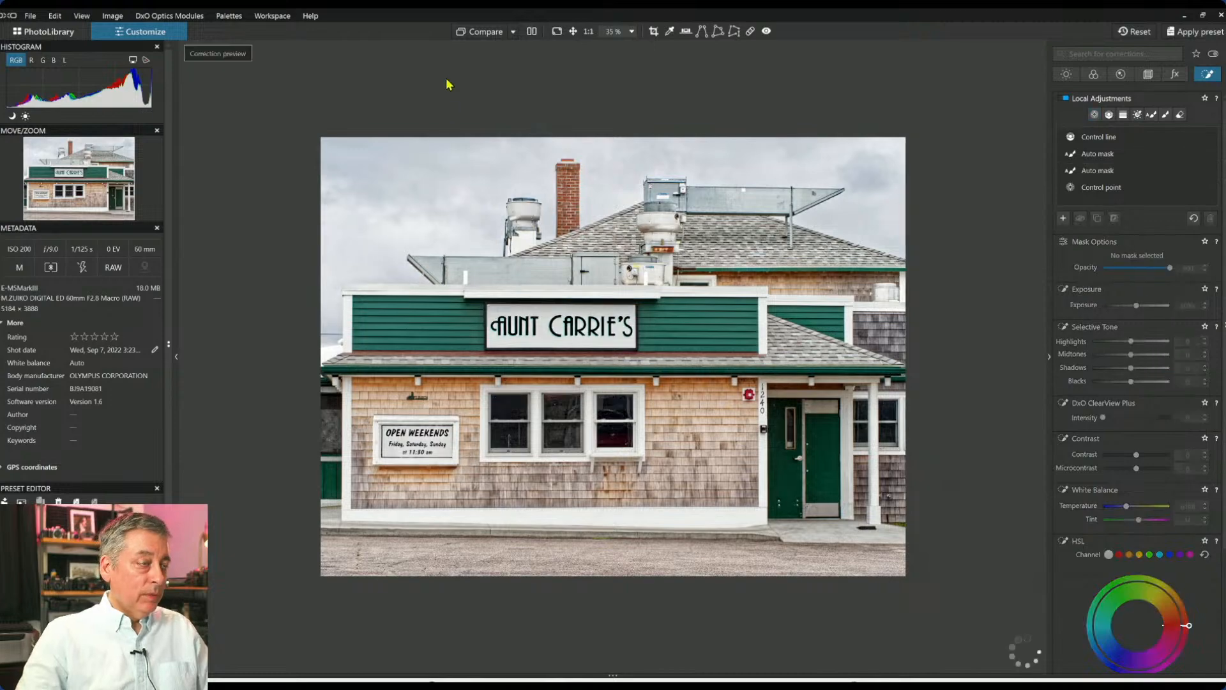
{"action": "left_click", "coordinate": [480, 32]}
{"action": "left_click", "coordinate": [480, 33]}
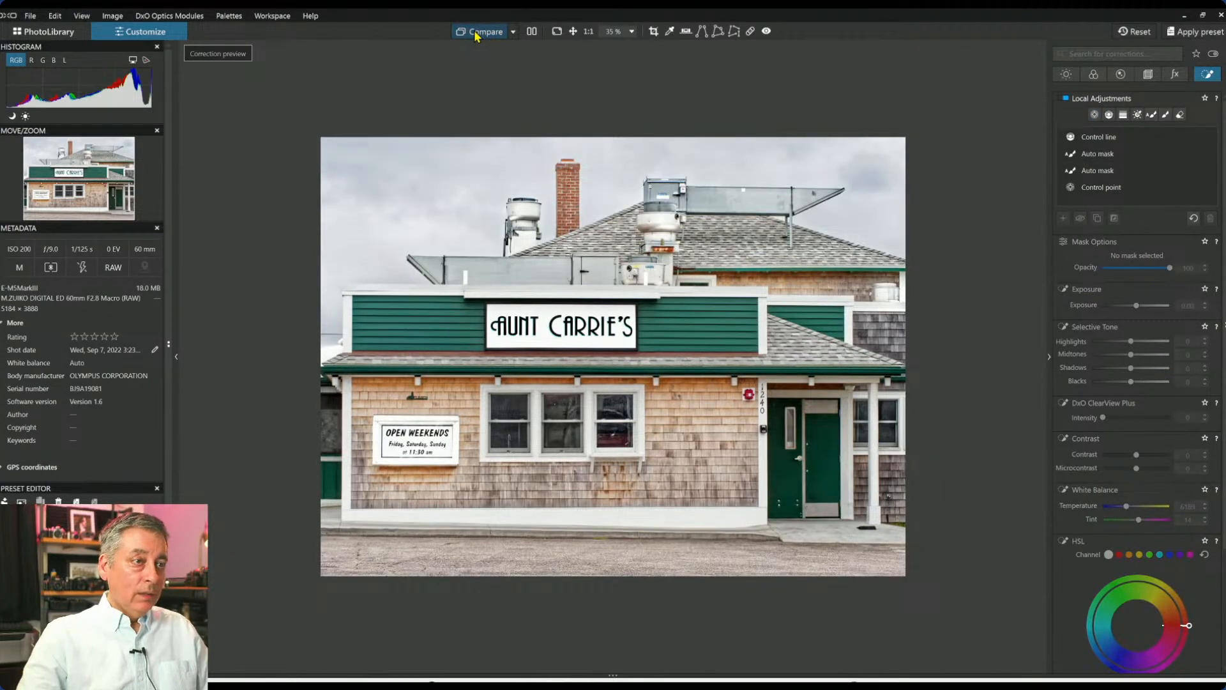
{"action": "left_click", "coordinate": [476, 33]}
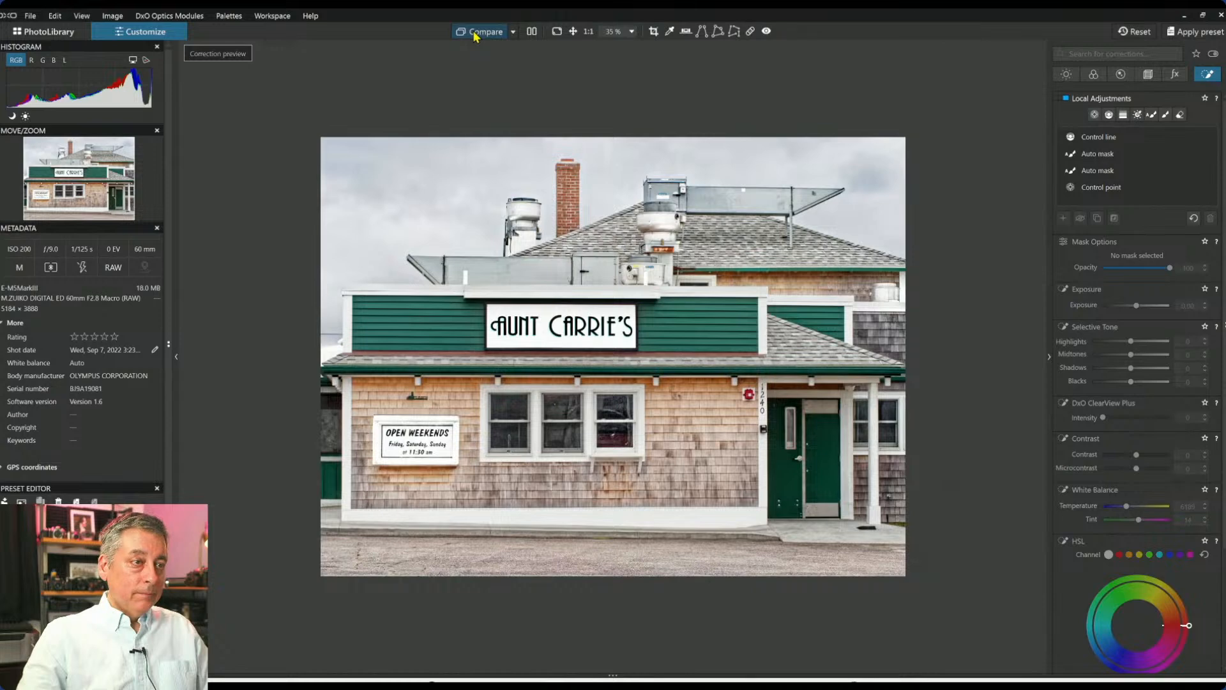
{"action": "left_click", "coordinate": [476, 33]}
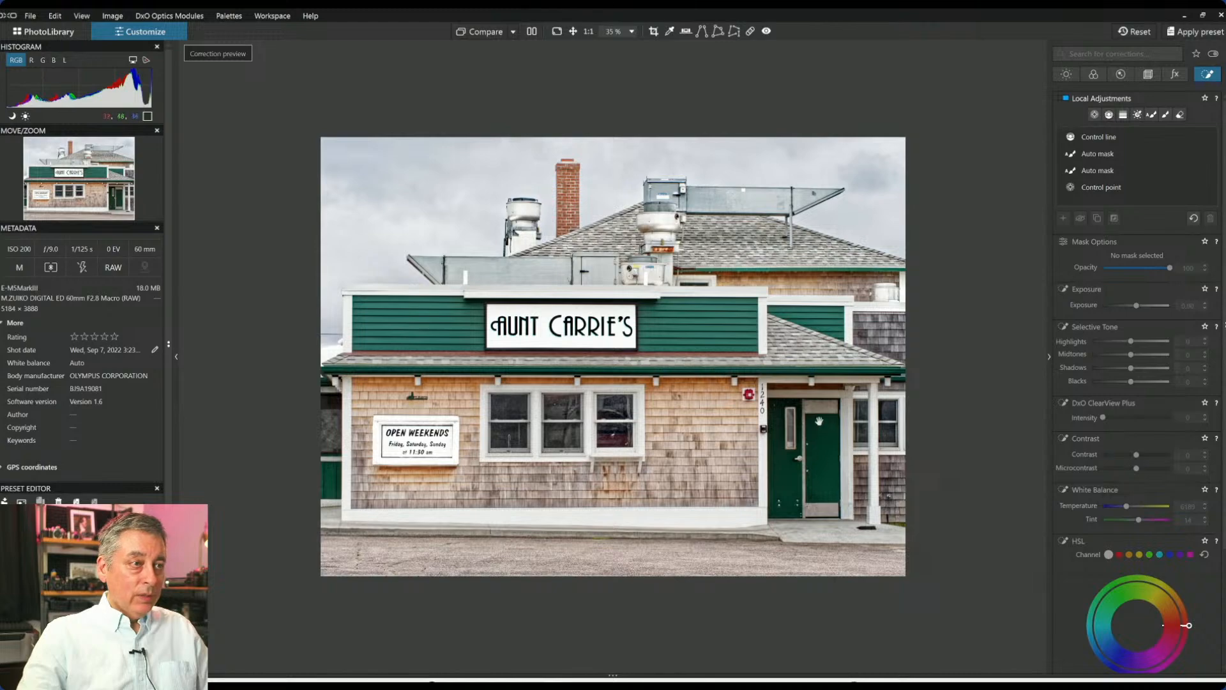
Add a control point on the green entrance door with midtones 48 and shadows 35 to lift its dark tones.
{"action": "scroll", "coordinate": [754, 415], "scroll_direction": "up", "scroll_amount": 4}
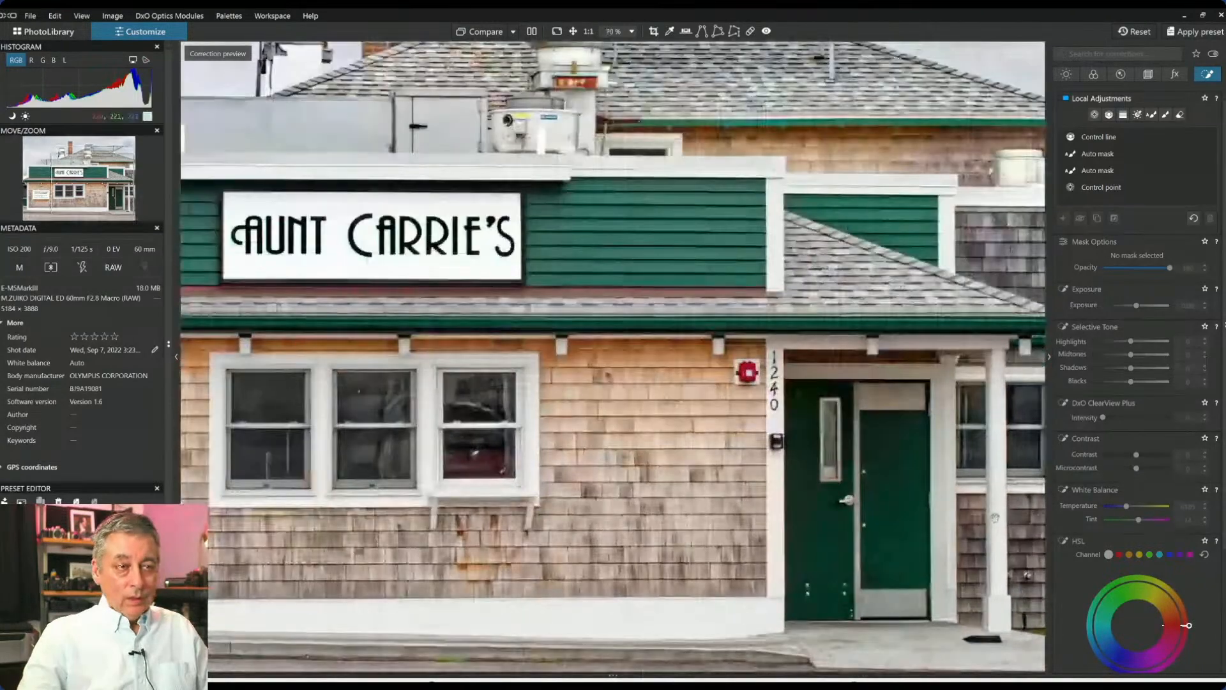
{"action": "left_click", "coordinate": [1165, 116]}
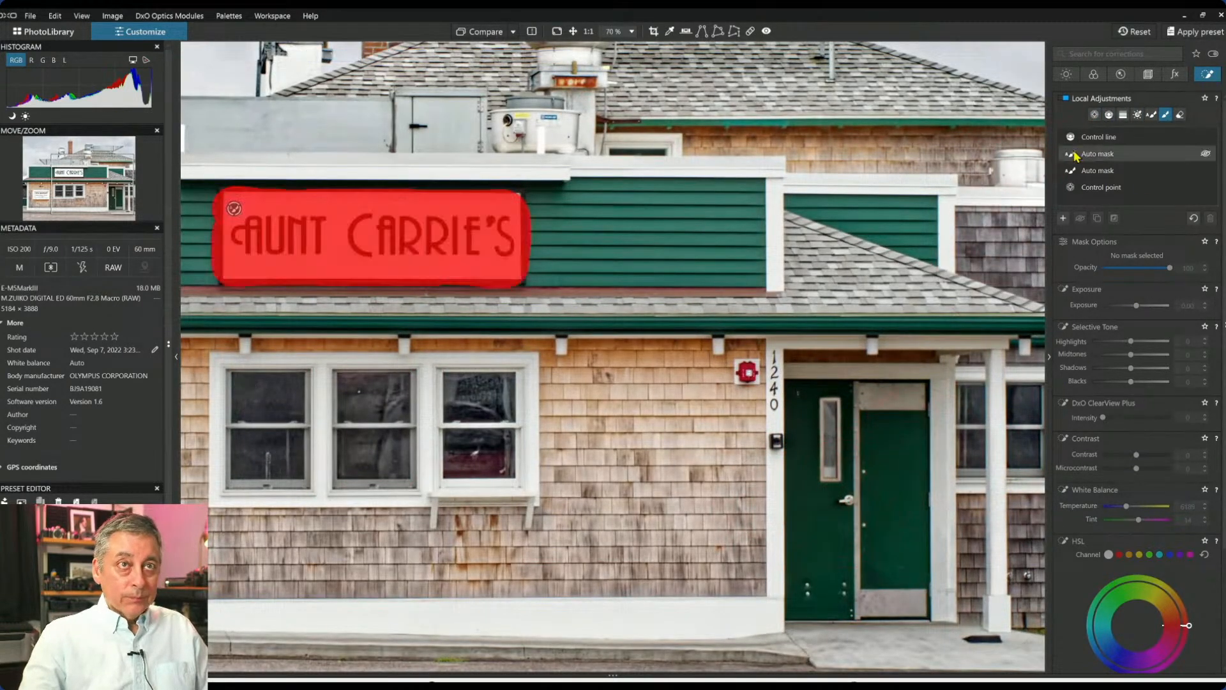
{"action": "left_click", "coordinate": [1095, 114]}
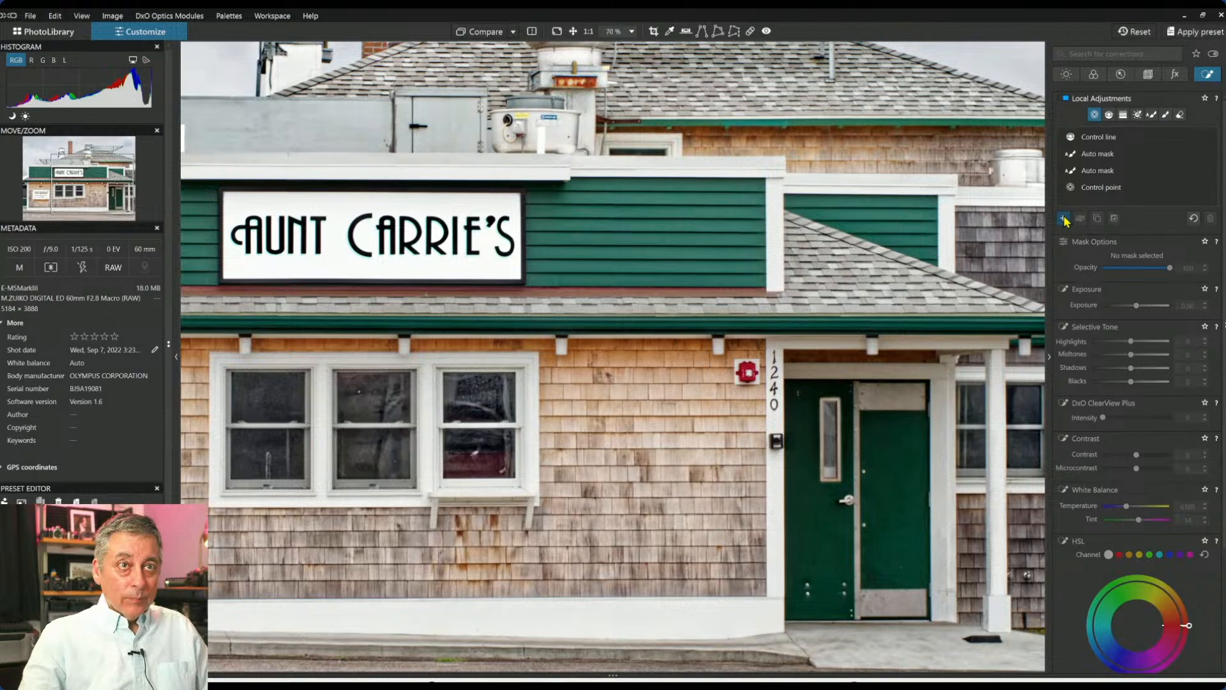
{"action": "left_click", "coordinate": [845, 516]}
{"action": "left_click_drag", "start_coordinate": [867, 485], "coordinate": [931, 353]}
{"action": "left_click", "coordinate": [1151, 394]}
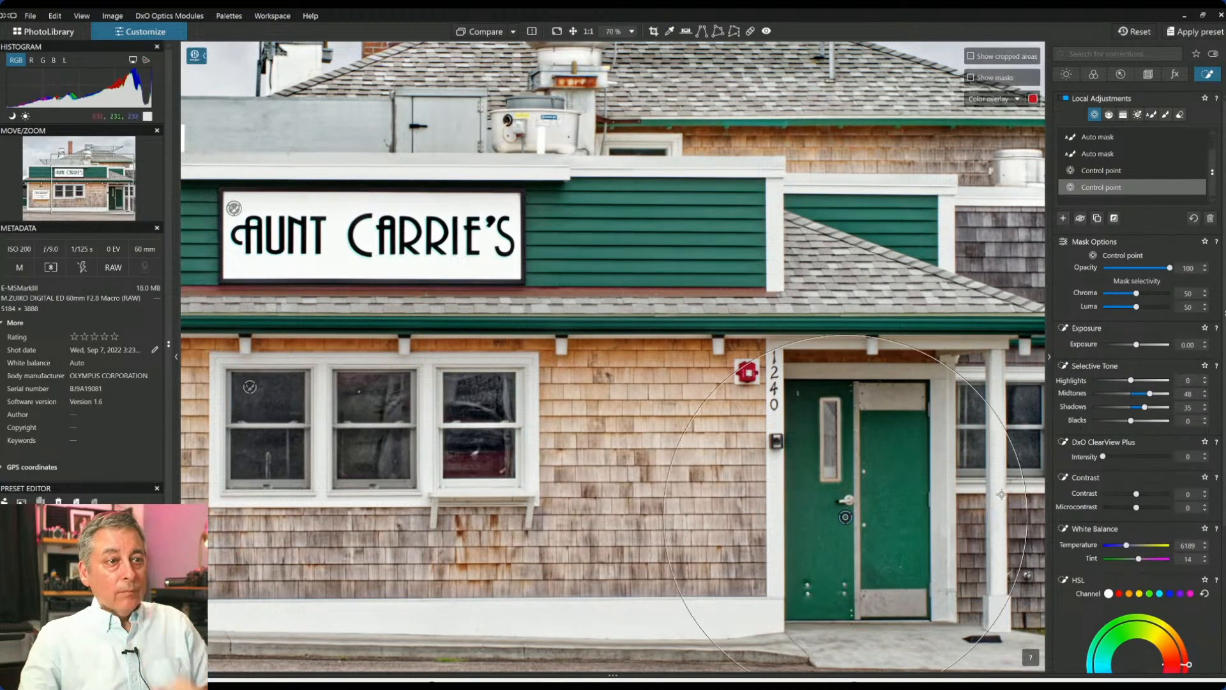
{"action": "key", "text": "ctrl+0"}
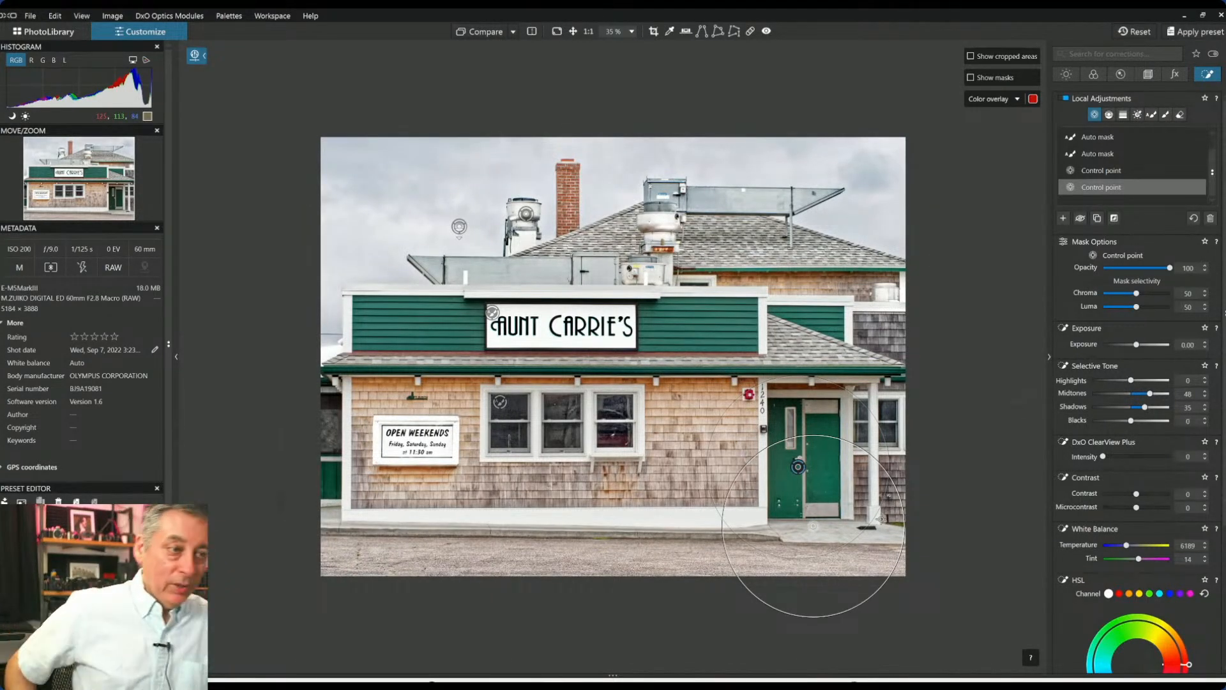
{"action": "left_click_drag", "start_coordinate": [822, 438], "coordinate": [818, 490]}
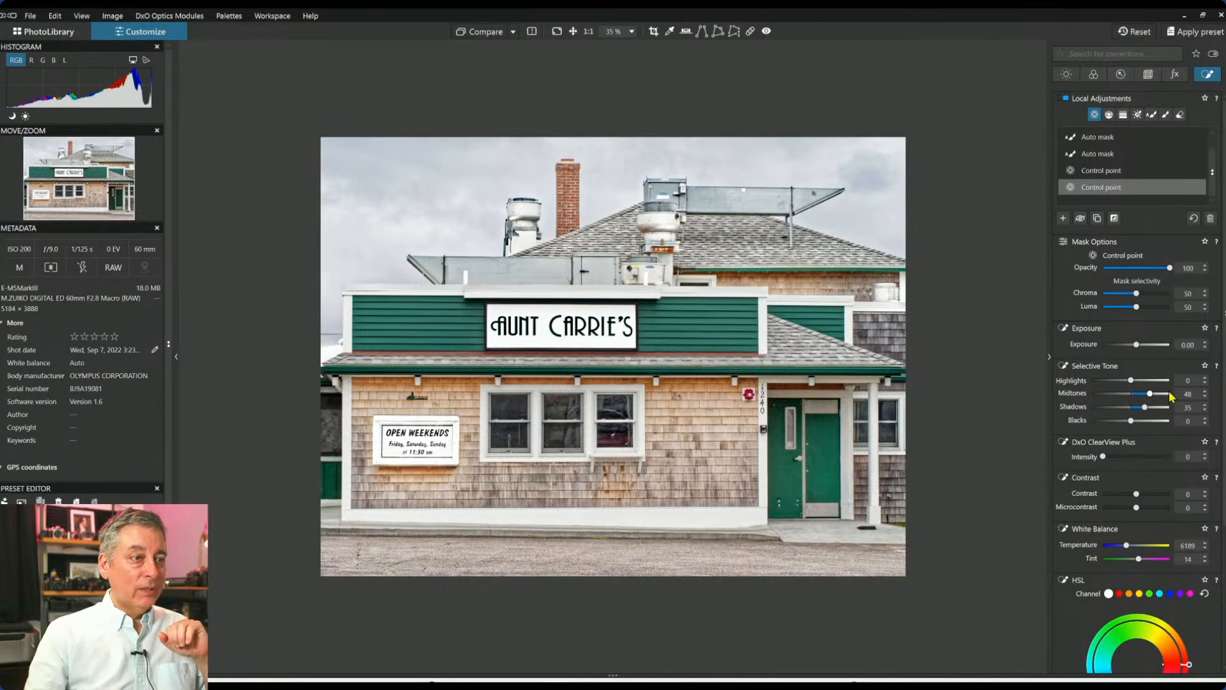
Add a small control point on the pavement in front of the door with exposure 0.91, then finish the local adjustments.
{"action": "left_click", "coordinate": [1063, 218]}
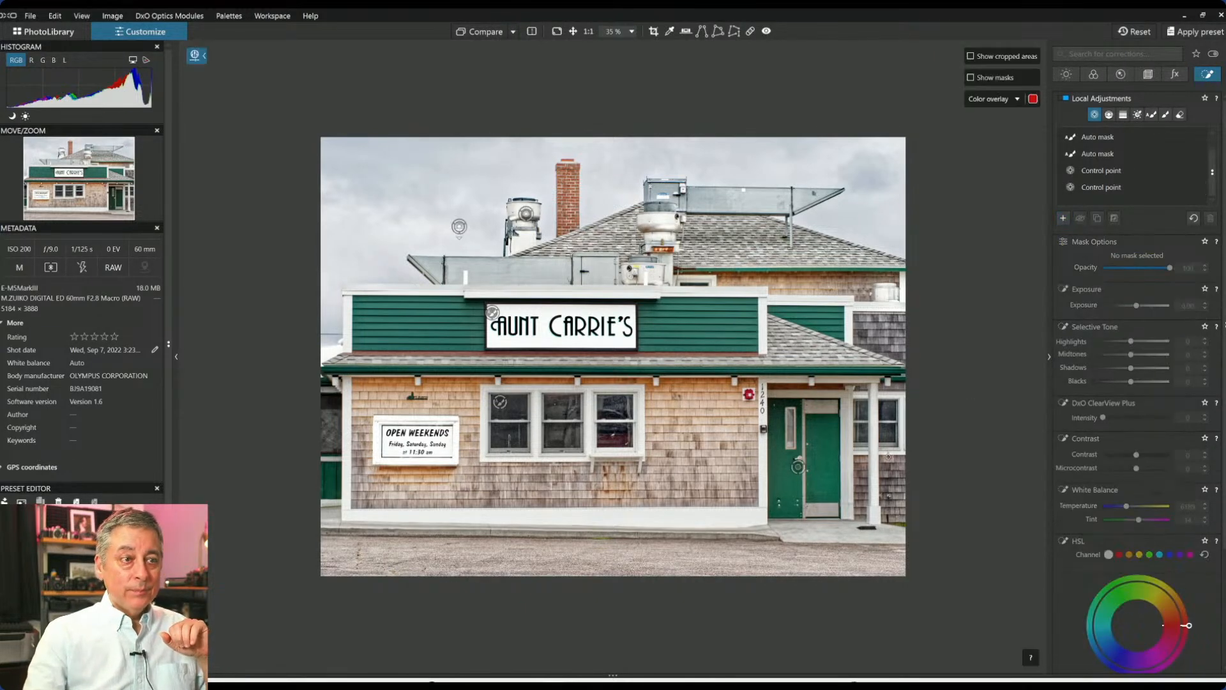
{"action": "left_click", "coordinate": [818, 528]}
{"action": "left_click", "coordinate": [1148, 345]}
{"action": "left_click_drag", "start_coordinate": [1148, 345], "coordinate": [1145, 348]}
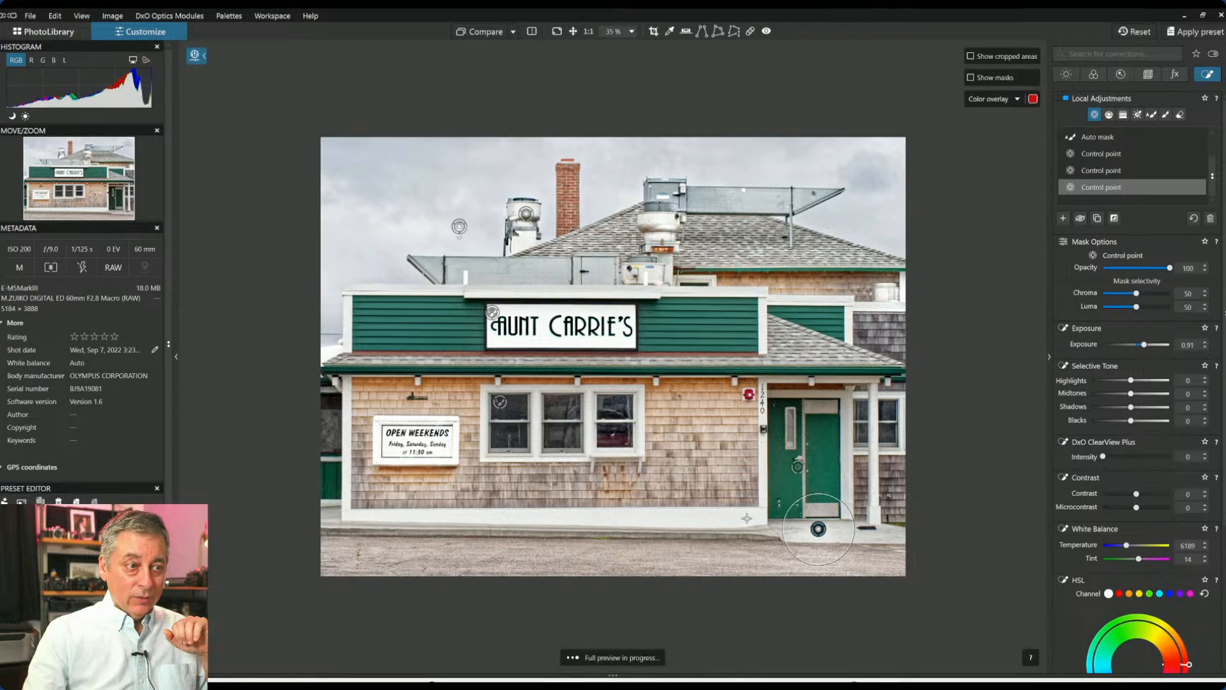
{"action": "left_click_drag", "start_coordinate": [781, 531], "coordinate": [747, 530]}
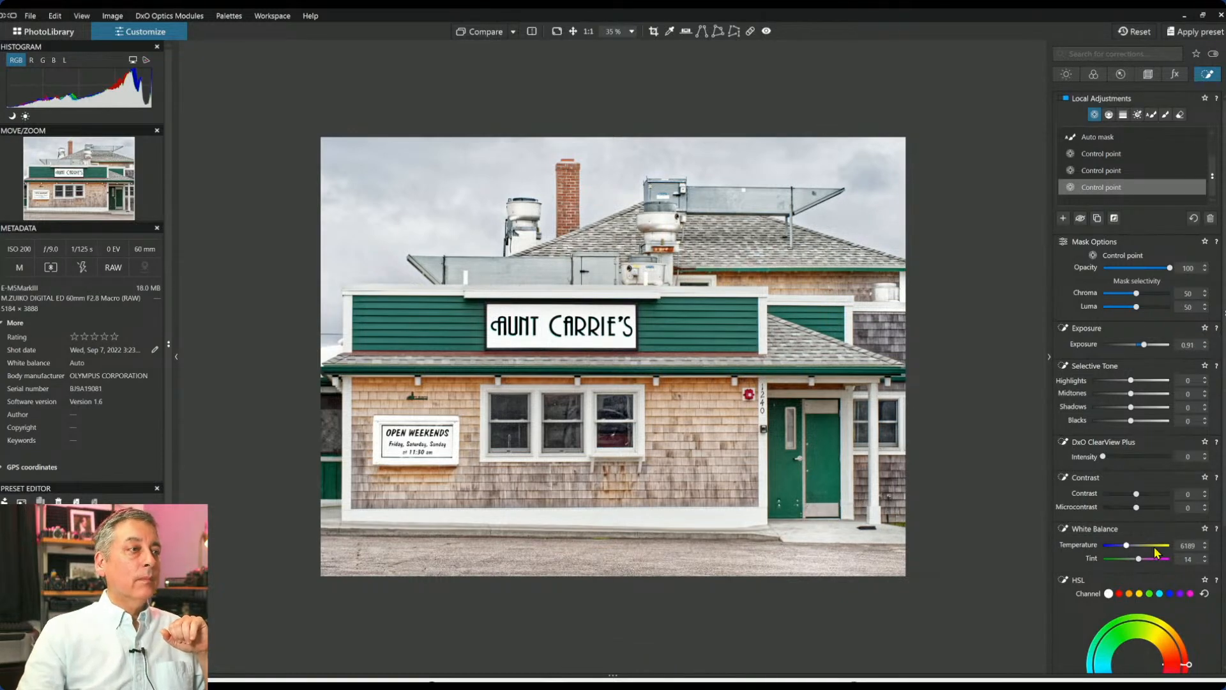
{"action": "left_click", "coordinate": [500, 402]}
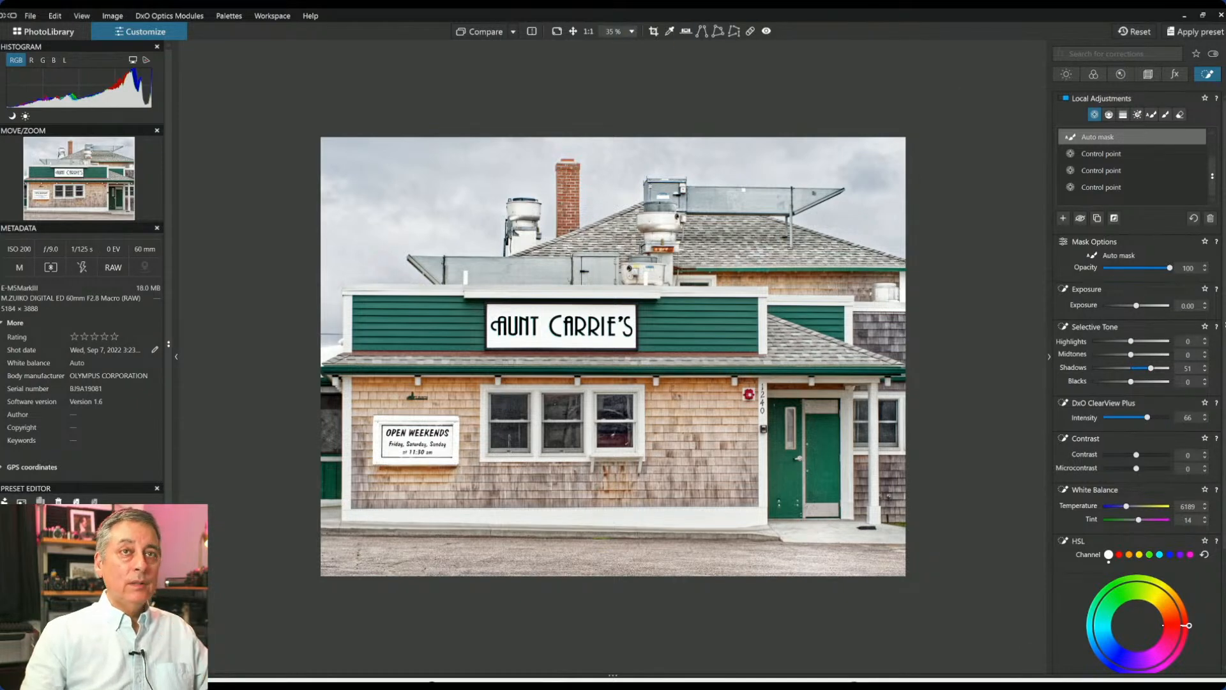
{"action": "left_click", "coordinate": [1095, 115]}
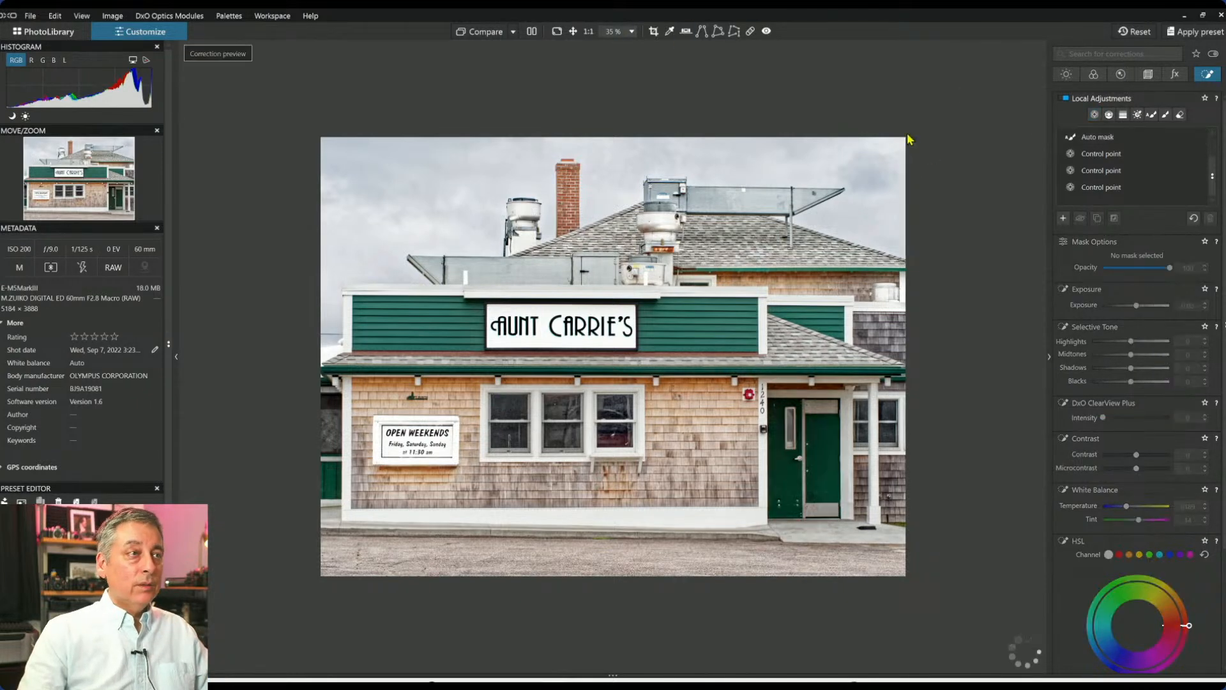
Compare the uncorrected and corrected storefront side by side, examining the sign, windows, shingles and green door up close.
{"action": "left_click", "coordinate": [530, 37]}
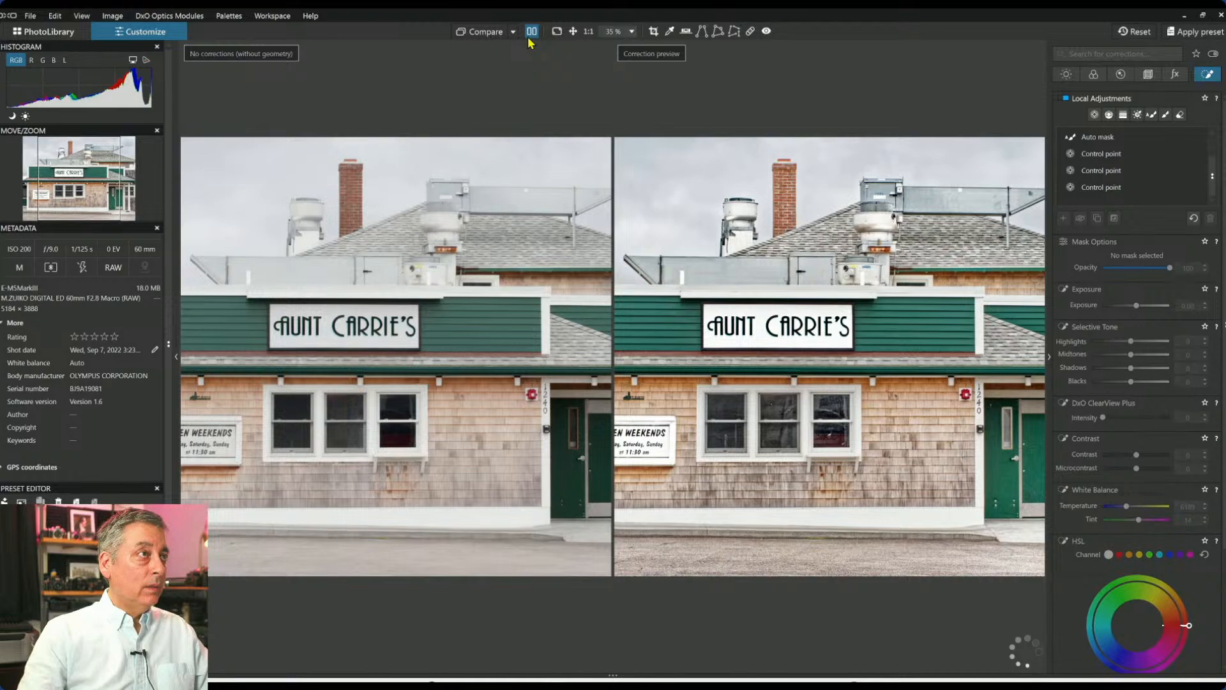
{"action": "key", "text": "F9"}
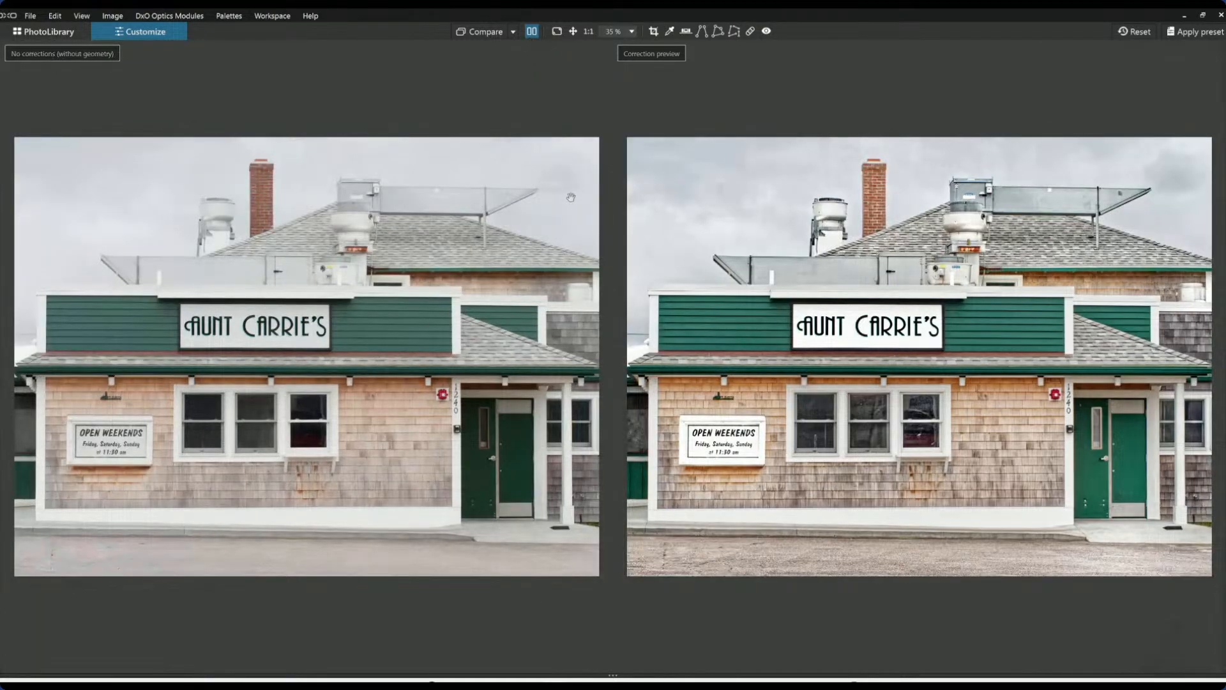
{"action": "scroll", "coordinate": [564, 220], "scroll_direction": "down", "scroll_amount": 1}
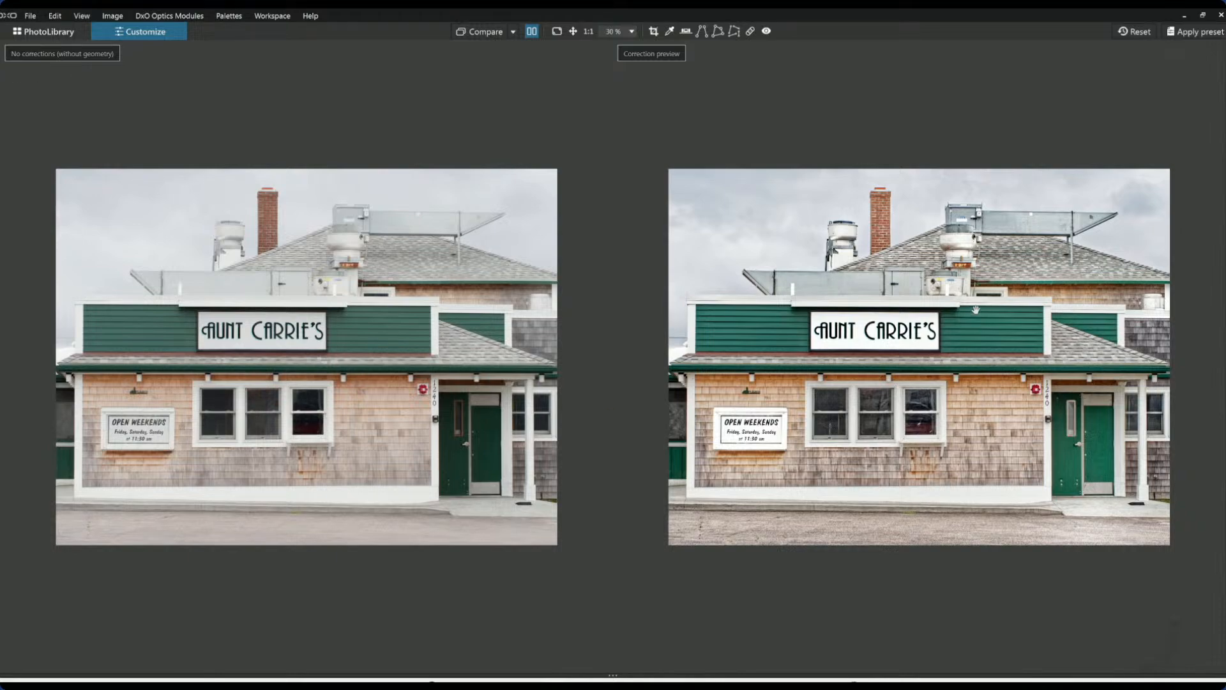
{"action": "scroll", "coordinate": [968, 430], "scroll_direction": "up", "scroll_amount": 5}
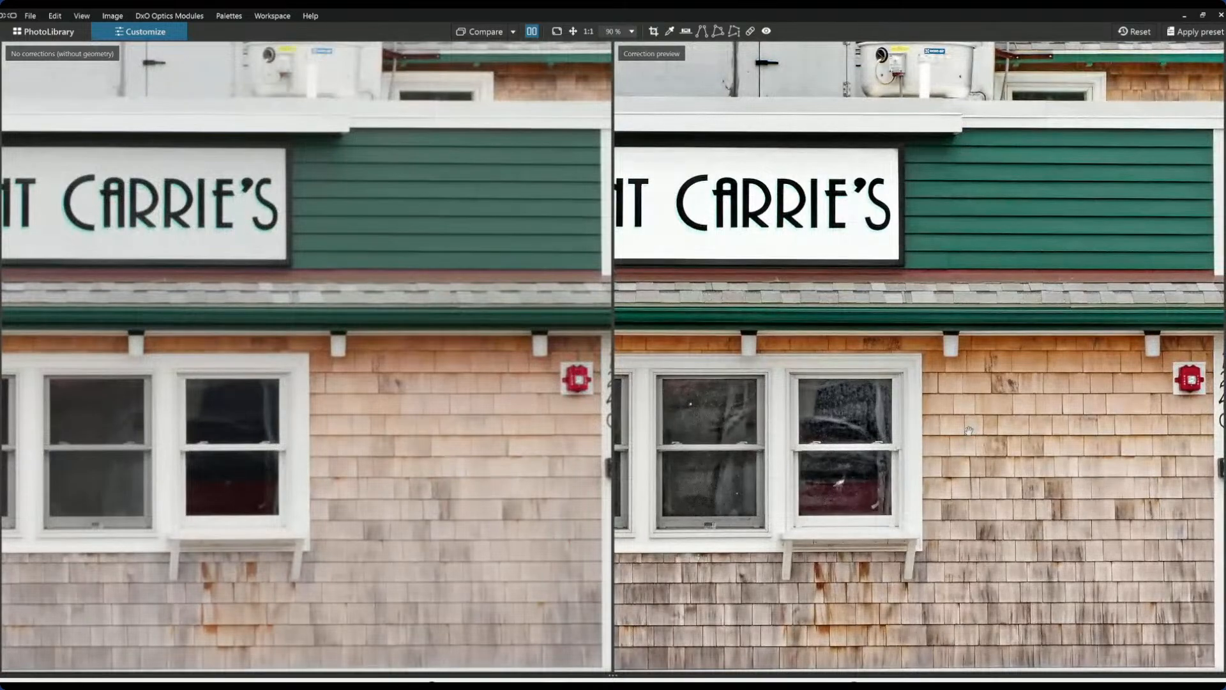
{"action": "scroll", "coordinate": [969, 430], "scroll_direction": "up", "scroll_amount": 2}
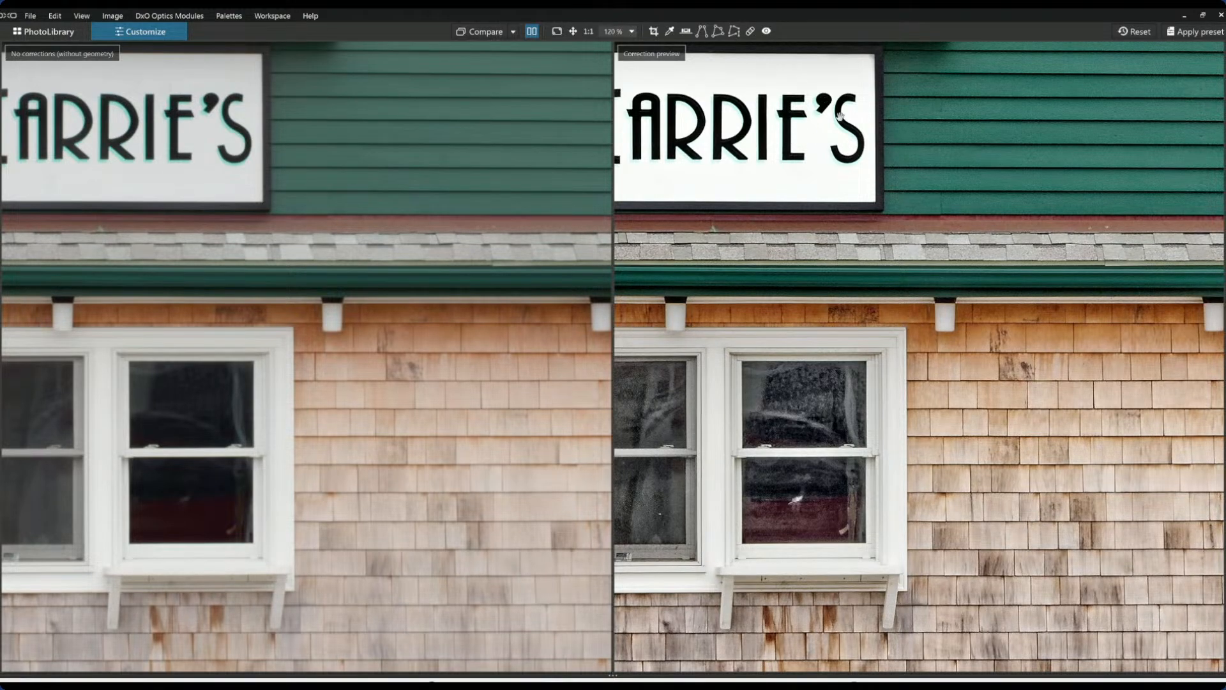
{"action": "left_click_drag", "start_coordinate": [1037, 493], "coordinate": [843, 409]}
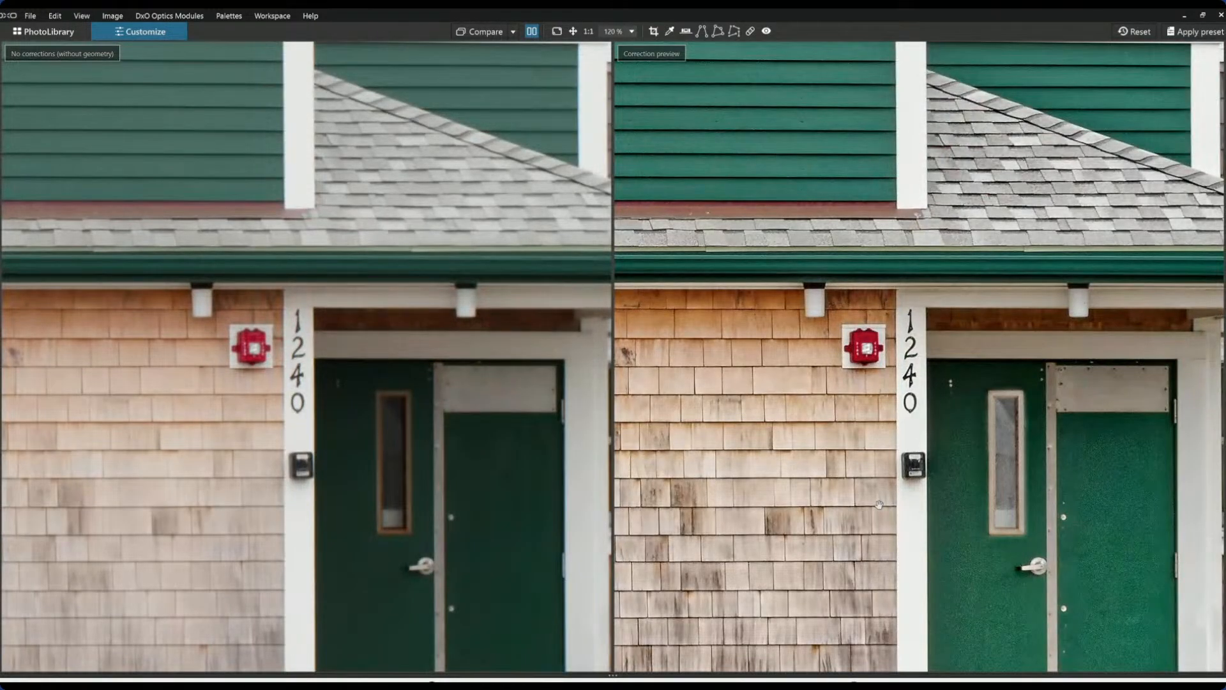
{"action": "scroll", "coordinate": [879, 504], "scroll_direction": "down", "scroll_amount": 5}
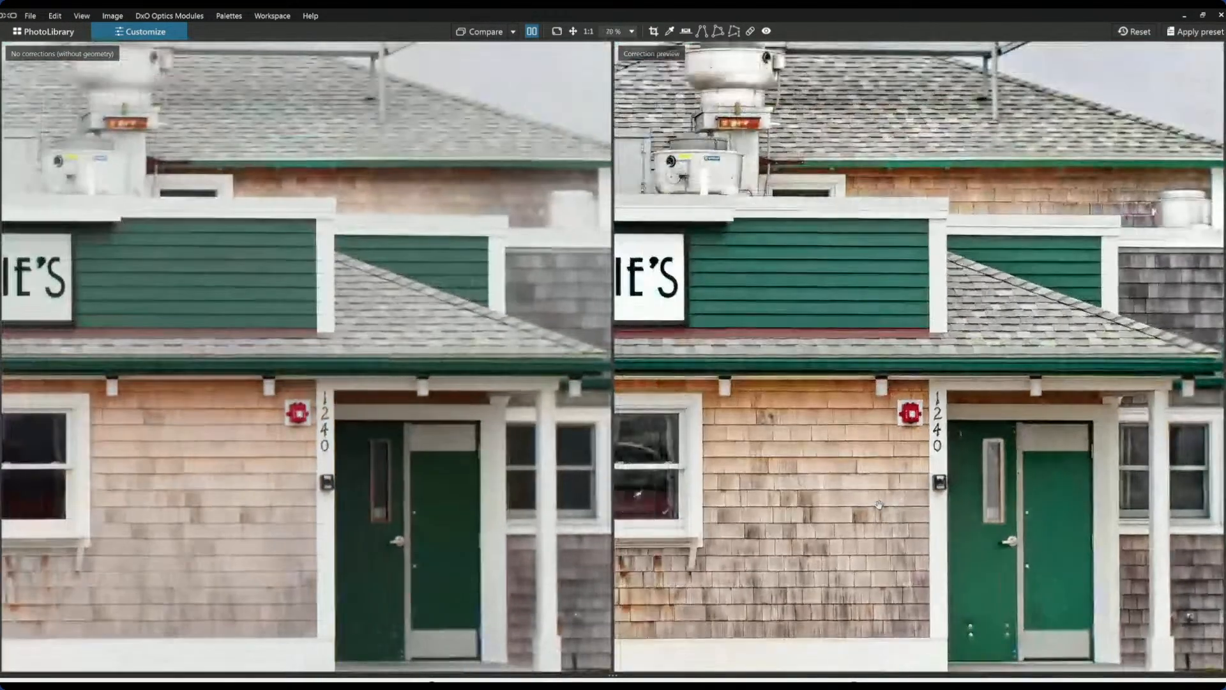
{"action": "scroll", "coordinate": [879, 504], "scroll_direction": "down", "scroll_amount": 2}
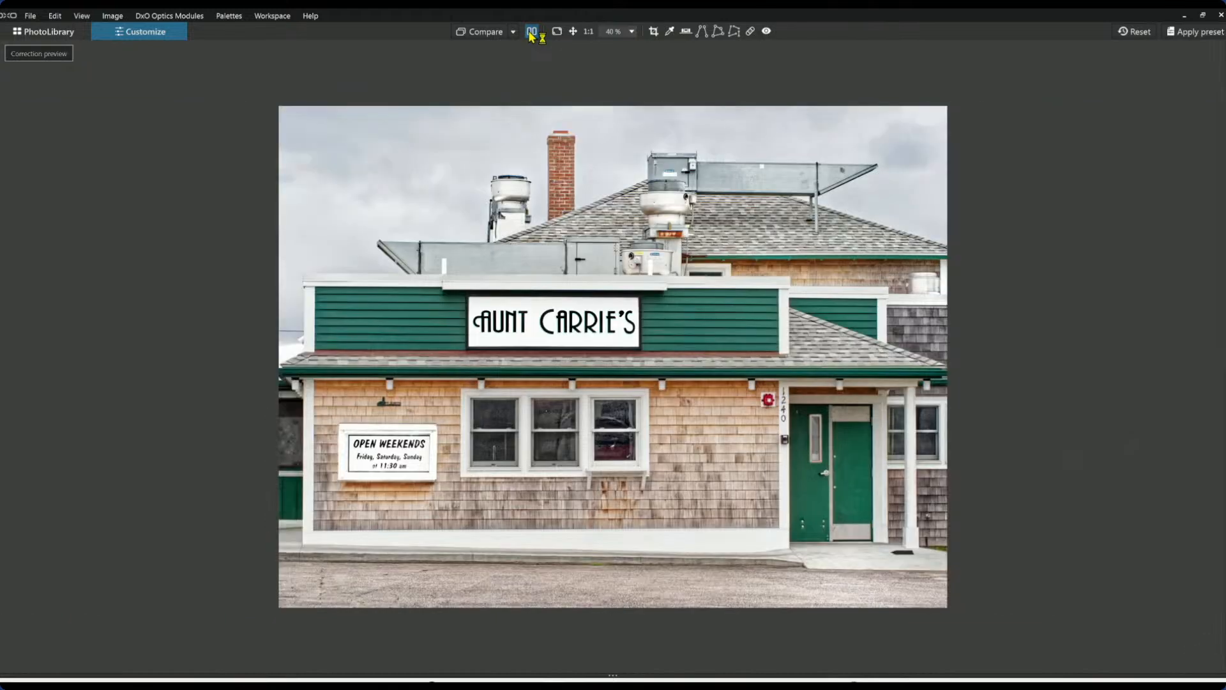
Switch the full storefront photo between its uncorrected and corrected versions to judge the overall edit.
{"action": "left_click", "coordinate": [493, 37]}
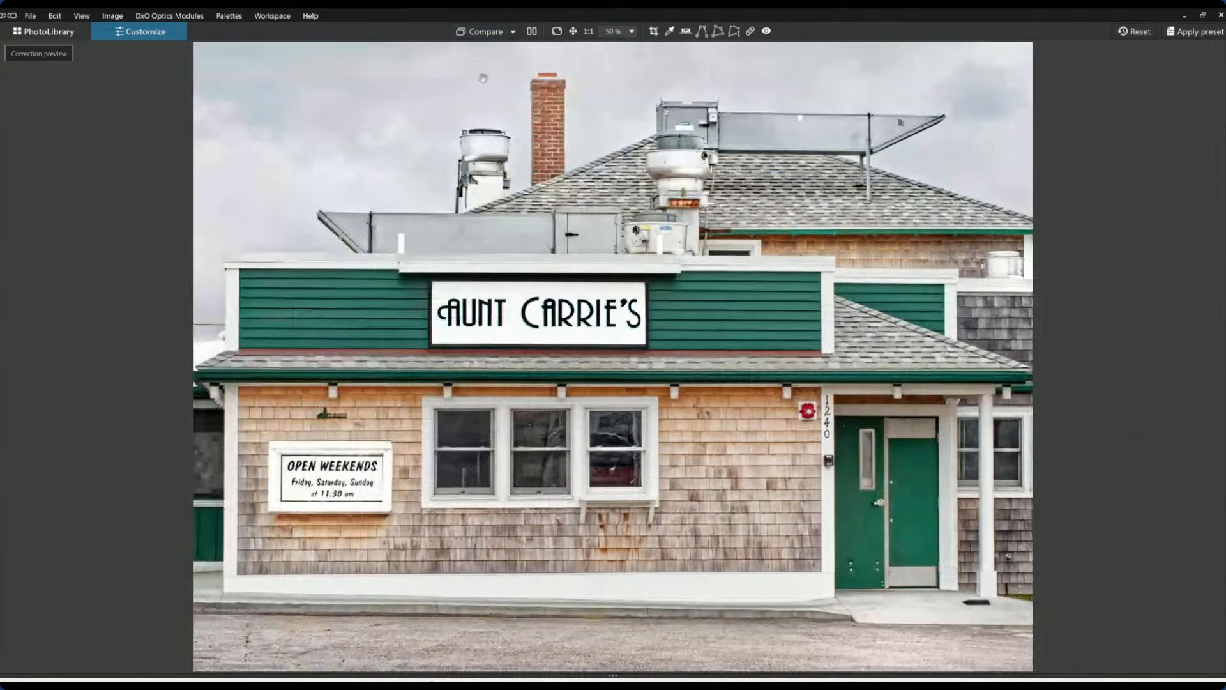
{"action": "left_click", "coordinate": [477, 38]}
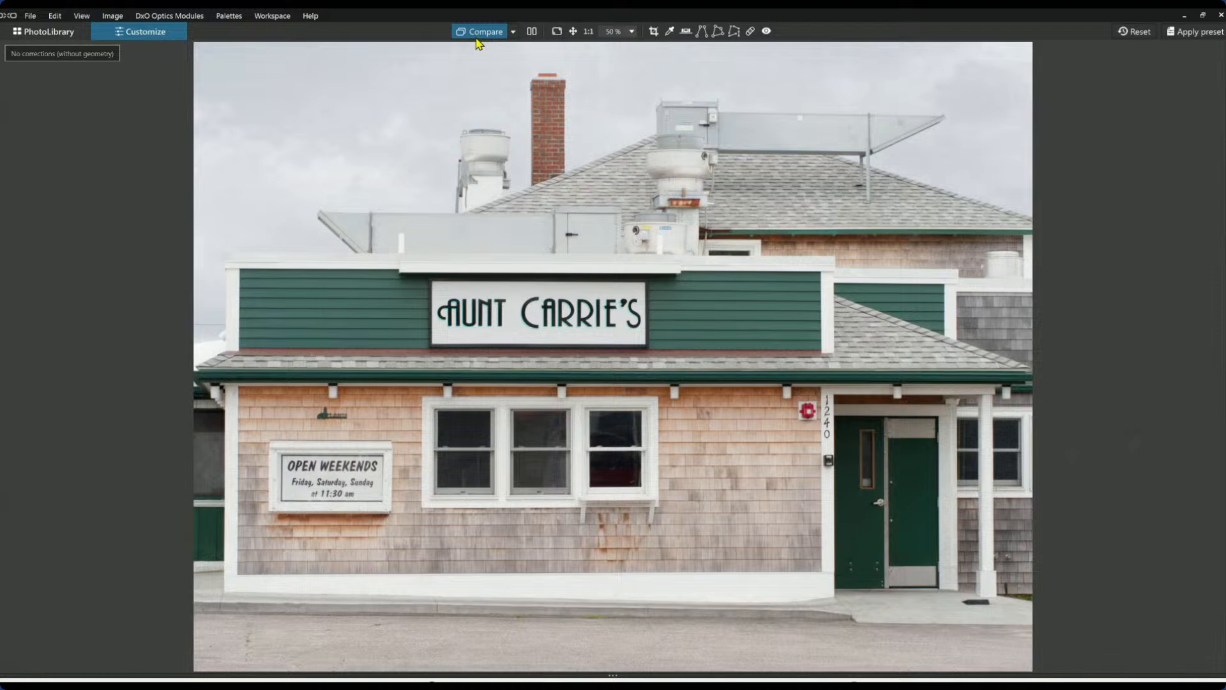
{"action": "left_click", "coordinate": [477, 40]}
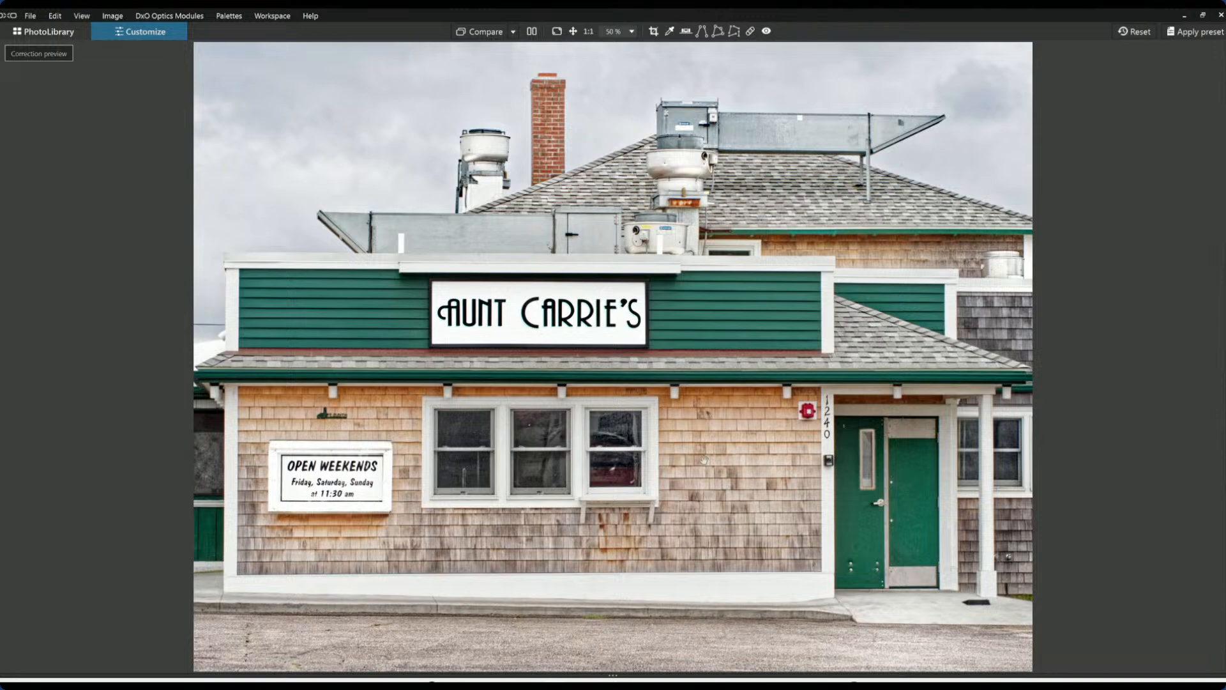
Open the sunset photo of the two silhouetted trees for customizing and show its light corrections.
{"action": "left_click", "coordinate": [43, 31]}
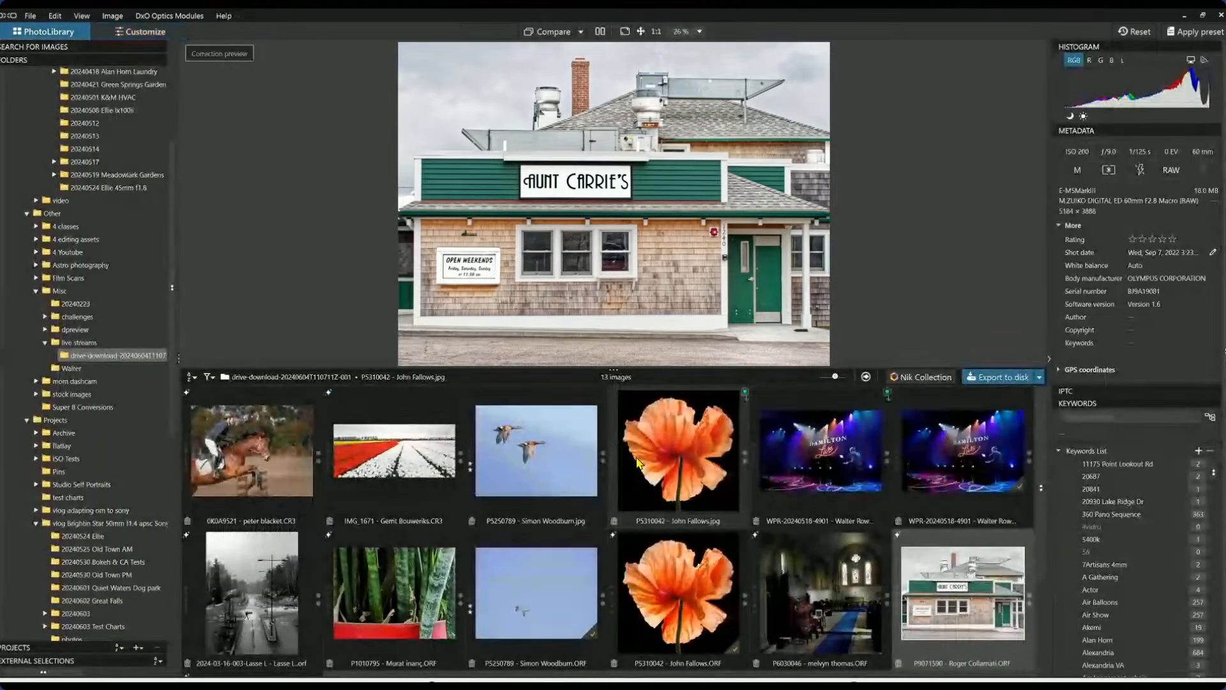
{"action": "left_click", "coordinate": [306, 632]}
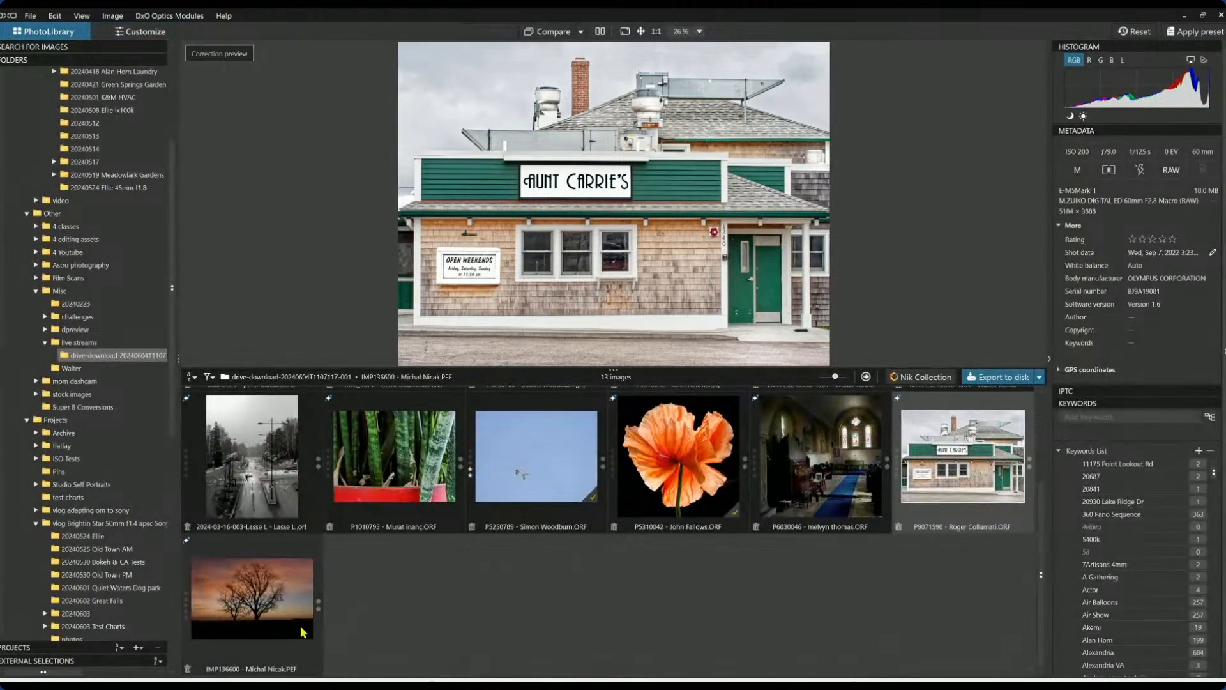
{"action": "left_click", "coordinate": [279, 621]}
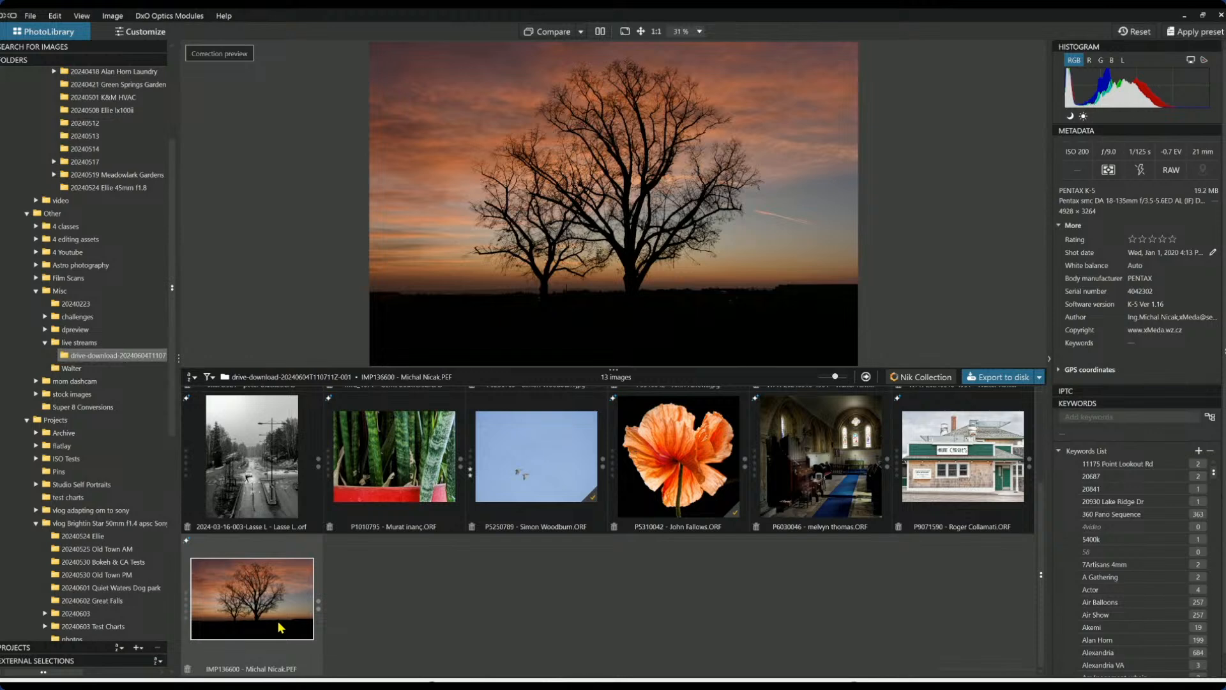
{"action": "double_click", "coordinate": [277, 621]}
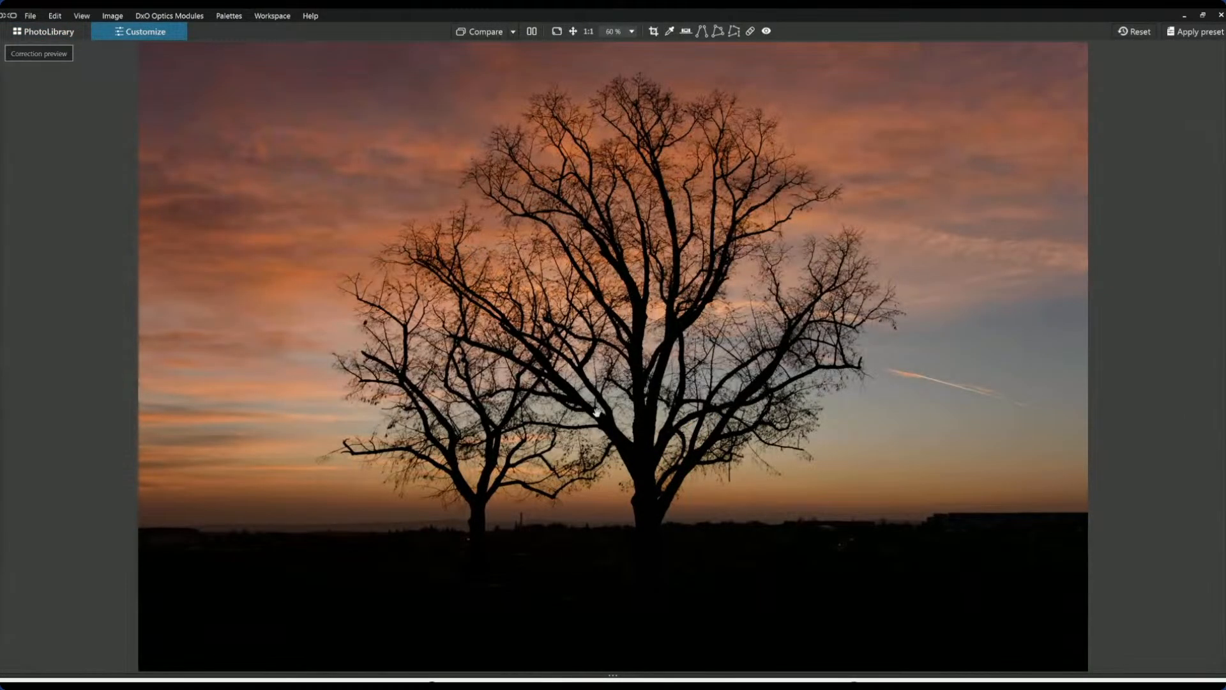
{"action": "scroll", "coordinate": [597, 413], "scroll_direction": "down", "scroll_amount": 2}
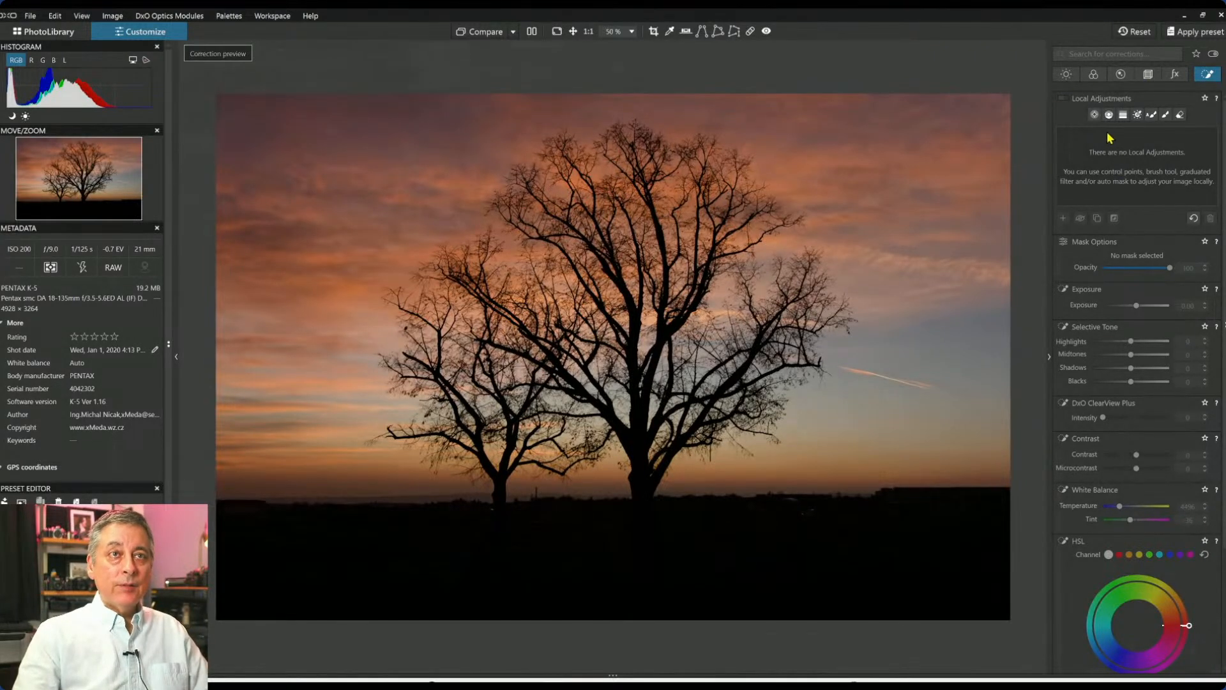
{"action": "left_click", "coordinate": [1070, 76]}
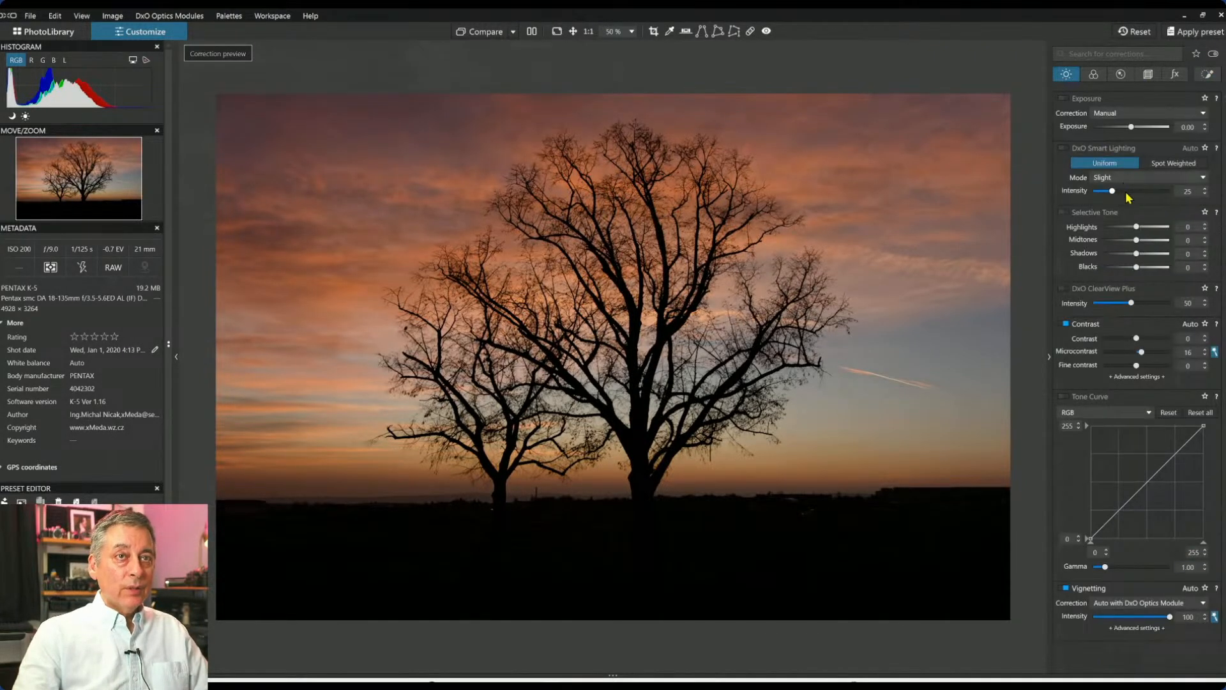
Try global exposures of 4.00 and 3.82 on the sunset photo to inspect the black foreground, resetting exposure each time.
{"action": "left_click_drag", "start_coordinate": [1131, 128], "coordinate": [1174, 140]}
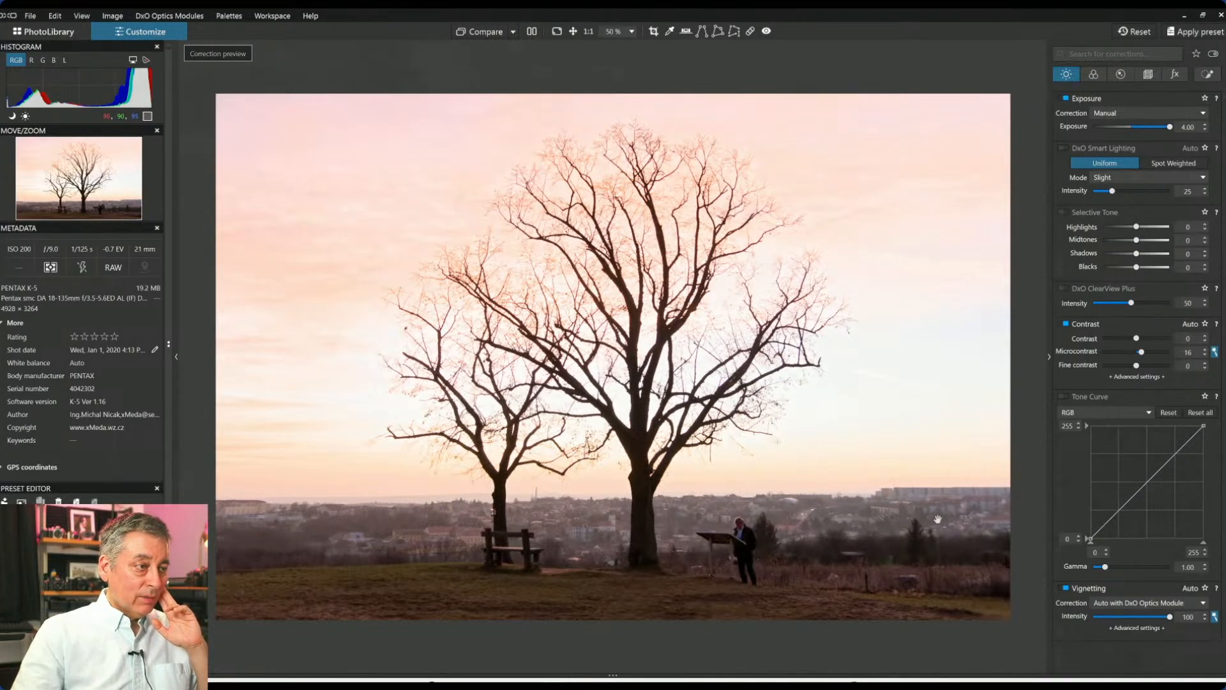
{"action": "double_click", "coordinate": [1171, 127]}
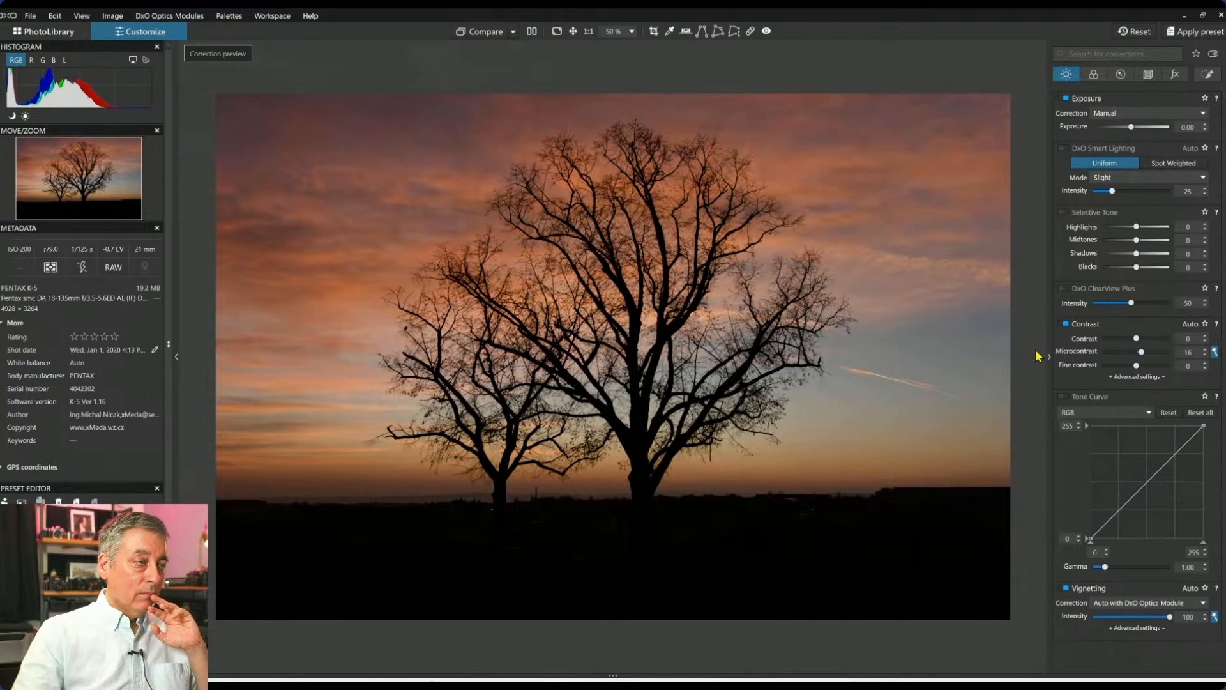
{"action": "left_click", "coordinate": [1169, 127]}
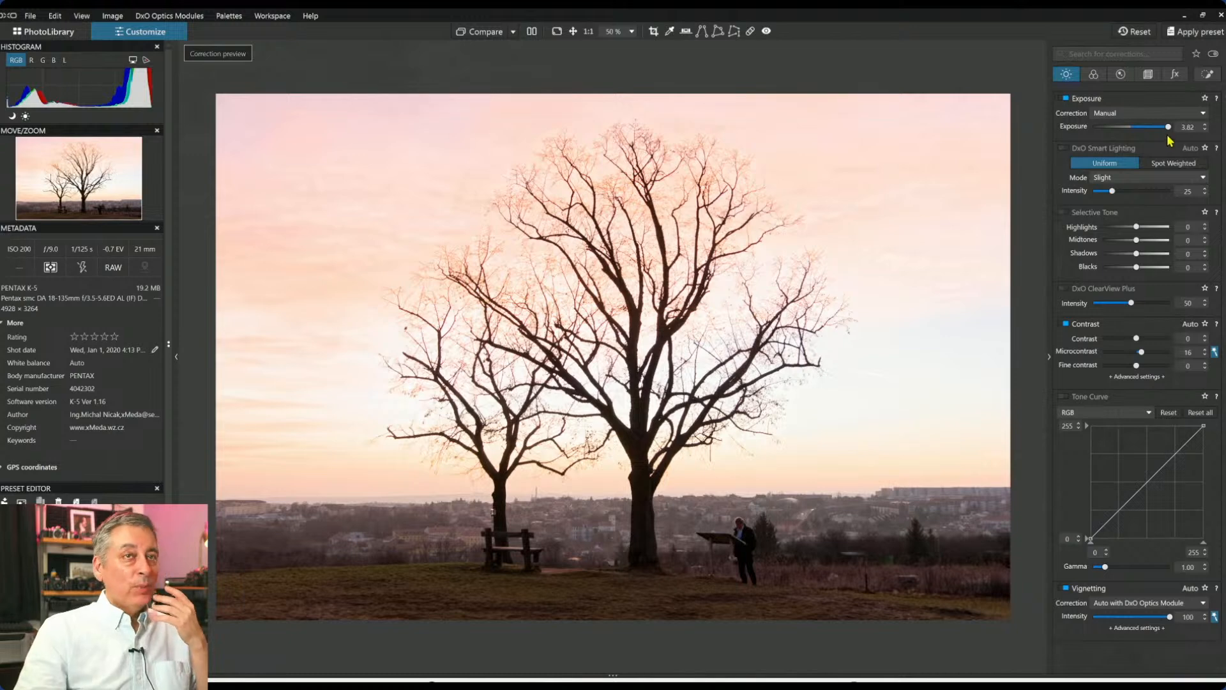
{"action": "double_click", "coordinate": [1169, 127]}
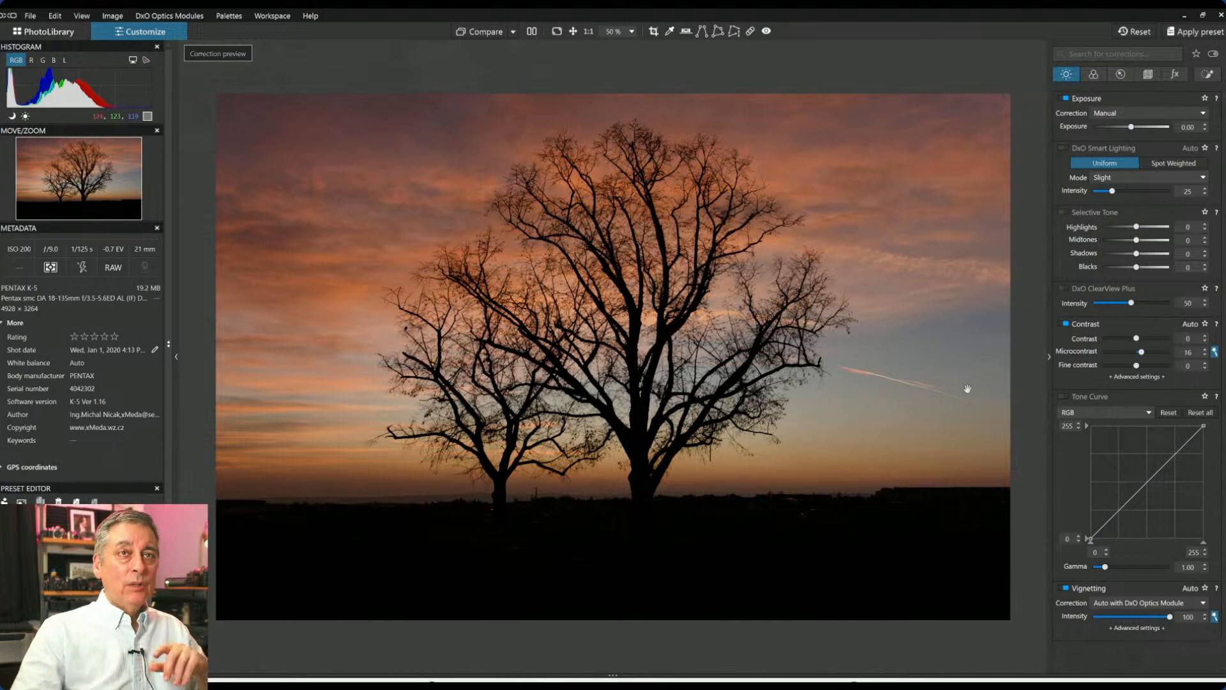
Set the sunset photo's exposure to 3.92 and examine the bench and tree trunks in the foreground.
{"action": "left_click", "coordinate": [1170, 127]}
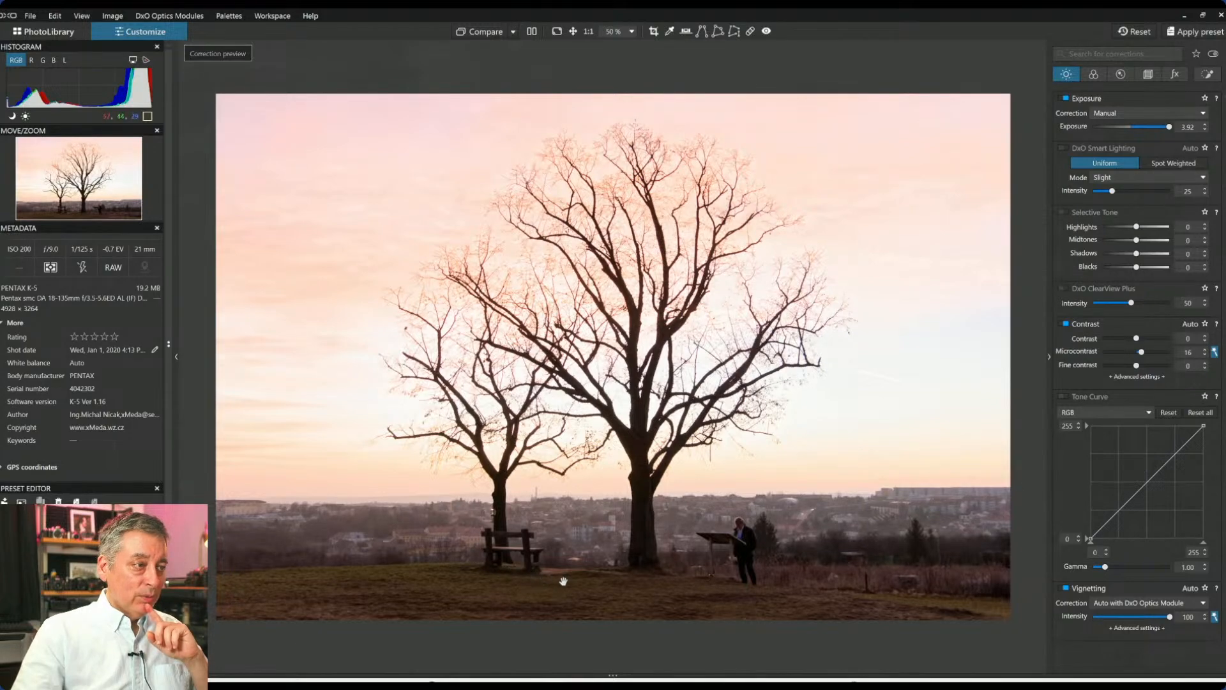
{"action": "scroll", "coordinate": [531, 551], "scroll_direction": "up", "scroll_amount": 5}
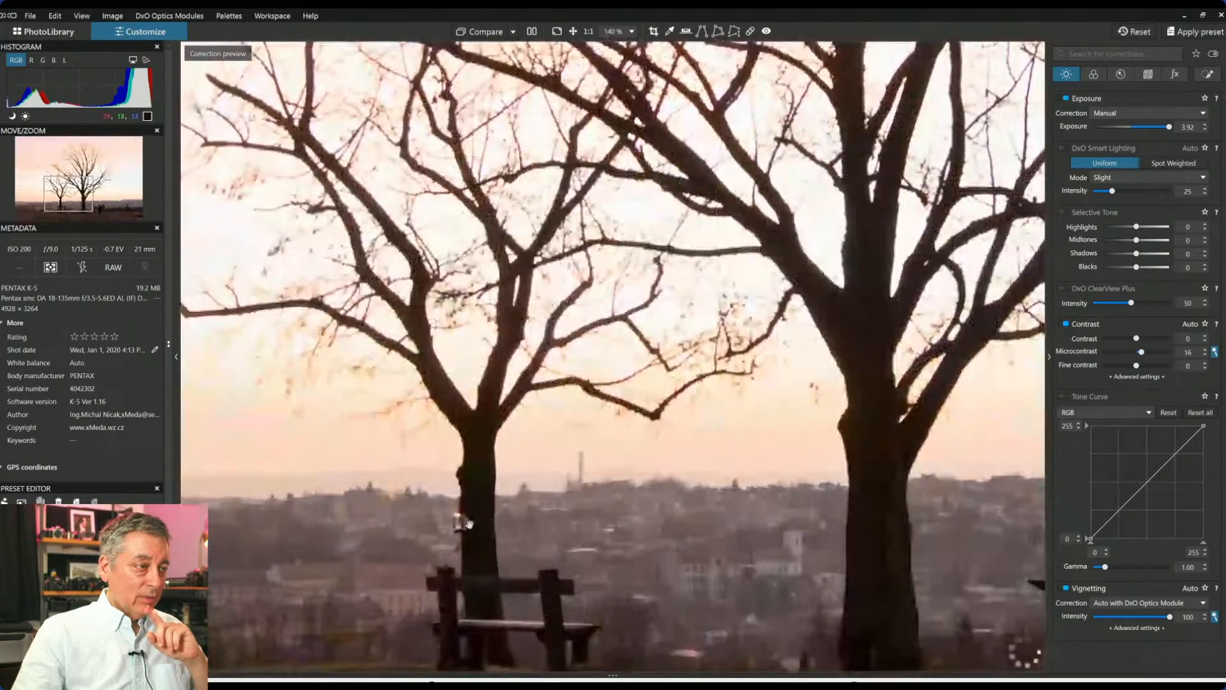
{"action": "scroll", "coordinate": [469, 522], "scroll_direction": "down", "scroll_amount": 3}
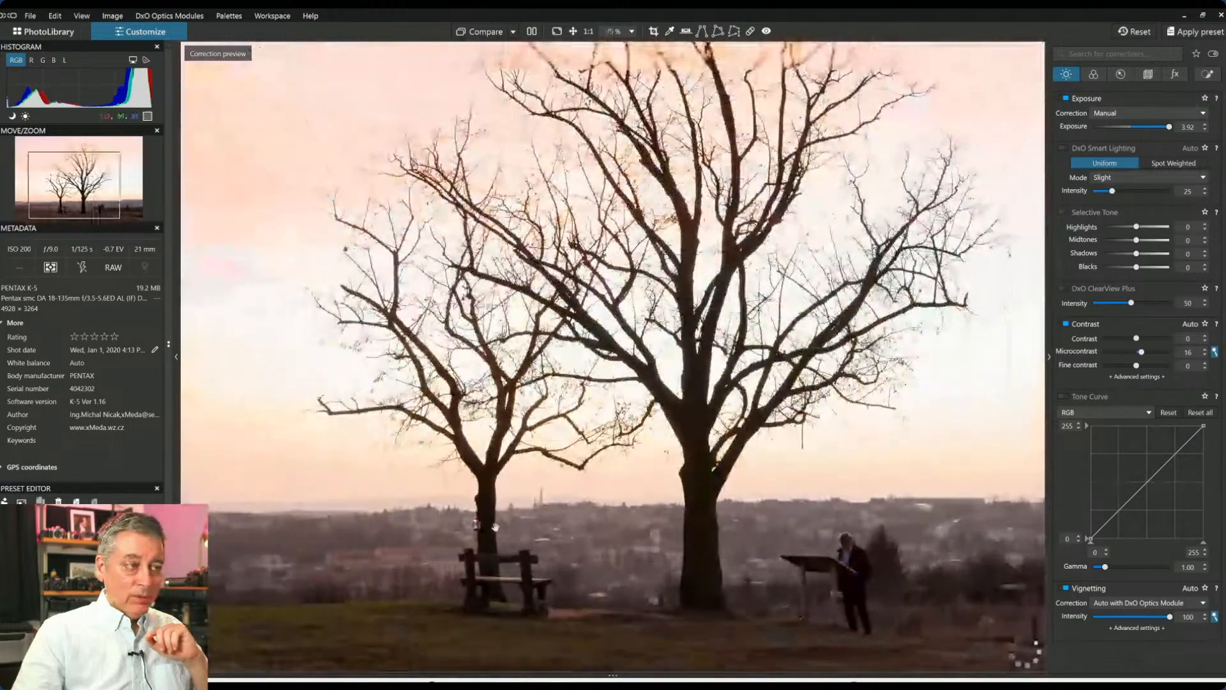
Return to viewing the whole sunset photo and reset its global exposure to 0.
{"action": "scroll", "coordinate": [495, 527], "scroll_direction": "down", "scroll_amount": 2}
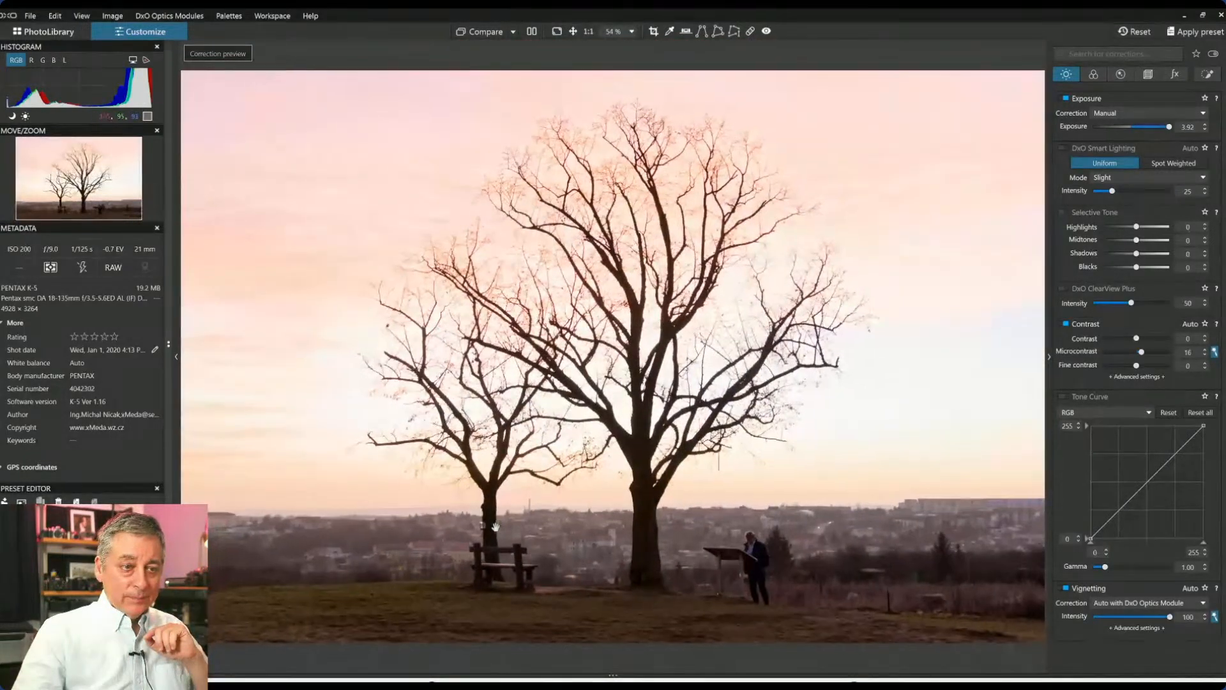
{"action": "scroll", "coordinate": [496, 528], "scroll_direction": "down", "scroll_amount": 1}
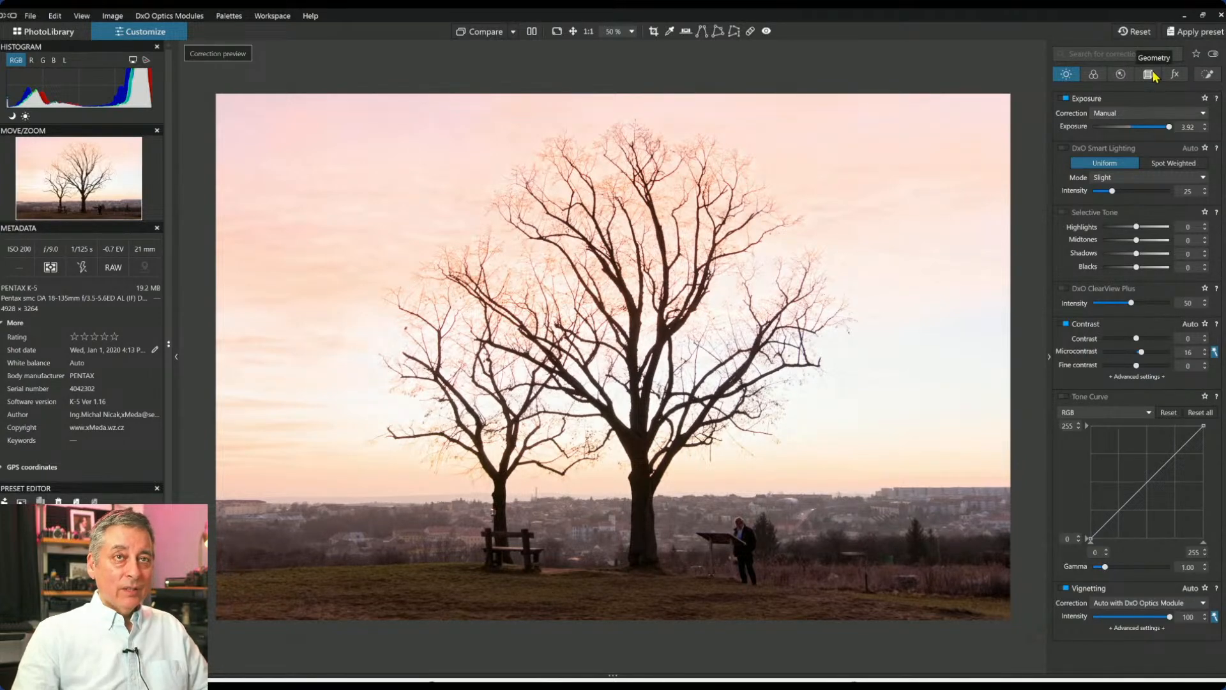
{"action": "double_click", "coordinate": [1171, 128]}
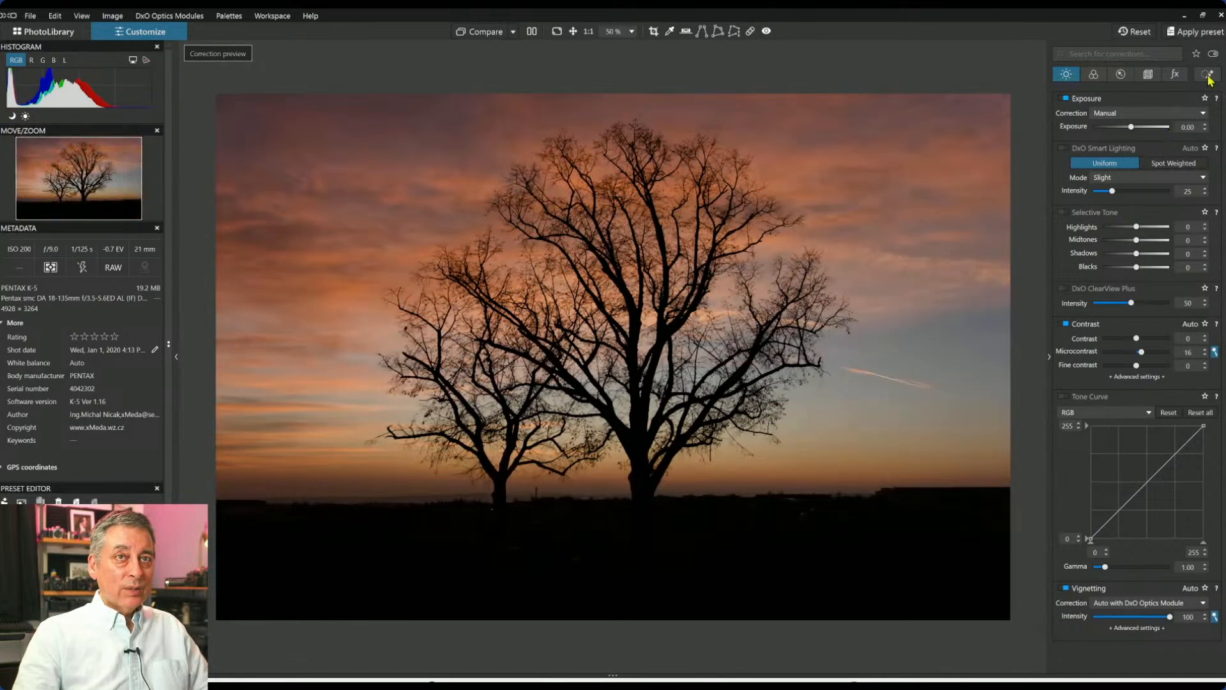
Add a control line covering the dark foreground below the horizon, with shadows at 42 and exposure at 2.18.
{"action": "left_click", "coordinate": [1208, 74]}
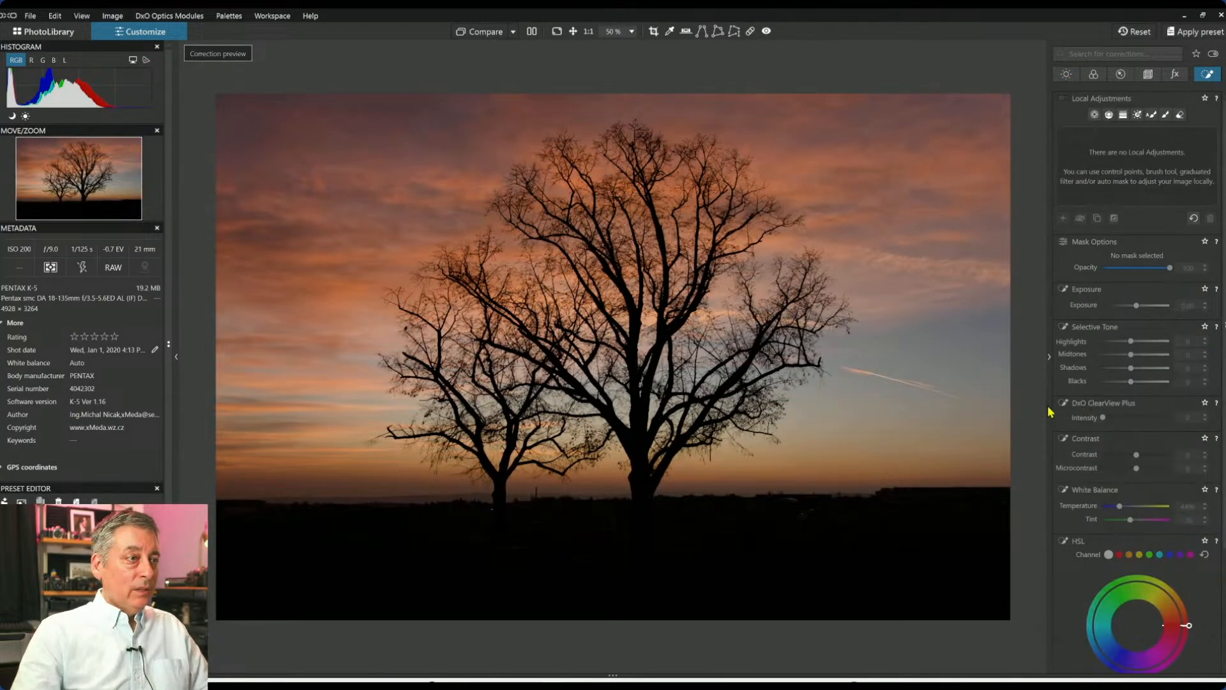
{"action": "left_click", "coordinate": [1109, 115]}
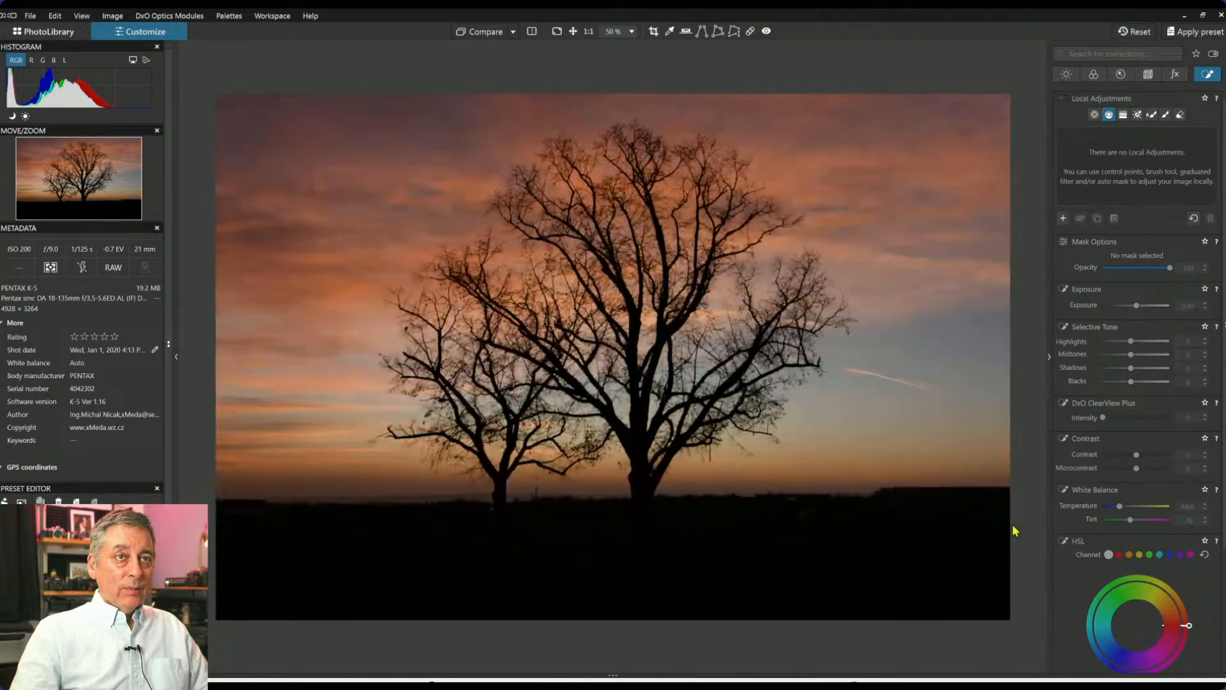
{"action": "left_click_drag", "start_coordinate": [702, 506], "coordinate": [700, 471]}
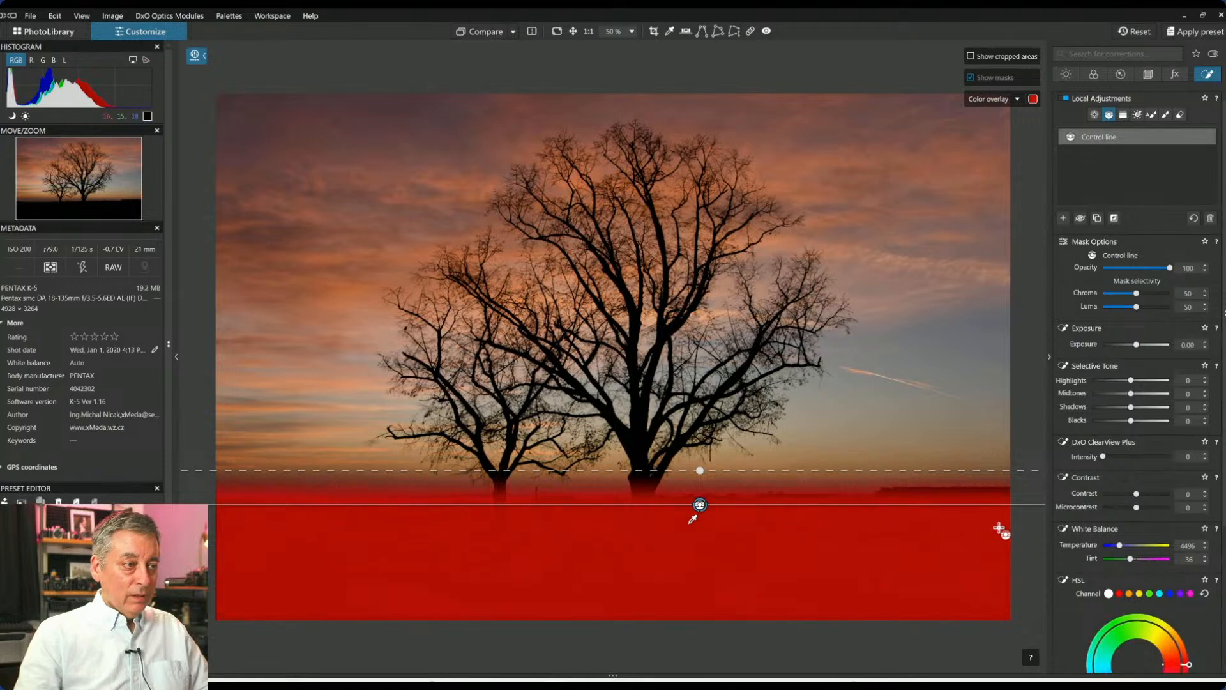
{"action": "left_click", "coordinate": [1149, 408]}
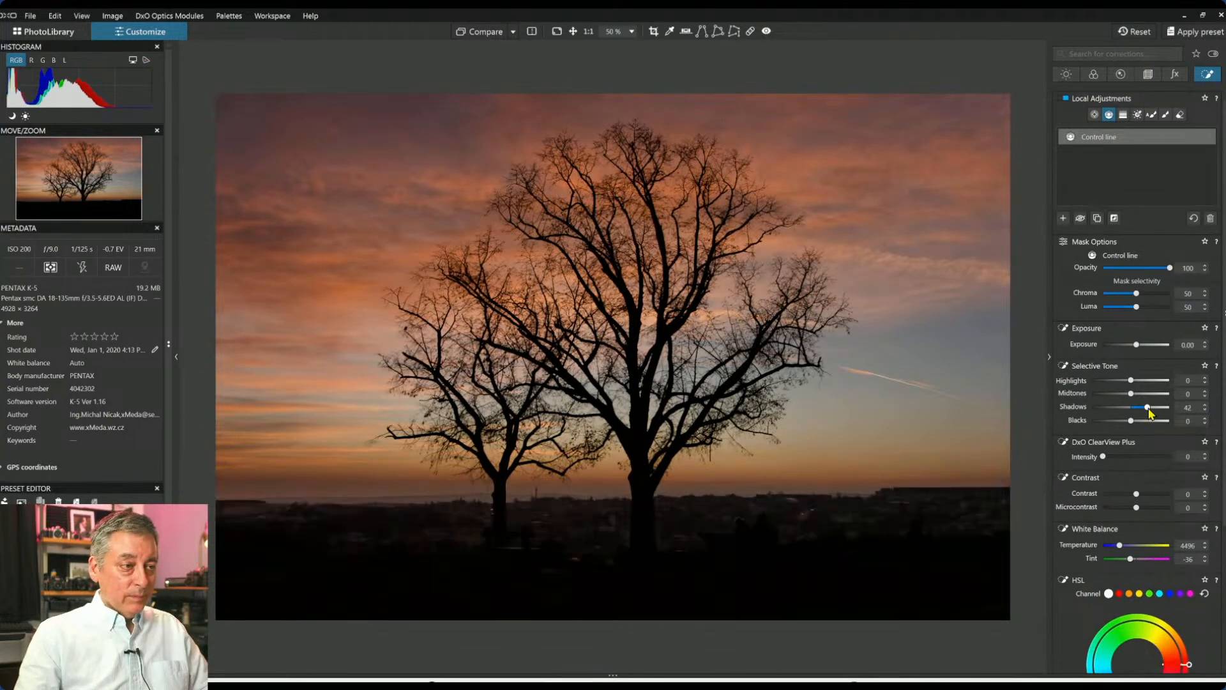
{"action": "left_click_drag", "start_coordinate": [1136, 345], "coordinate": [1158, 353]}
{"action": "left_click", "coordinate": [1149, 350]}
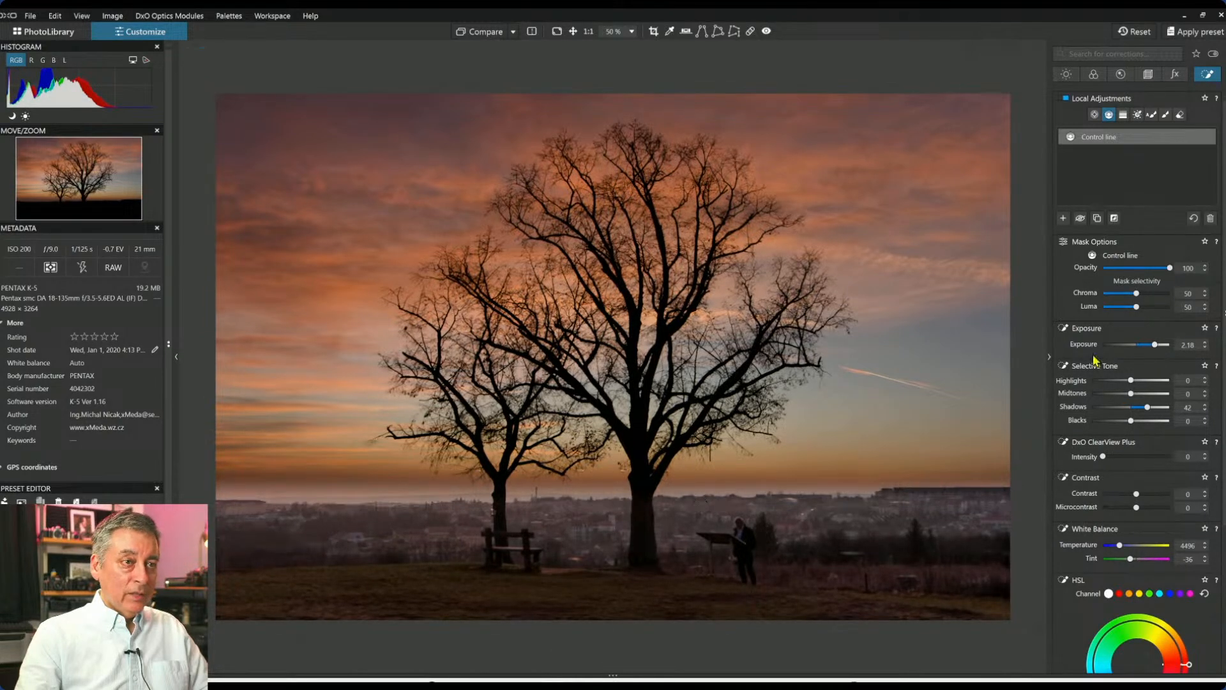
Add a second control line covering the sky, sample its color just above the horizon, and set its exposure to 1.06.
{"action": "left_click", "coordinate": [1063, 218]}
{"action": "left_click_drag", "start_coordinate": [820, 474], "coordinate": [820, 537]}
{"action": "left_click_drag", "start_coordinate": [821, 494], "coordinate": [840, 451]}
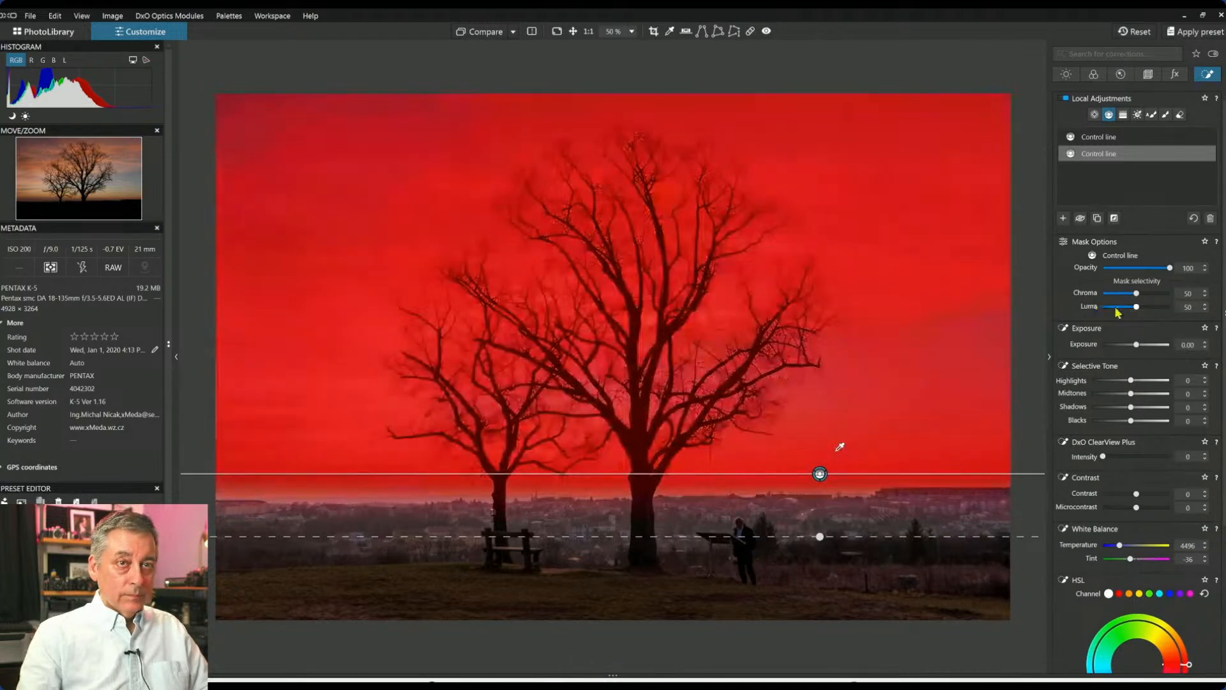
{"action": "left_click", "coordinate": [1141, 345]}
{"action": "left_click_drag", "start_coordinate": [1141, 347], "coordinate": [1147, 346]}
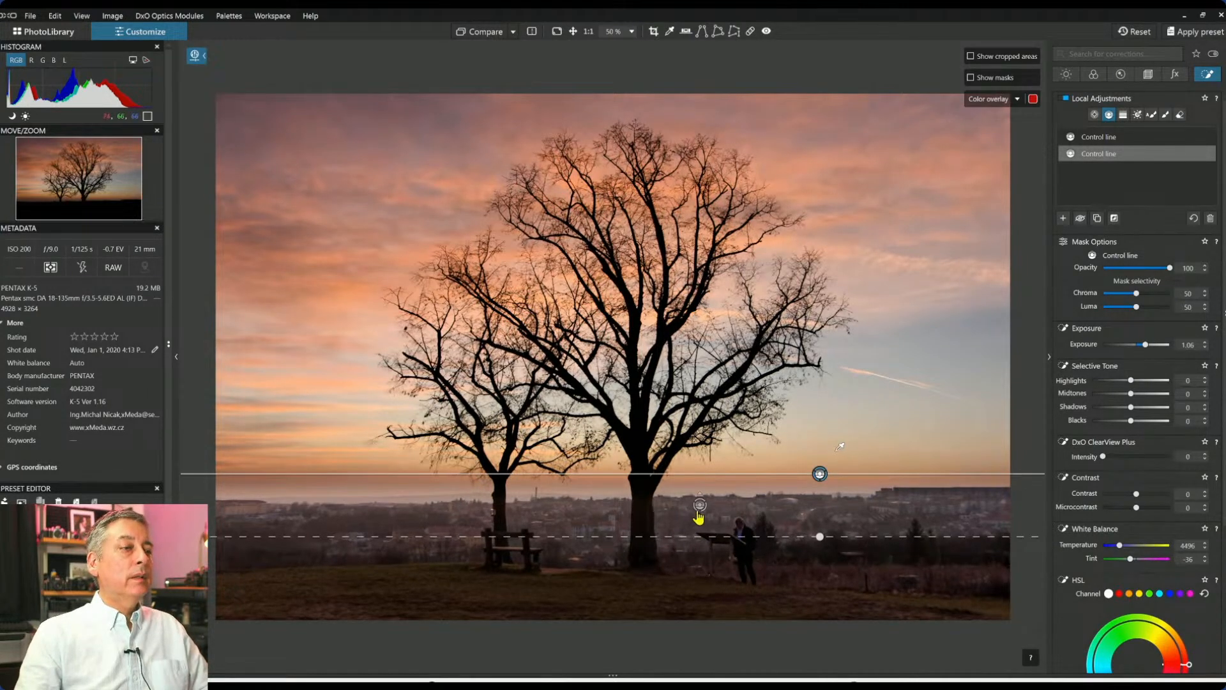
Shift the foreground control line slightly lower and compare the photo with its uncorrected version.
{"action": "left_click_drag", "start_coordinate": [701, 508], "coordinate": [696, 518]}
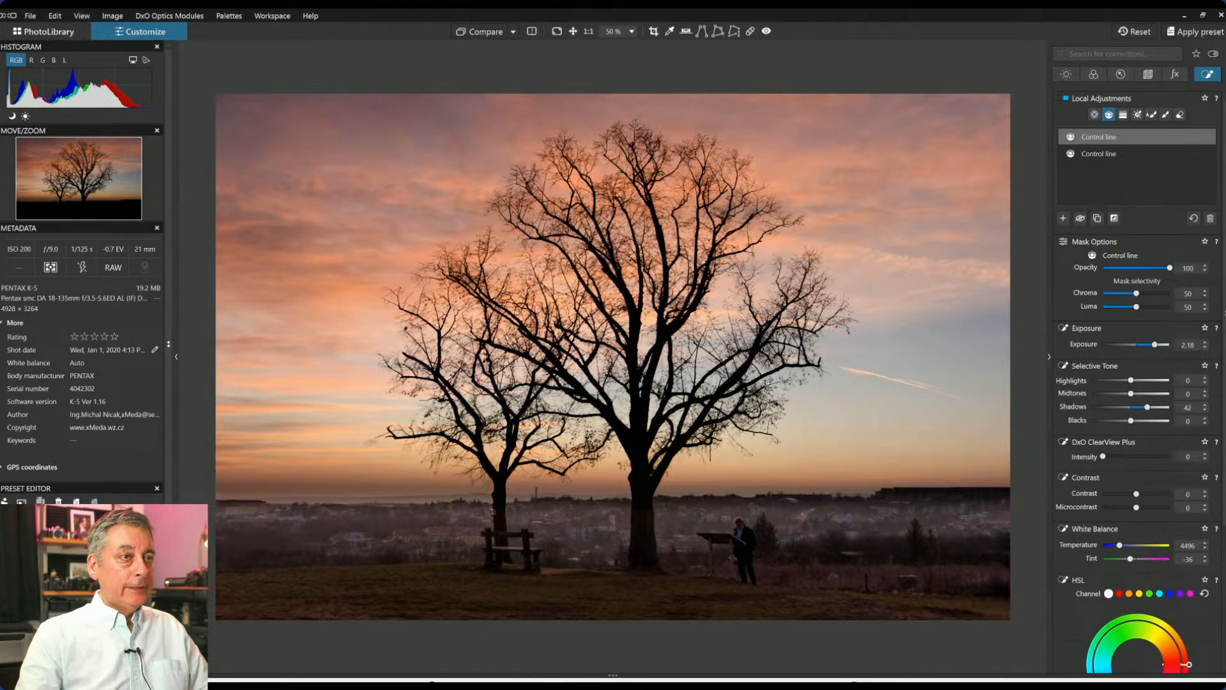
{"action": "left_click", "coordinate": [486, 33]}
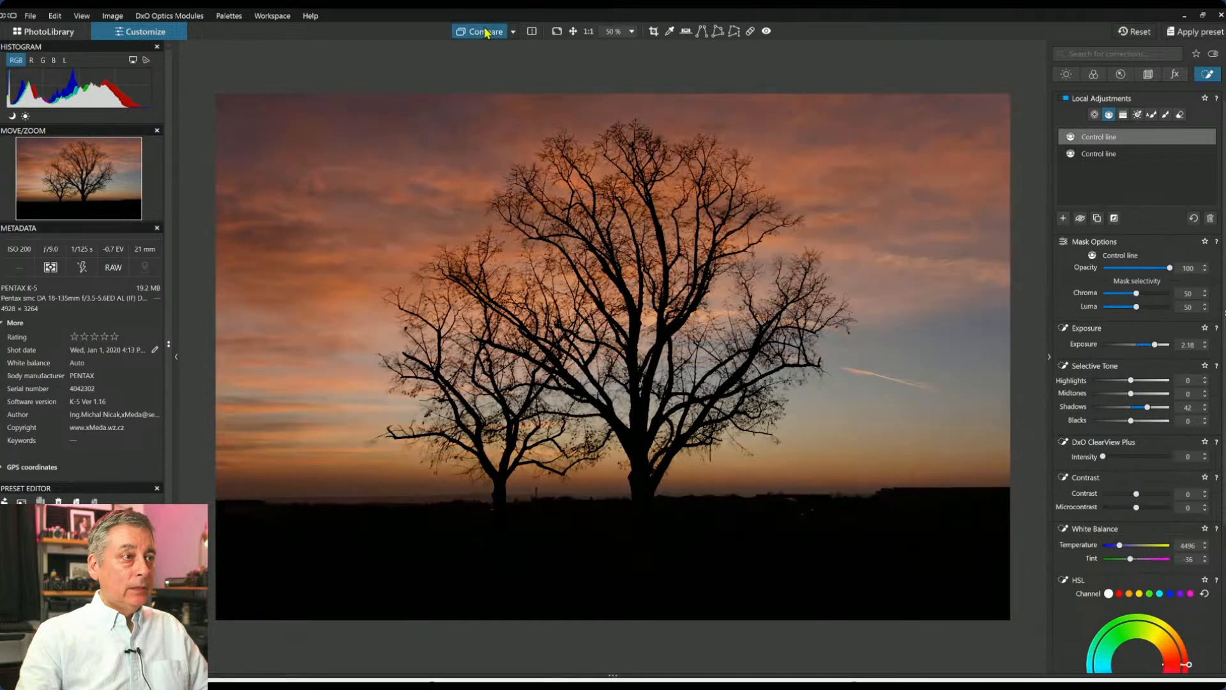
{"action": "left_click", "coordinate": [486, 34]}
{"action": "left_click", "coordinate": [487, 34]}
{"action": "left_click", "coordinate": [486, 33]}
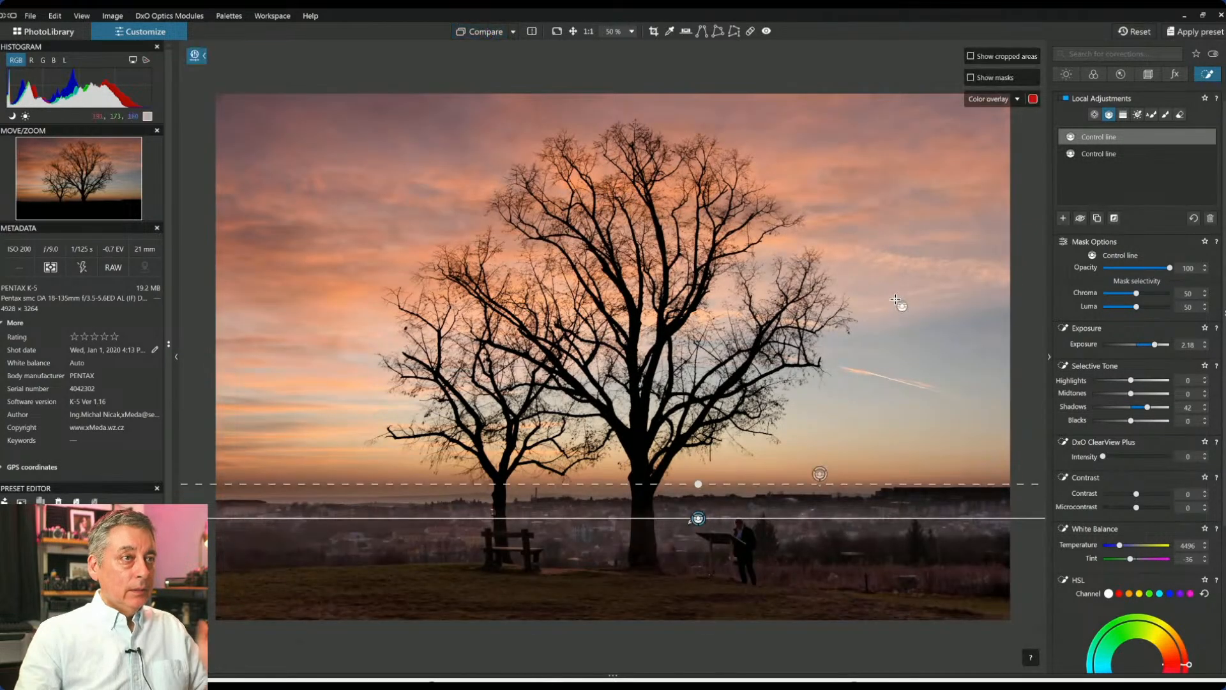
For the sky control line, set ClearView Plus intensity to 51, midtones to 35 and highlights to 41.
{"action": "left_click", "coordinate": [823, 475]}
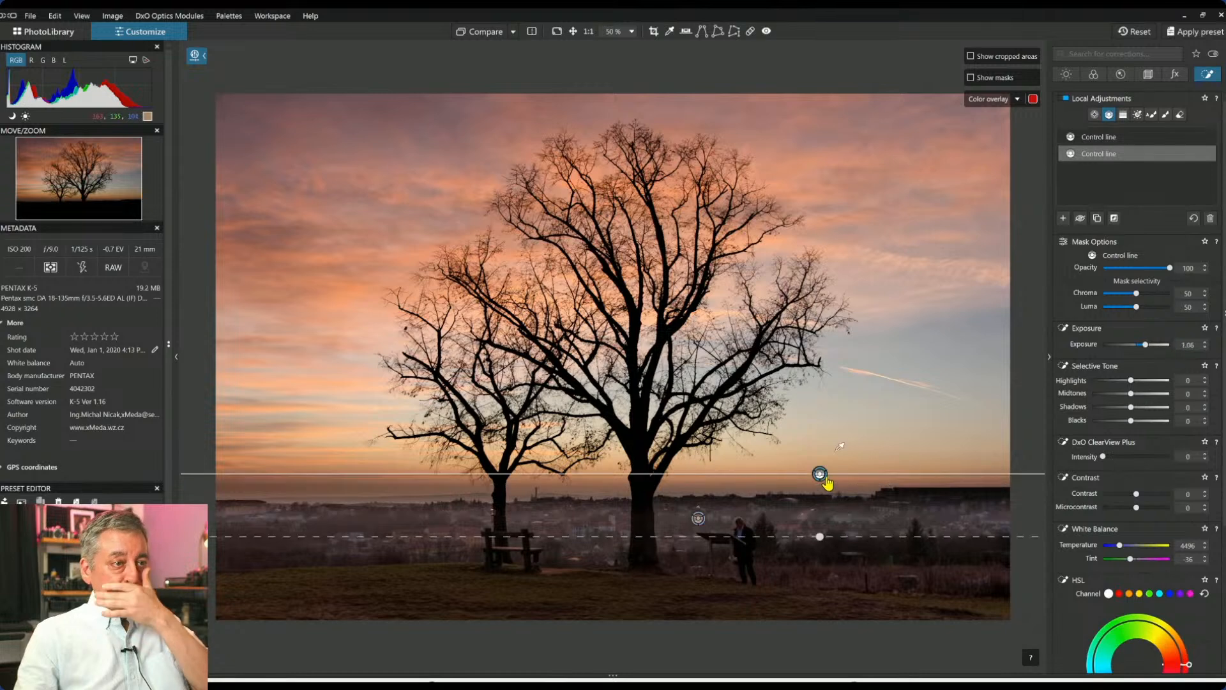
{"action": "left_click_drag", "start_coordinate": [1119, 458], "coordinate": [1140, 459]}
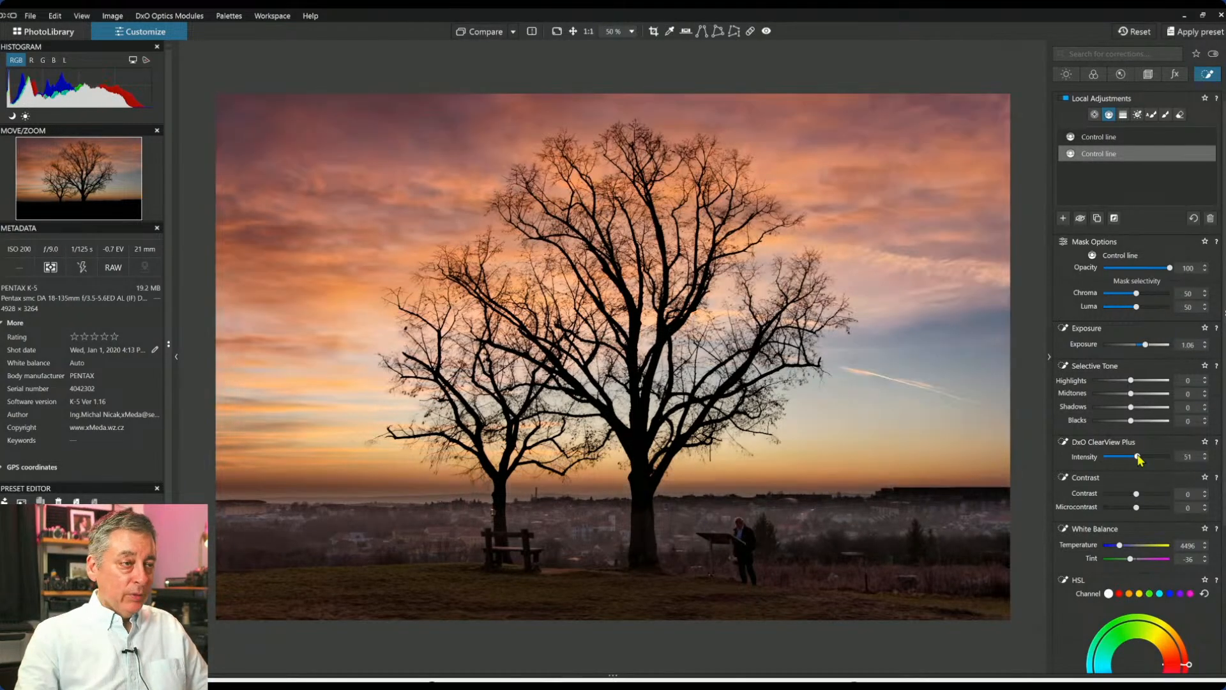
{"action": "left_click", "coordinate": [1156, 381]}
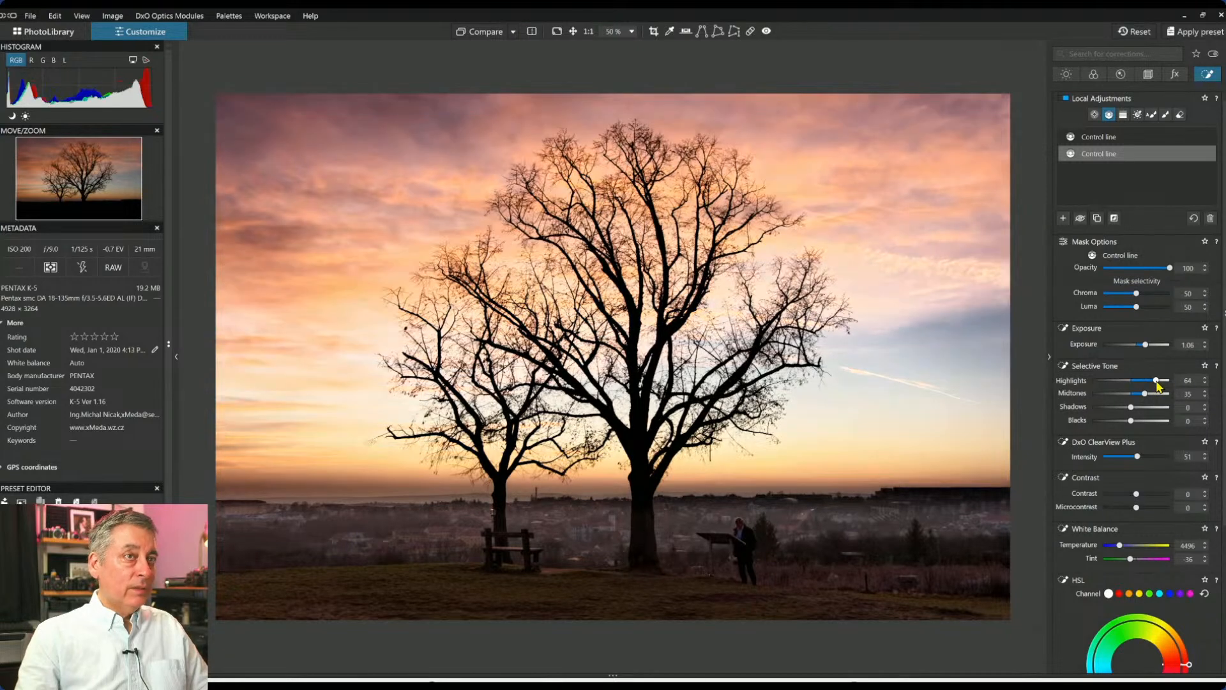
{"action": "left_click_drag", "start_coordinate": [1158, 386], "coordinate": [1148, 384]}
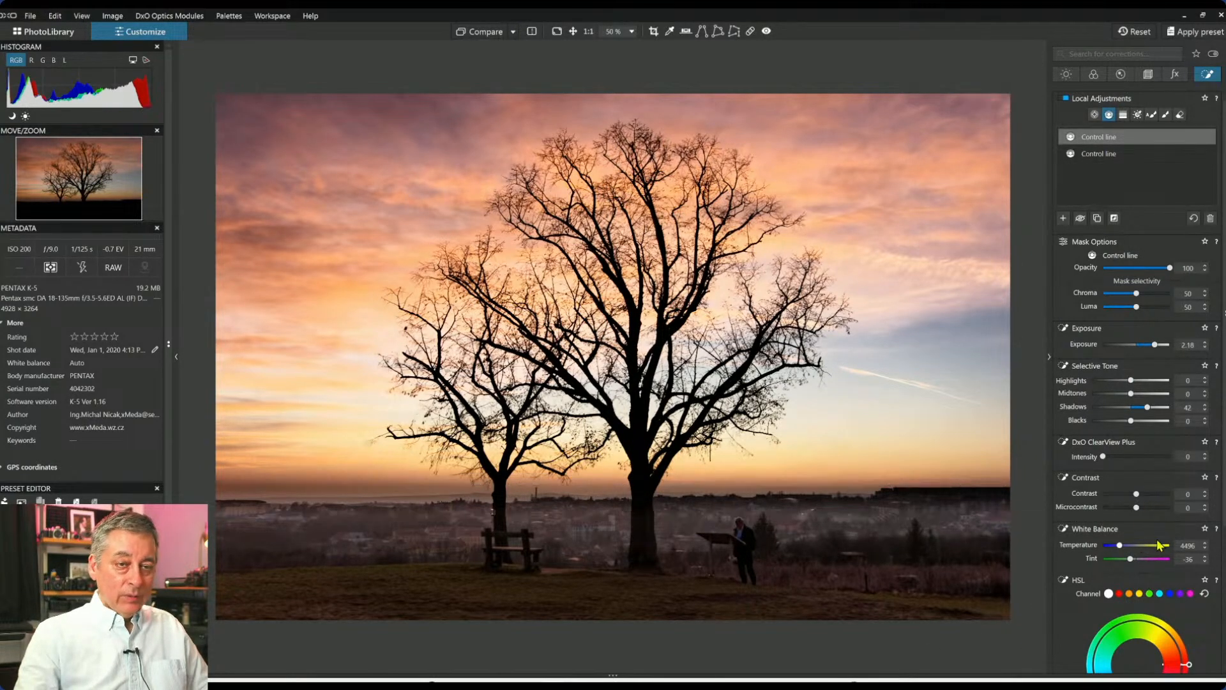
For the foreground control line, set ClearView Plus intensity to 73 and shadows to 55.
{"action": "left_click", "coordinate": [1153, 457]}
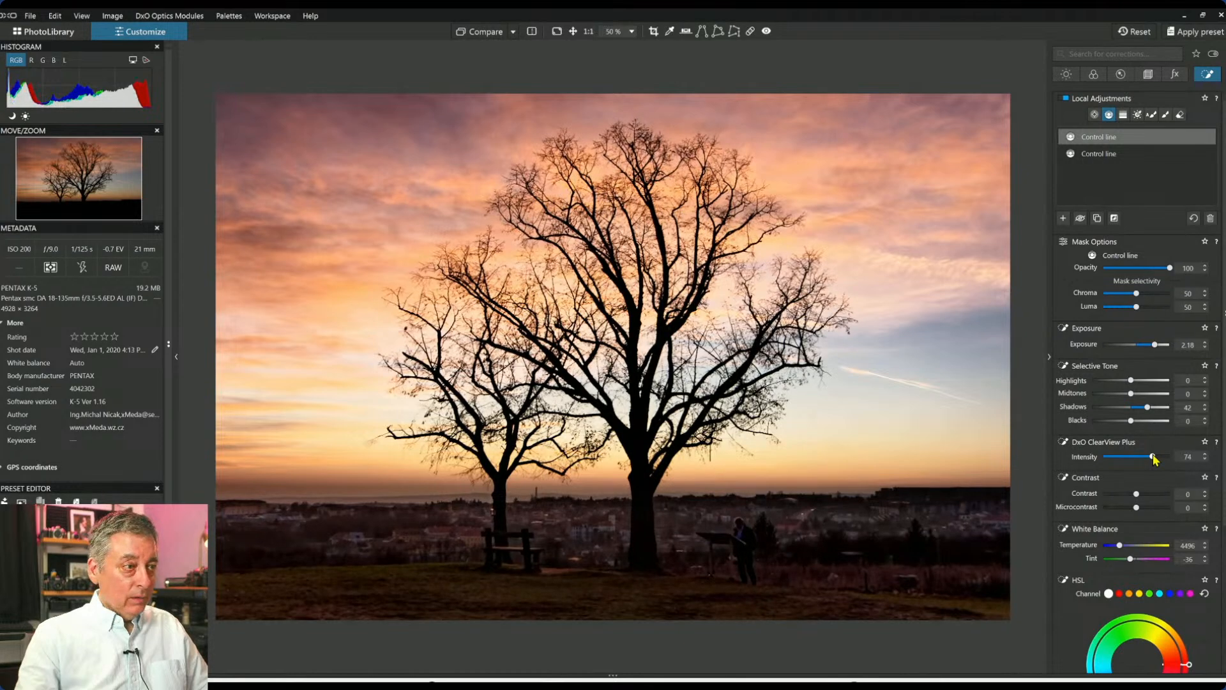
{"action": "left_click_drag", "start_coordinate": [1160, 454], "coordinate": [1153, 457]}
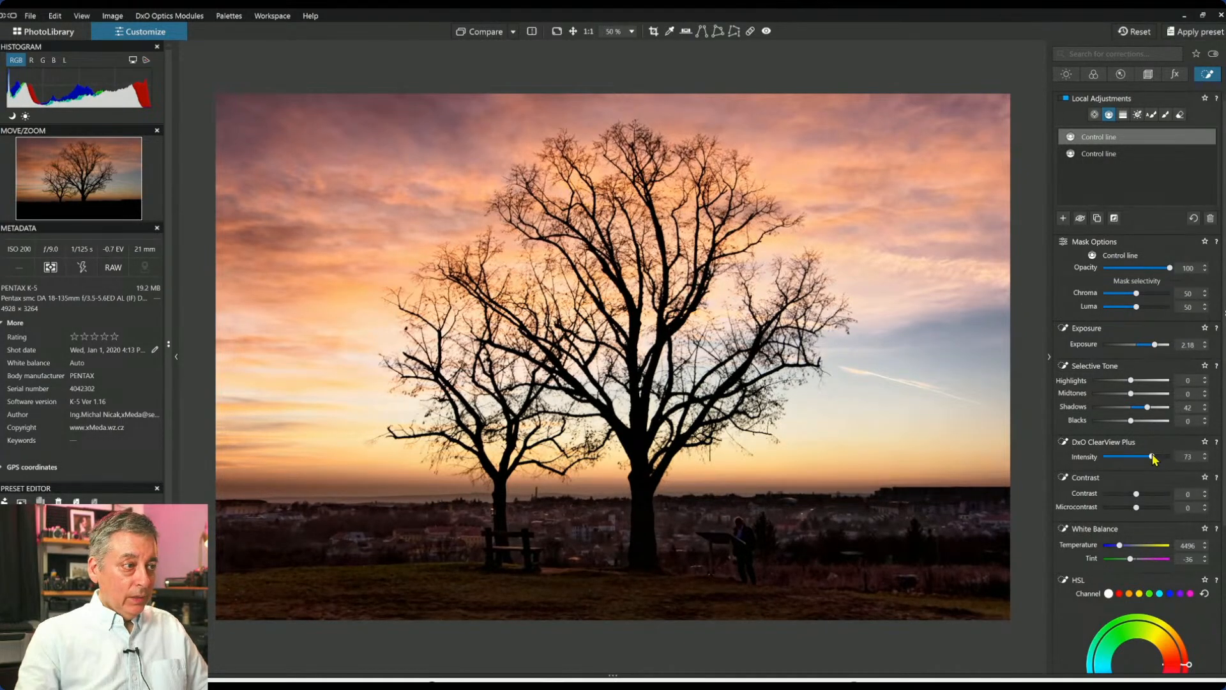
{"action": "left_click_drag", "start_coordinate": [1149, 412], "coordinate": [1153, 409]}
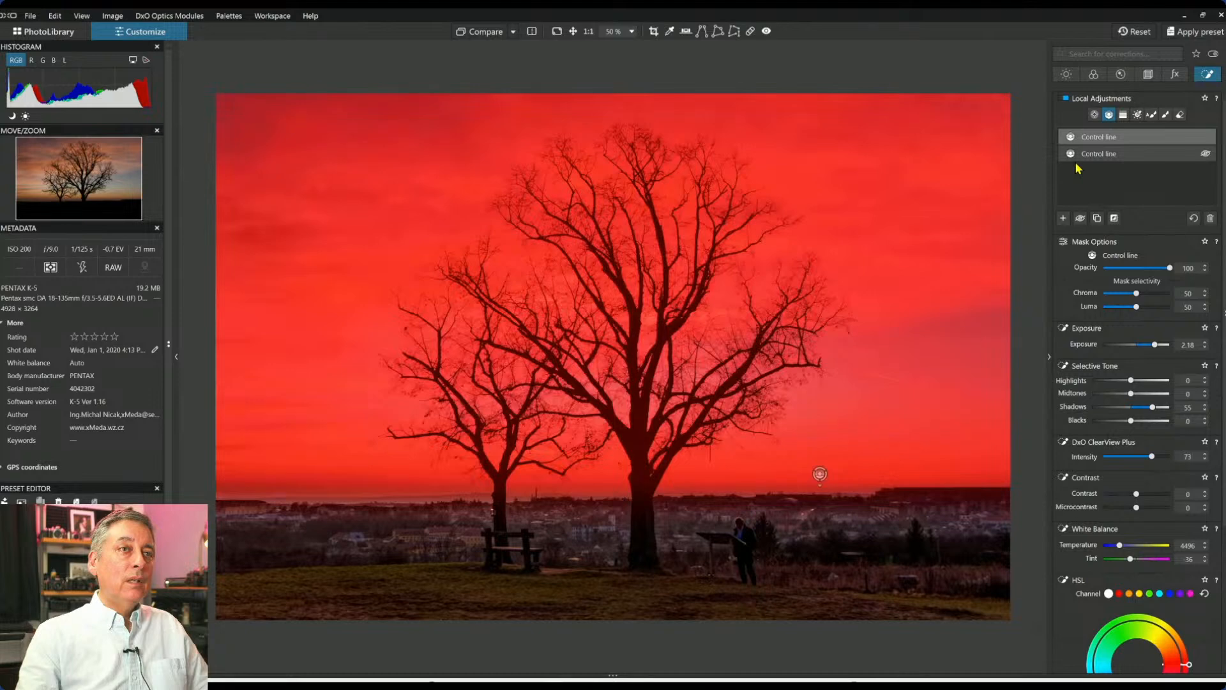
Refine the sky control line with ClearView Plus 54, microcontrast 59, highlights 42, shadows 4, blacks -9, temperature 3996 and tint -26.
{"action": "left_click", "coordinate": [1079, 156]}
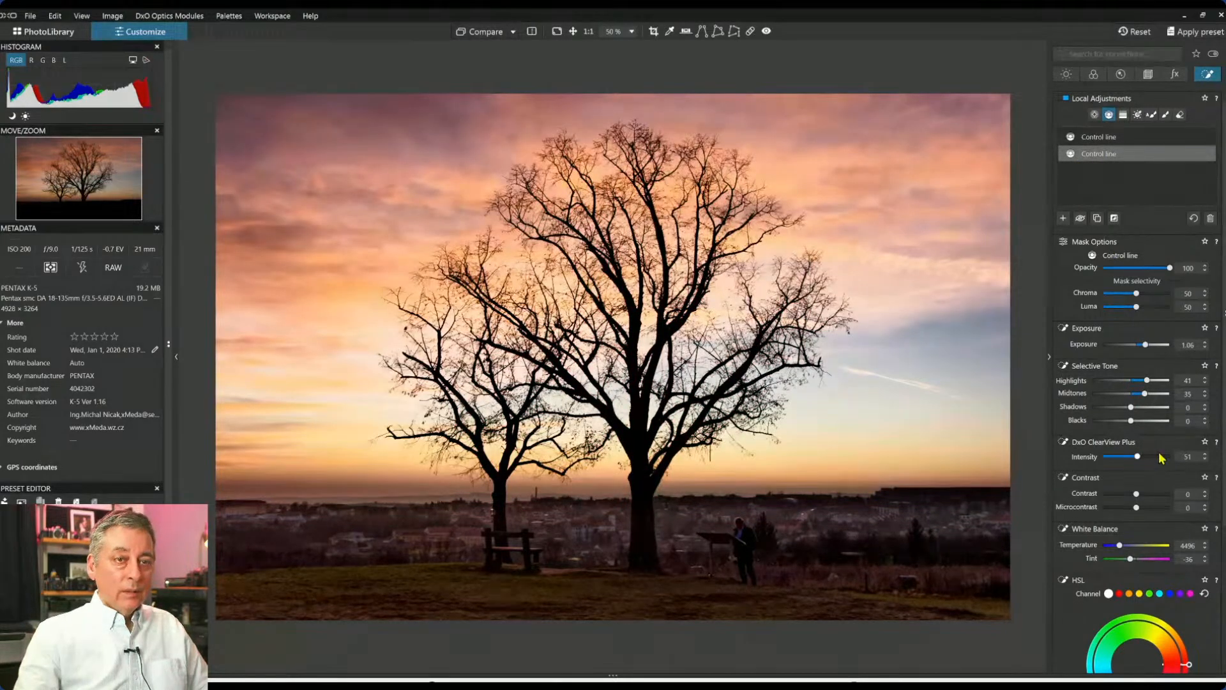
{"action": "left_click_drag", "start_coordinate": [1147, 458], "coordinate": [1140, 461]}
{"action": "left_click_drag", "start_coordinate": [1137, 507], "coordinate": [1156, 508]}
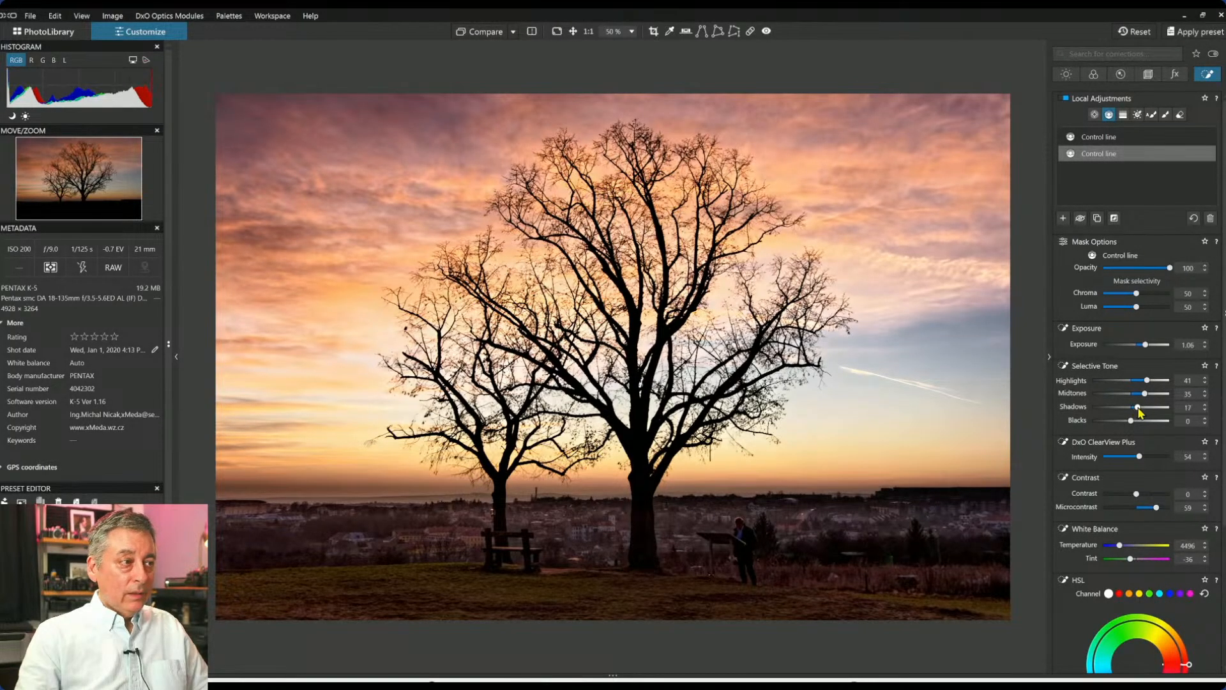
{"action": "left_click_drag", "start_coordinate": [1138, 408], "coordinate": [1130, 427]}
{"action": "left_click_drag", "start_coordinate": [1148, 381], "coordinate": [1154, 385]}
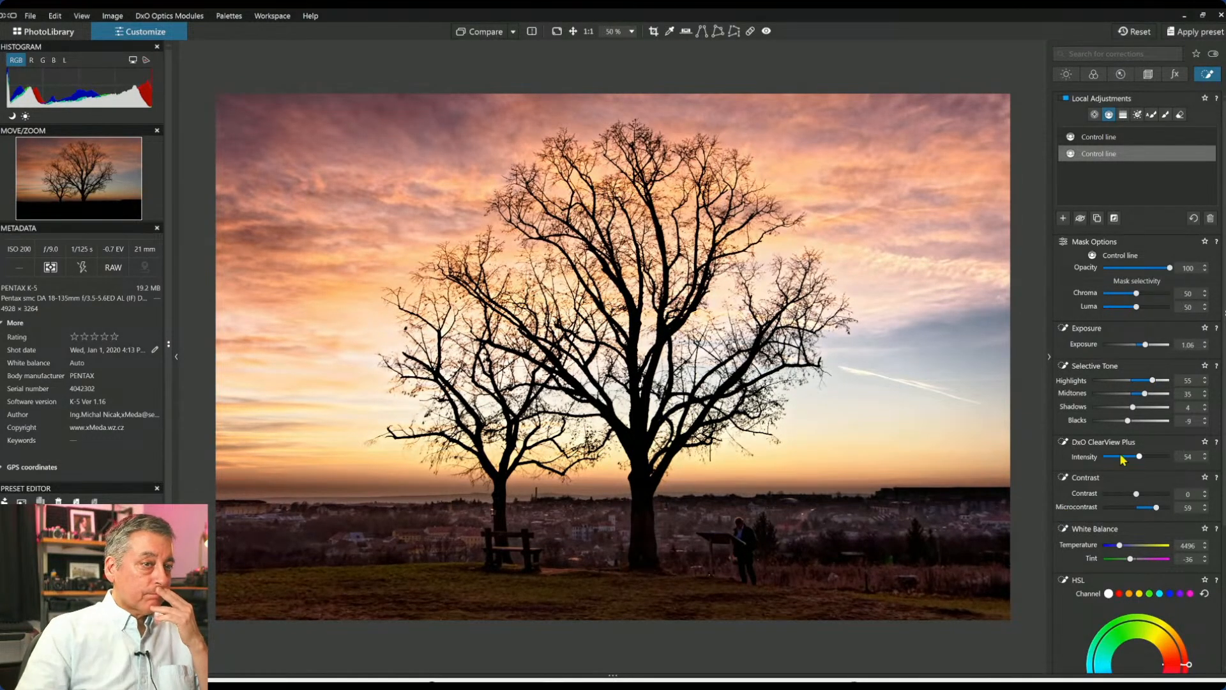
{"action": "left_click_drag", "start_coordinate": [1154, 382], "coordinate": [1150, 384]}
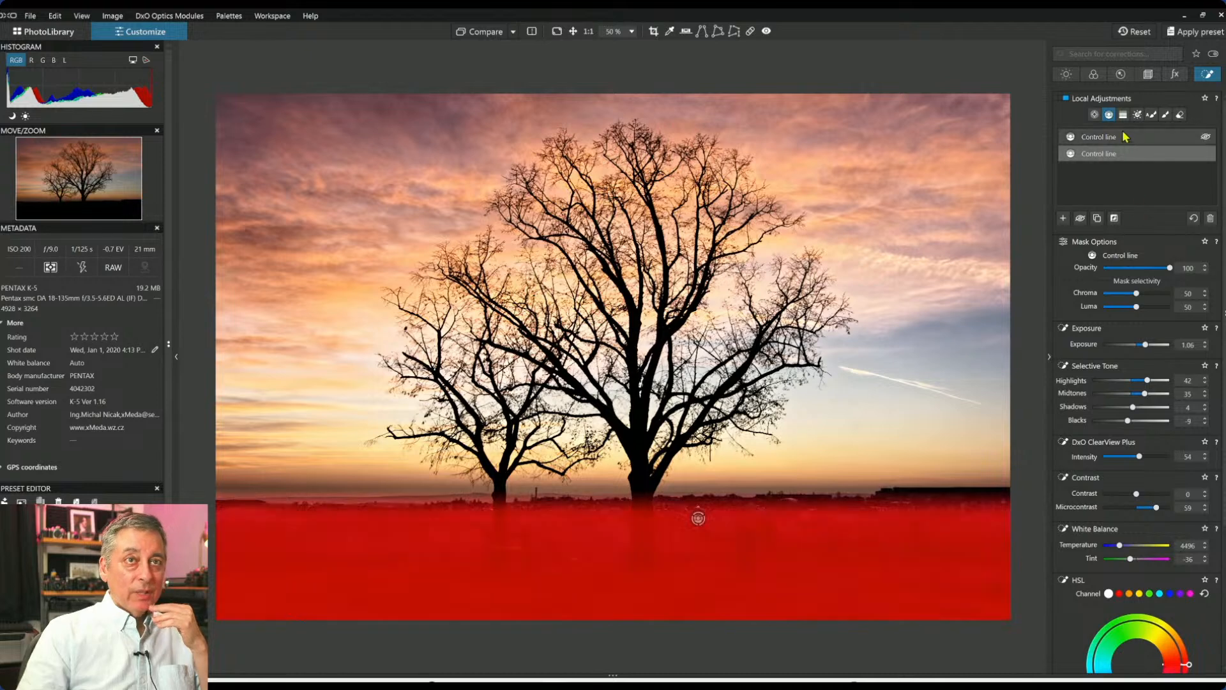
{"action": "scroll", "coordinate": [1144, 437], "scroll_direction": "down", "scroll_amount": 2}
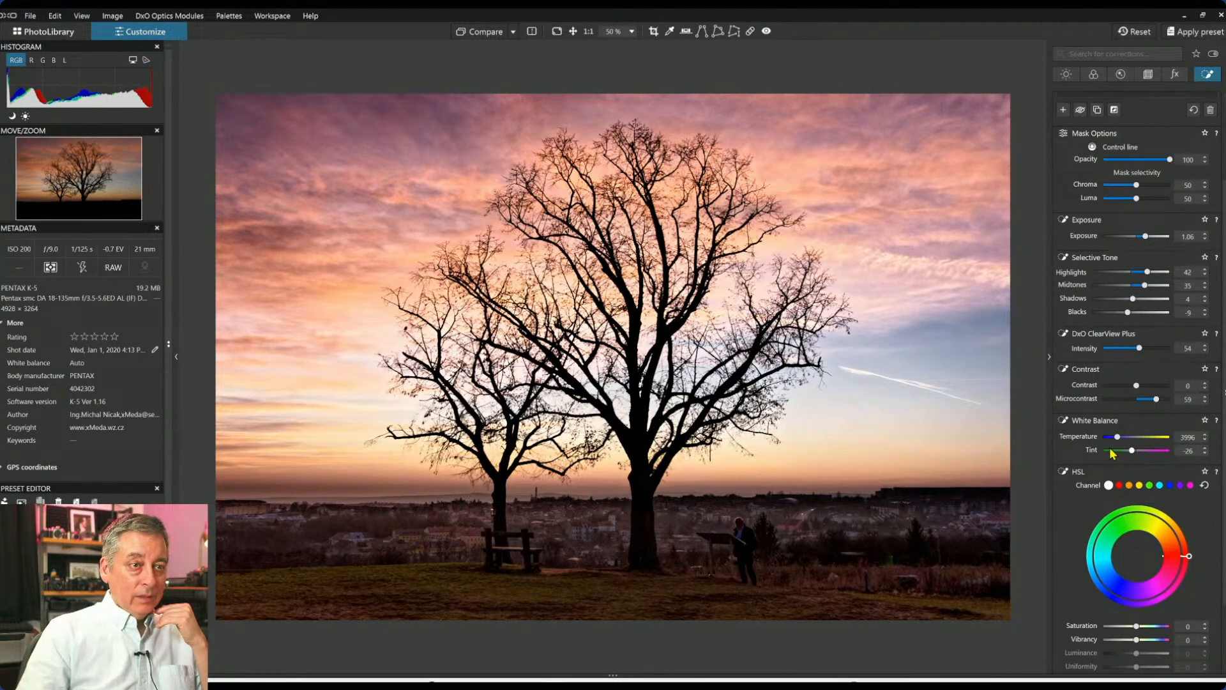
Repair a small spot in the sky below the contrail using the 21 px retouch brush in Repair mode.
{"action": "scroll", "coordinate": [821, 412], "scroll_direction": "up", "scroll_amount": 1}
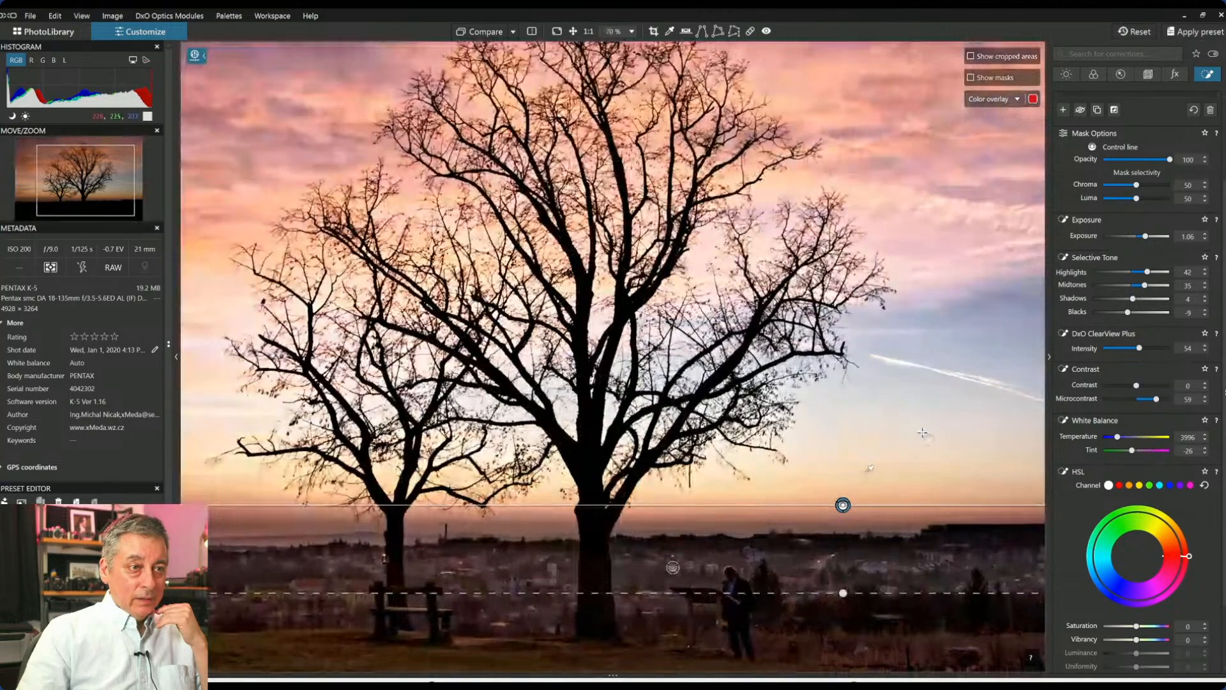
{"action": "left_click", "coordinate": [750, 31]}
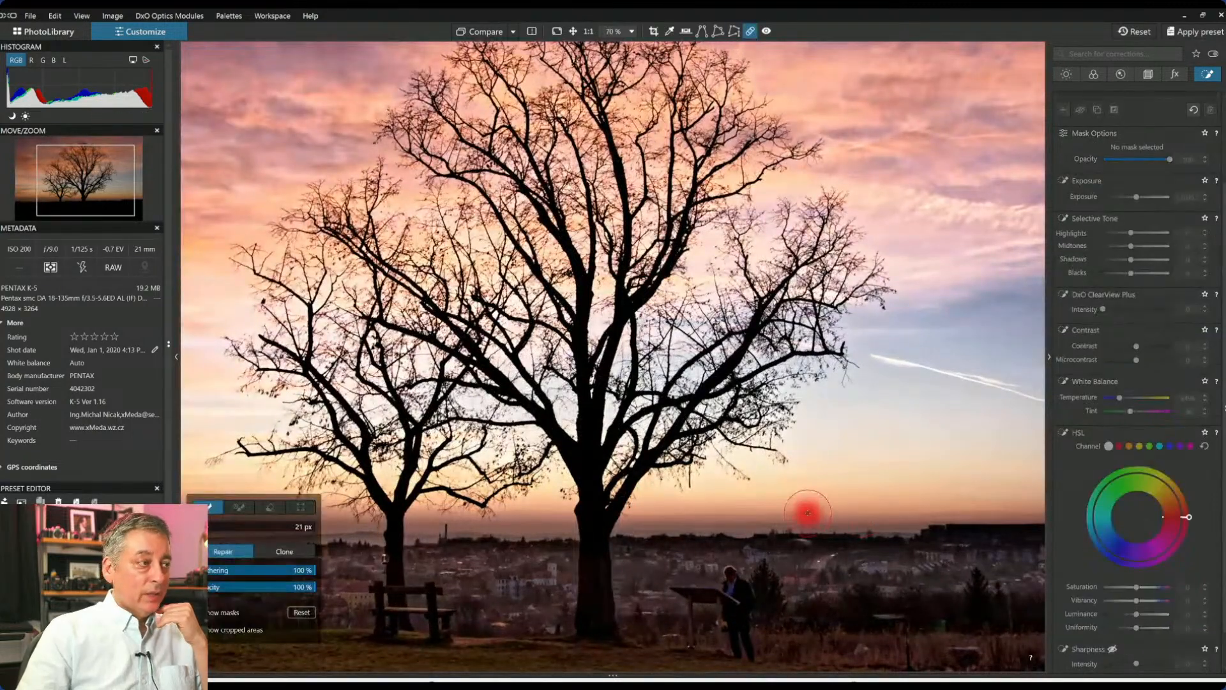
{"action": "left_click", "coordinate": [895, 434]}
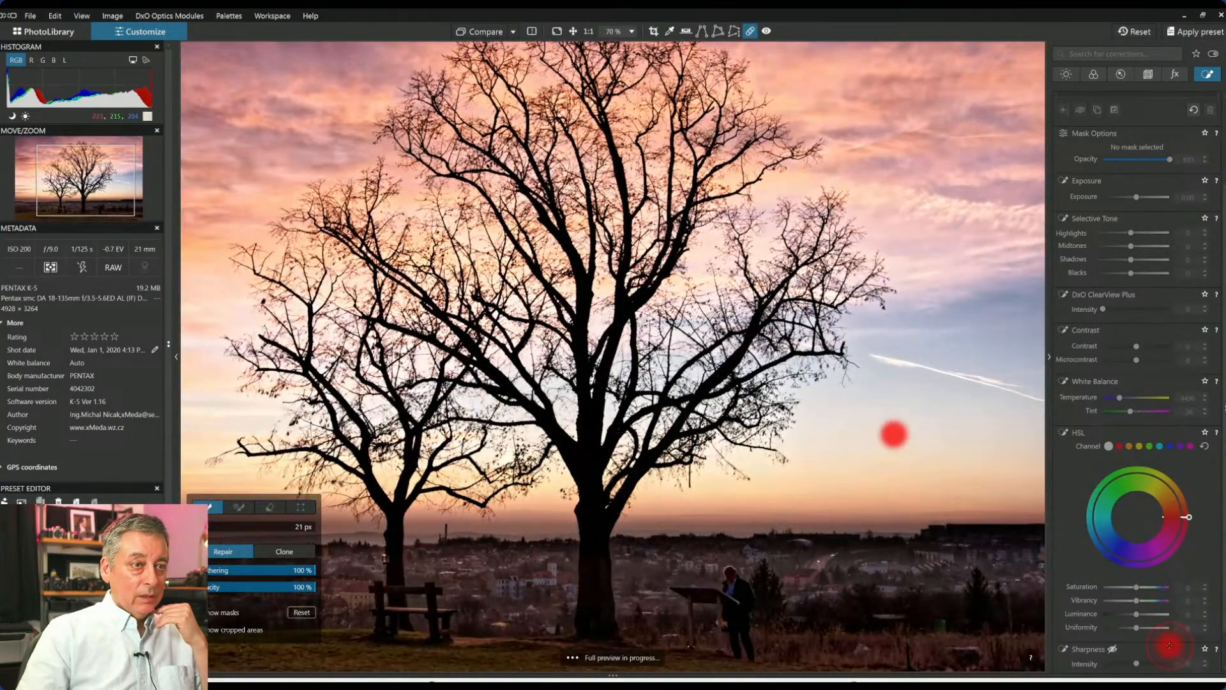
{"action": "left_click", "coordinate": [750, 32]}
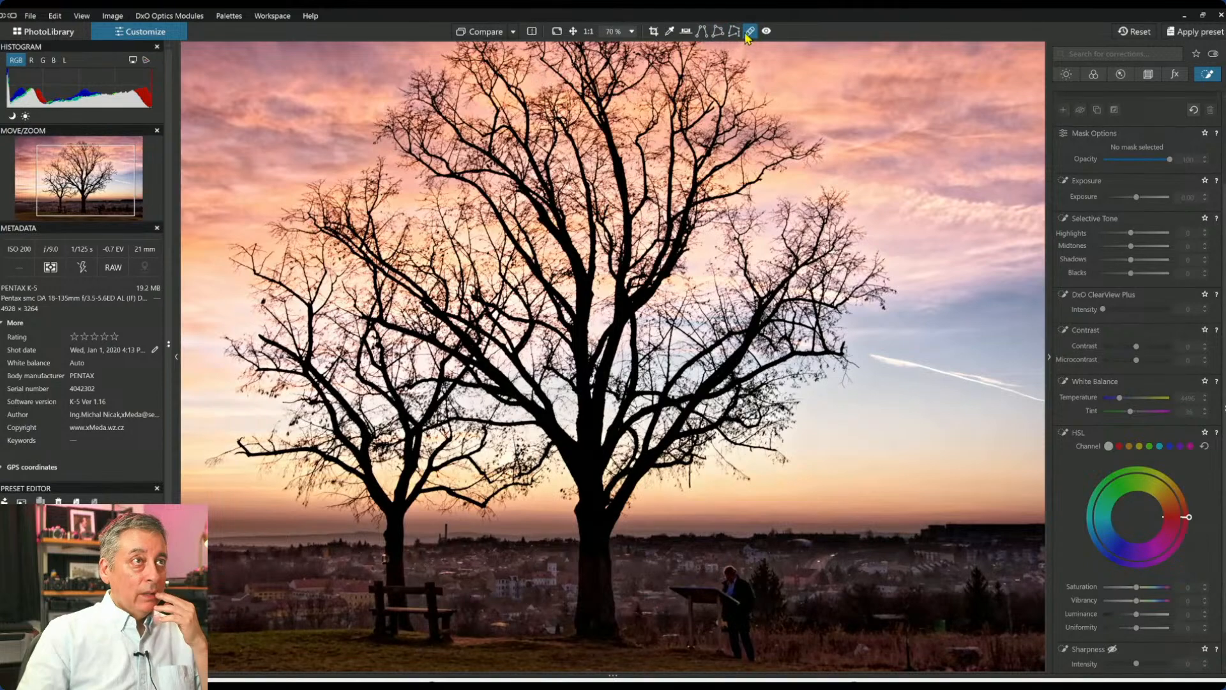
Place a control point on the grass just below the bench and set its exposure to 1.06.
{"action": "scroll", "coordinate": [722, 256], "scroll_direction": "down", "scroll_amount": 3}
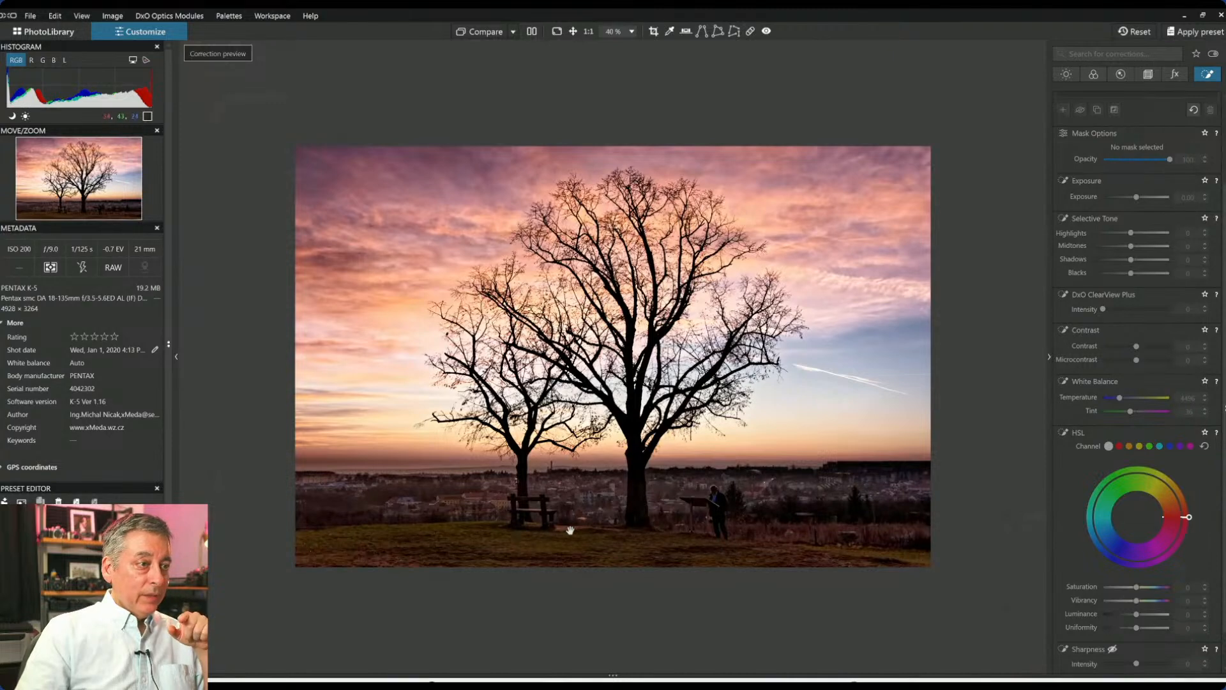
{"action": "left_click_drag", "start_coordinate": [1154, 96], "coordinate": [1165, 182]}
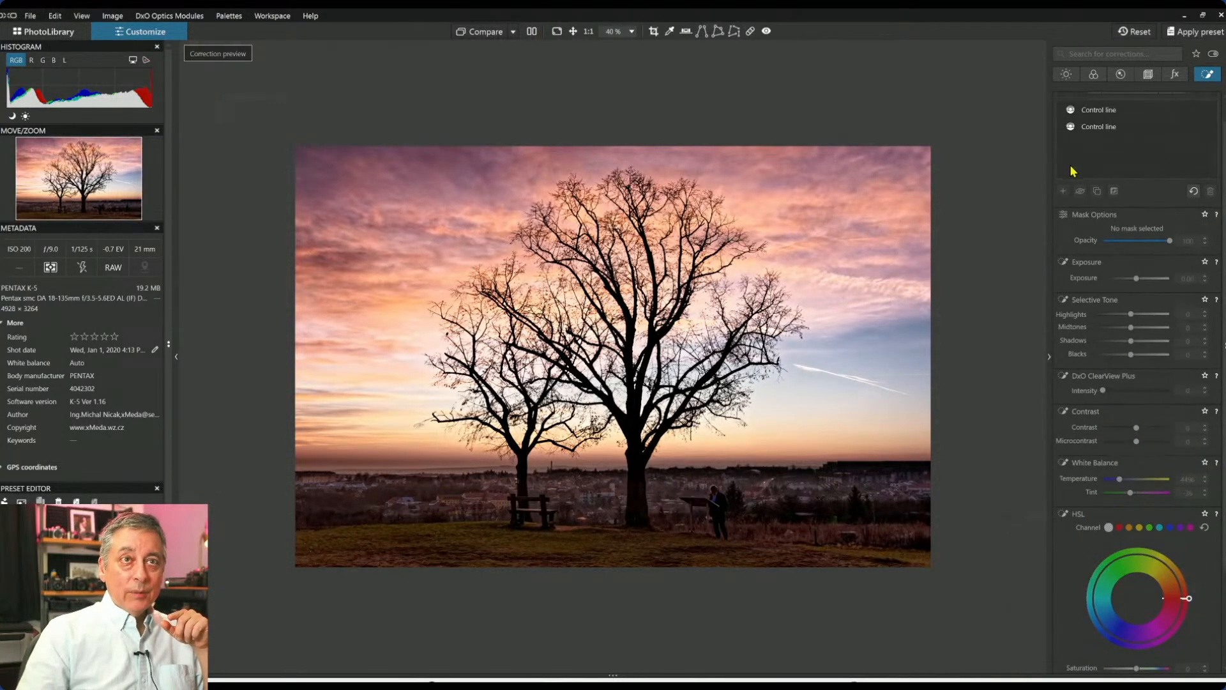
{"action": "scroll", "coordinate": [1181, 119], "scroll_direction": "up", "scroll_amount": 1}
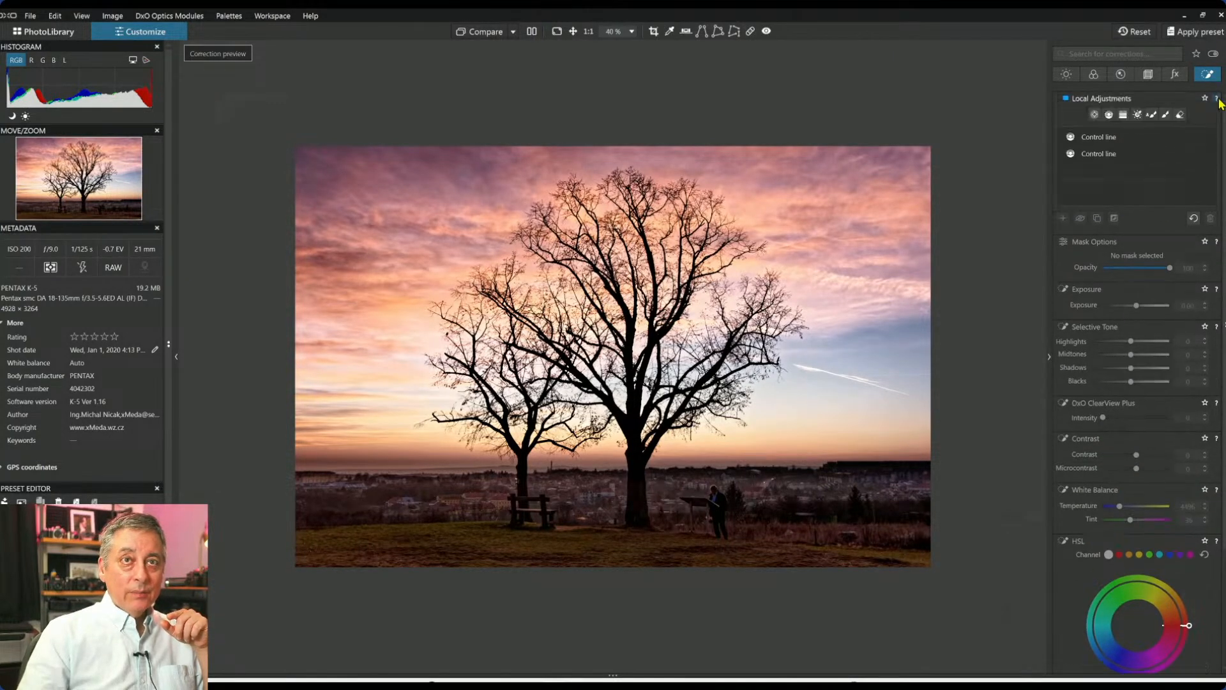
{"action": "left_click", "coordinate": [1094, 116]}
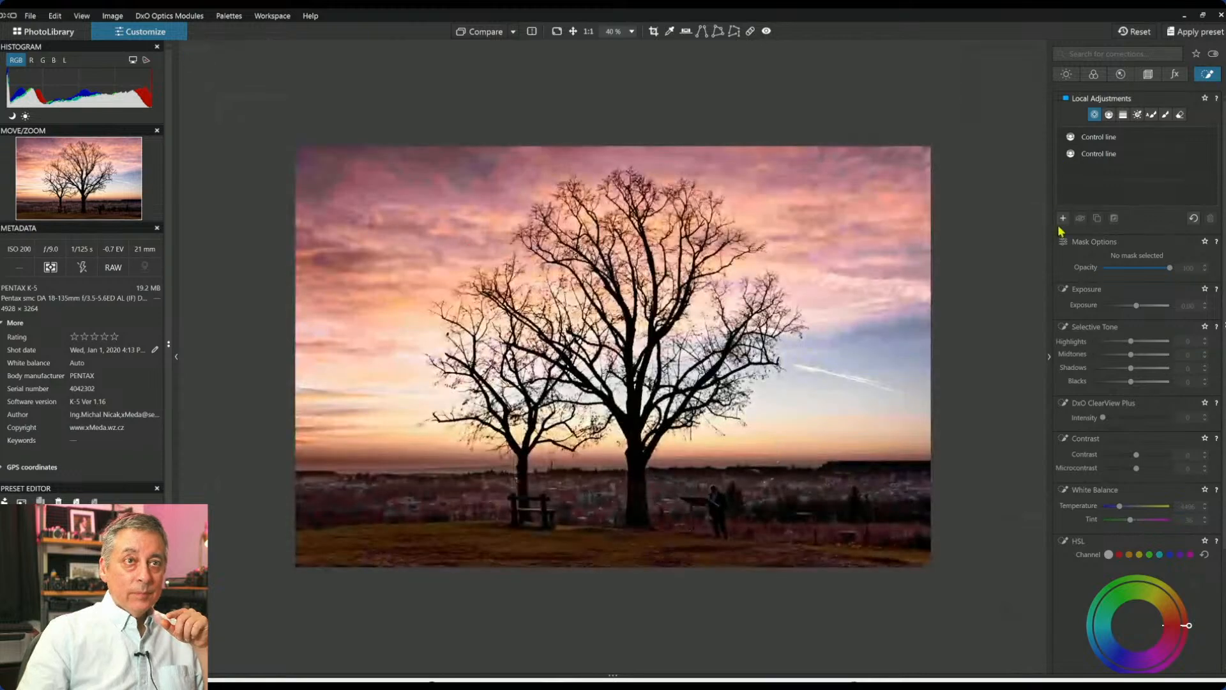
{"action": "left_click", "coordinate": [529, 538]}
{"action": "key", "text": "m"}
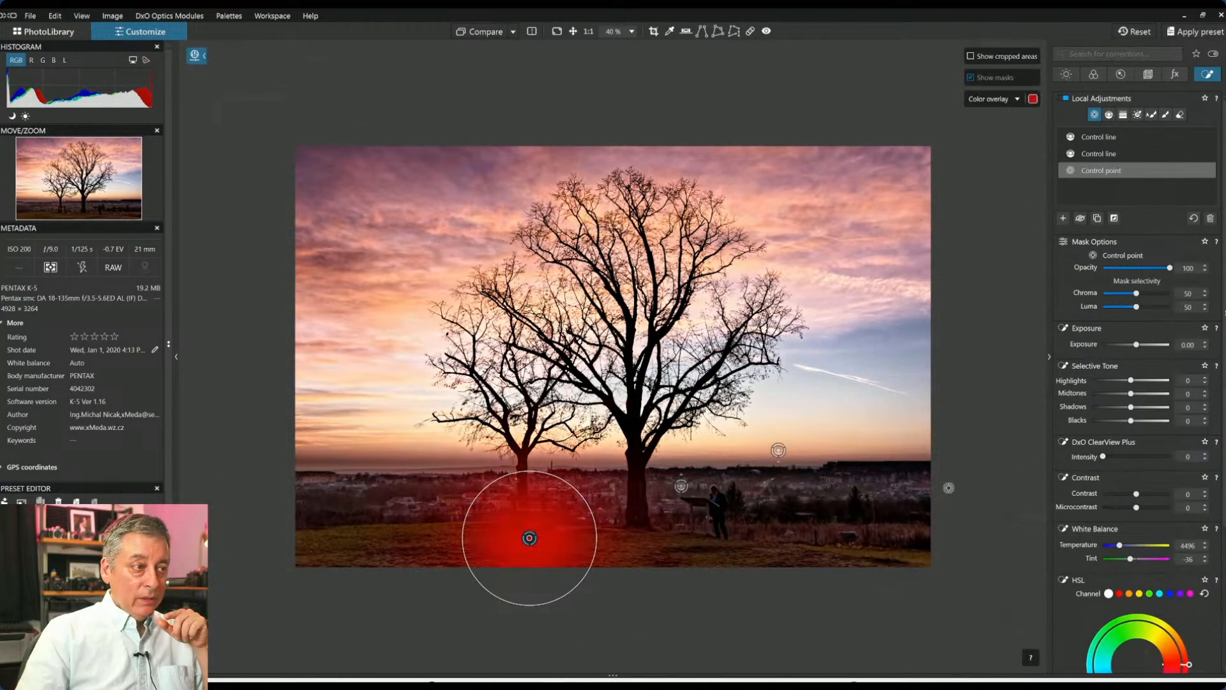
{"action": "left_click", "coordinate": [1146, 344]}
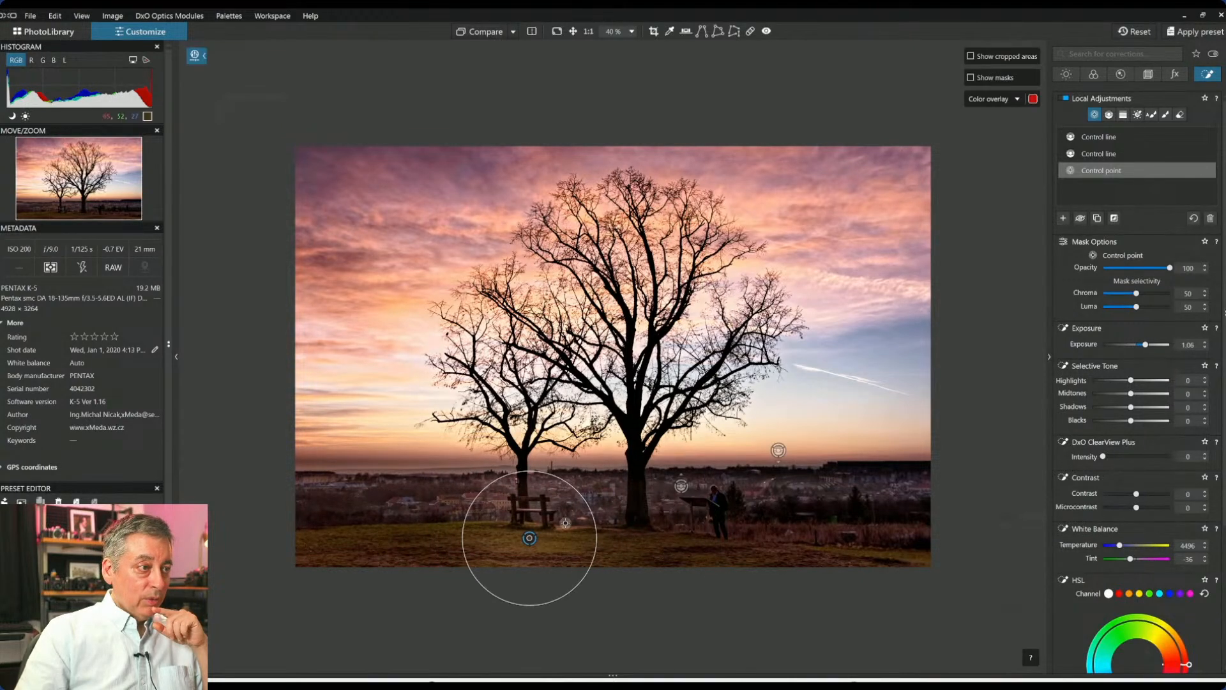
Nudge the control point closer to the bench and set its highlights to 84, midtones to 19 and temperature to 4726.
{"action": "left_click_drag", "start_coordinate": [529, 540], "coordinate": [537, 537]}
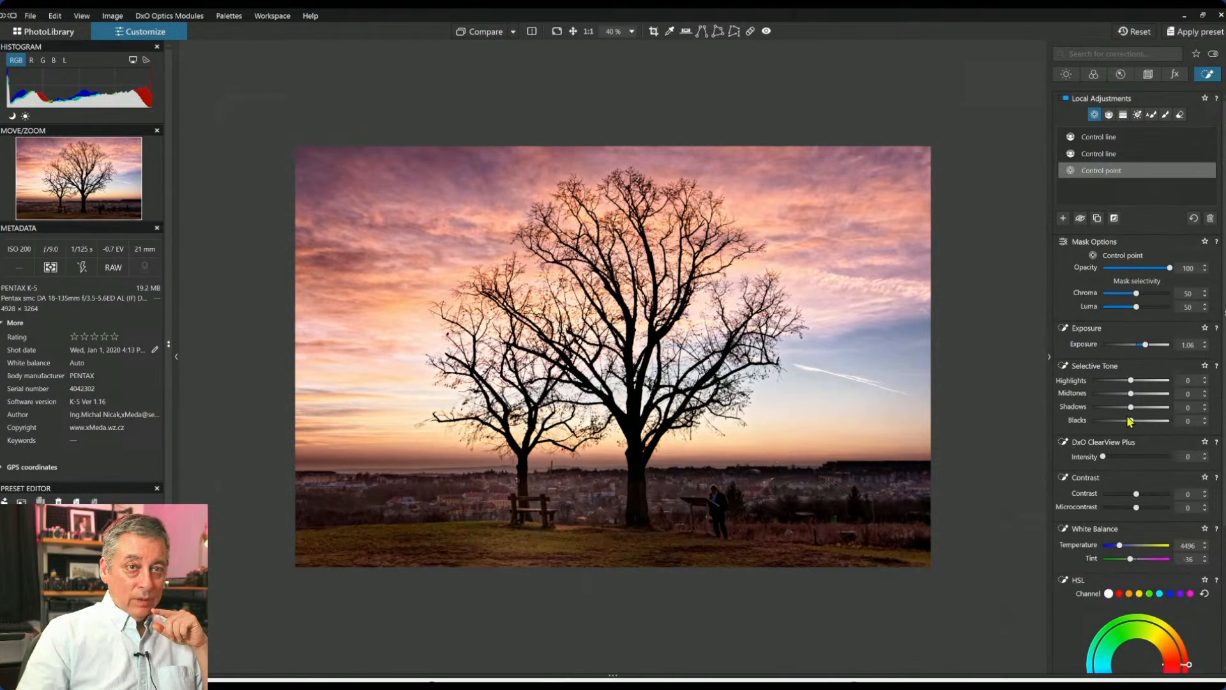
{"action": "left_click", "coordinate": [1164, 384]}
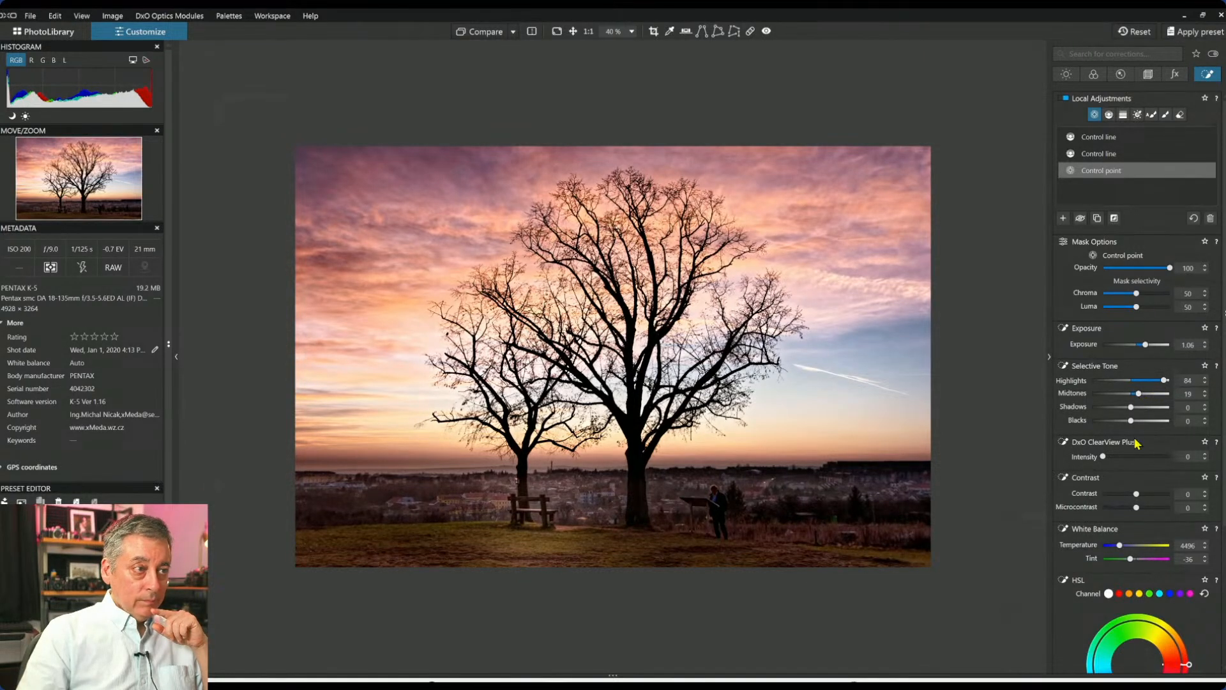
{"action": "left_click_drag", "start_coordinate": [1122, 546], "coordinate": [1123, 548]}
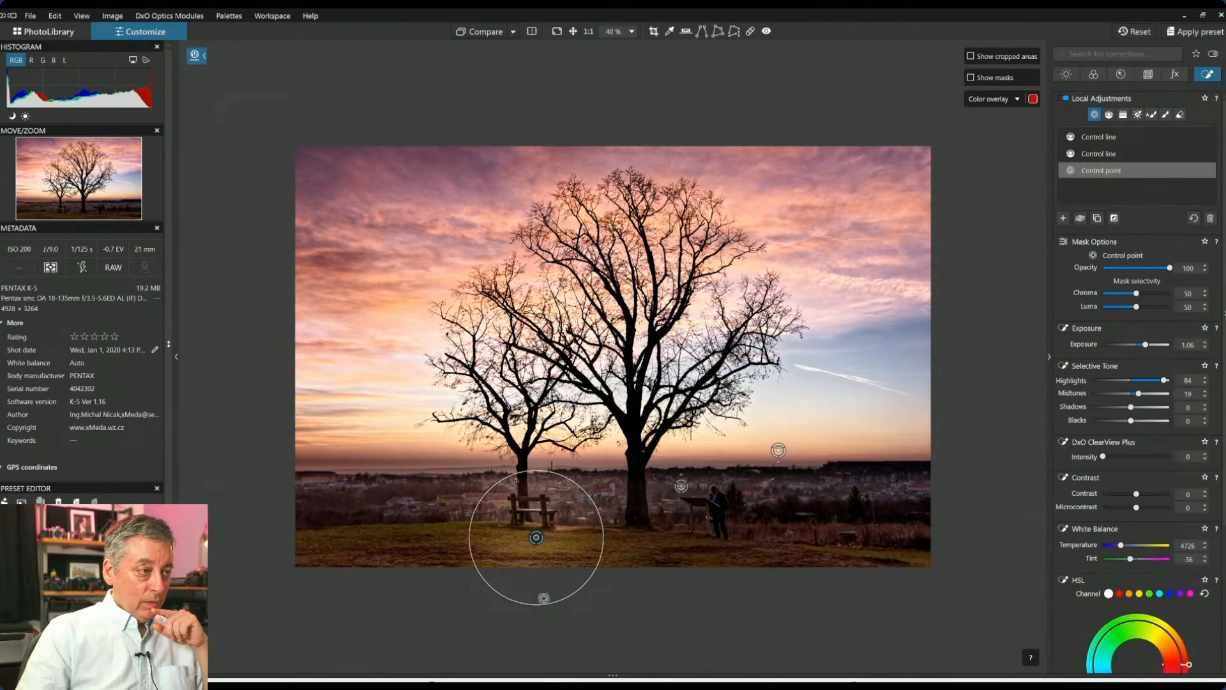
Shrink the bench control point's radius and add further points along the grass, below the main trunk and by the standing man.
{"action": "left_click_drag", "start_coordinate": [542, 602], "coordinate": [541, 579]}
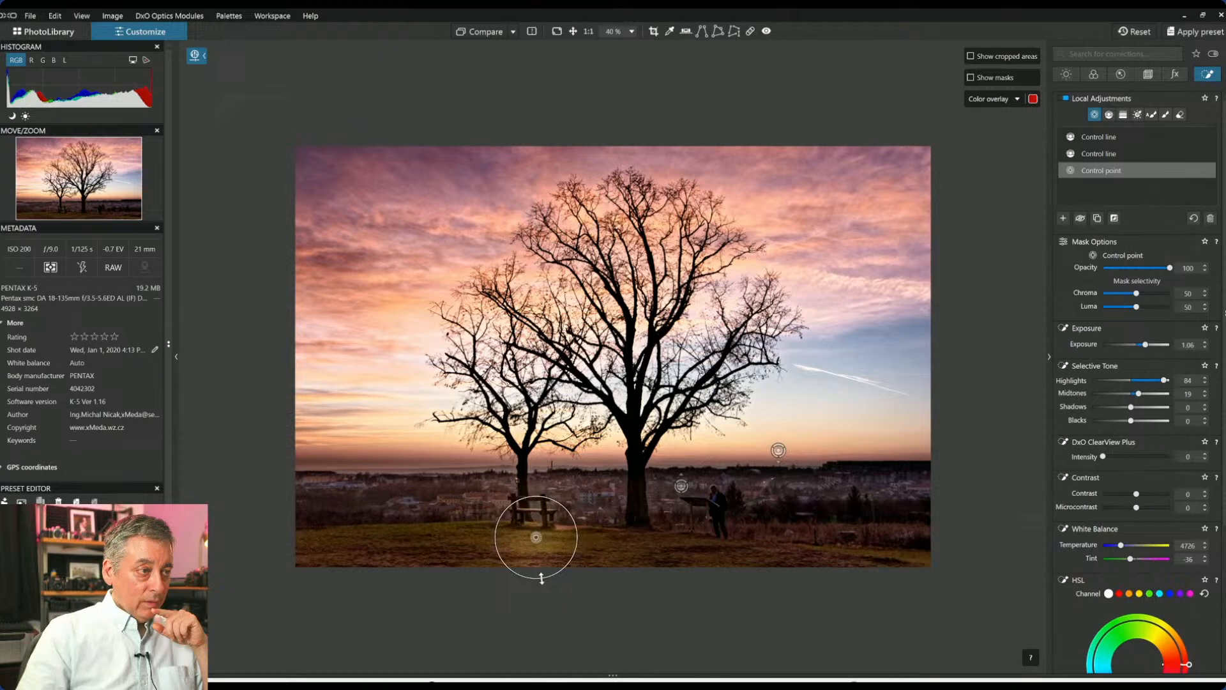
{"action": "left_click_drag", "start_coordinate": [536, 537], "coordinate": [550, 535]}
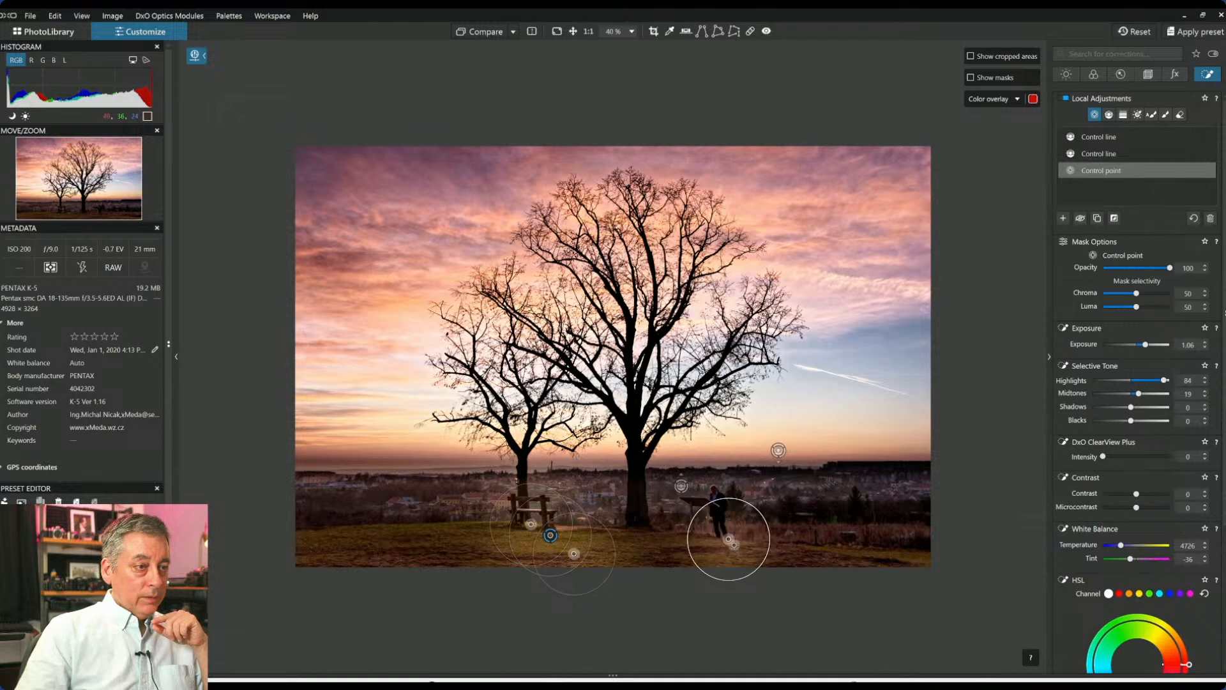
{"action": "mouse_move", "coordinate": [729, 538]}
{"action": "left_mouse_down"}
{"action": "mouse_move", "coordinate": [707, 540]}
{"action": "mouse_move", "coordinate": [729, 518]}
{"action": "left_mouse_up"}
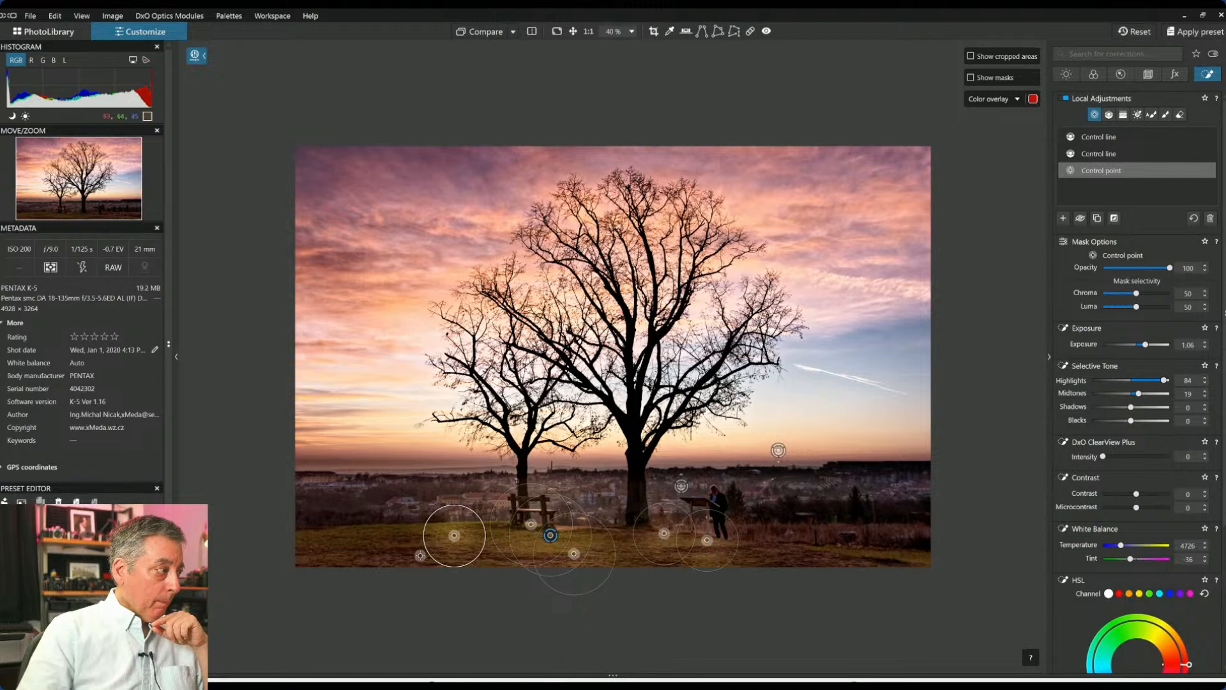
{"action": "left_click_drag", "start_coordinate": [431, 551], "coordinate": [391, 574]}
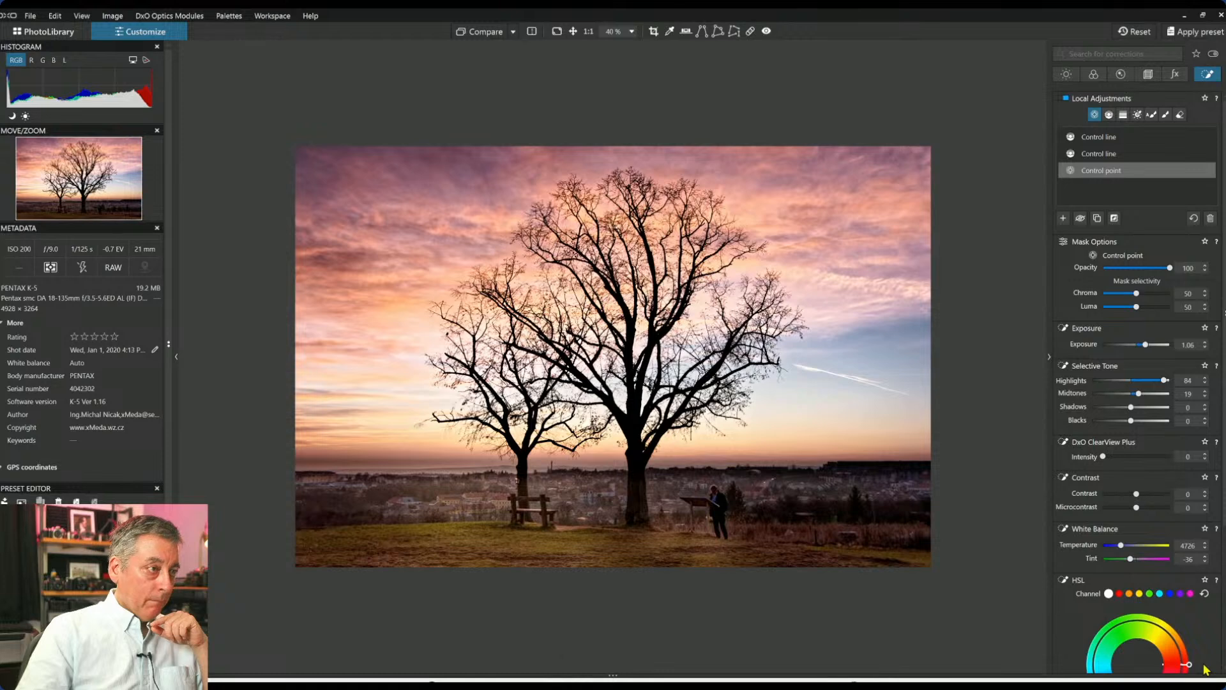
Adjust the grass points' positions and radii, enlarge the one below the bench, set the group's exposure to 0.96 and finish local adjustments.
{"action": "left_click_drag", "start_coordinate": [532, 487], "coordinate": [533, 491]}
{"action": "left_click_drag", "start_coordinate": [454, 536], "coordinate": [455, 557]}
{"action": "left_click_drag", "start_coordinate": [466, 484], "coordinate": [467, 493]}
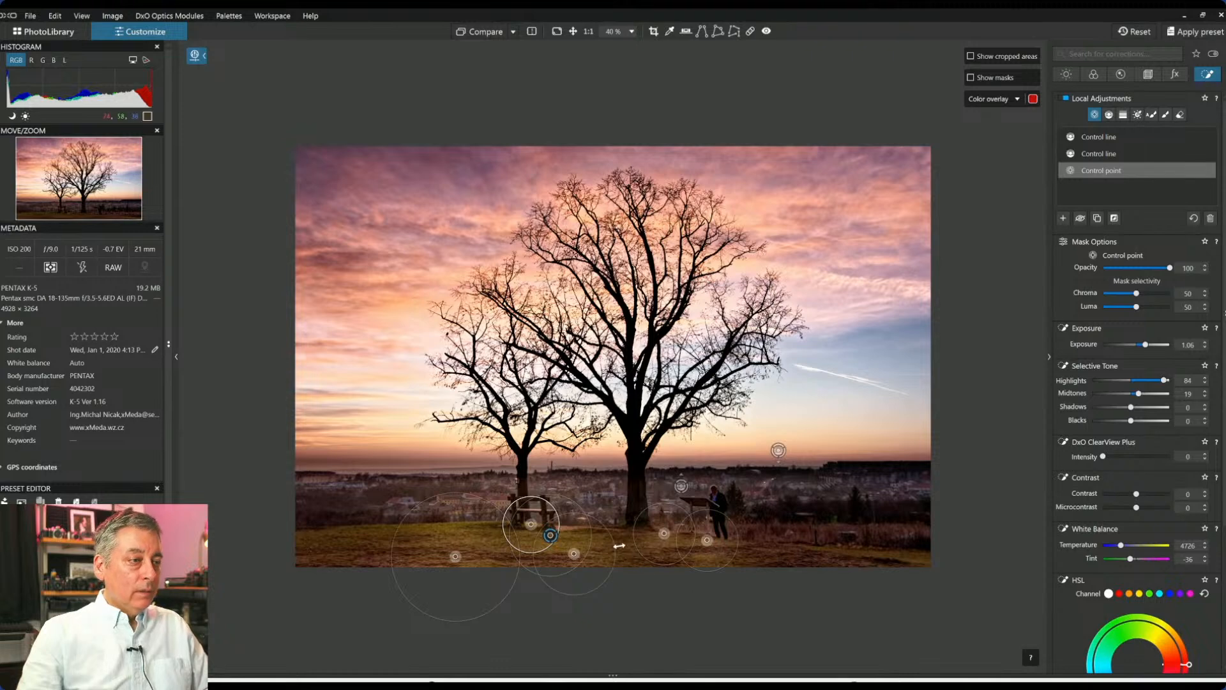
{"action": "left_click_drag", "start_coordinate": [610, 535], "coordinate": [586, 558]}
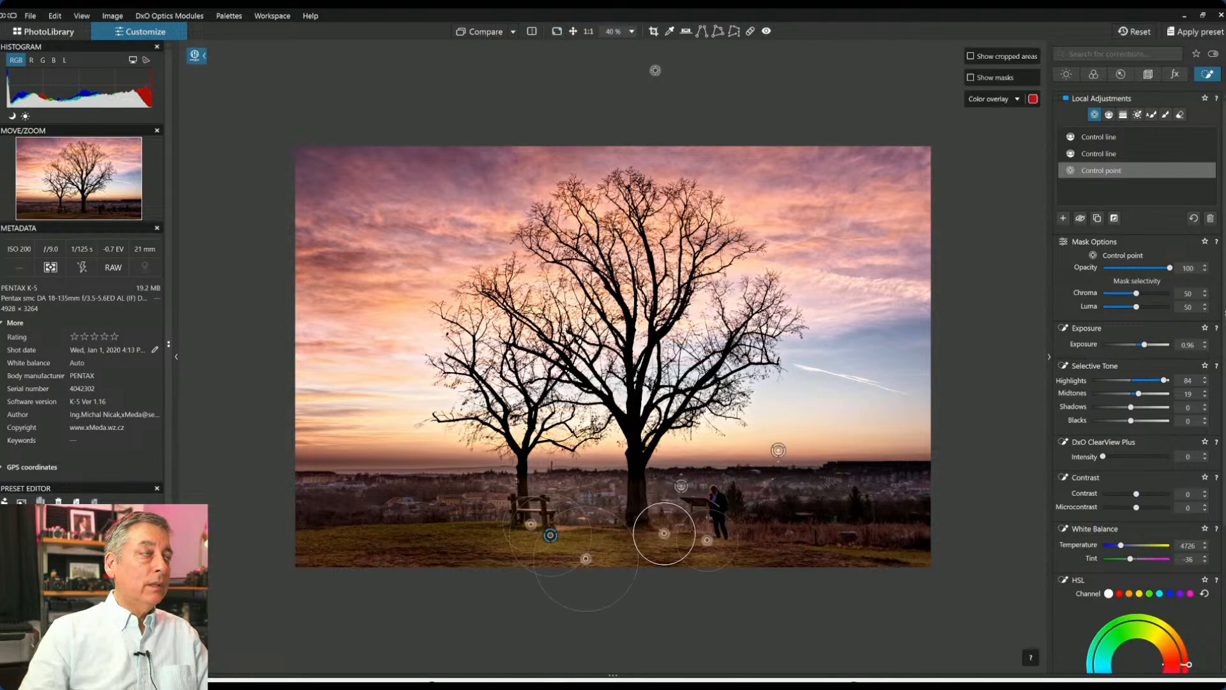
{"action": "key", "text": "Escape"}
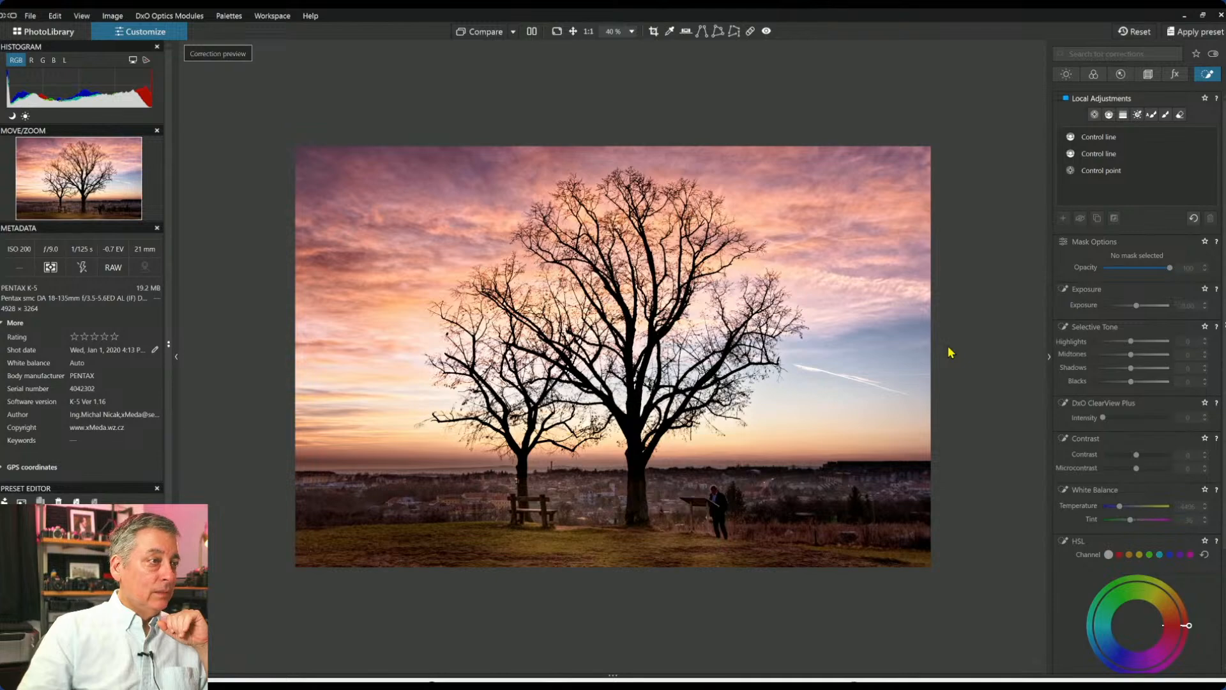
Compare the edited sunset tree photo with its uncorrected original, first side by side and once more in single view.
{"action": "left_click", "coordinate": [531, 31]}
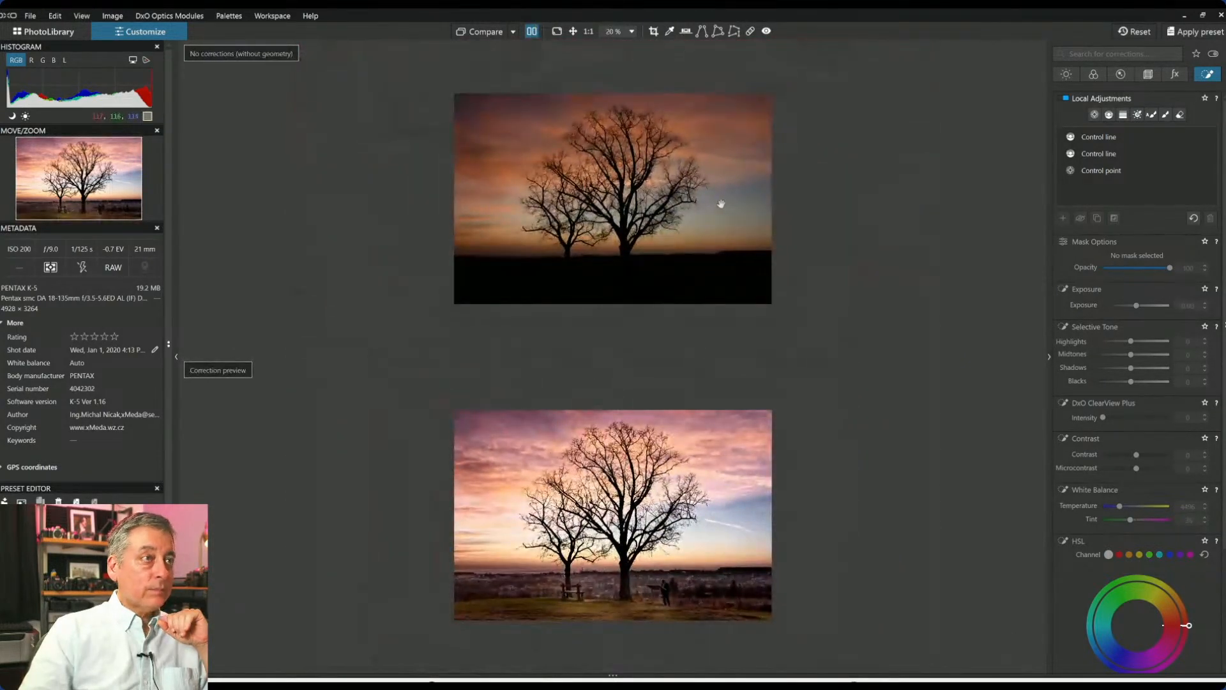
{"action": "key", "text": "F9"}
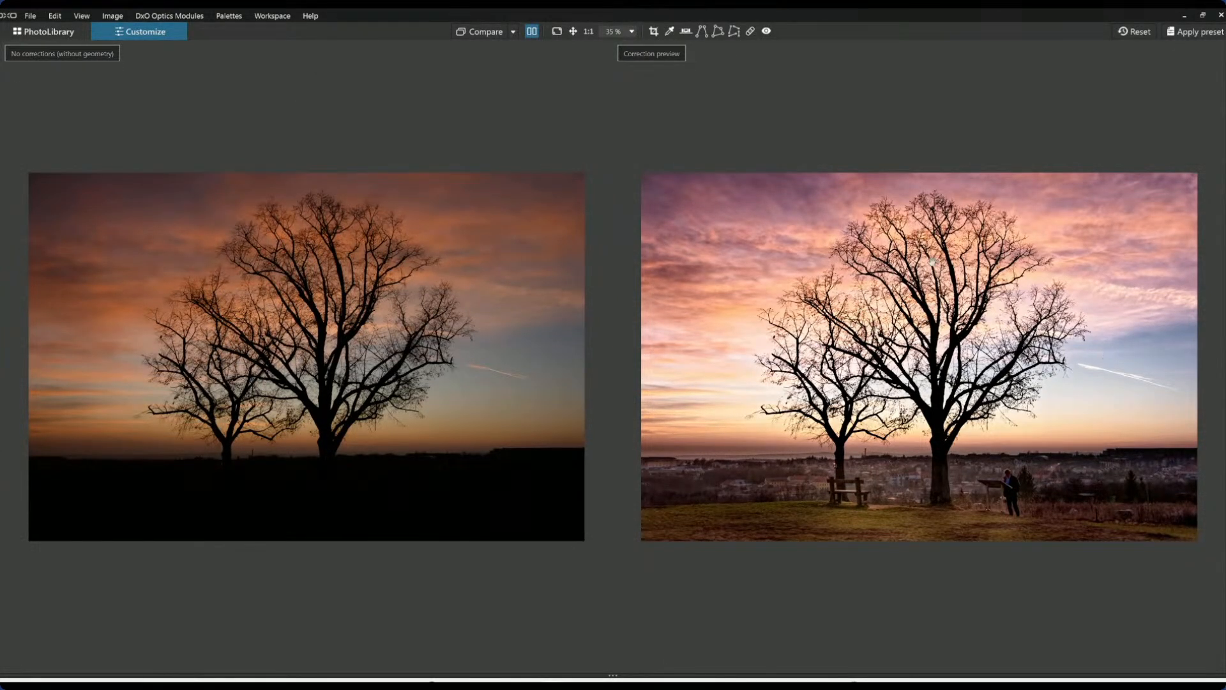
{"action": "left_click", "coordinate": [532, 31]}
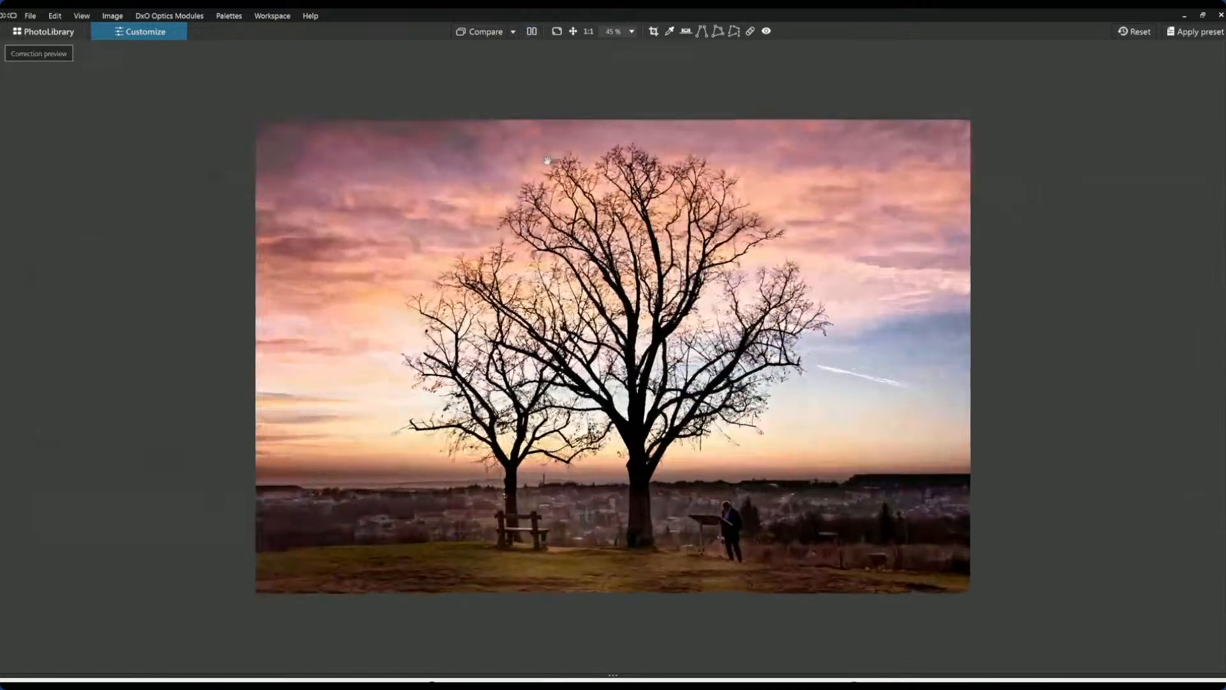
{"action": "scroll", "coordinate": [548, 160], "scroll_direction": "up", "scroll_amount": 2}
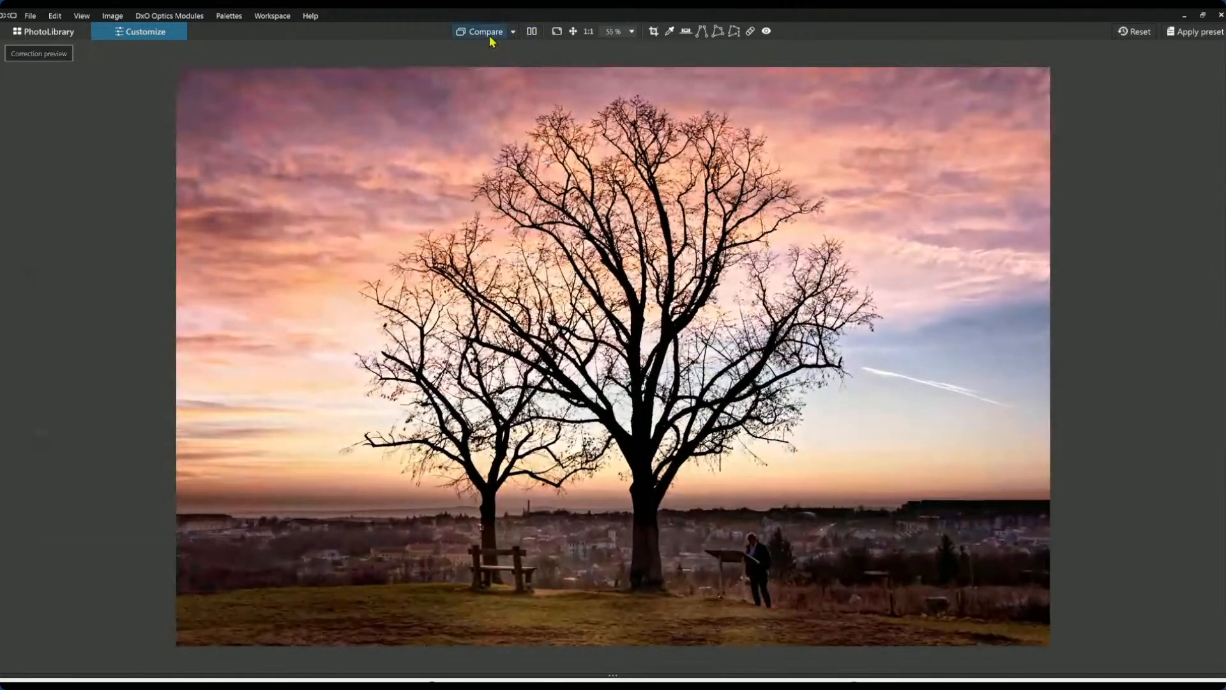
{"action": "left_click", "coordinate": [490, 36]}
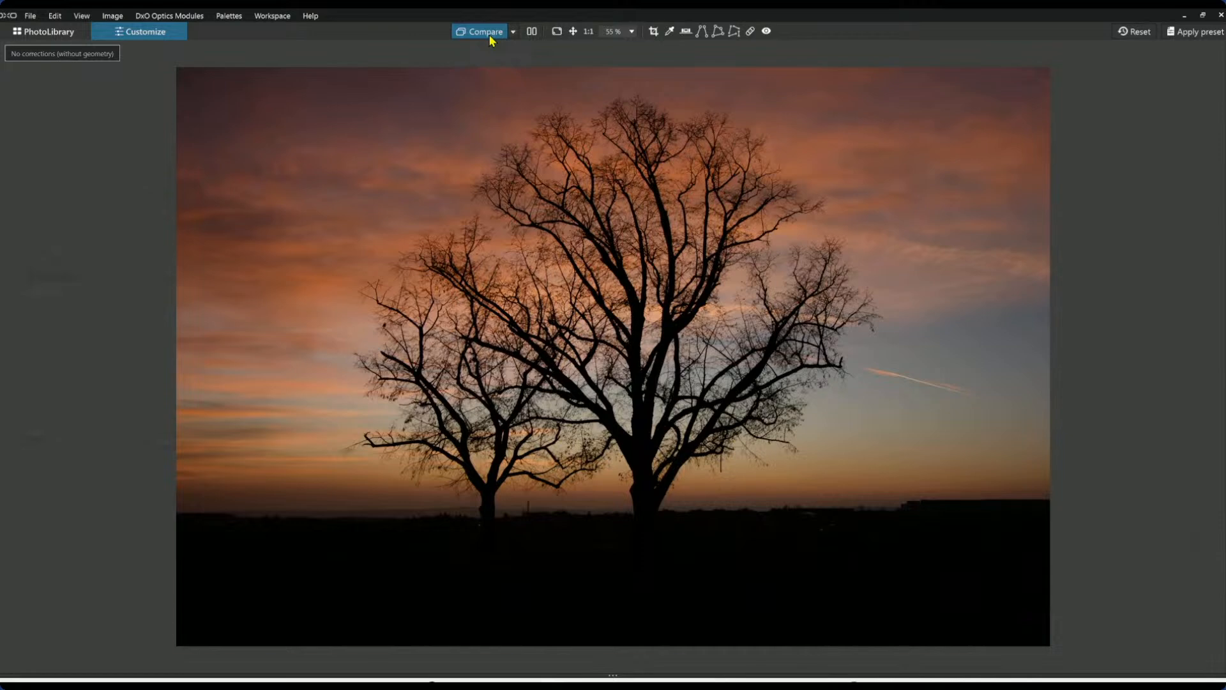
{"action": "left_click", "coordinate": [496, 35]}
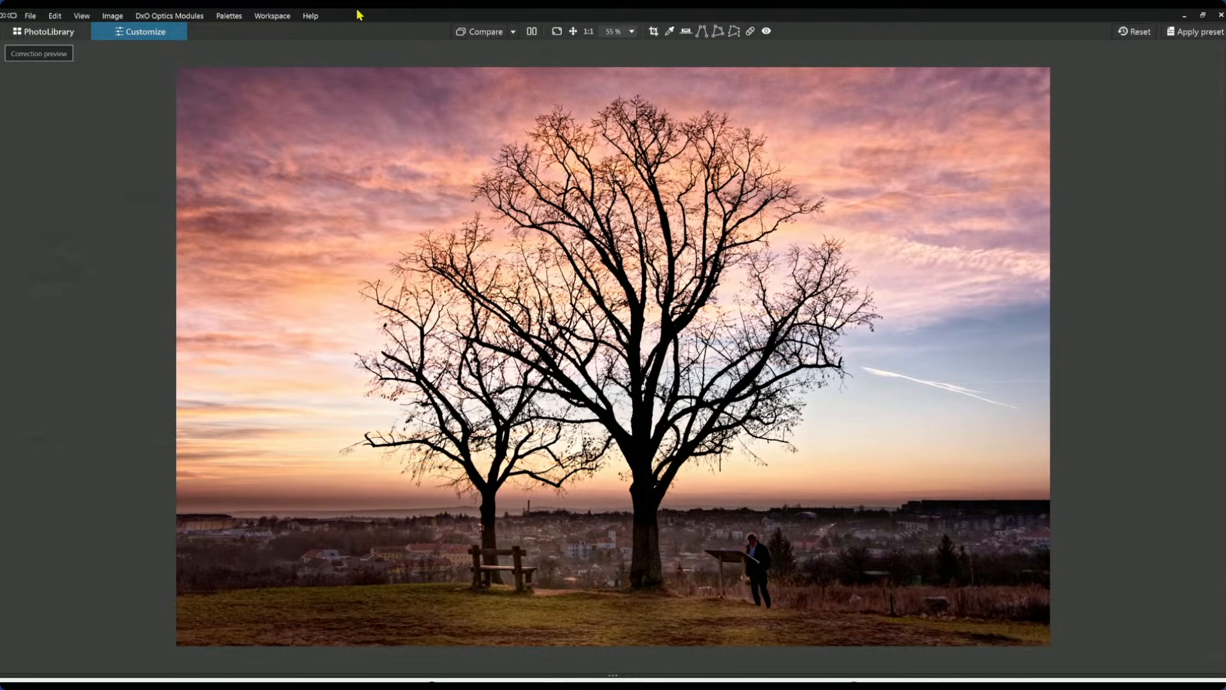
Return to the photo library and view the storefront photo and the finished sunset tree photo.
{"action": "left_click", "coordinate": [48, 31]}
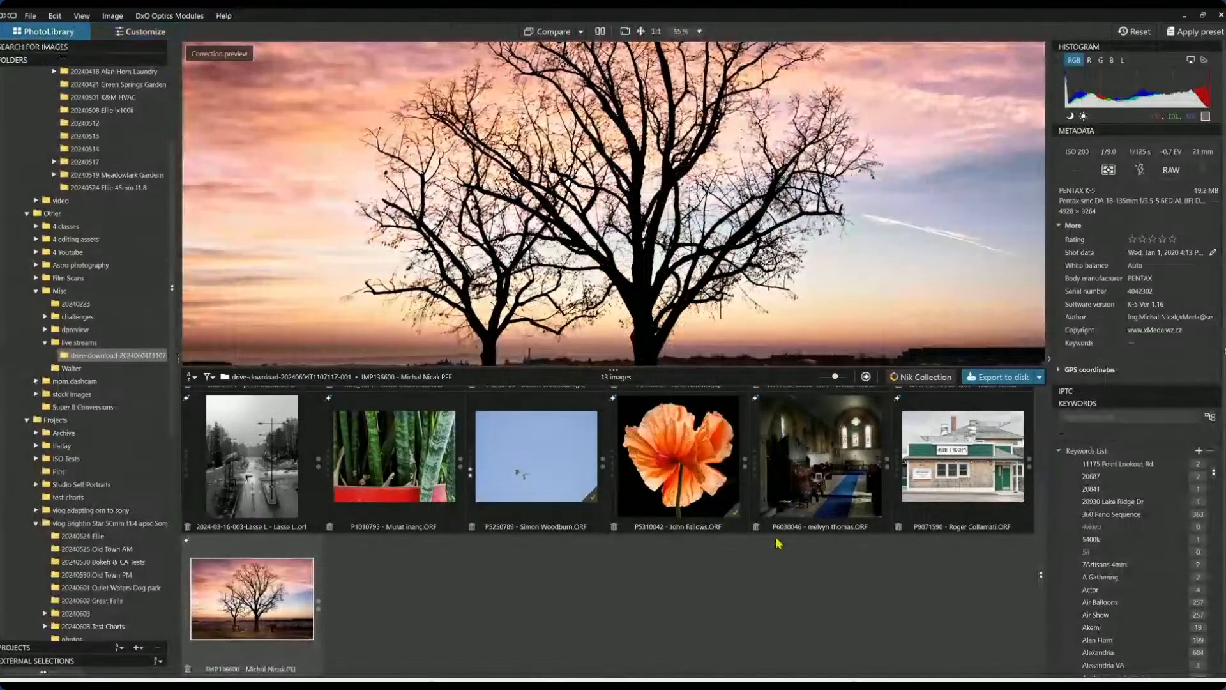
{"action": "left_click", "coordinate": [969, 489]}
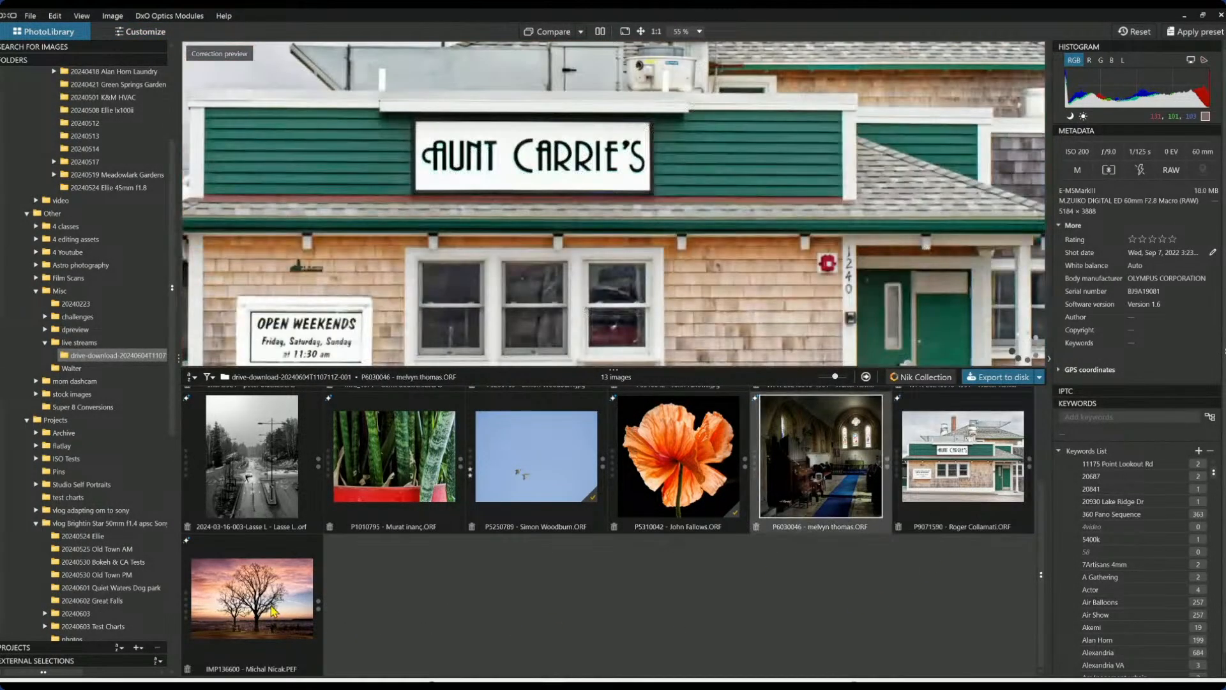
{"action": "left_click", "coordinate": [276, 607]}
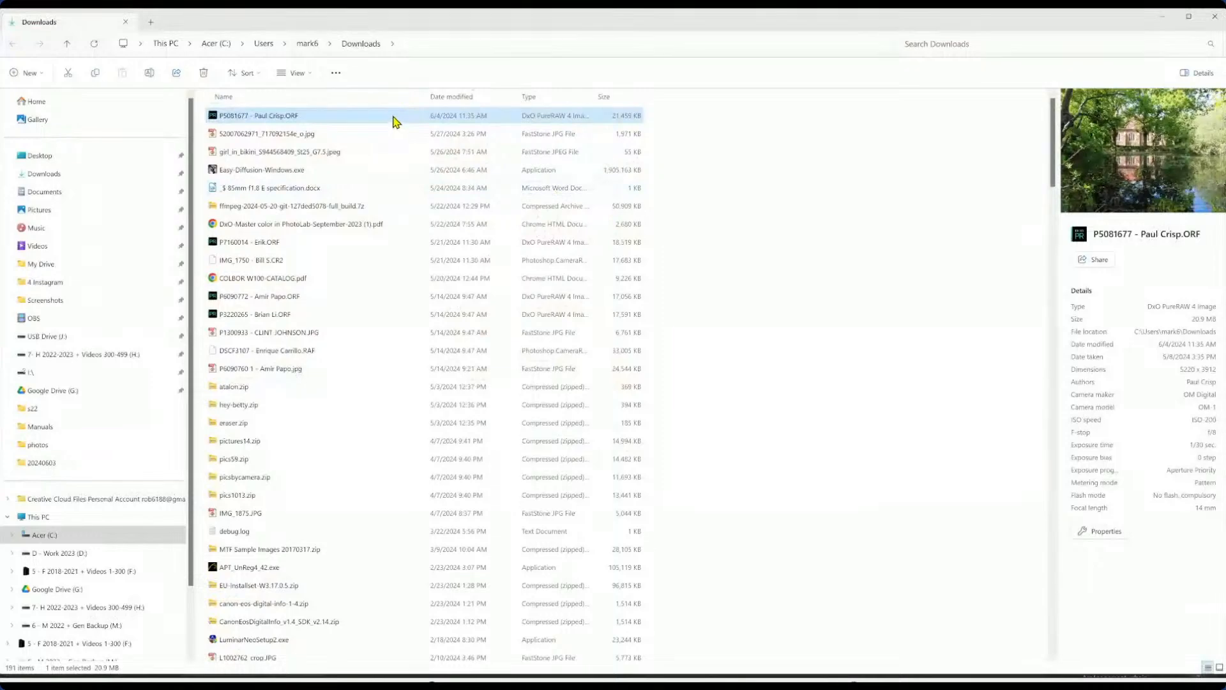
{"action": "key", "text": "F2"}
{"action": "key", "text": "BackSpace"}
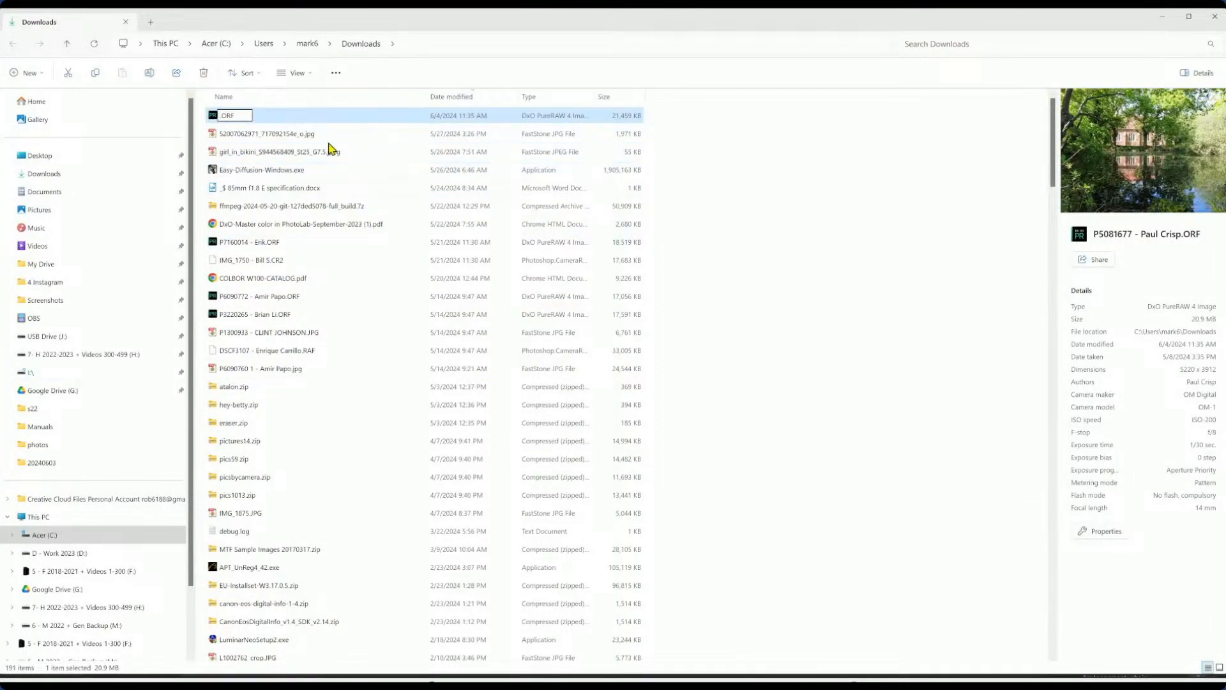
{"action": "key", "text": "Escape"}
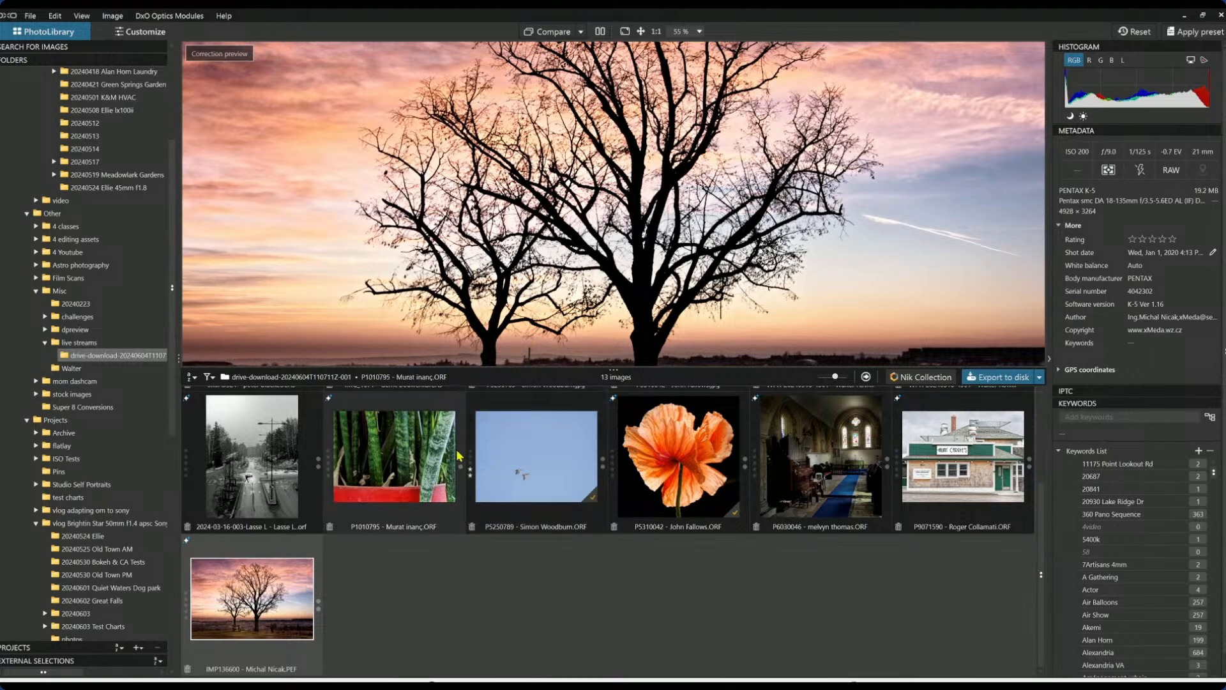
{"action": "mouse_move", "coordinate": [625, 686]}
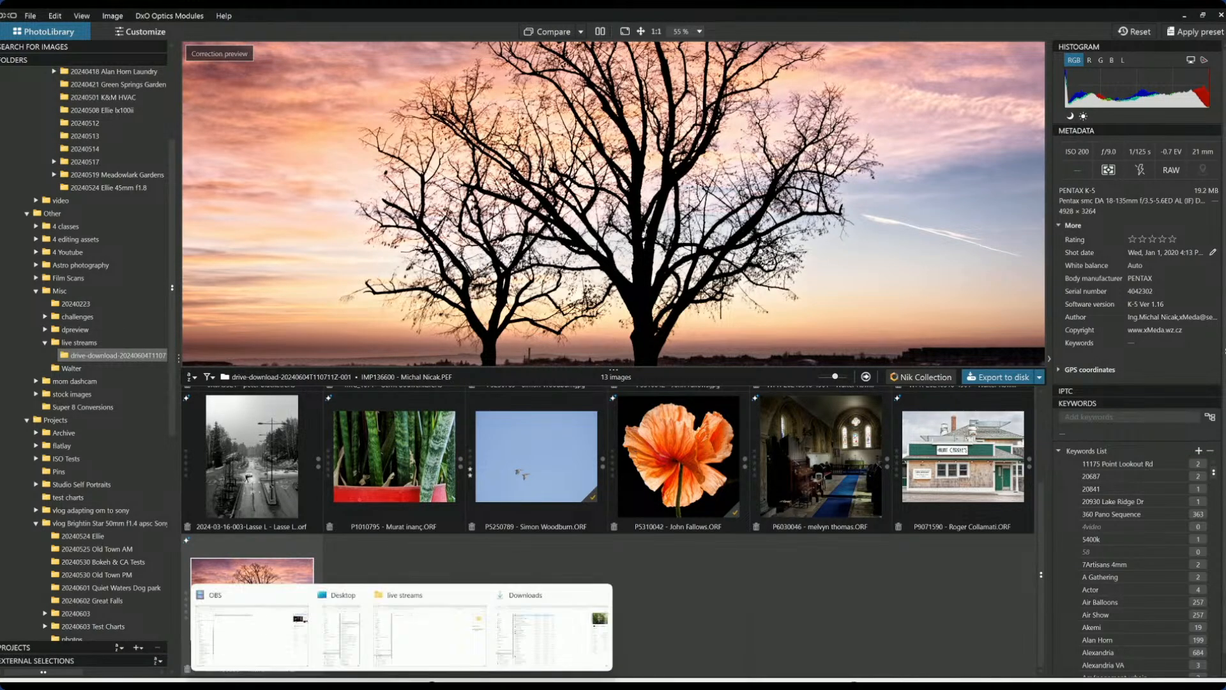
{"action": "mouse_move", "coordinate": [383, 598]}
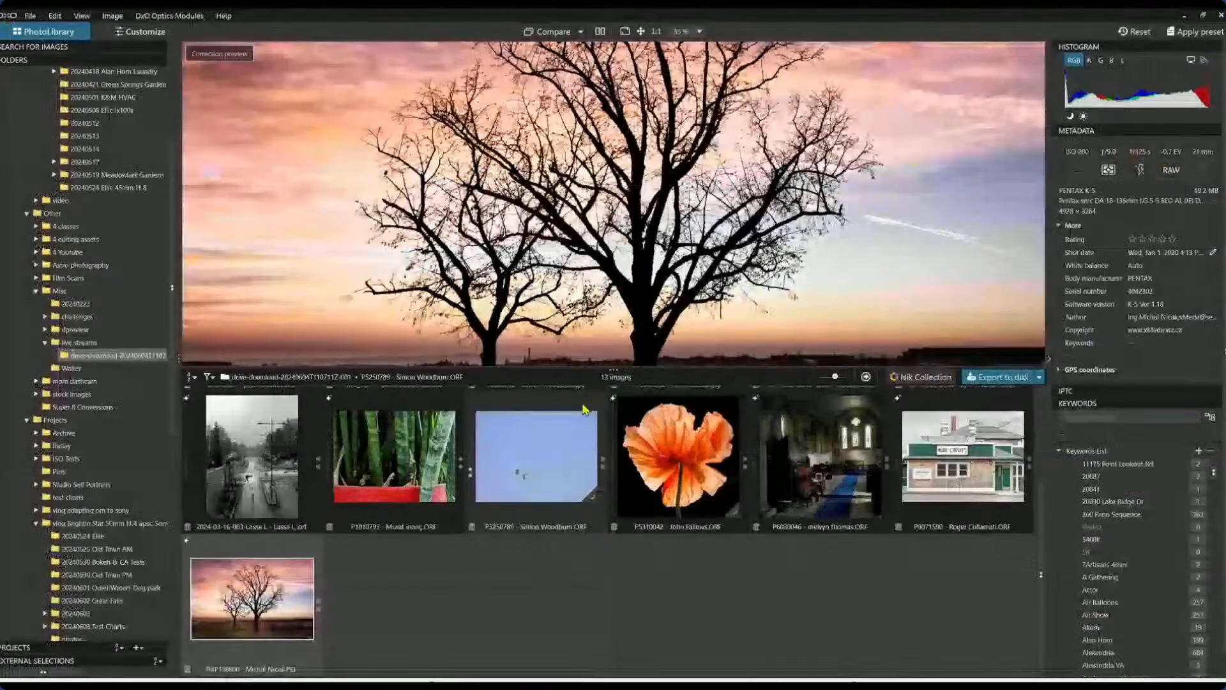
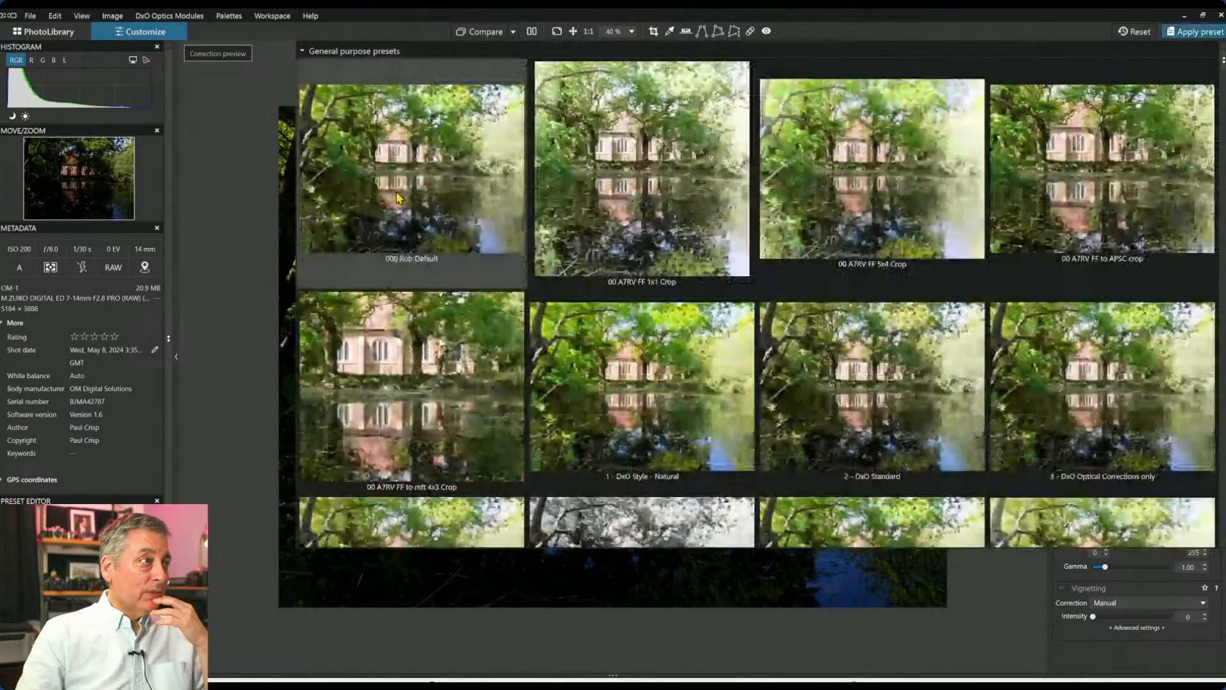
Apply the custom 000 default preset to the pond photo and check its bright areas by temporarily lowering exposure before resetting it to 0.
{"action": "left_click", "coordinate": [382, 262]}
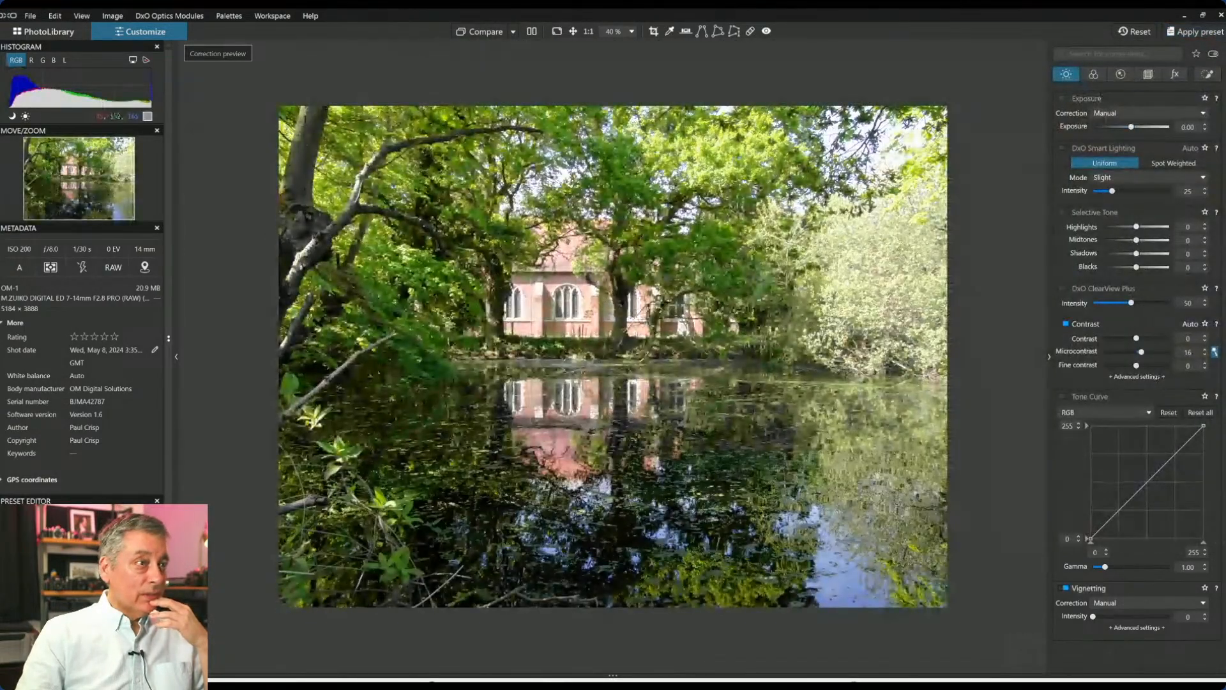
{"action": "left_click_drag", "start_coordinate": [1131, 127], "coordinate": [1096, 127]}
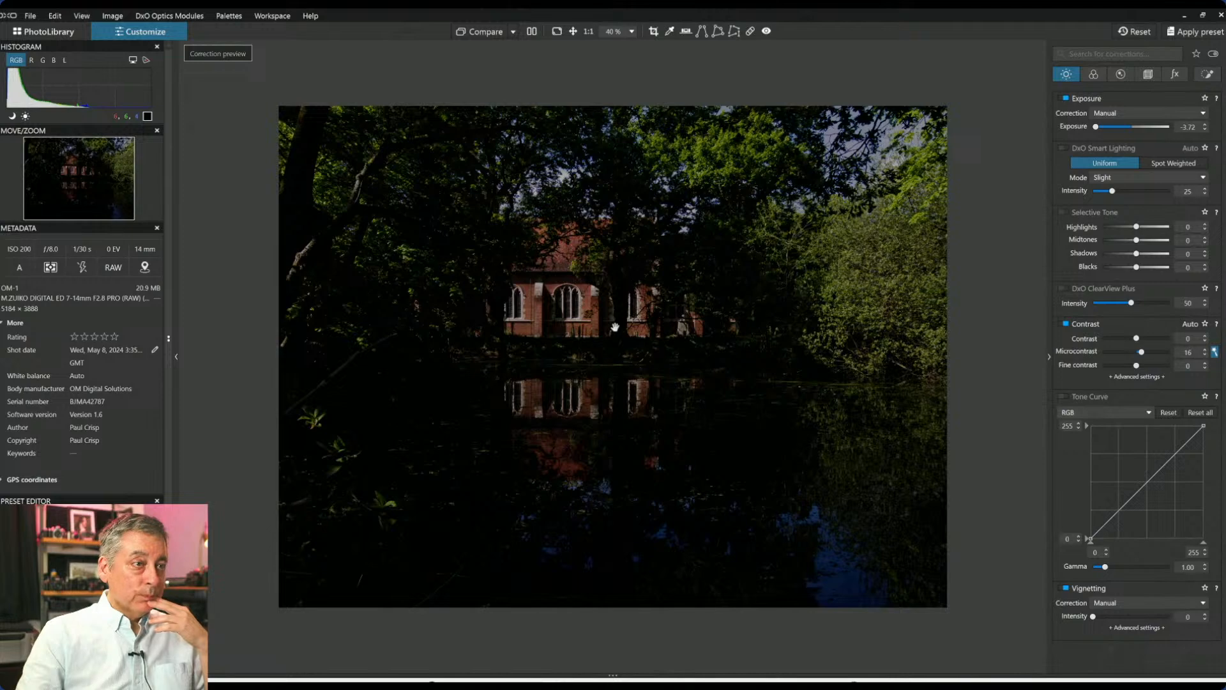
{"action": "double_click", "coordinate": [1097, 128]}
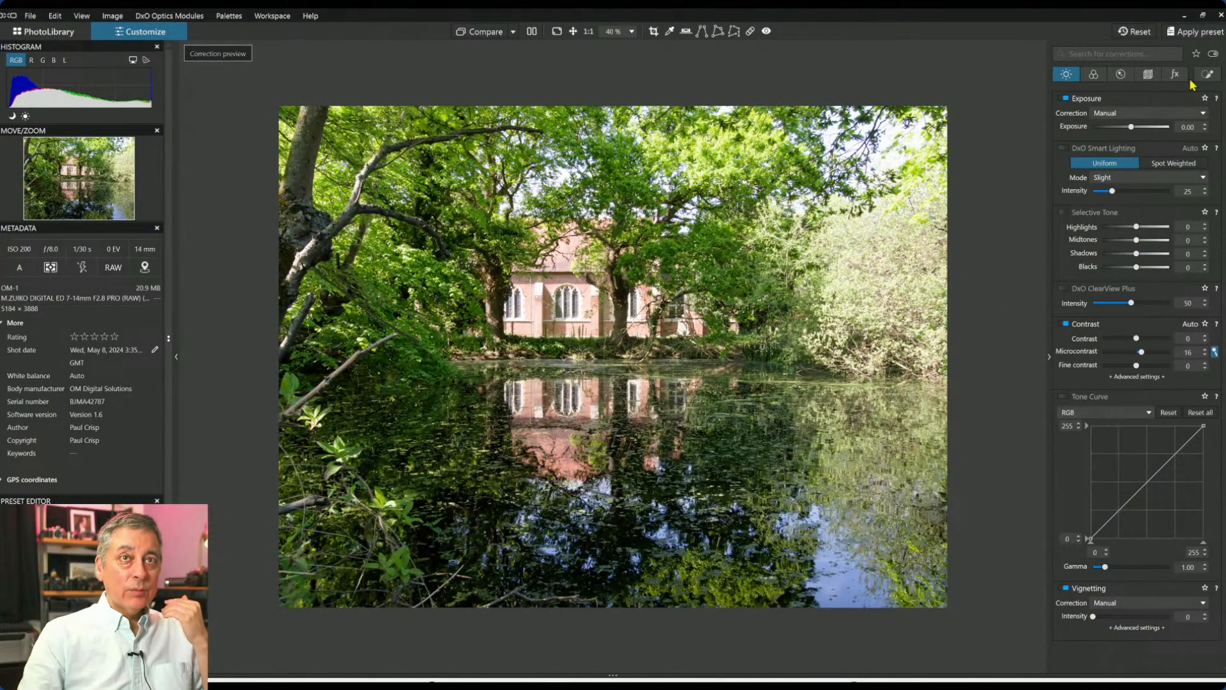
Level the pond photo along the far waterline with the horizon tool and try a horizon value of -0.54.
{"action": "left_click", "coordinate": [1148, 74]}
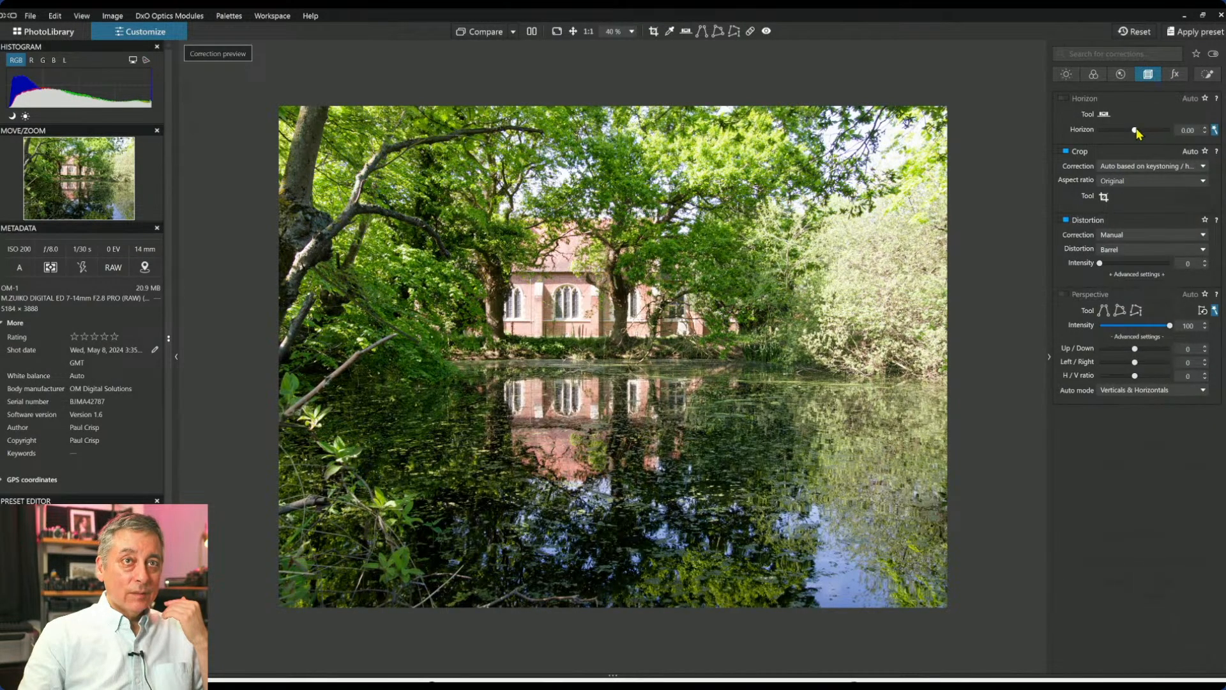
{"action": "left_click", "coordinate": [1104, 114]}
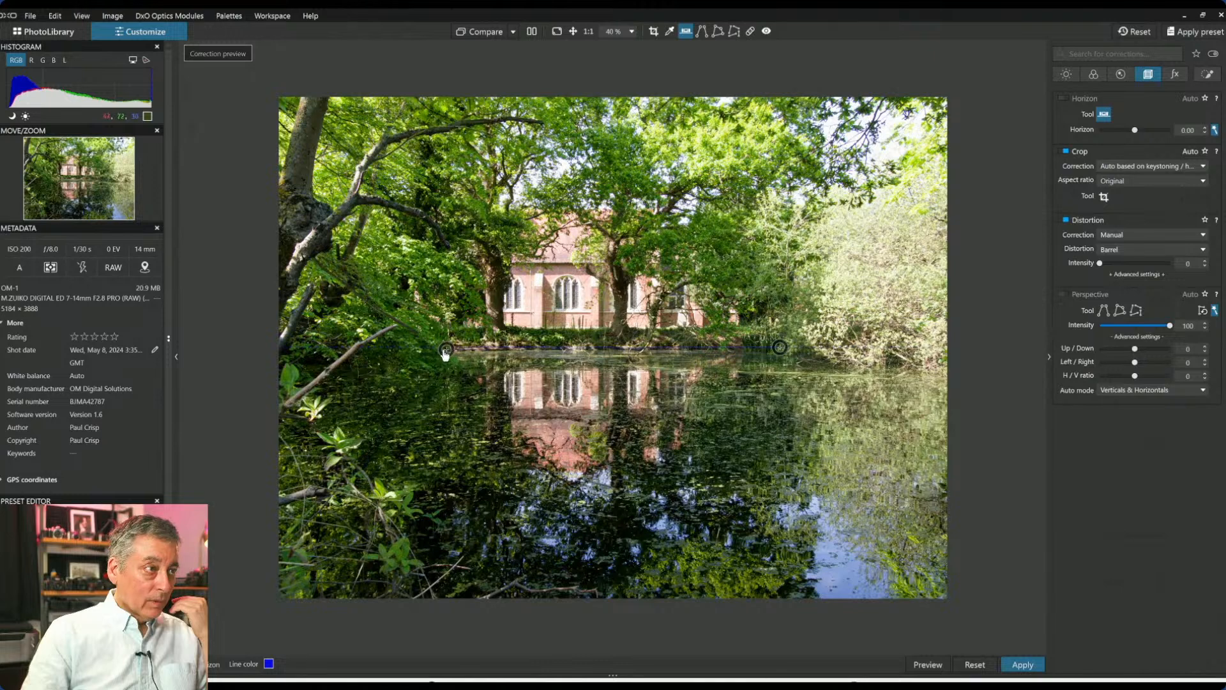
{"action": "left_click", "coordinate": [1023, 664]}
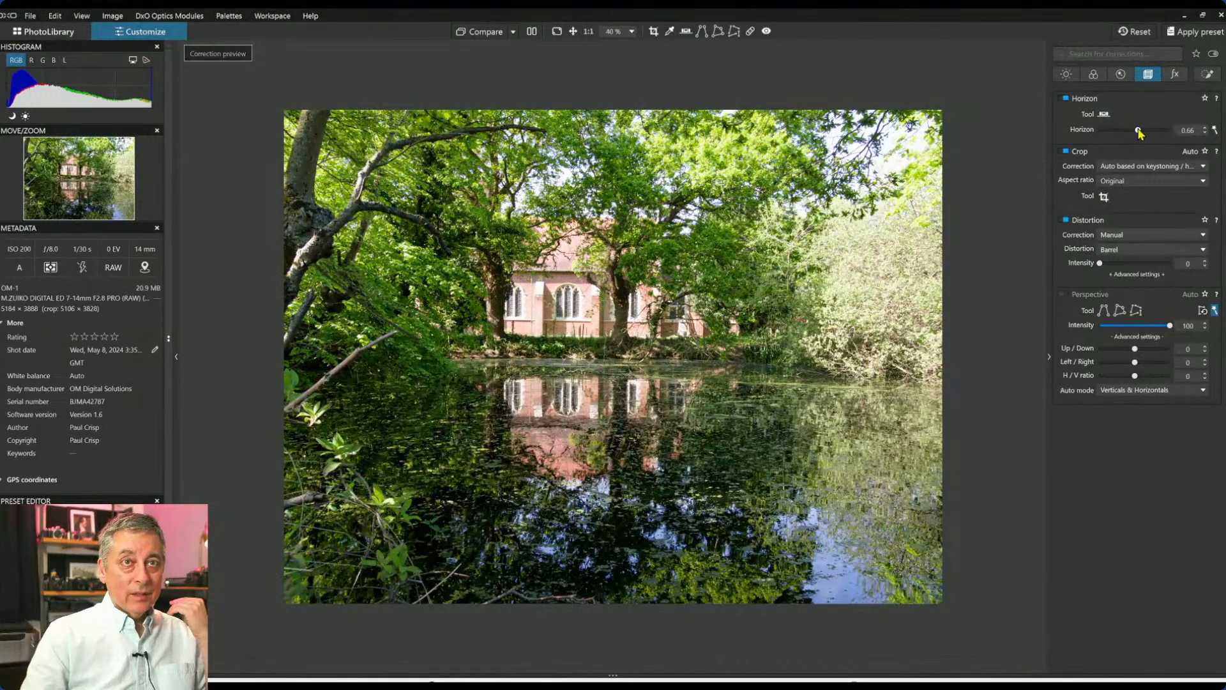
{"action": "left_click_drag", "start_coordinate": [1140, 130], "coordinate": [1135, 131]}
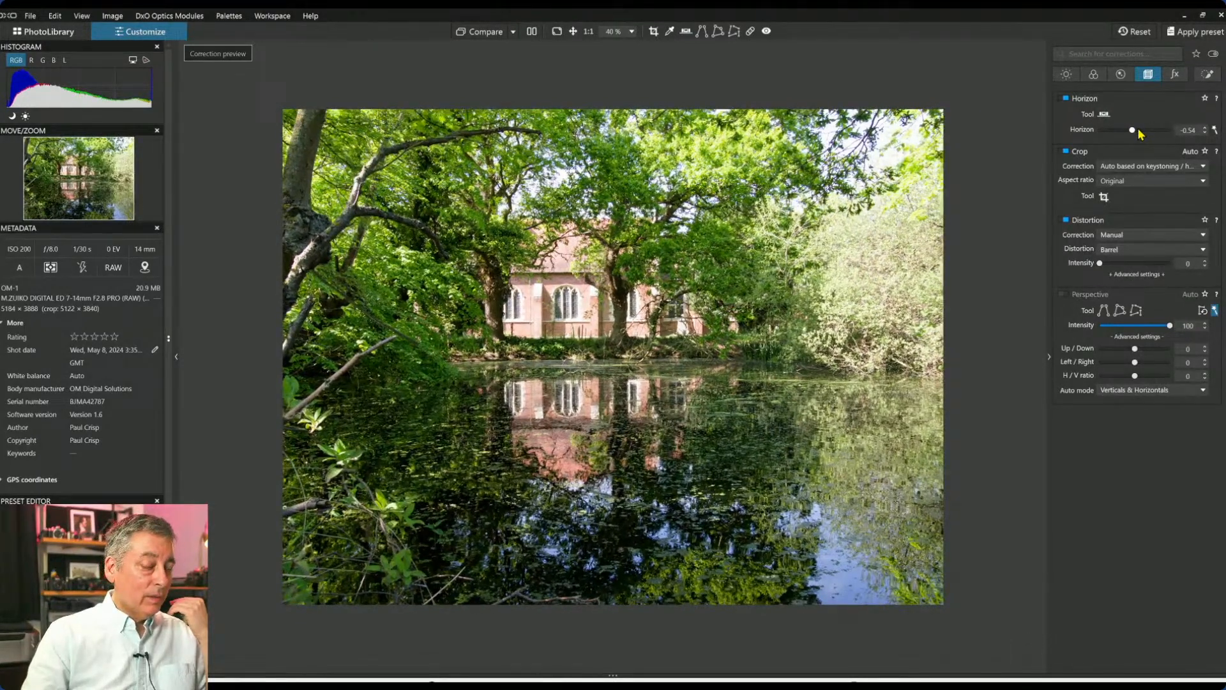
Show the grid overlay and set the horizon to 0.36, judging by the church wall's vertical drainpipe.
{"action": "key", "text": "ctrl+g"}
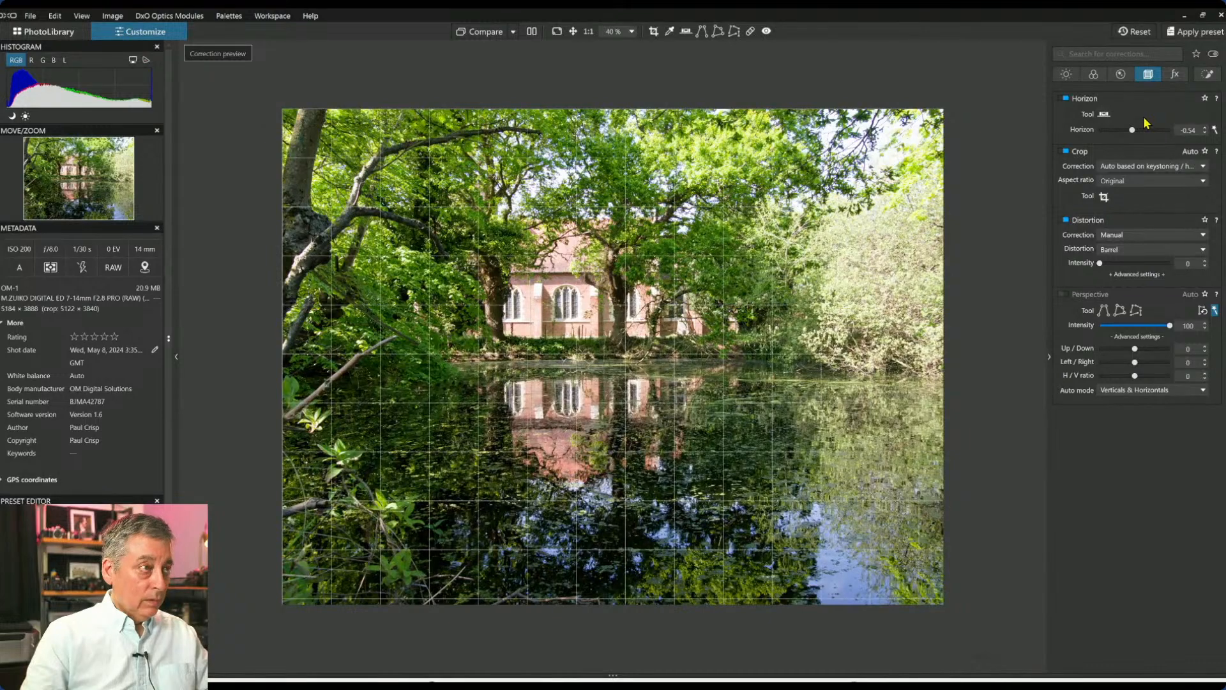
{"action": "scroll", "coordinate": [500, 315], "scroll_direction": "up", "scroll_amount": 1}
{"action": "scroll", "coordinate": [499, 314], "scroll_direction": "up", "scroll_amount": 4}
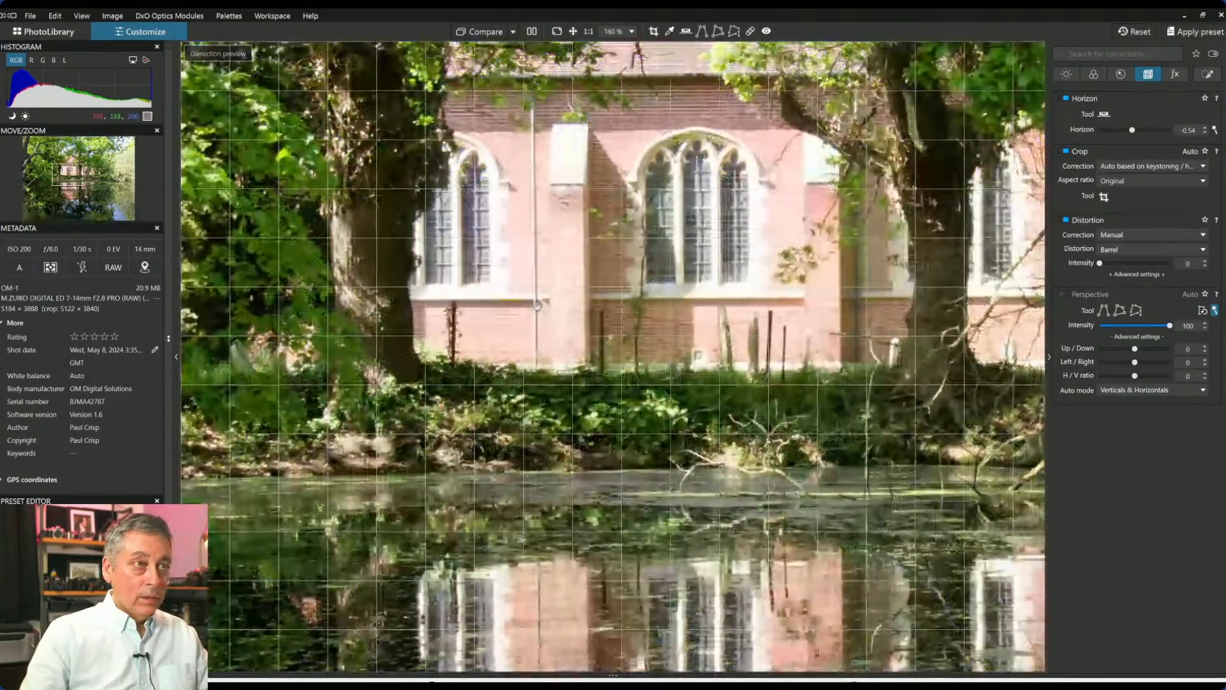
{"action": "scroll", "coordinate": [558, 230], "scroll_direction": "up", "scroll_amount": 2}
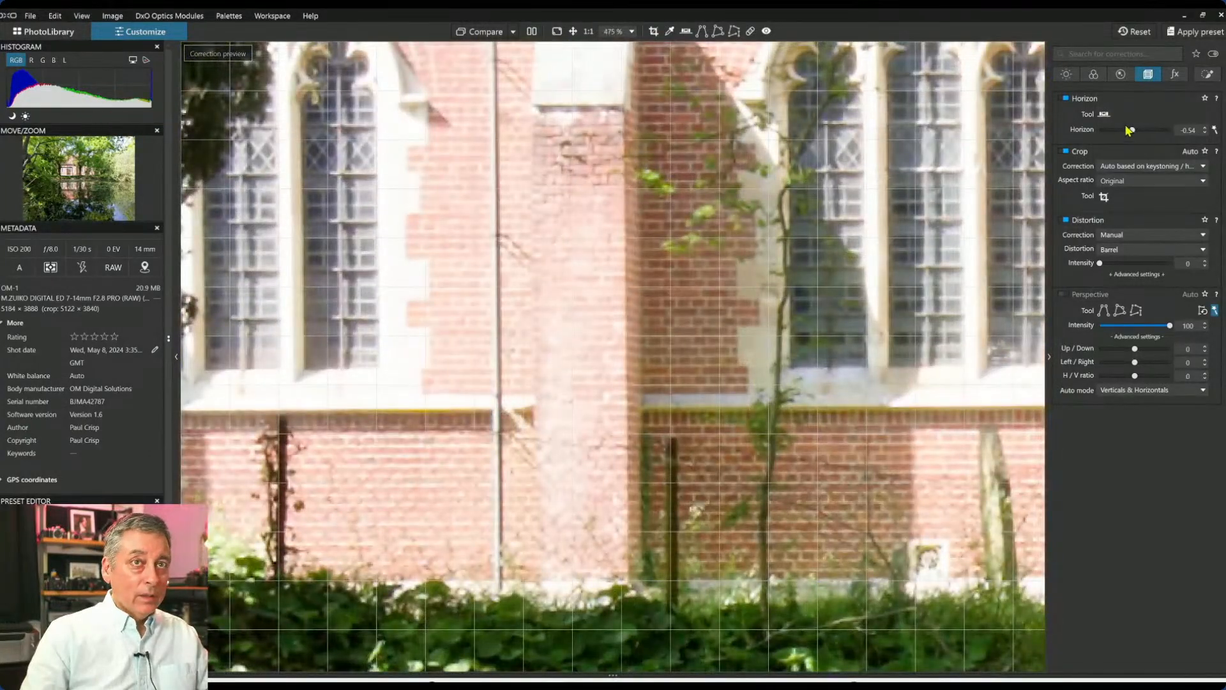
{"action": "left_click_drag", "start_coordinate": [1133, 131], "coordinate": [1135, 133]}
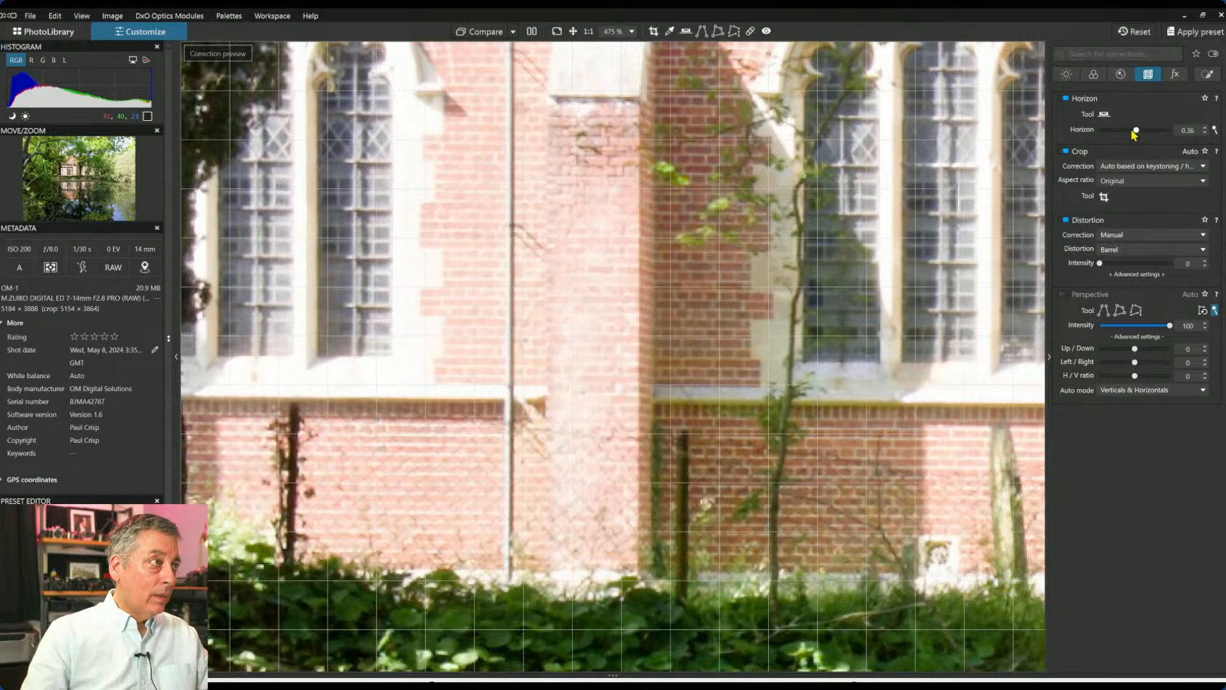
Try the perspective correction on the whole pond photo, turn it off again, and set the horizon to 0.16.
{"action": "left_click_drag", "start_coordinate": [1134, 134], "coordinate": [1135, 134]}
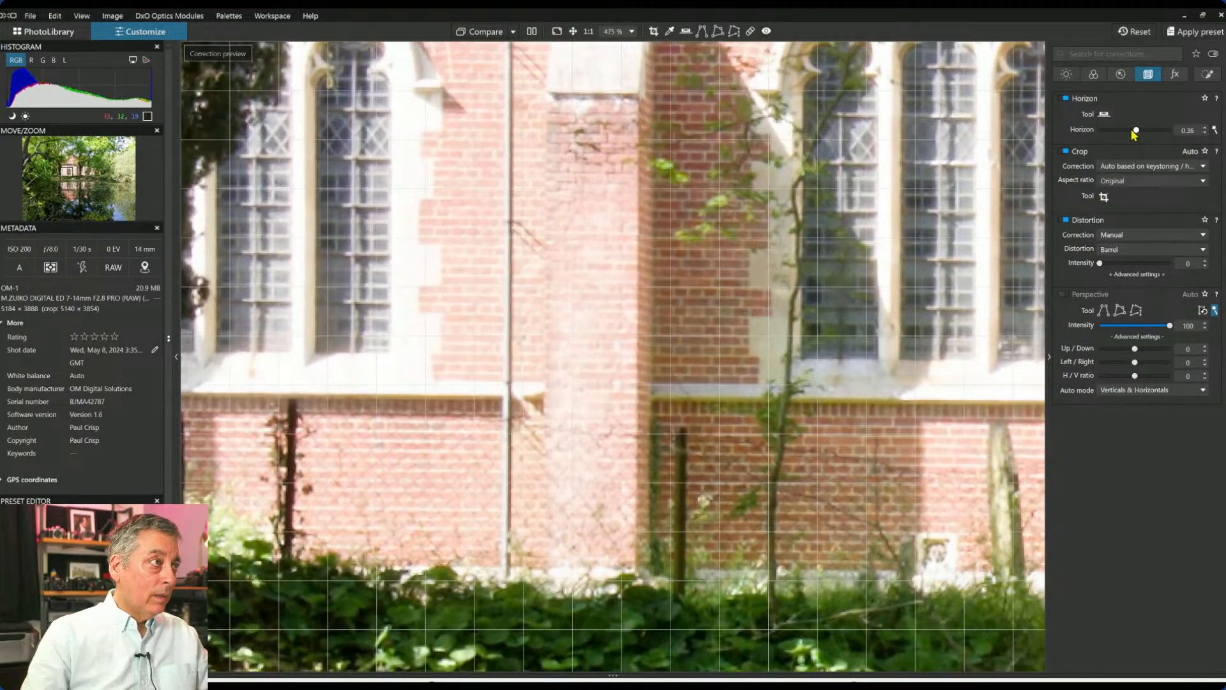
{"action": "scroll", "coordinate": [849, 283], "scroll_direction": "down", "scroll_amount": 8}
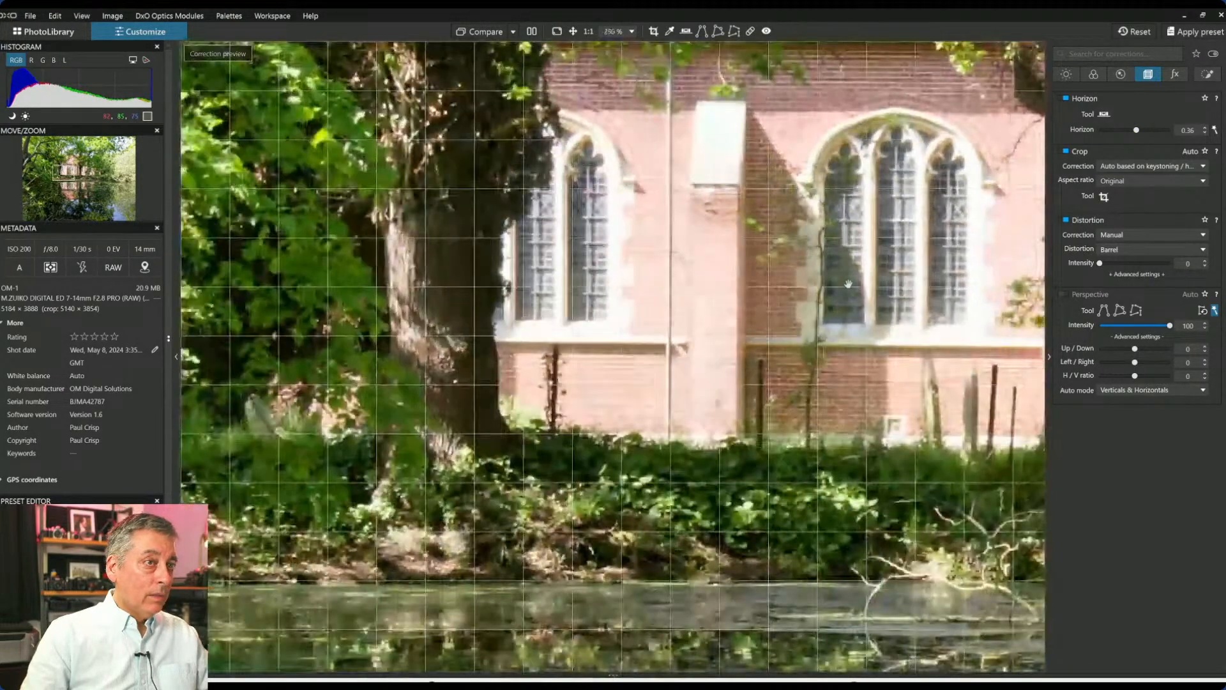
{"action": "scroll", "coordinate": [849, 283], "scroll_direction": "down", "scroll_amount": 4}
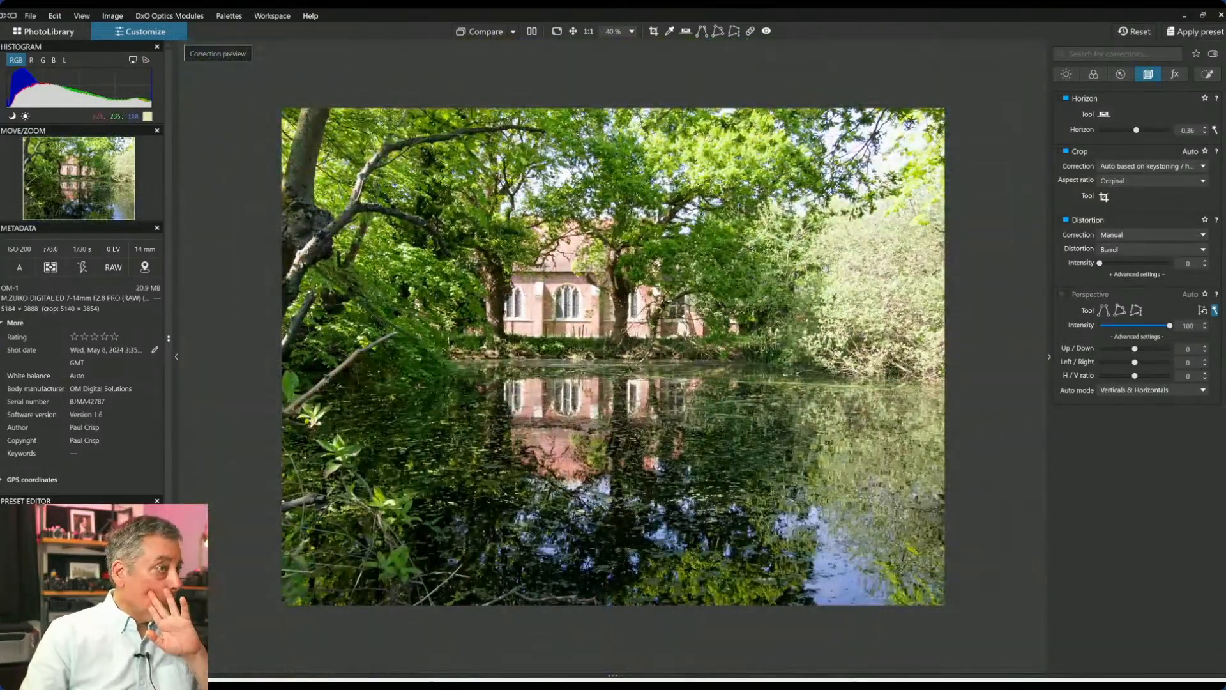
{"action": "left_click", "coordinate": [1066, 295]}
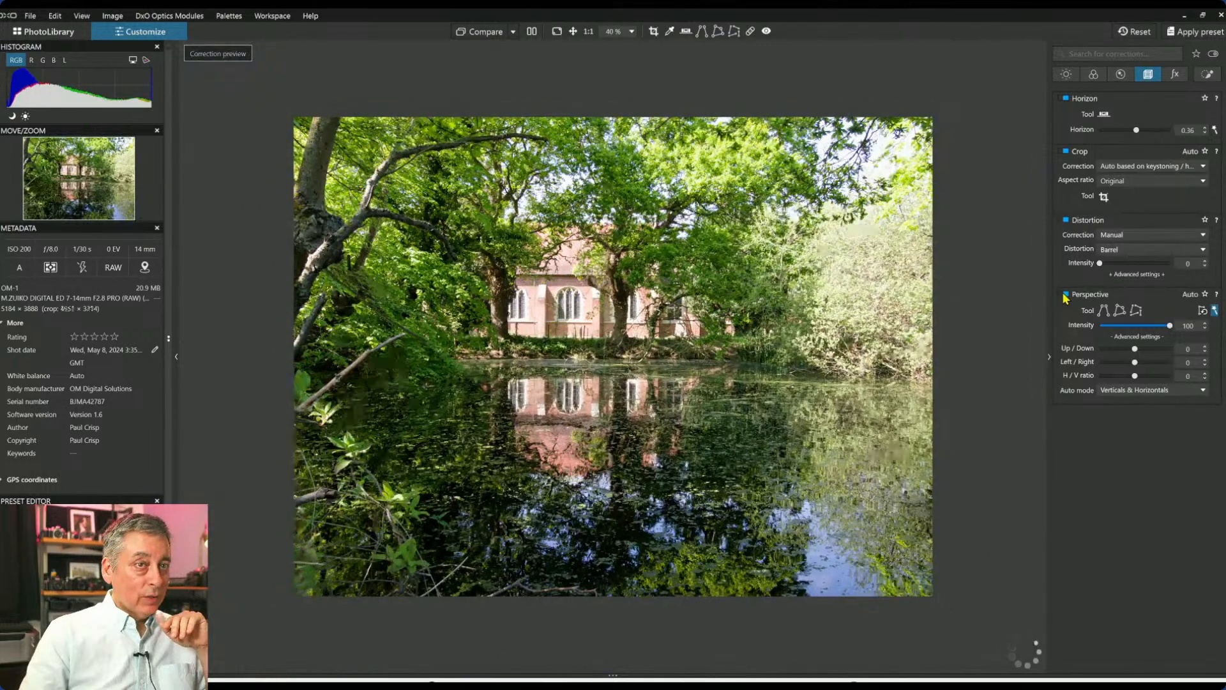
{"action": "left_click", "coordinate": [1066, 295]}
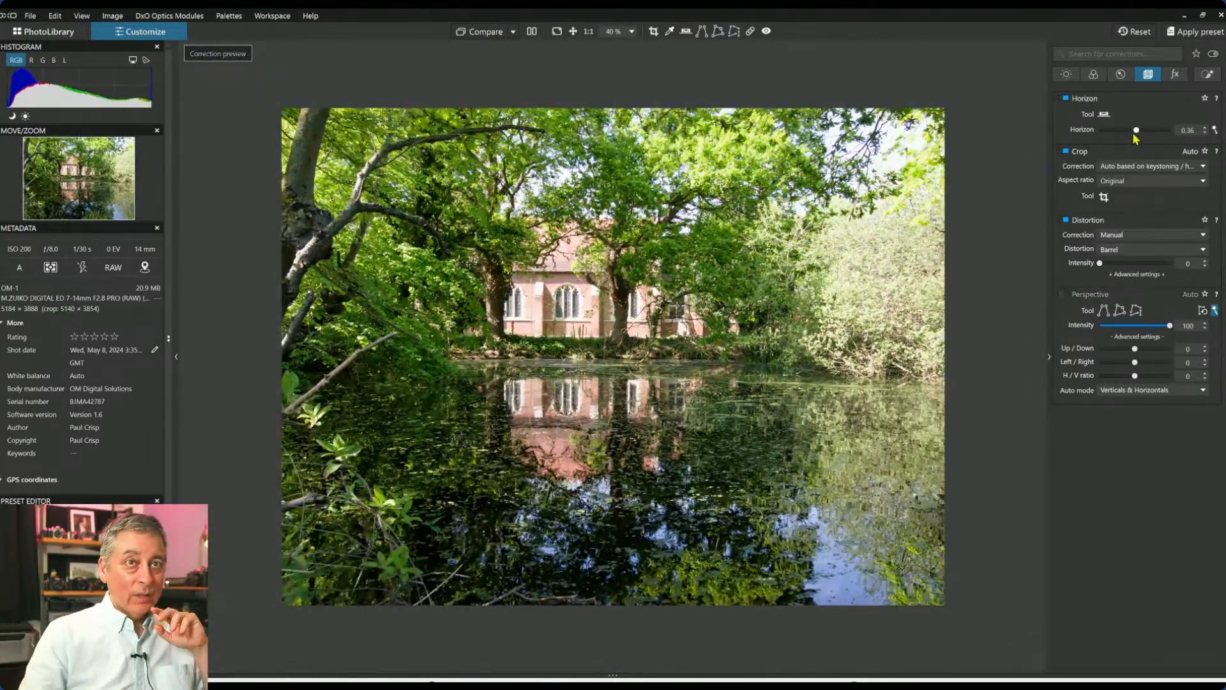
{"action": "scroll", "coordinate": [1137, 133], "scroll_direction": "down", "scroll_amount": 1}
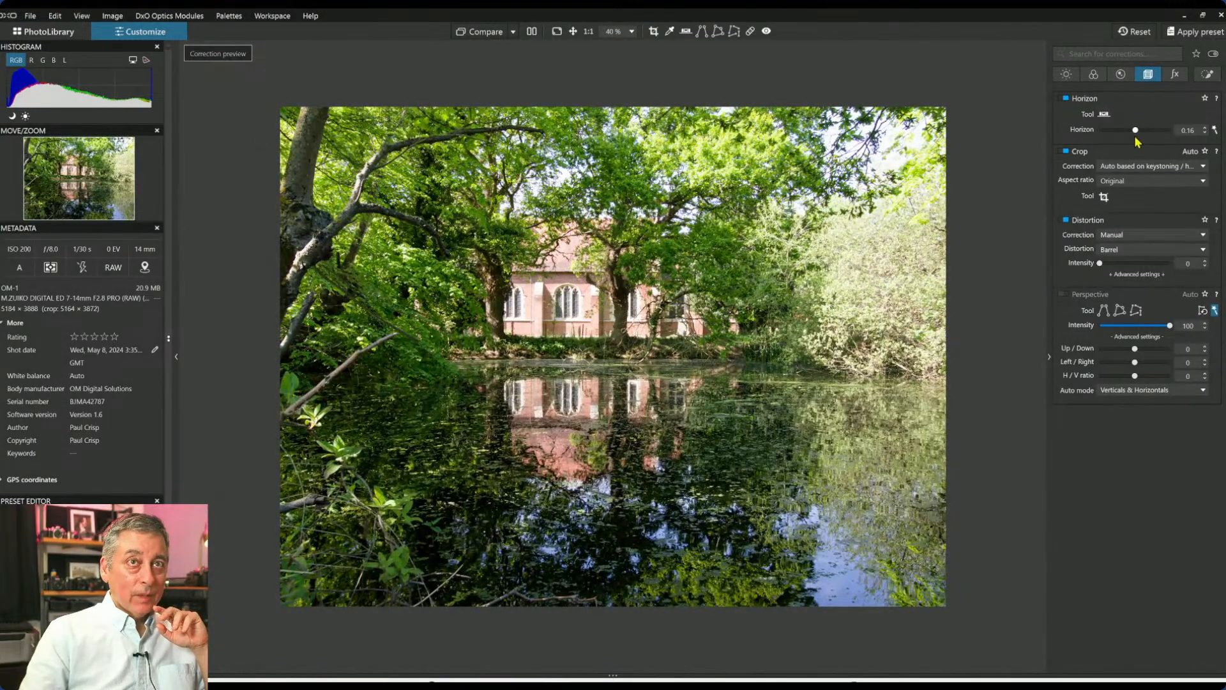
Frame a crop of about 3761 × 2821 px at the original aspect ratio around the church and its reflection, excluding the pale bush.
{"action": "left_click", "coordinate": [1103, 199]}
{"action": "left_click", "coordinate": [1117, 181]}
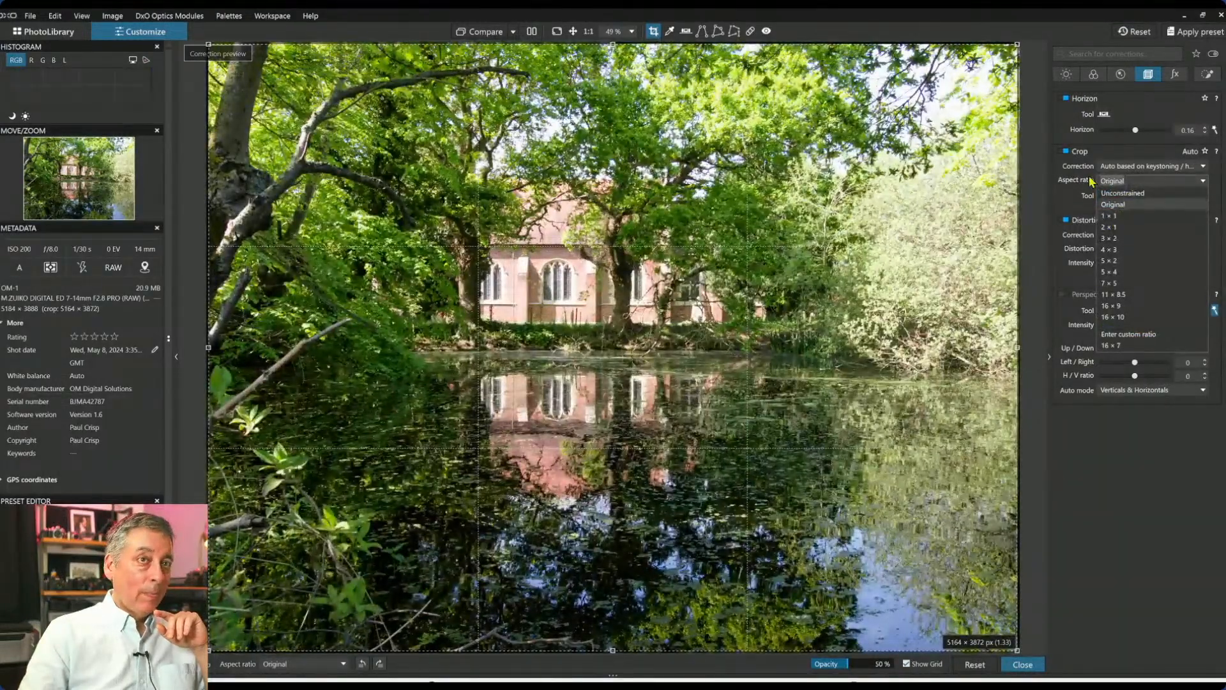
{"action": "left_click", "coordinate": [1019, 55]}
{"action": "left_click_drag", "start_coordinate": [1017, 46], "coordinate": [802, 209]}
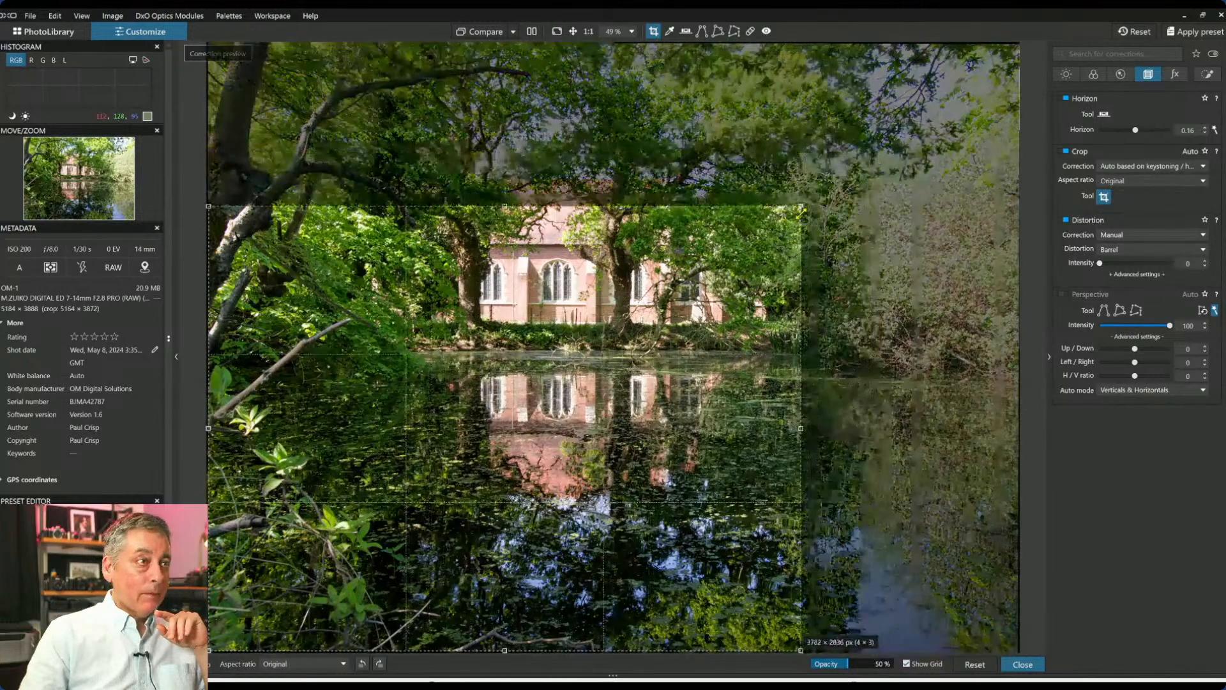
{"action": "left_click_drag", "start_coordinate": [577, 290], "coordinate": [600, 172]}
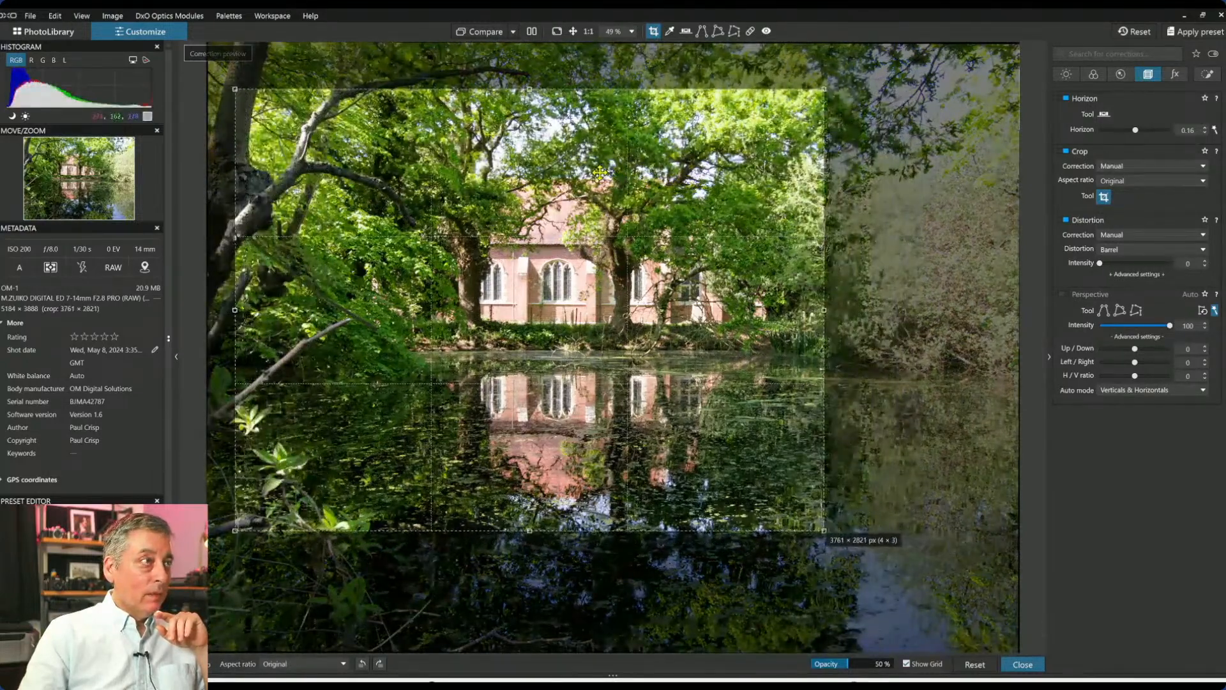
Enlarge the crop to about 4102 × 3077 px, shift it slightly upward to include more of the trees, and apply it.
{"action": "scroll", "coordinate": [482, 194], "scroll_direction": "up", "scroll_amount": 2}
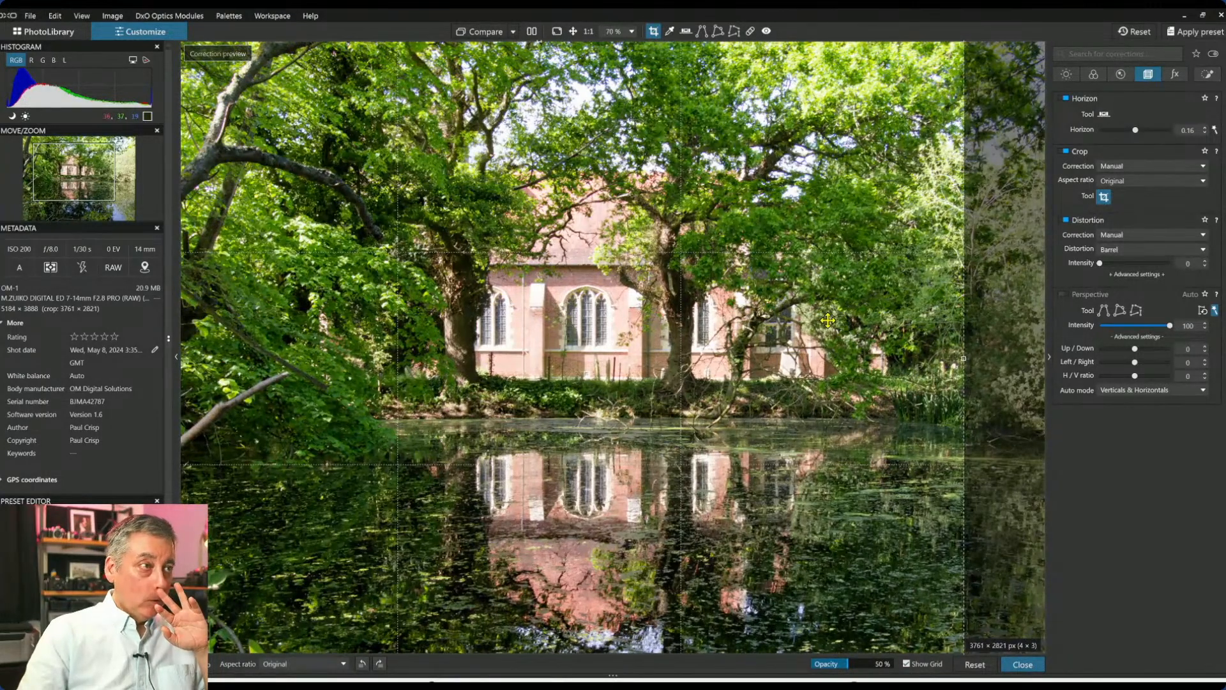
{"action": "scroll", "coordinate": [834, 358], "scroll_direction": "down", "scroll_amount": 4}
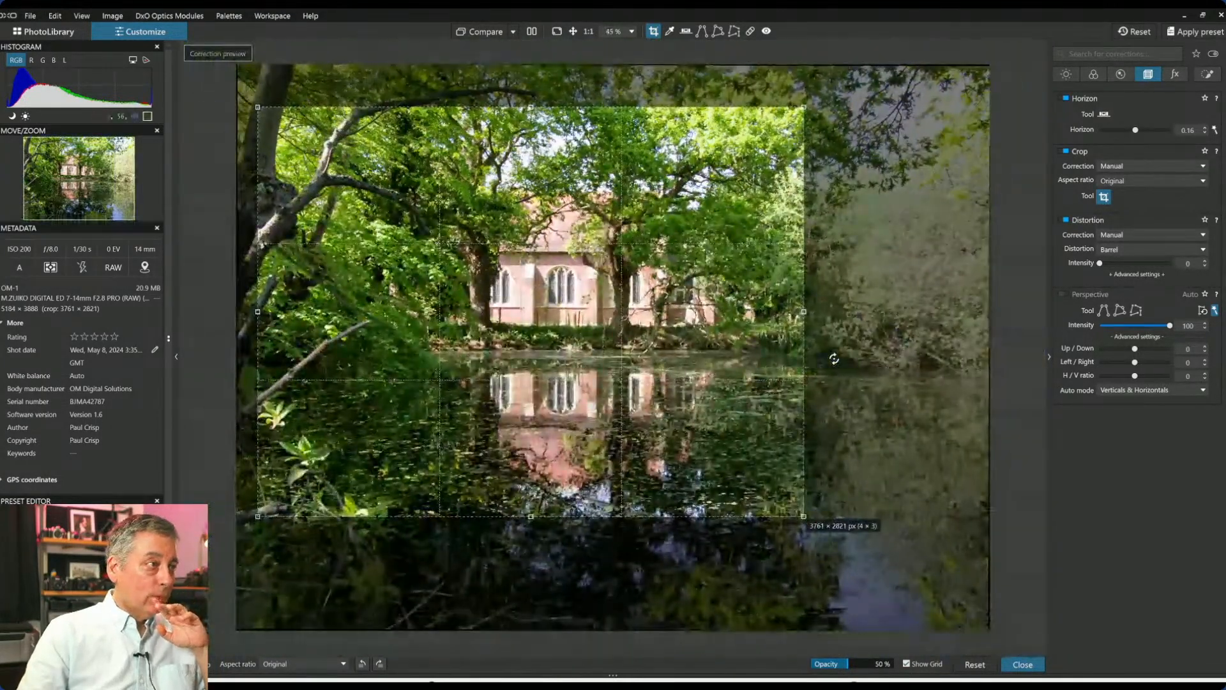
{"action": "scroll", "coordinate": [835, 358], "scroll_direction": "down", "scroll_amount": 1}
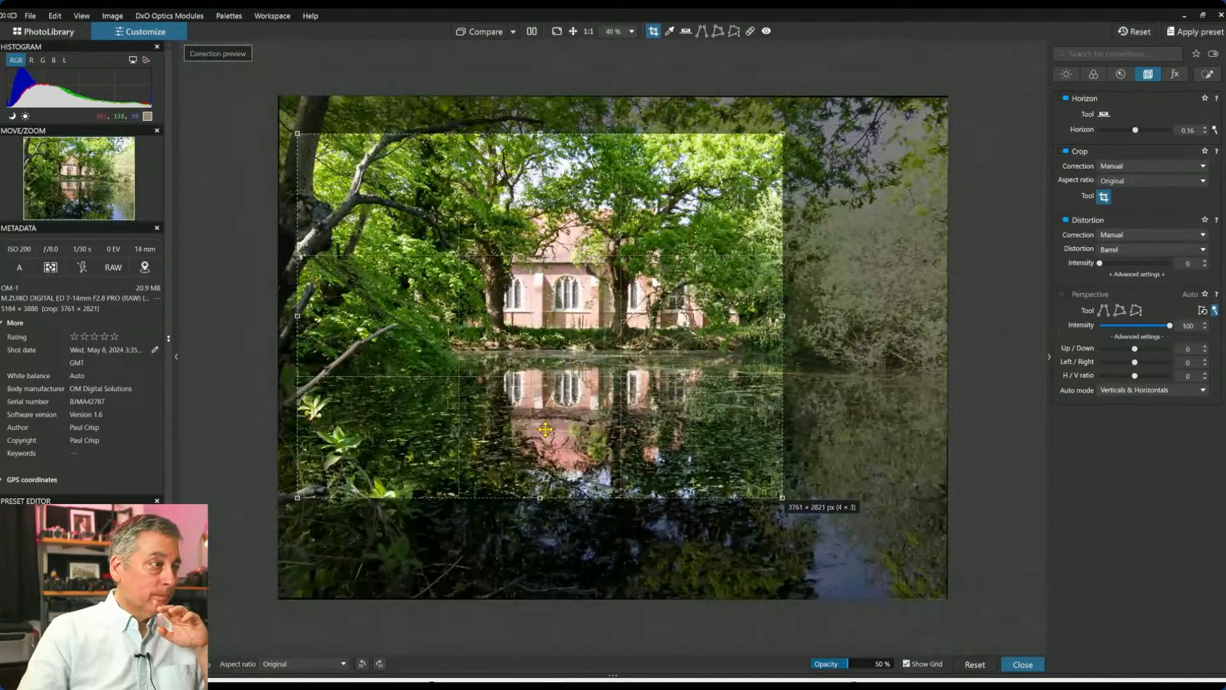
{"action": "mouse_move", "coordinate": [299, 495]}
{"action": "left_mouse_down"}
{"action": "mouse_move", "coordinate": [280, 506]}
{"action": "mouse_move", "coordinate": [370, 468]}
{"action": "mouse_move", "coordinate": [294, 505]}
{"action": "left_mouse_up"}
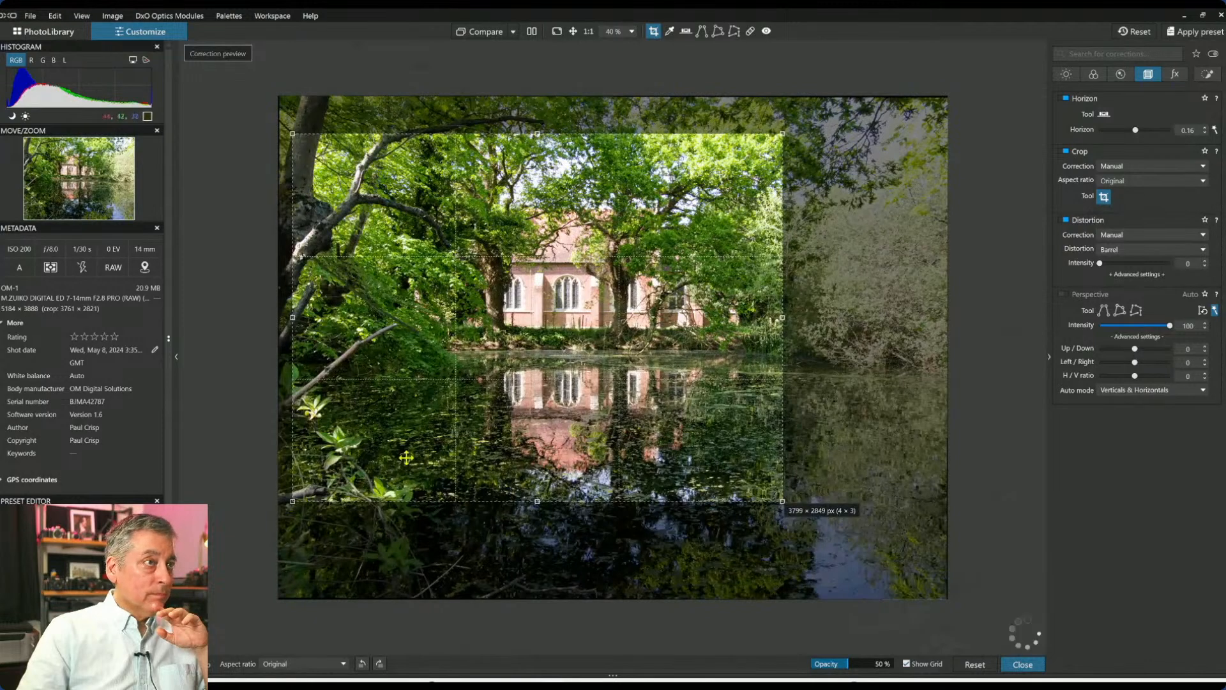
{"action": "left_click_drag", "start_coordinate": [512, 393], "coordinate": [524, 409]}
{"action": "left_click_drag", "start_coordinate": [549, 150], "coordinate": [548, 120]}
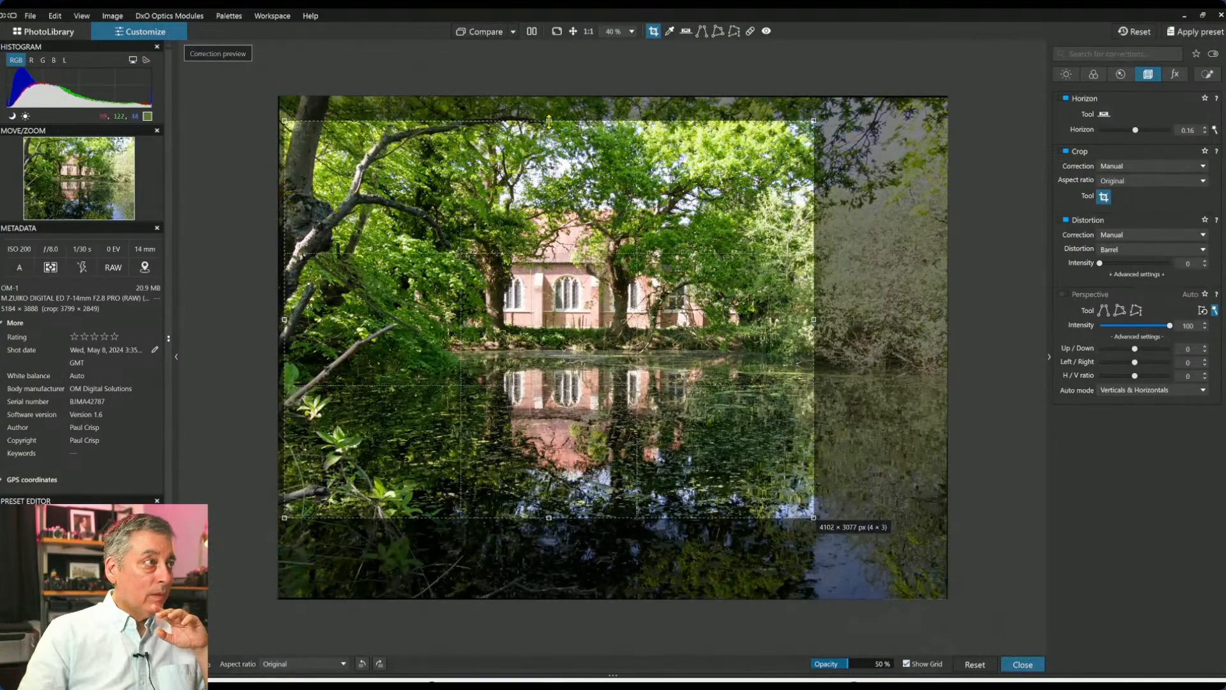
{"action": "left_click_drag", "start_coordinate": [545, 209], "coordinate": [546, 202]}
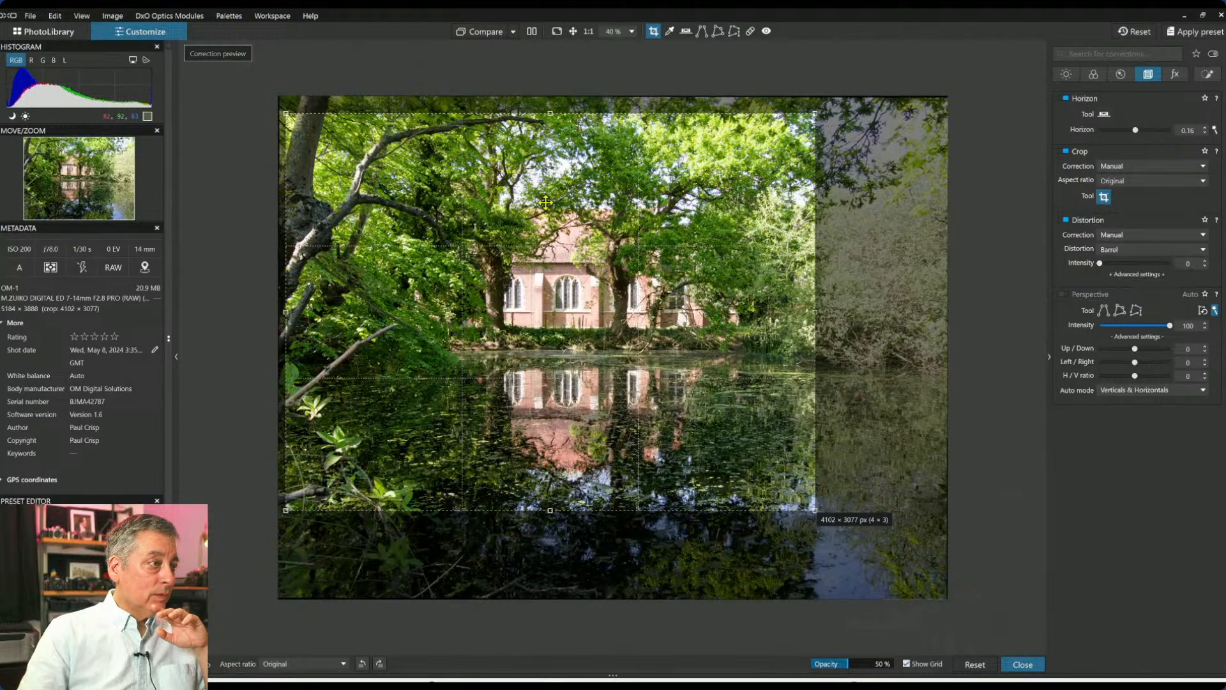
{"action": "key", "text": "Return"}
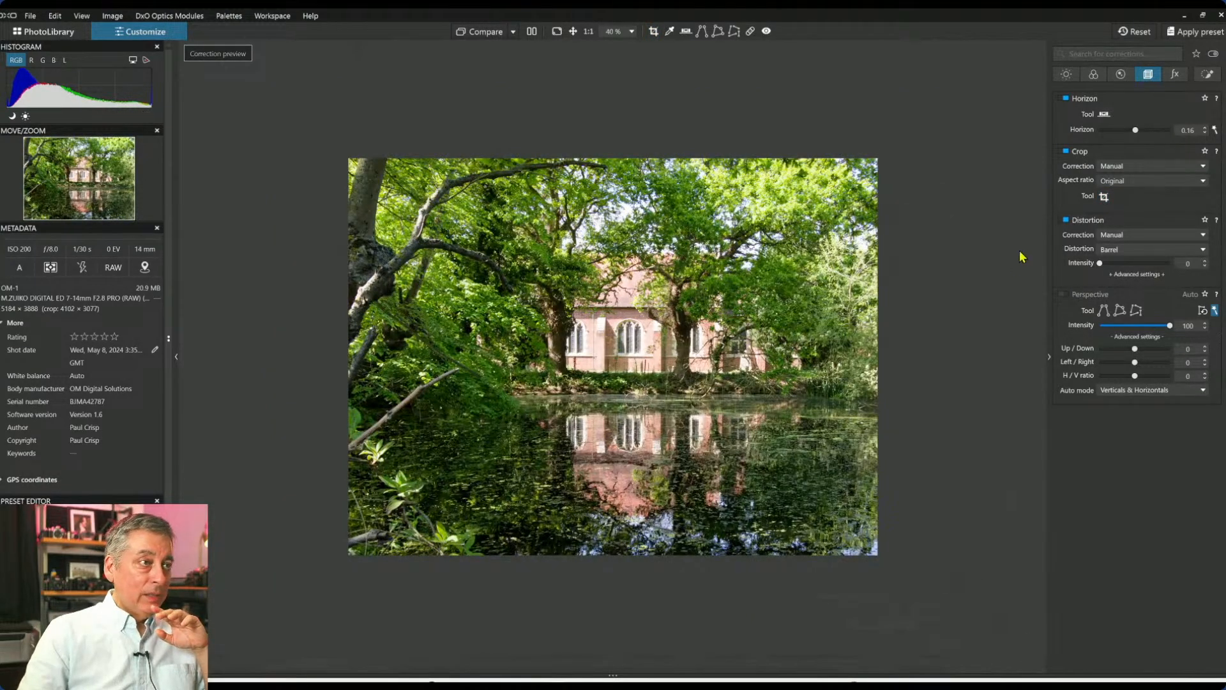
Add a horizontal local-adjustment control line just below the far bank so that its mask covers the pond water.
{"action": "left_click", "coordinate": [1208, 76]}
{"action": "left_click", "coordinate": [1095, 115]}
{"action": "left_click", "coordinate": [1110, 116]}
{"action": "left_click_drag", "start_coordinate": [652, 416], "coordinate": [654, 382]}
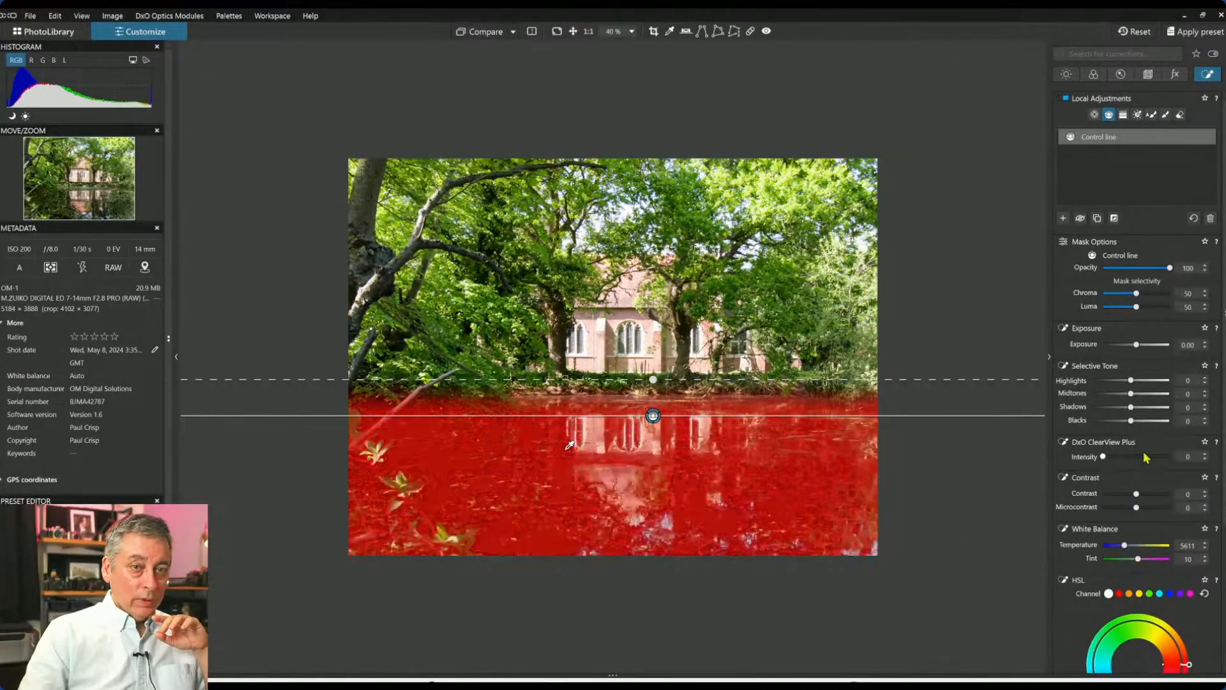
Darken the masked water with blacks -26, highlights -92 and exposure -0.09, and set its ClearView Plus intensity to 66.
{"action": "left_click", "coordinate": [1107, 423]}
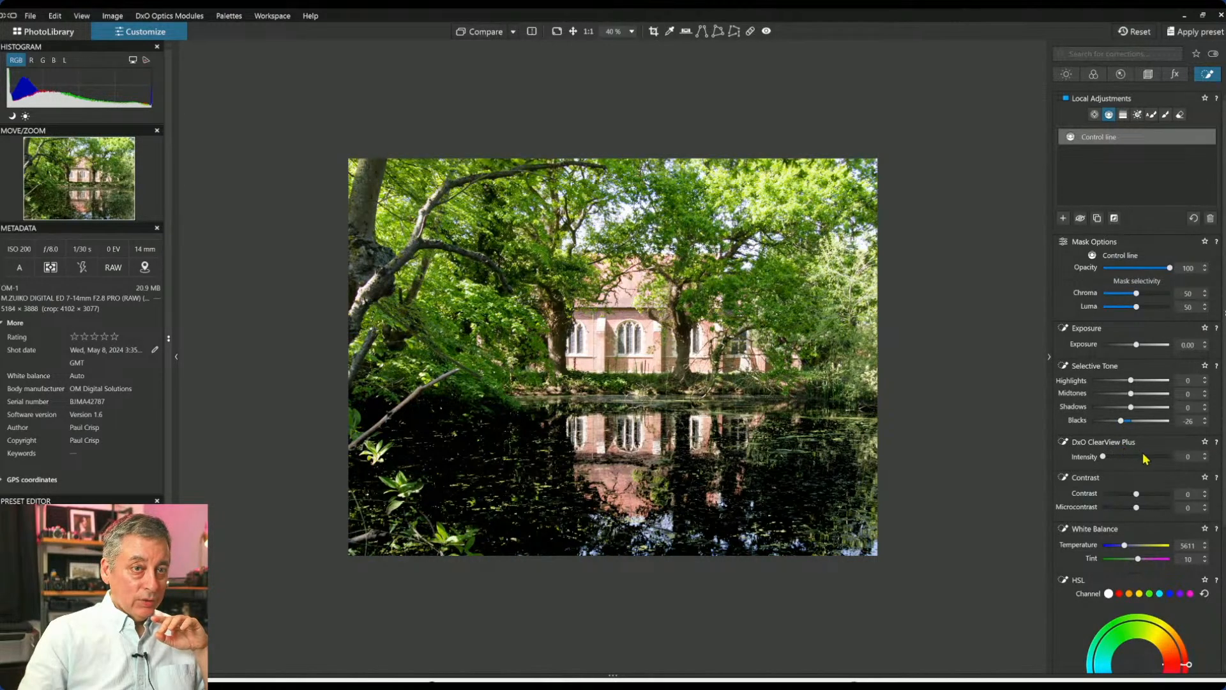
{"action": "left_click_drag", "start_coordinate": [1144, 456], "coordinate": [1147, 457]}
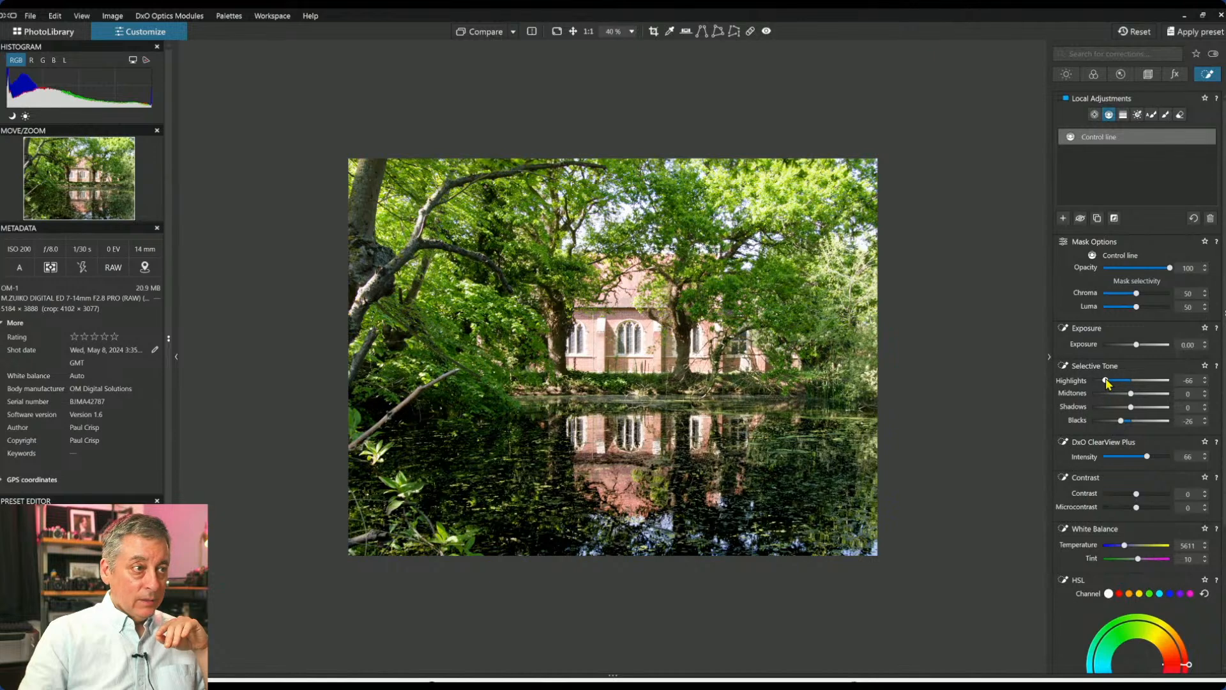
{"action": "left_click_drag", "start_coordinate": [1137, 349], "coordinate": [1138, 346]}
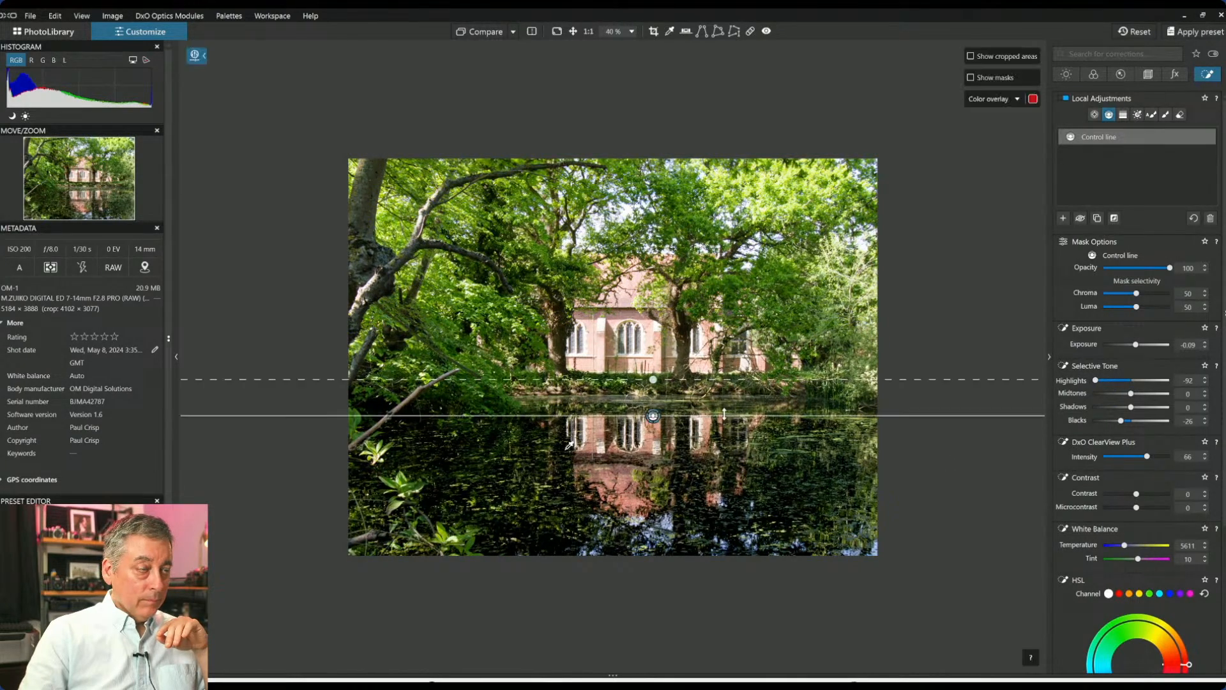
{"action": "scroll", "coordinate": [738, 399], "scroll_direction": "up", "scroll_amount": 1}
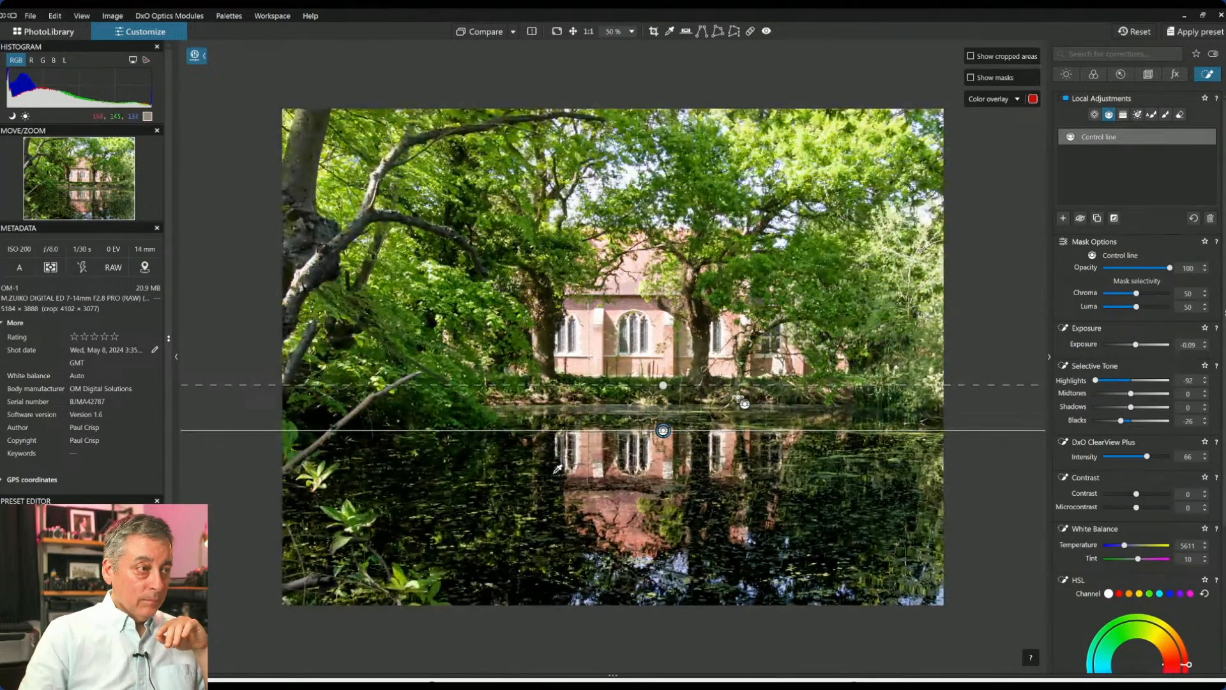
{"action": "scroll", "coordinate": [739, 400], "scroll_direction": "down", "scroll_amount": 1}
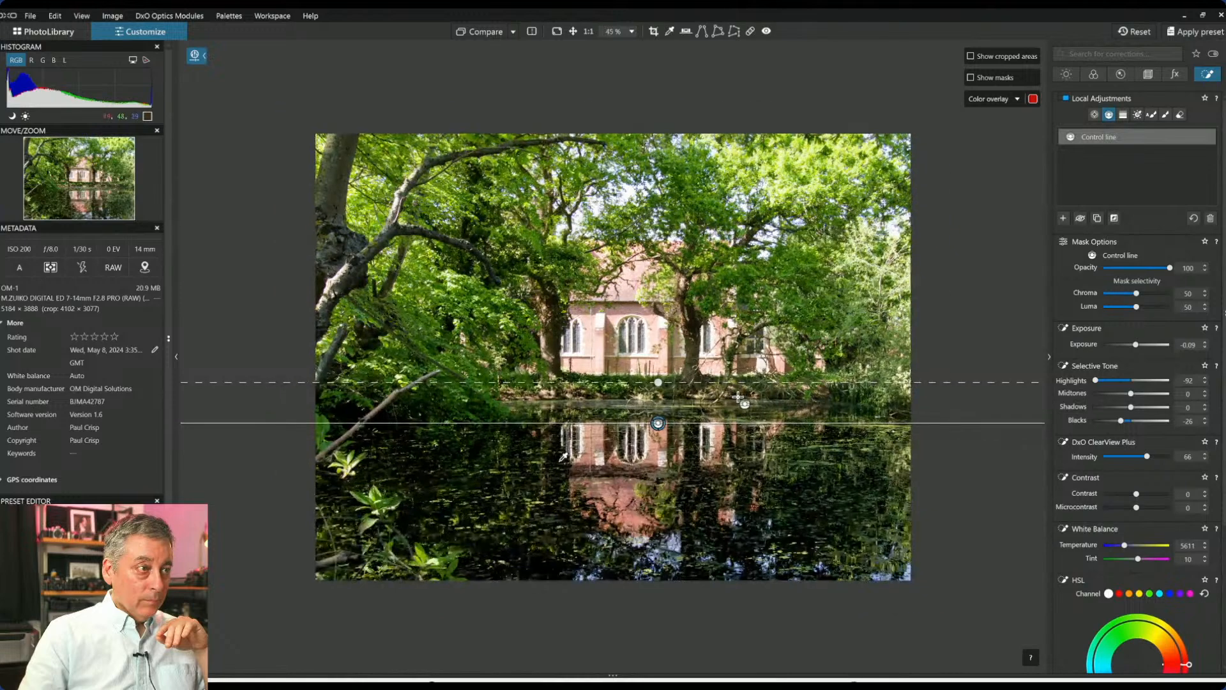
{"action": "scroll", "coordinate": [738, 400], "scroll_direction": "down", "scroll_amount": 1}
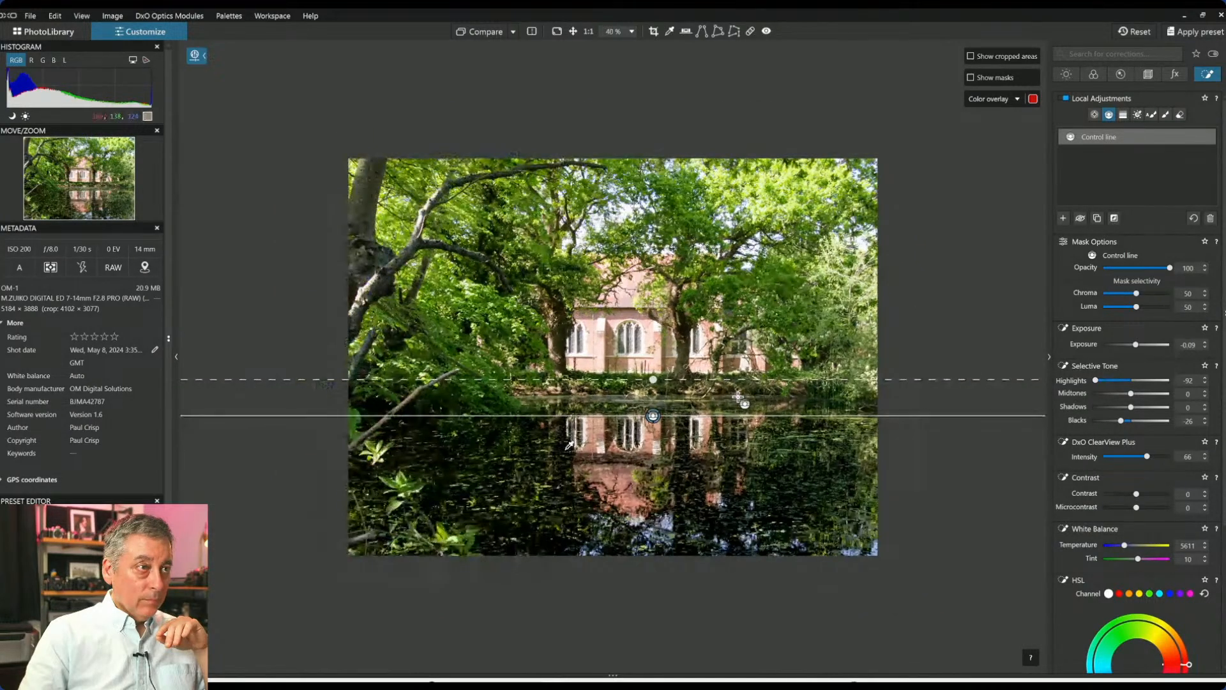
Try the black-and-white rendering, return to color, and set the rendering to DxO camera profile (OM-1).
{"action": "left_click", "coordinate": [1093, 74]}
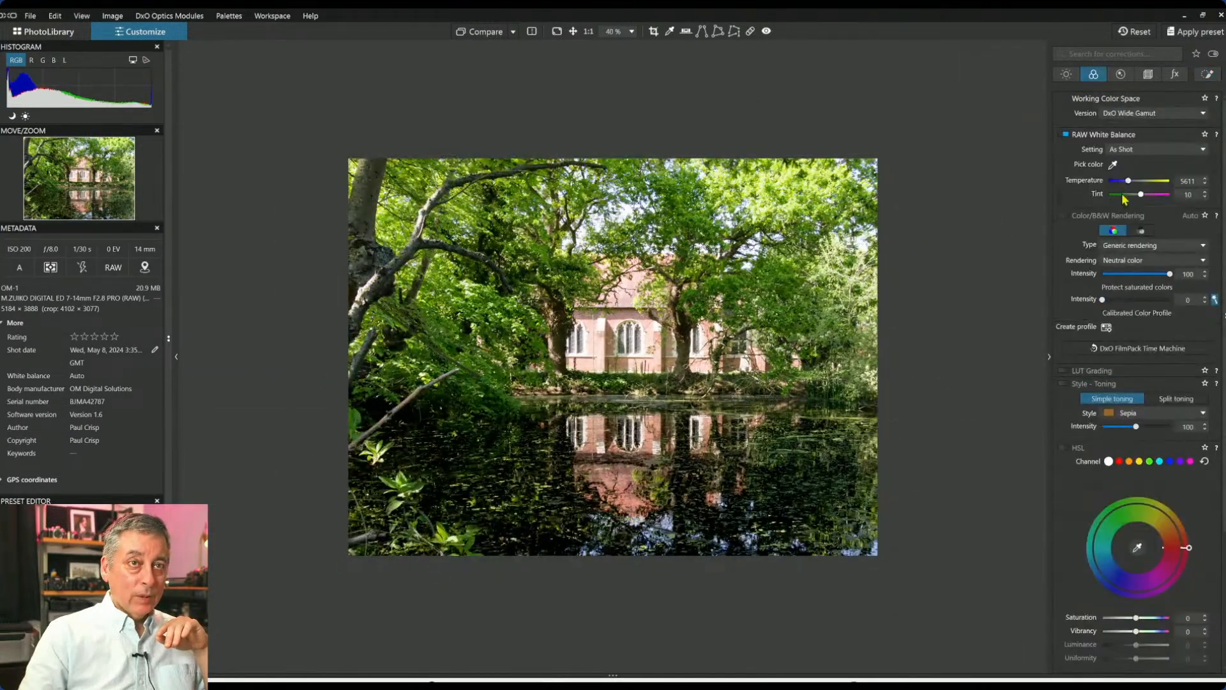
{"action": "left_click", "coordinate": [1141, 232]}
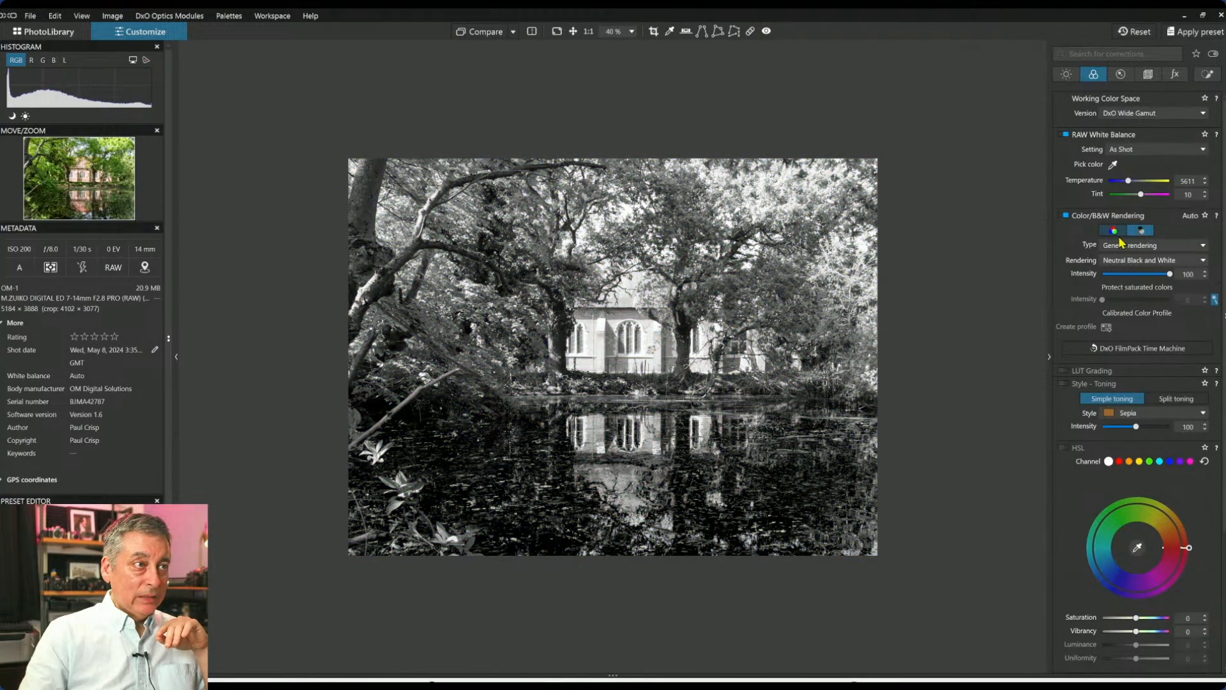
{"action": "left_click", "coordinate": [1117, 234]}
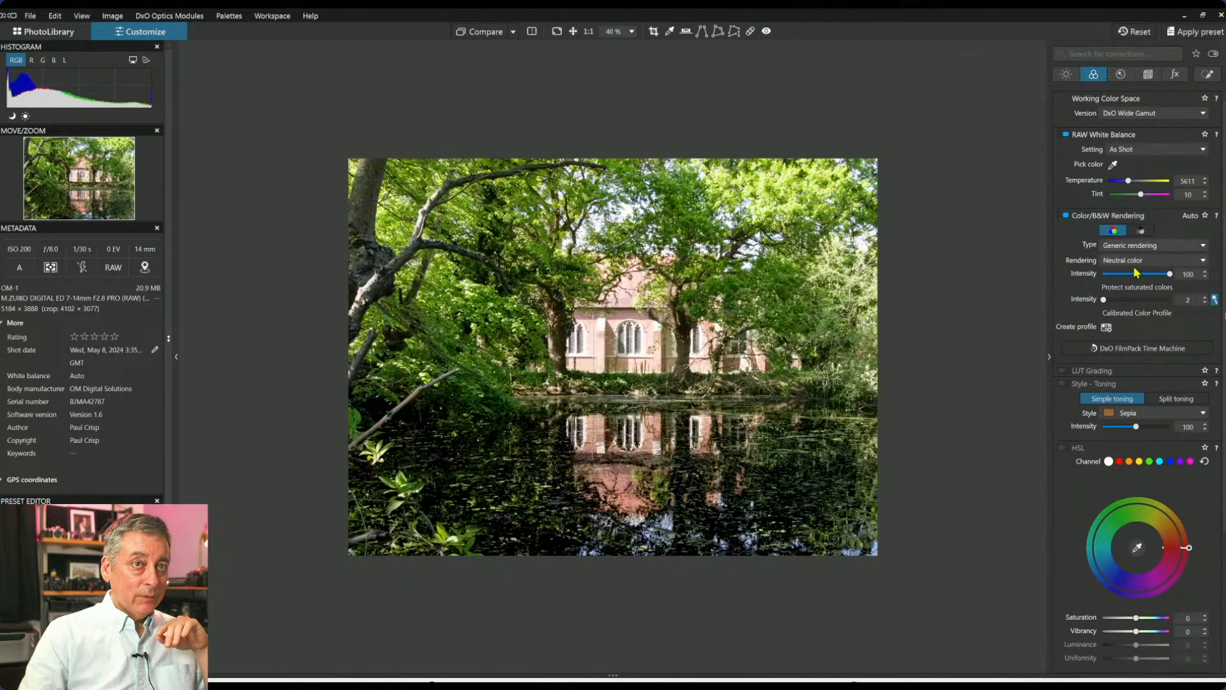
{"action": "left_click", "coordinate": [1136, 261]}
{"action": "left_click", "coordinate": [1138, 274]}
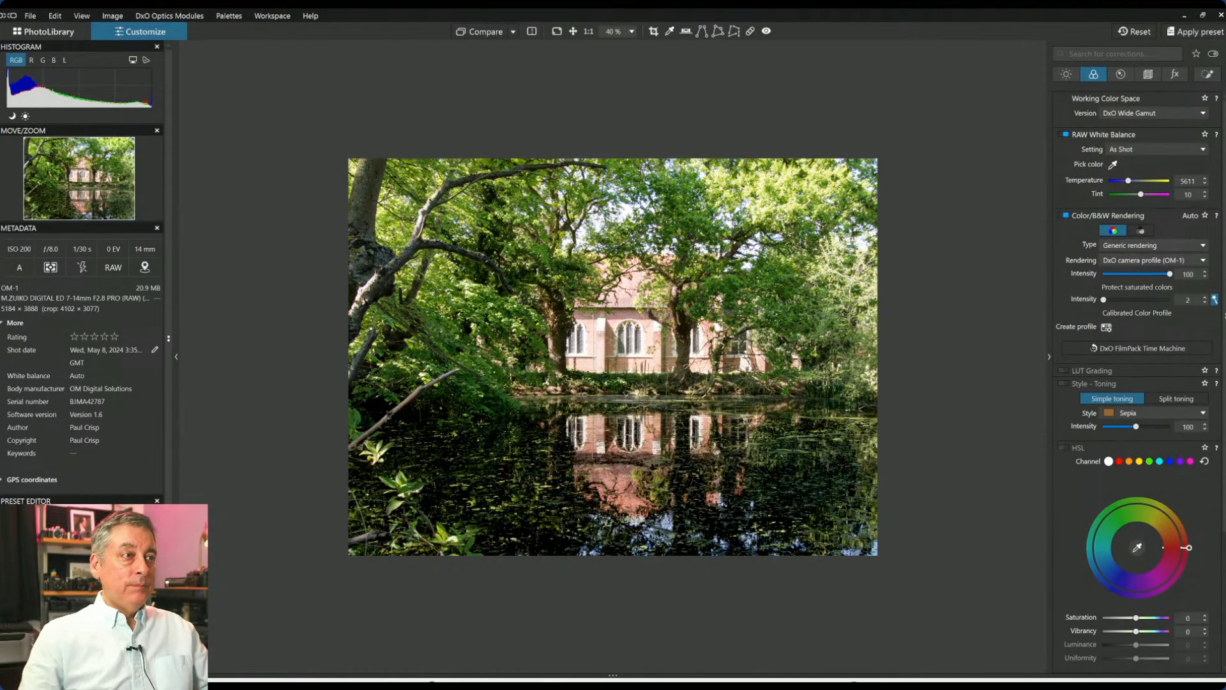
Lower the pond photo's overall exposure to -0.97 and set its horizon to 0.00.
{"action": "left_click", "coordinate": [1208, 74]}
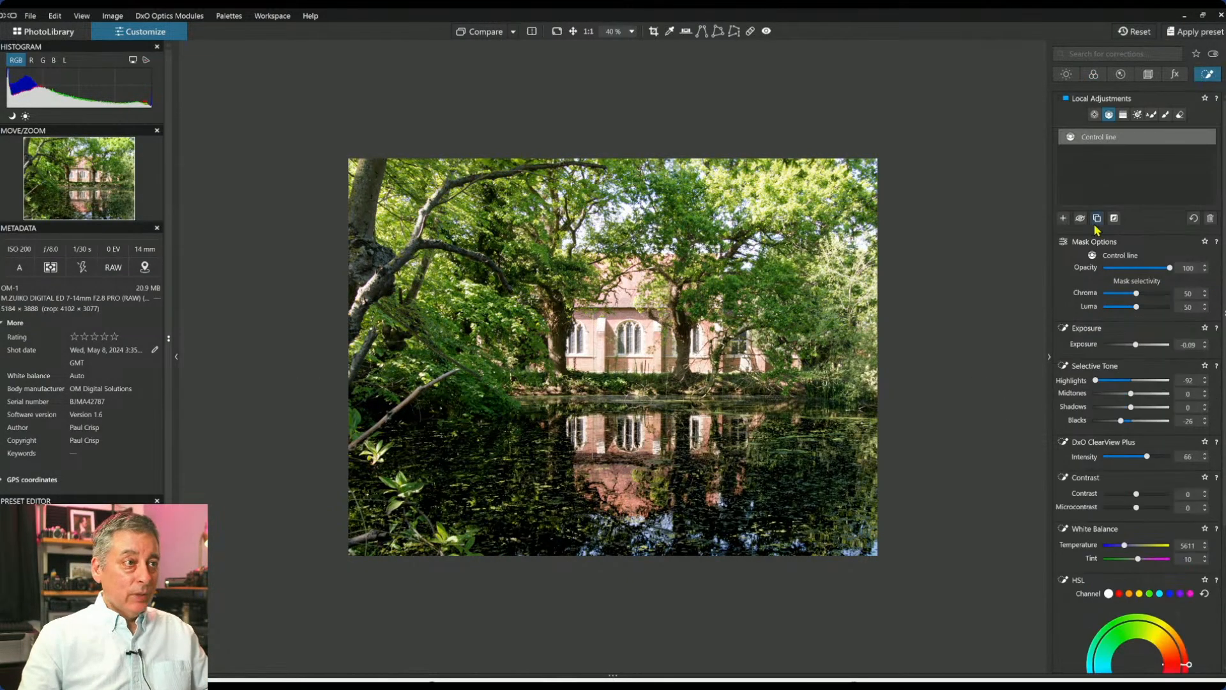
{"action": "left_click", "coordinate": [1066, 75]}
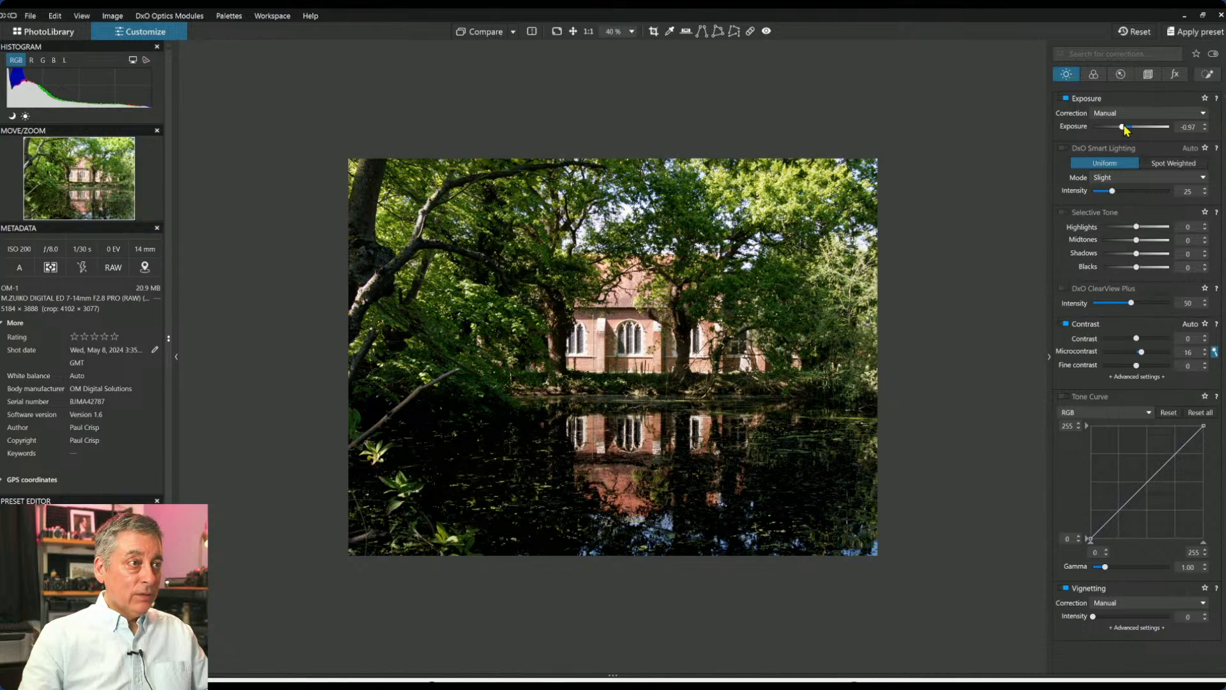
{"action": "left_click", "coordinate": [1148, 74]}
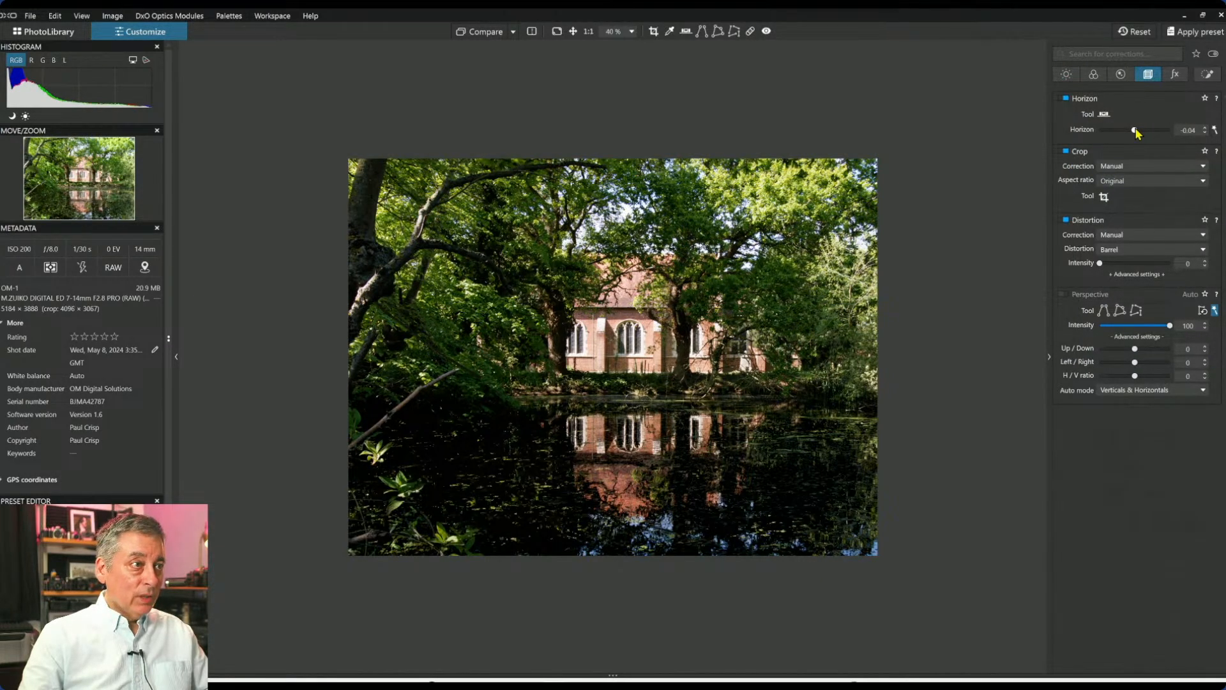
{"action": "scroll", "coordinate": [1136, 132], "scroll_direction": "down", "scroll_amount": 1}
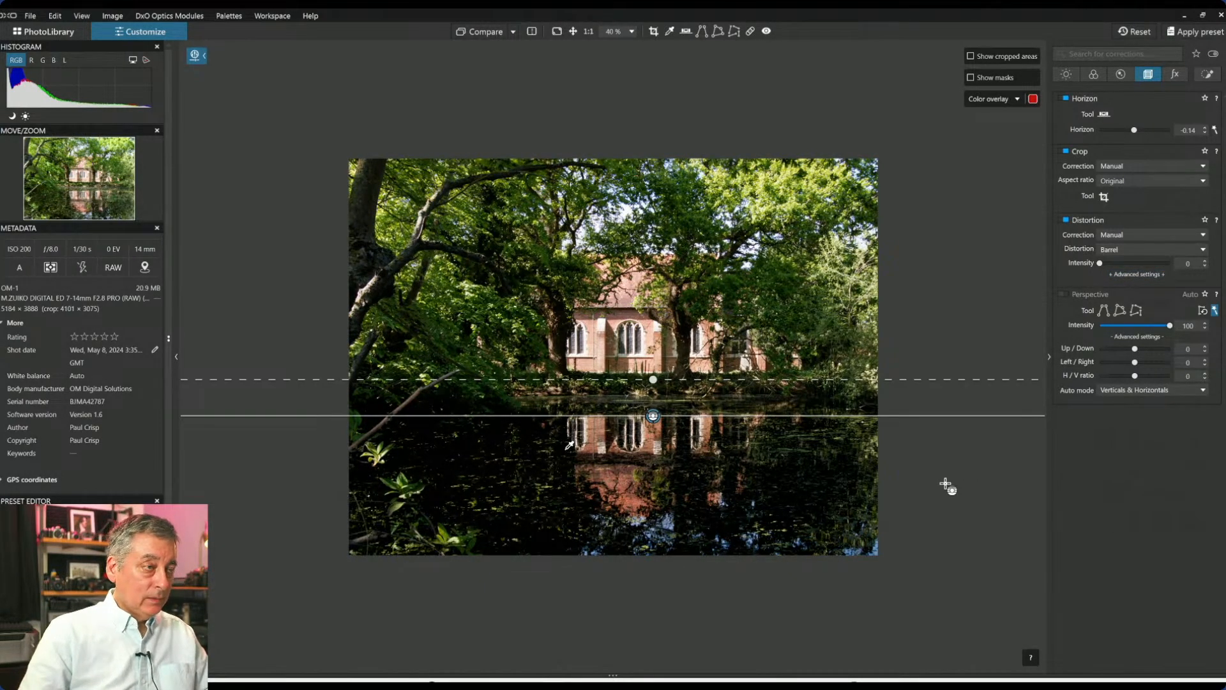
{"action": "key", "text": "Escape"}
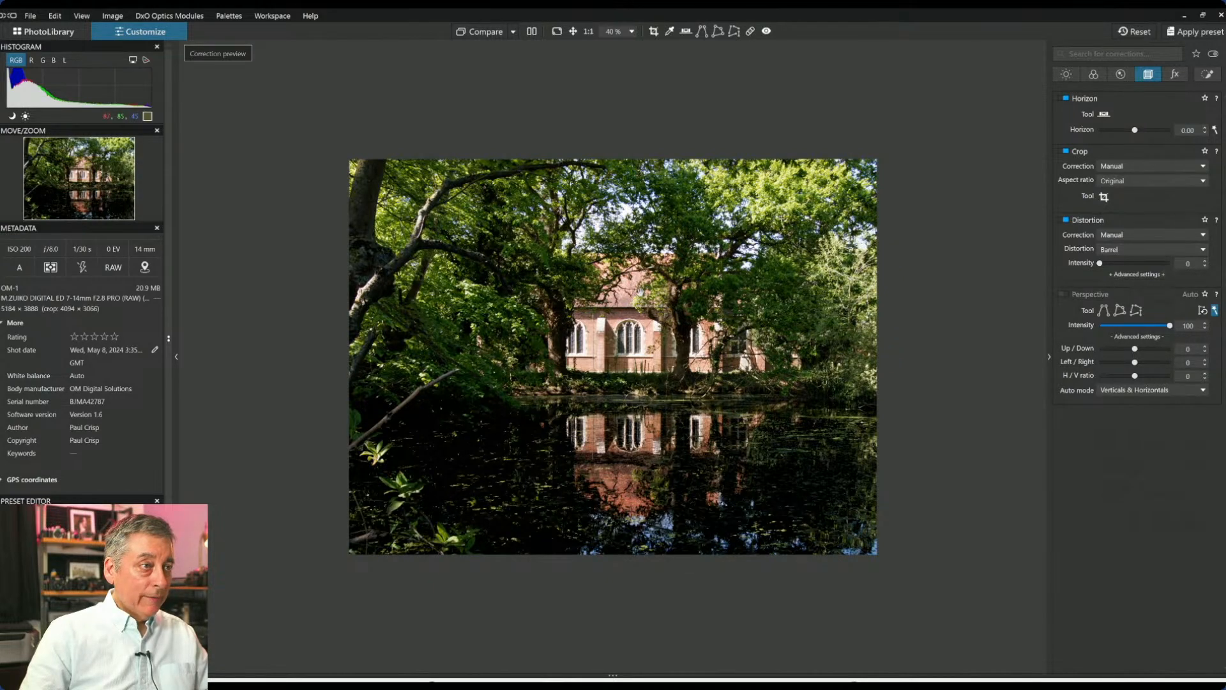
{"action": "scroll", "coordinate": [638, 298], "scroll_direction": "up", "scroll_amount": 1}
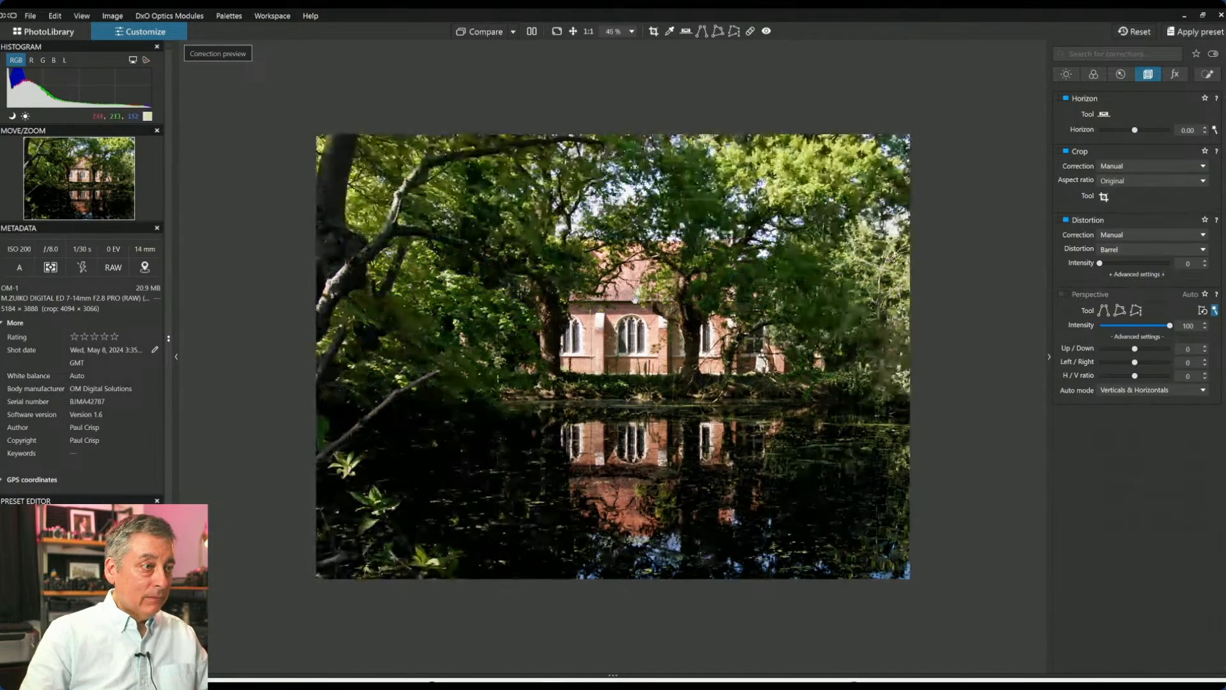
Compare the edited pond photo with its uncorrected version.
{"action": "left_click", "coordinate": [494, 36]}
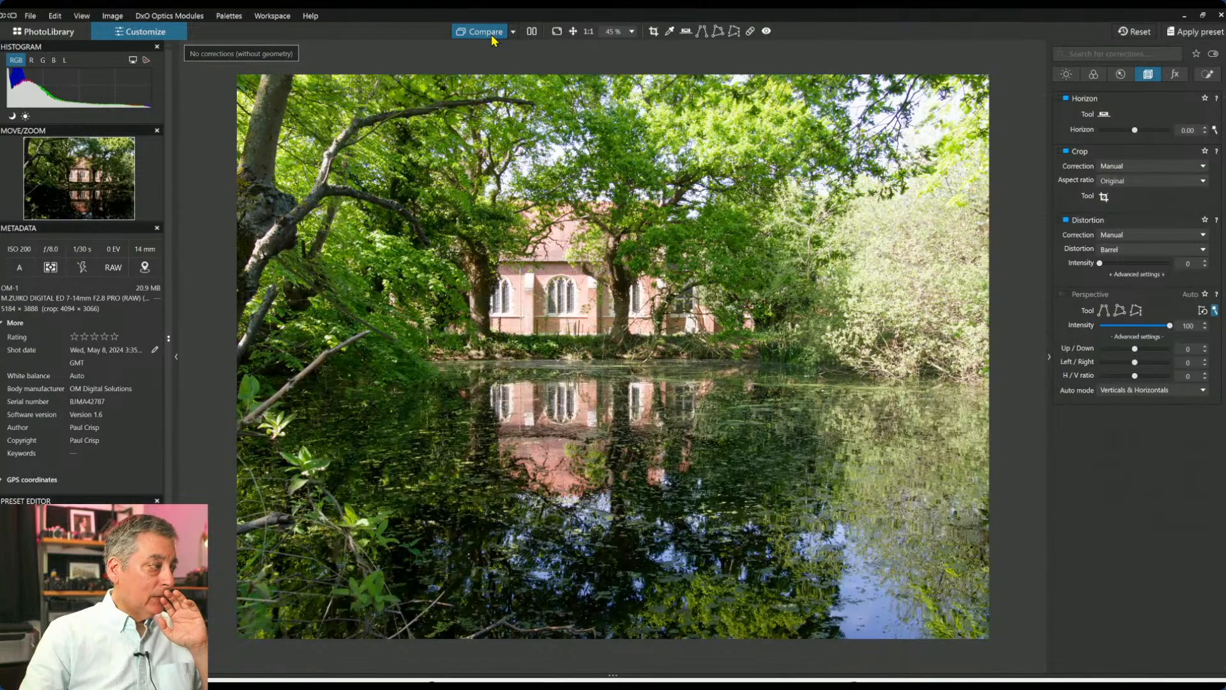
{"action": "left_click", "coordinate": [493, 38]}
{"action": "left_click", "coordinate": [492, 38]}
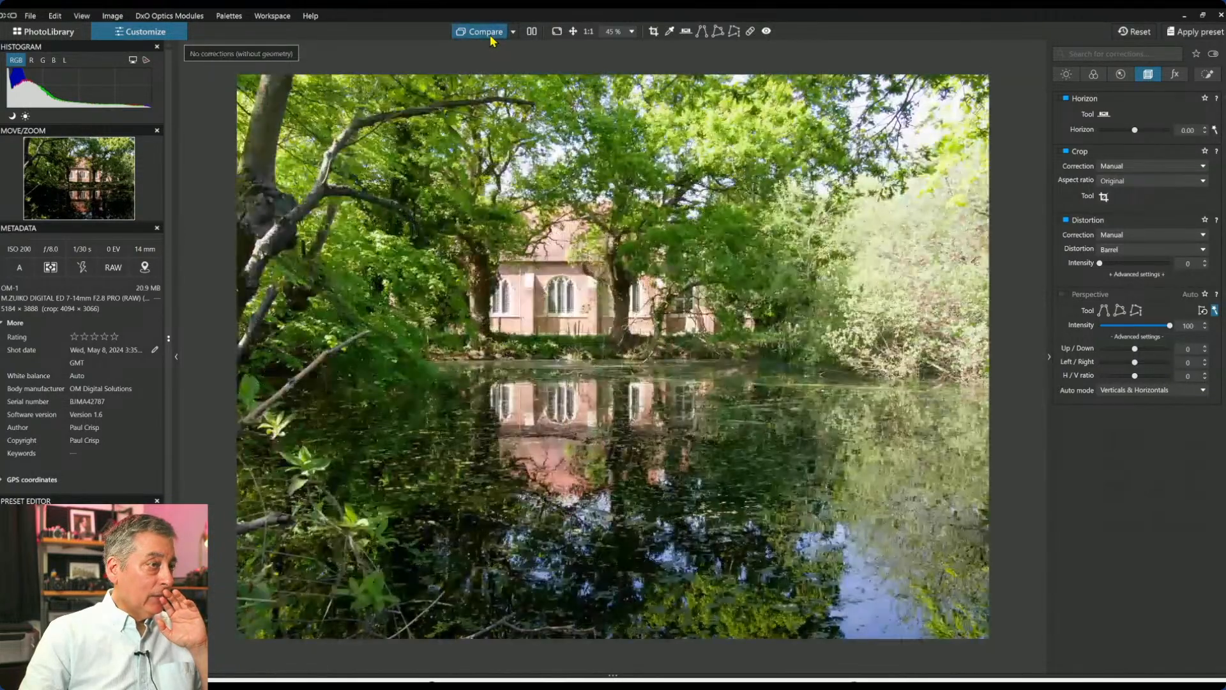
Return to the corrected pond photo and examine the church, trees and reflection up close and as a whole.
{"action": "left_click", "coordinate": [492, 39]}
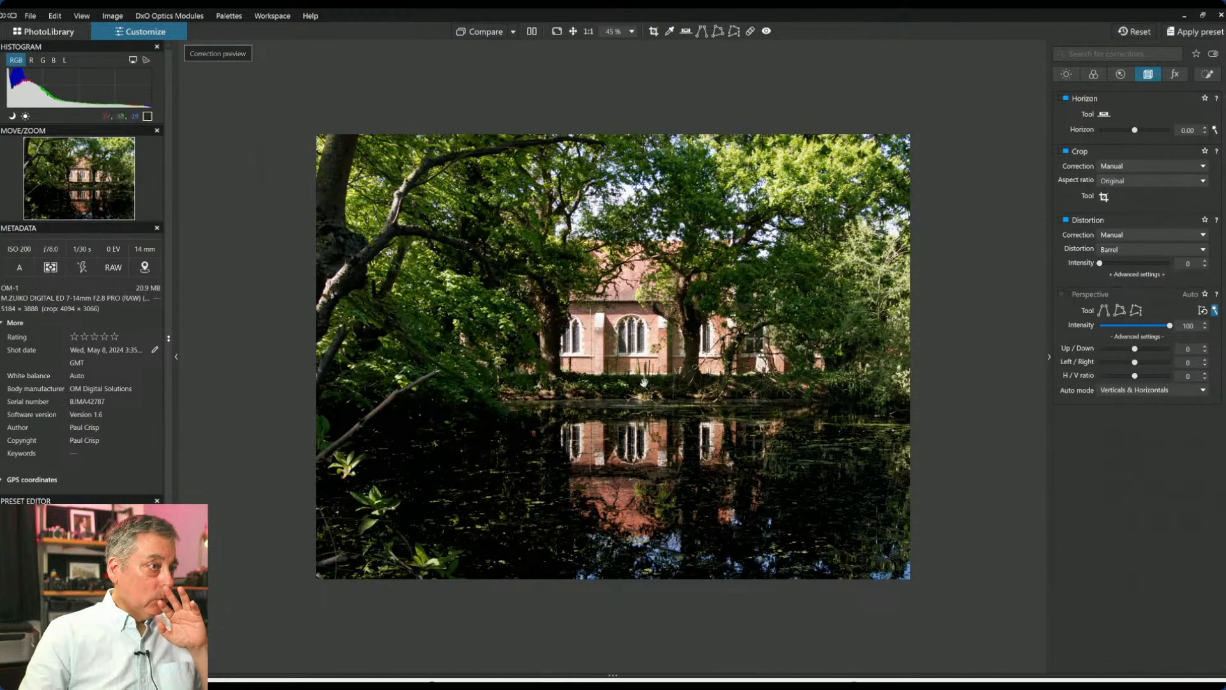
{"action": "left_click", "coordinate": [644, 382]}
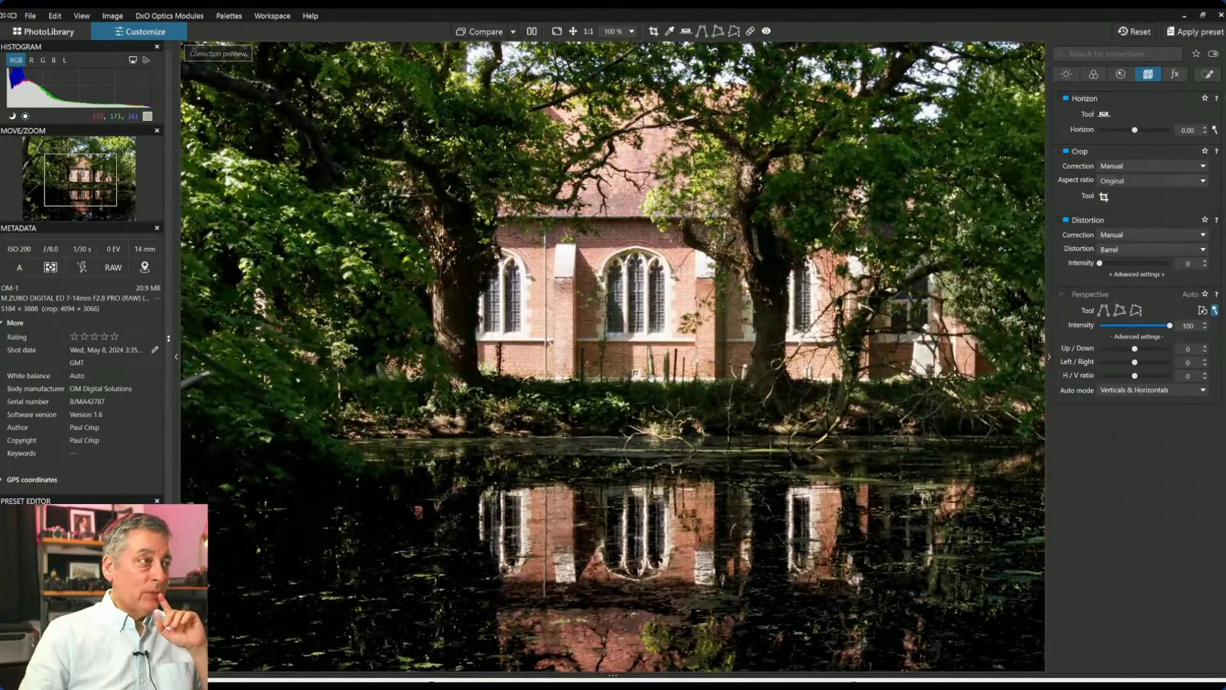
{"action": "scroll", "coordinate": [651, 378], "scroll_direction": "down", "scroll_amount": 10}
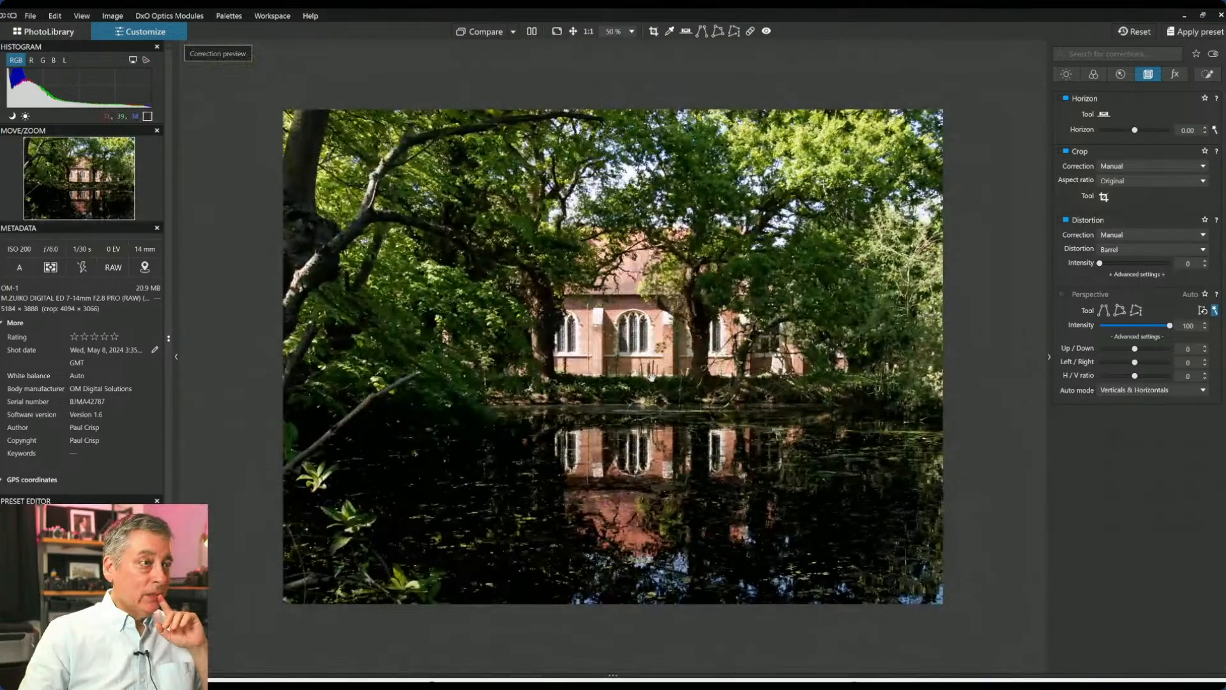
{"action": "scroll", "coordinate": [651, 377], "scroll_direction": "down", "scroll_amount": 1}
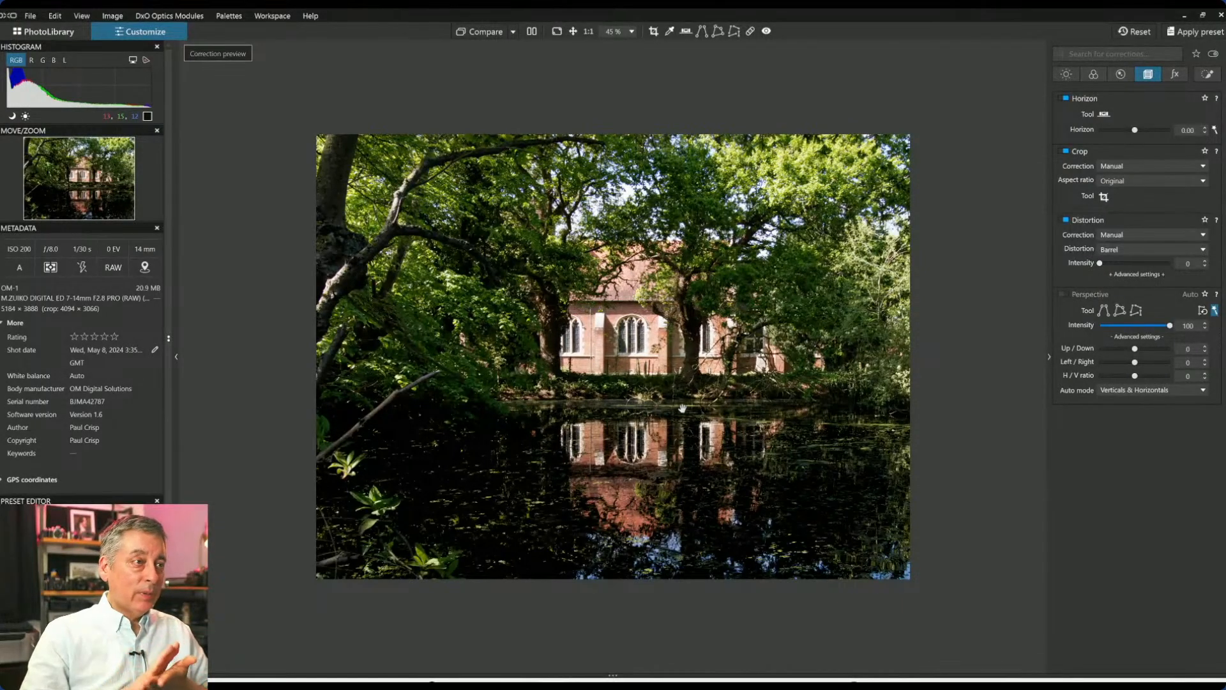
{"action": "scroll", "coordinate": [683, 407], "scroll_direction": "up", "scroll_amount": 5}
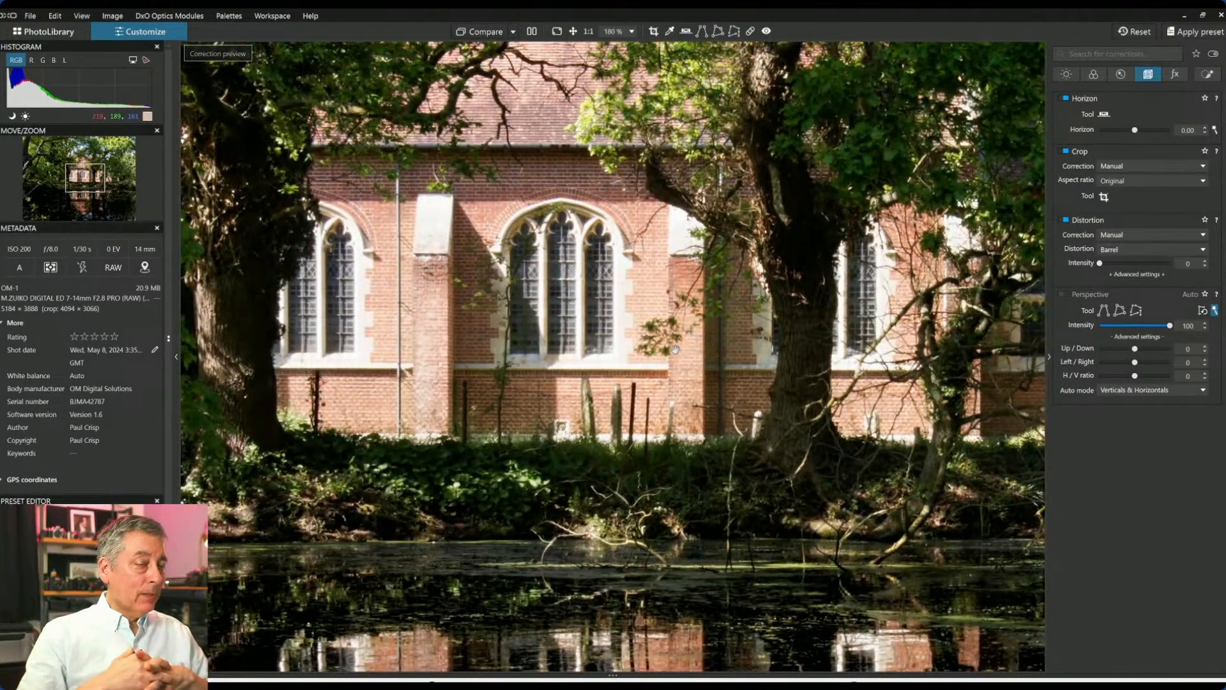
{"action": "scroll", "coordinate": [675, 349], "scroll_direction": "down", "scroll_amount": 3}
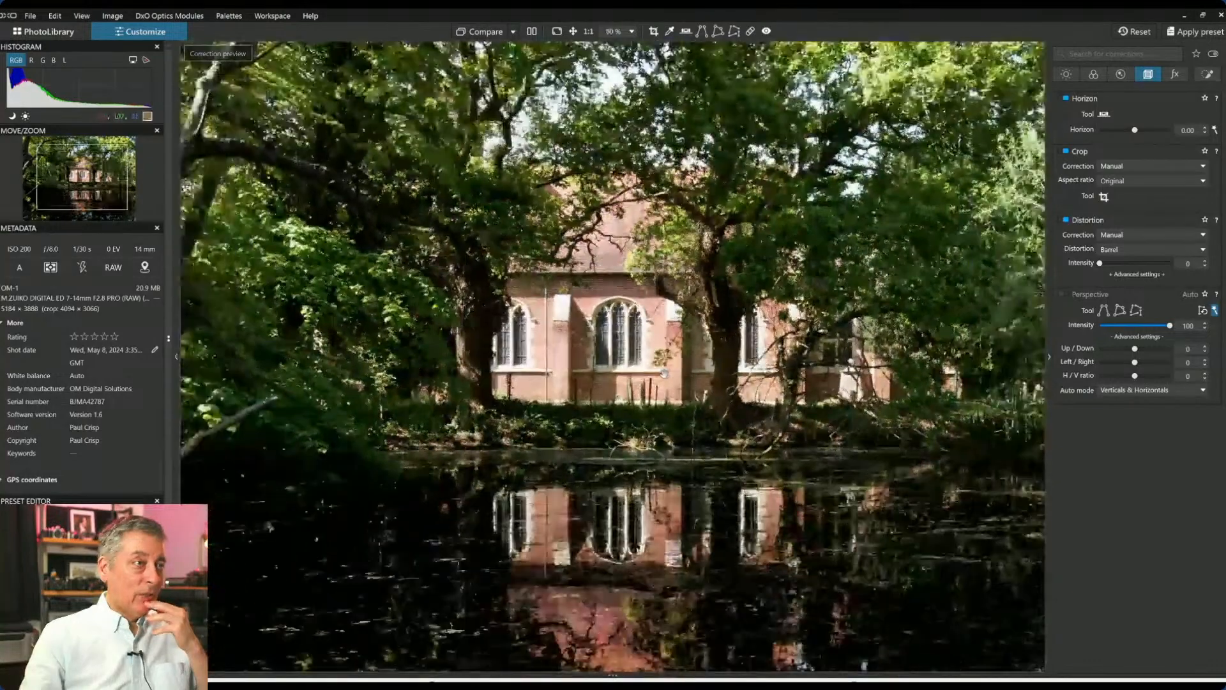
{"action": "scroll", "coordinate": [706, 495], "scroll_direction": "down", "scroll_amount": 1}
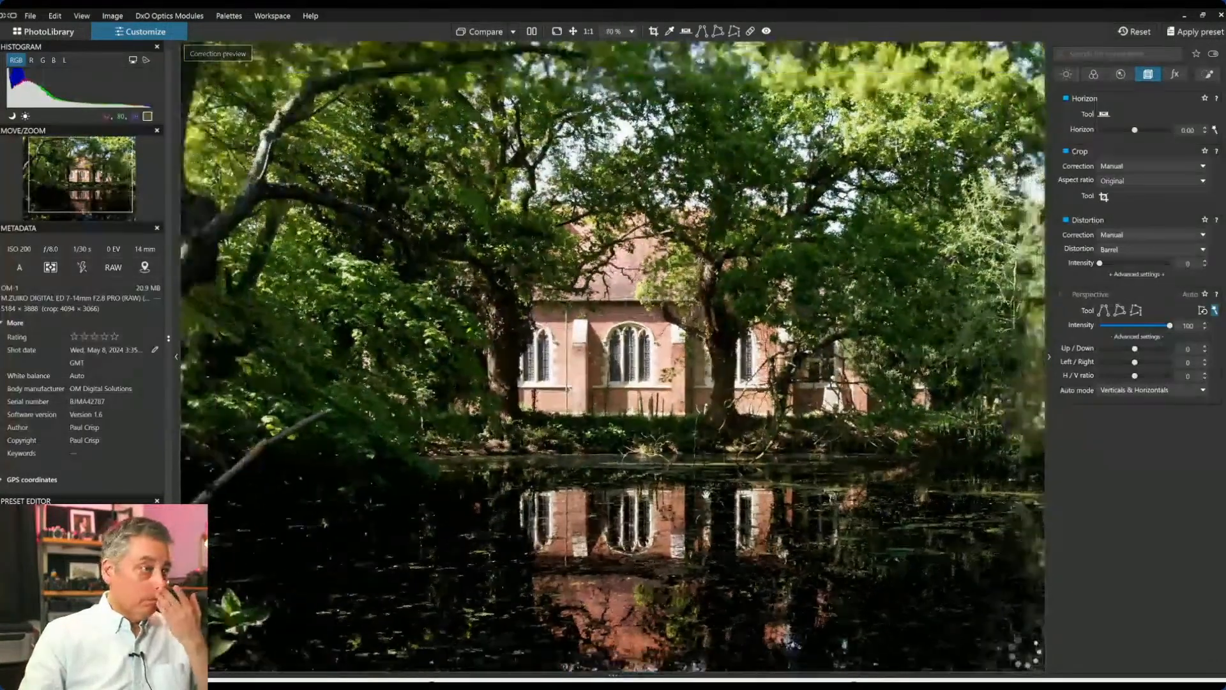
{"action": "scroll", "coordinate": [706, 494], "scroll_direction": "down", "scroll_amount": 3}
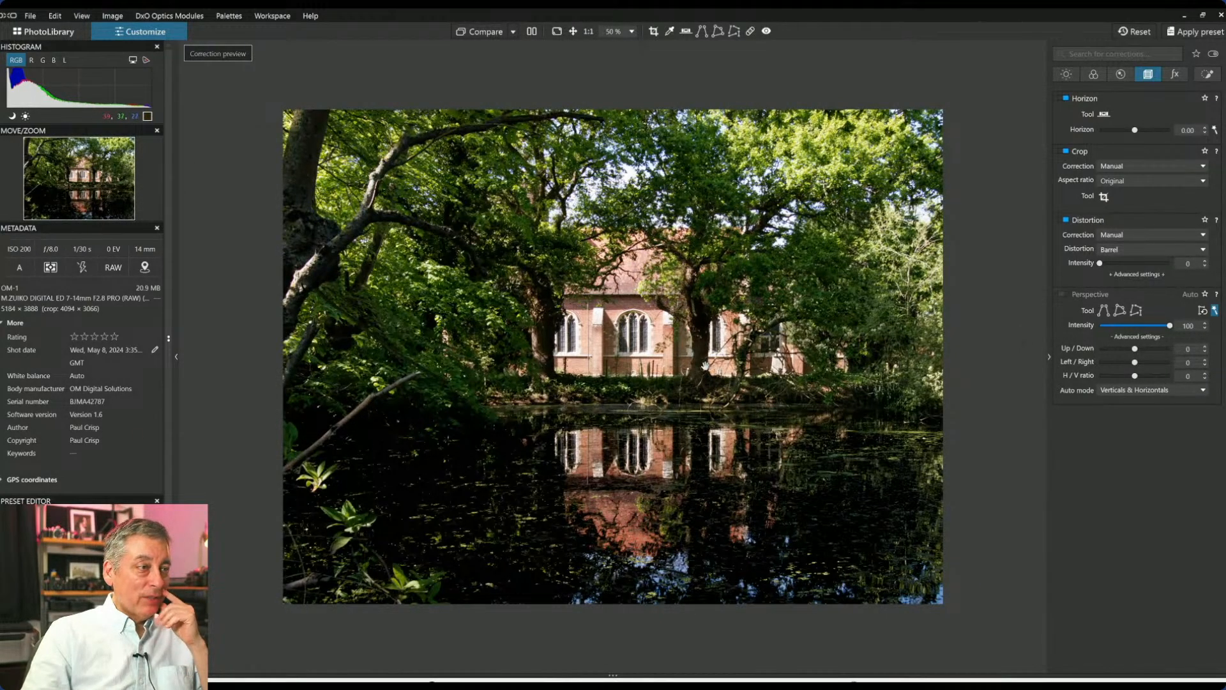
Crop the pond photo tighter around the church and its reflection, to about 2654 x 1990 px, keeping the original aspect ratio.
{"action": "left_click", "coordinate": [1104, 196]}
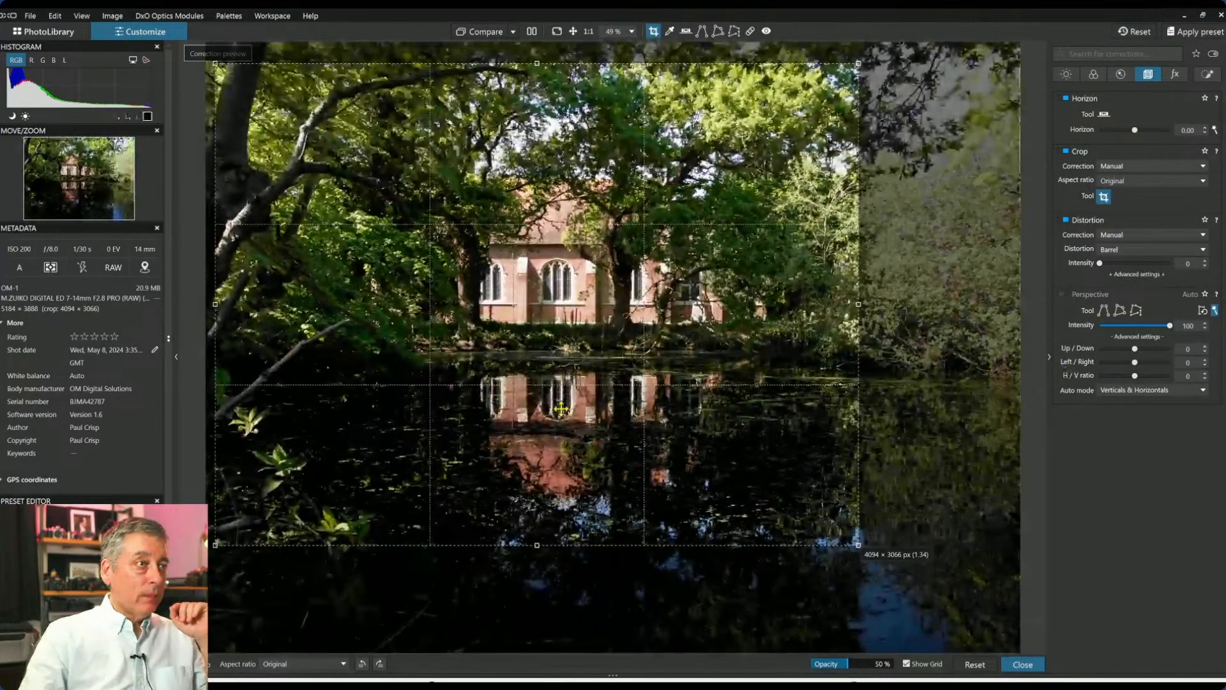
{"action": "left_click_drag", "start_coordinate": [537, 545], "coordinate": [553, 376]}
{"action": "left_click_drag", "start_coordinate": [528, 286], "coordinate": [548, 380]}
{"action": "key", "text": "Return"}
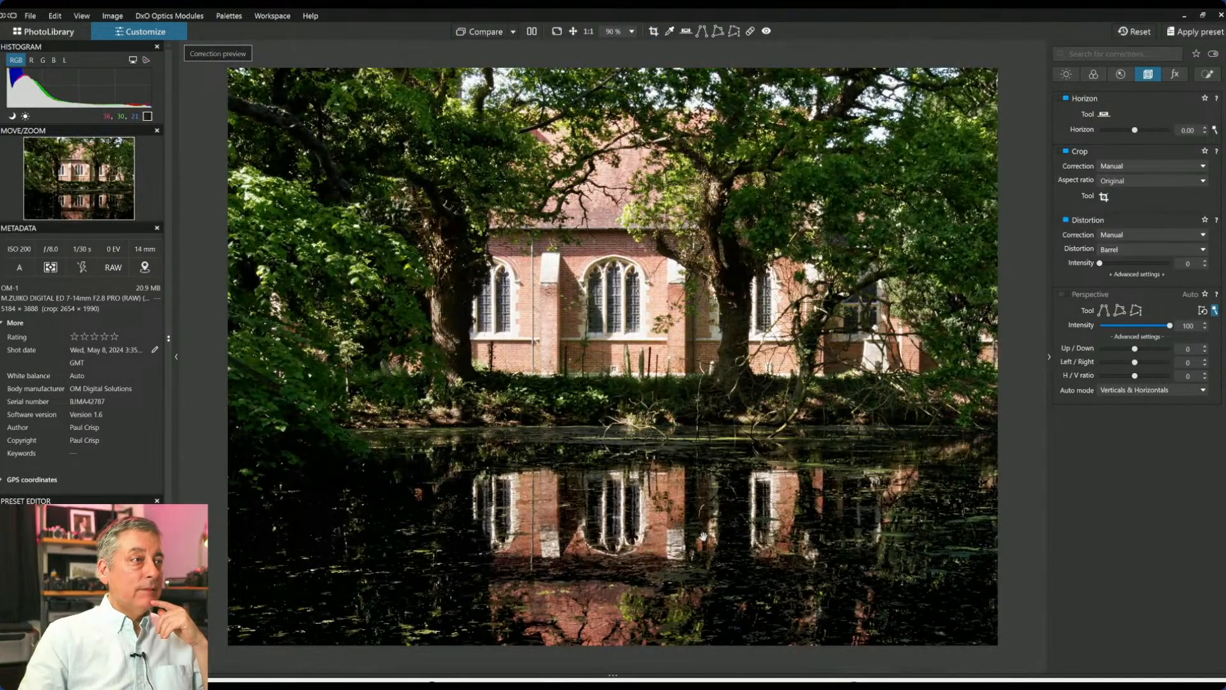
Add a control point on the church's brick wall with highlights -44 and ClearView Plus intensity 53.
{"action": "left_click", "coordinate": [1208, 74]}
{"action": "left_click", "coordinate": [1094, 114]}
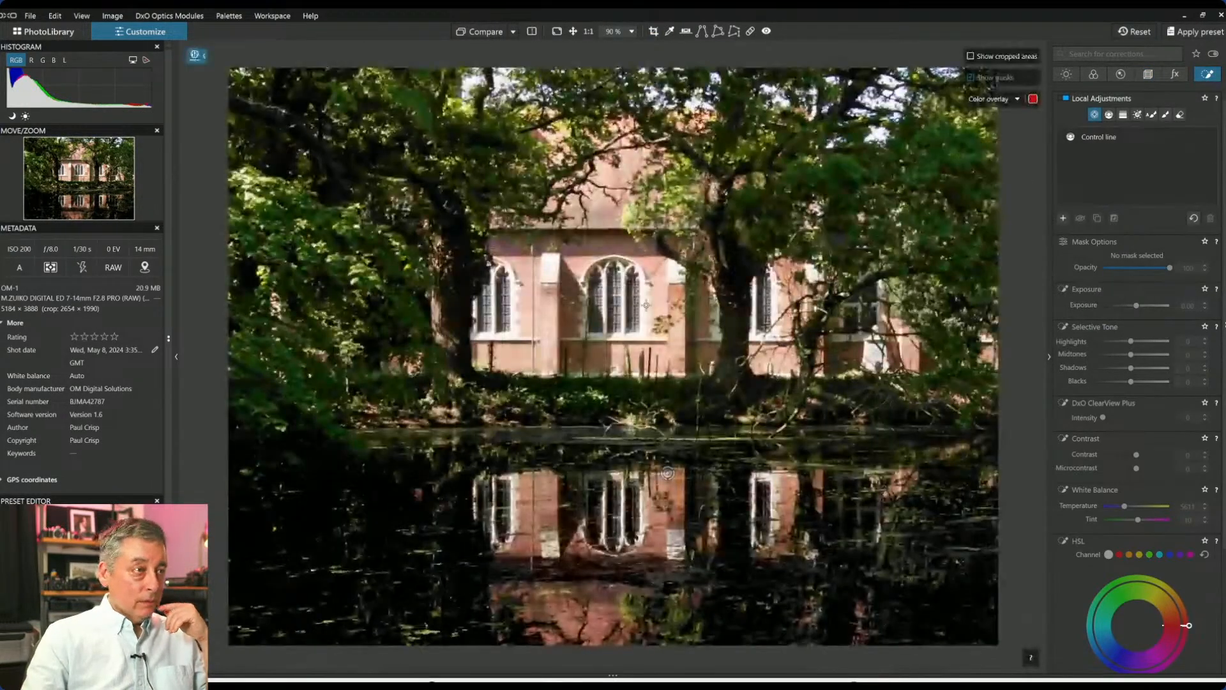
{"action": "left_click", "coordinate": [646, 305]}
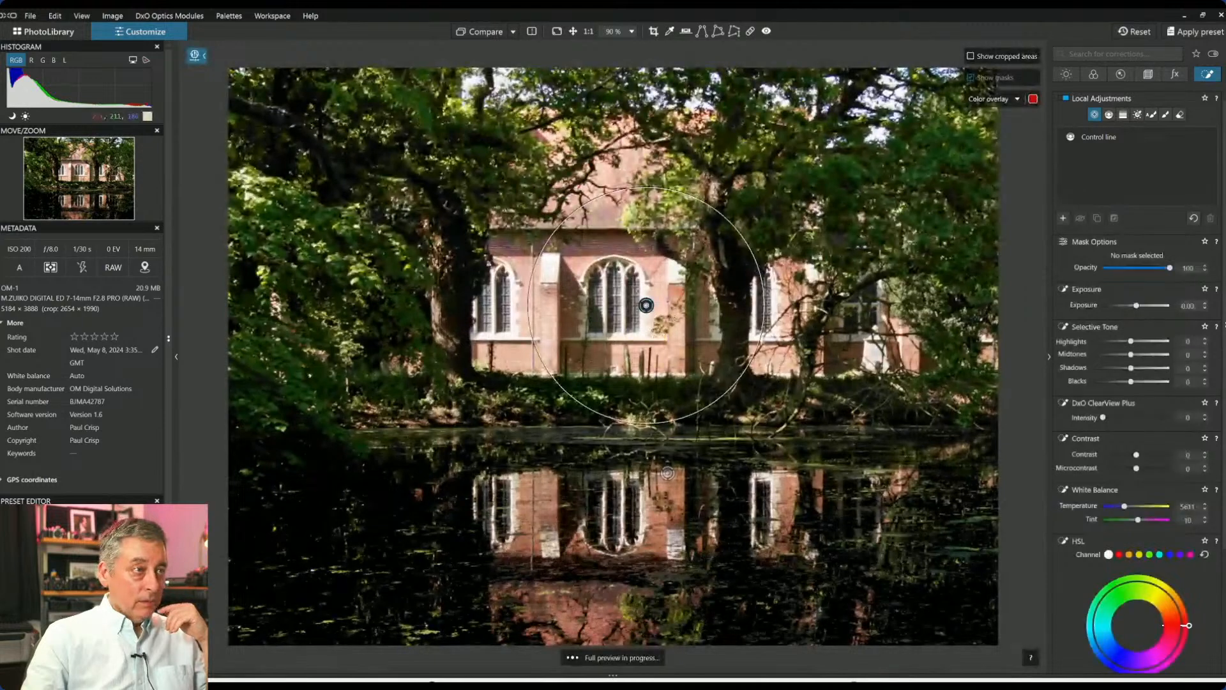
{"action": "left_click_drag", "start_coordinate": [1132, 380], "coordinate": [1100, 381]}
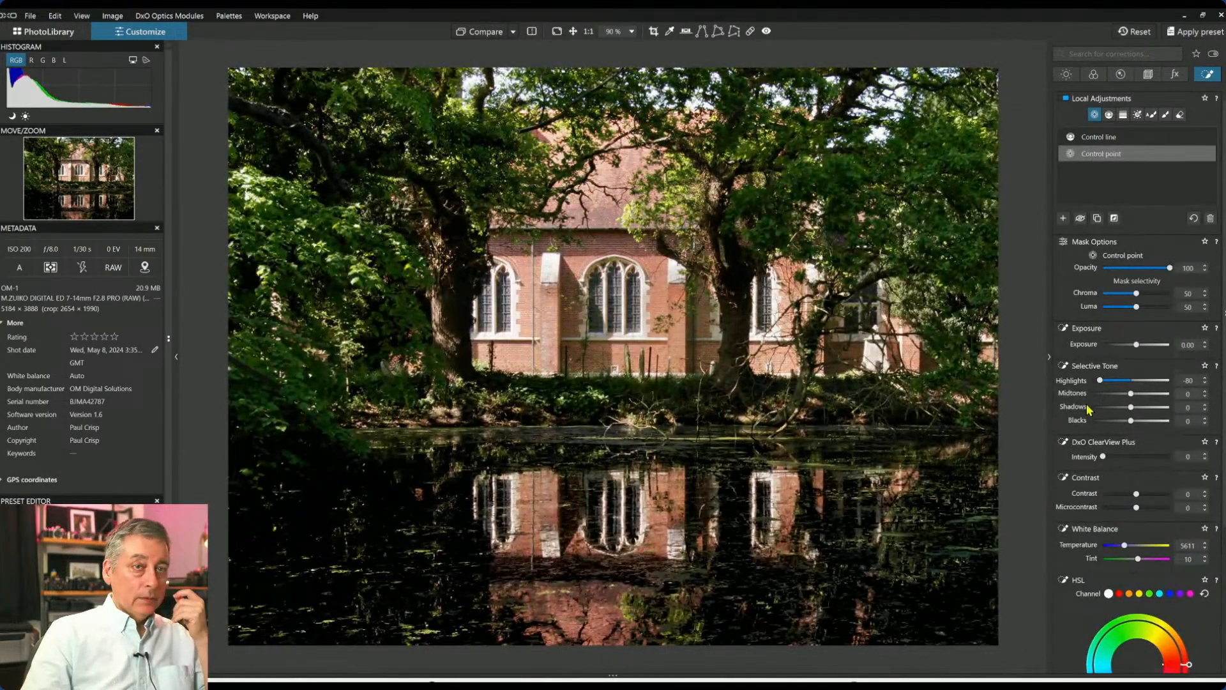
{"action": "left_click_drag", "start_coordinate": [1107, 379], "coordinate": [1114, 380]}
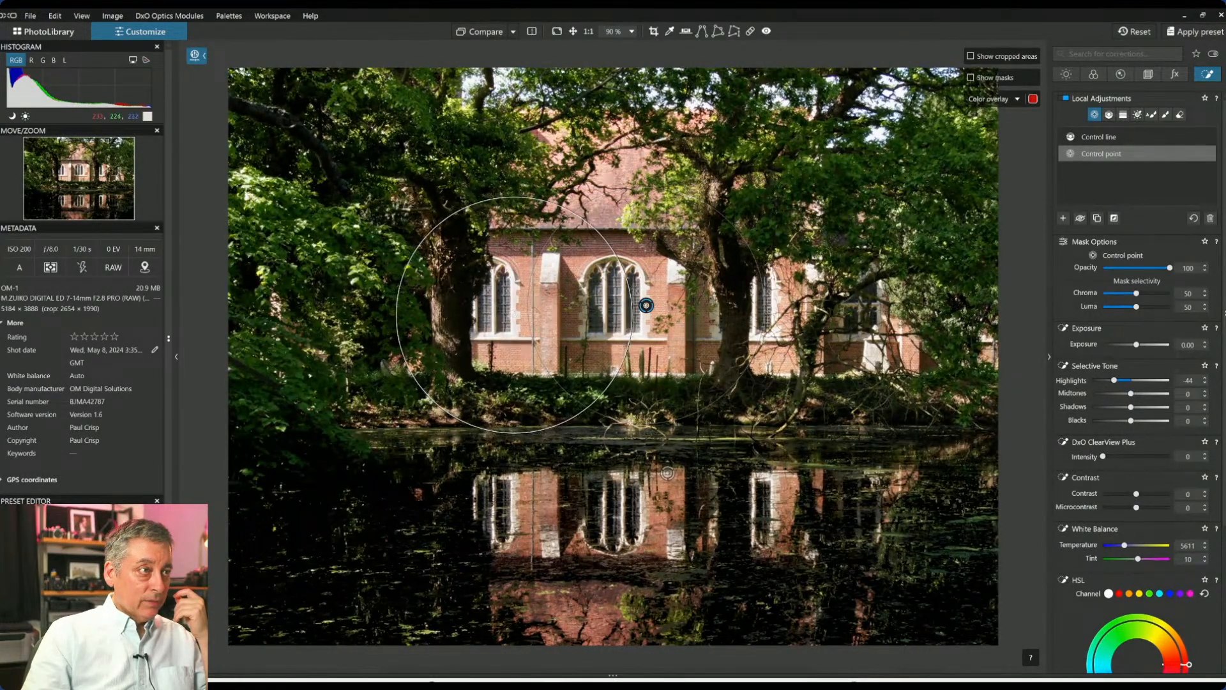
{"action": "left_click", "coordinate": [1139, 457]}
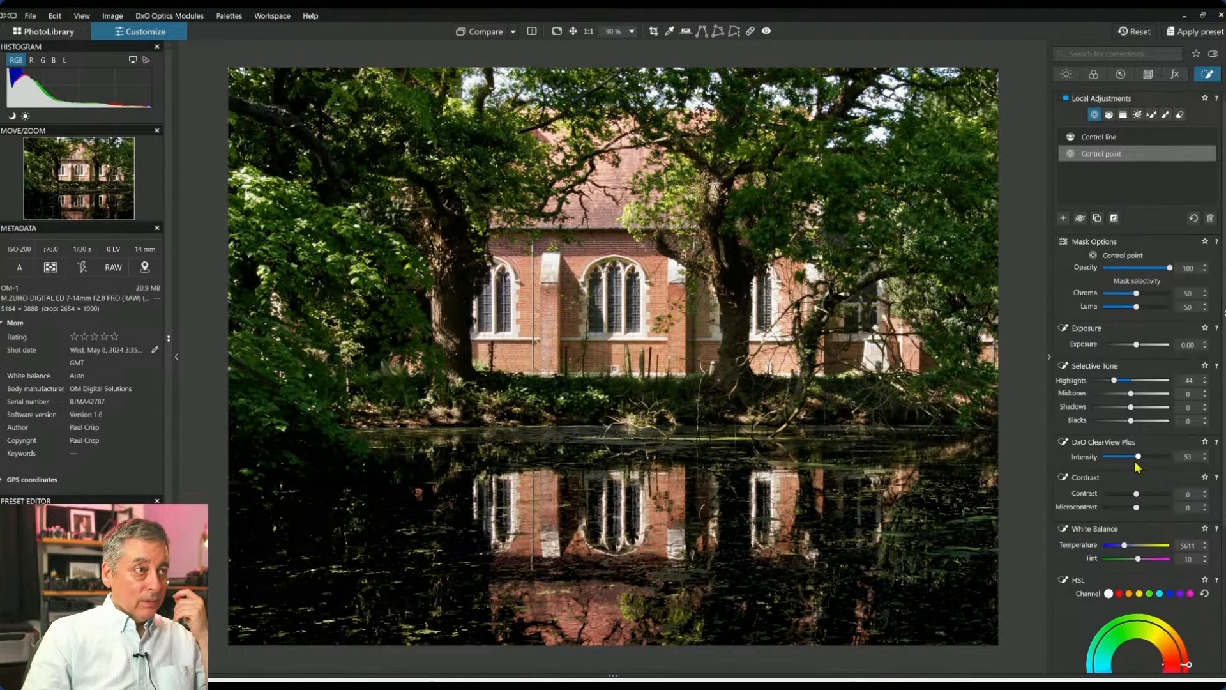
{"action": "scroll", "coordinate": [909, 507], "scroll_direction": "down", "scroll_amount": 1}
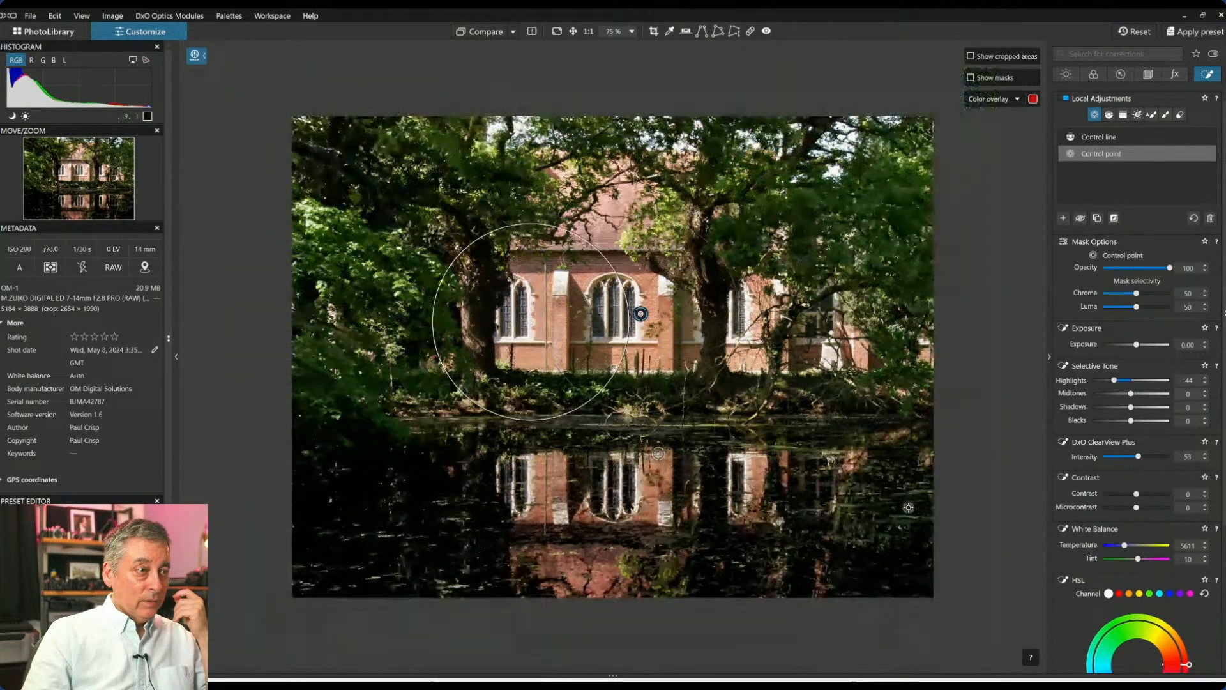
{"action": "scroll", "coordinate": [908, 507], "scroll_direction": "down", "scroll_amount": 1}
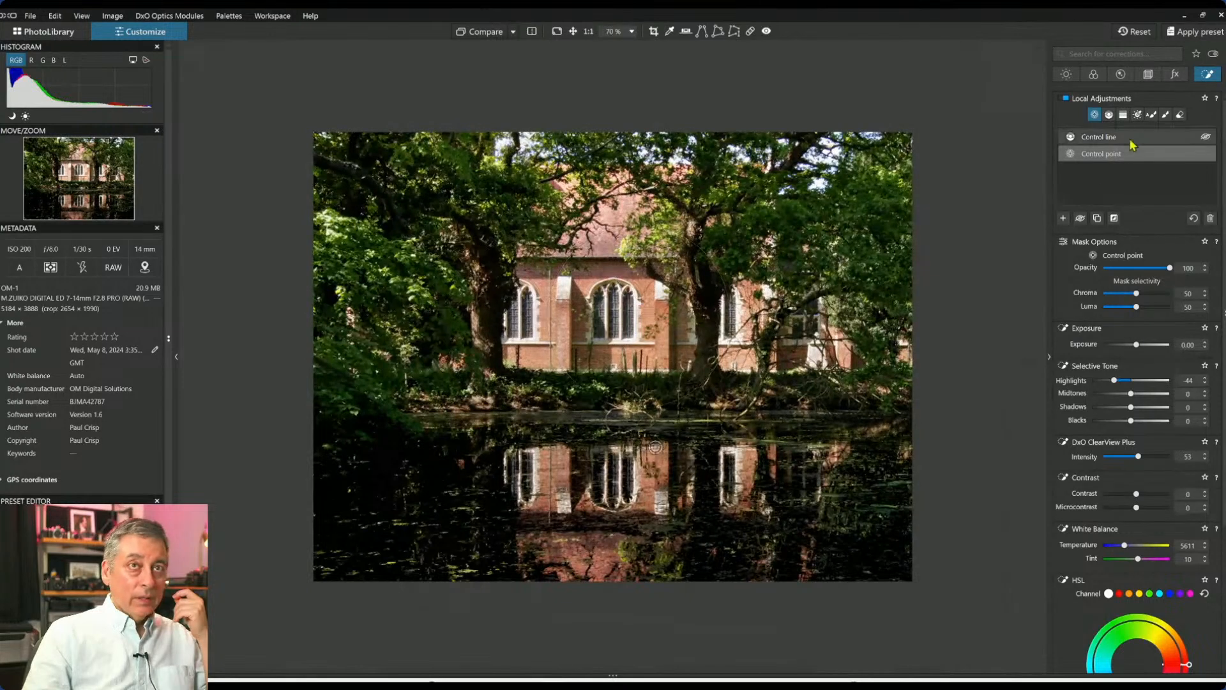
Darken the photo's edges with creative vignetting at intensity -16.
{"action": "left_click", "coordinate": [1174, 75]}
{"action": "scroll", "coordinate": [1125, 518], "scroll_direction": "down", "scroll_amount": 2}
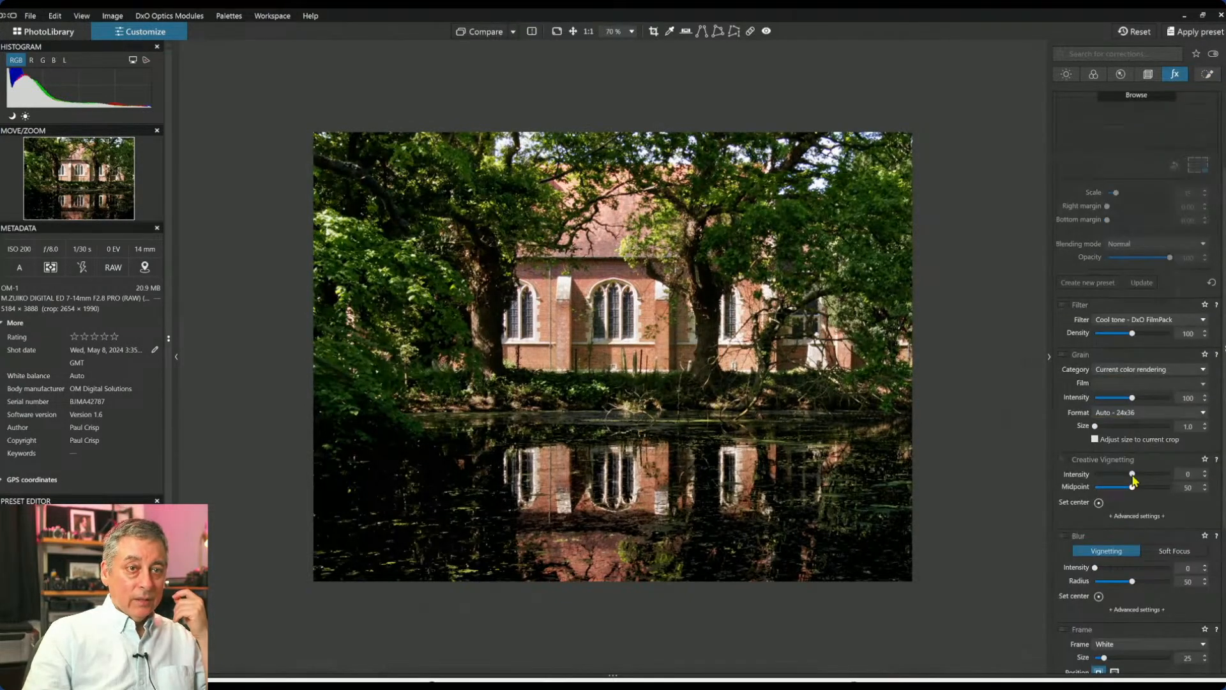
{"action": "left_click_drag", "start_coordinate": [1128, 474], "coordinate": [1124, 475]}
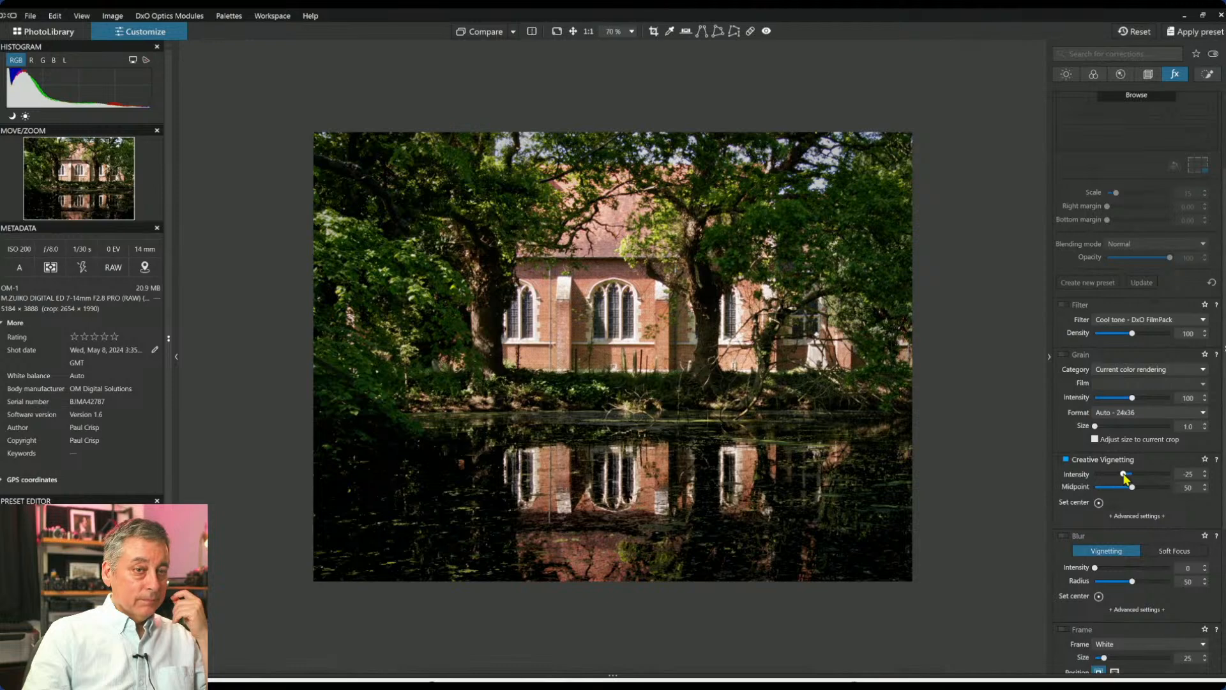
{"action": "scroll", "coordinate": [1089, 428], "scroll_direction": "up", "scroll_amount": 2}
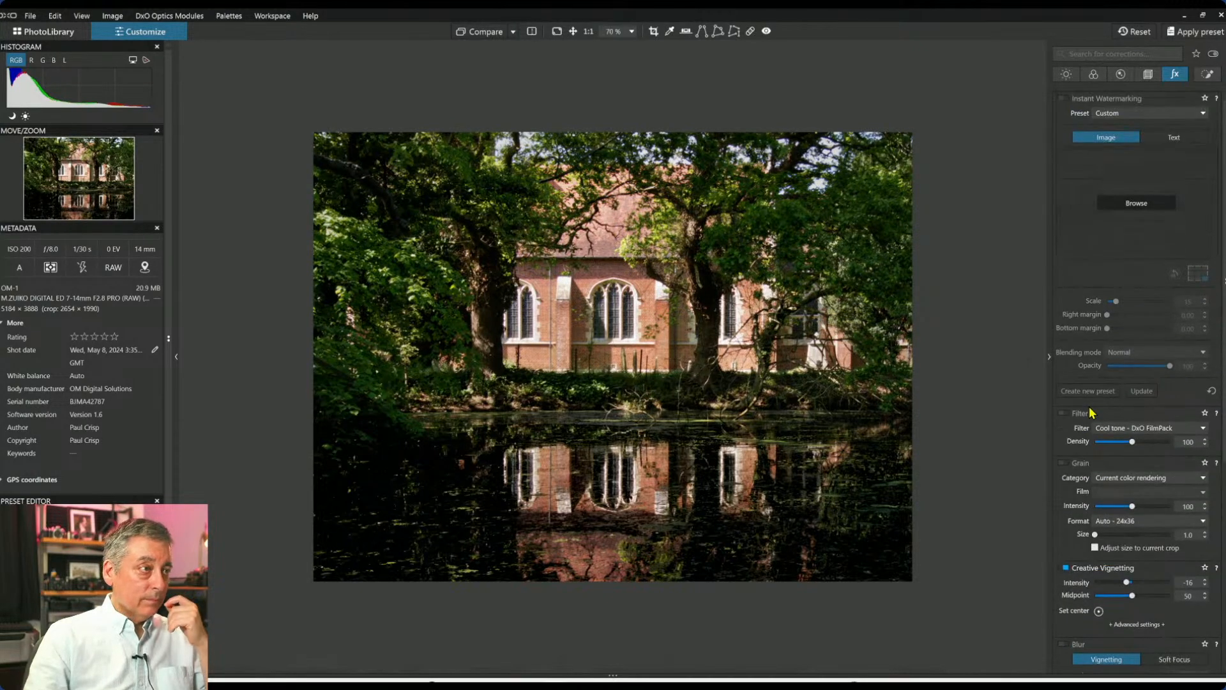
Set the HSL vibrancy to 35 for all colors and the green channel's luminance to 36.
{"action": "left_click", "coordinate": [1094, 74]}
{"action": "scroll", "coordinate": [1131, 429], "scroll_direction": "down", "scroll_amount": 3}
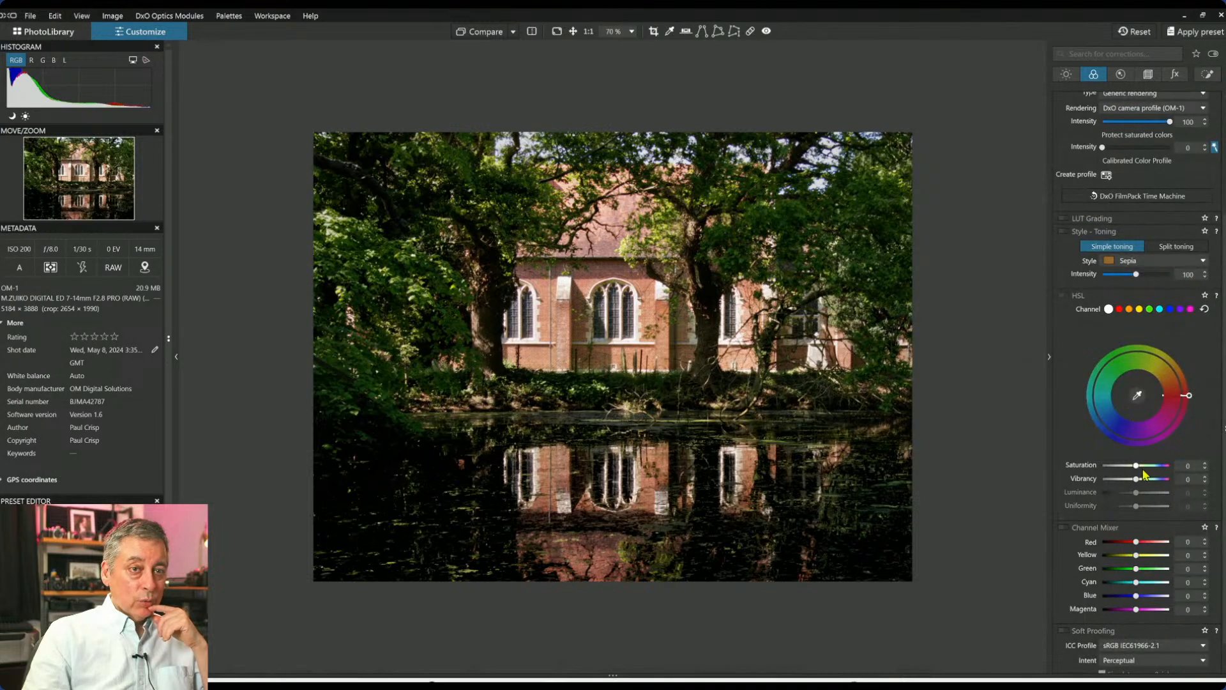
{"action": "left_click_drag", "start_coordinate": [1137, 479], "coordinate": [1149, 480]}
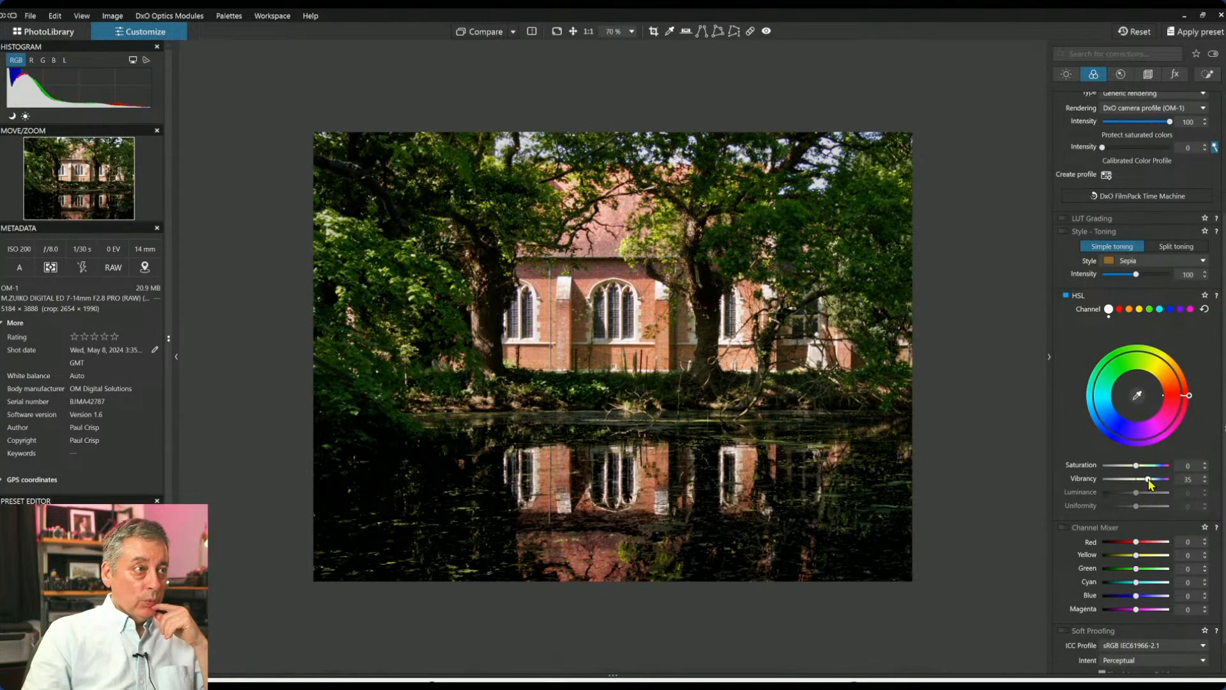
{"action": "left_click", "coordinate": [1150, 309]}
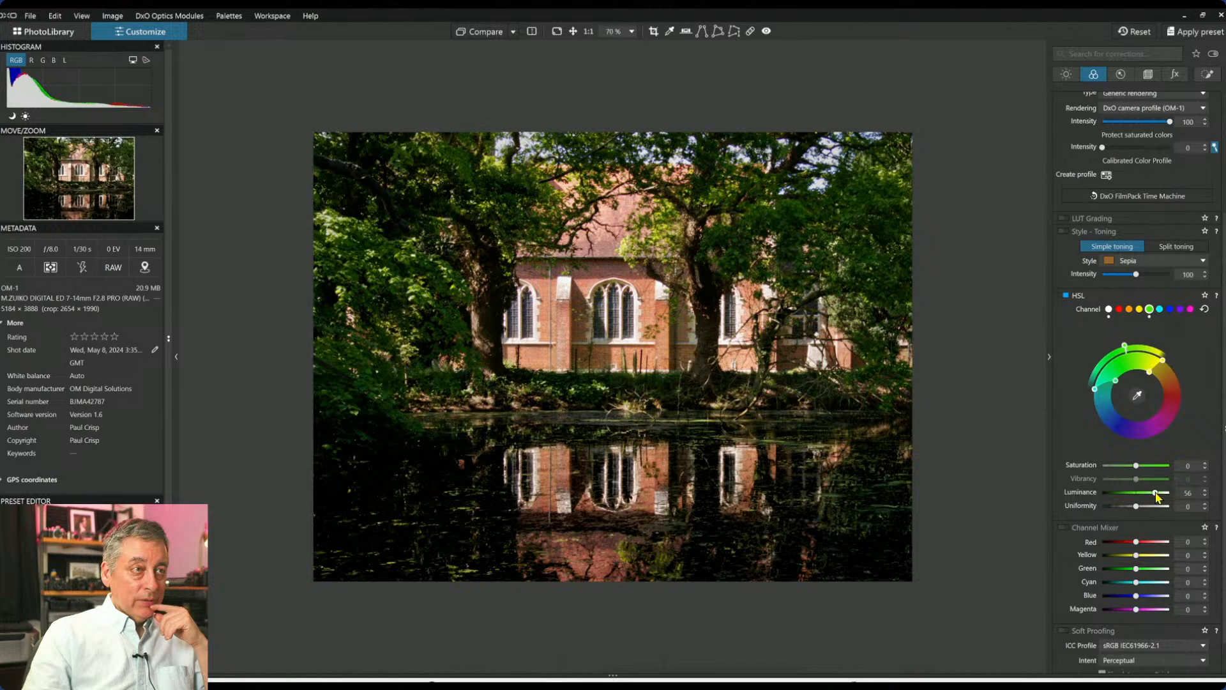
{"action": "left_click_drag", "start_coordinate": [1154, 493], "coordinate": [1151, 497]}
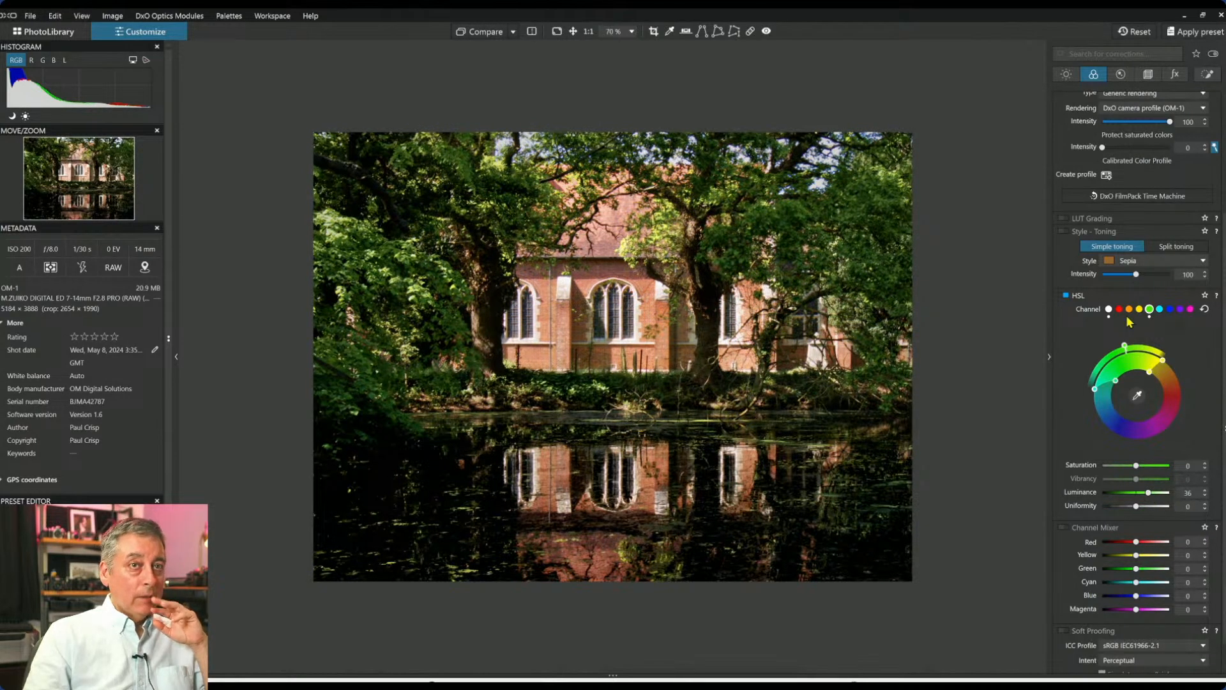
Add a new control point mask on the bright foliage left of the church with exposure 1.10 and temperature 6111.
{"action": "scroll", "coordinate": [1128, 317], "scroll_direction": "up", "scroll_amount": 3}
{"action": "left_click", "coordinate": [1208, 74]}
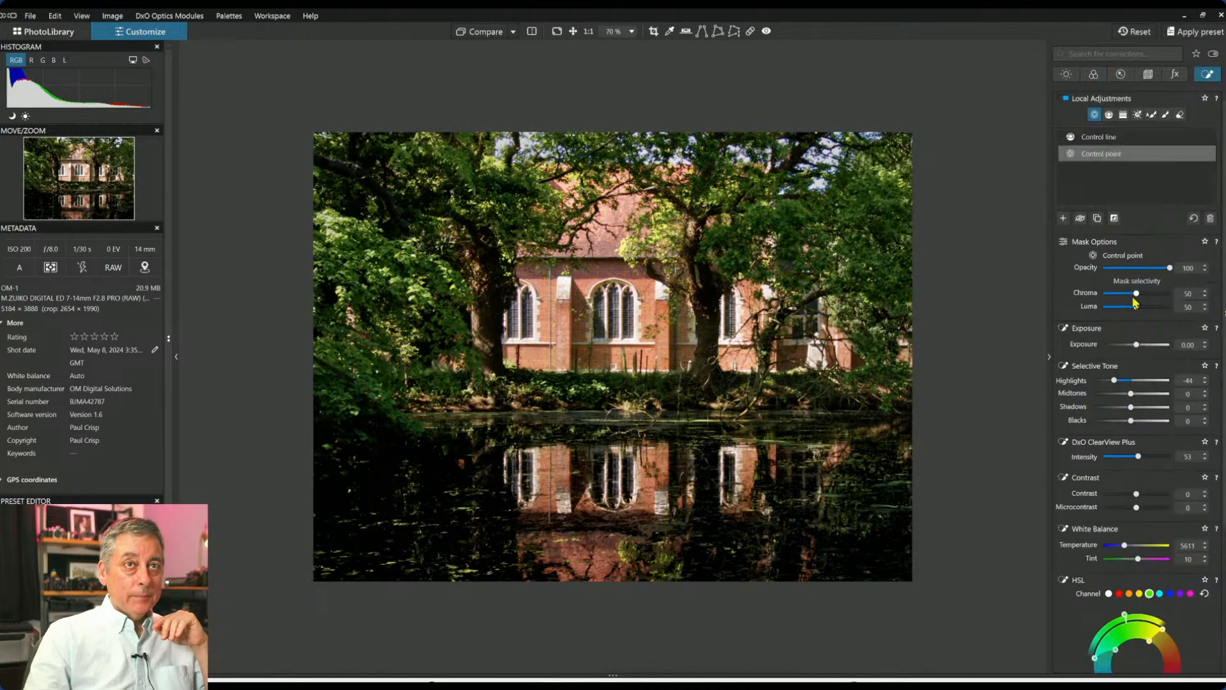
{"action": "left_click", "coordinate": [1065, 218]}
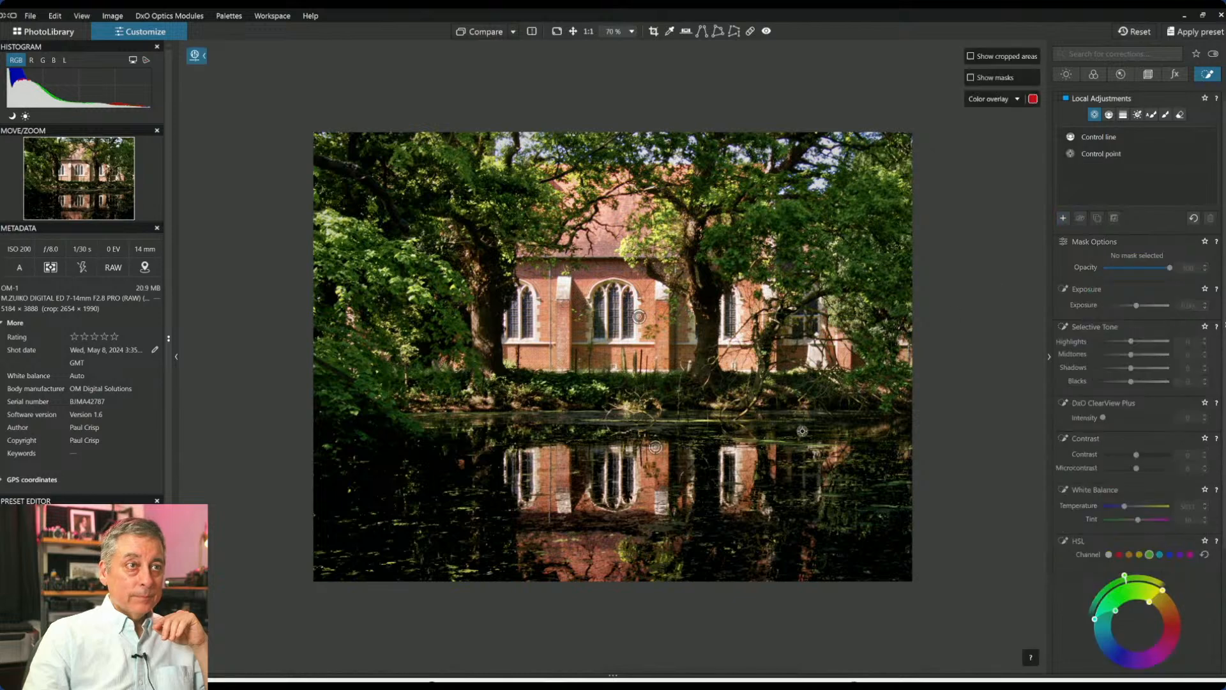
{"action": "left_click", "coordinate": [348, 262]}
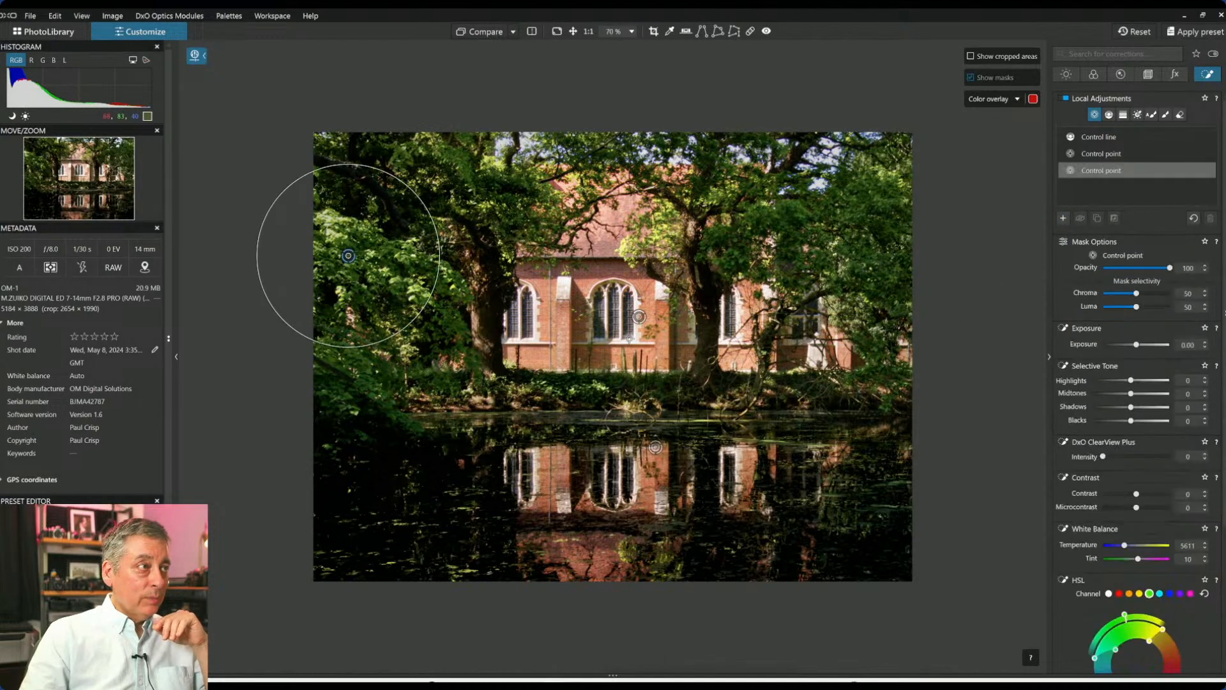
{"action": "left_click_drag", "start_coordinate": [1136, 344], "coordinate": [1148, 346]}
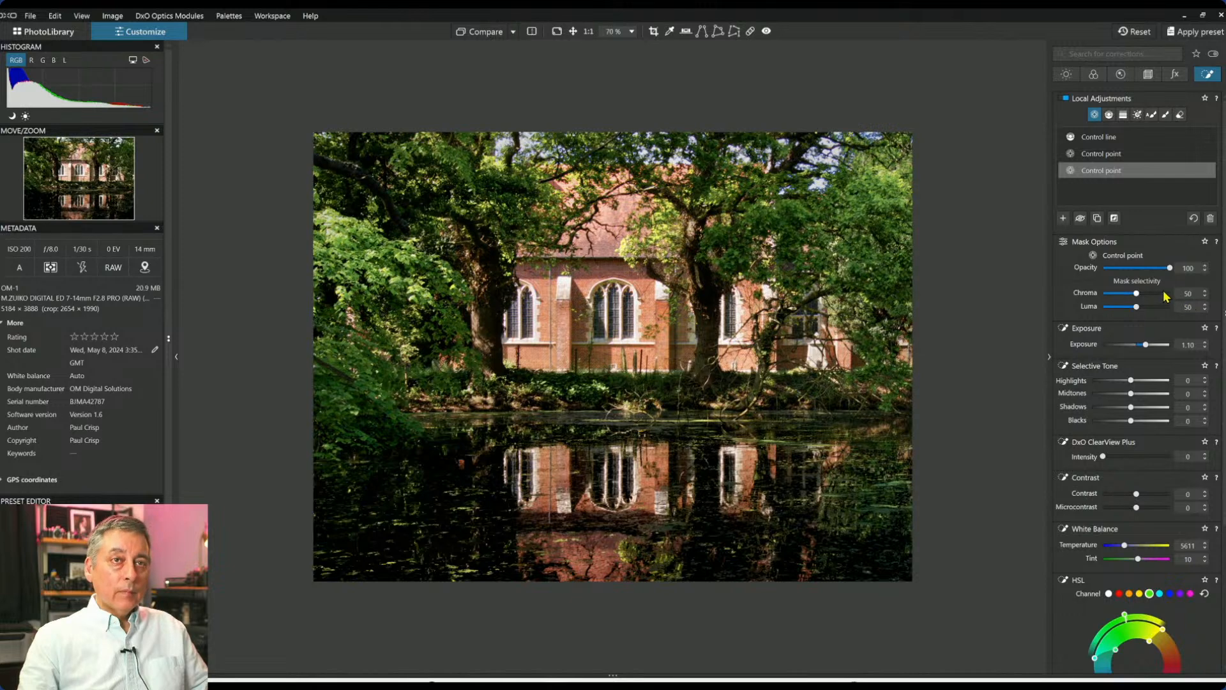
{"action": "scroll", "coordinate": [1143, 325], "scroll_direction": "down", "scroll_amount": 2}
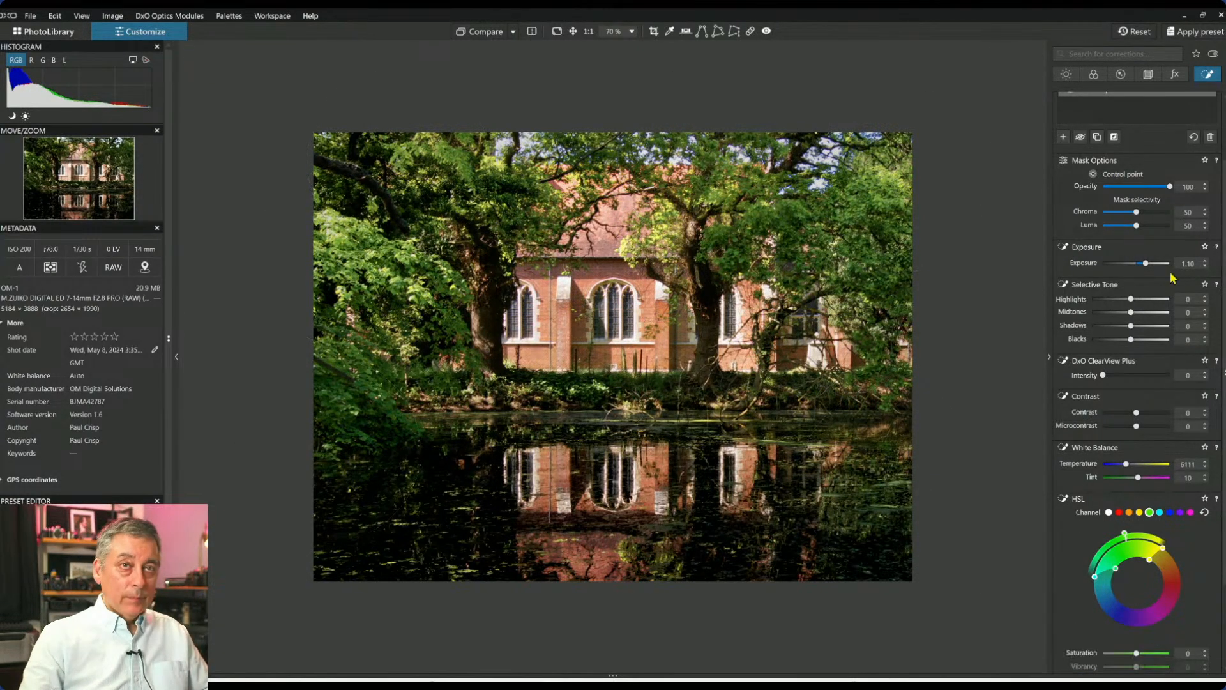
{"action": "scroll", "coordinate": [1192, 253], "scroll_direction": "up", "scroll_amount": 2}
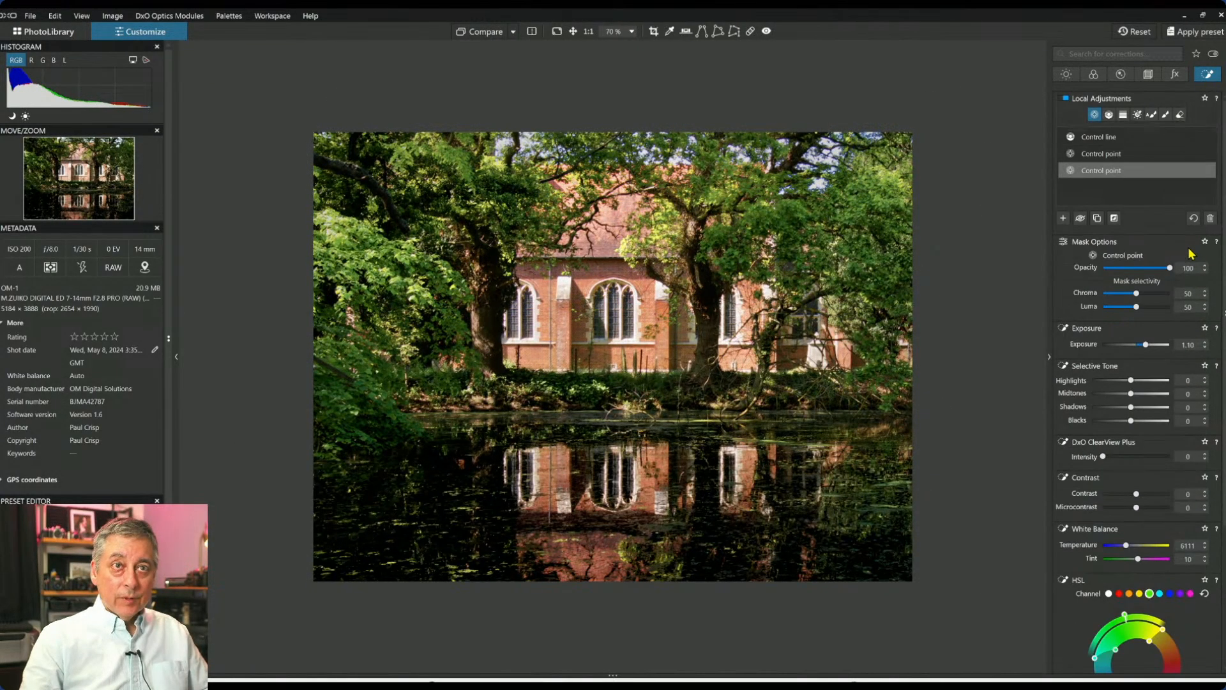
Add another mask with a row of small control points along the far bank below the church and set its exposure to -2.25.
{"action": "left_click", "coordinate": [1063, 218]}
{"action": "left_click", "coordinate": [794, 398]}
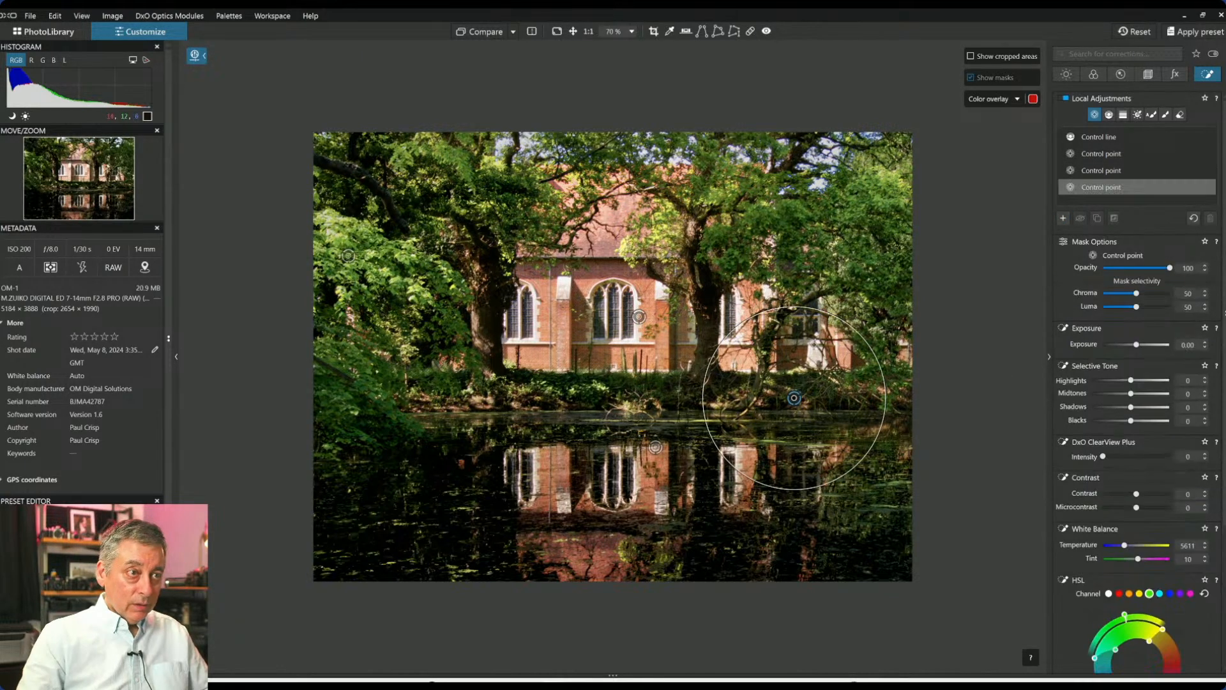
{"action": "left_click_drag", "start_coordinate": [823, 312], "coordinate": [663, 401]}
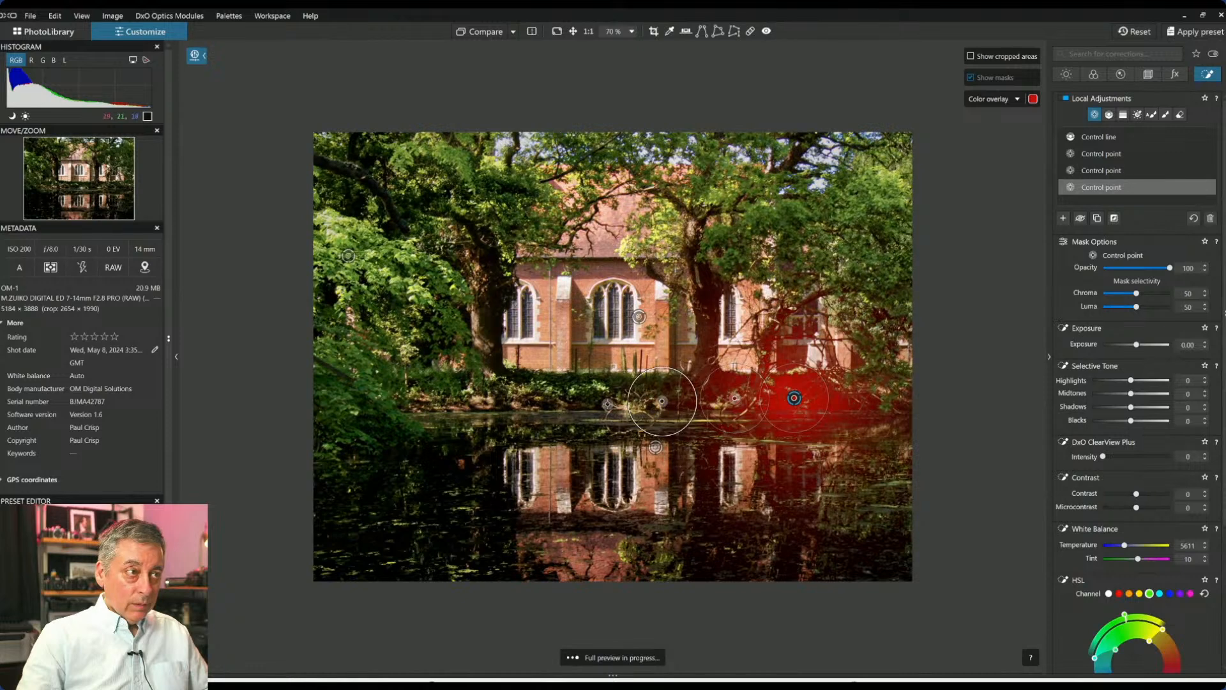
{"action": "left_click", "coordinate": [603, 404]}
{"action": "left_click", "coordinate": [854, 403]}
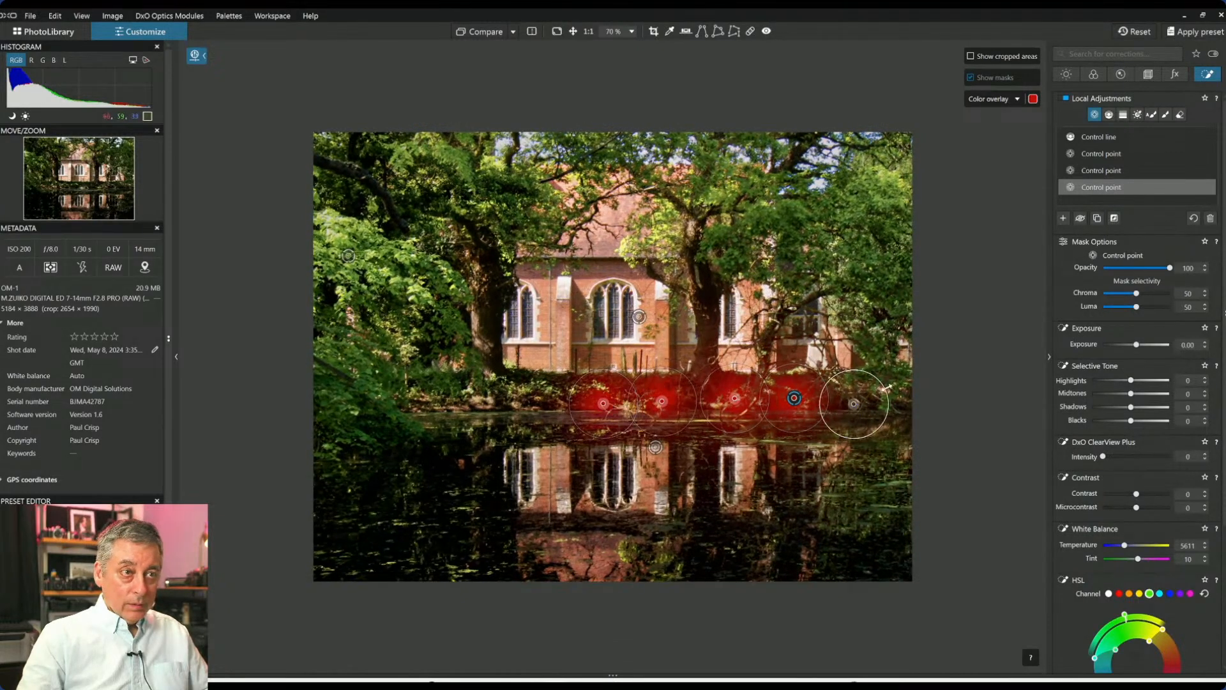
{"action": "left_click", "coordinate": [865, 388]}
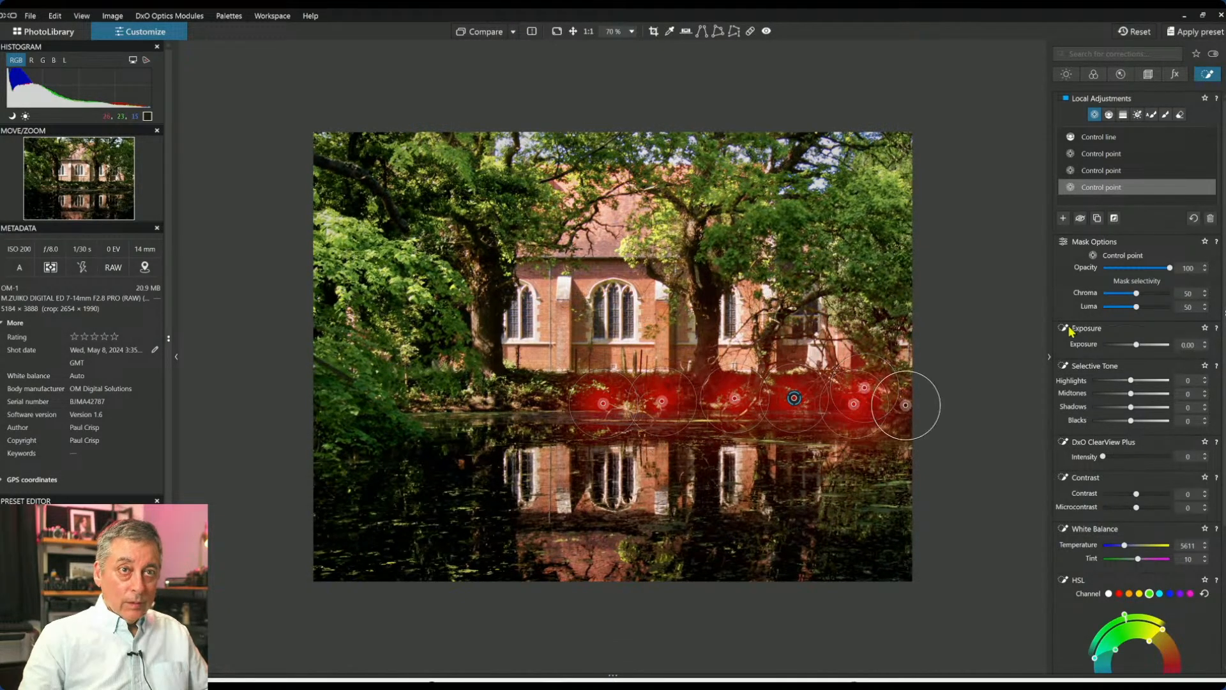
{"action": "left_click_drag", "start_coordinate": [1137, 345], "coordinate": [1121, 347]}
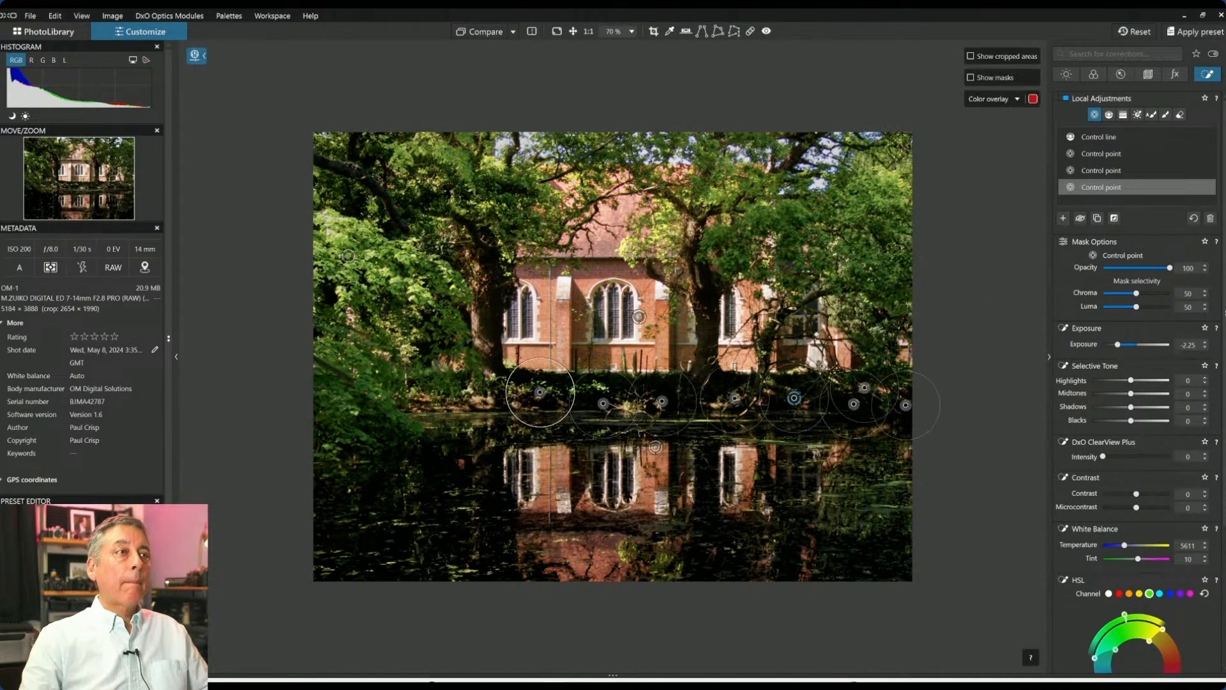
Refine the bright foliage mask with small control points on the tree trunk beside the church's central window, and deselect the mask.
{"action": "left_click", "coordinate": [348, 255]}
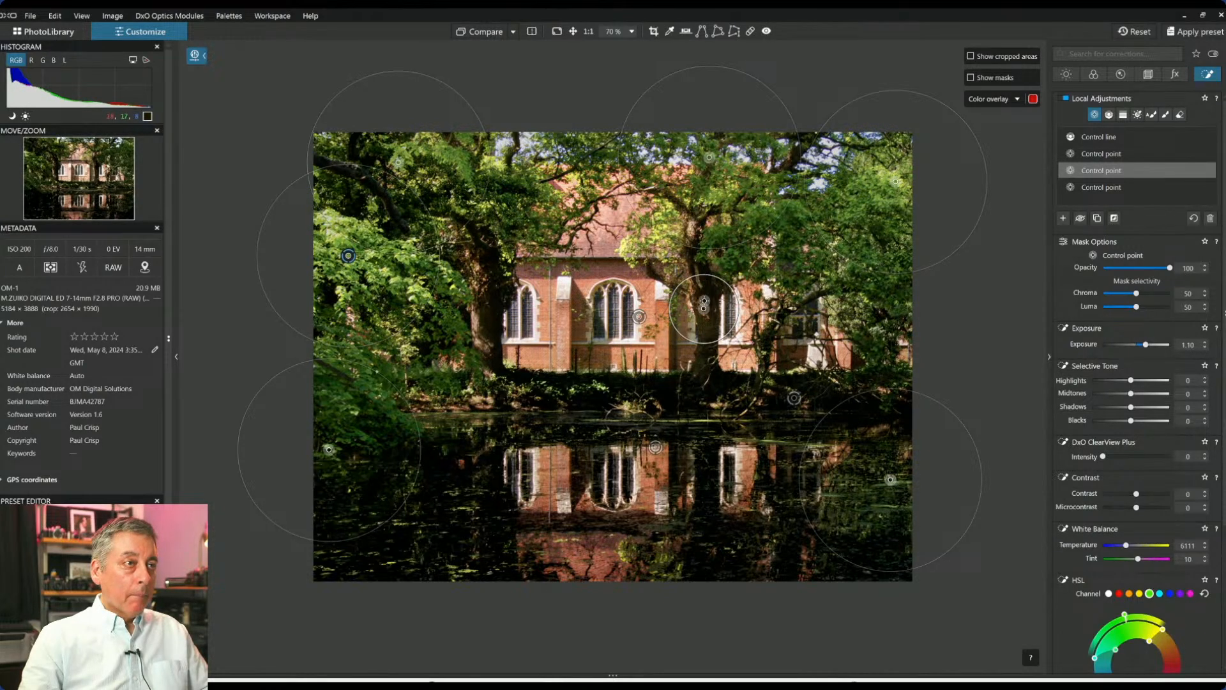
{"action": "left_click_drag", "start_coordinate": [704, 311], "coordinate": [705, 298]}
{"action": "left_click_drag", "start_coordinate": [706, 291], "coordinate": [729, 254]}
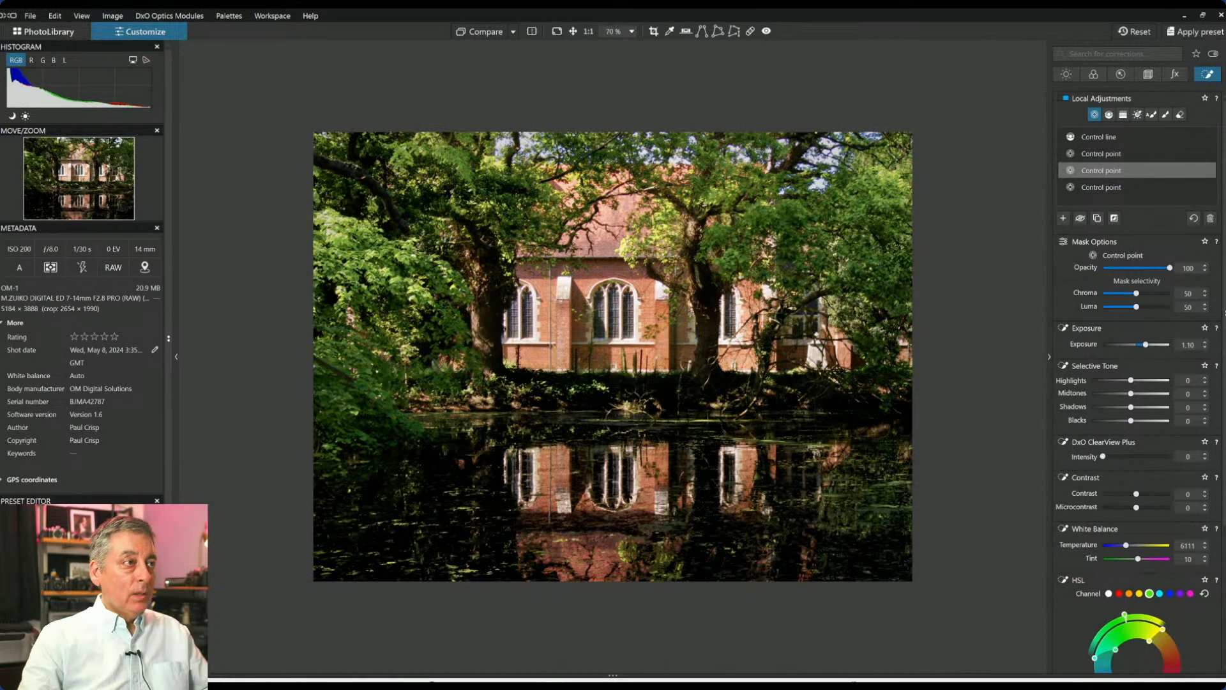
{"action": "key", "text": "Escape"}
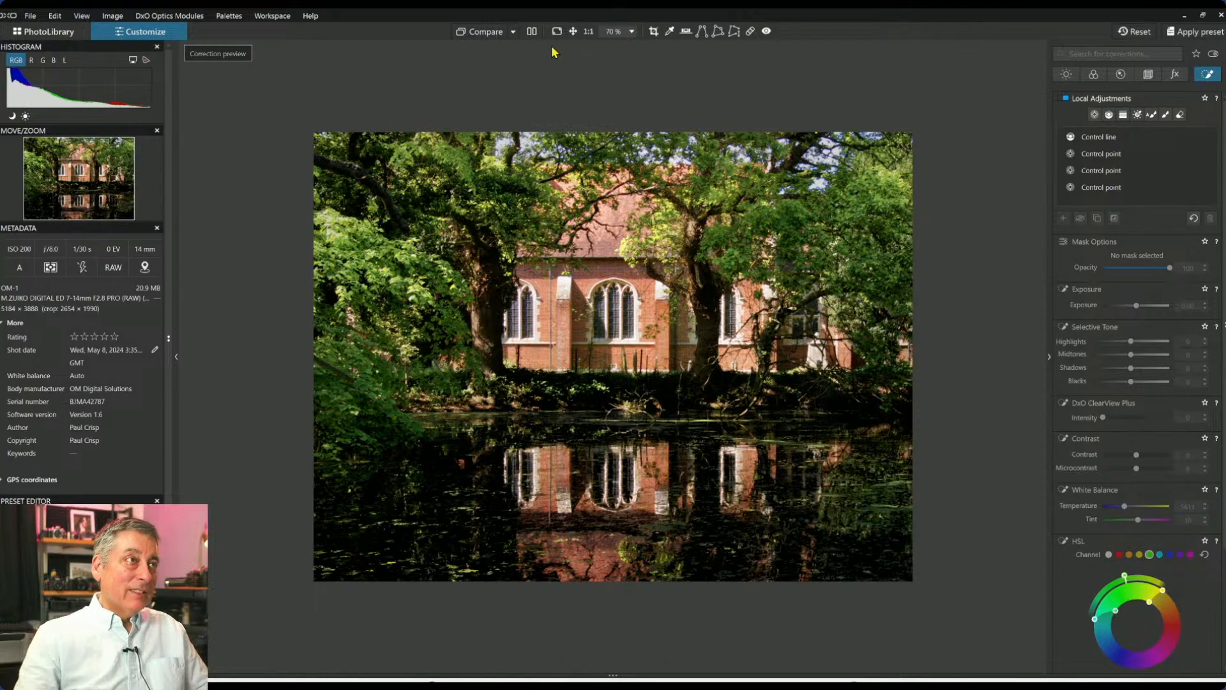
Compare the uncorrected and corrected photo side by side with the palettes hidden, examining both the full frames and the church up close.
{"action": "left_click", "coordinate": [532, 31]}
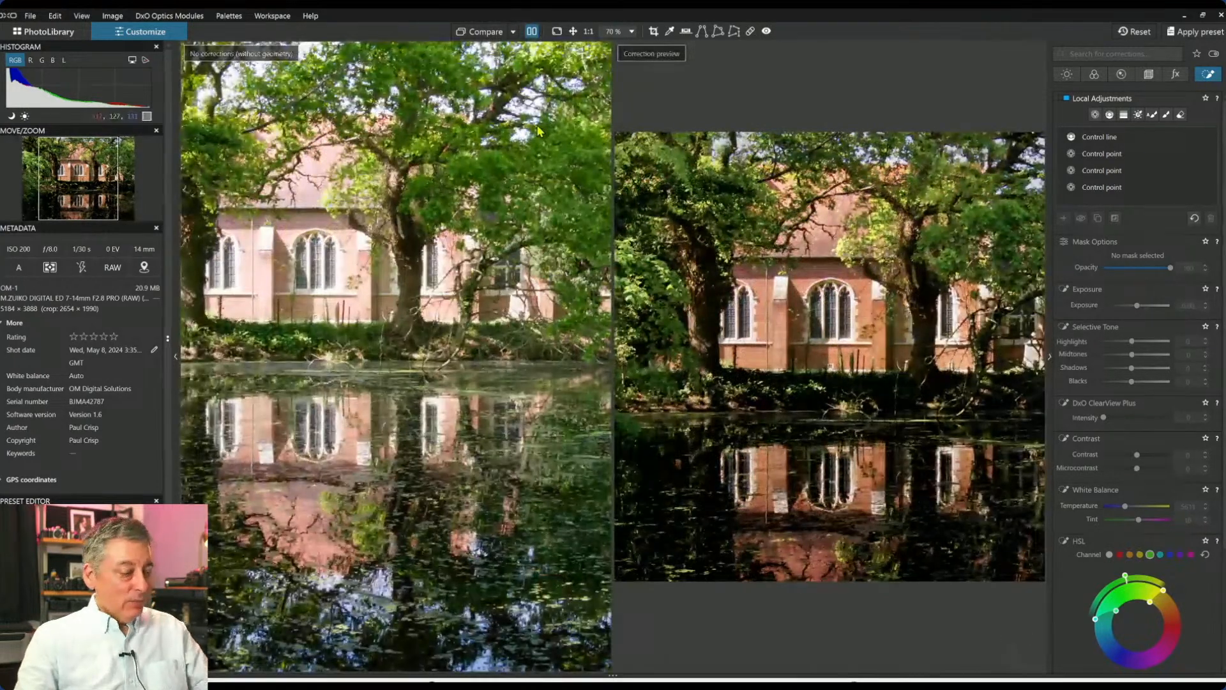
{"action": "key", "text": "Tab"}
{"action": "scroll", "coordinate": [440, 272], "scroll_direction": "down", "scroll_amount": 7}
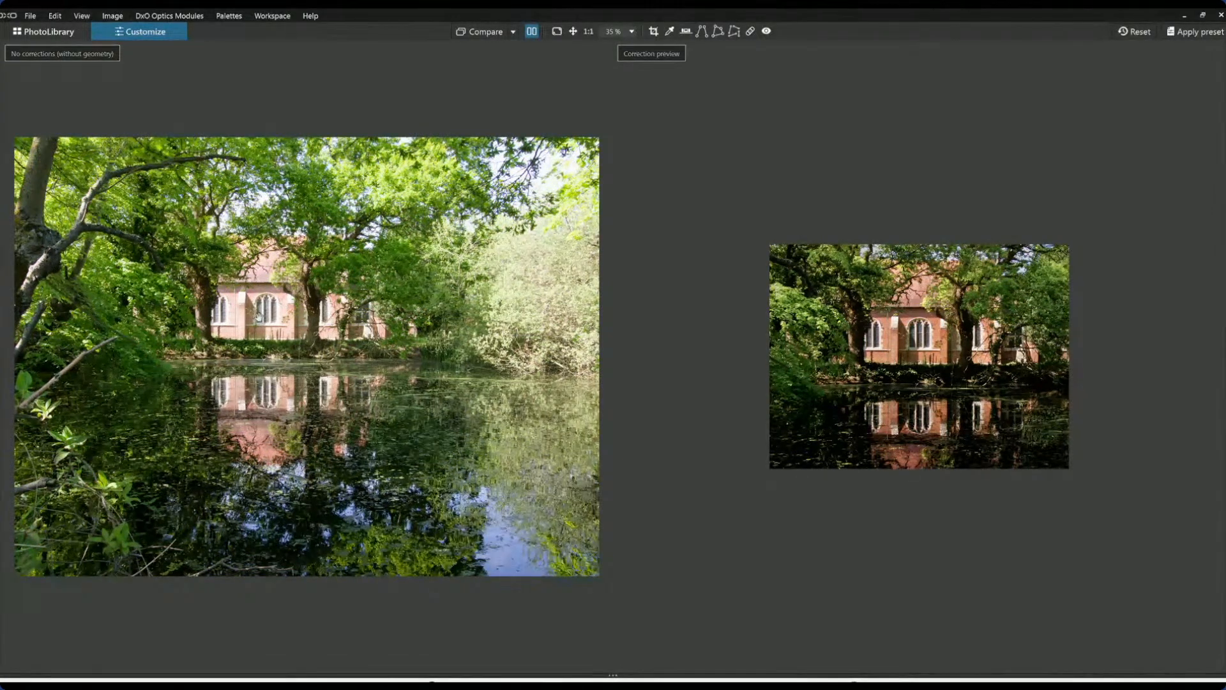
{"action": "scroll", "coordinate": [258, 316], "scroll_direction": "up", "scroll_amount": 5}
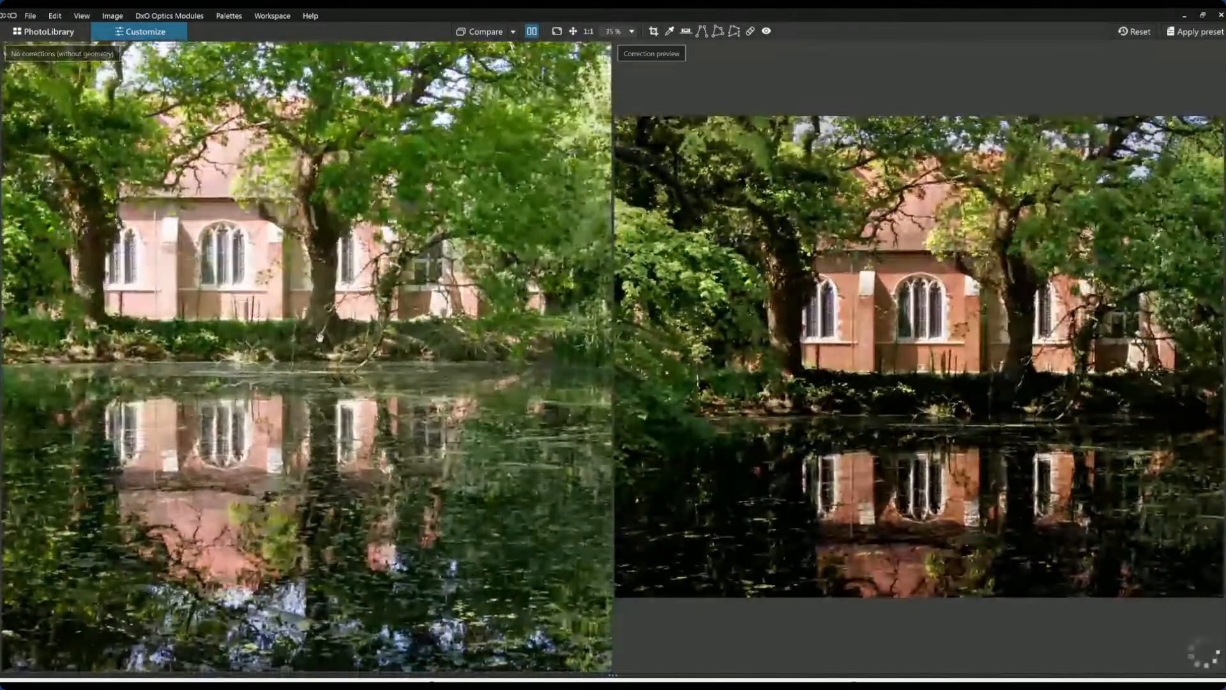
{"action": "left_click", "coordinate": [531, 33]}
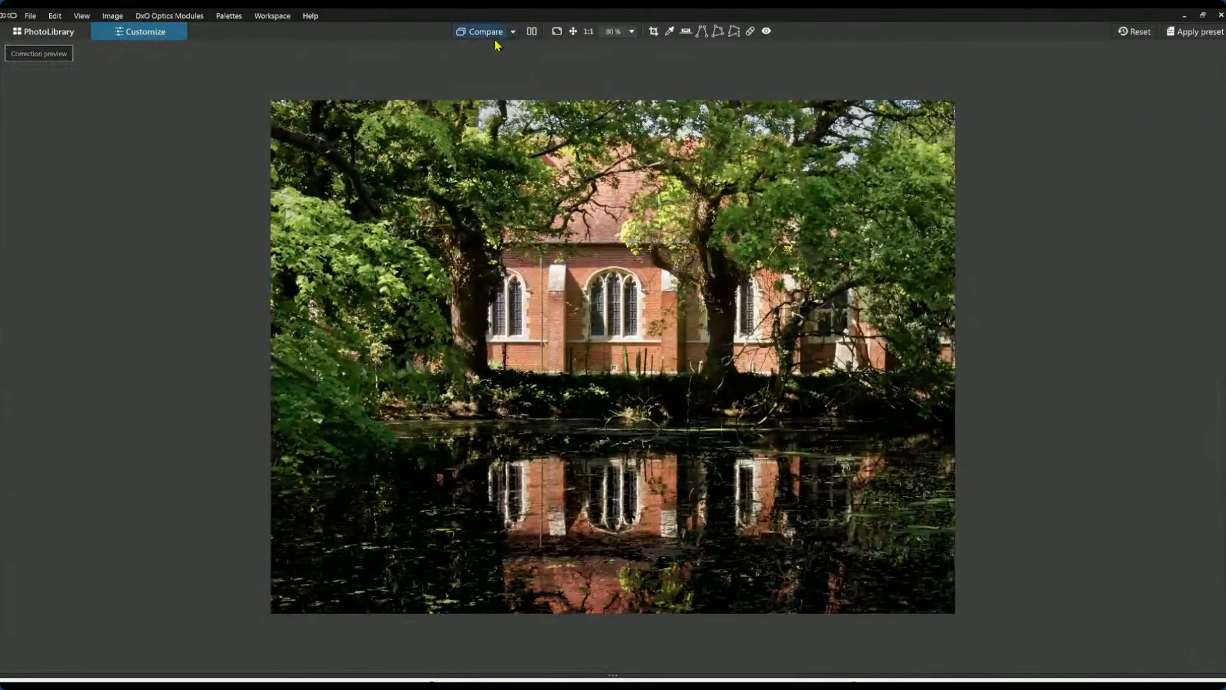
Examine the finished church-and-pond photo at a larger size and switch between its uncorrected and corrected versions.
{"action": "left_click", "coordinate": [496, 38]}
{"action": "scroll", "coordinate": [555, 223], "scroll_direction": "down", "scroll_amount": 2}
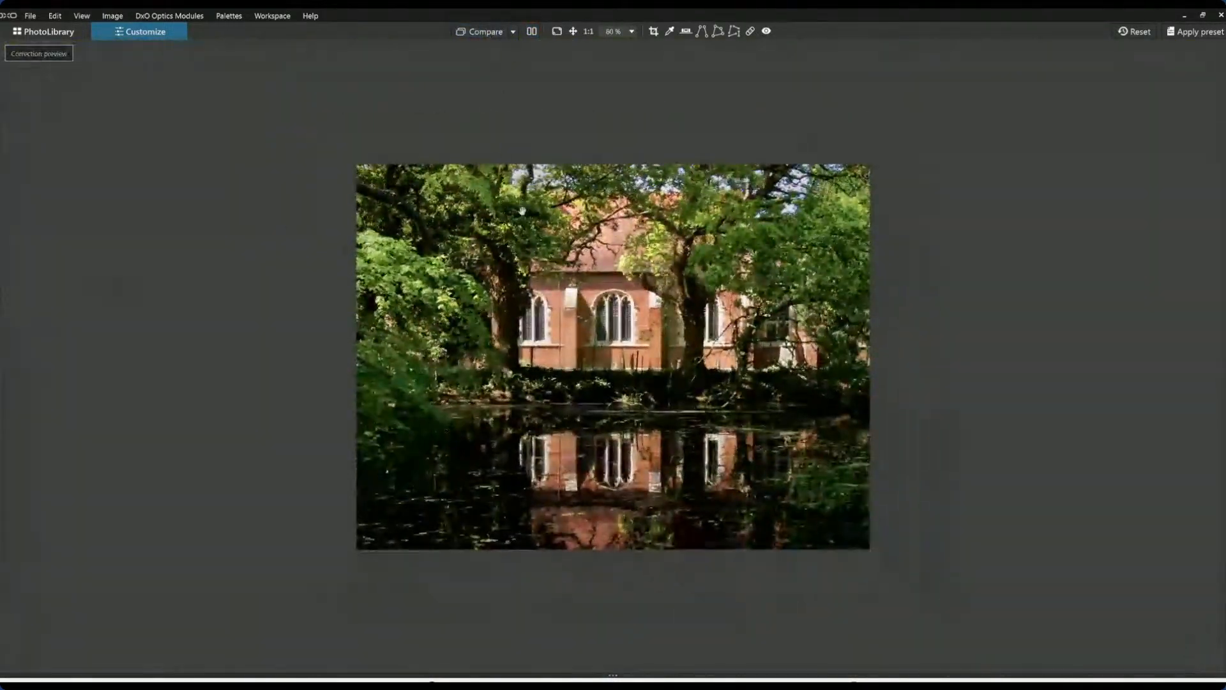
{"action": "scroll", "coordinate": [505, 146], "scroll_direction": "up", "scroll_amount": 3}
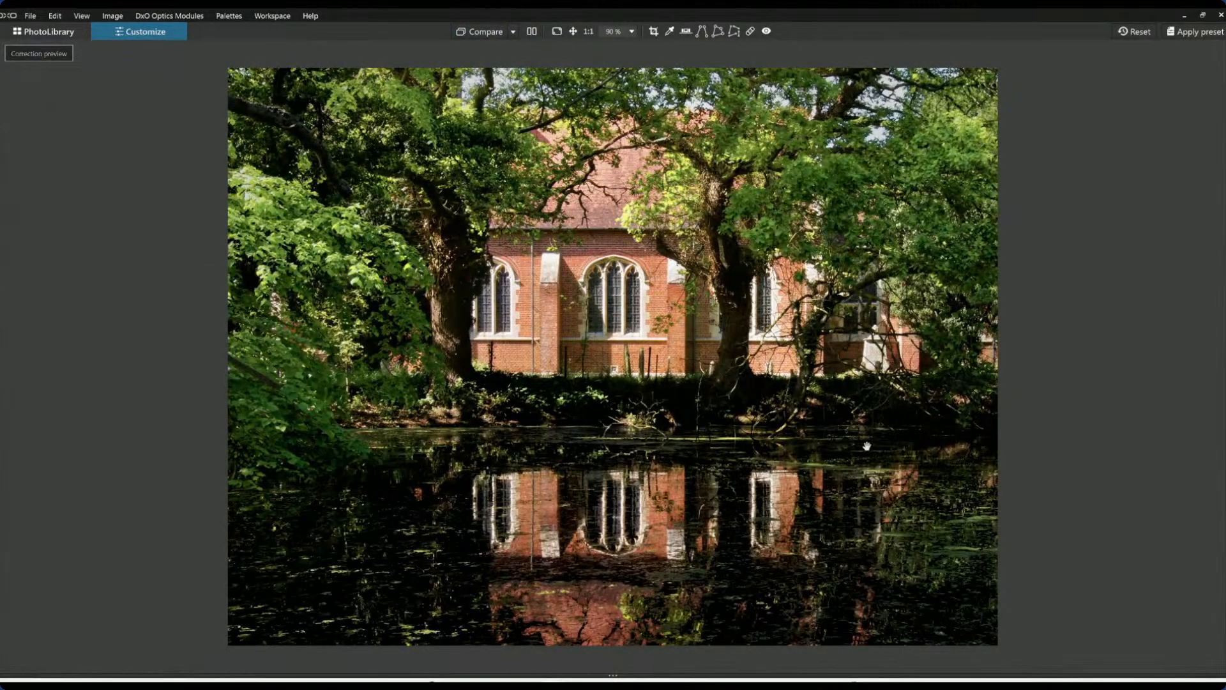
{"action": "left_click", "coordinate": [485, 35]}
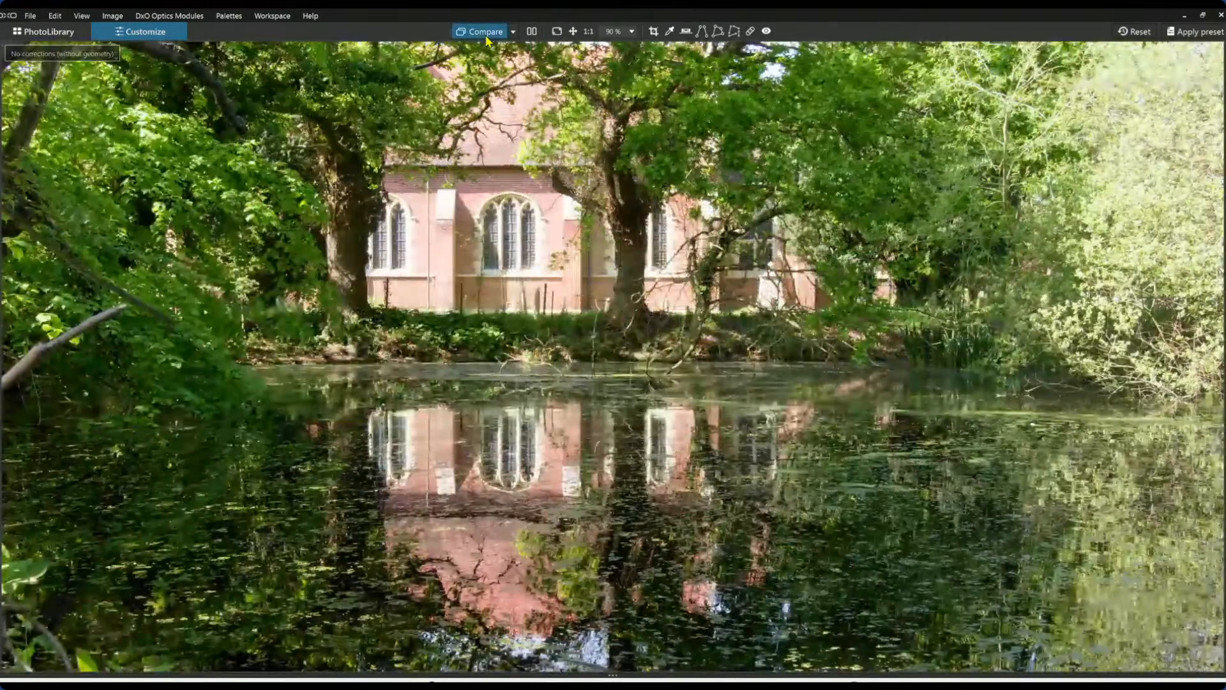
{"action": "left_click", "coordinate": [485, 36]}
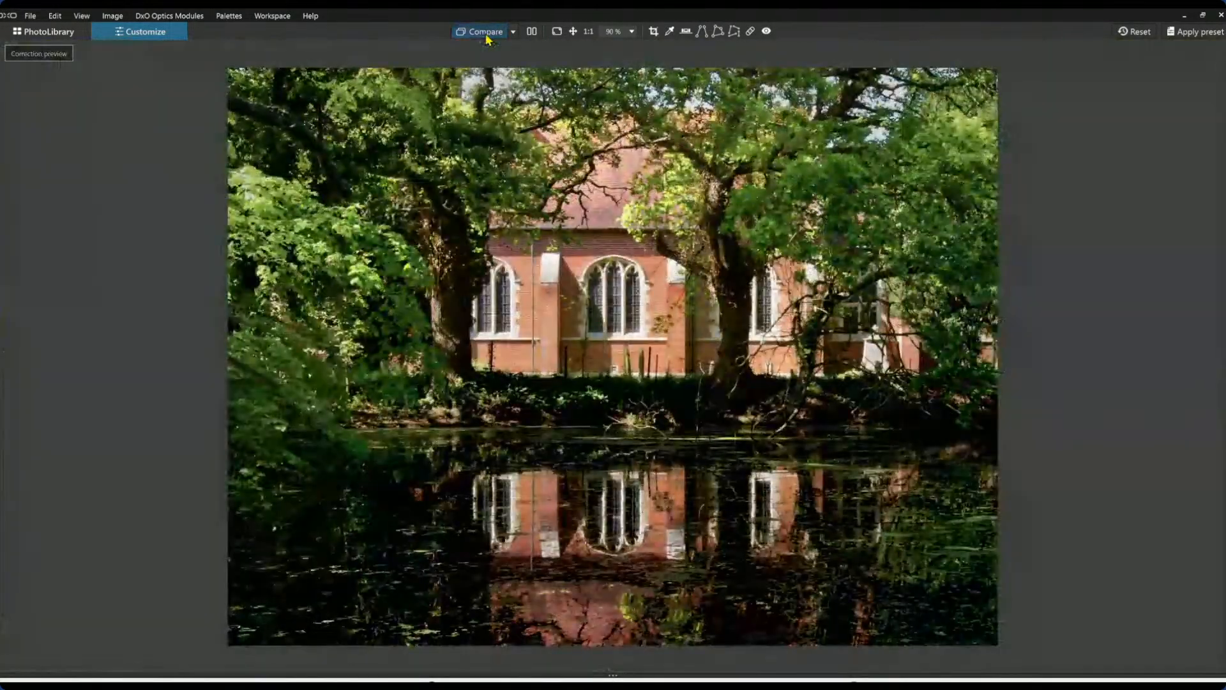